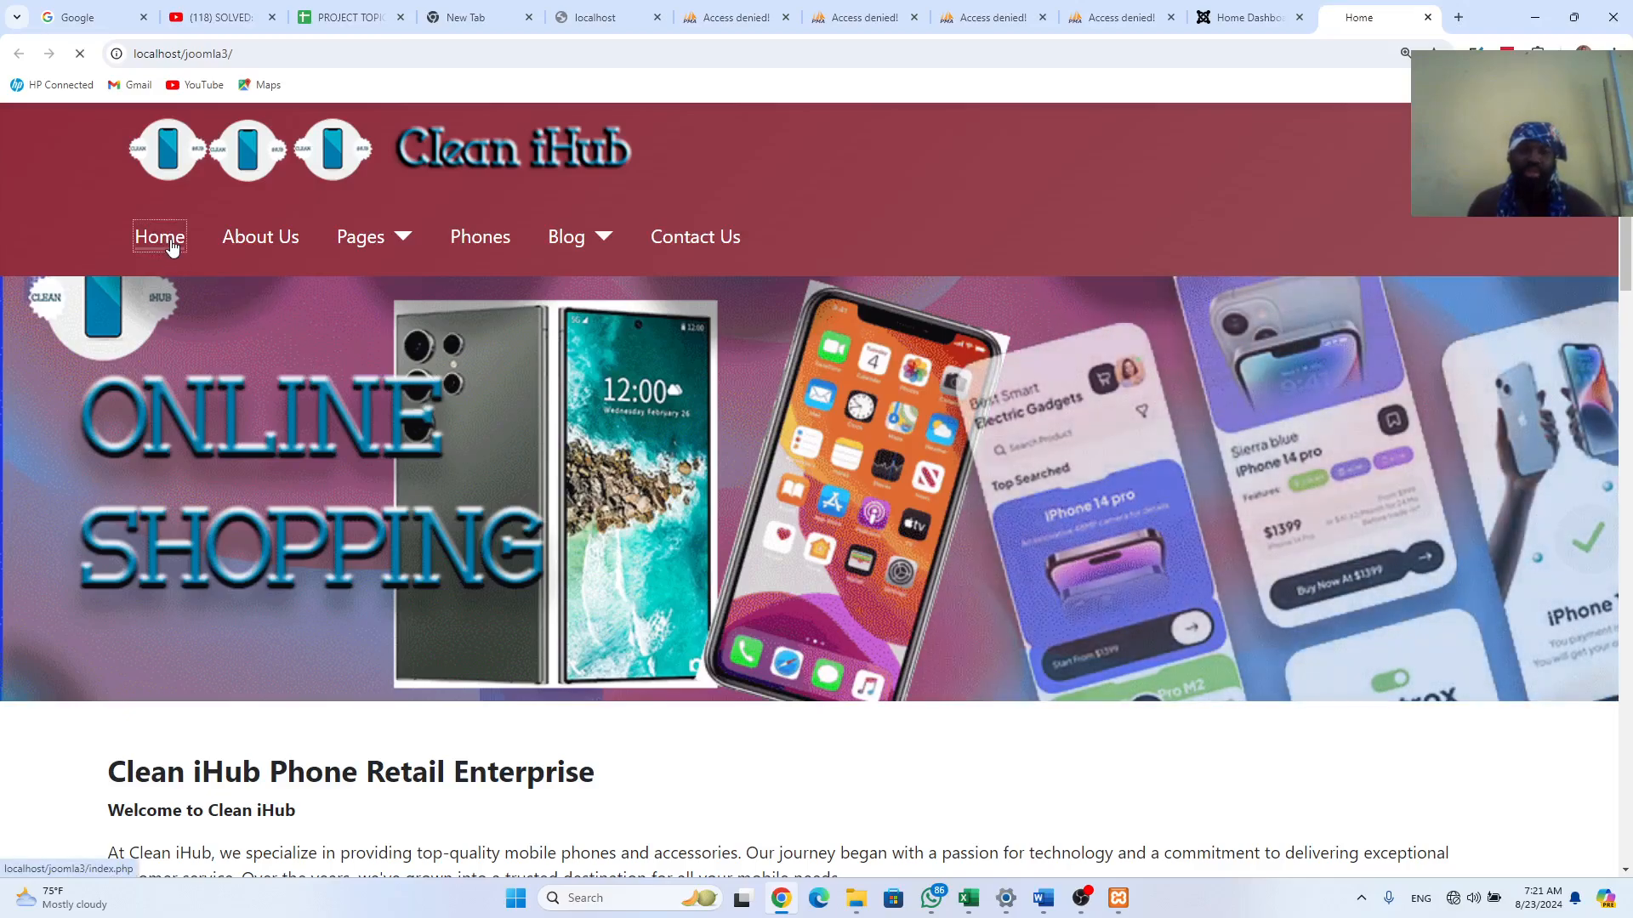
Step: Browse the old Clean iHub site's Home and About Us pages
click(178, 245)
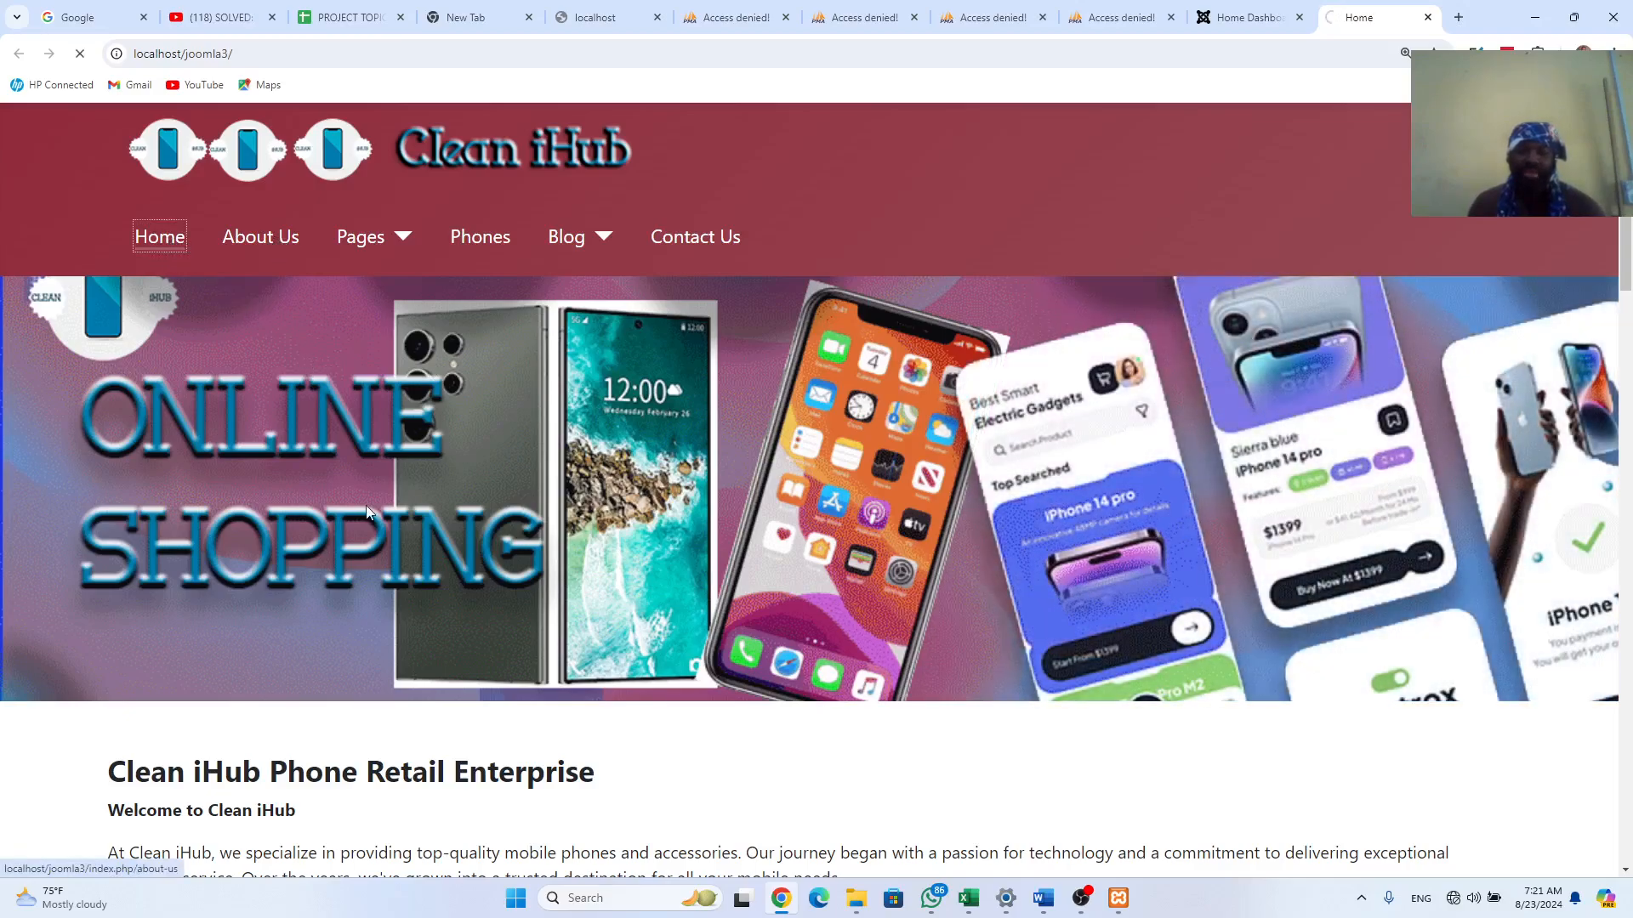
scroll(373, 508, down, 12)
scroll(373, 507, down, 8)
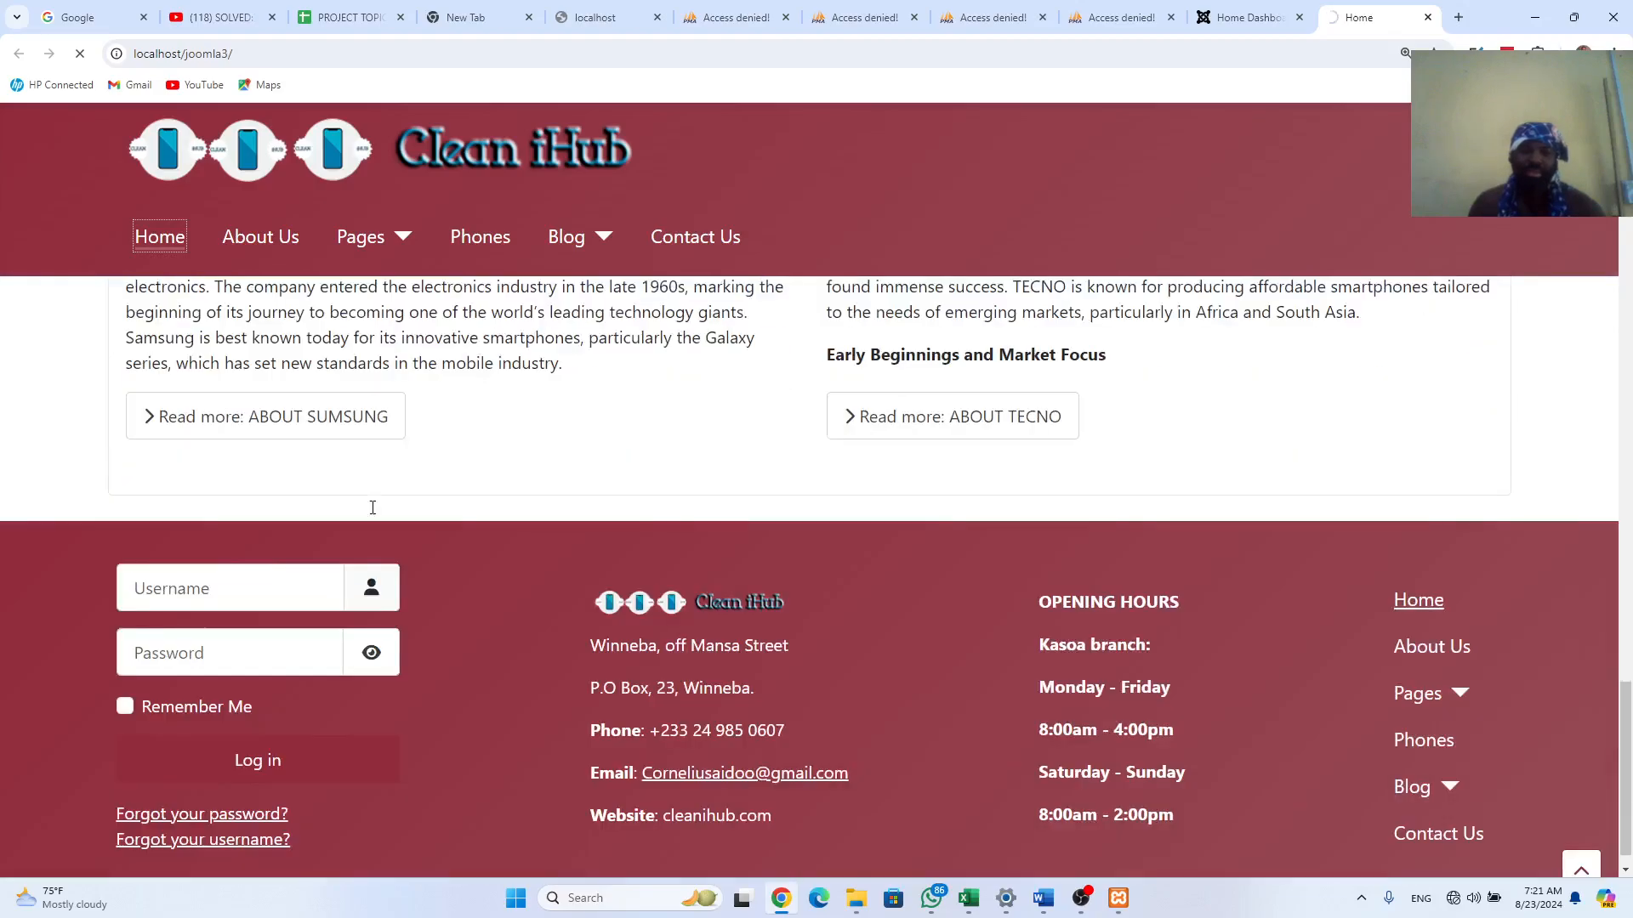
scroll(391, 485, up, 10)
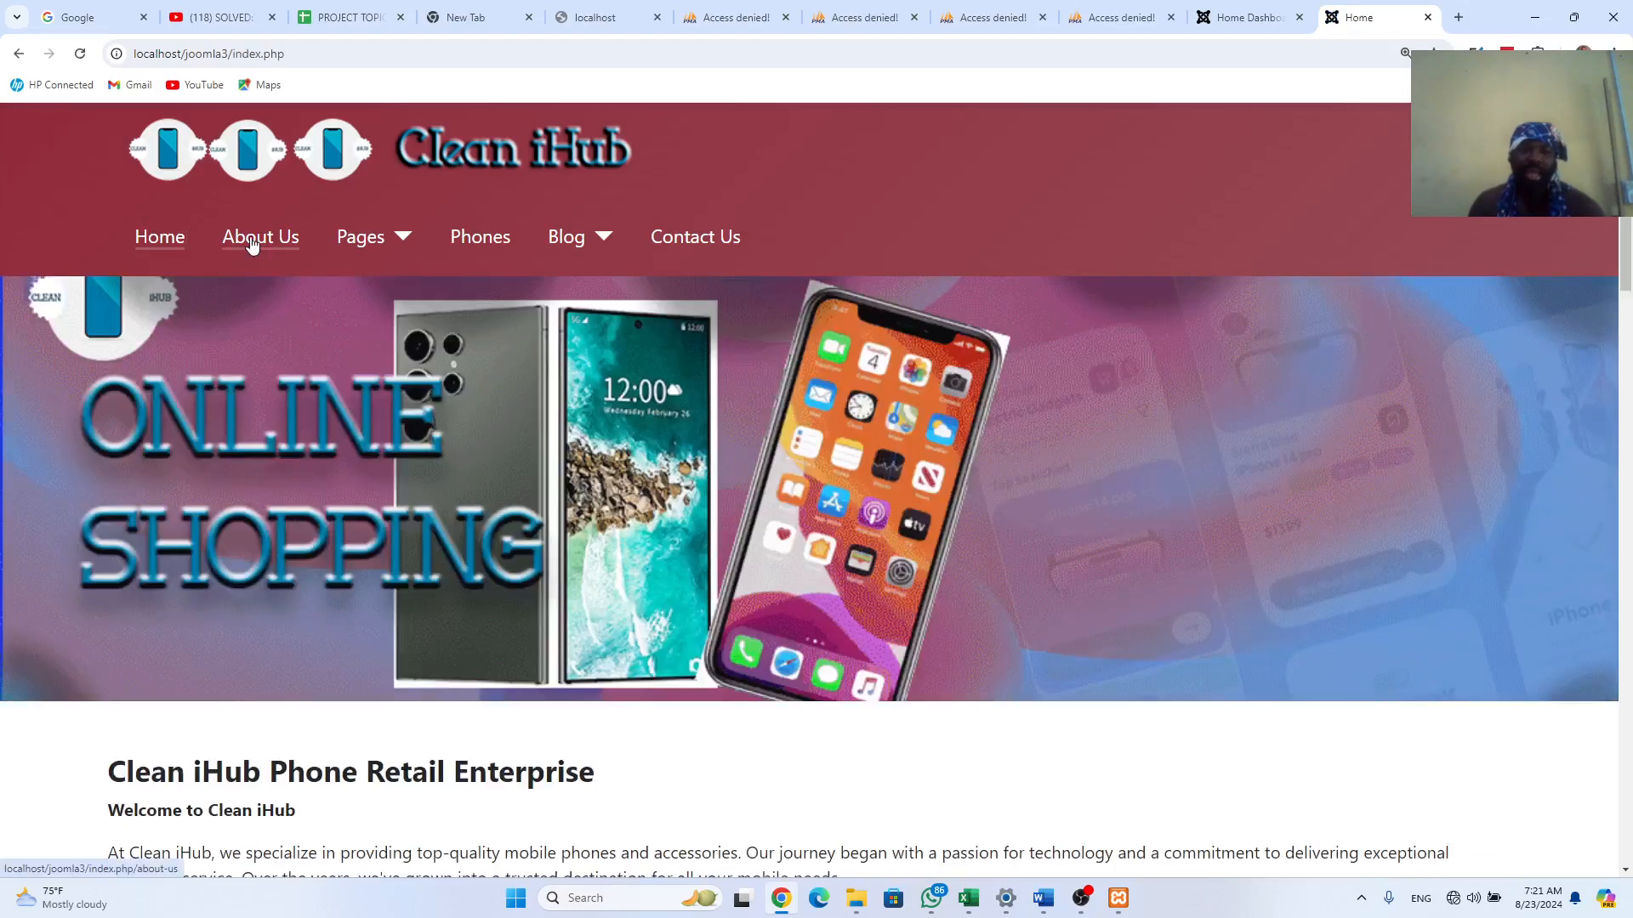
click(253, 243)
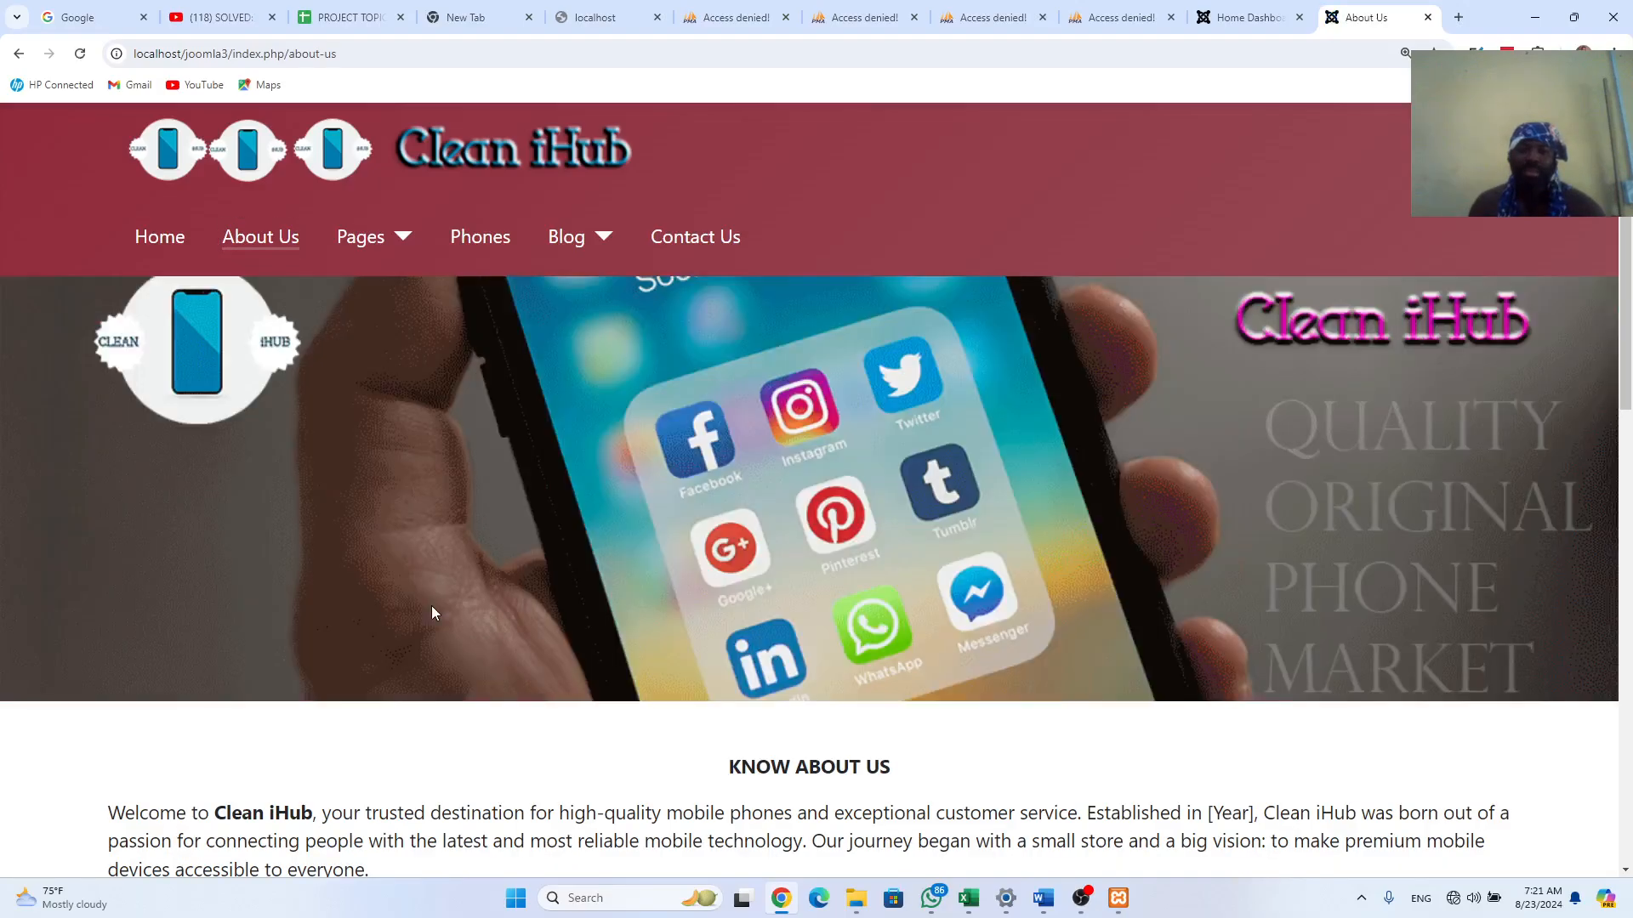
scroll(431, 605, down, 15)
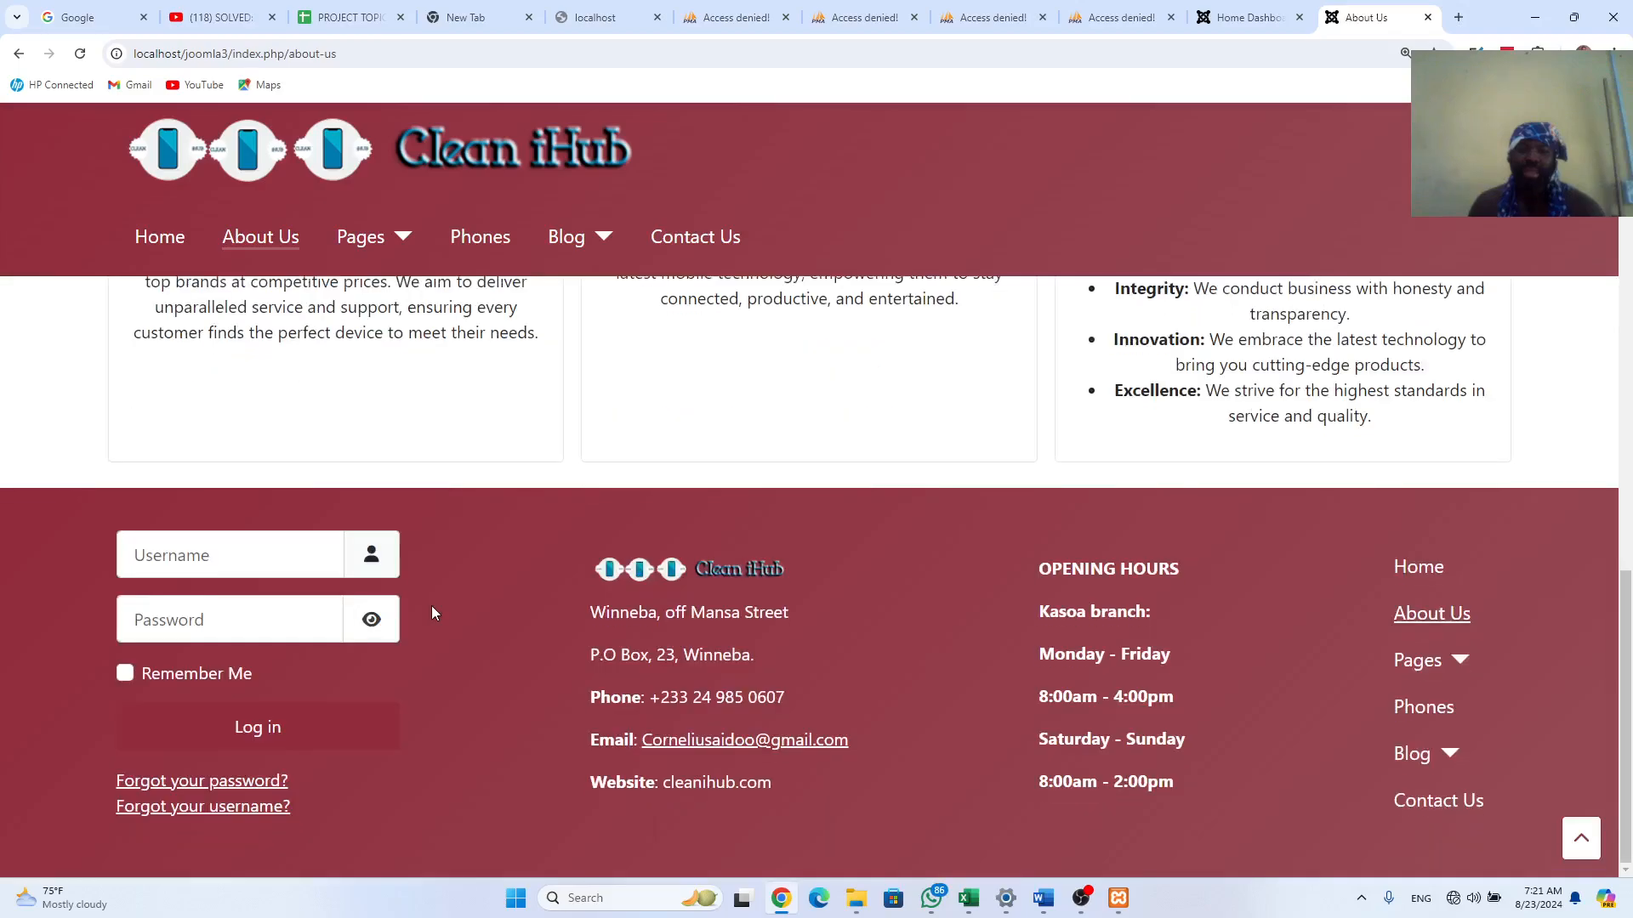
scroll(431, 606, up, 8)
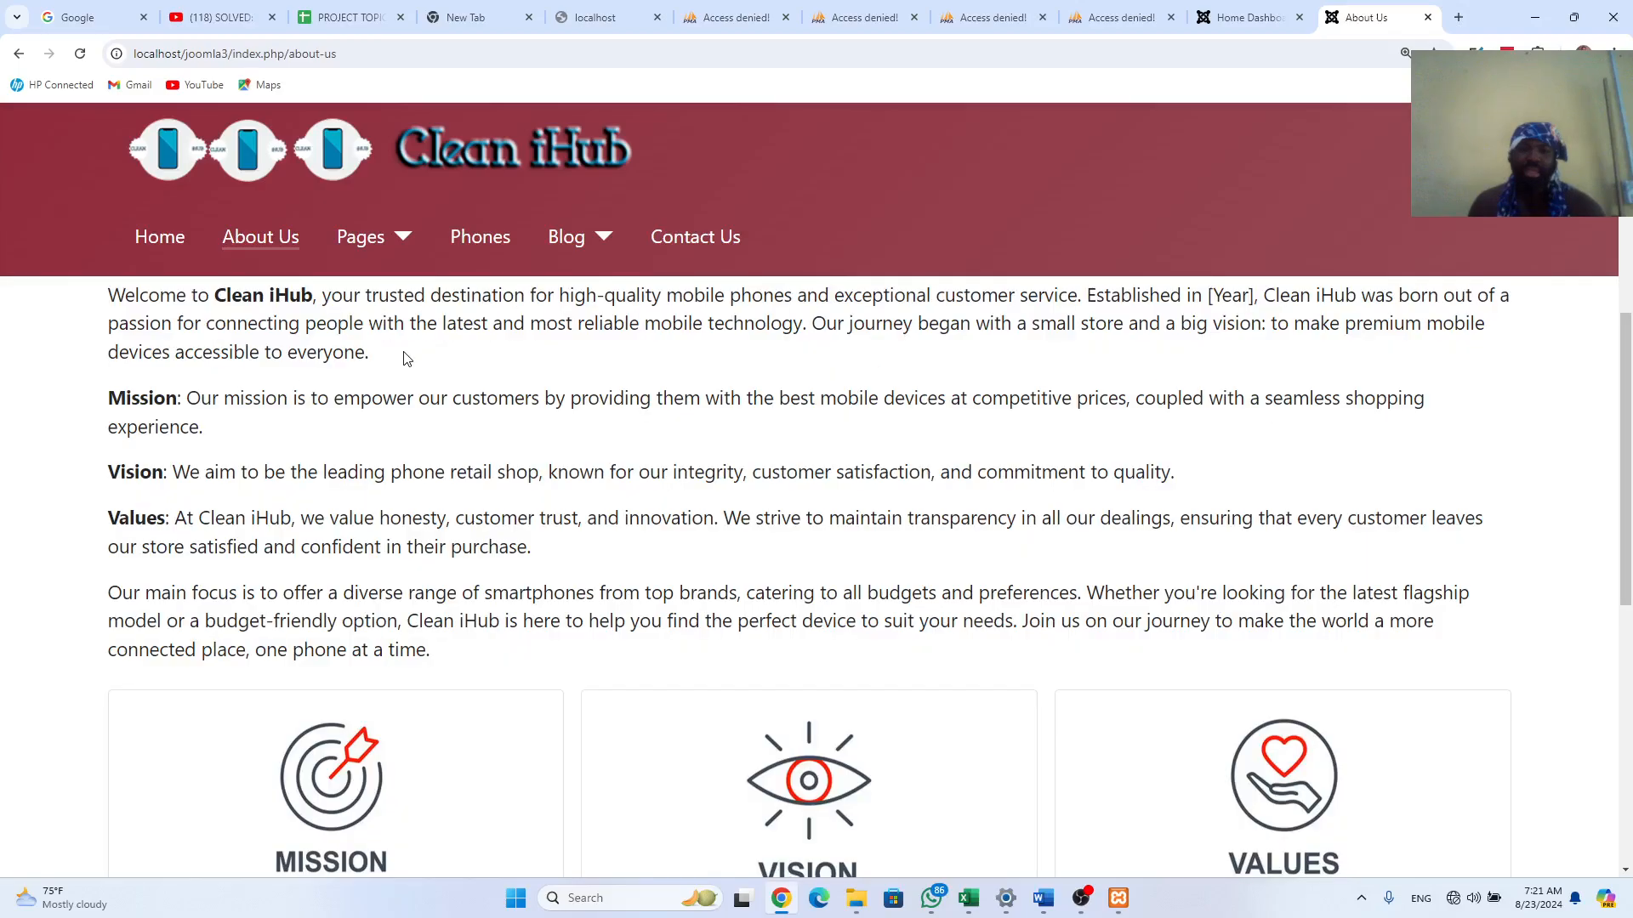
Step: Go to the FAQ page from the Pages menu
click(400, 238)
scroll(390, 286, up, 1)
click(375, 287)
click(376, 287)
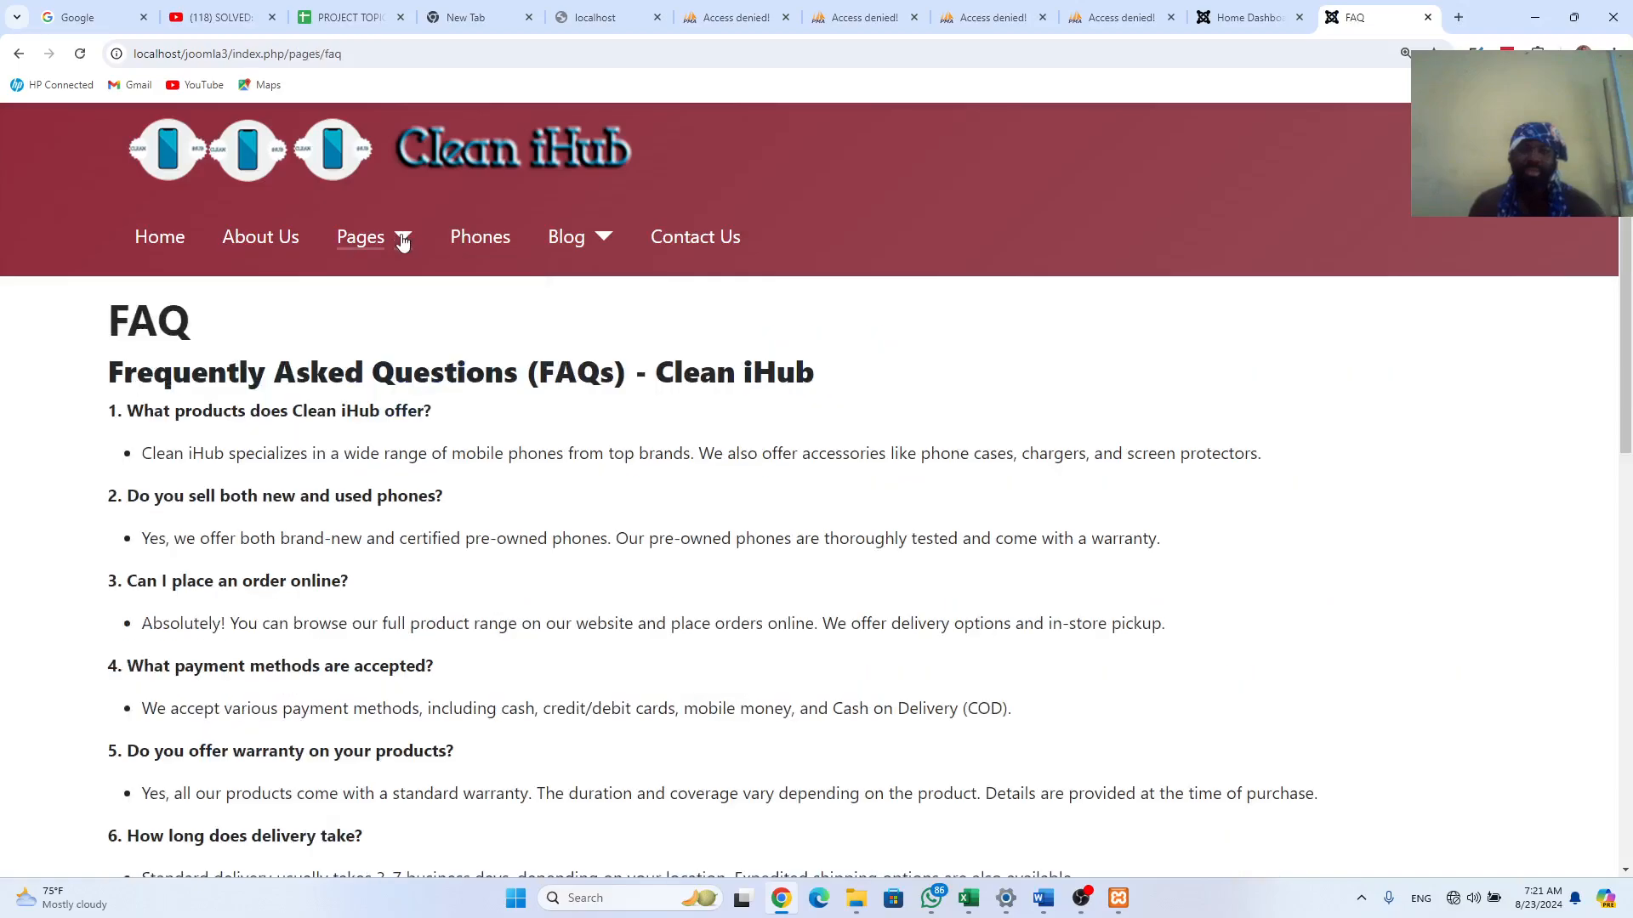
Step: View the OUR TEAM page, then open Phones with its six brand categories
click(403, 241)
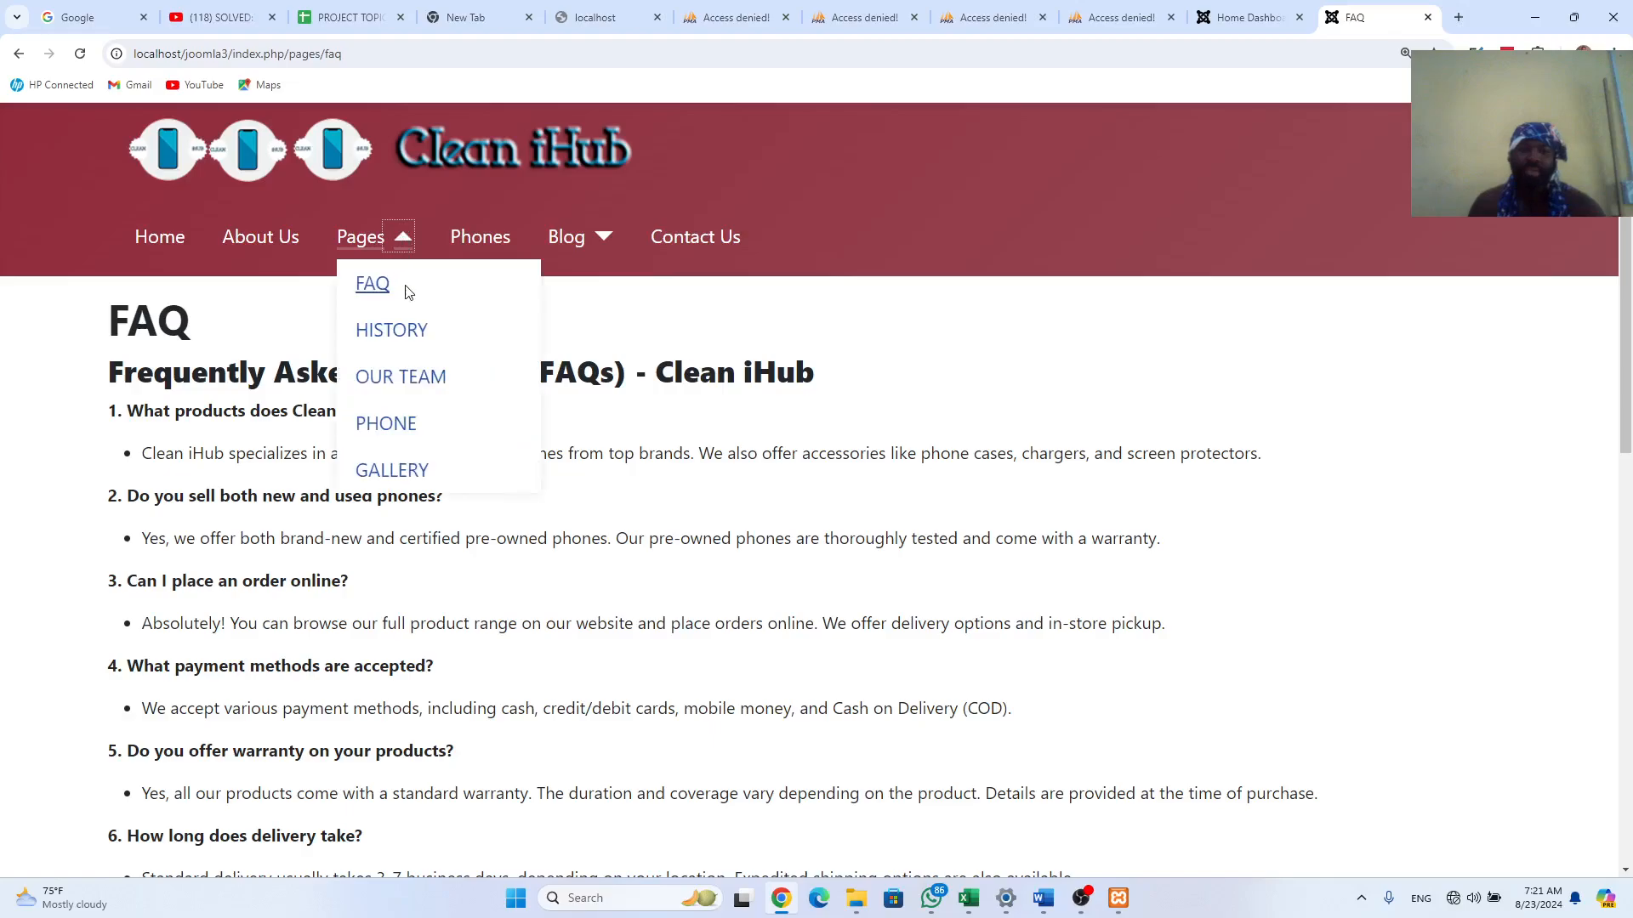
click(408, 378)
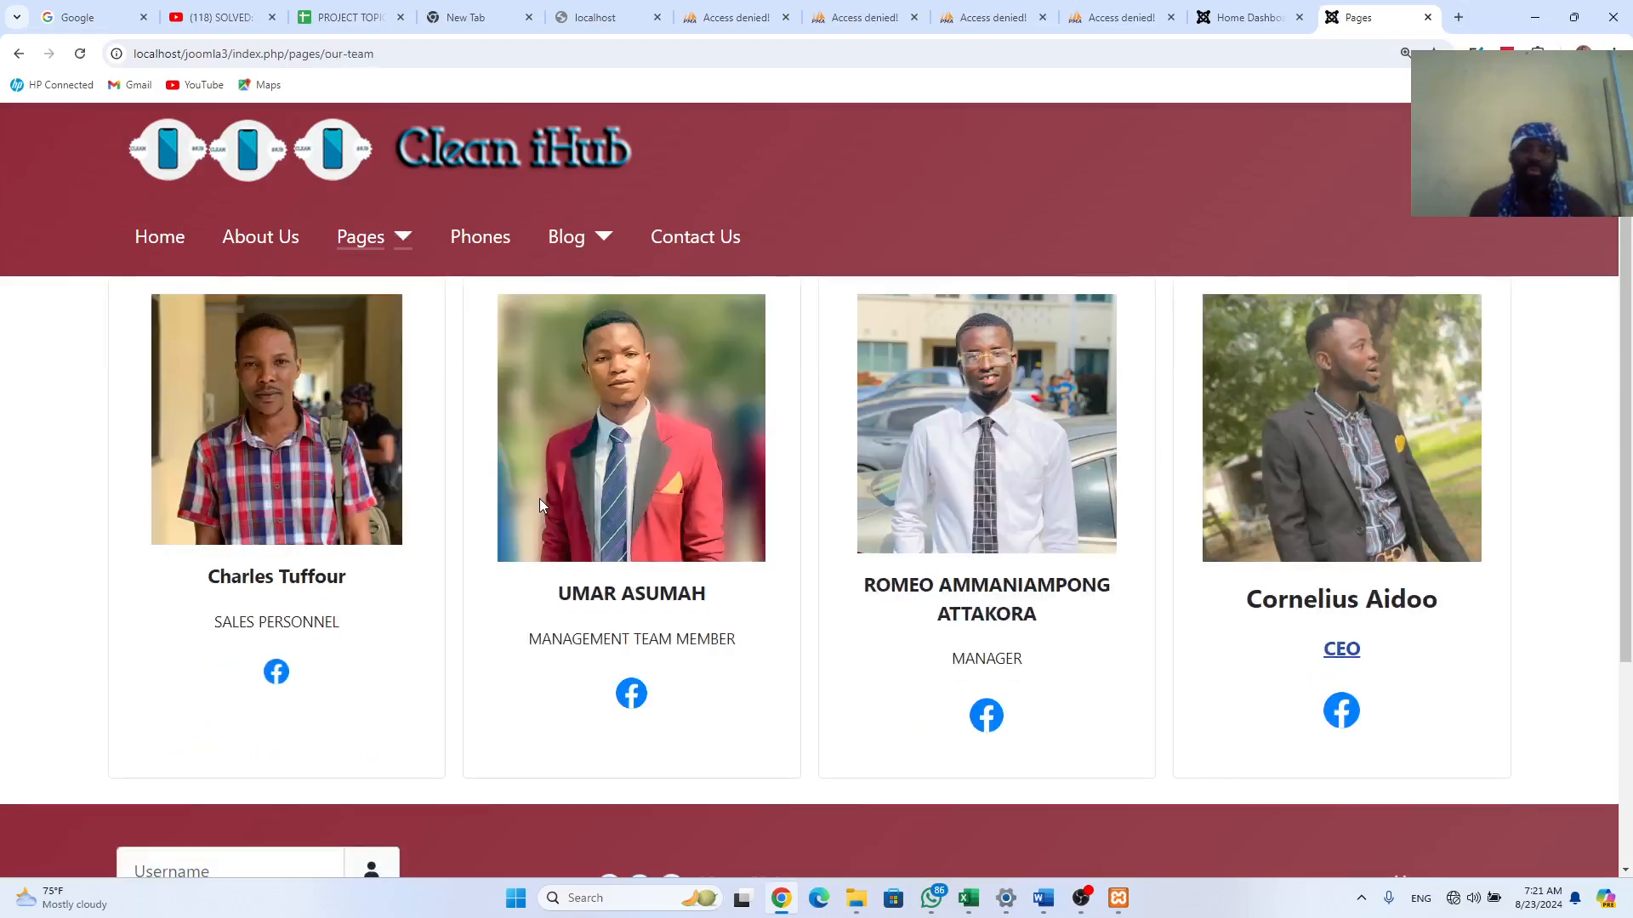
scroll(543, 506, down, 5)
scroll(539, 505, up, 5)
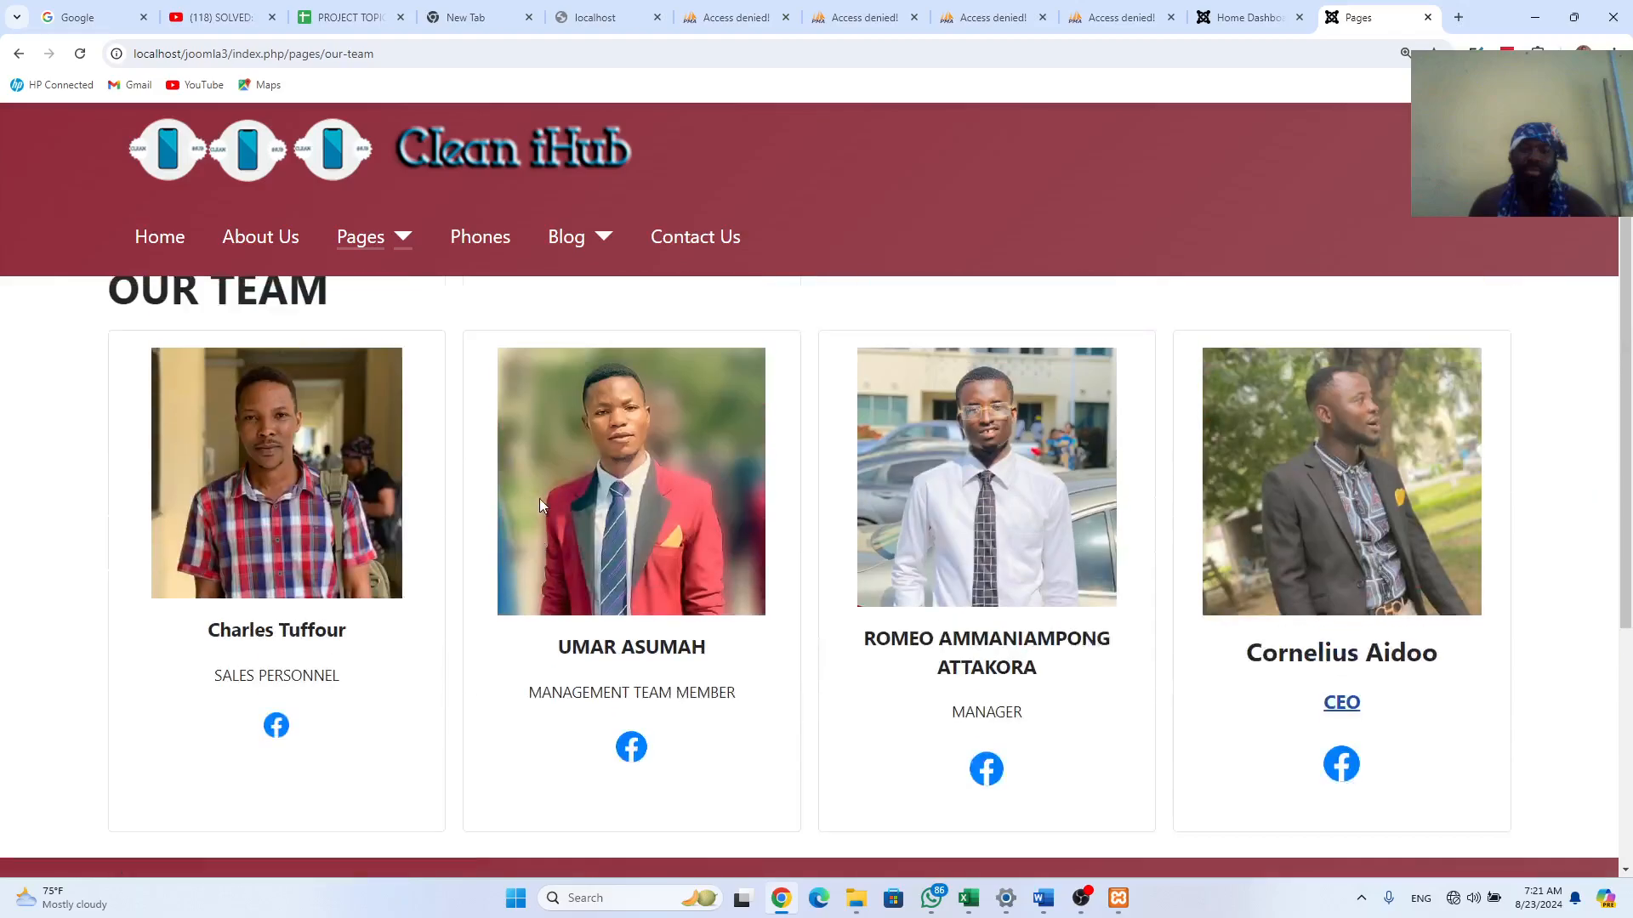
click(481, 243)
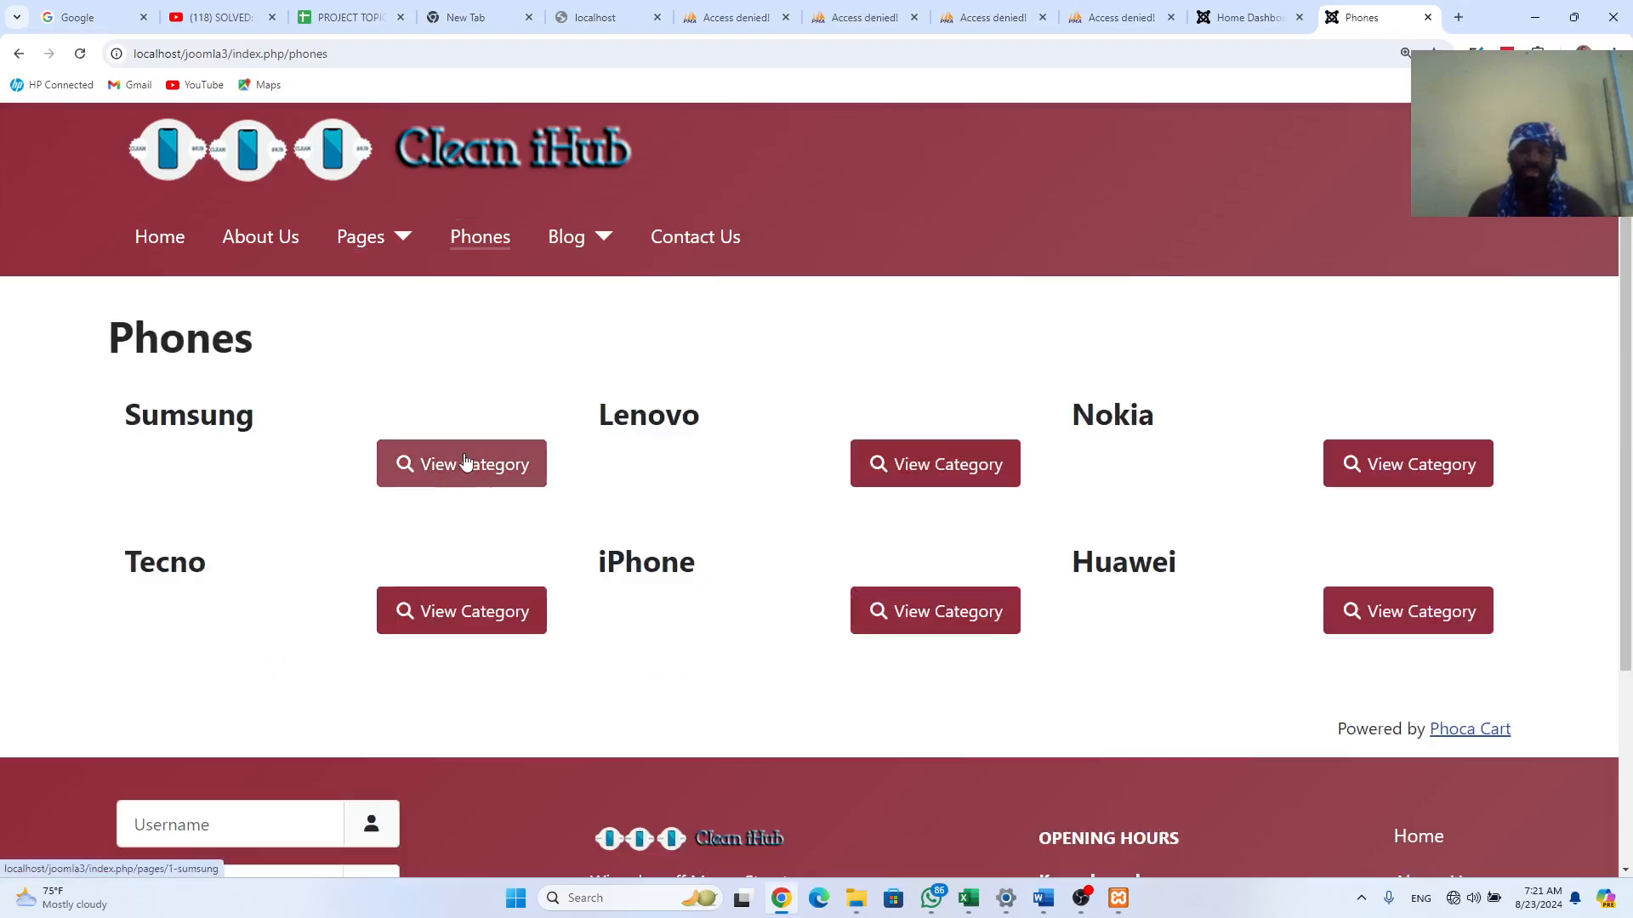
Step: Open the Sumsung phone category and scroll down to the product prices
click(466, 472)
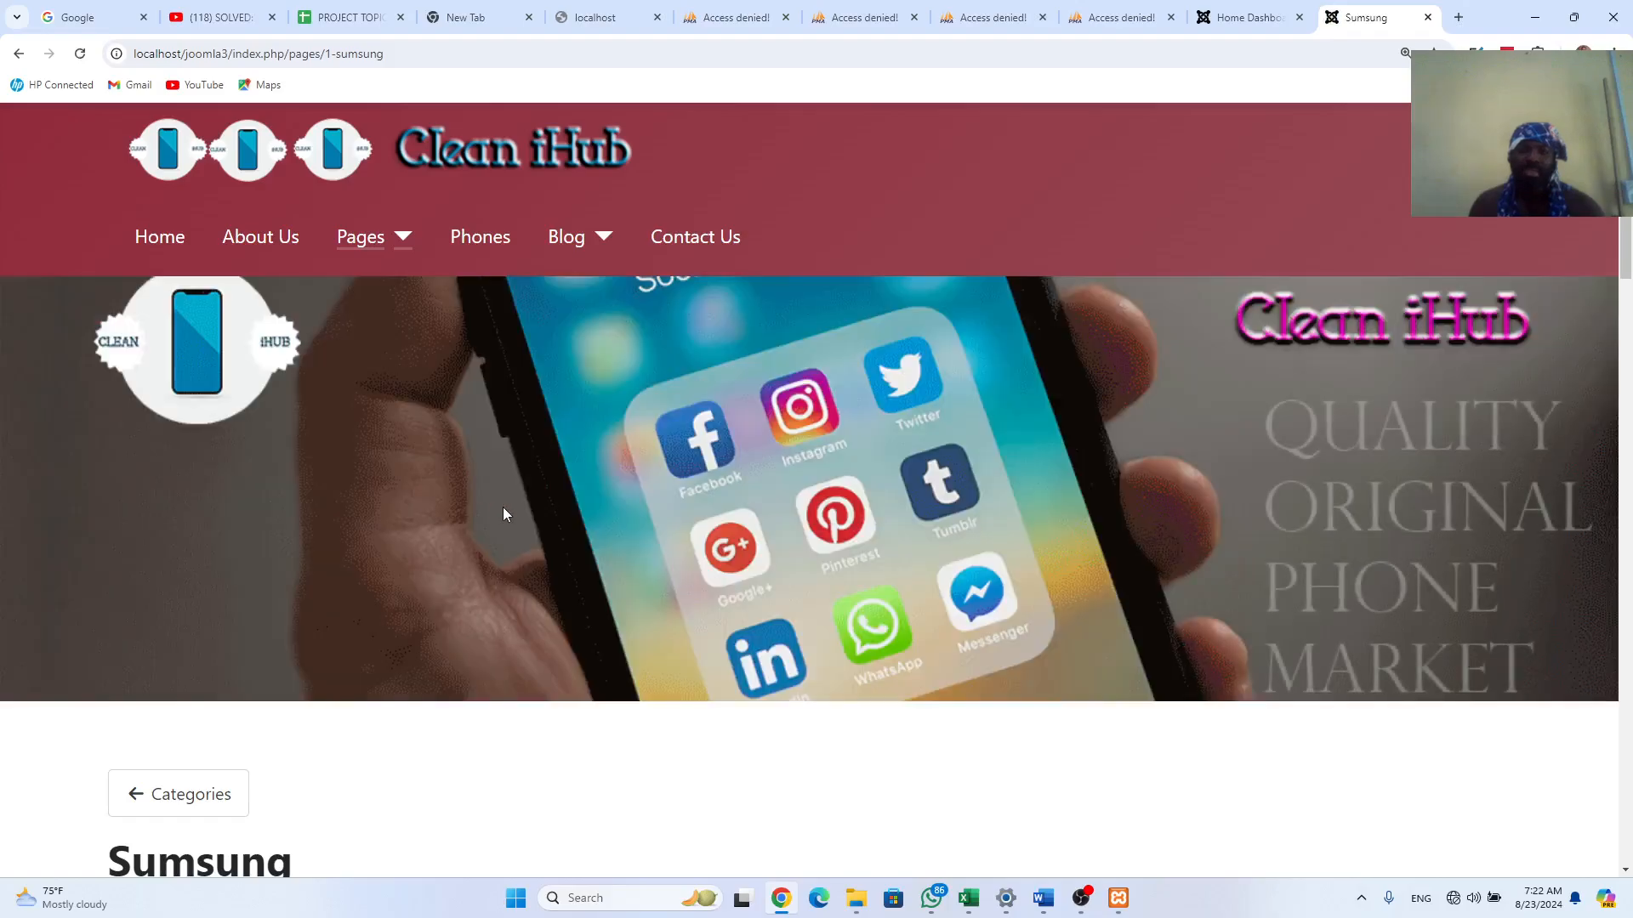
scroll(489, 506, down, 6)
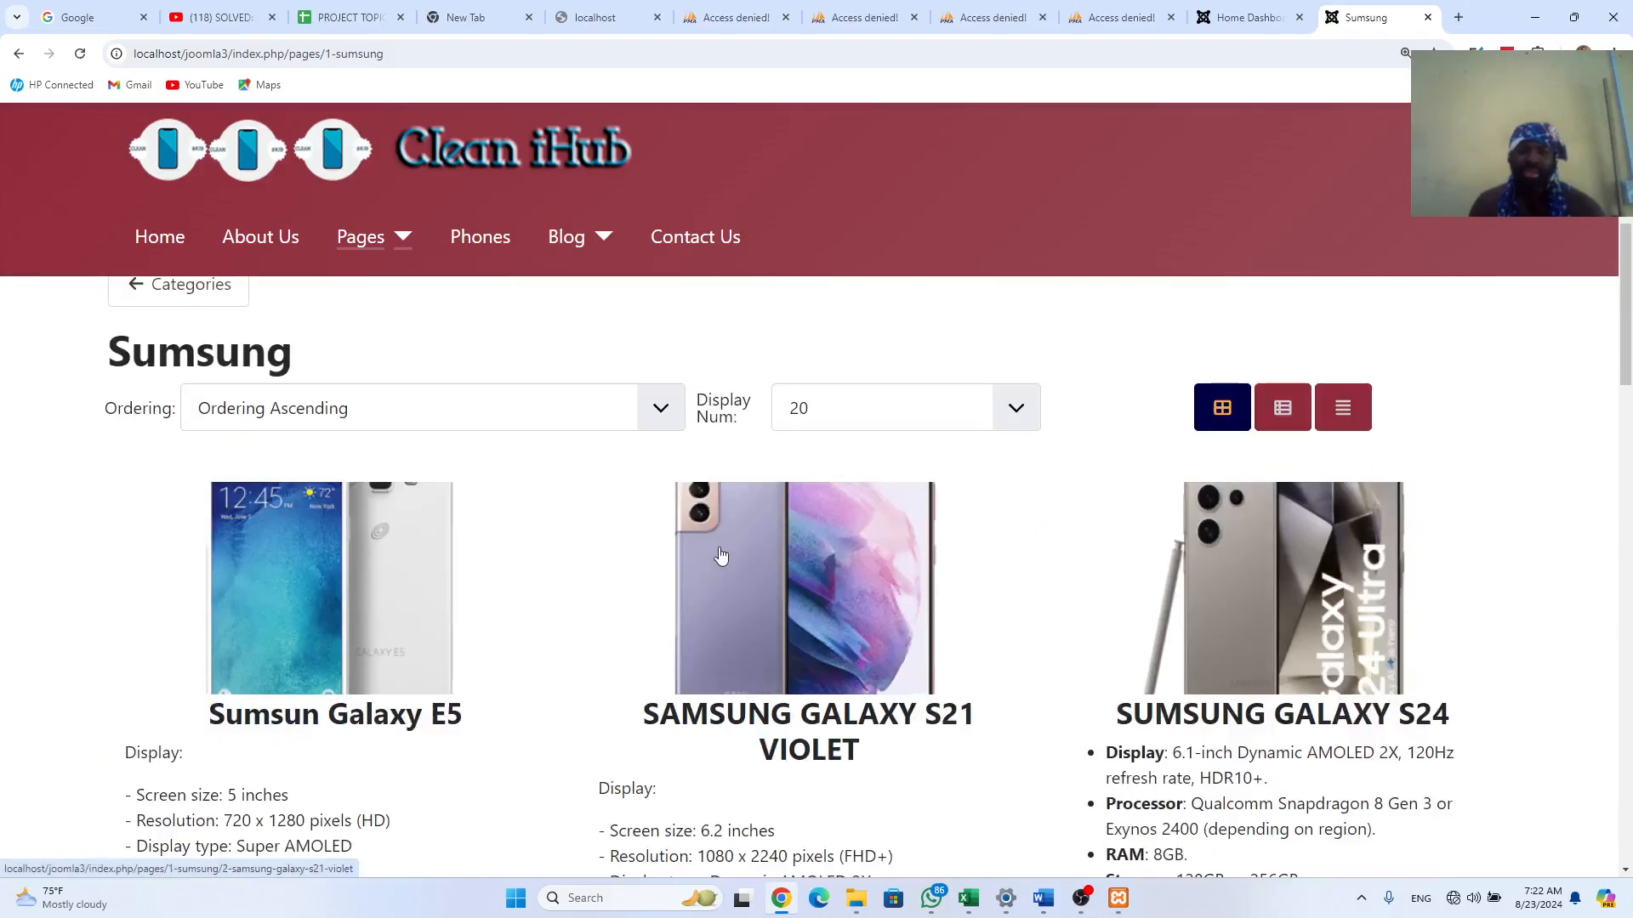
scroll(672, 689, down, 3)
scroll(676, 685, down, 9)
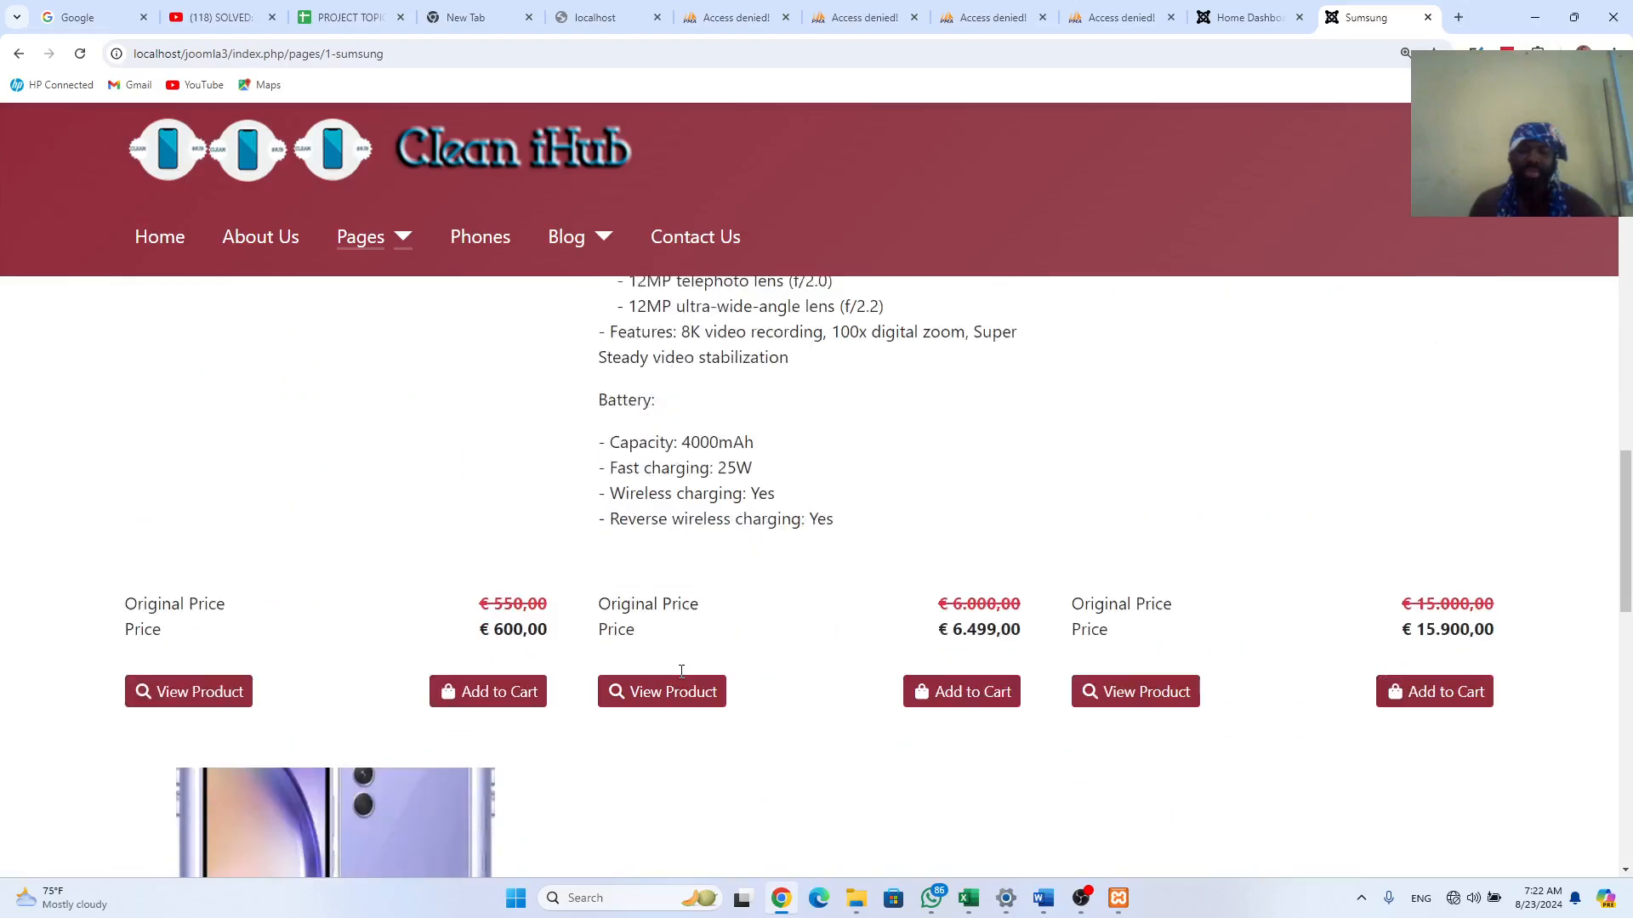
Step: Add the Sumsun Galaxy E5 to the shopping cart and review the category listing
click(492, 676)
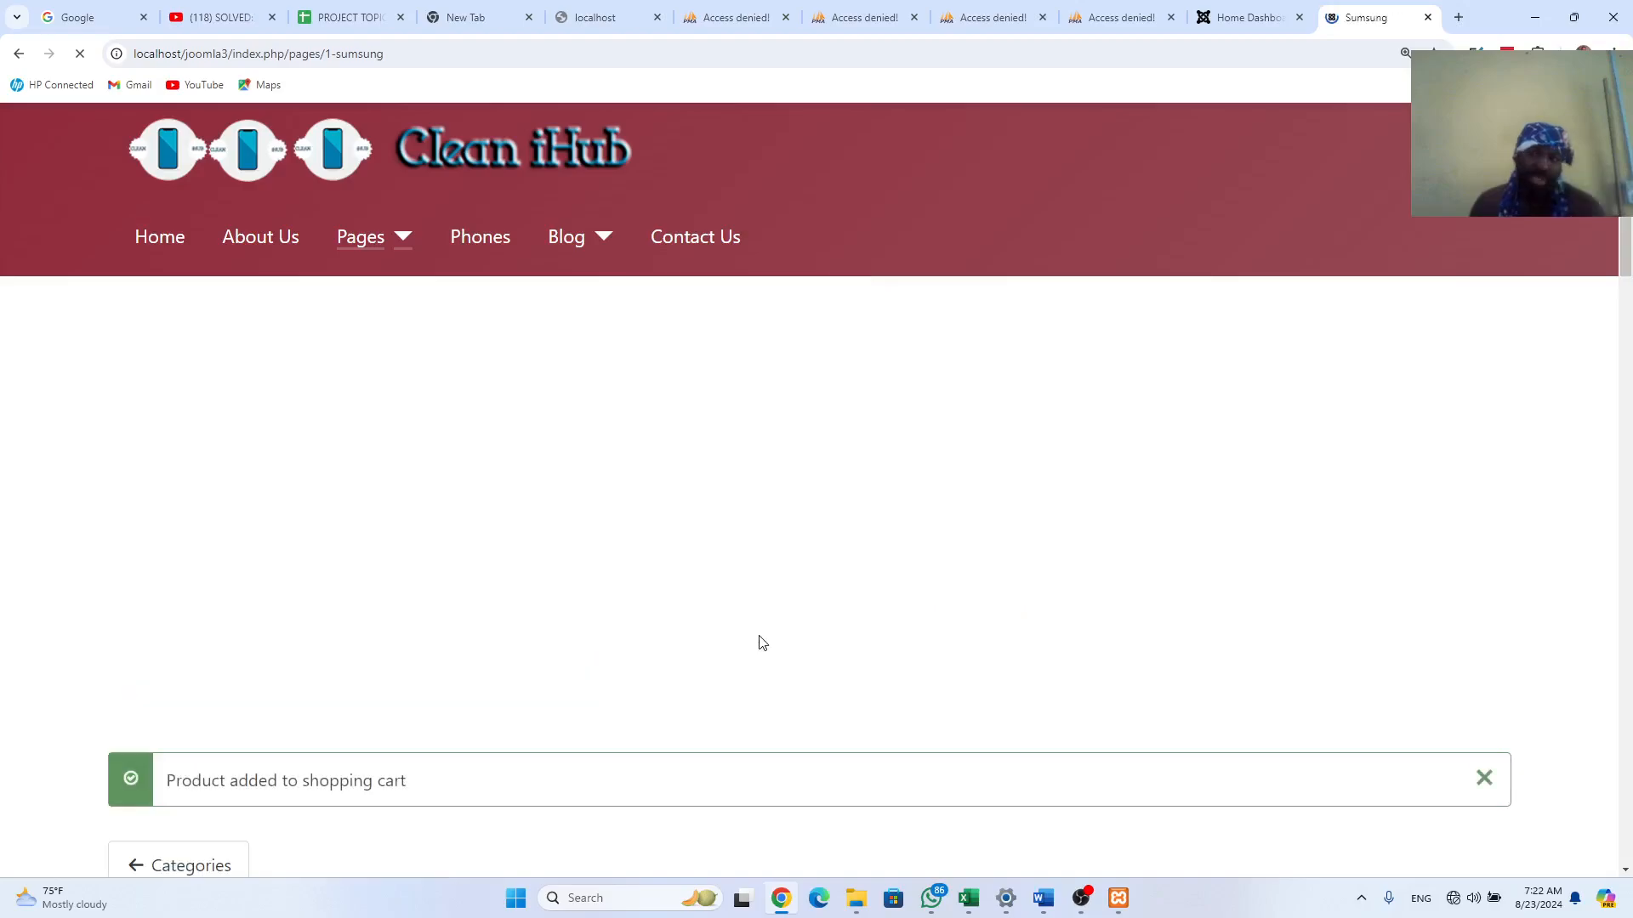
scroll(813, 766, down, 3)
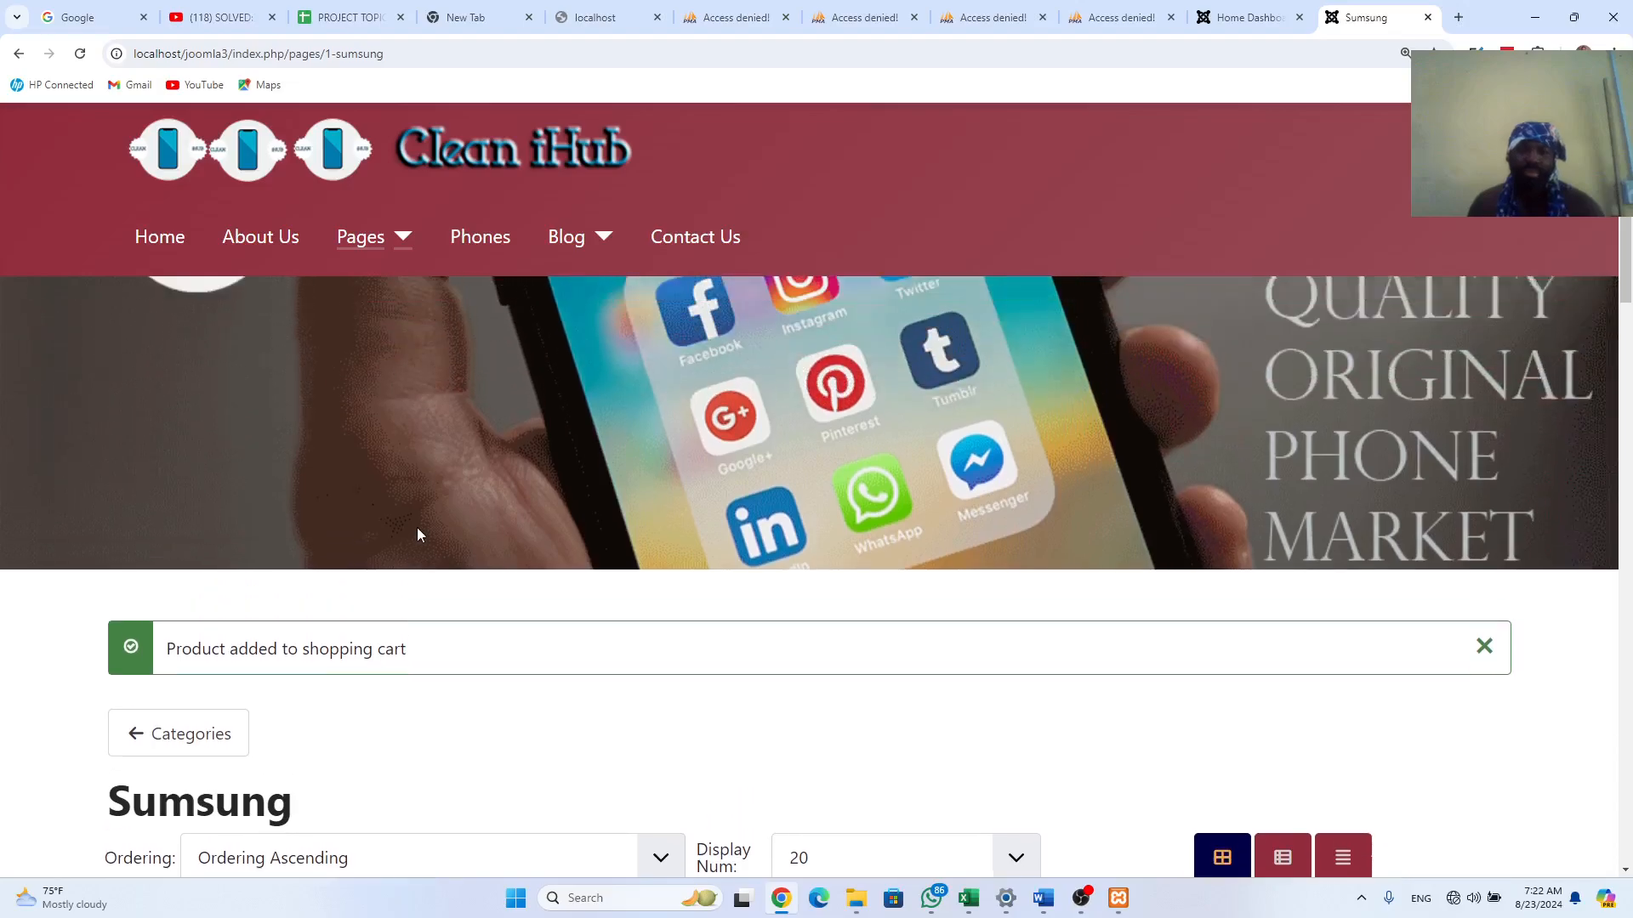
scroll(417, 534, down, 4)
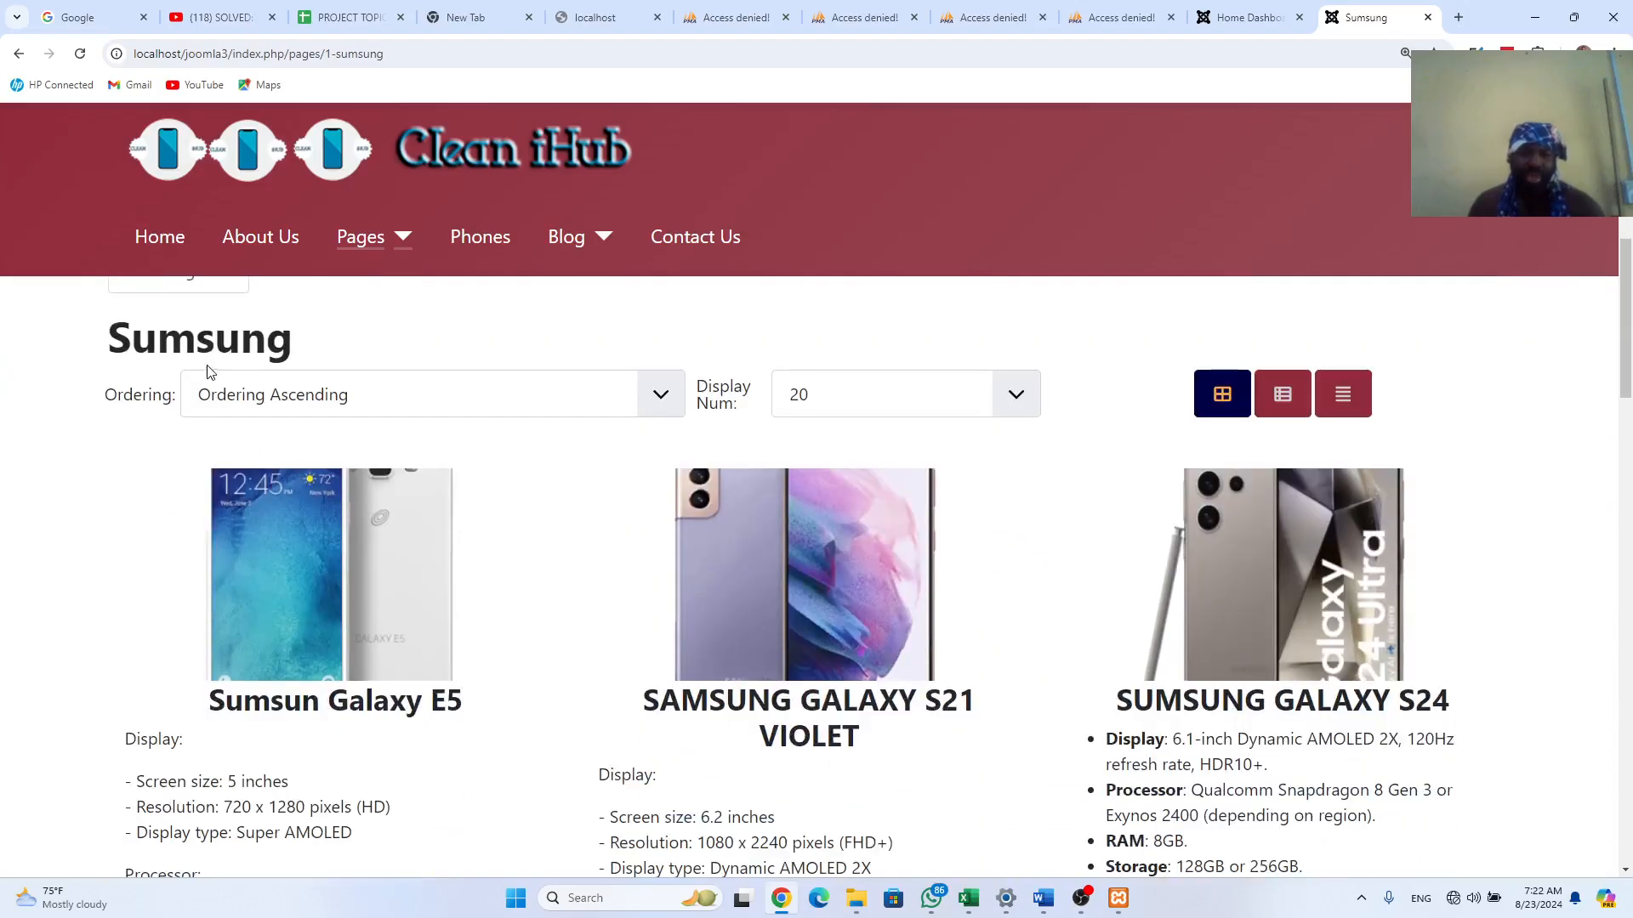
scroll(510, 671, down, 5)
scroll(584, 700, up, 4)
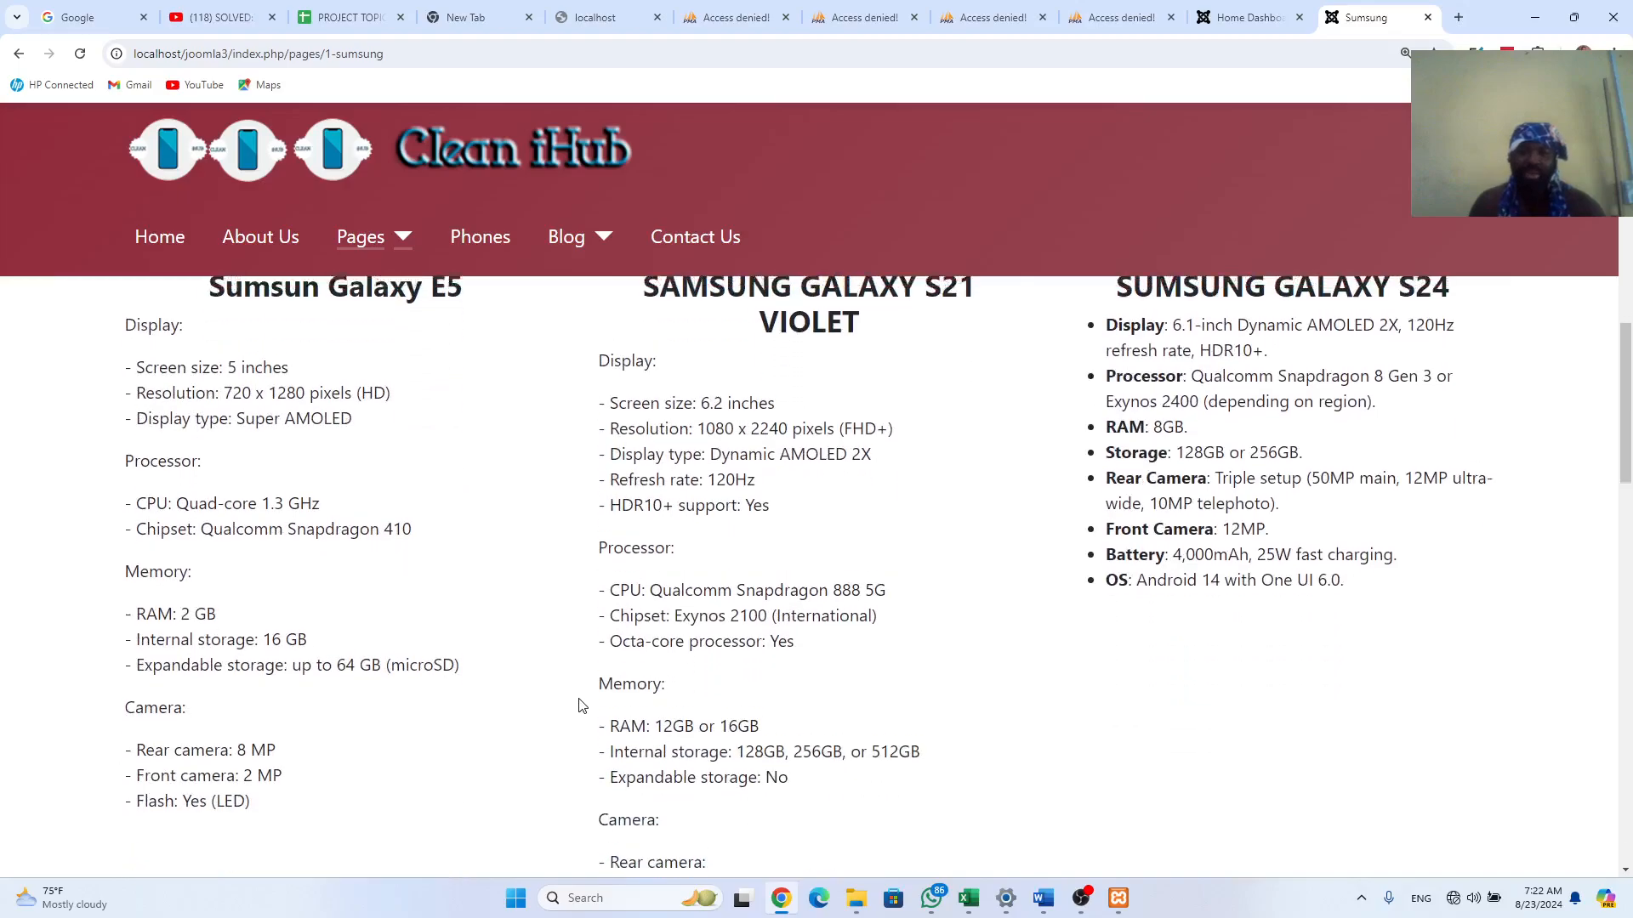
scroll(584, 700, up, 6)
scroll(584, 700, down, 5)
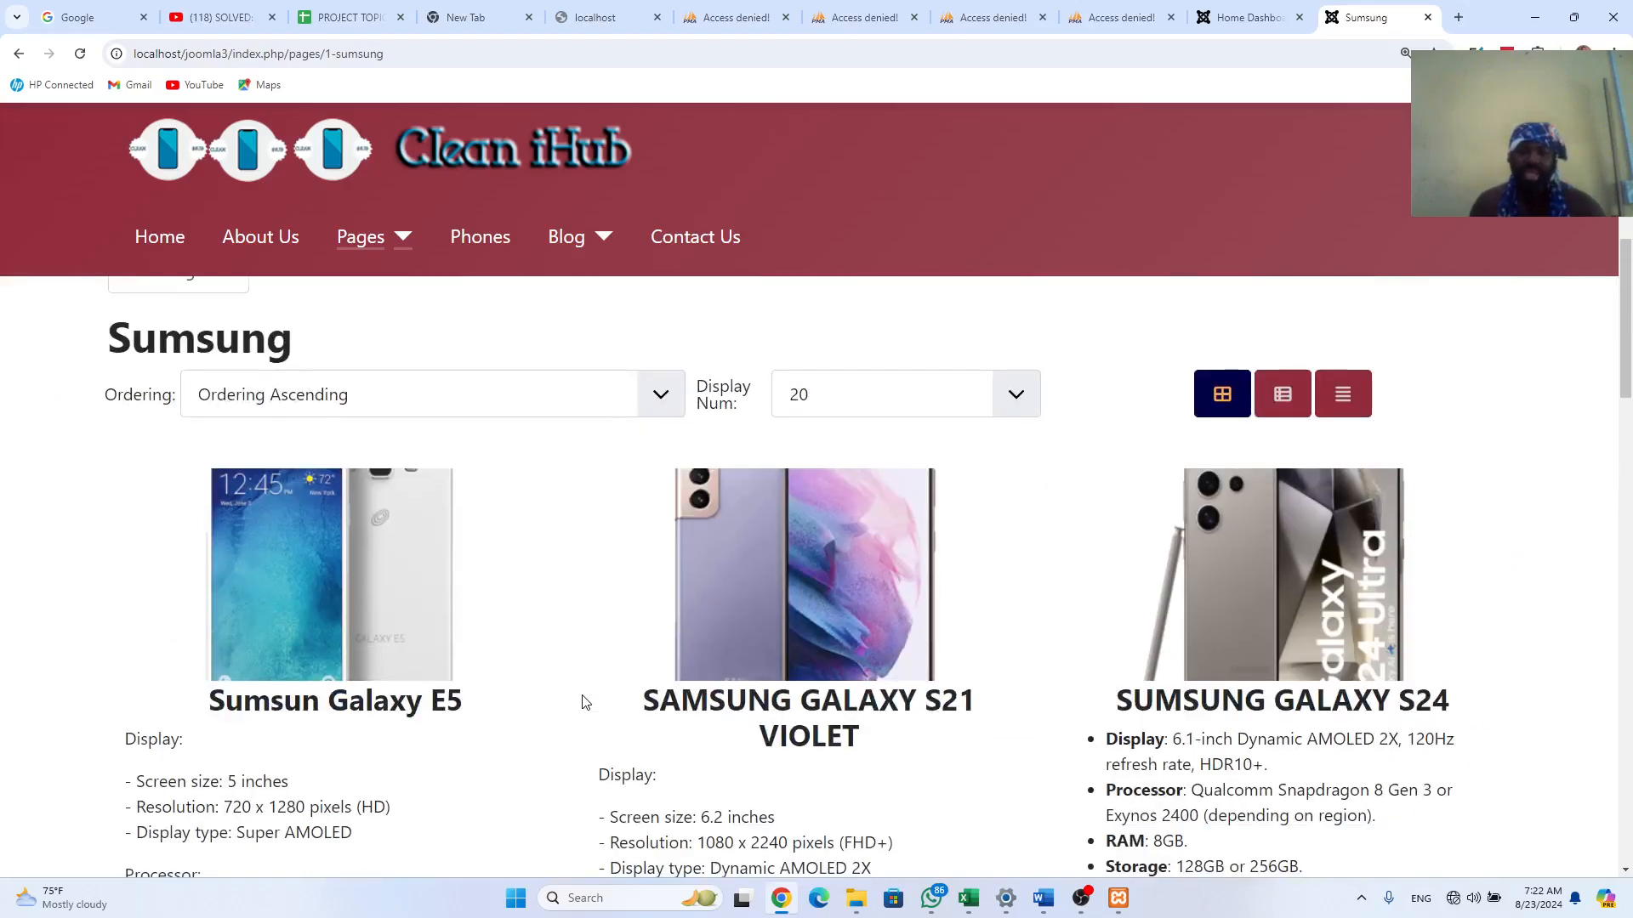
scroll(870, 654, up, 6)
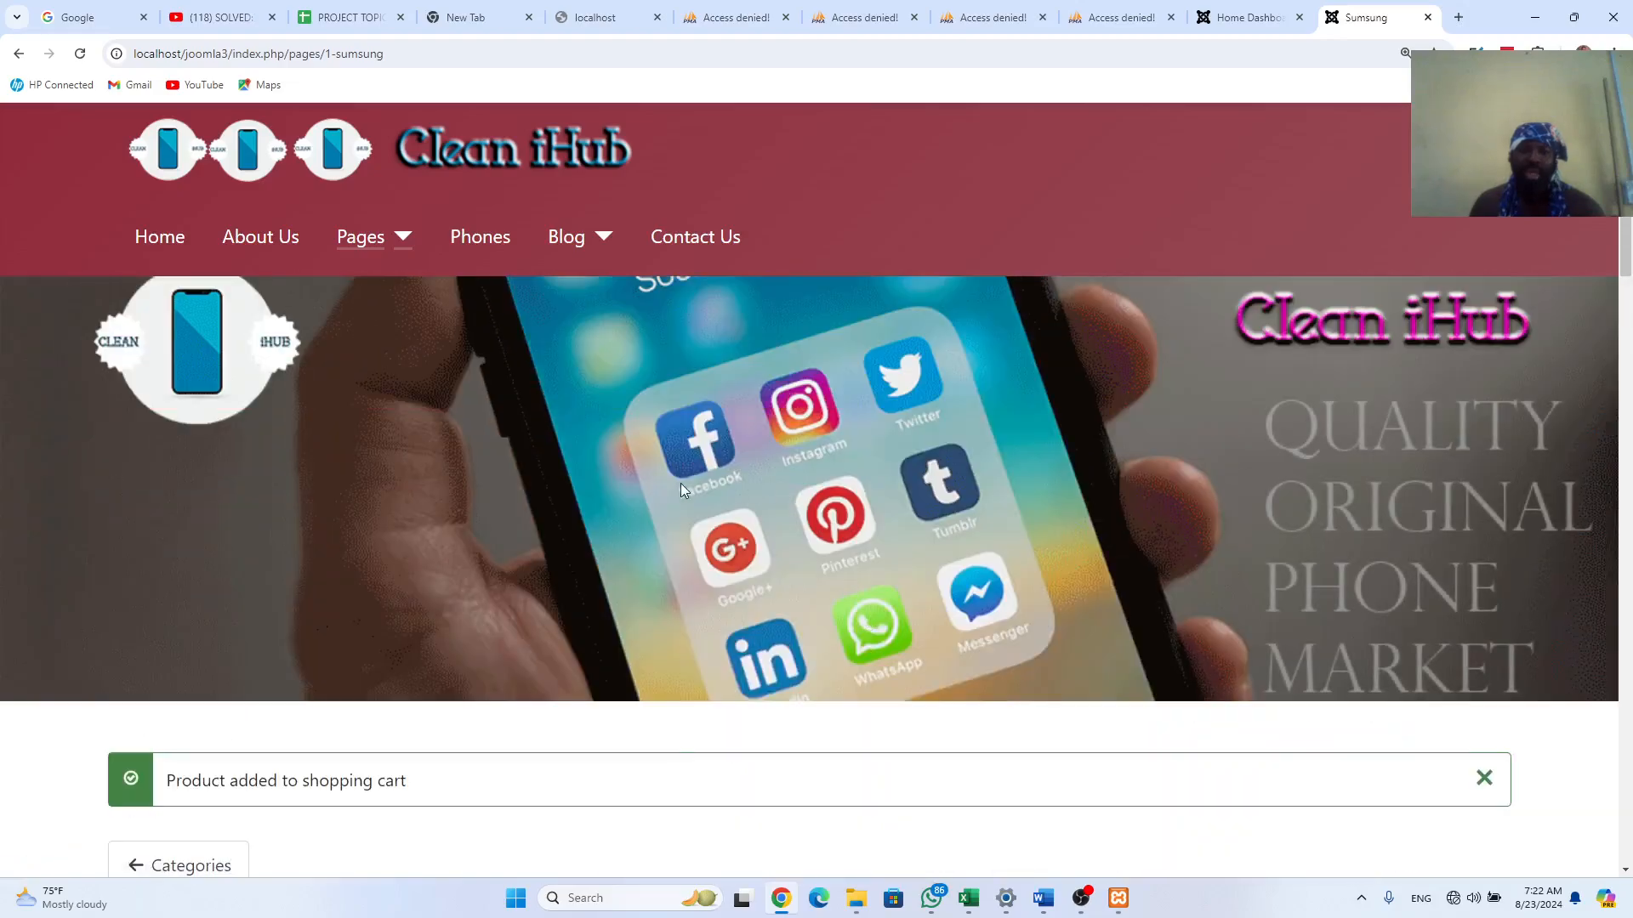
Step: Open the Blog page and look through the Samsung and Huawei history posts
click(603, 239)
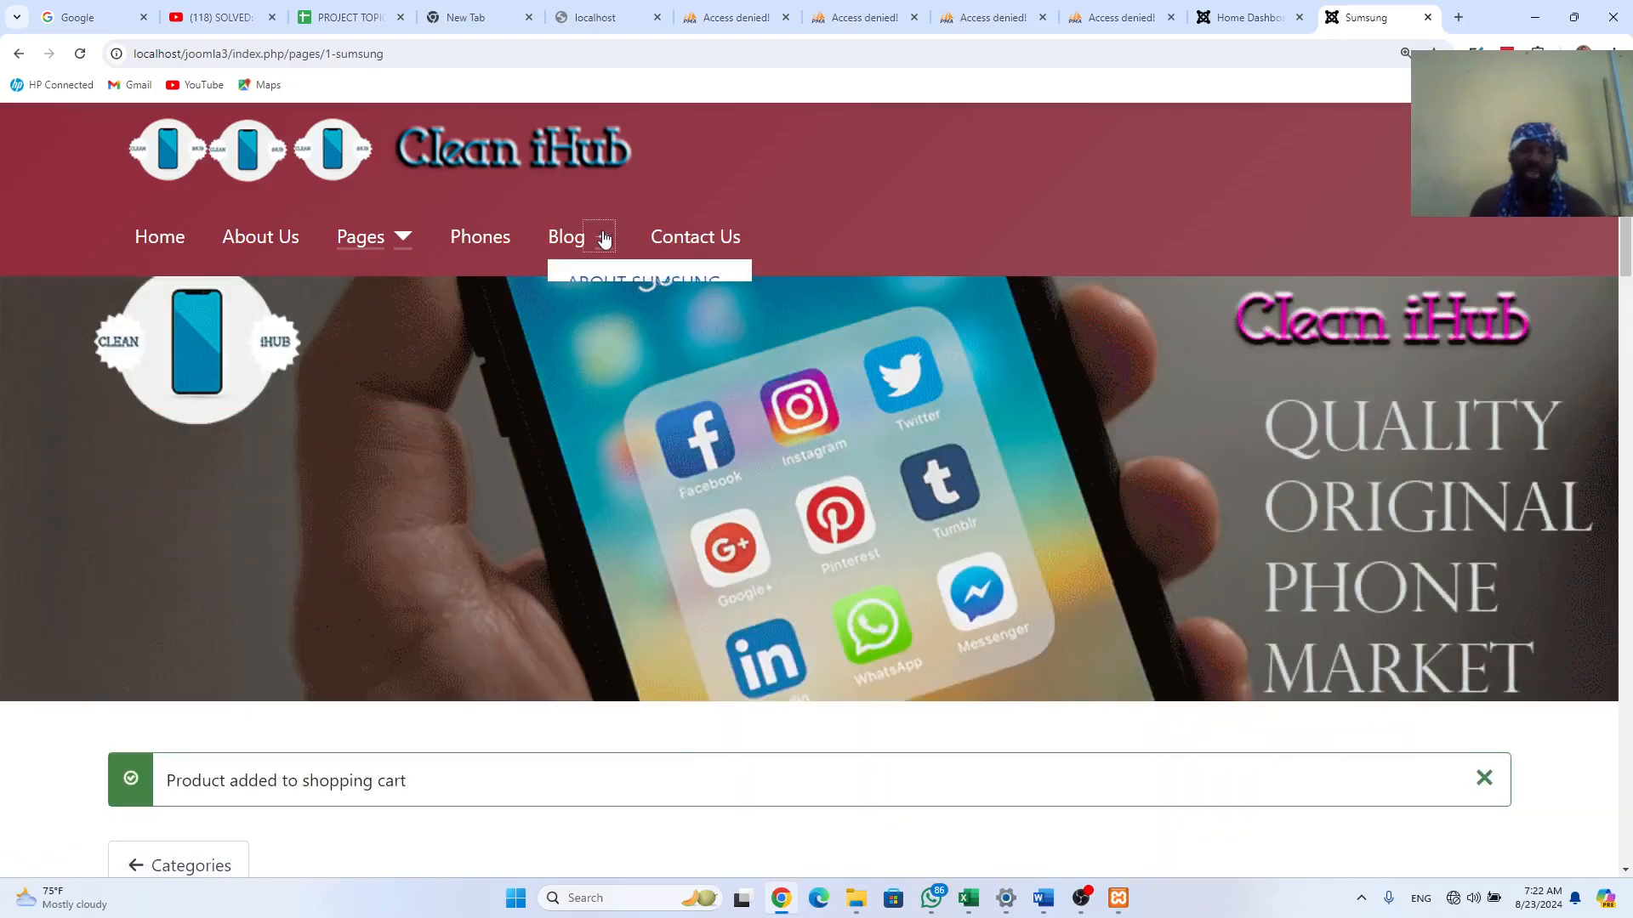
click(558, 241)
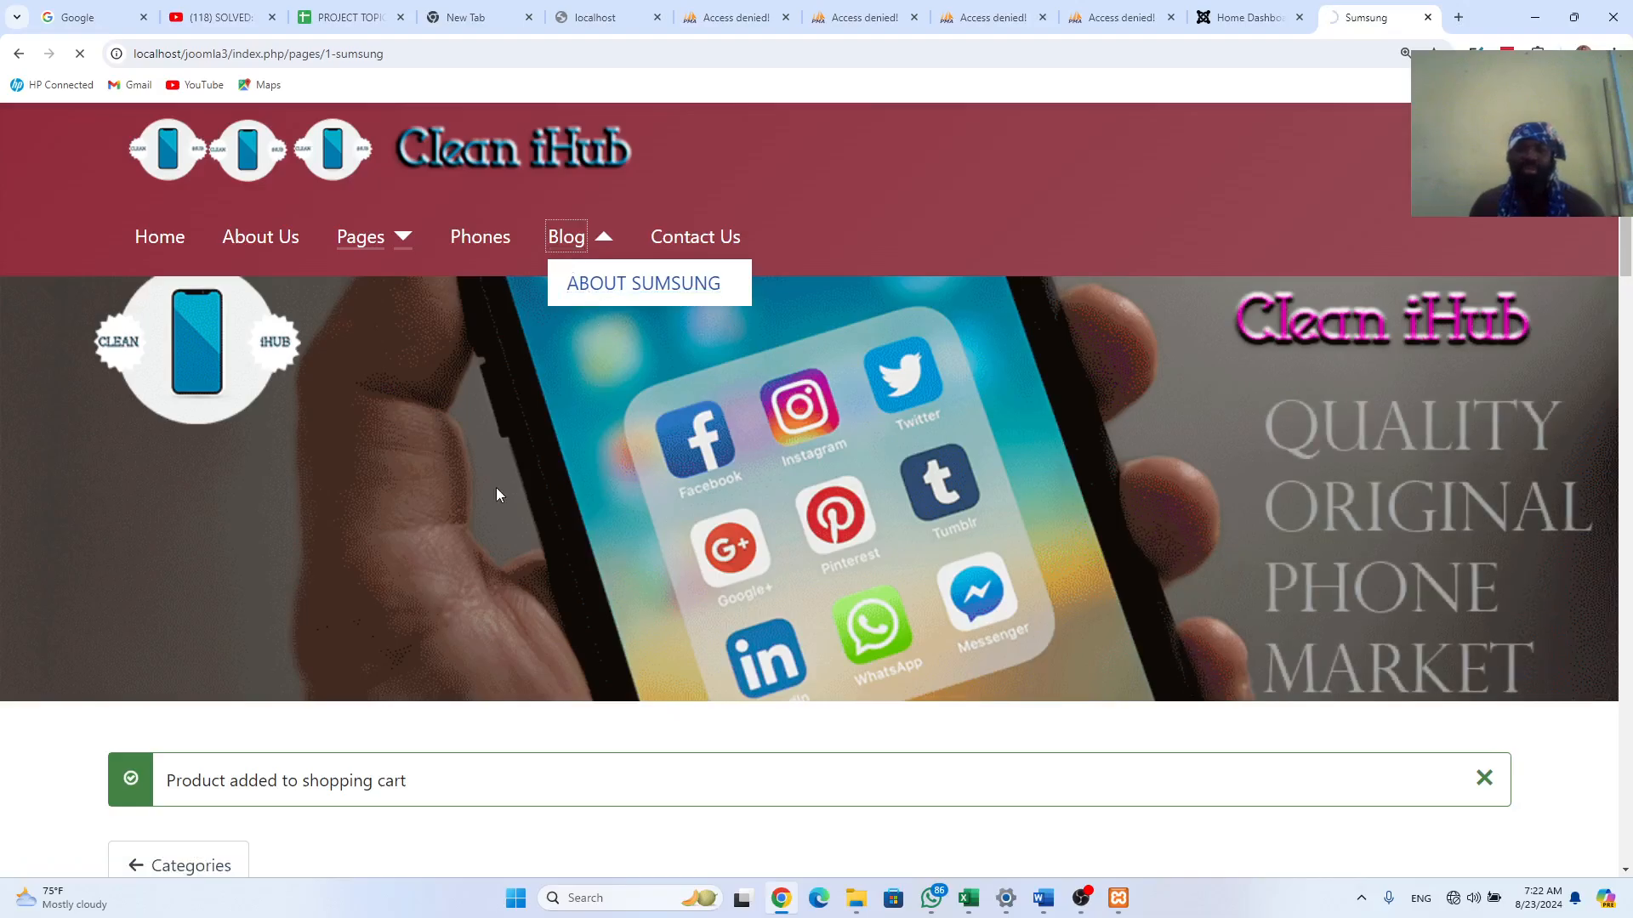
scroll(687, 850, down, 1)
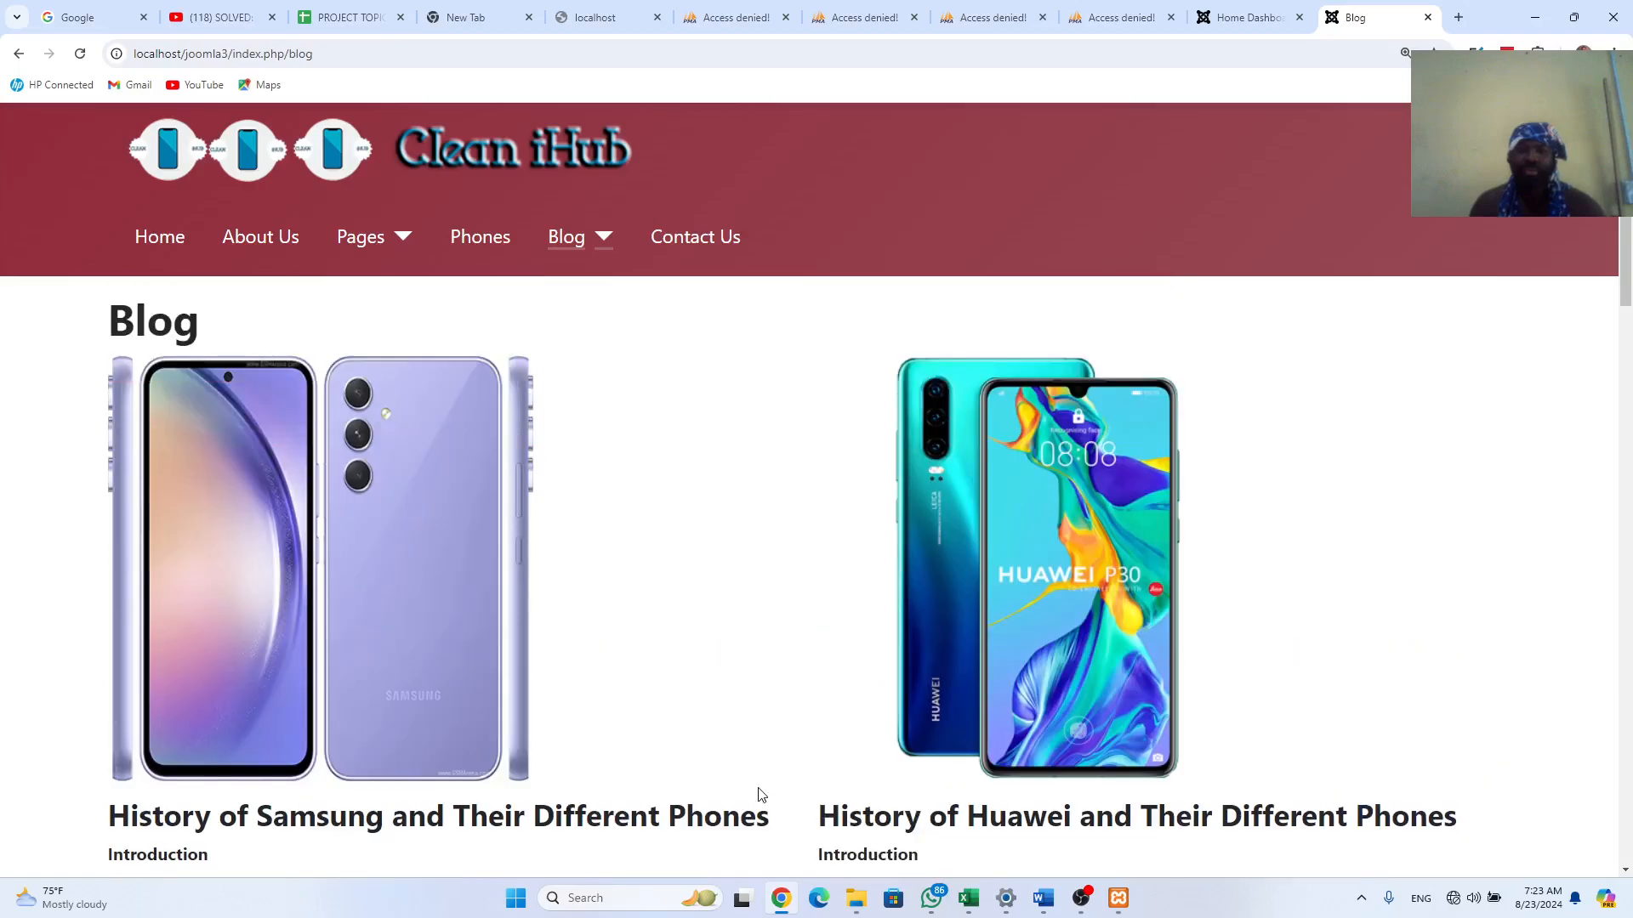
scroll(761, 795, down, 1)
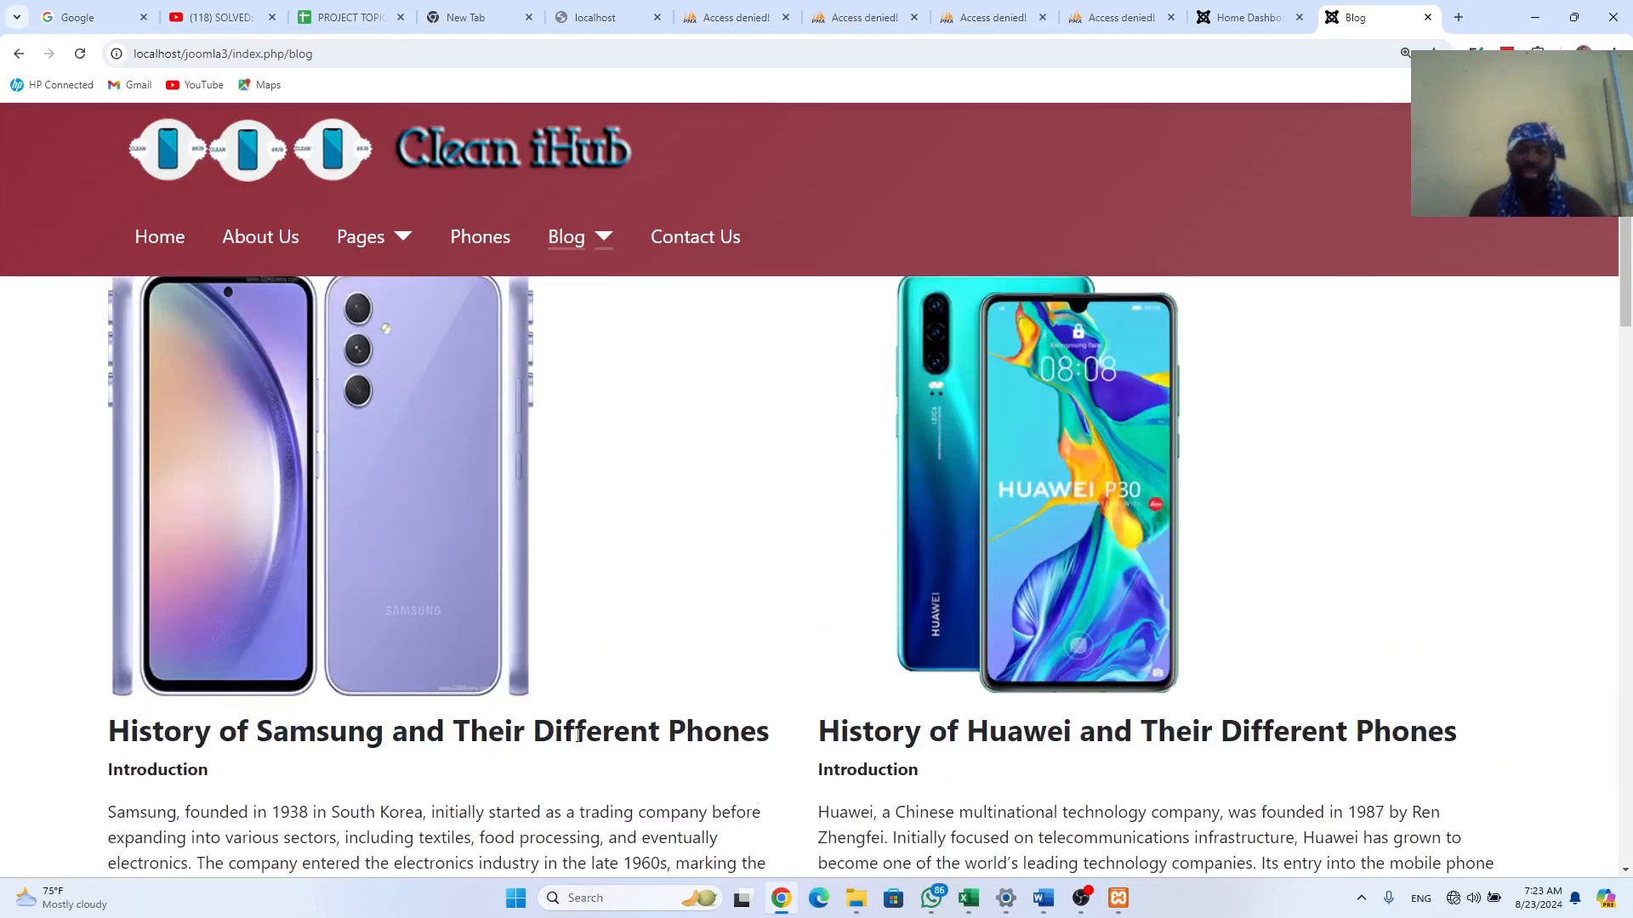
scroll(875, 758, down, 10)
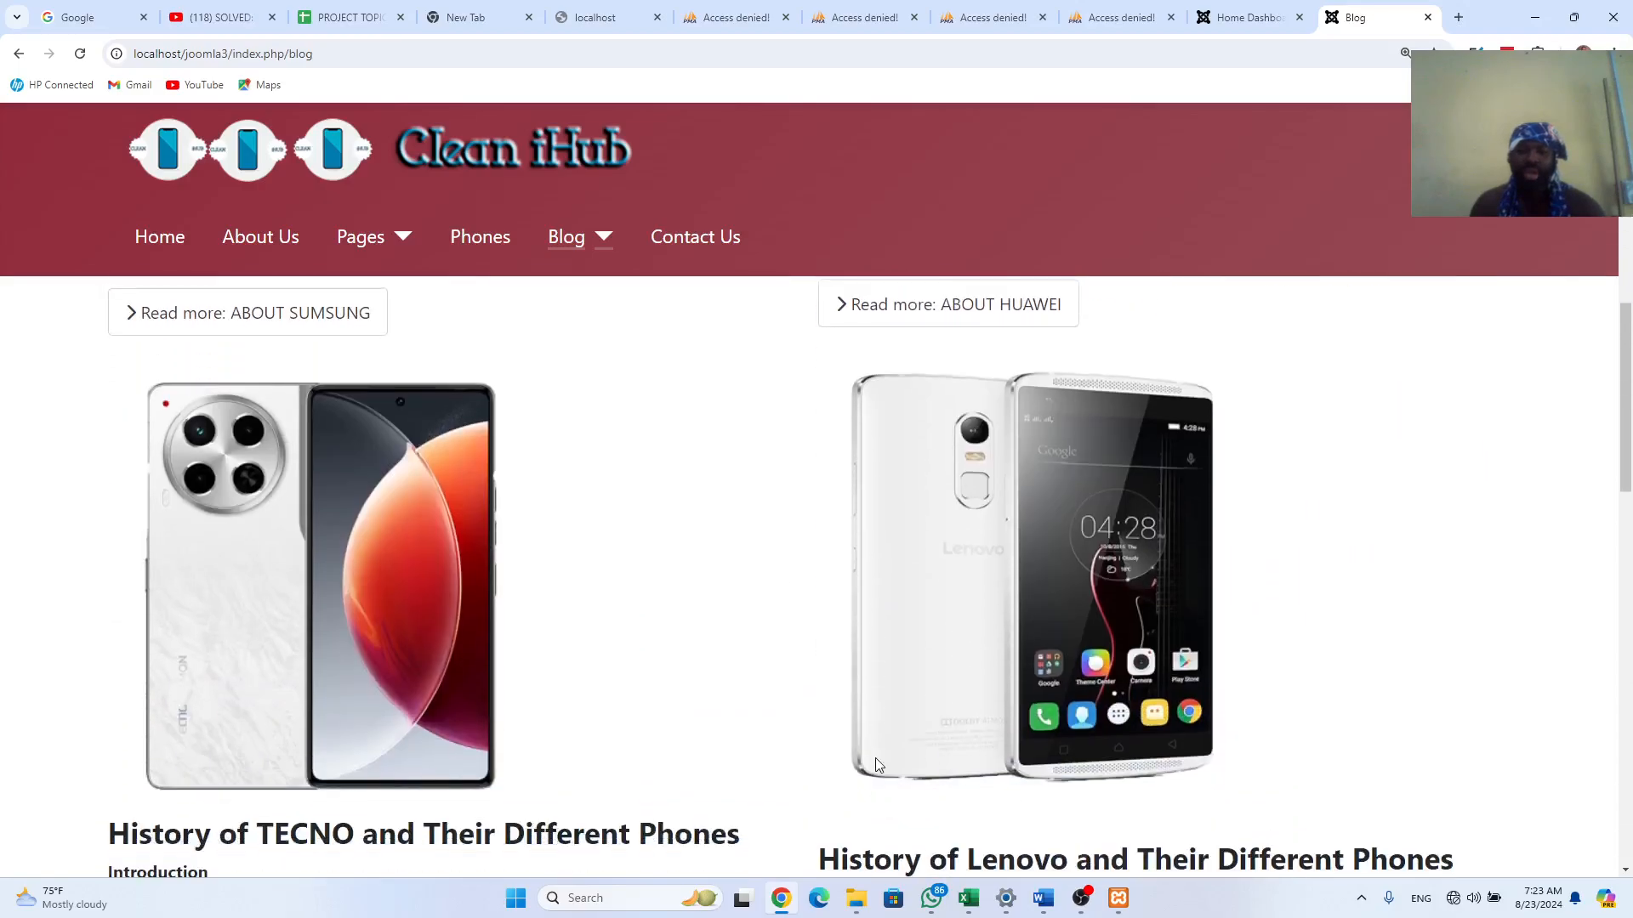
scroll(875, 763, down, 15)
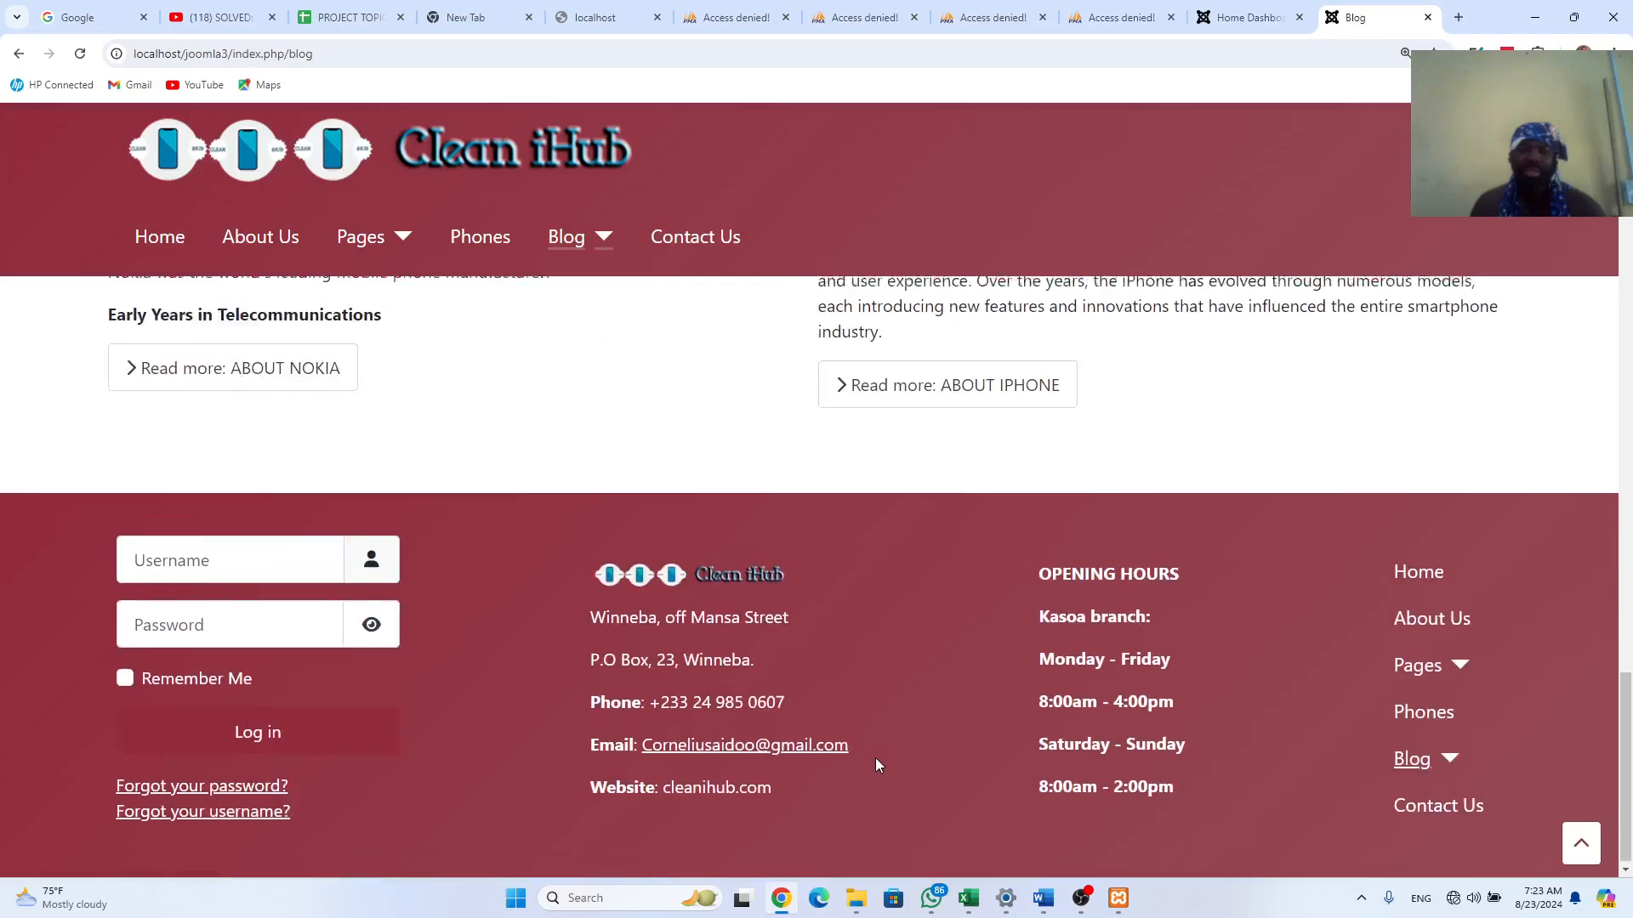
scroll(875, 763, up, 15)
scroll(876, 761, up, 10)
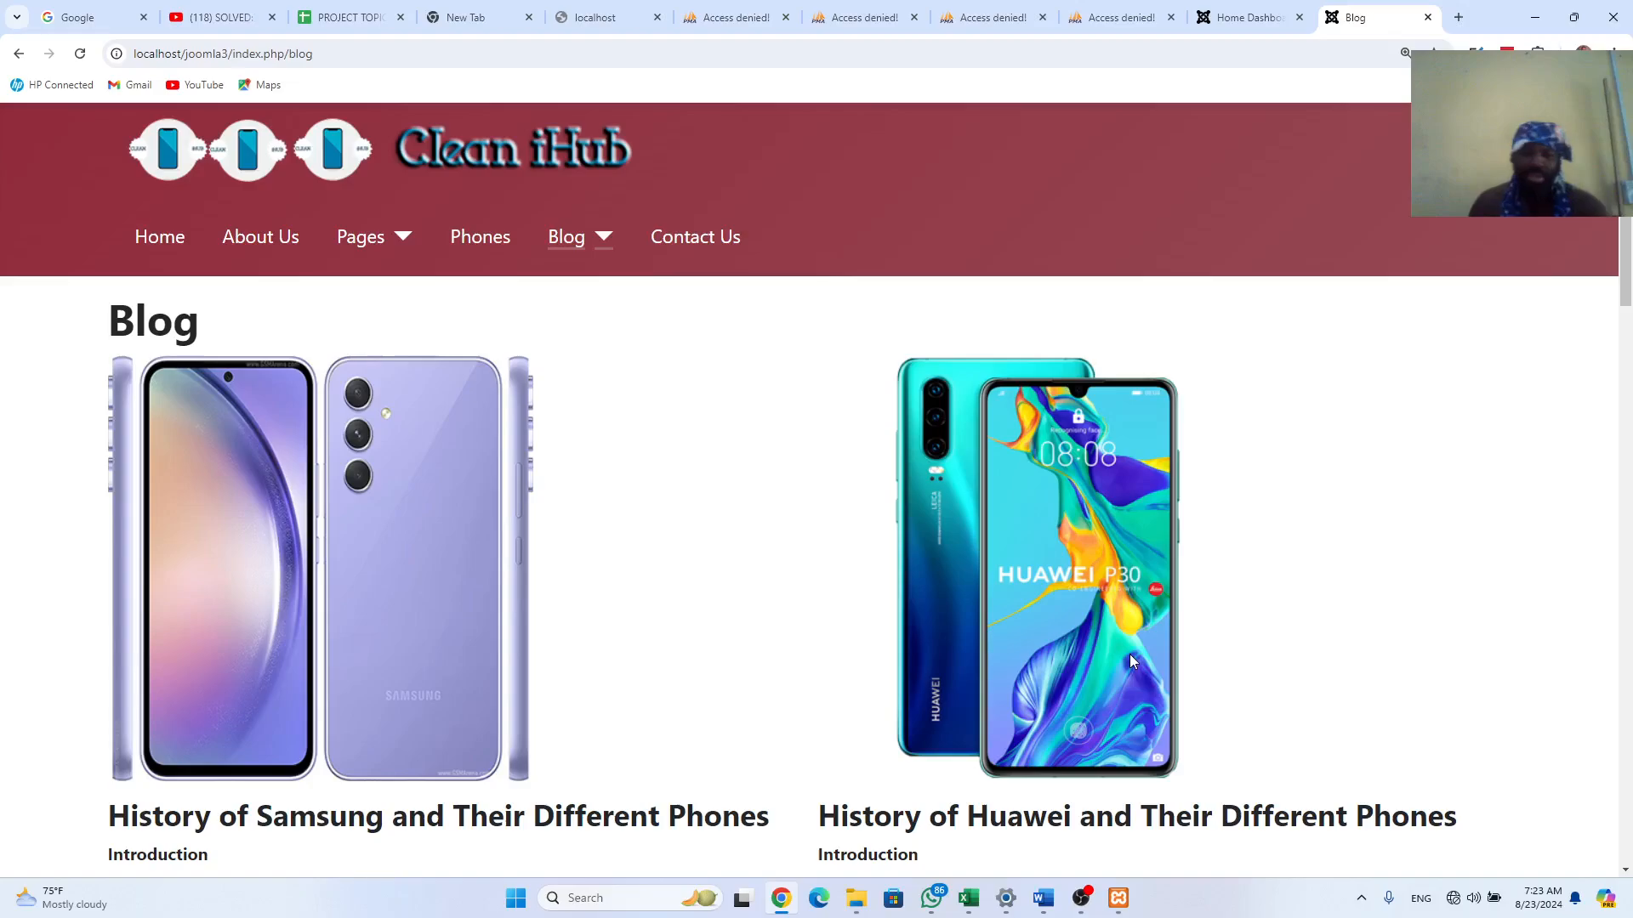
Step: Select the Joomla_5.0.3-Stable-Full_Package zip in the D: drive's web files folder
mouse_move(856, 903)
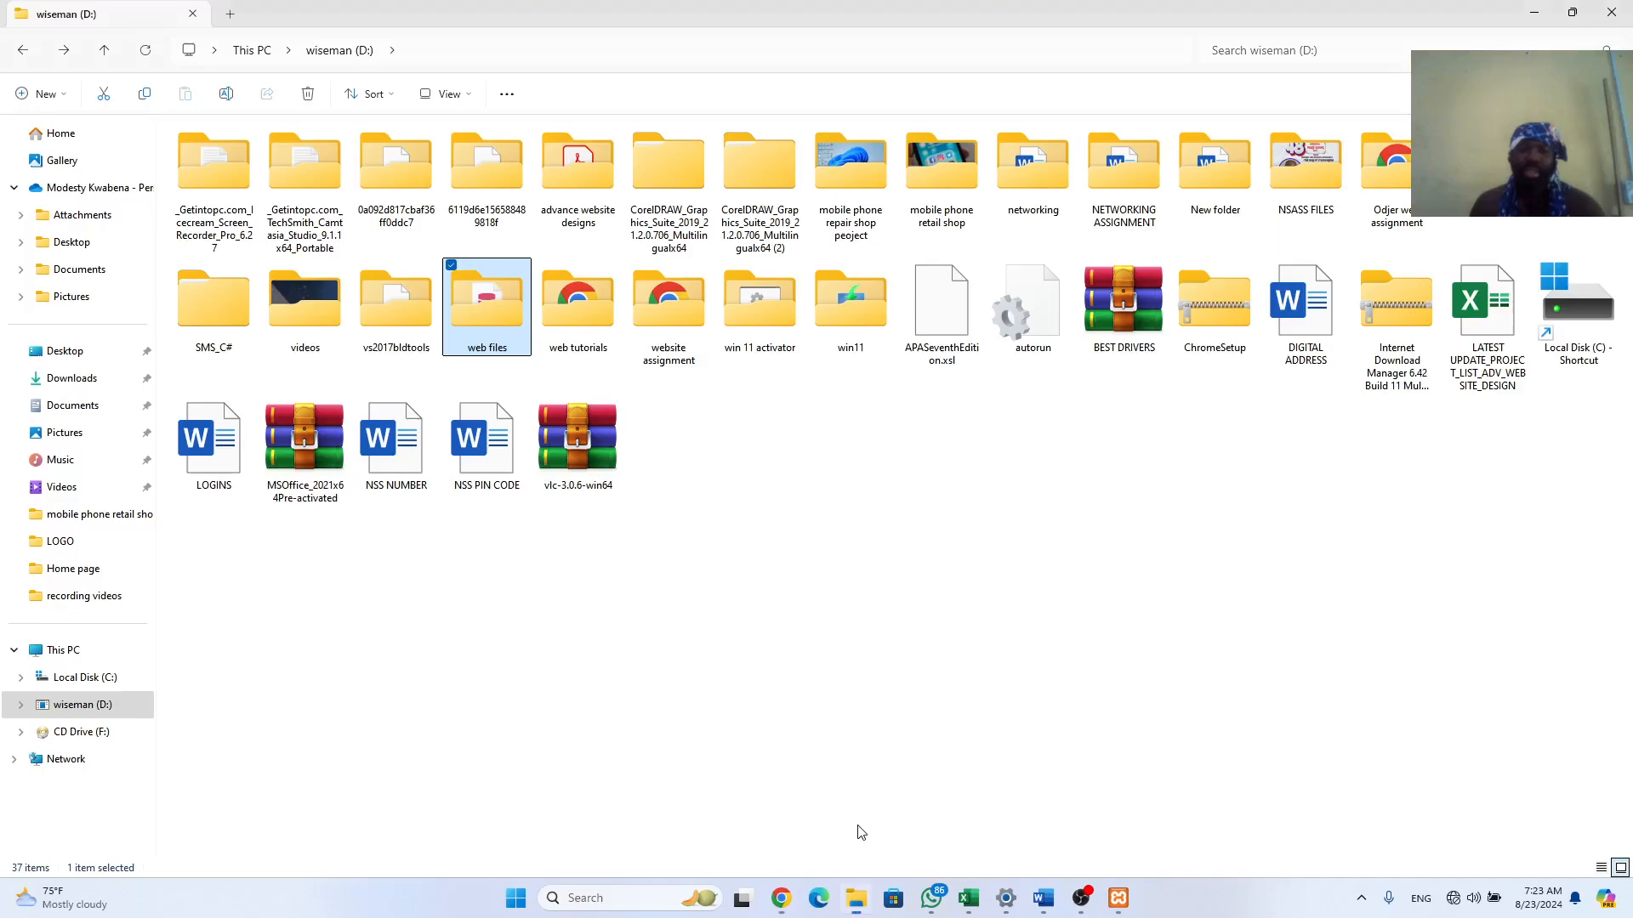
click(858, 835)
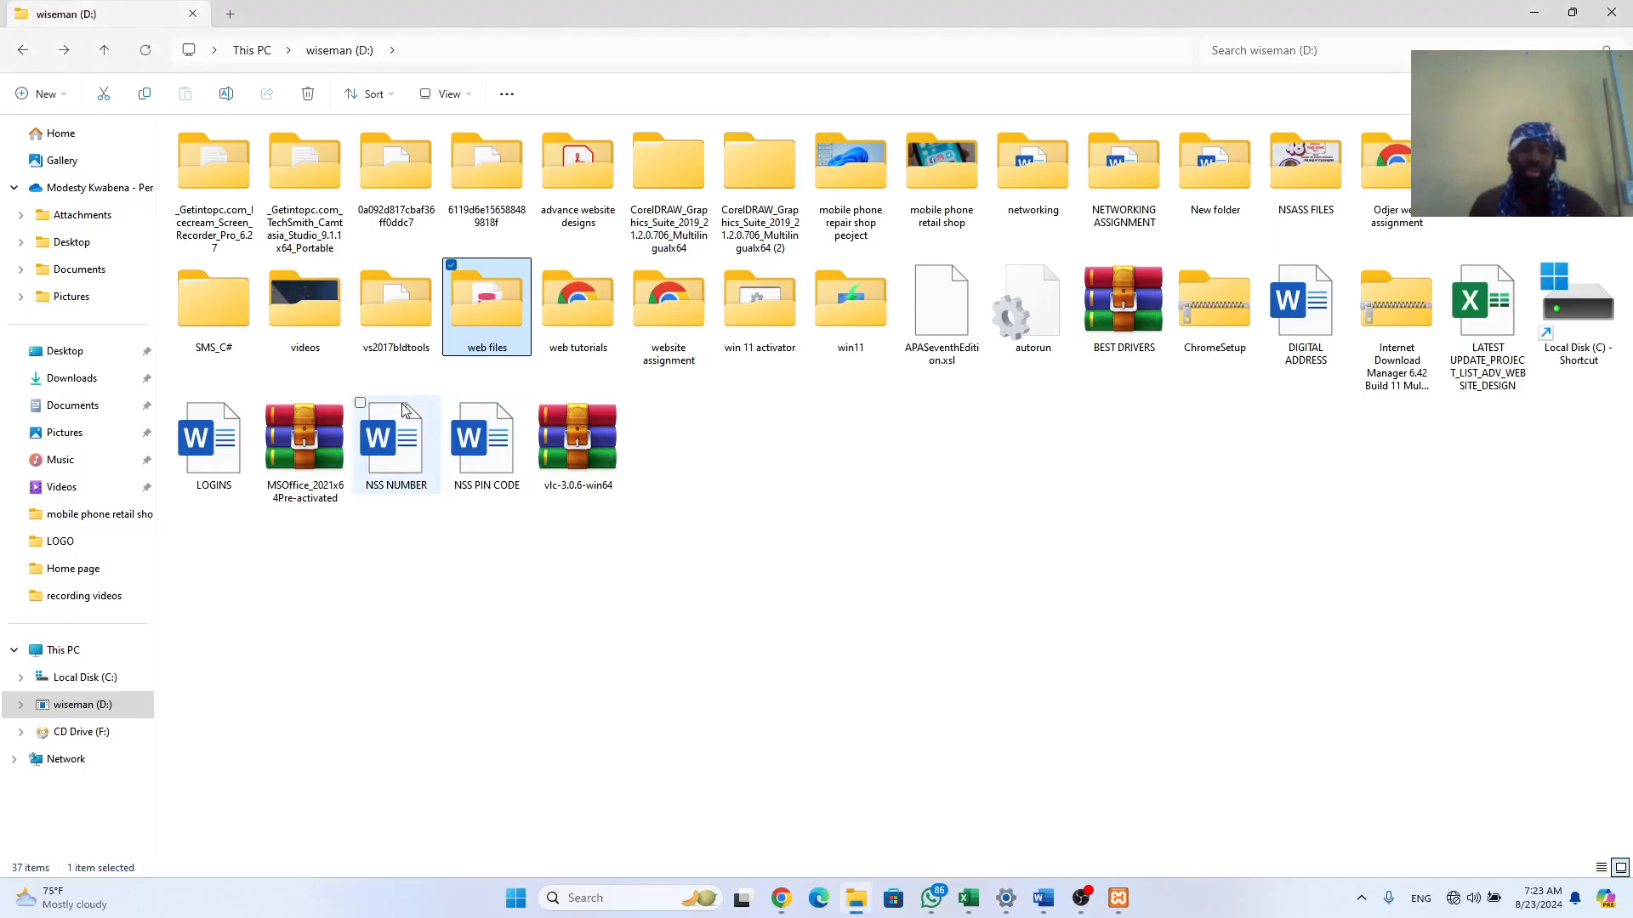
double_click(475, 321)
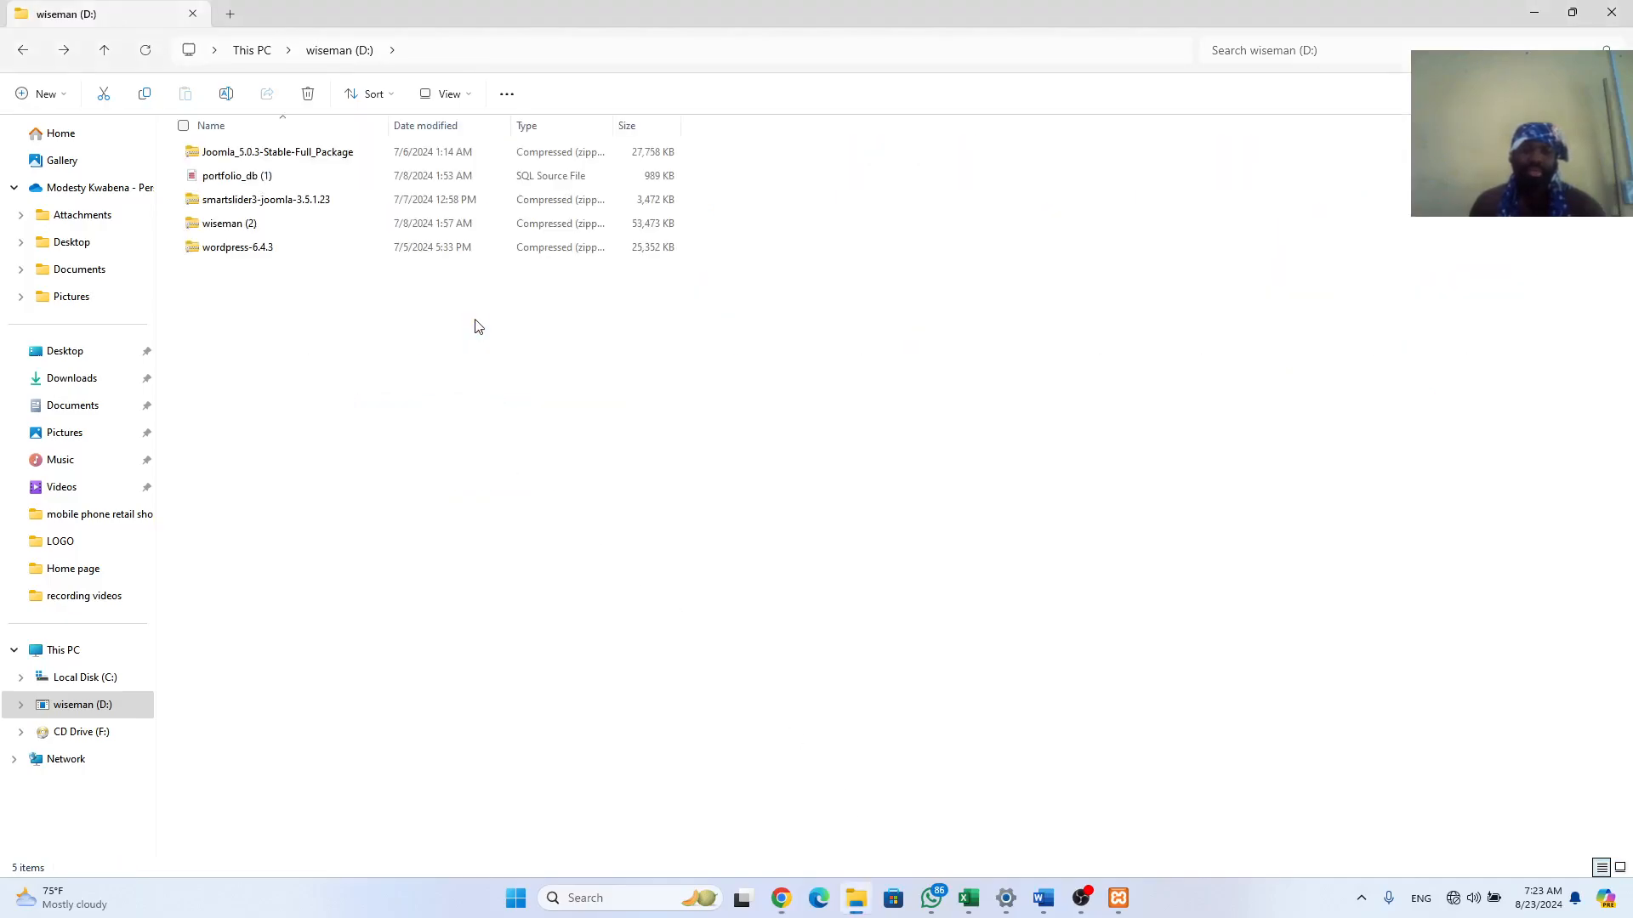
click(278, 158)
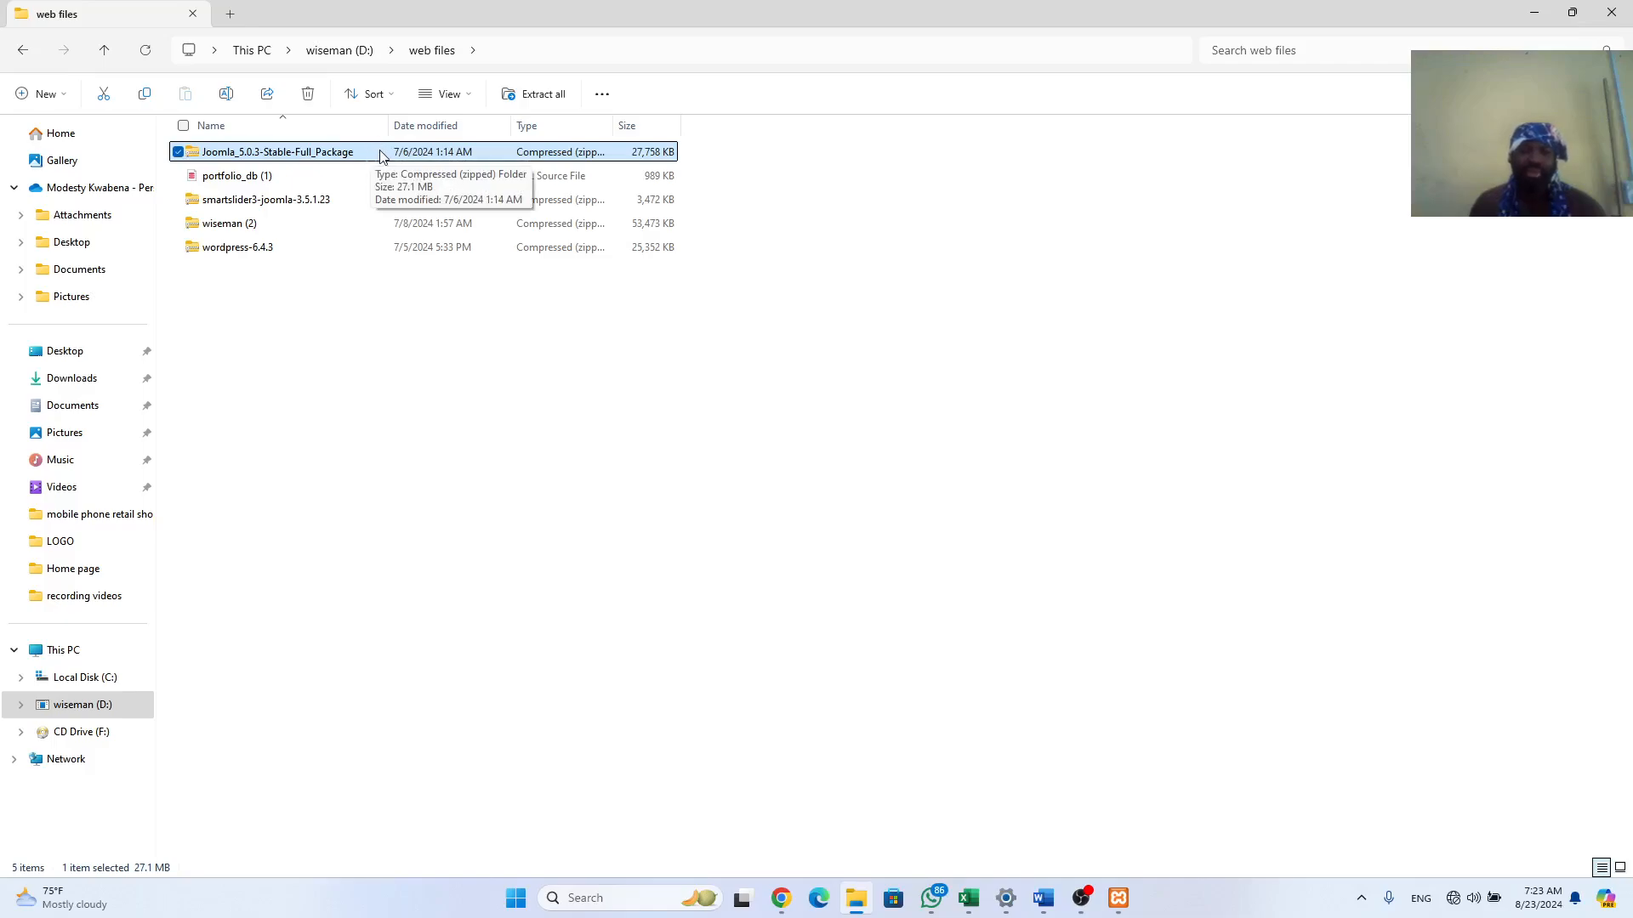
Step: Start Extract all and browse the destination to C:\xampp\htdocs
click(545, 96)
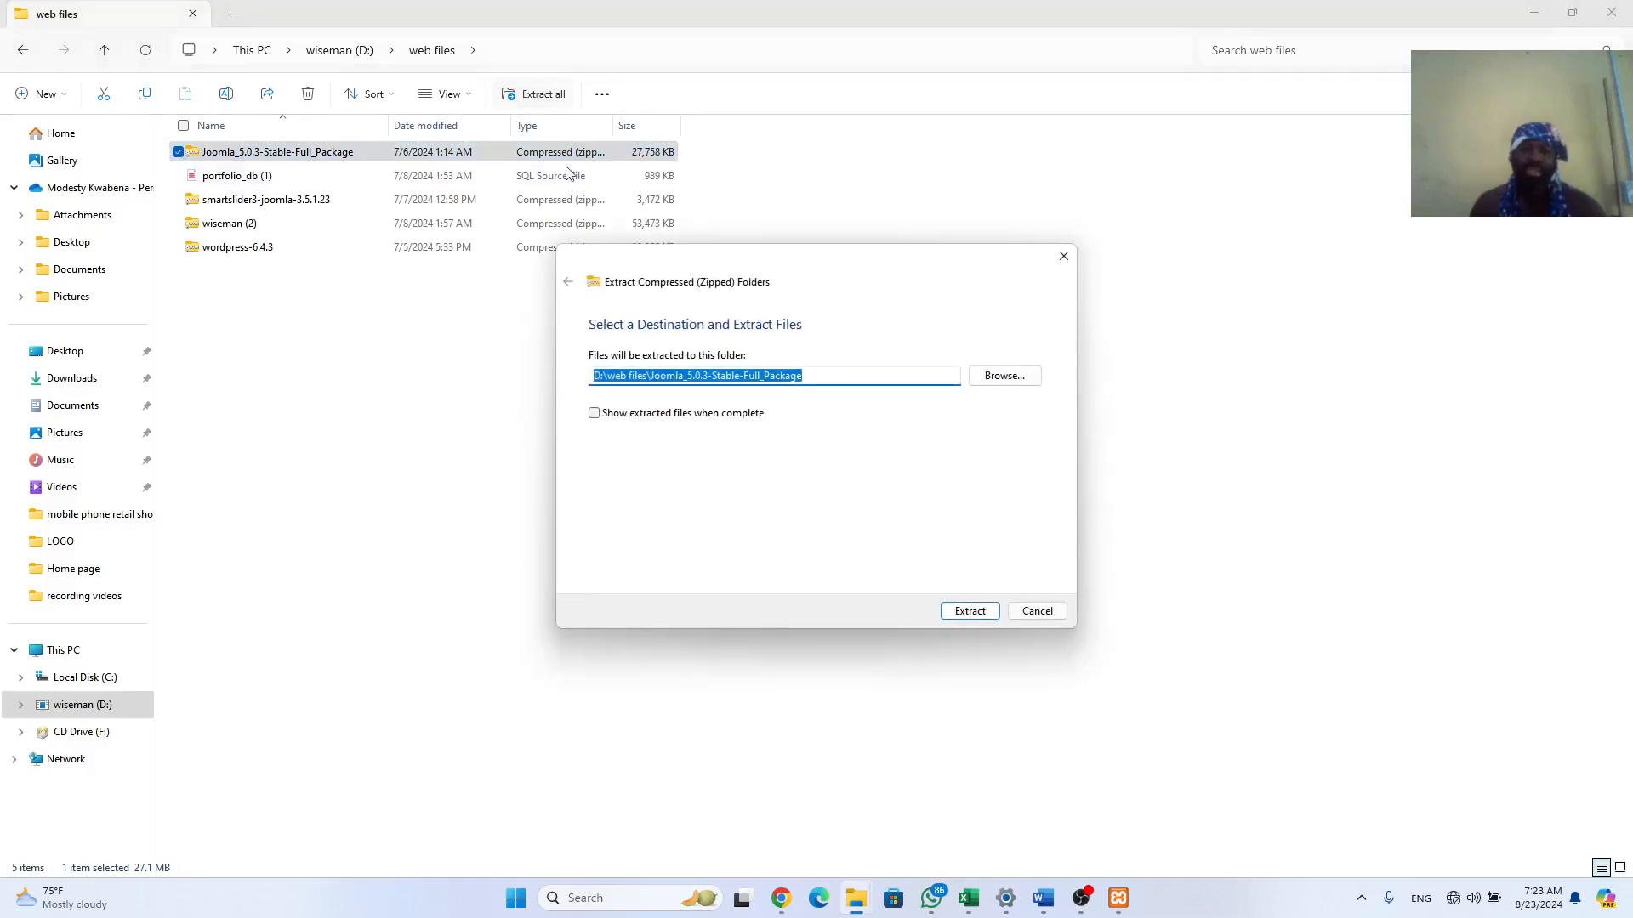
click(997, 379)
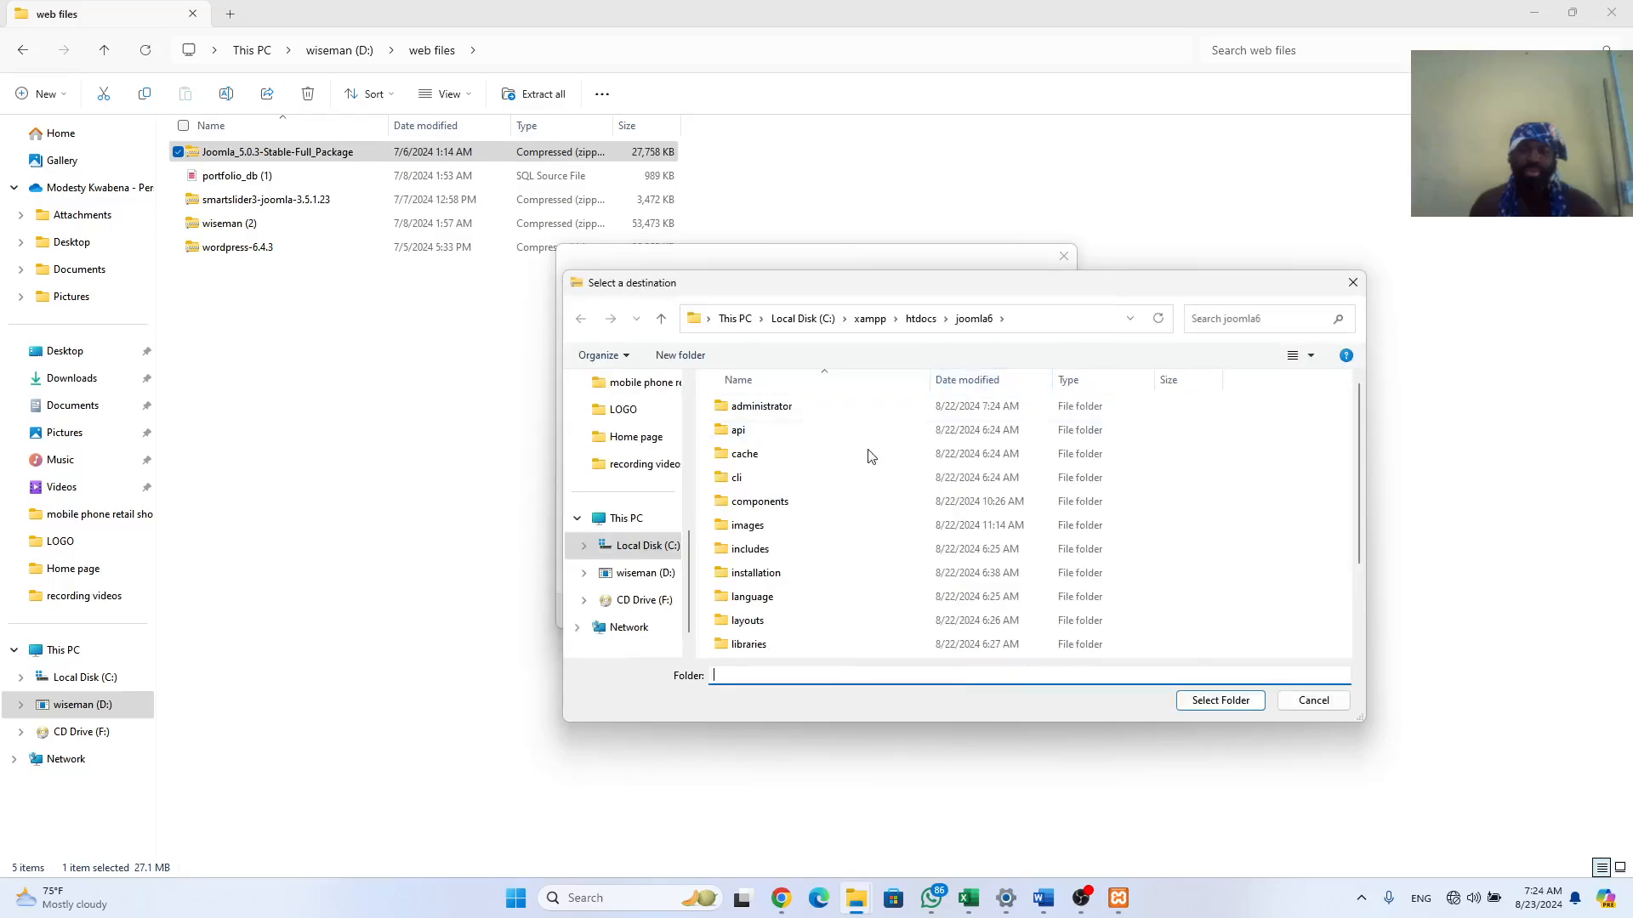
click(655, 545)
click(757, 575)
double_click(757, 575)
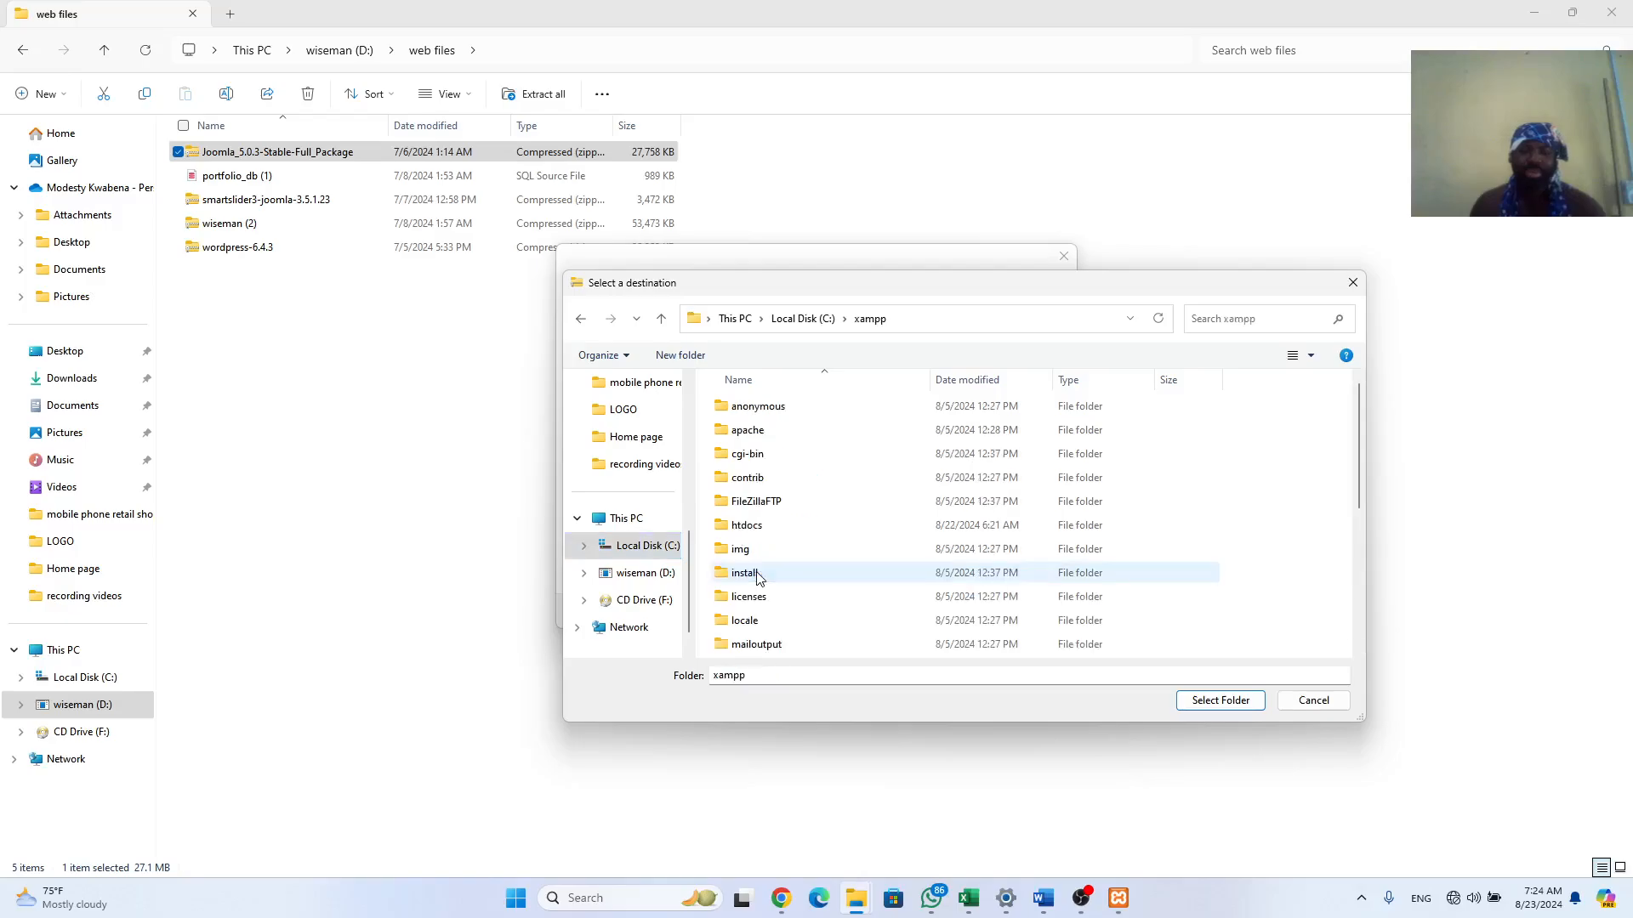
double_click(747, 527)
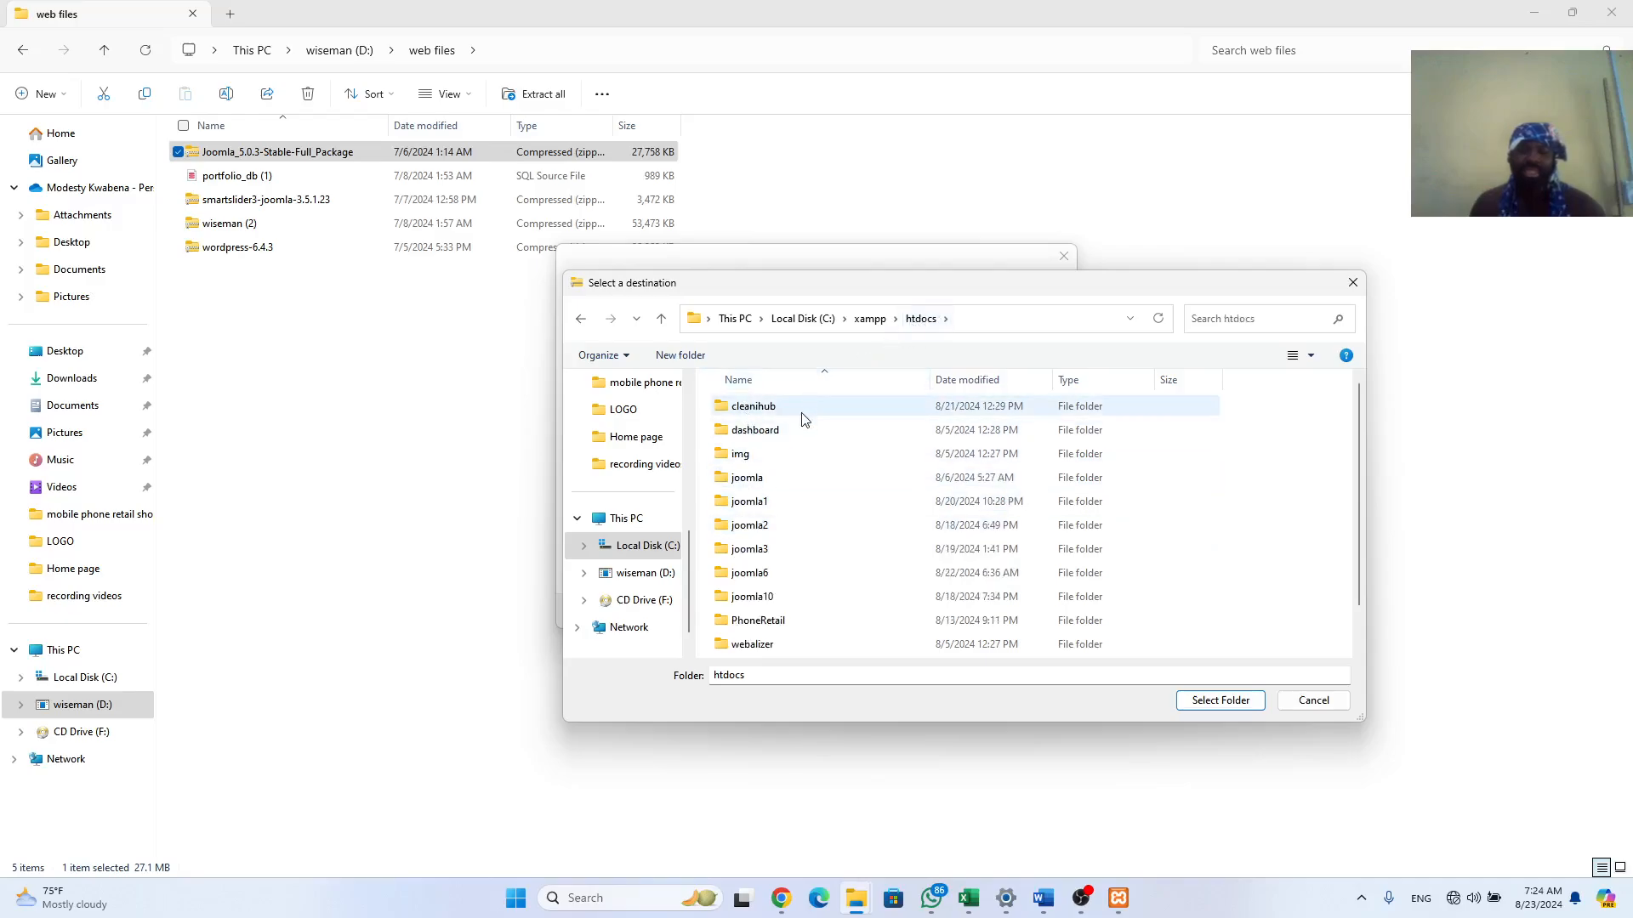
Step: Create a joomla7 folder in htdocs and extract the package into it
click(692, 364)
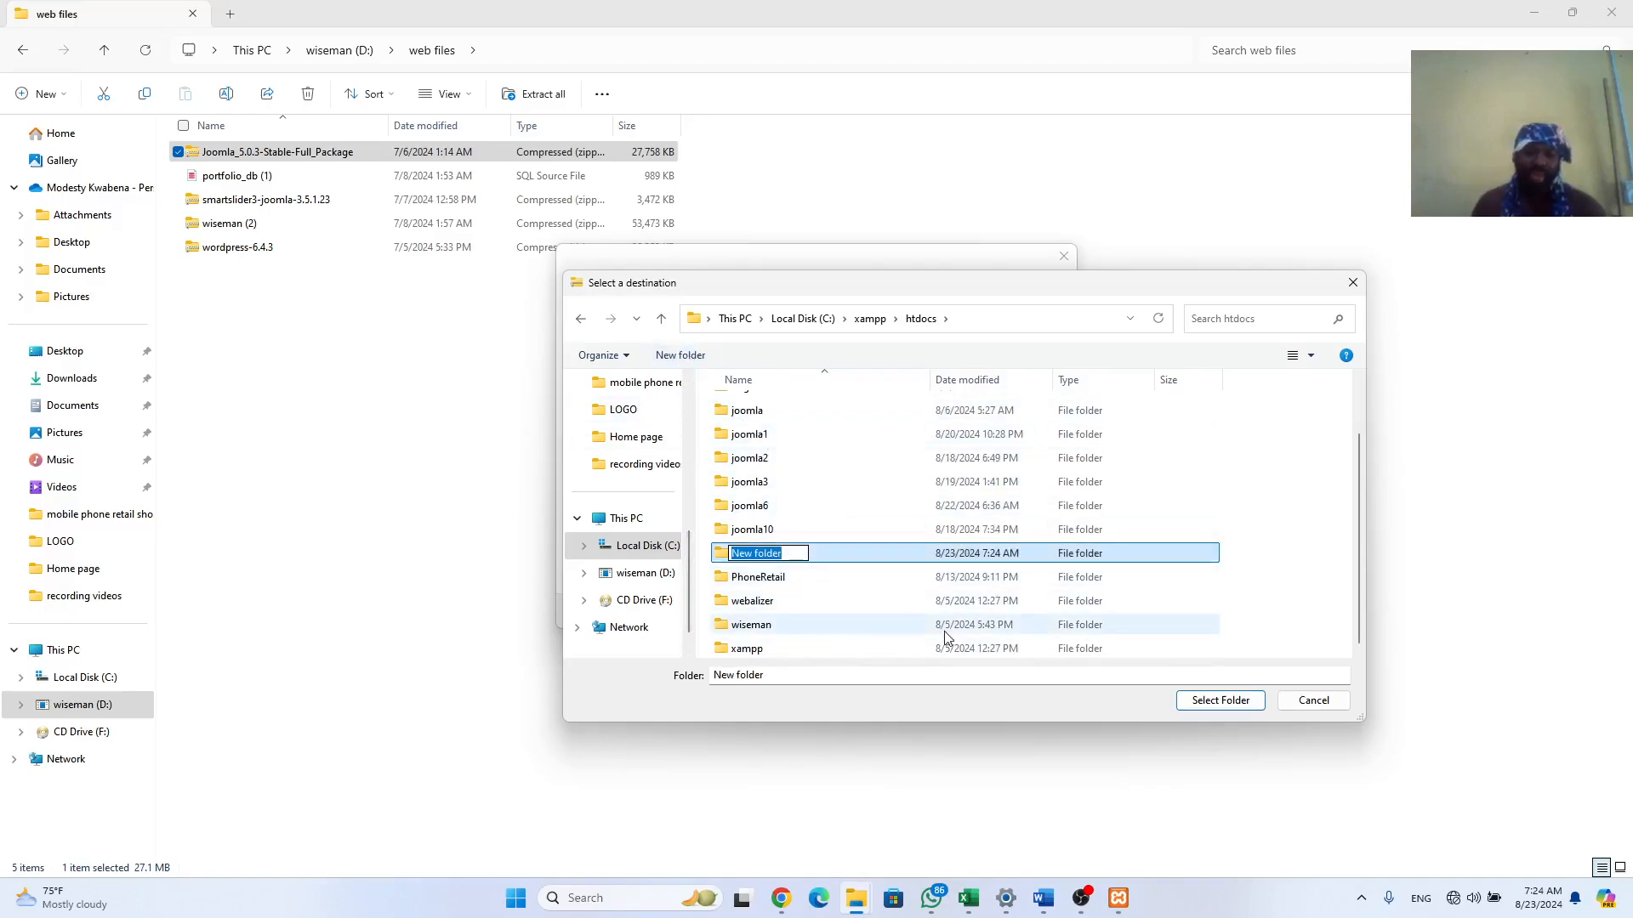
text(j)
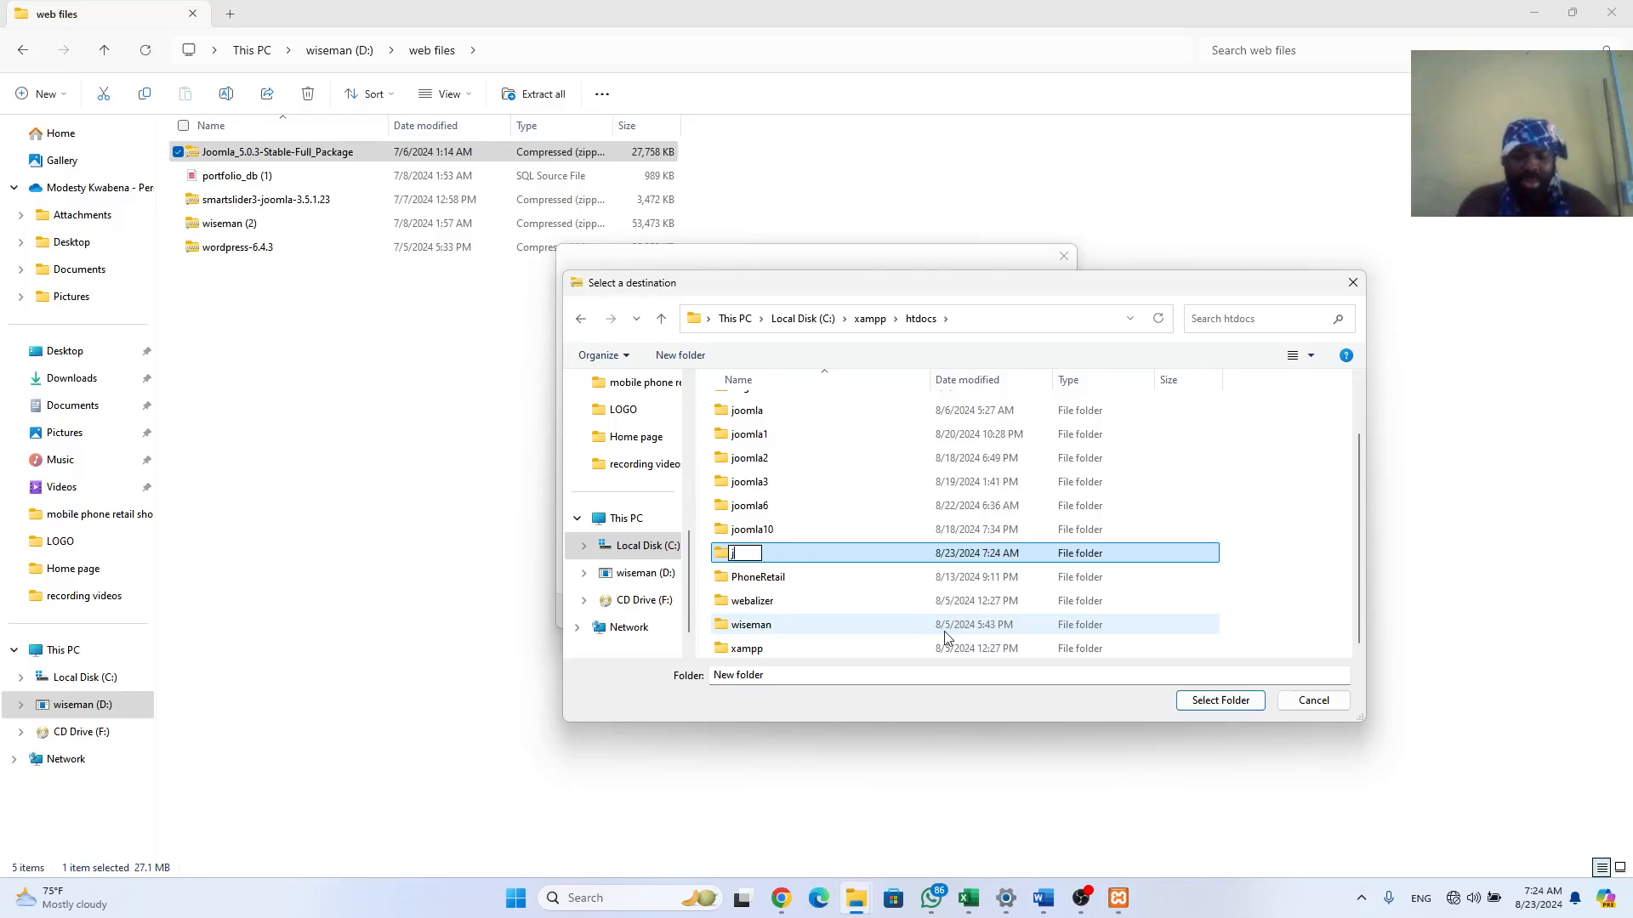
text(oomla7)
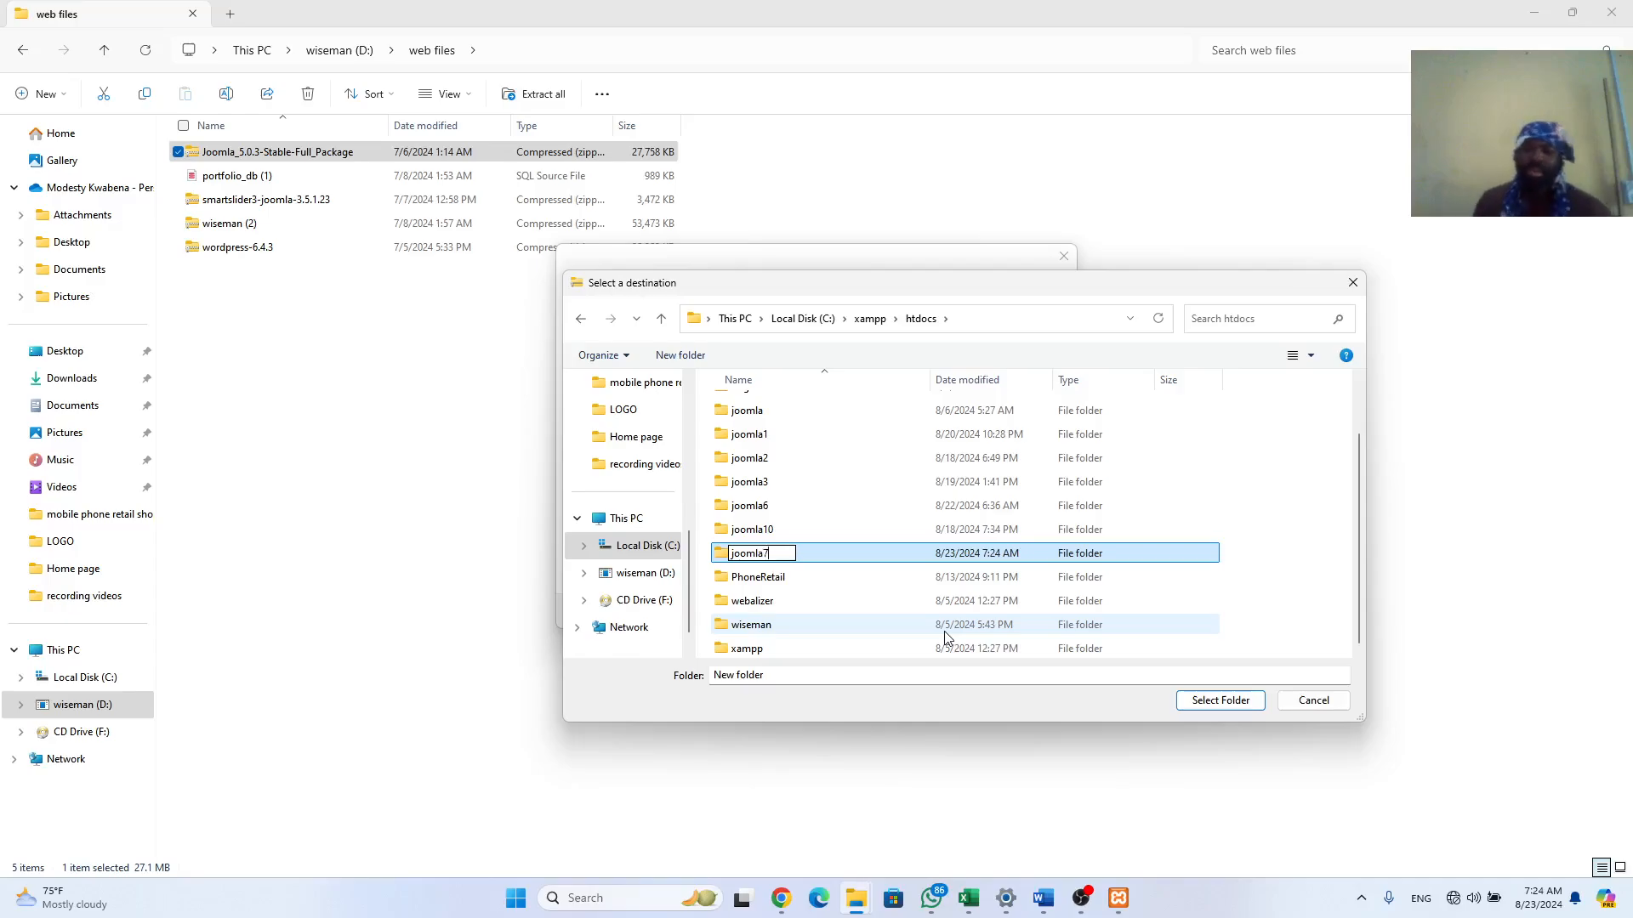
click(1230, 702)
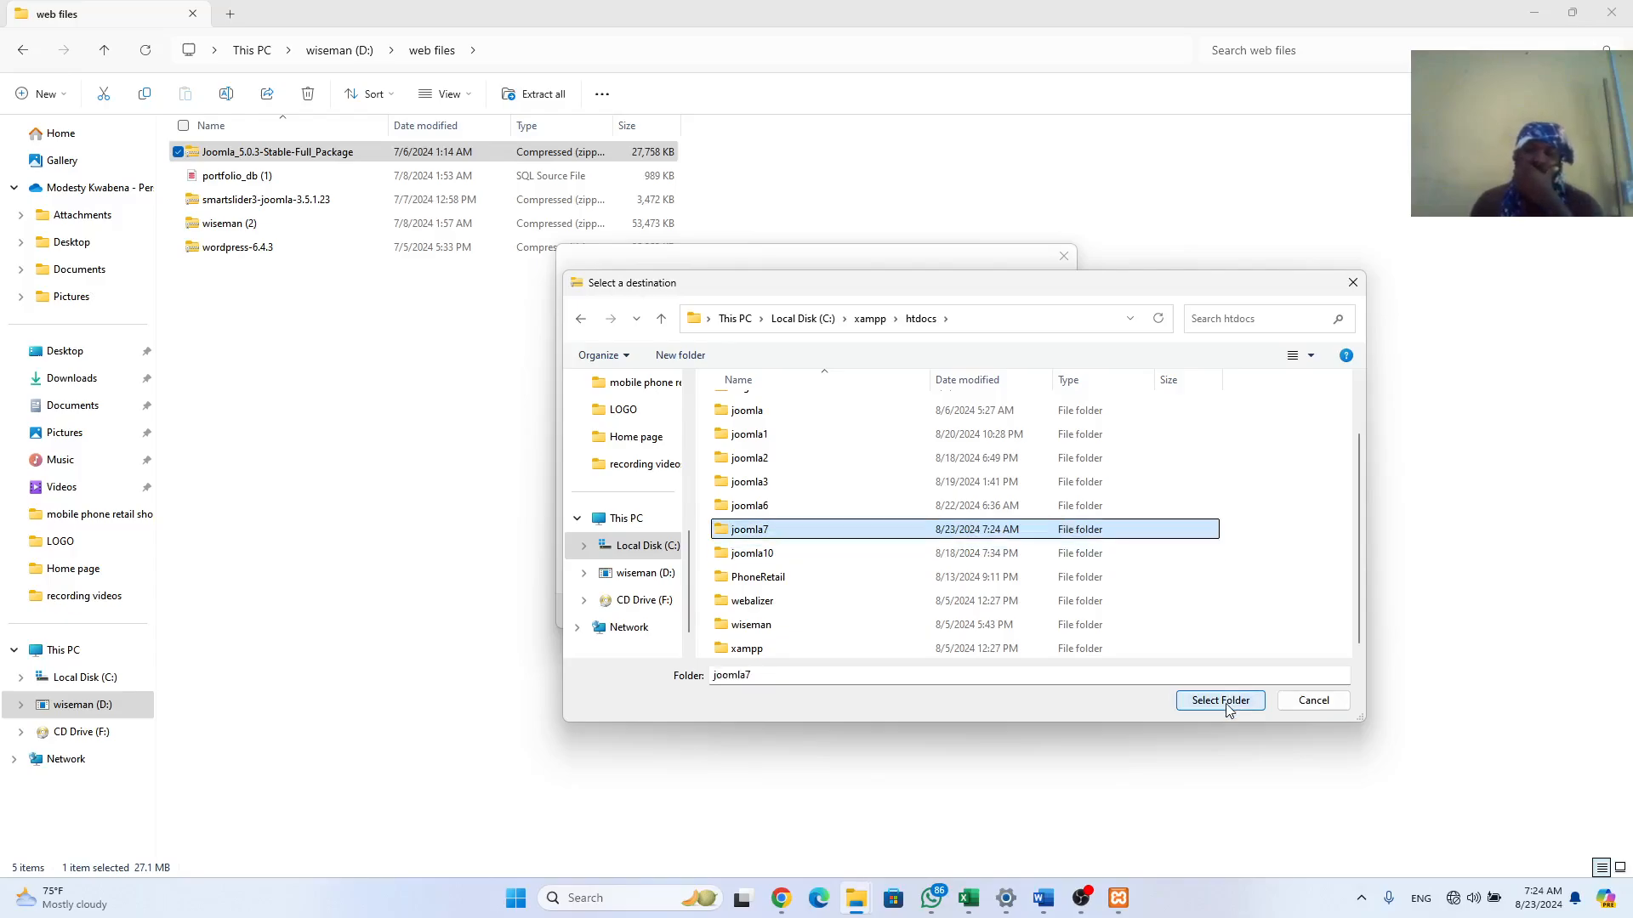
click(1227, 705)
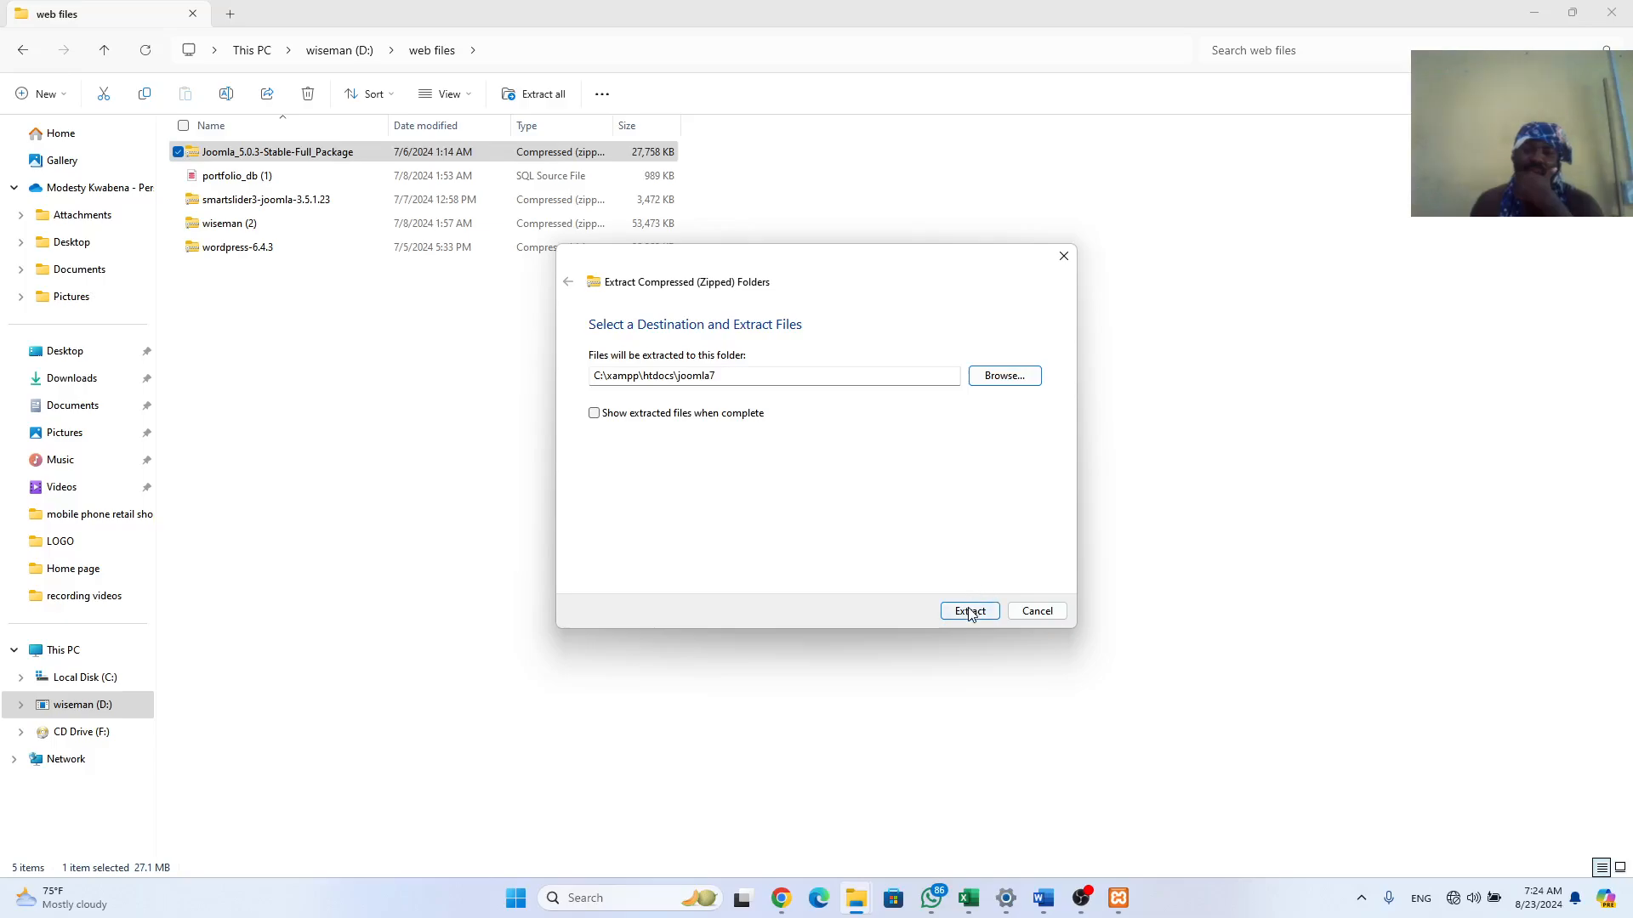
click(970, 612)
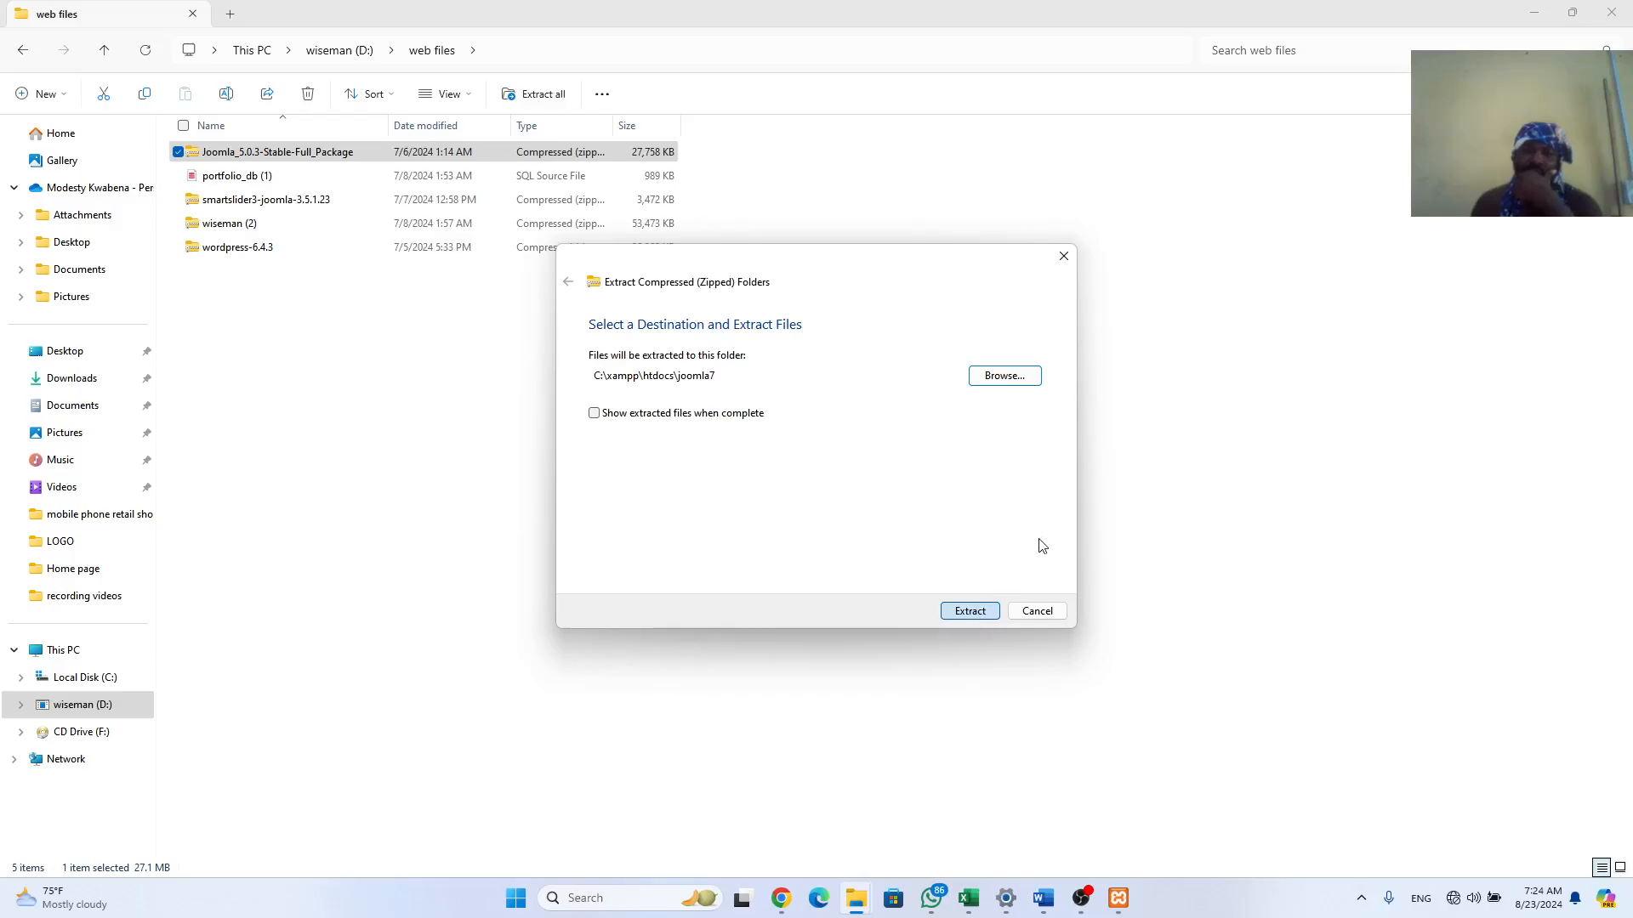
click(966, 614)
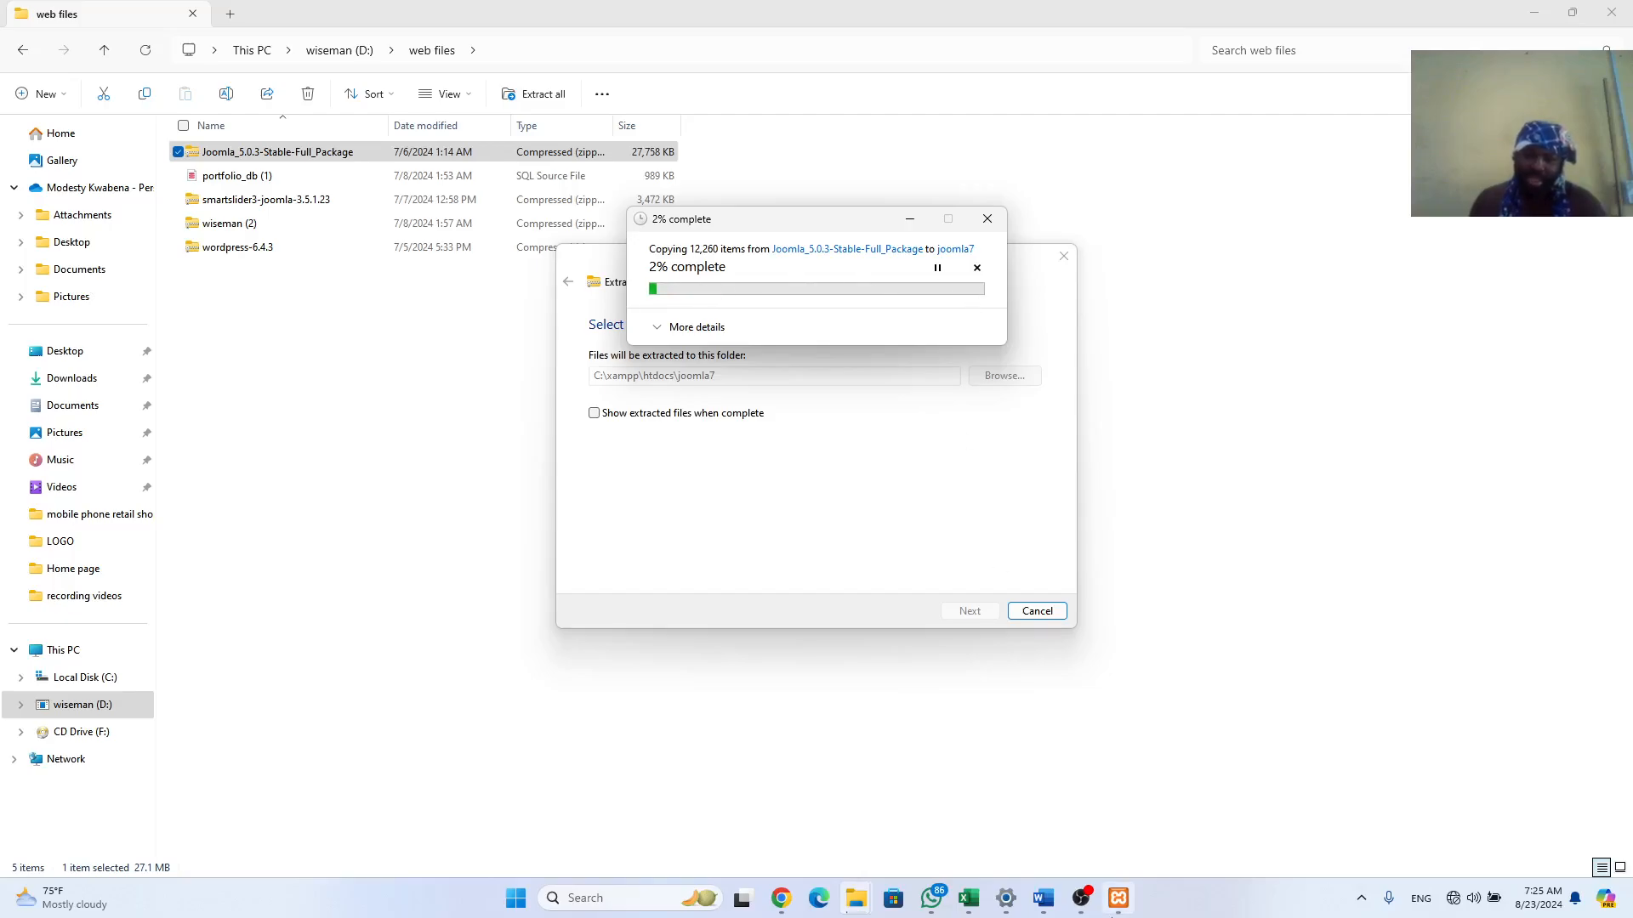
Step: Let the extraction of 12,260 items finish, then pause the screen recording
mouse_move(1080, 900)
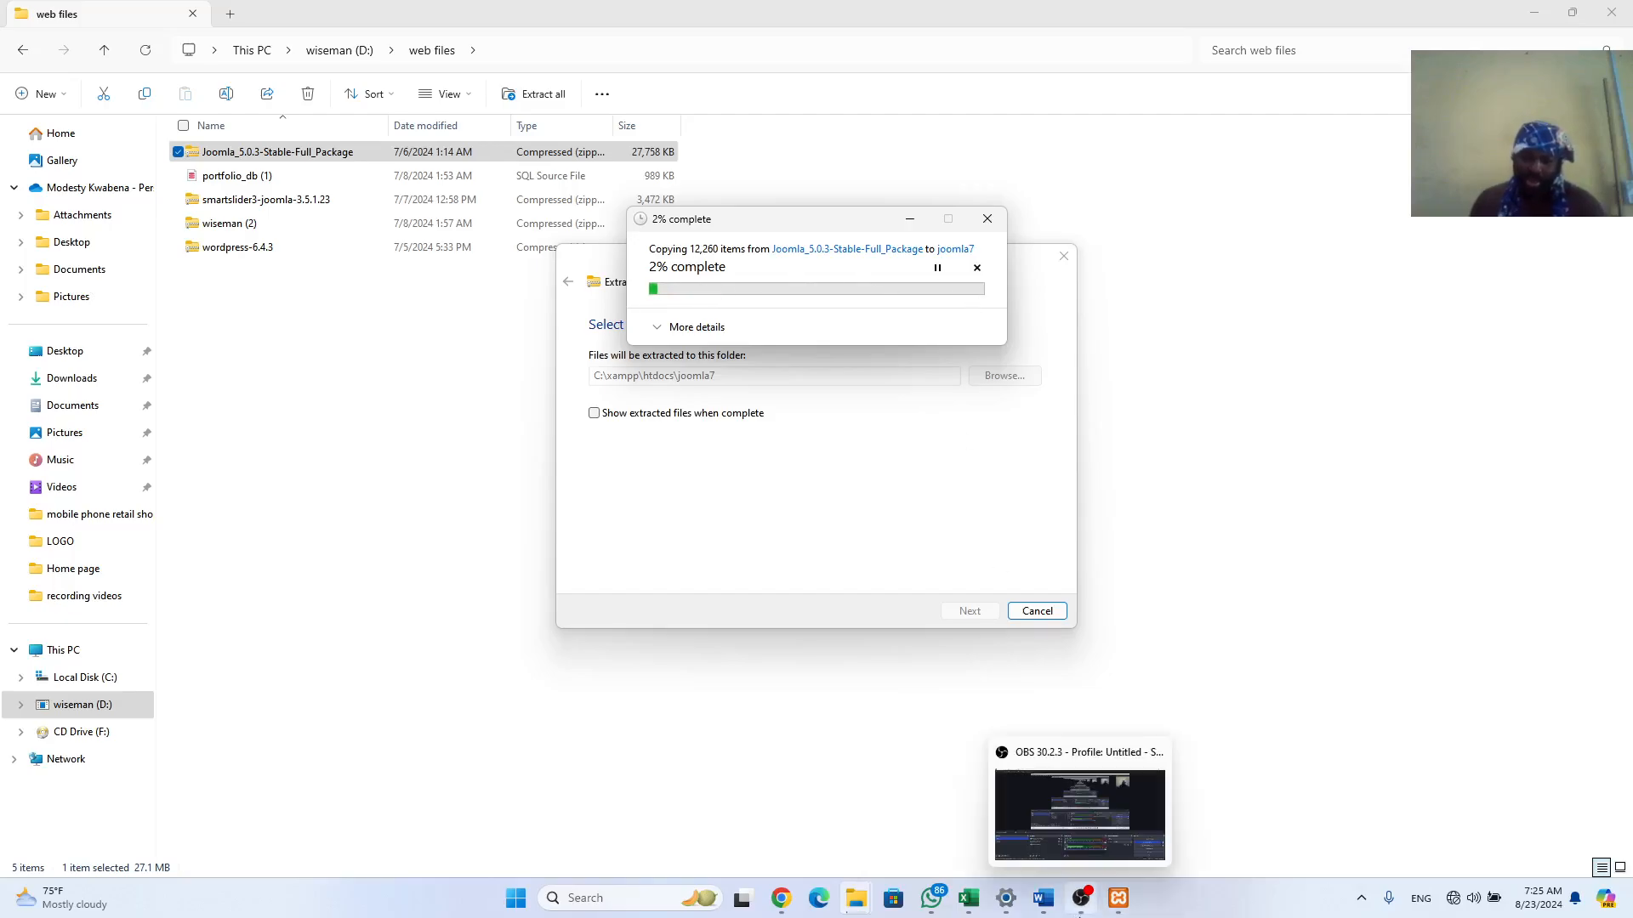
click(1081, 900)
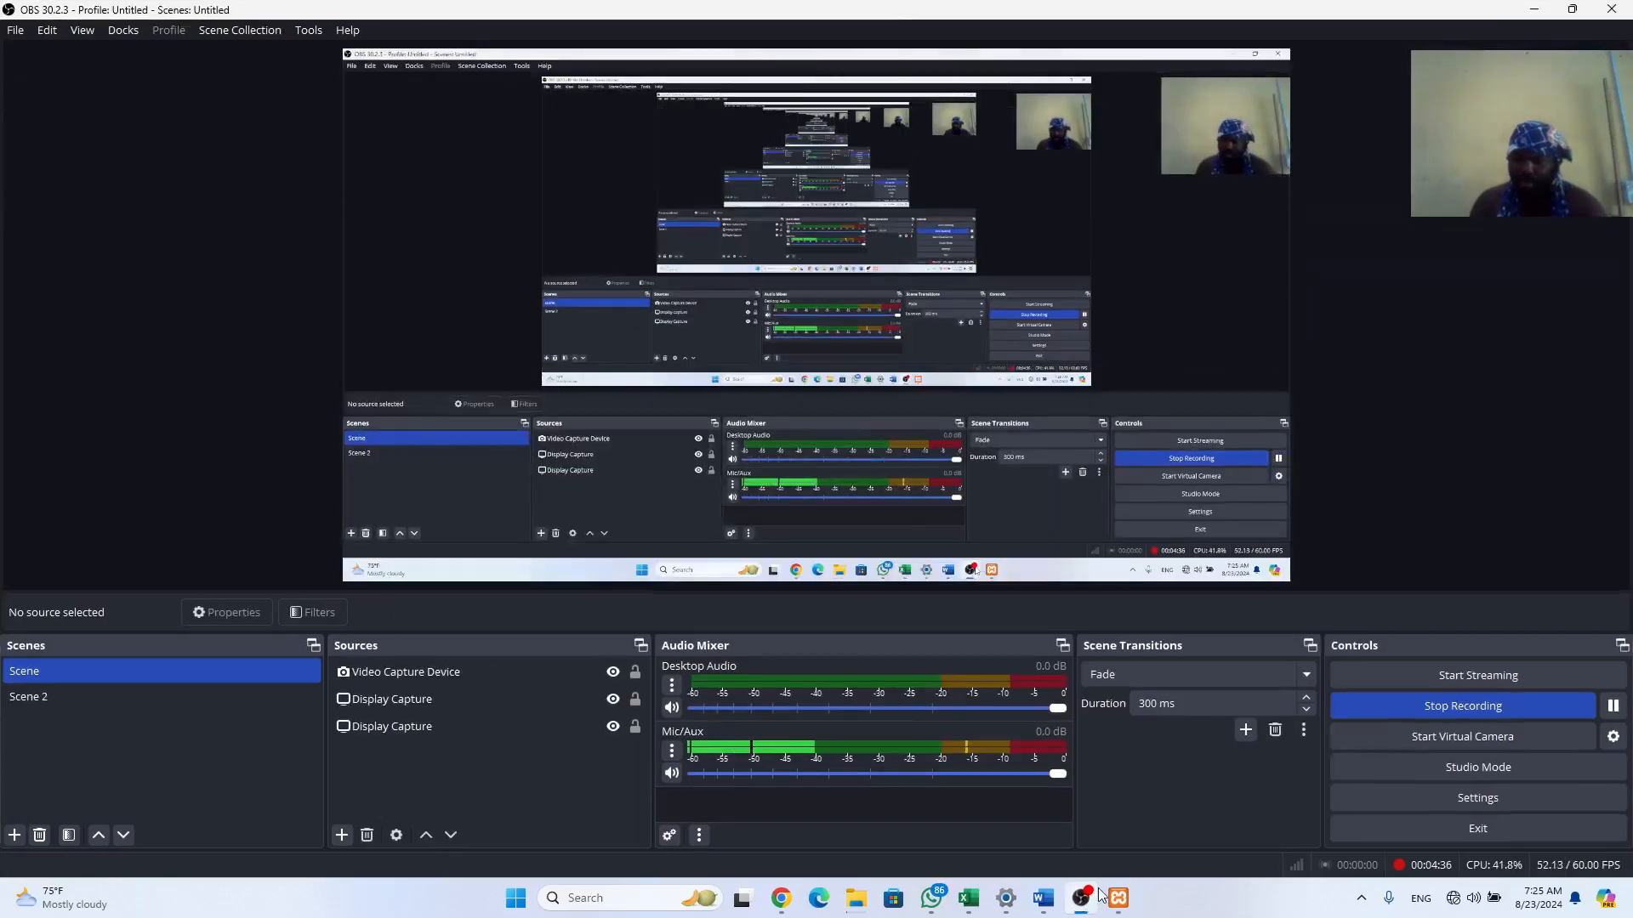
click(1613, 706)
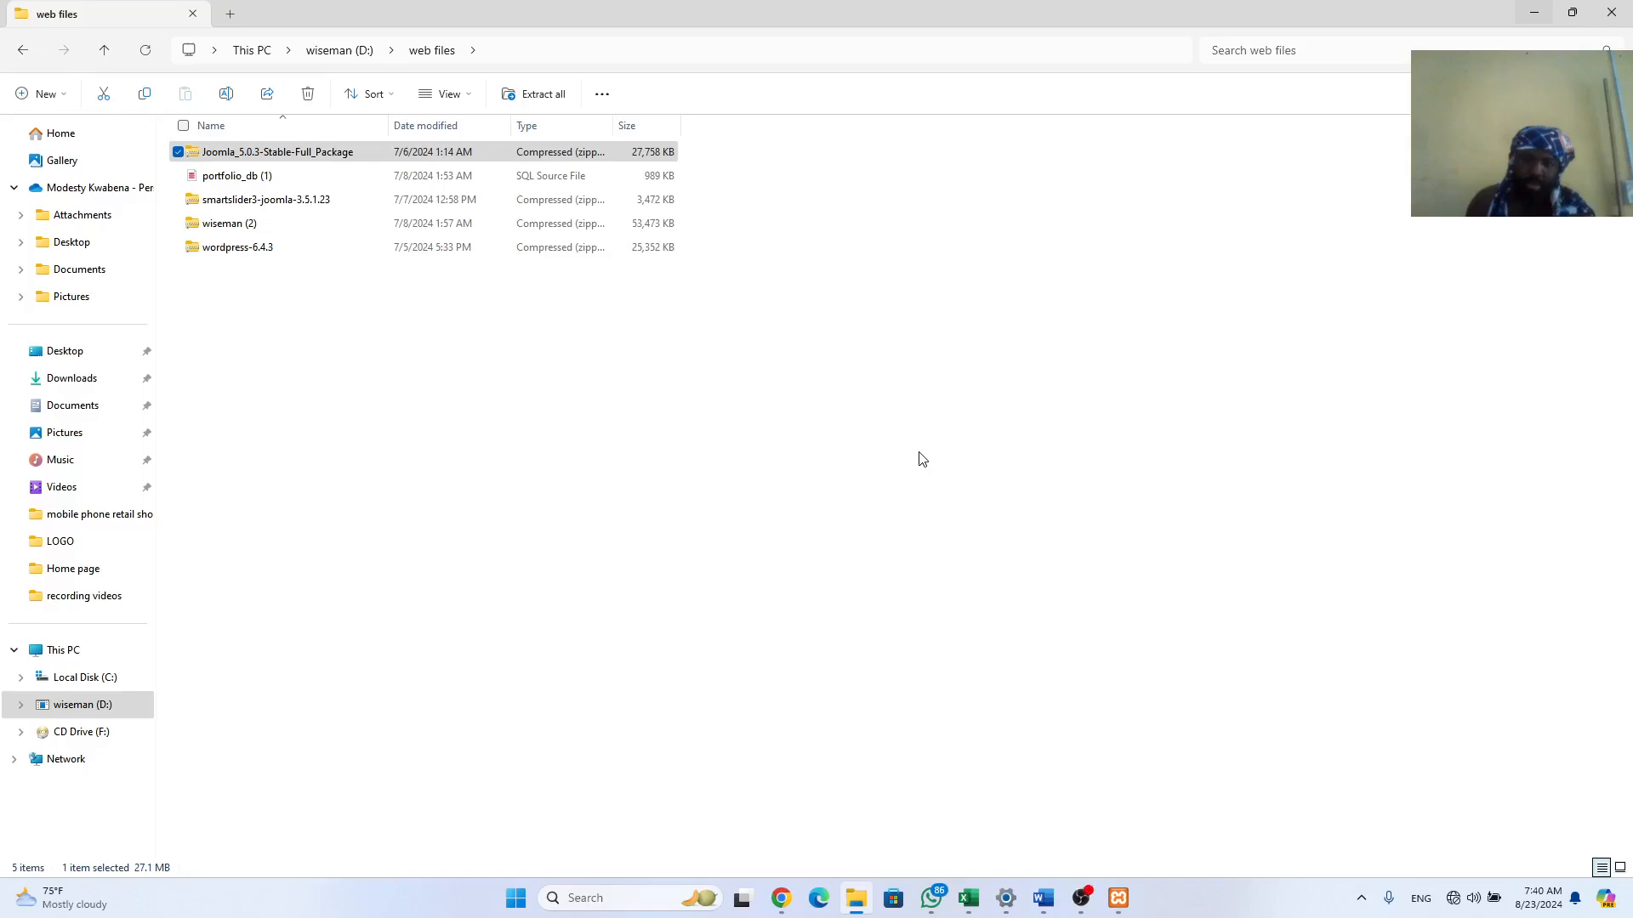
Step: Confirm joomla7 in C:\xampp\htdocs holds the Joomla files, then return to Chrome's Blog page
click(103, 678)
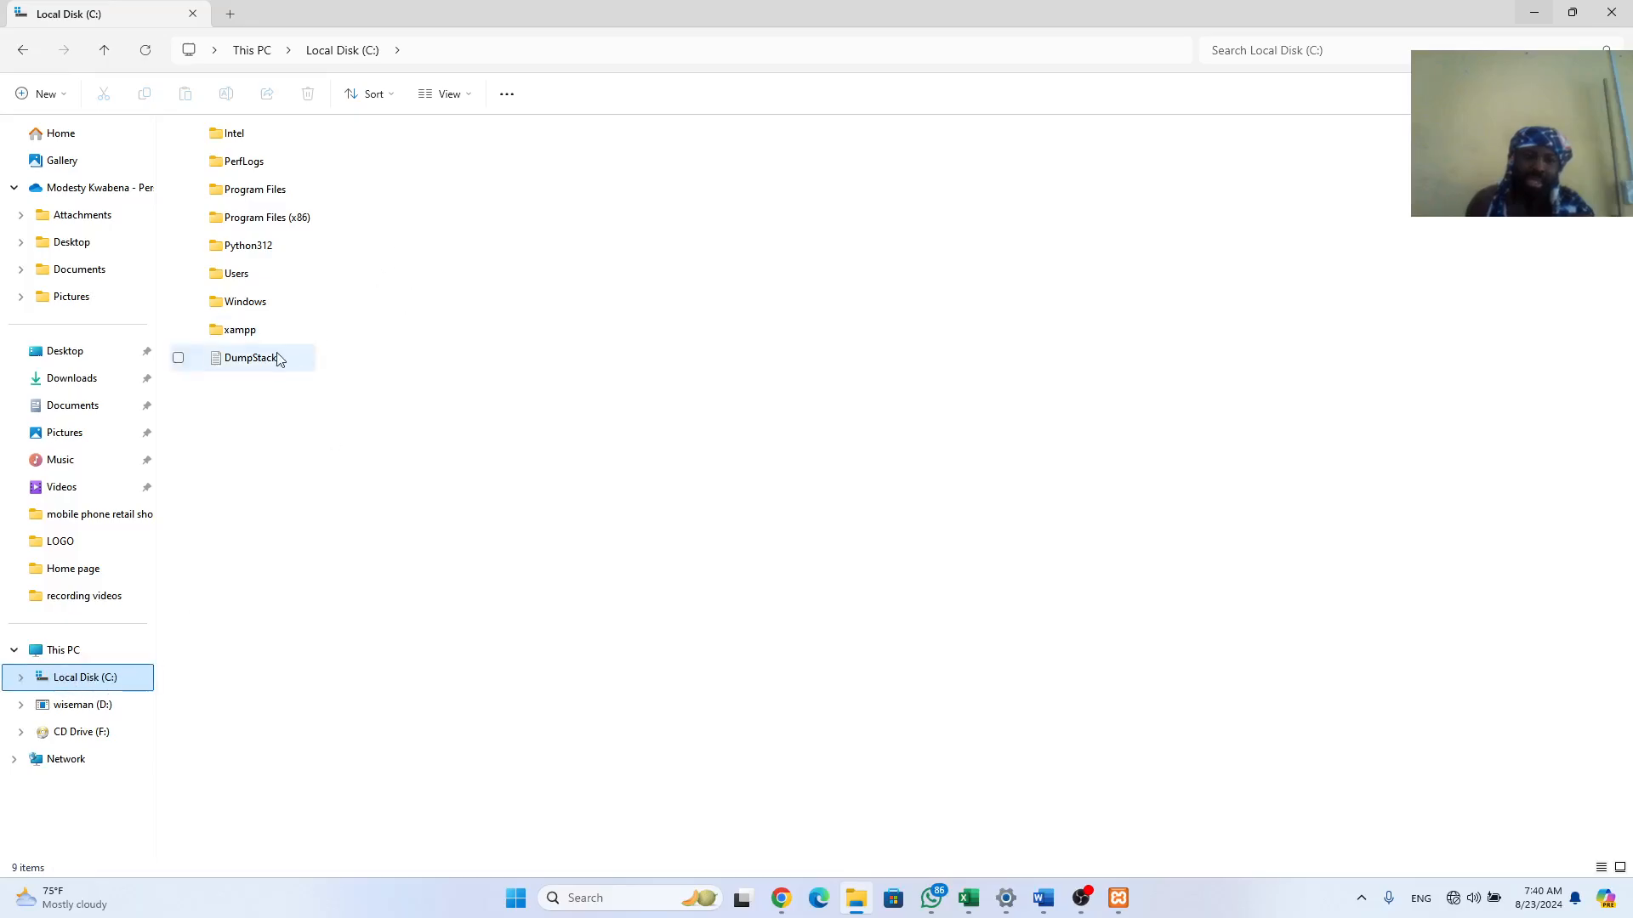
click(244, 340)
double_click(244, 339)
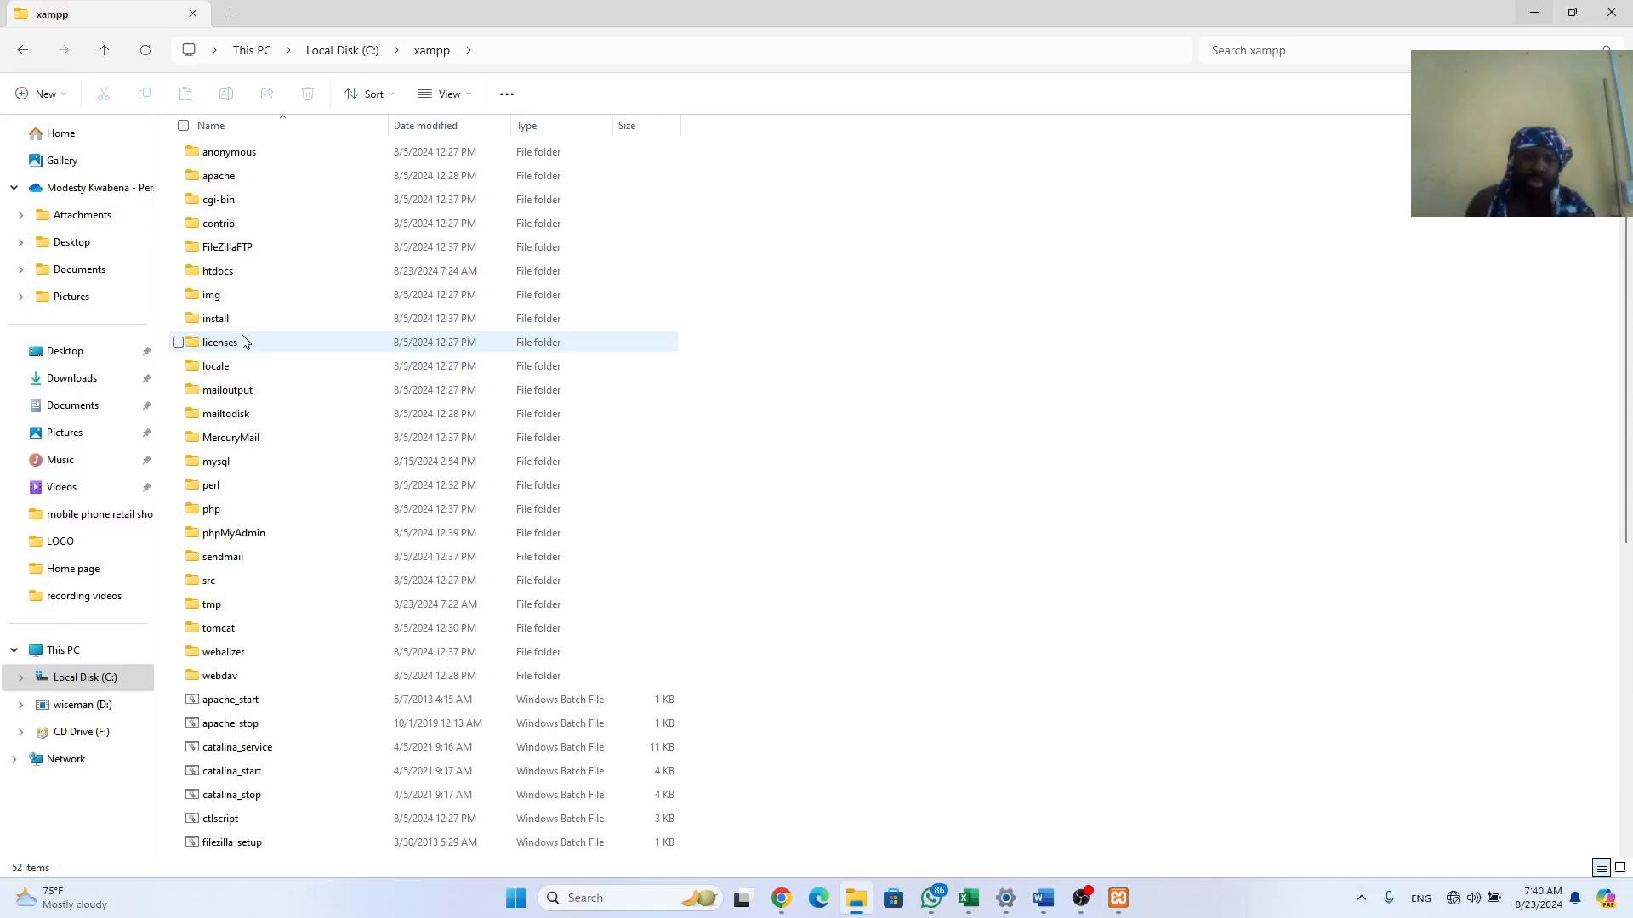
double_click(218, 279)
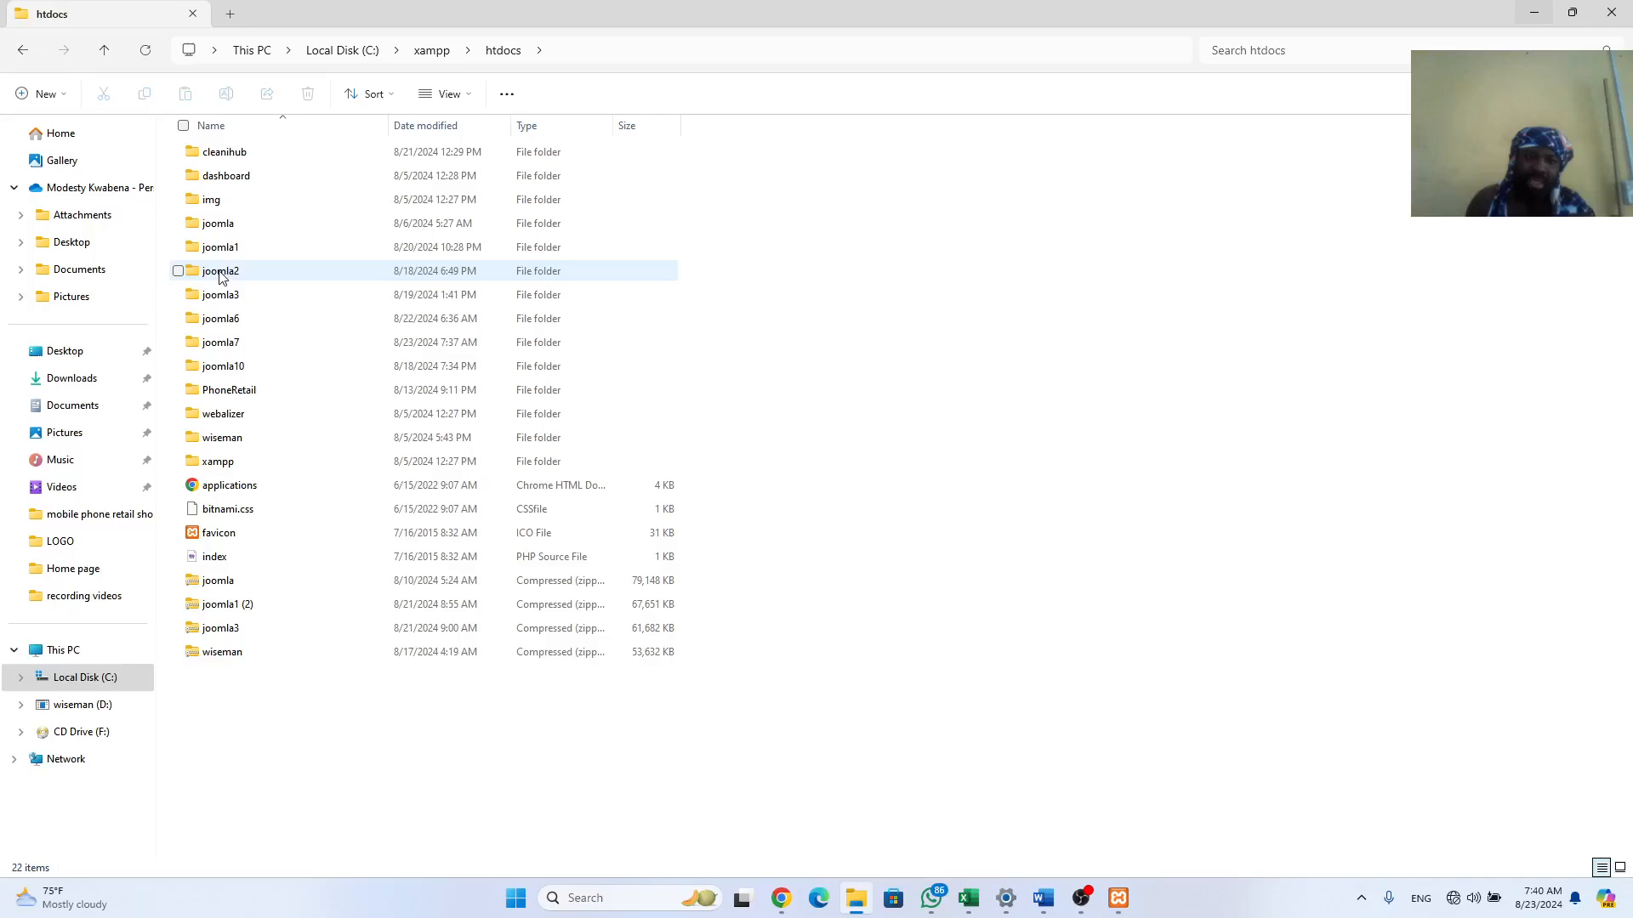
click(219, 344)
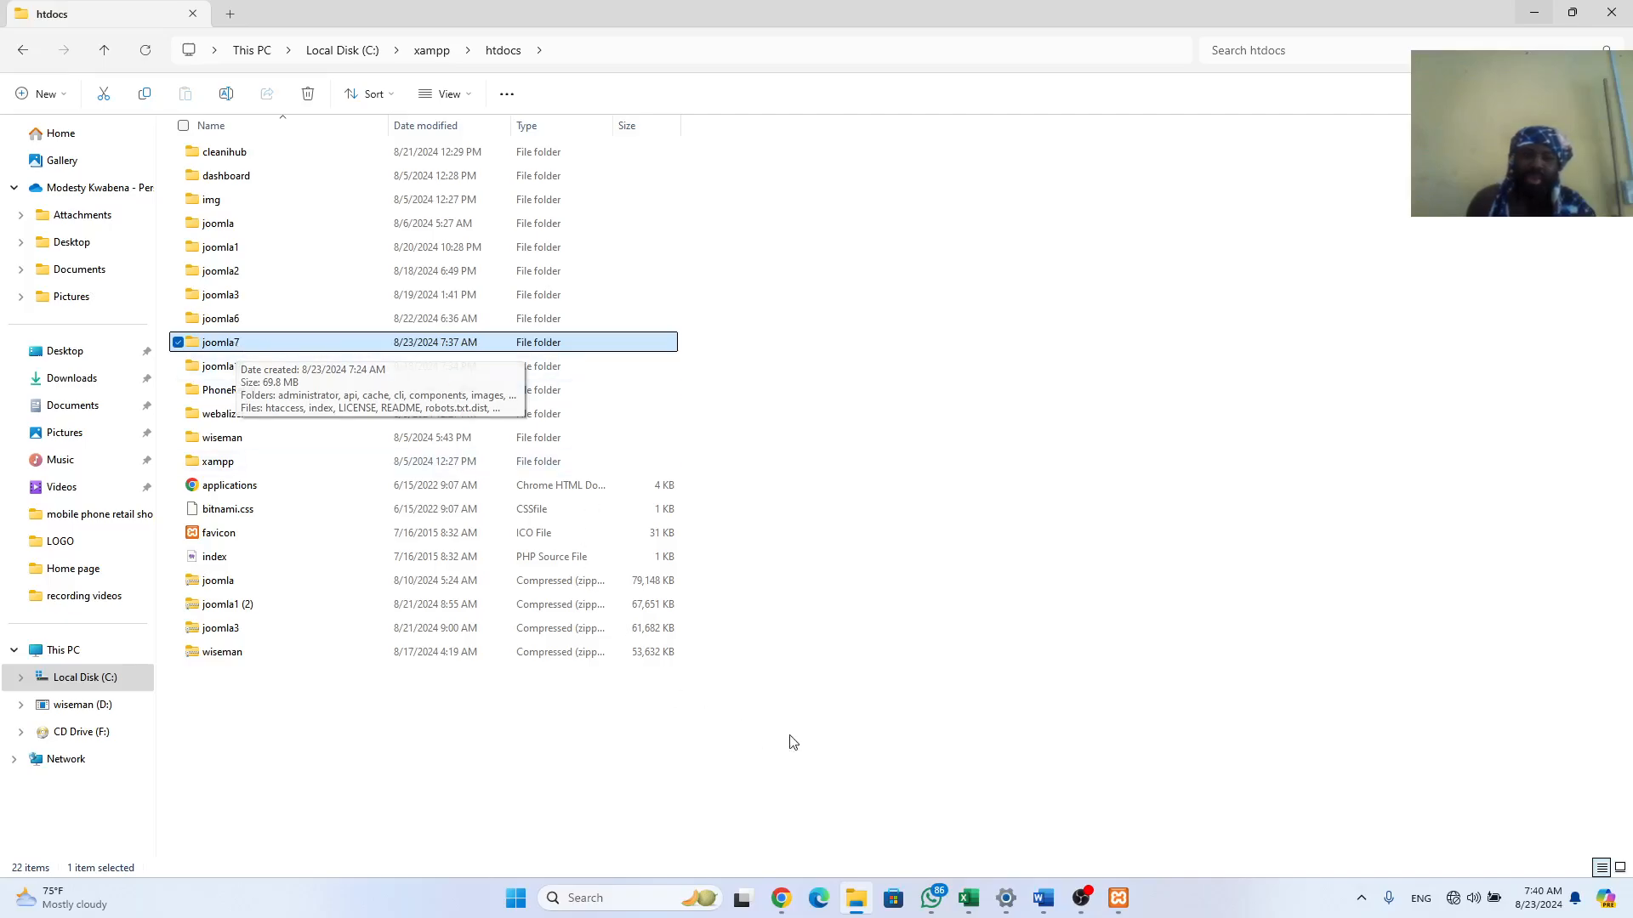
mouse_move(784, 906)
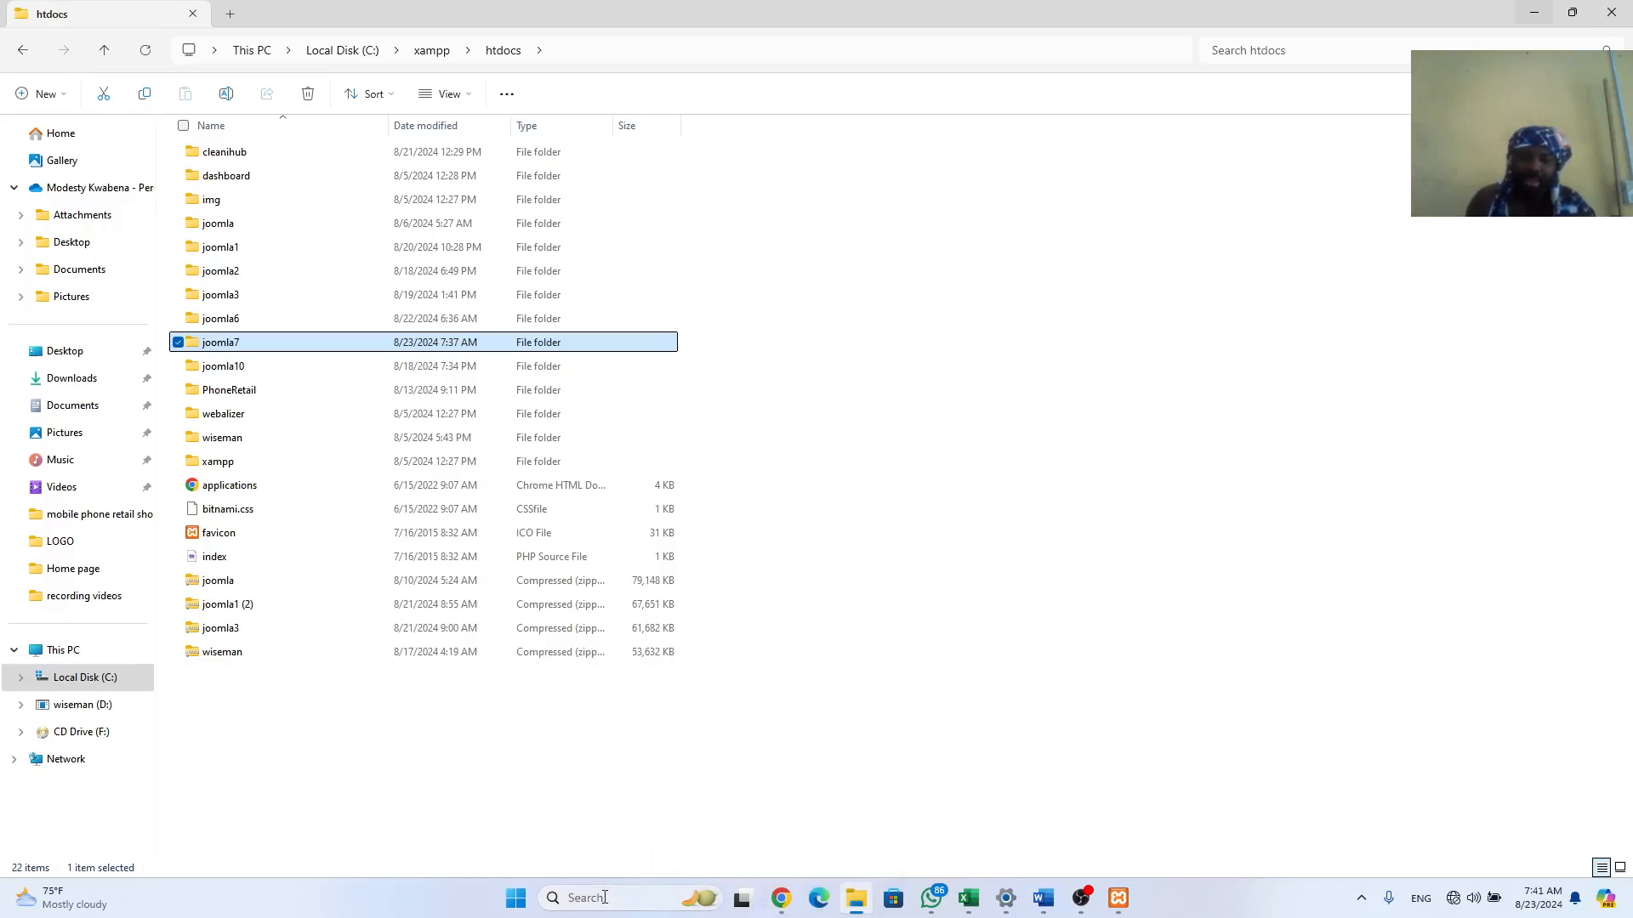
click(786, 834)
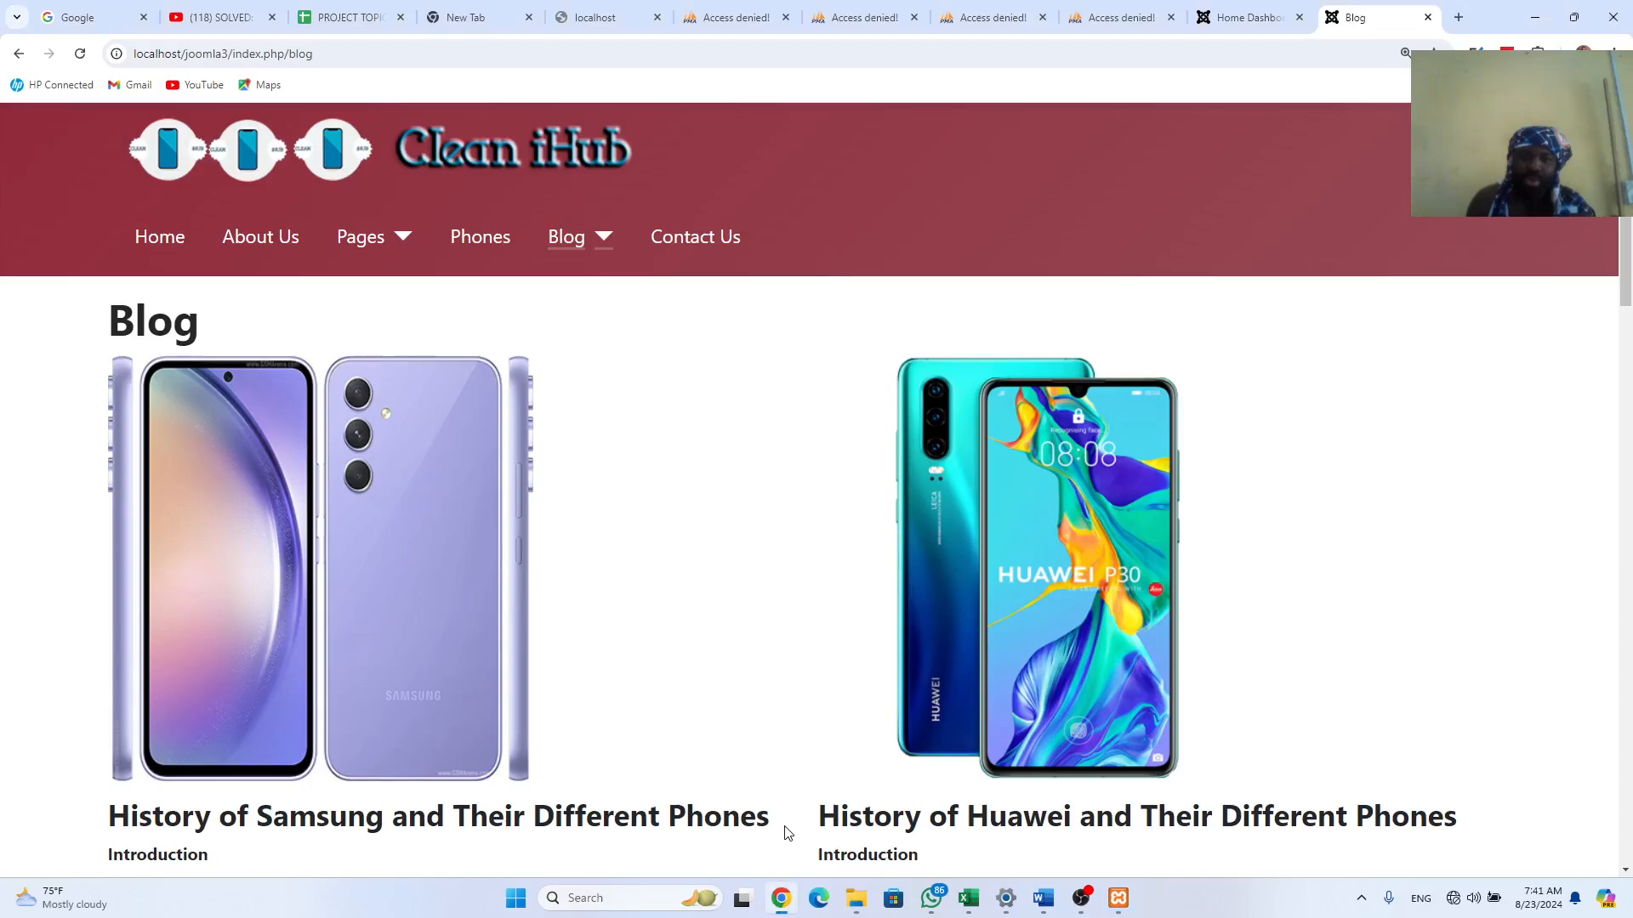
Step: Enter localhost/joomla7/administrator in a new browser tab
click(1457, 17)
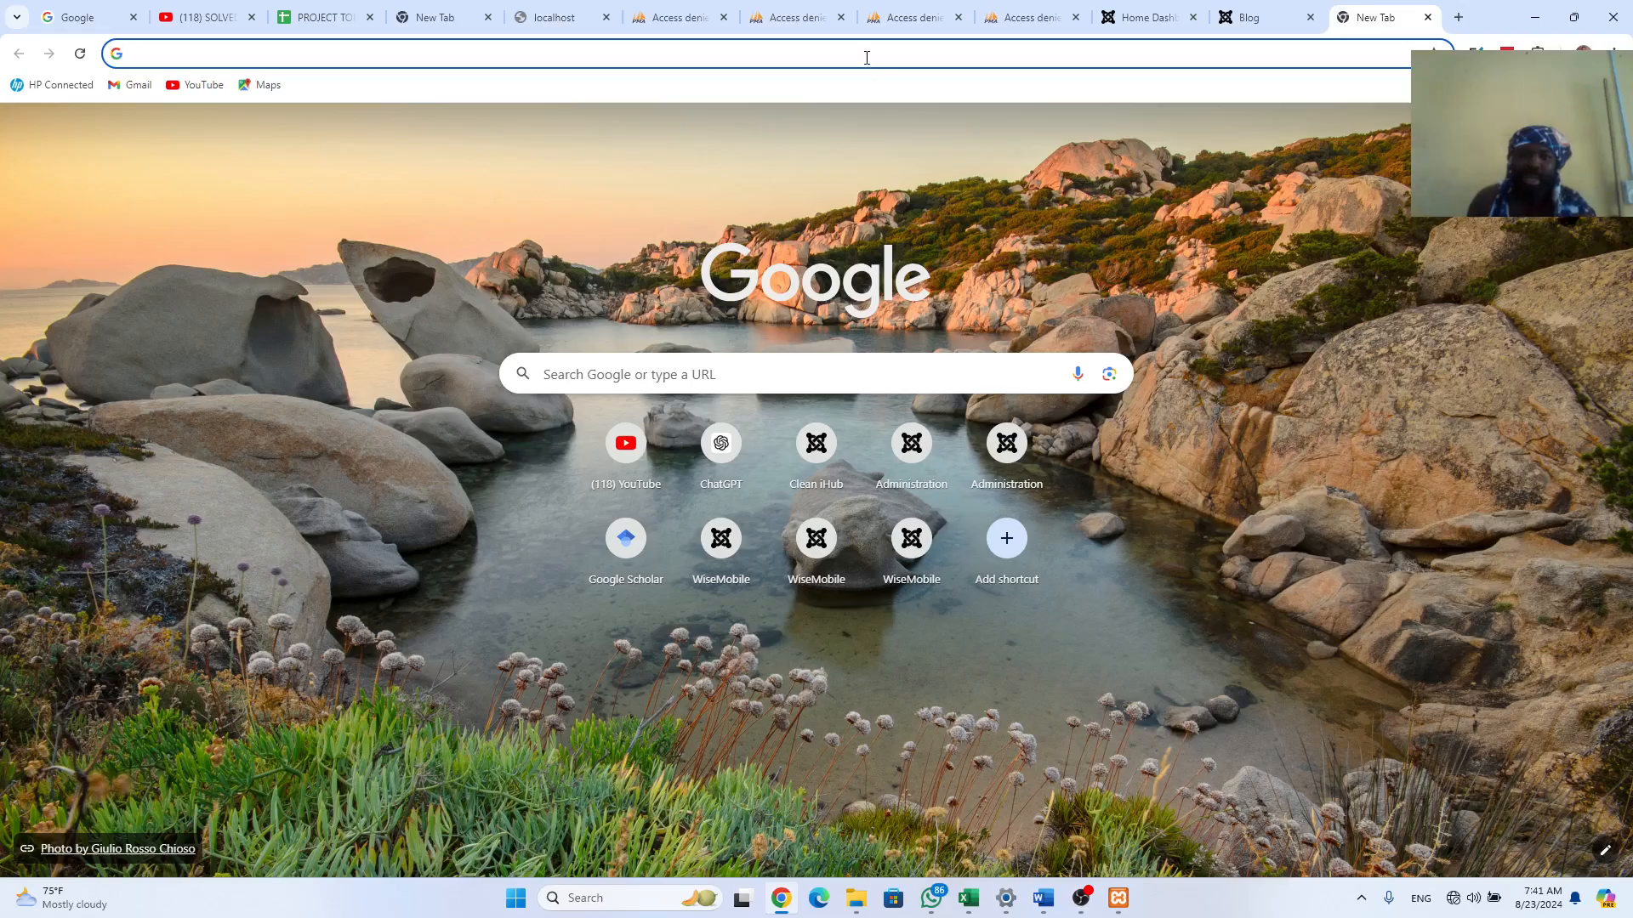
click(866, 57)
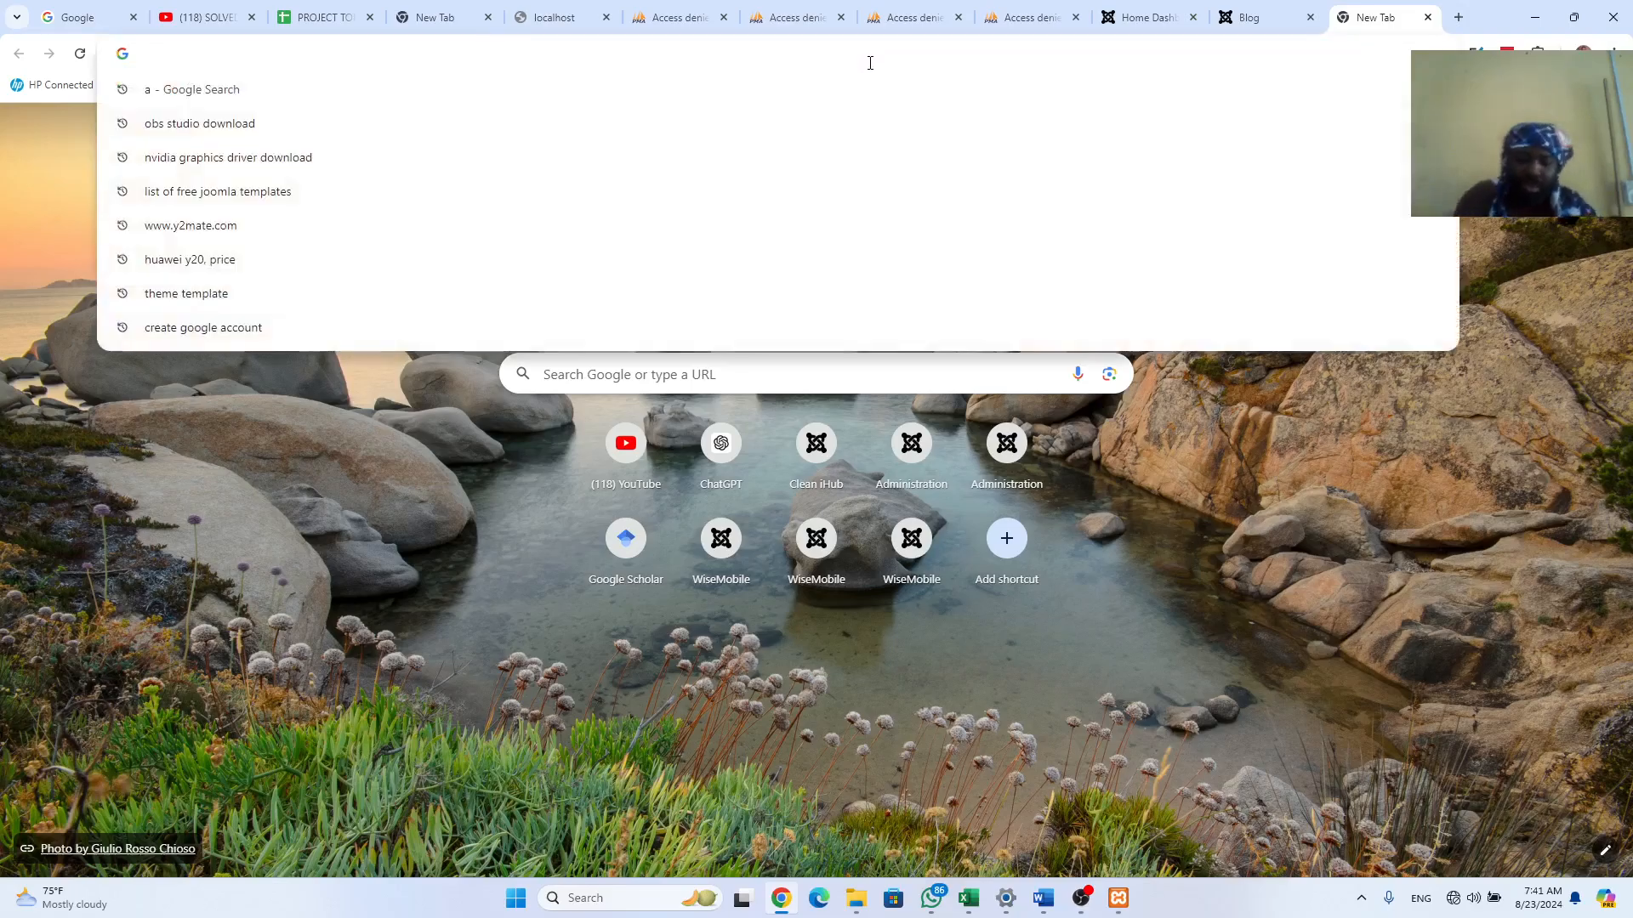
text(loc)
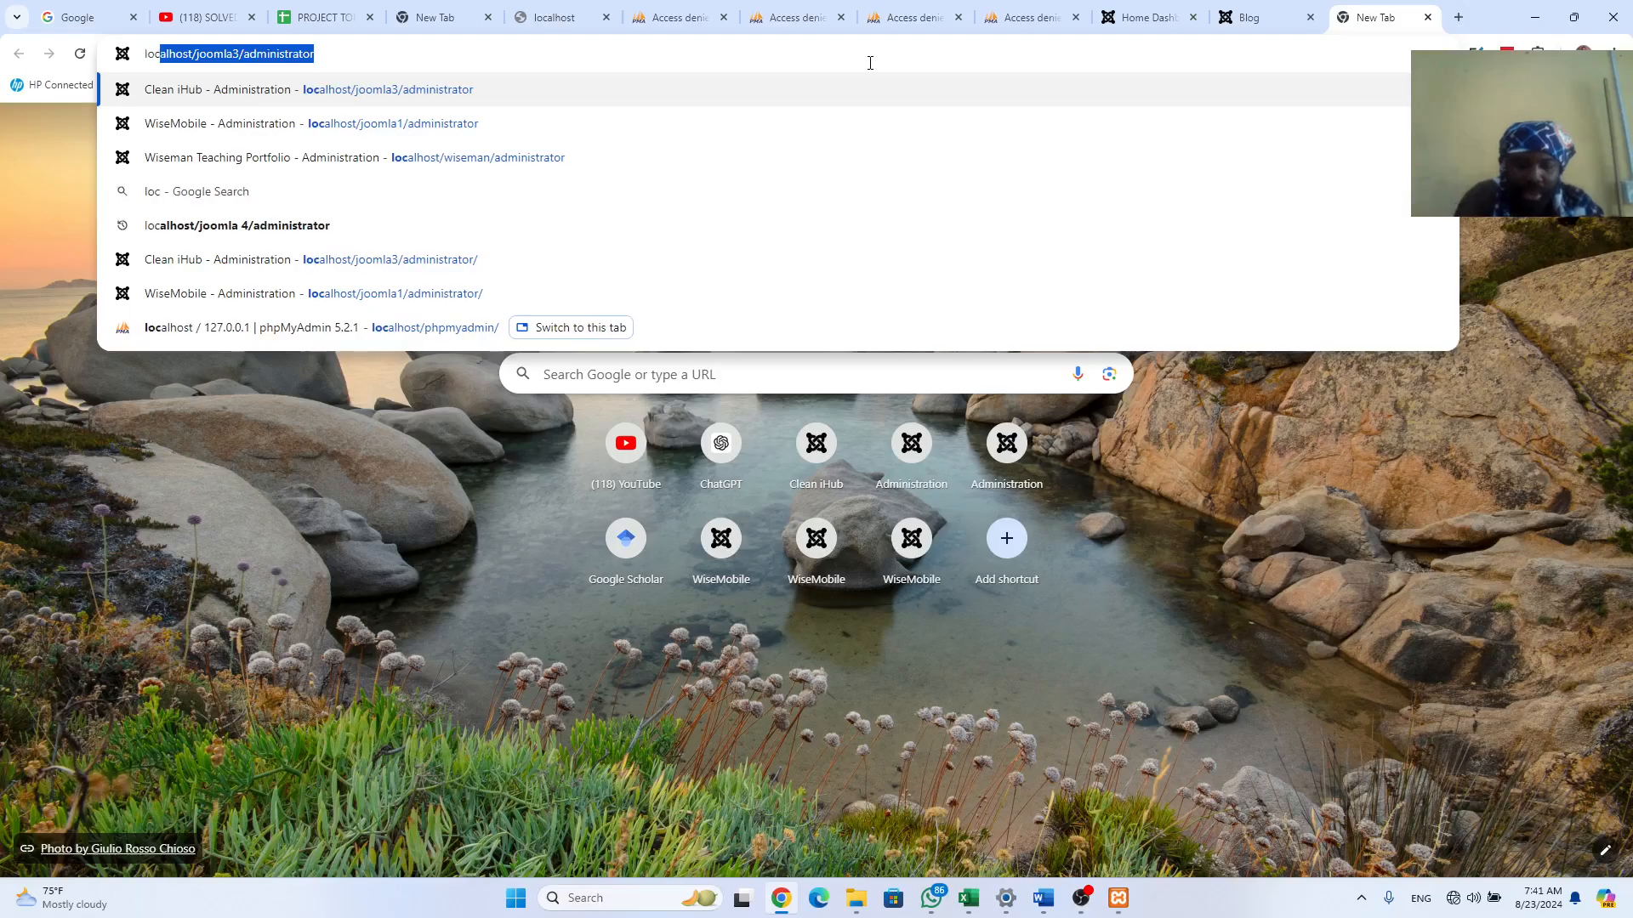
text(al)
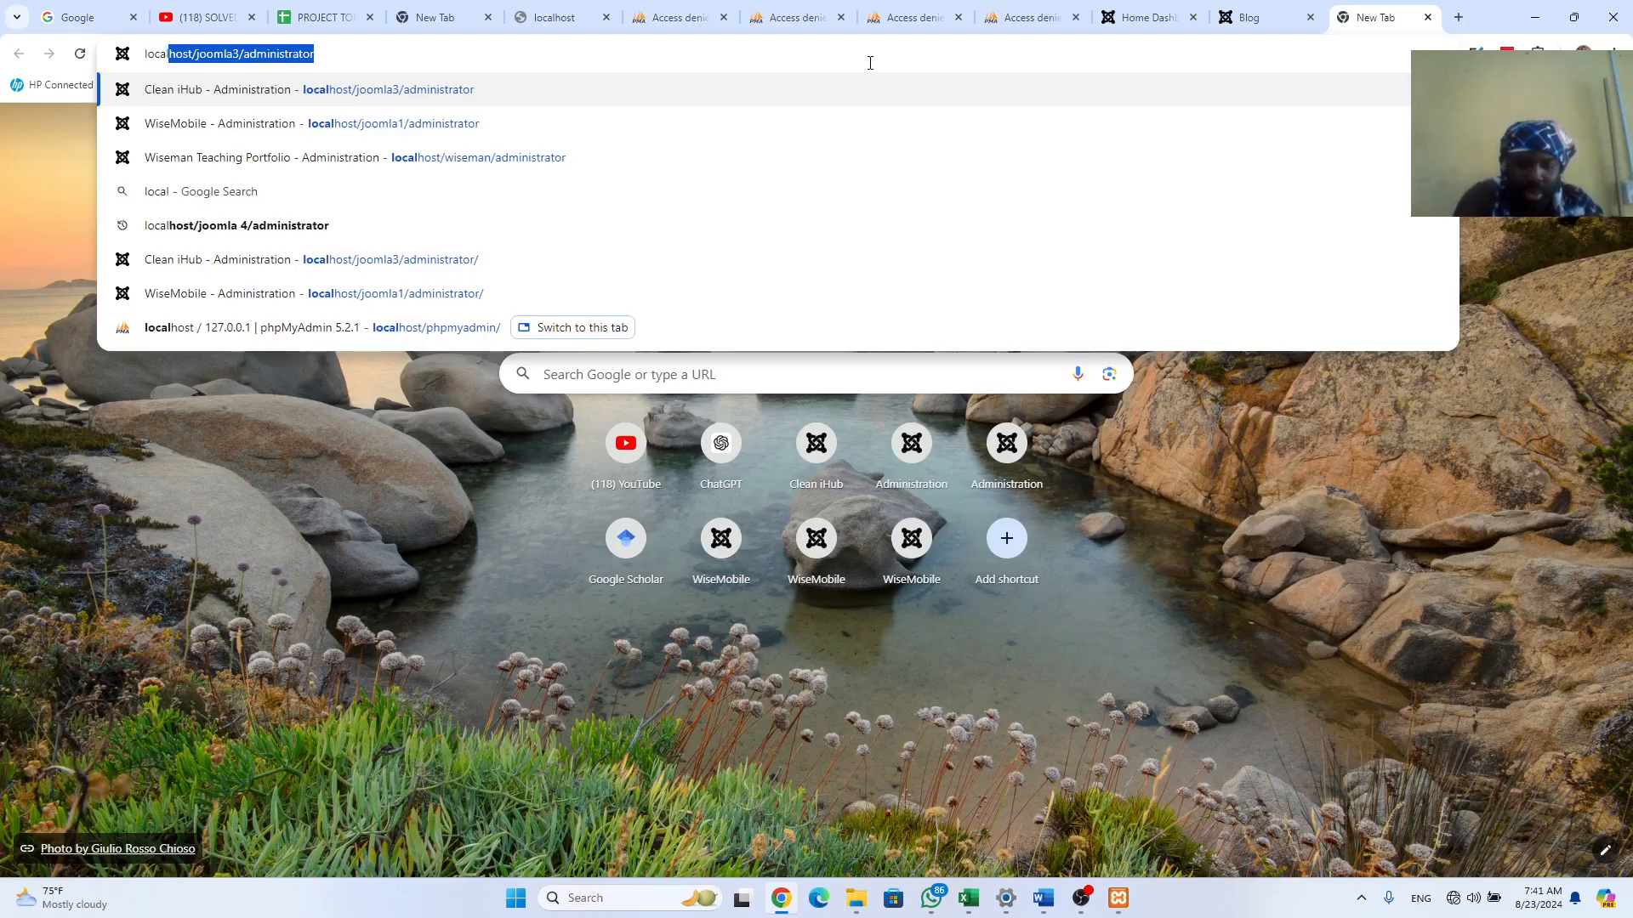
text(host)
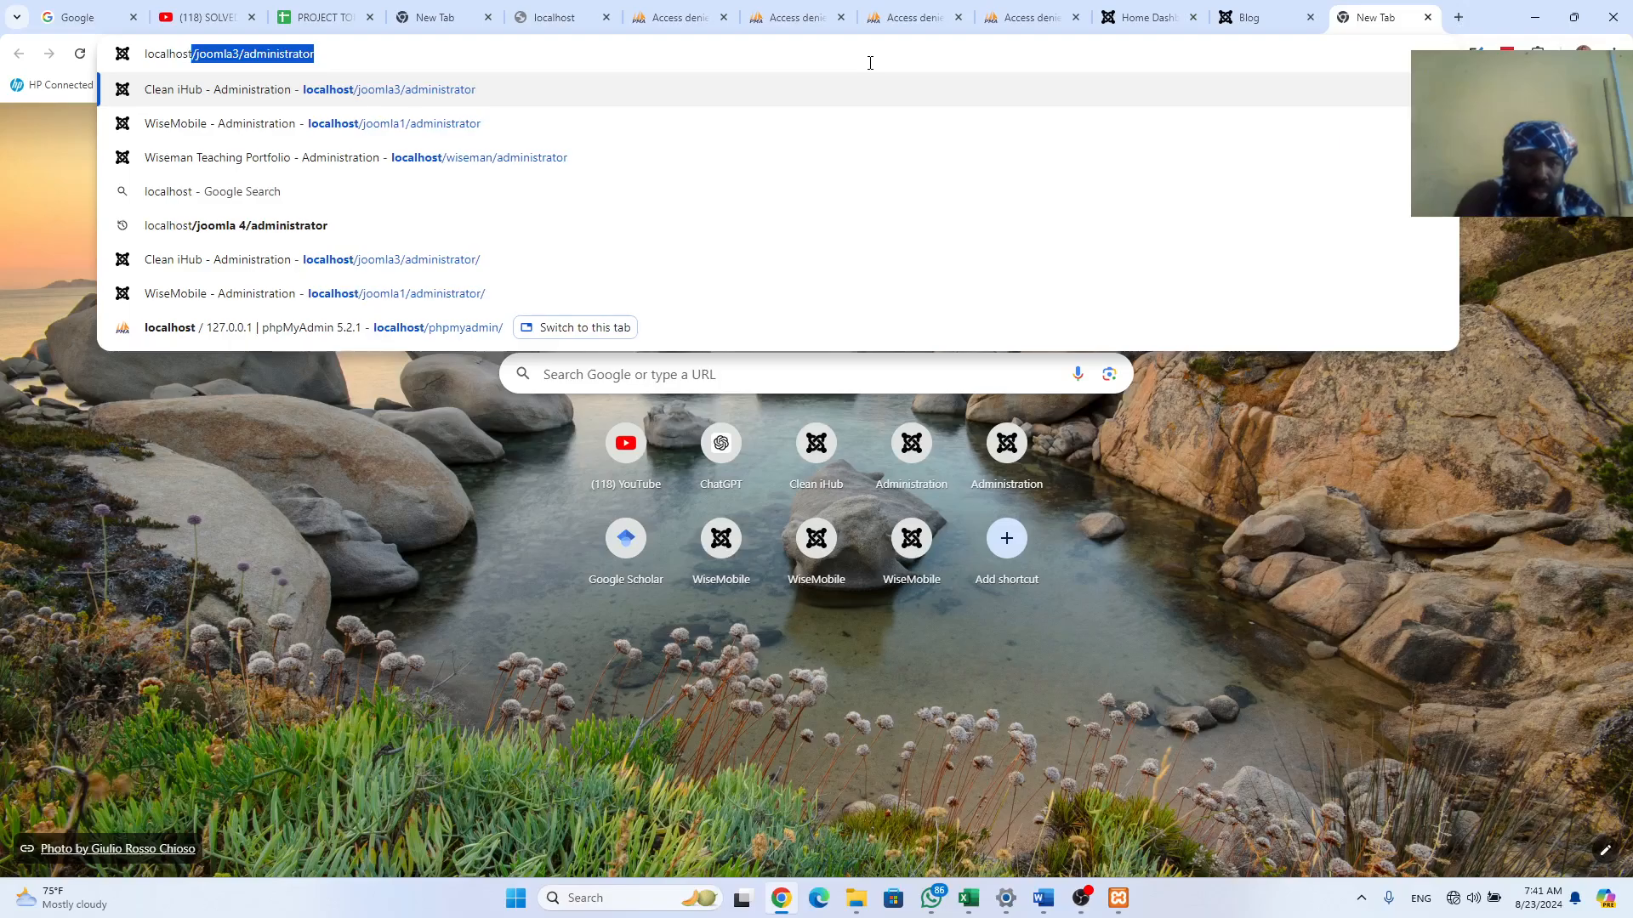
text(/)
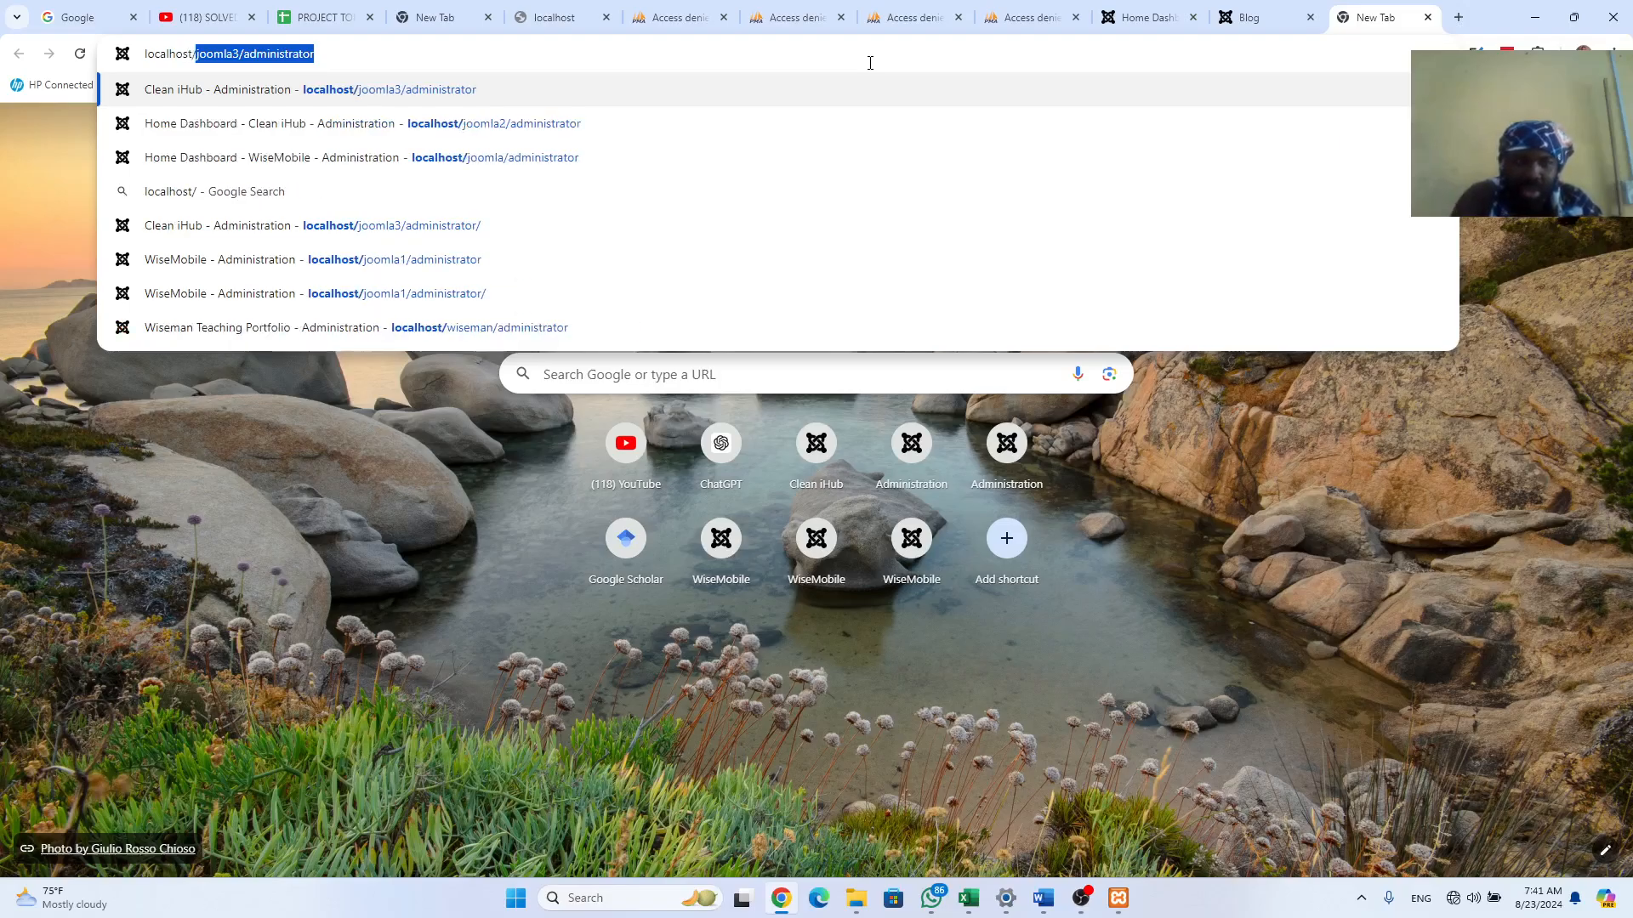
text(j)
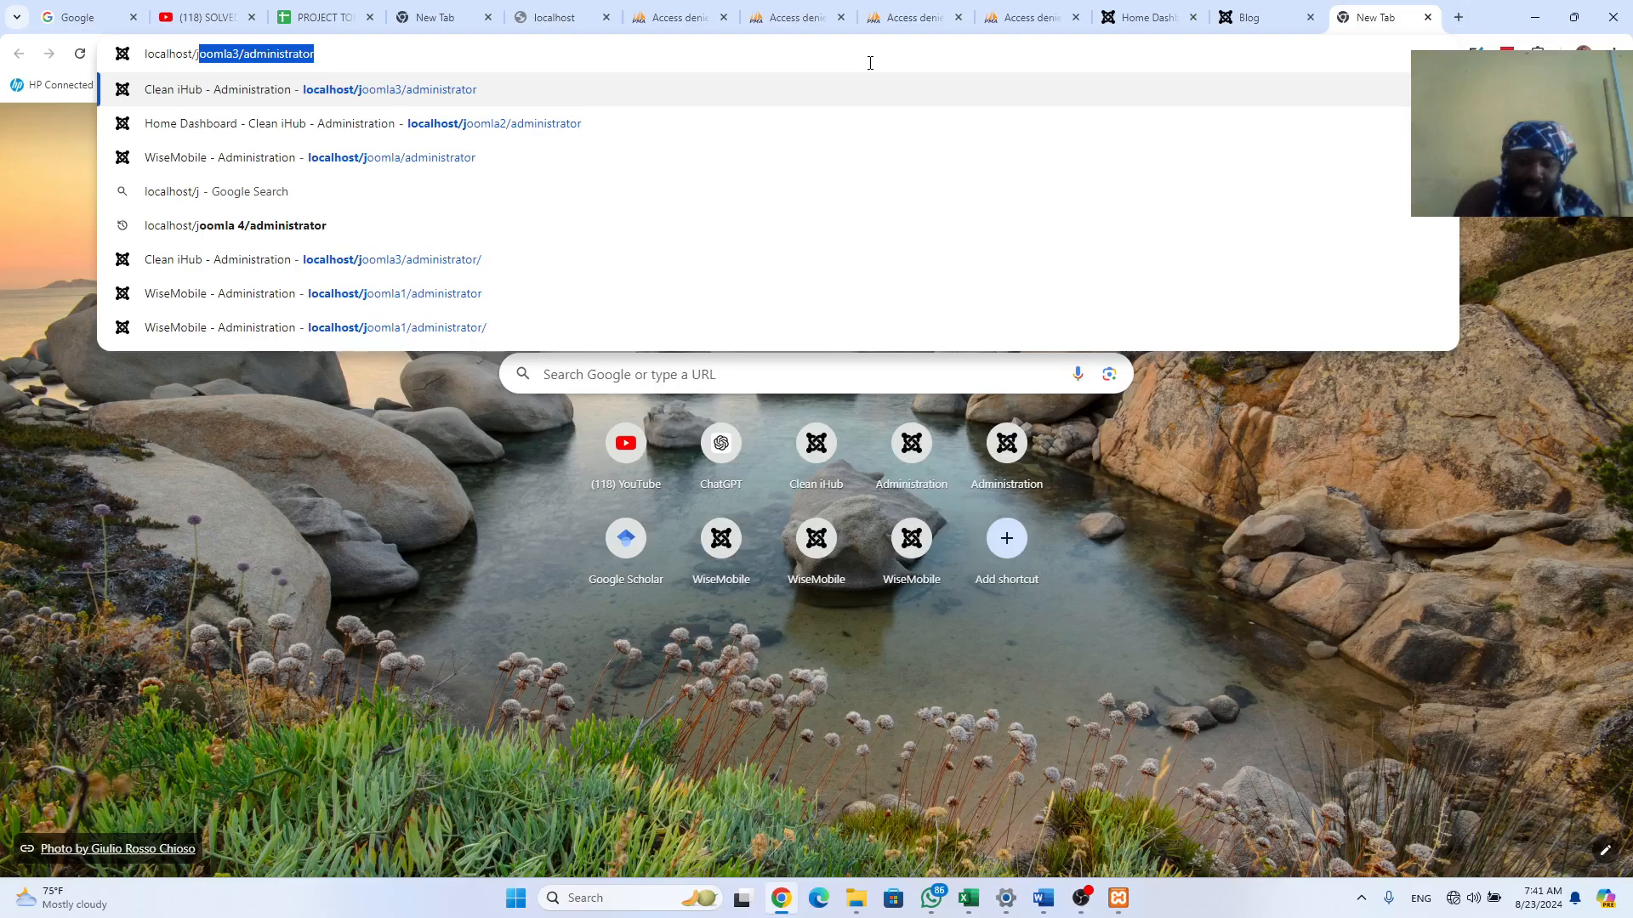
text(oomla)
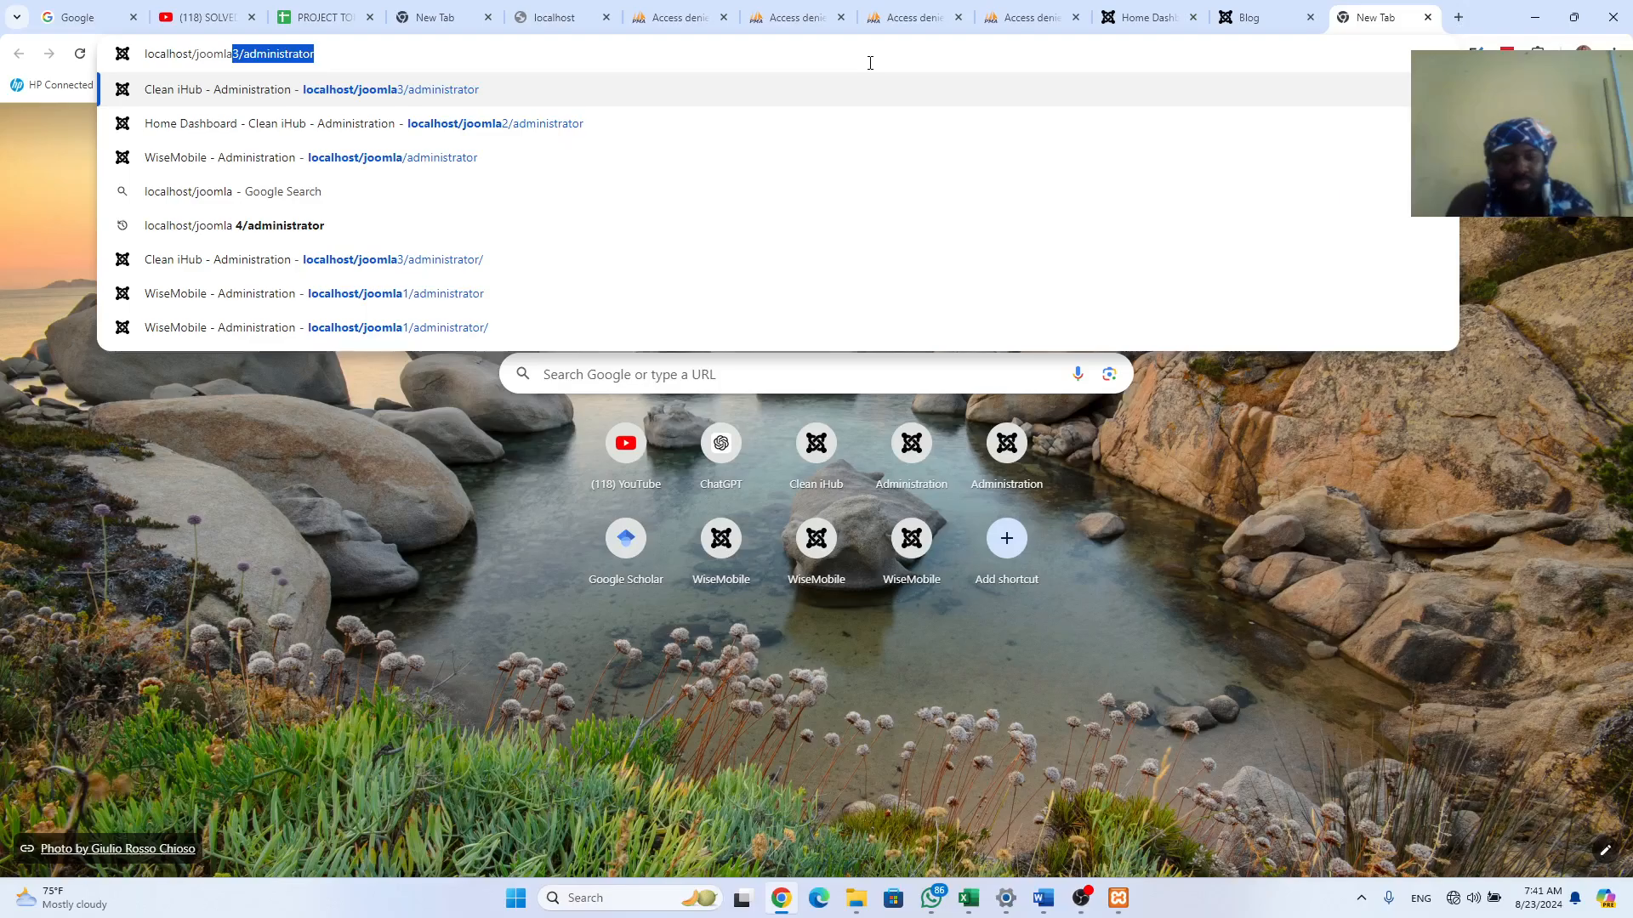
text(7)
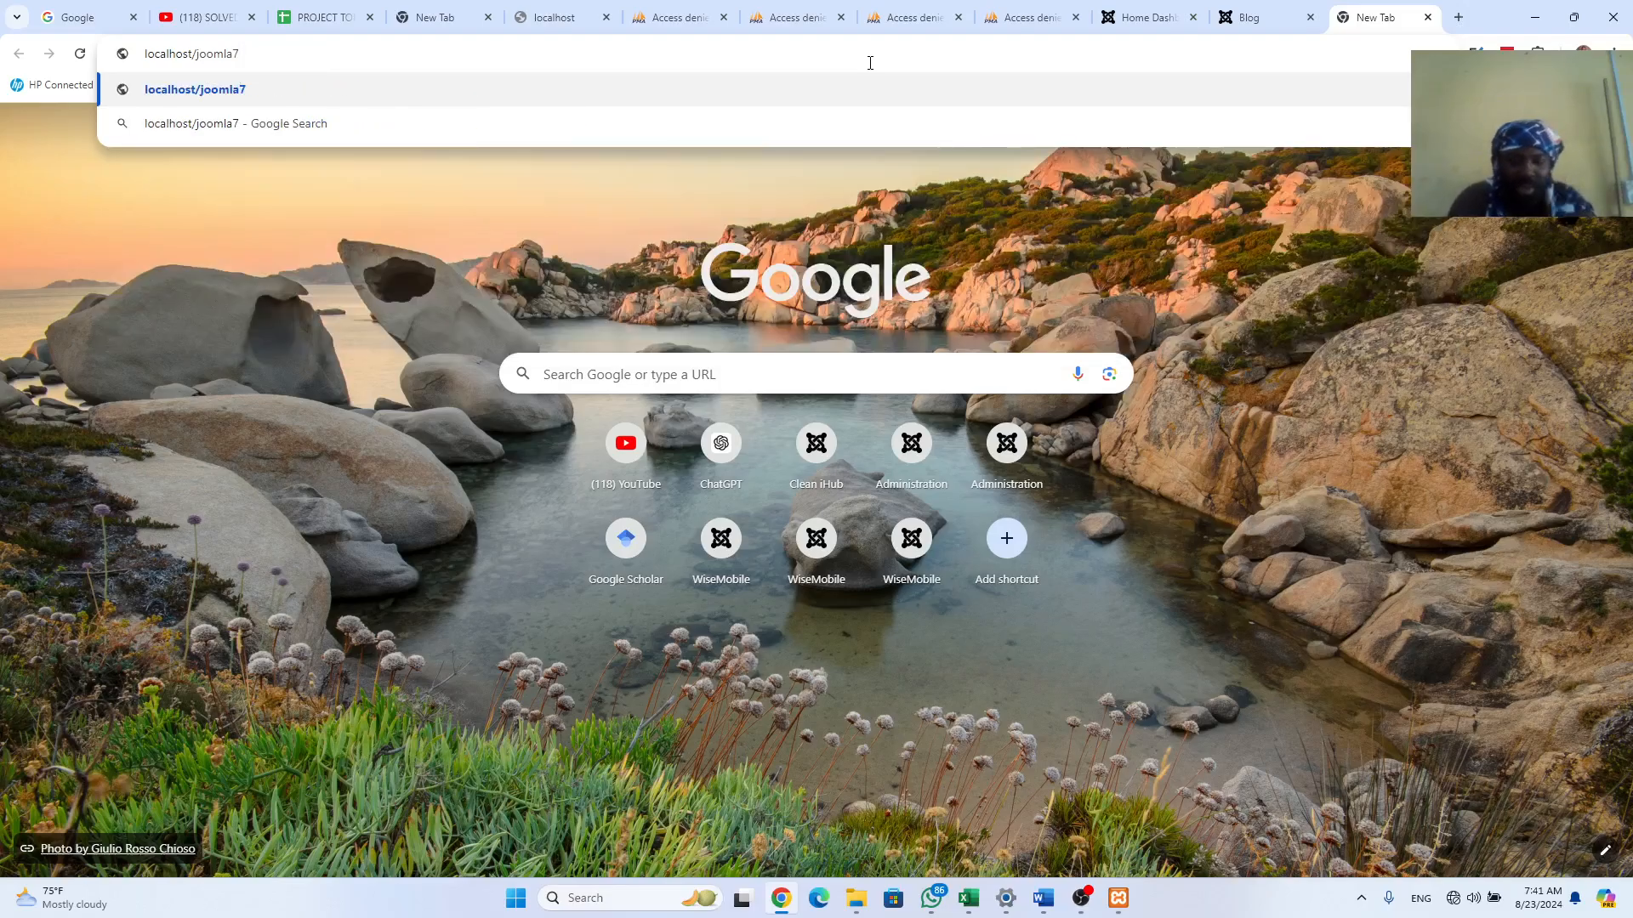
text(/ad)
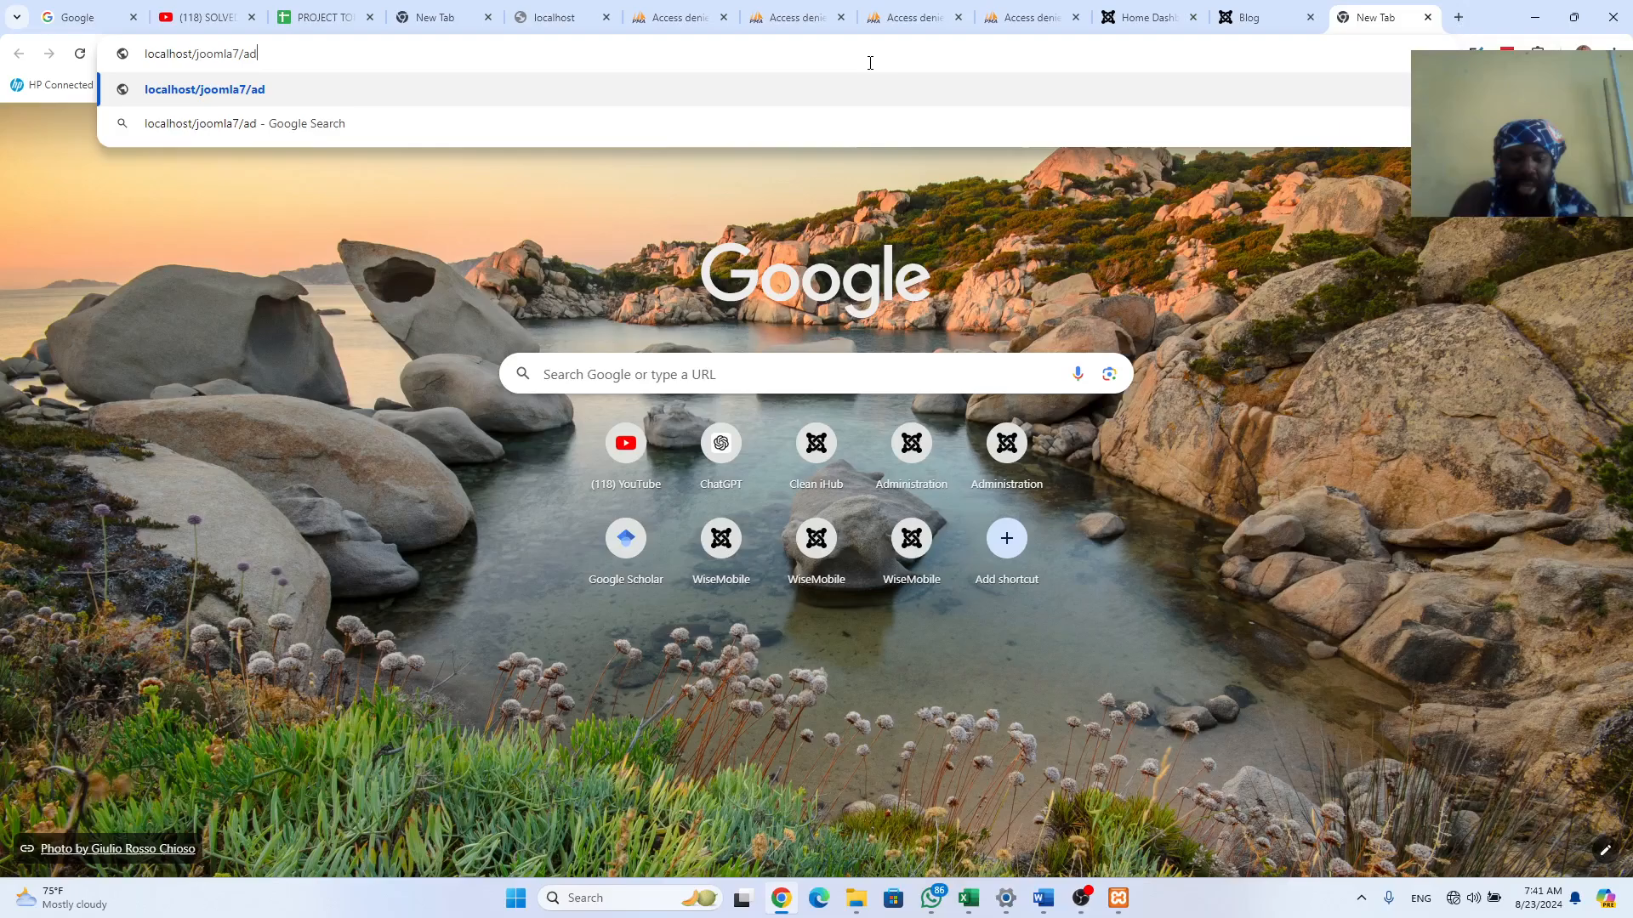
text(ministrat)
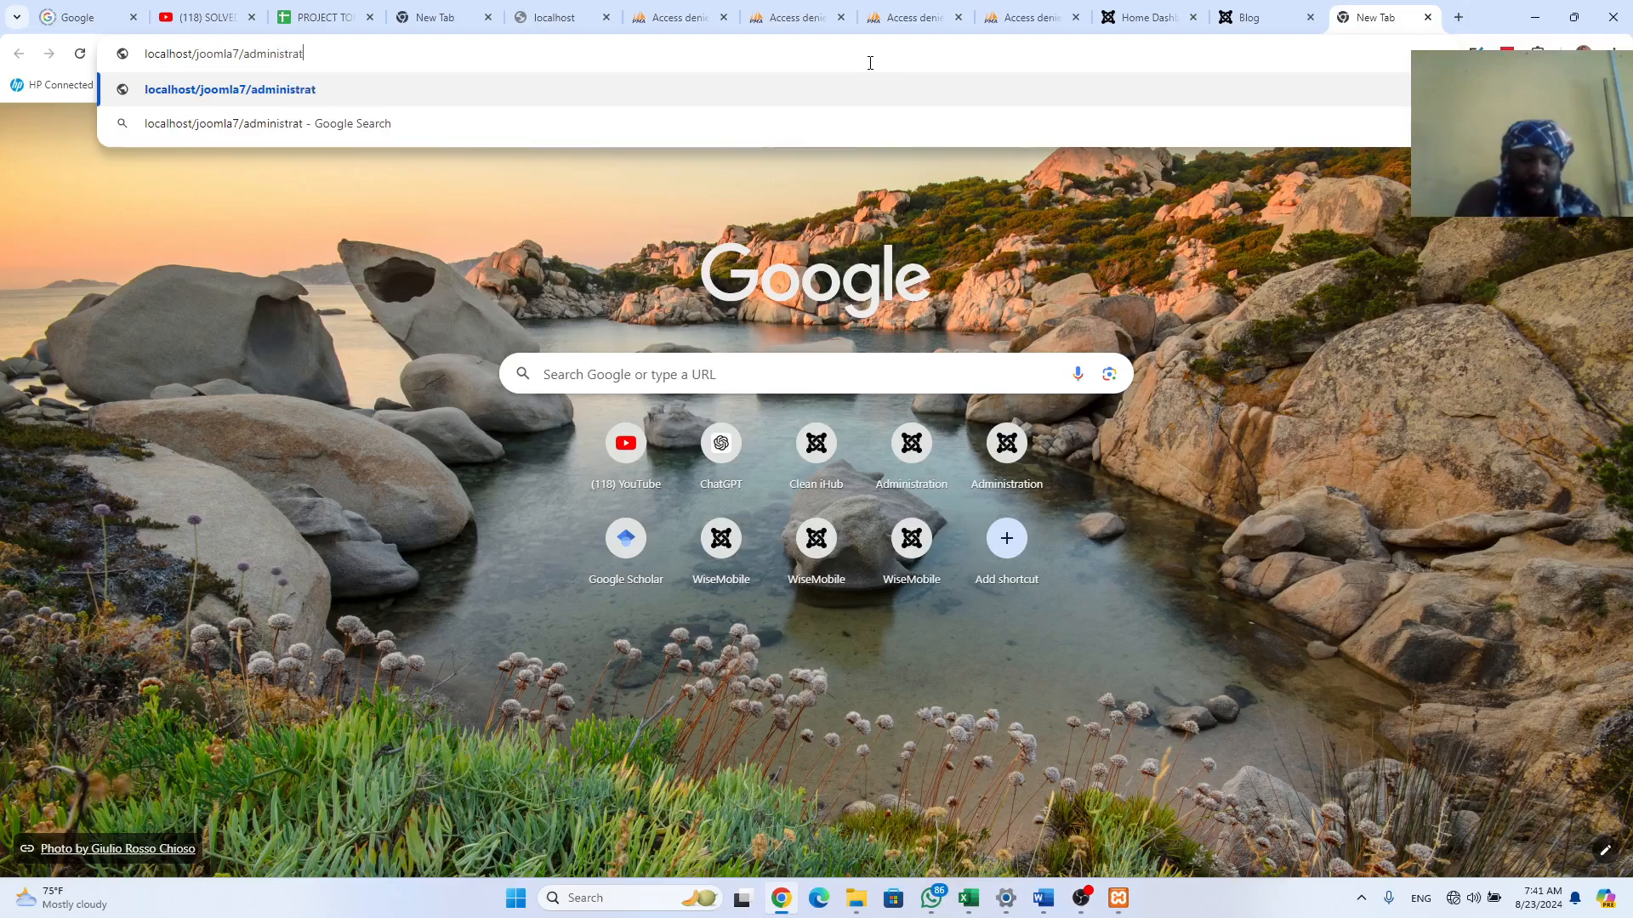
text(or)
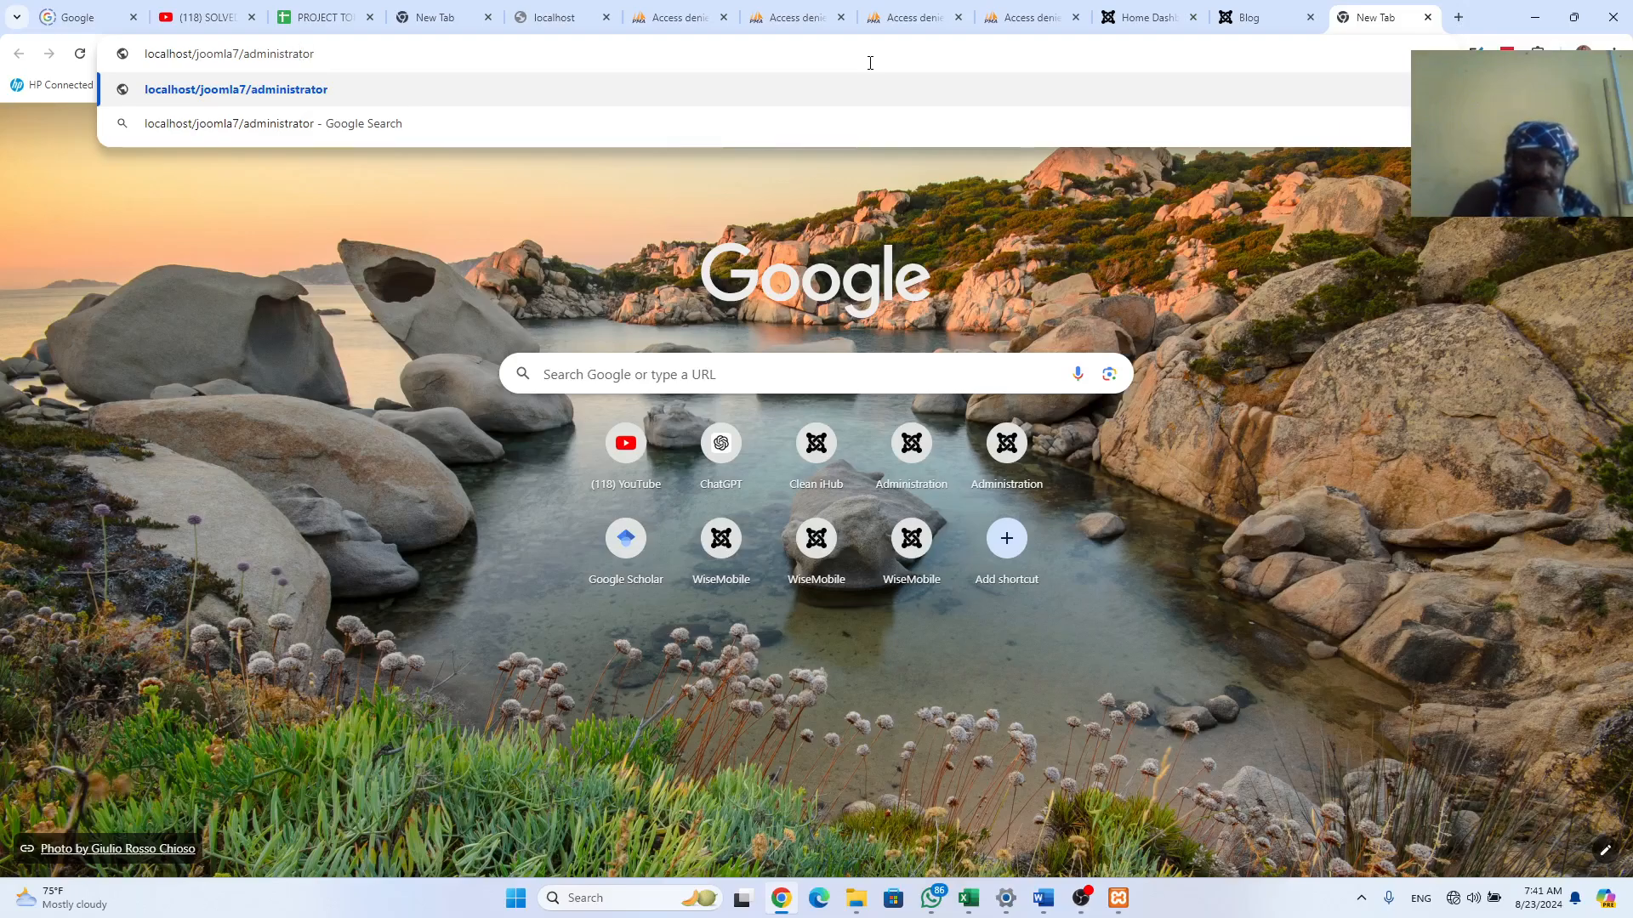
Step: Load the Joomla 5 installer, name the site Clean iHub, and continue to Login Data
key(Return)
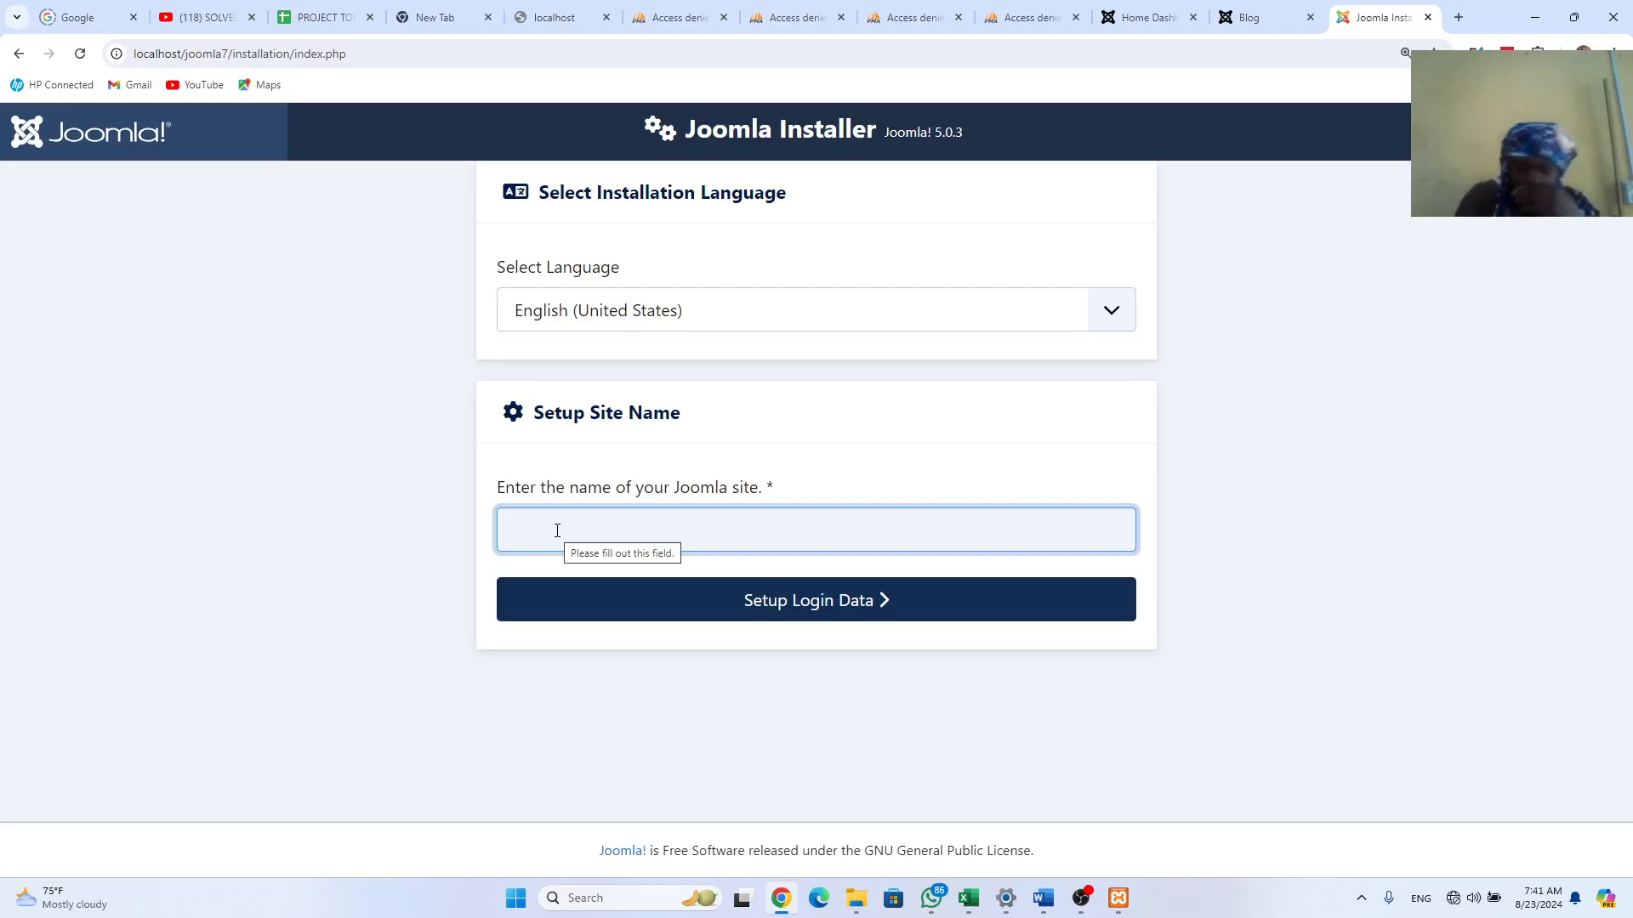
text(c)
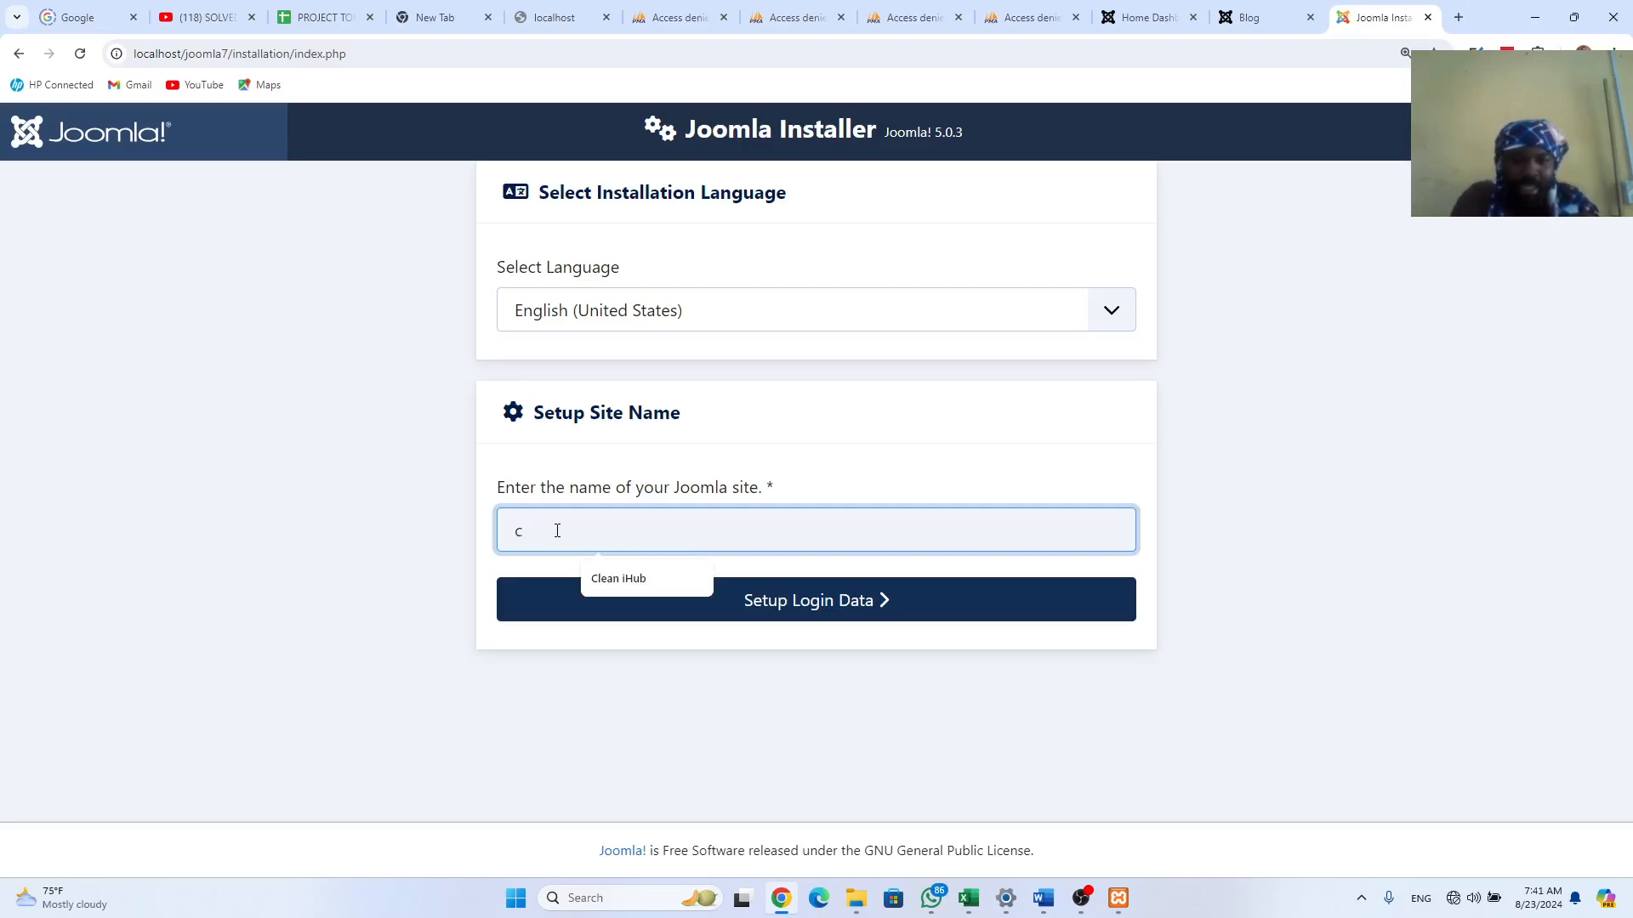
key(BackSpace)
text(C)
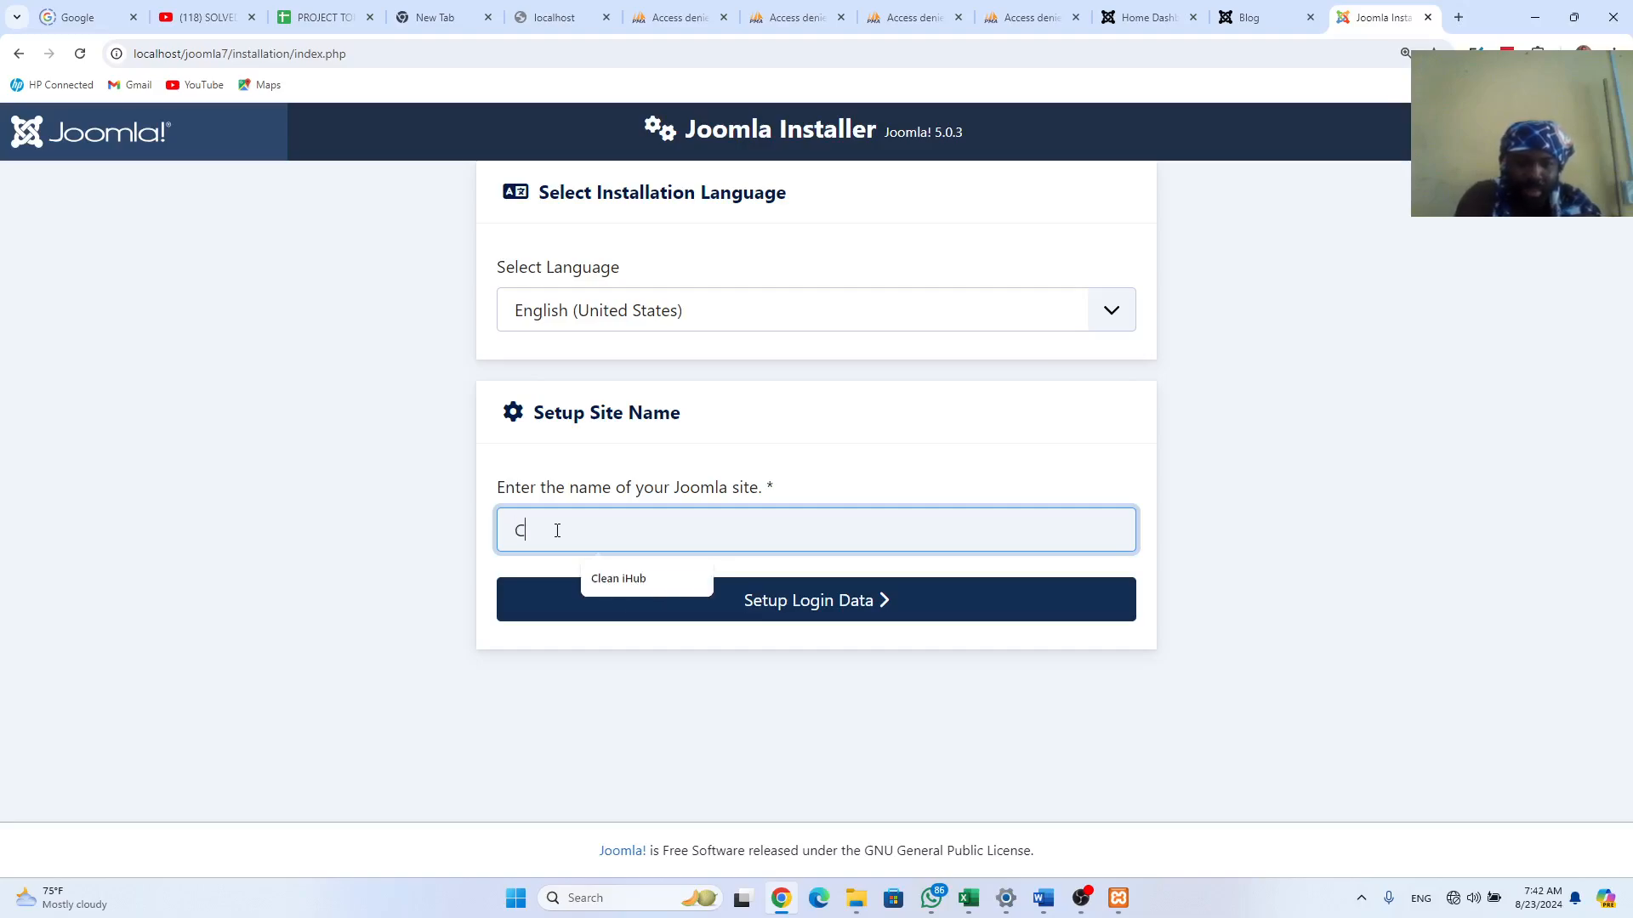
key(Down)
key(Return)
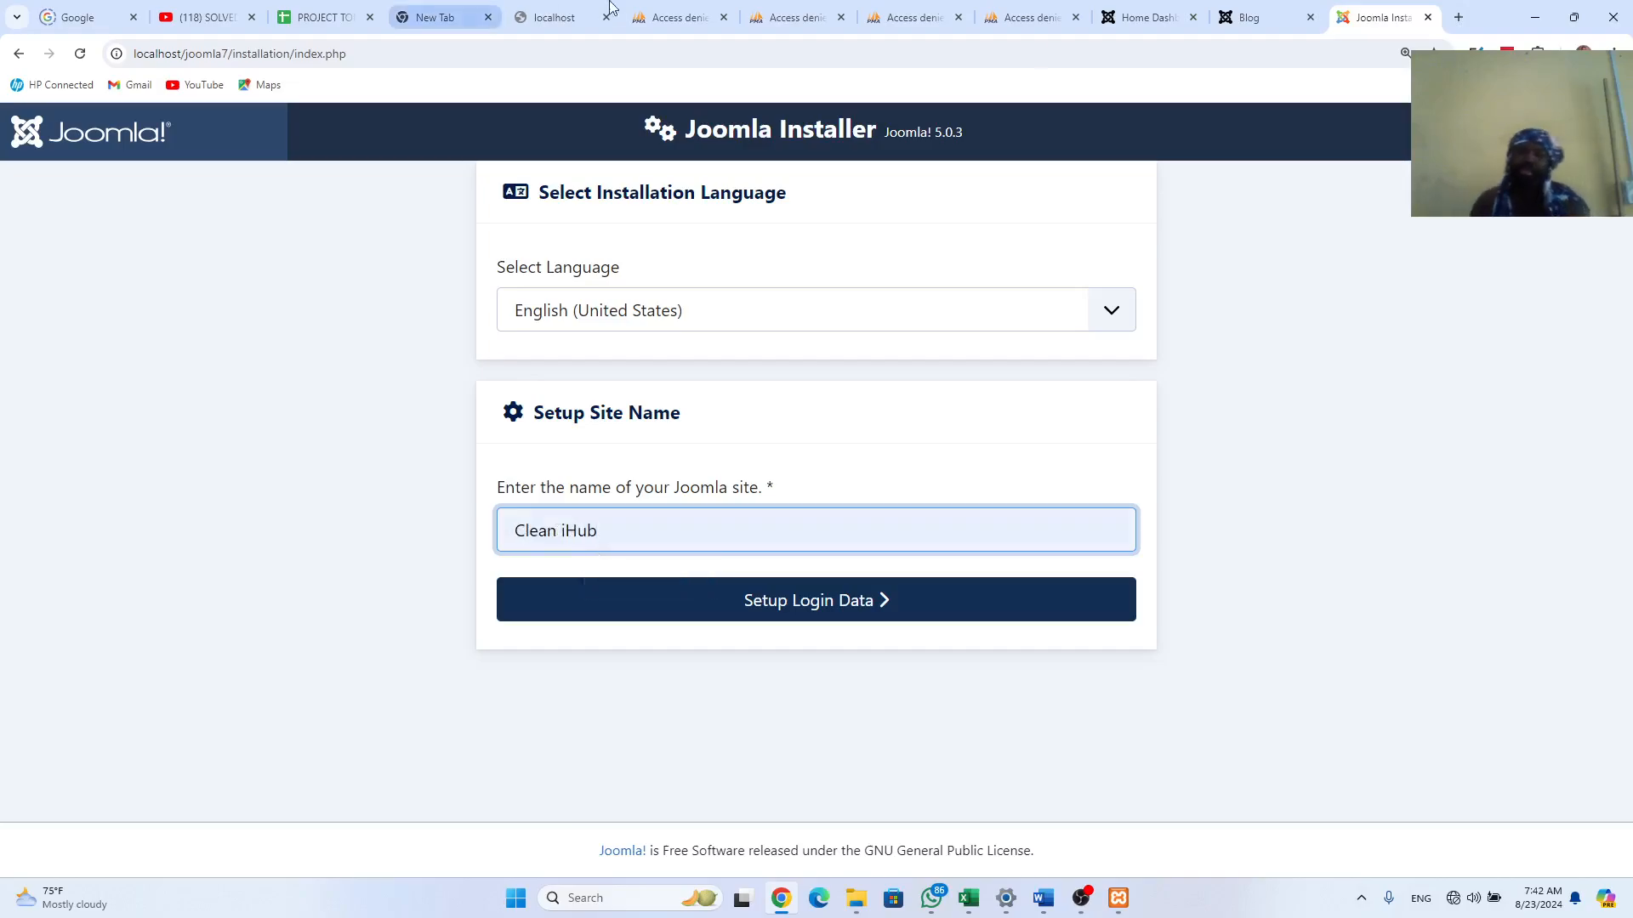
click(852, 599)
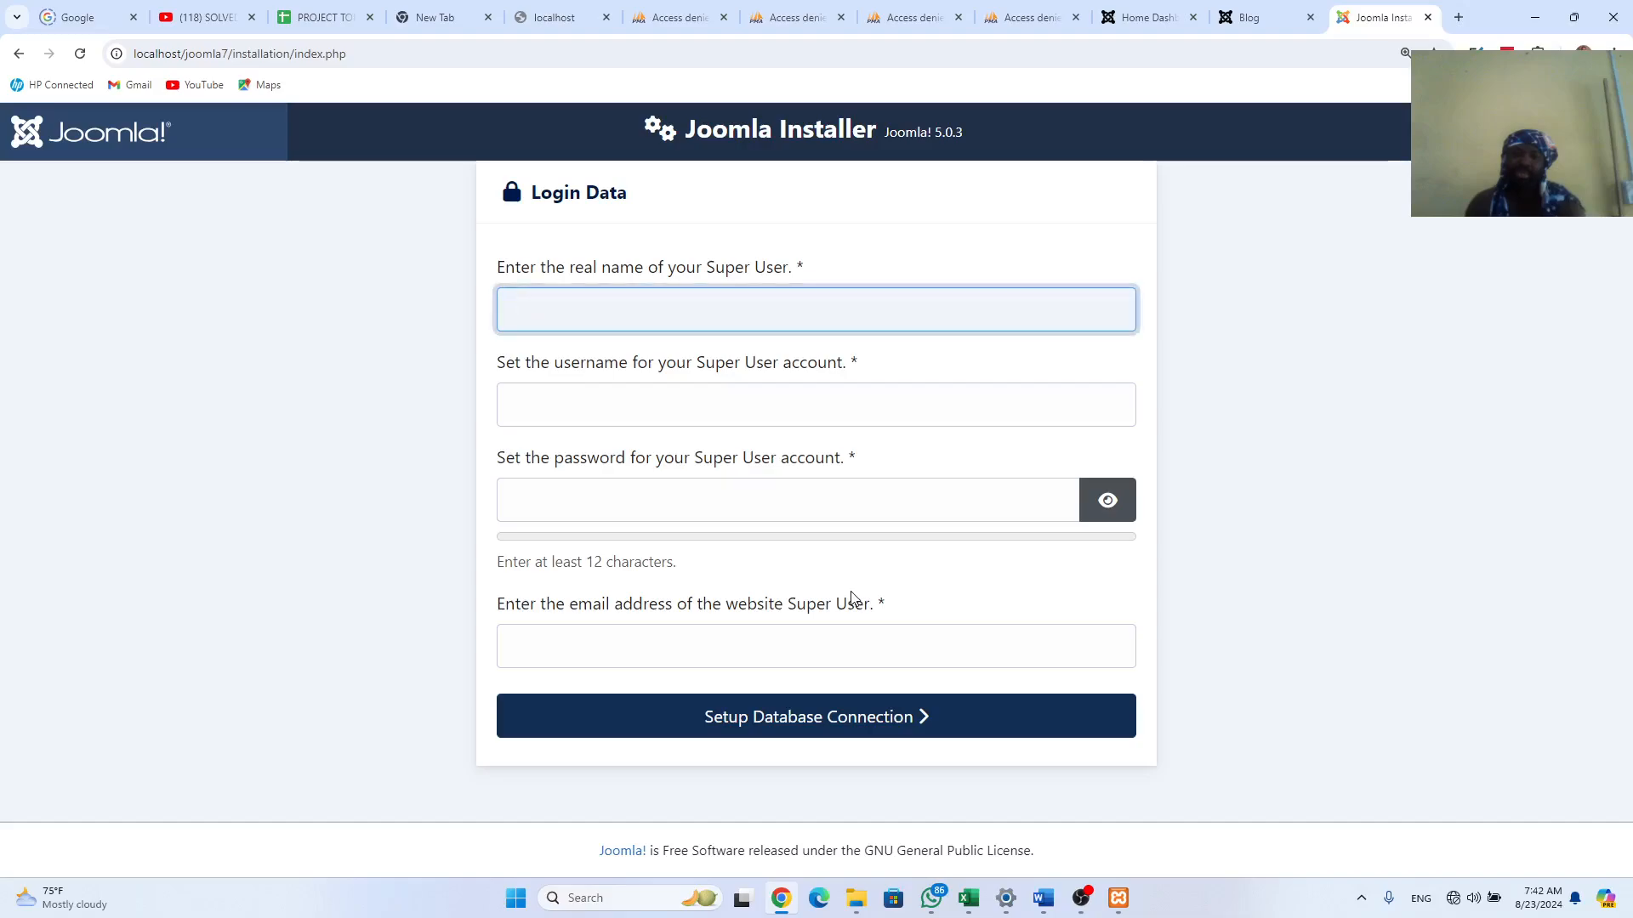
Step: Fill in the Super User's real name and username from autofill suggestions
text(C)
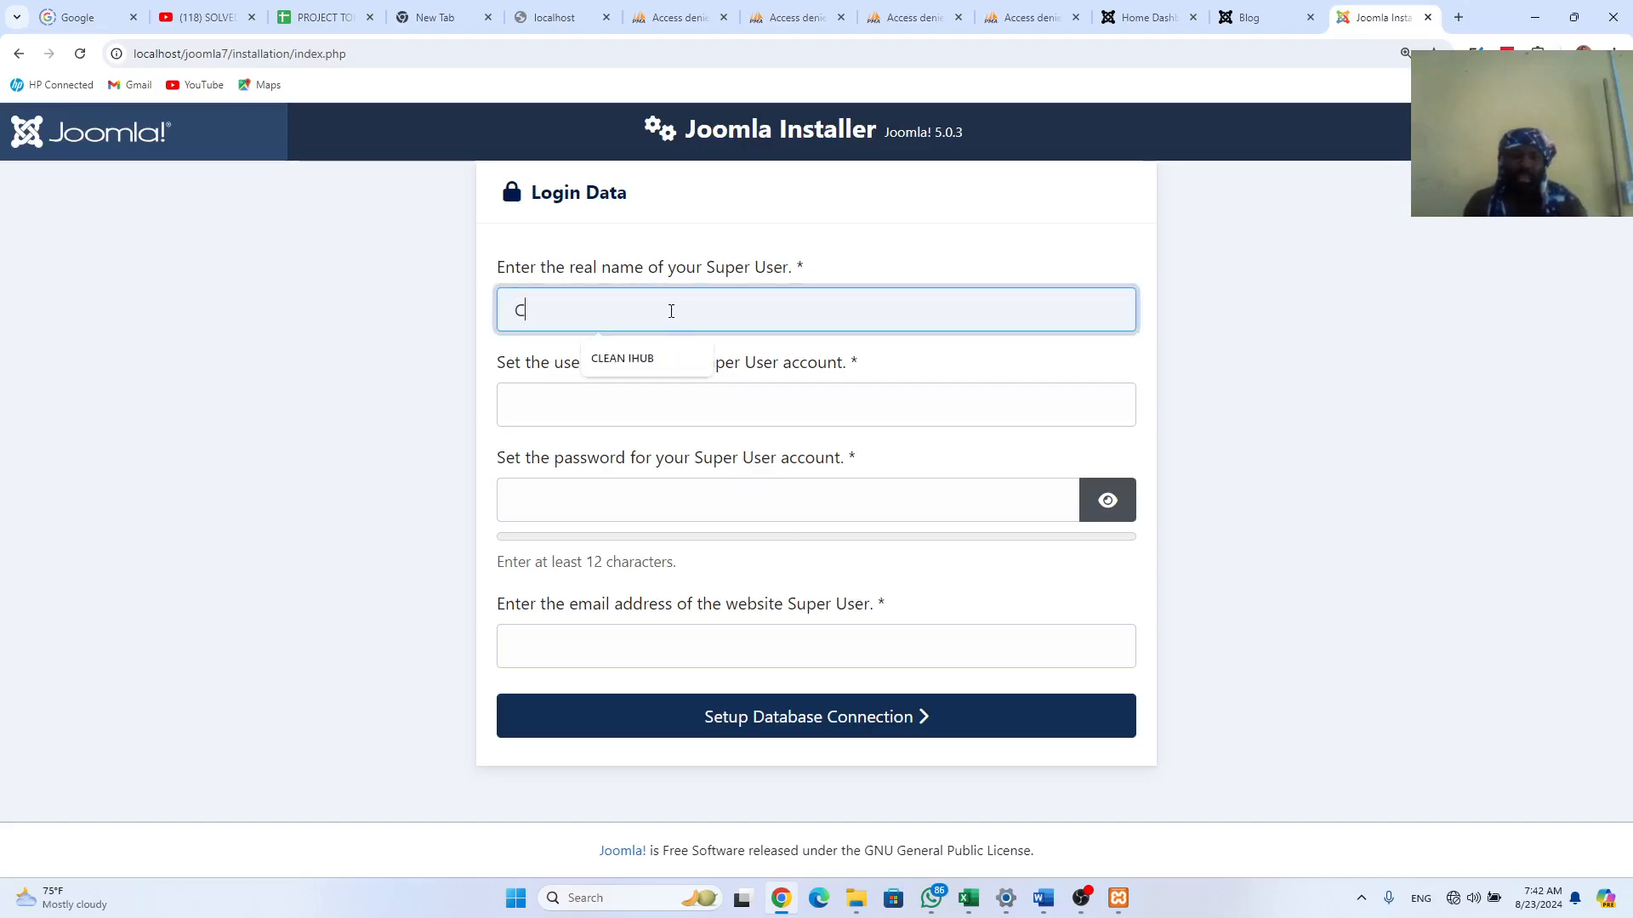
click(624, 361)
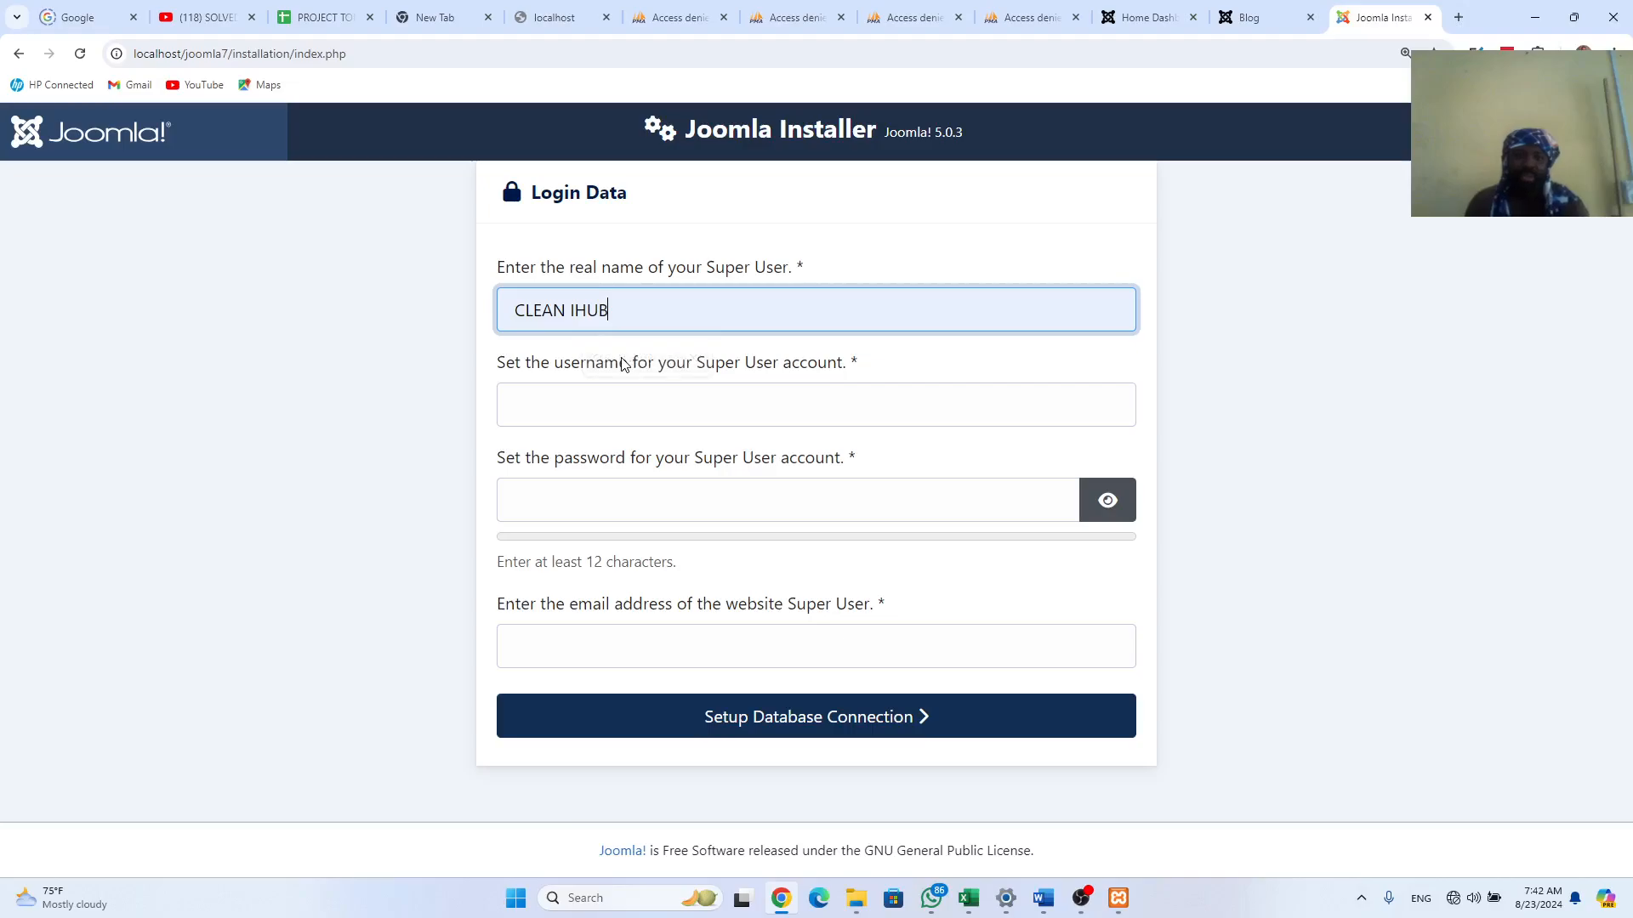
click(632, 417)
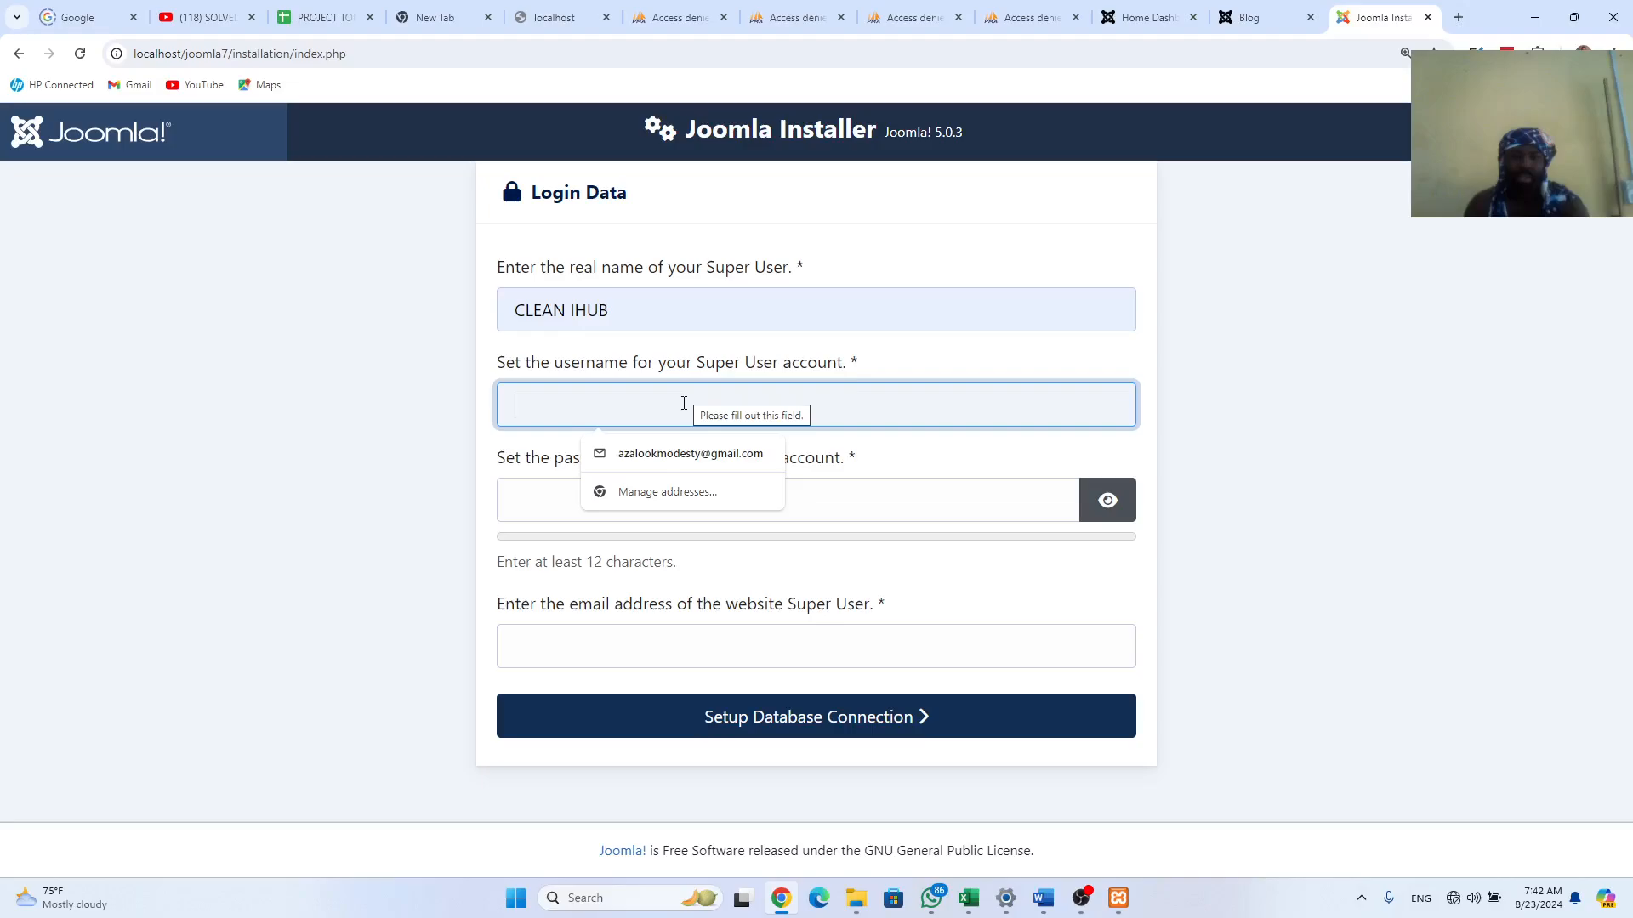
text(C)
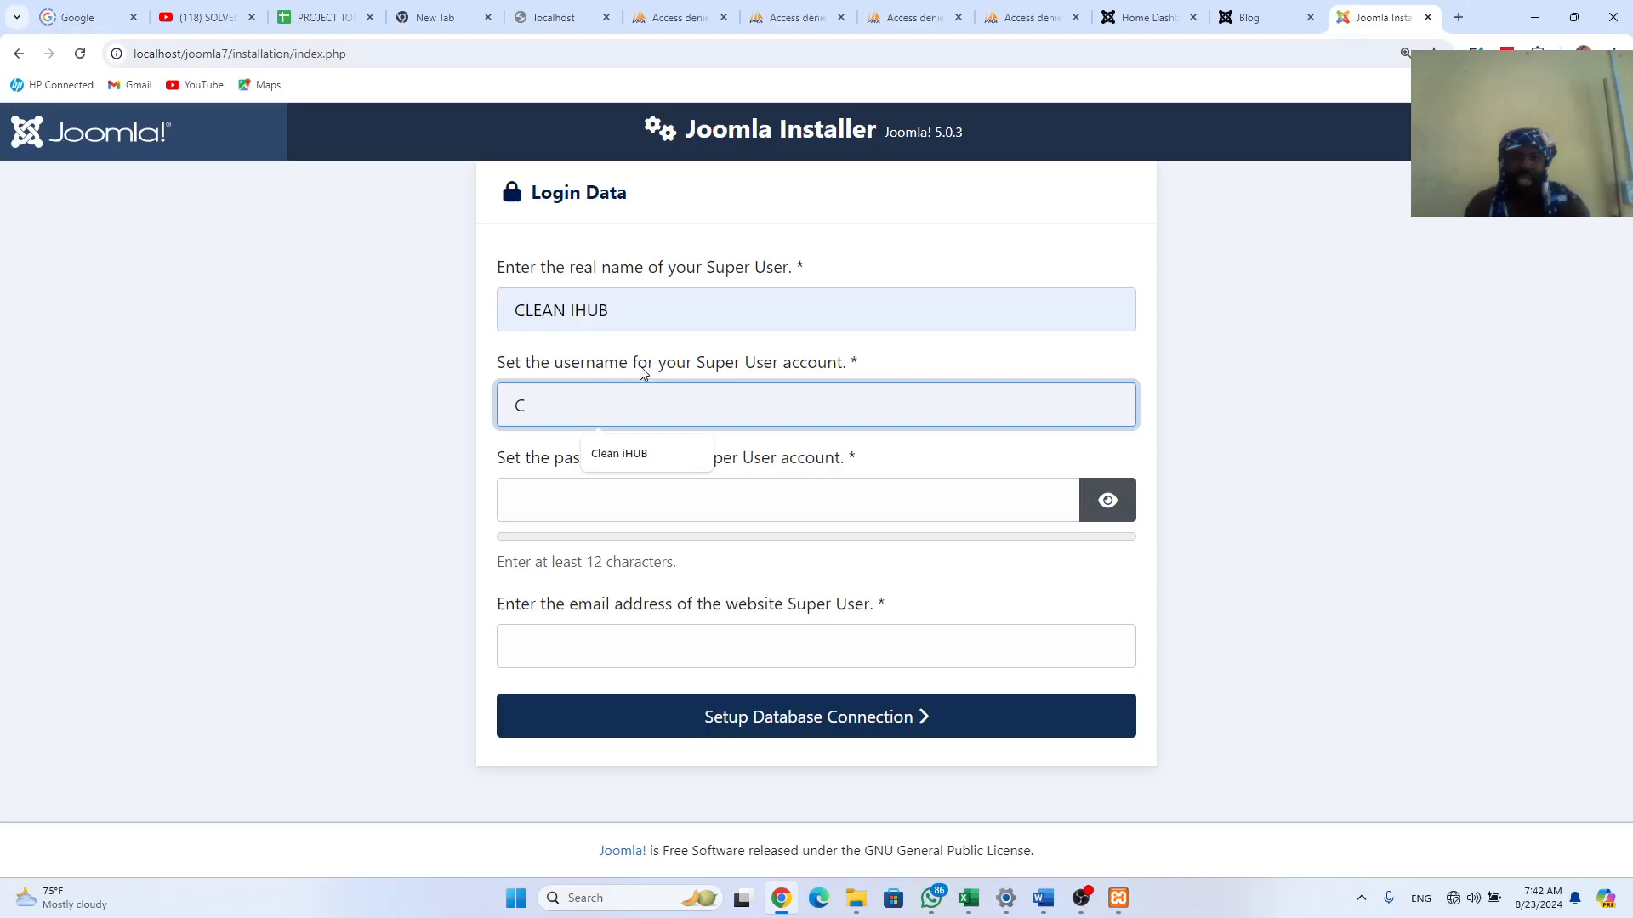
click(616, 456)
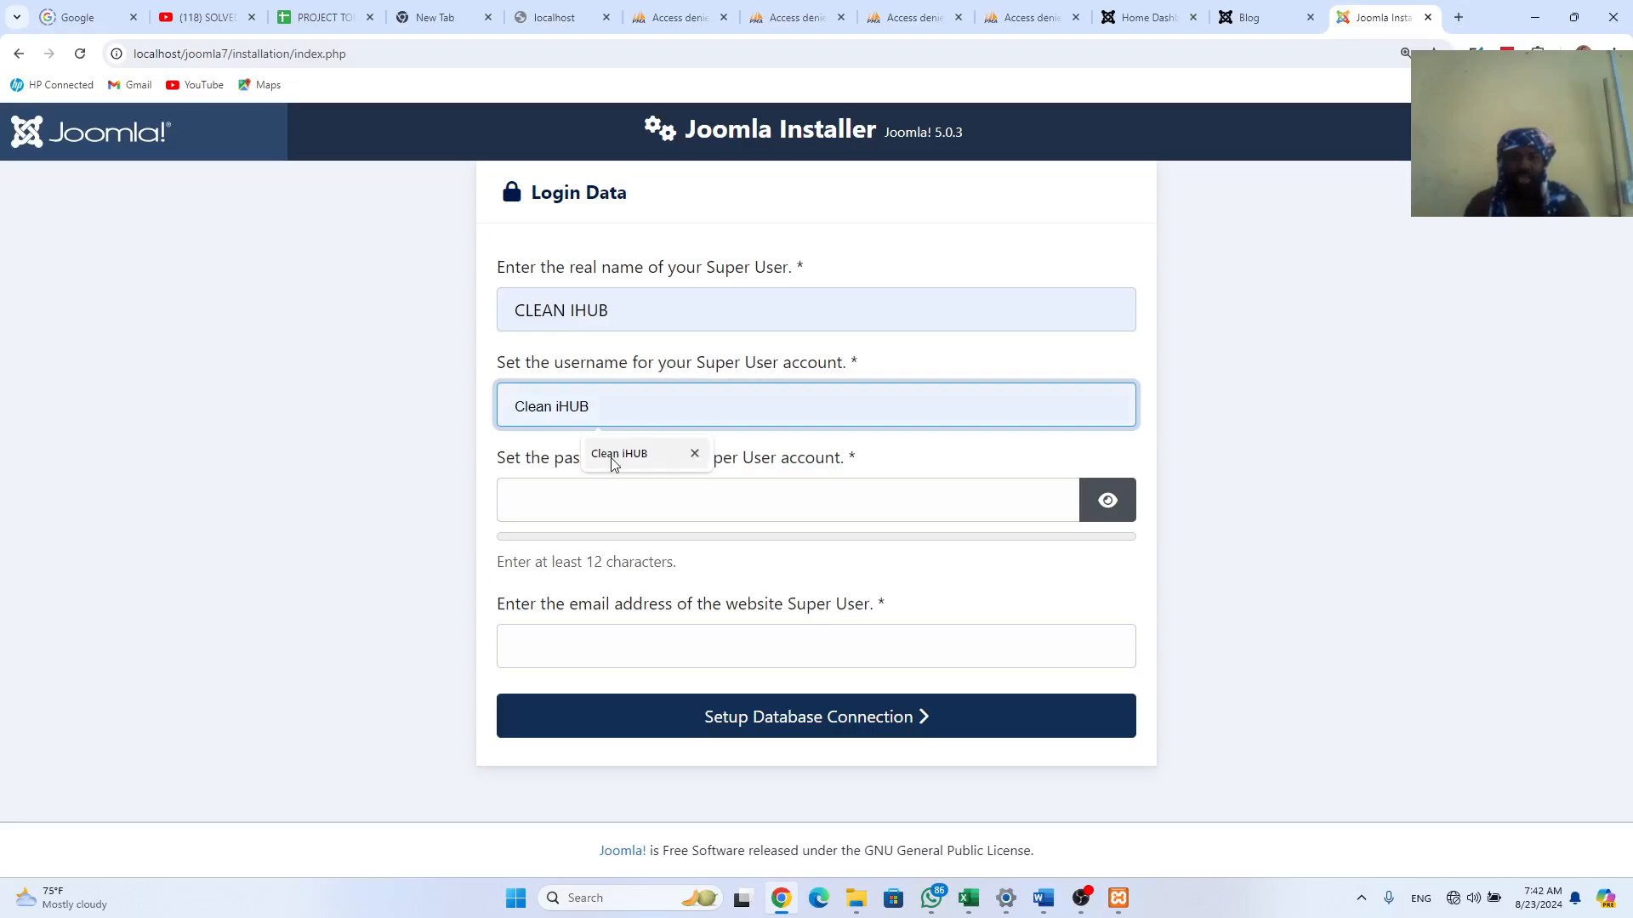
Step: Enter and verify the Super User password, then fill in the saved e-mail address
click(590, 501)
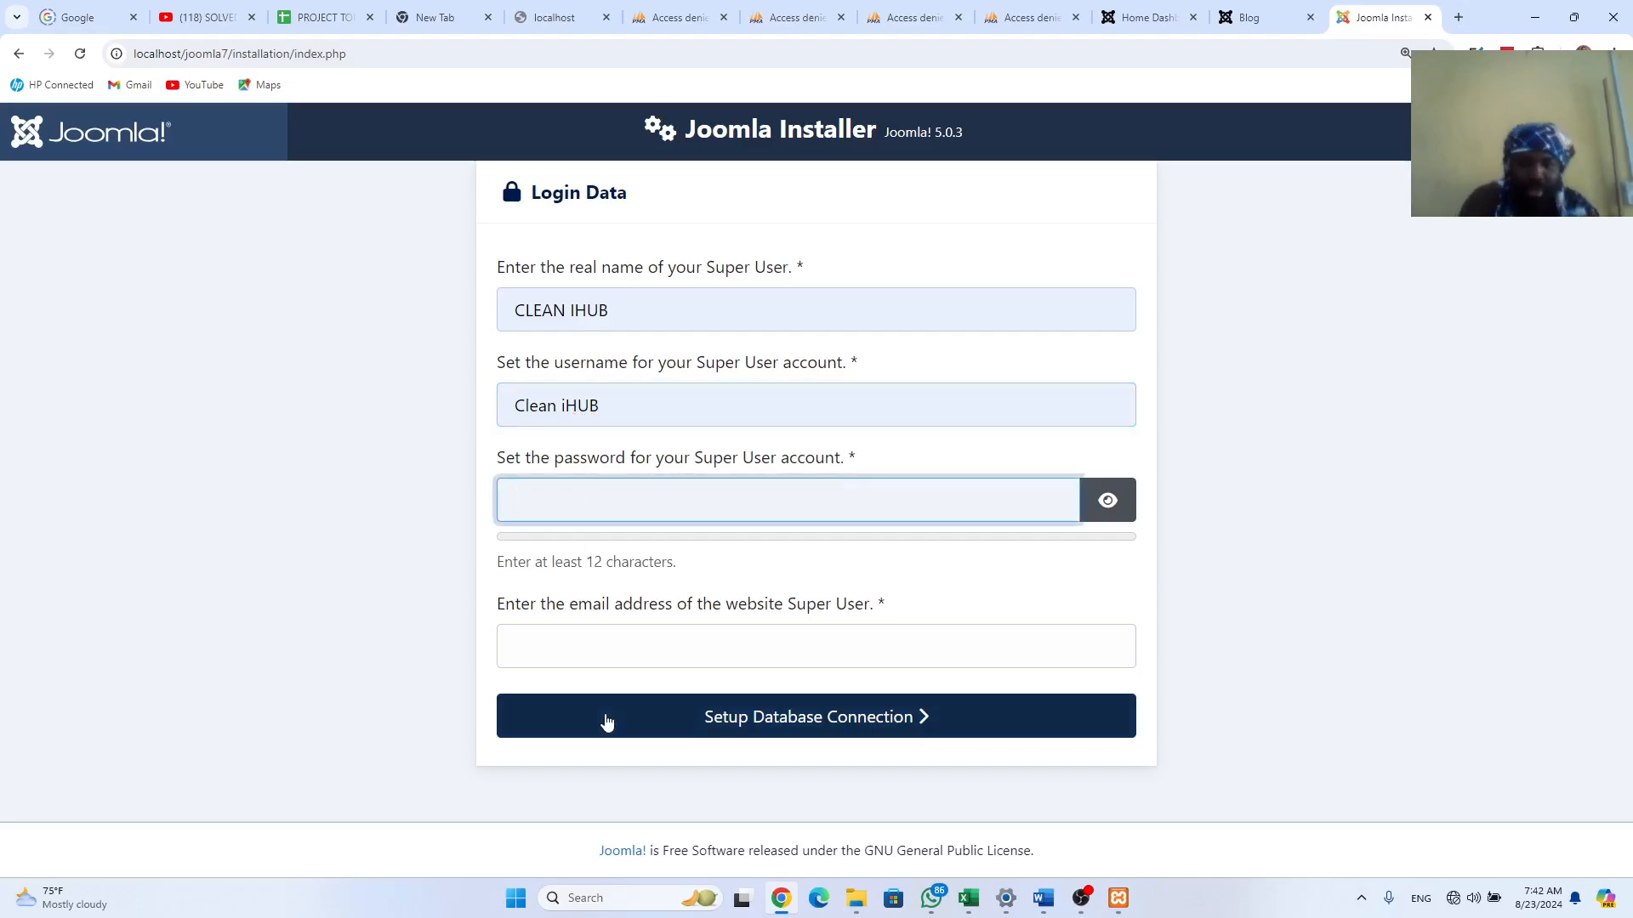
click(1103, 504)
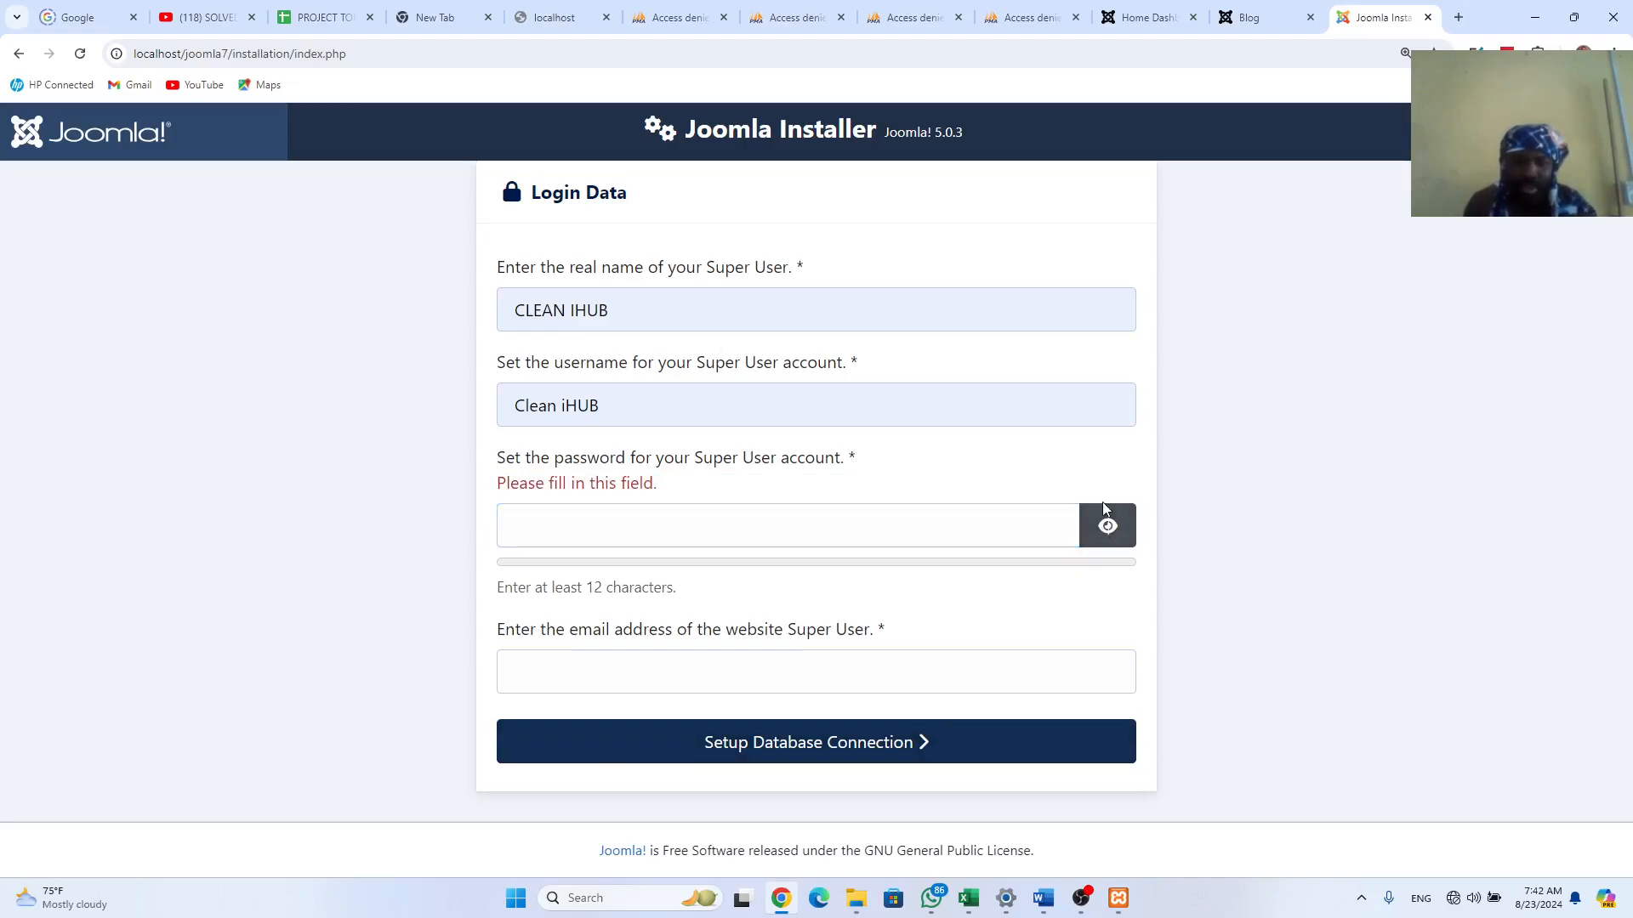
click(976, 538)
text(C)
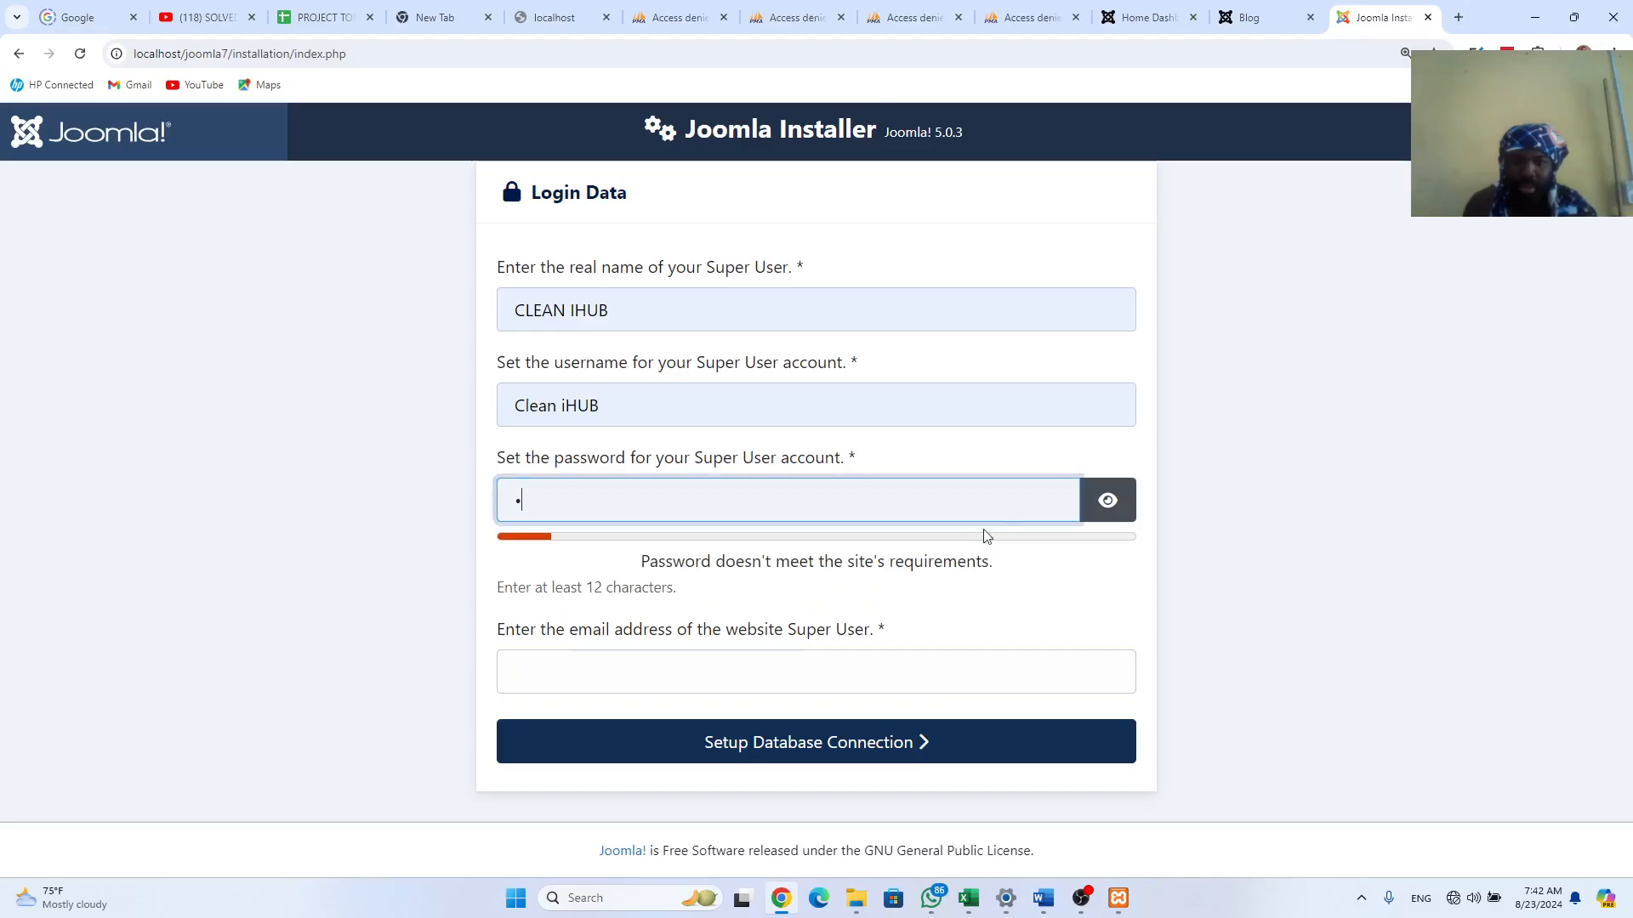
click(1105, 502)
key(BackSpace)
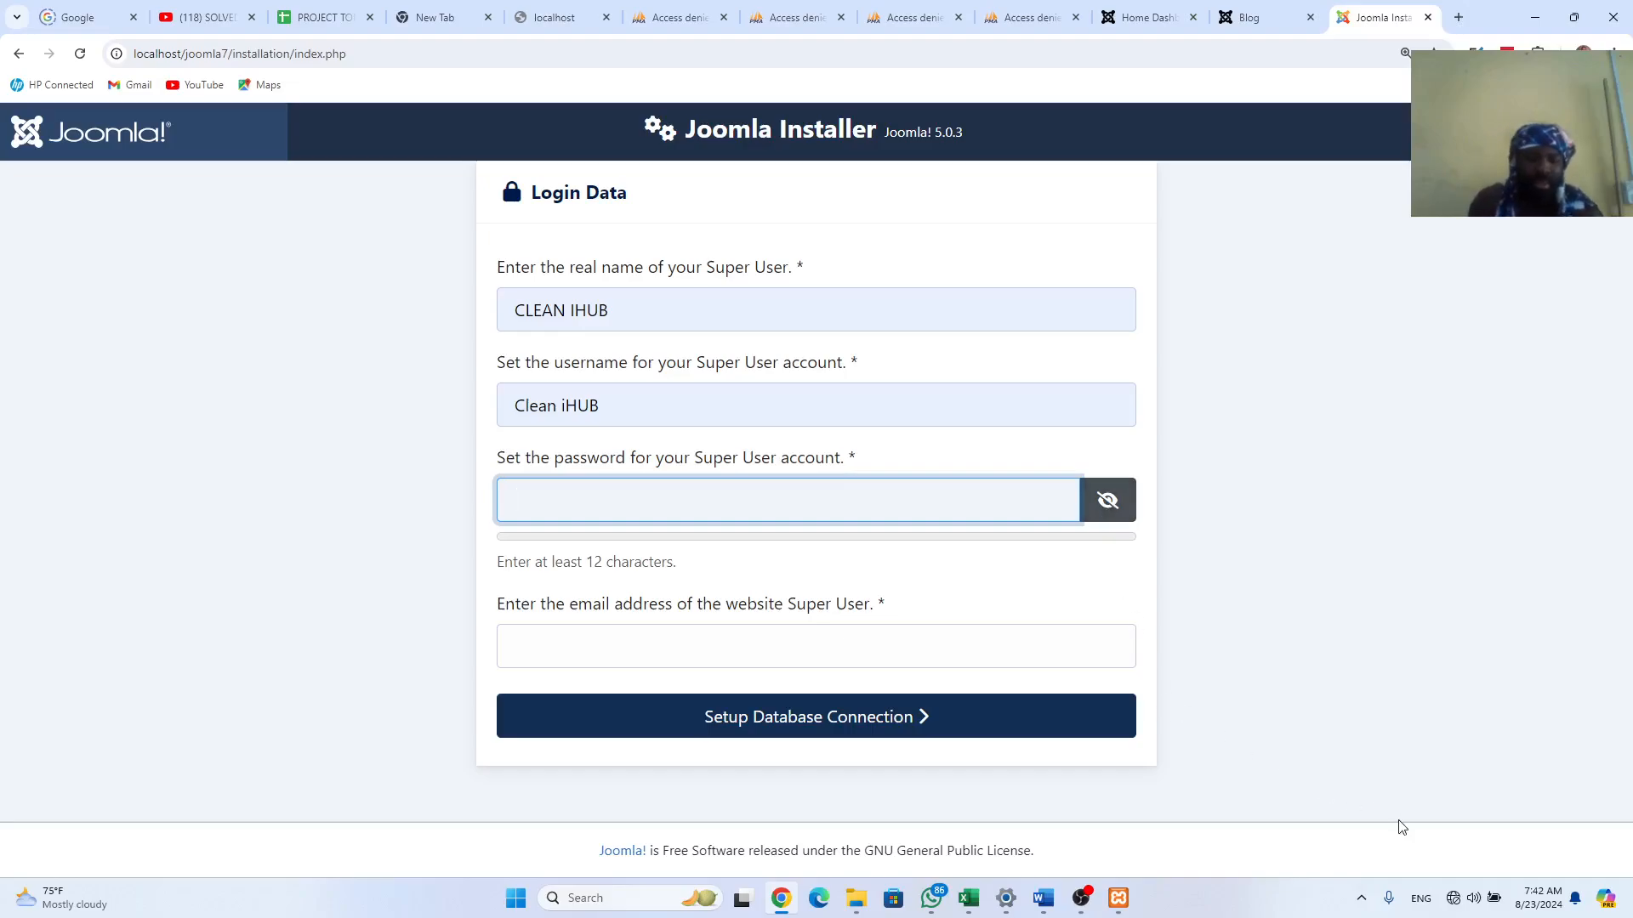
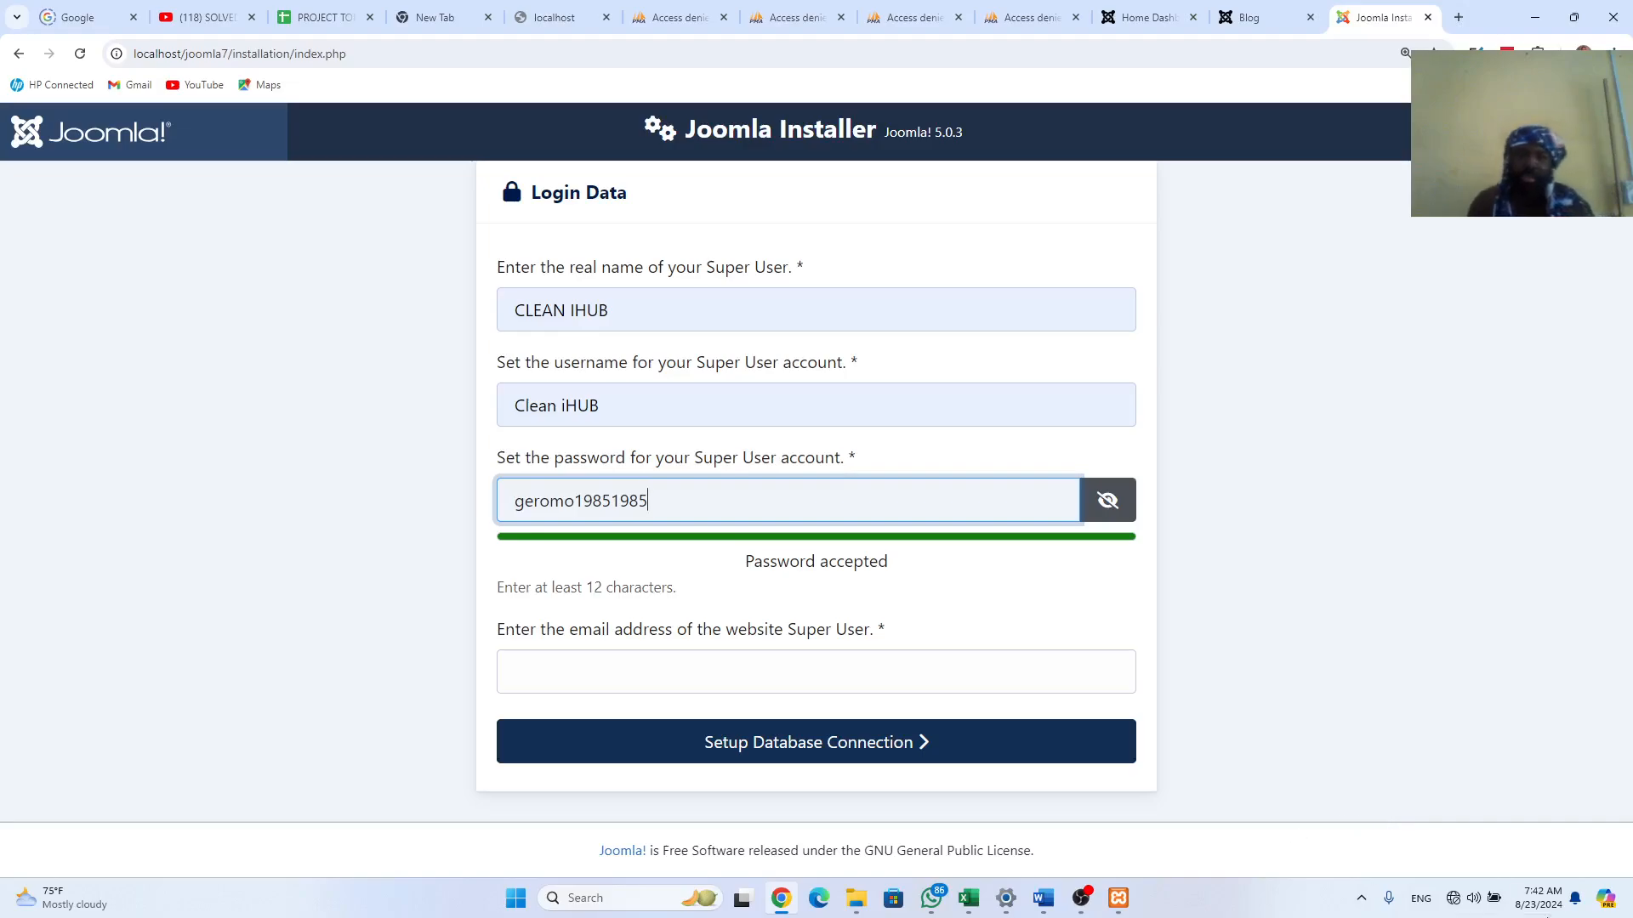
click(1107, 500)
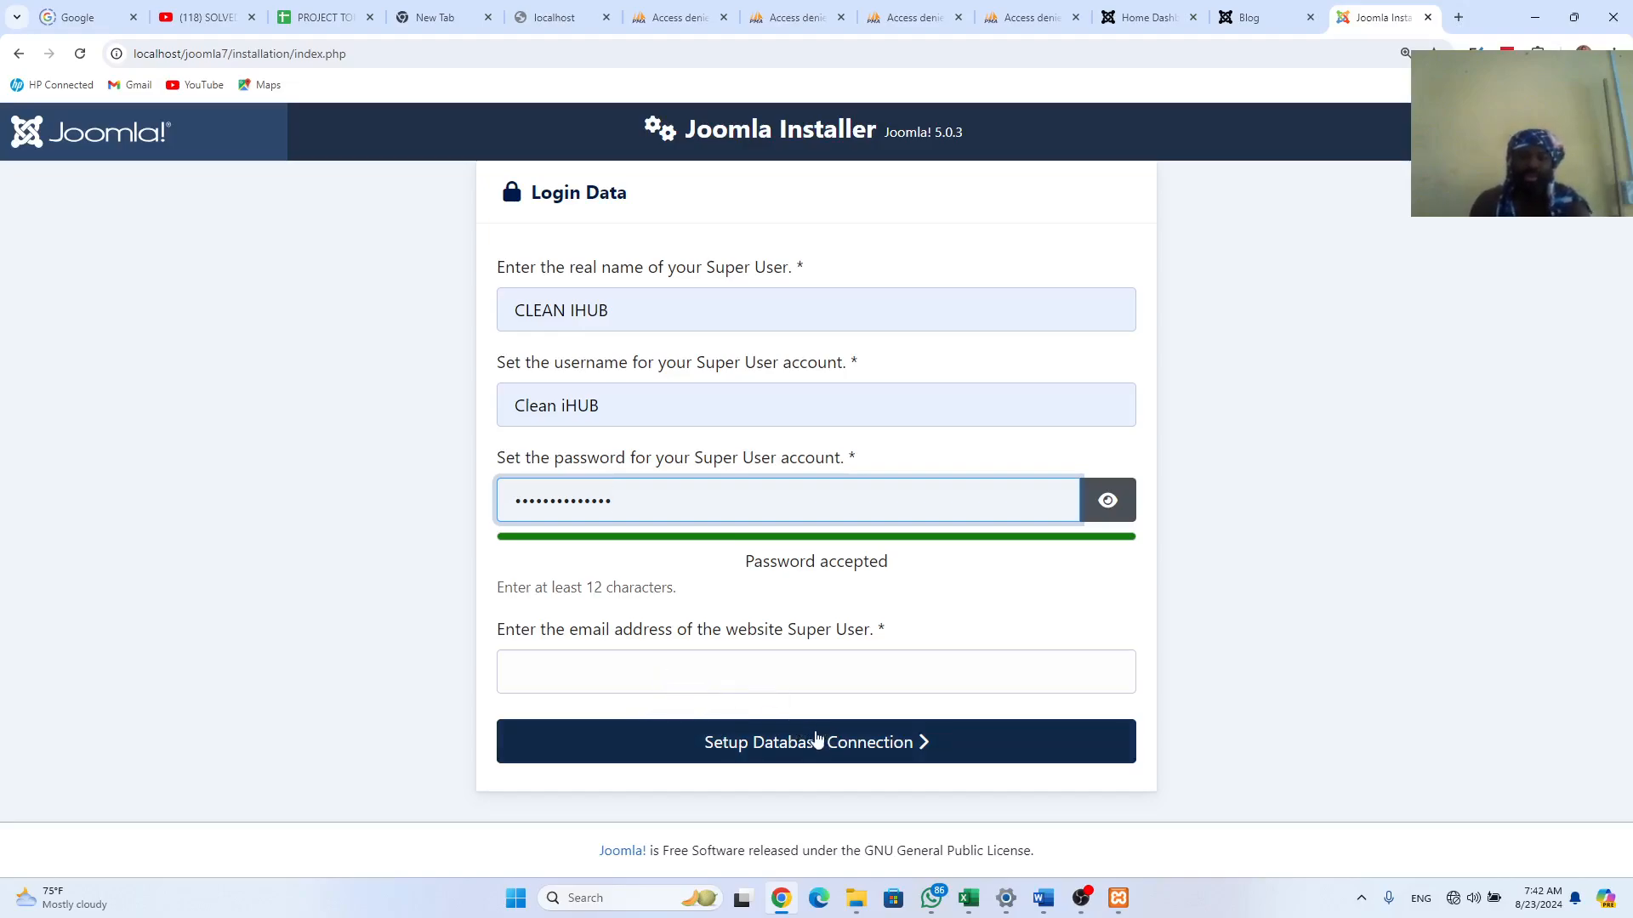
click(690, 672)
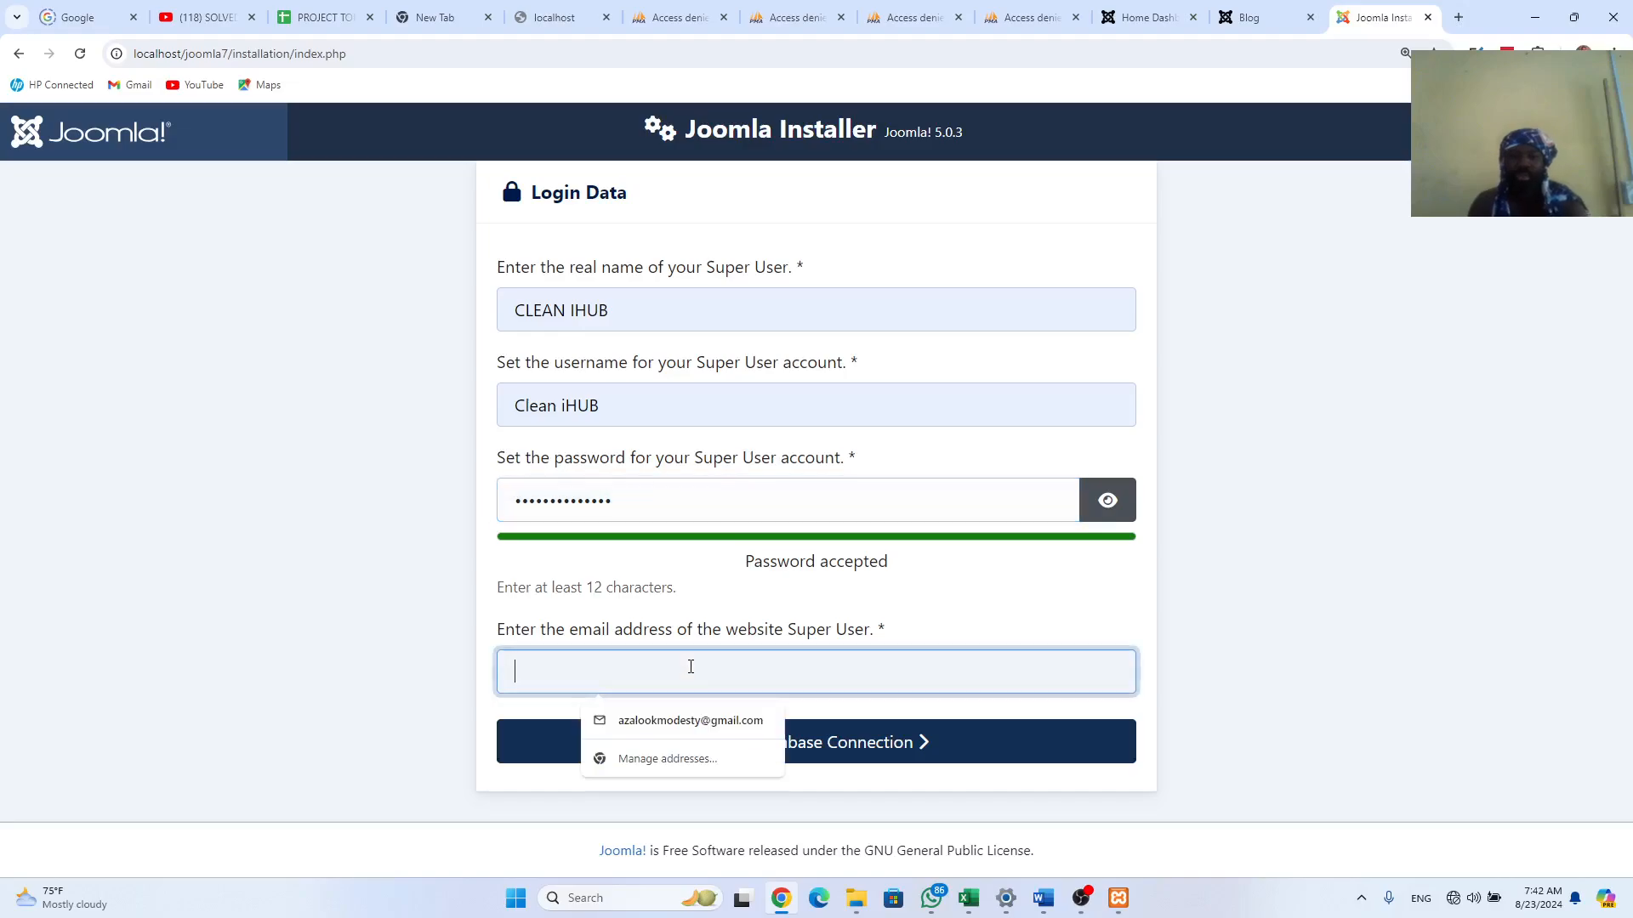
click(690, 721)
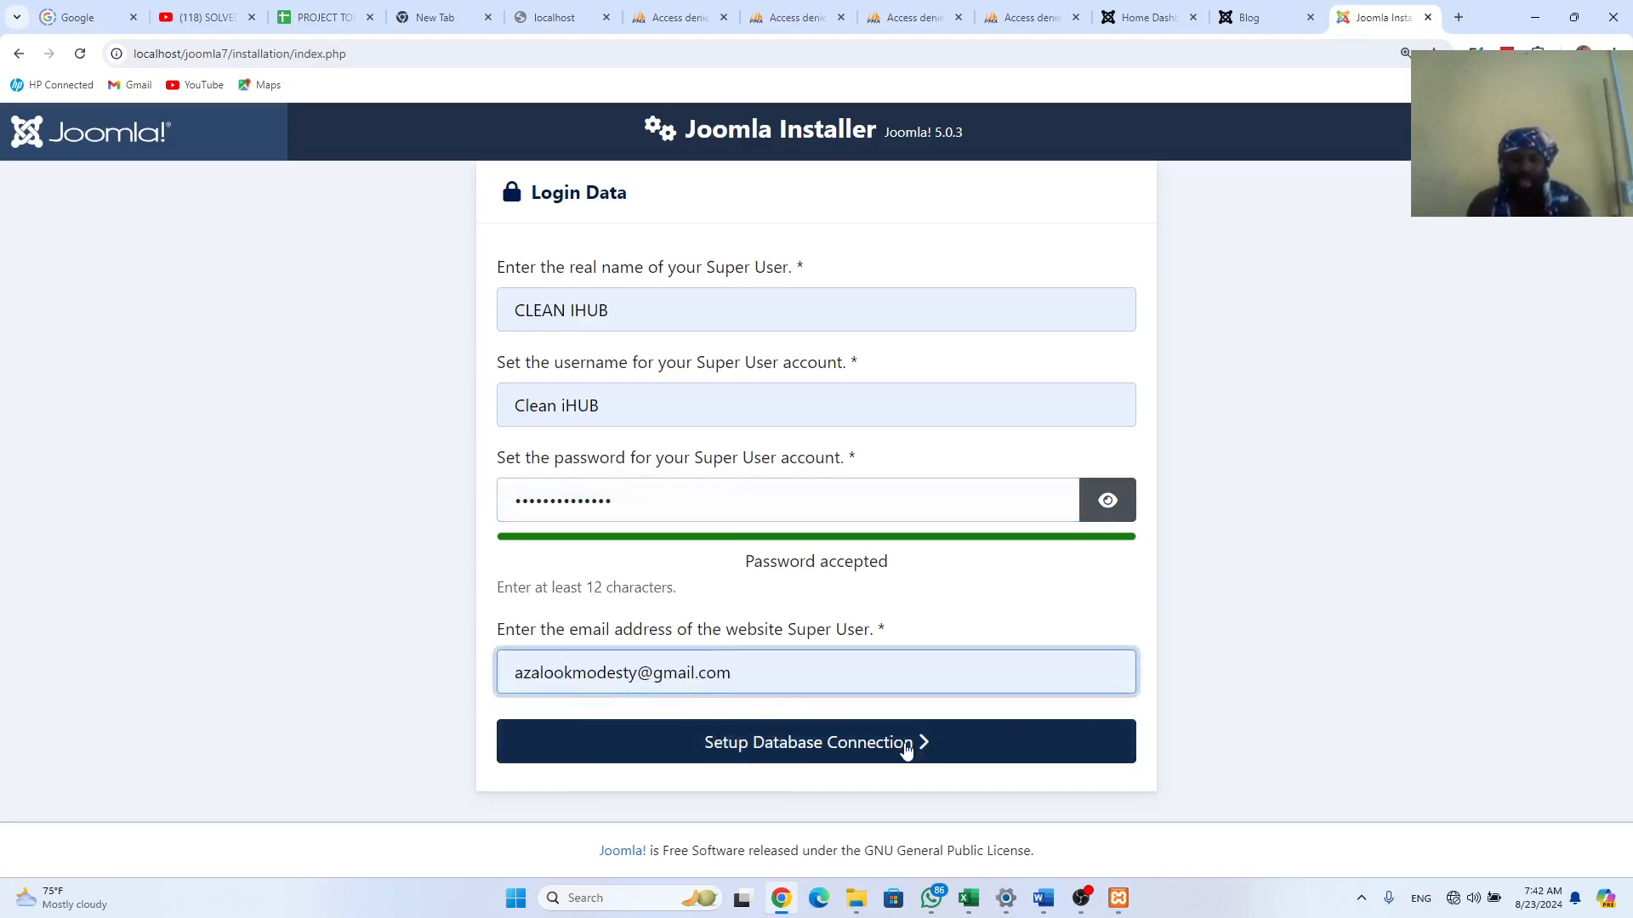
Step: Go to the database configuration step and enter root as the database username
click(825, 746)
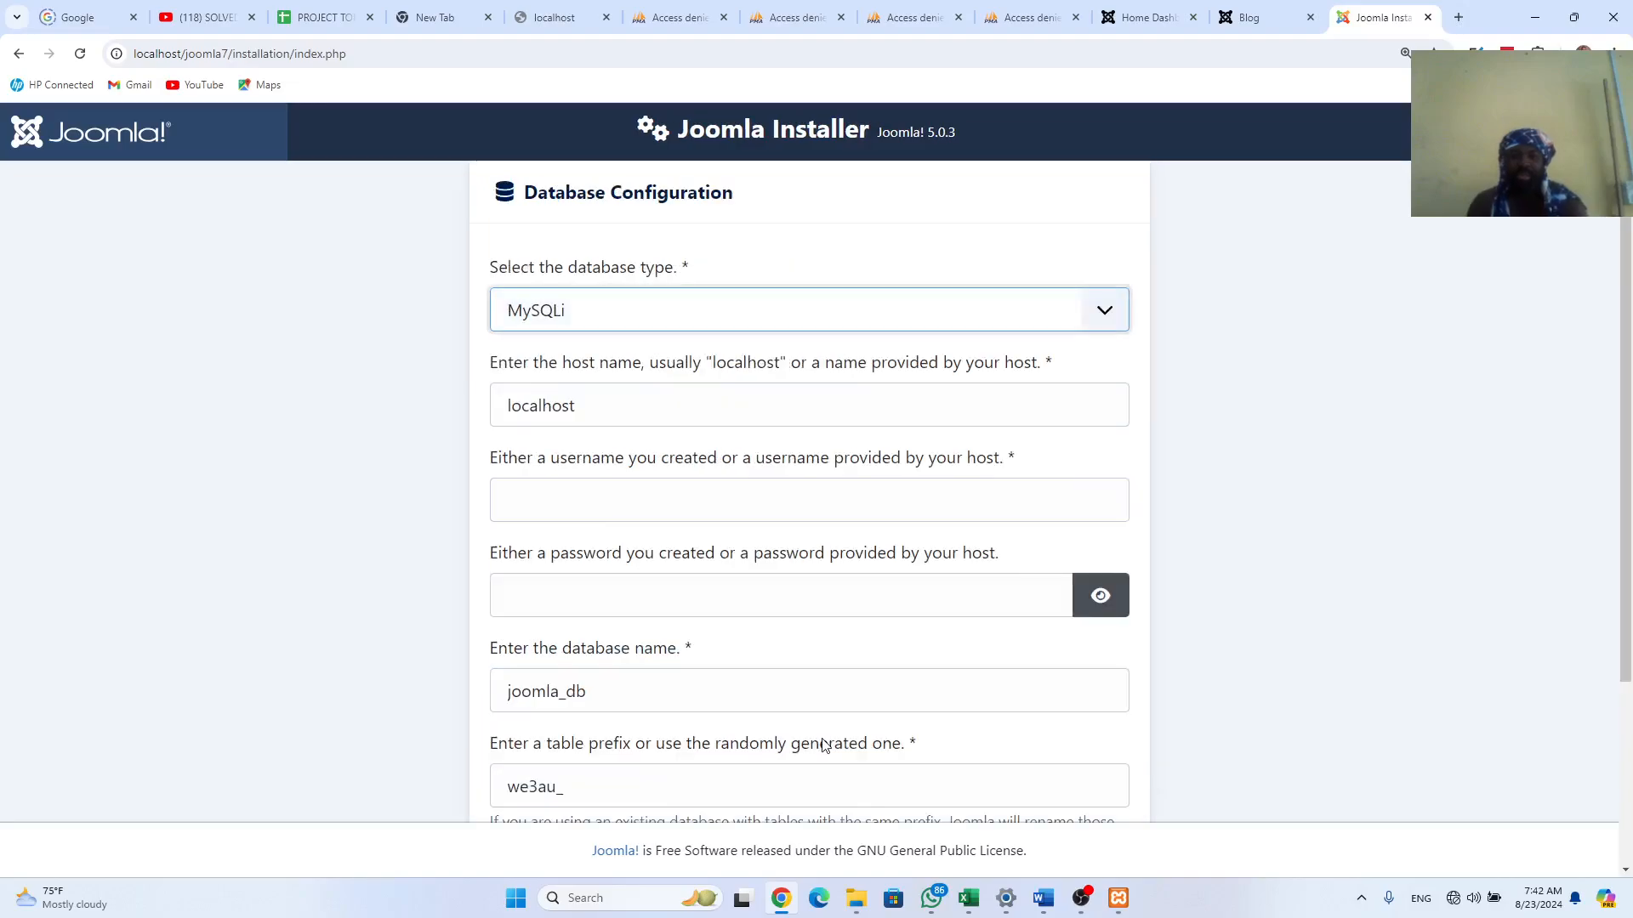
click(558, 516)
text(root)
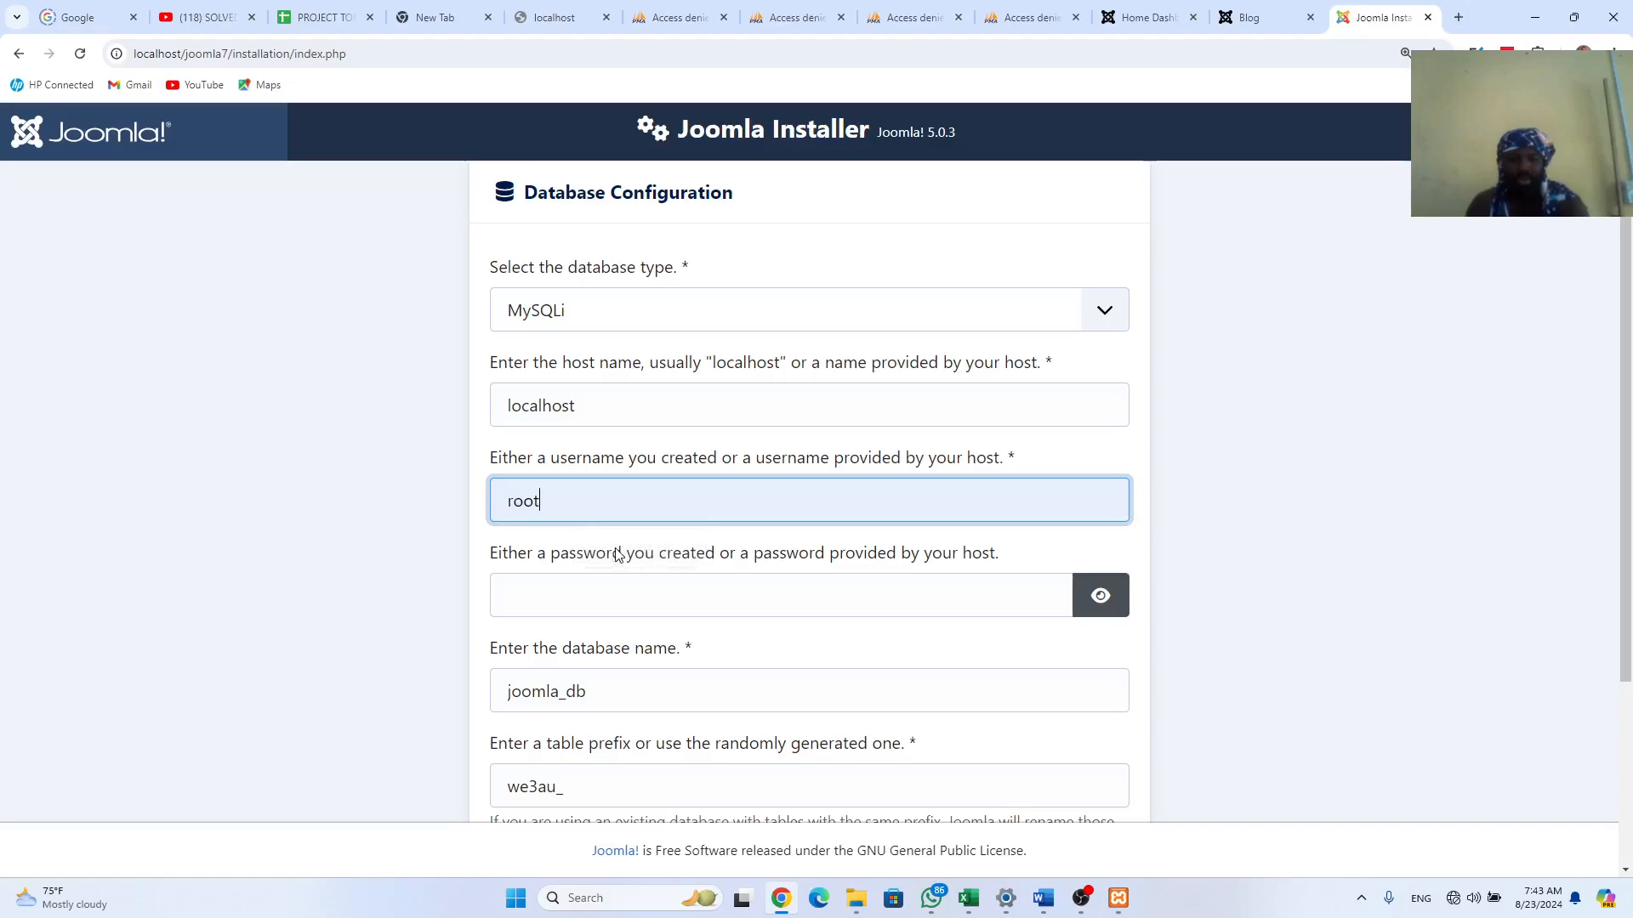
click(583, 611)
scroll(587, 600, down, 2)
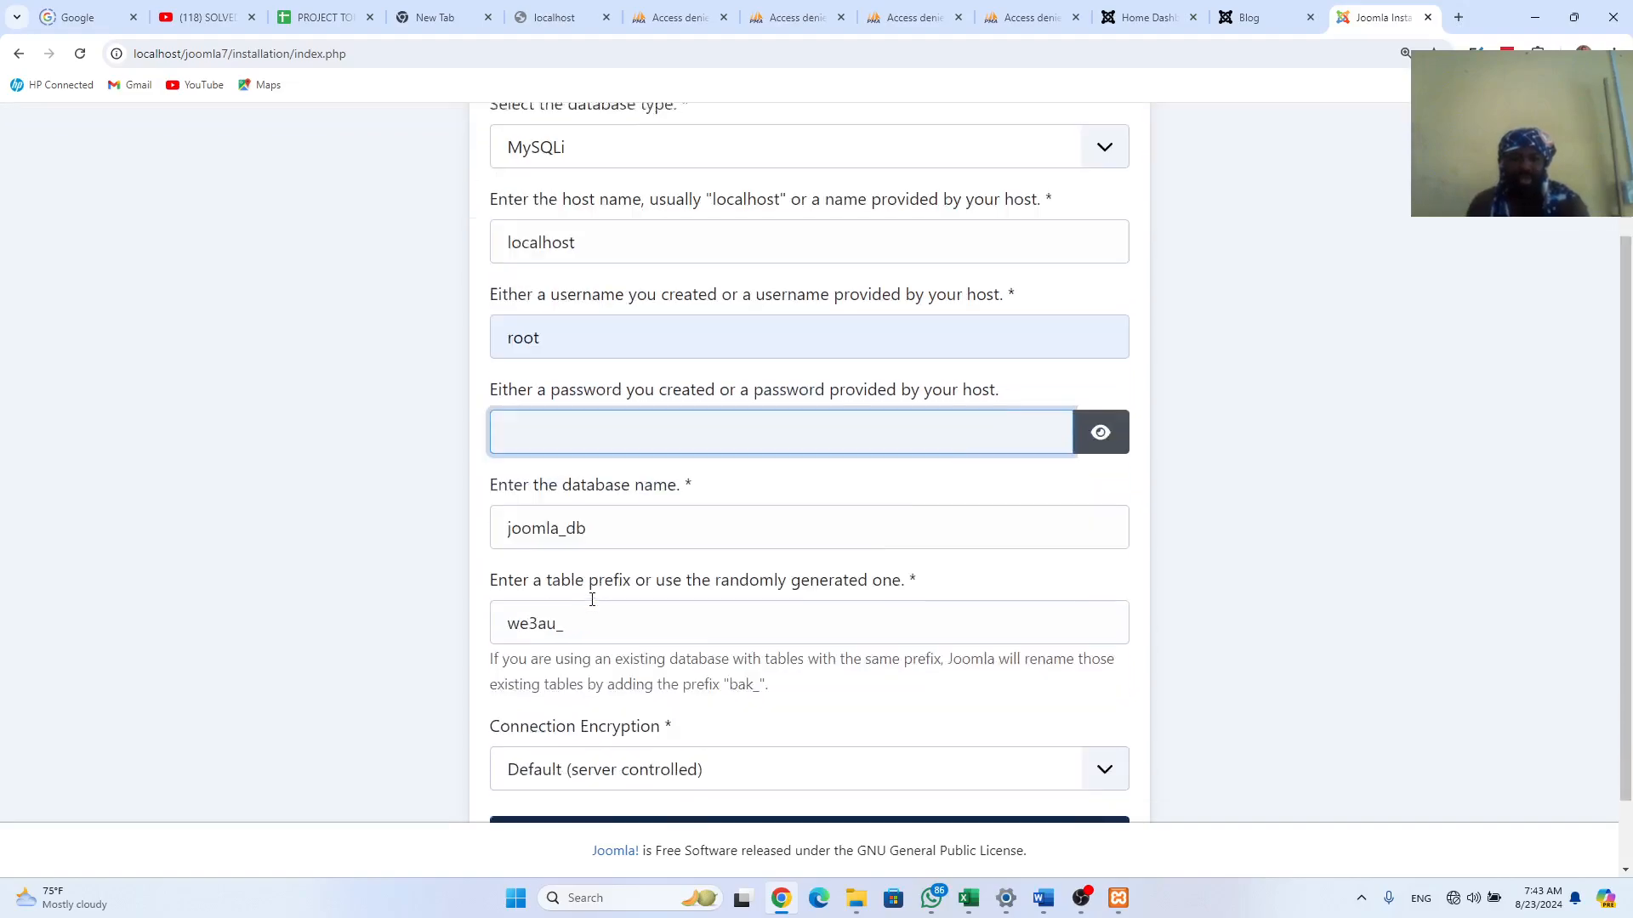
Step: Change the database name to cleanihub_cleanihub_db and launch Install Joomla
click(561, 530)
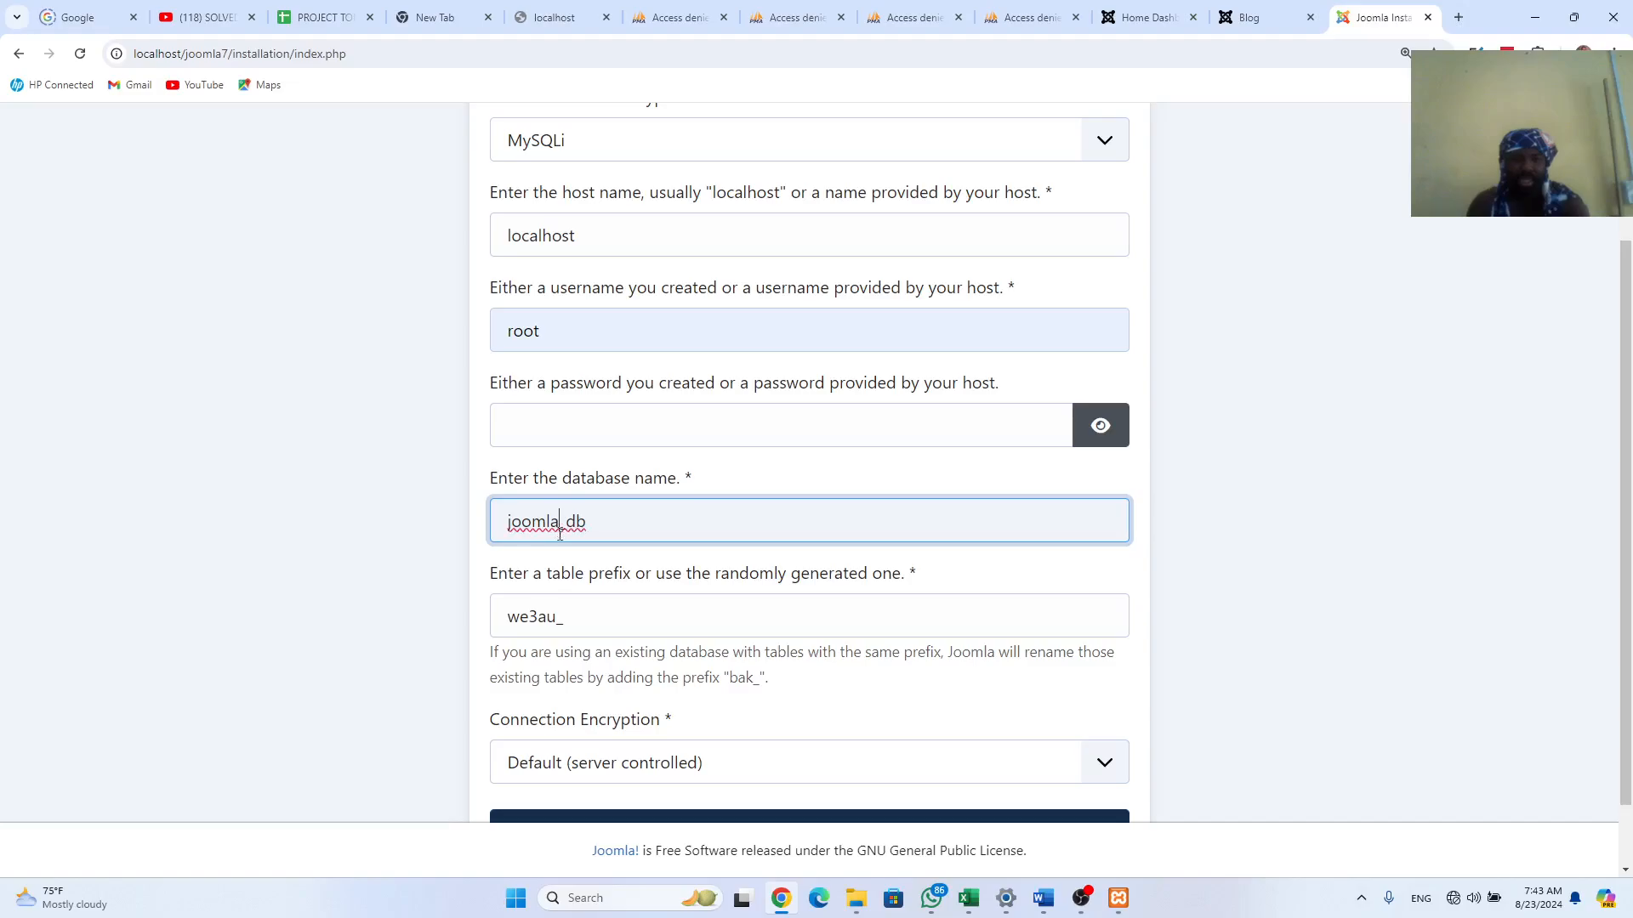
key(BackSpace)
key(BackSpace)
key(BackSpace)
key(BackSpace)
key(BackSpace)
key(BackSpace)
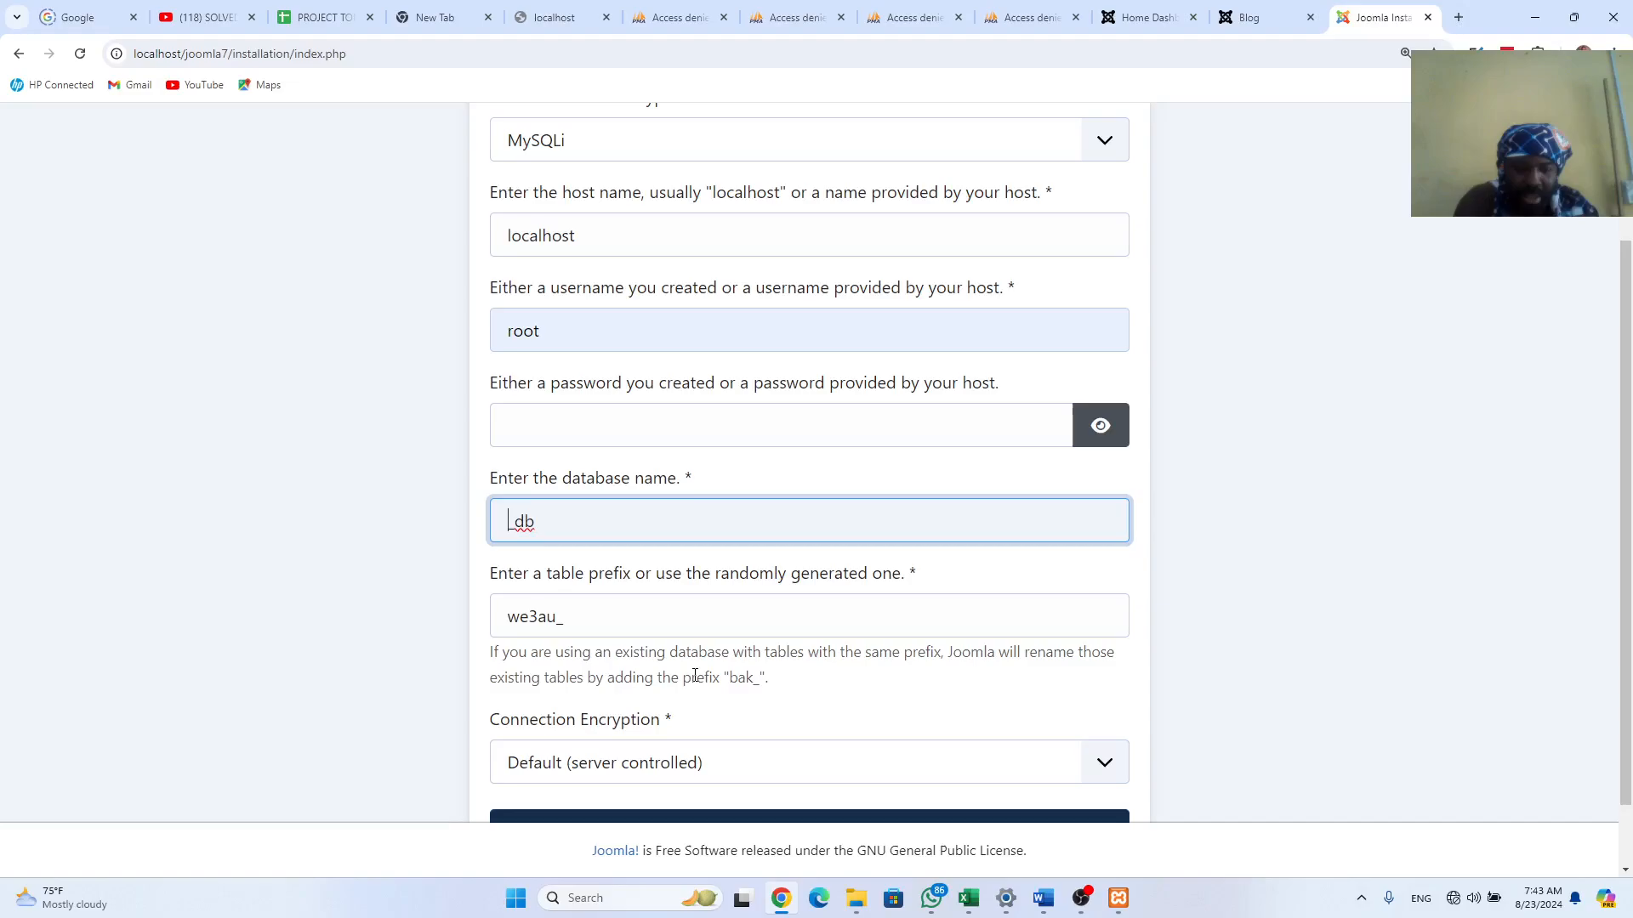
text(clean)
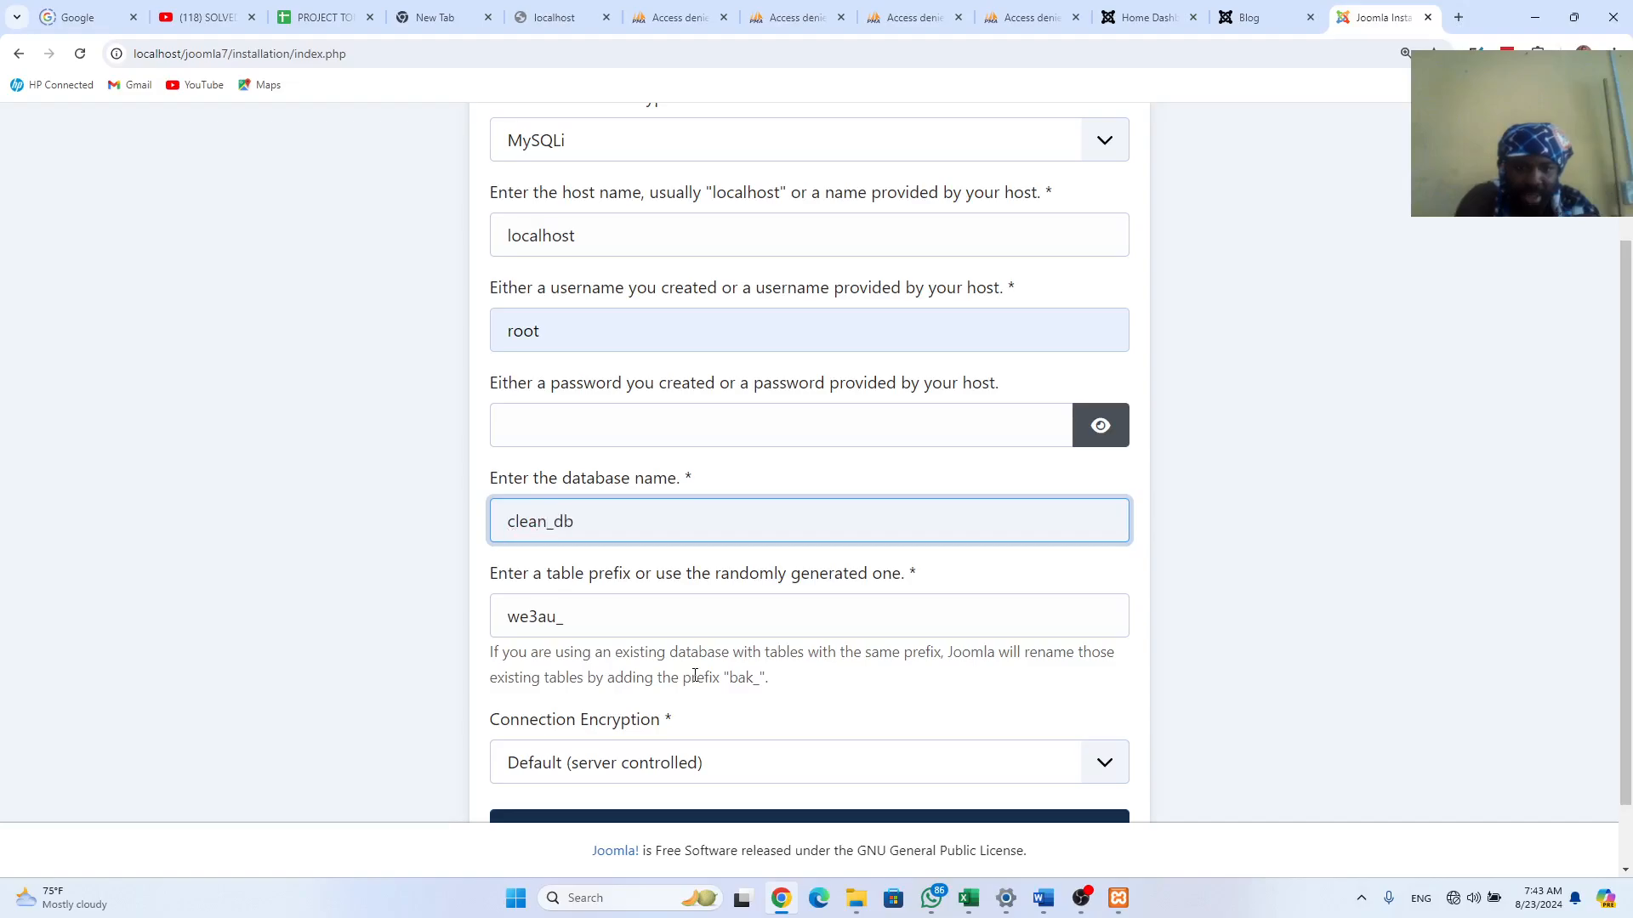
text(i)
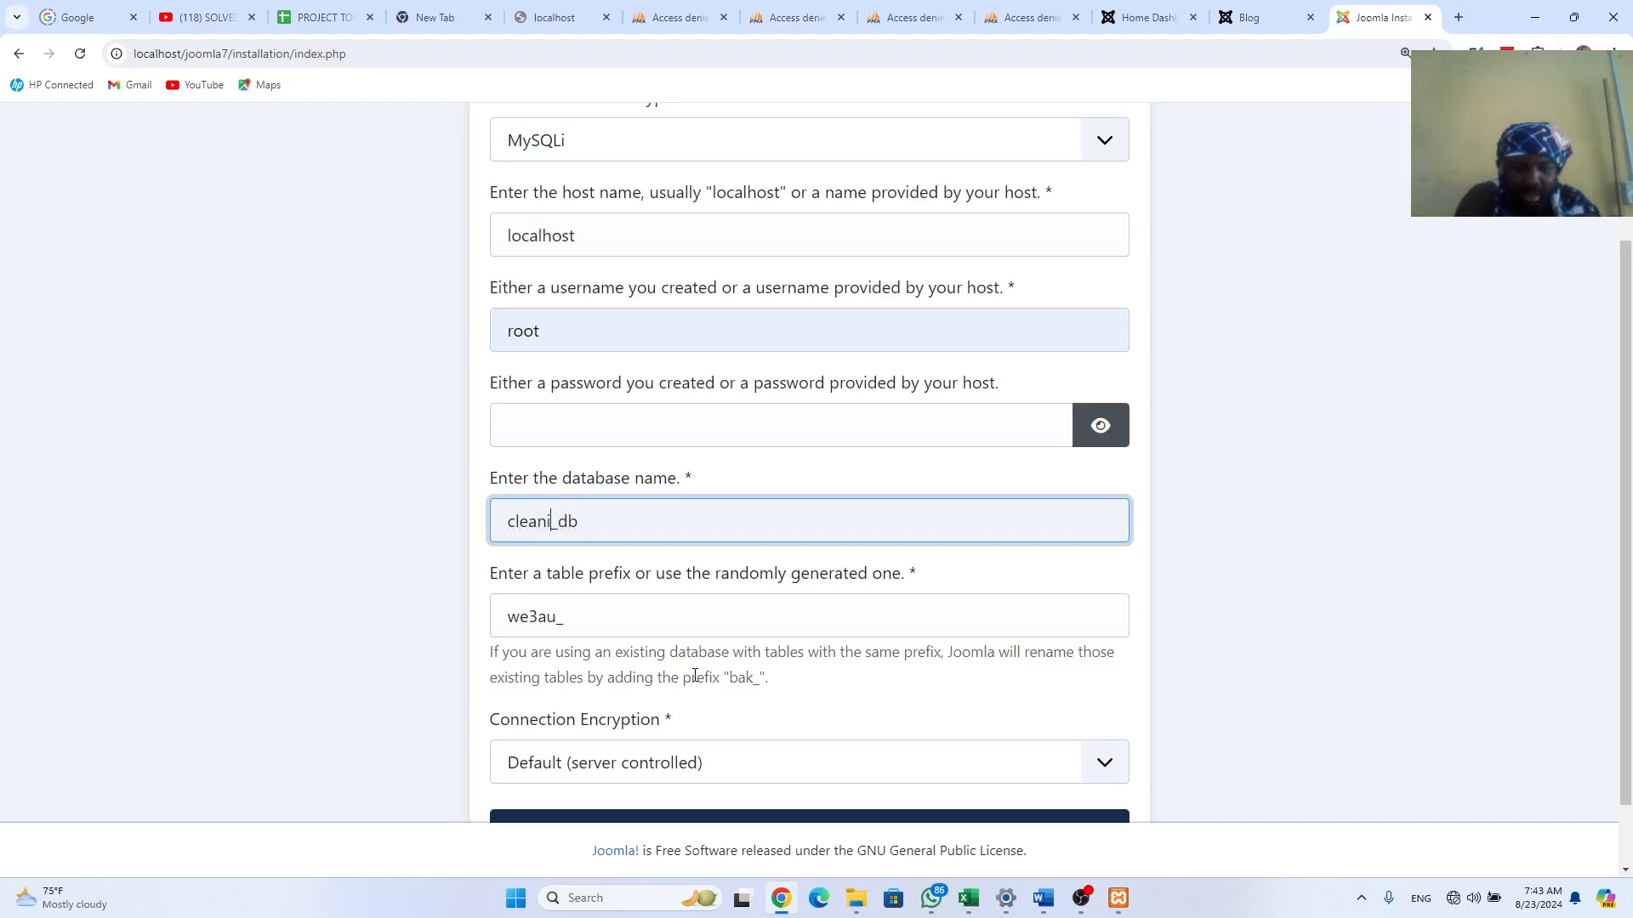
text(hub)
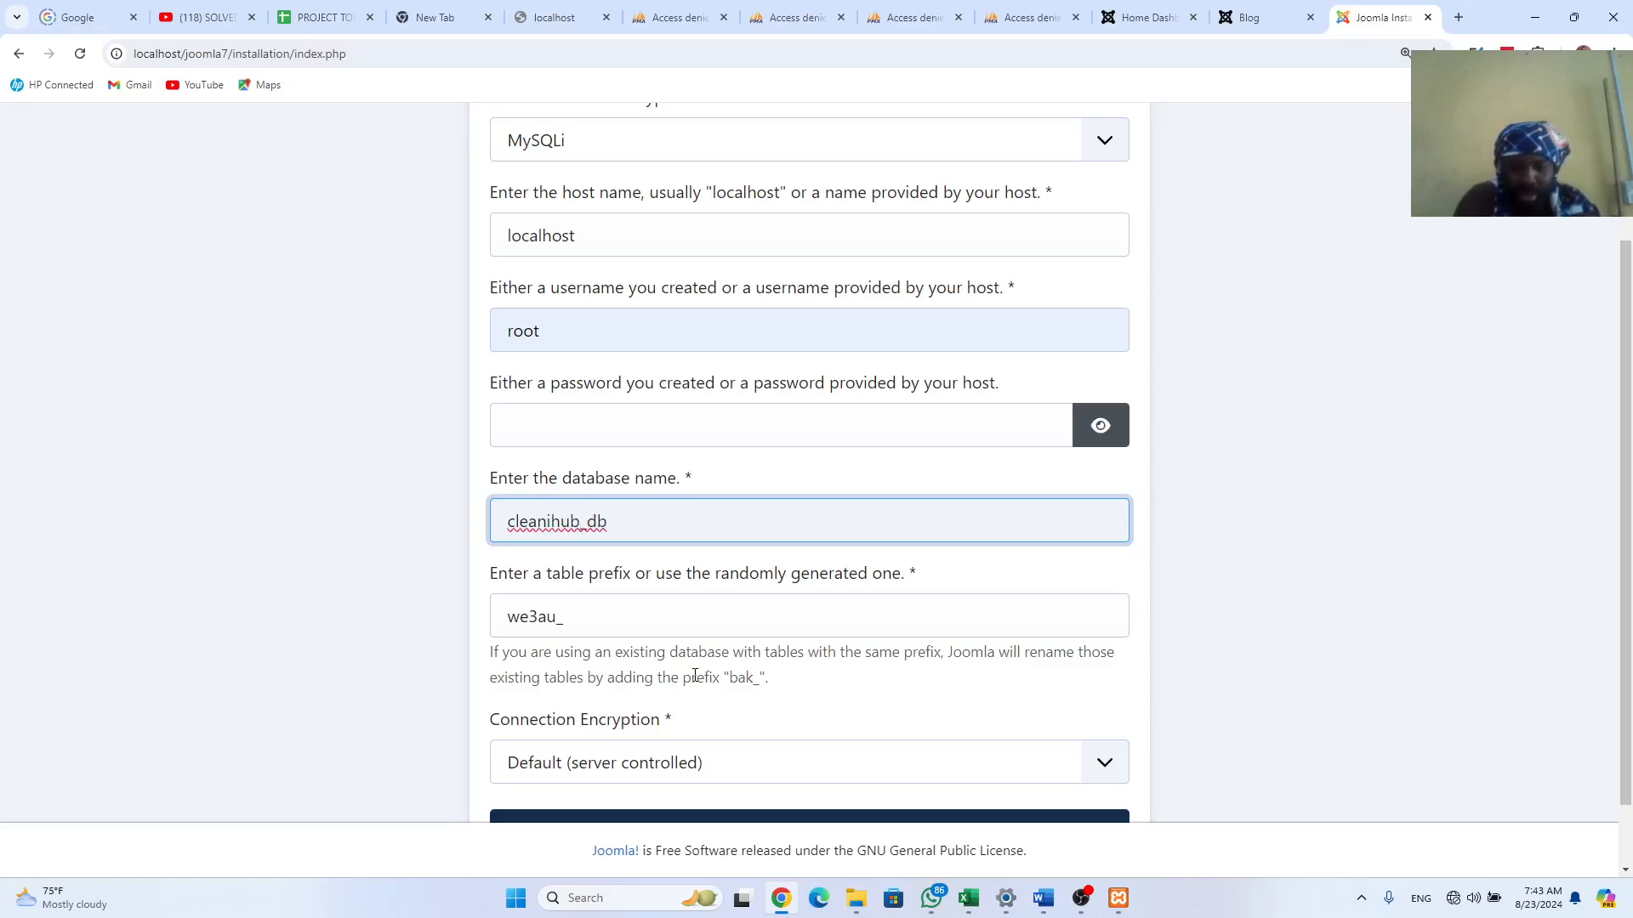
text( clean)
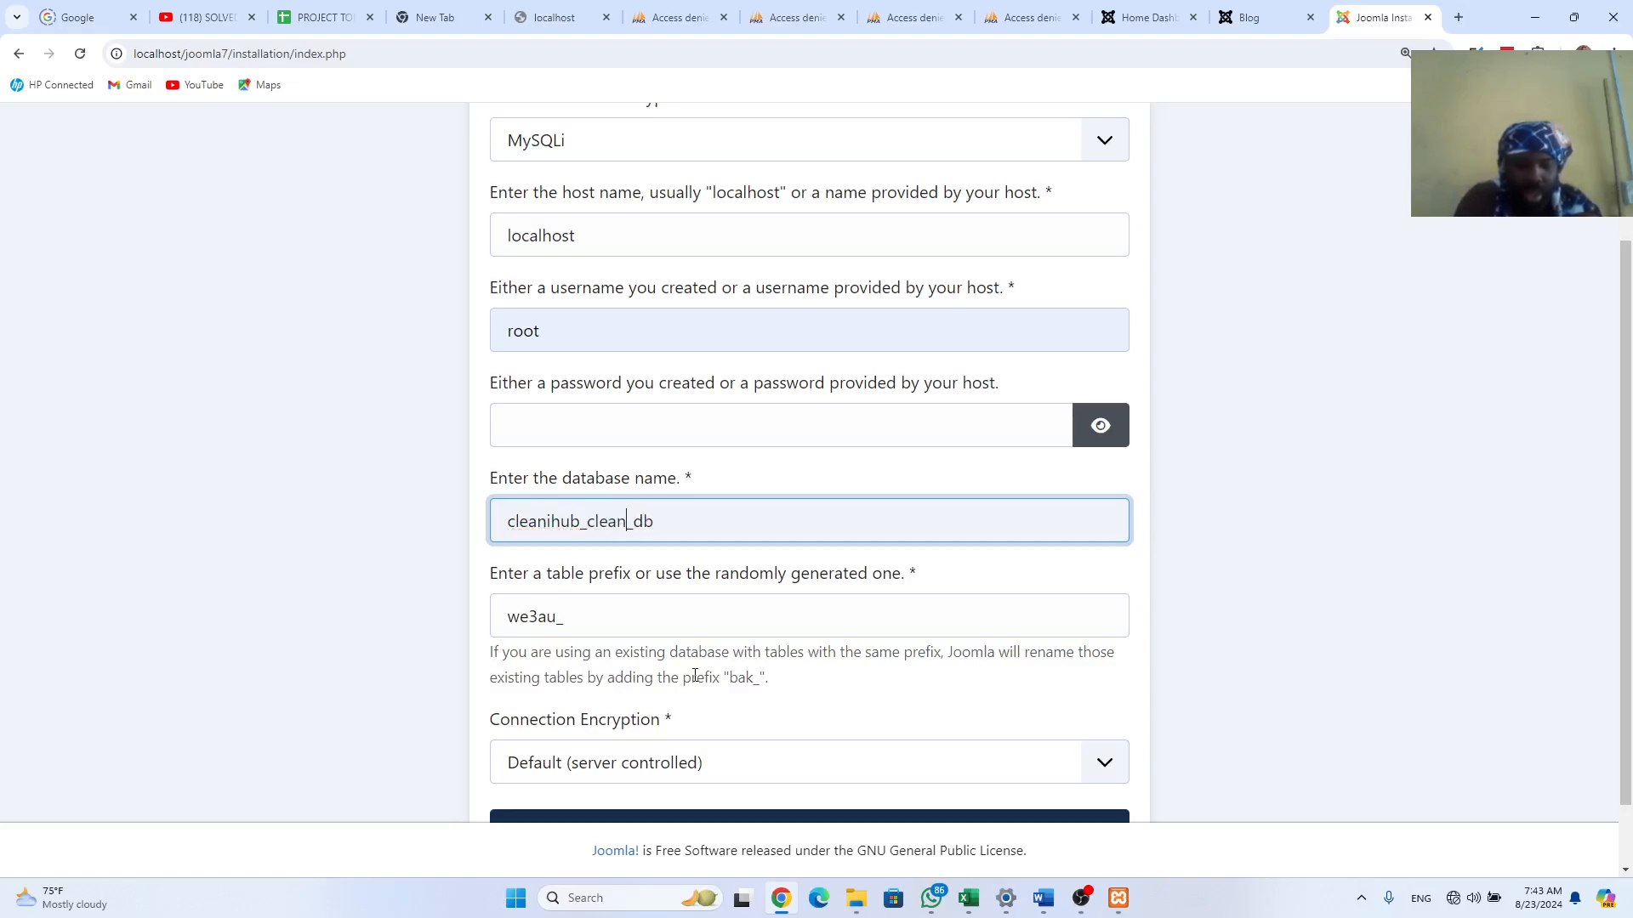
text(ihub)
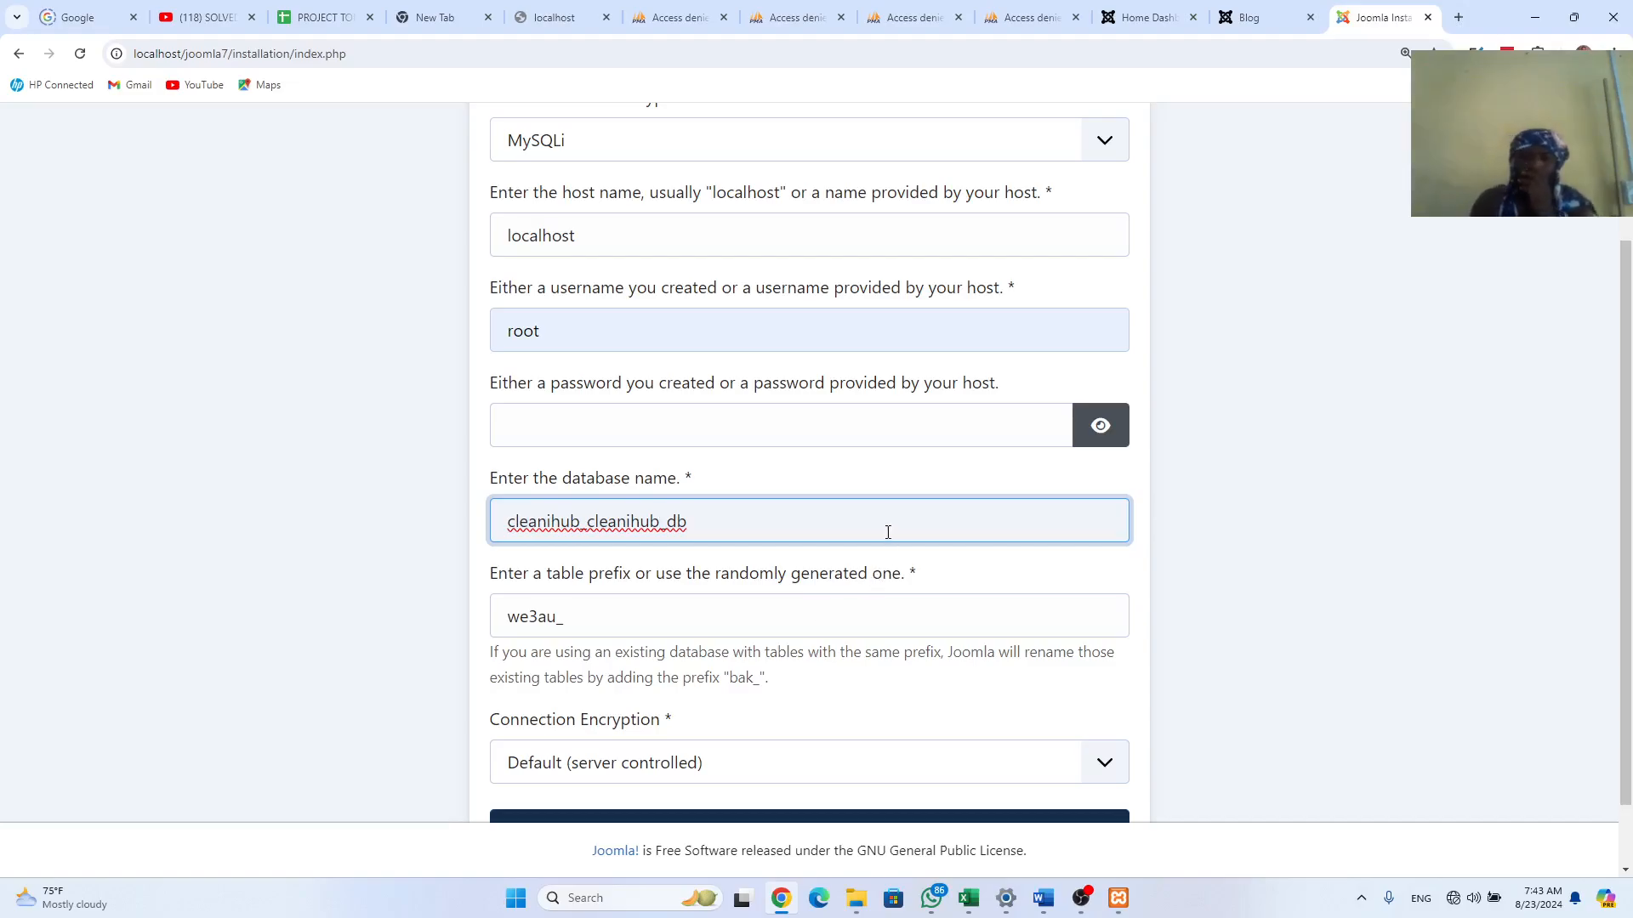
scroll(641, 693, down, 1)
scroll(681, 723, up, 1)
scroll(809, 712, down, 1)
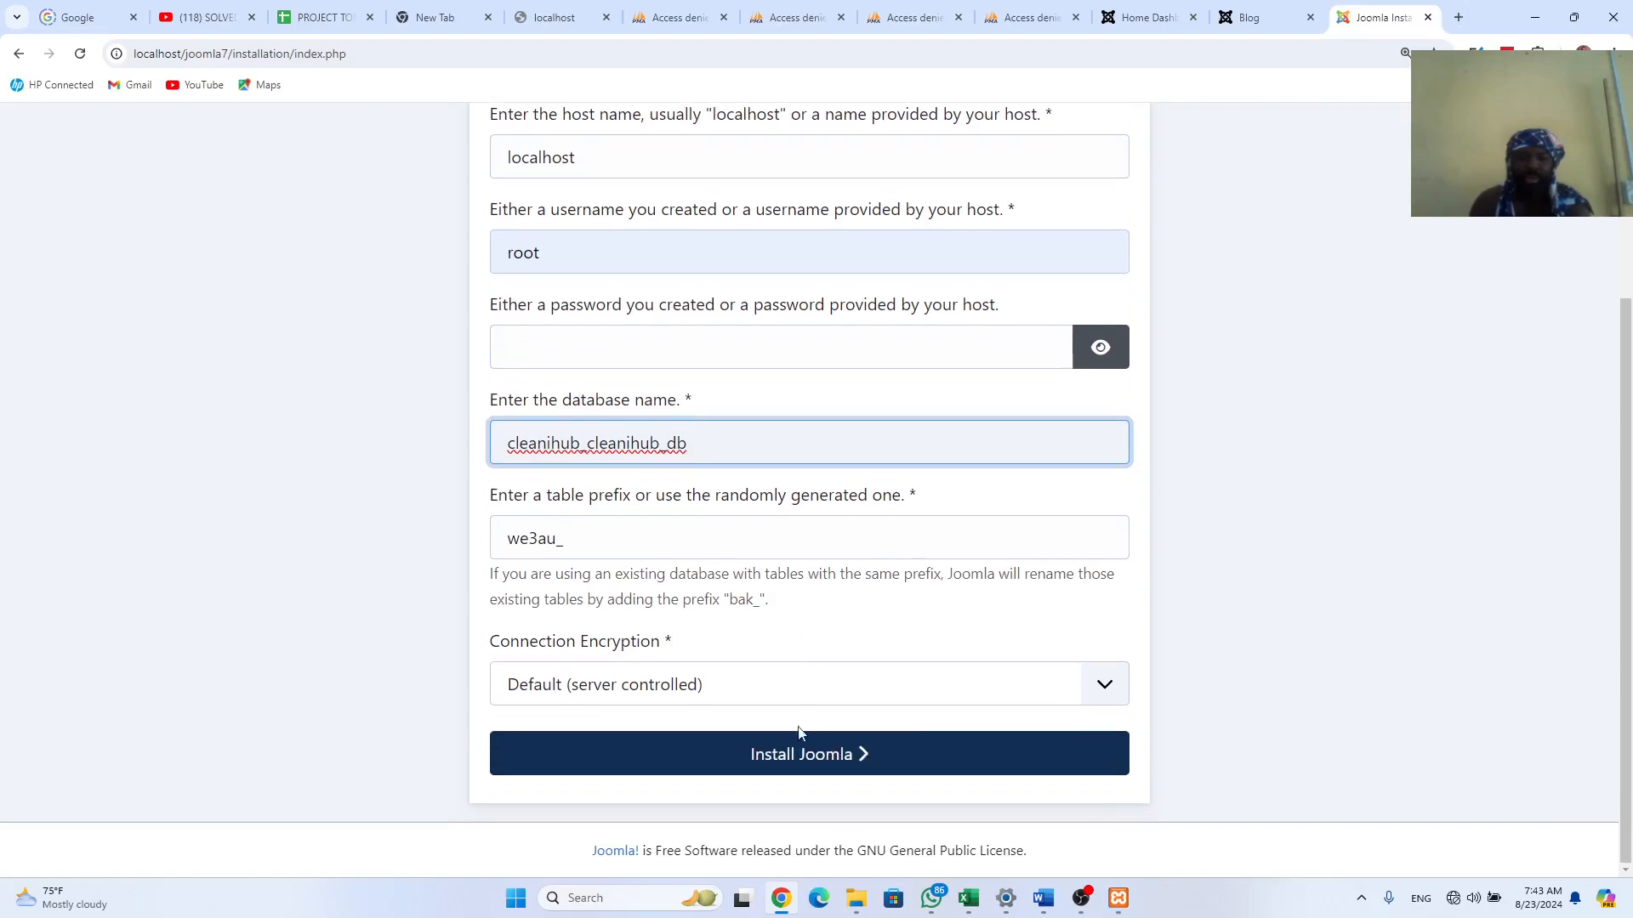
click(808, 766)
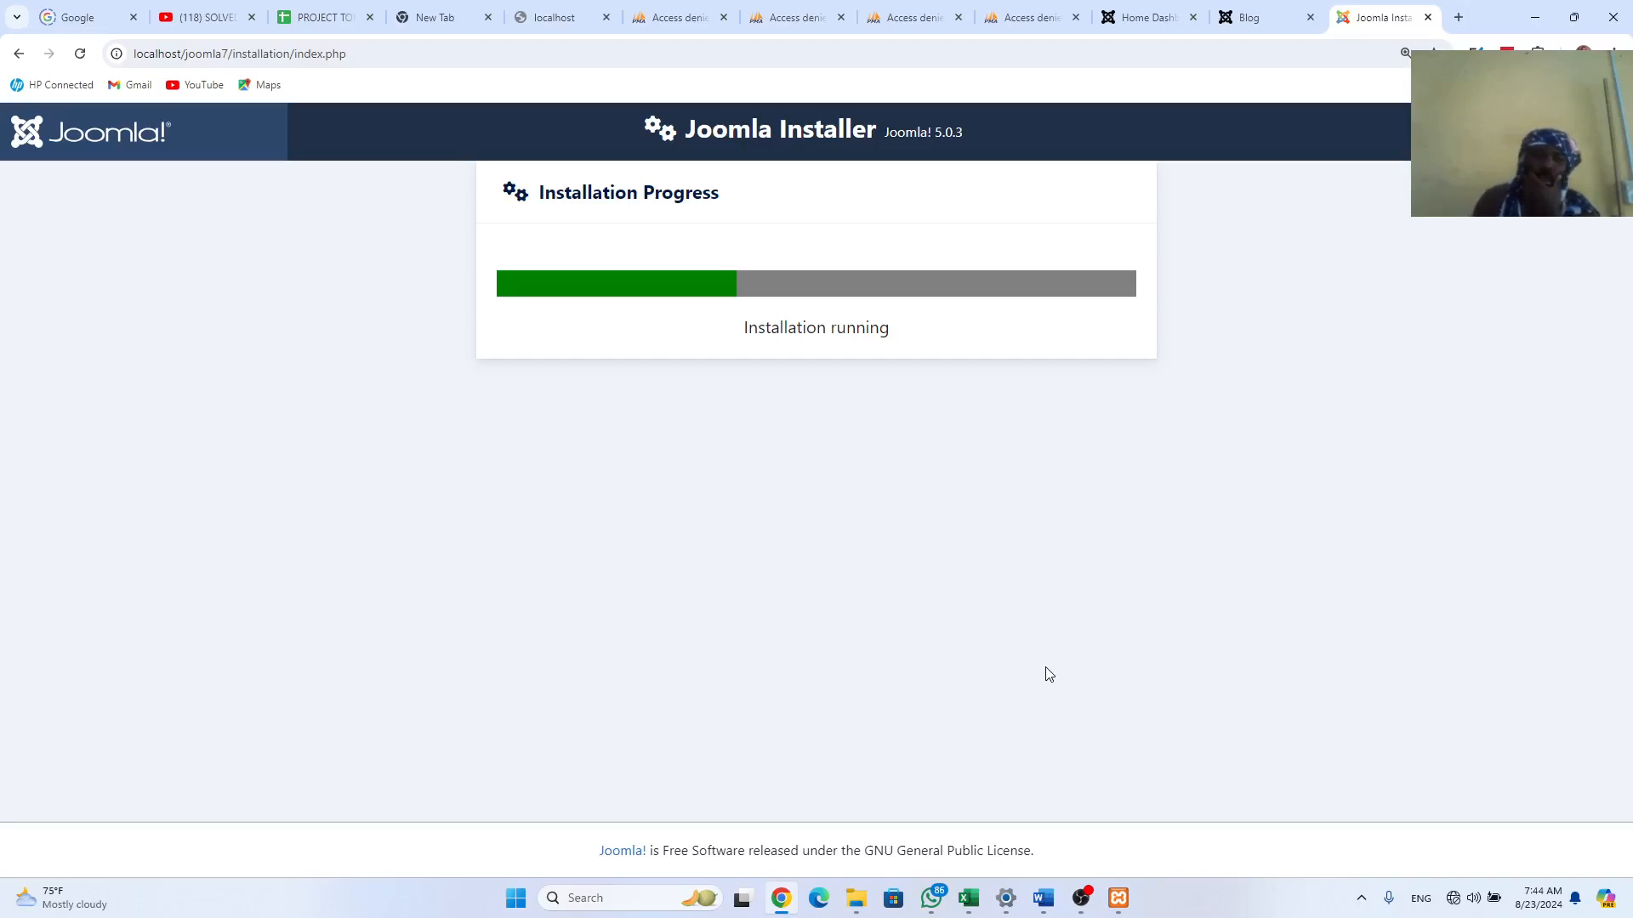
Step: Wait for the Installation Progress bar to finish and the congratulations page to appear
click(1078, 899)
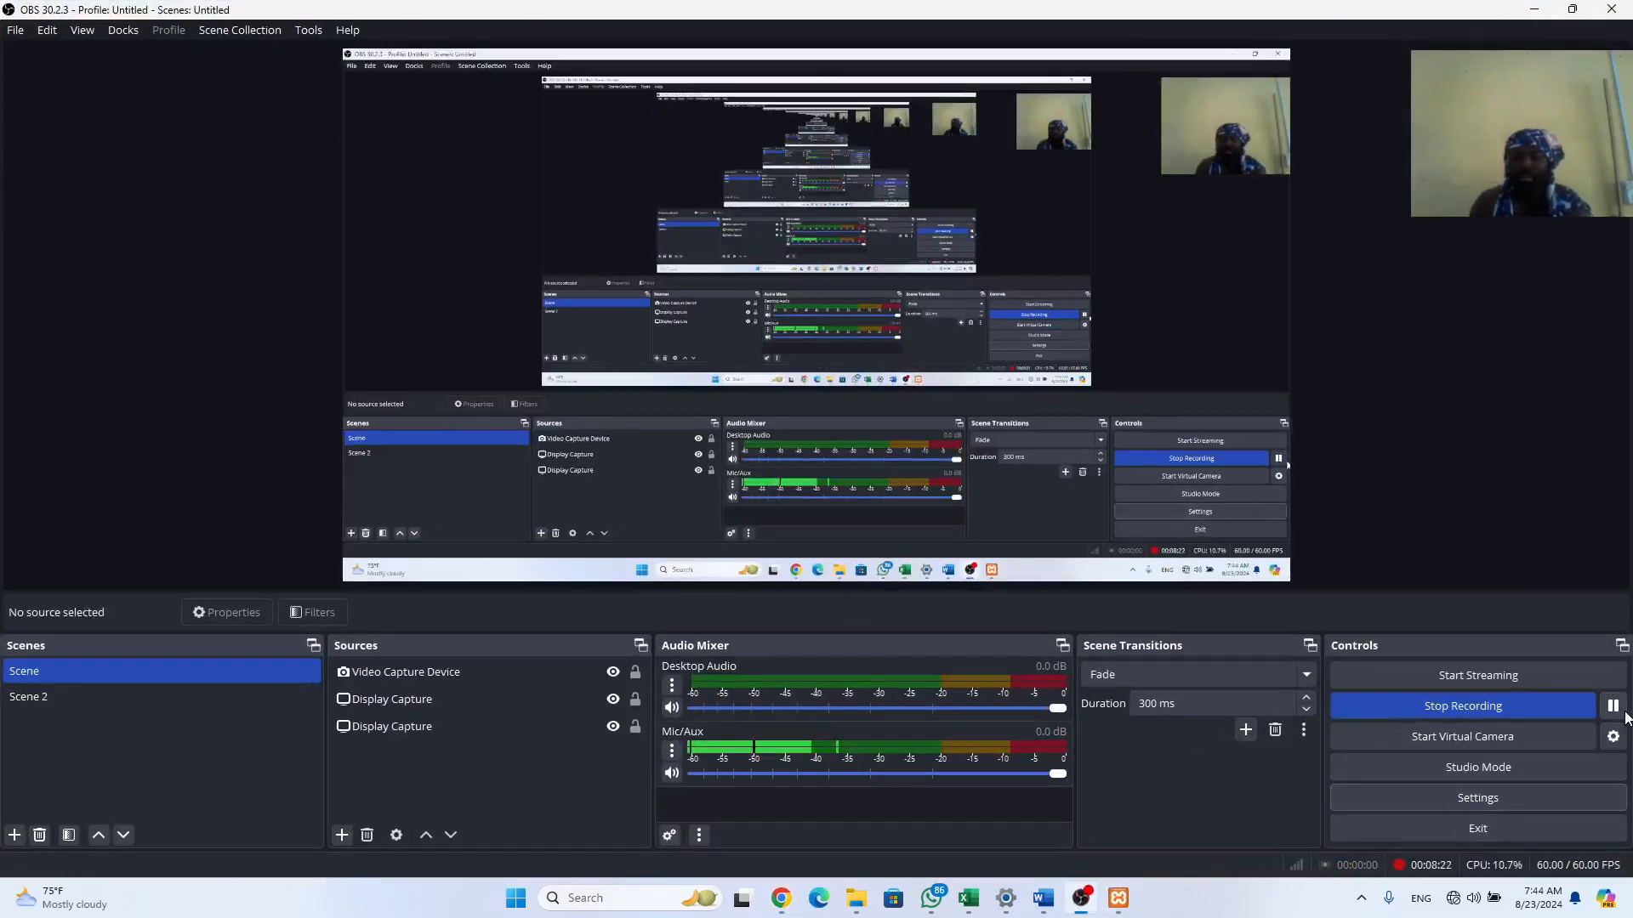
click(1613, 707)
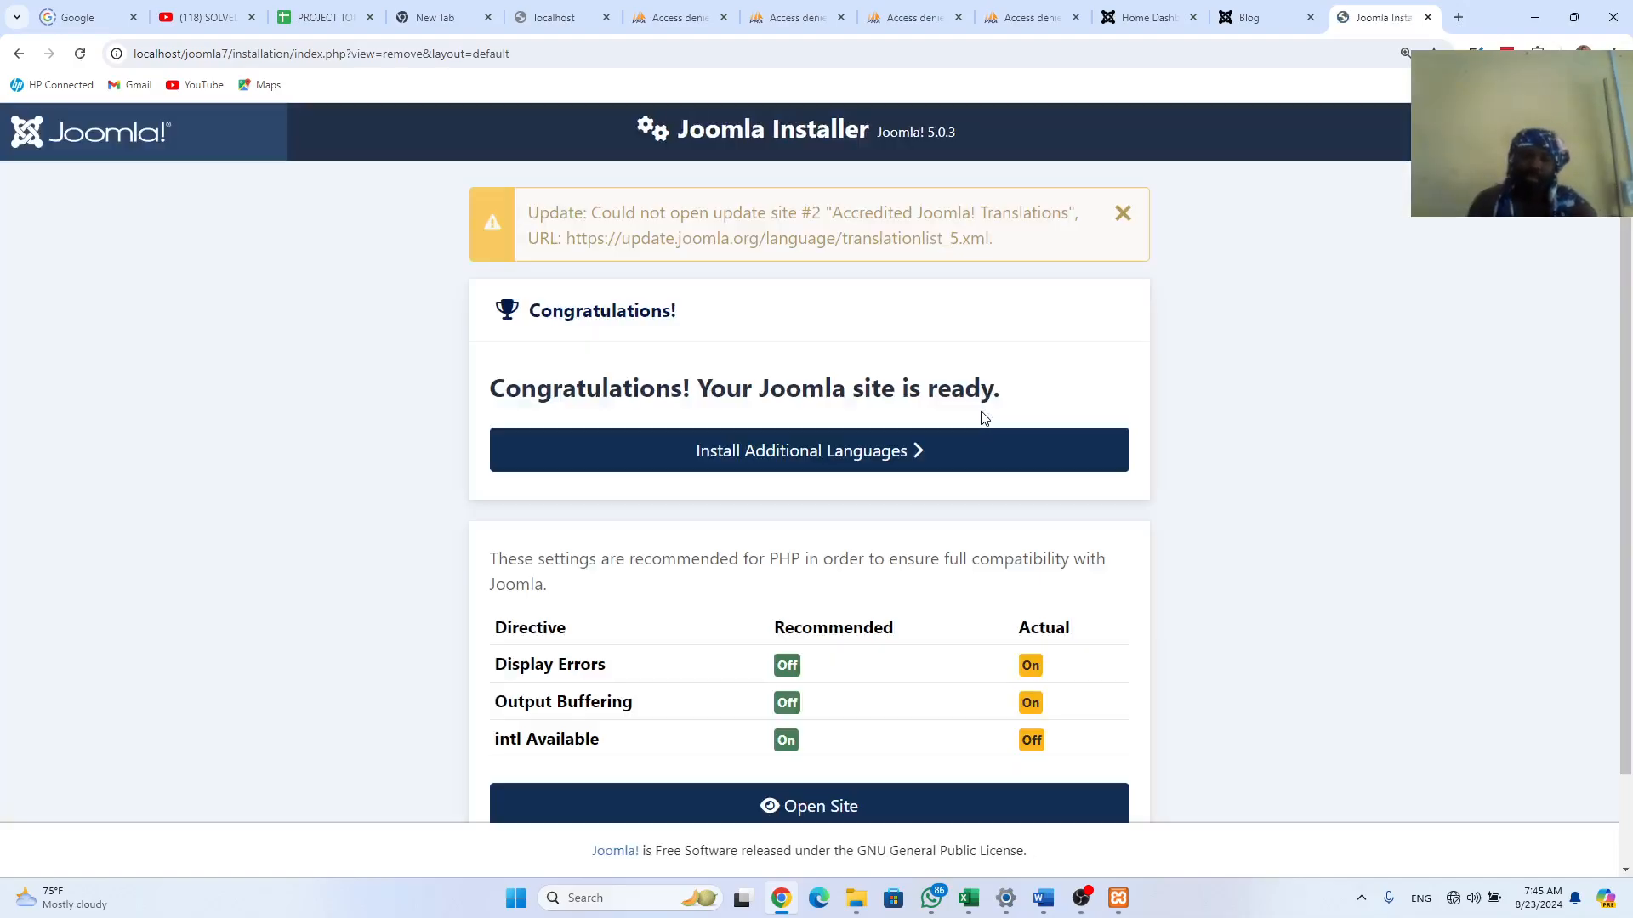
Step: Open the Administrator login for localhost/joomla7 from the congratulations page
scroll(899, 559, down, 2)
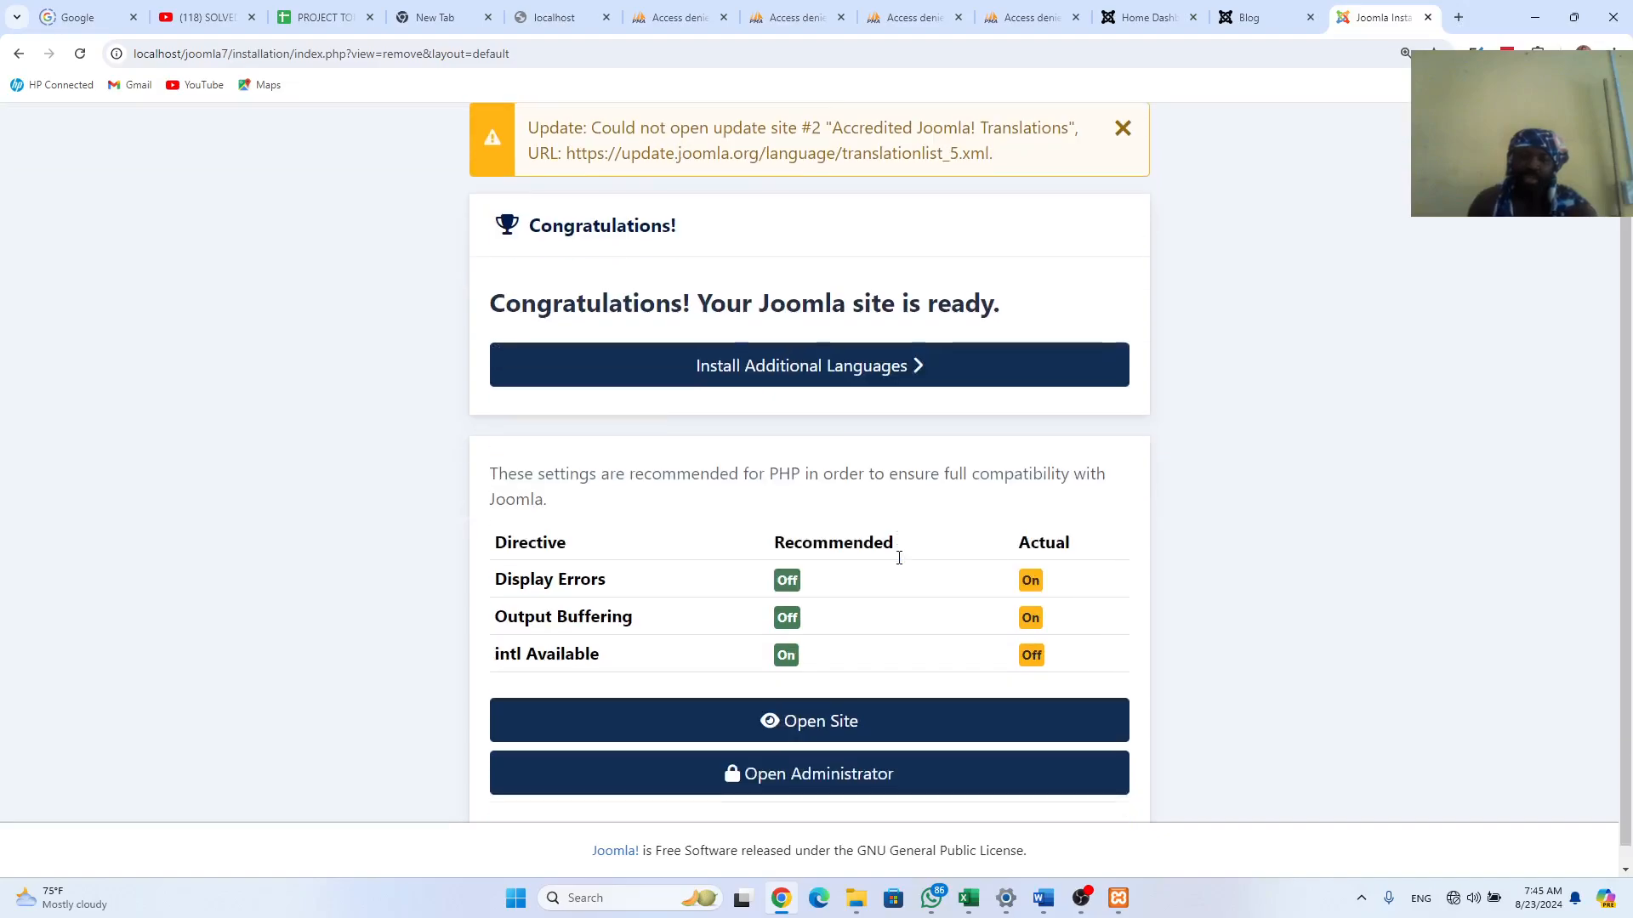
click(800, 760)
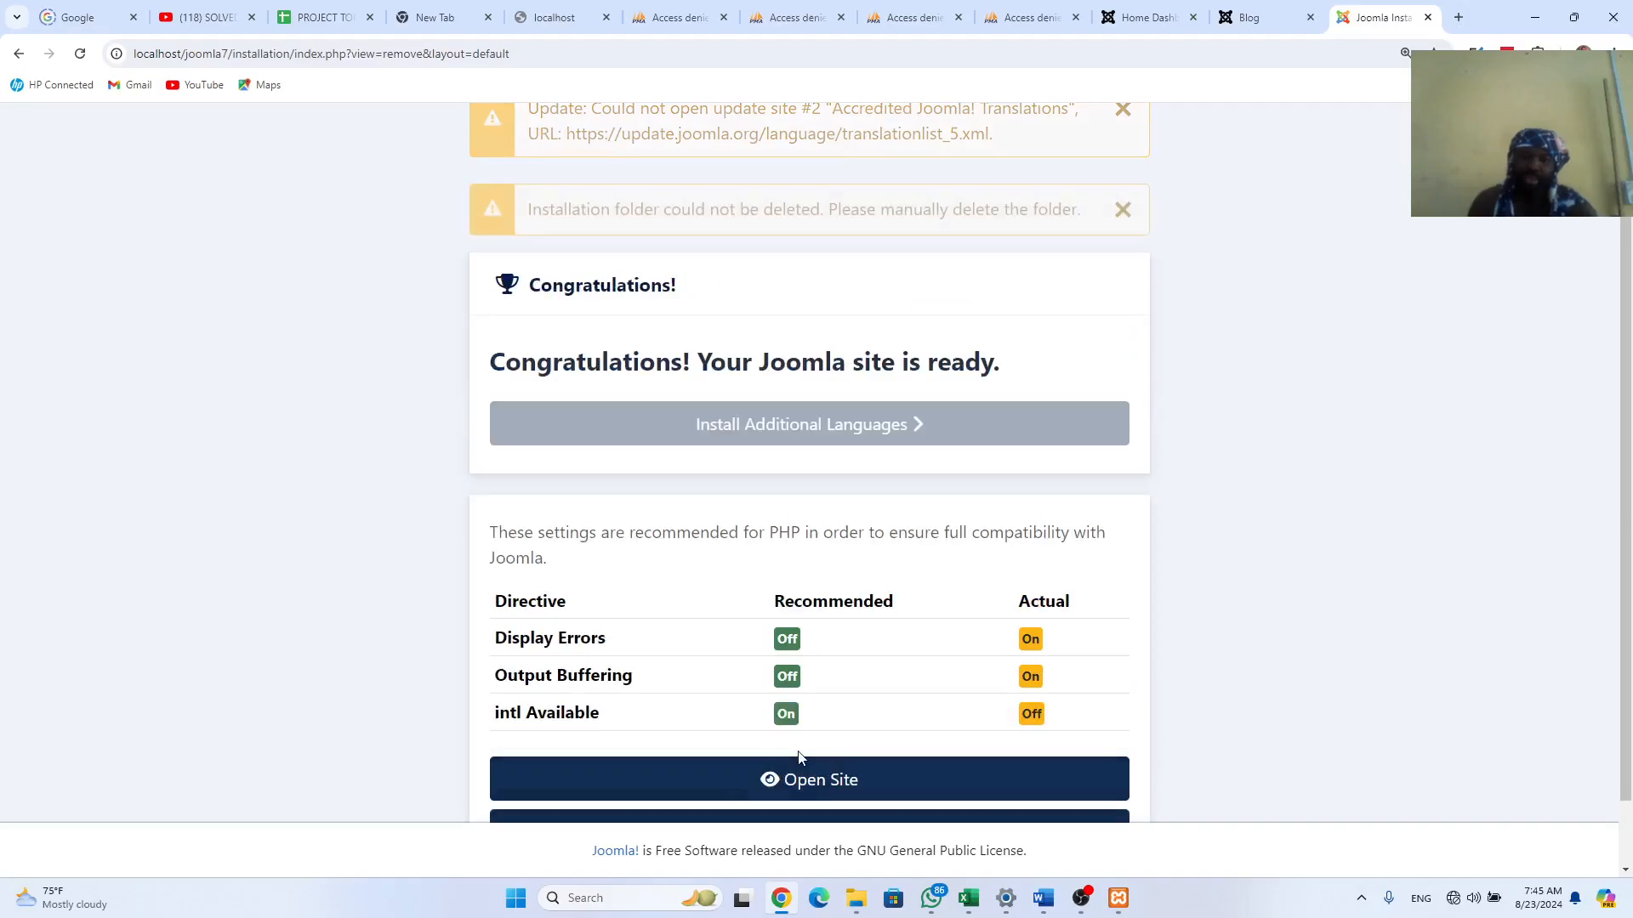
scroll(799, 757, down, 1)
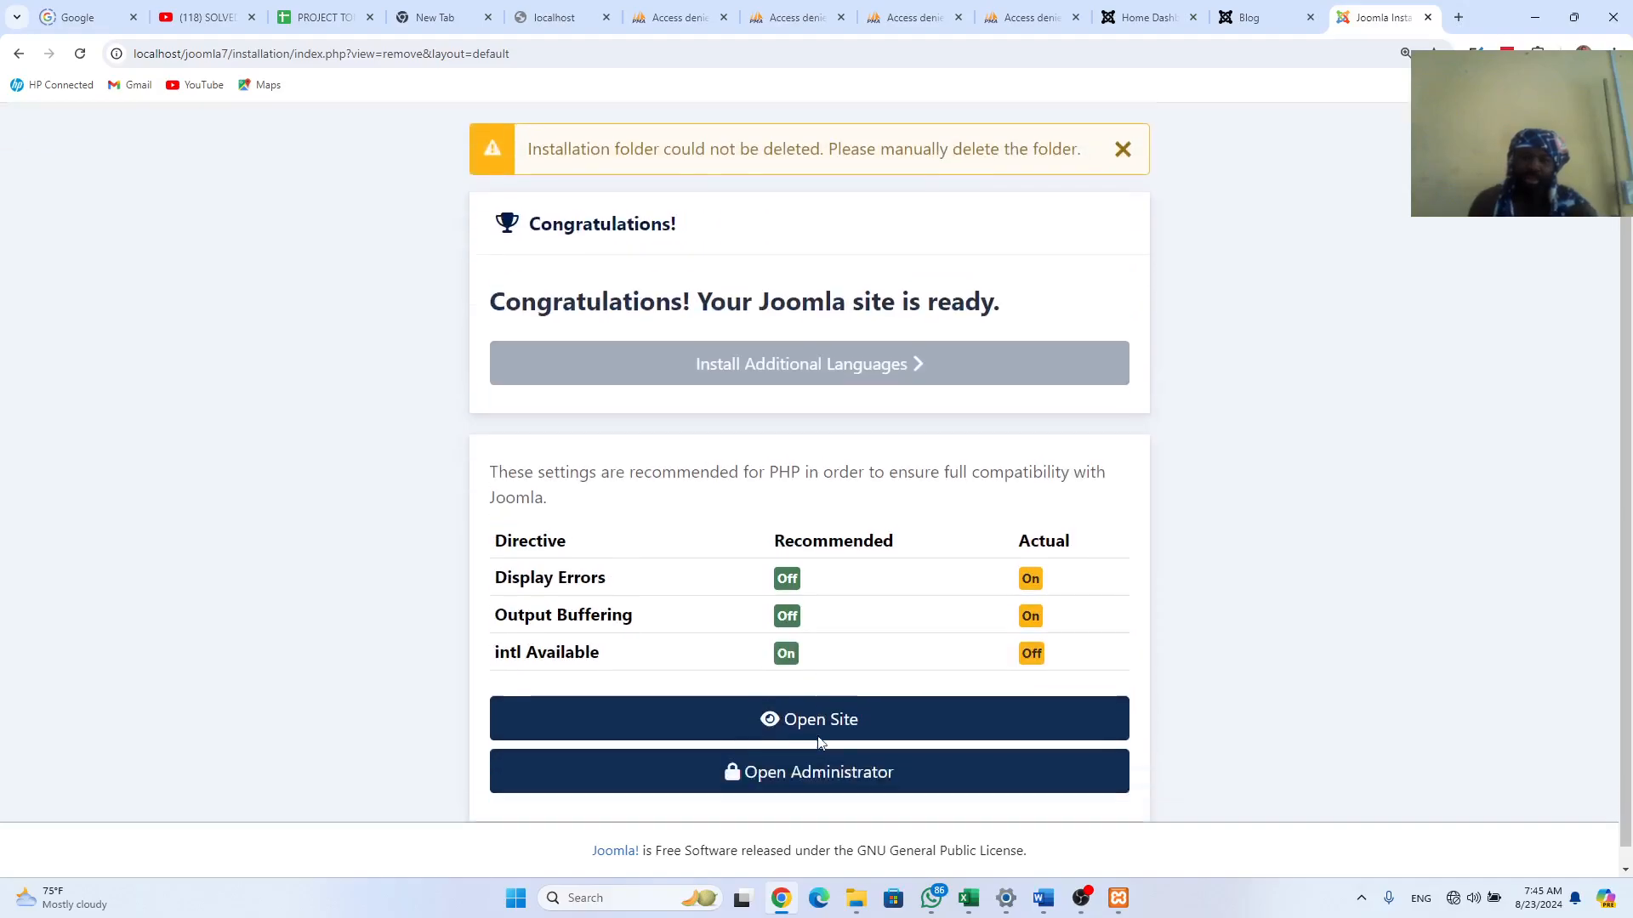
click(801, 759)
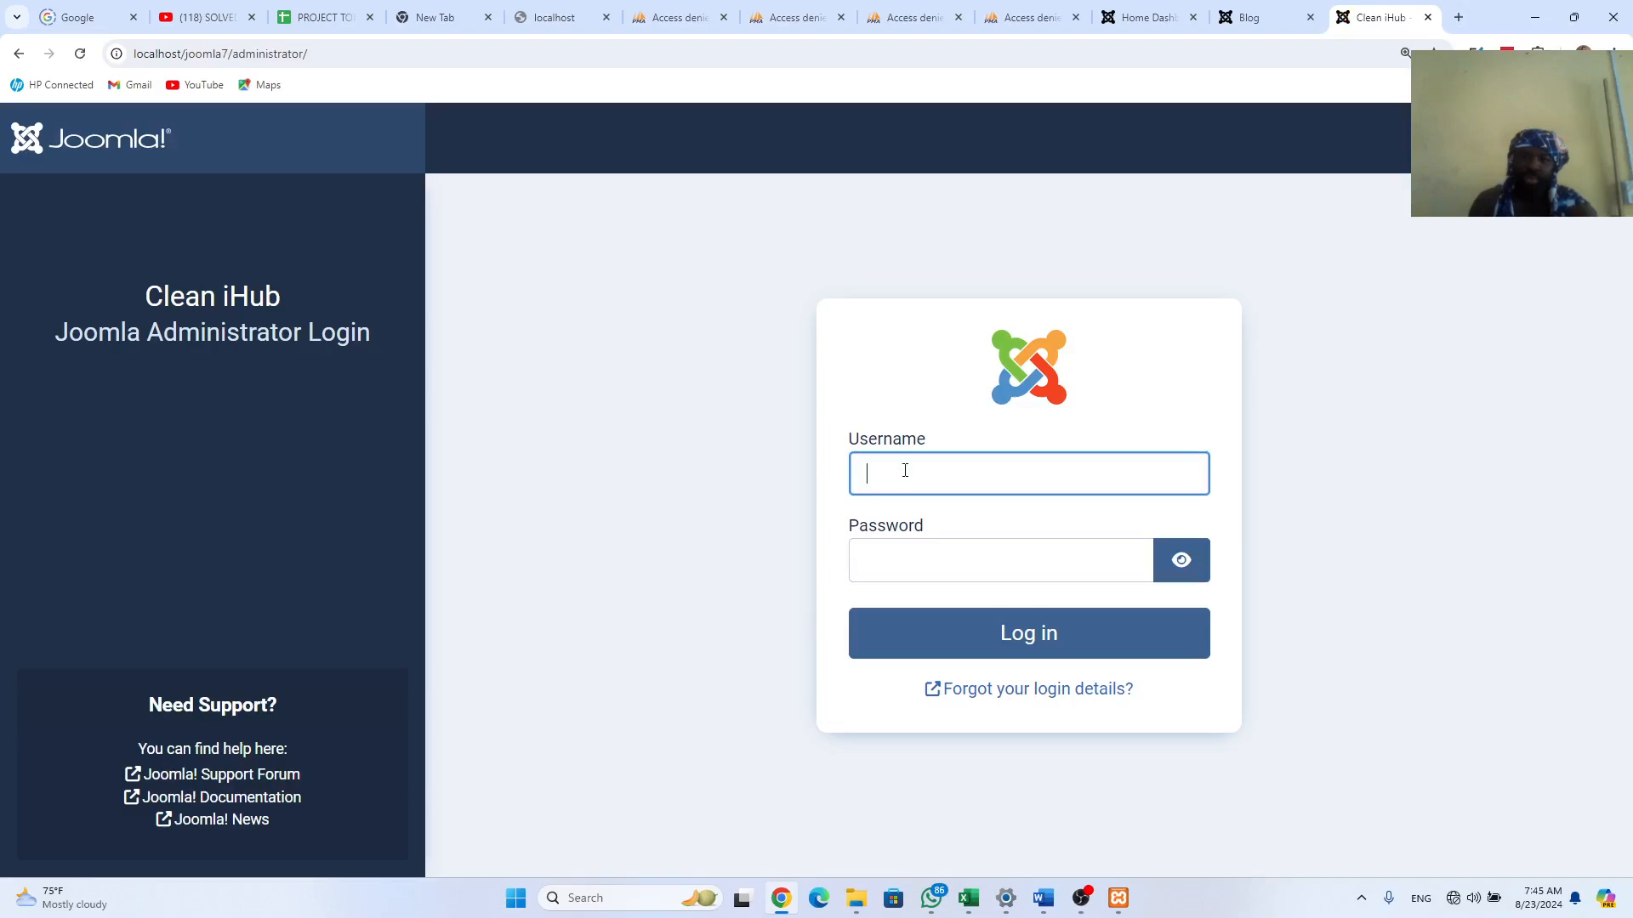
Step: Log in to the Clean iHub administrator with the autofilled admin username and the account password
text(Clean iHub)
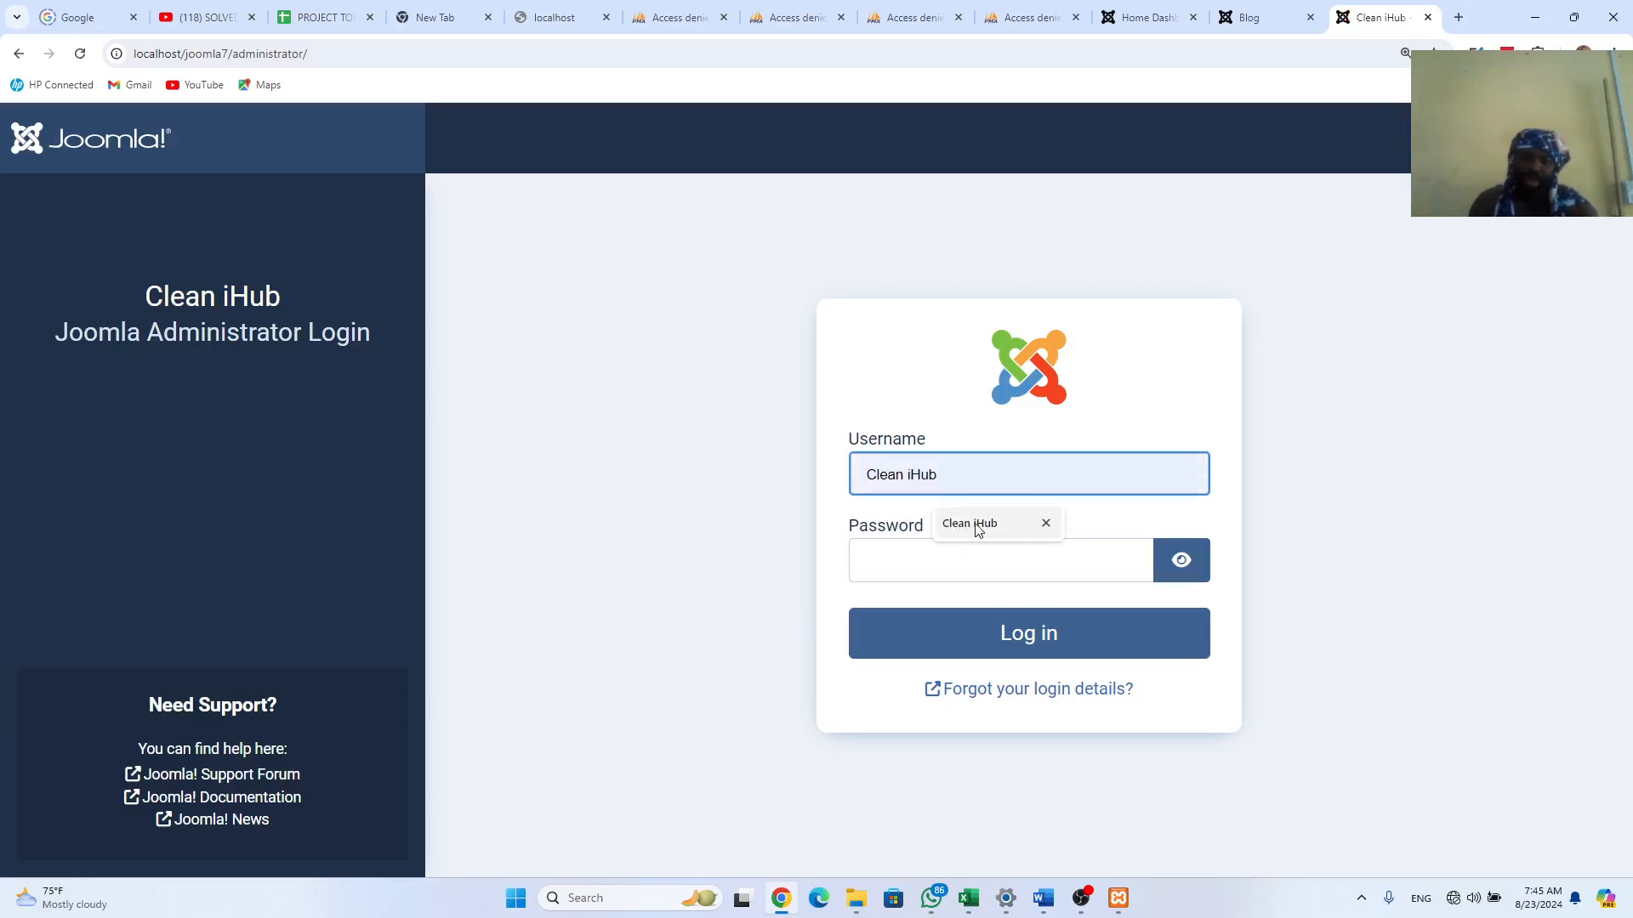
click(976, 529)
click(929, 580)
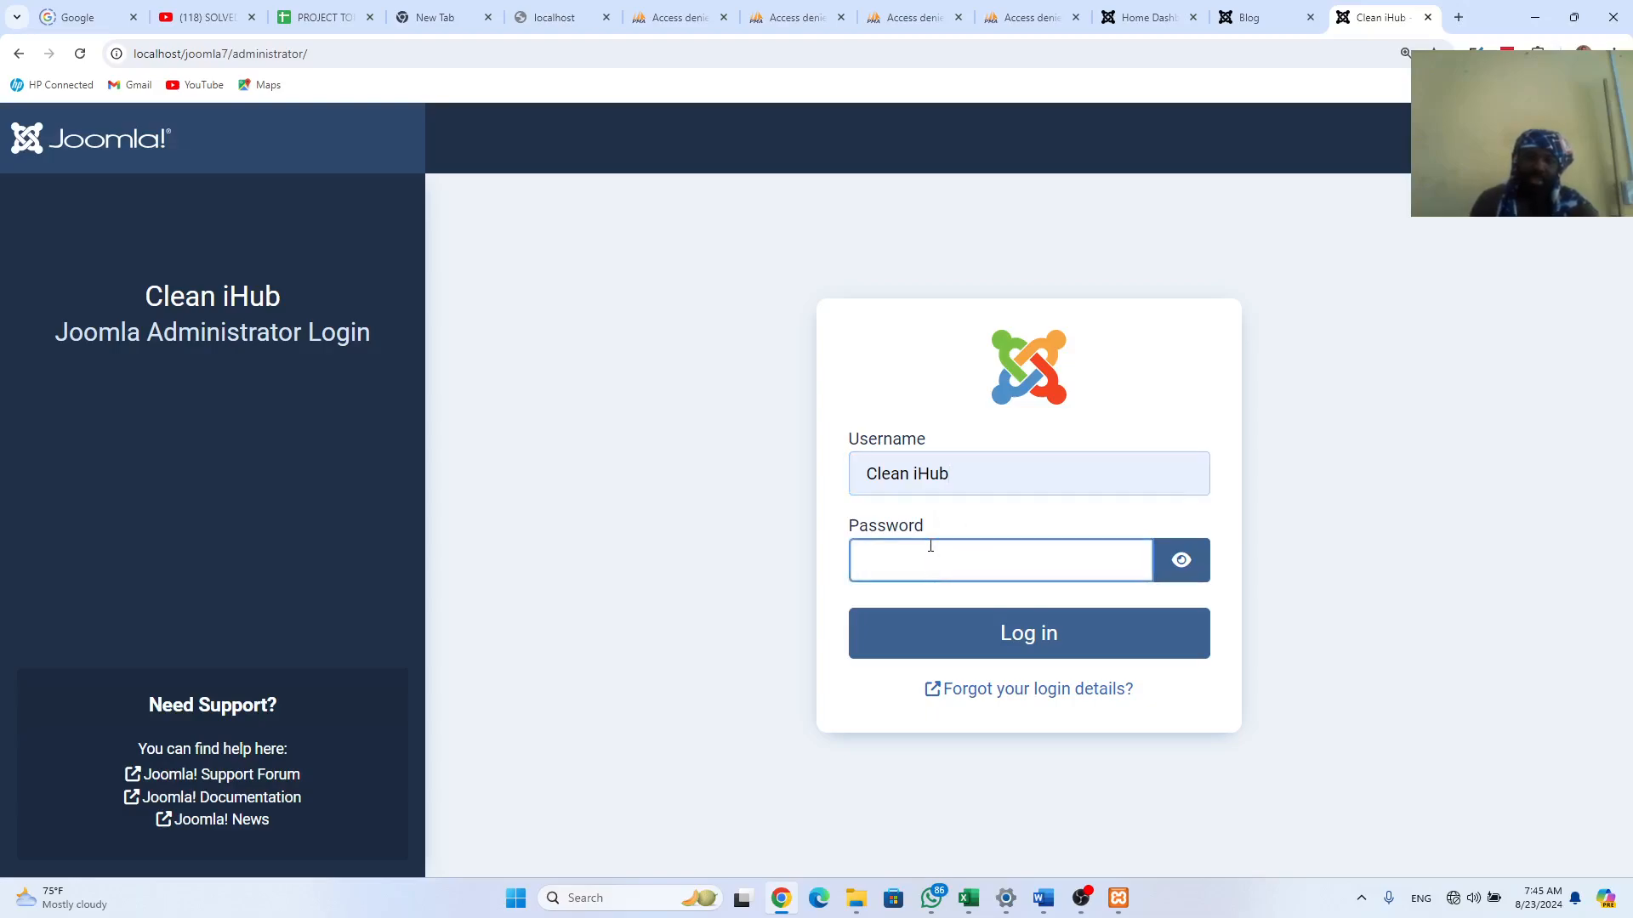
text(•)
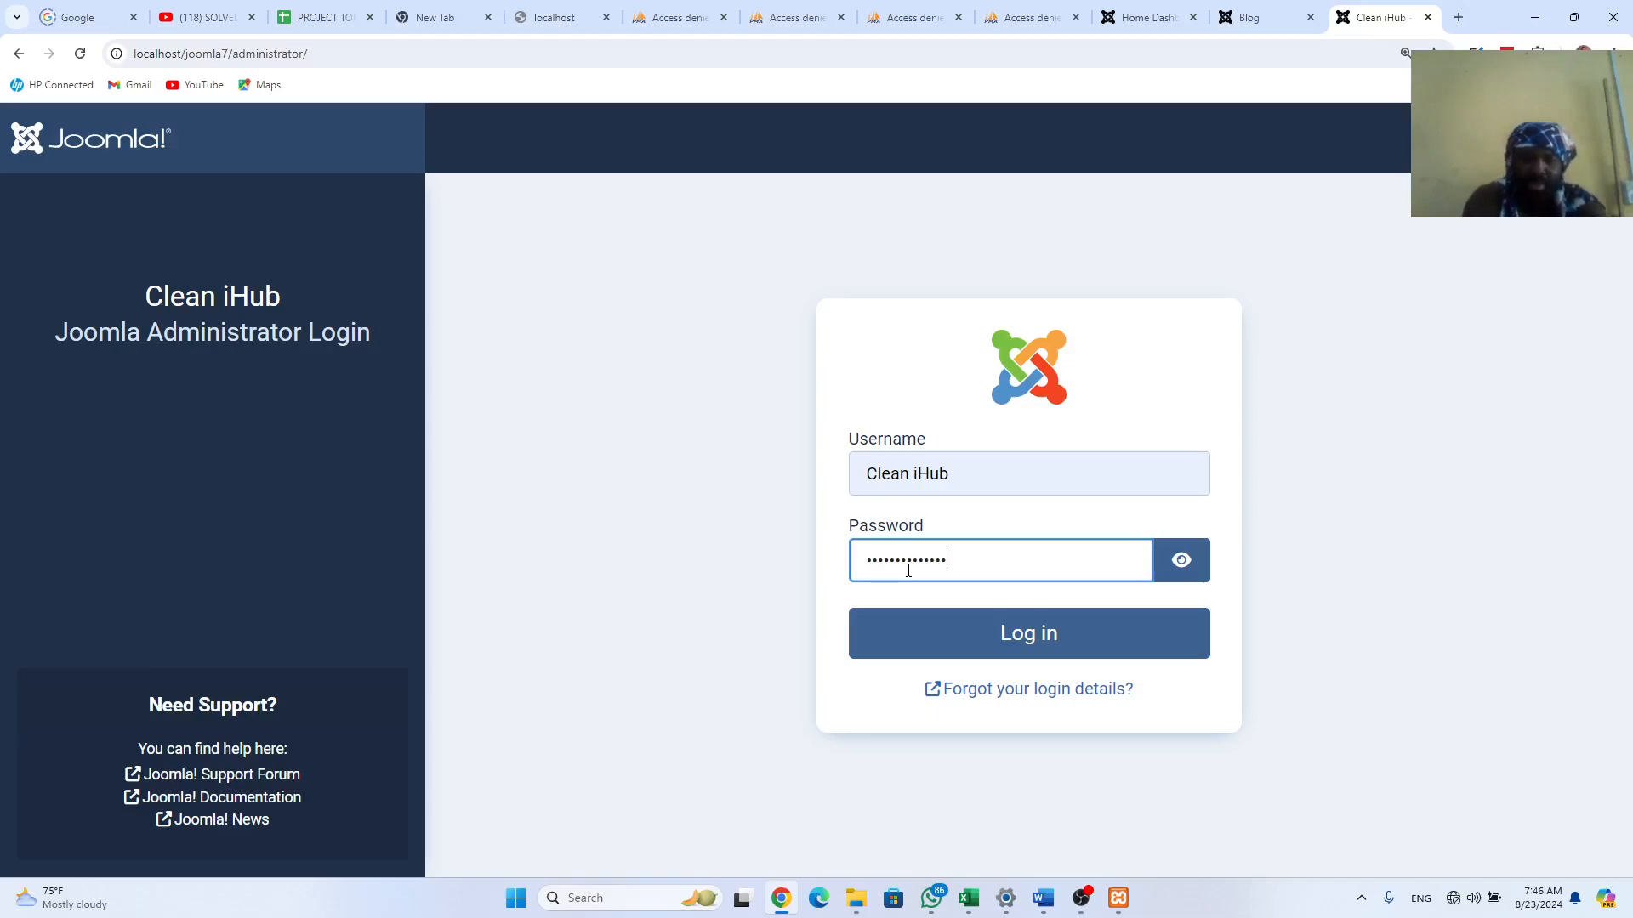
click(1028, 639)
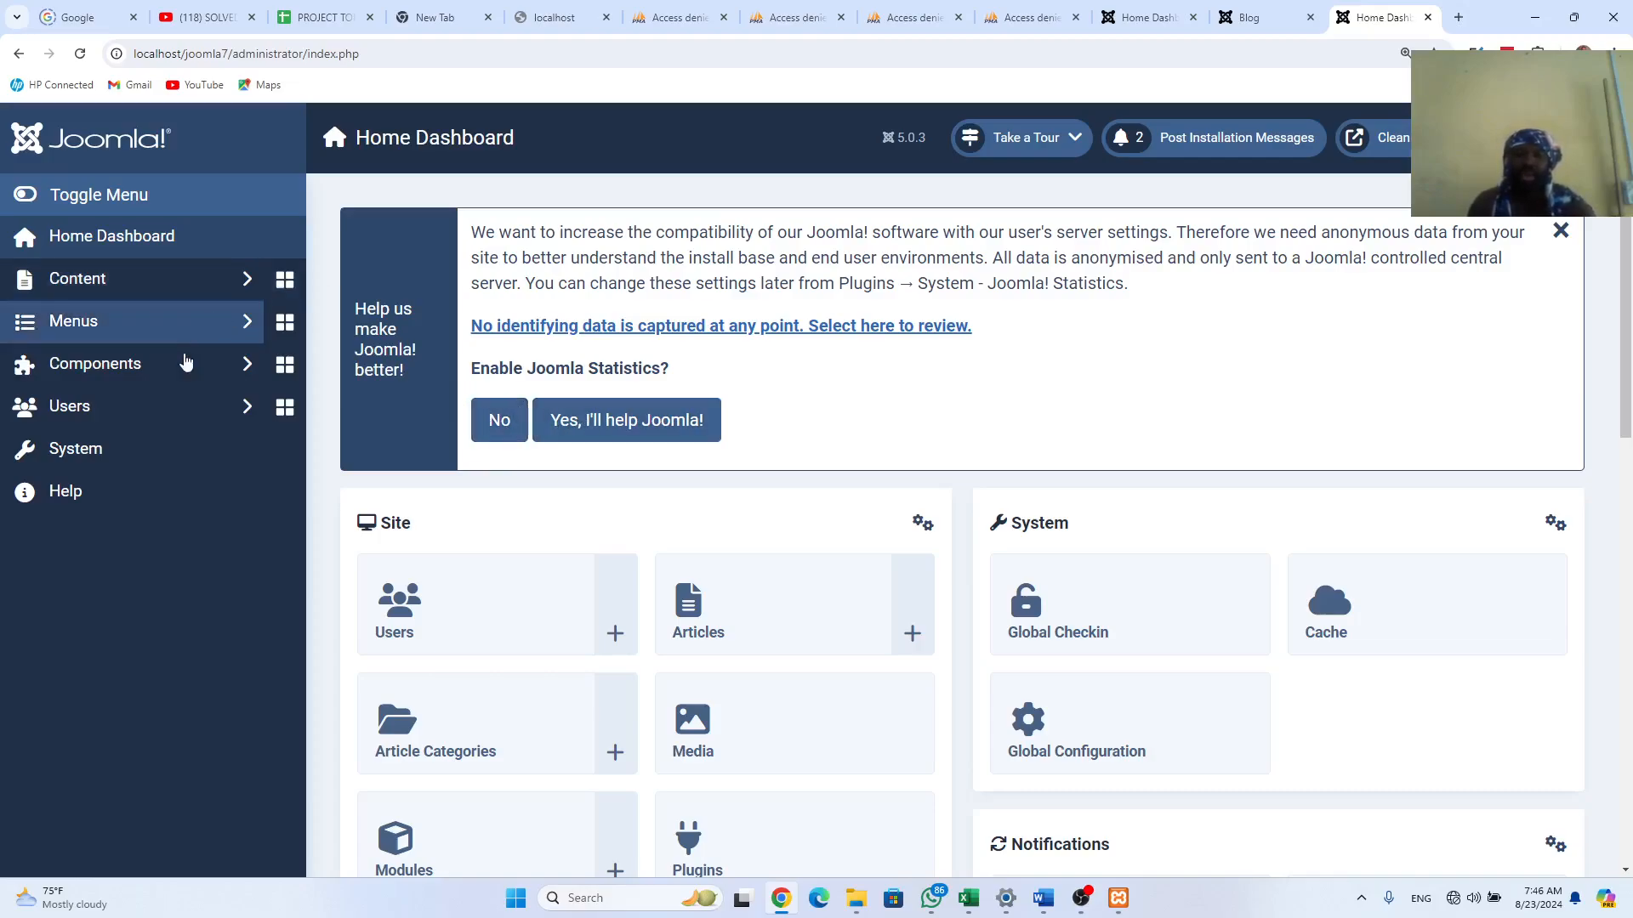
Step: Accept "Yes, I'll help Joomla!" statistics and open the new site's front end in a new tab
click(613, 434)
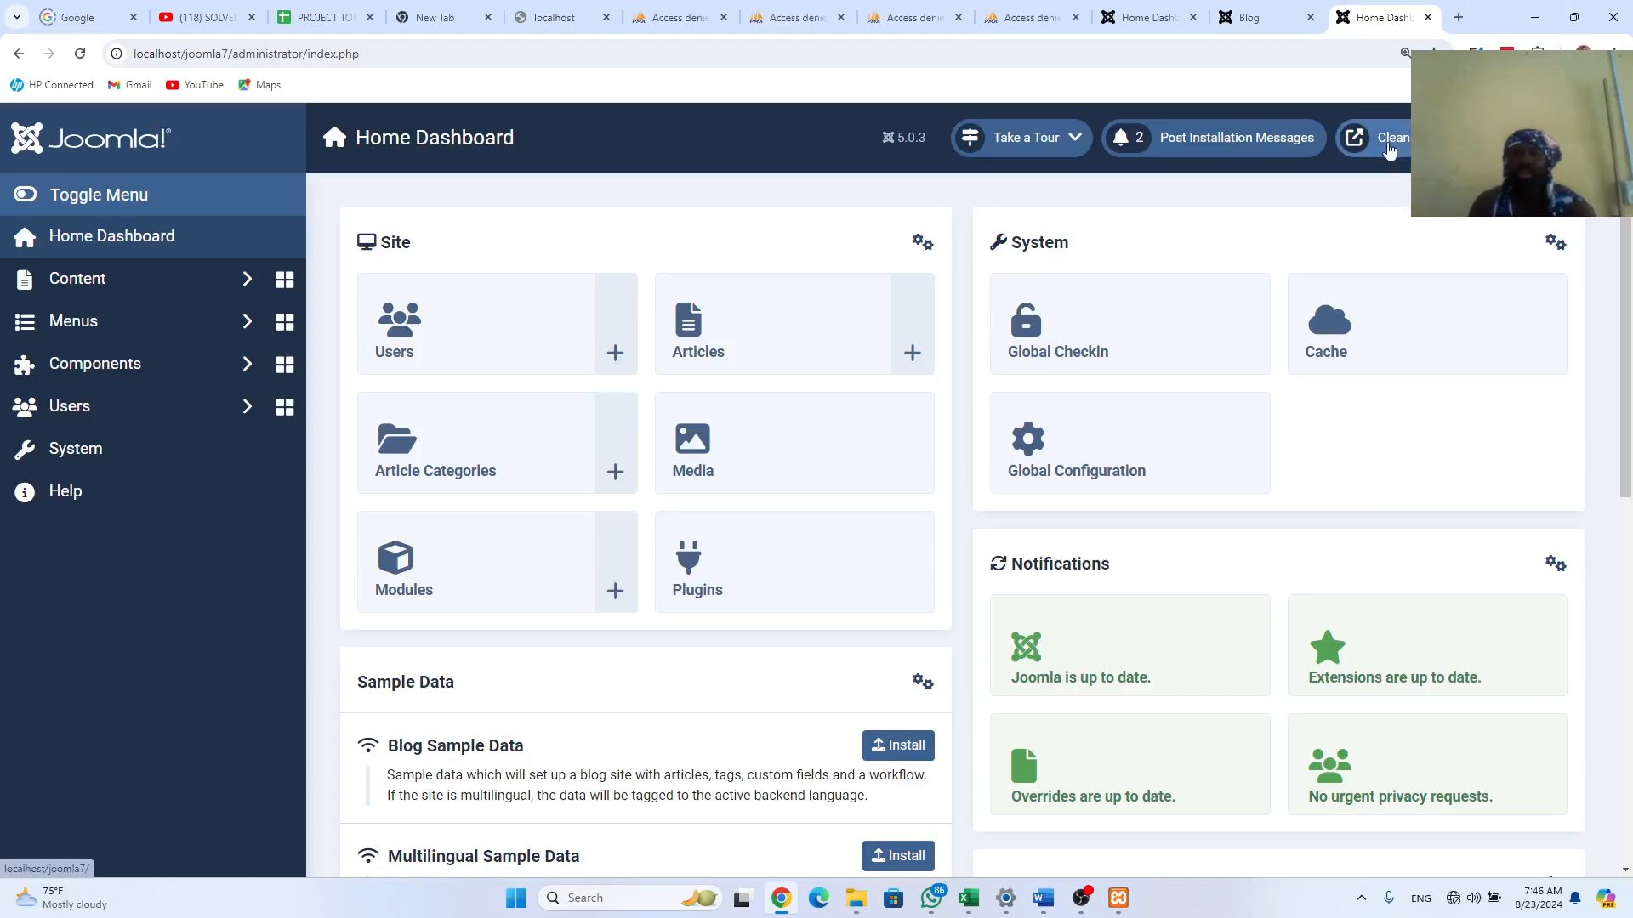
click(1398, 151)
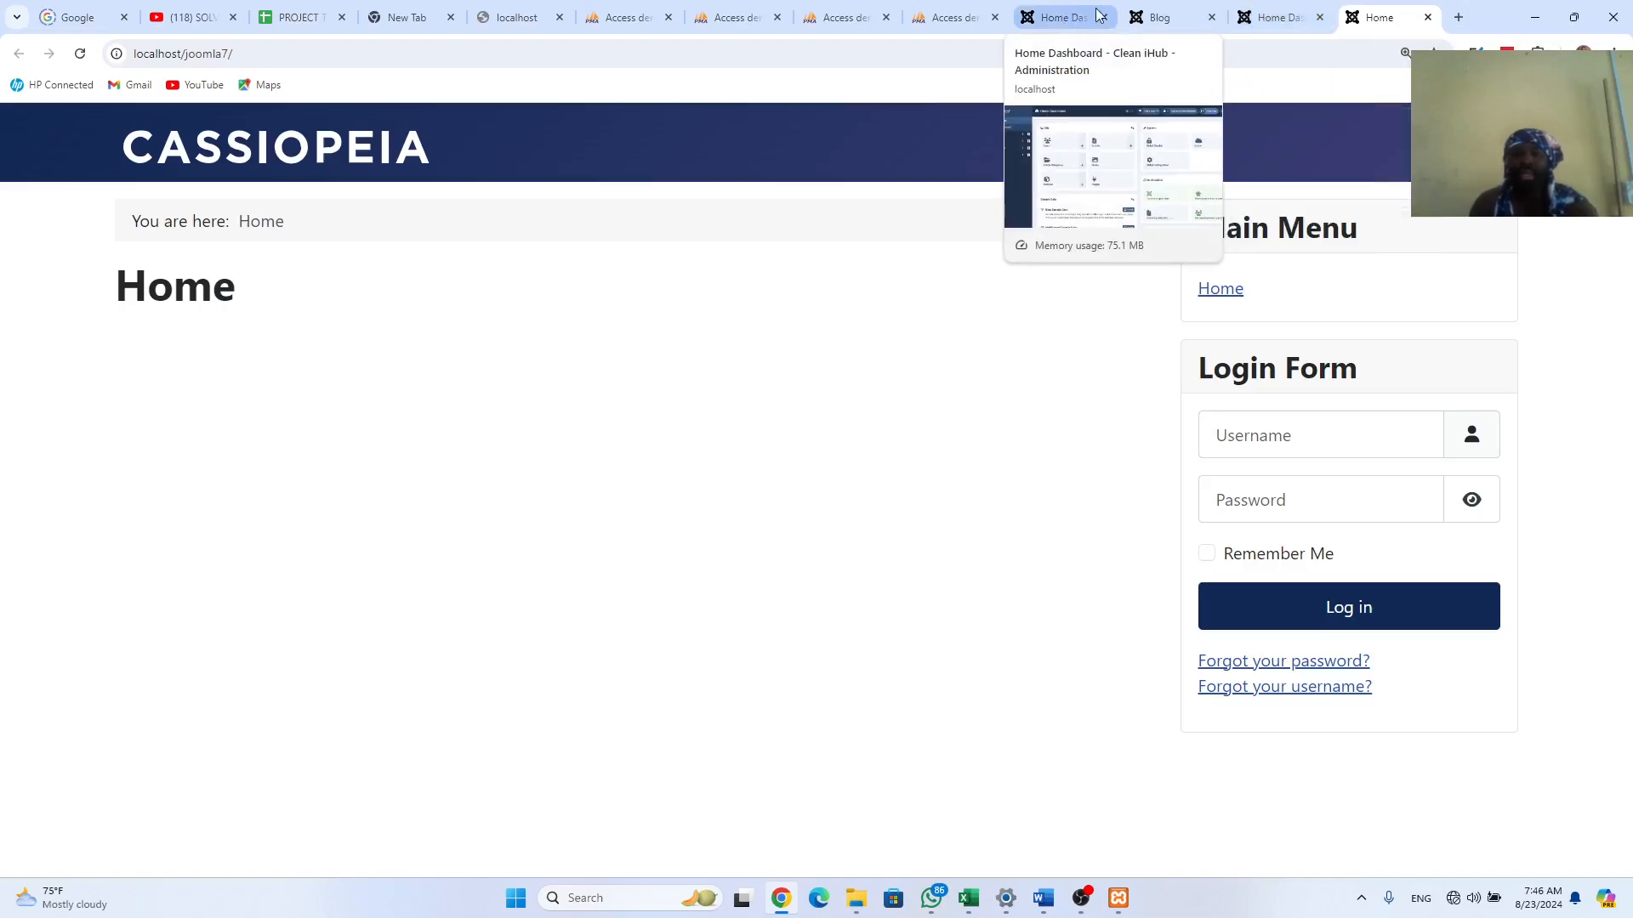
Step: Flip between the old site's Blog and home pages and the new Cassiopeia front end, then back to the Home Dashboard
click(1141, 21)
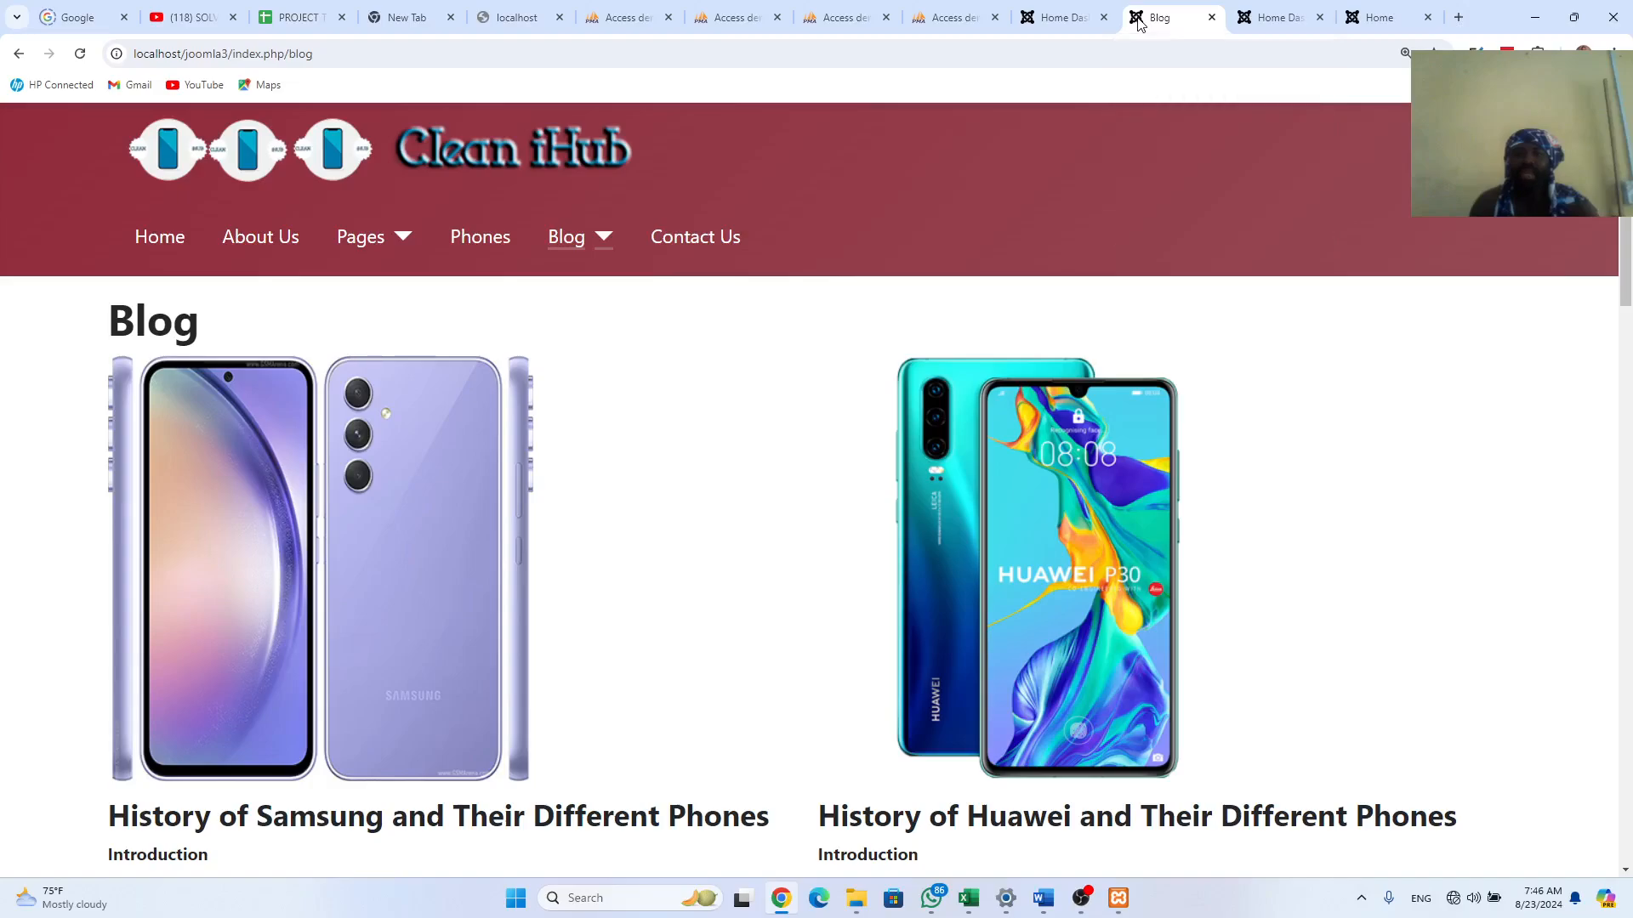
click(163, 242)
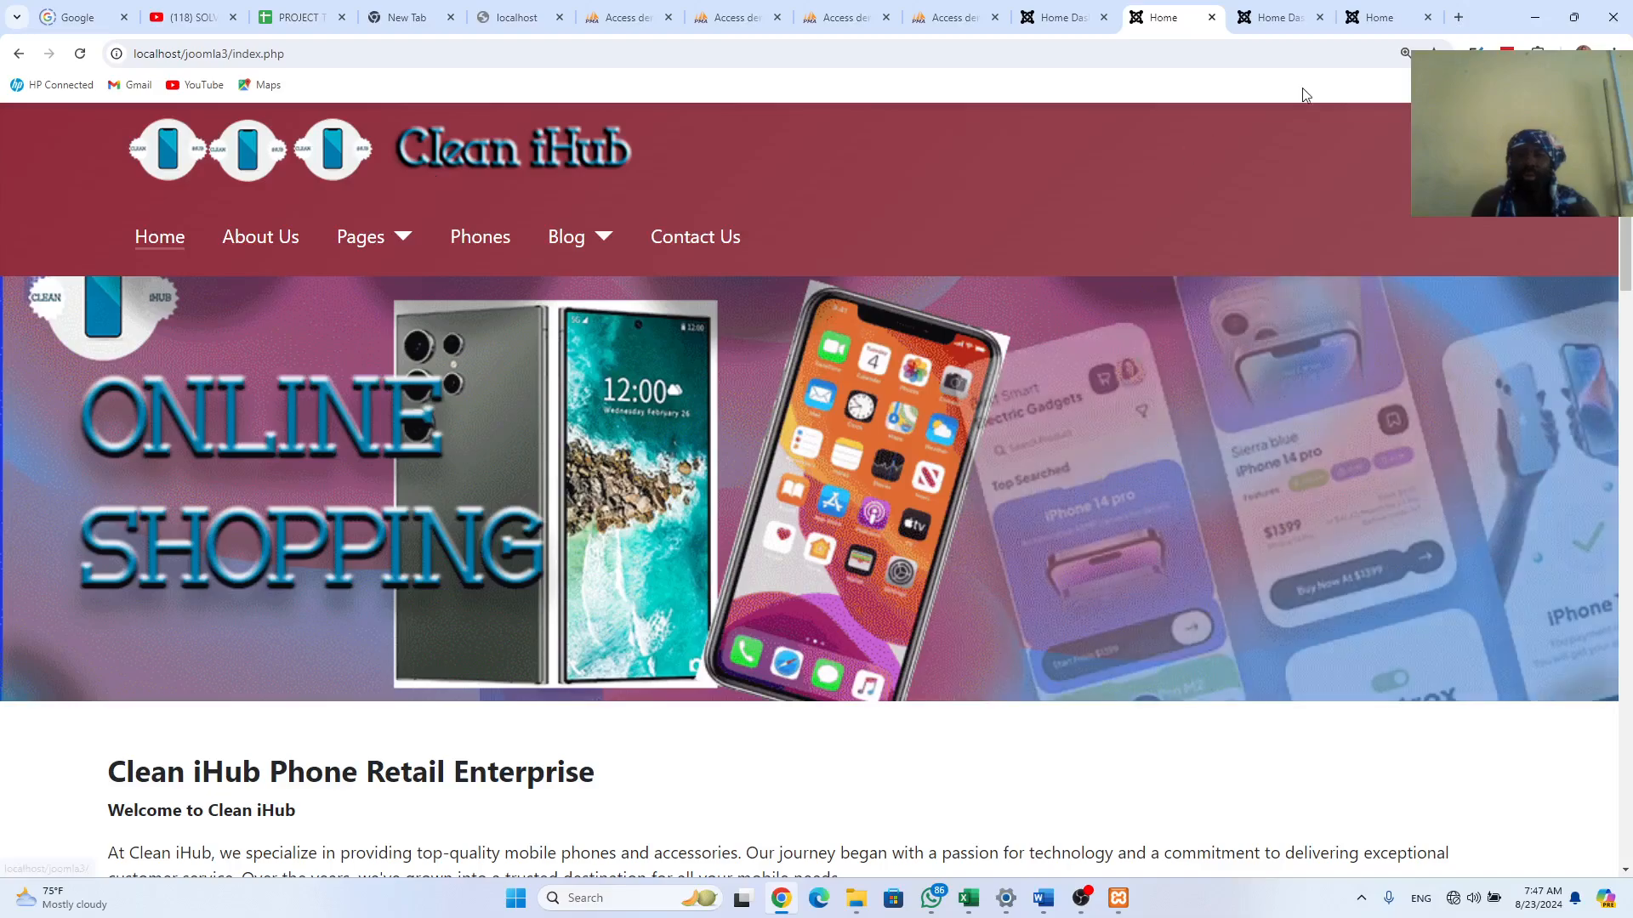
click(1373, 17)
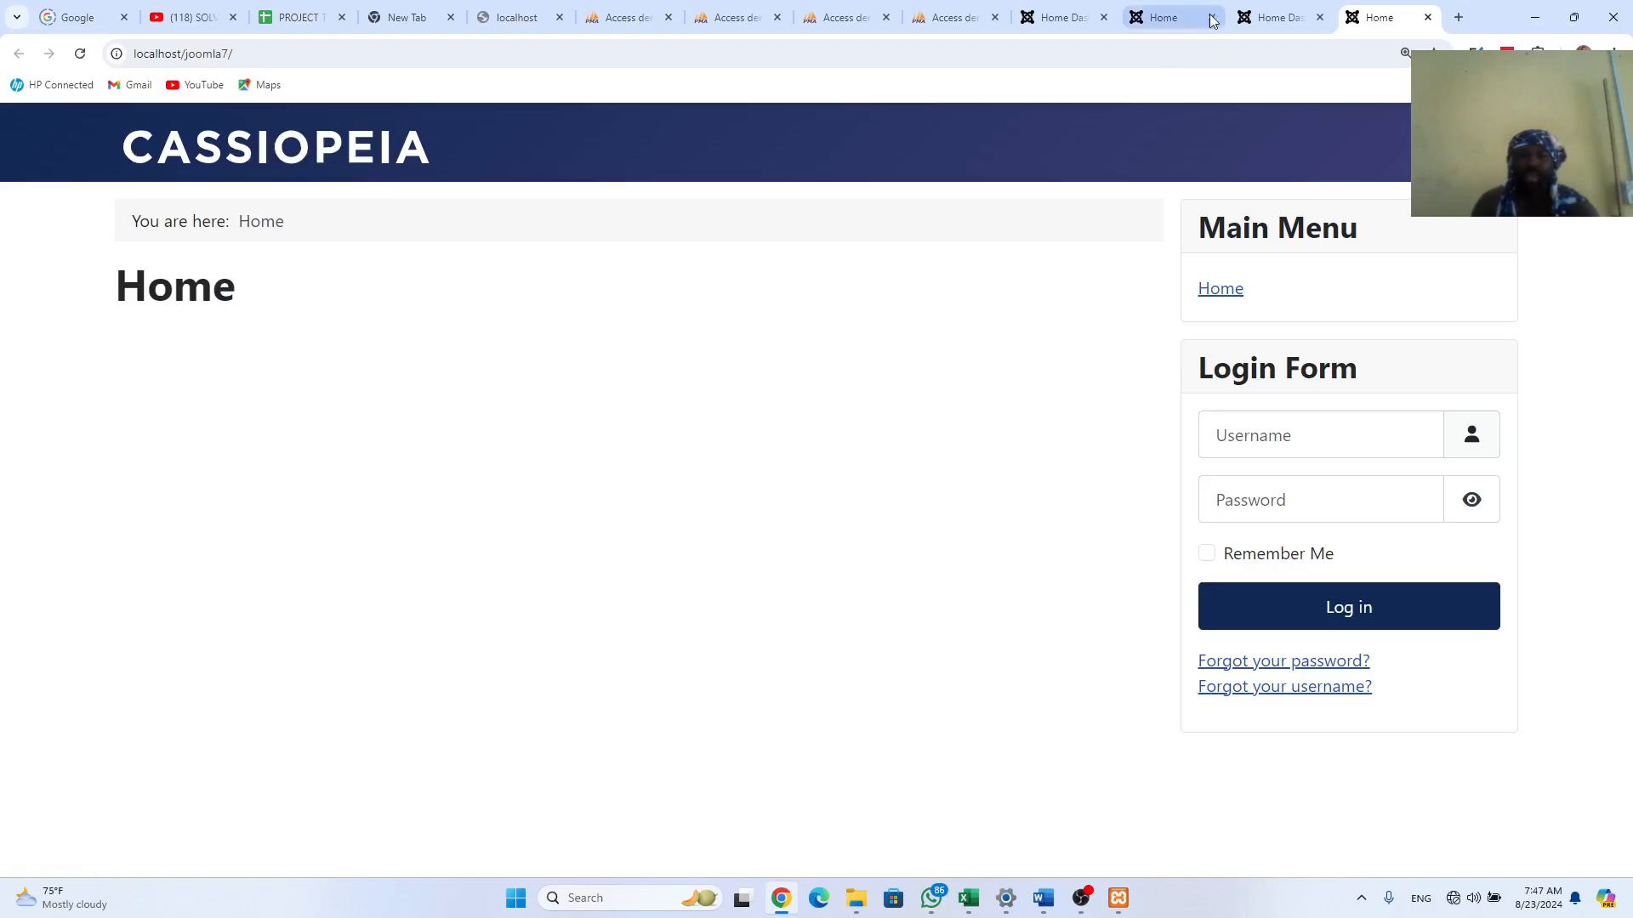
click(1166, 22)
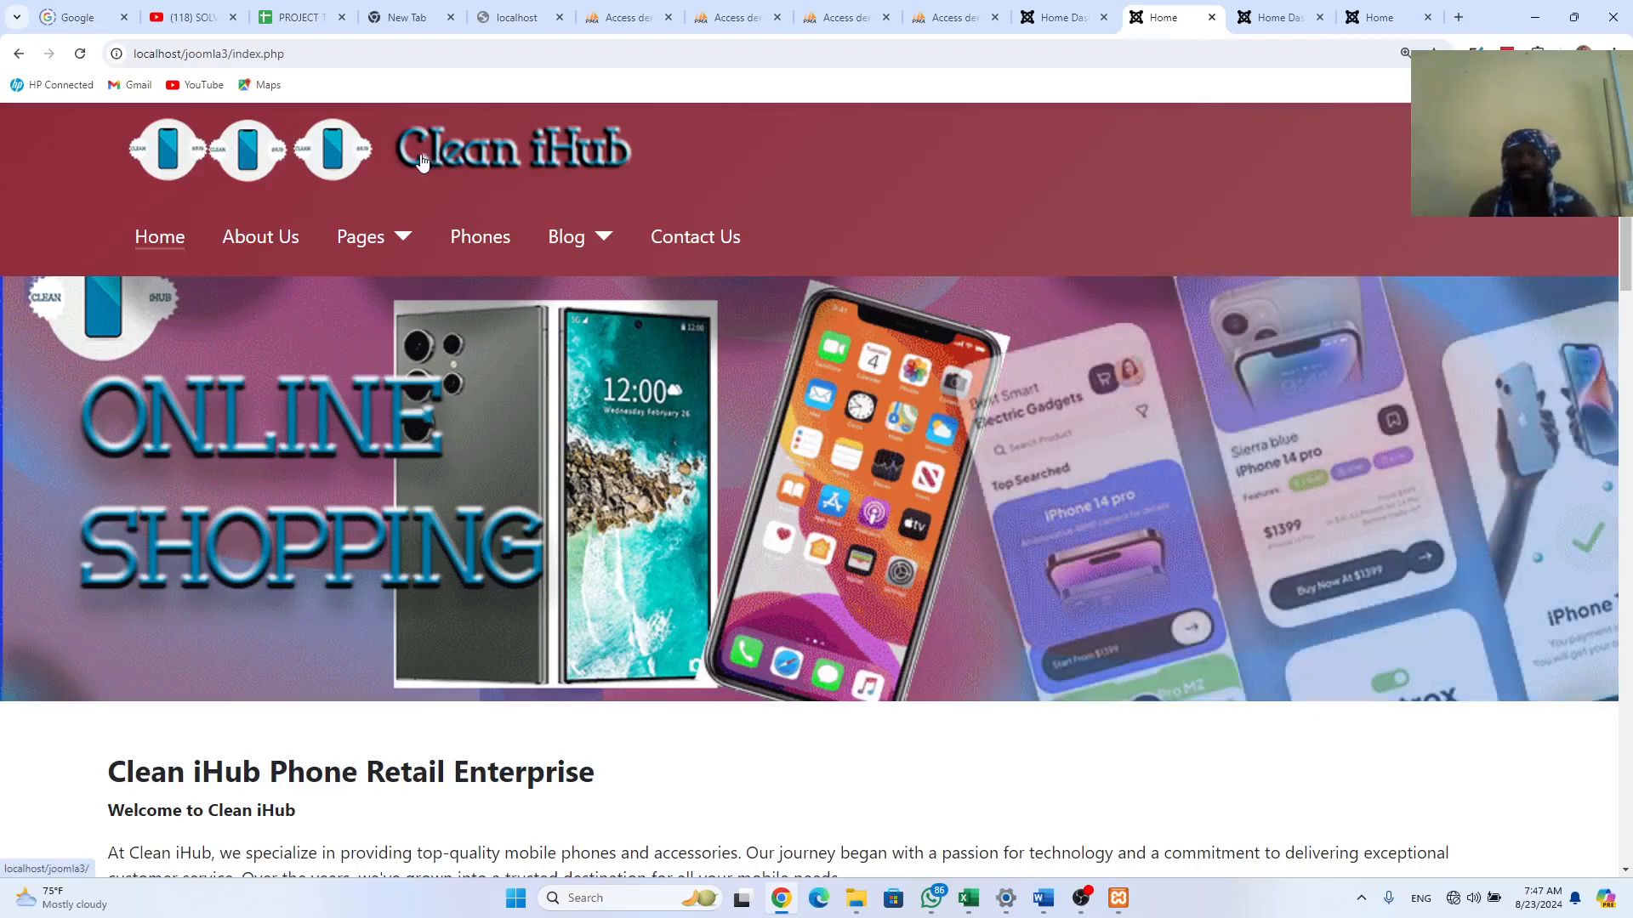
click(1276, 17)
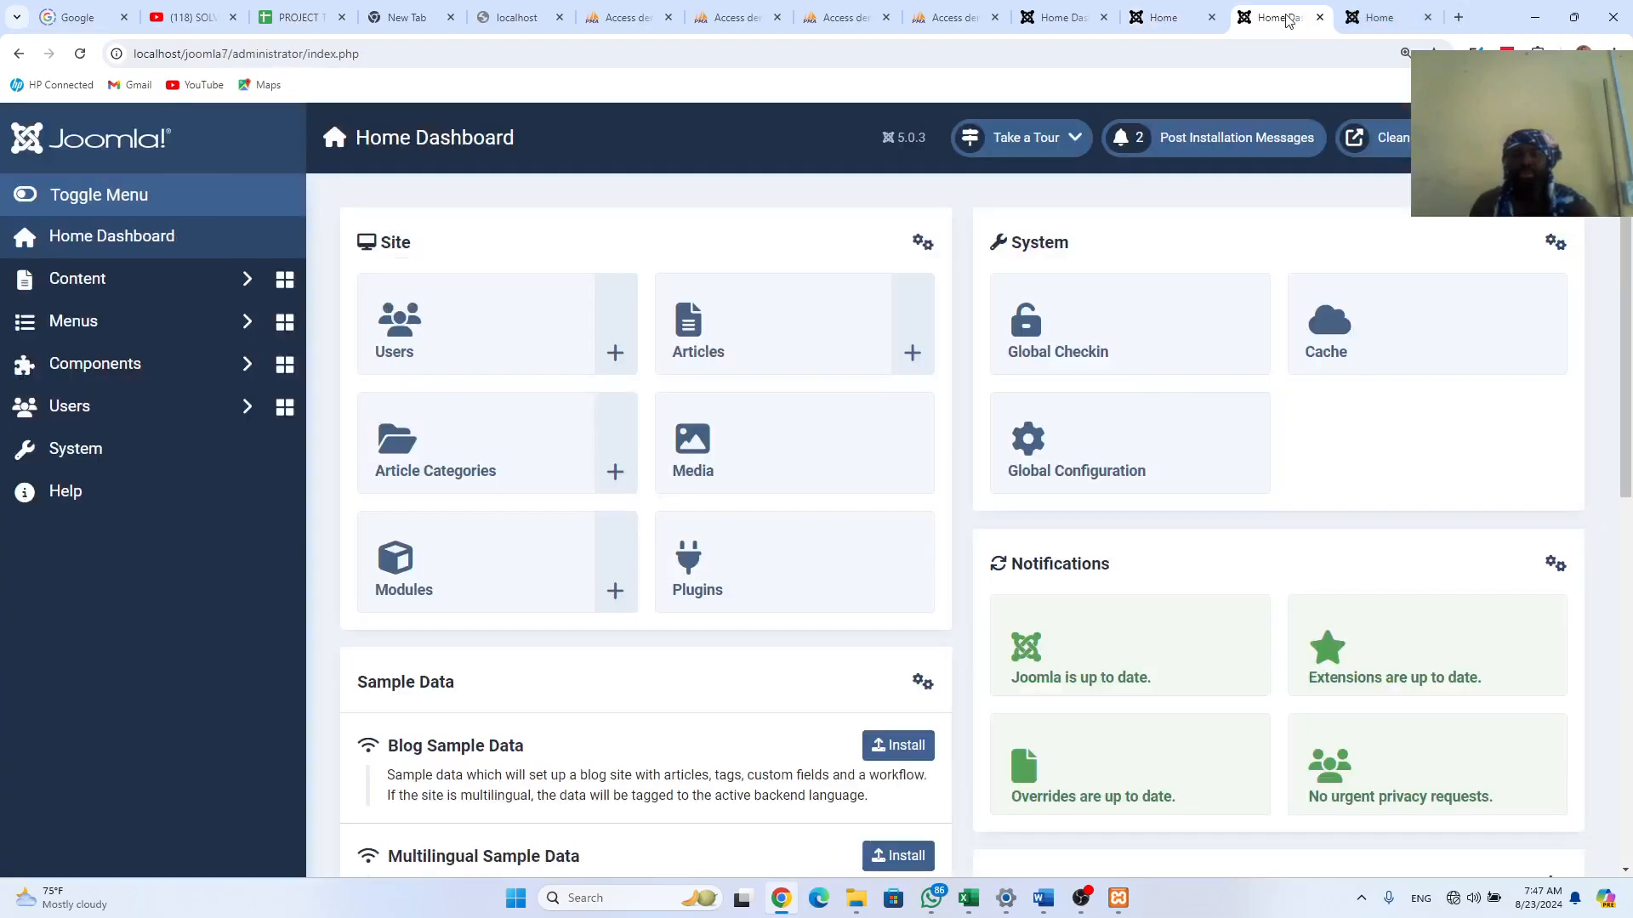
Step: Open System > Site Template Styles to list Cassiopeia - Default
click(106, 462)
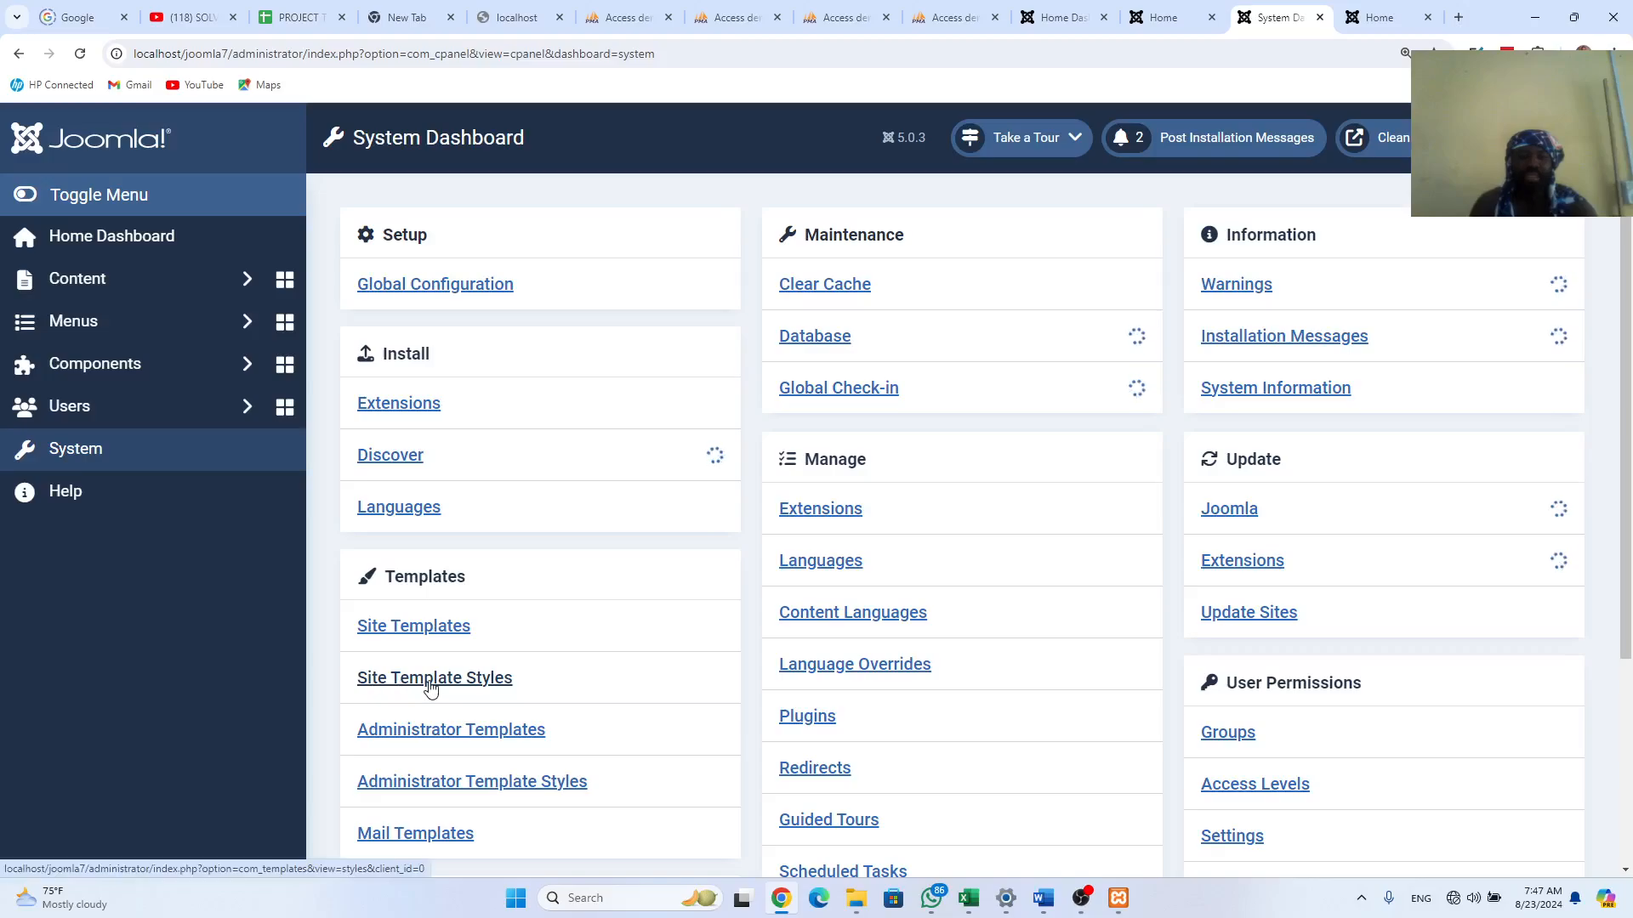
click(456, 687)
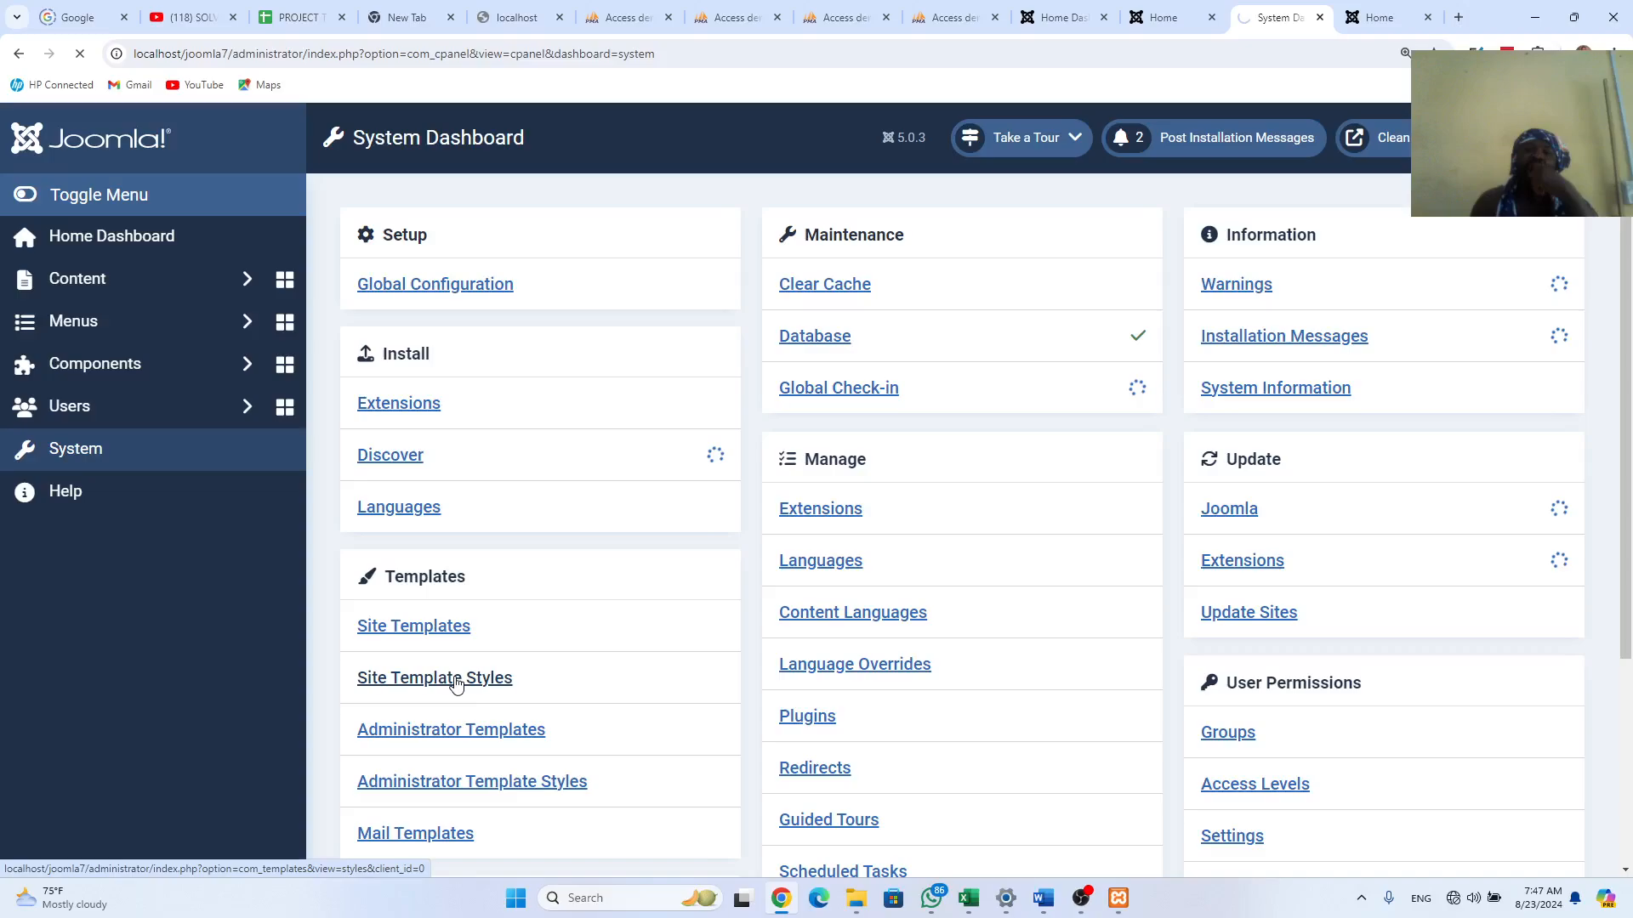
click(455, 684)
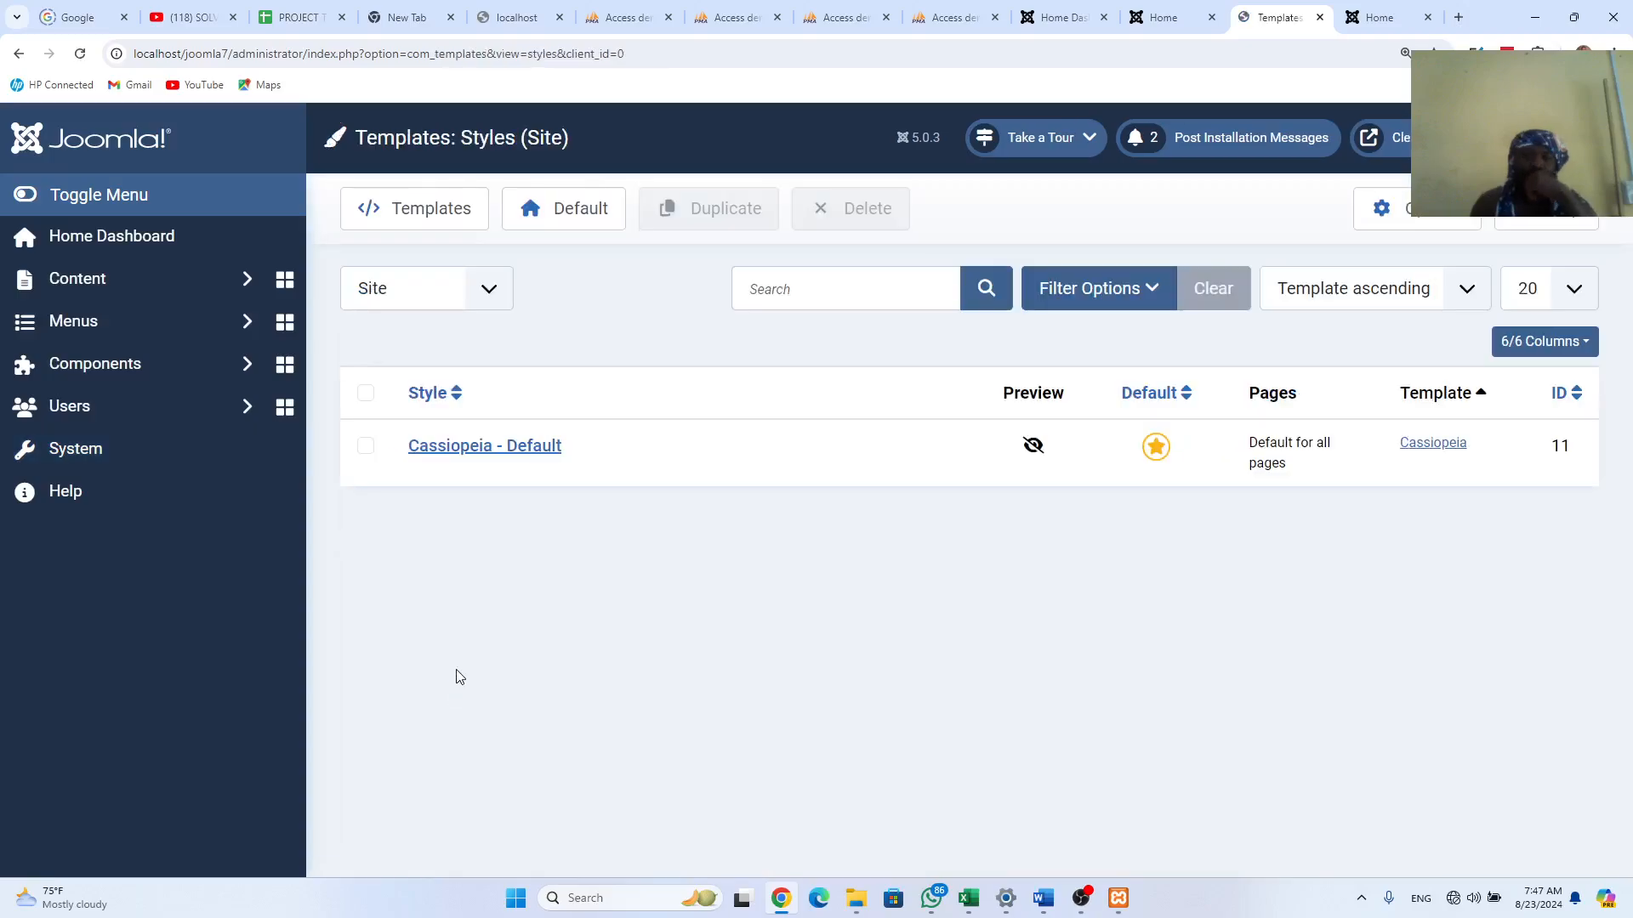
Step: In Cassiopeia - Default's Advanced settings, upload lll.png and select it as the Logo
click(468, 457)
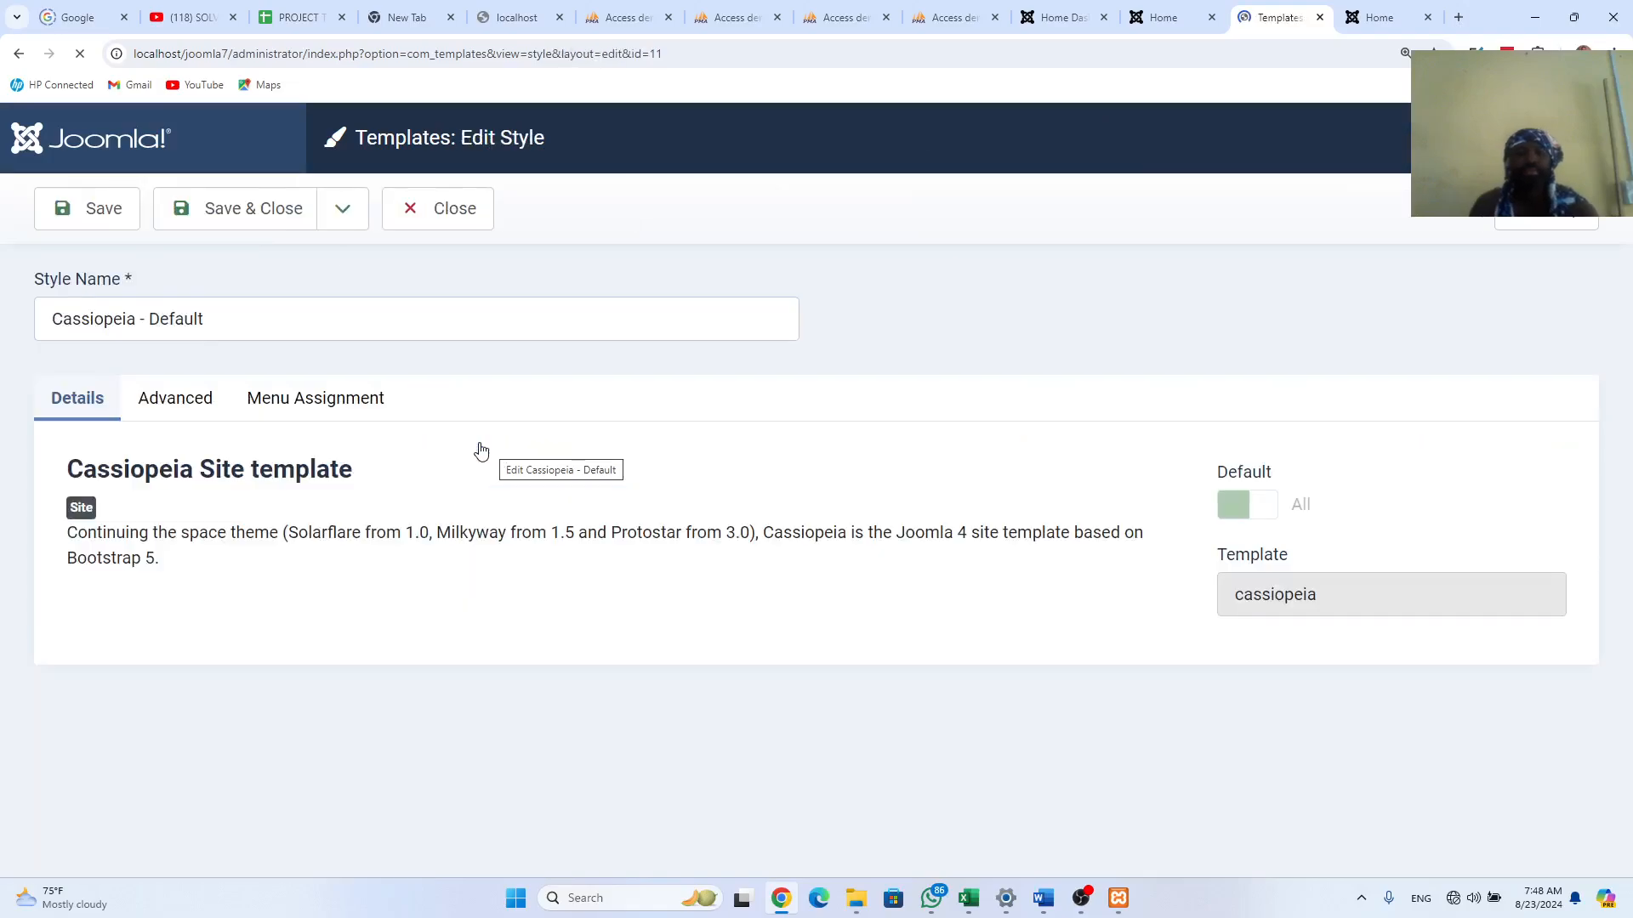
click(188, 409)
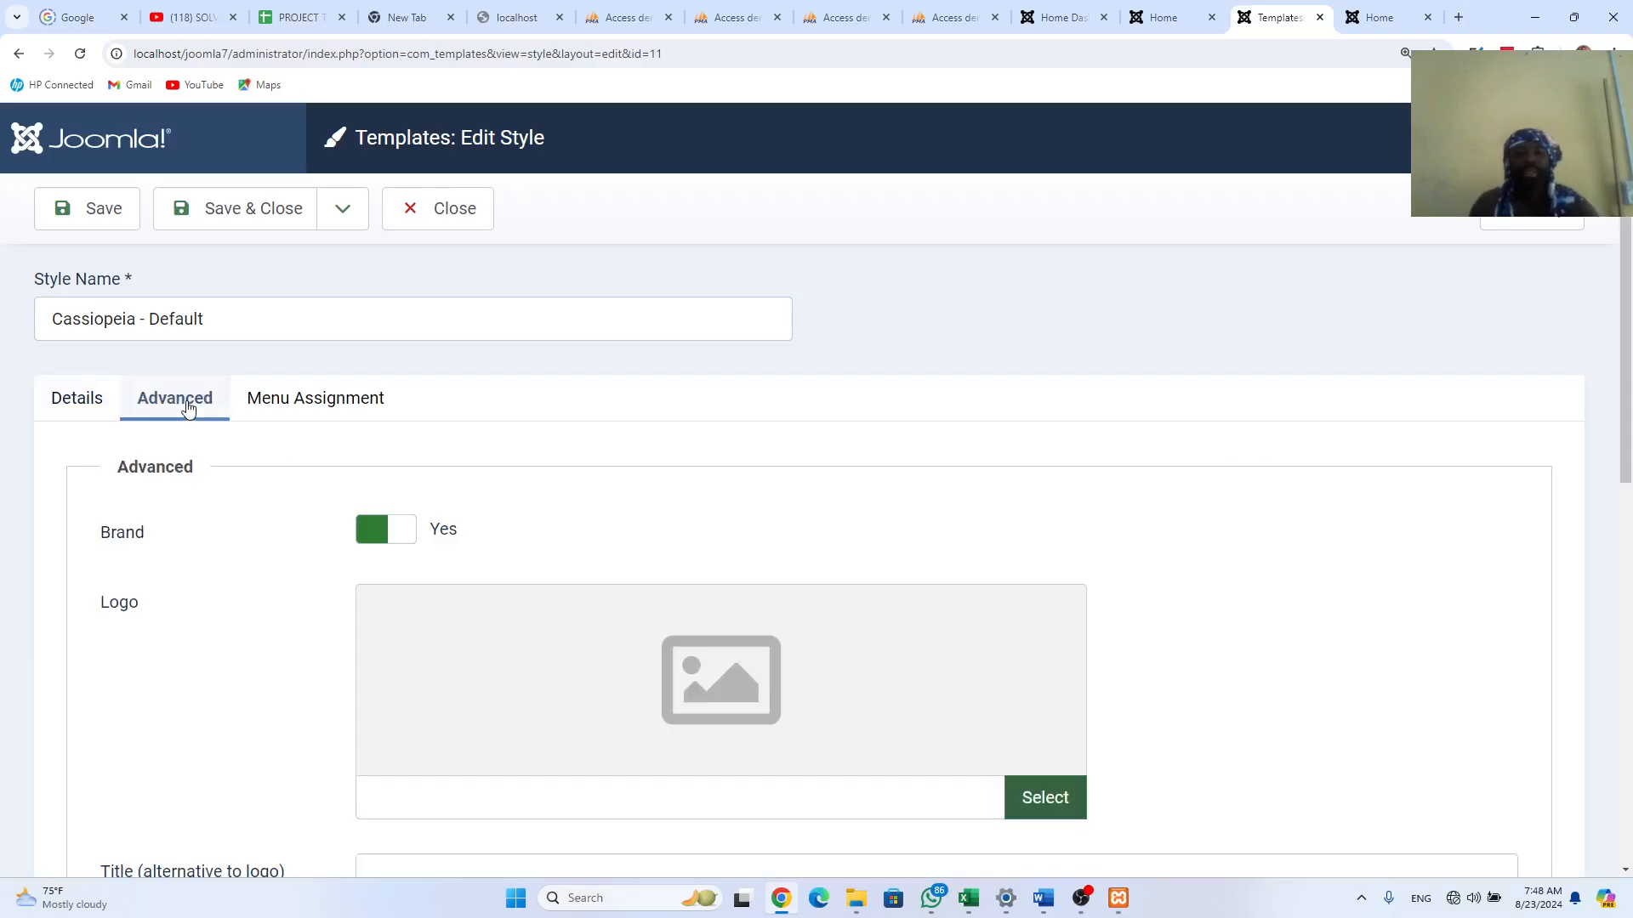
scroll(614, 638, down, 2)
scroll(614, 638, down, 1)
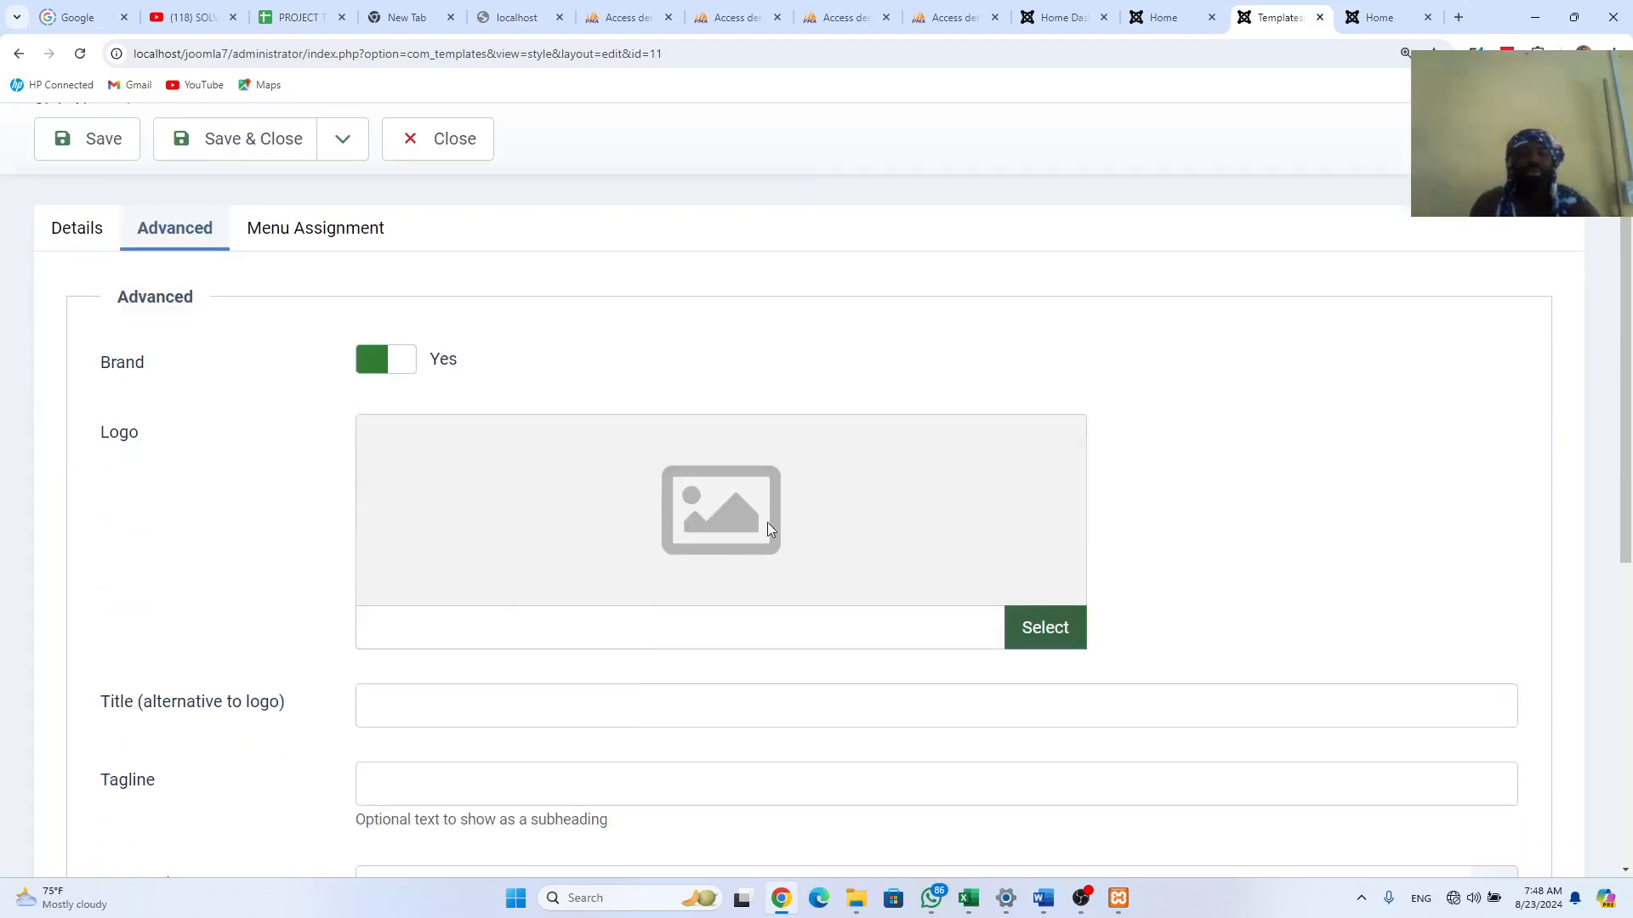
click(1034, 634)
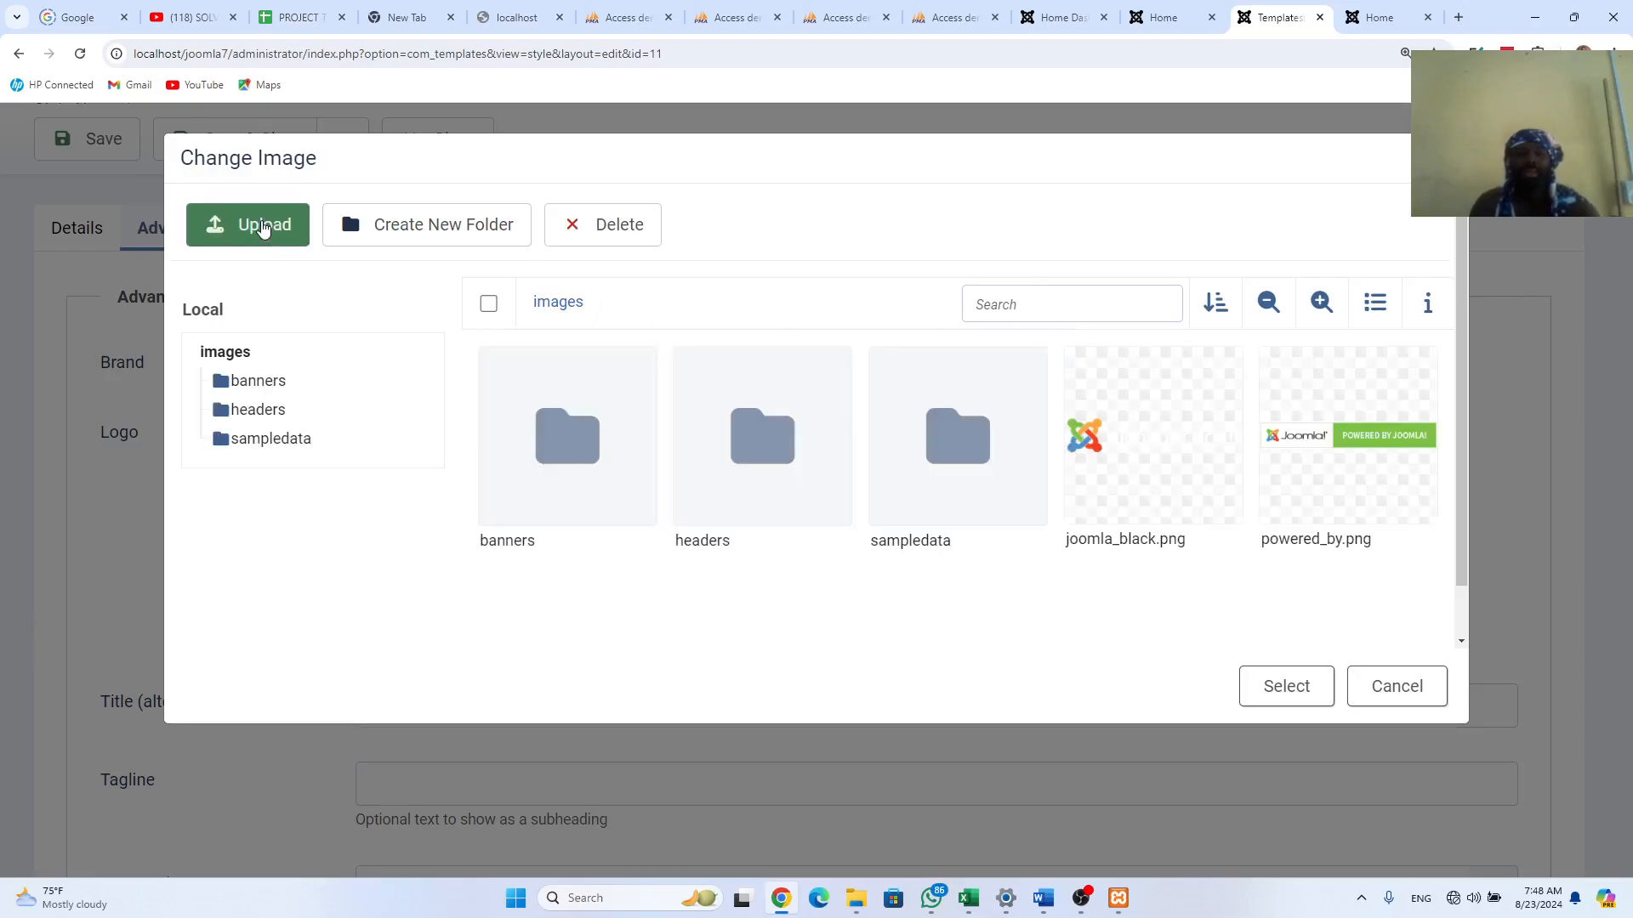
click(264, 226)
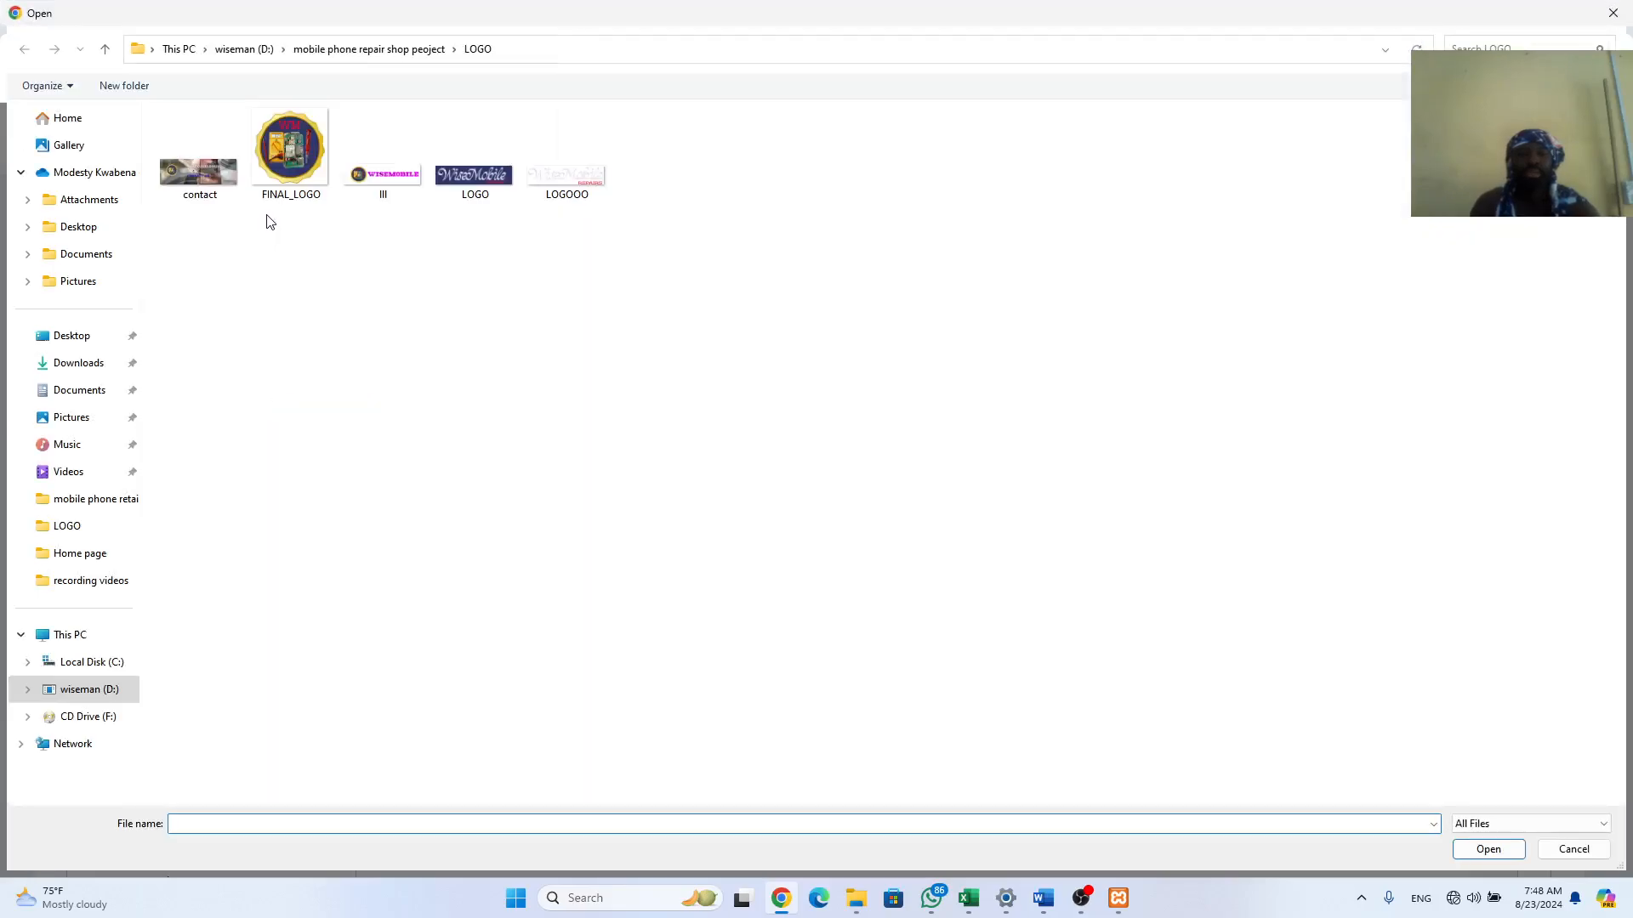
double_click(381, 176)
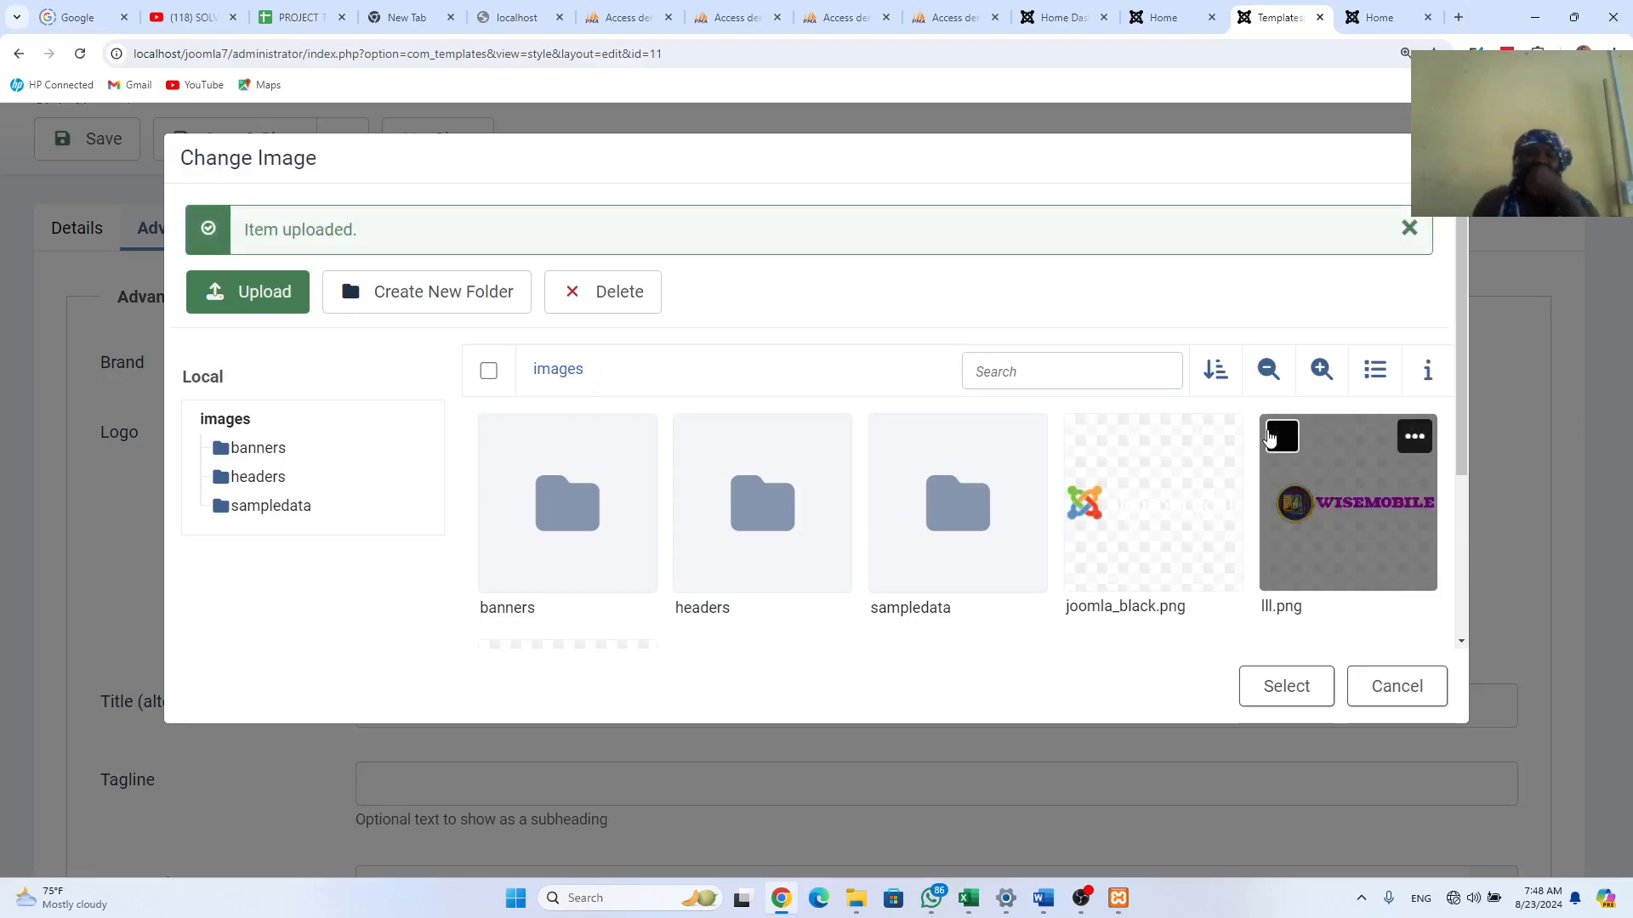
click(1279, 437)
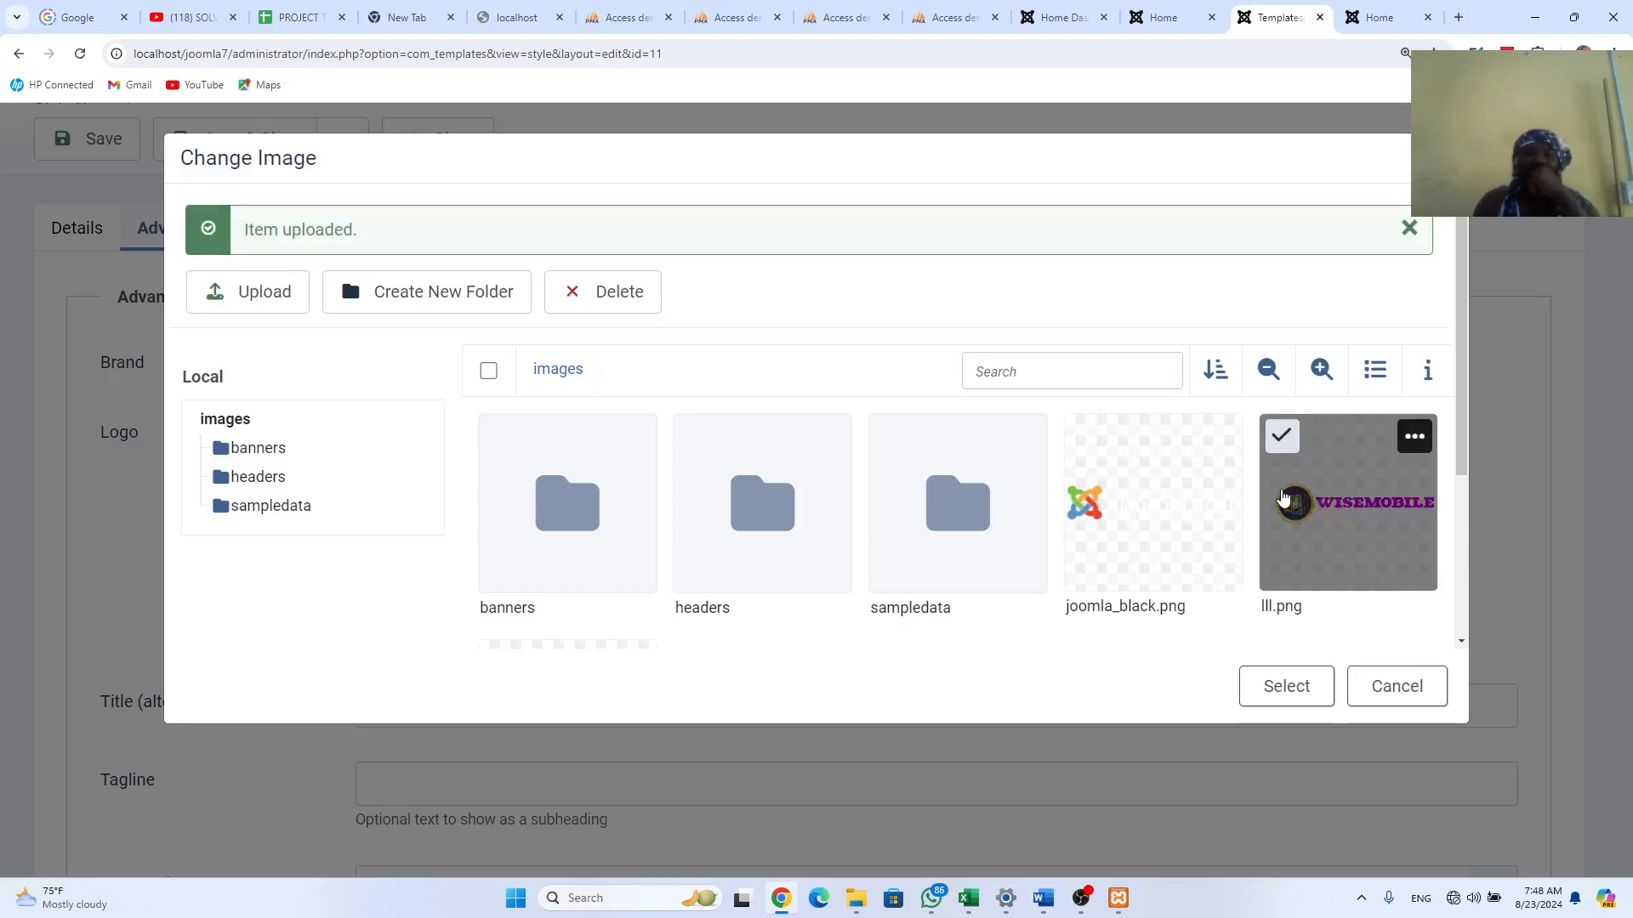
click(1278, 692)
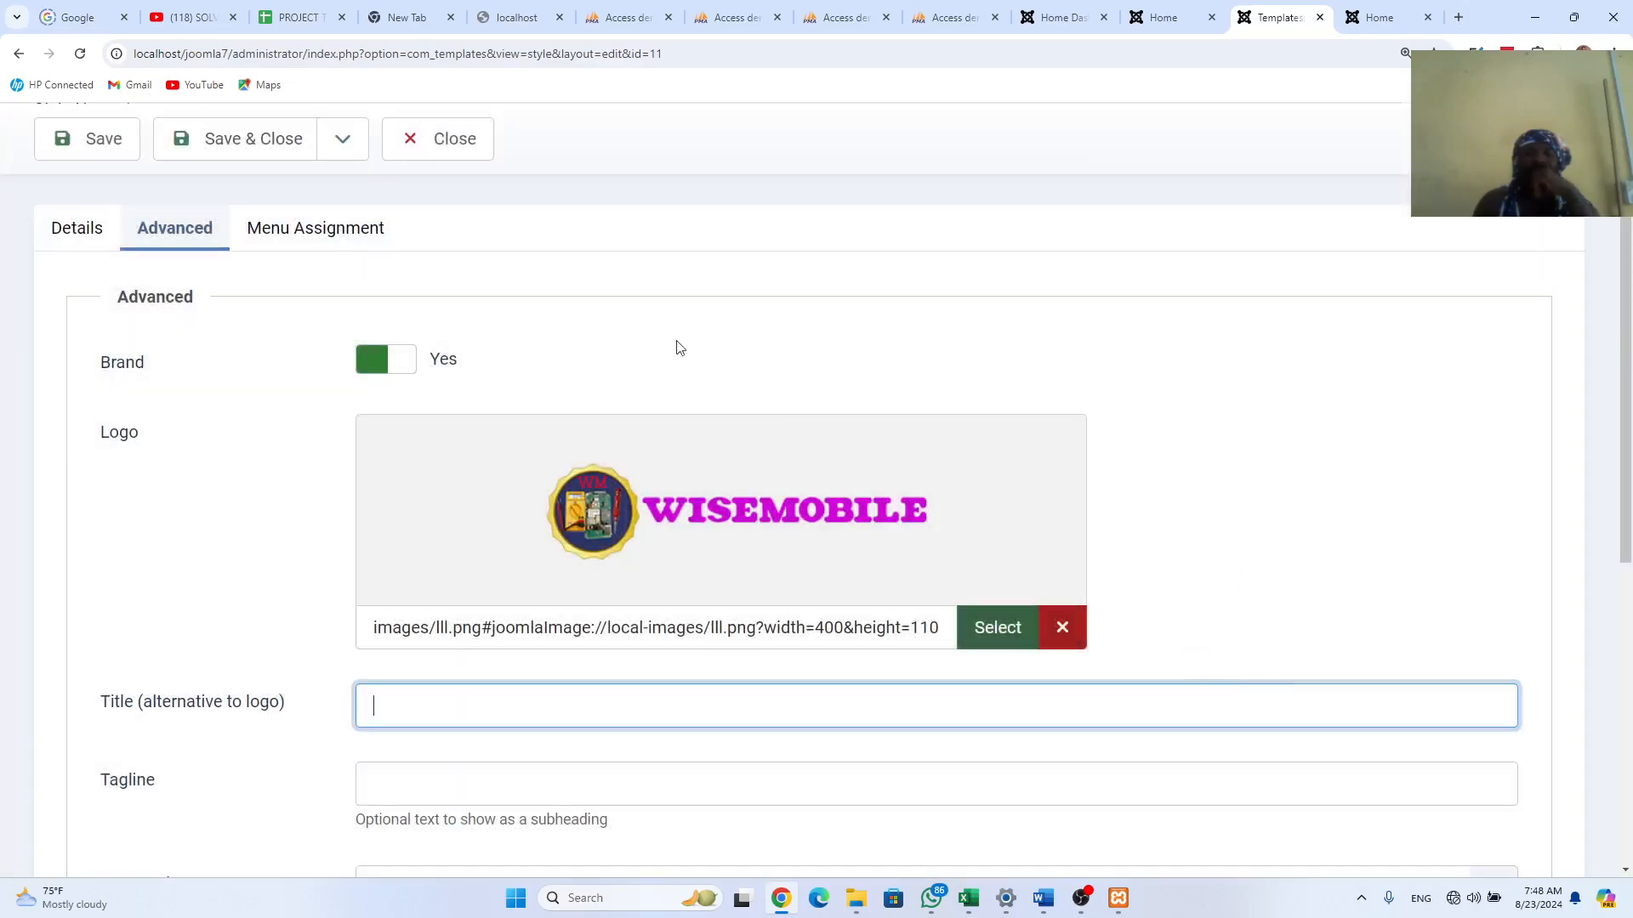
Step: Save & Close the style, reload the home page to see the WISEMOBILE logo, then return to Templates
click(223, 146)
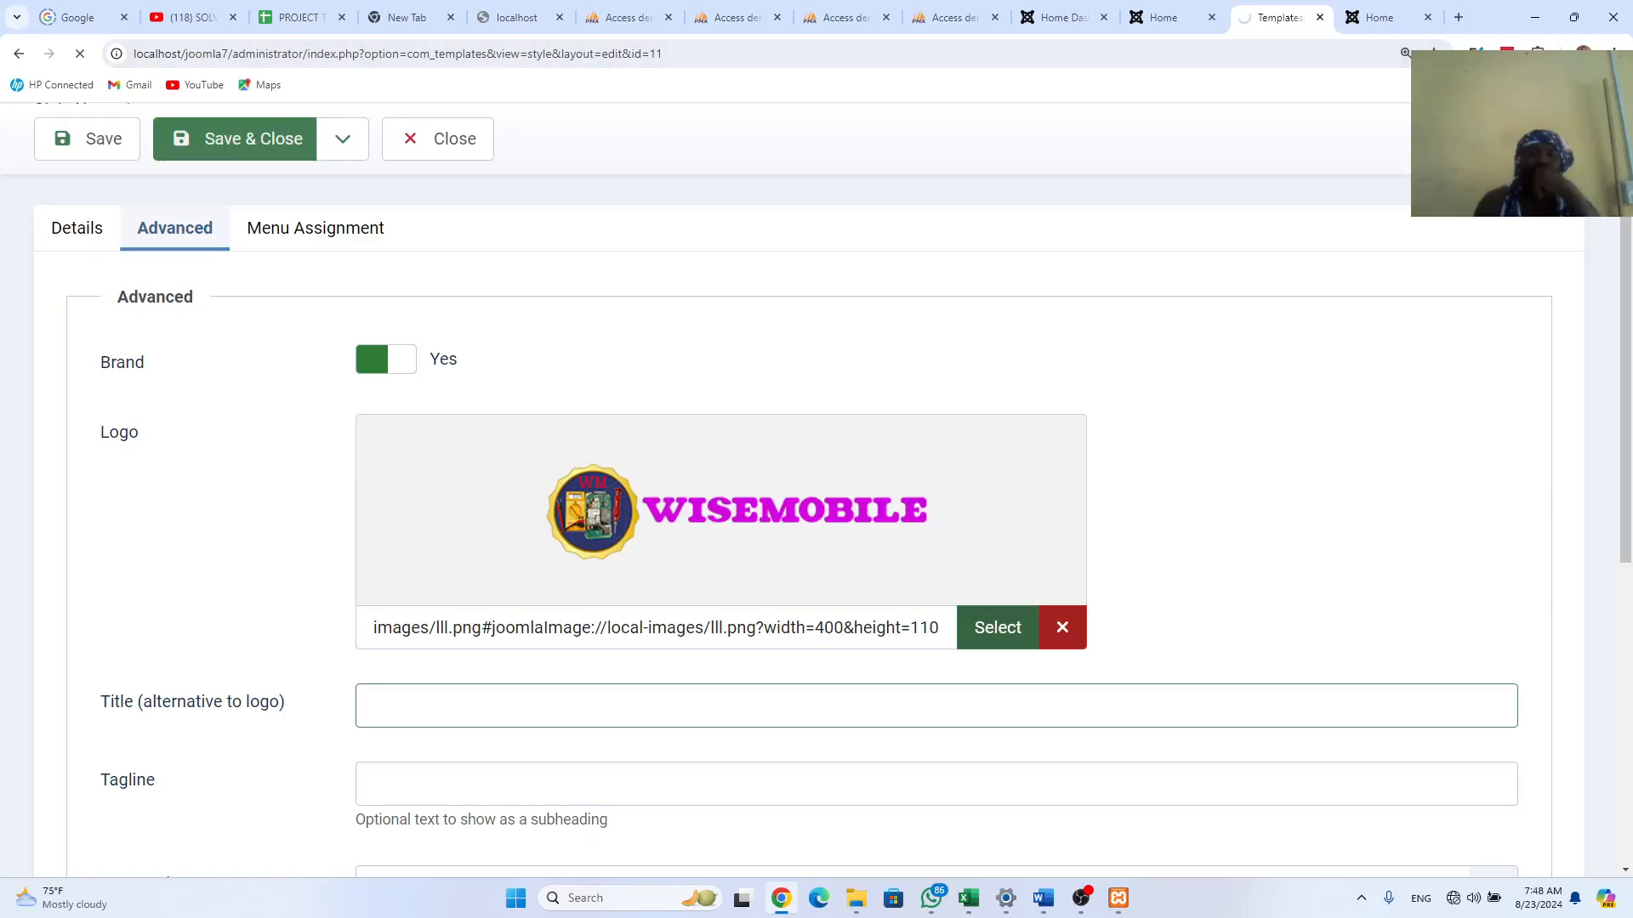
click(1383, 21)
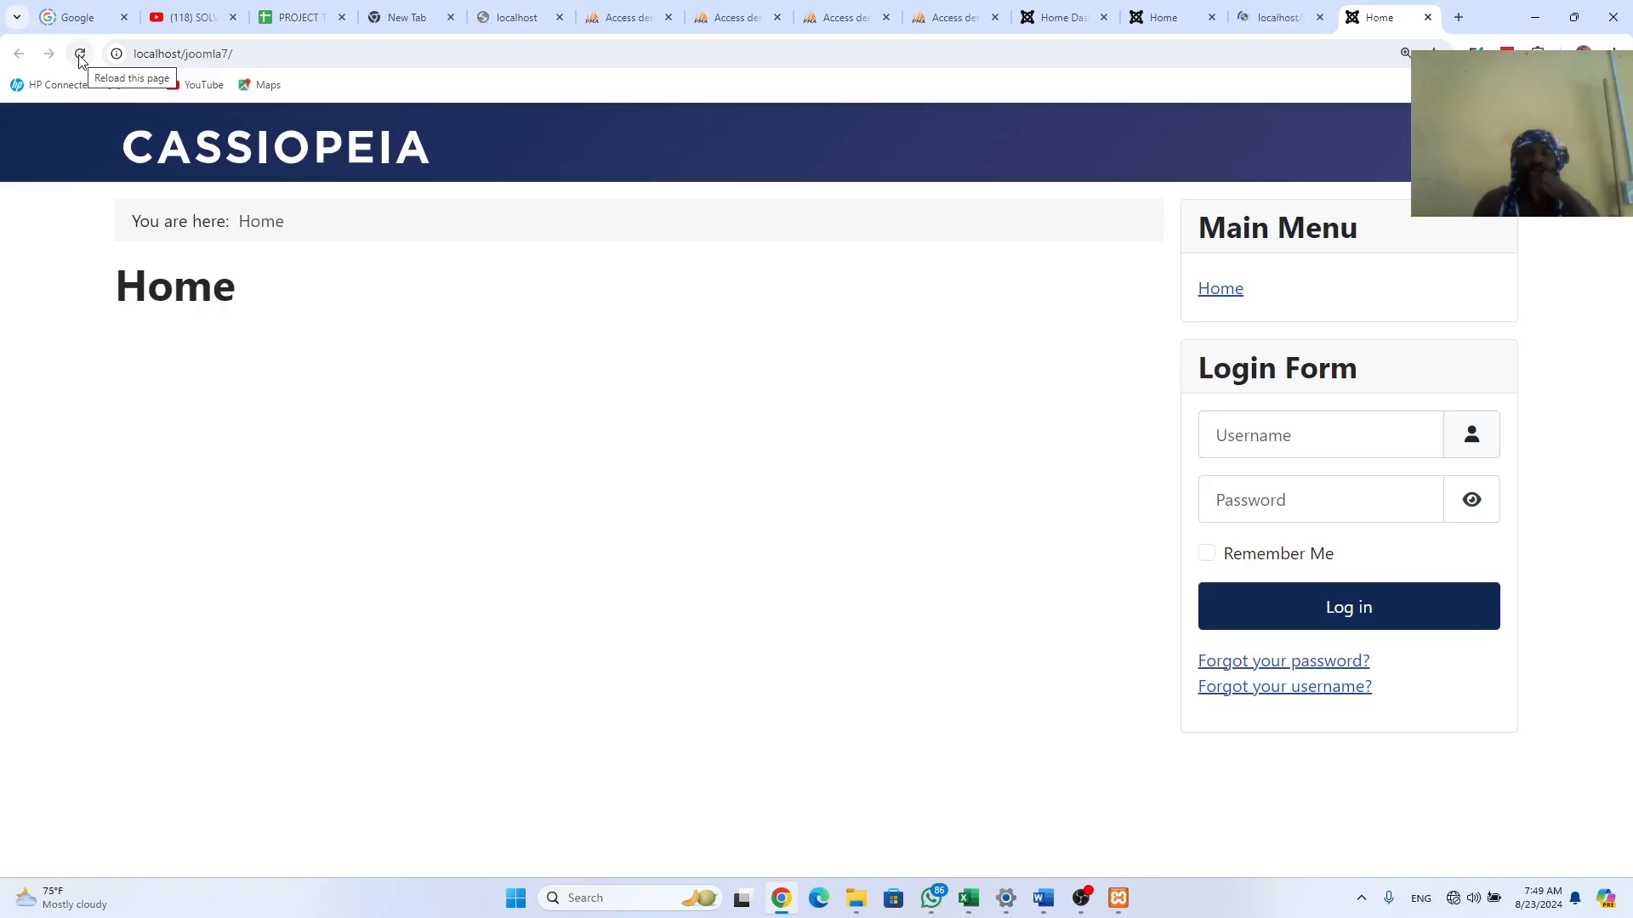
click(80, 54)
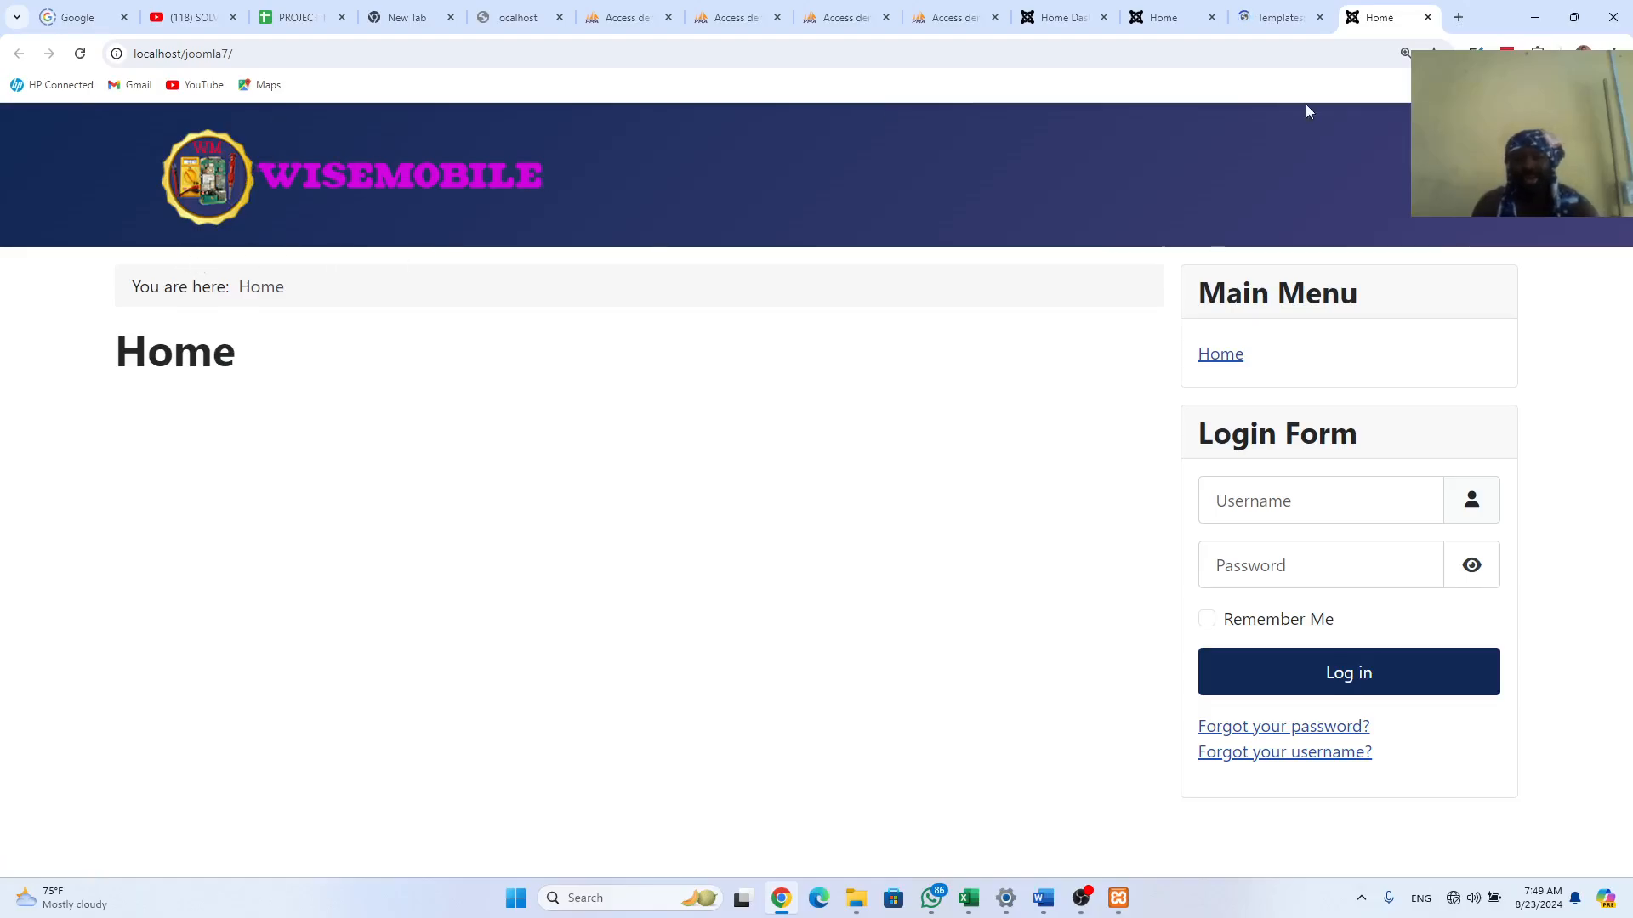
click(1273, 23)
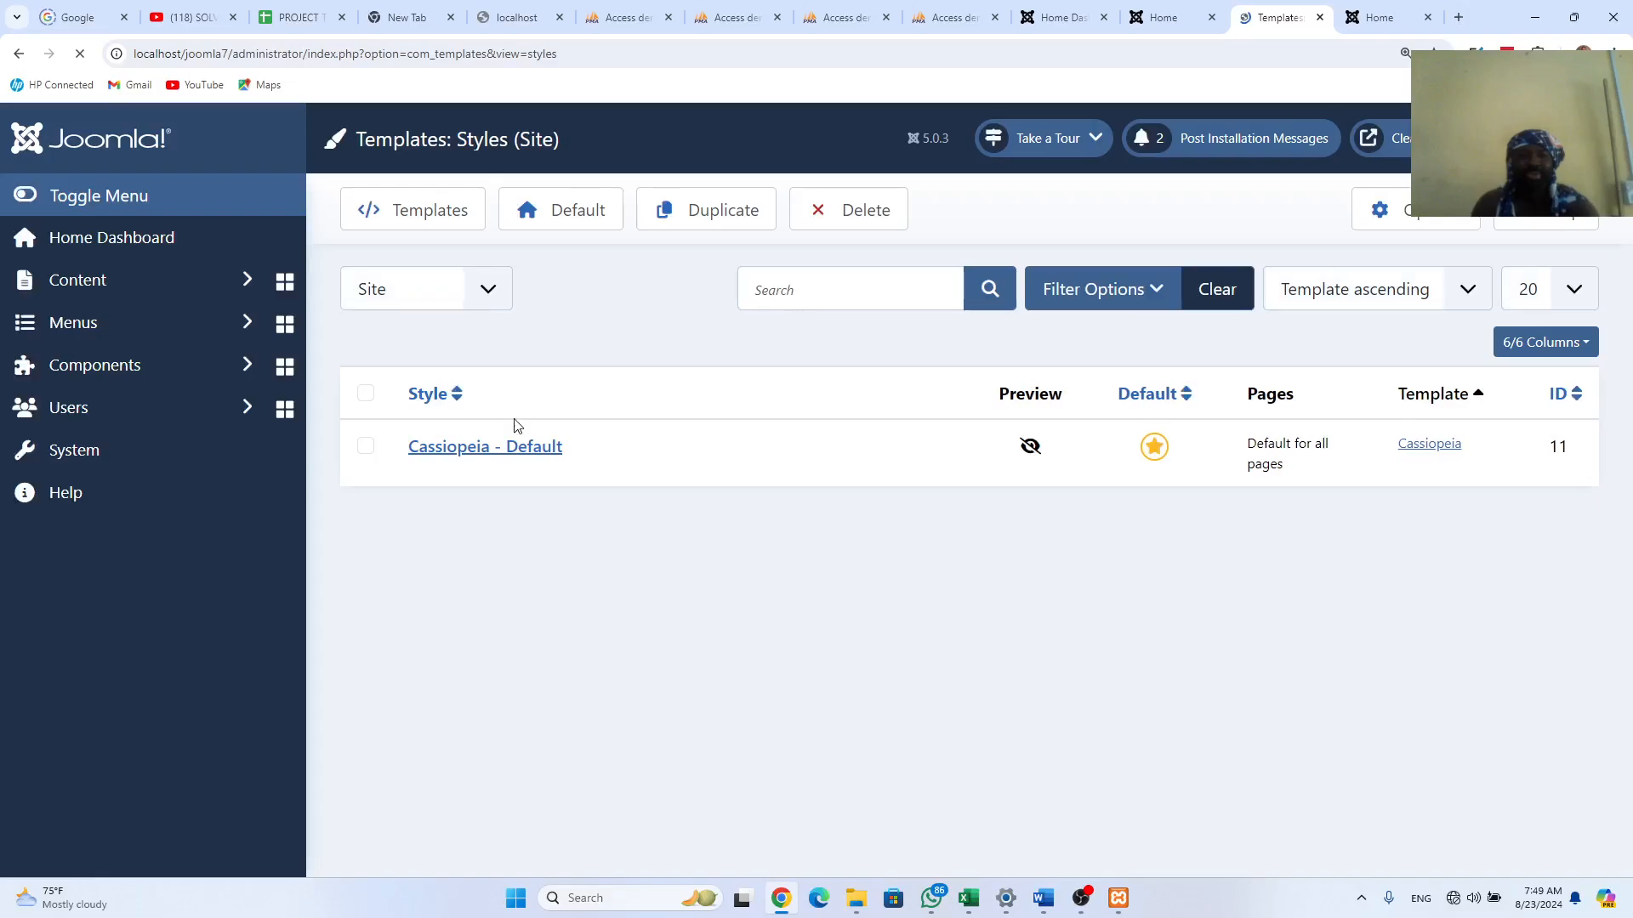
Step: From Cassiopeia - Default's logo picker, upload sss from D:'s mobile phone retail shop folder
click(453, 515)
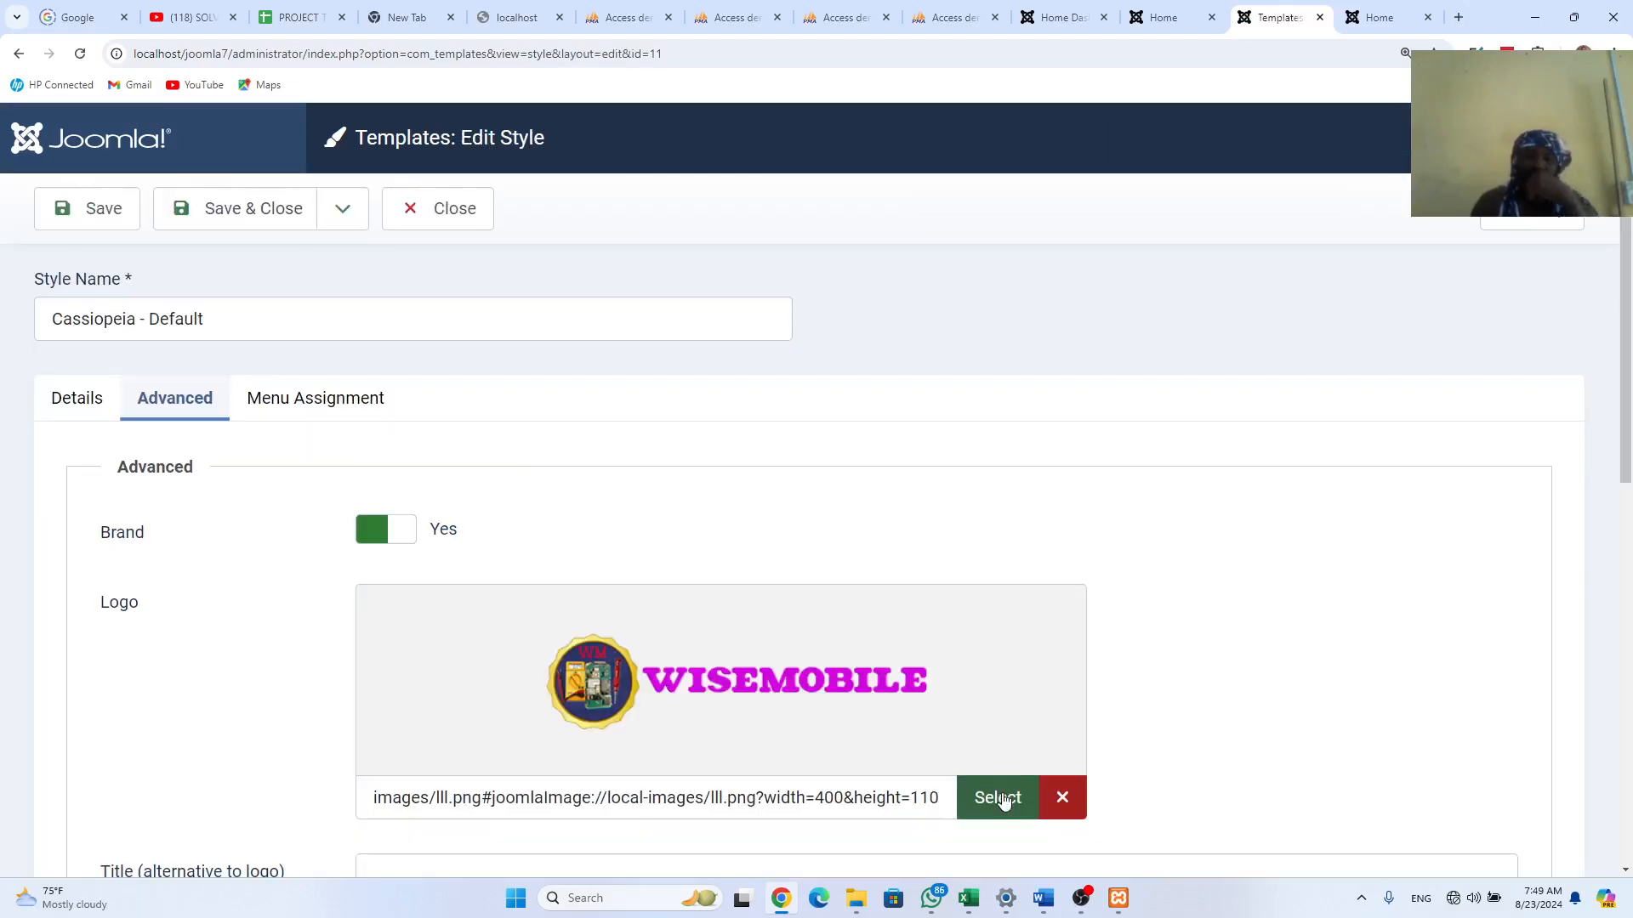
click(1000, 798)
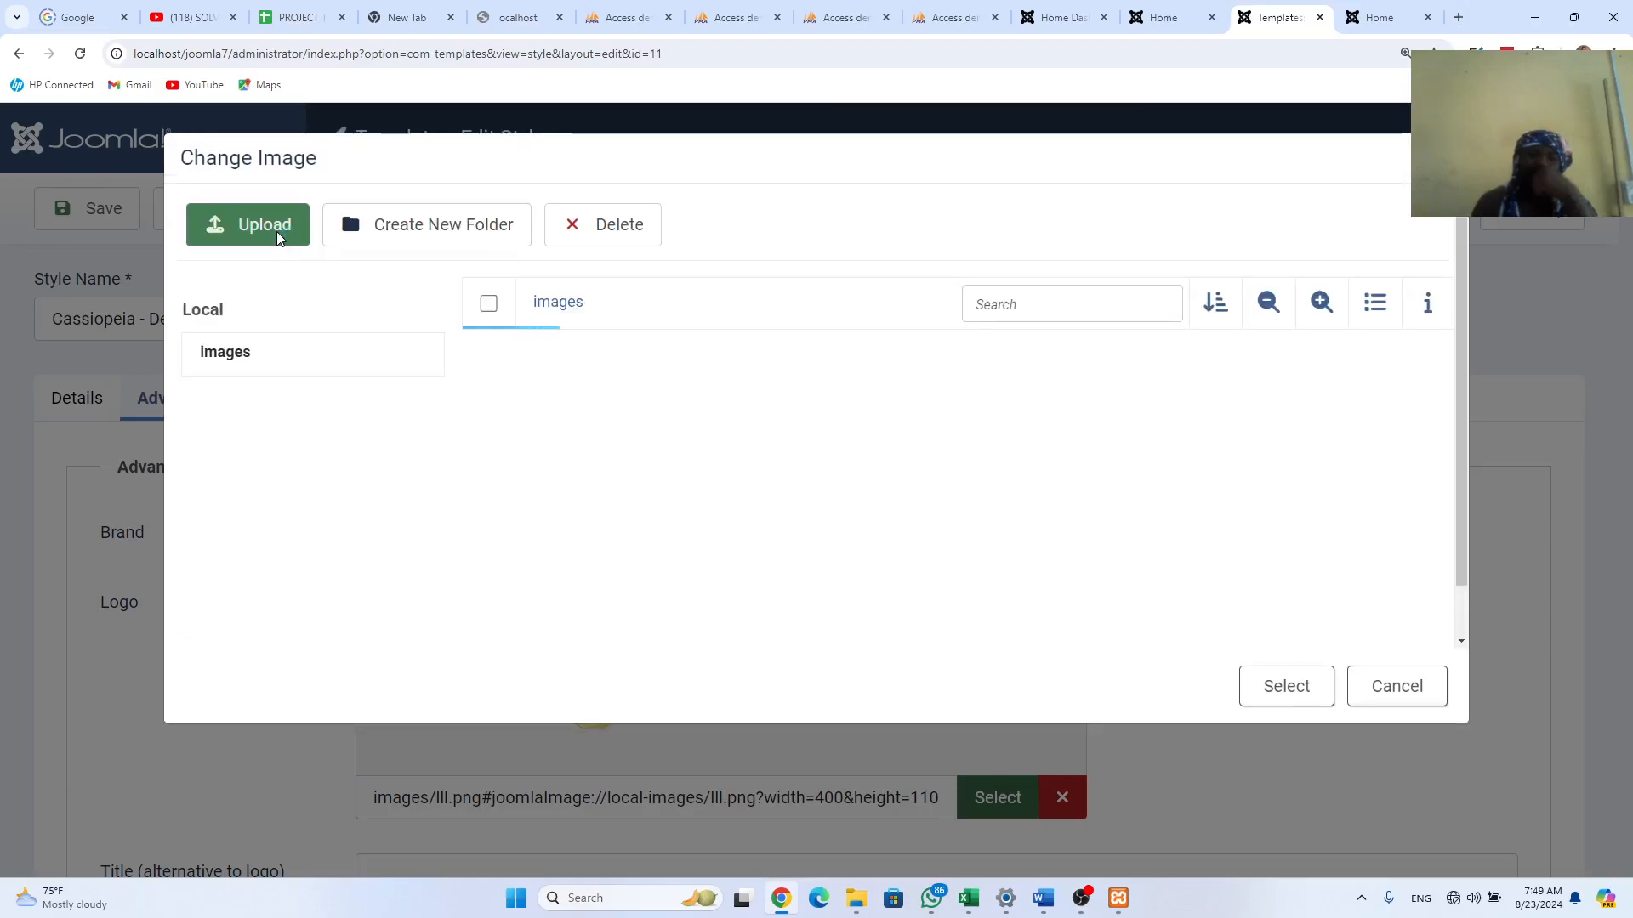
click(279, 237)
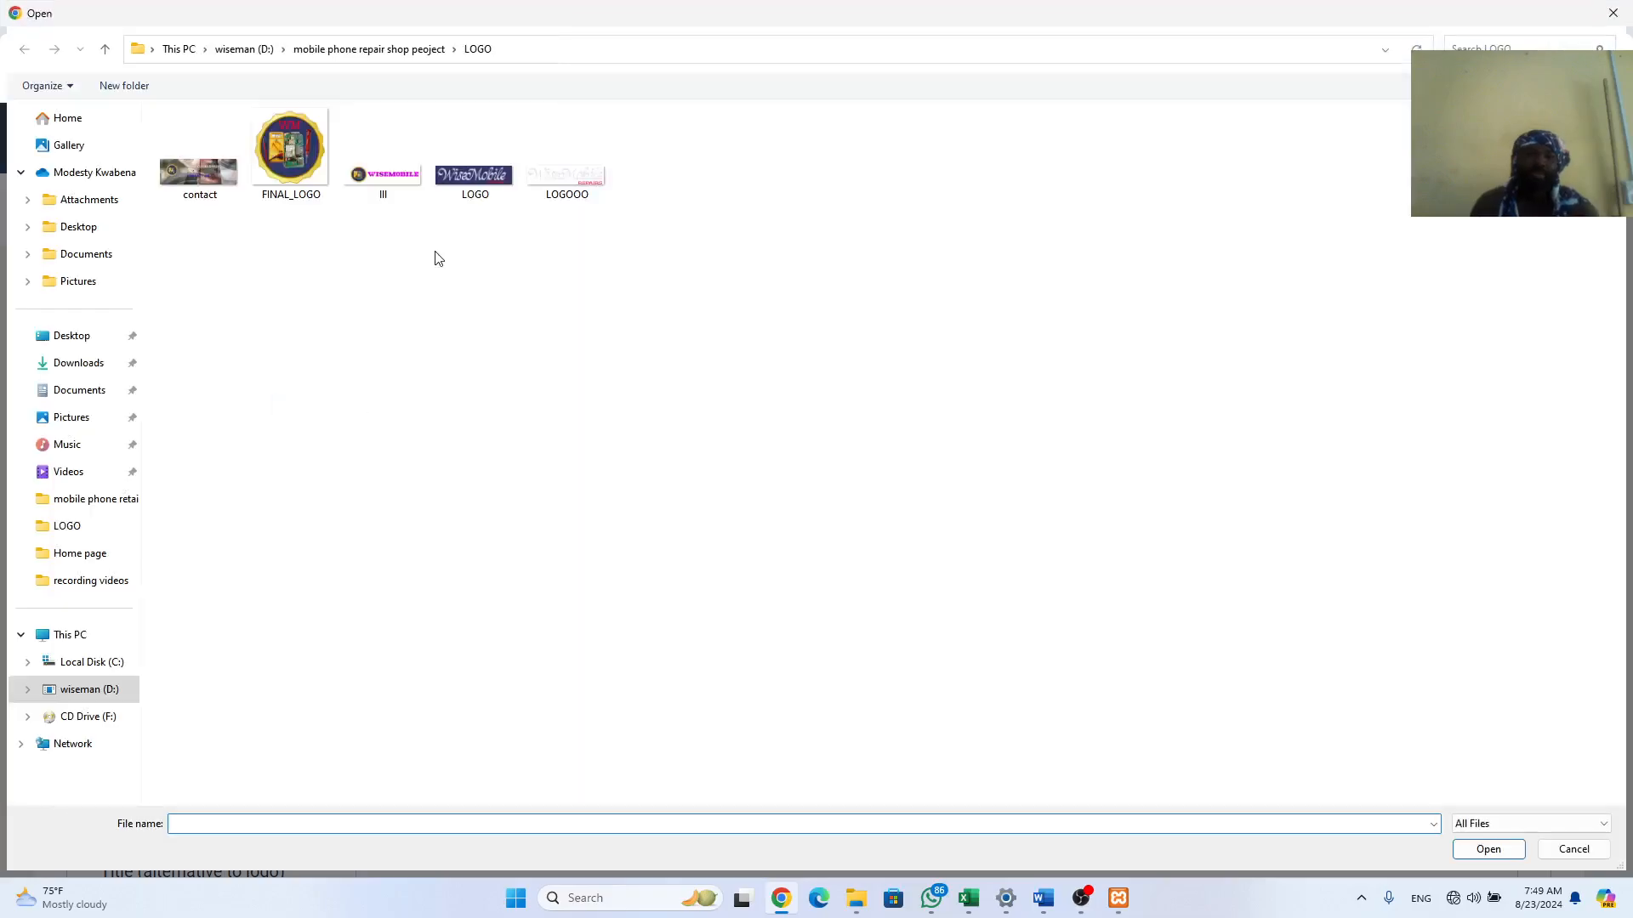
click(106, 54)
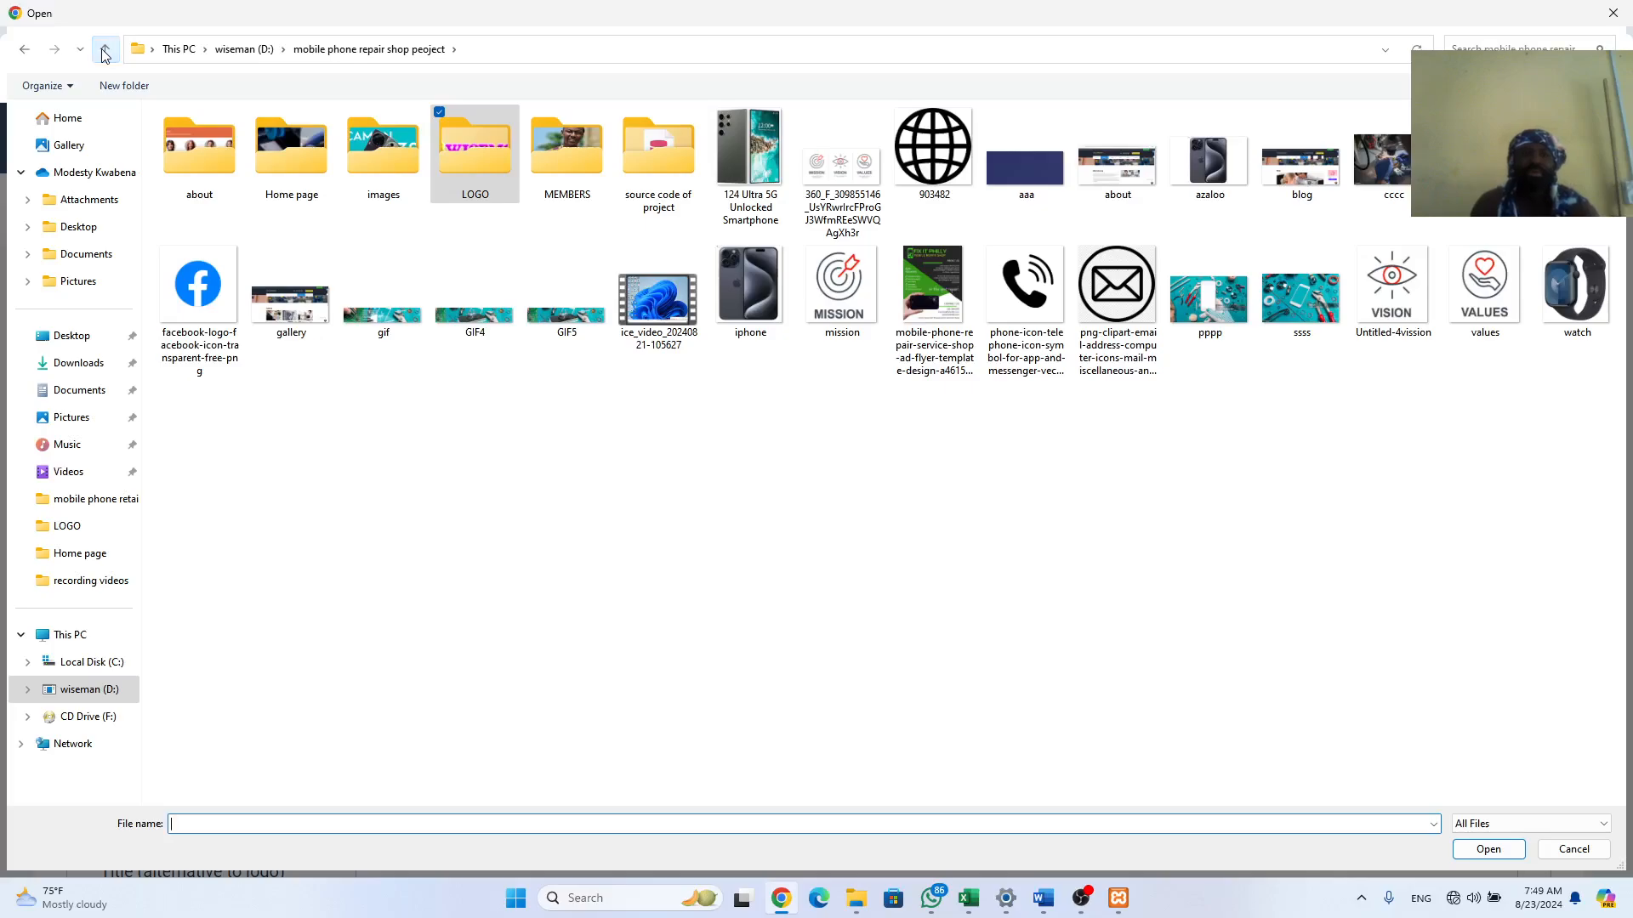
click(105, 54)
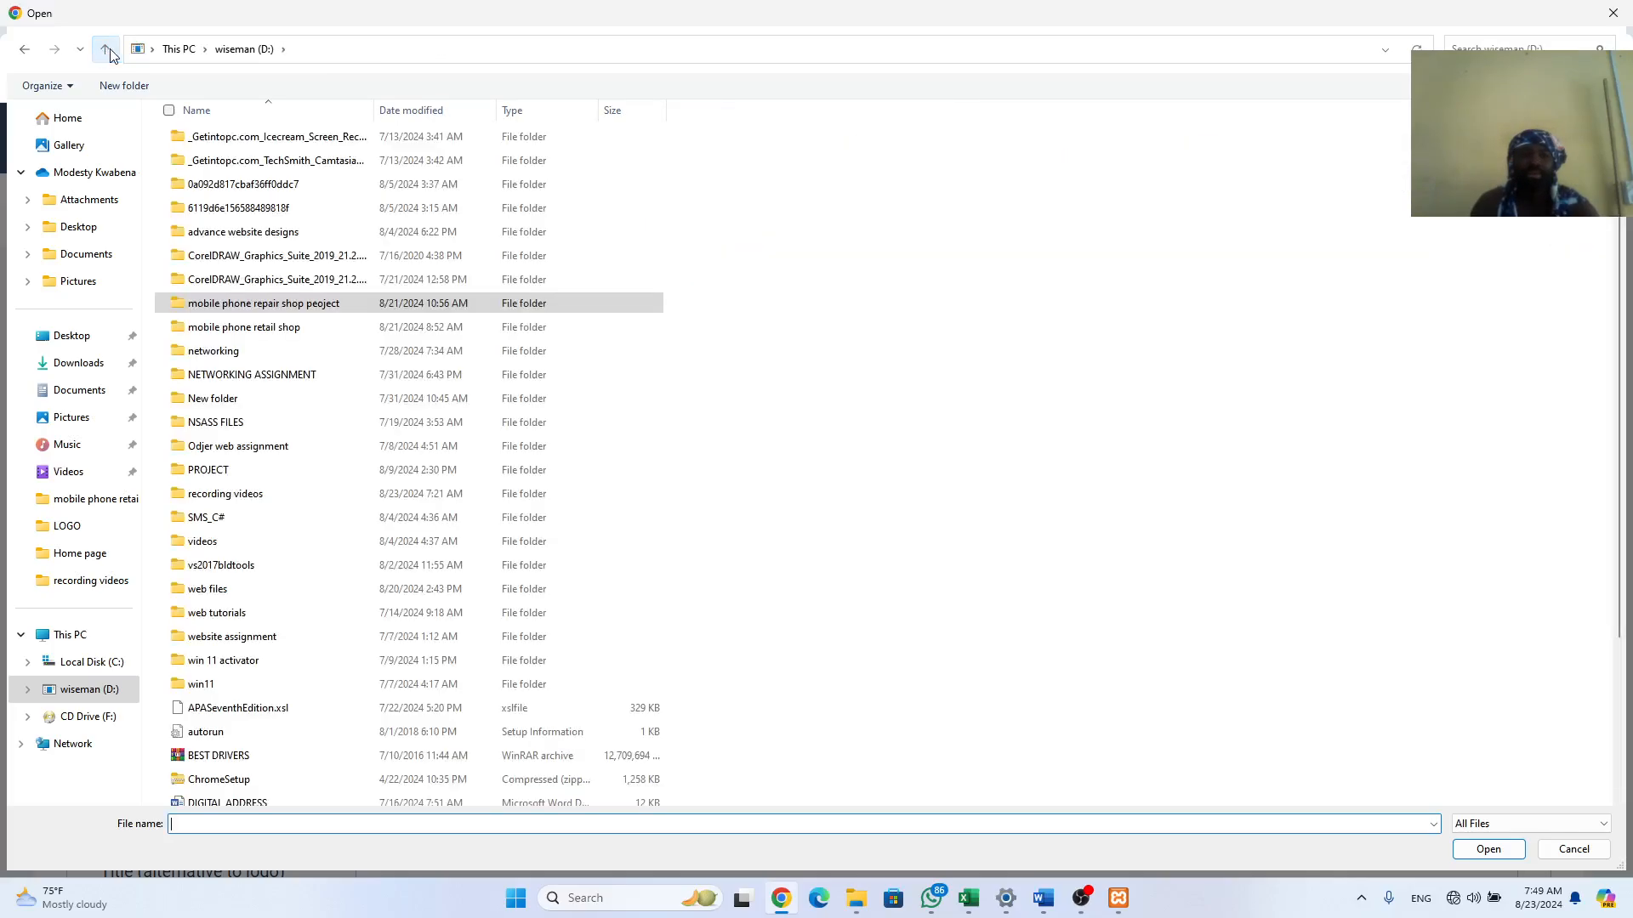
double_click(274, 326)
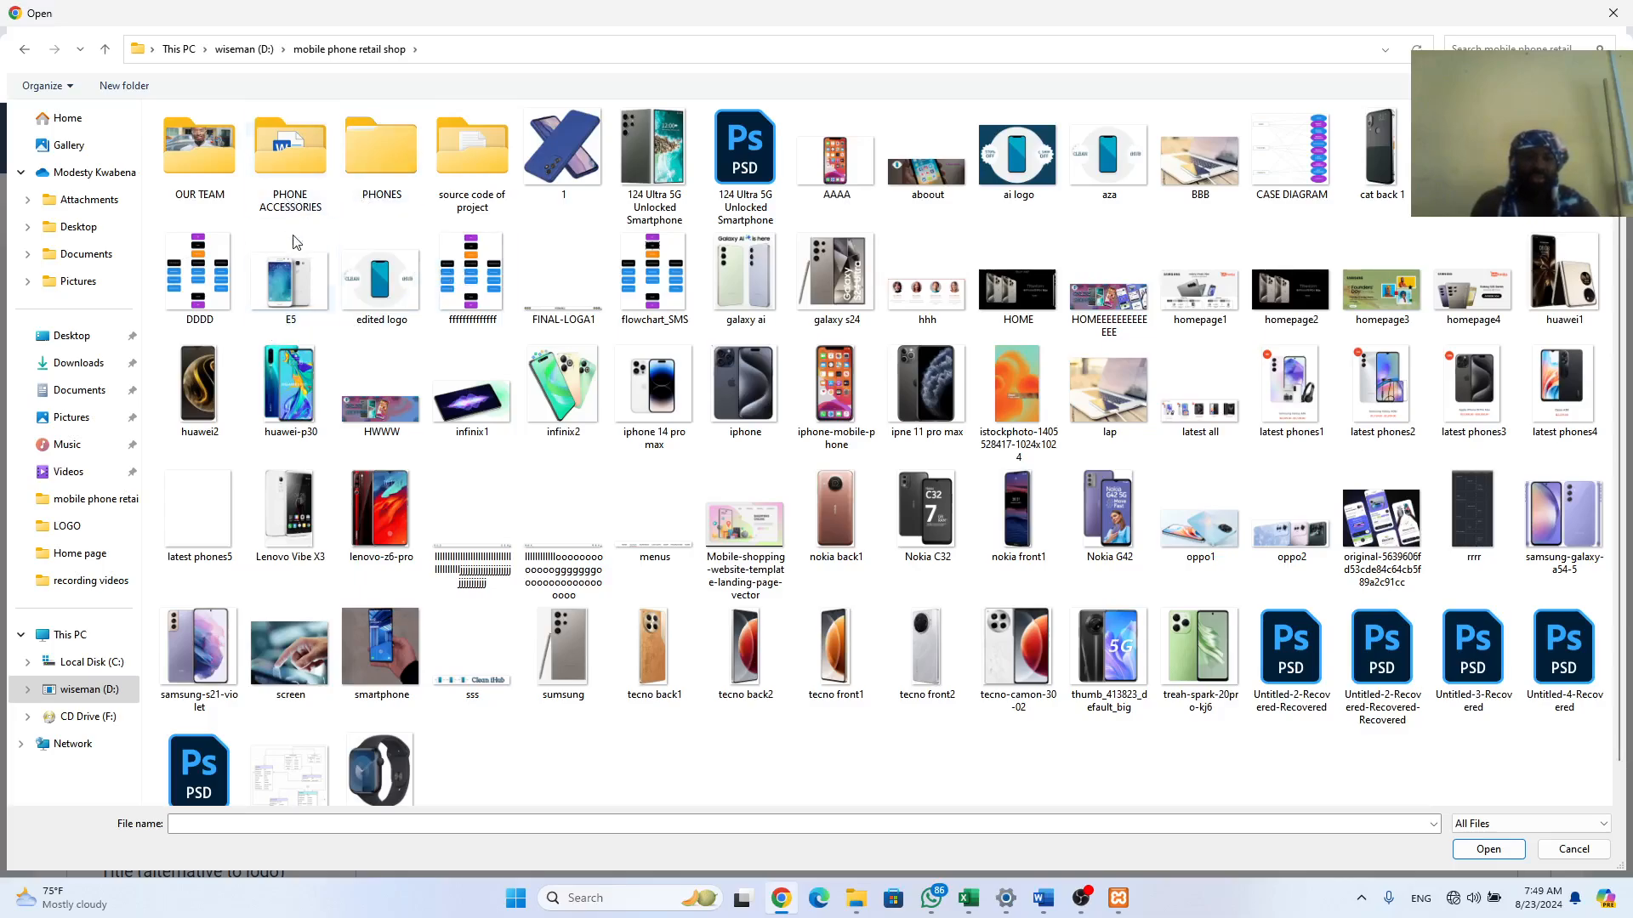
click(485, 697)
key(Return)
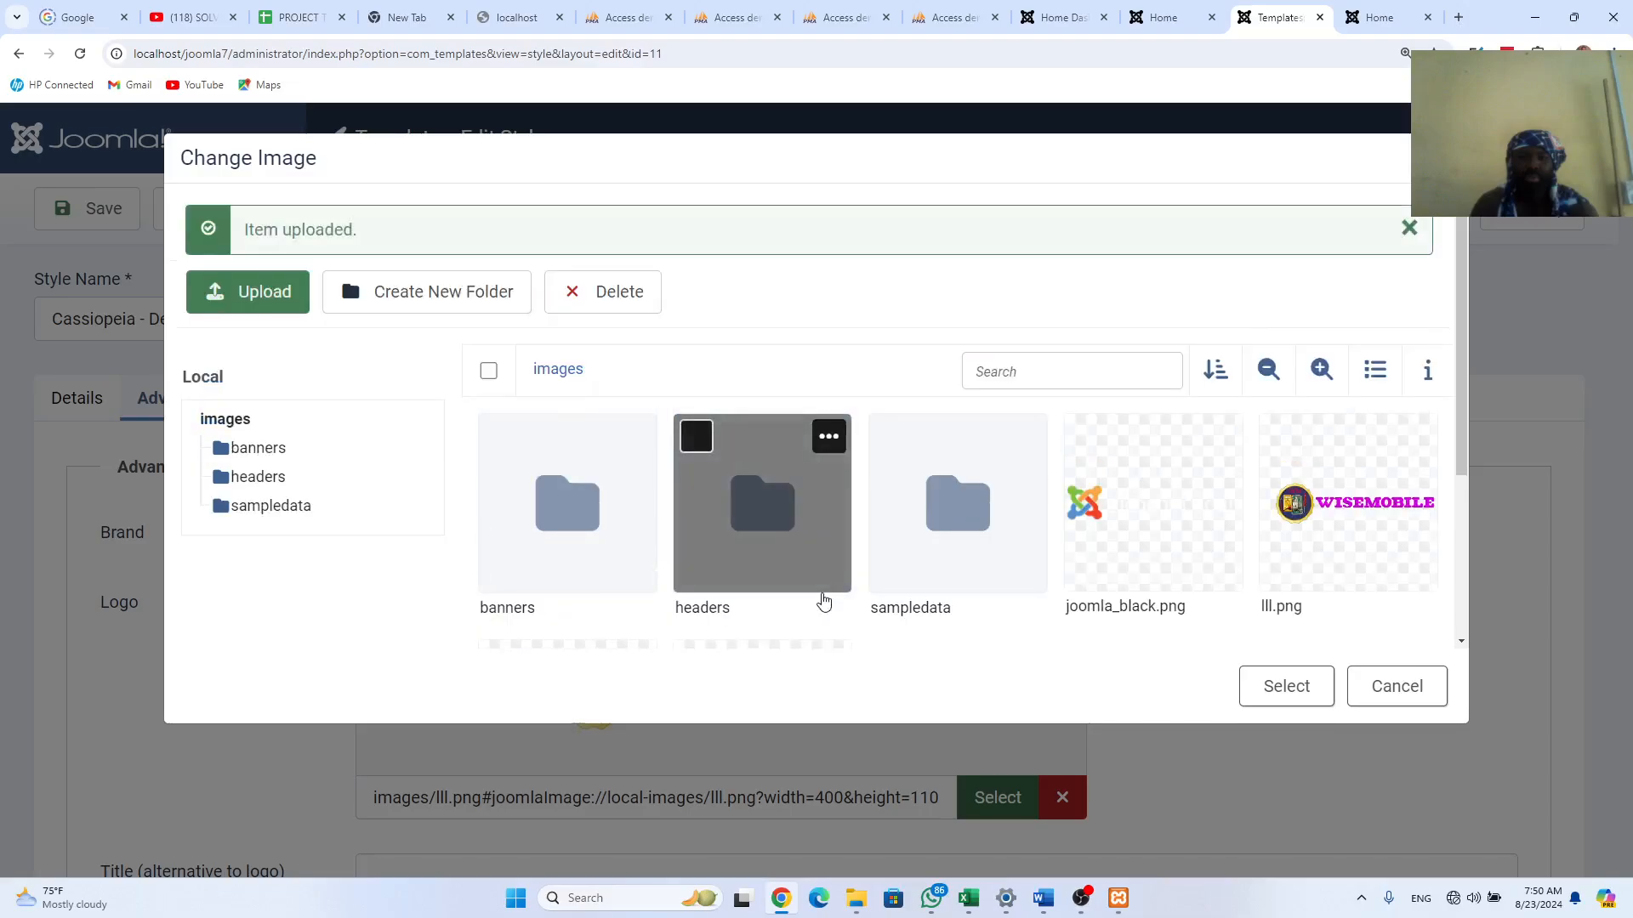
Step: Select the uploaded sss.png as the Logo and Save & Close the style
scroll(824, 602, down, 3)
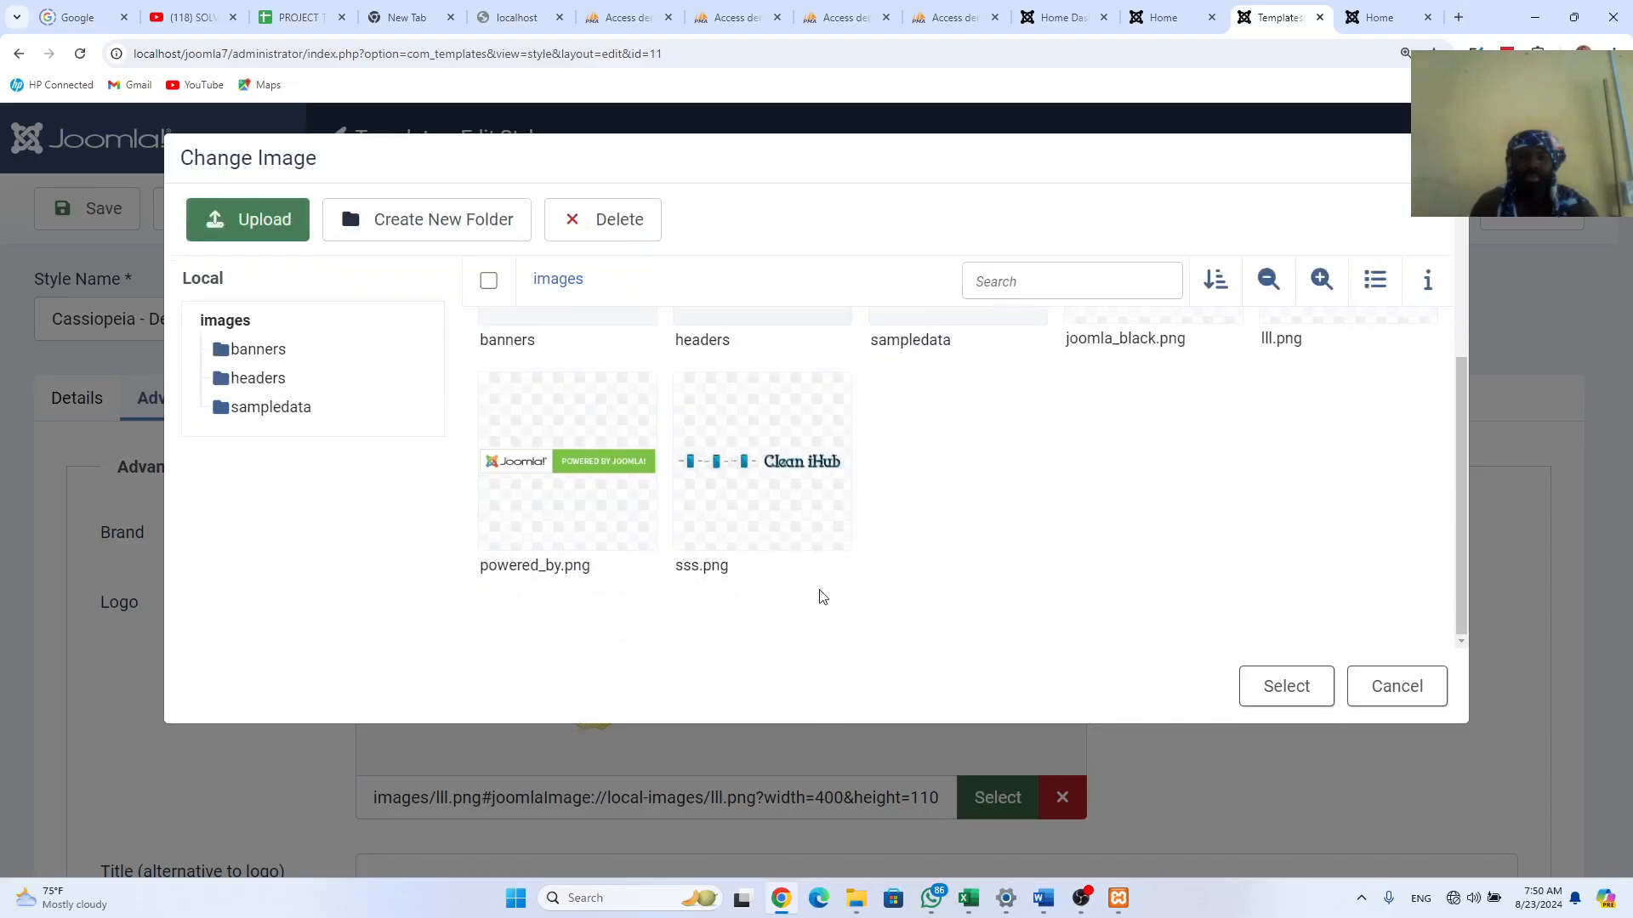
click(699, 398)
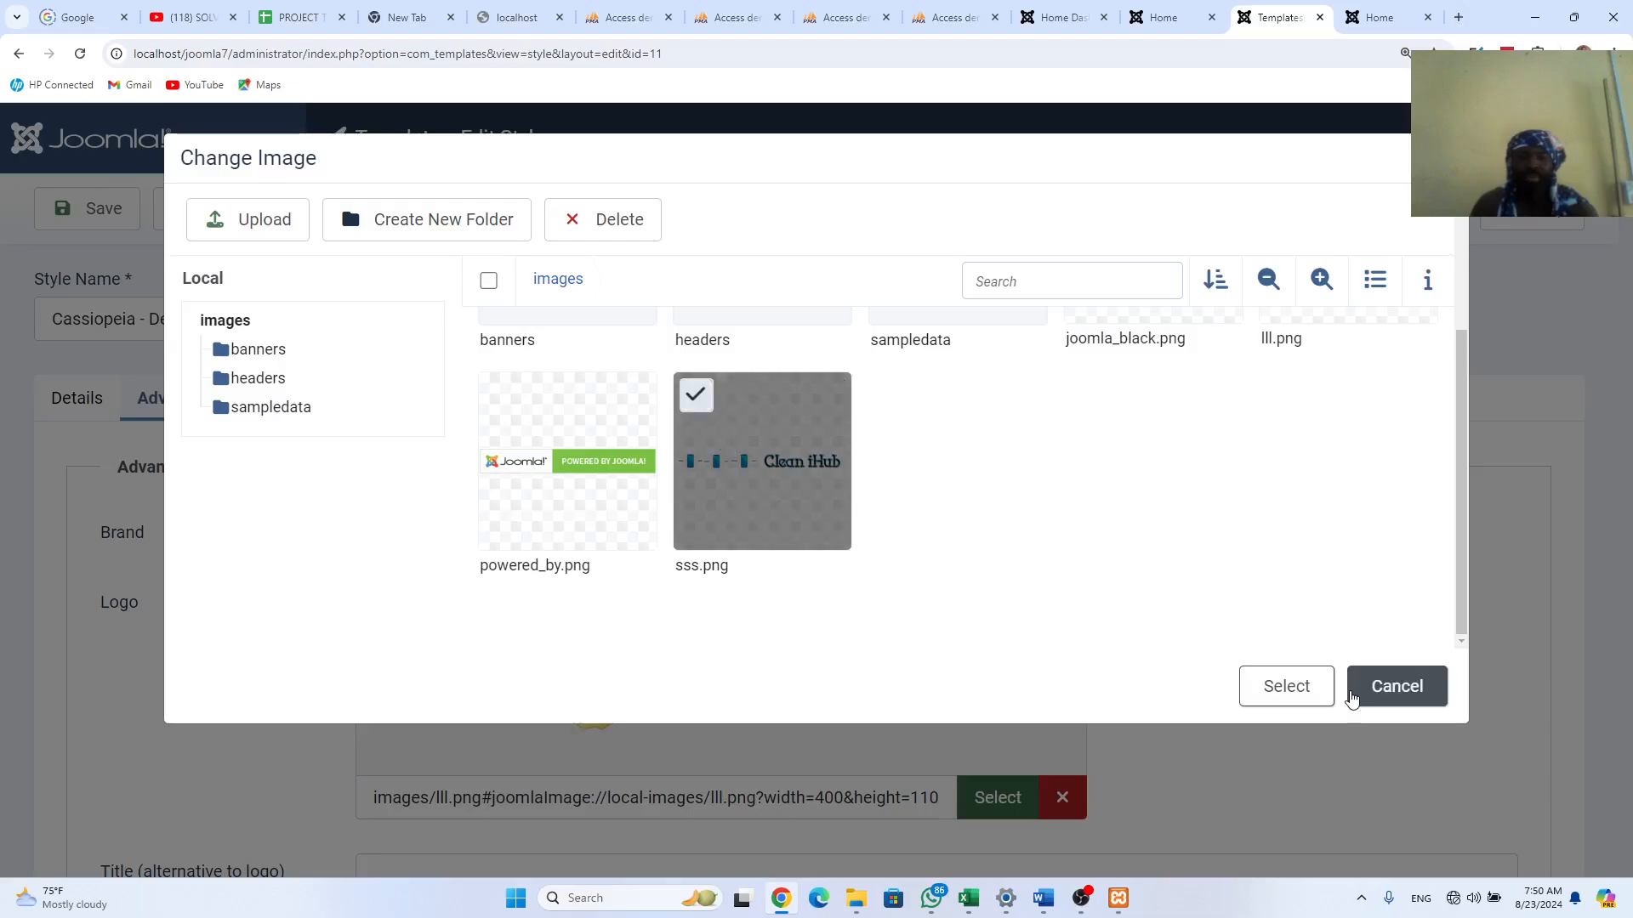
click(1293, 689)
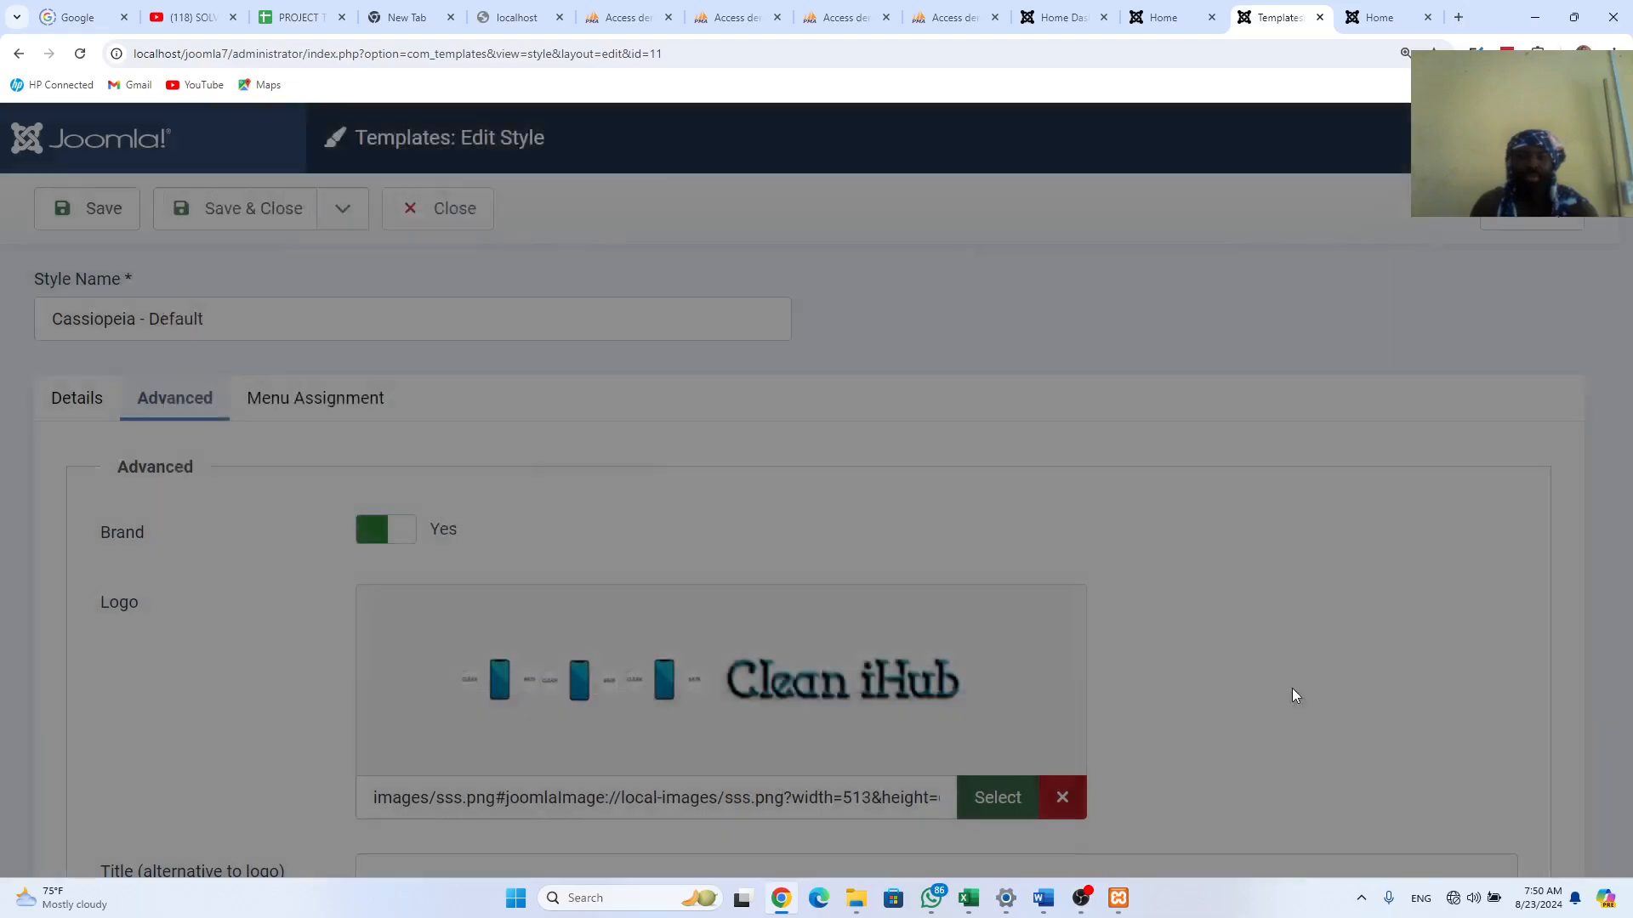
click(306, 222)
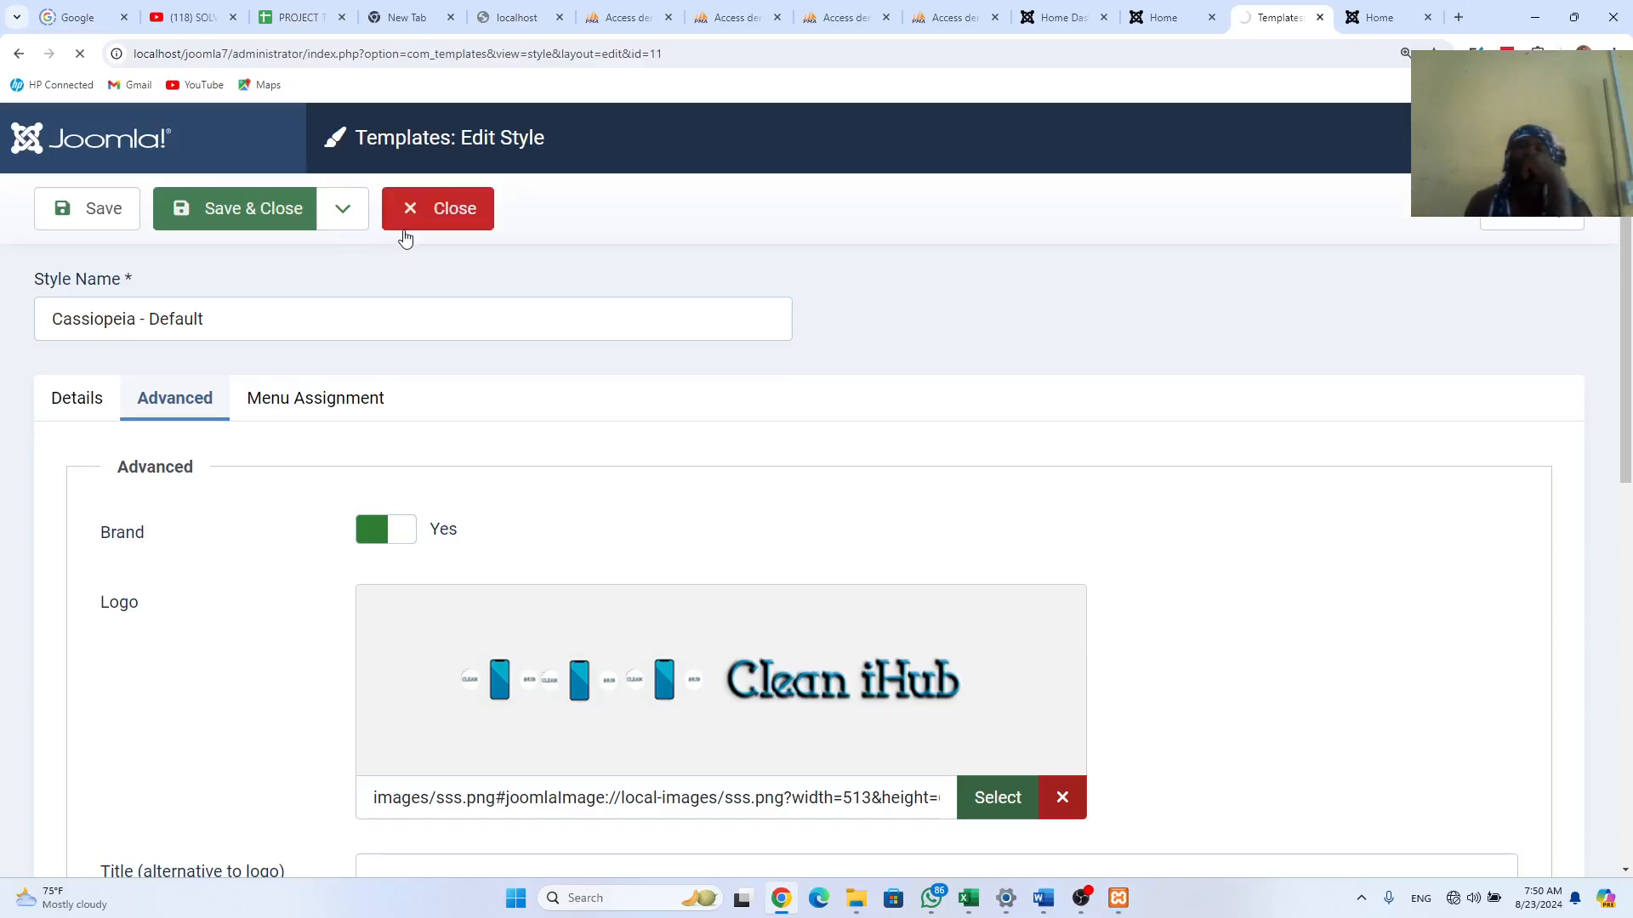
Step: Reload the new site's front page and confirm the Clean iHub logo replaces WISEMOBILE
click(1373, 10)
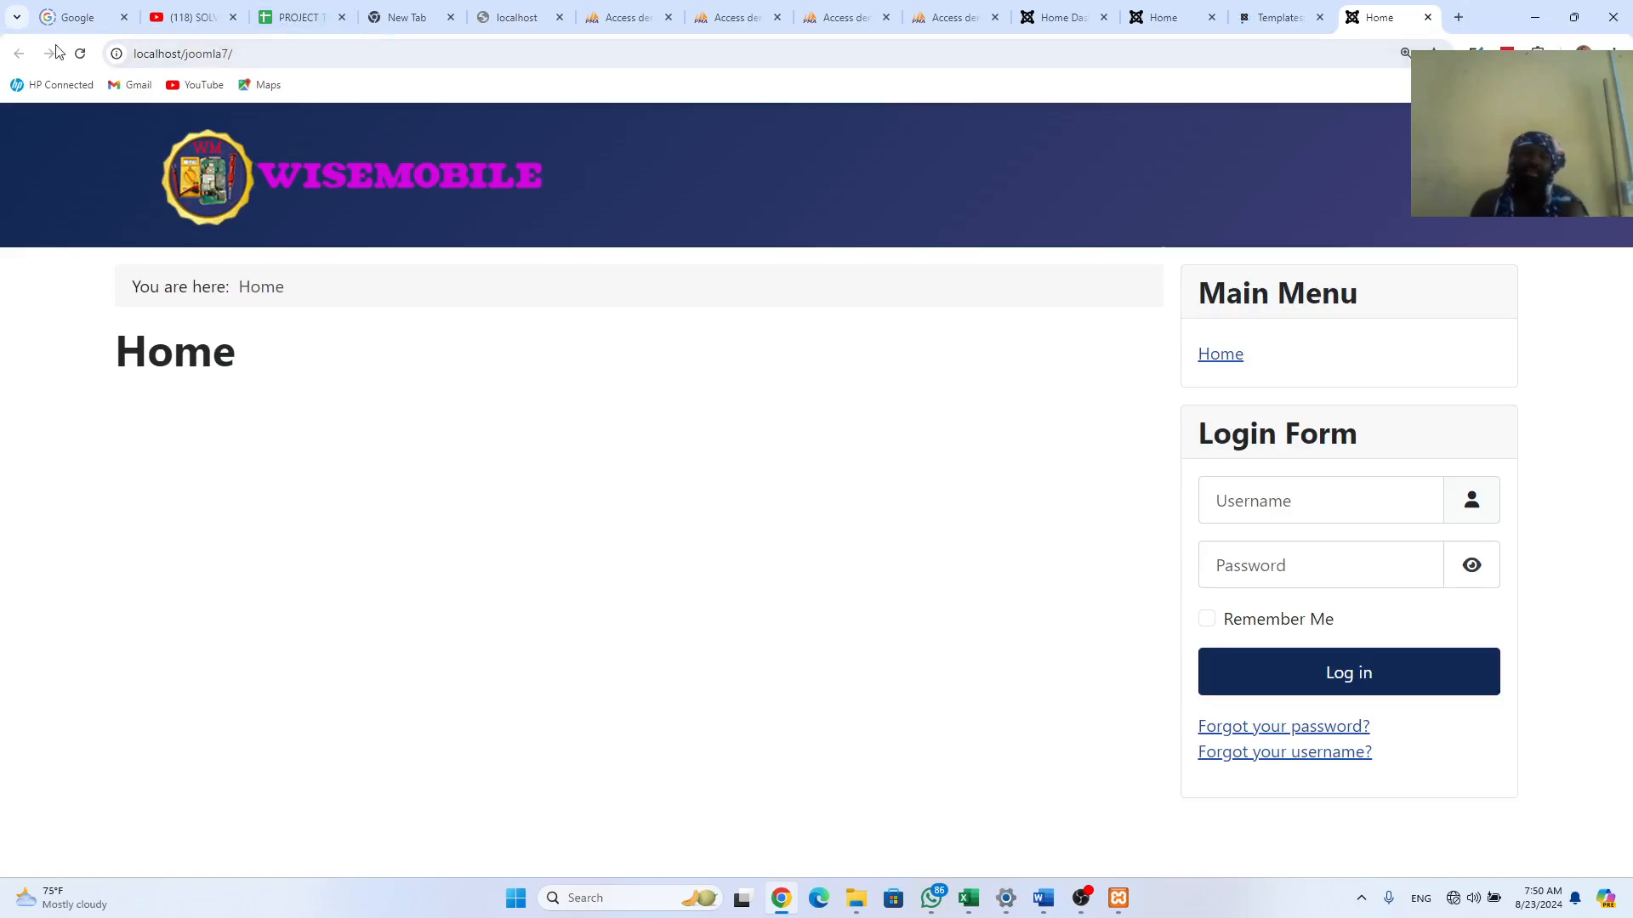
click(81, 55)
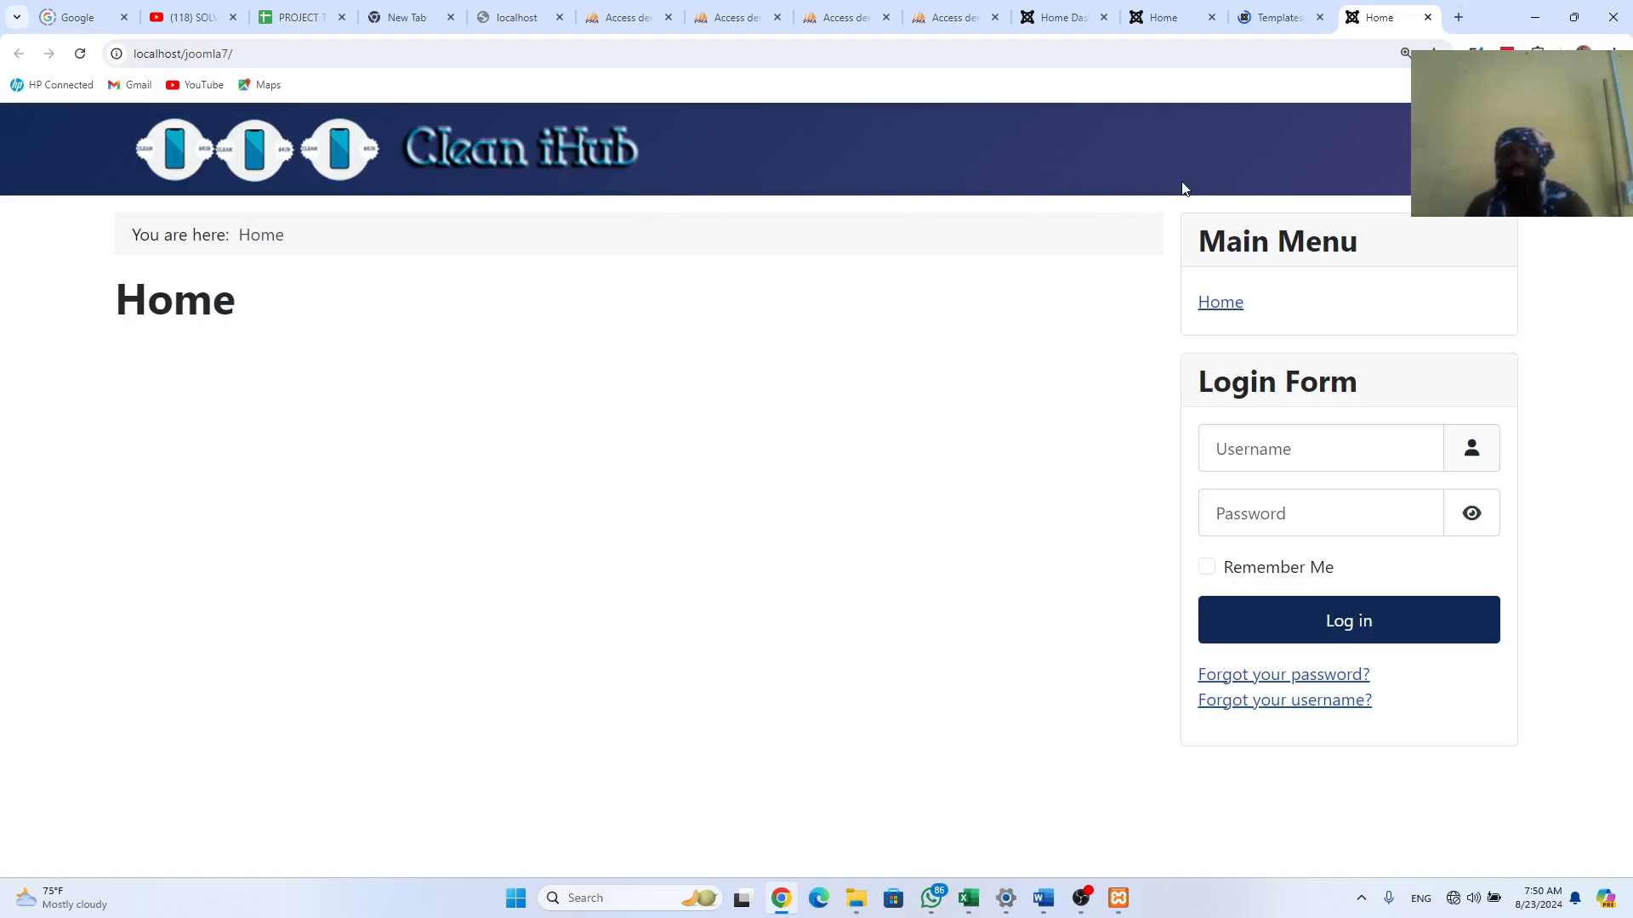
Step: Set the Cassiopeia - Default style's Colour Theme to Alternative and save it
click(1274, 19)
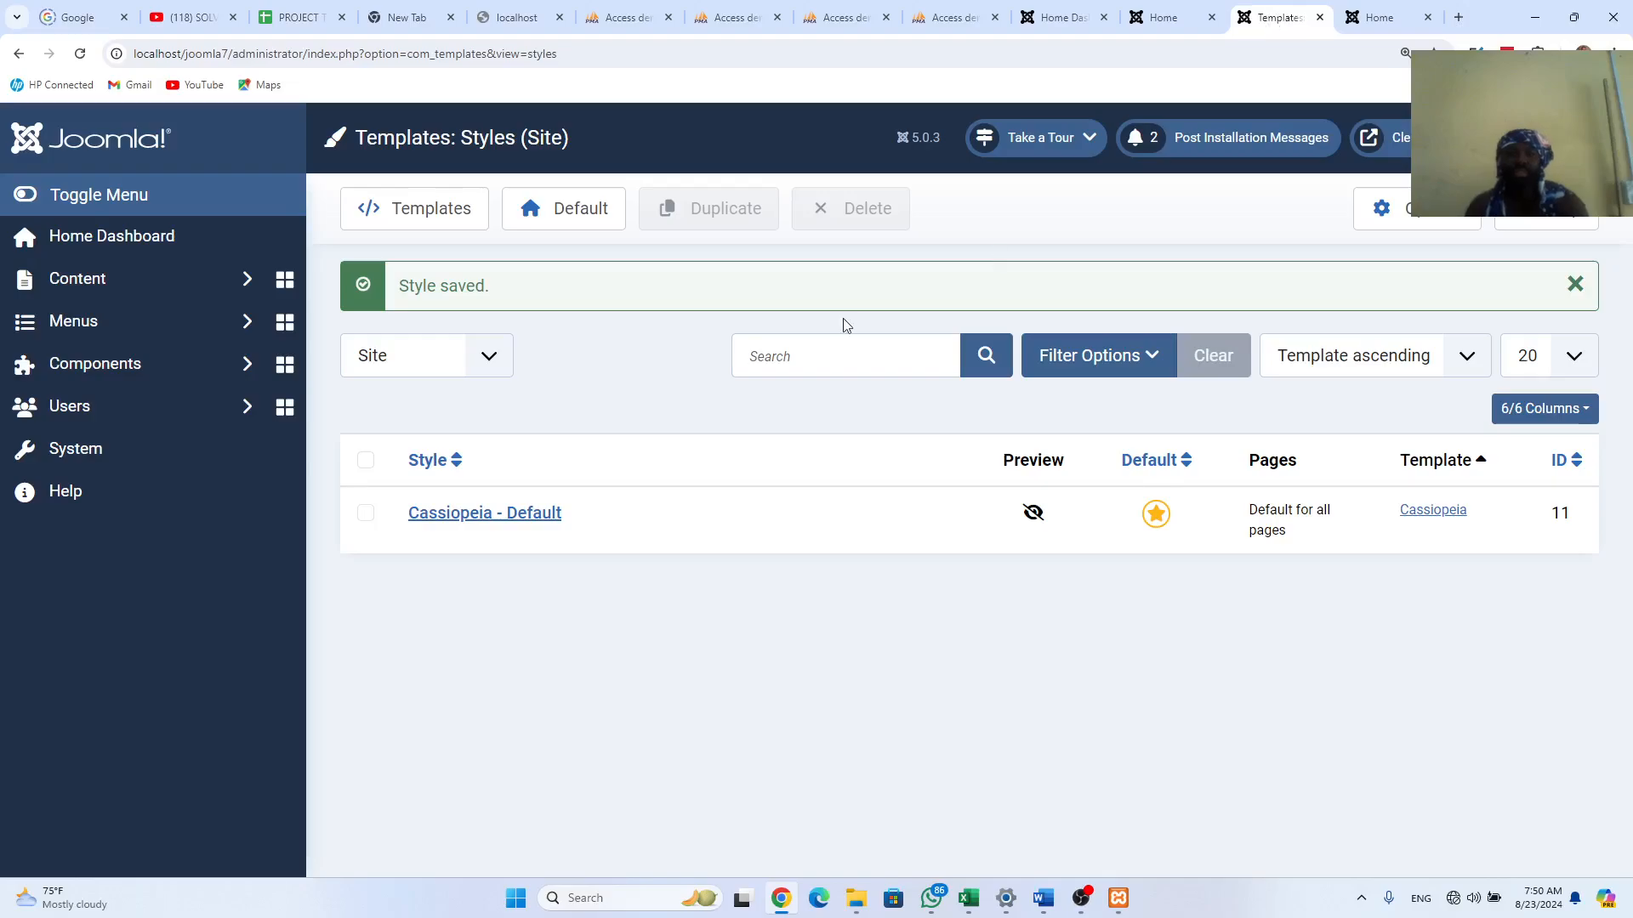
click(475, 514)
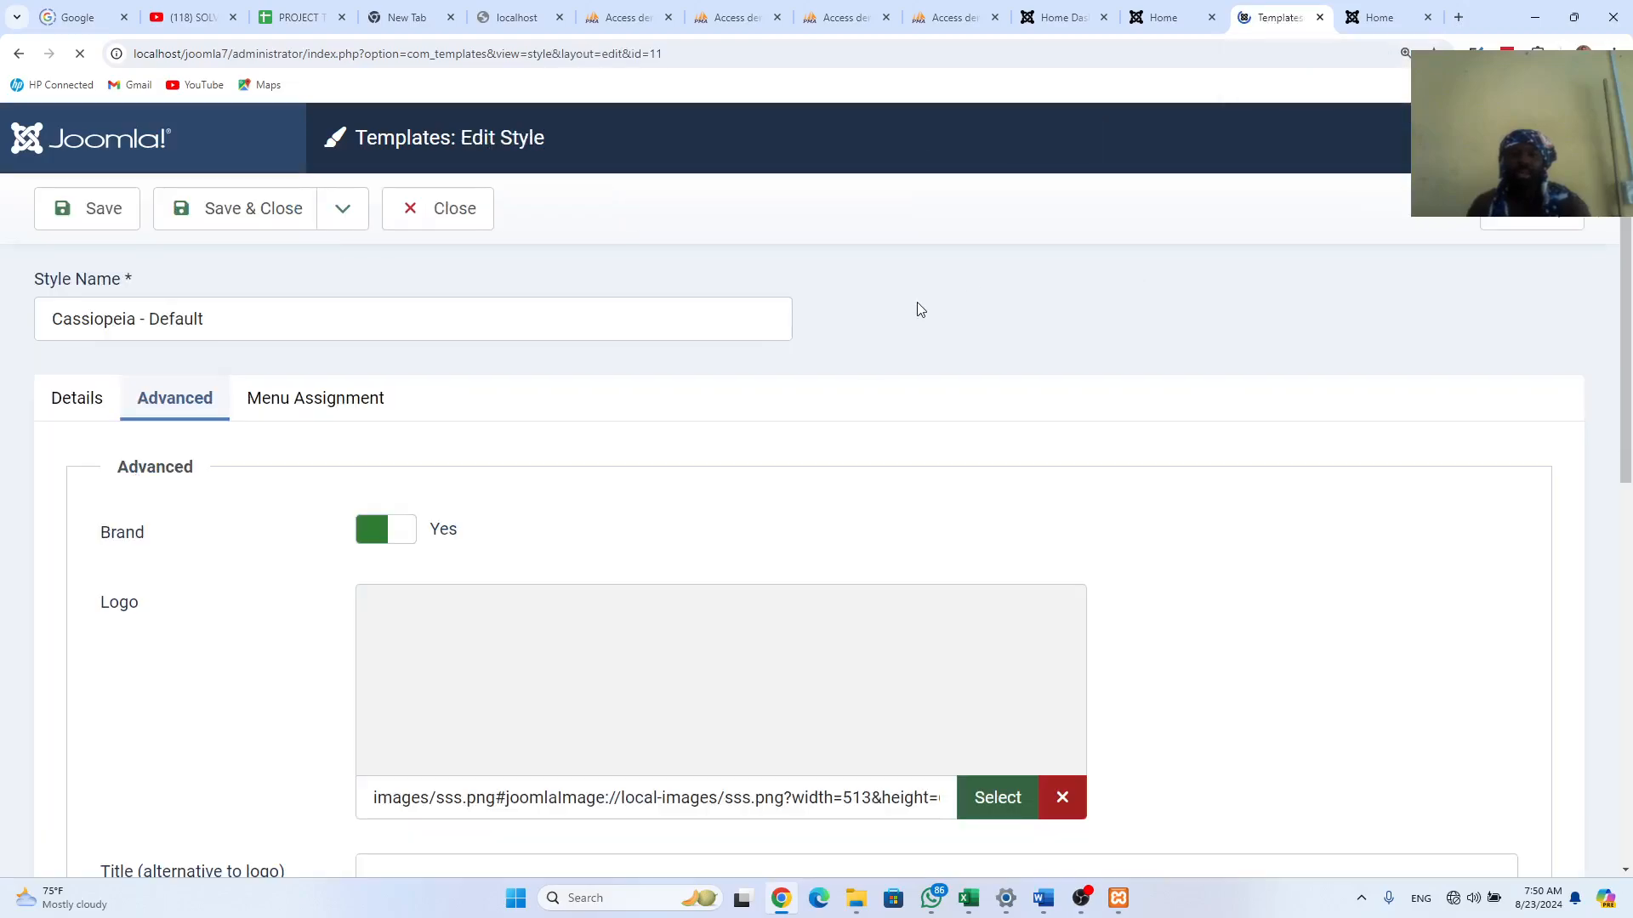
scroll(752, 646, down, 7)
scroll(764, 629, down, 3)
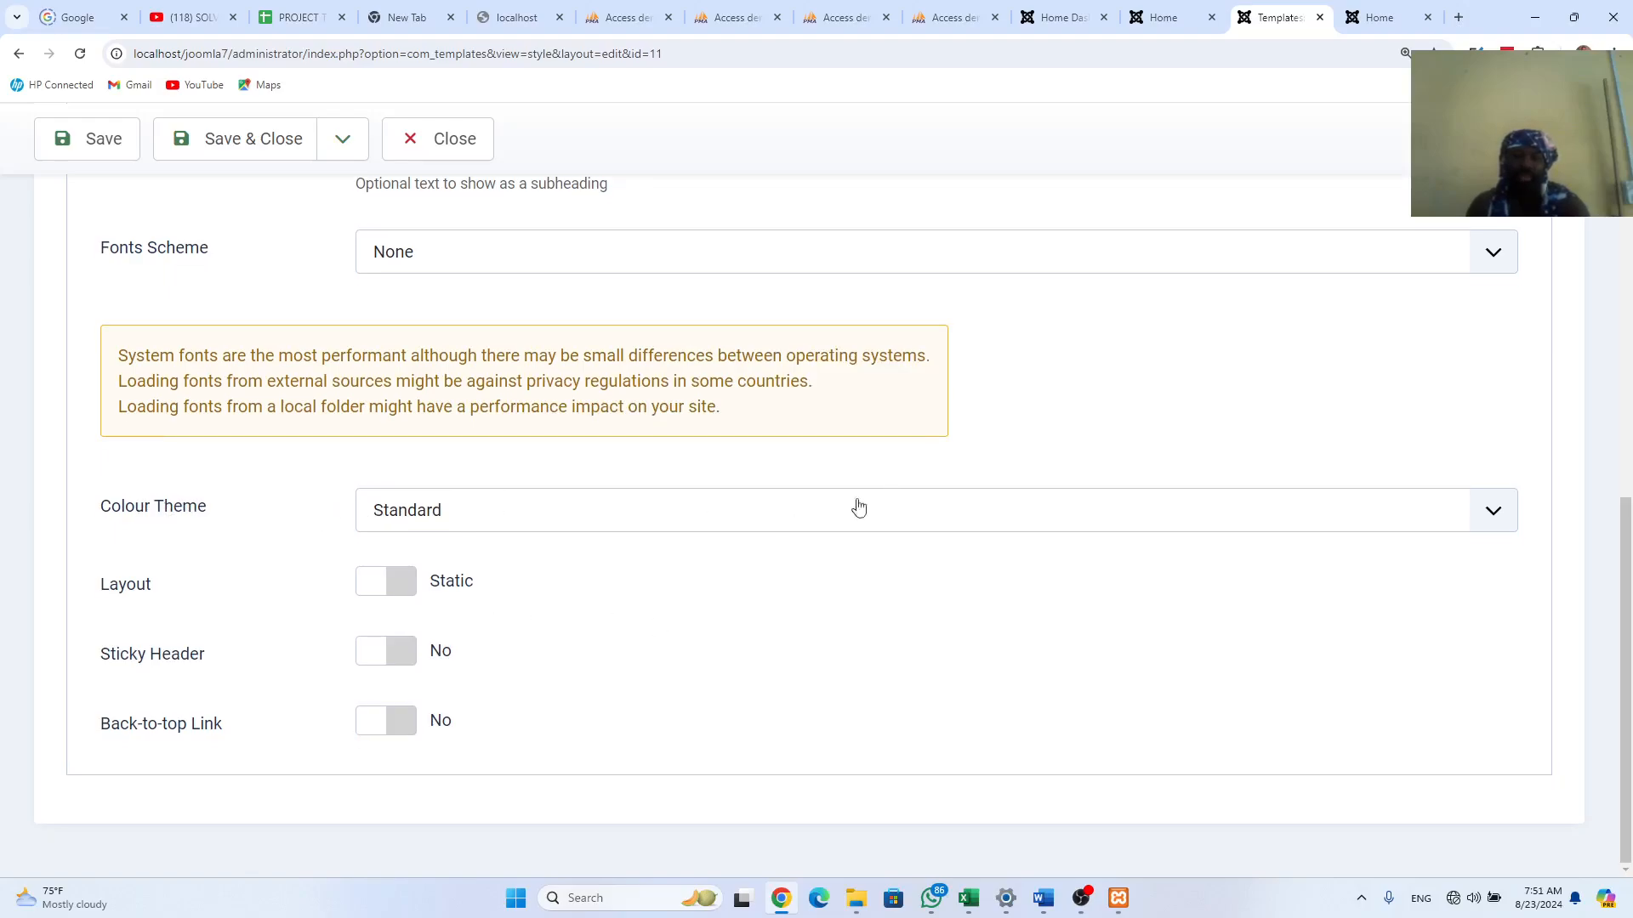
click(1490, 512)
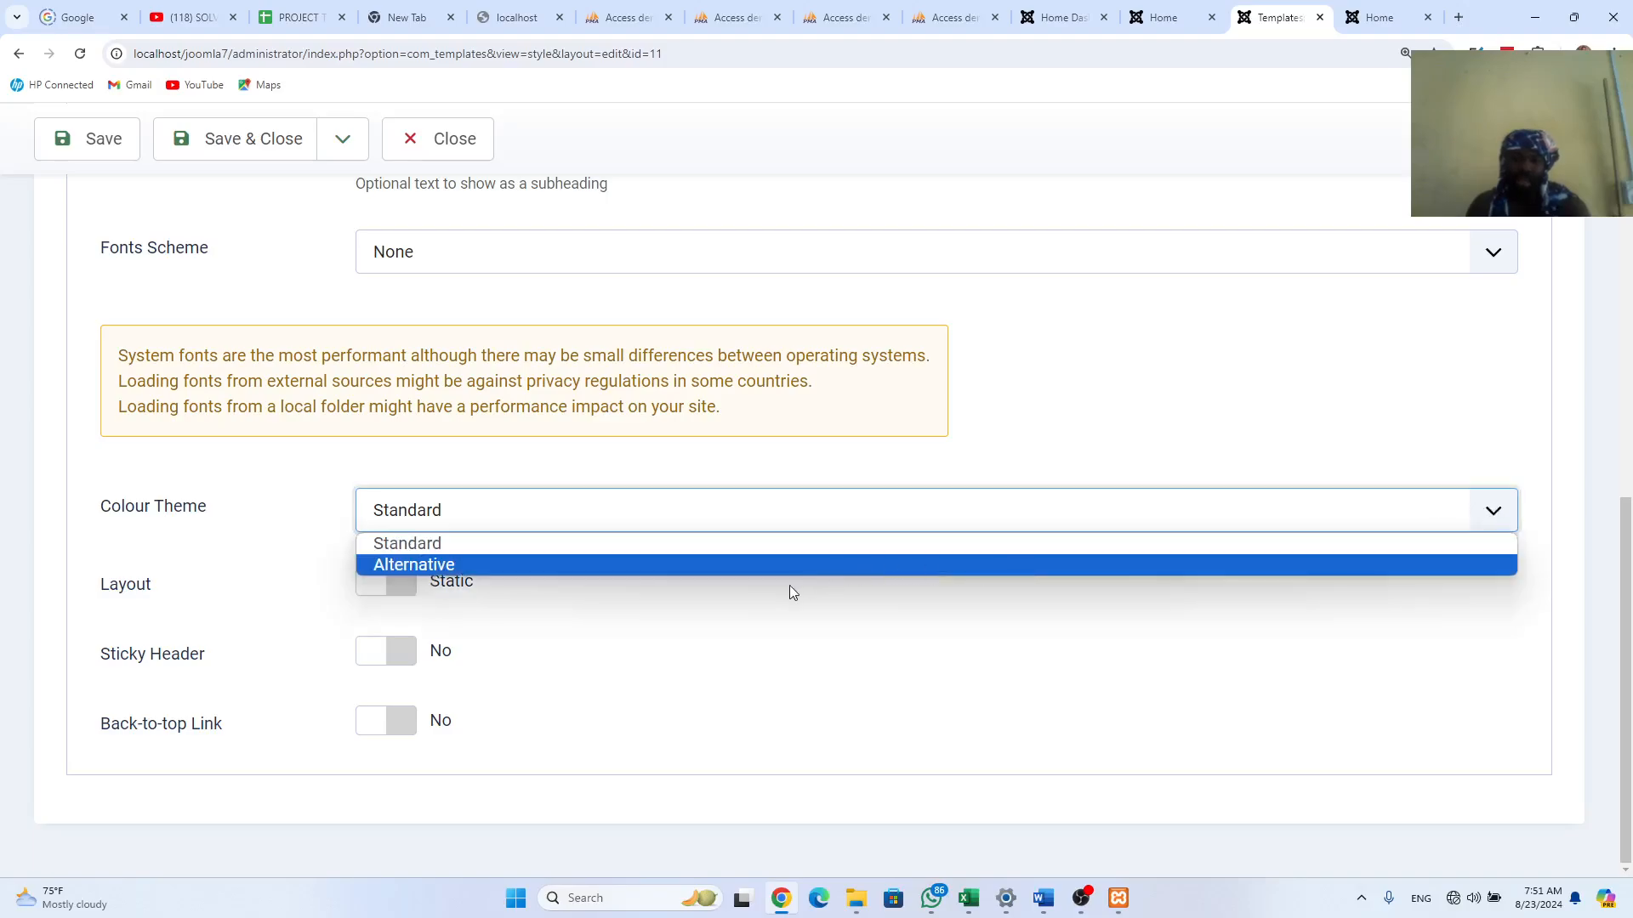
click(691, 566)
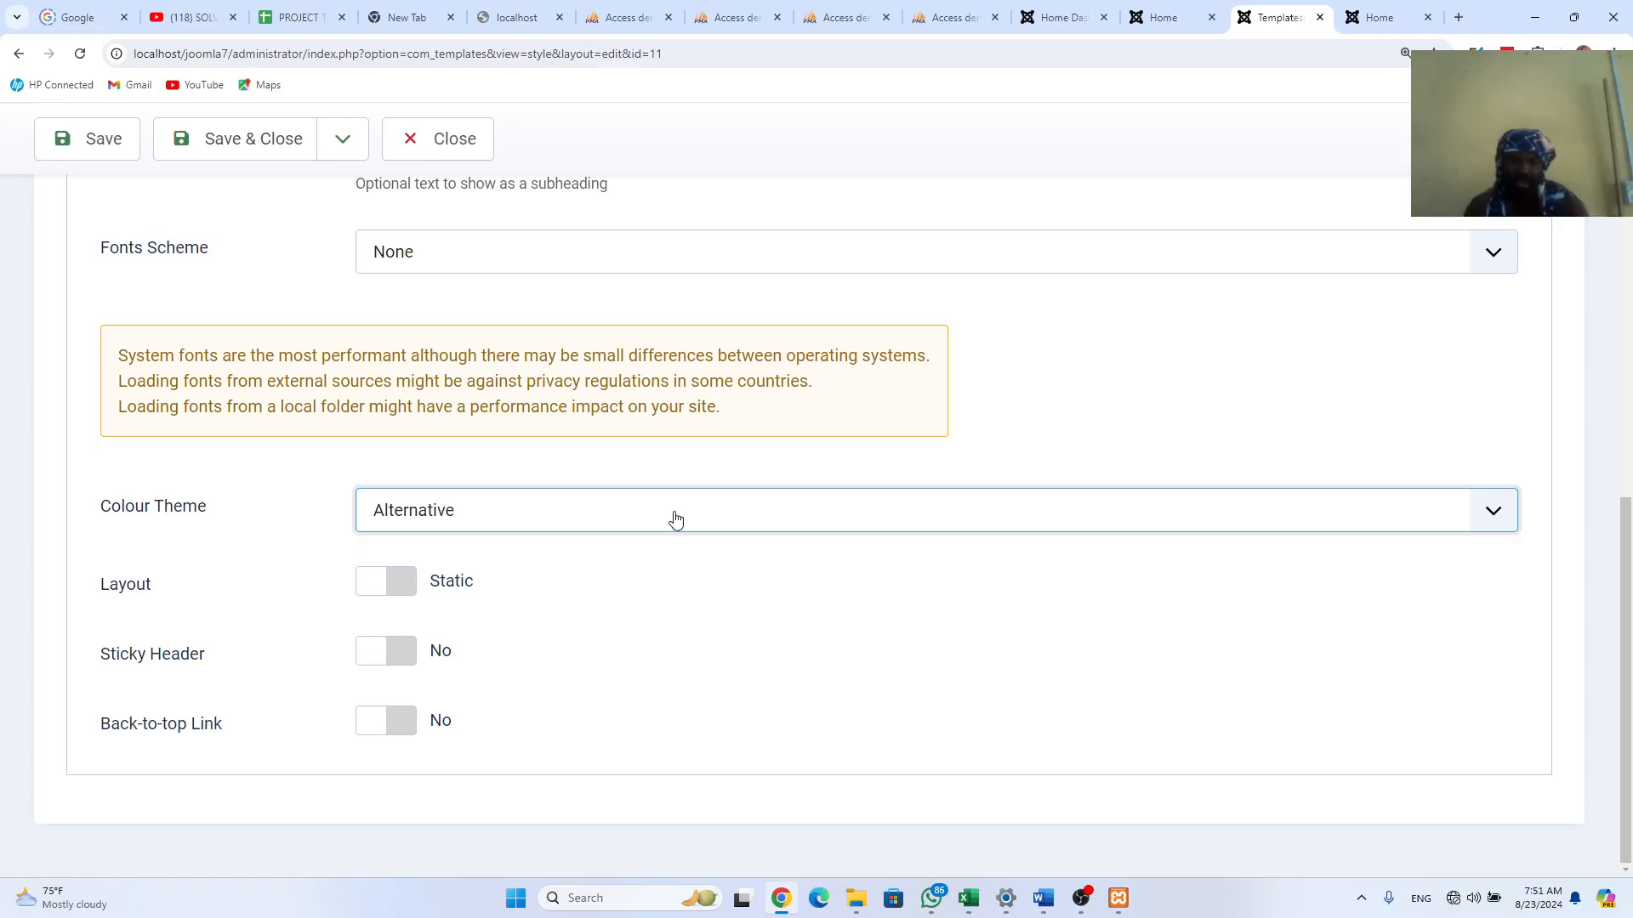
click(109, 144)
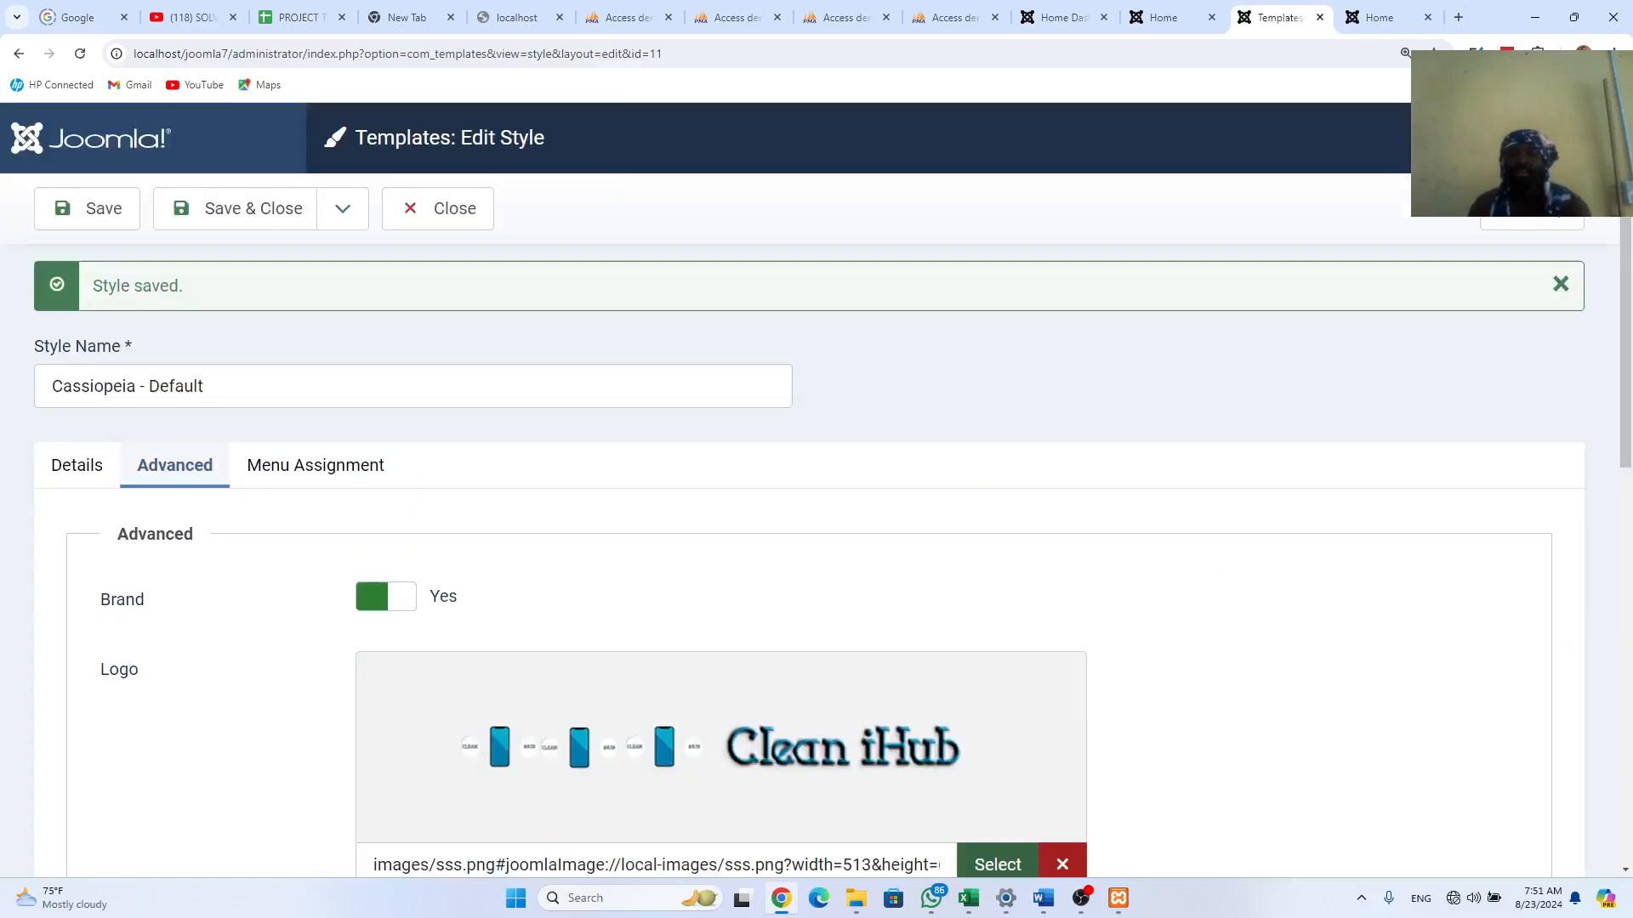
Step: Reload the new front page to view the Alternative colour theme
click(1376, 20)
click(79, 55)
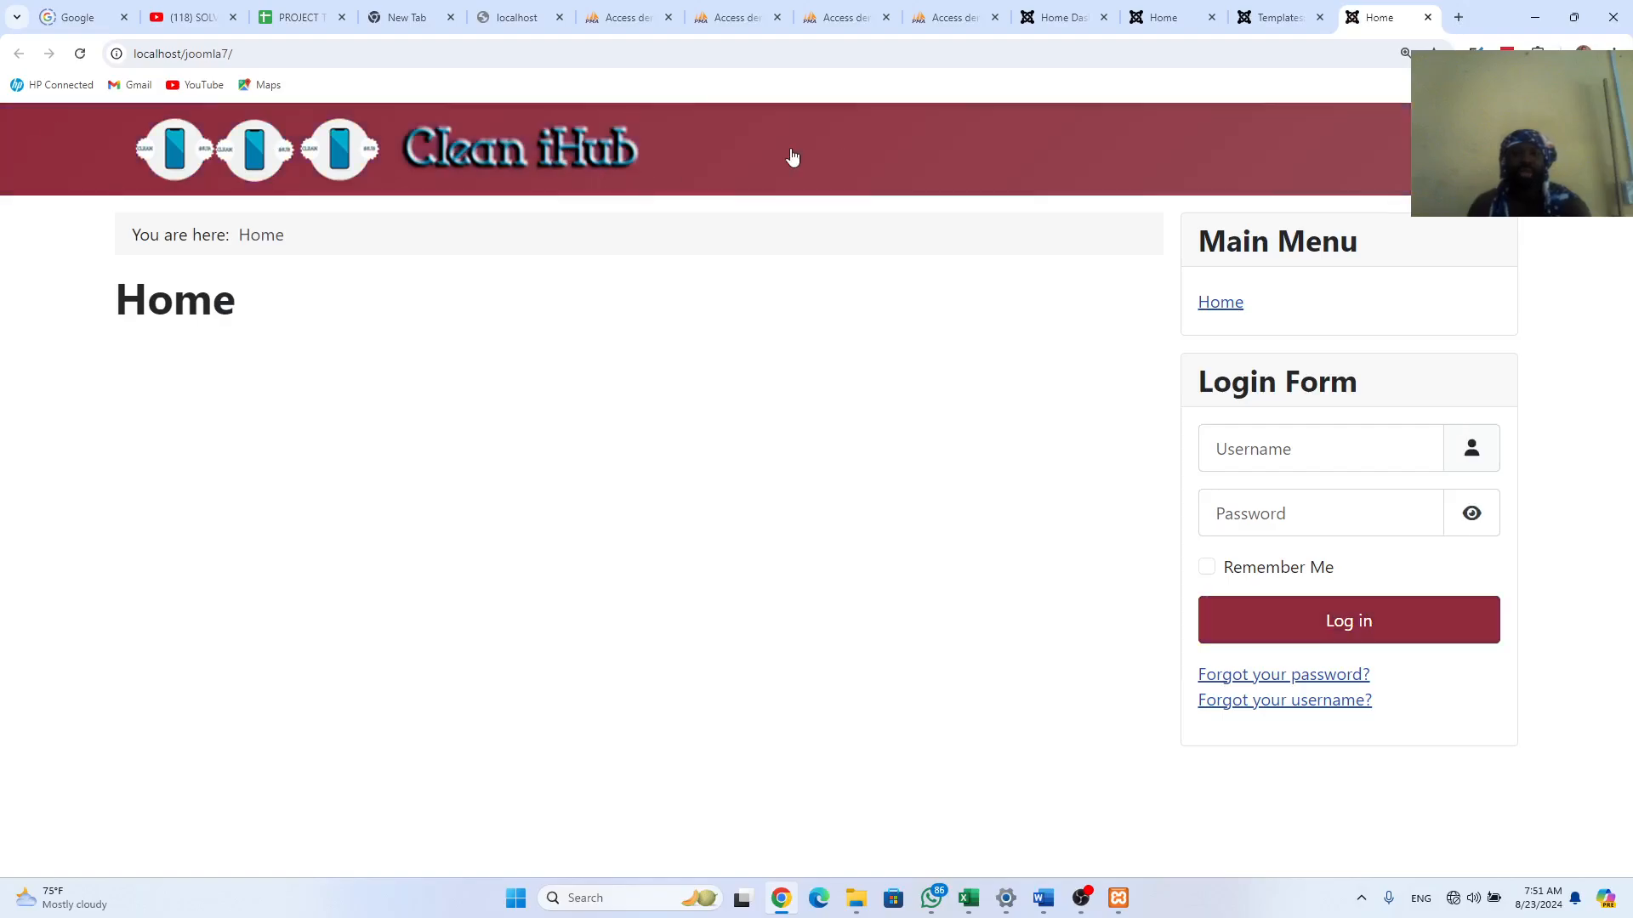
click(1280, 17)
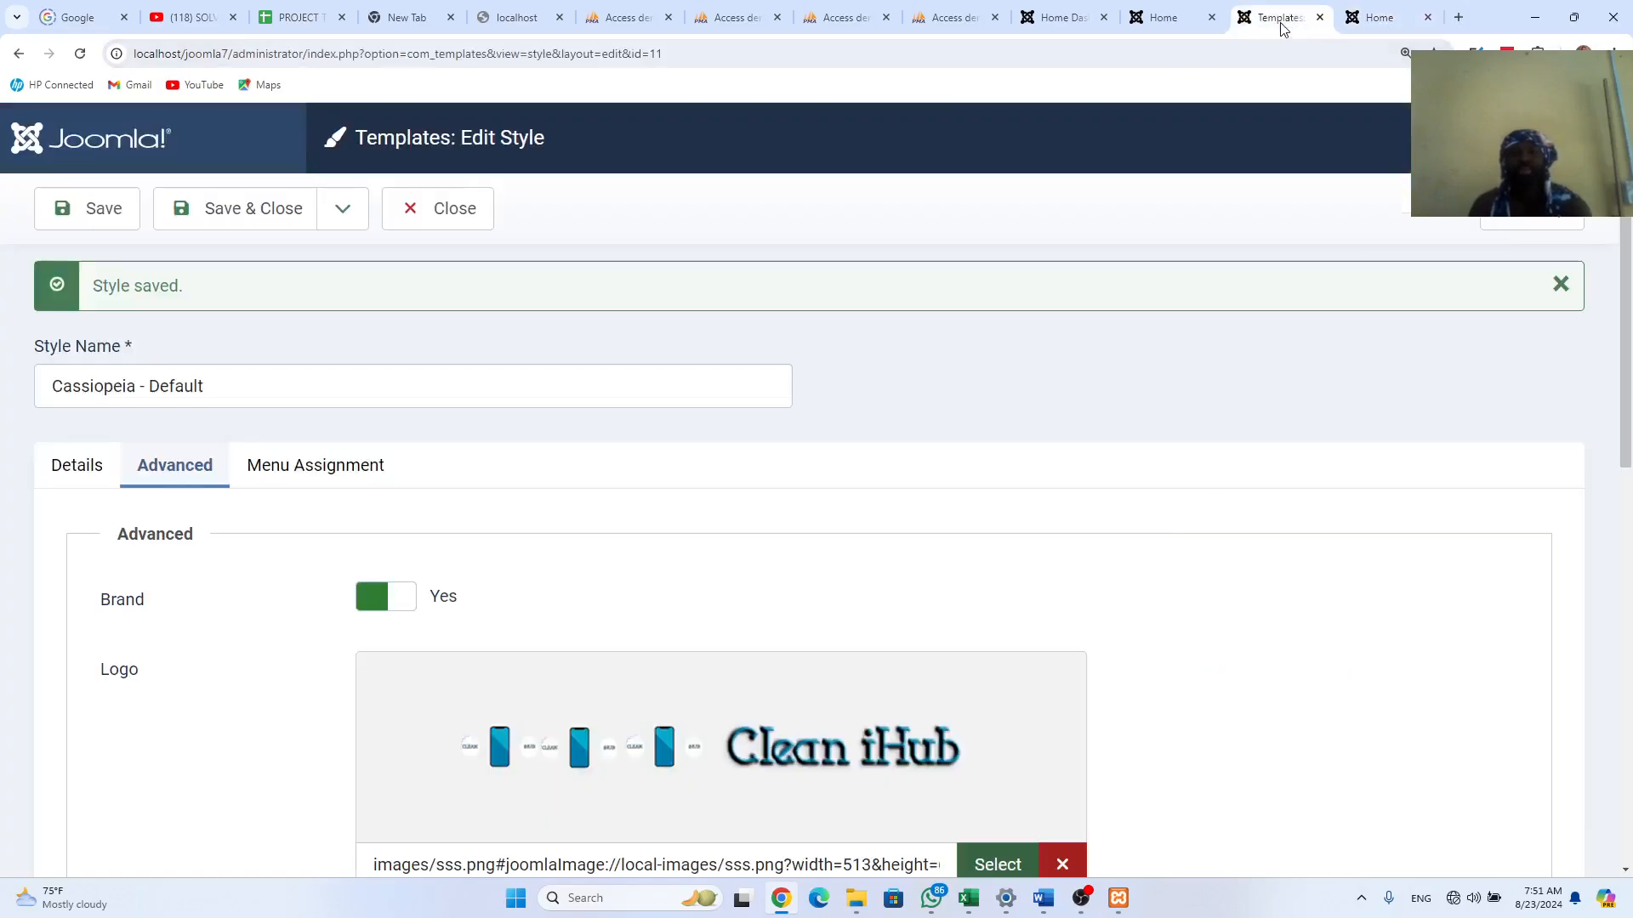
Step: Compare with the old joomla3 site, then scroll the style's Advanced tab to Colour Theme and Layout
click(1188, 33)
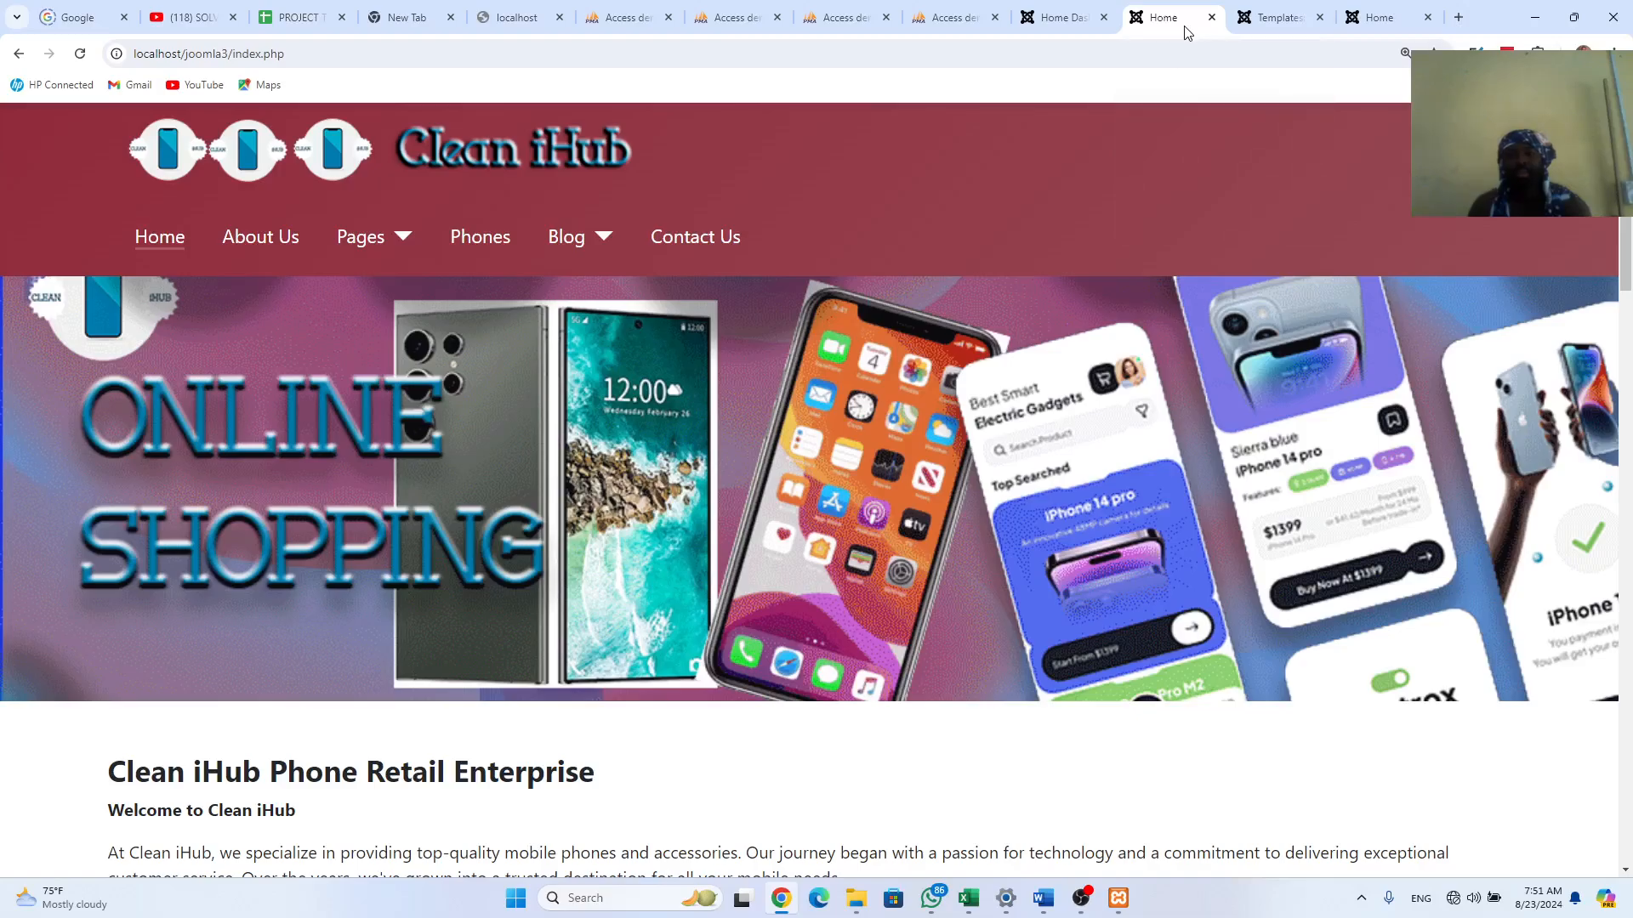
click(1364, 29)
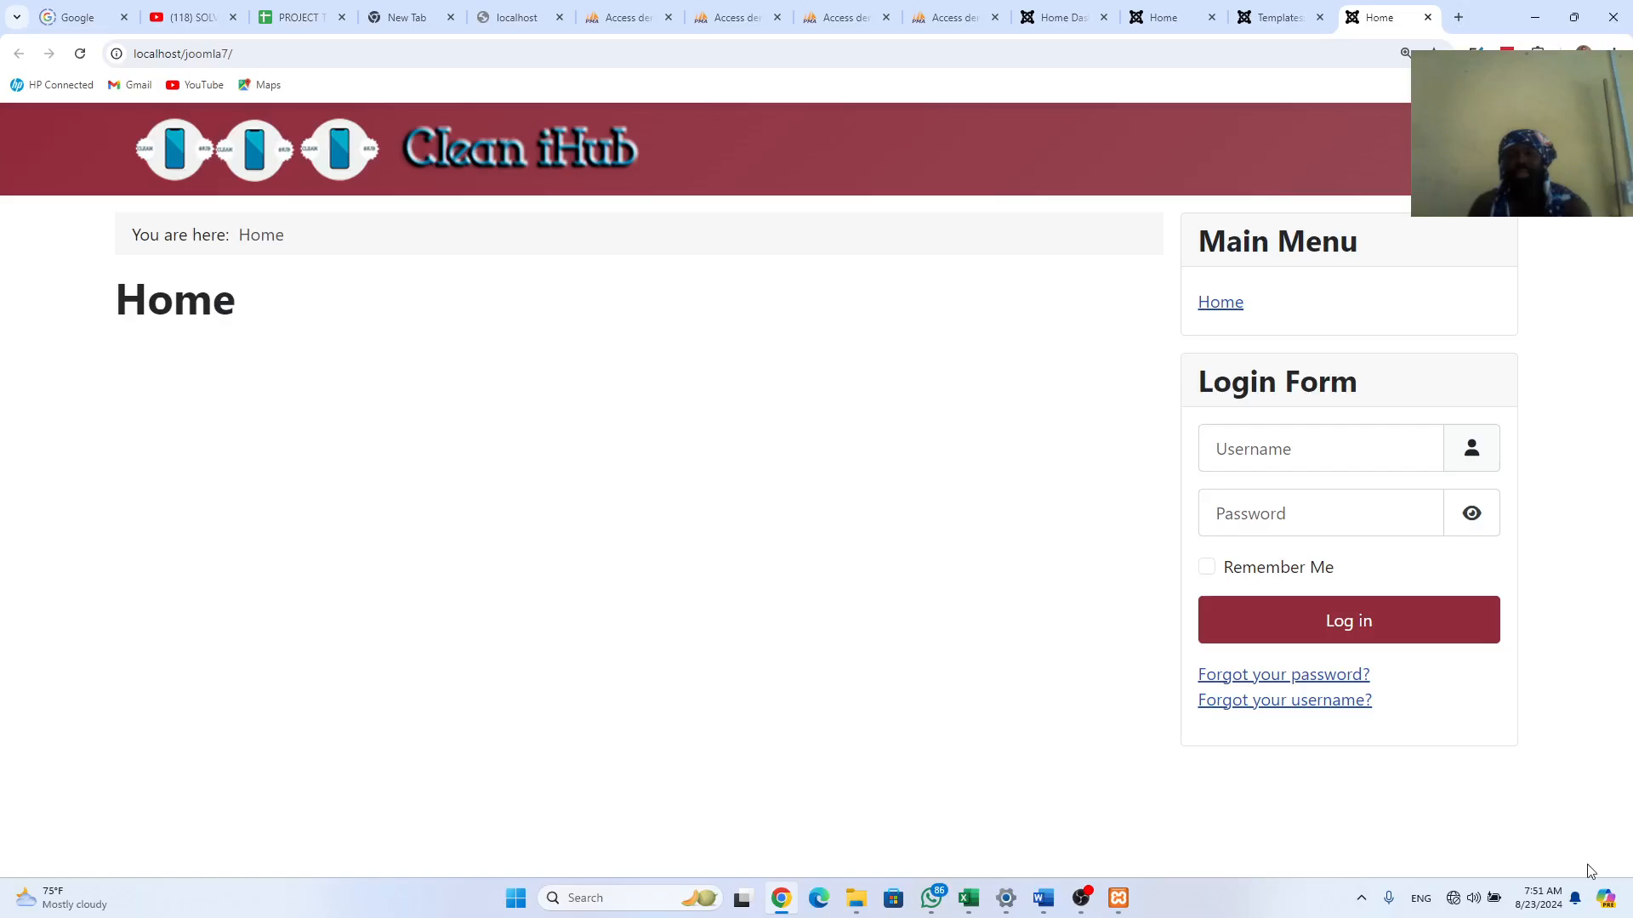
click(1291, 7)
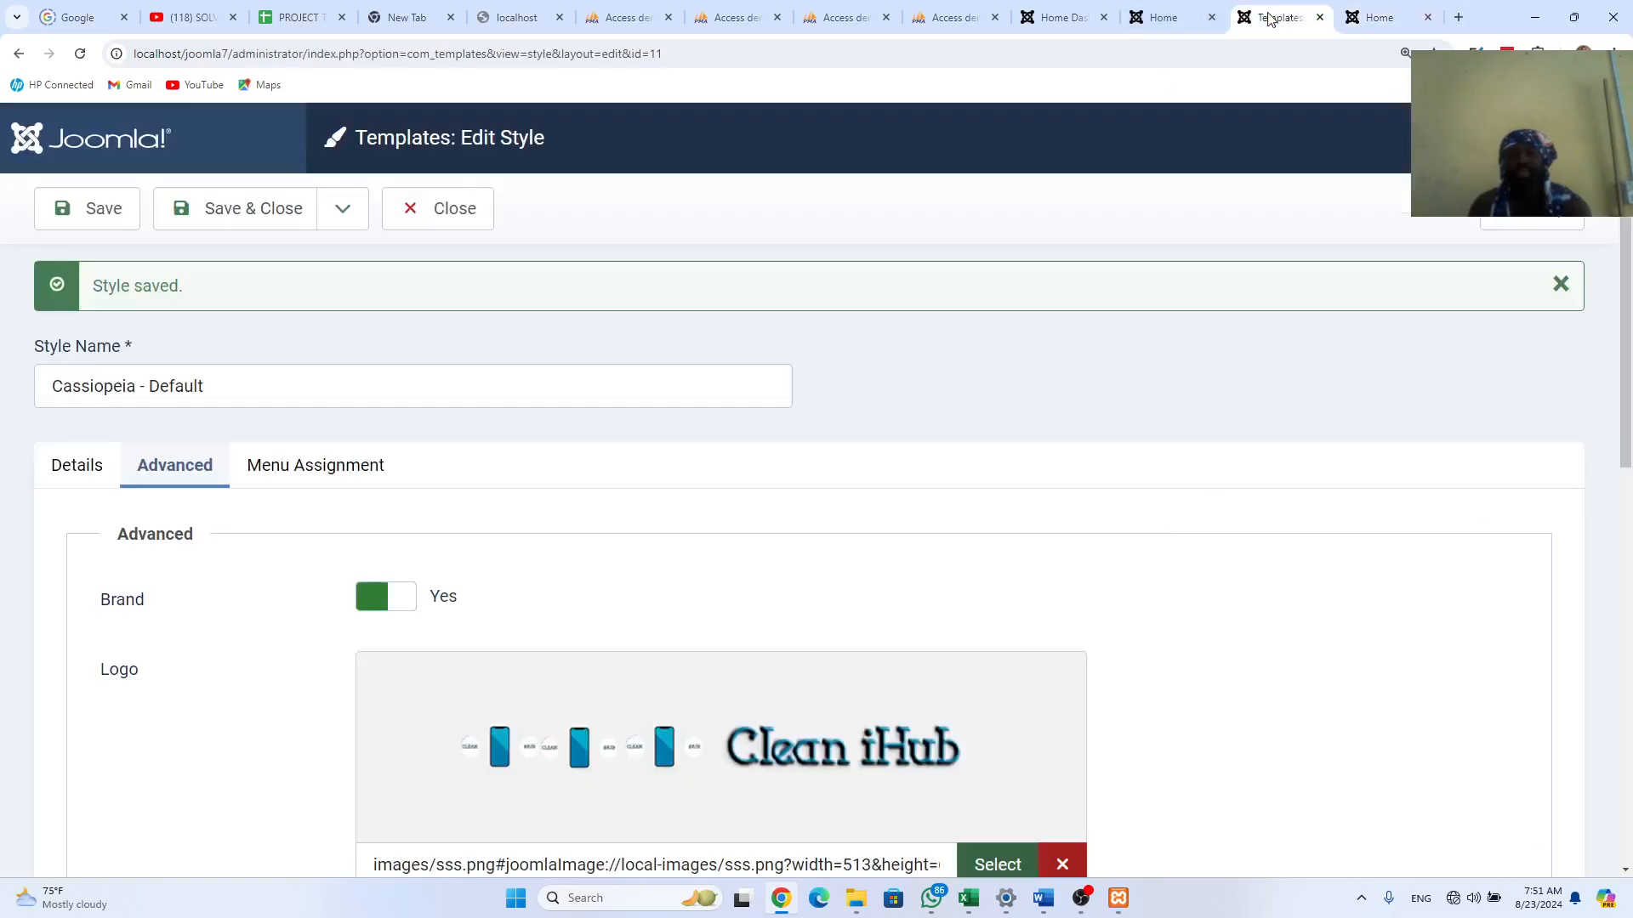
scroll(825, 647, down, 10)
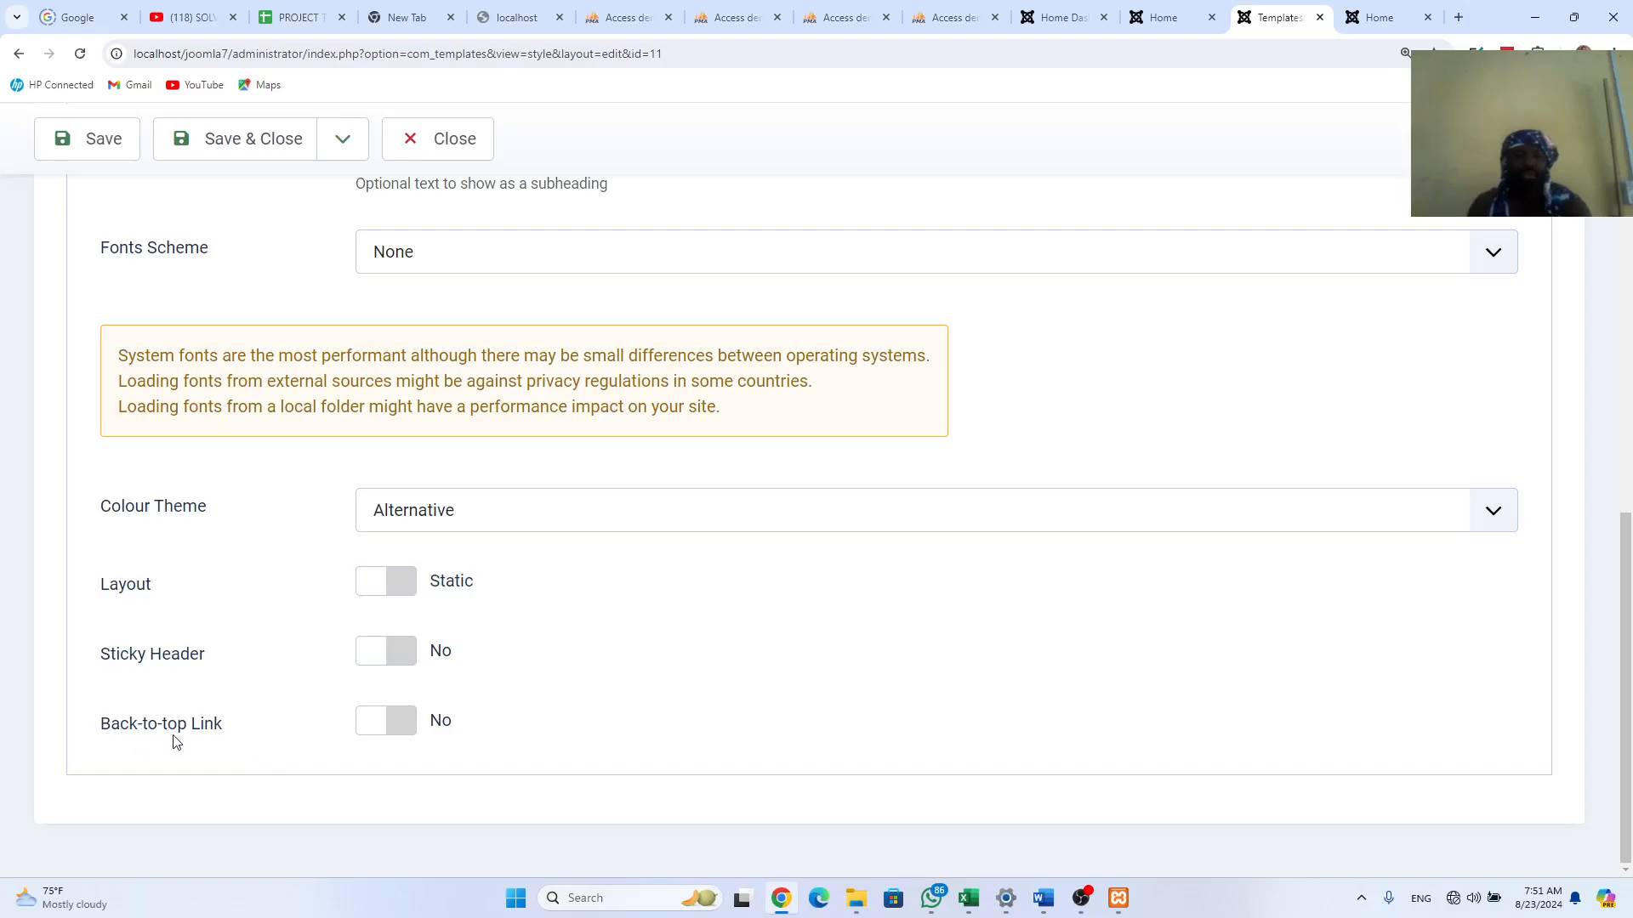
Step: Switch Back-to-top Link to Yes, save and close the style, and view the front page
click(383, 722)
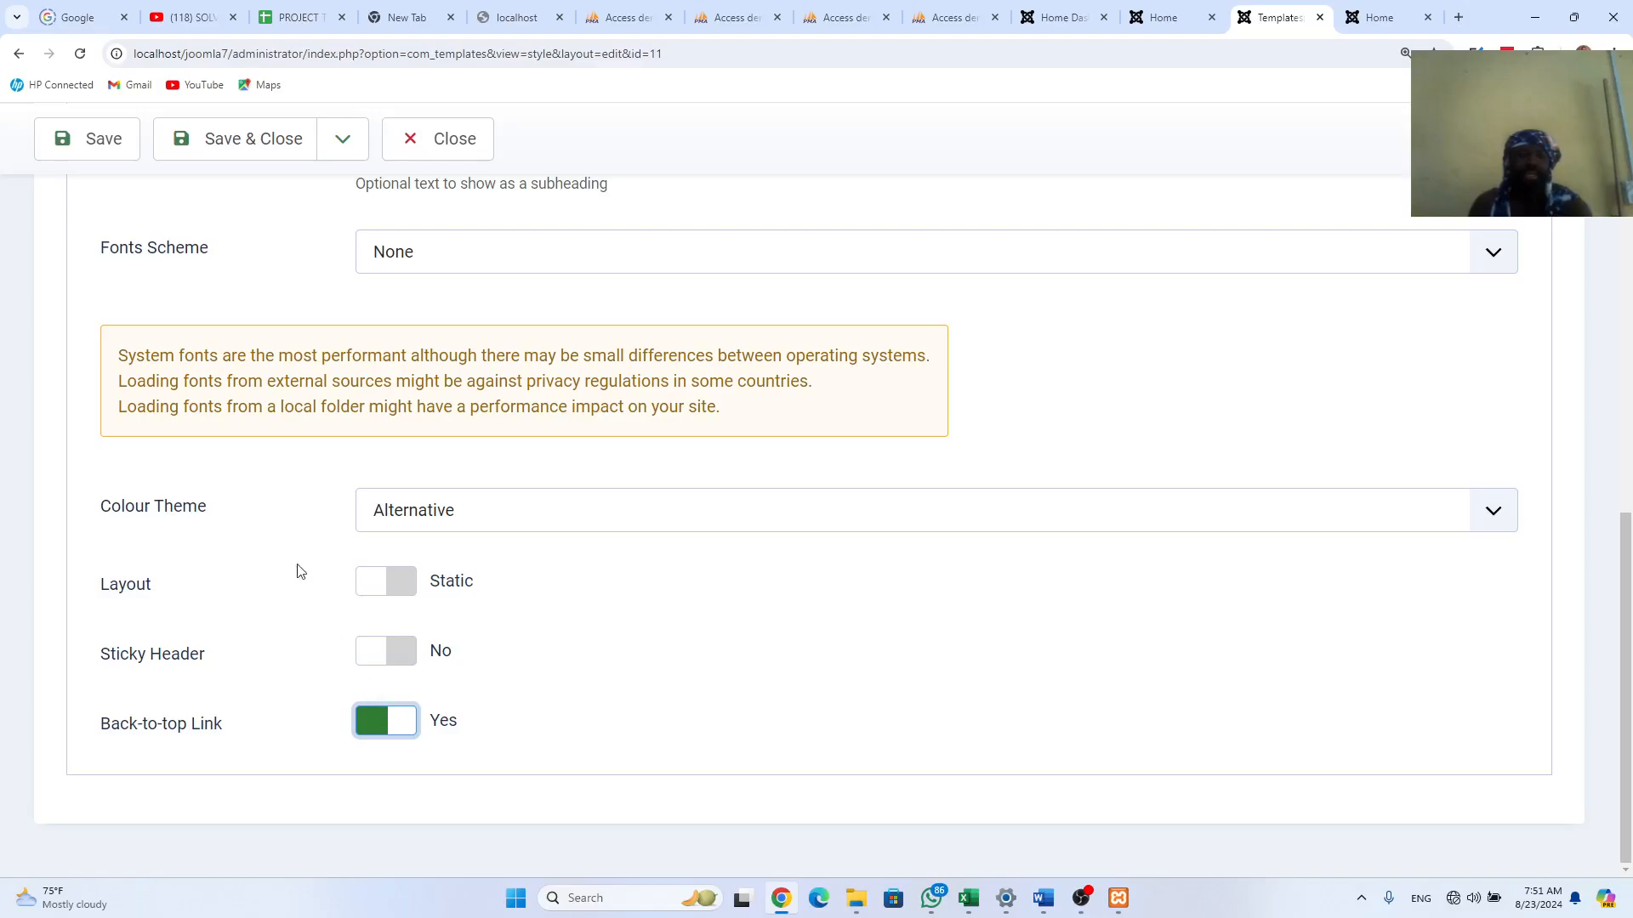
click(242, 144)
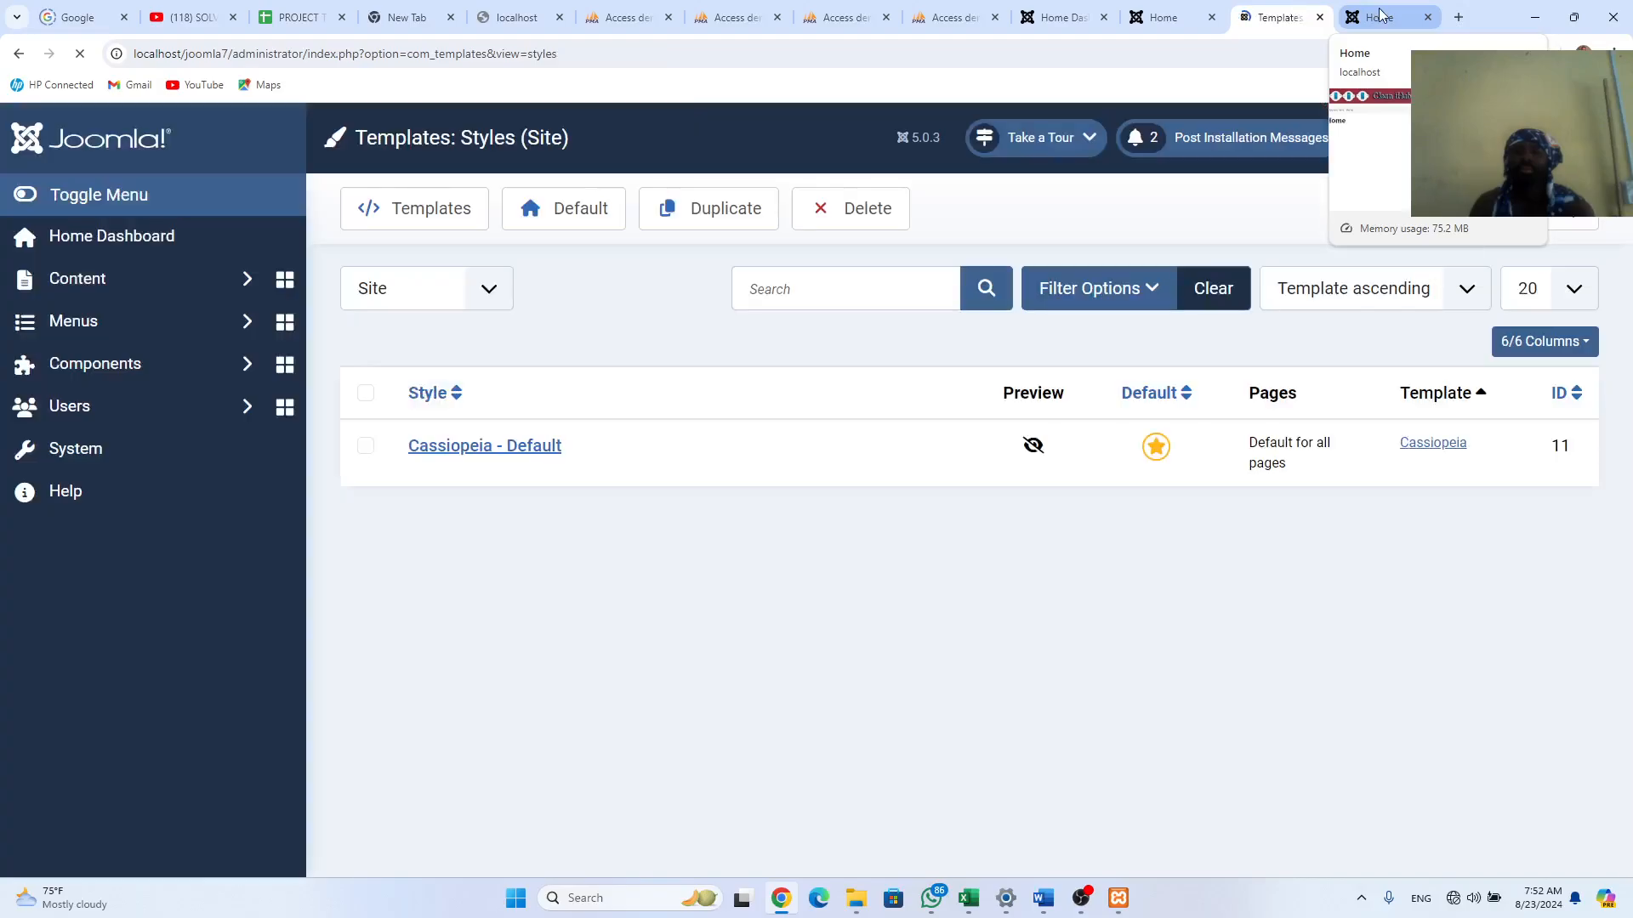
click(1377, 12)
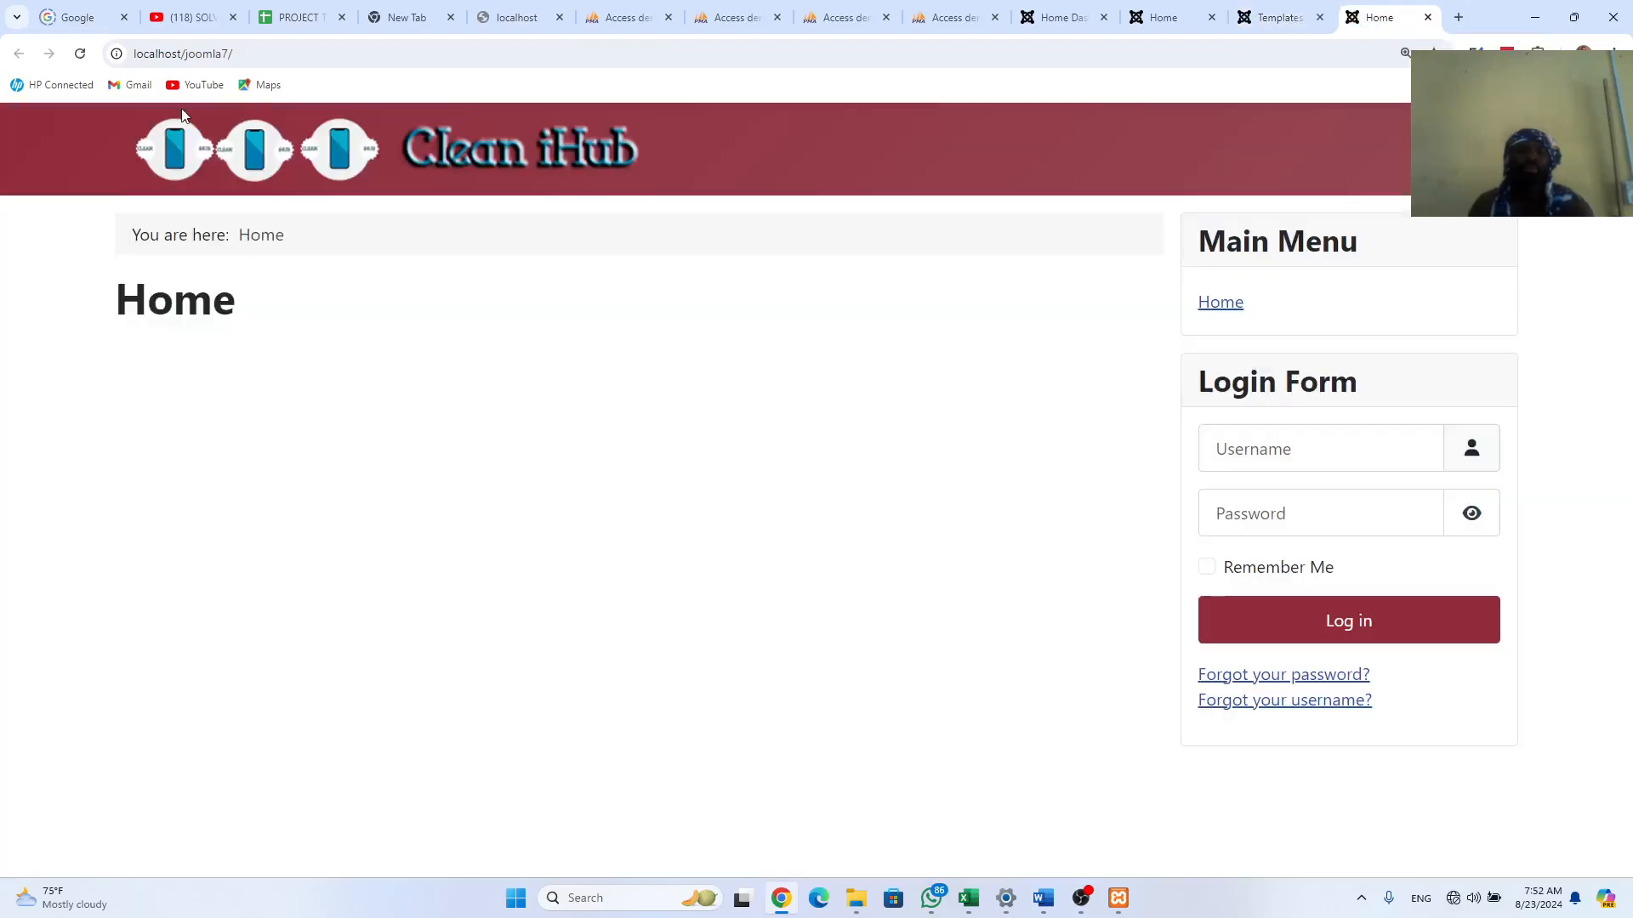
Step: Reload the new front page, then bring up the old Clean iHub home page
click(80, 54)
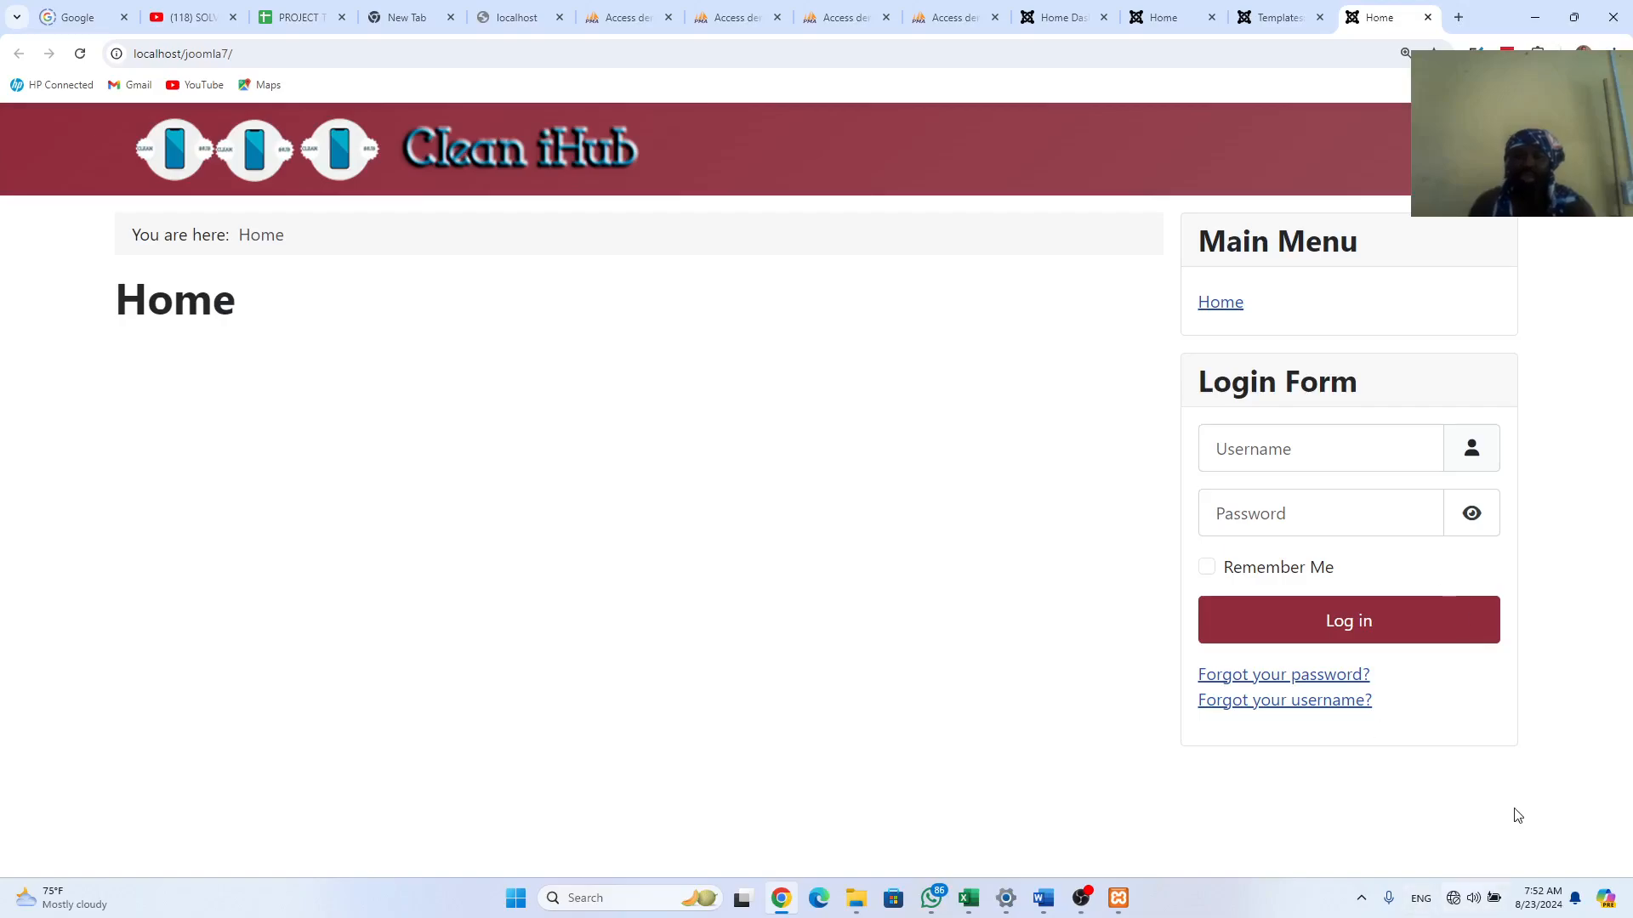
click(1262, 9)
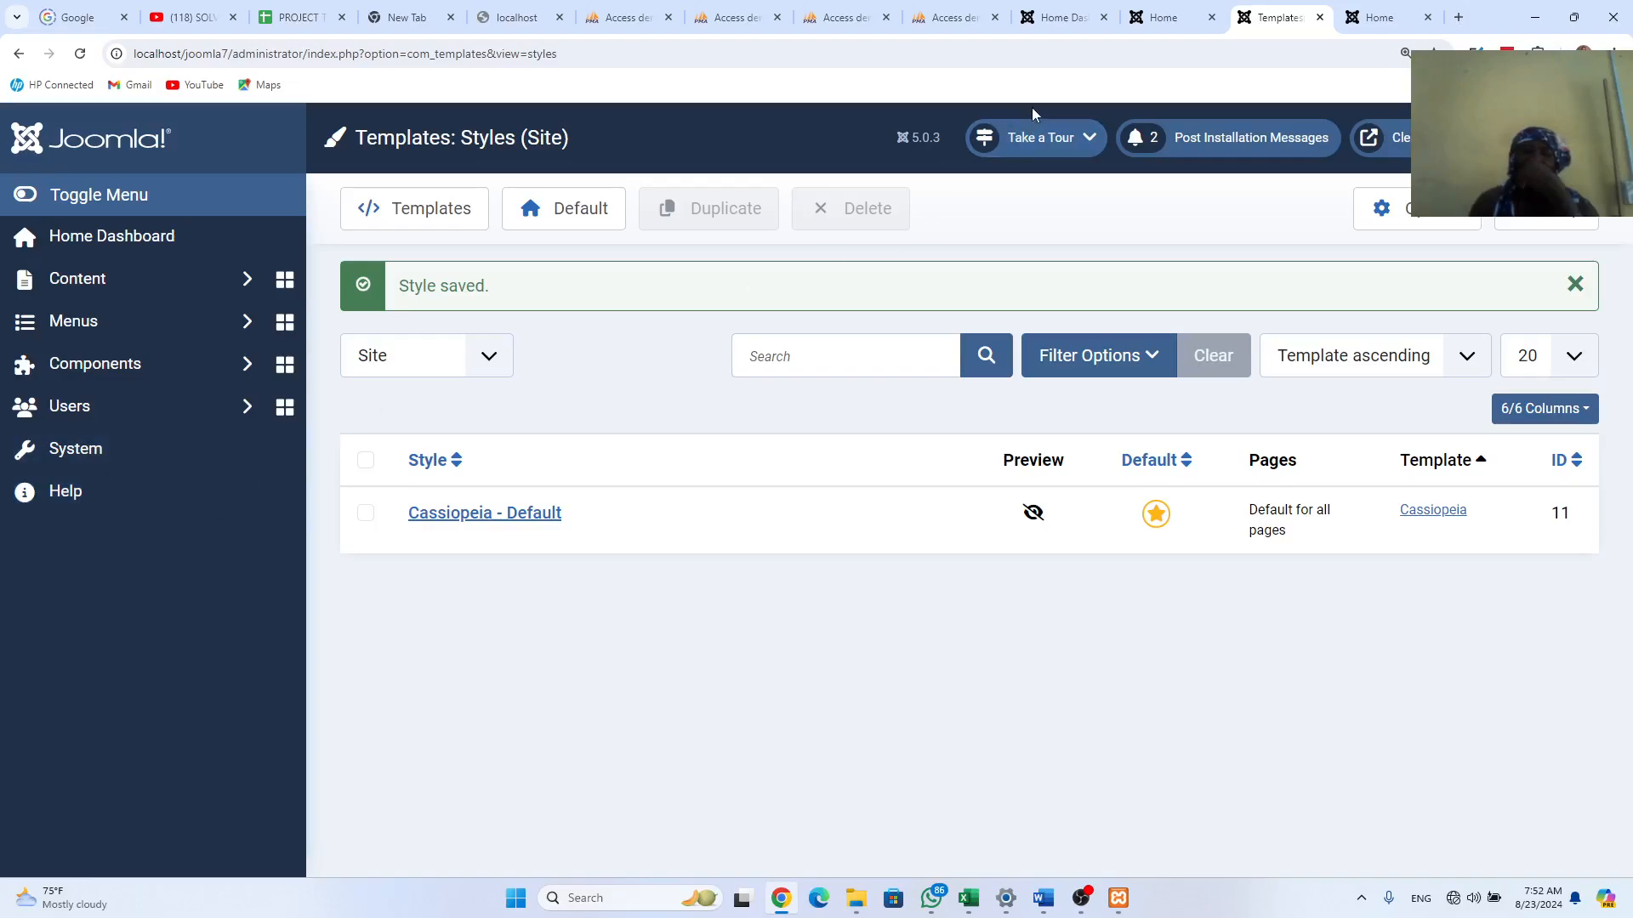
mouse_move(1074, 6)
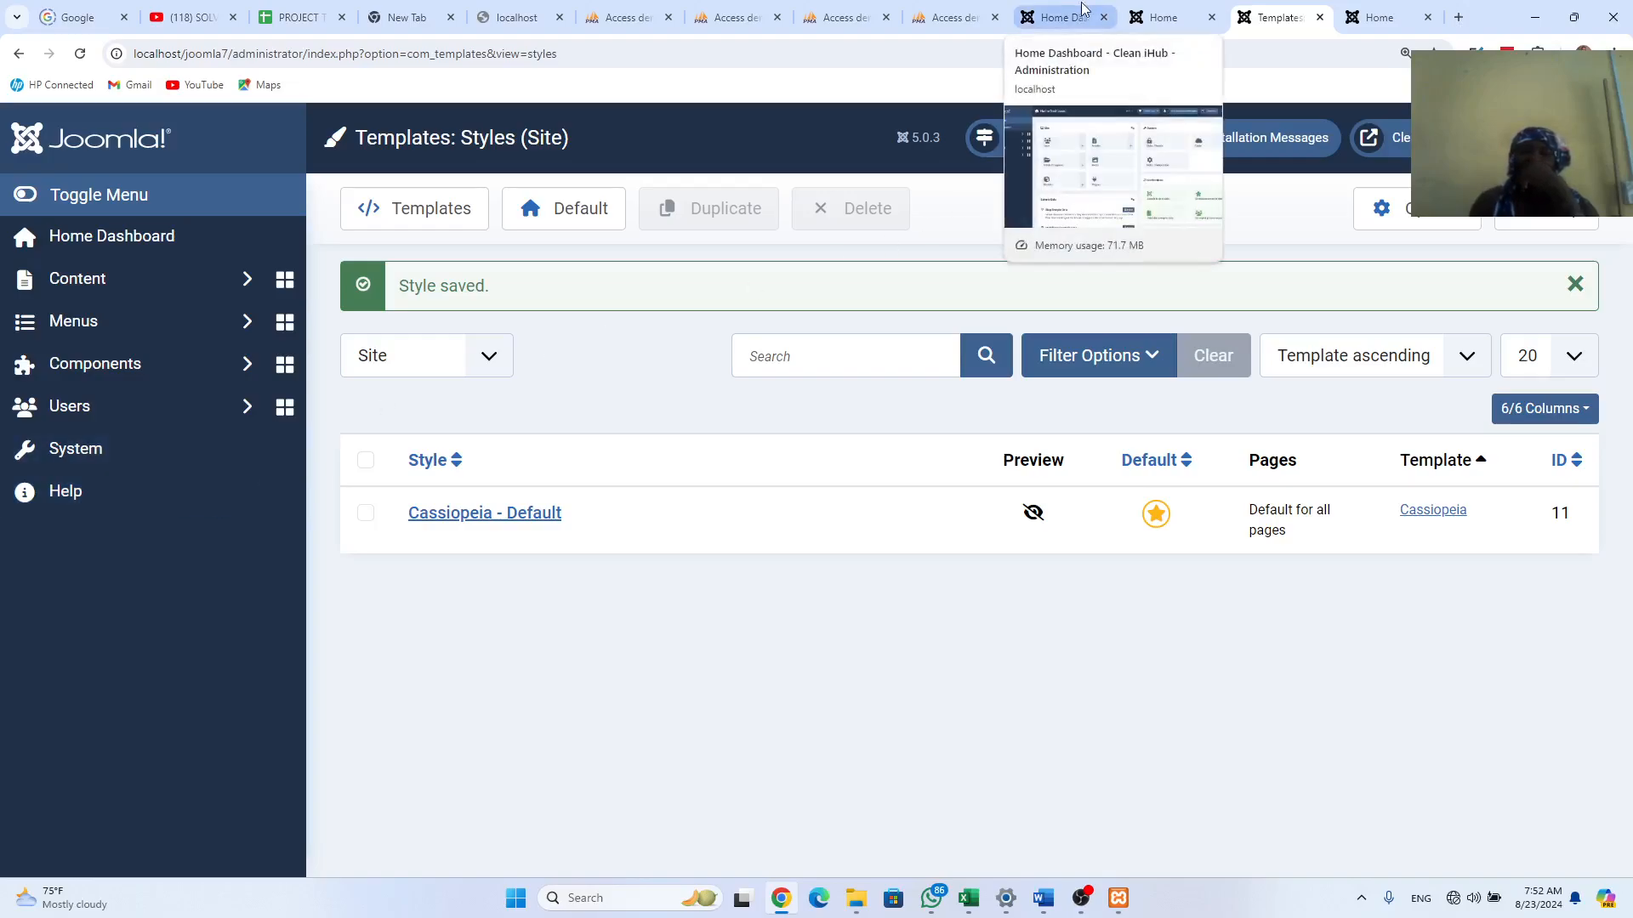
click(1164, 17)
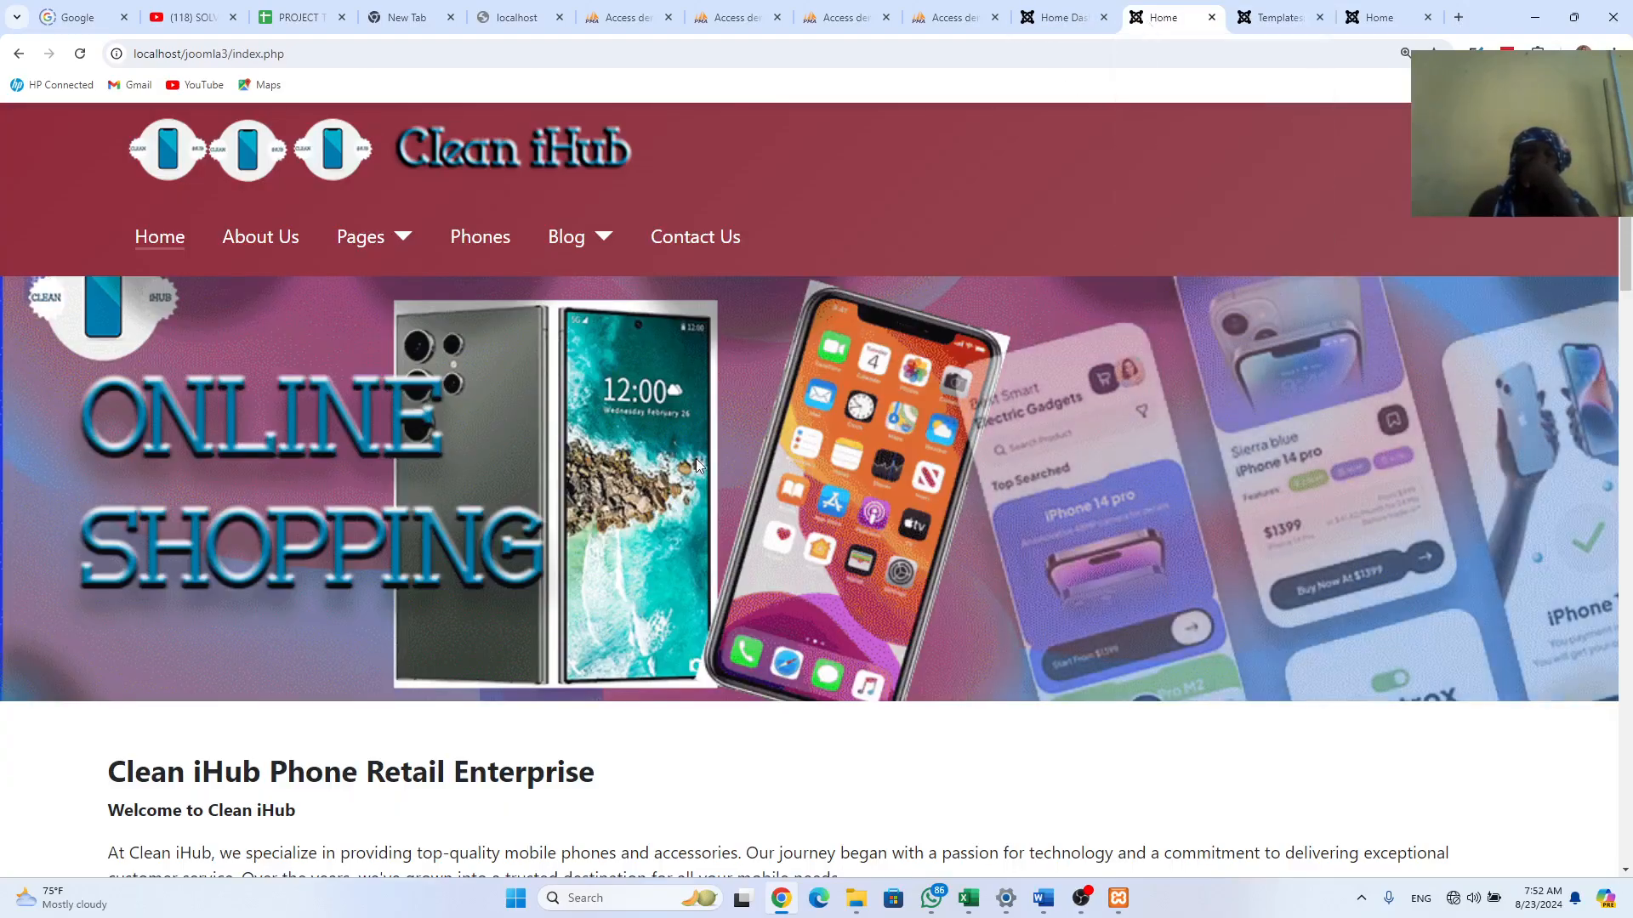
scroll(695, 463, down, 5)
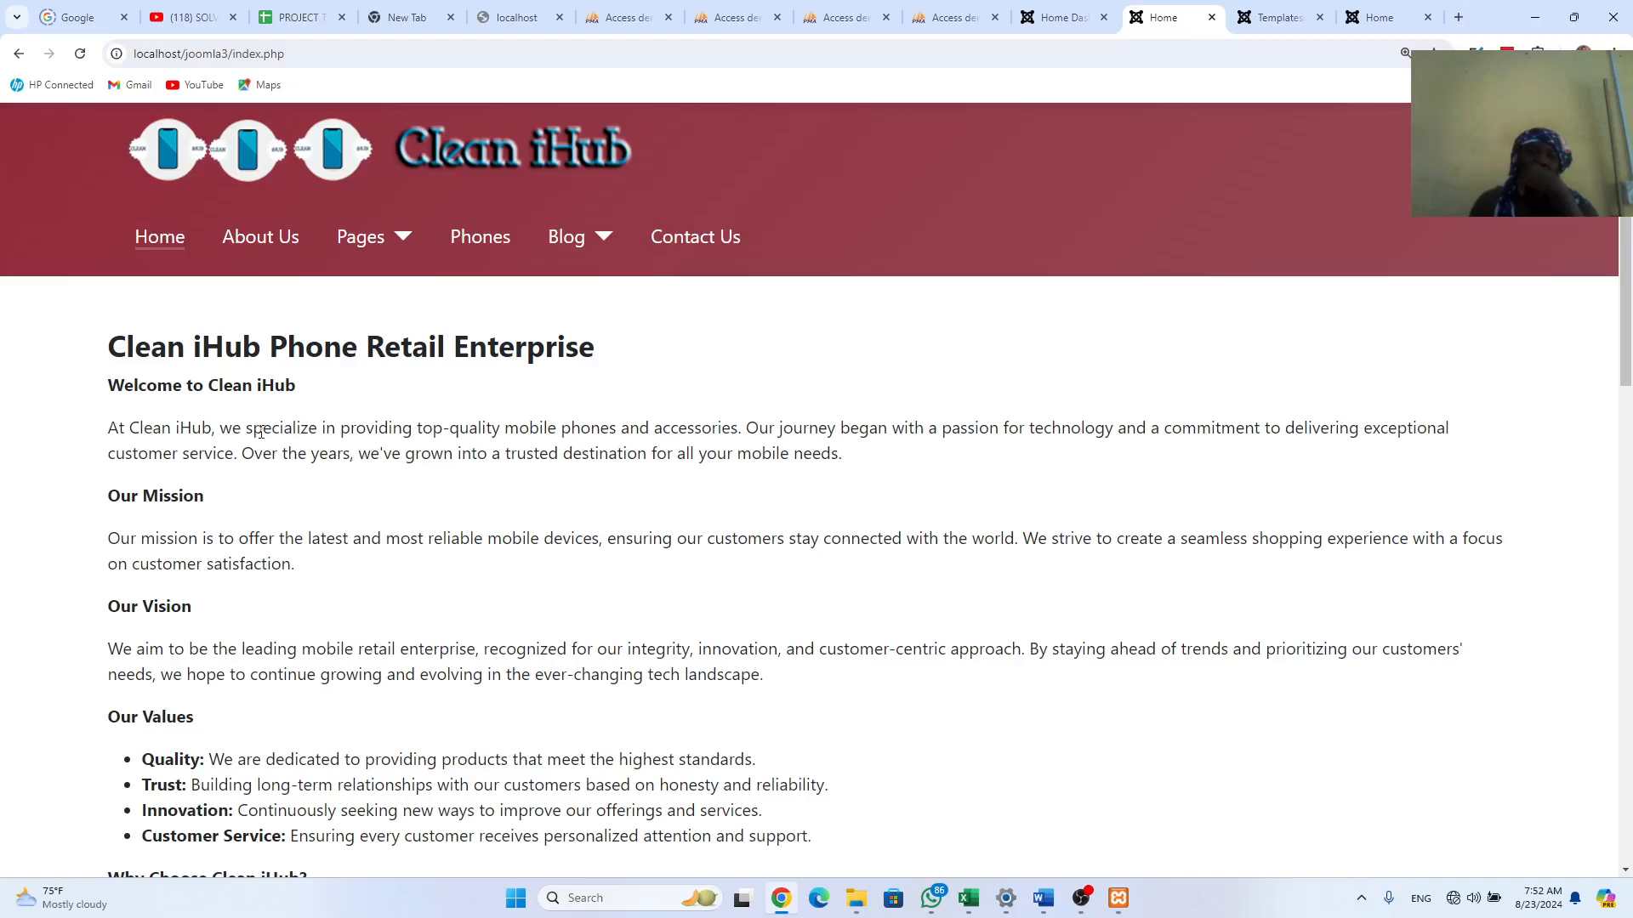
Step: Select the old home page's body text, then return via the new front page to the styles list
drag(112, 347, 716, 401)
key(Left)
drag(625, 723, 633, 244)
drag(634, 301, 1024, 295)
scroll(996, 320, up, 4)
scroll(1005, 323, up, 8)
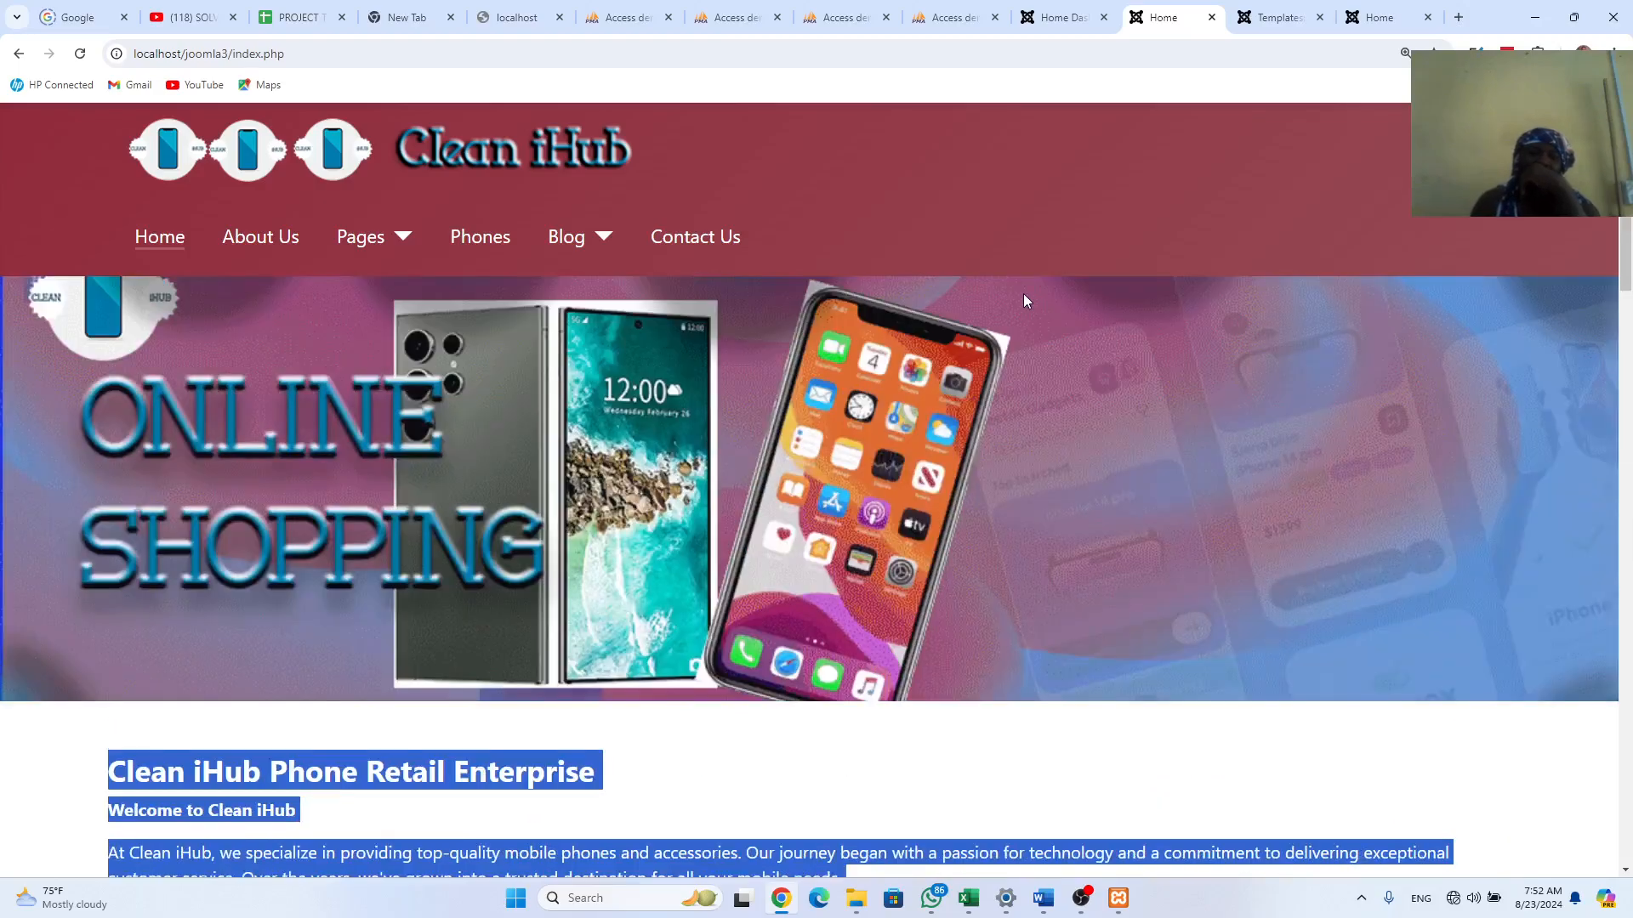
scroll(783, 765, down, 2)
scroll(787, 765, down, 2)
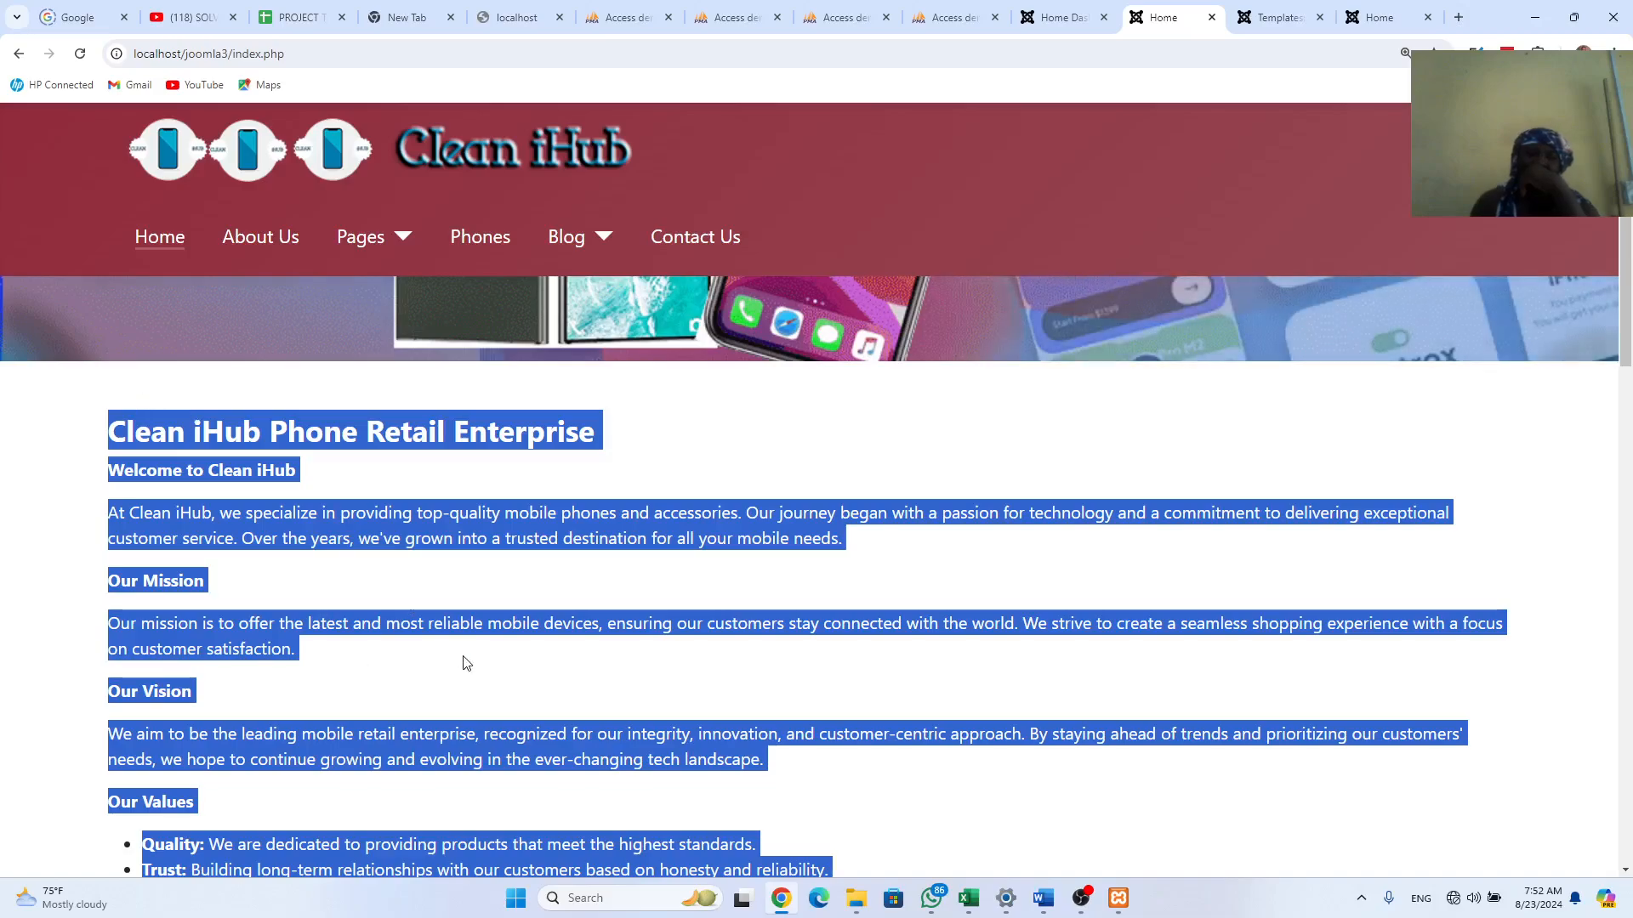
click(1379, 18)
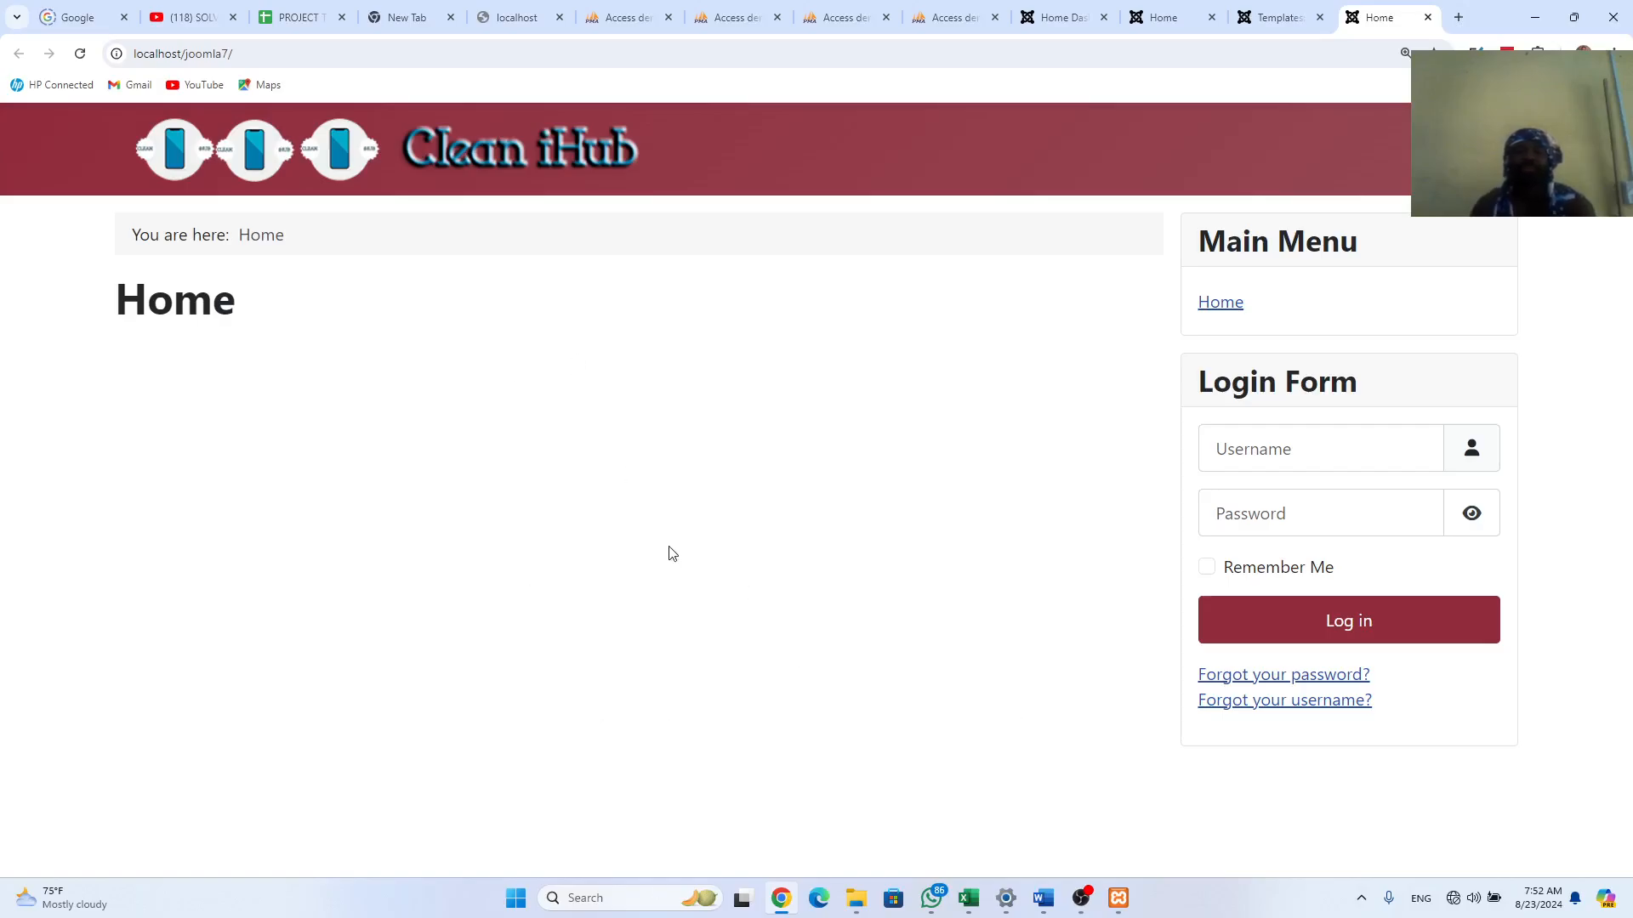
click(1273, 10)
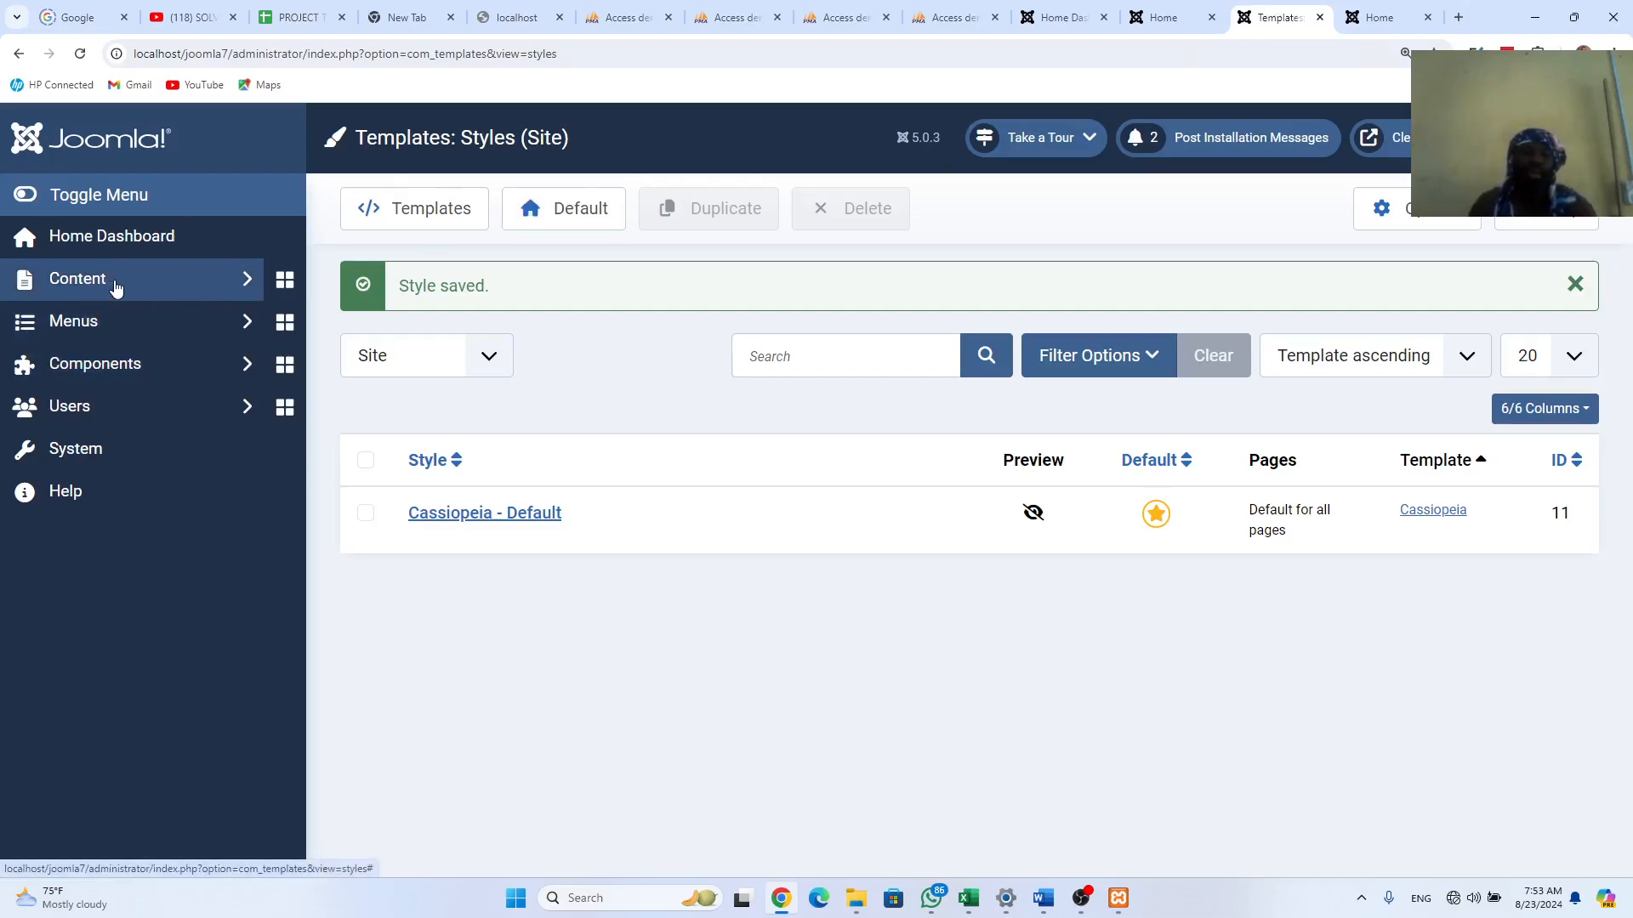
Step: Go to Content > Categories and start a new category
click(167, 281)
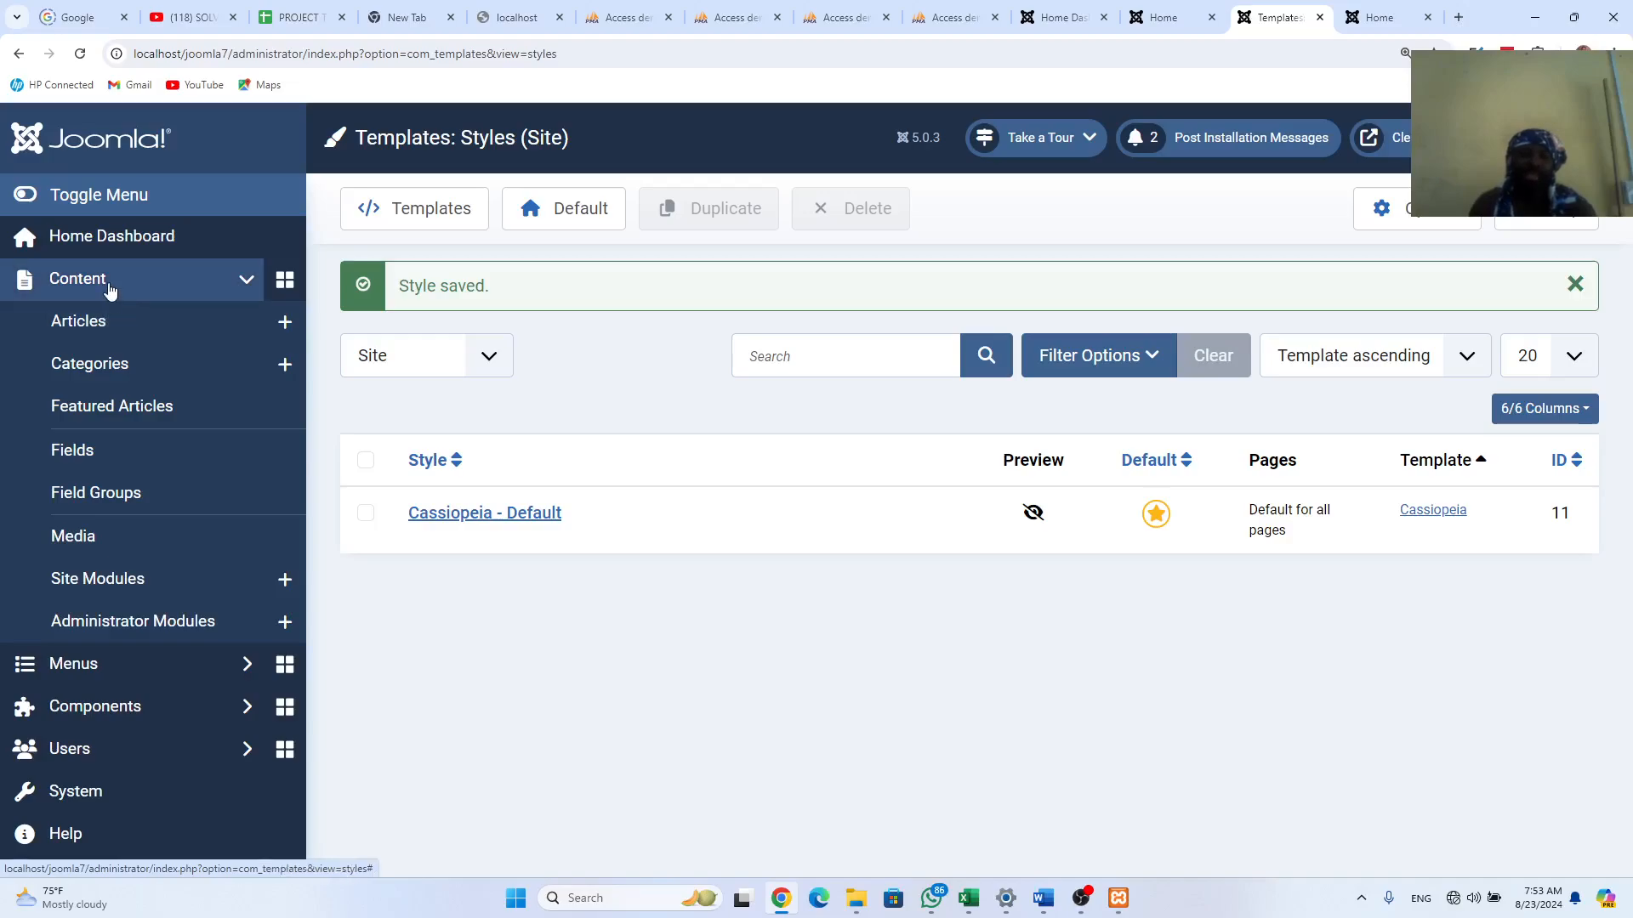
click(93, 370)
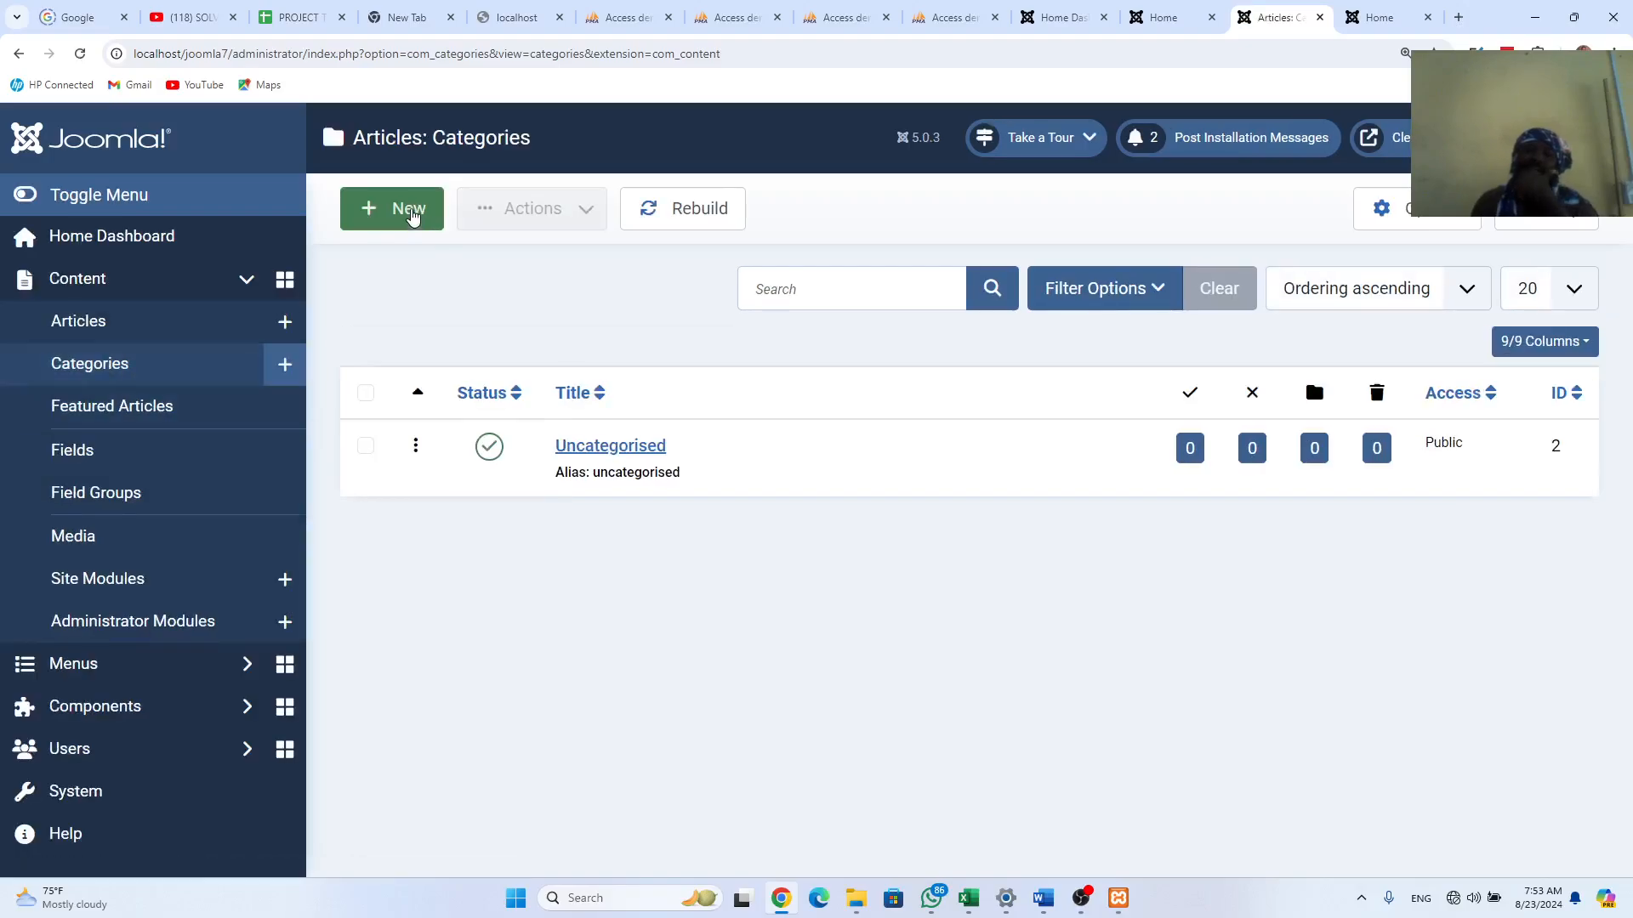
click(412, 214)
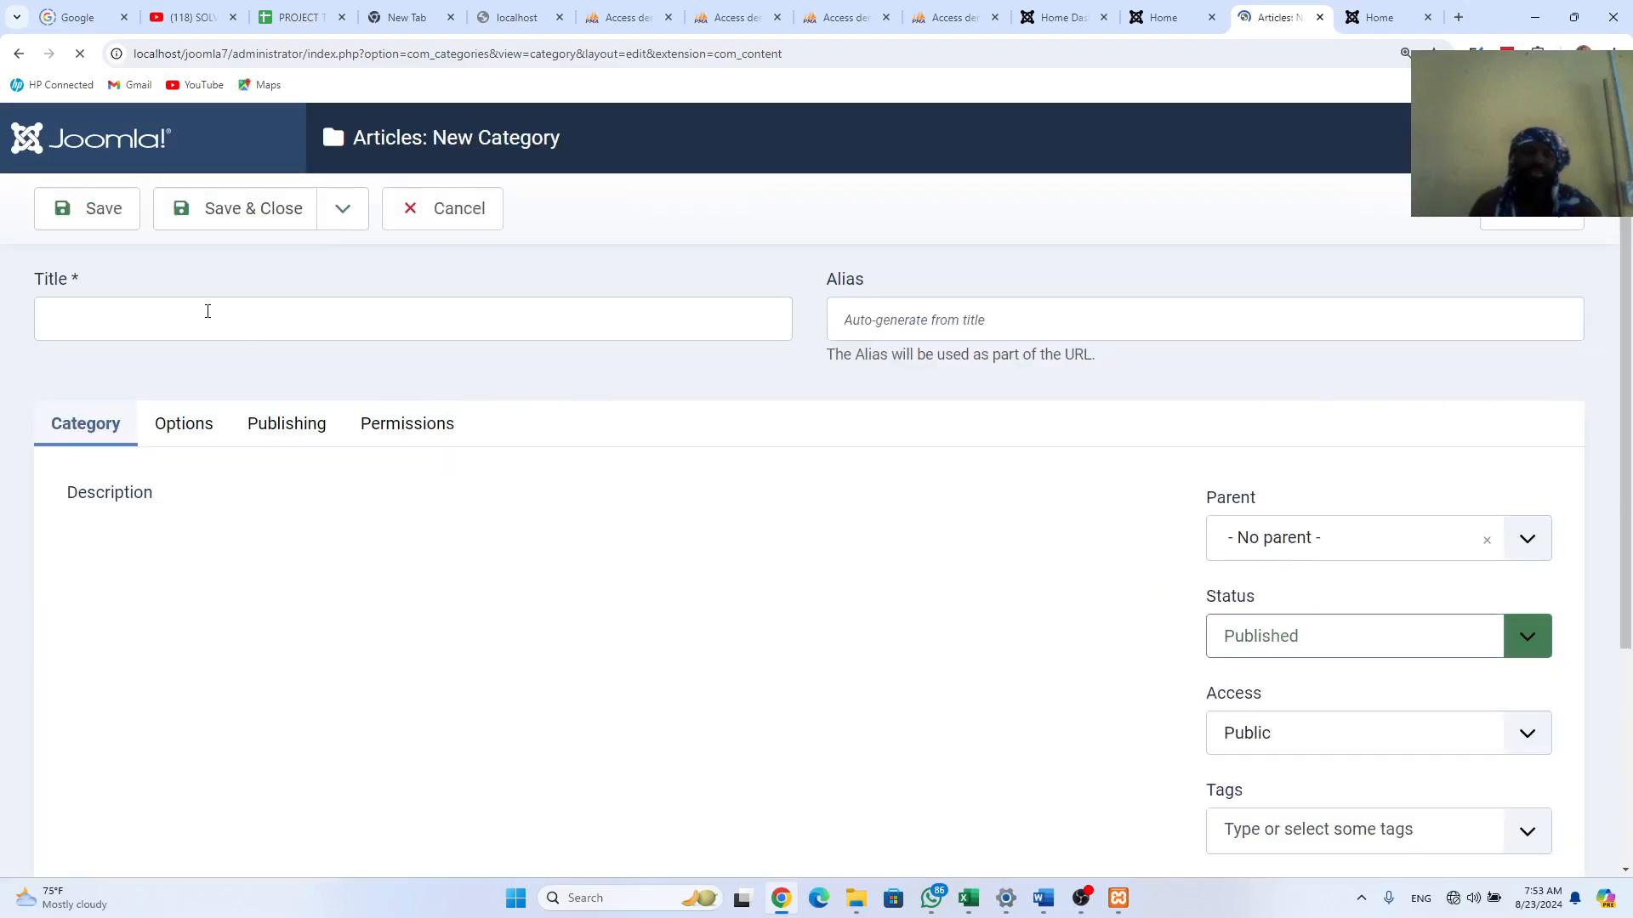
Step: Title the new category Clean IHub_Articles
click(207, 311)
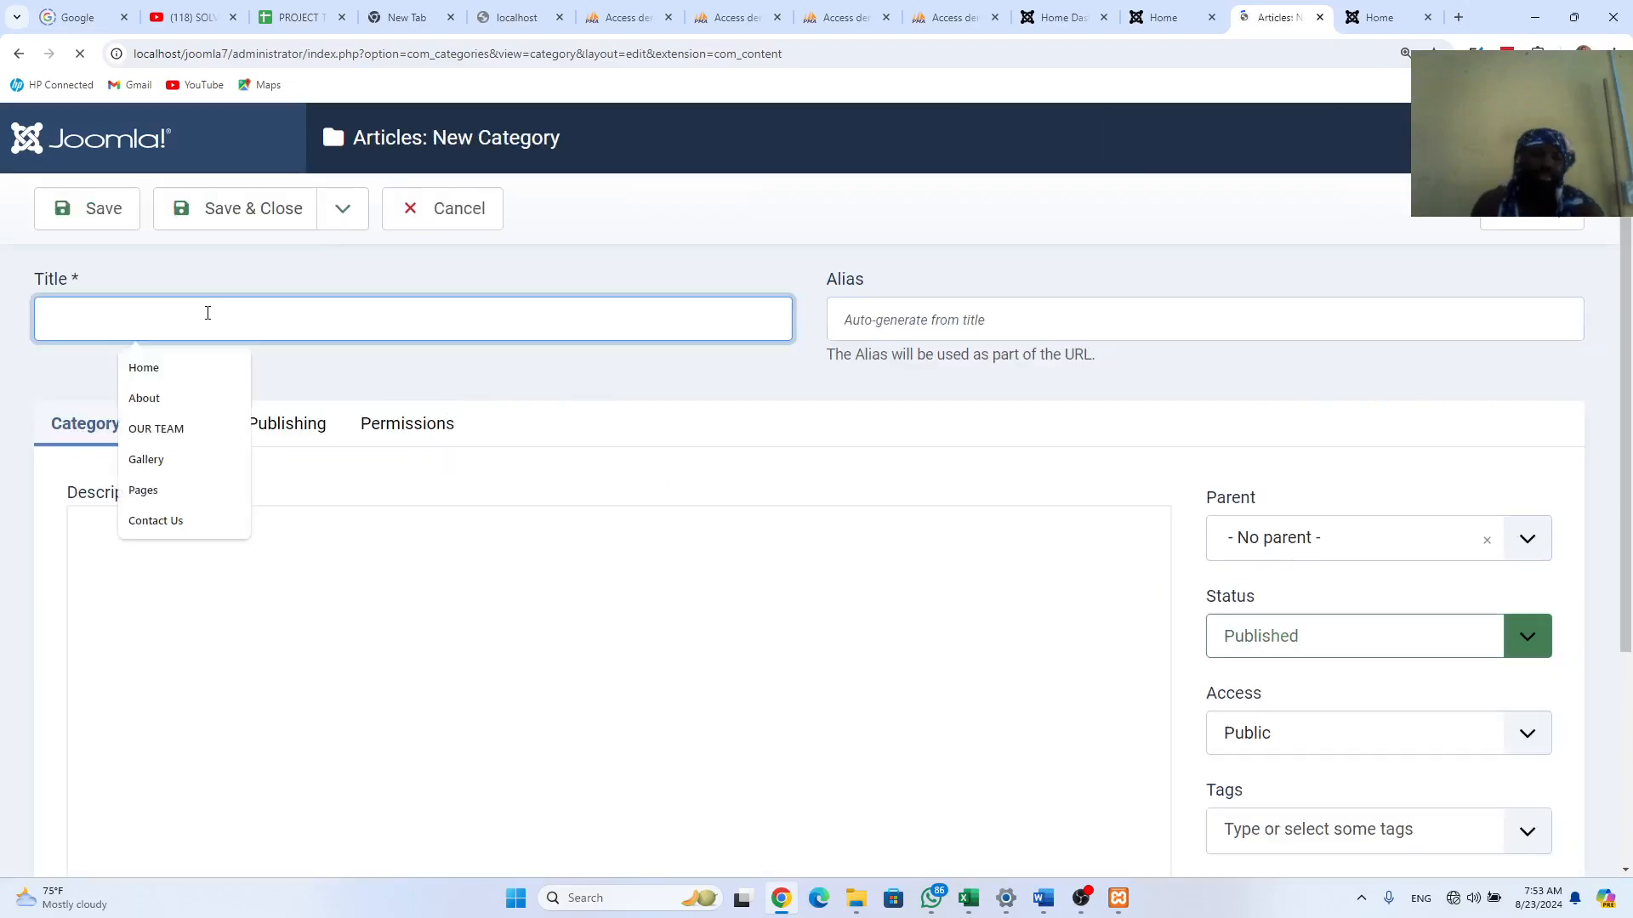
text(C)
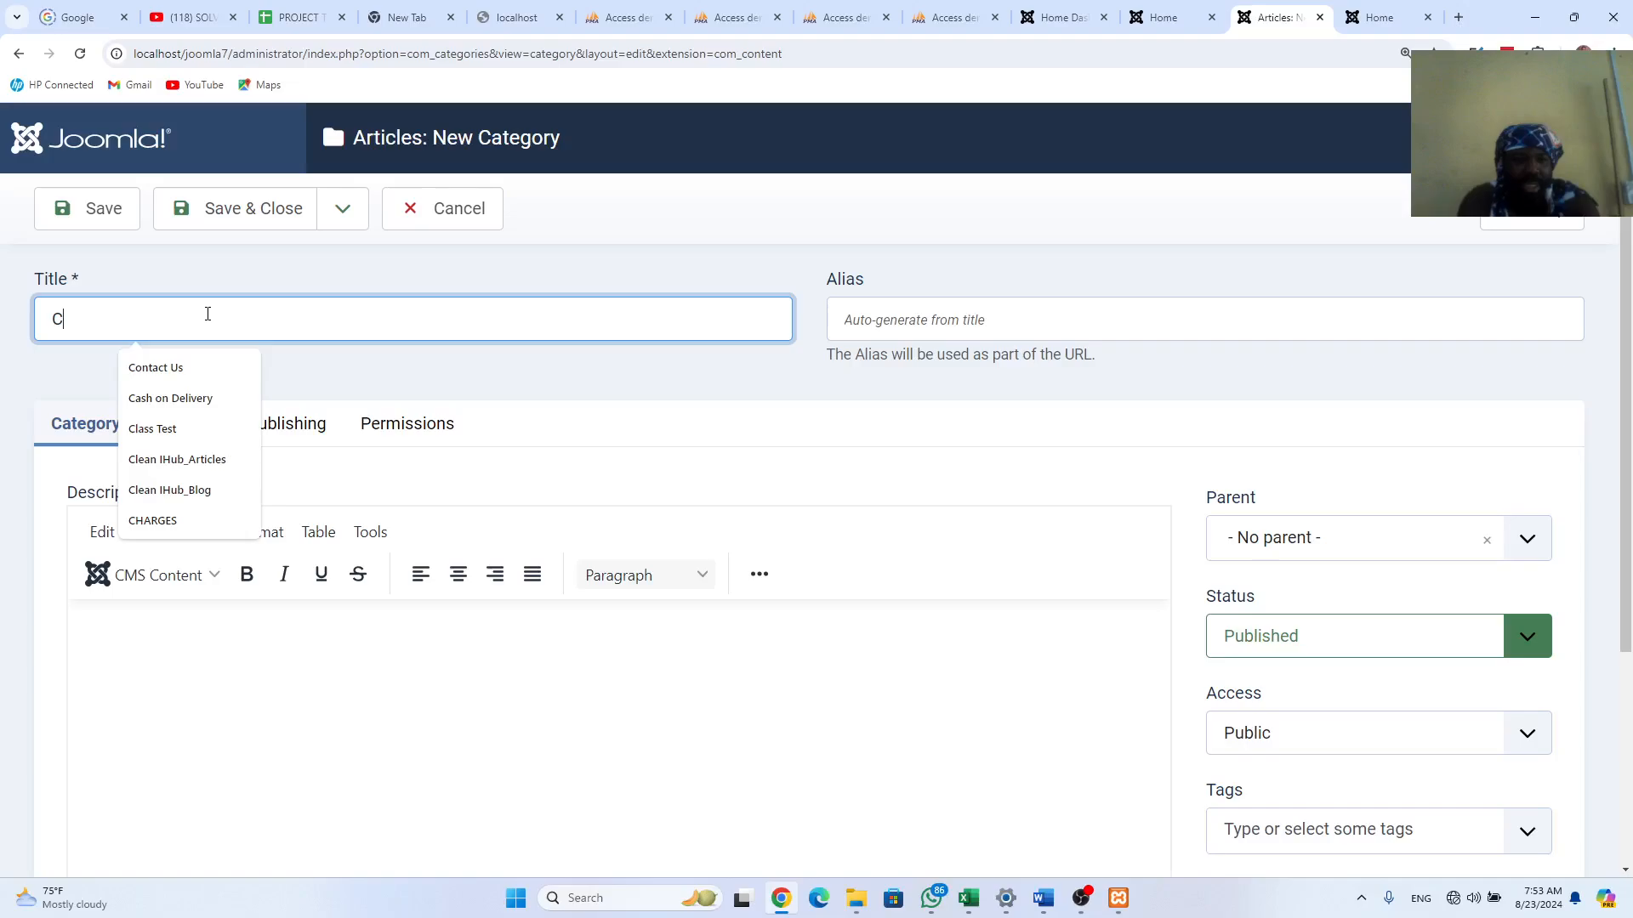
key(Down)
key(Down)
key(Down)
key(Down)
key(Down)
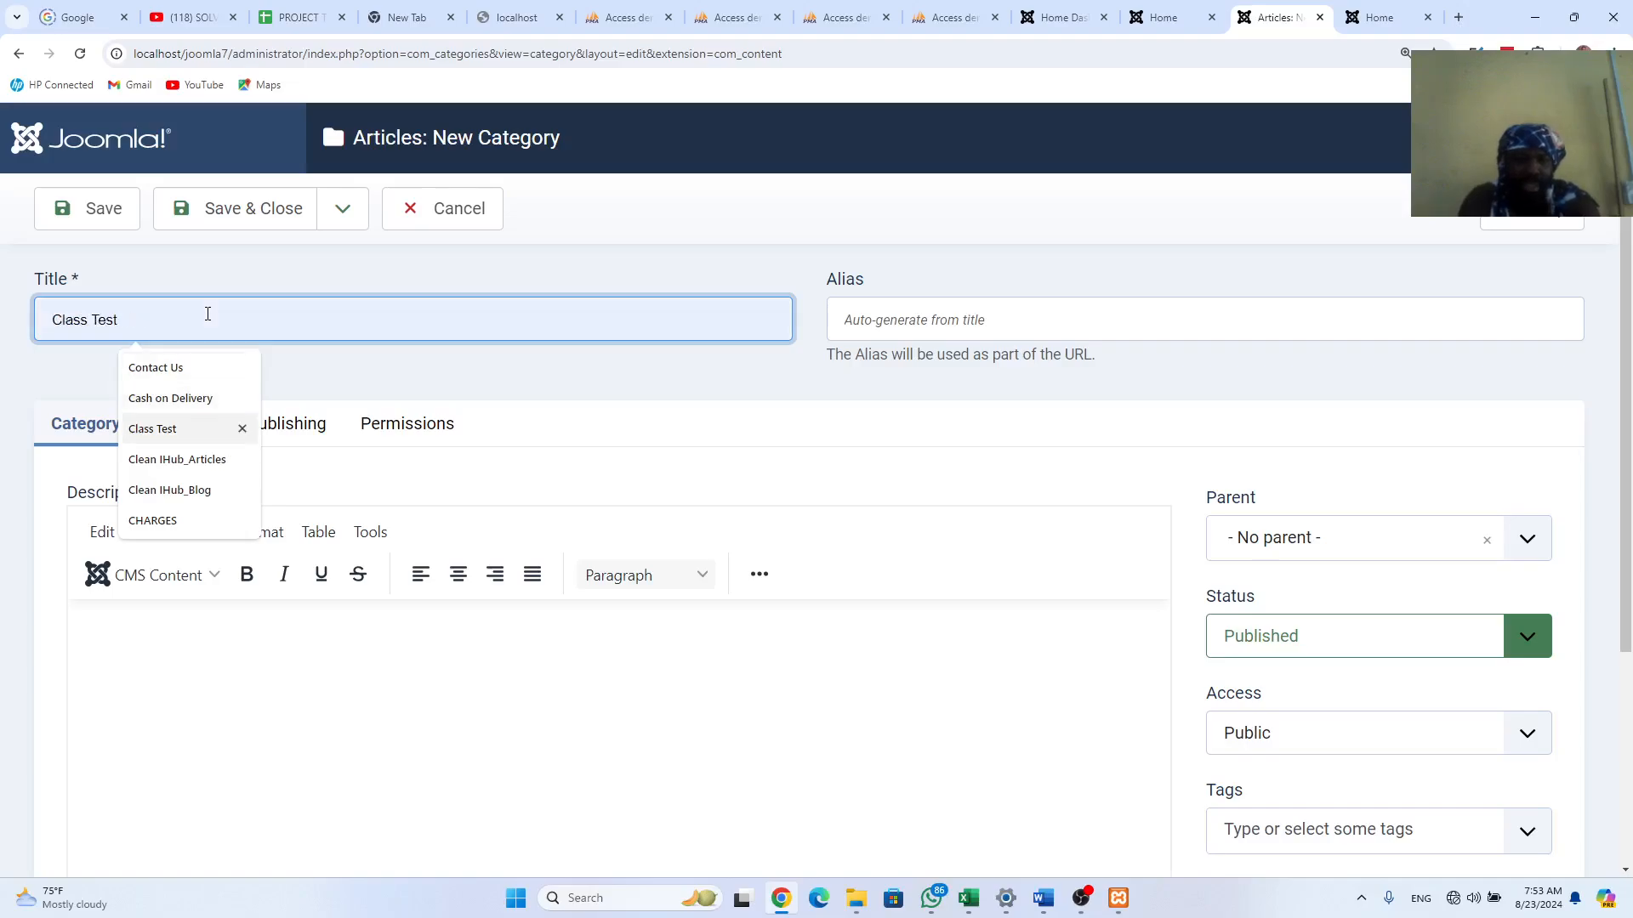
key(Up)
key(Return)
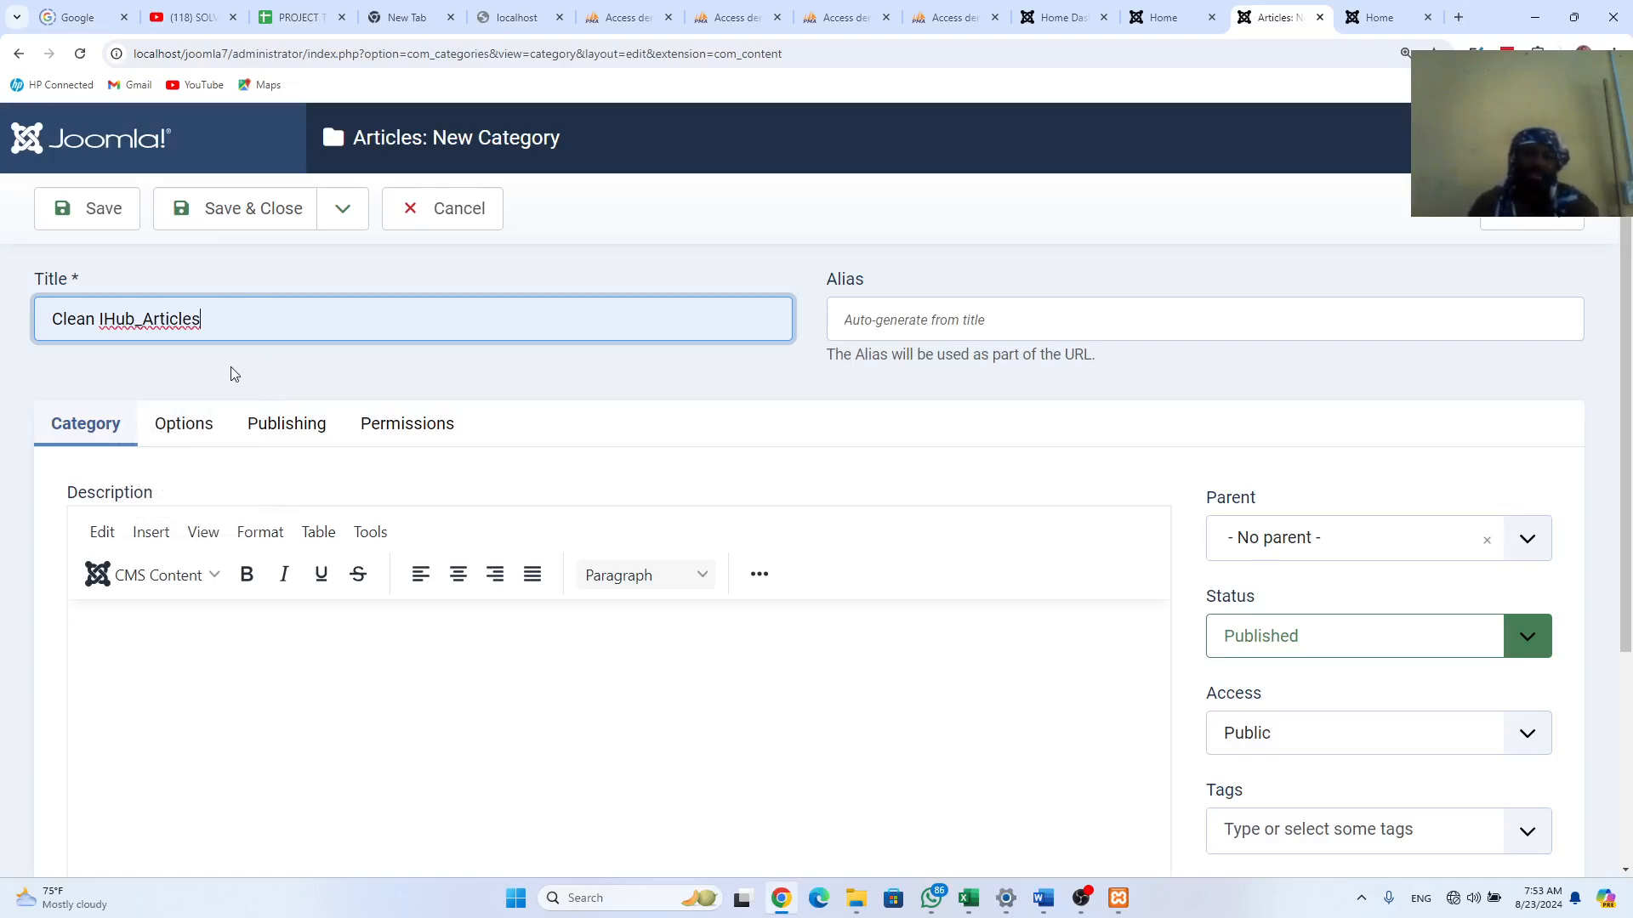
Step: Review the Options and Publishing tabs, keeping status Published with no parent category
click(195, 441)
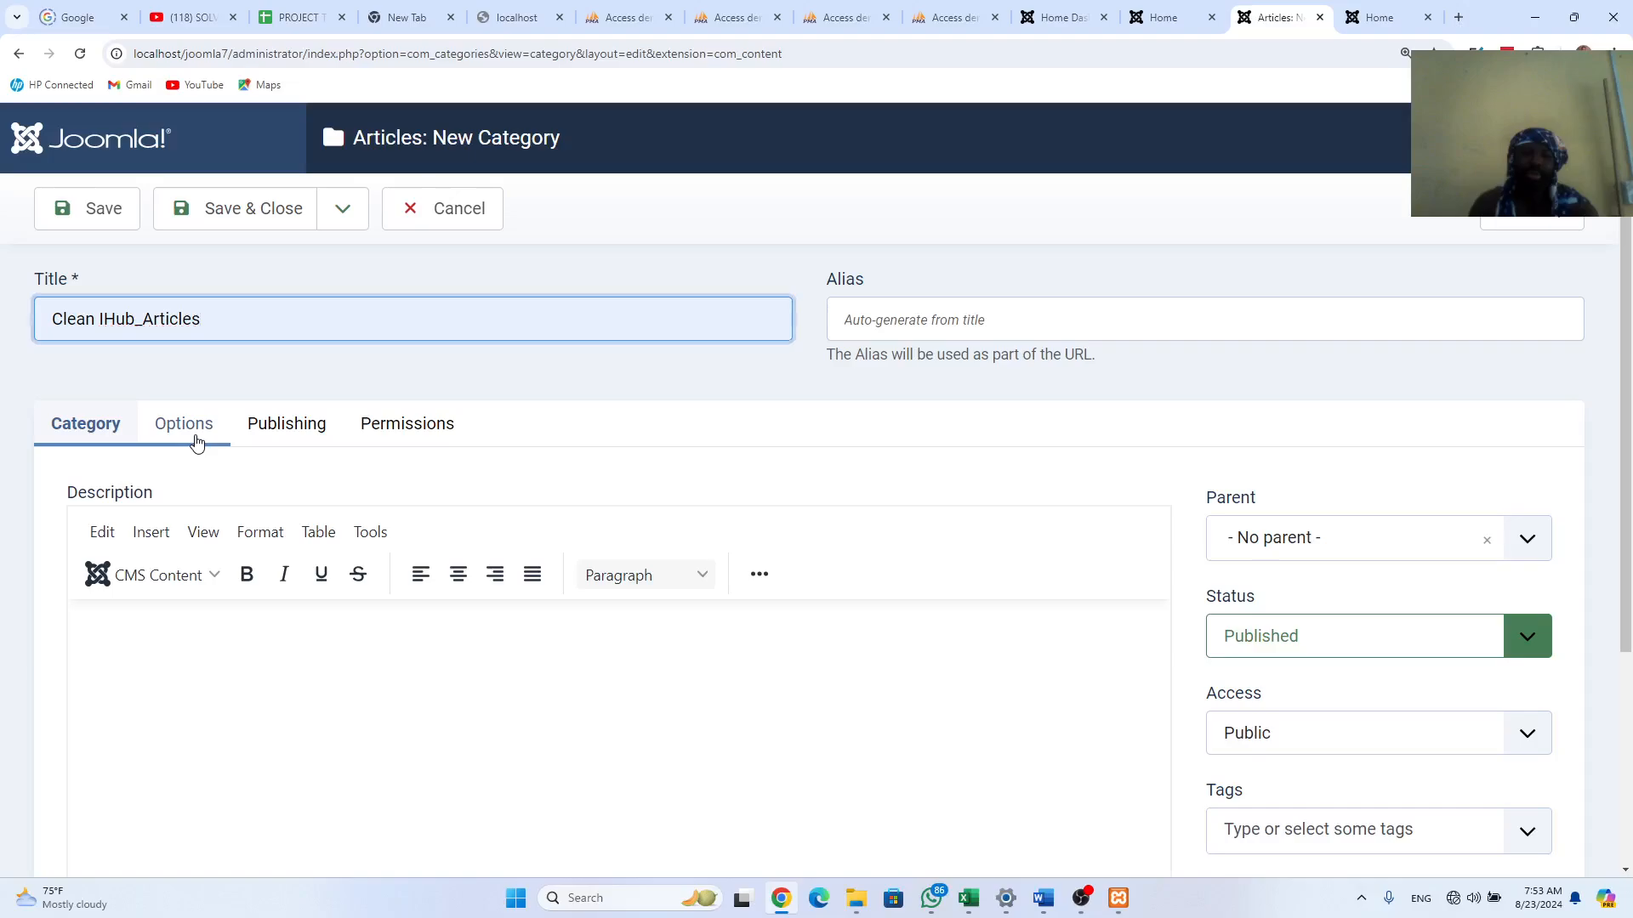
click(323, 432)
click(85, 430)
scroll(290, 484, down, 1)
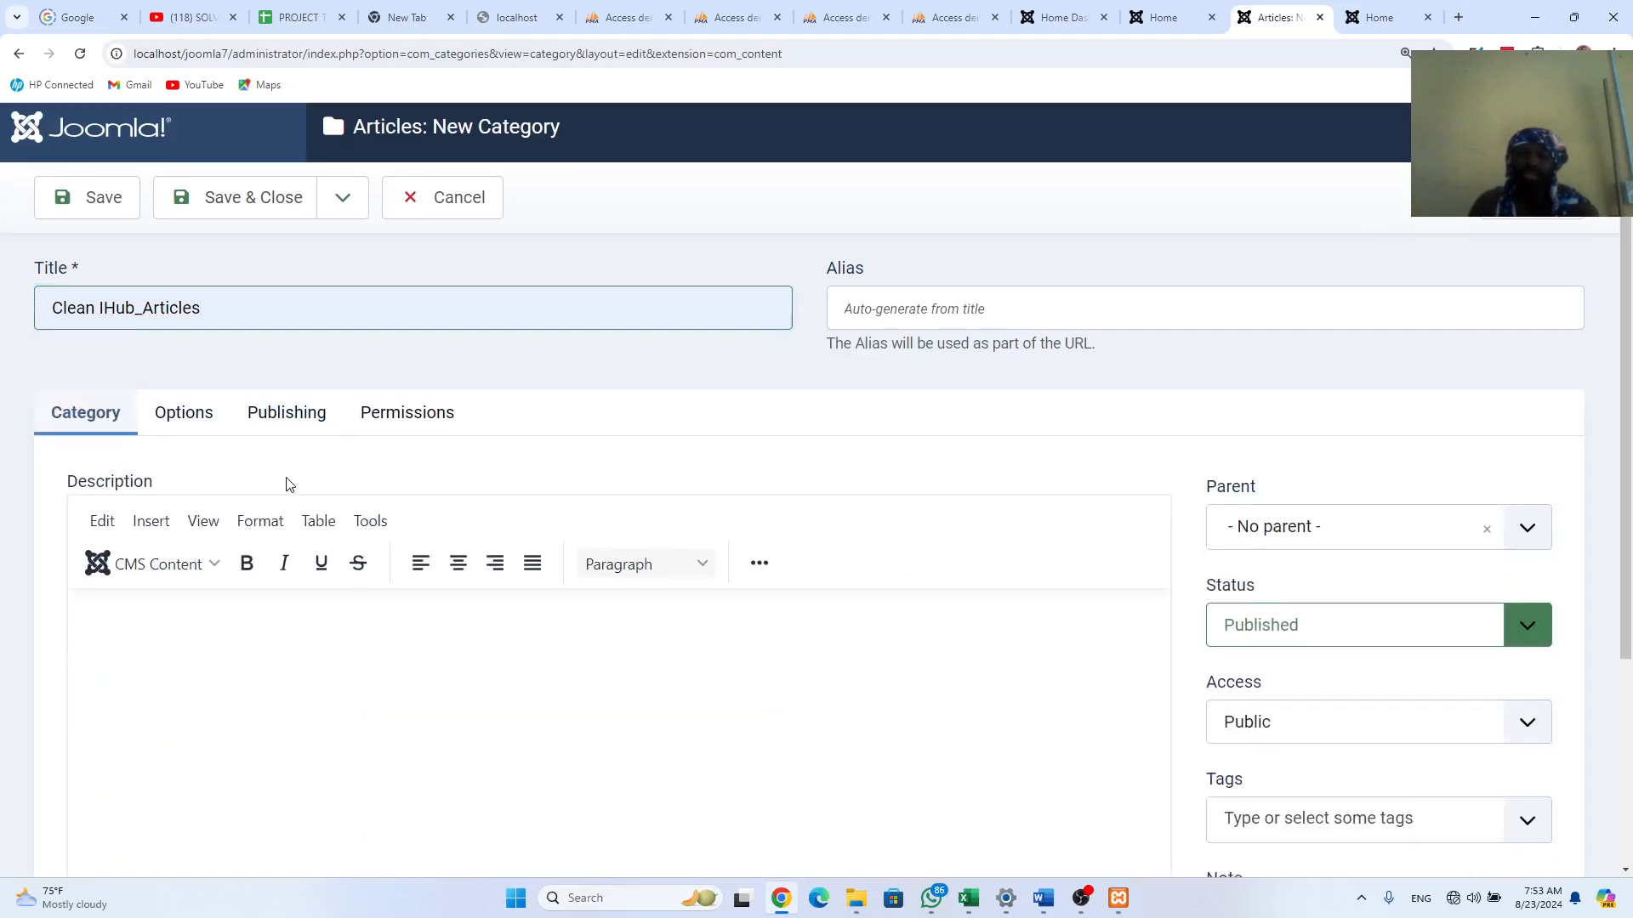
scroll(287, 483, down, 3)
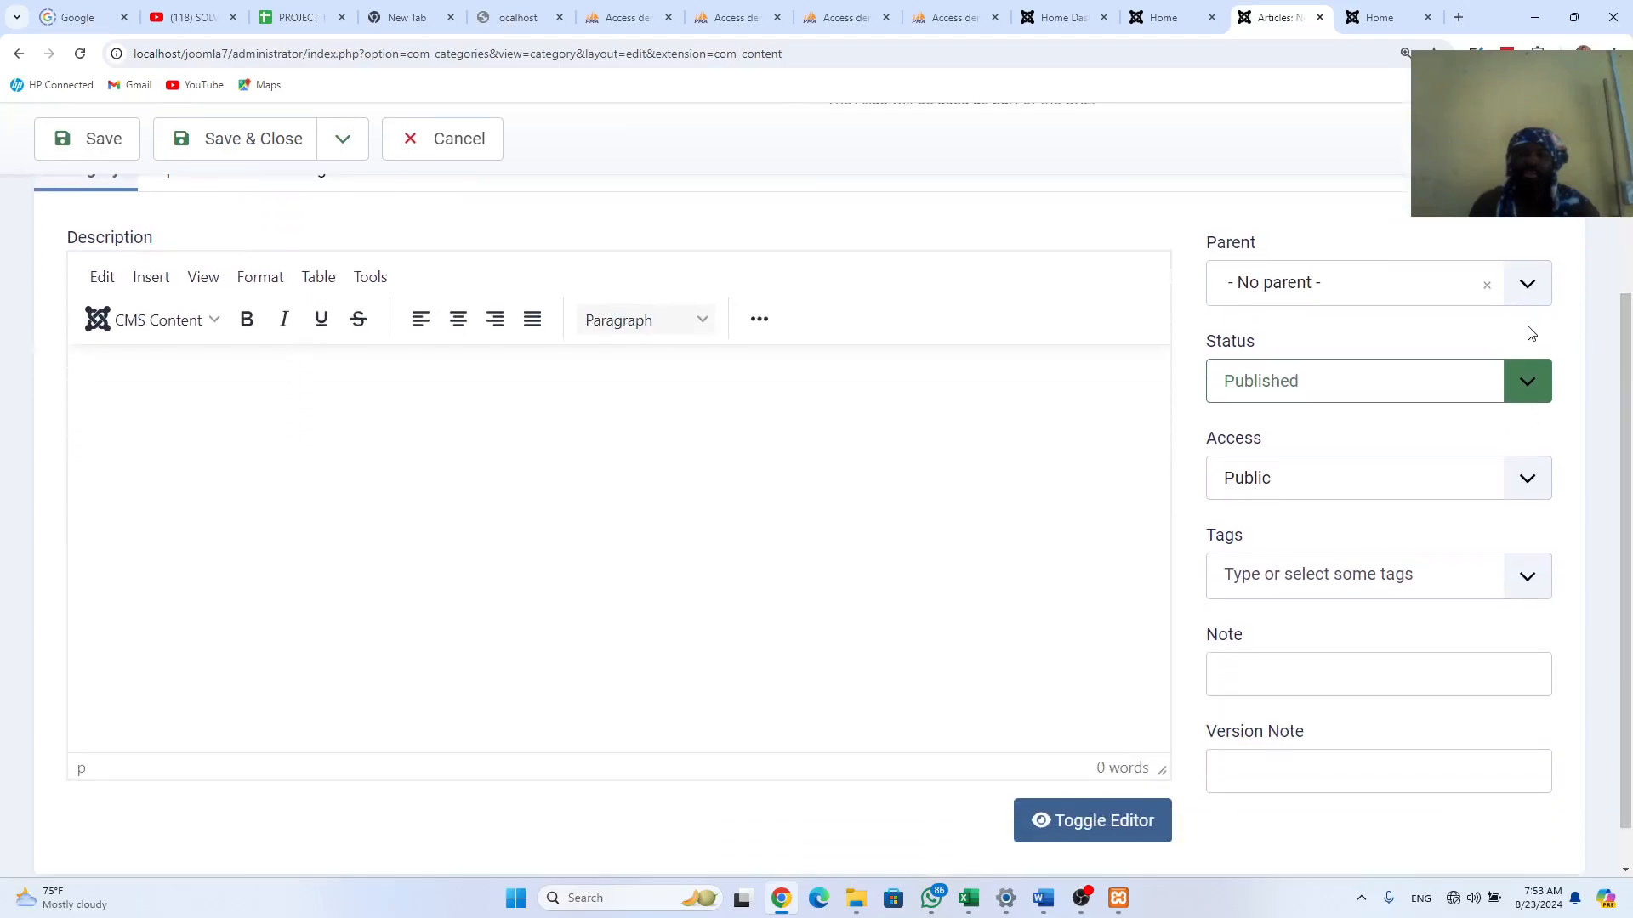
click(1520, 389)
click(1520, 389)
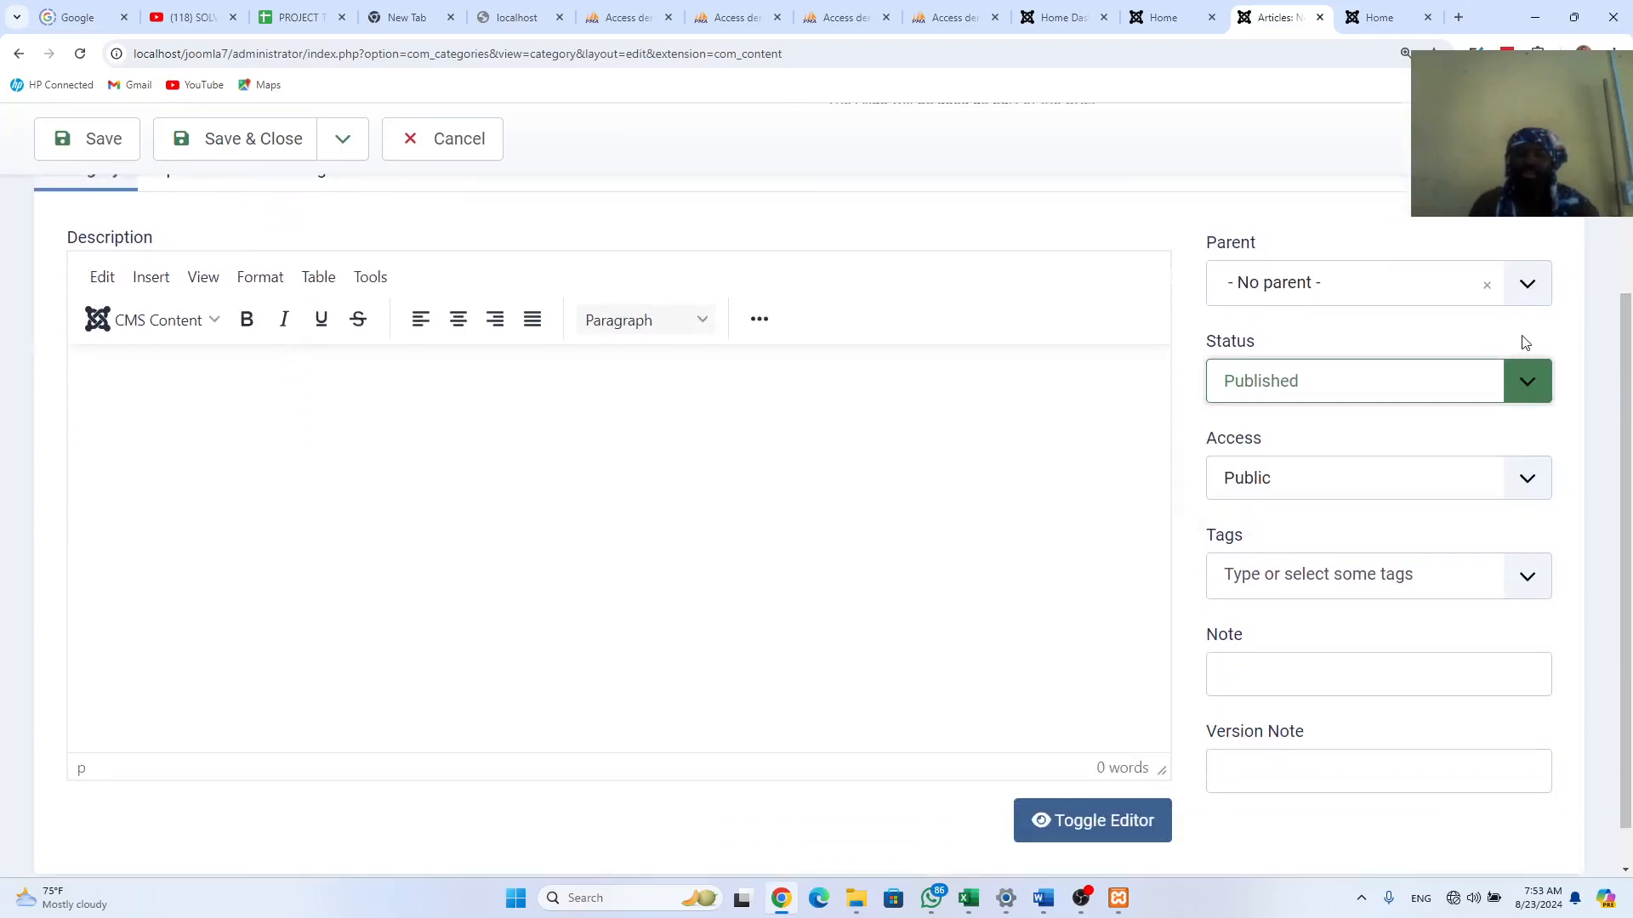
click(1527, 284)
click(1528, 284)
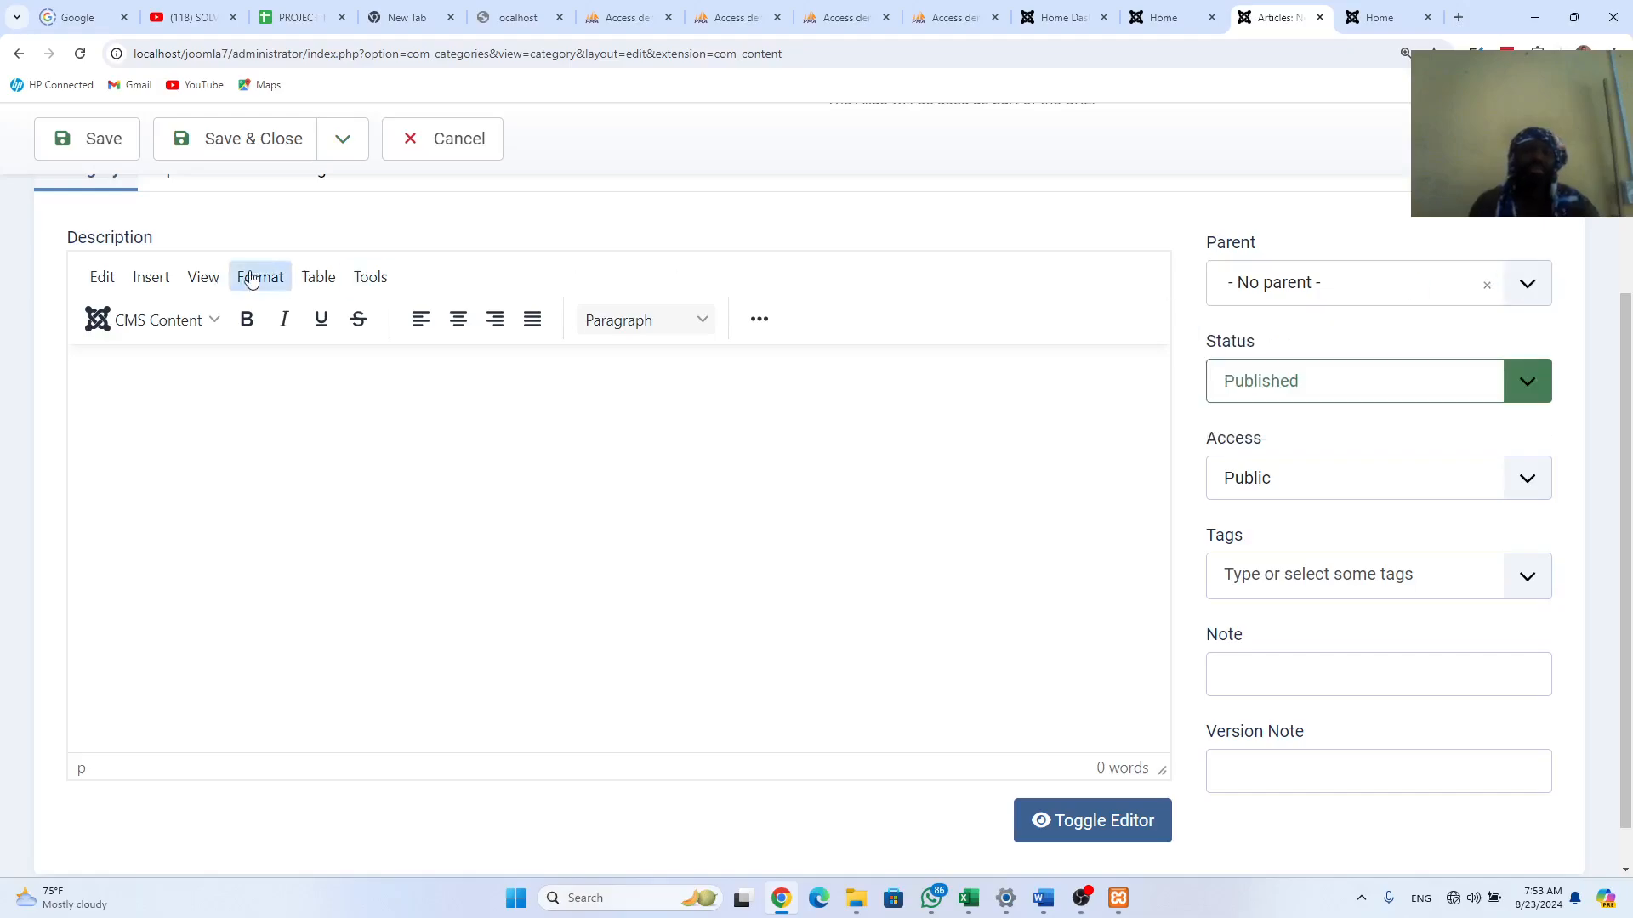
Step: Save the category with Save & New, briefly checking the old site's home page
click(343, 146)
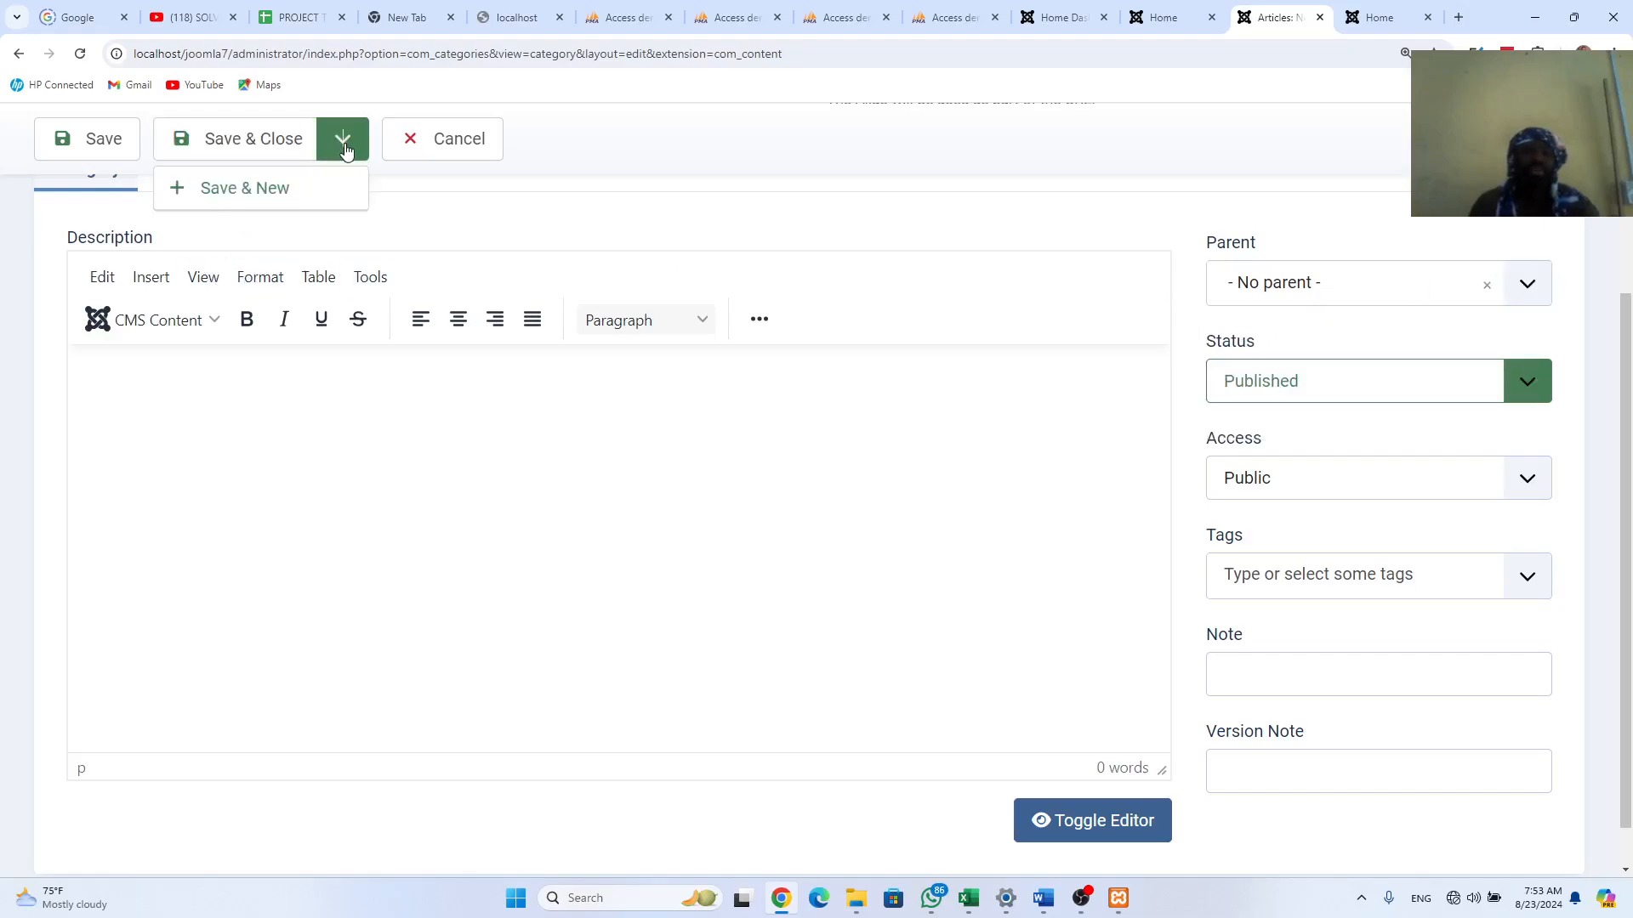
click(259, 187)
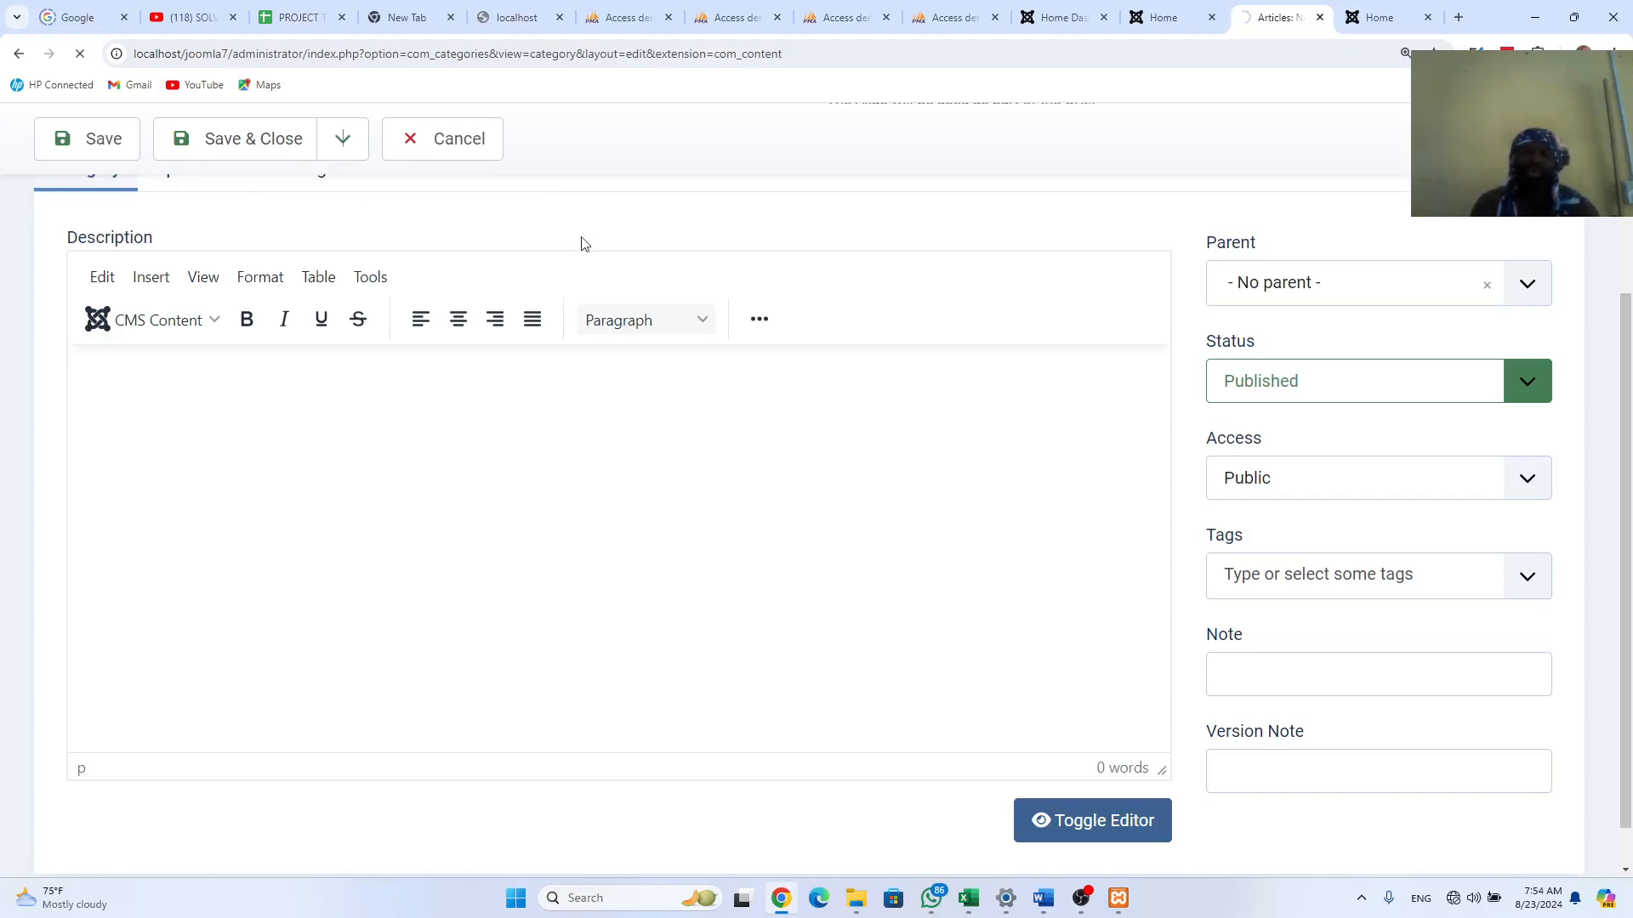
click(1148, 19)
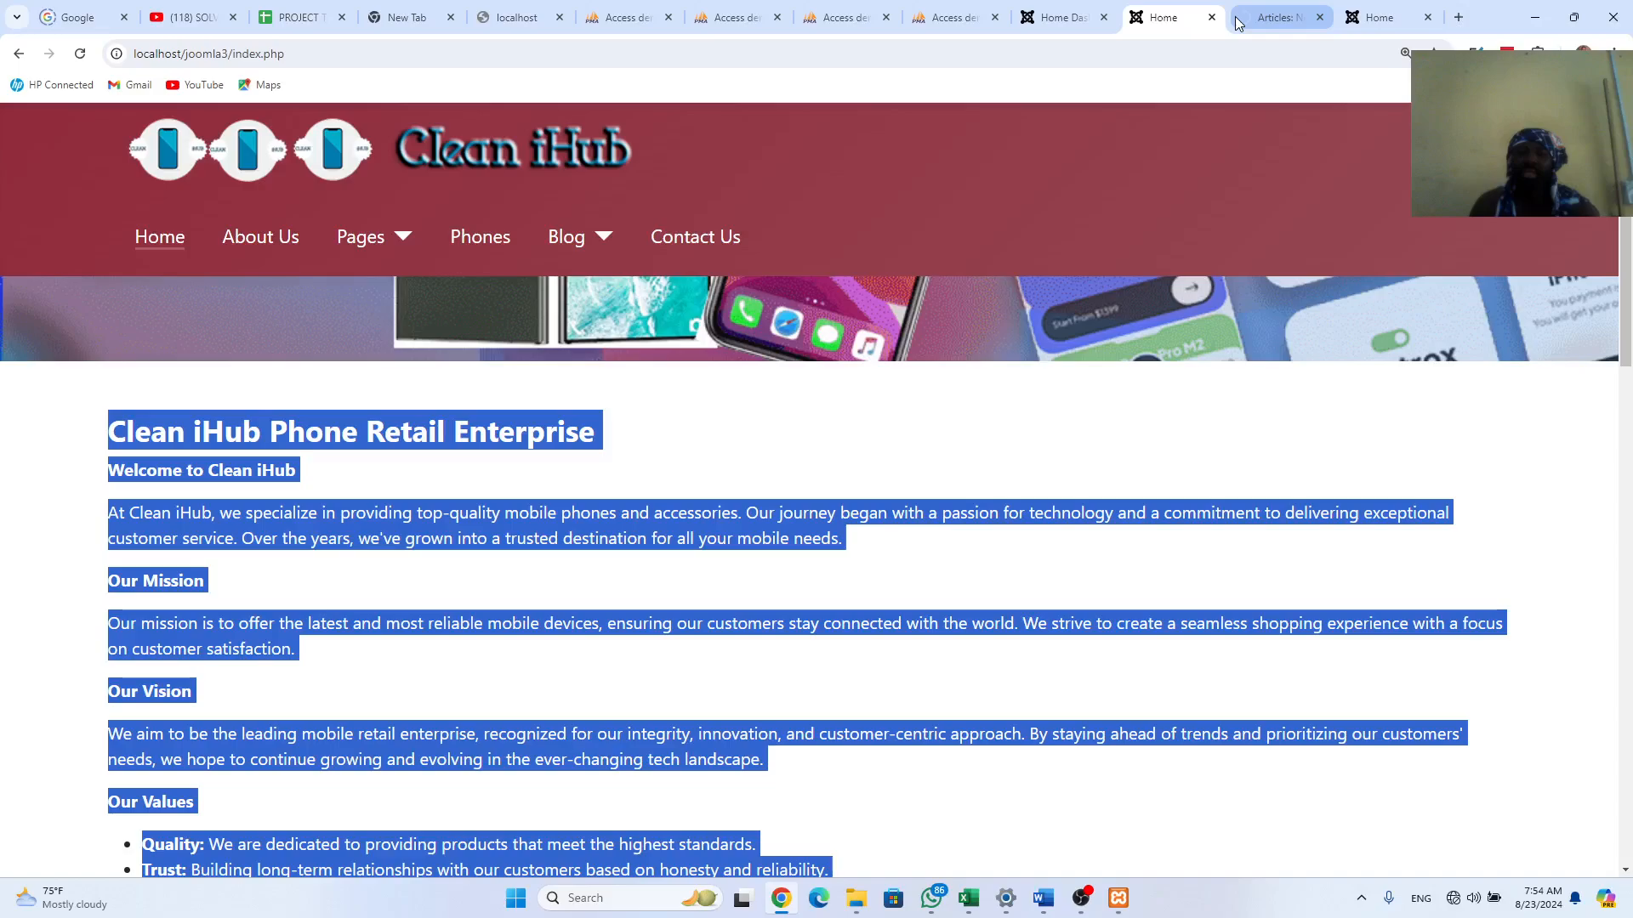
click(1264, 19)
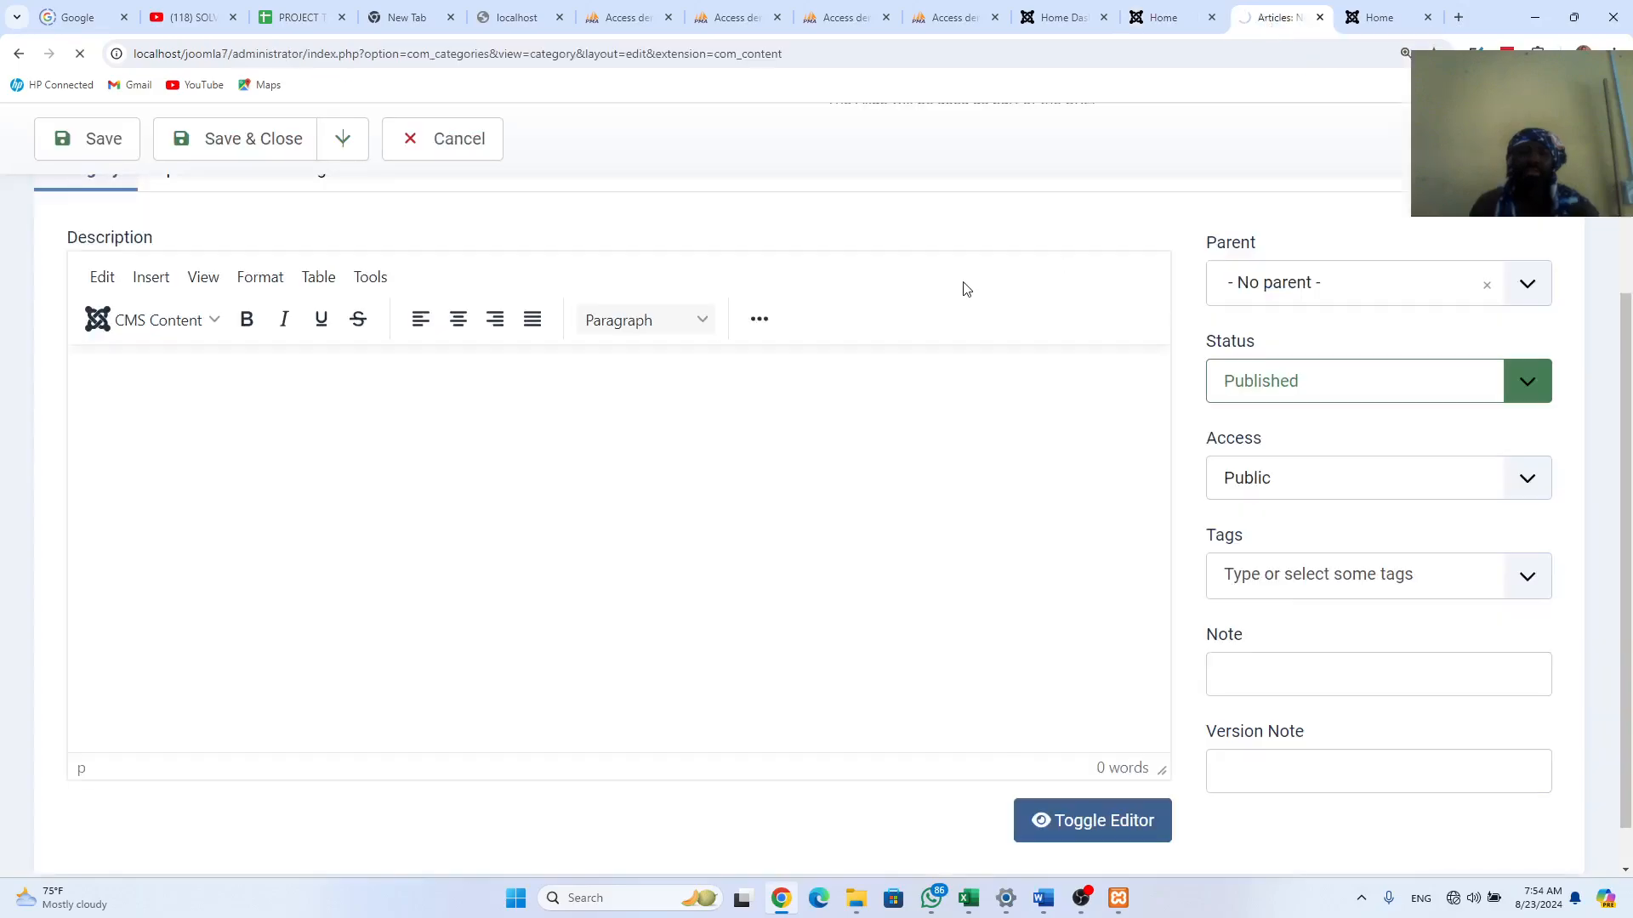
scroll(383, 383, up, 3)
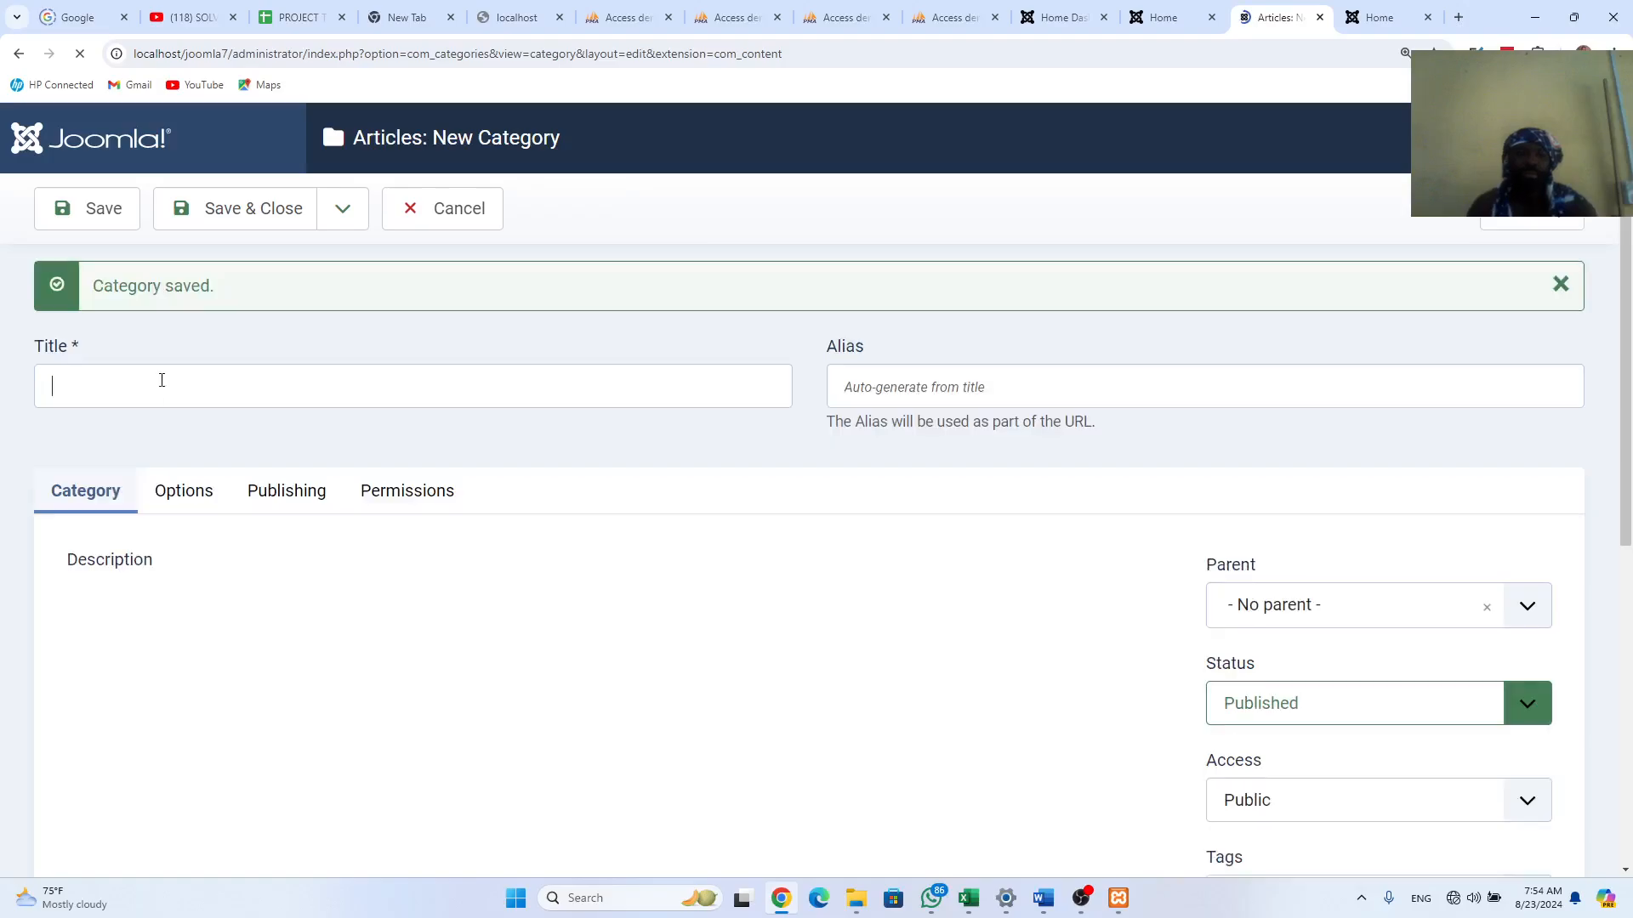
Step: Title a new category Clean IHub_Blog and save and close it
click(162, 380)
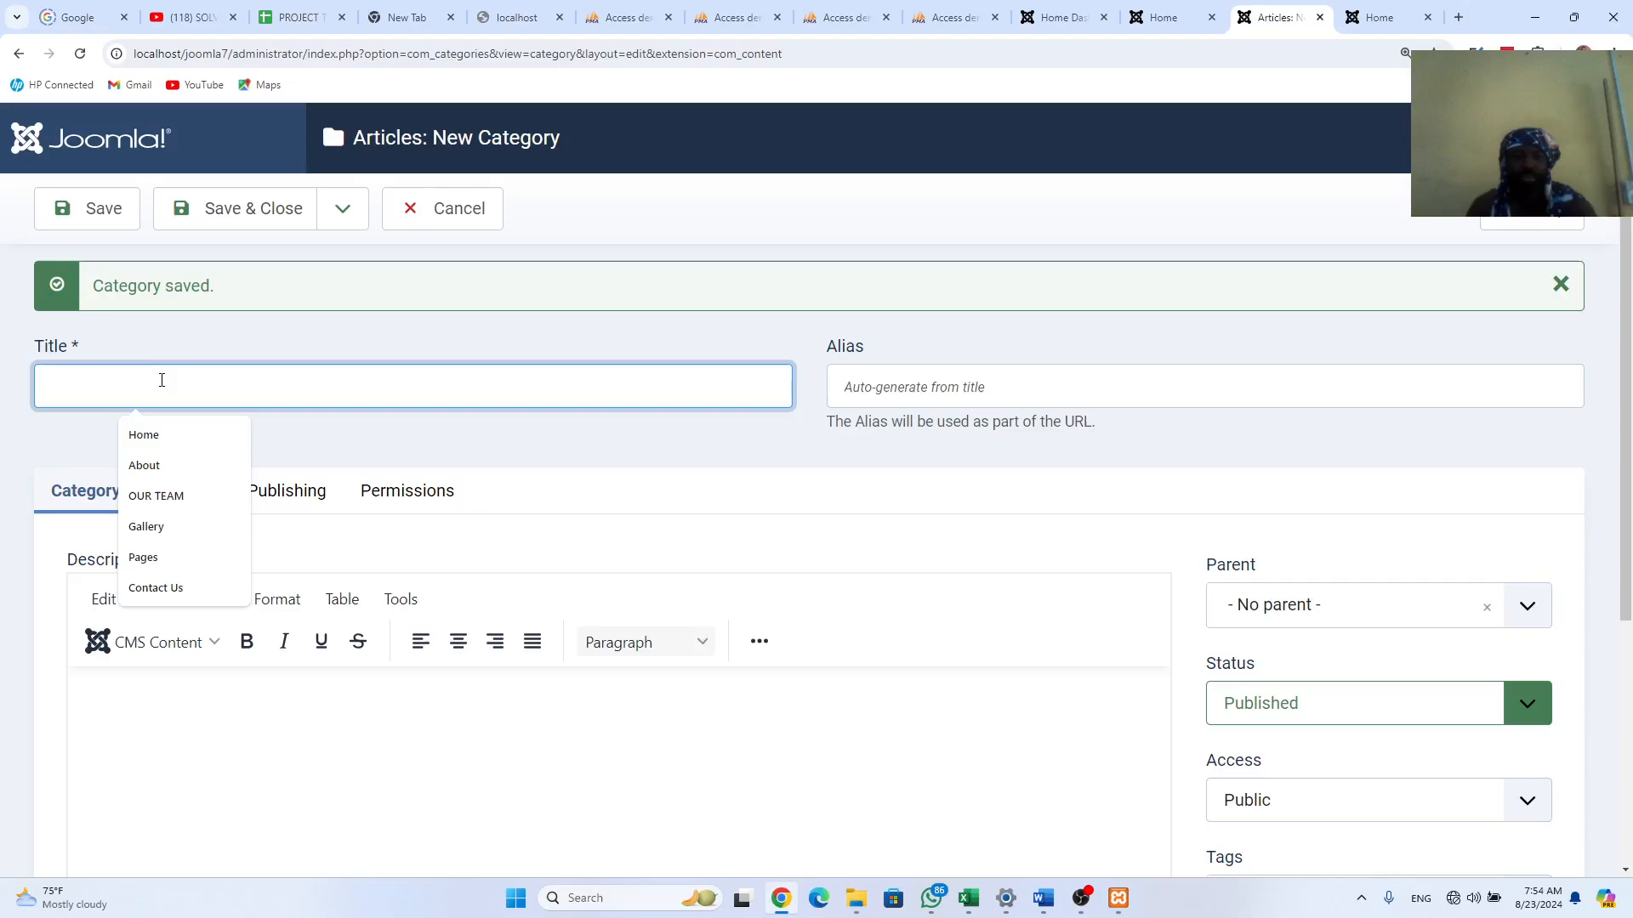
text(B)
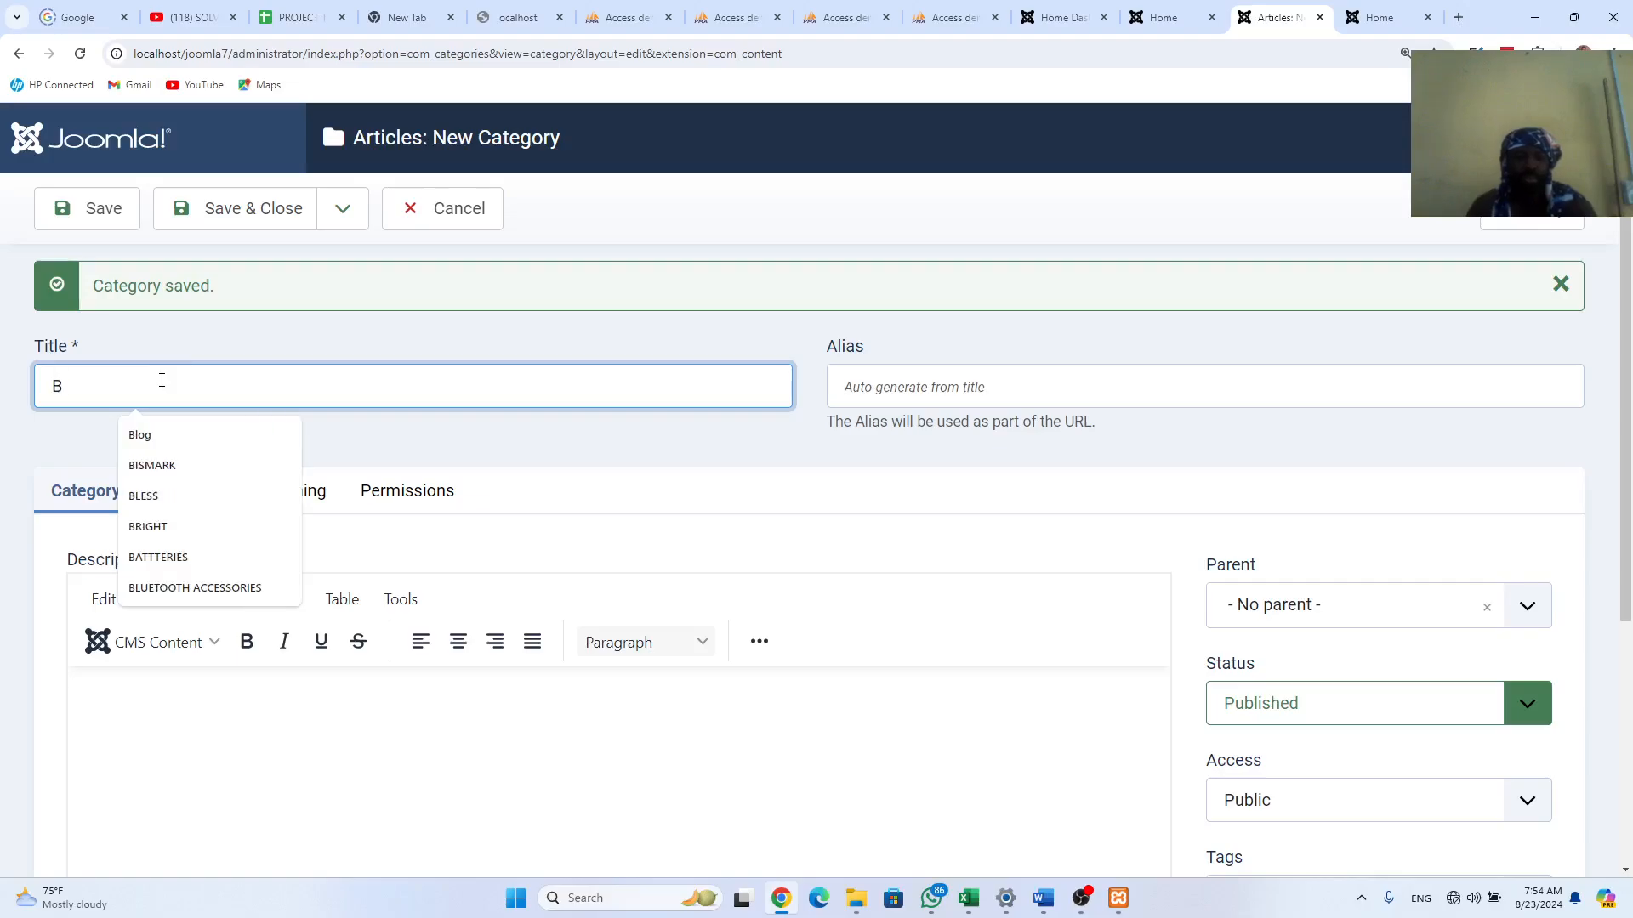
key(BackSpace)
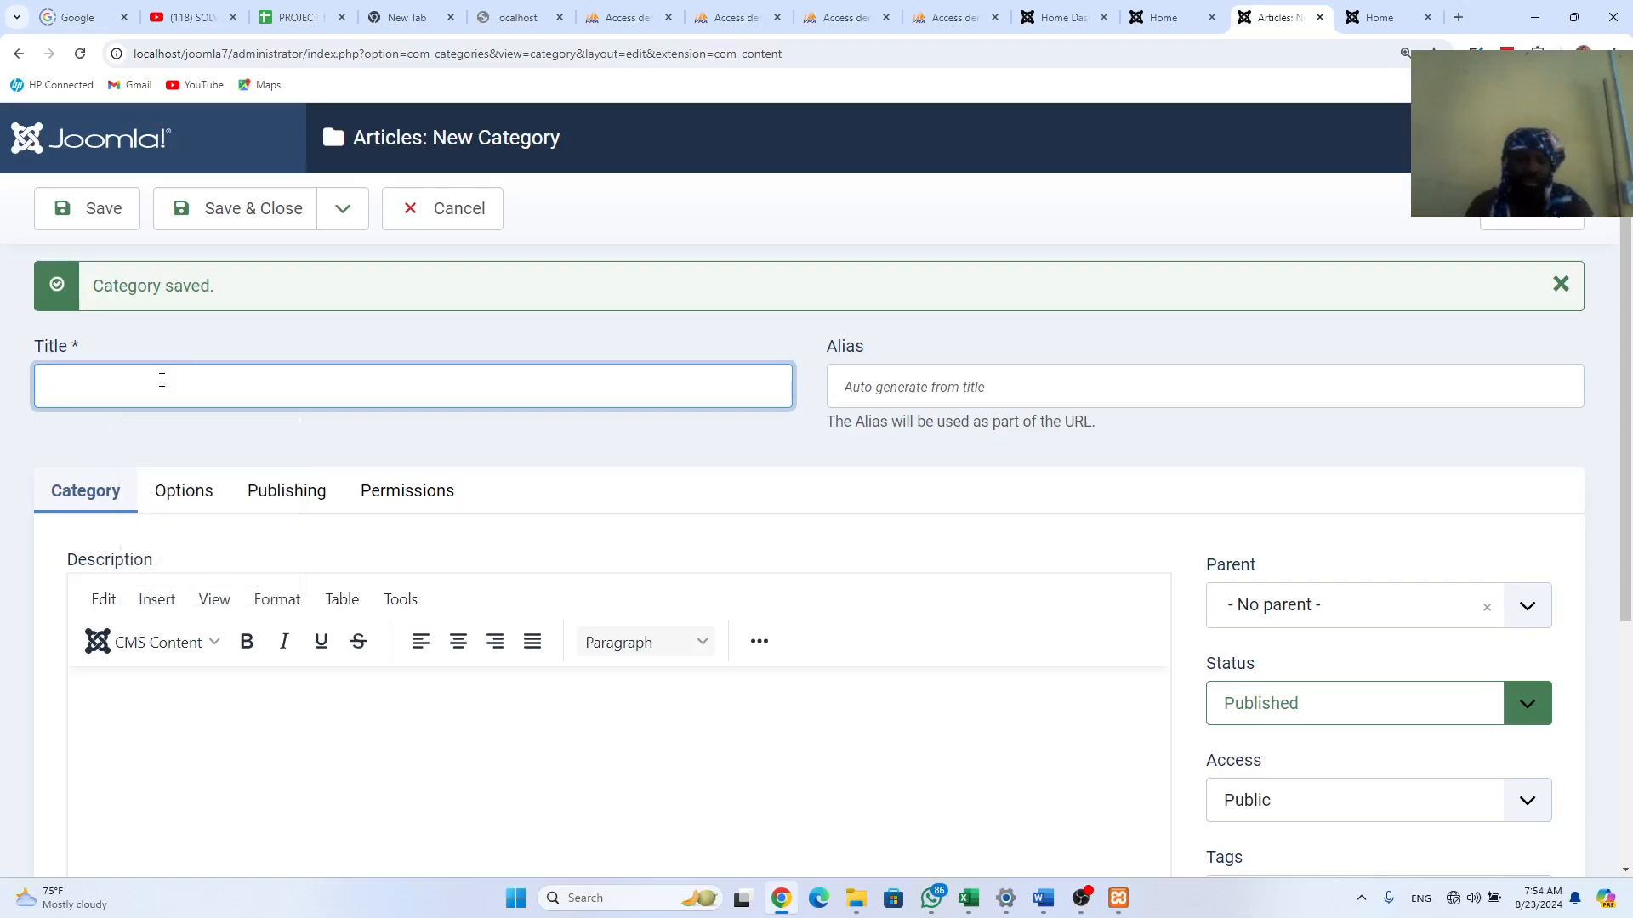
text(CL)
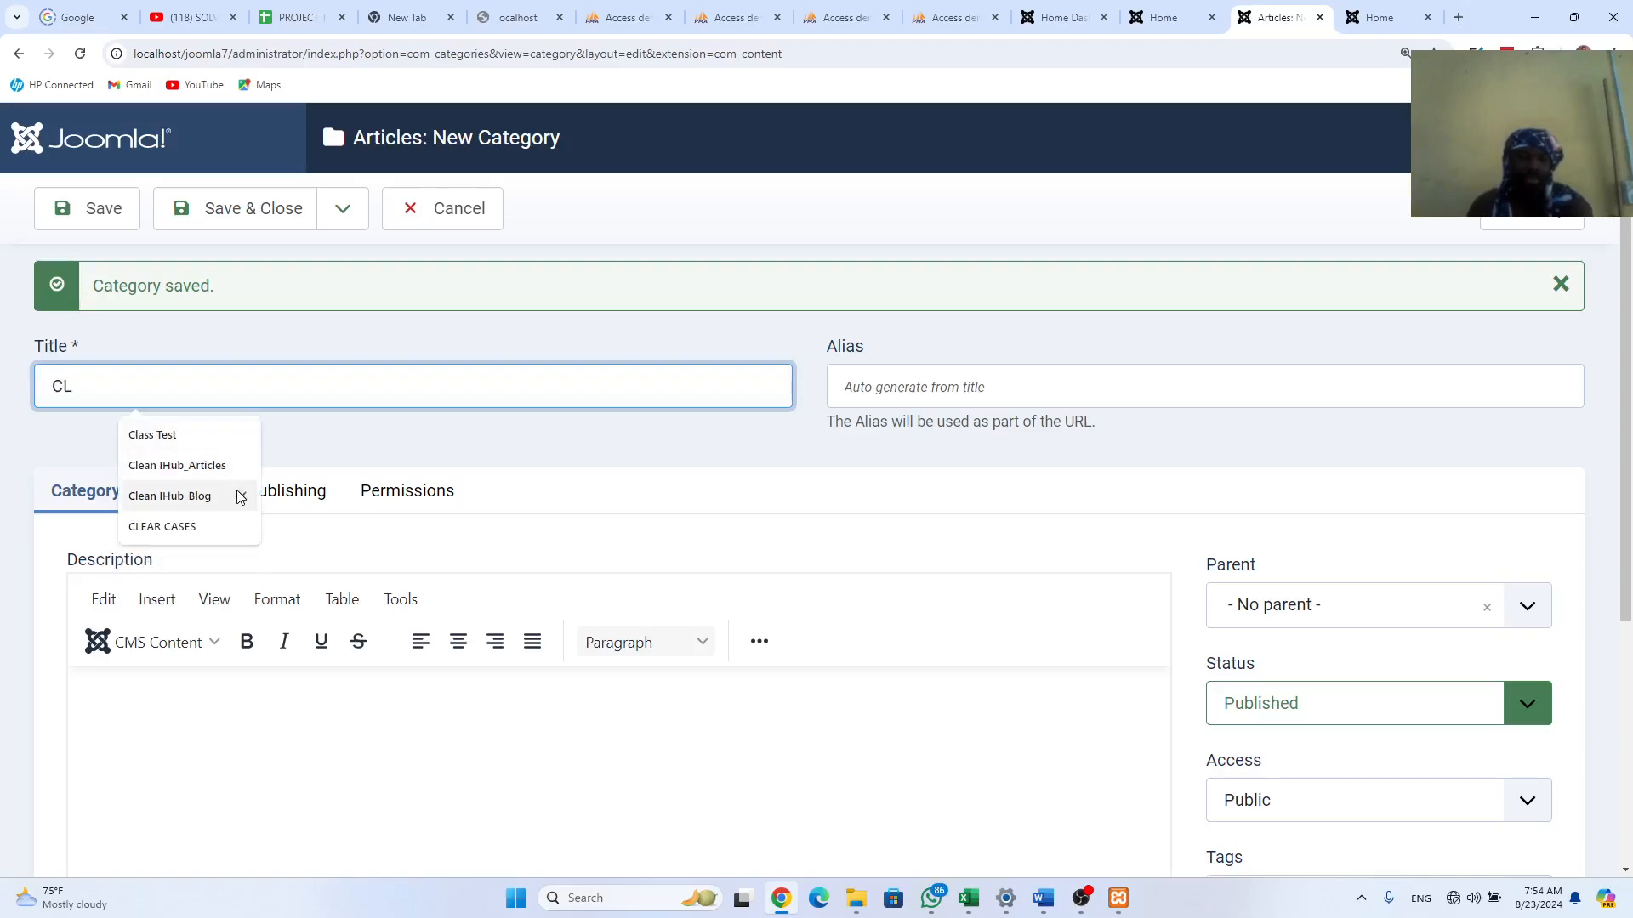
click(206, 498)
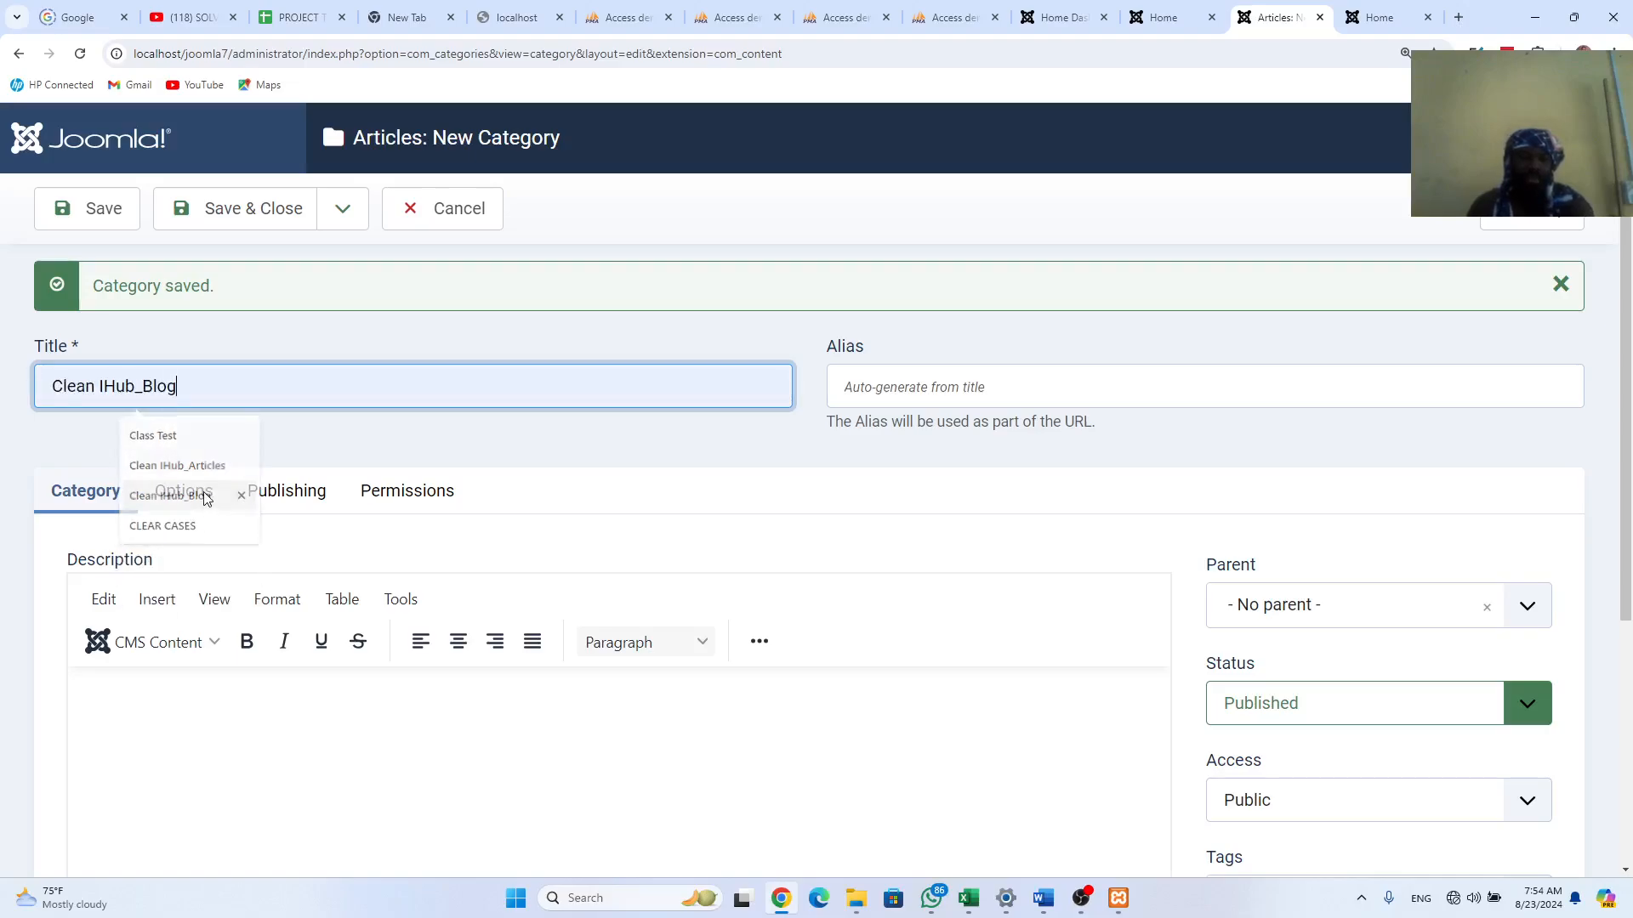
click(152, 719)
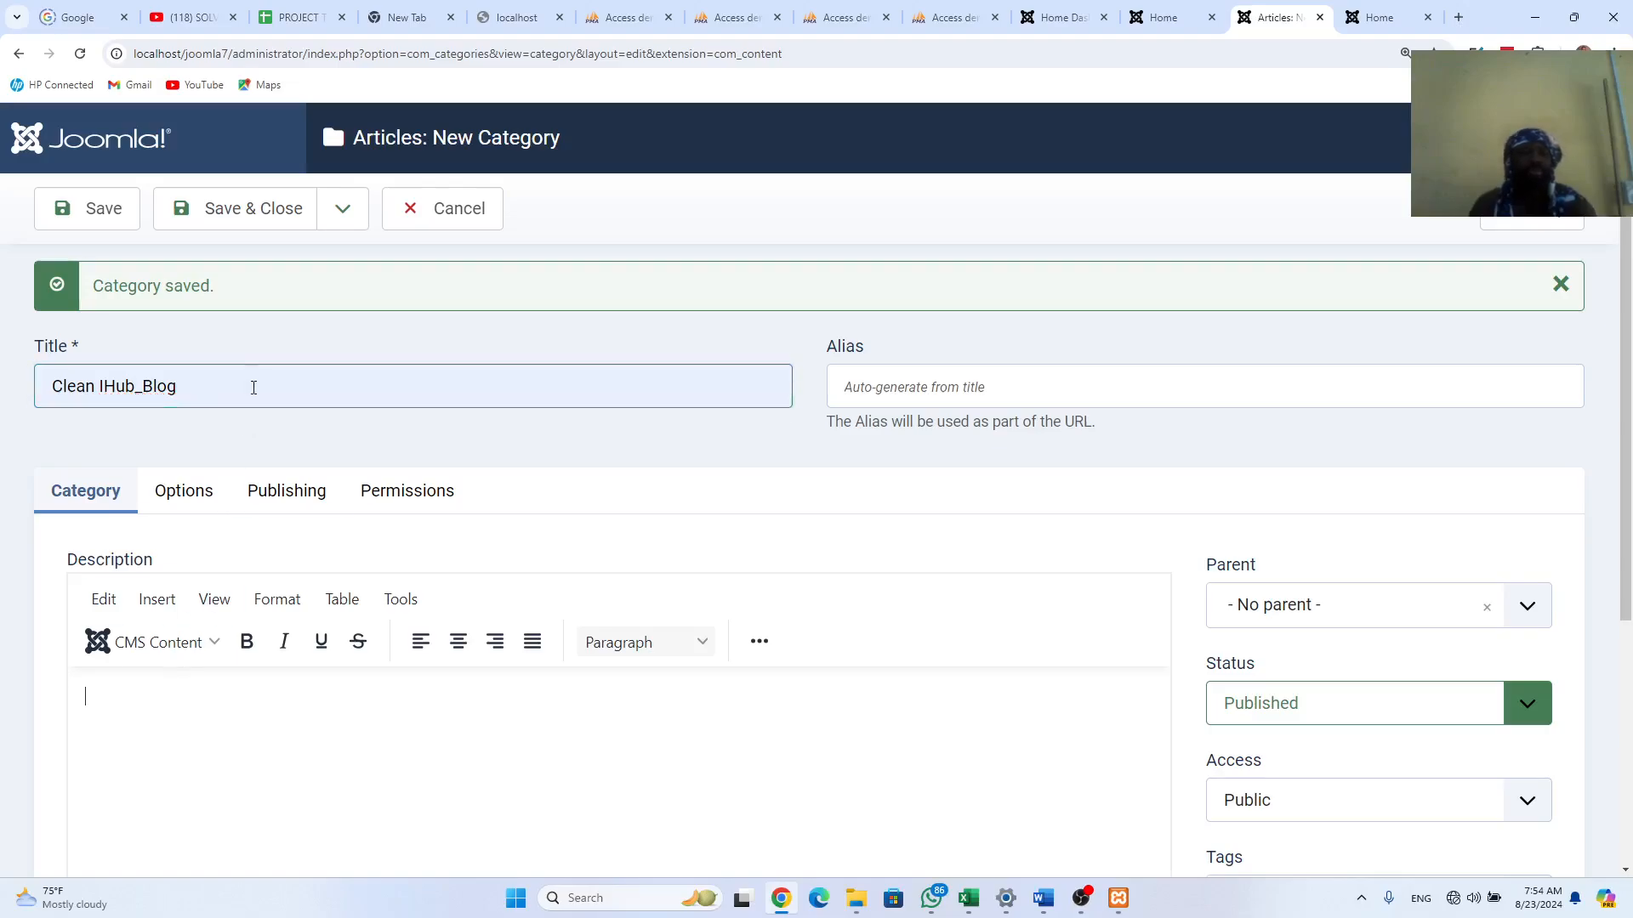
click(263, 211)
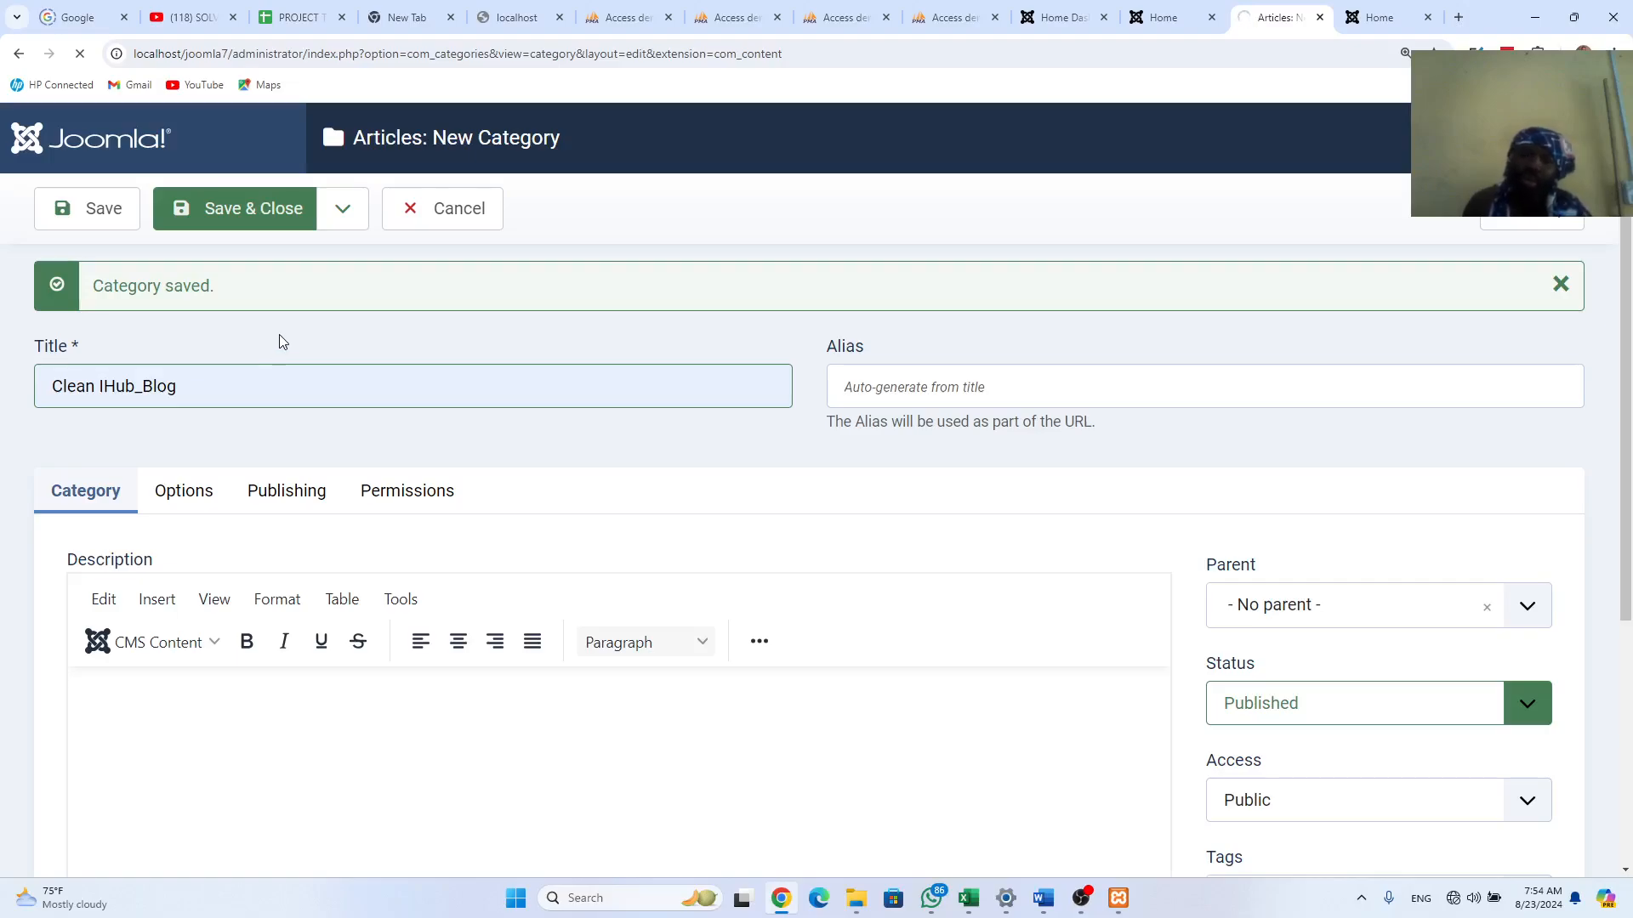
click(198, 391)
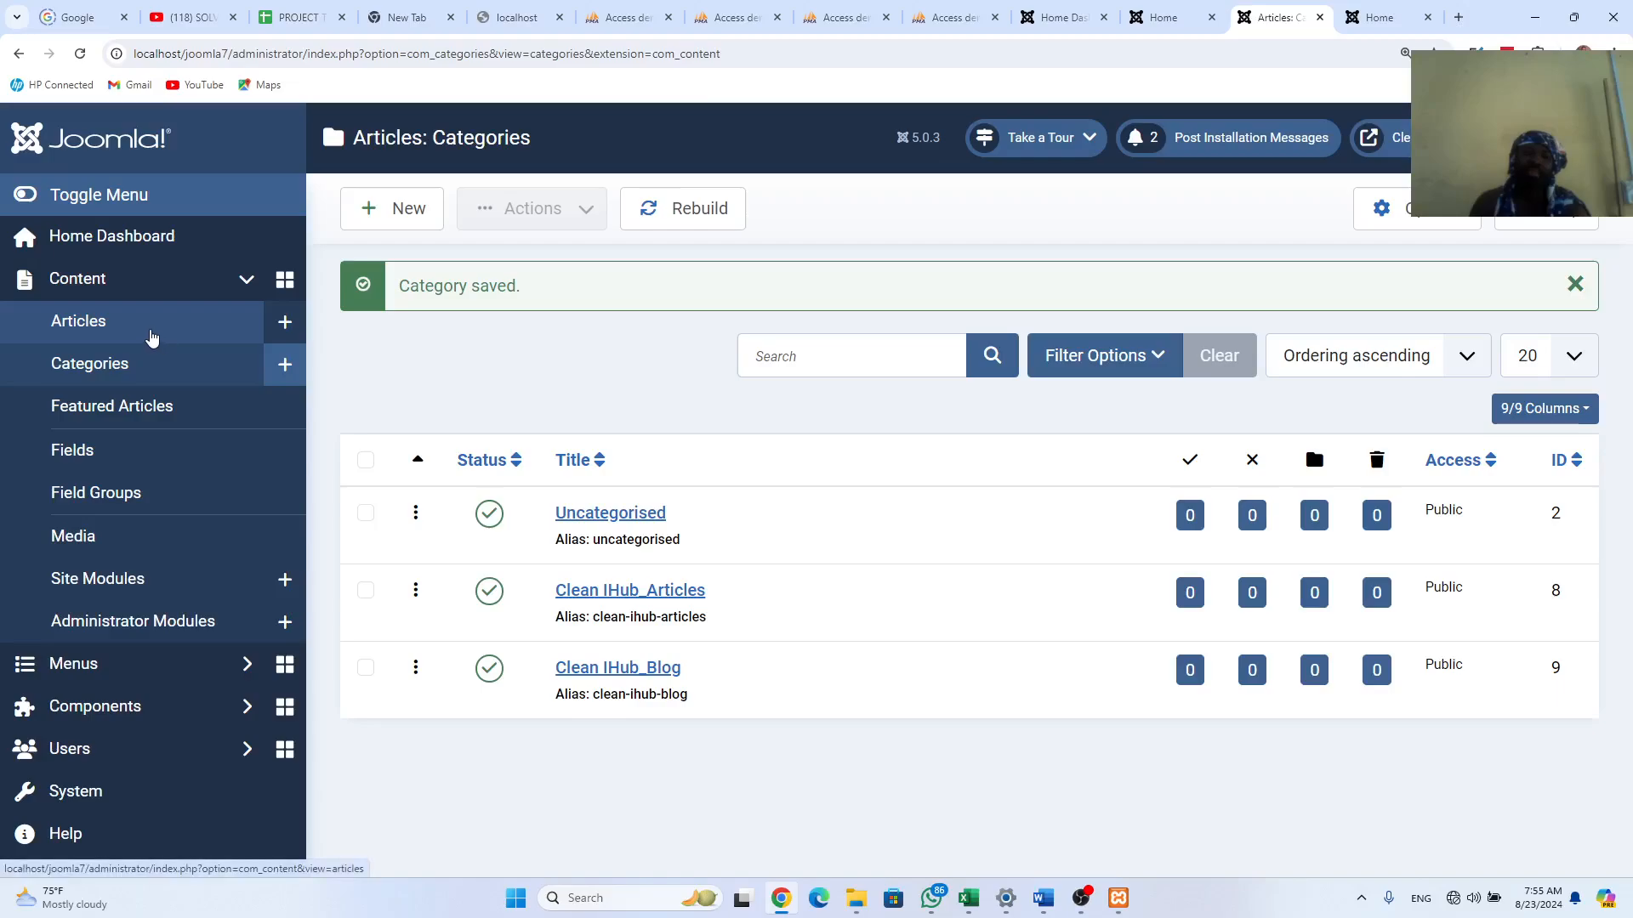
Step: From the Articles list add the first article, then bring up the old joomla3 Home page
click(95, 323)
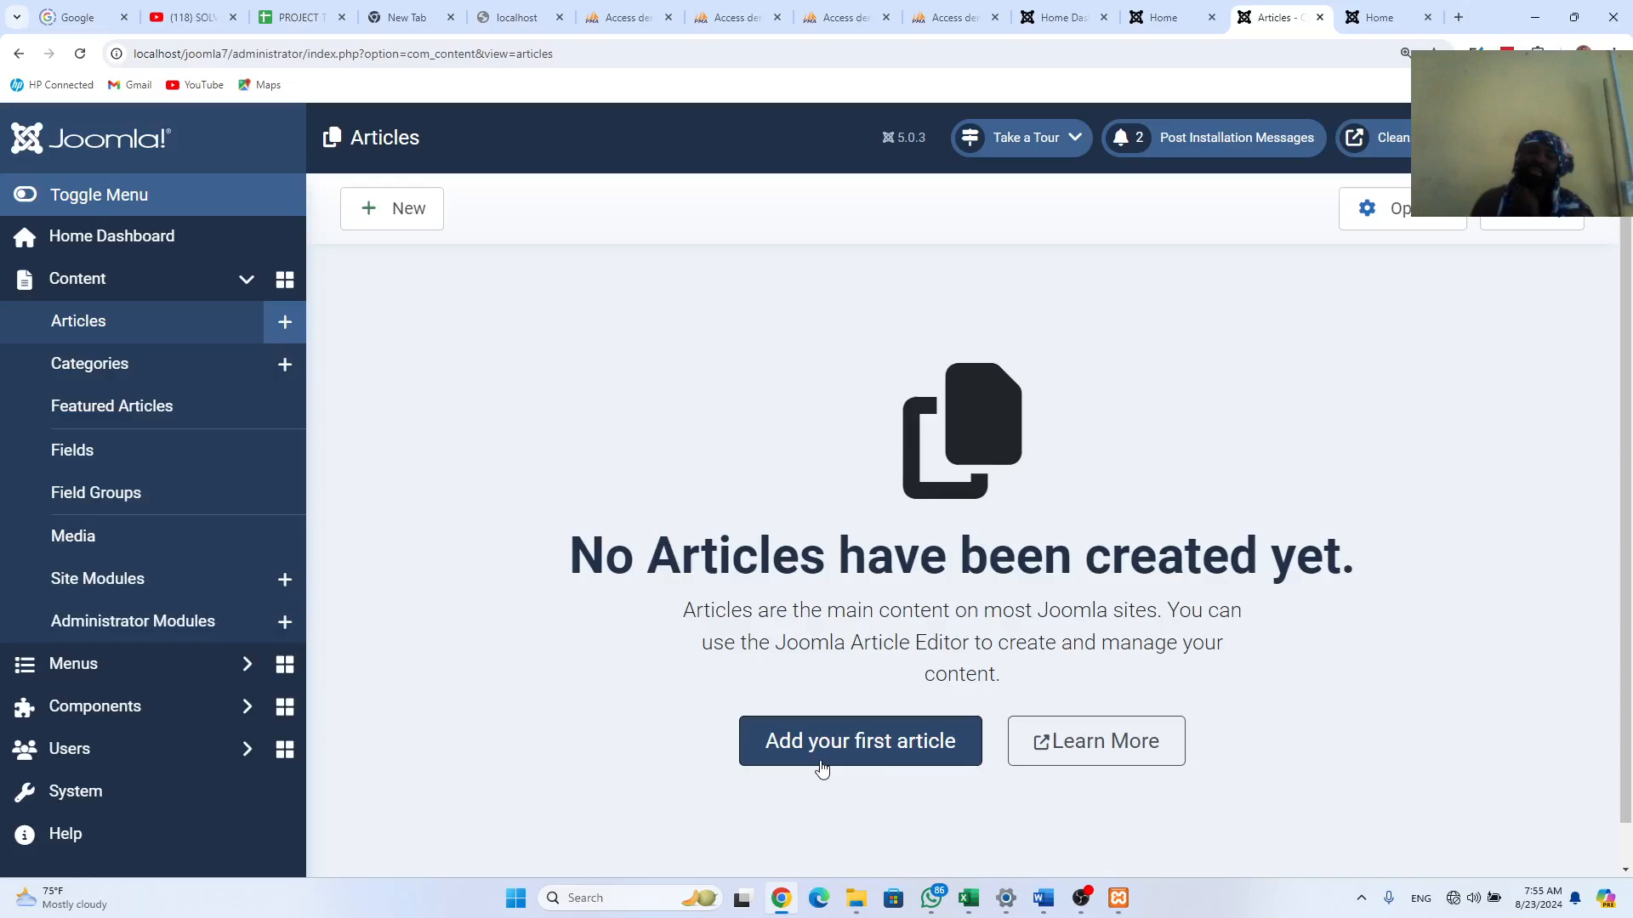
click(849, 749)
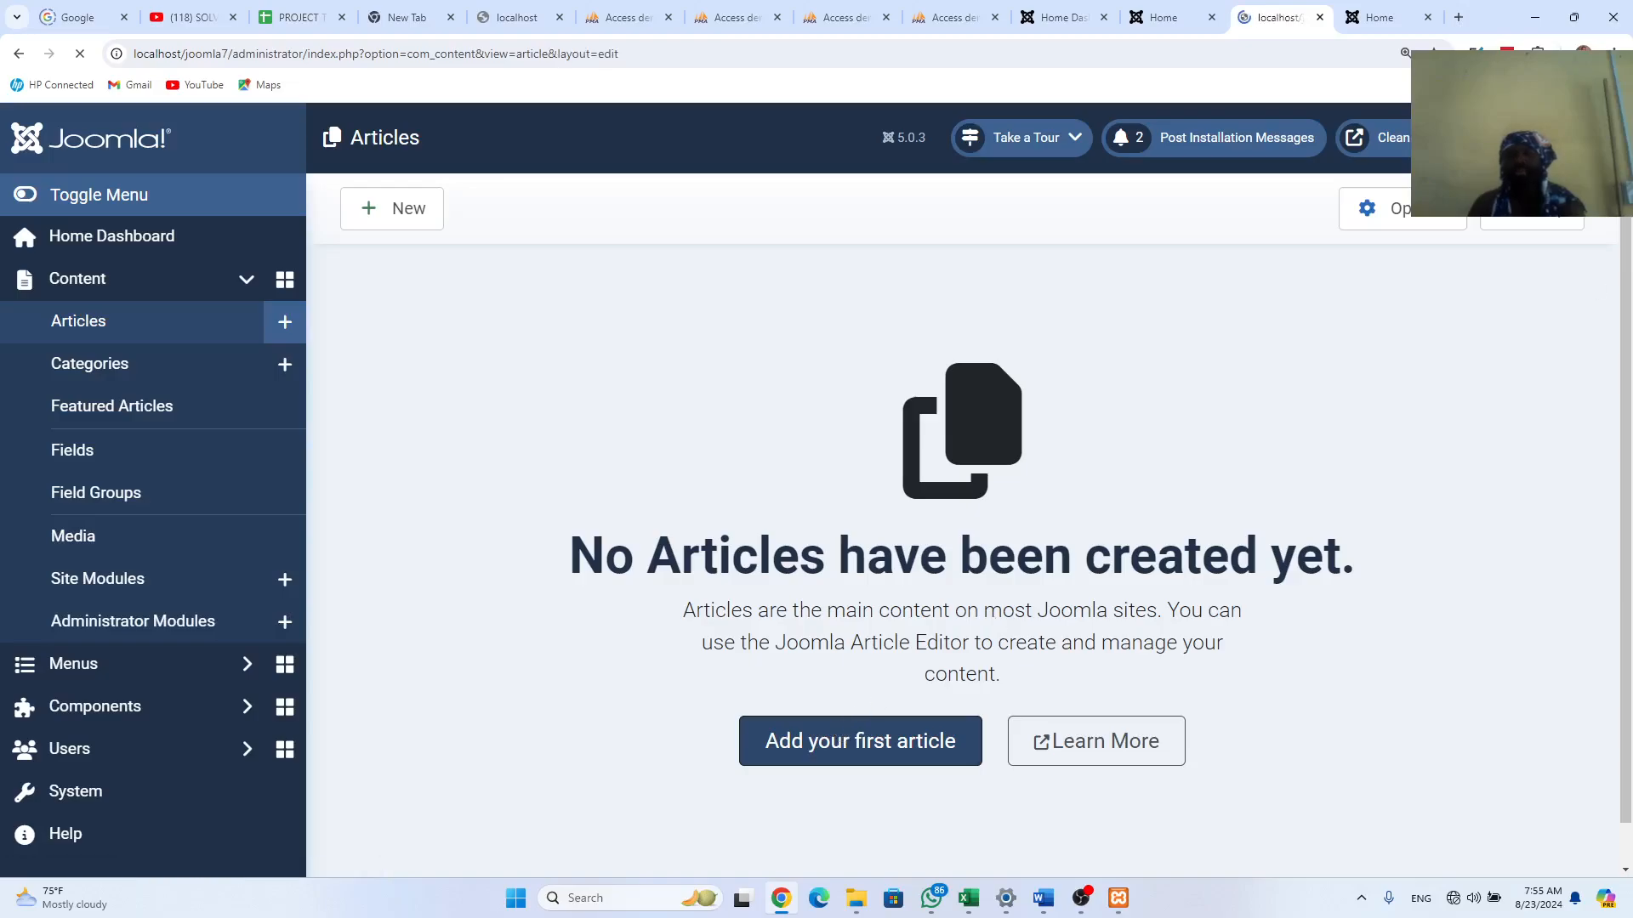
click(1390, 17)
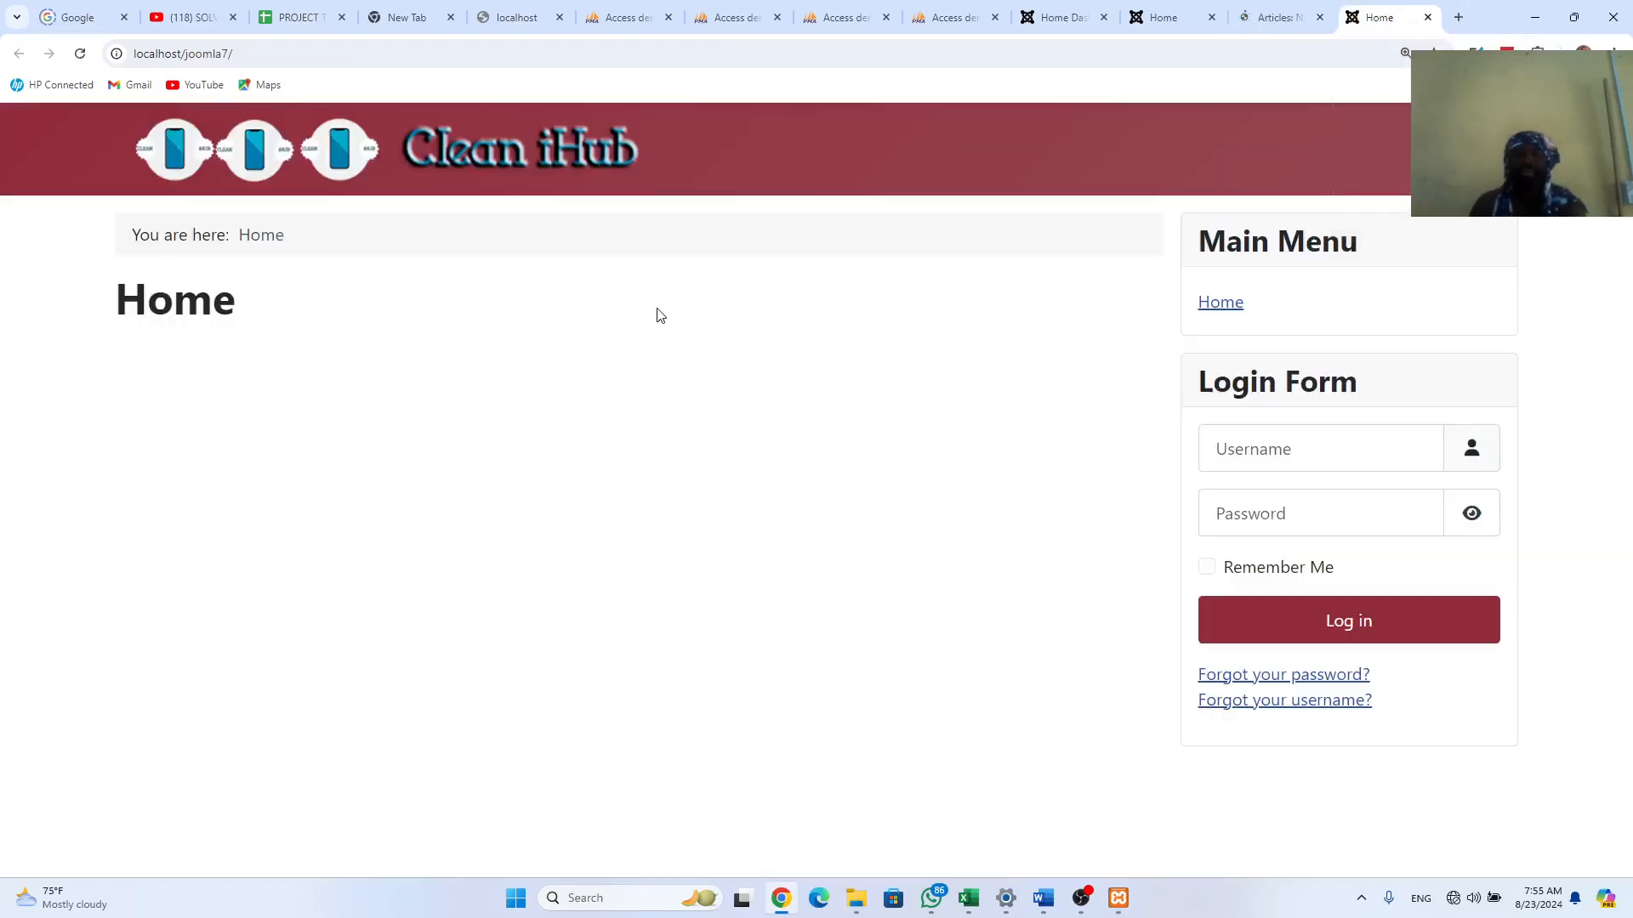
click(1165, 17)
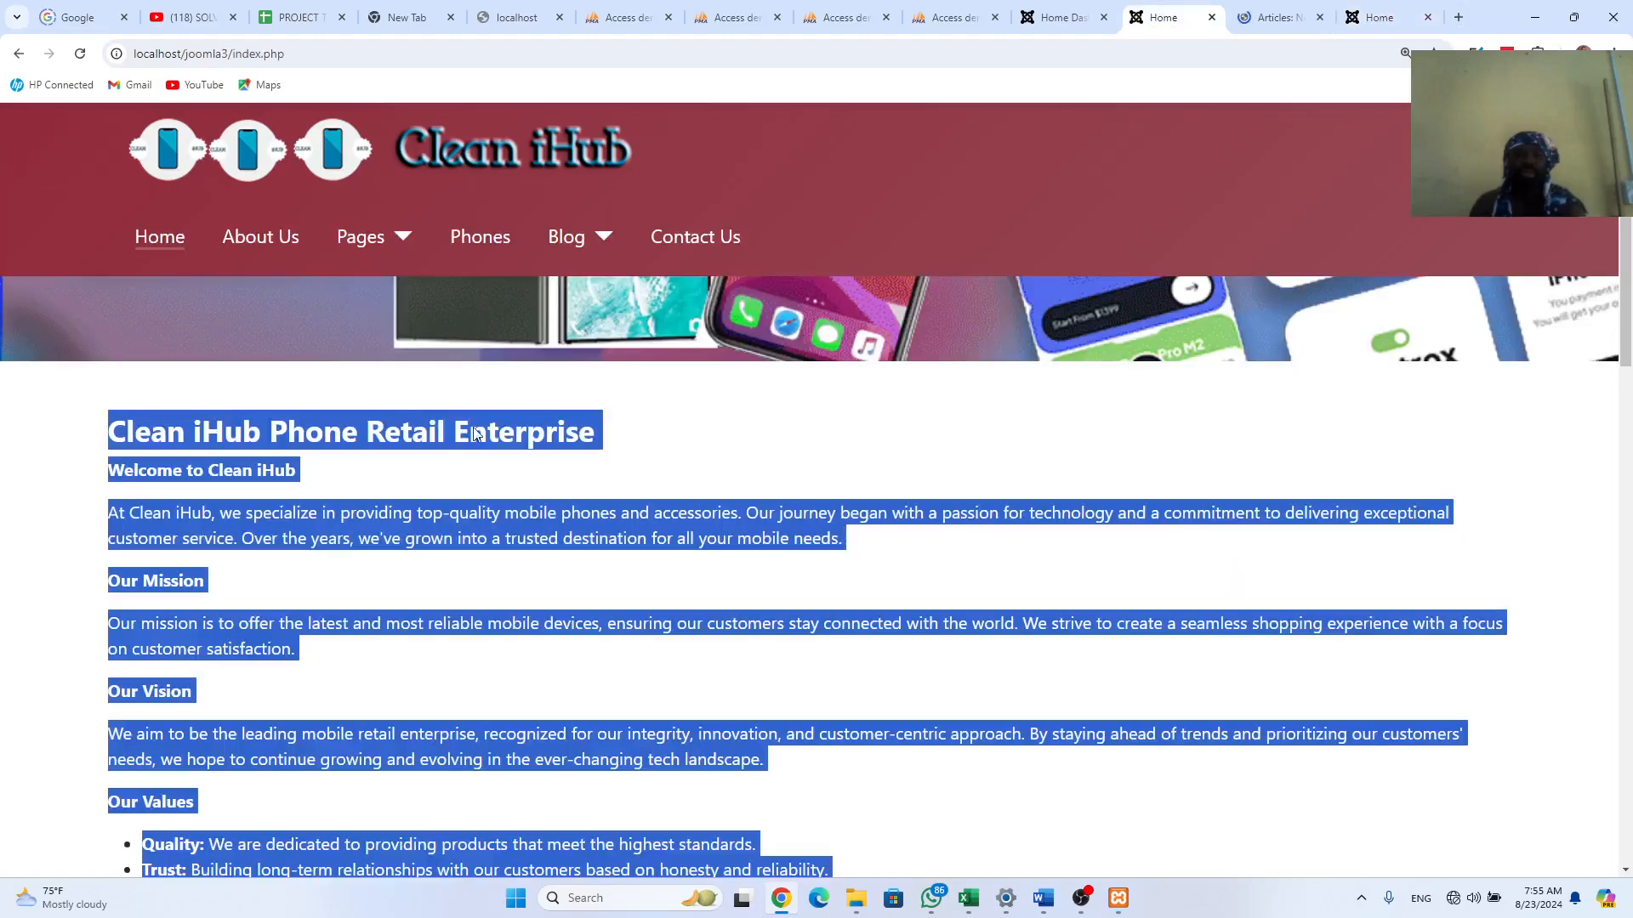
Step: Copy the selected old Home page text and go back to the Articles: New form
right_click(442, 434)
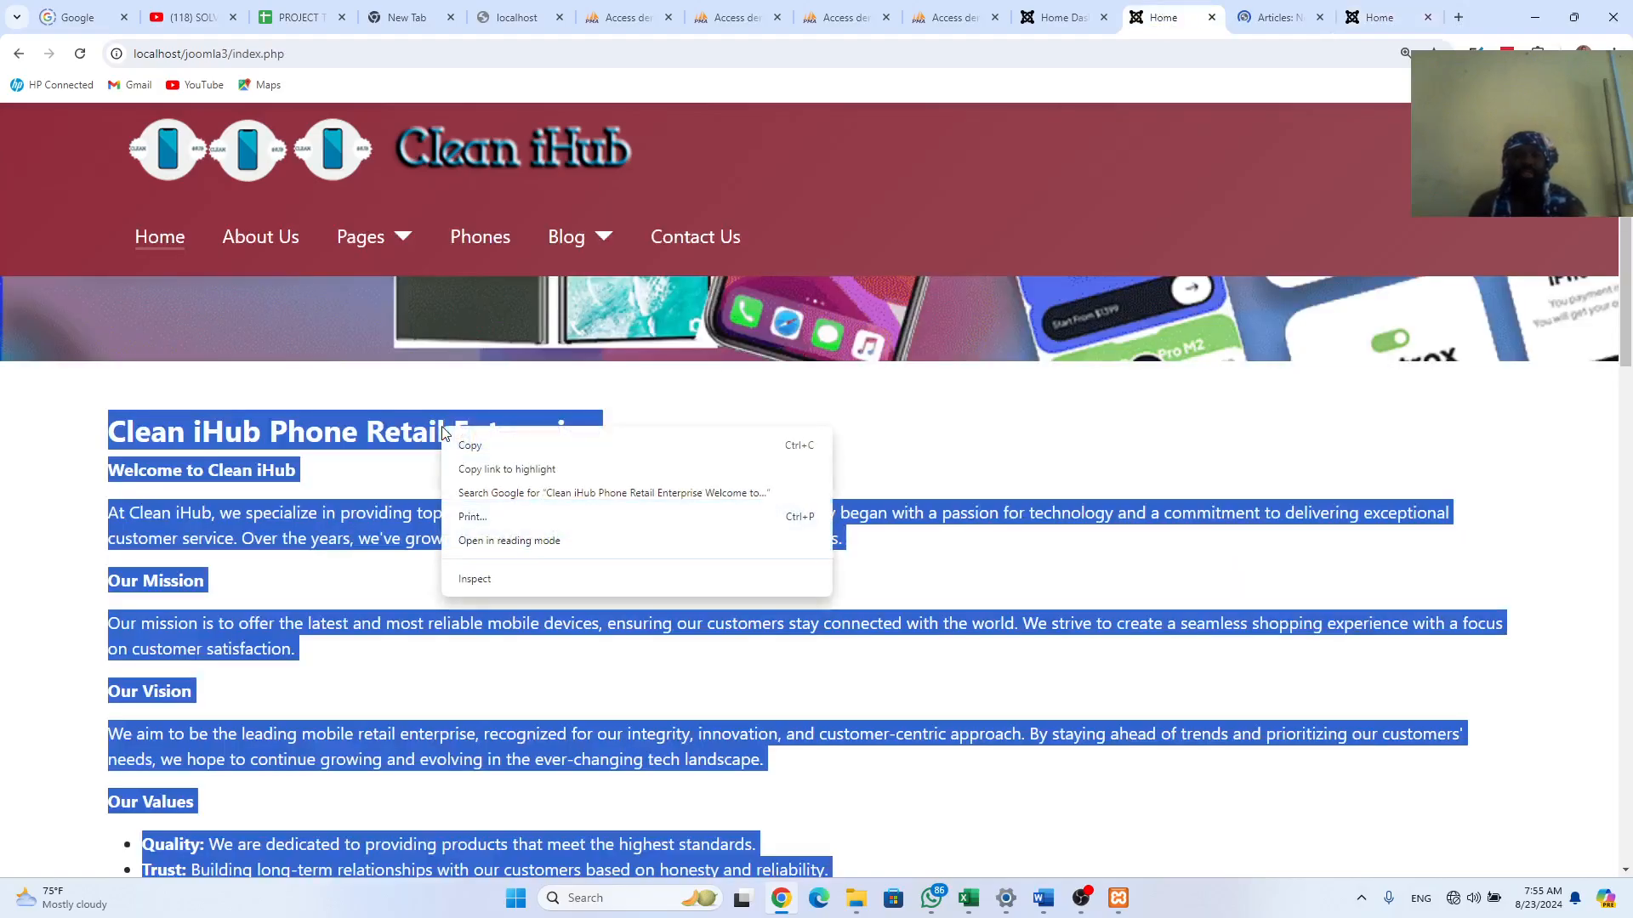
click(510, 441)
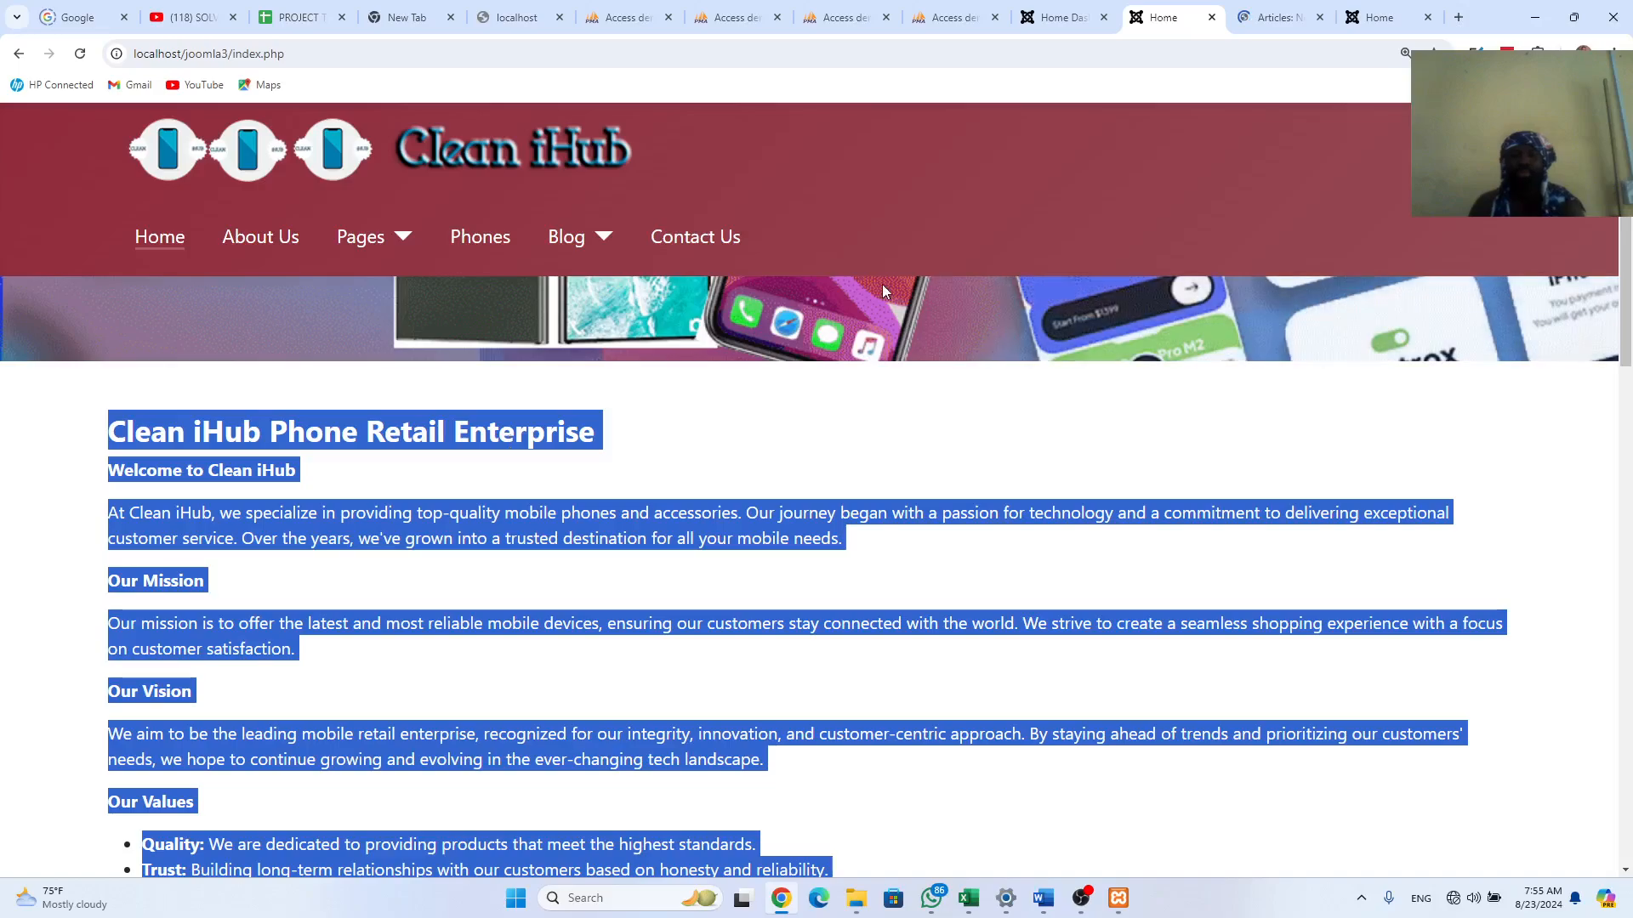
click(1274, 21)
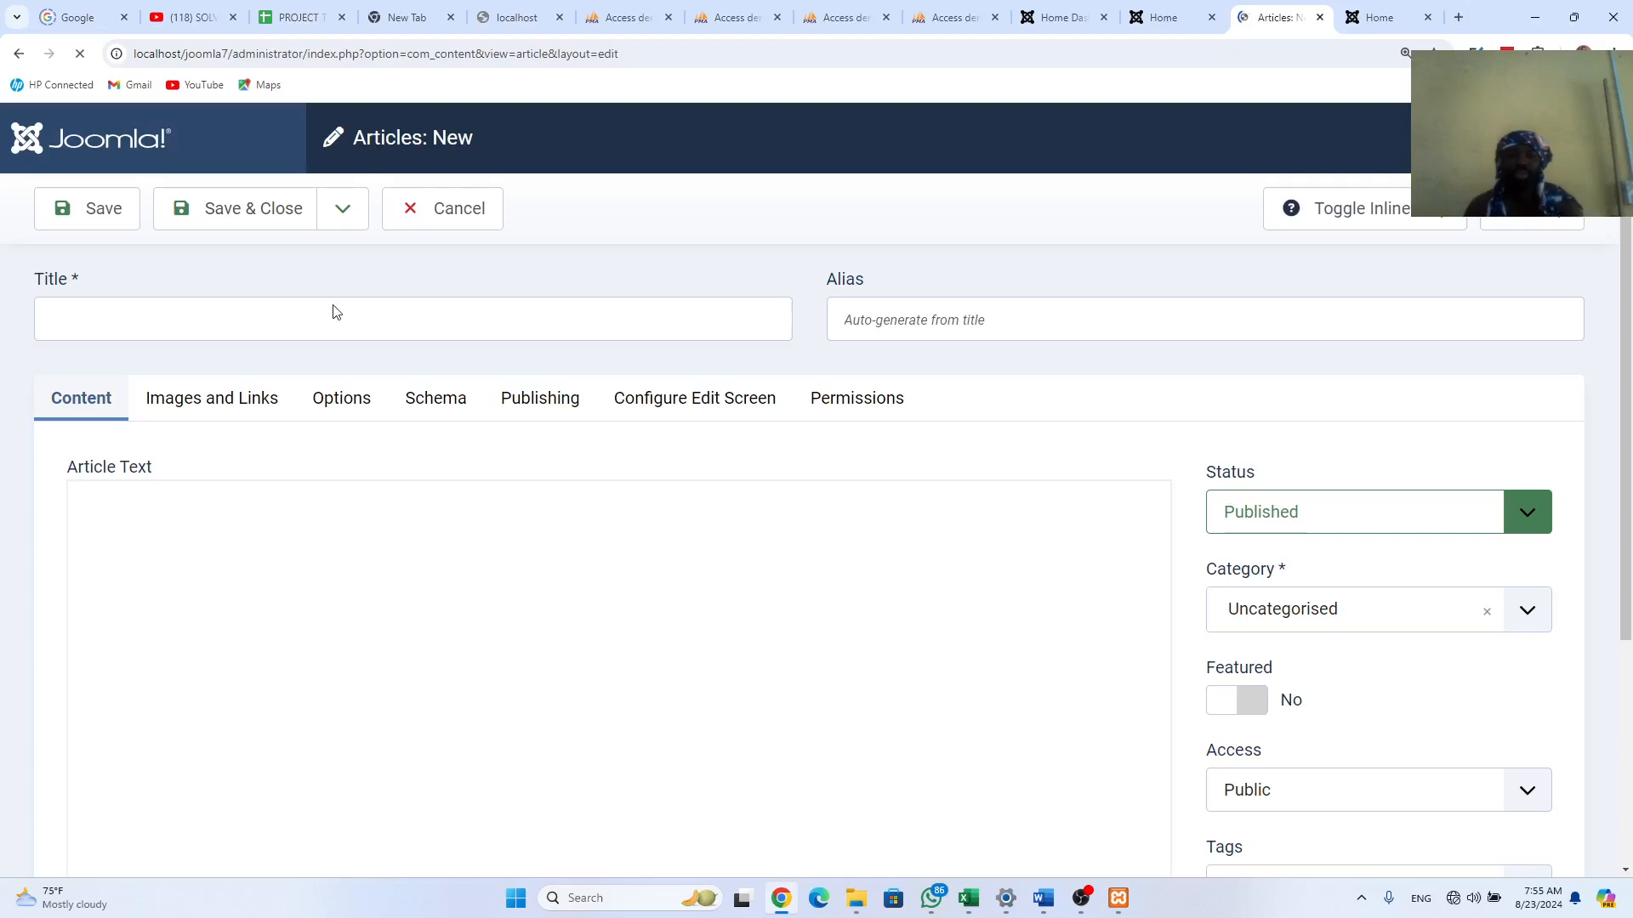
Step: Title the article 'Home', paste the old homepage text, and set category Clean IHub_Articles
click(334, 329)
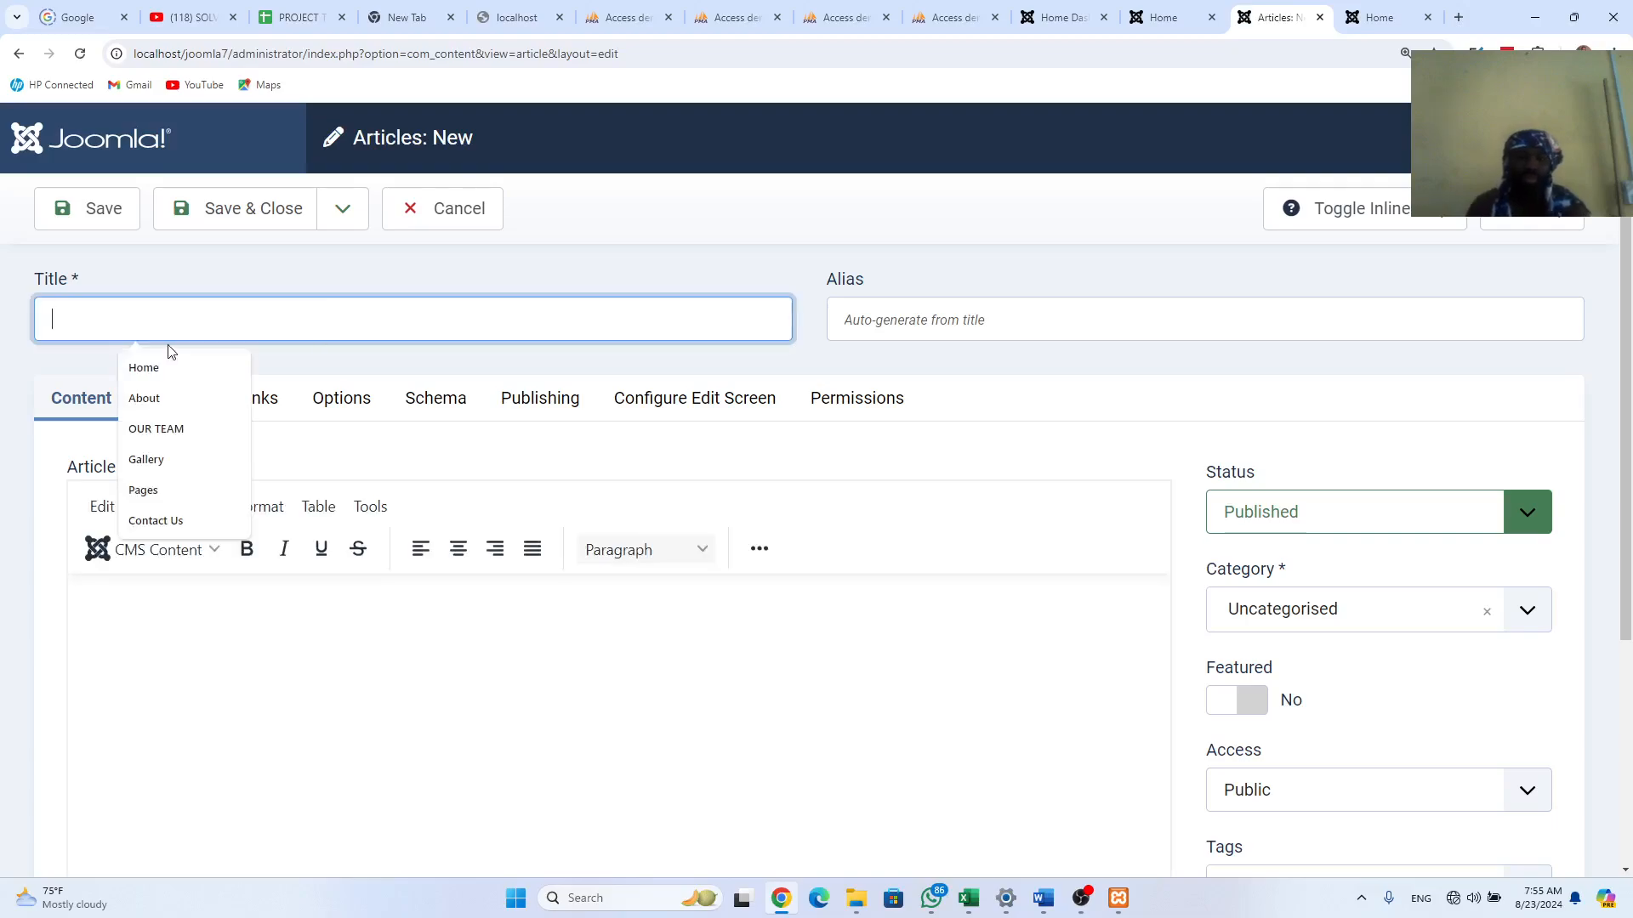
text(h)
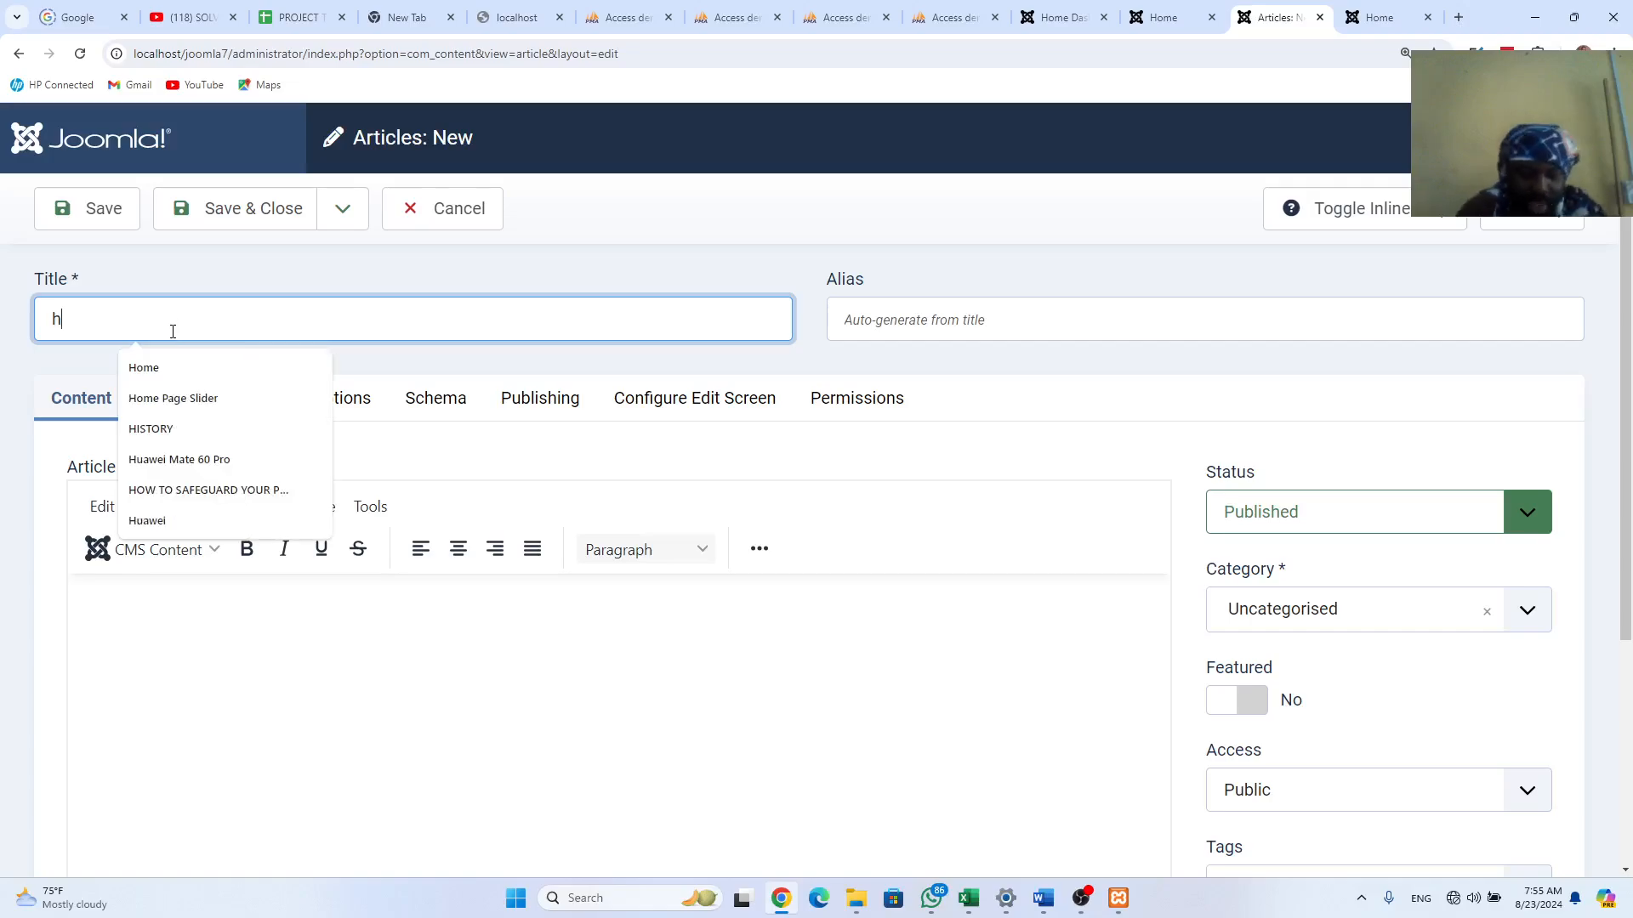
text(OME)
key(Down)
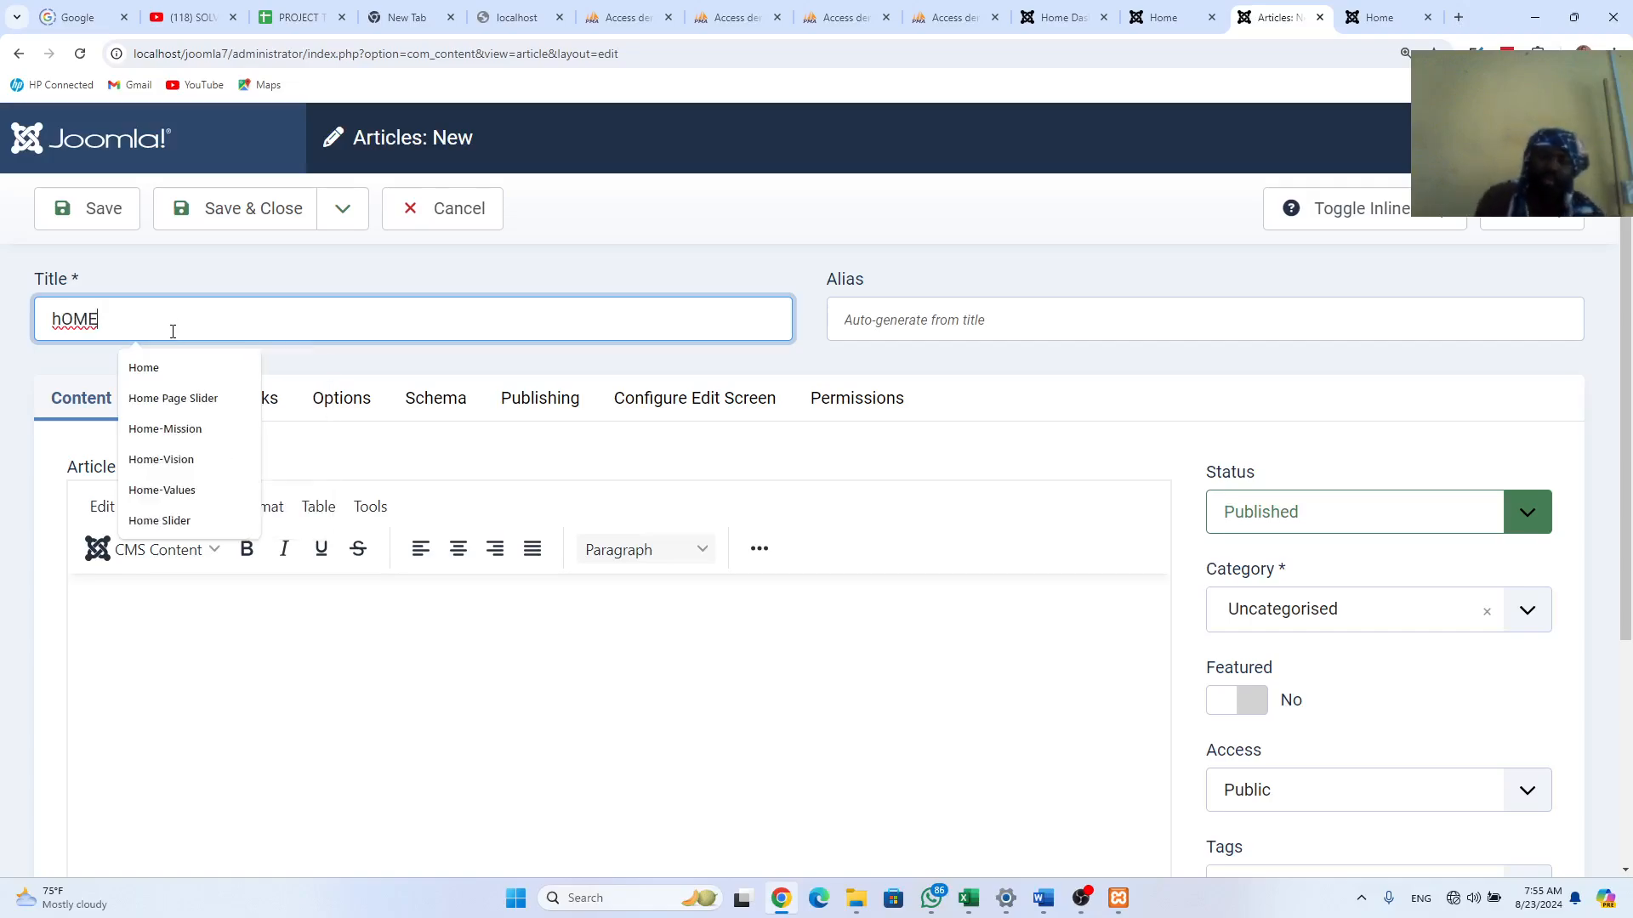
key(Return)
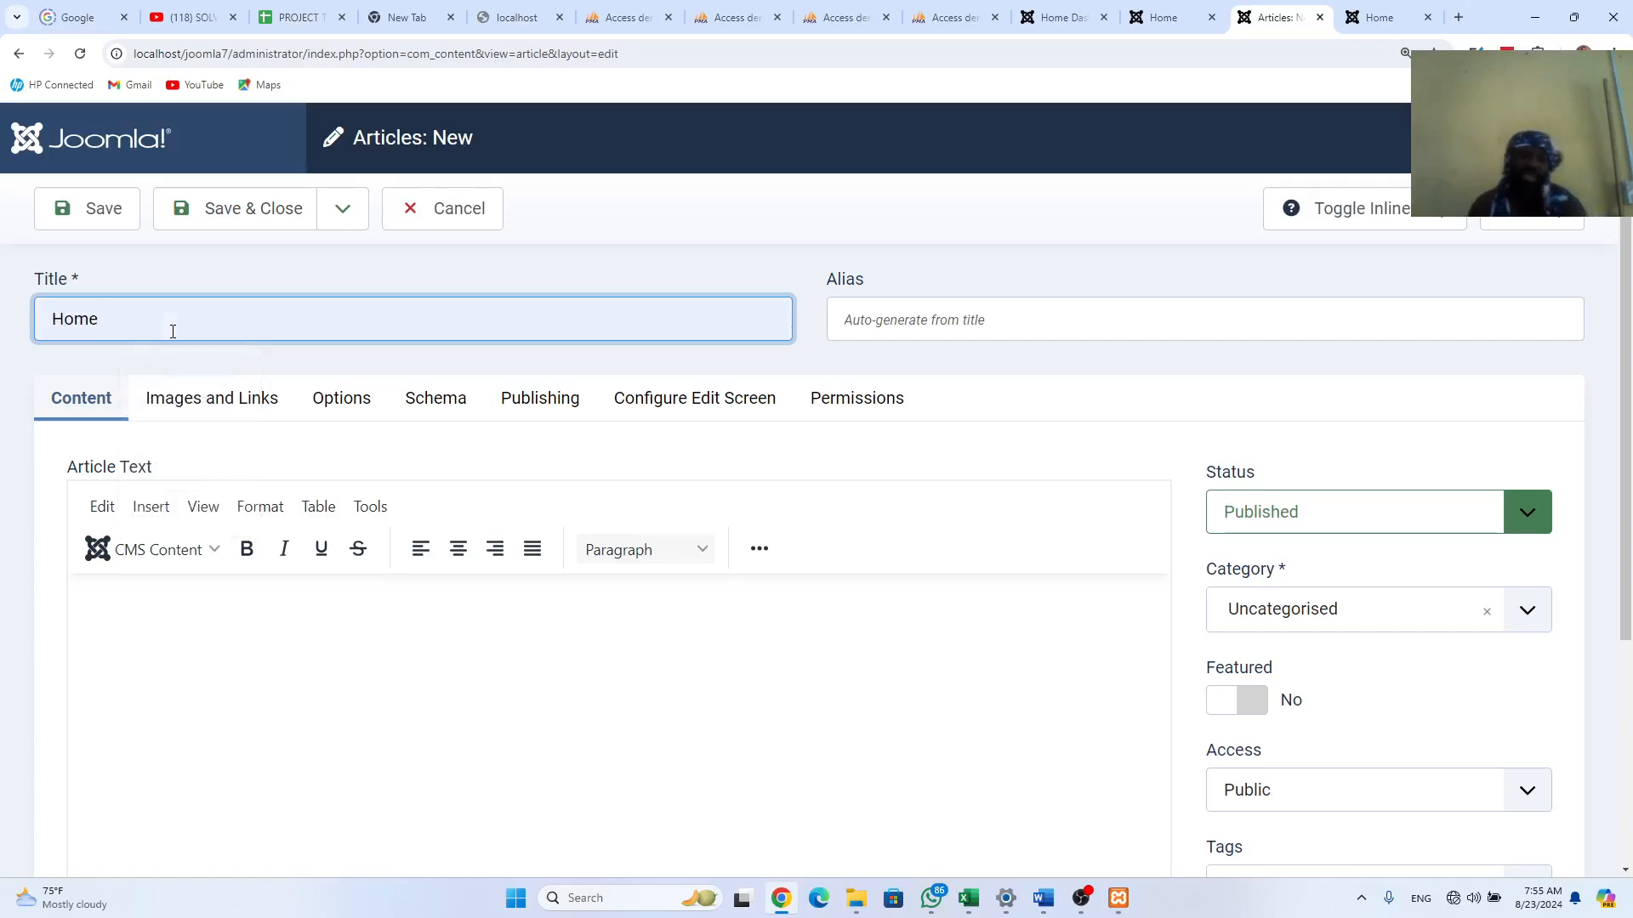
click(142, 616)
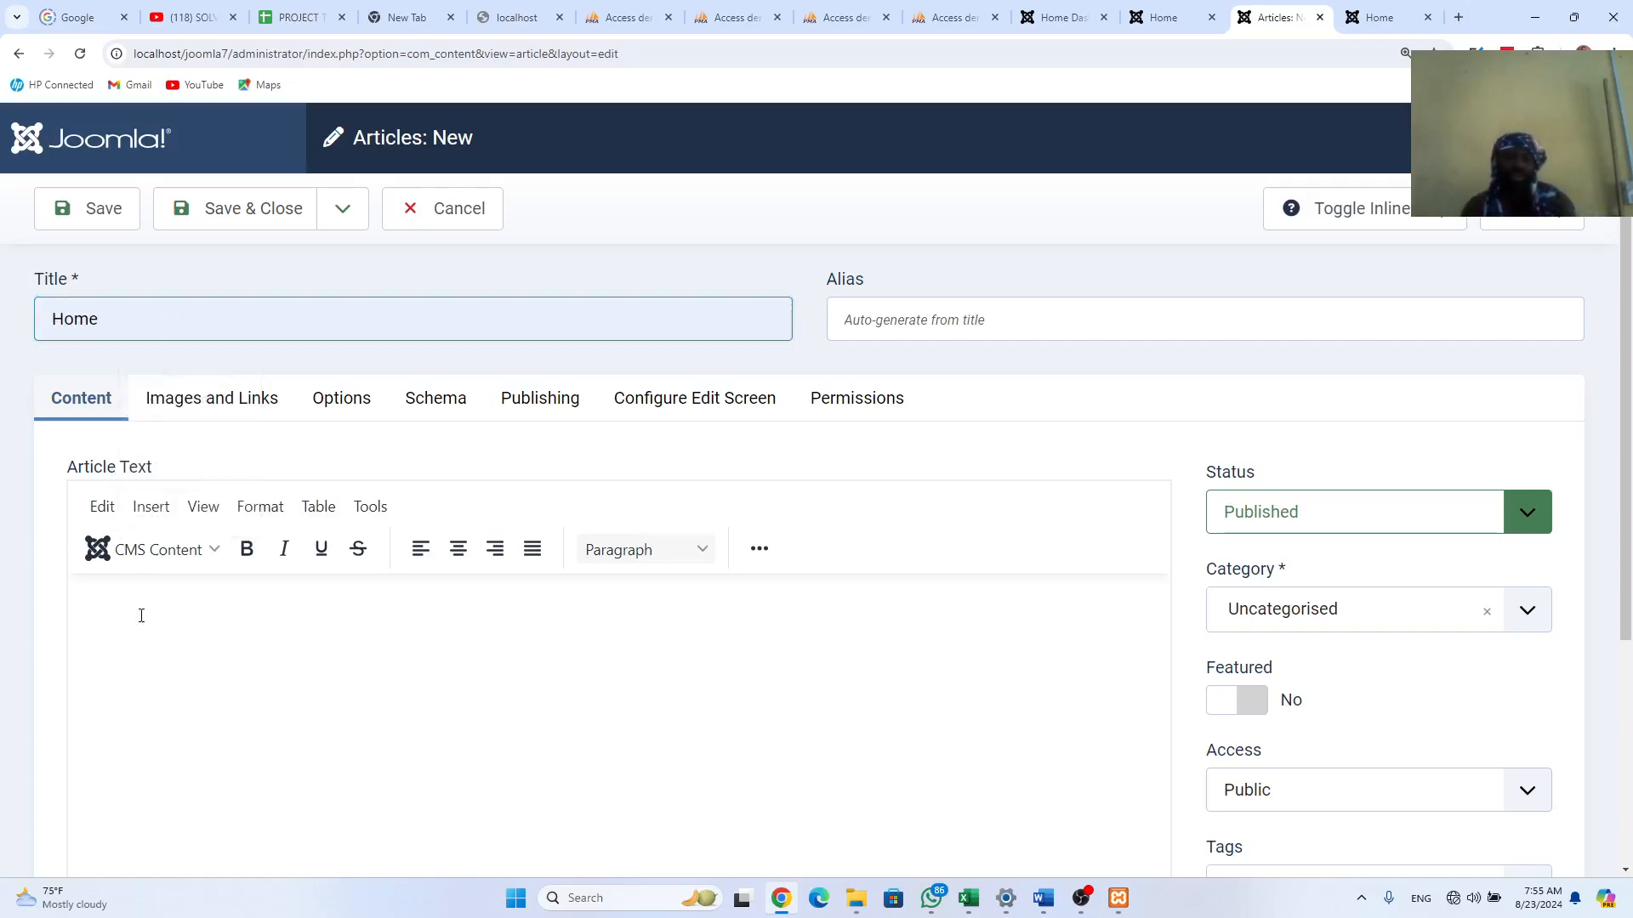
key(ctrl+v)
scroll(141, 605, up, 6)
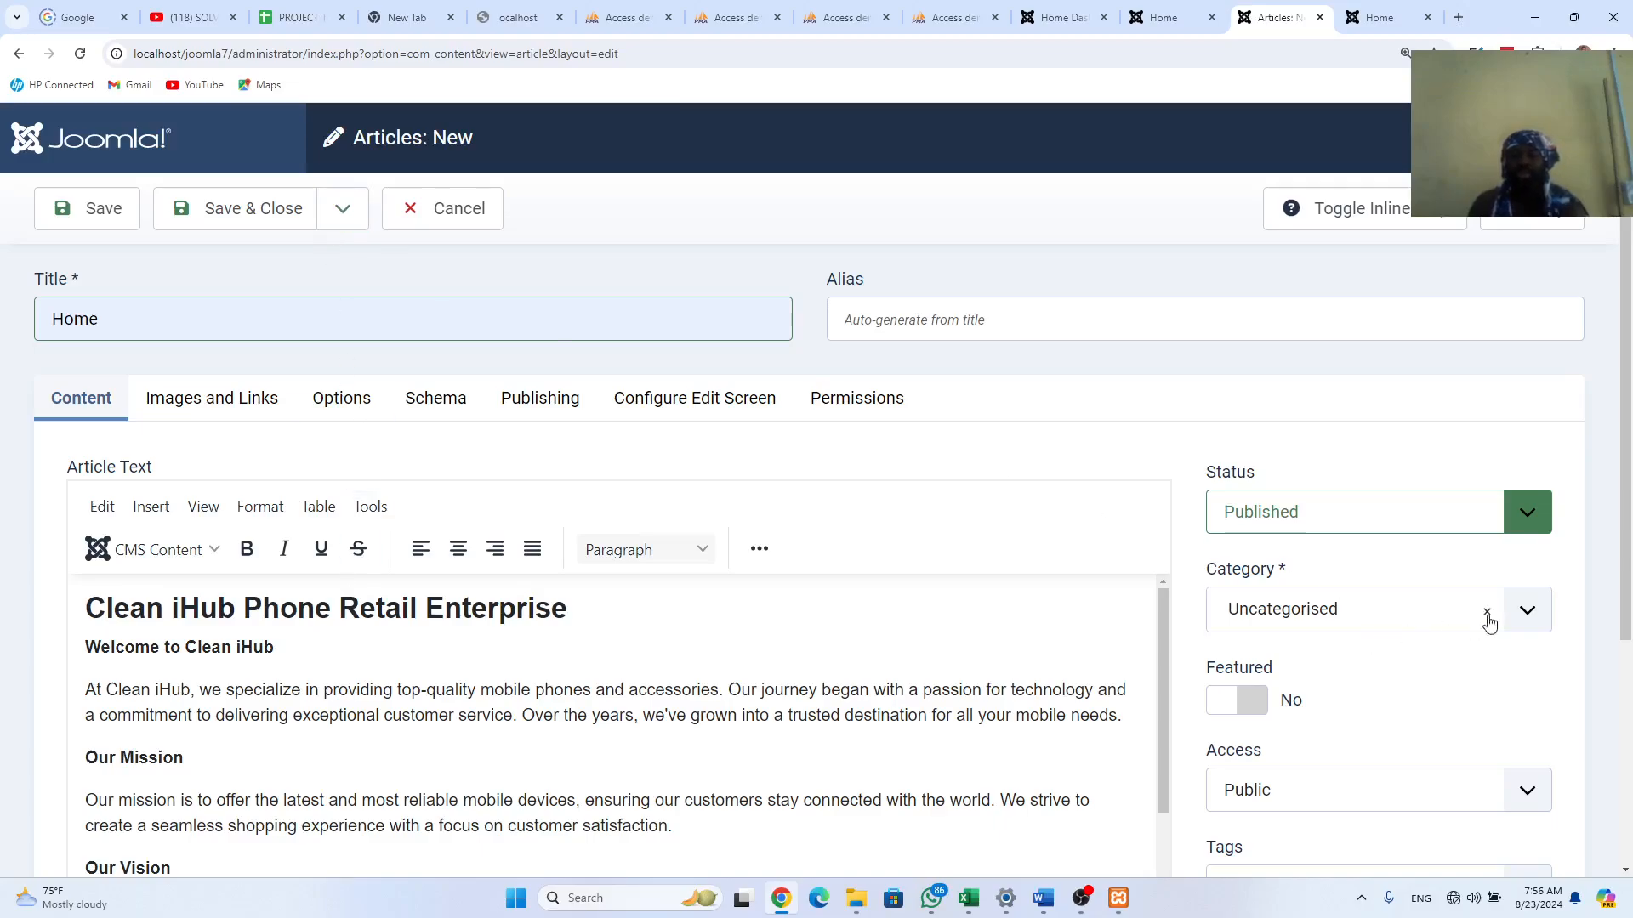
click(1531, 618)
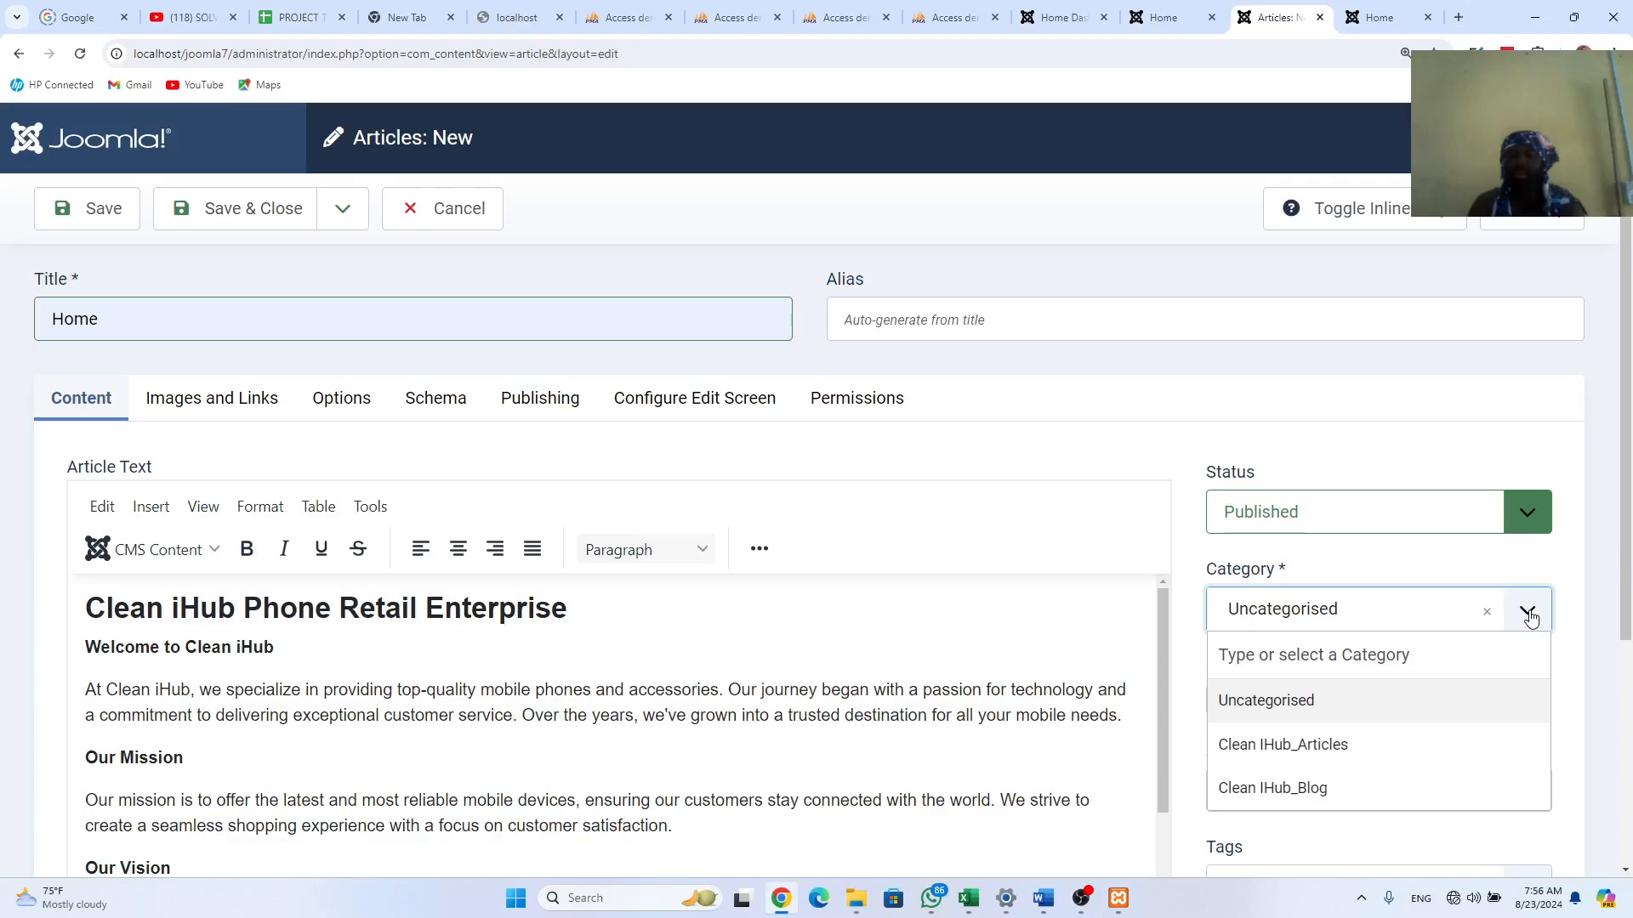
click(1319, 746)
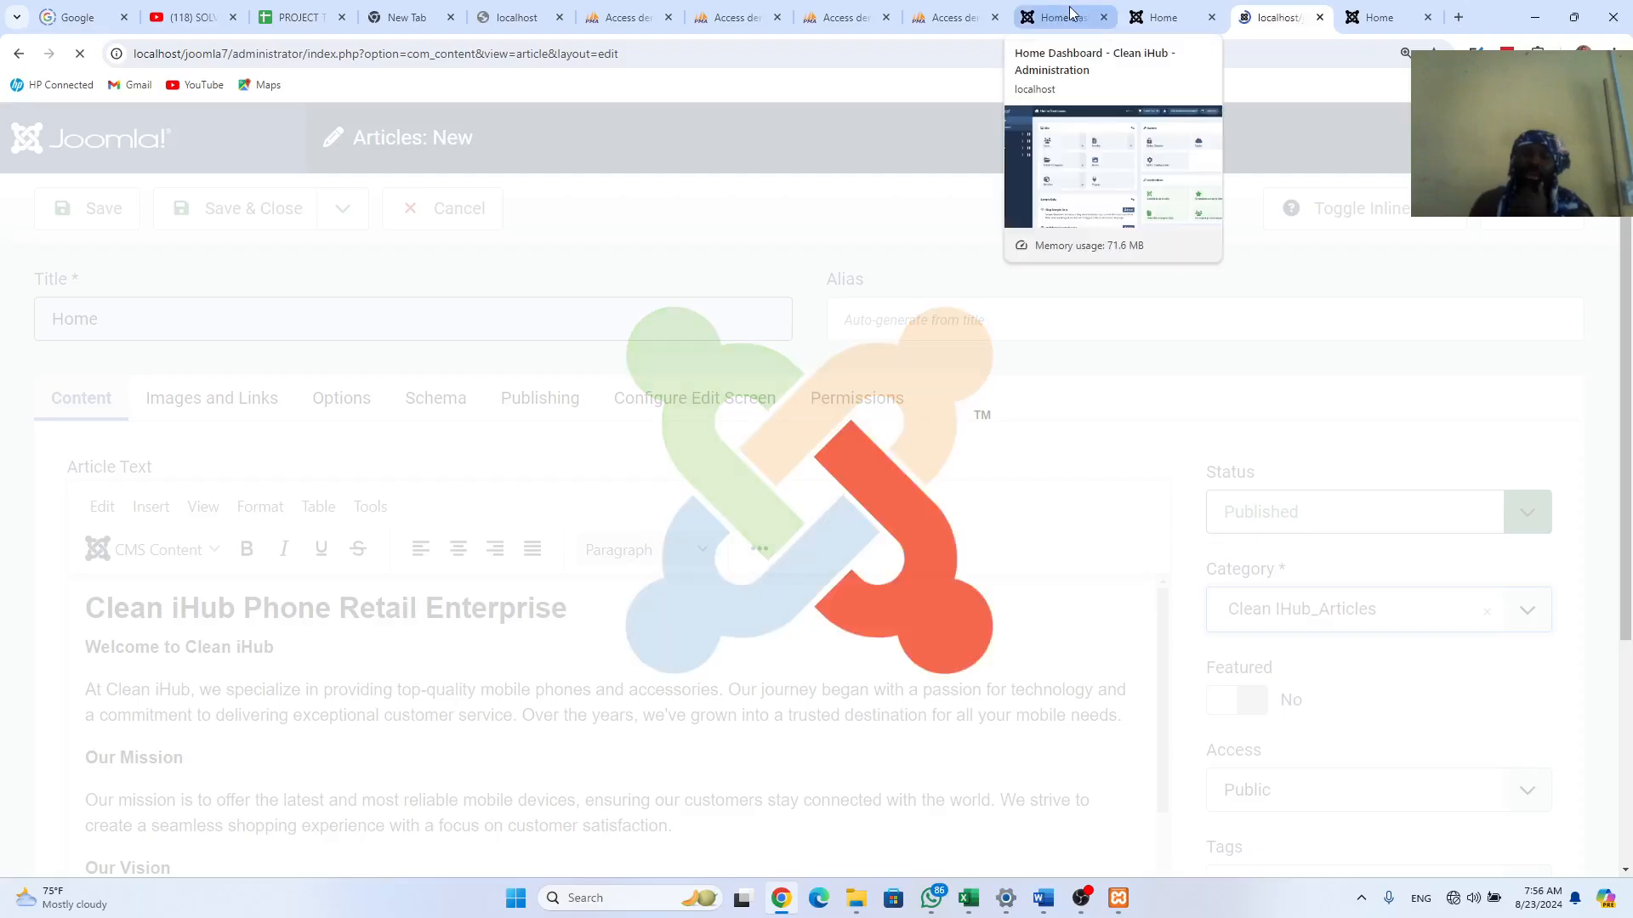
Step: Check the old site's About Us page, then save the Home article with Save & New
click(1165, 17)
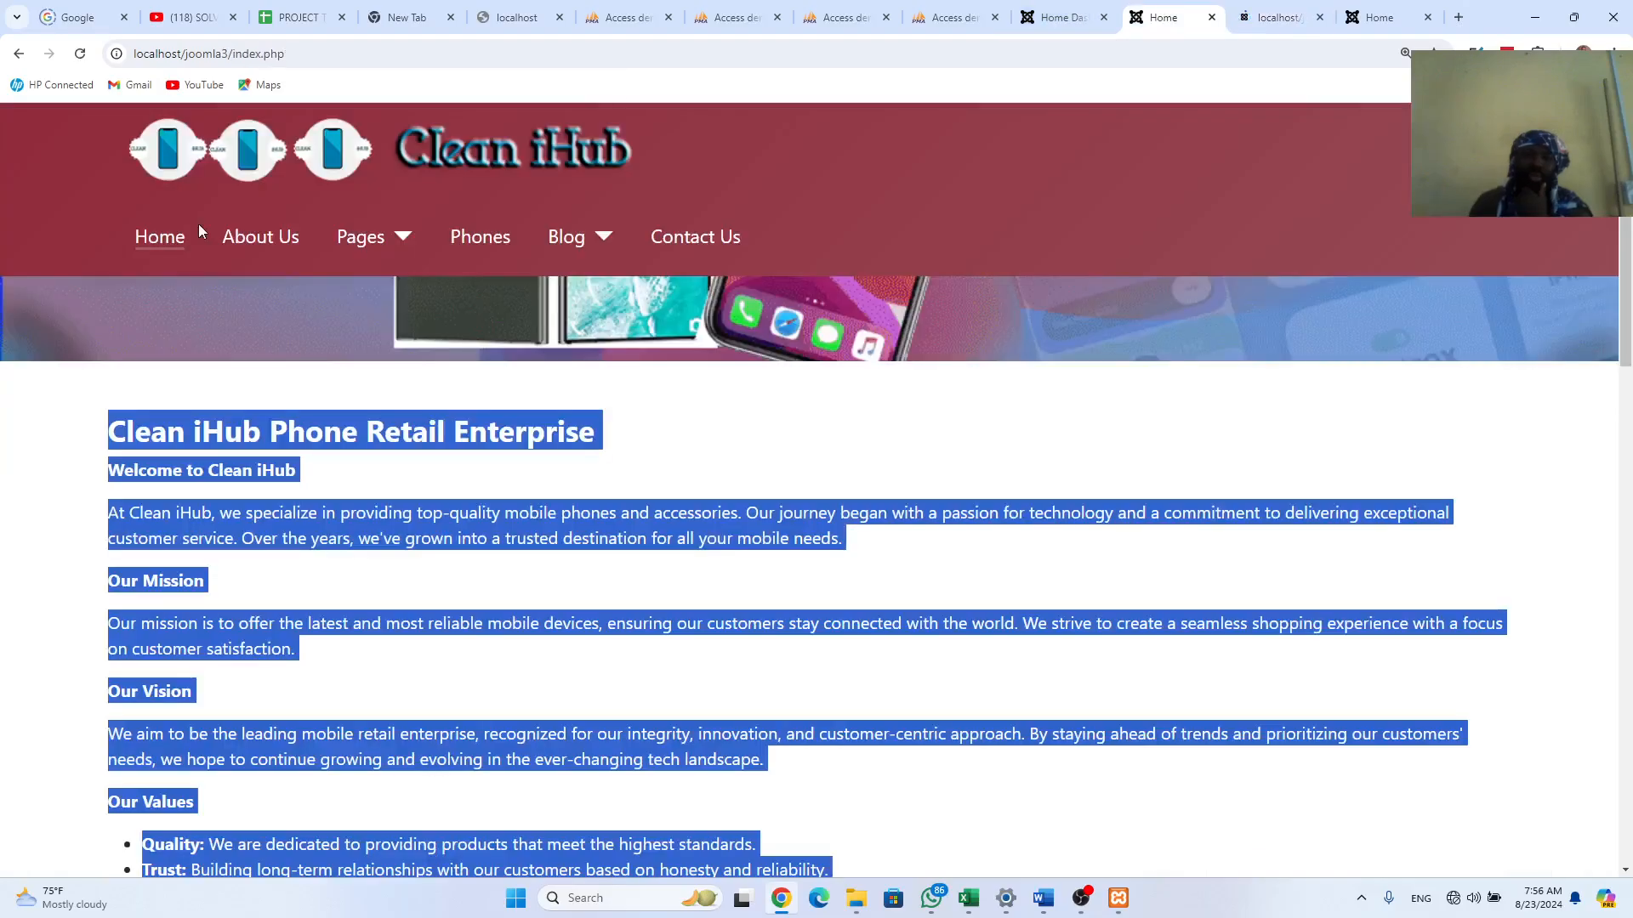
click(252, 240)
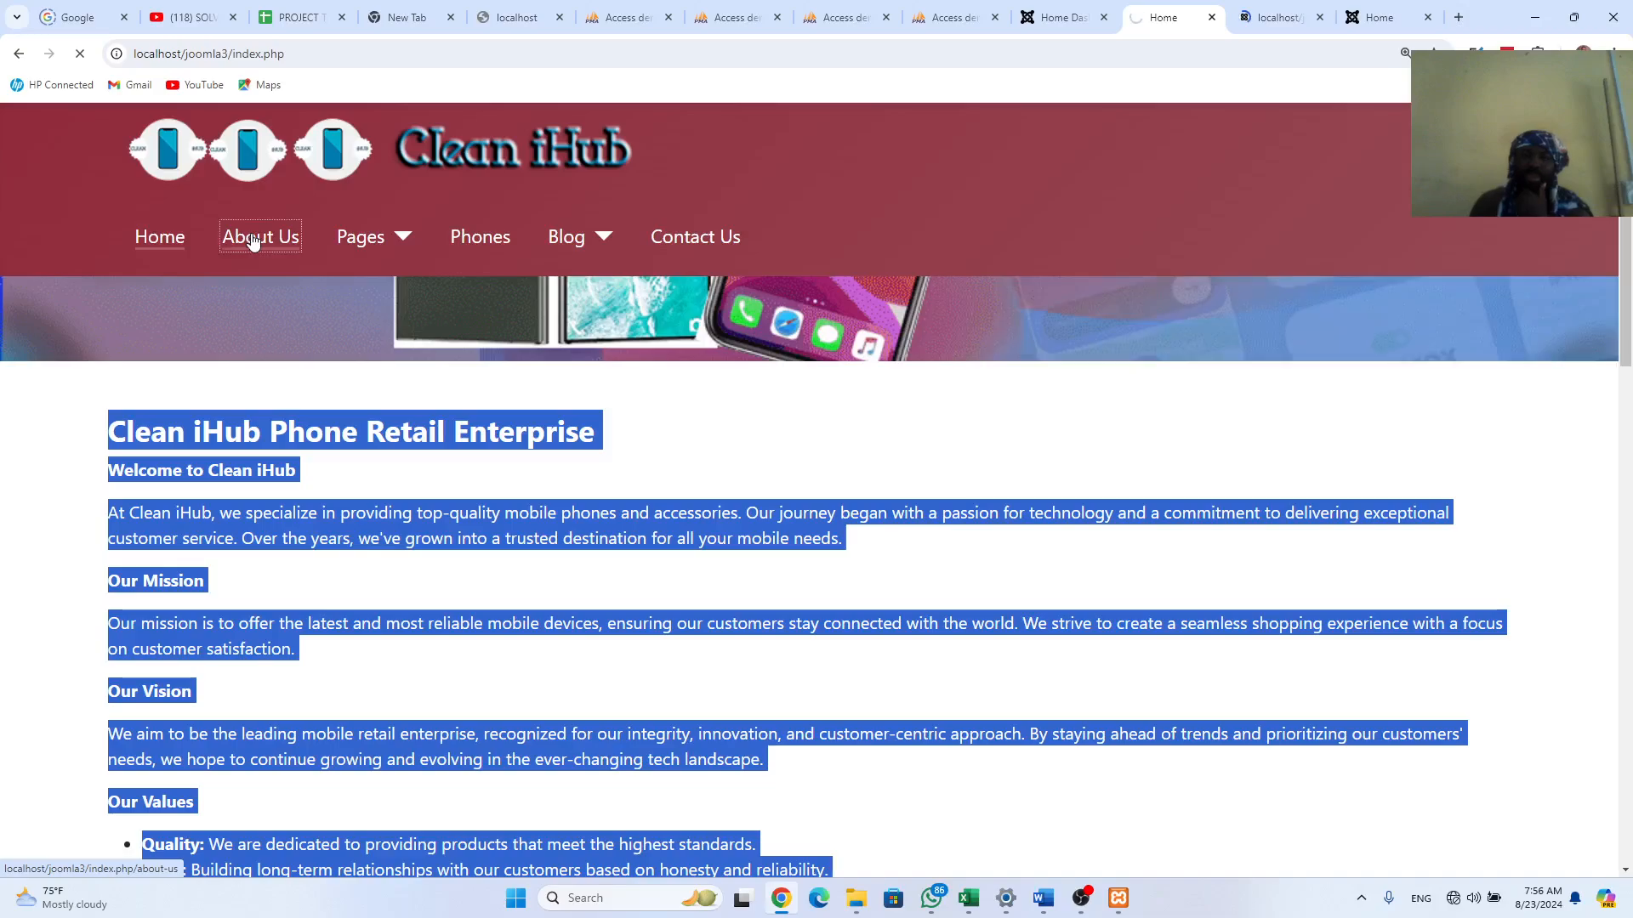
click(1274, 21)
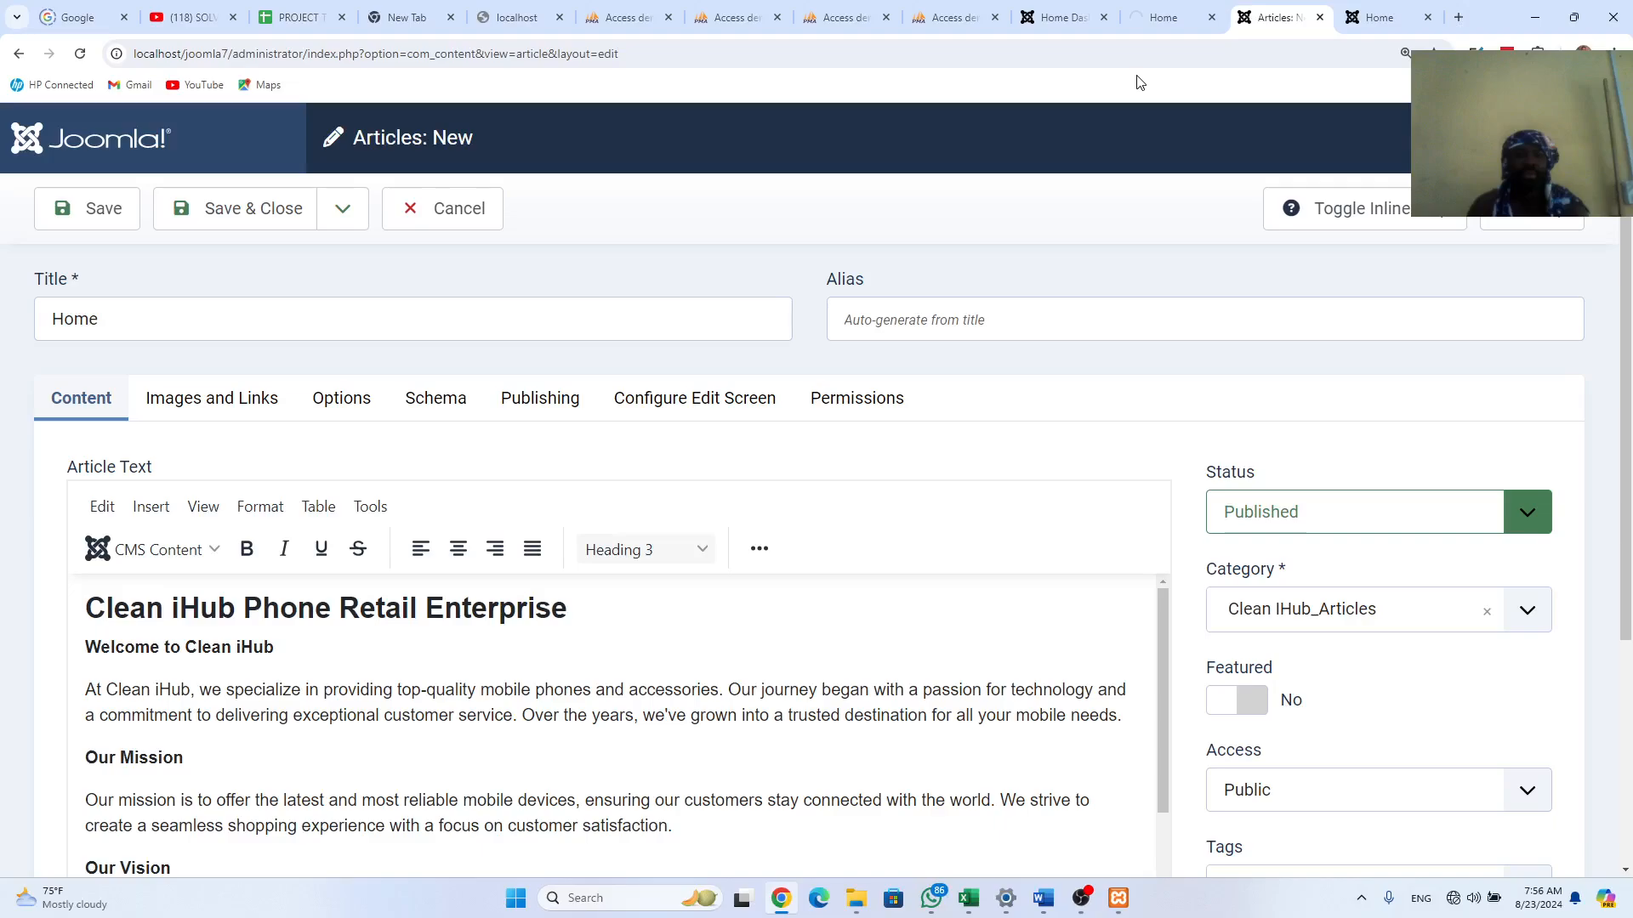
click(116, 322)
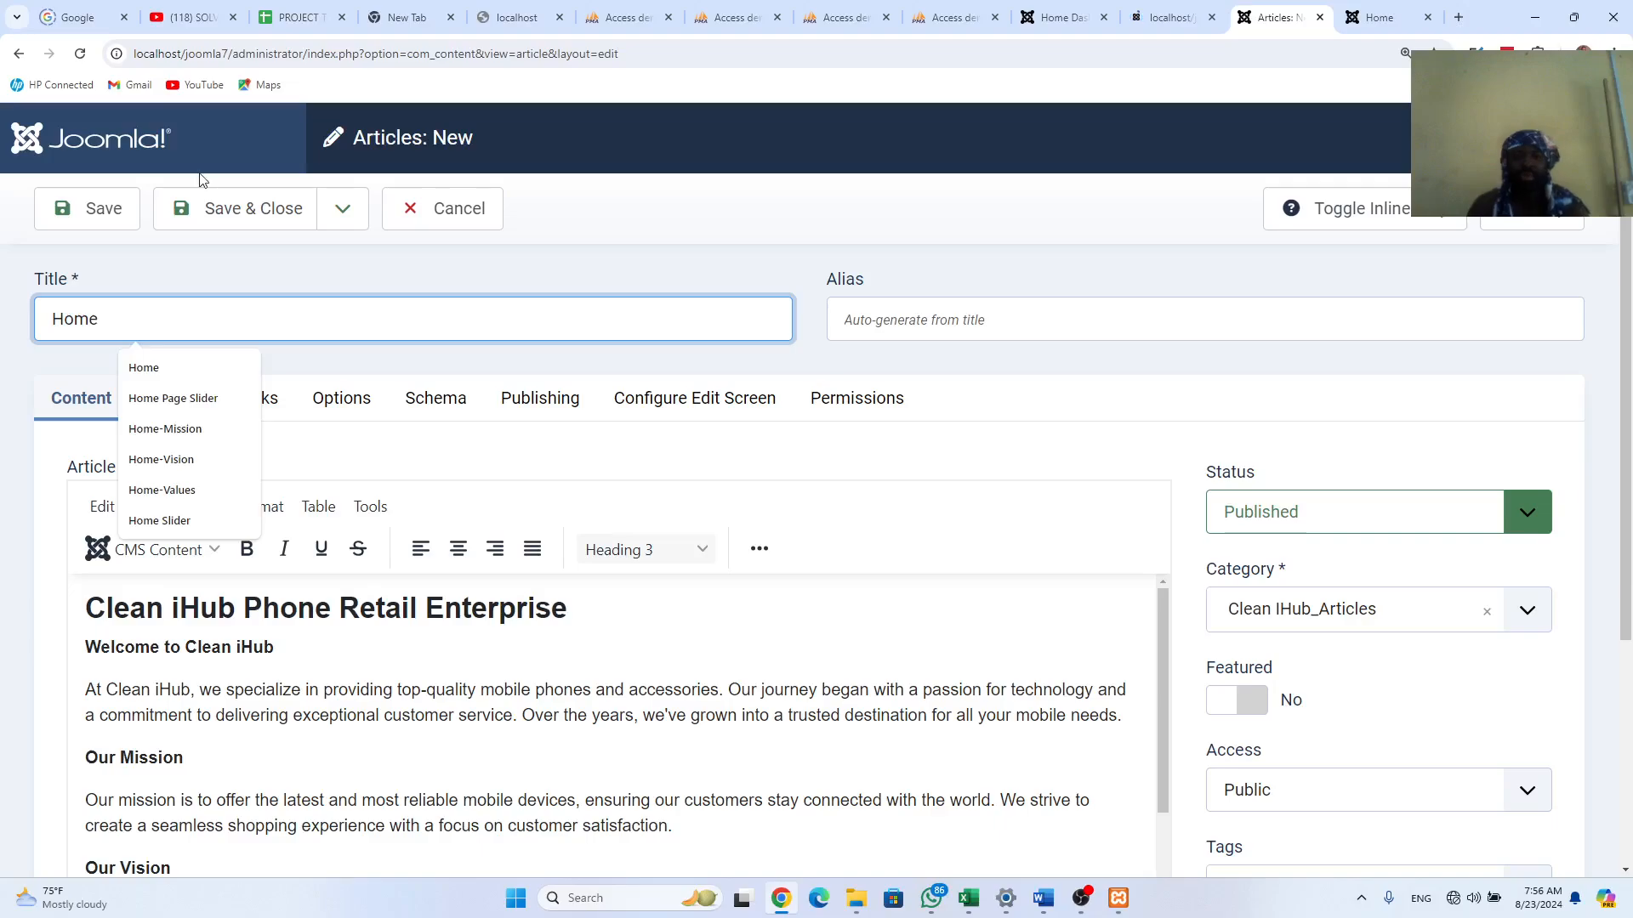
click(324, 214)
click(282, 305)
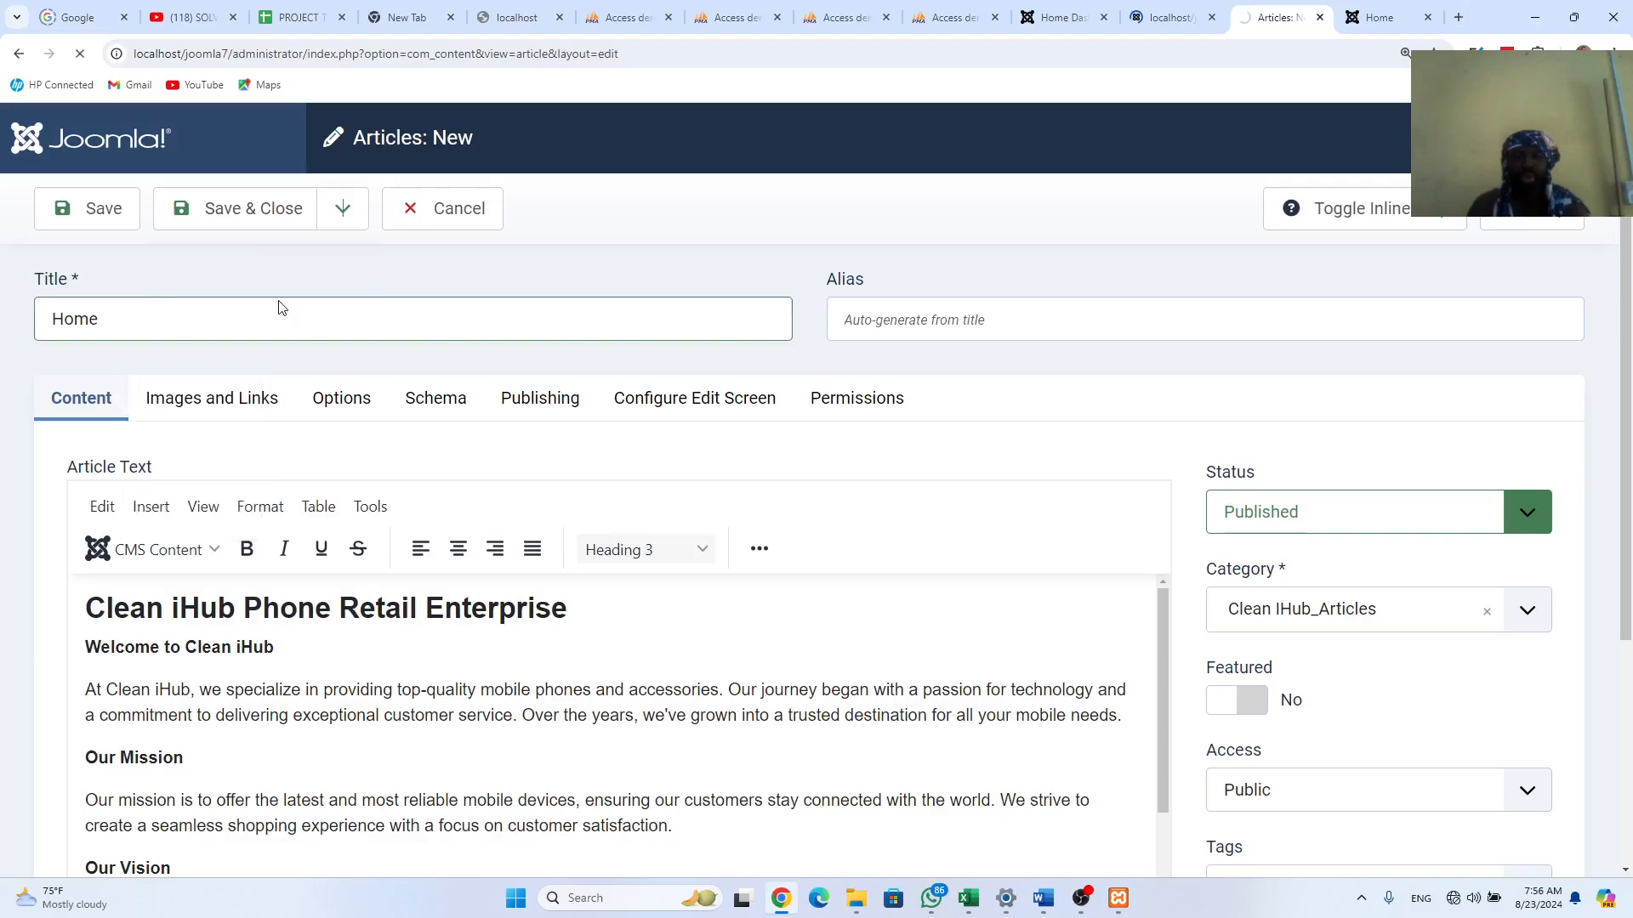
Step: On the old About Us page, select the five About Us paragraphs
click(1169, 14)
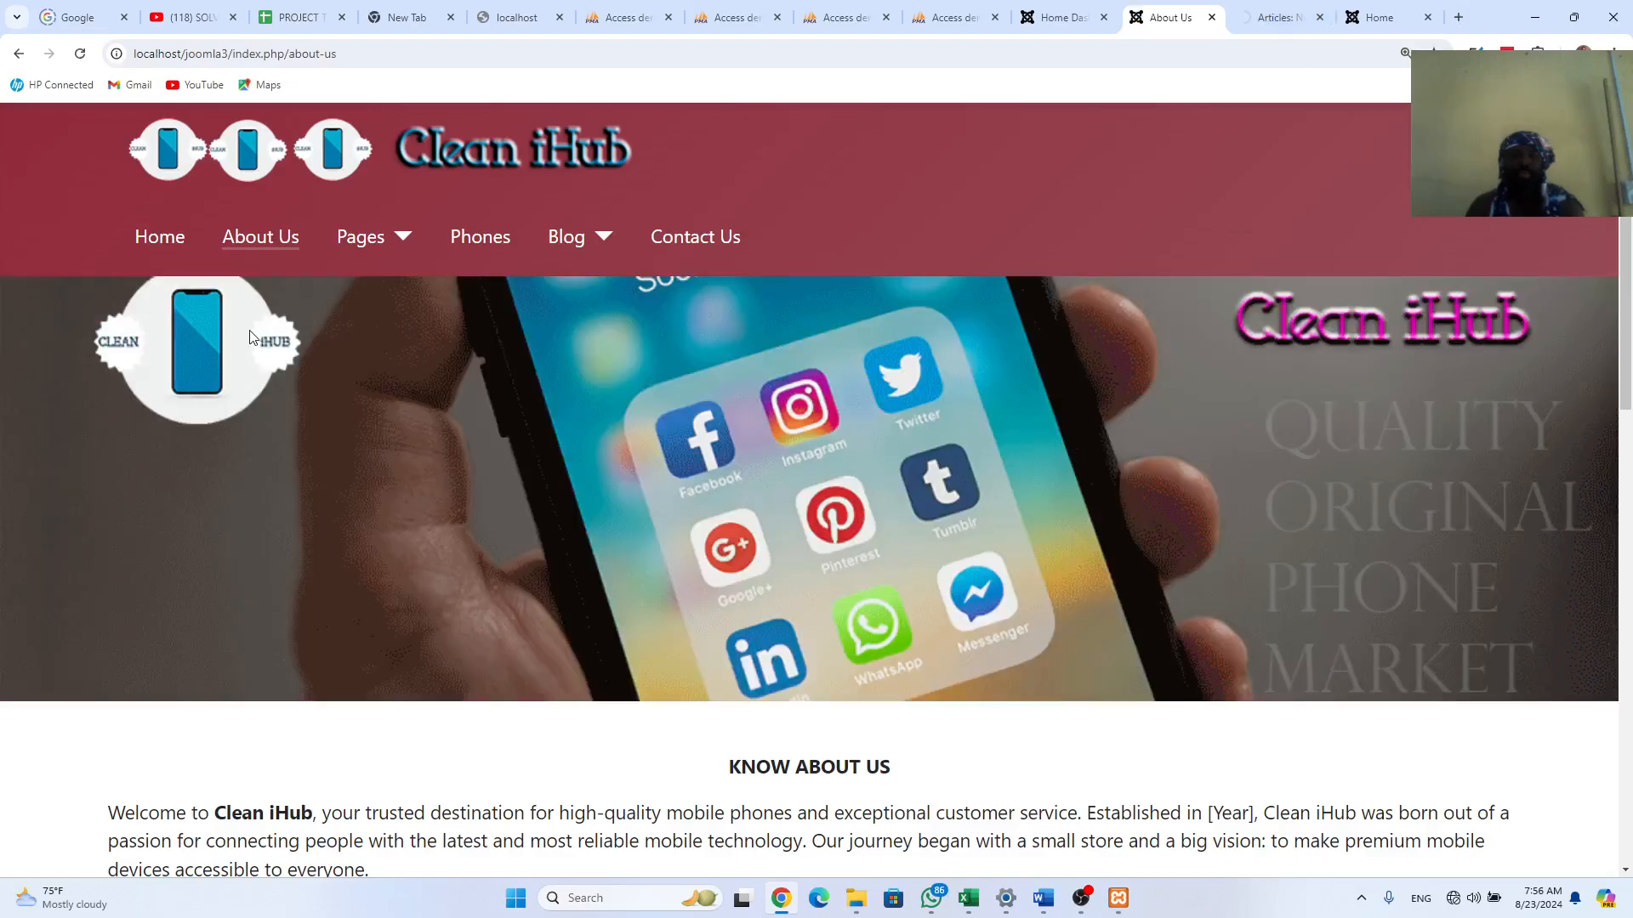
scroll(249, 336, down, 3)
drag(725, 511, 787, 619)
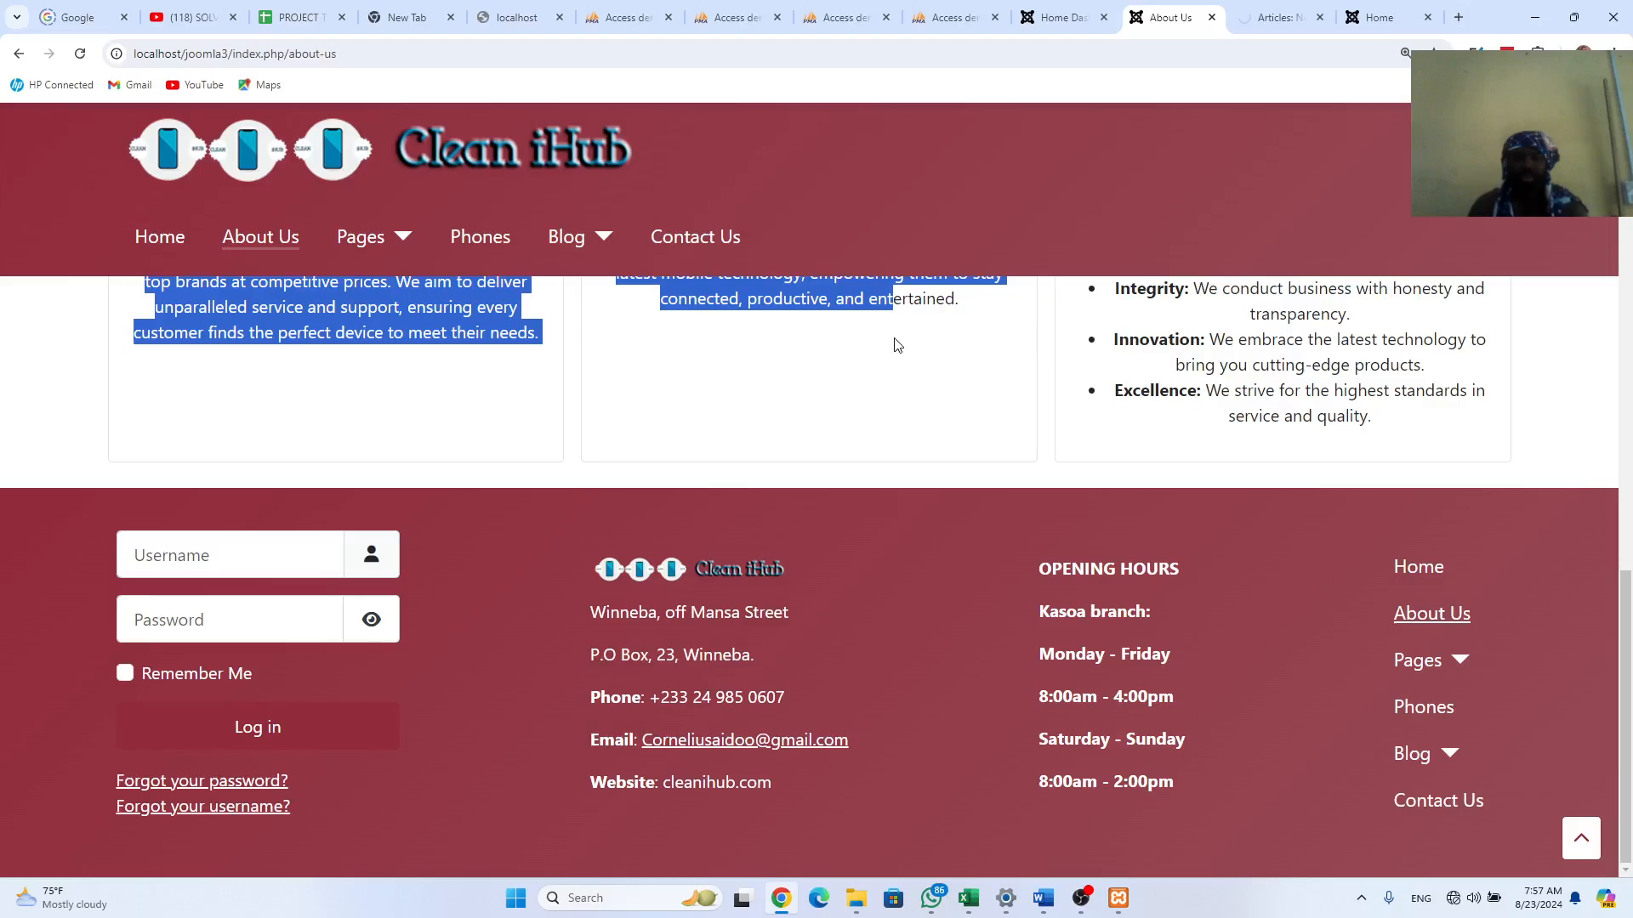
click(896, 338)
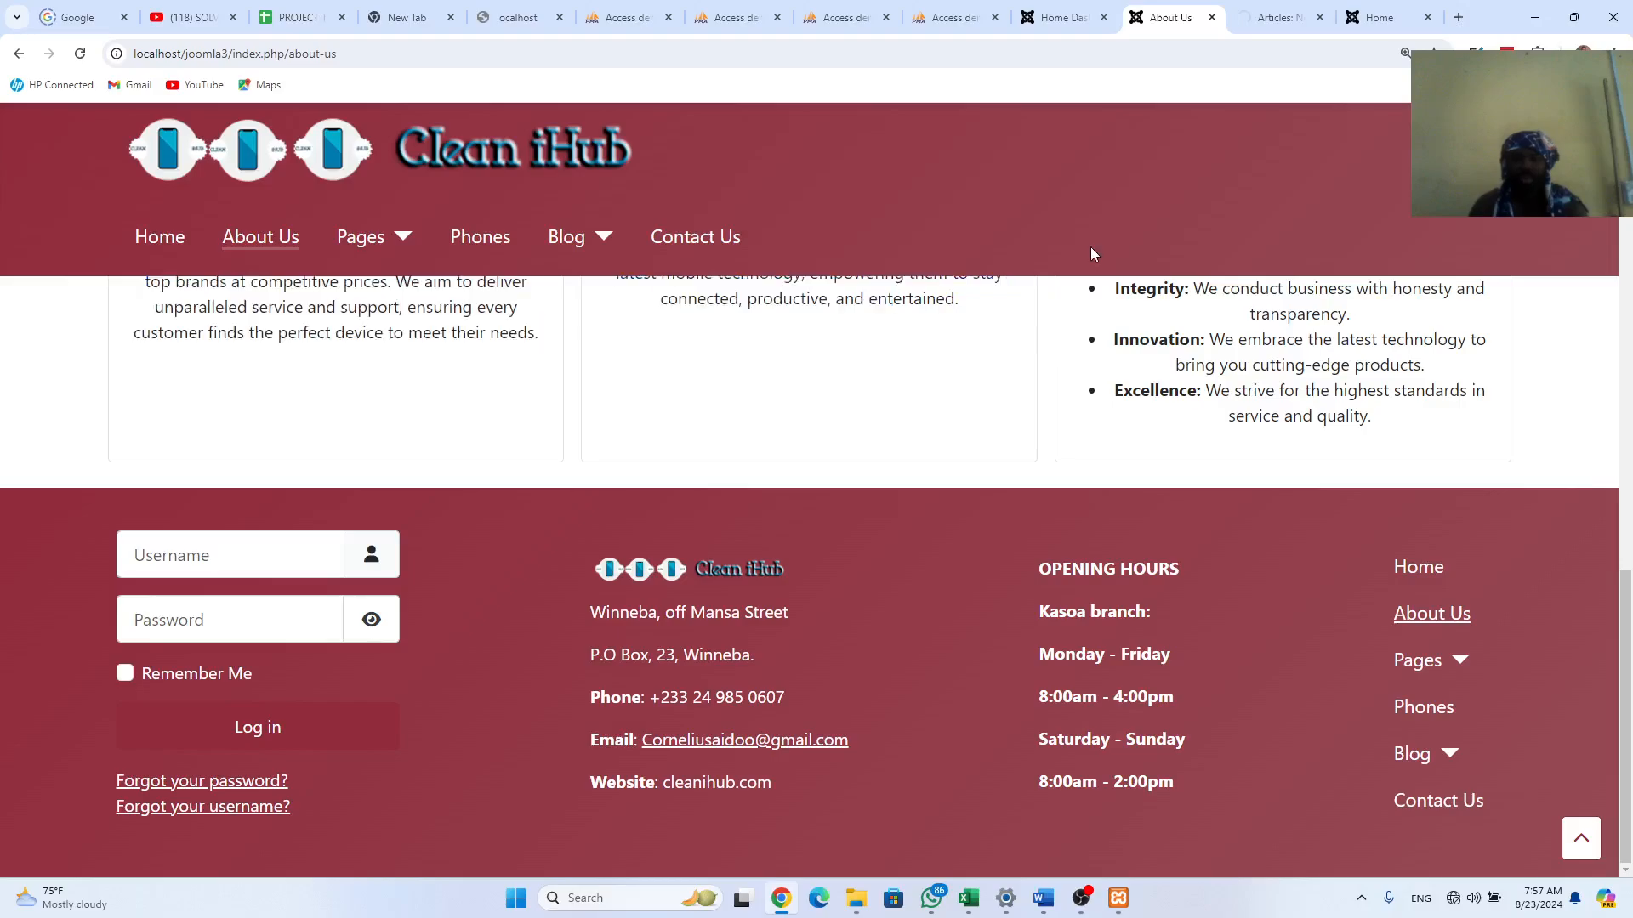
scroll(1208, 531, up, 10)
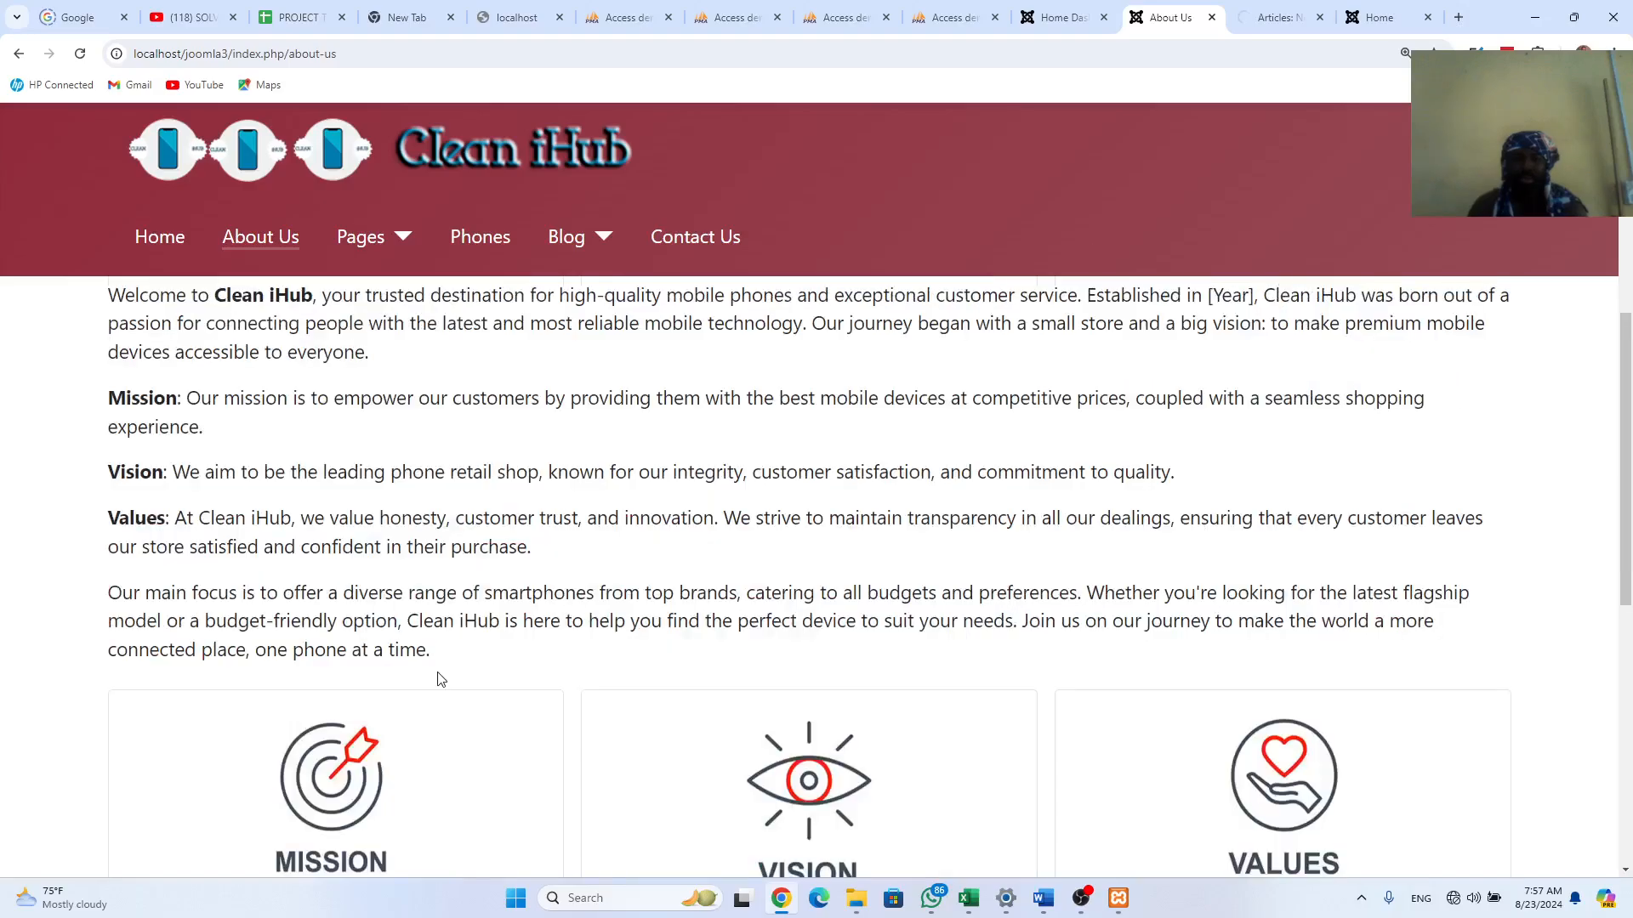
drag(441, 679, 262, 468)
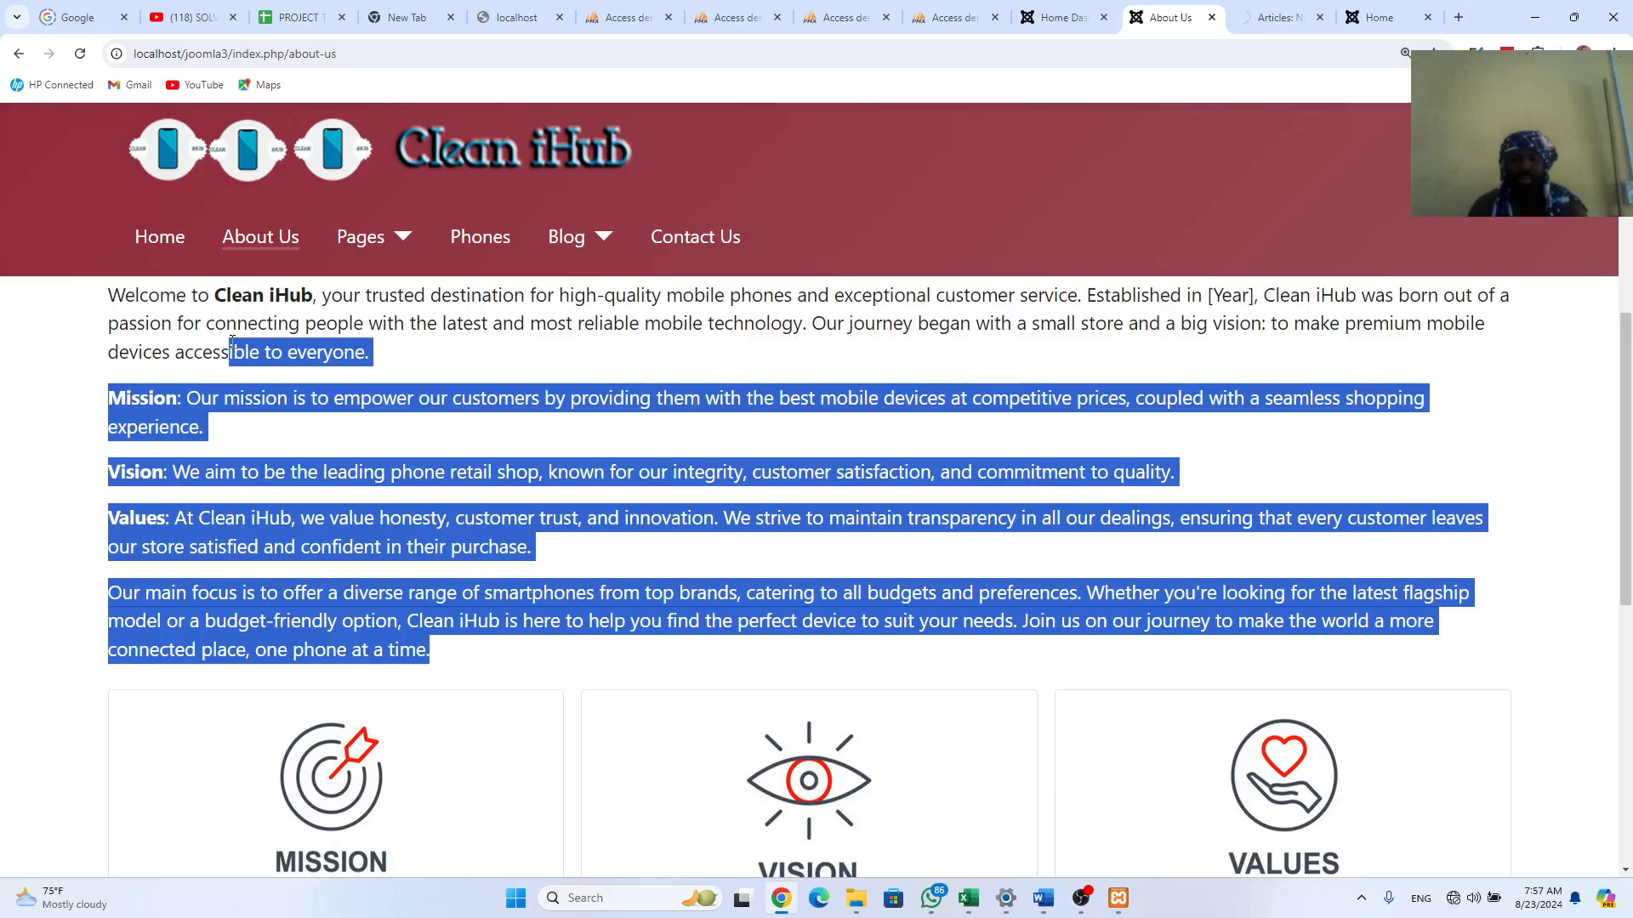
Step: Reselect the KNOW ABOUT US heading with all paragraphs, then return to the new-article editor
scroll(232, 343, up, 3)
drag(728, 504, 1029, 173)
scroll(1029, 174, down, 9)
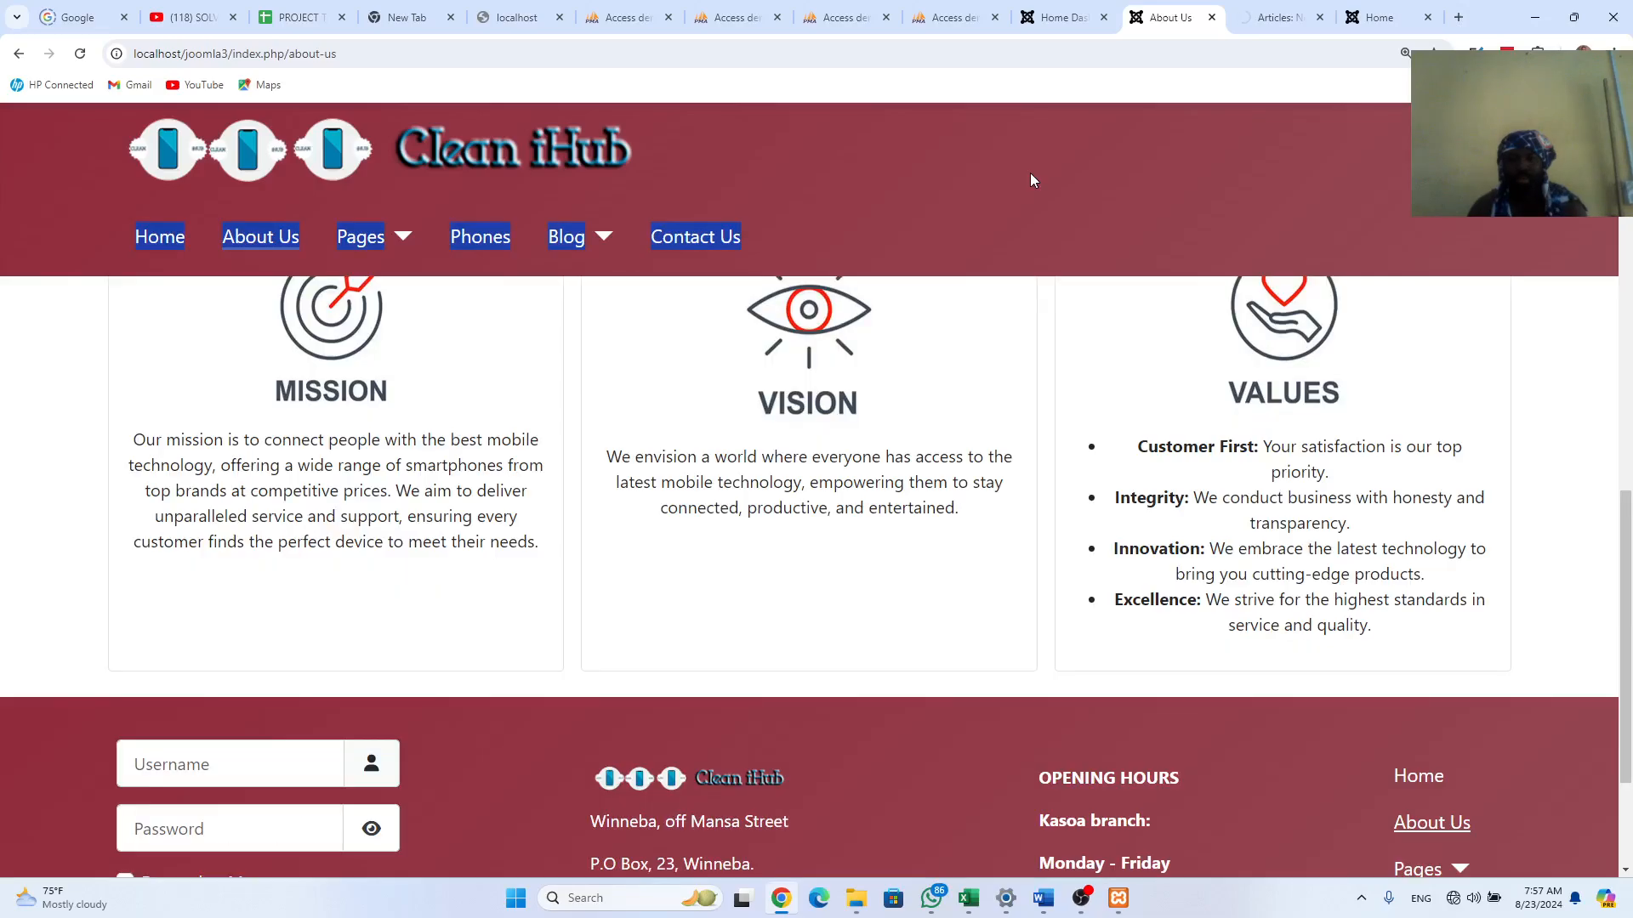
drag(1029, 171, 1161, 330)
scroll(1161, 329, up, 5)
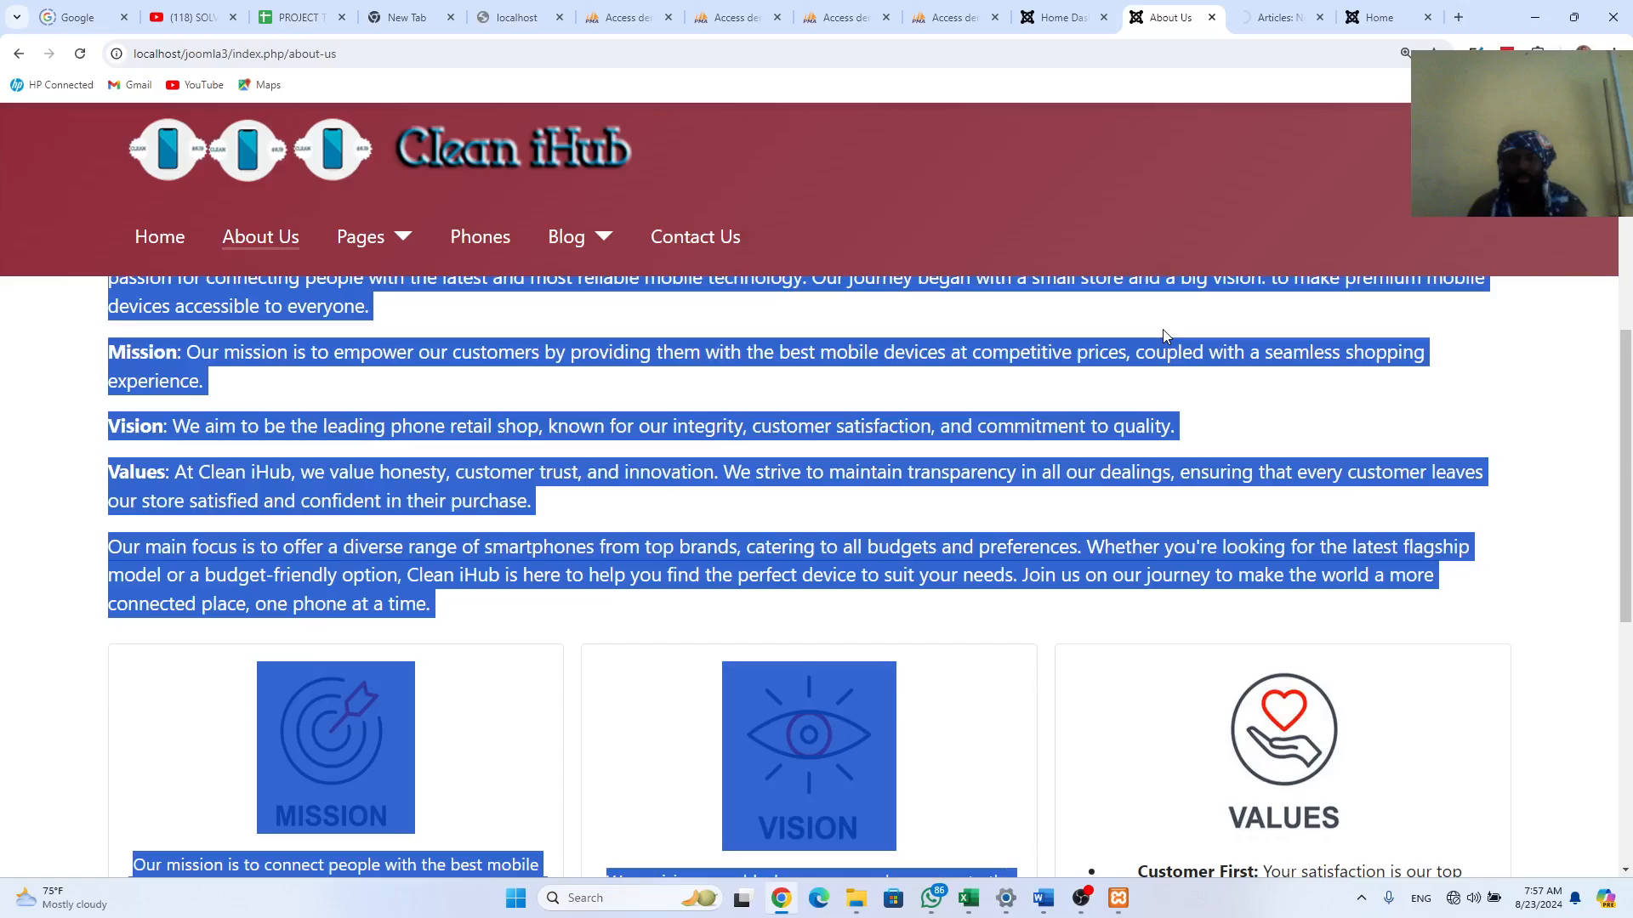
scroll(1213, 437, up, 2)
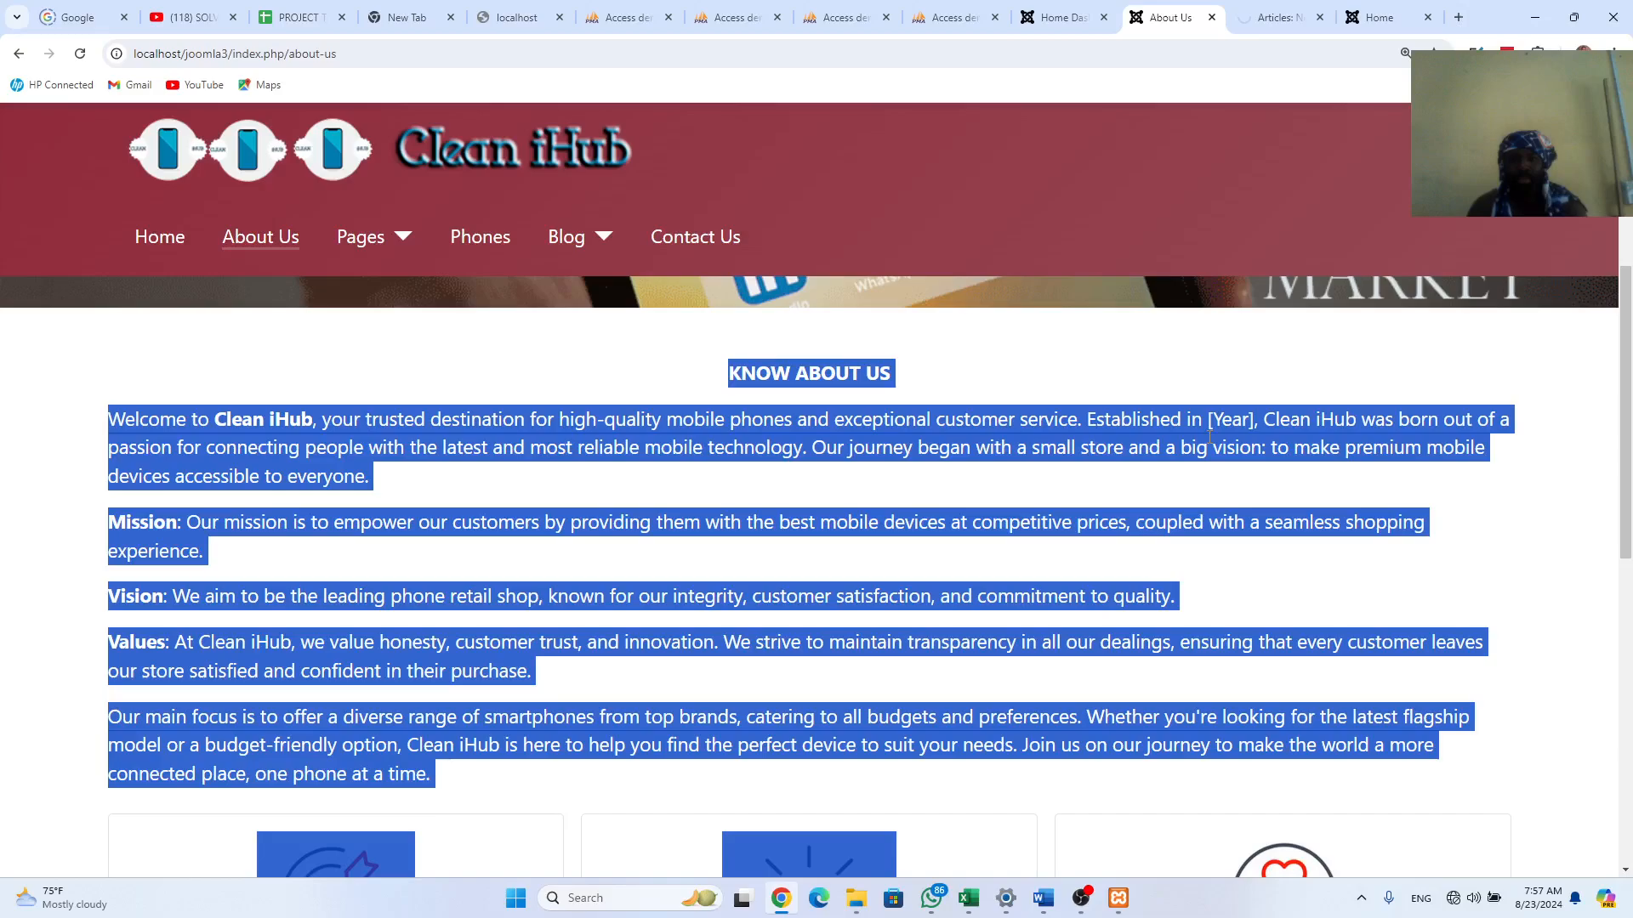
drag(1209, 436, 1384, 781)
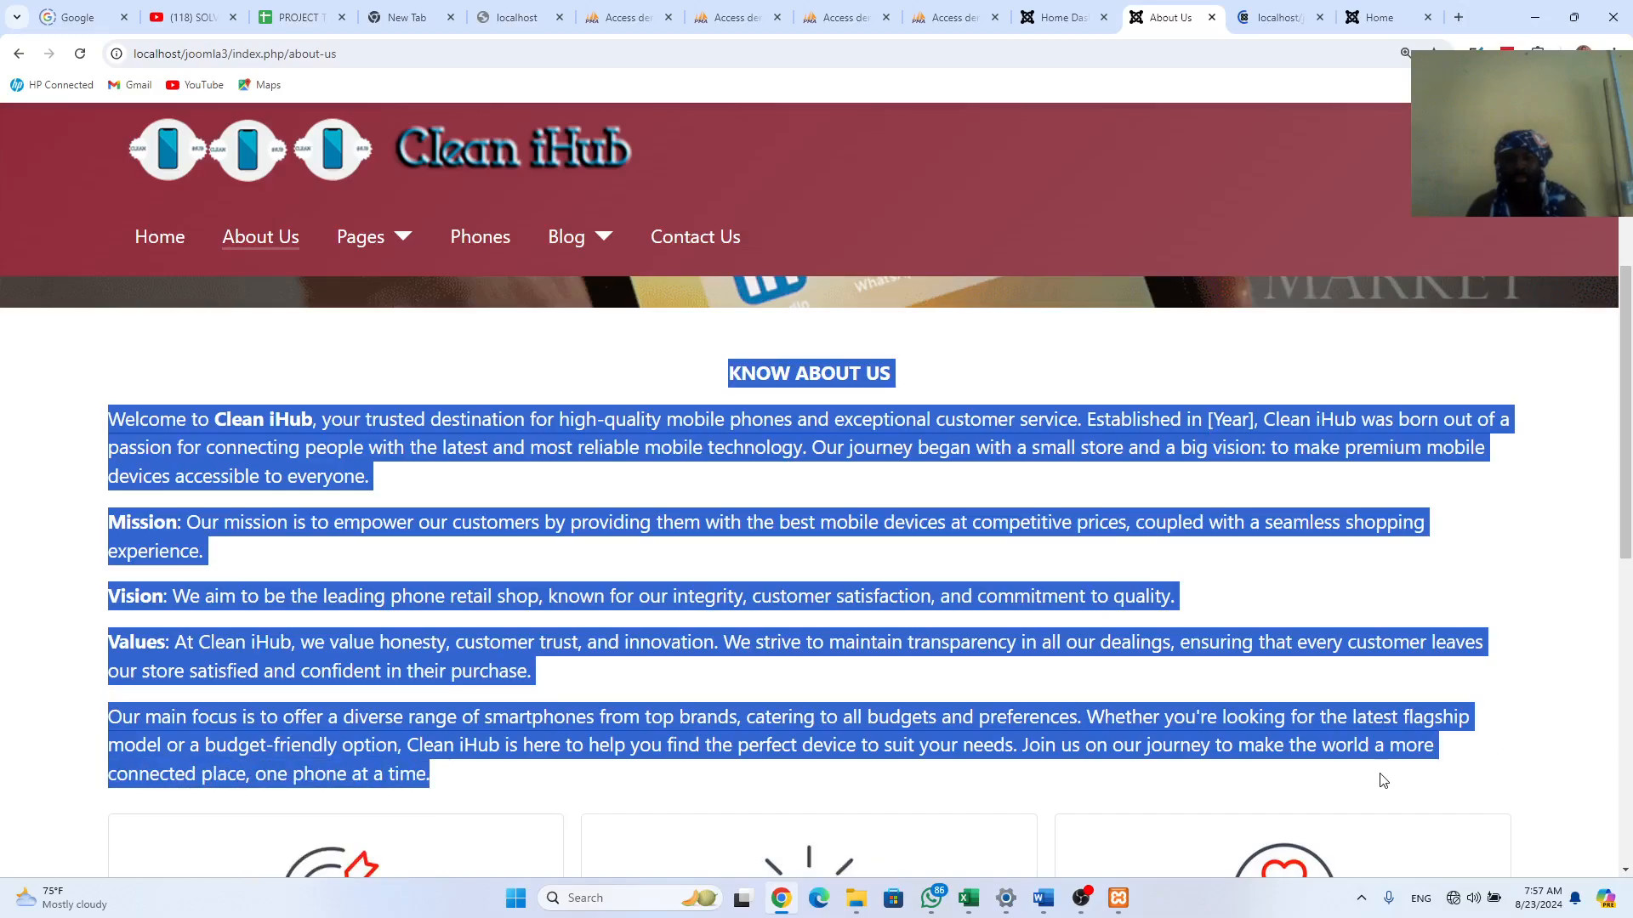
click(691, 398)
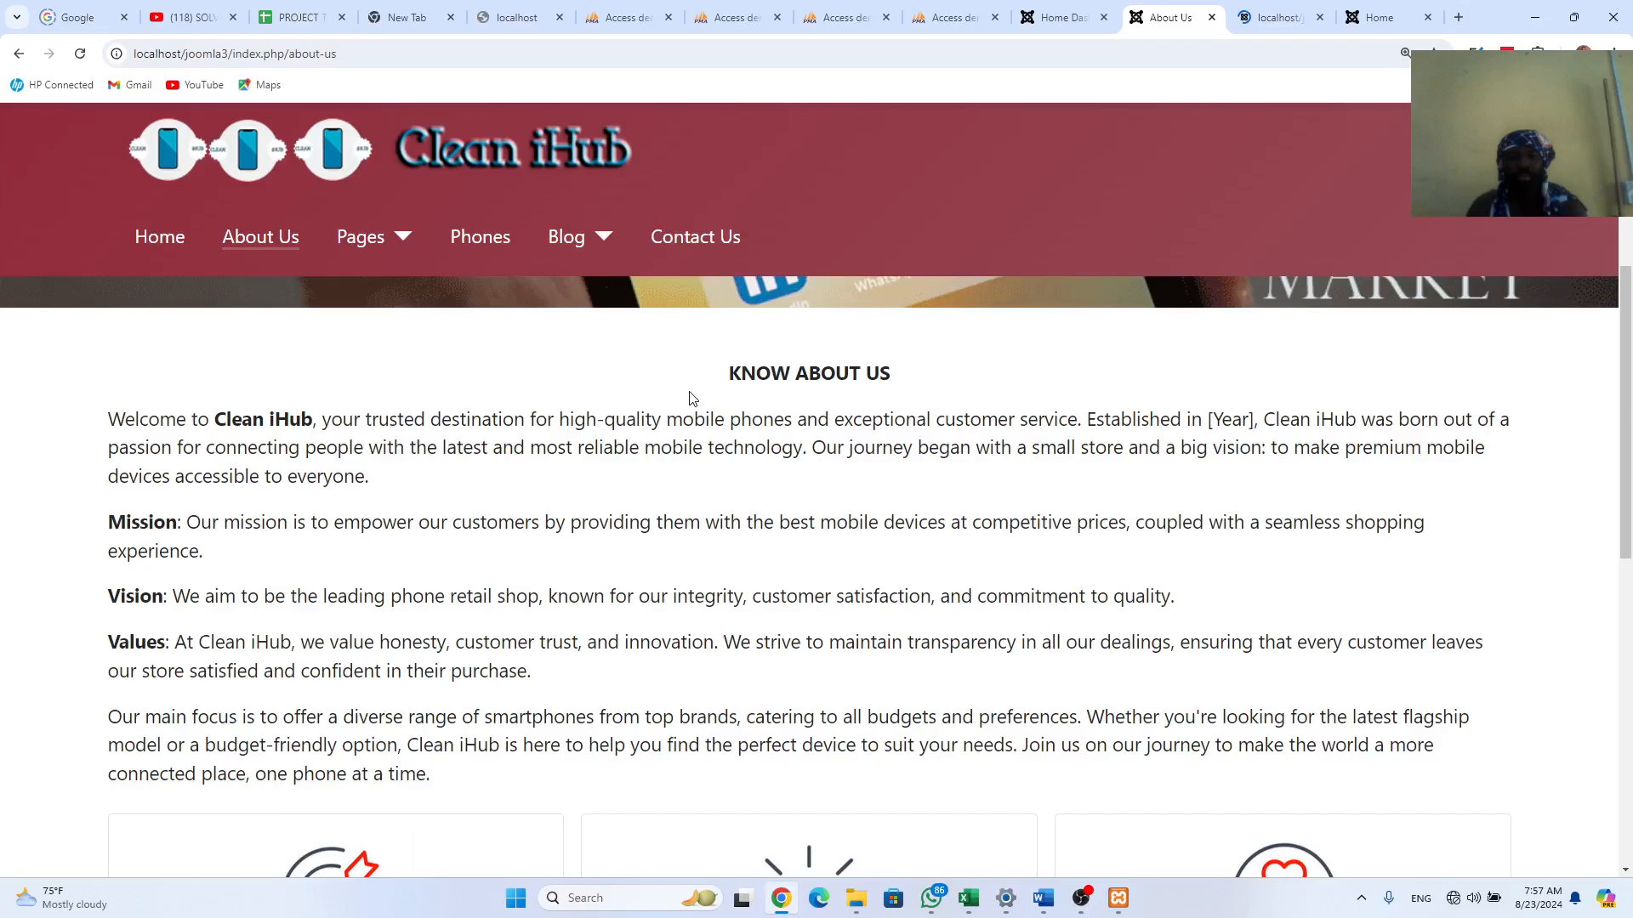
drag(691, 398, 431, 775)
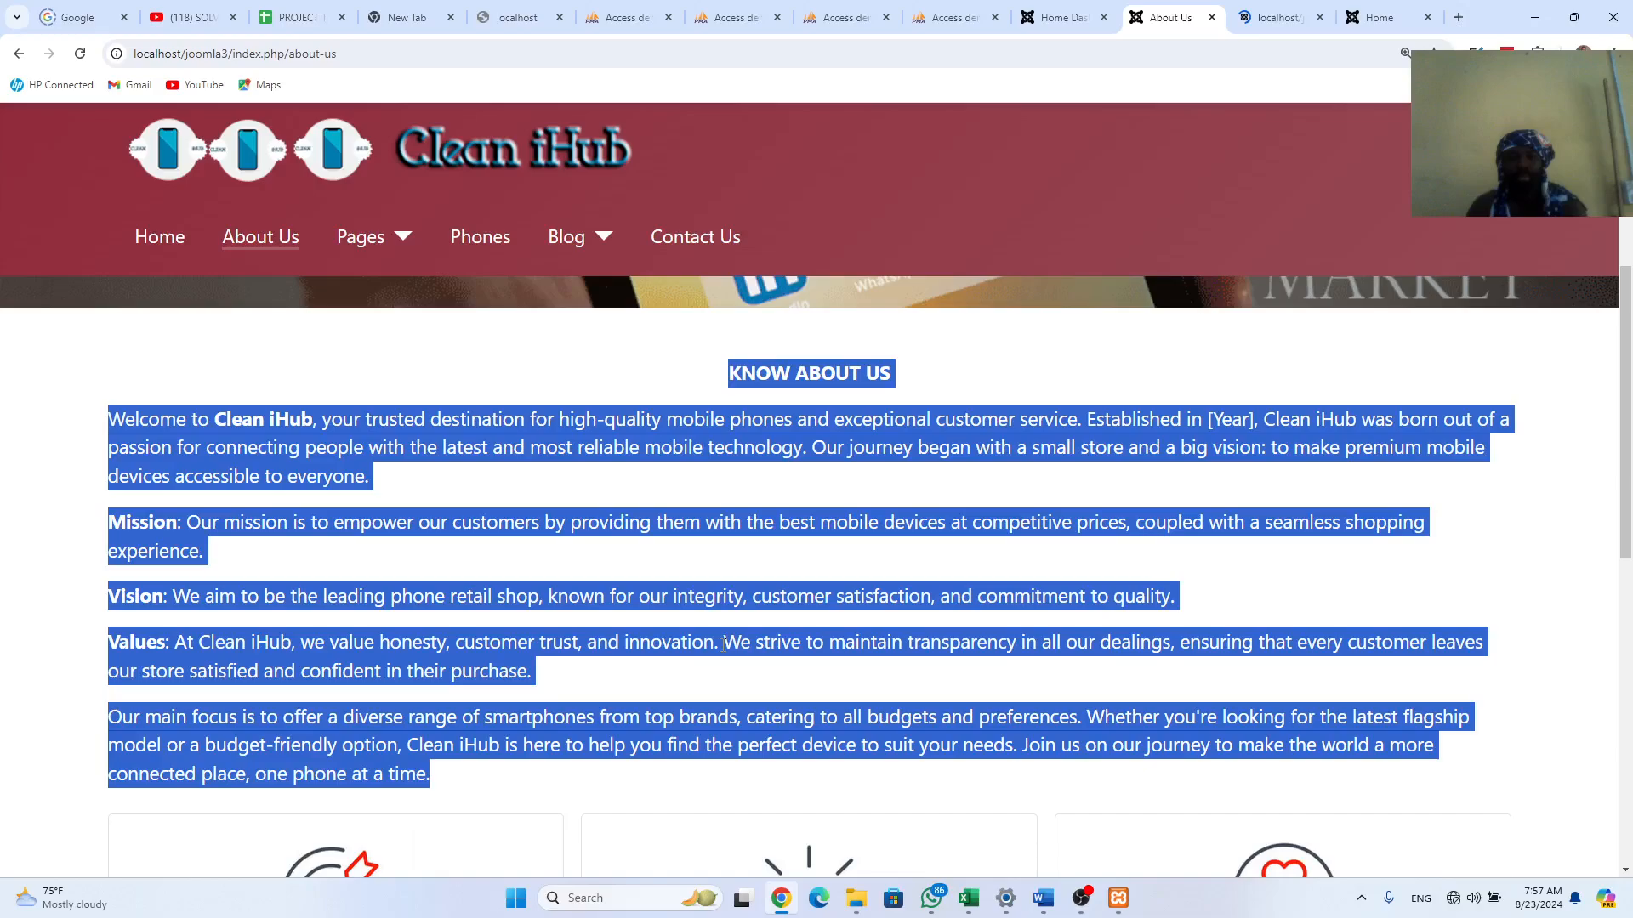
click(1267, 21)
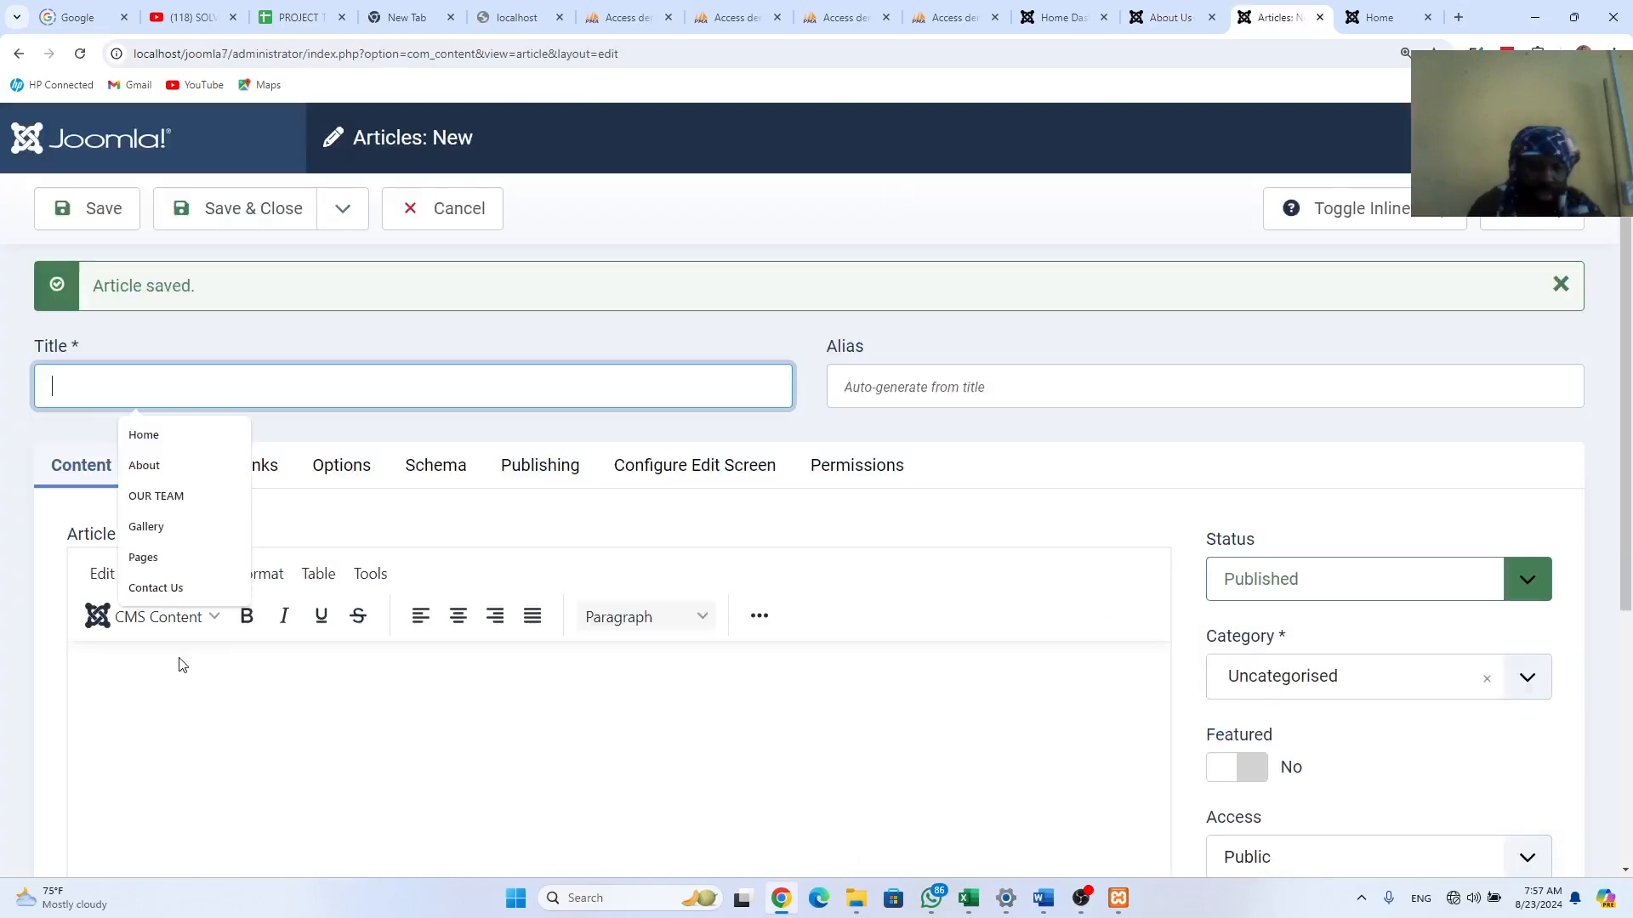
Step: Paste the About Us text, title the article 'About Us', and set category Clean IHub_Articles
click(194, 693)
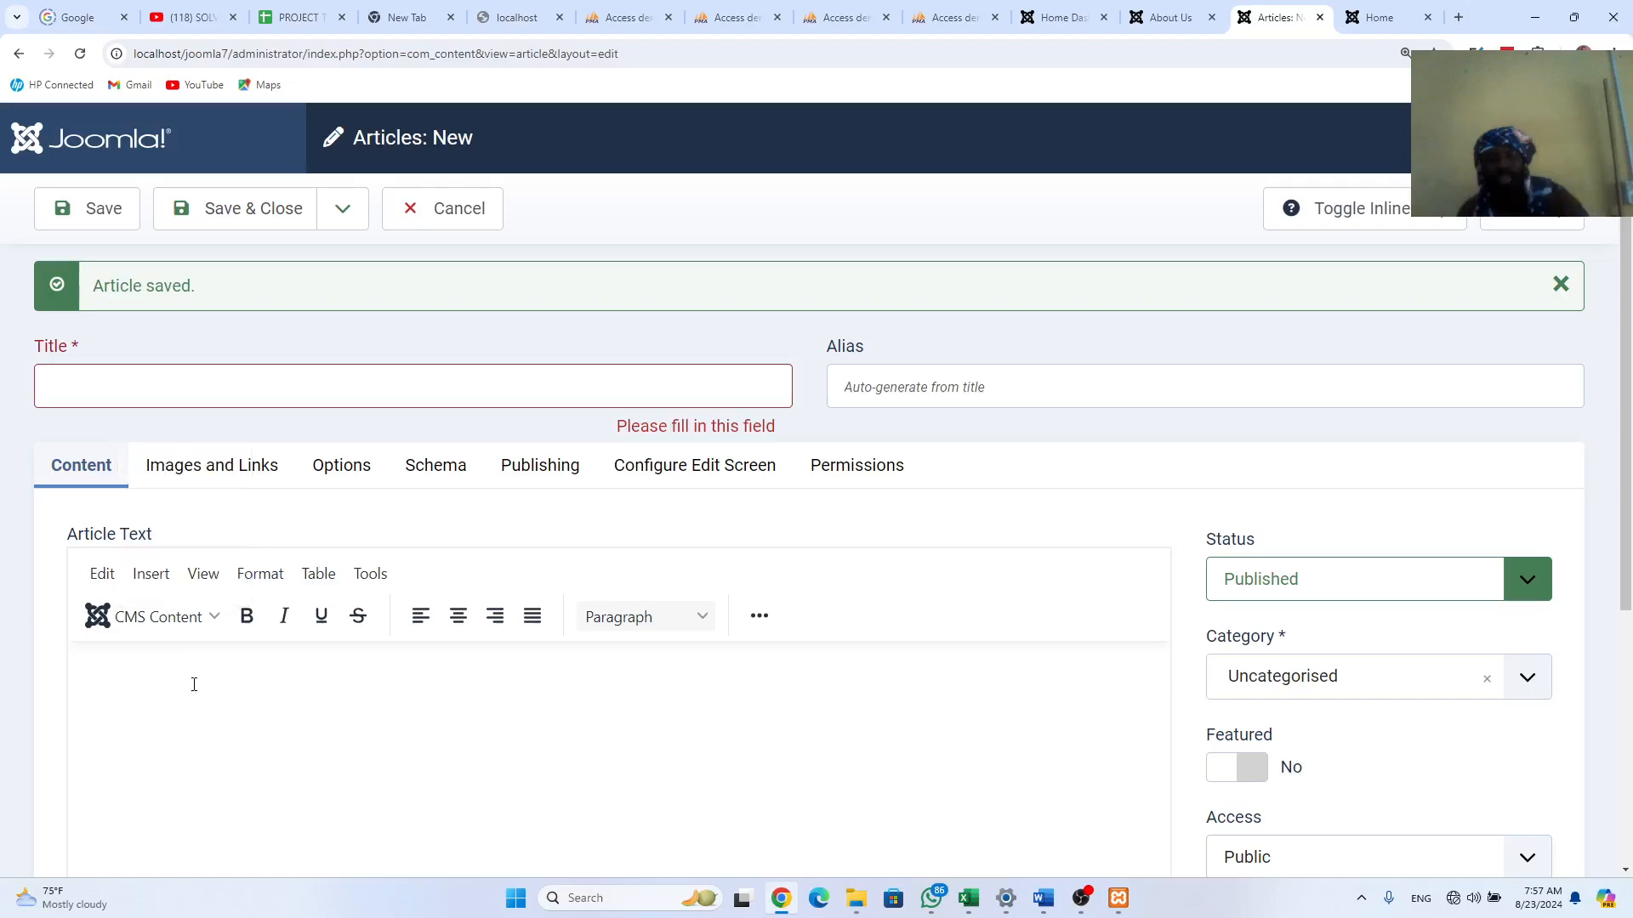
click(180, 399)
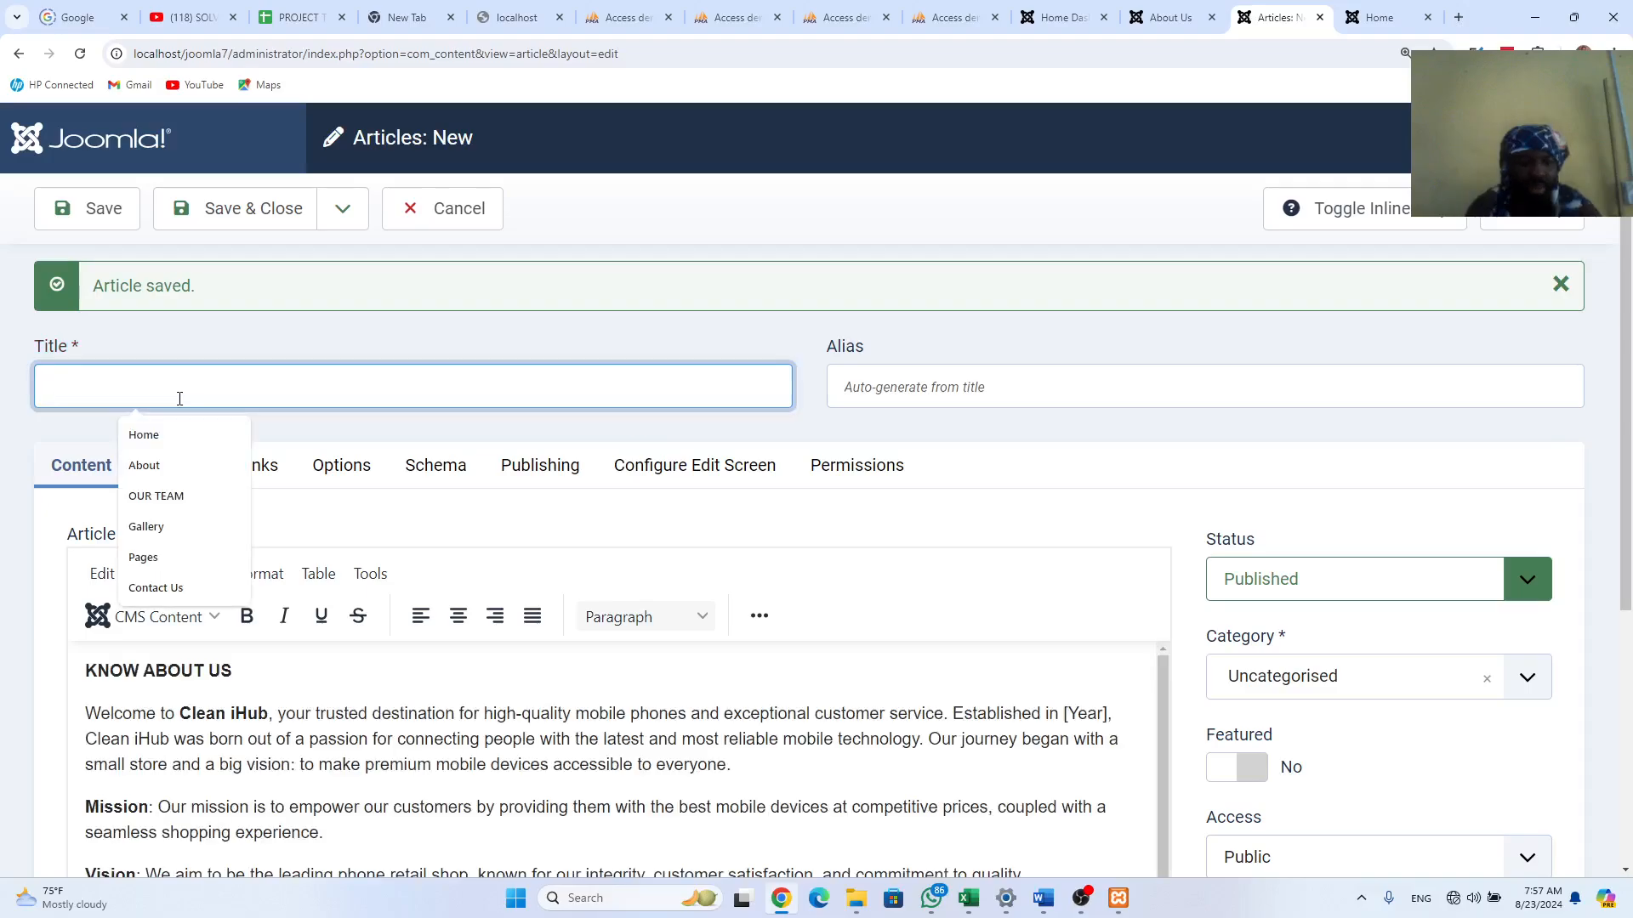
text(About Us)
click(173, 473)
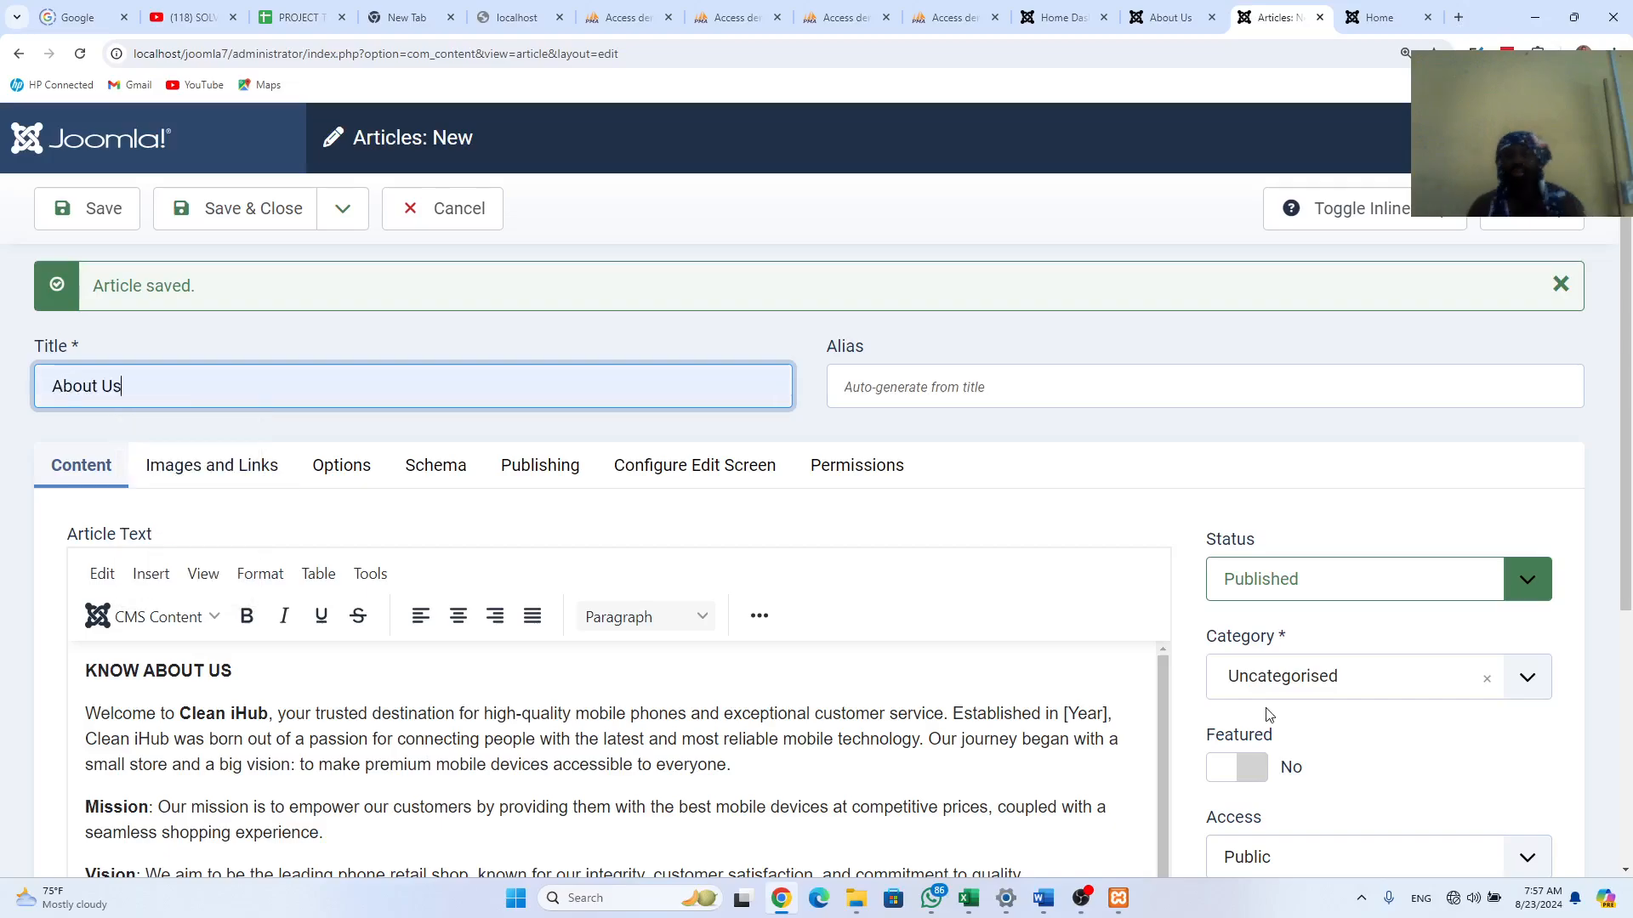
click(1280, 680)
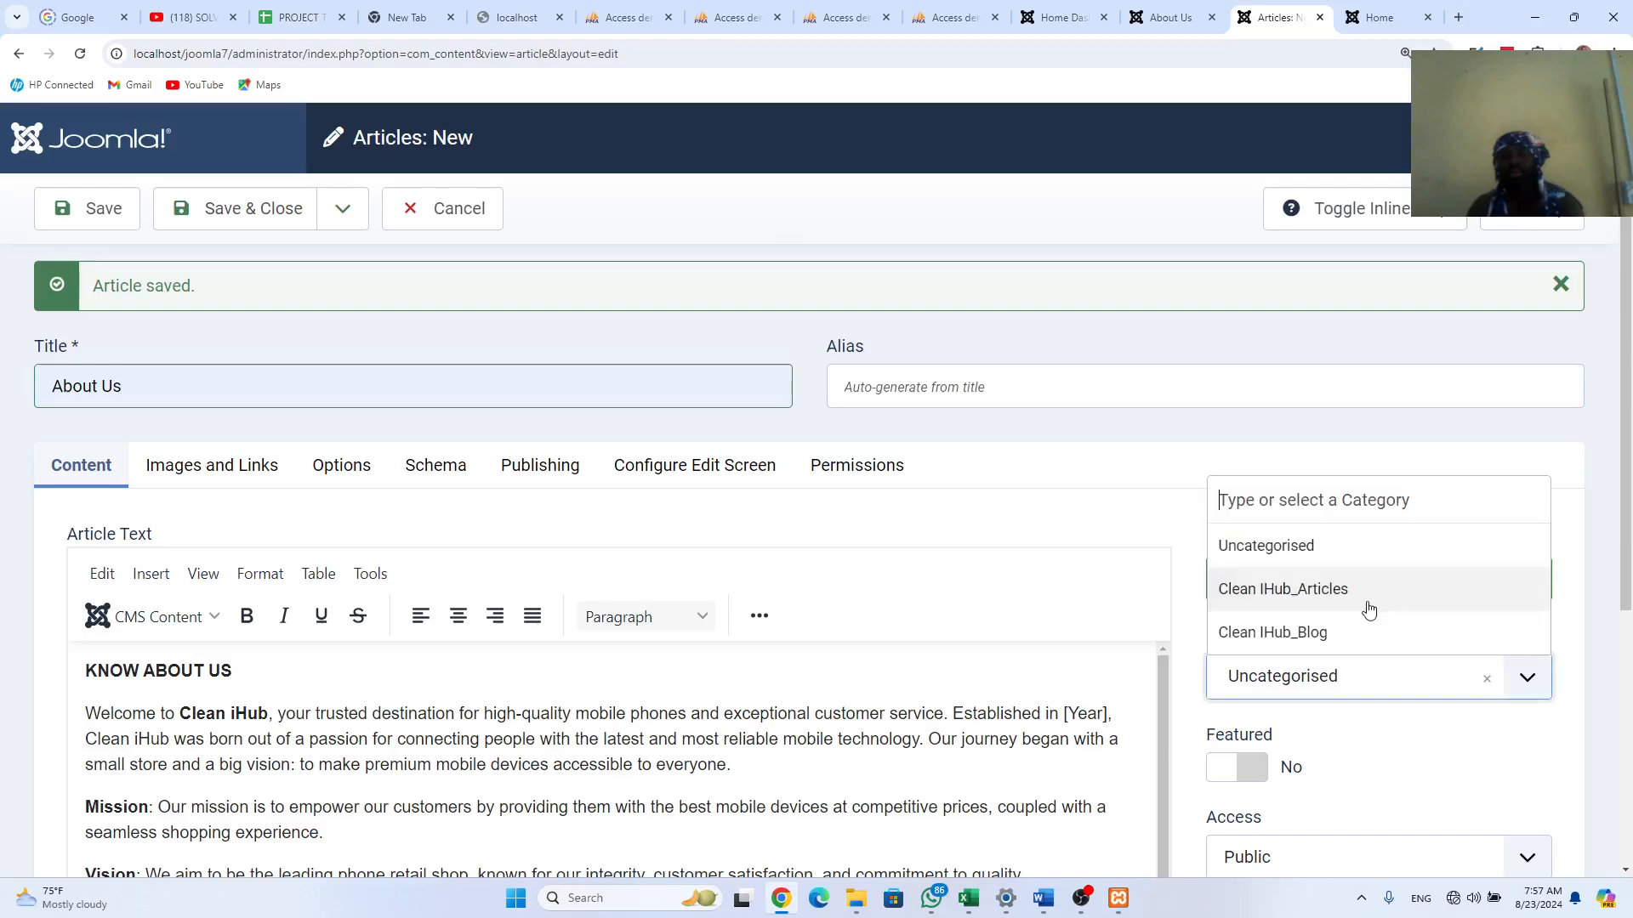
click(1283, 590)
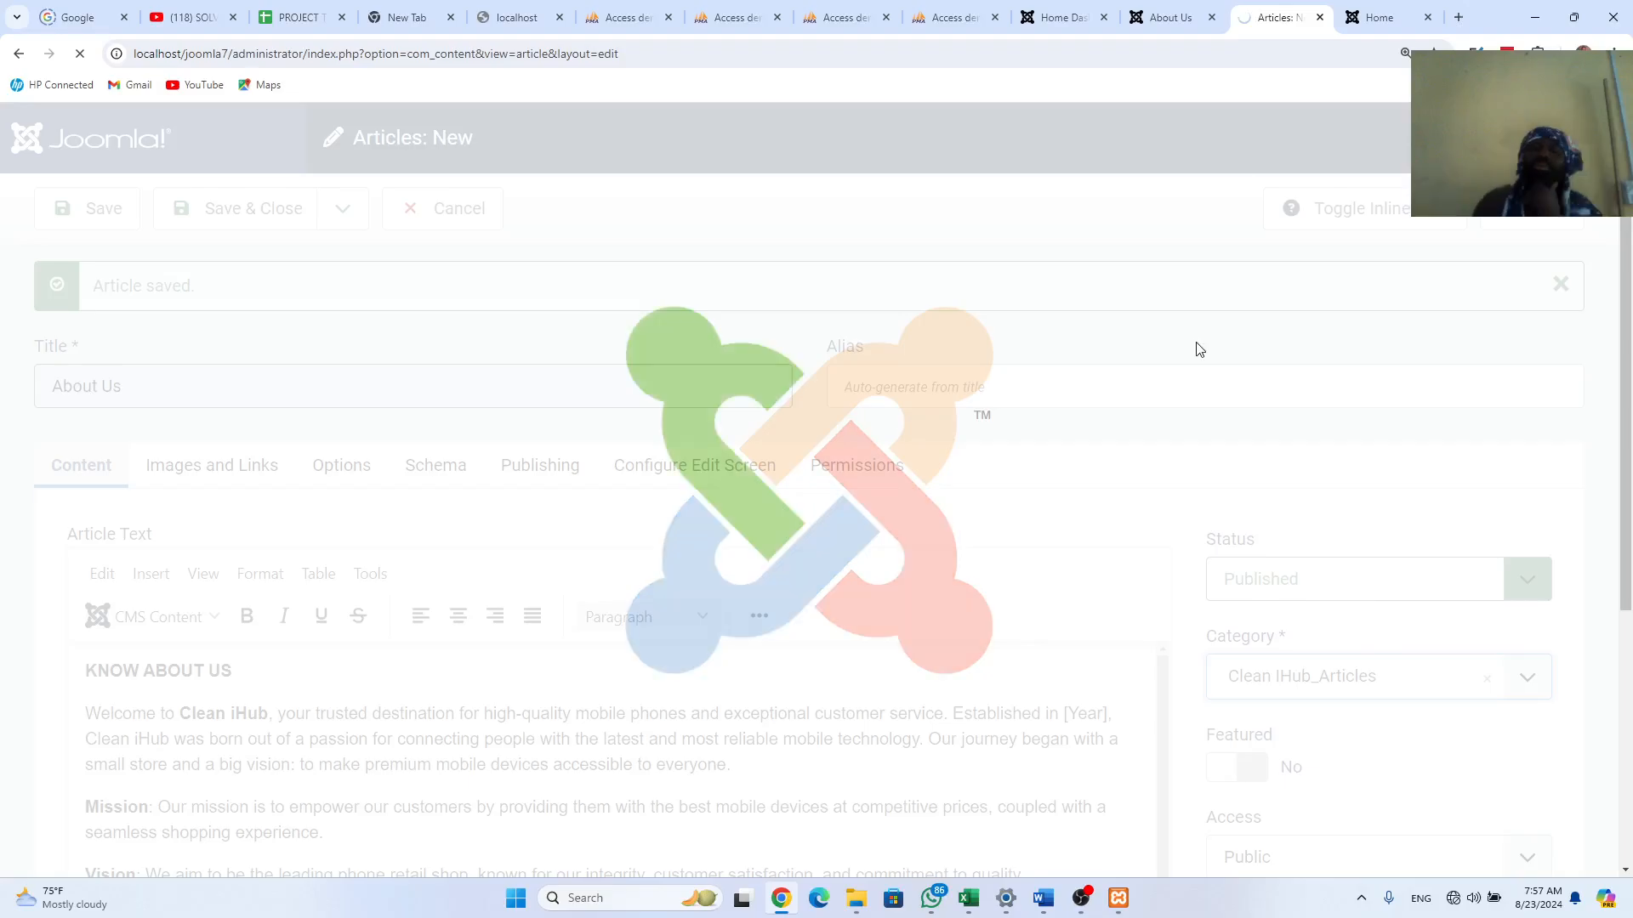
Step: Save & Close the About Us article, then go back to the old About Us page
click(1173, 10)
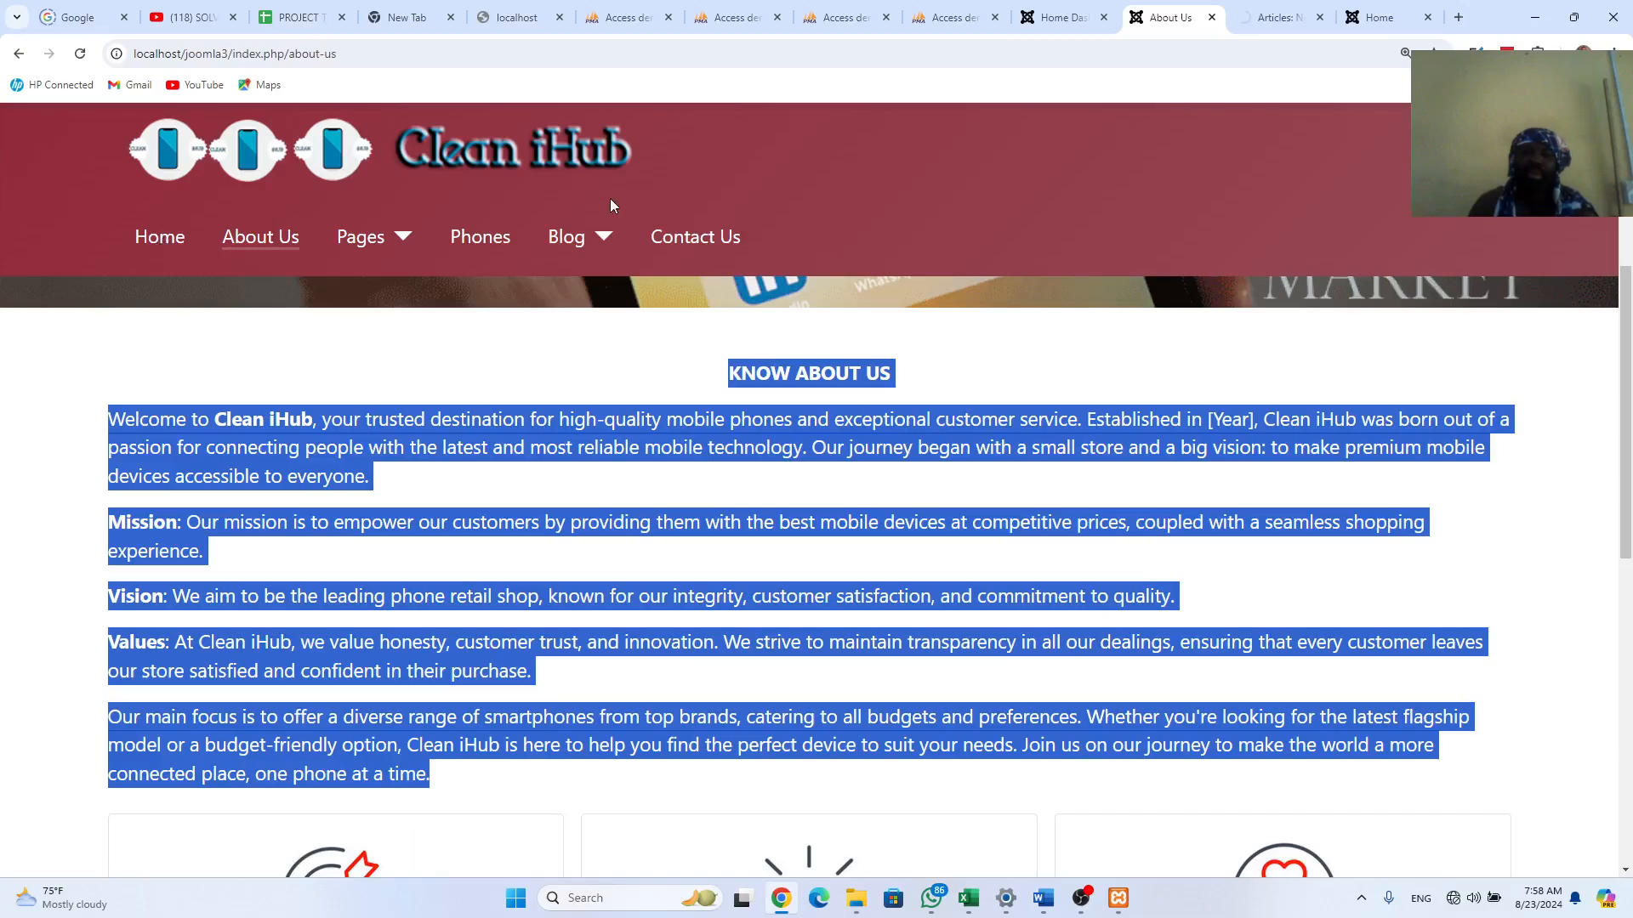
click(1259, 15)
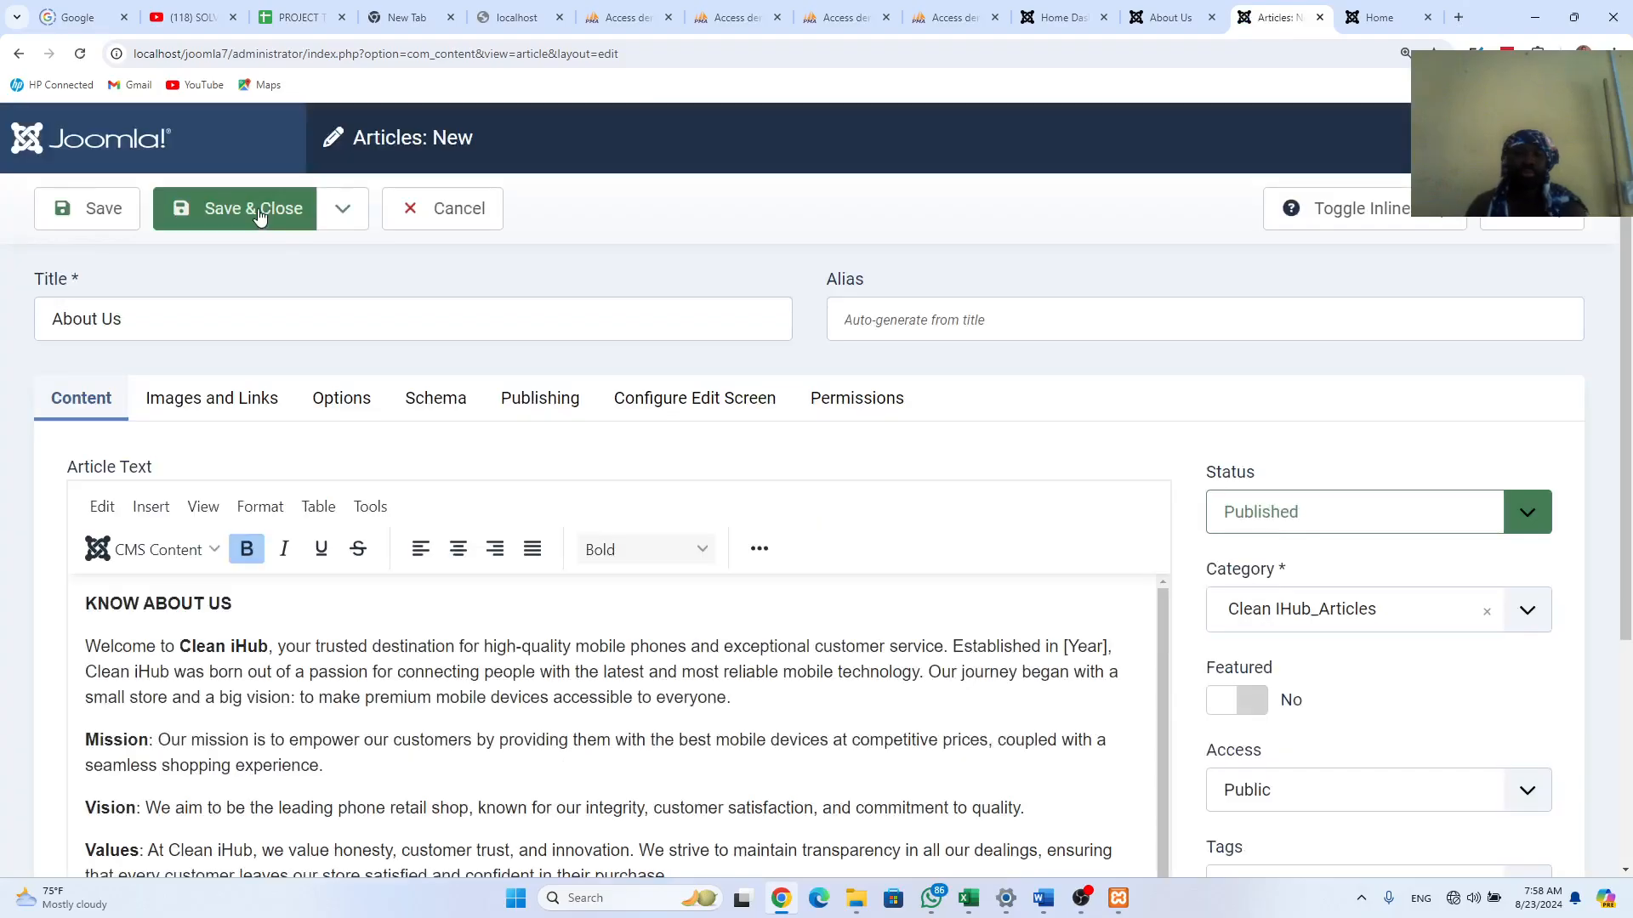
click(259, 215)
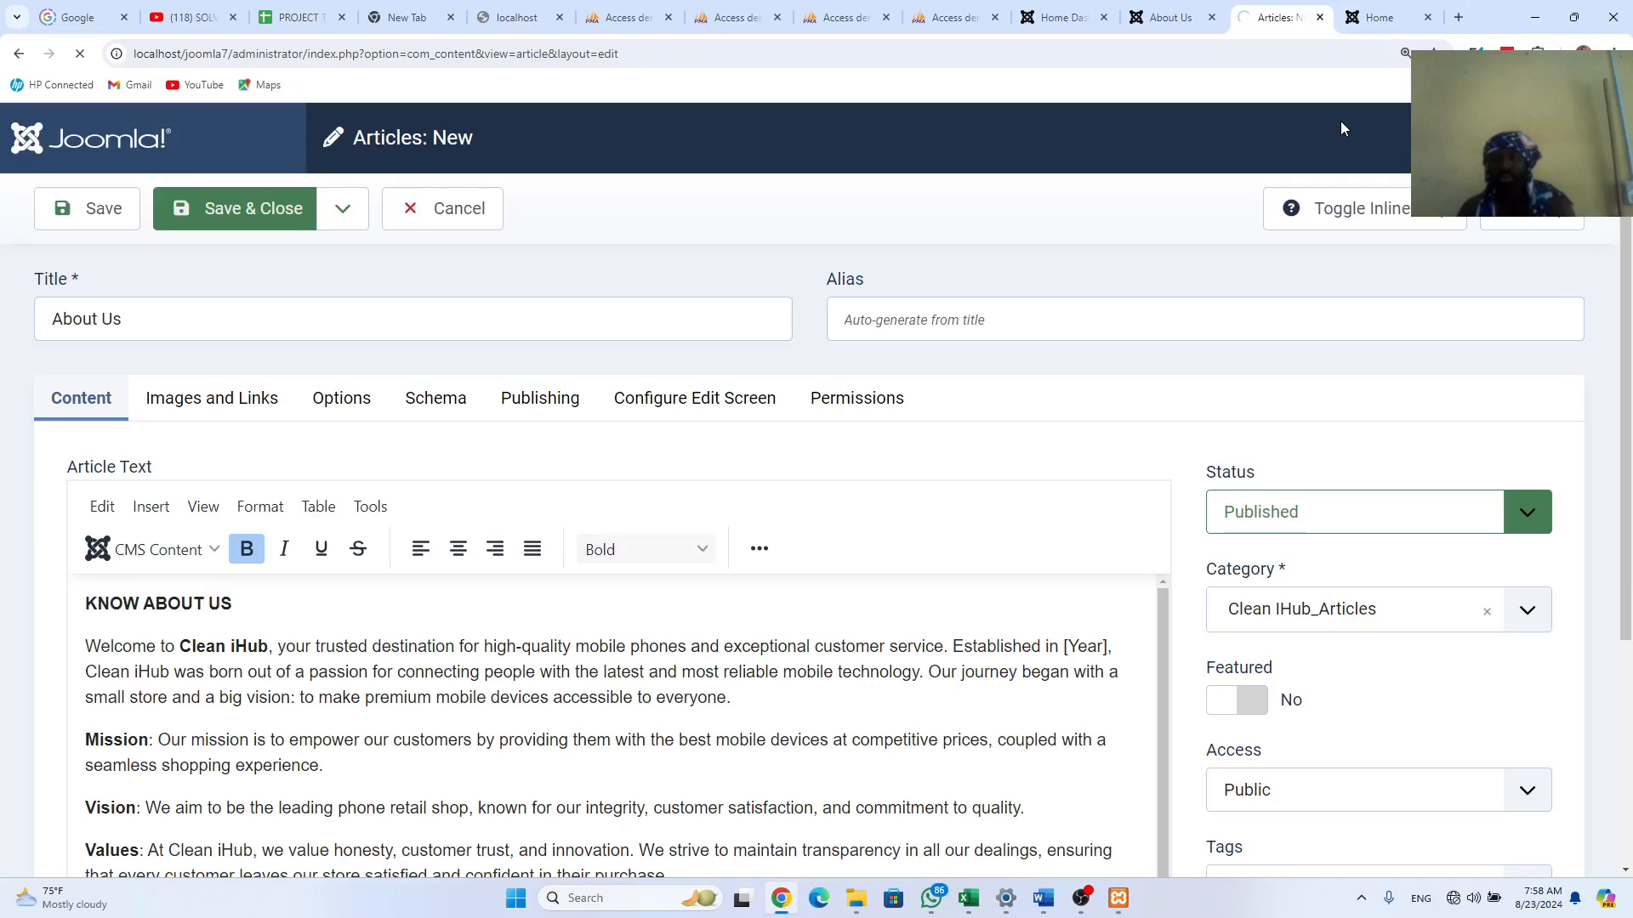
click(1170, 19)
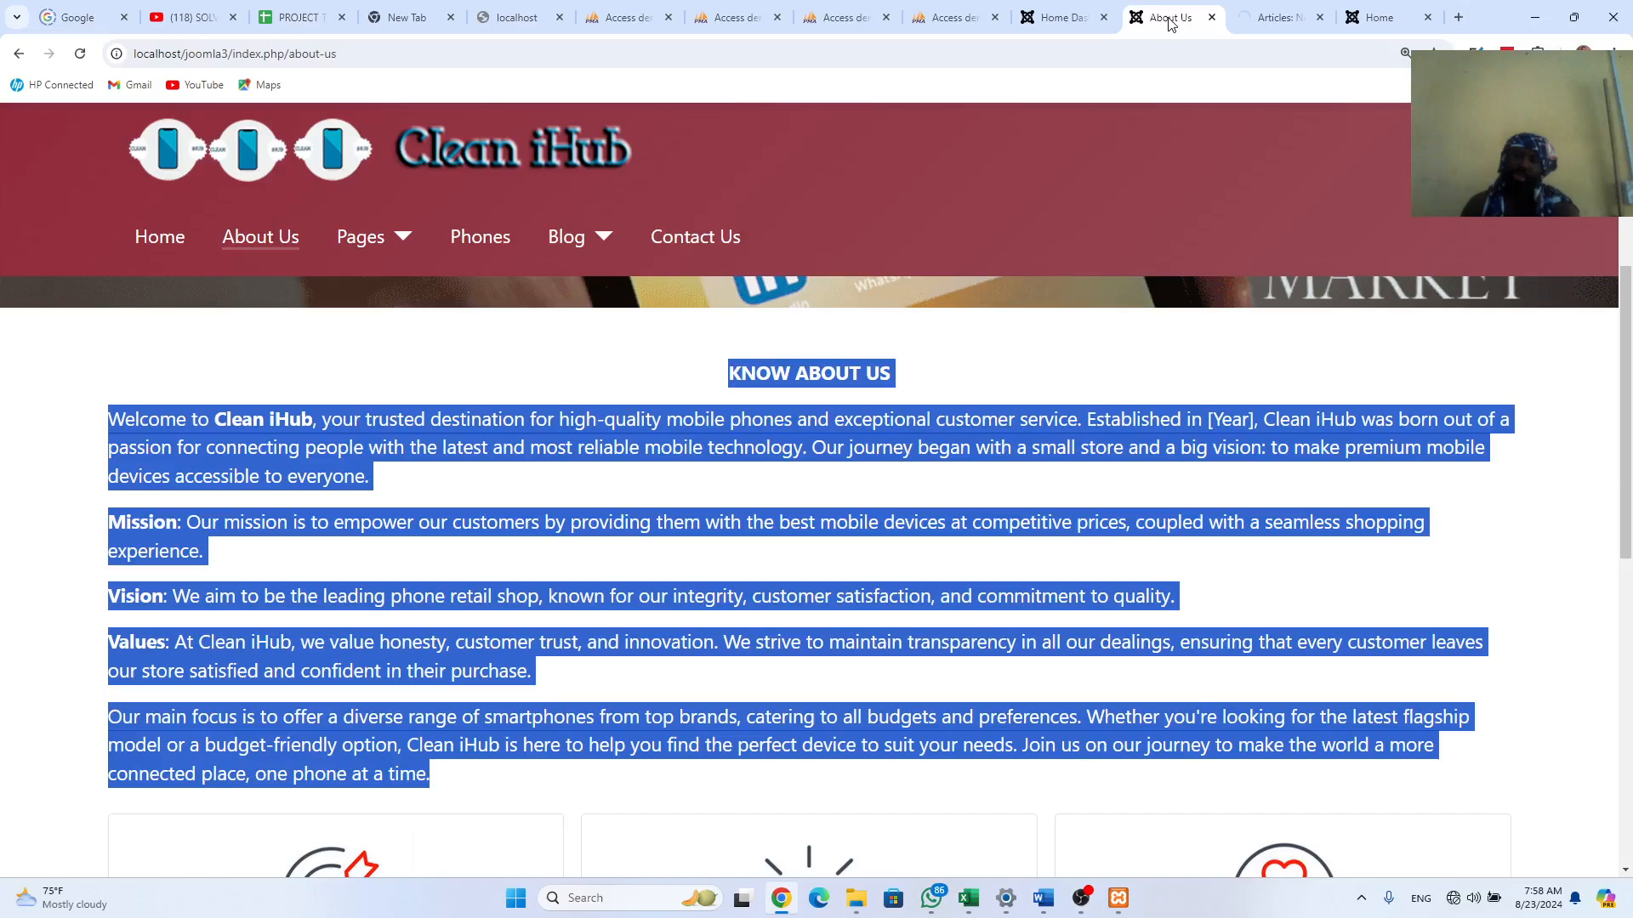
Step: Reload the new site's Home page, then return to the admin Articles list
click(389, 334)
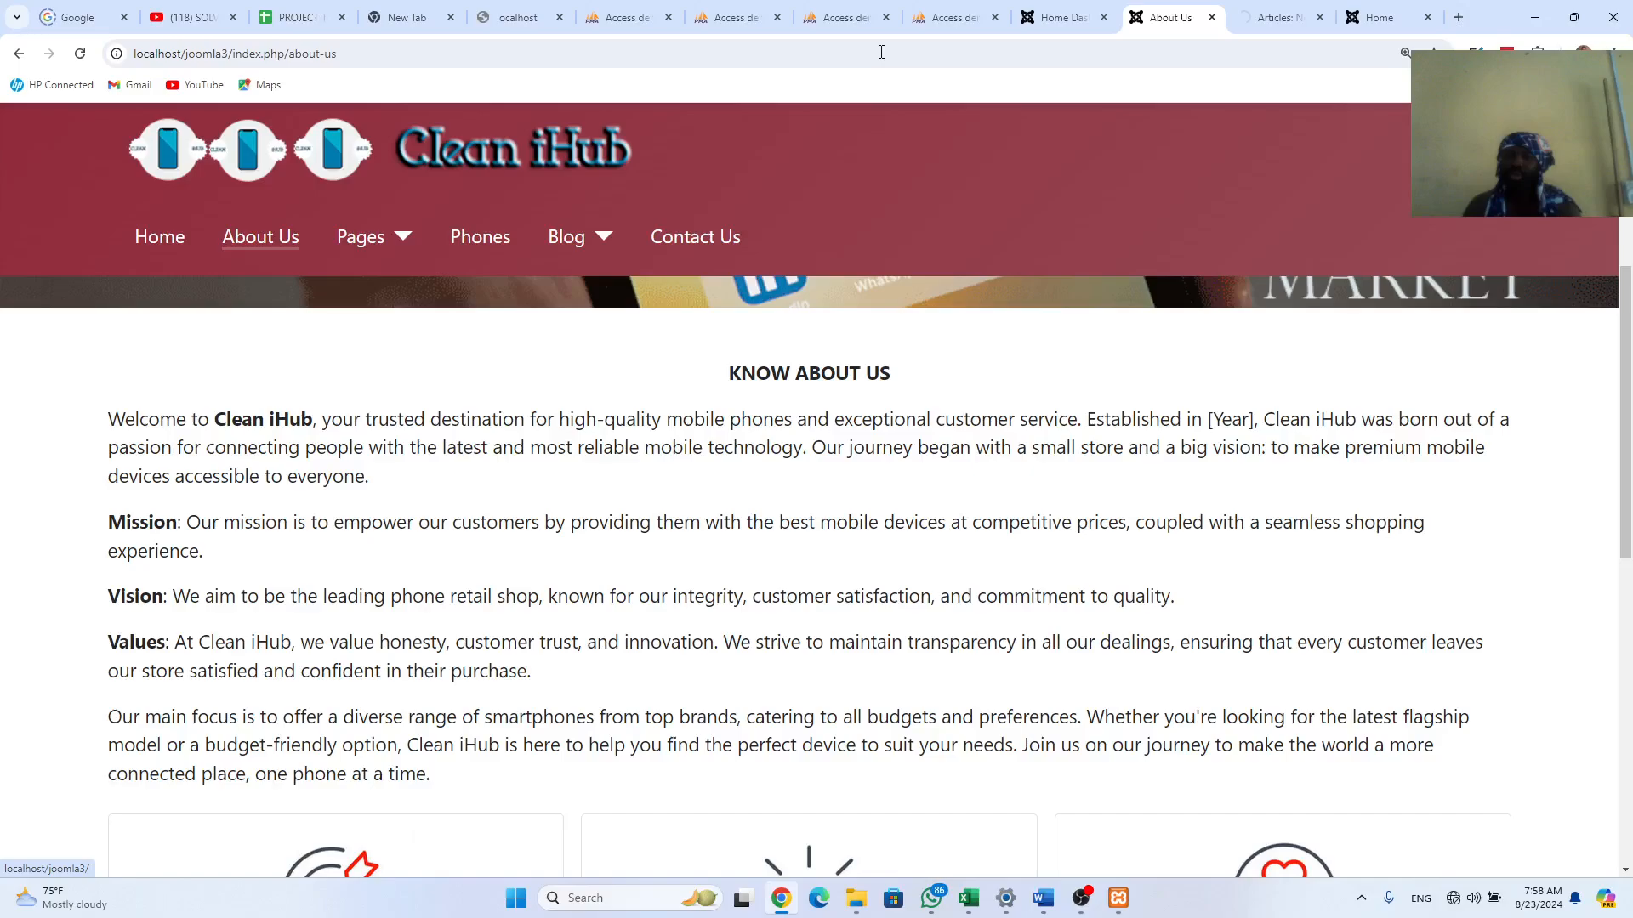
key(ctrl+9)
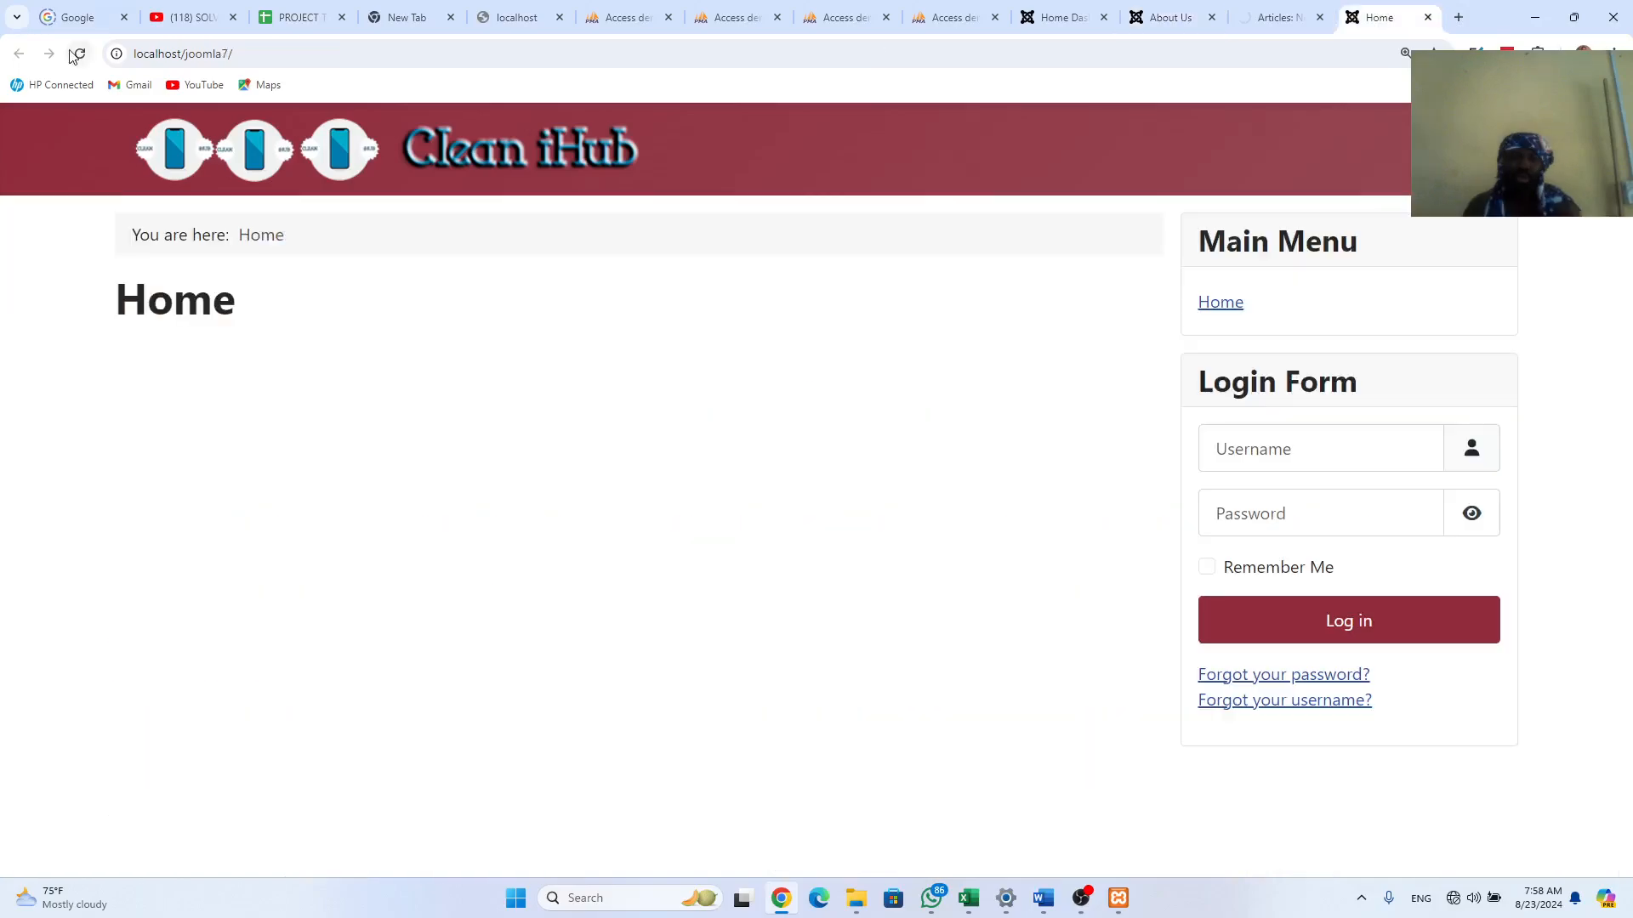
click(78, 55)
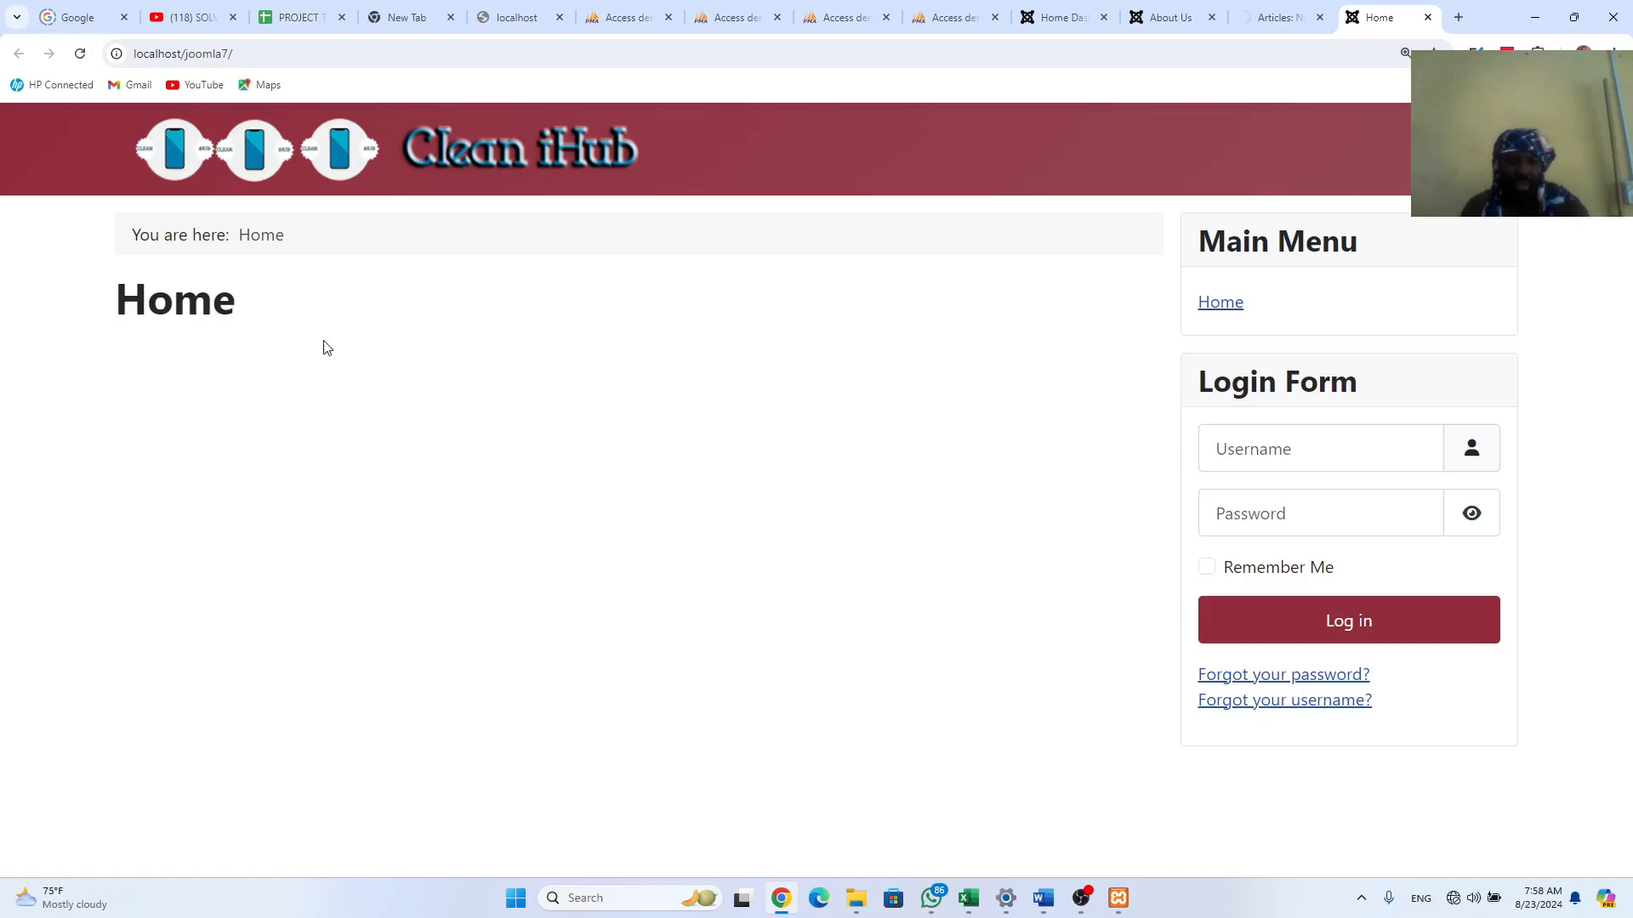
key(ctrl+shift+Tab)
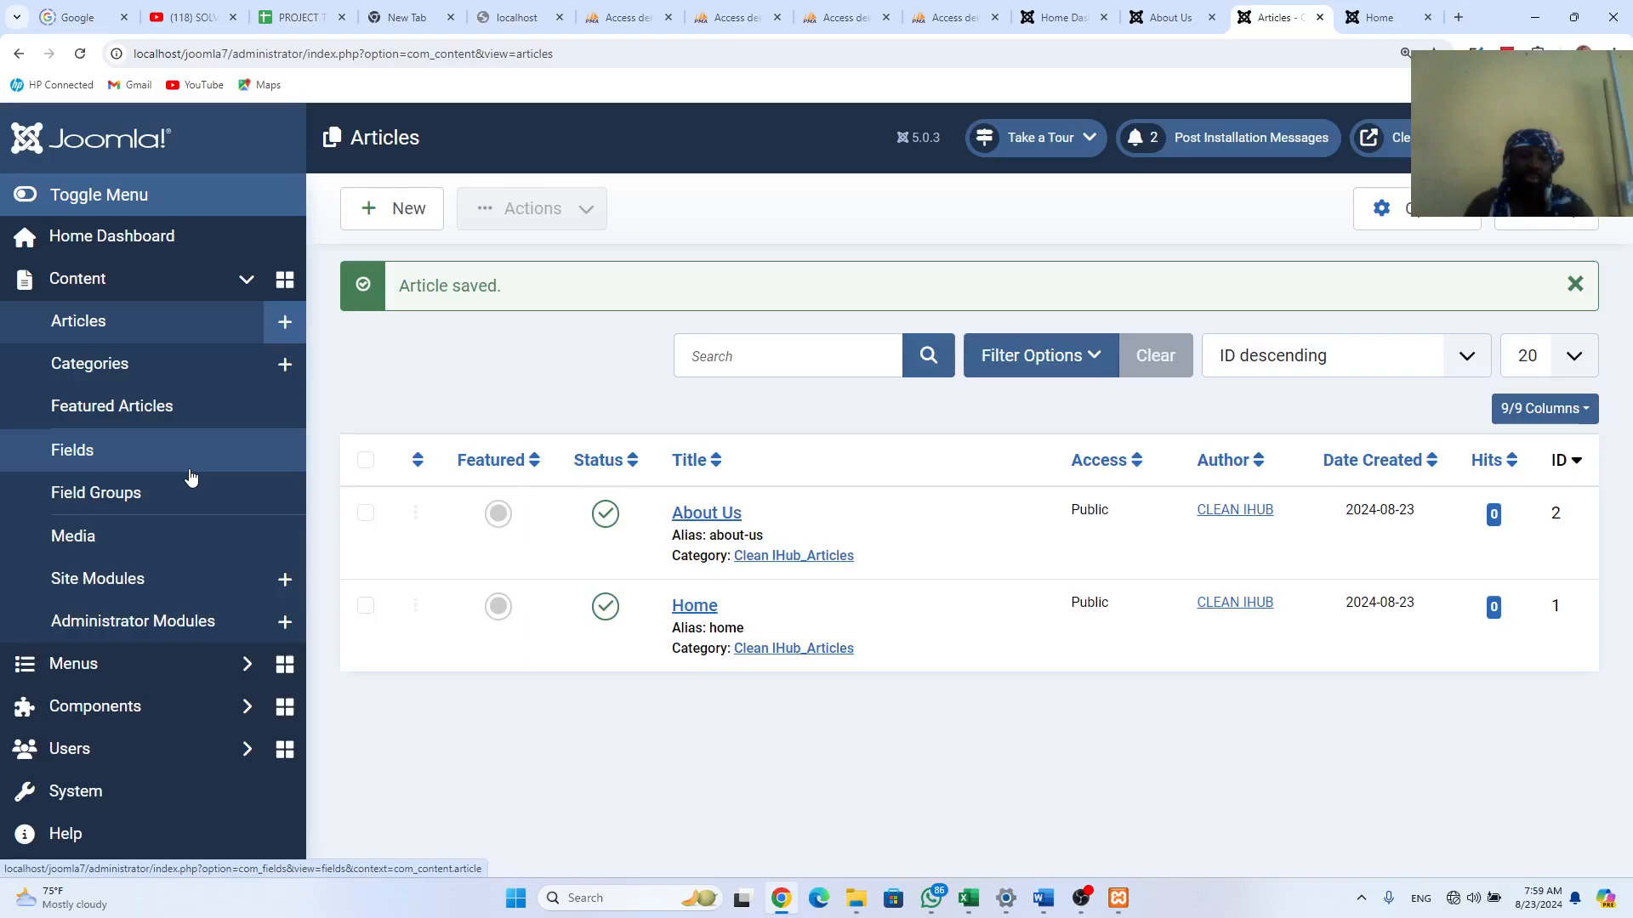
Step: Open Menus > Main Menu and open its single Home menu item for editing
click(85, 665)
click(82, 481)
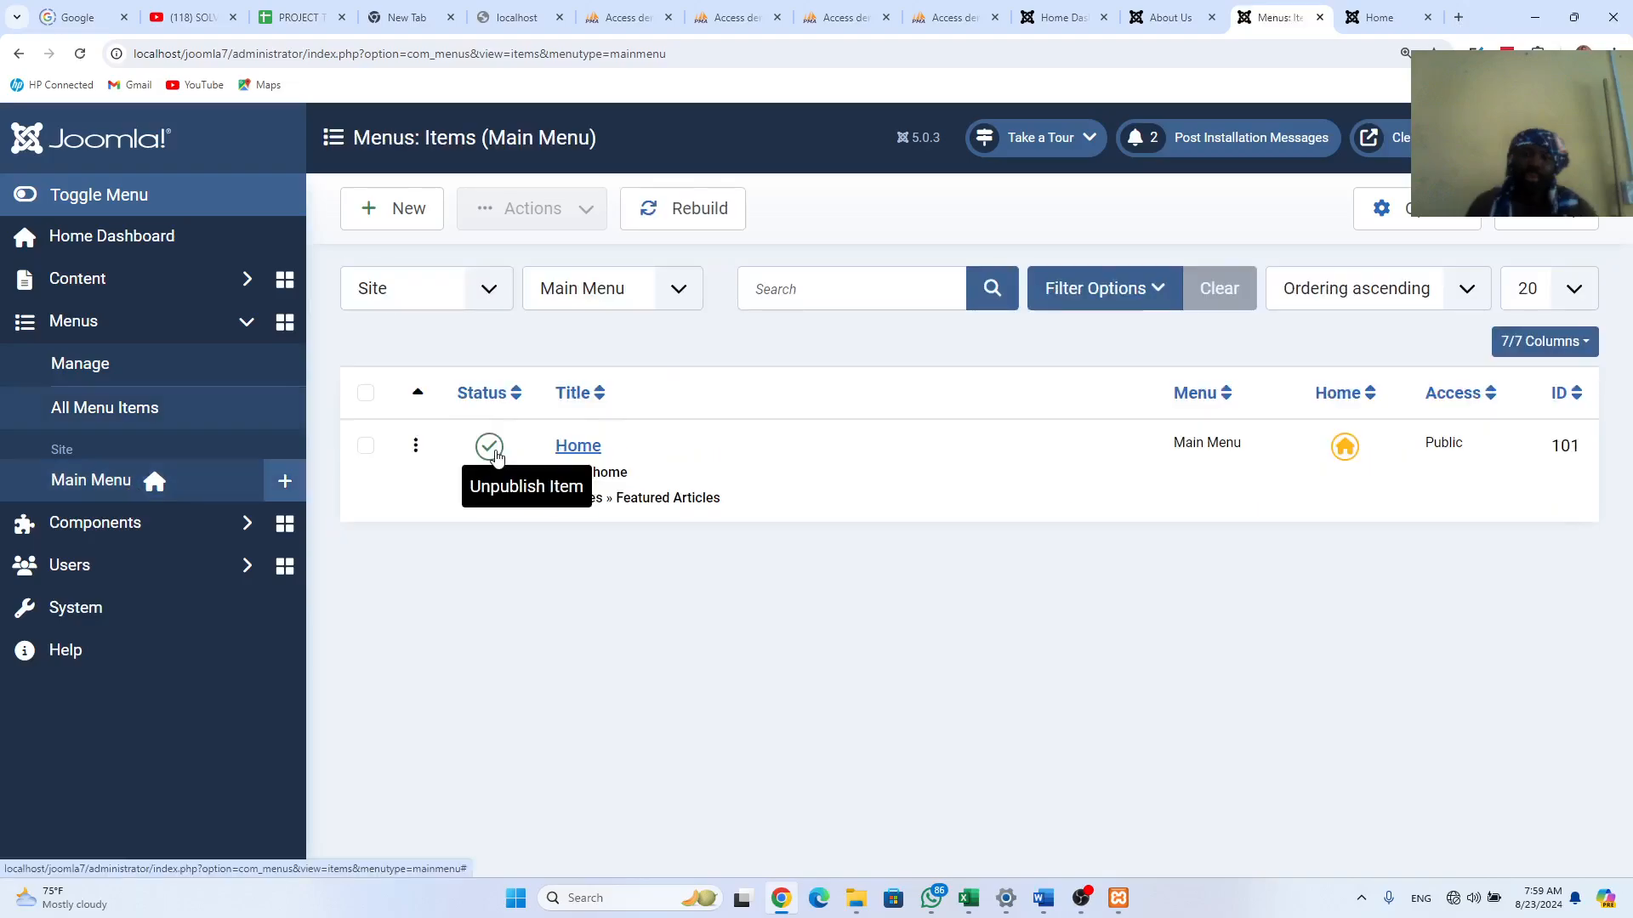
click(584, 451)
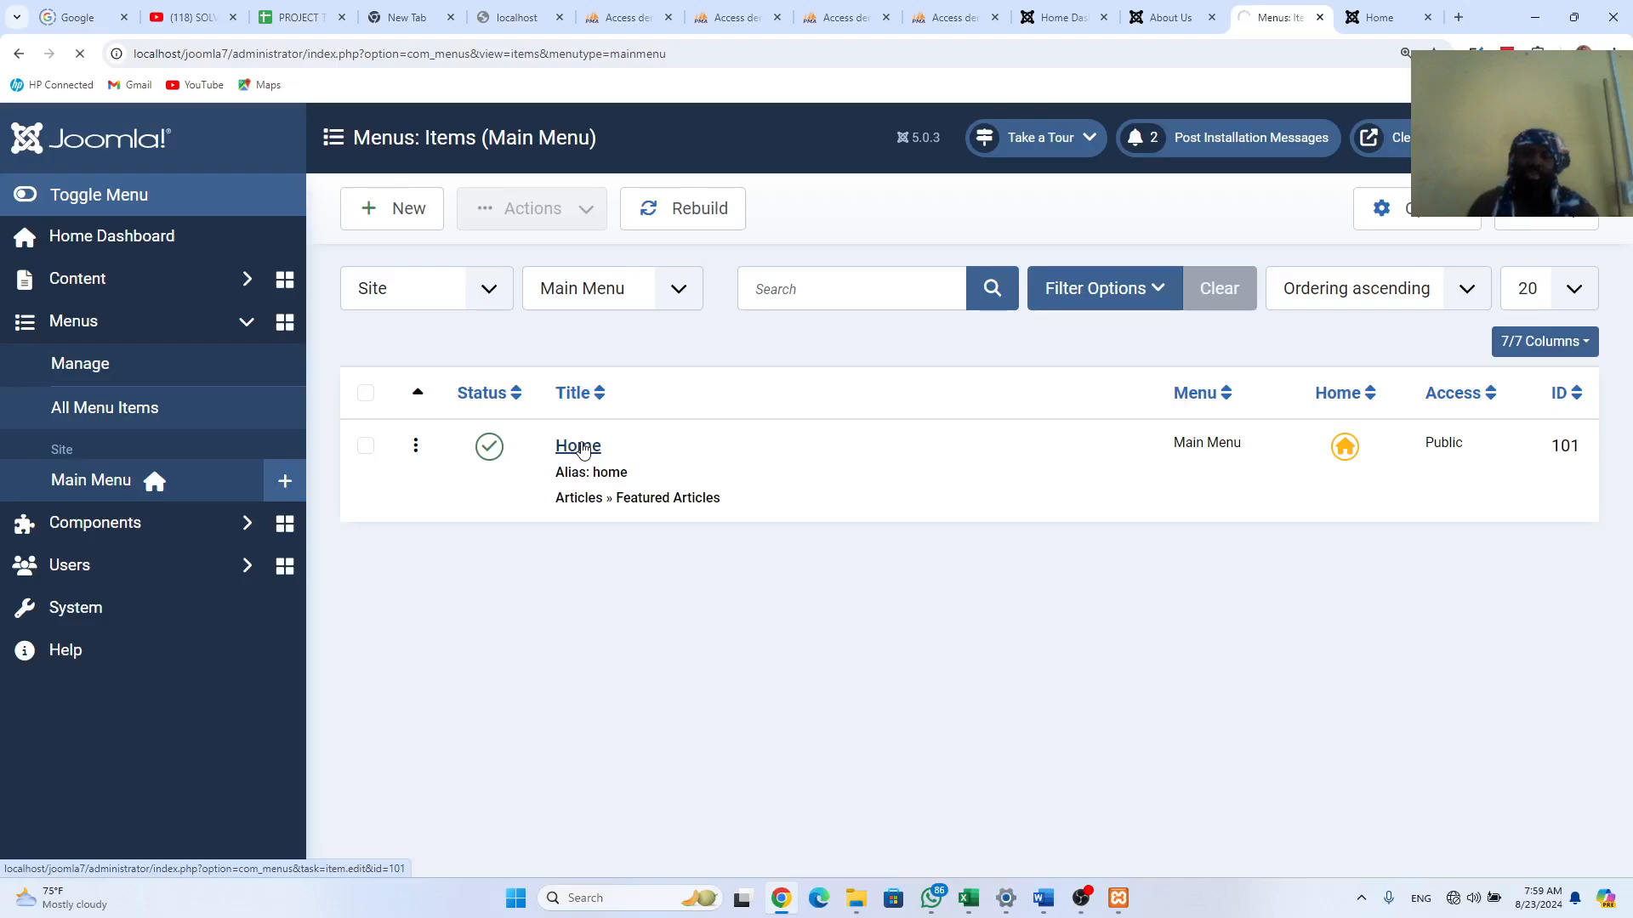
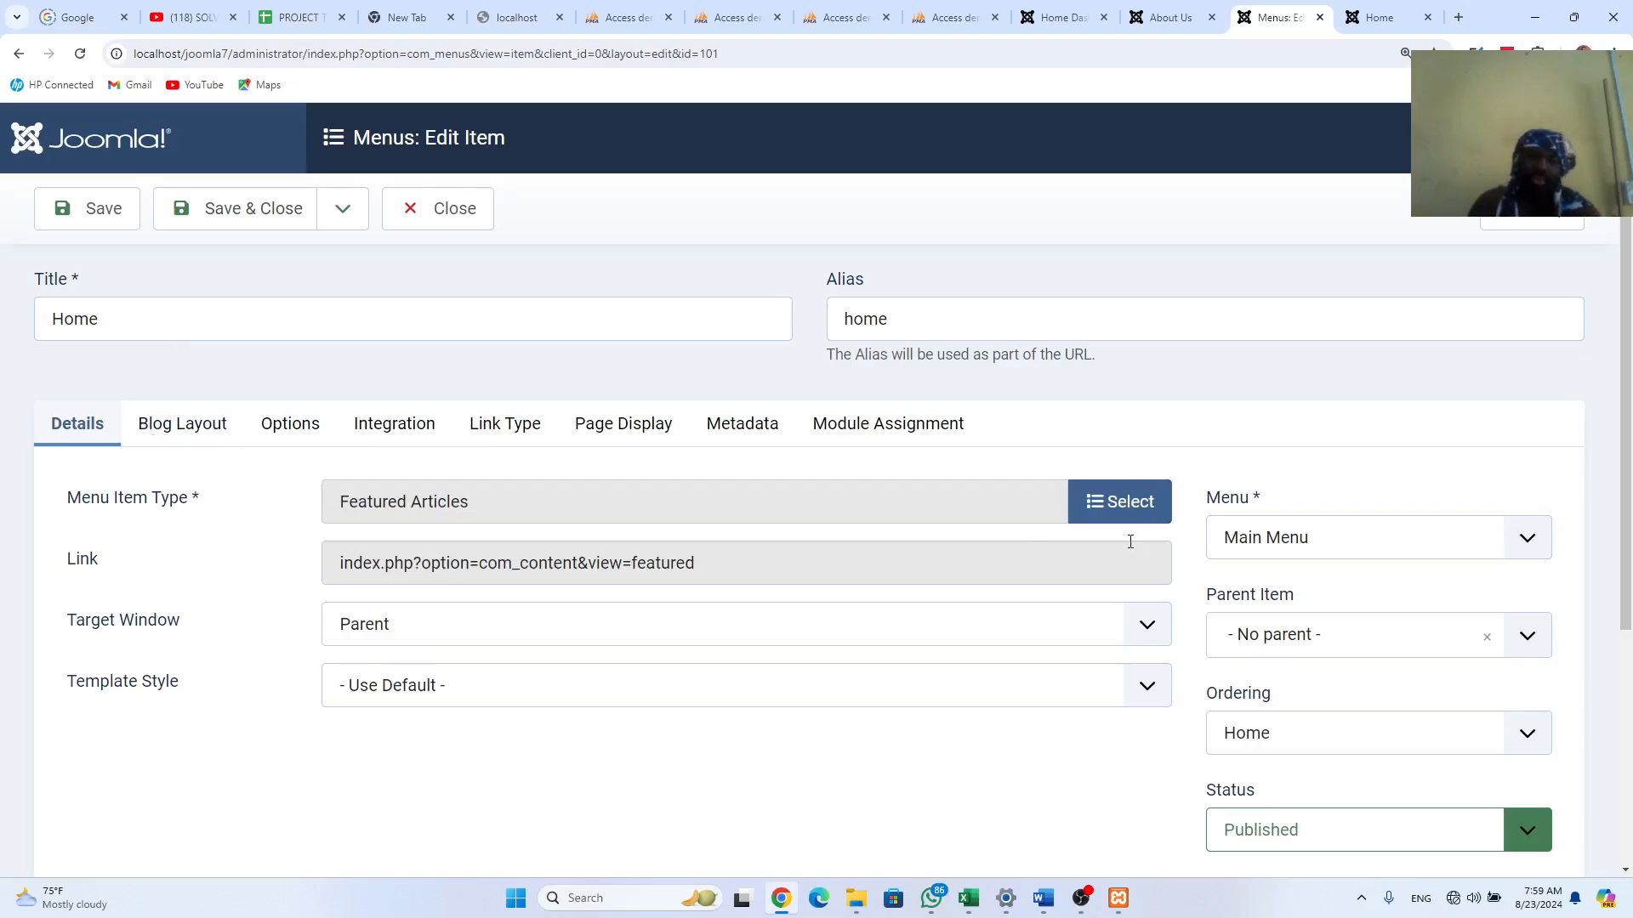
Step: Change the Home menu item's type to Articles > Single Article
click(1113, 507)
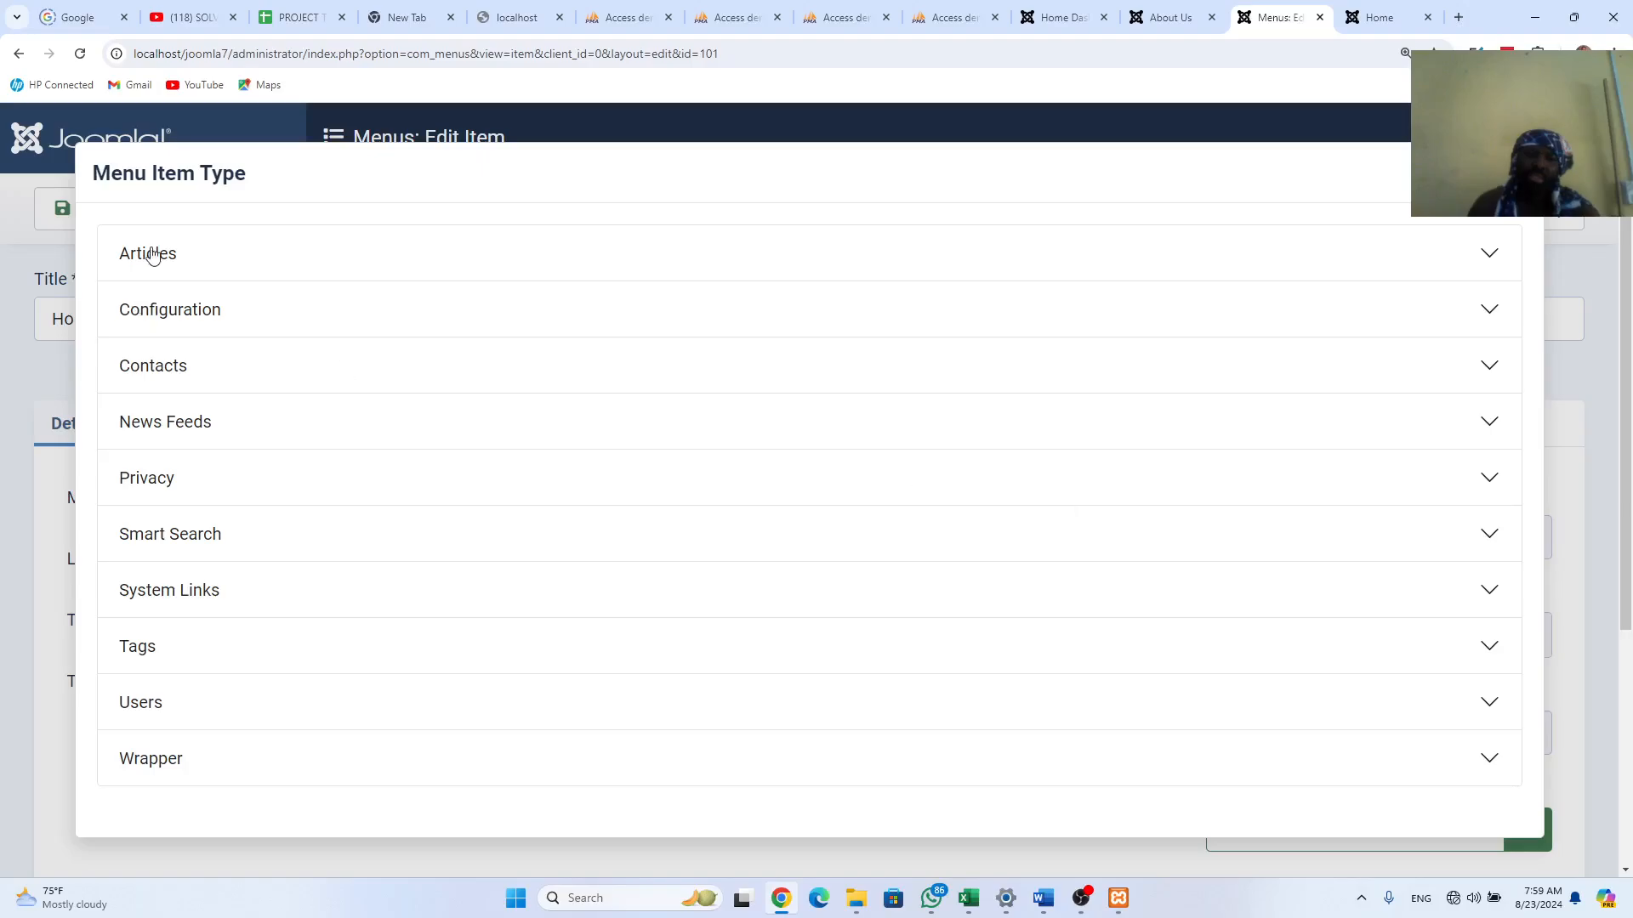
click(151, 255)
click(214, 790)
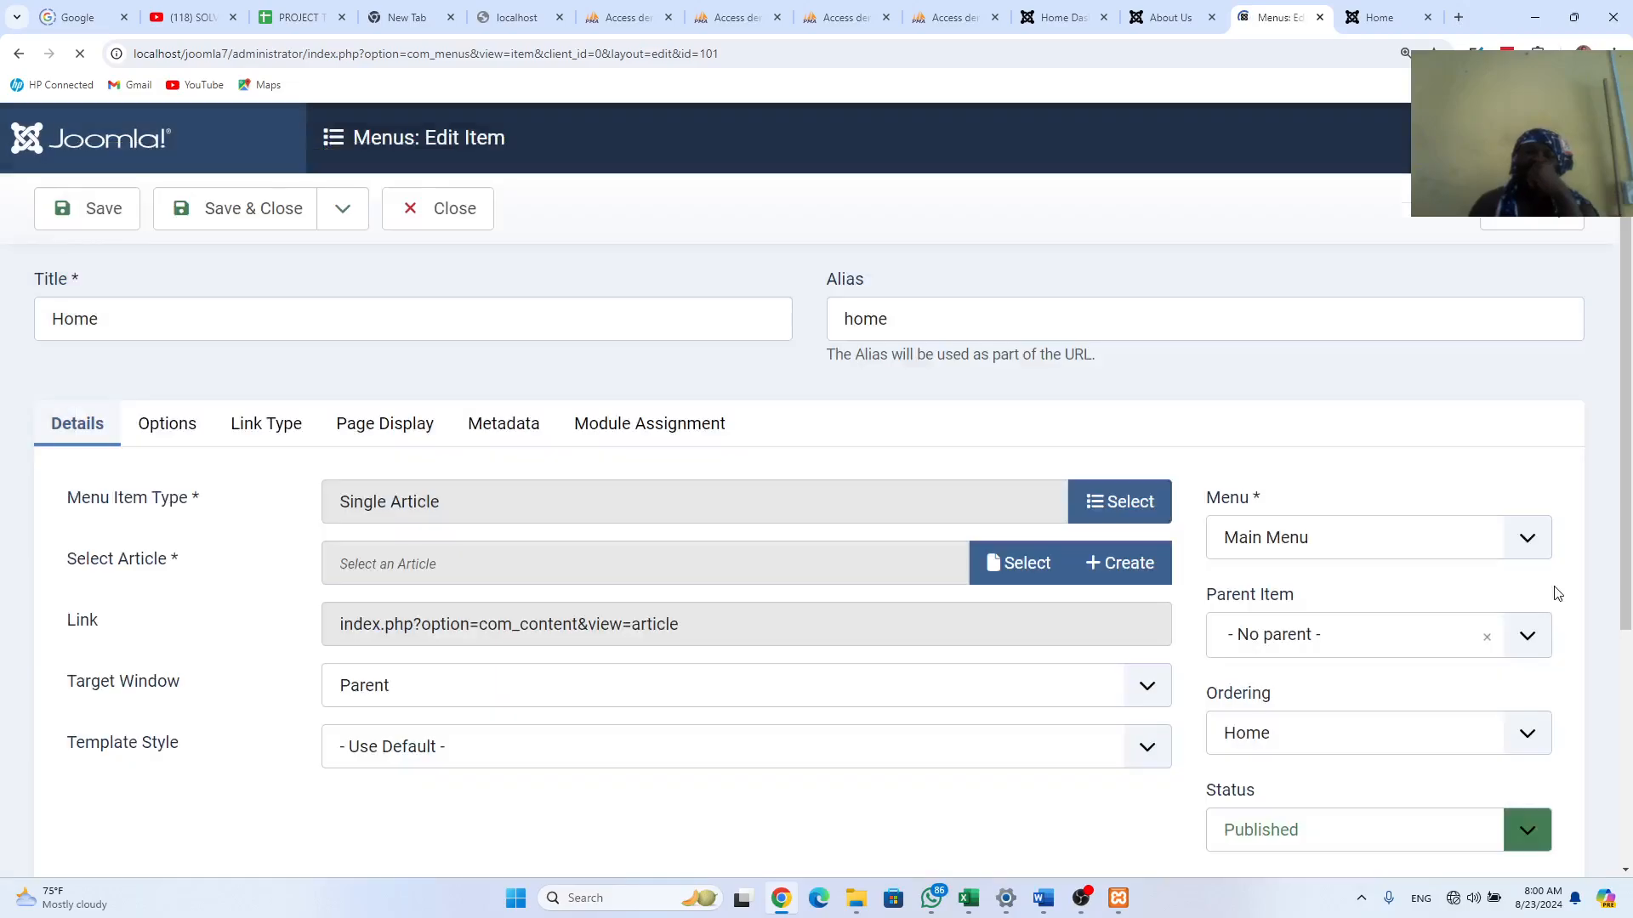
Step: Link the item to the Home article, check it, and keep it at top level with no parent
click(1011, 567)
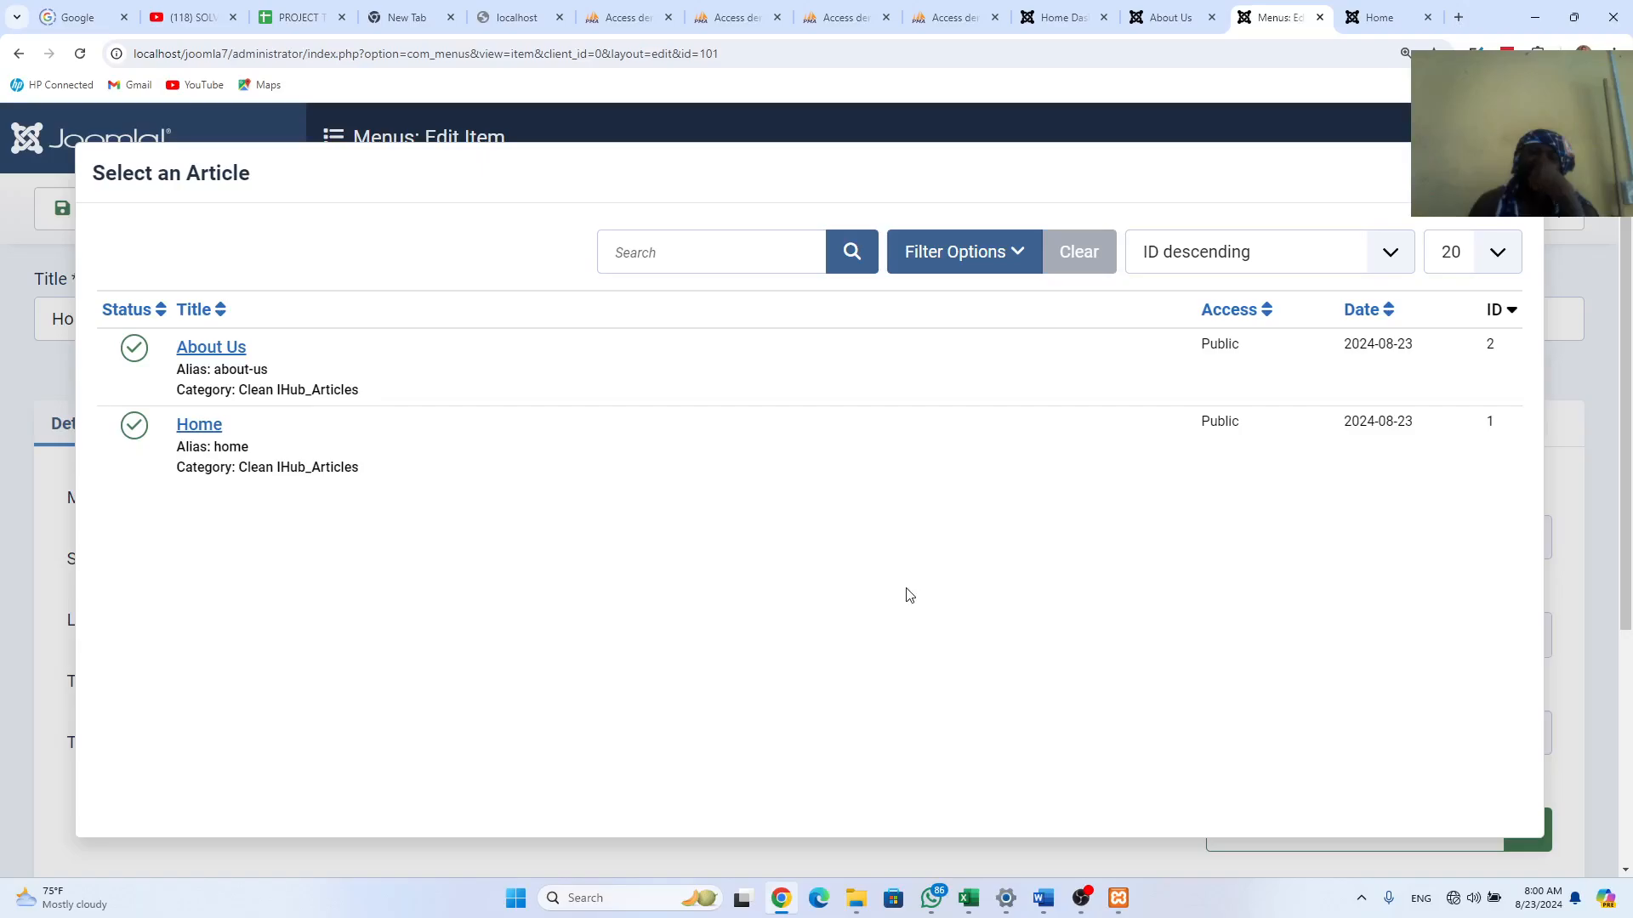
click(195, 428)
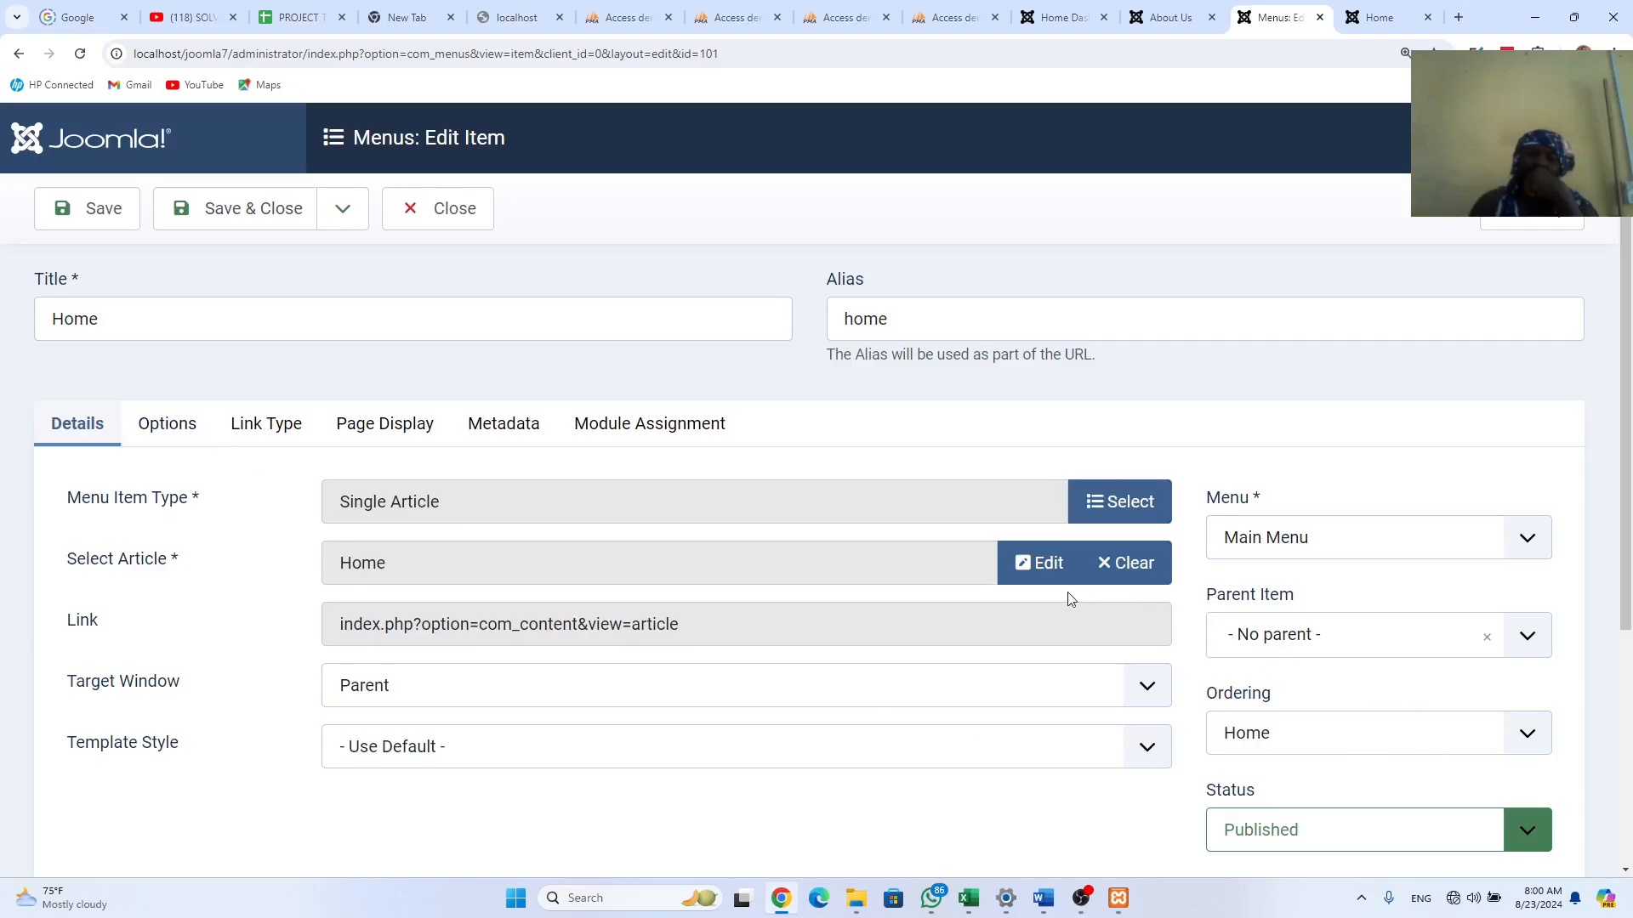
click(1045, 569)
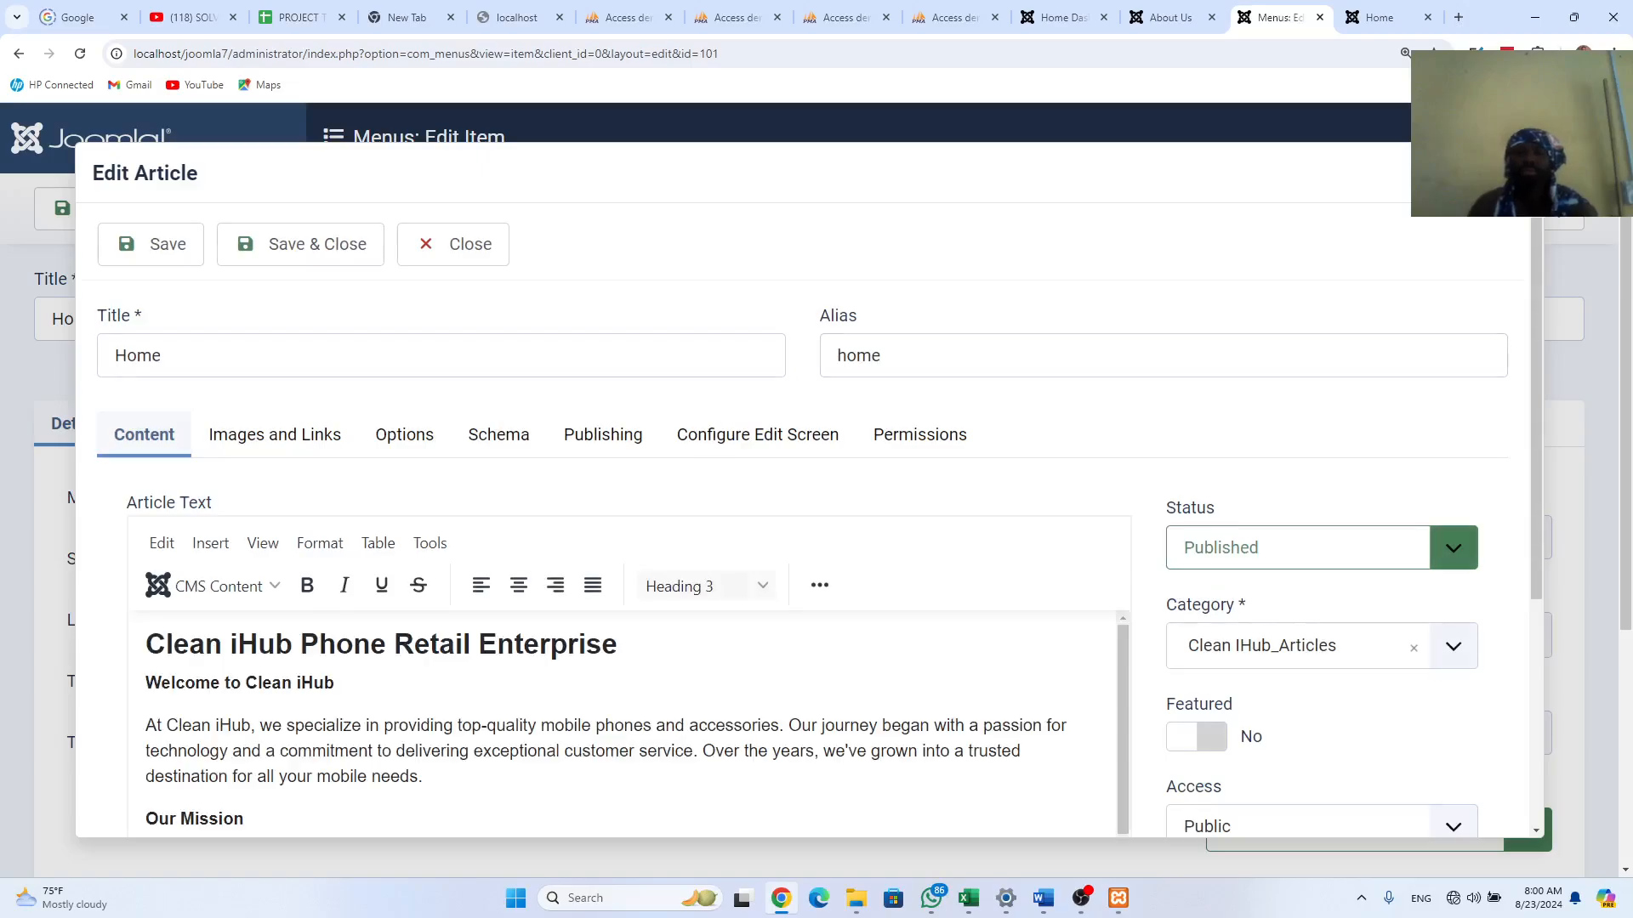
click(1515, 172)
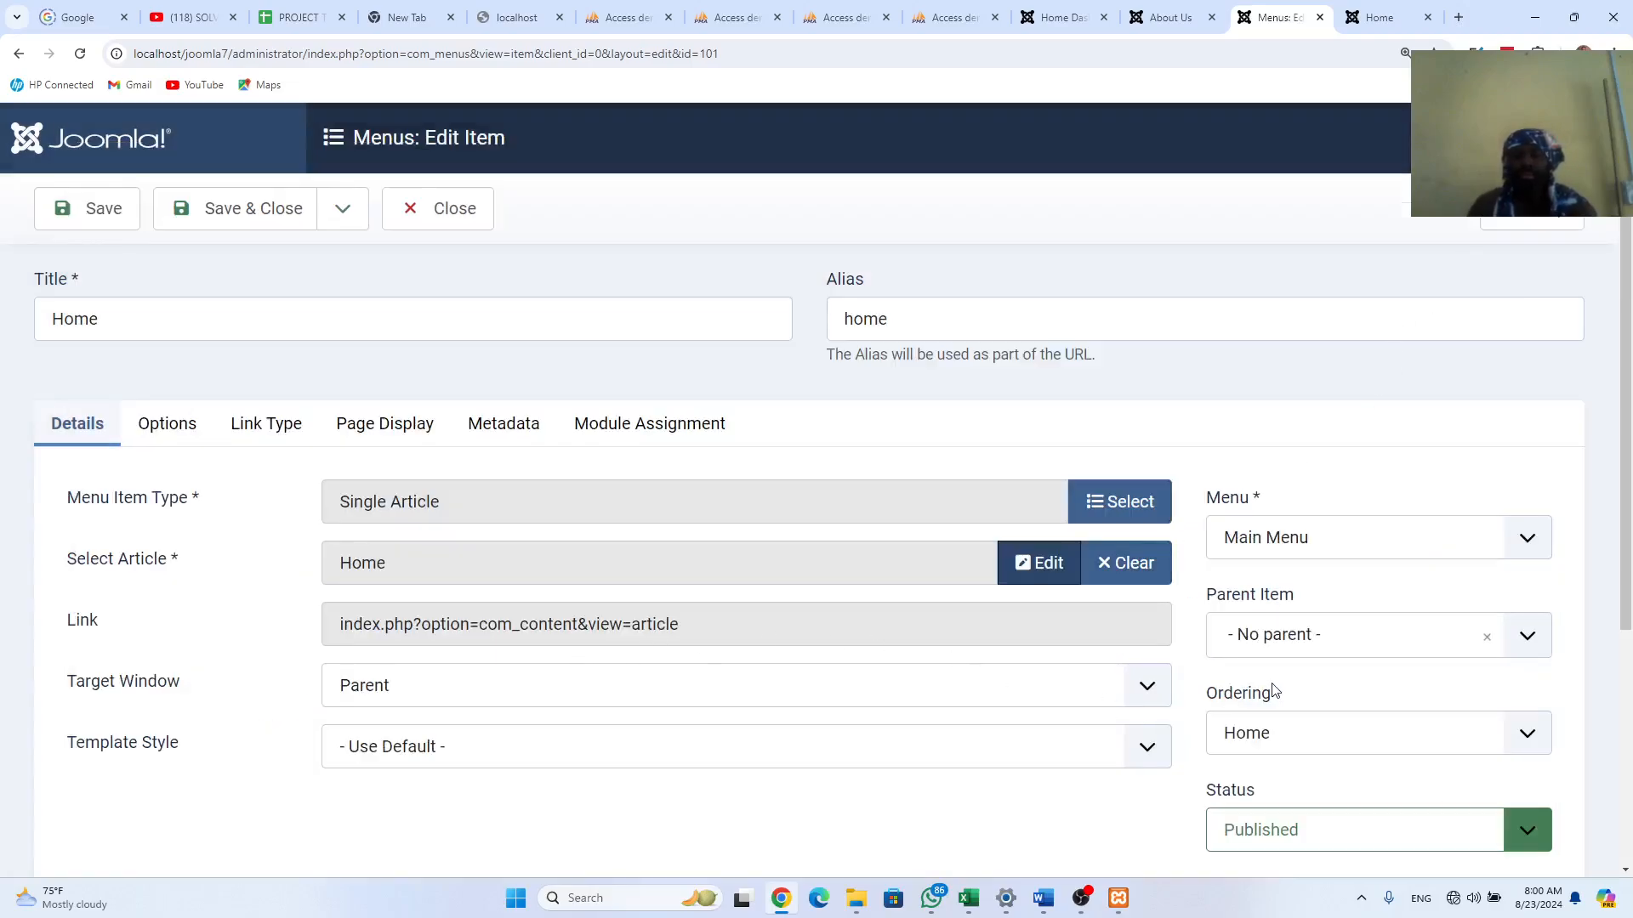
click(1533, 648)
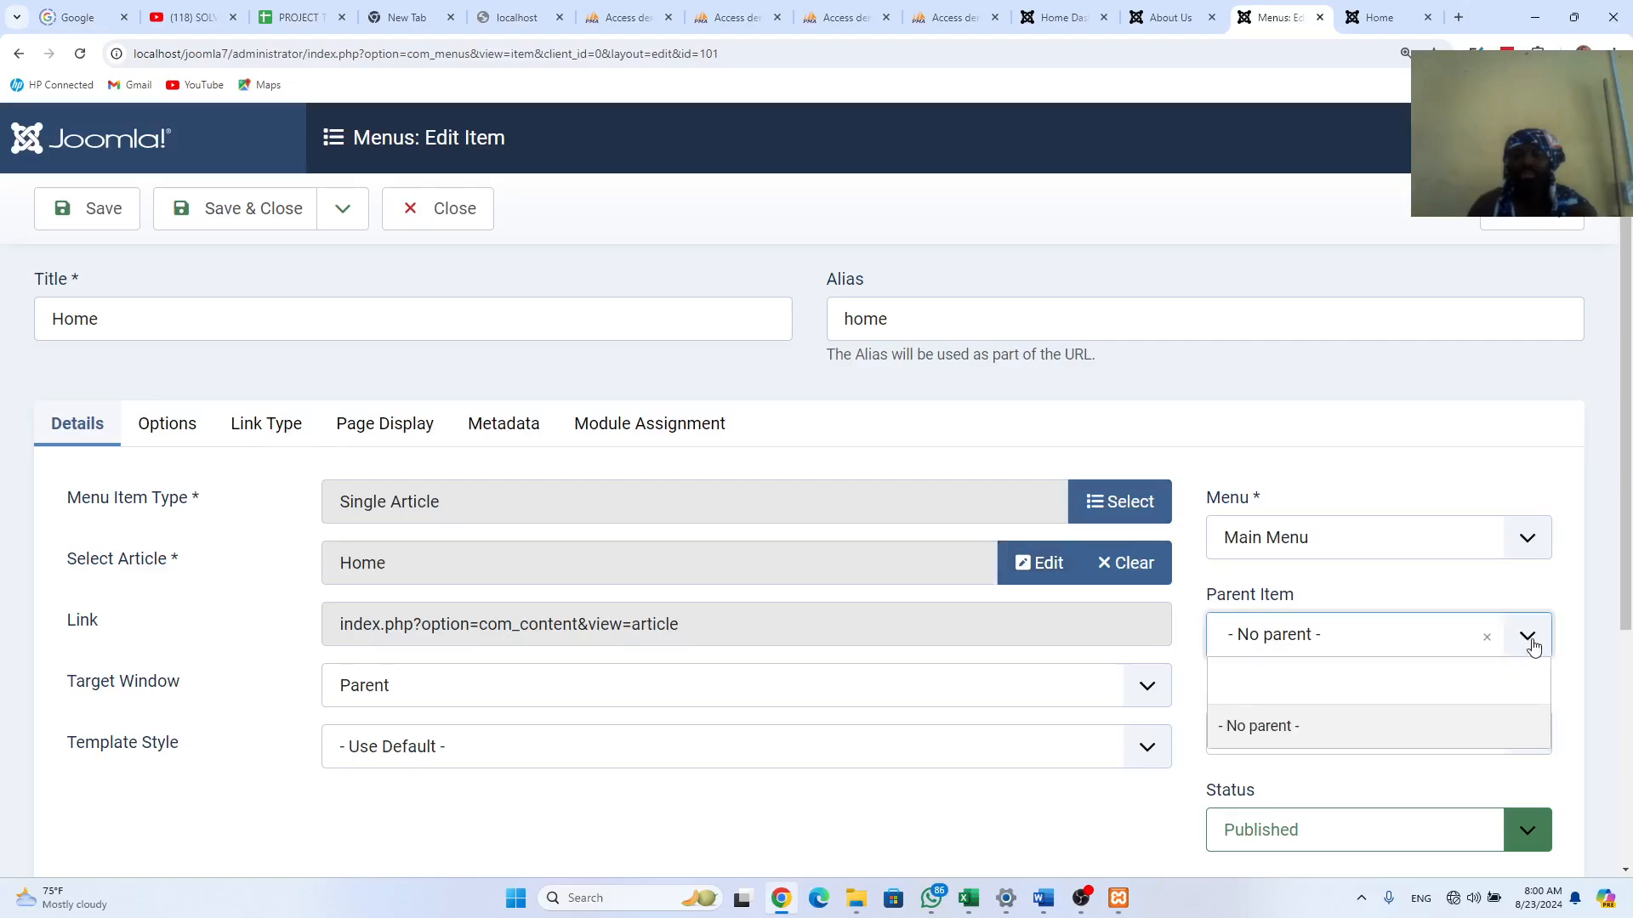
click(1533, 646)
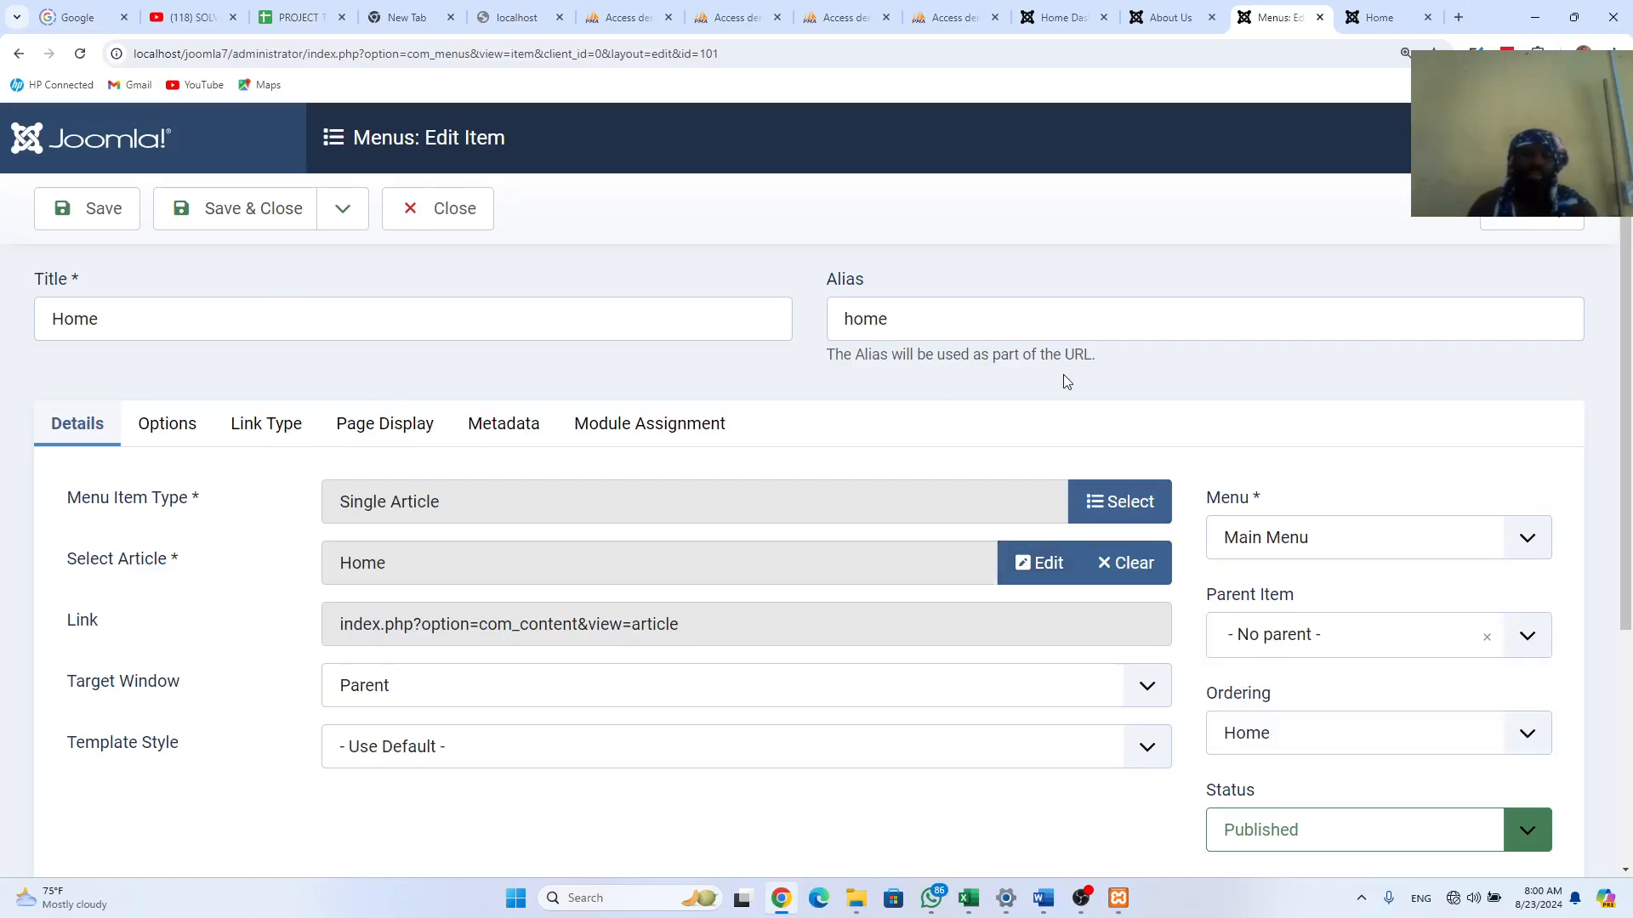
click(346, 212)
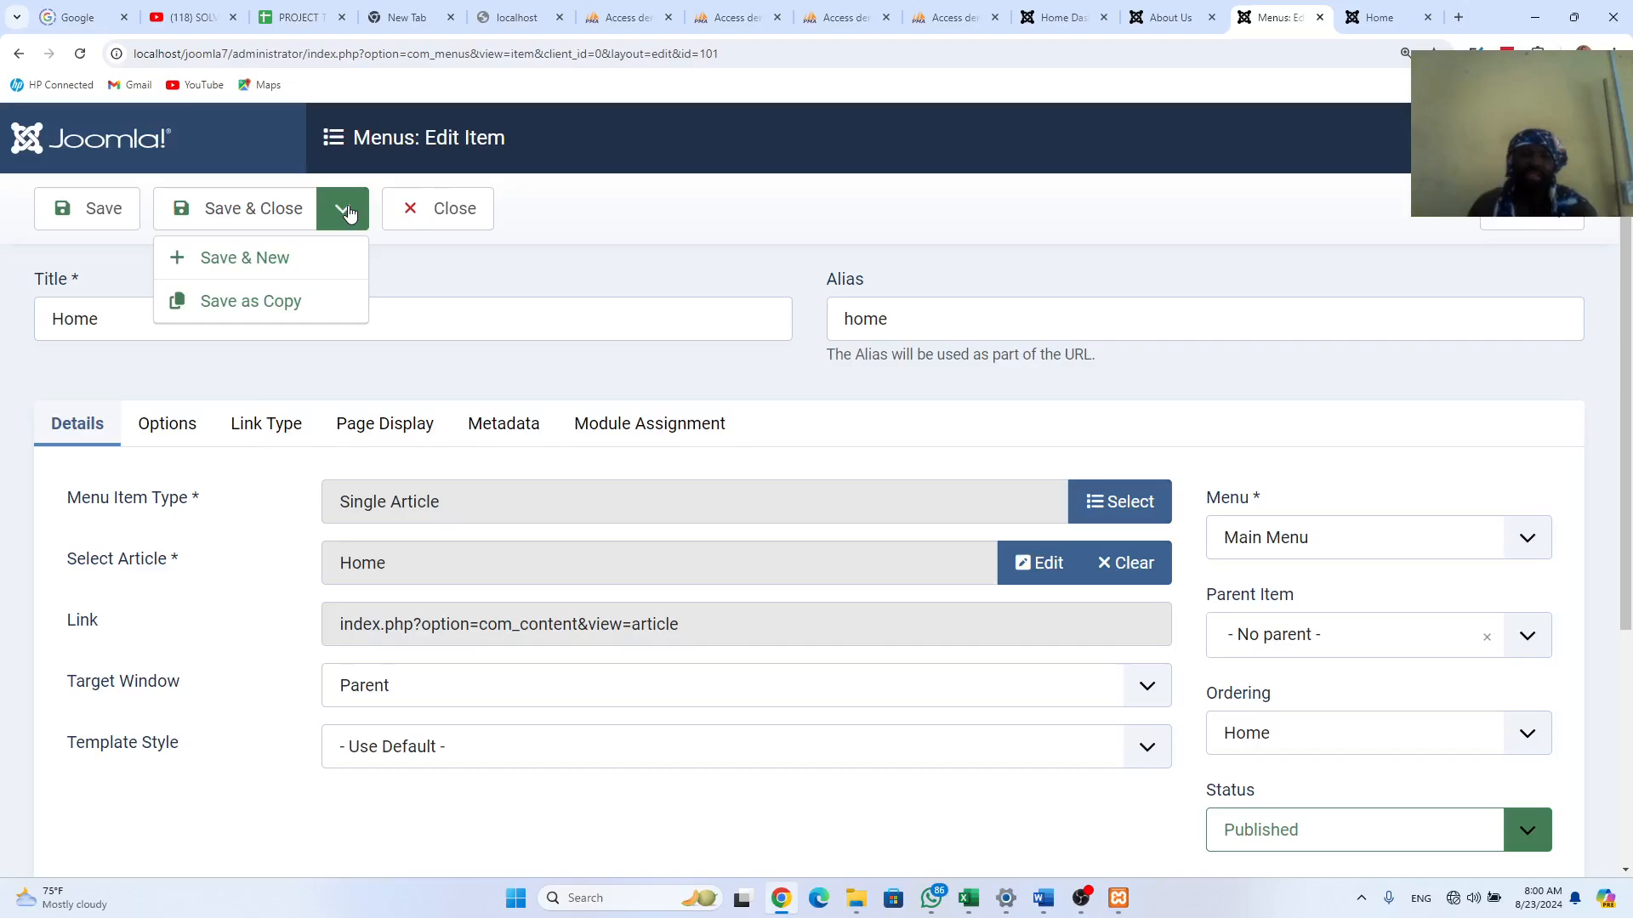
Step: Save the Home item and start a new menu item titled 'About Us'
click(246, 261)
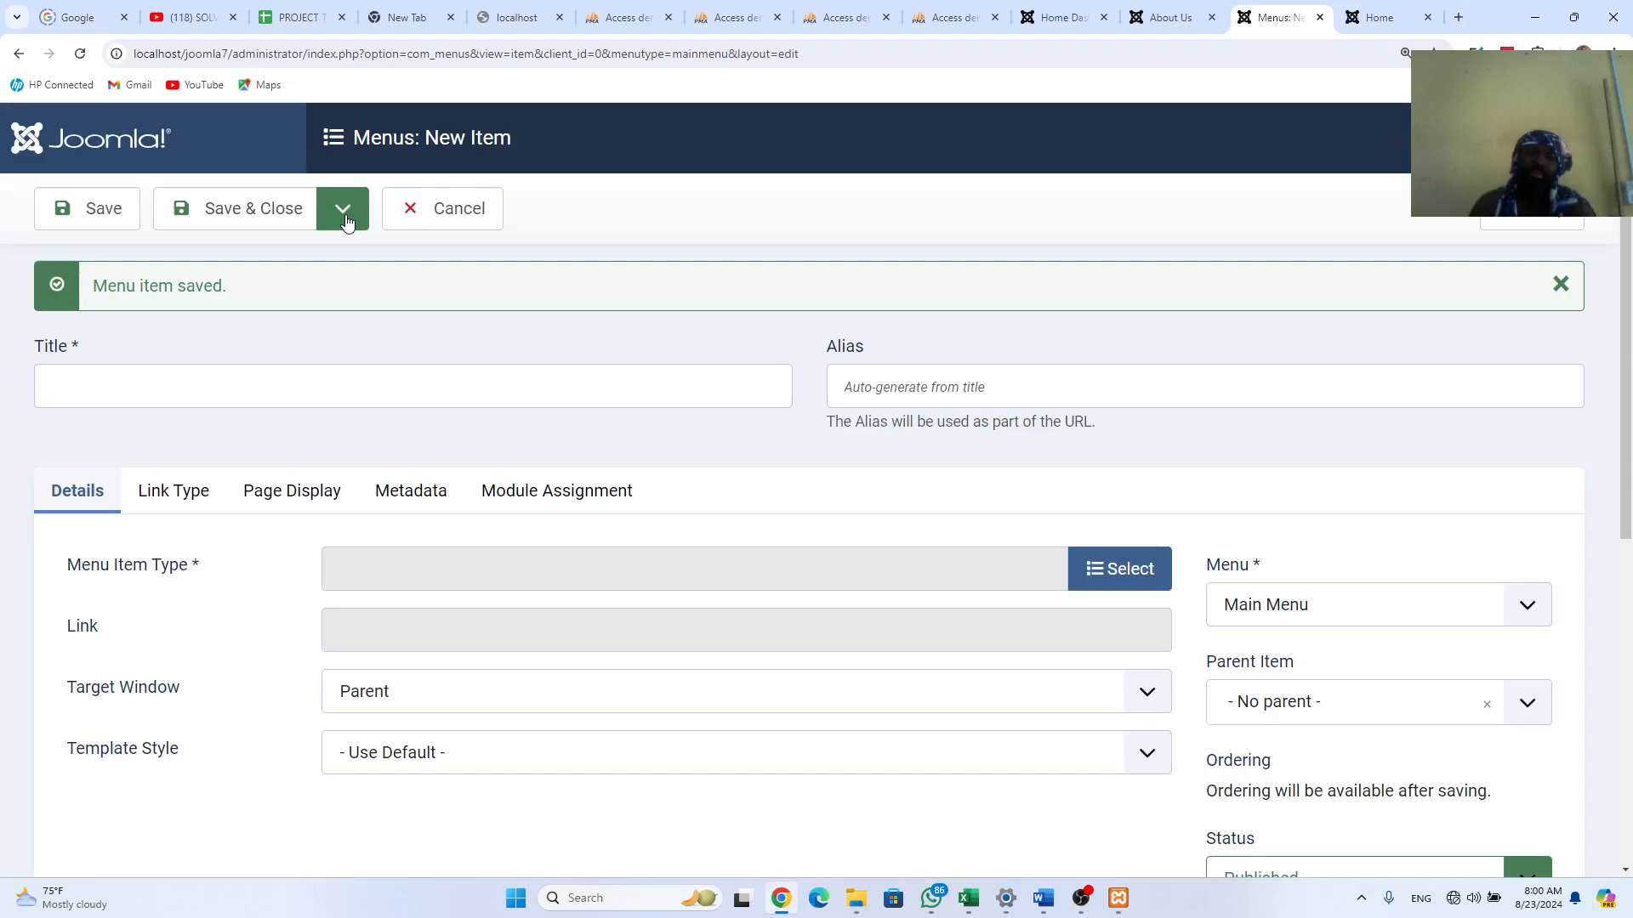
click(324, 398)
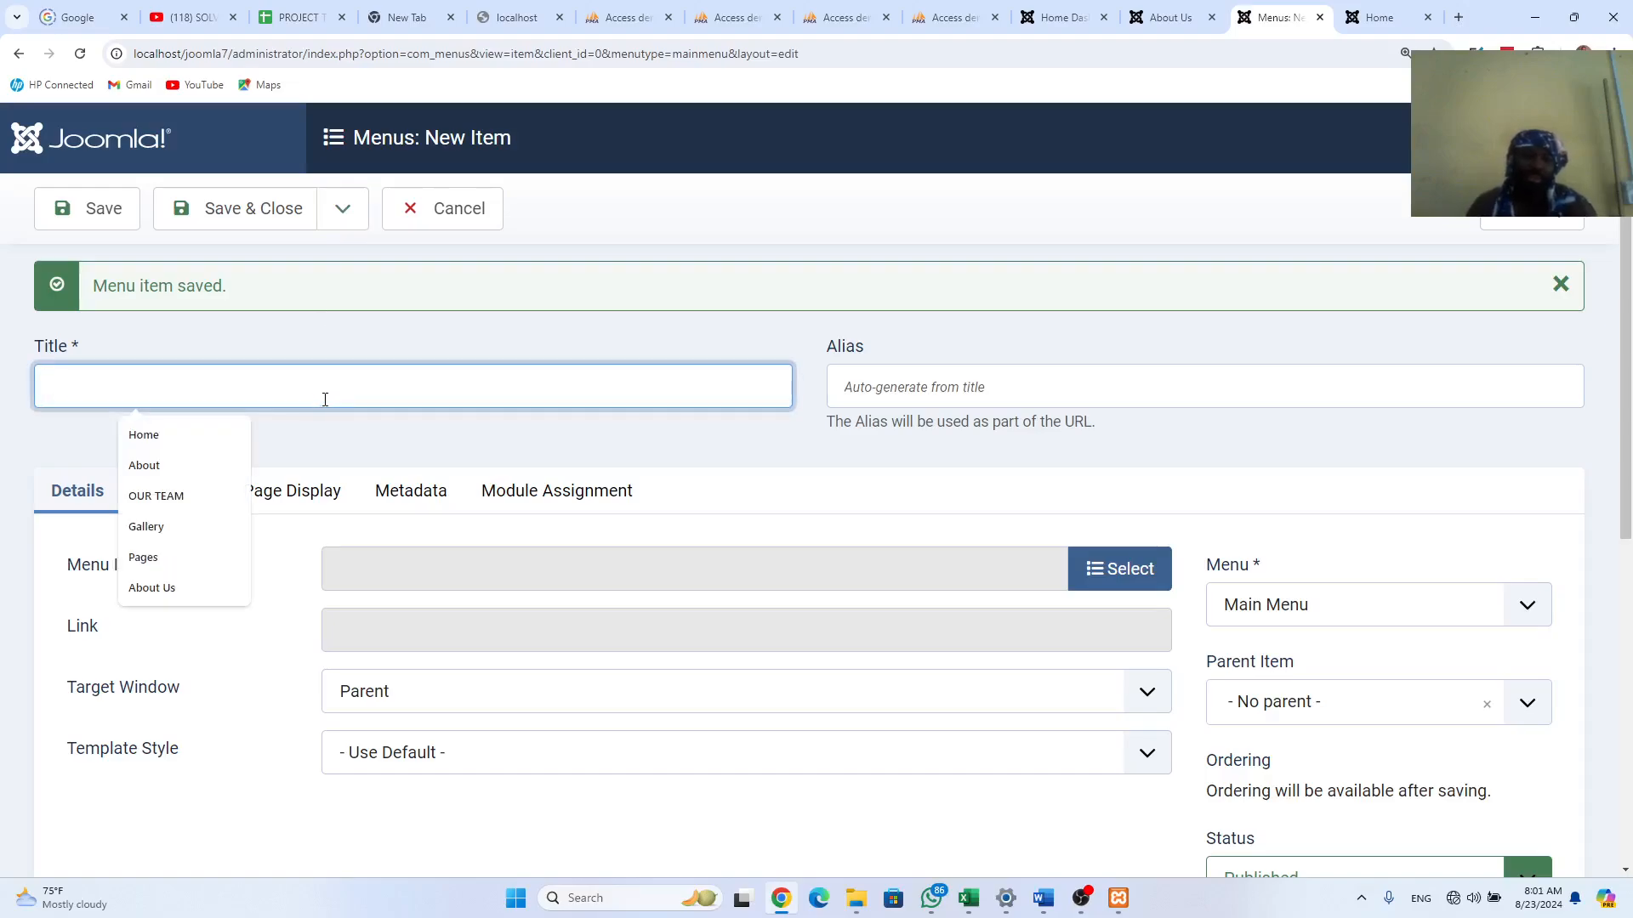
text(a)
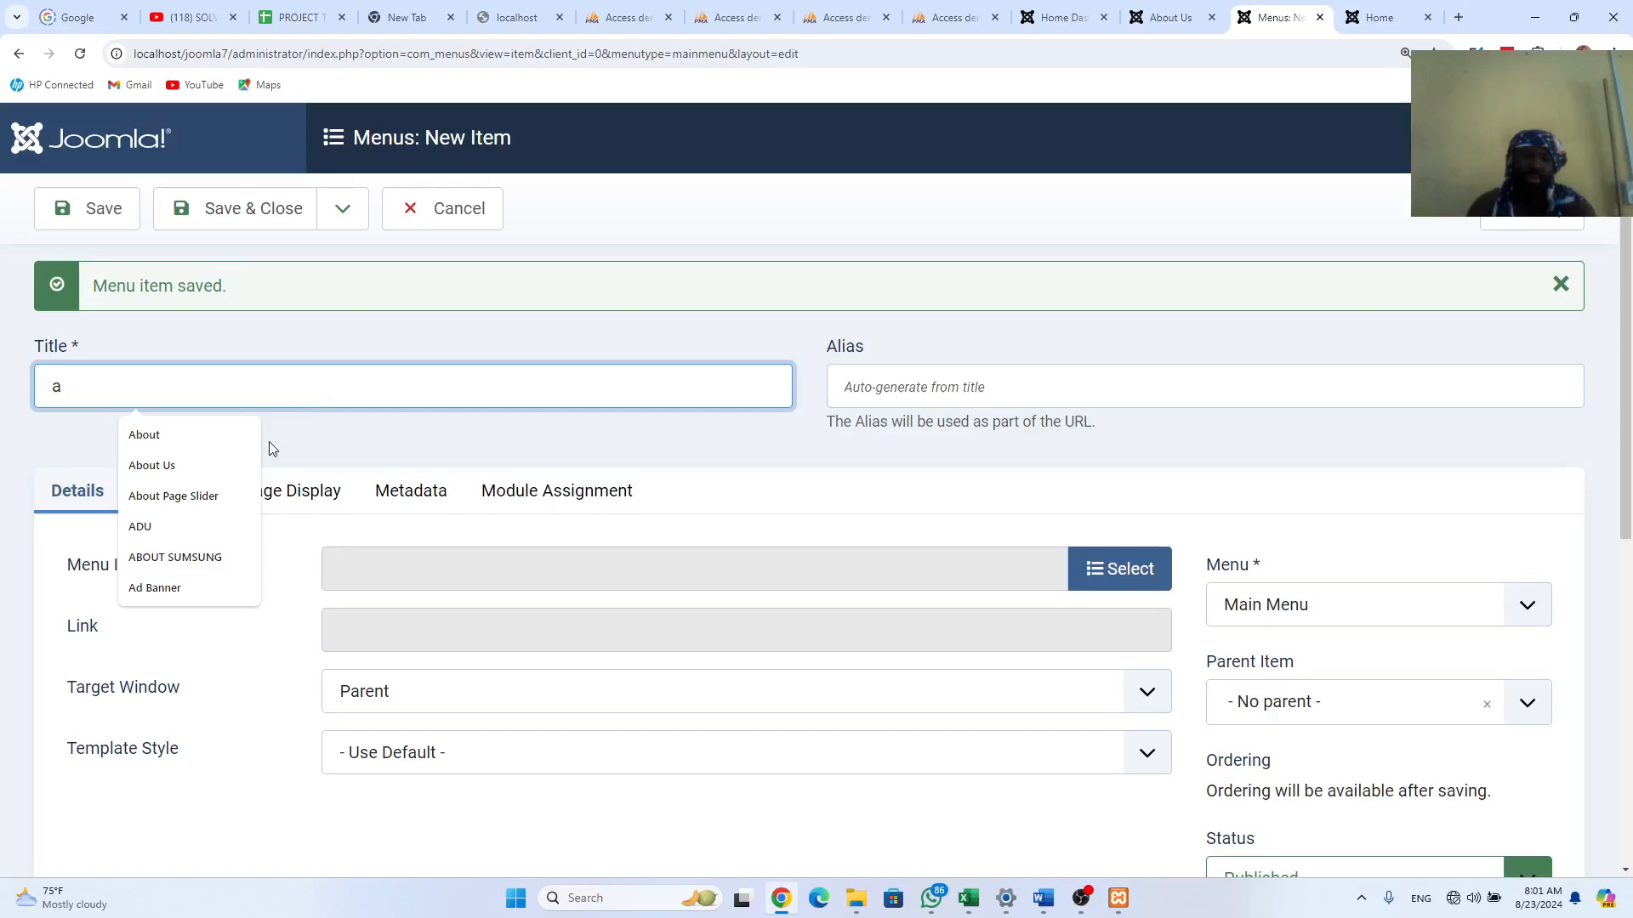
click(189, 467)
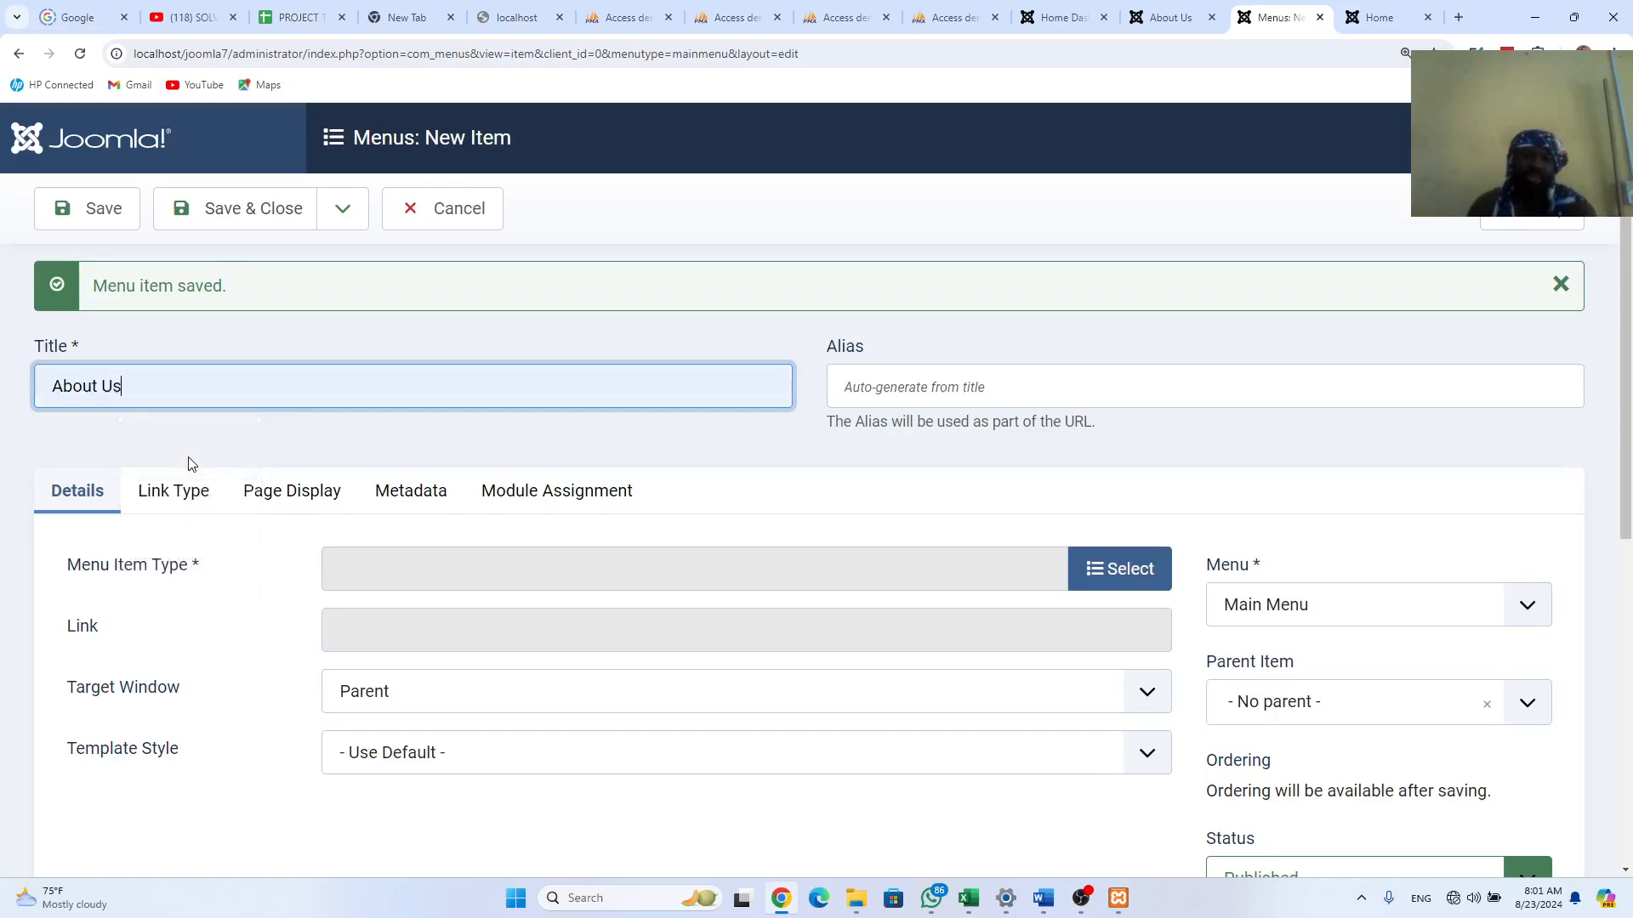
Step: Make About Us a Single Article item linked to the About Us article
click(364, 565)
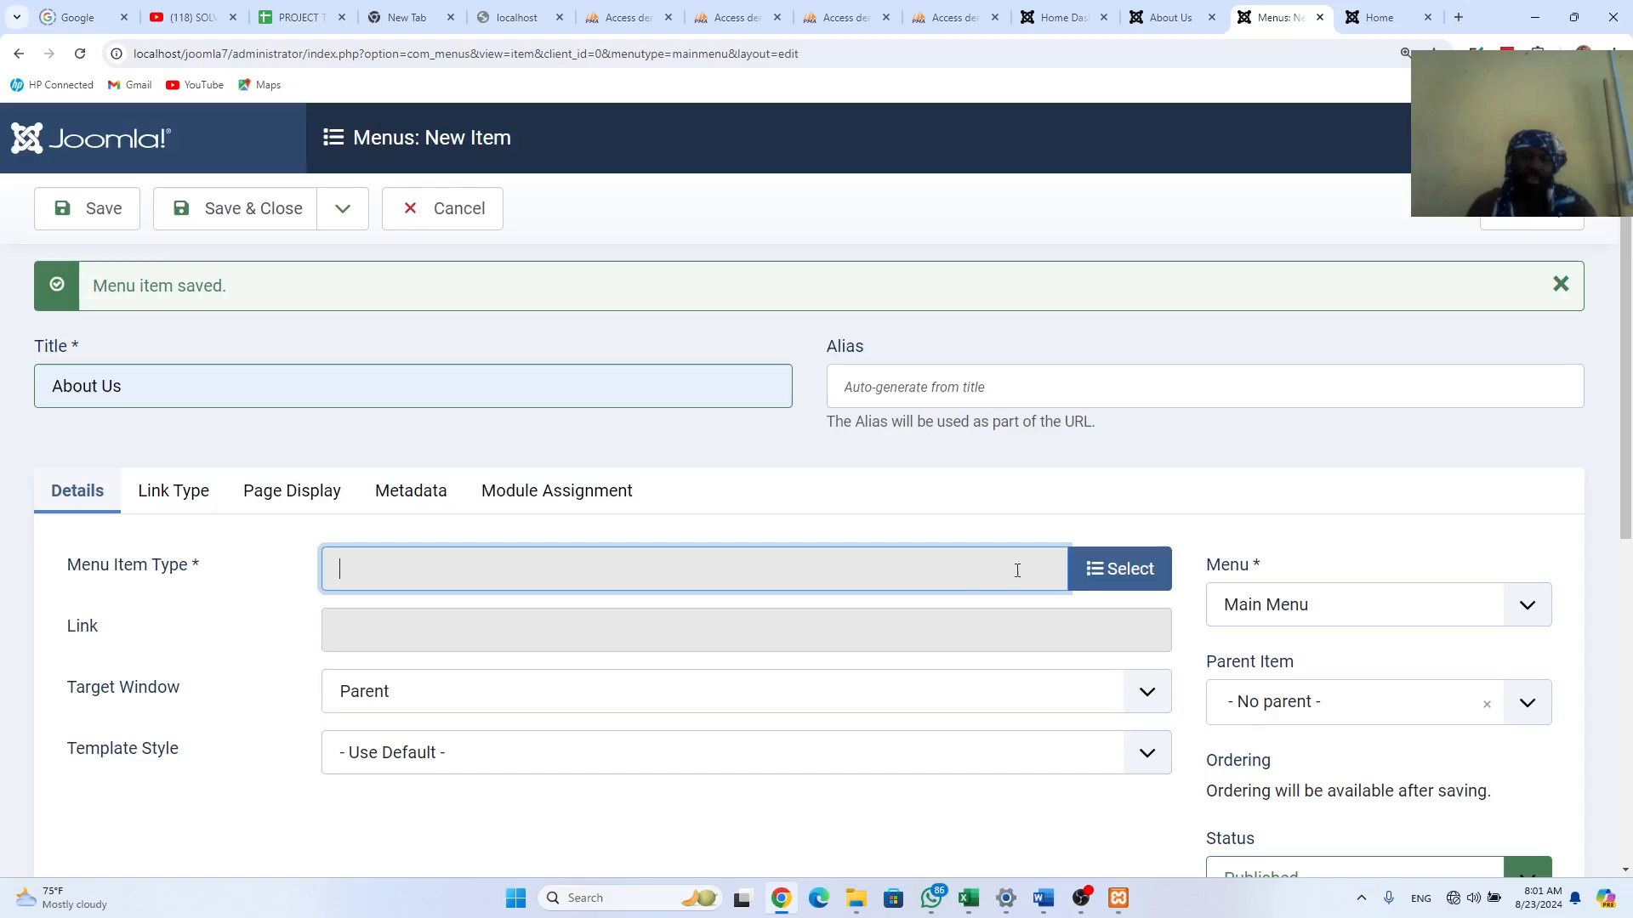
click(1116, 569)
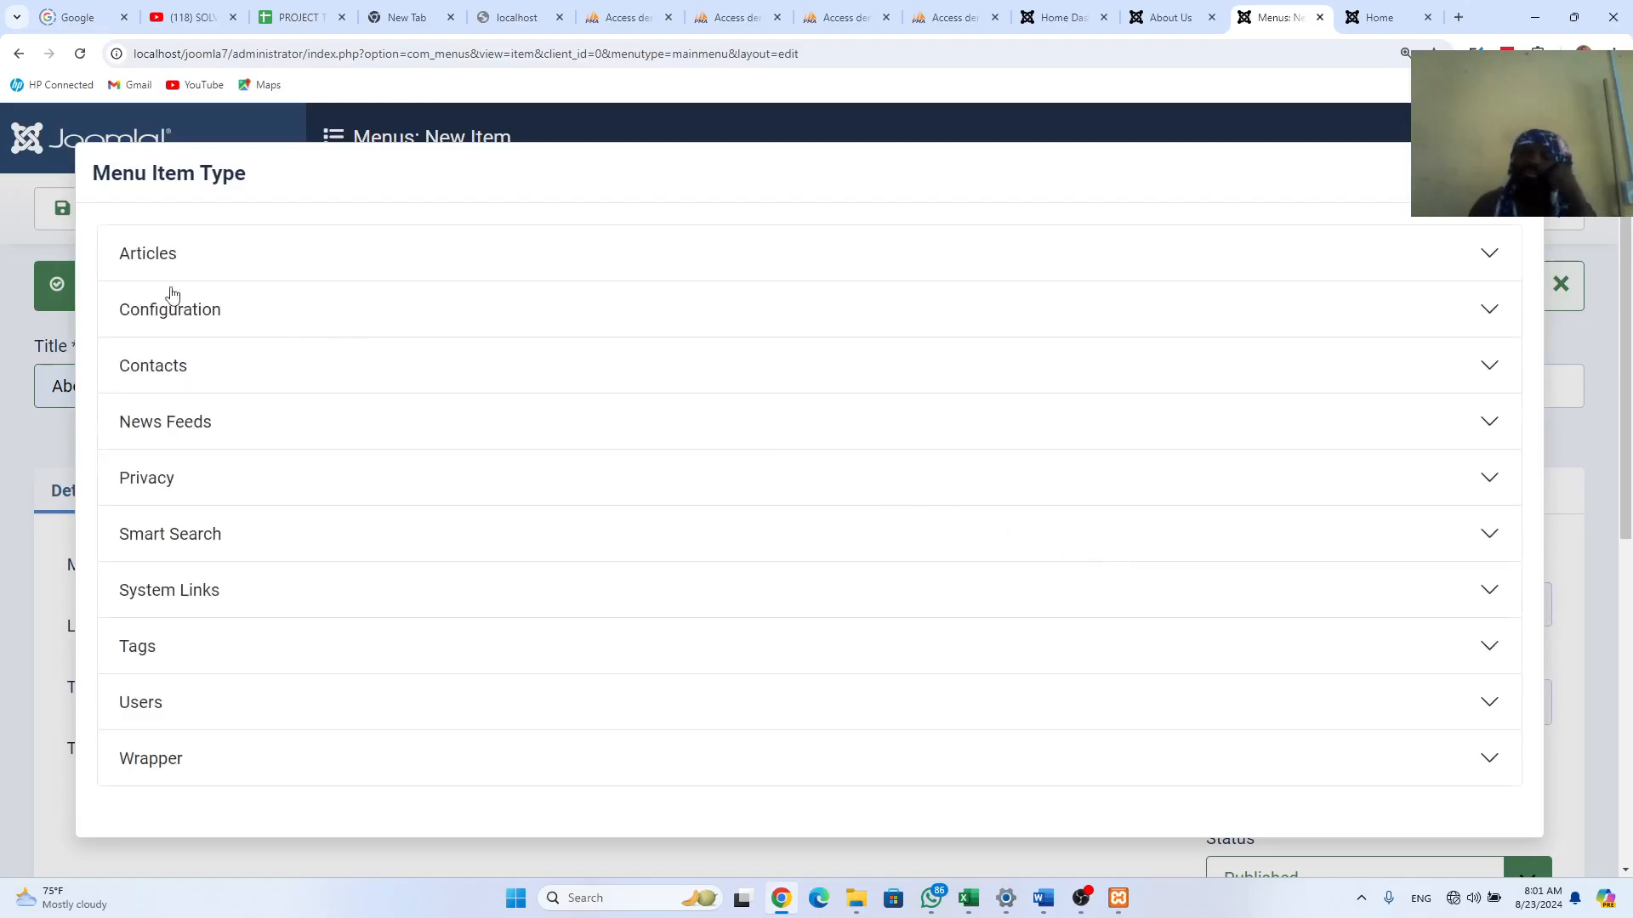
click(120, 253)
click(248, 790)
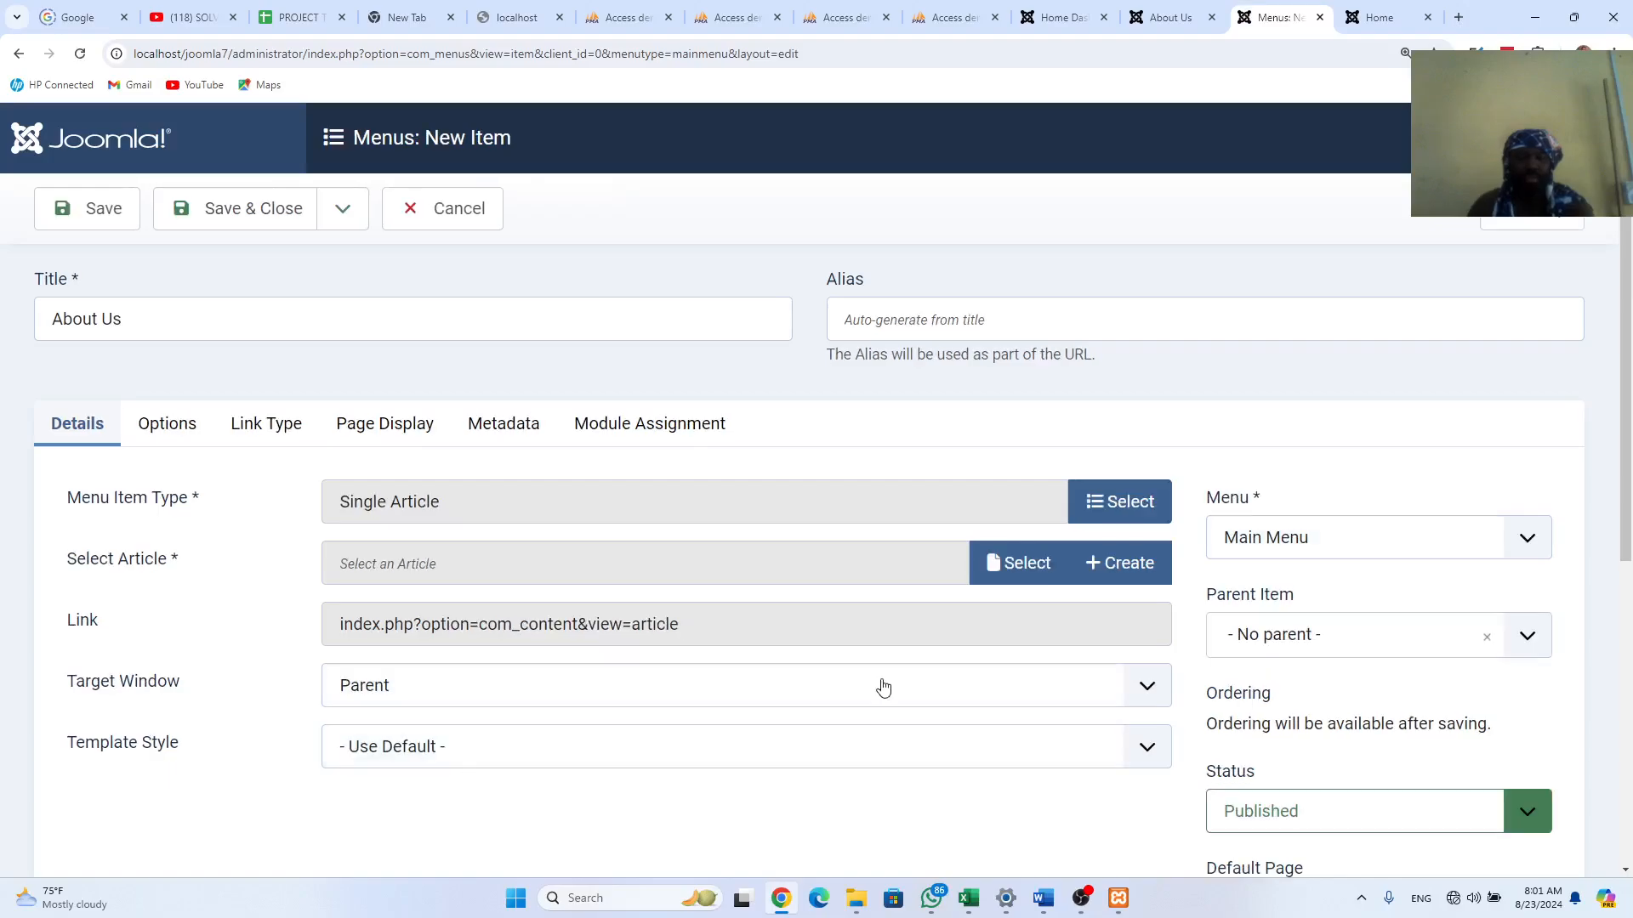
click(1022, 566)
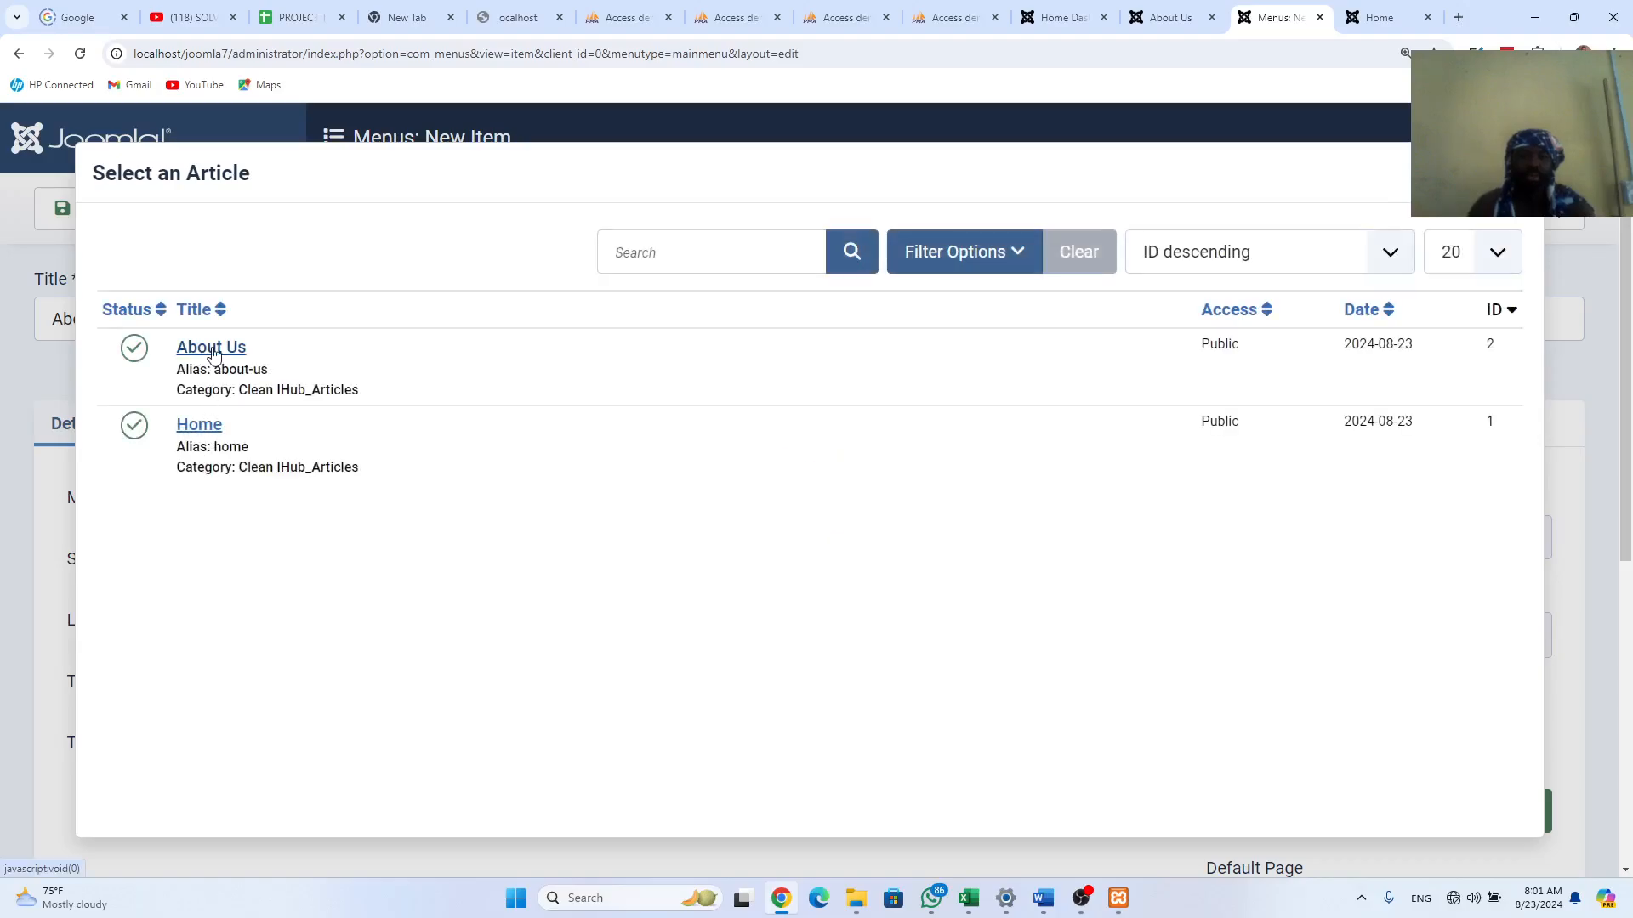
click(213, 352)
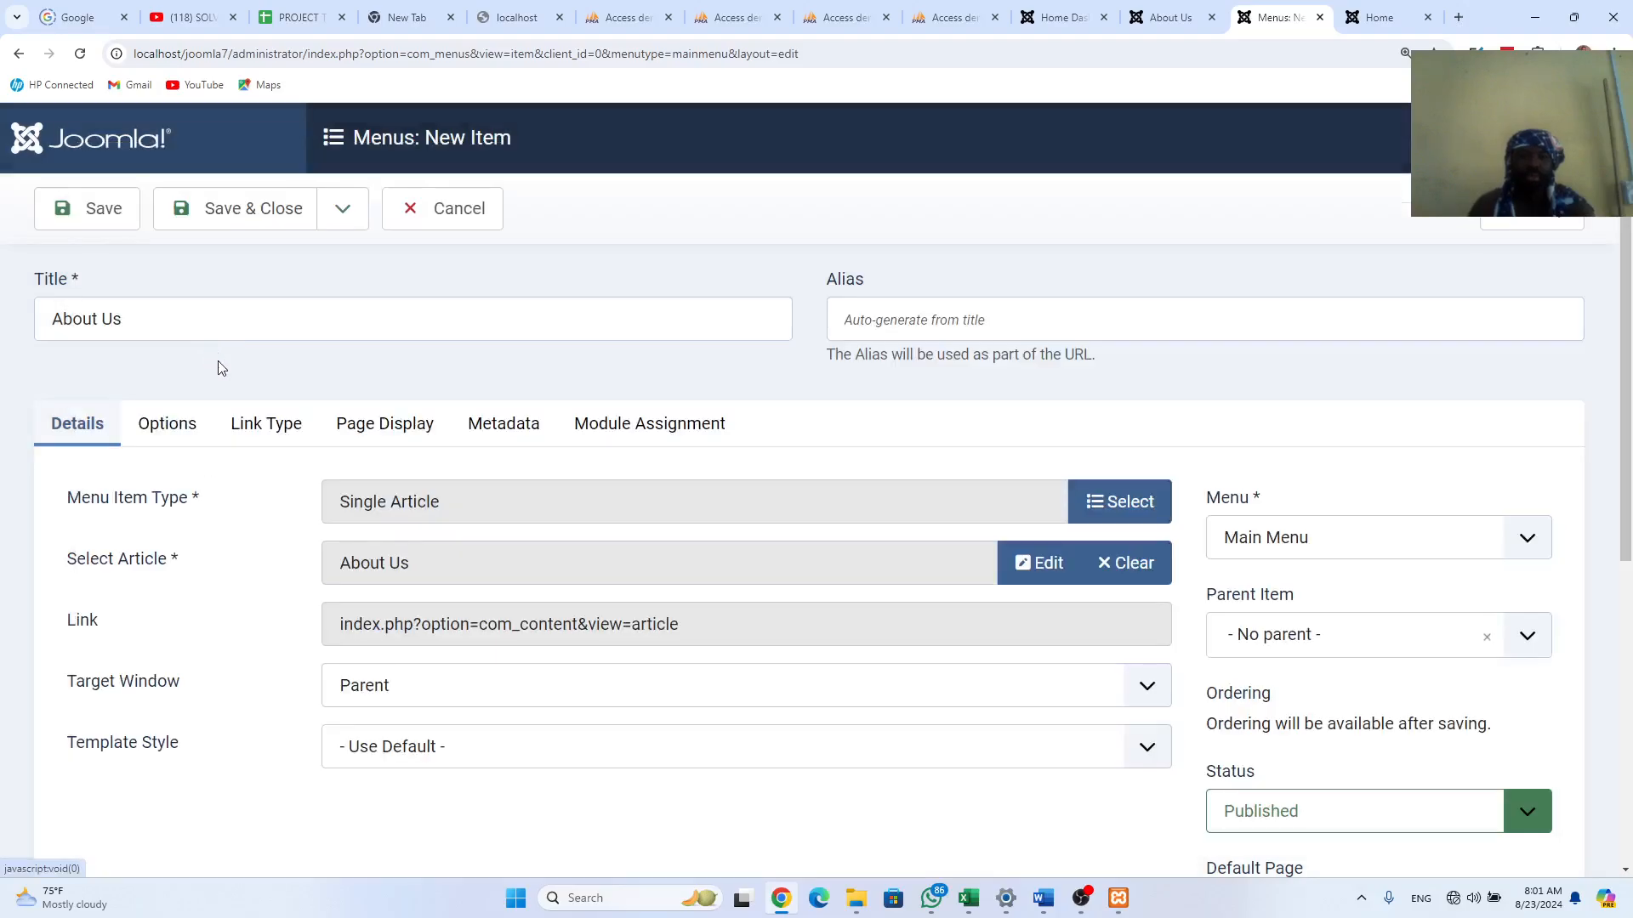
Step: Keep About Us at top level with no parent, save and close it, then view the site's Home page
click(1524, 637)
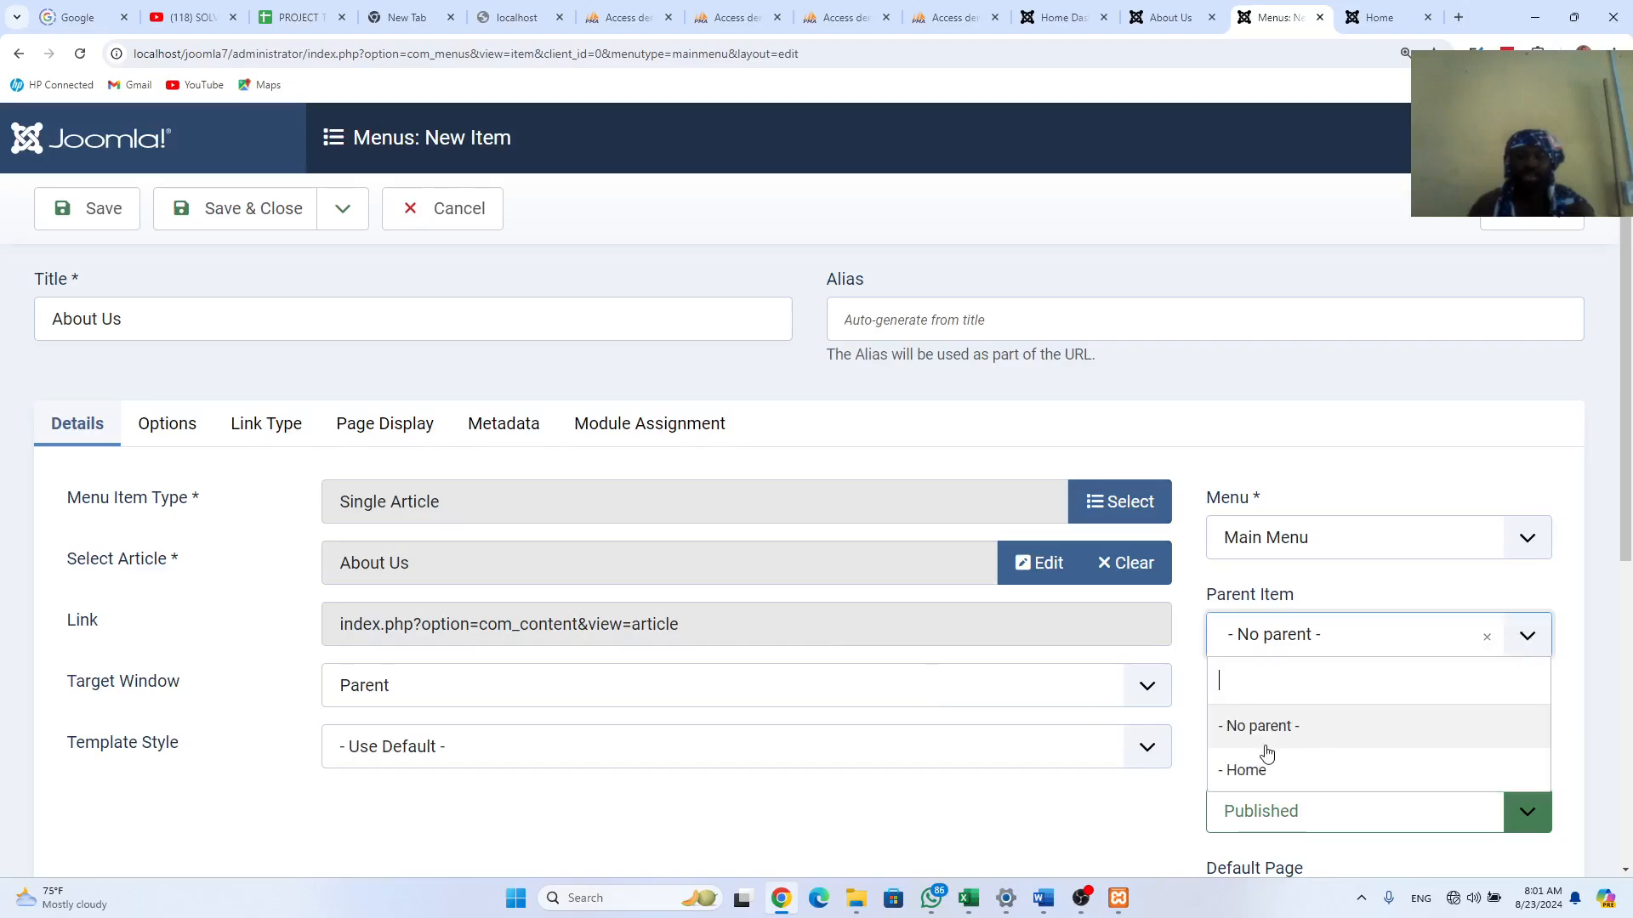
click(1543, 639)
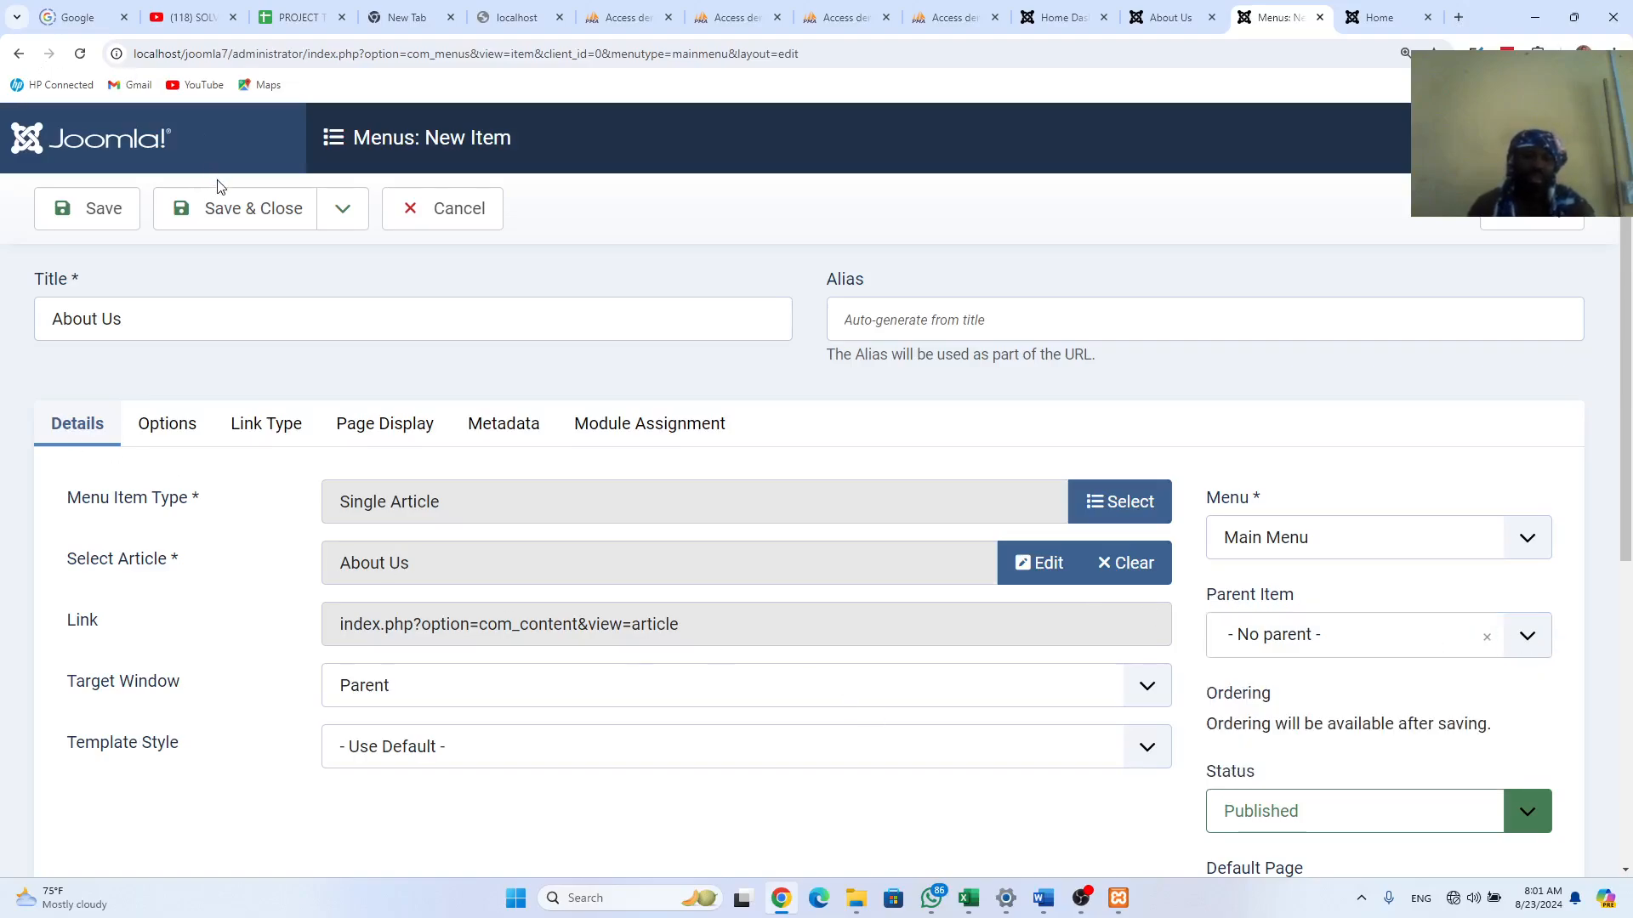
click(225, 211)
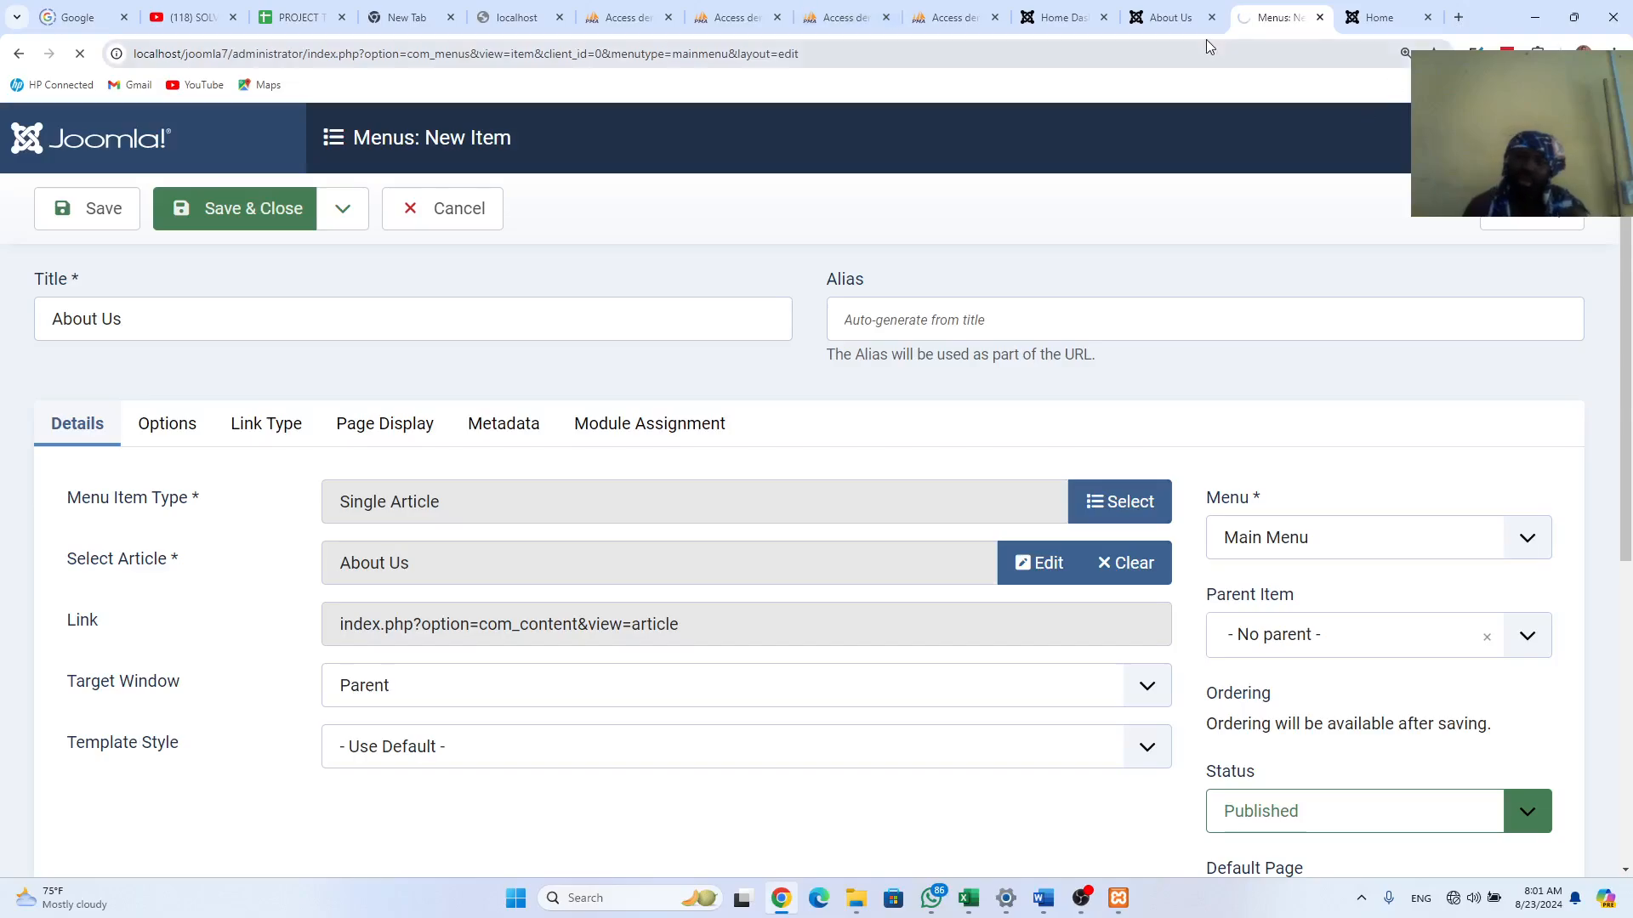
click(1379, 19)
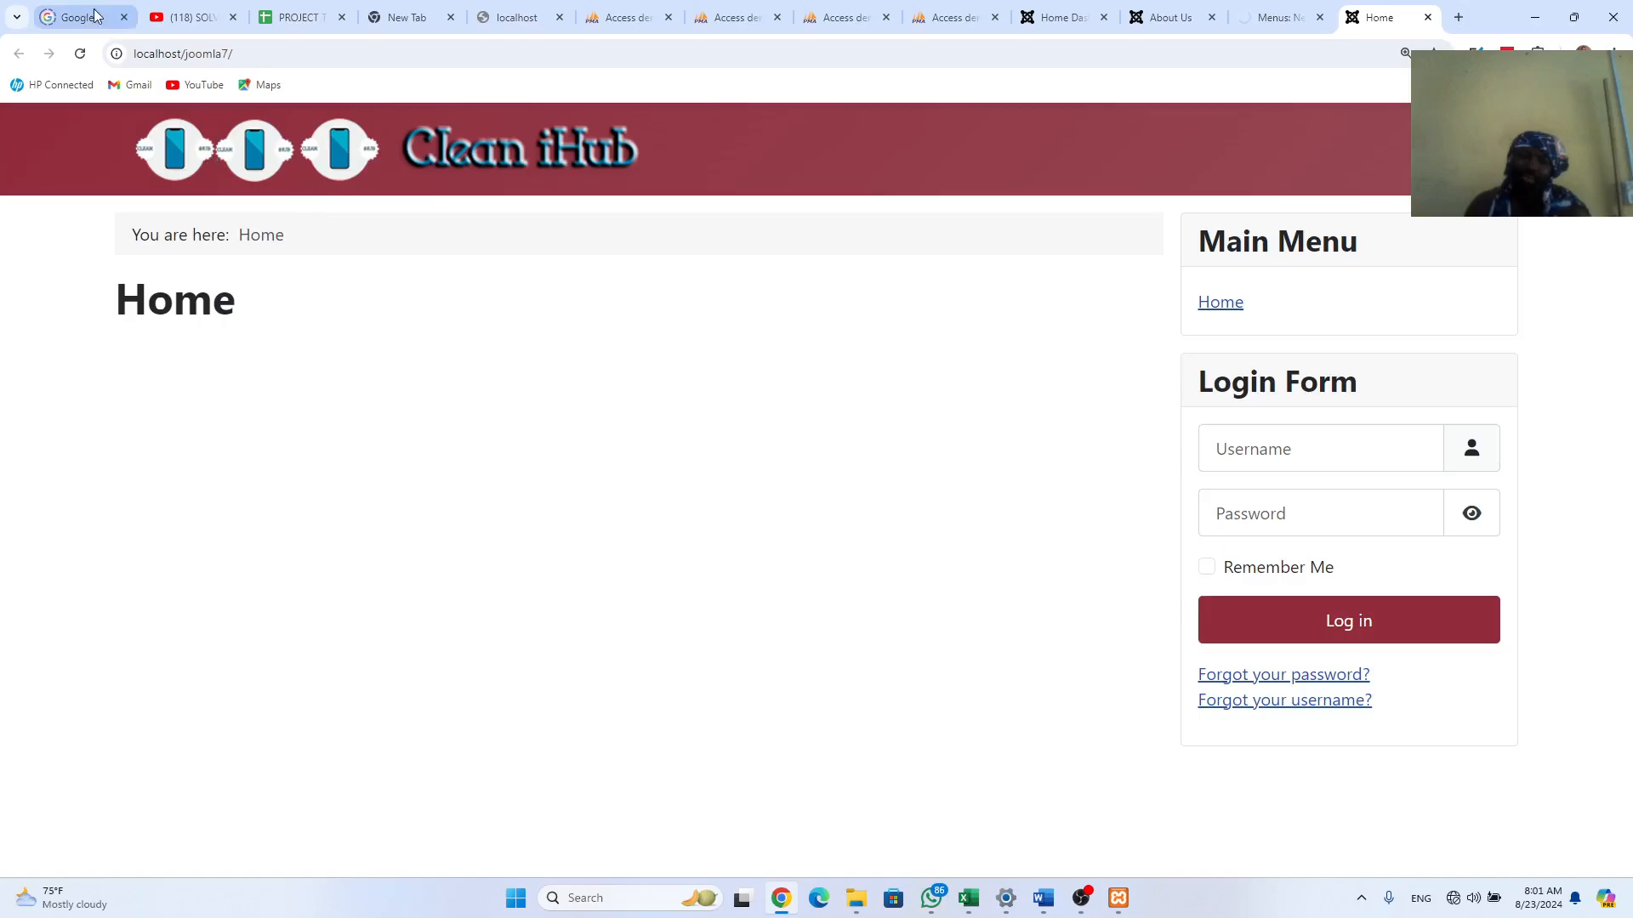
Step: Reload the site's Home page and scroll through its content
click(82, 57)
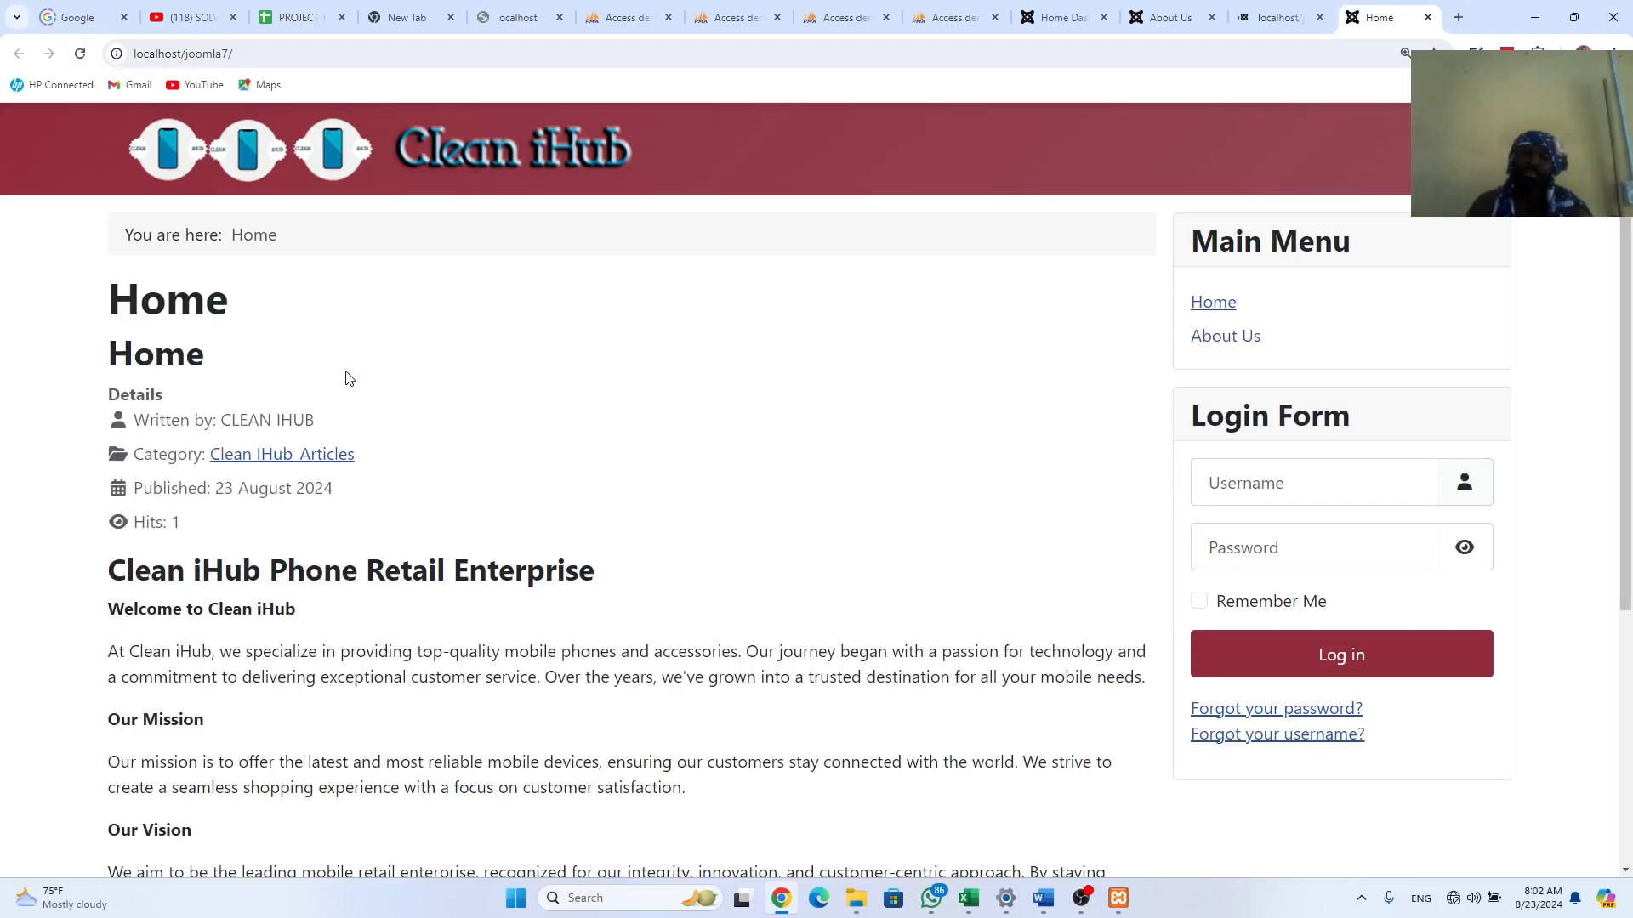
scroll(356, 465, down, 5)
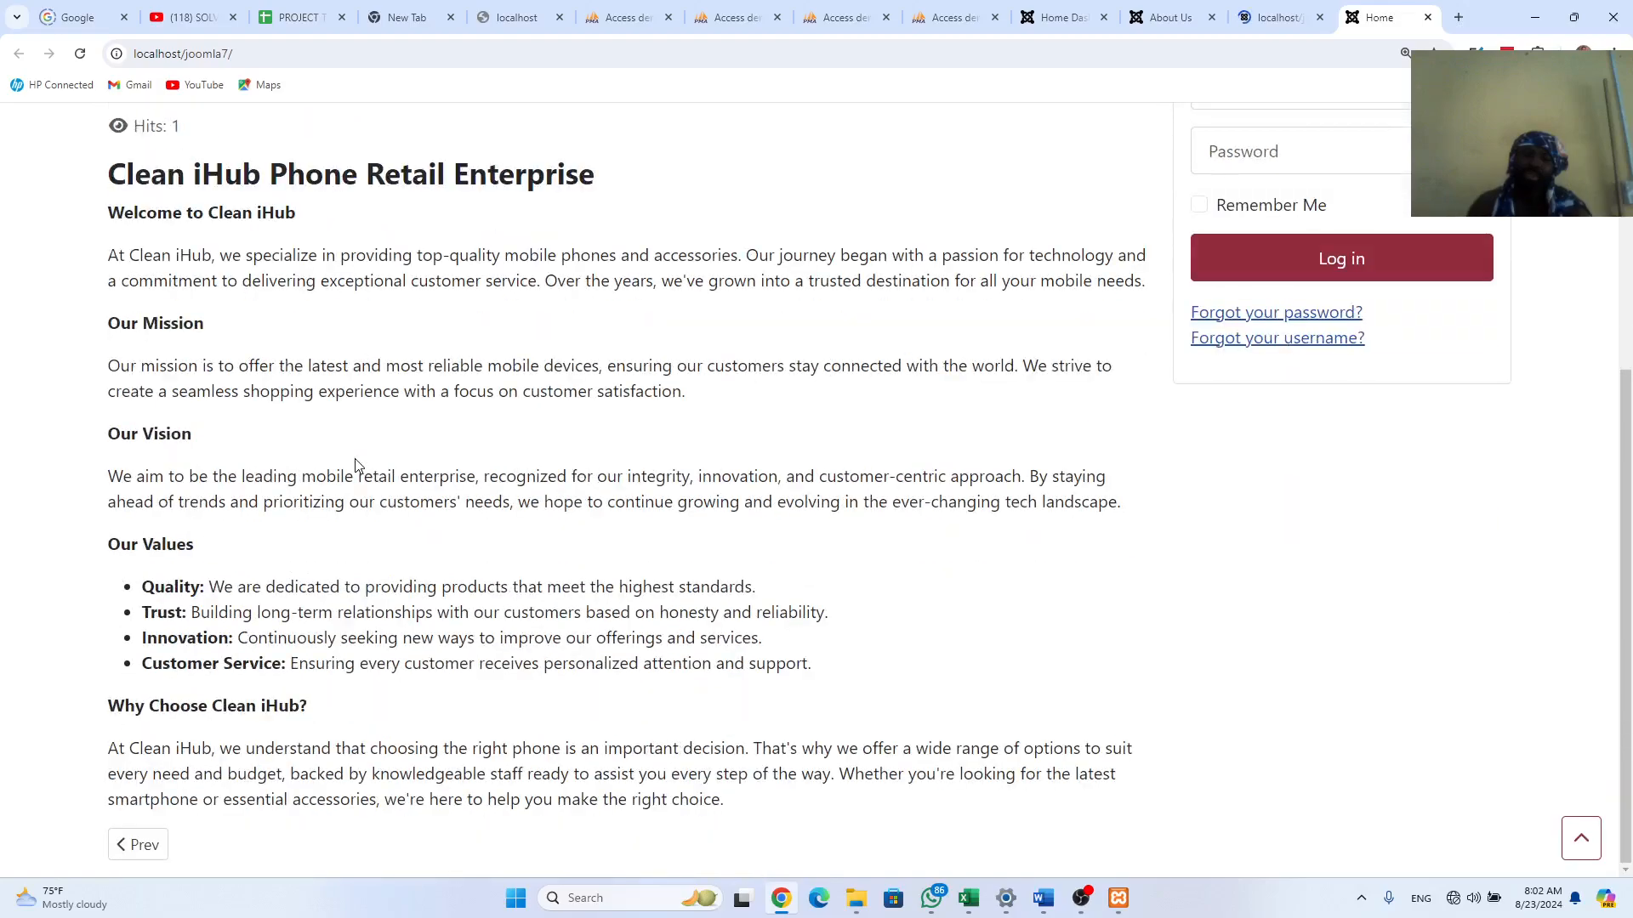
scroll(355, 465, up, 5)
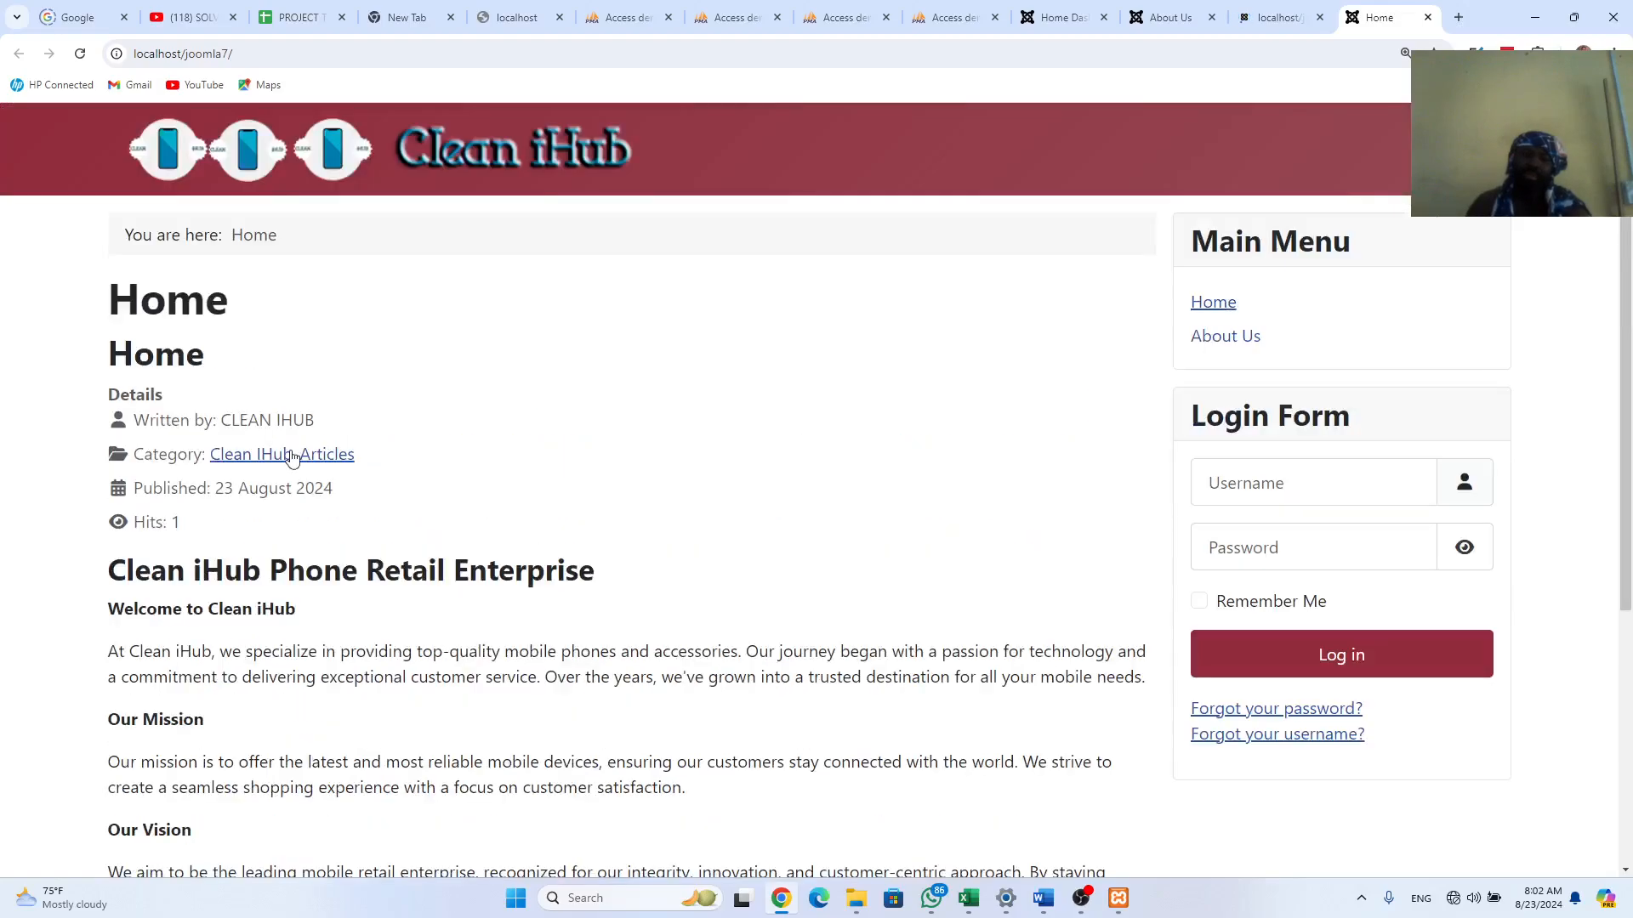
scroll(287, 540, down, 5)
scroll(287, 540, up, 5)
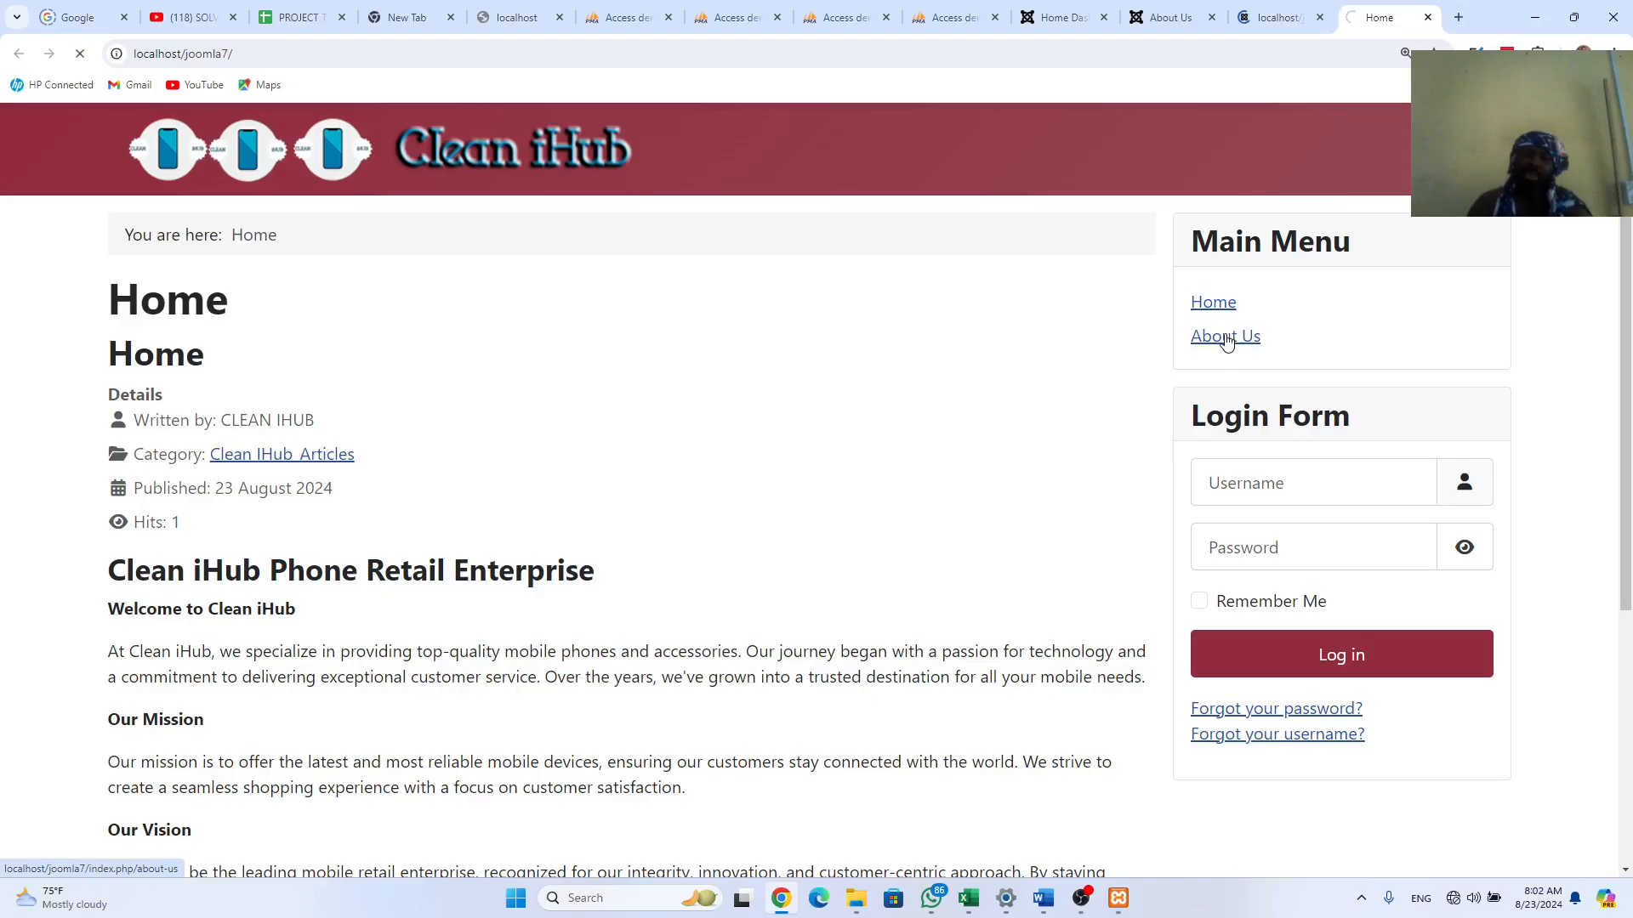
Step: Open About Us from the site menu, compare it with the older site's About Us page, then go back to the admin
click(1222, 341)
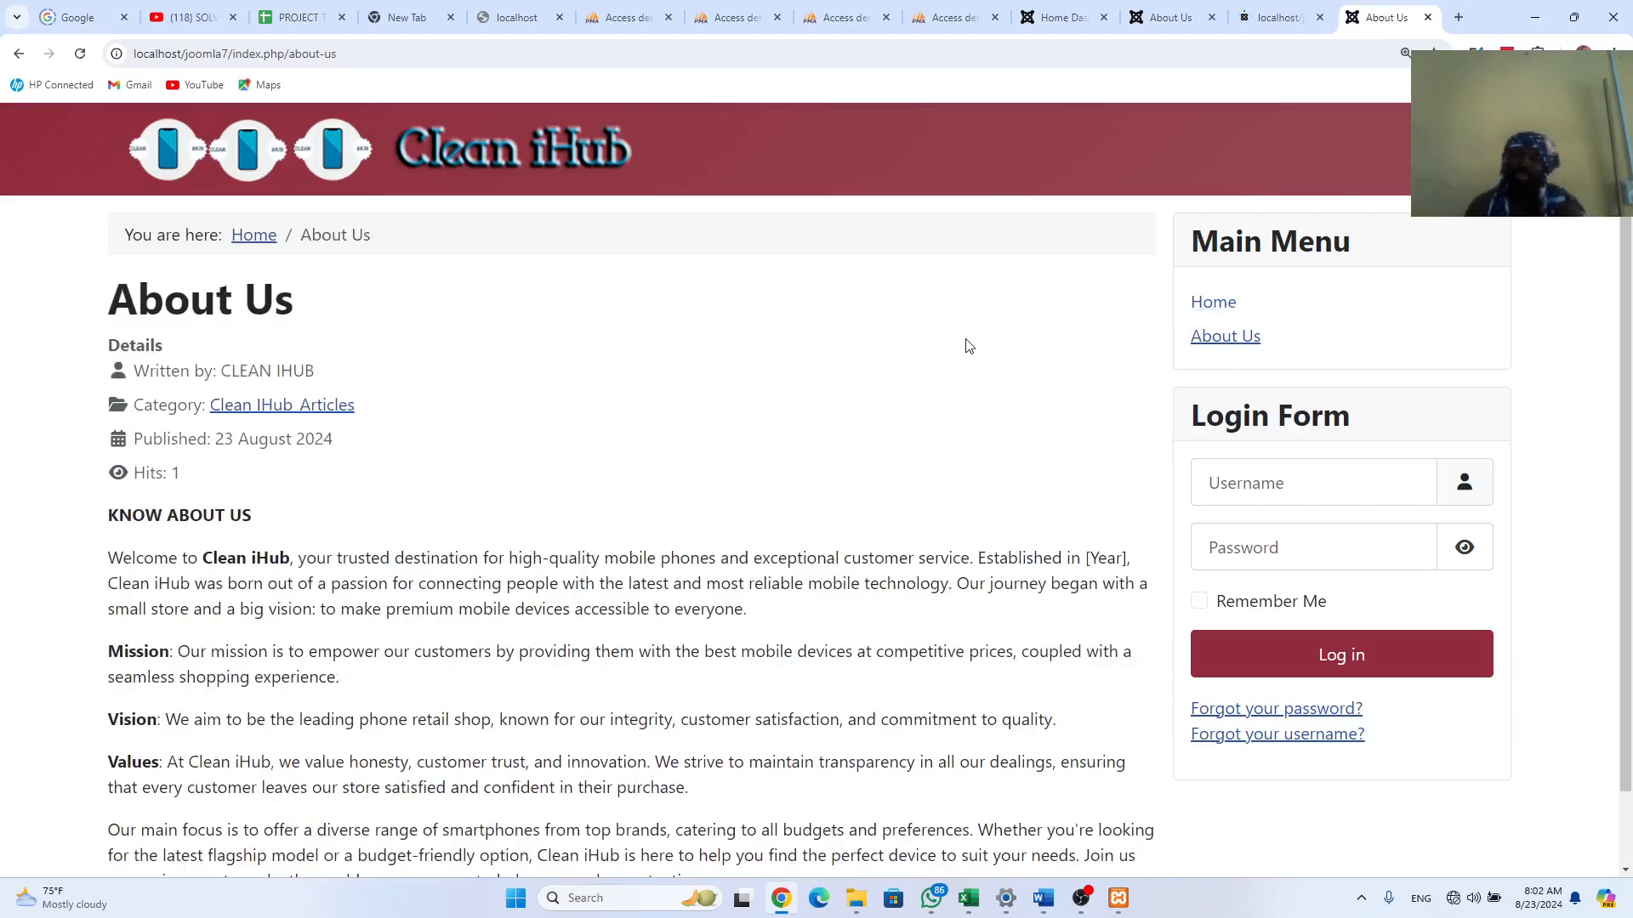
click(1173, 17)
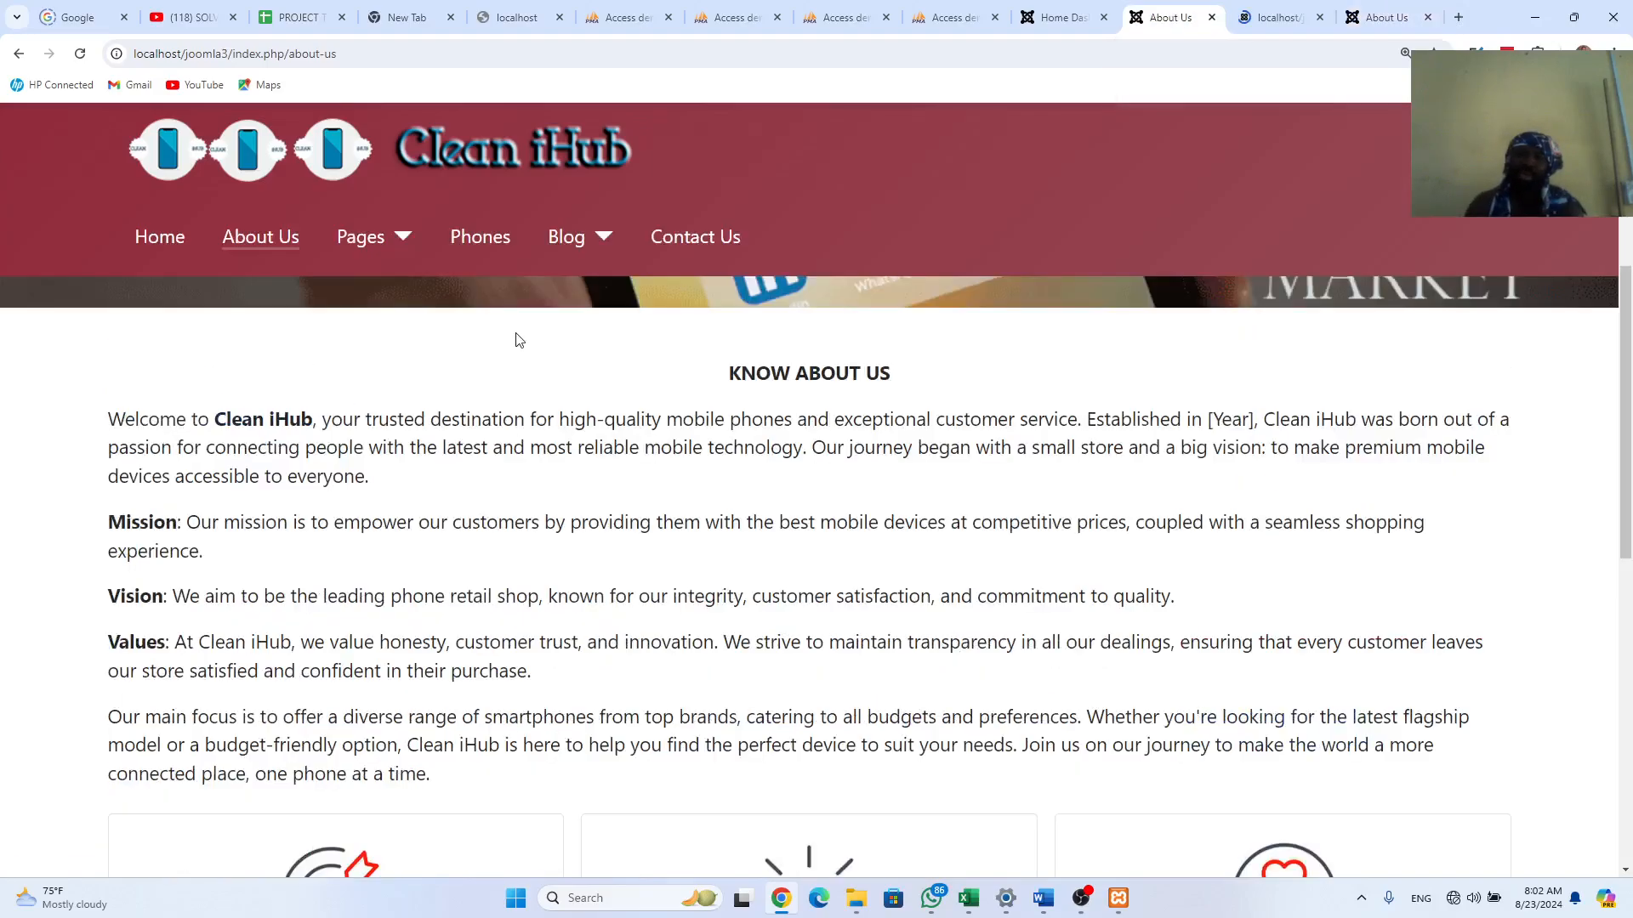
scroll(591, 417, down, 5)
scroll(780, 499, up, 5)
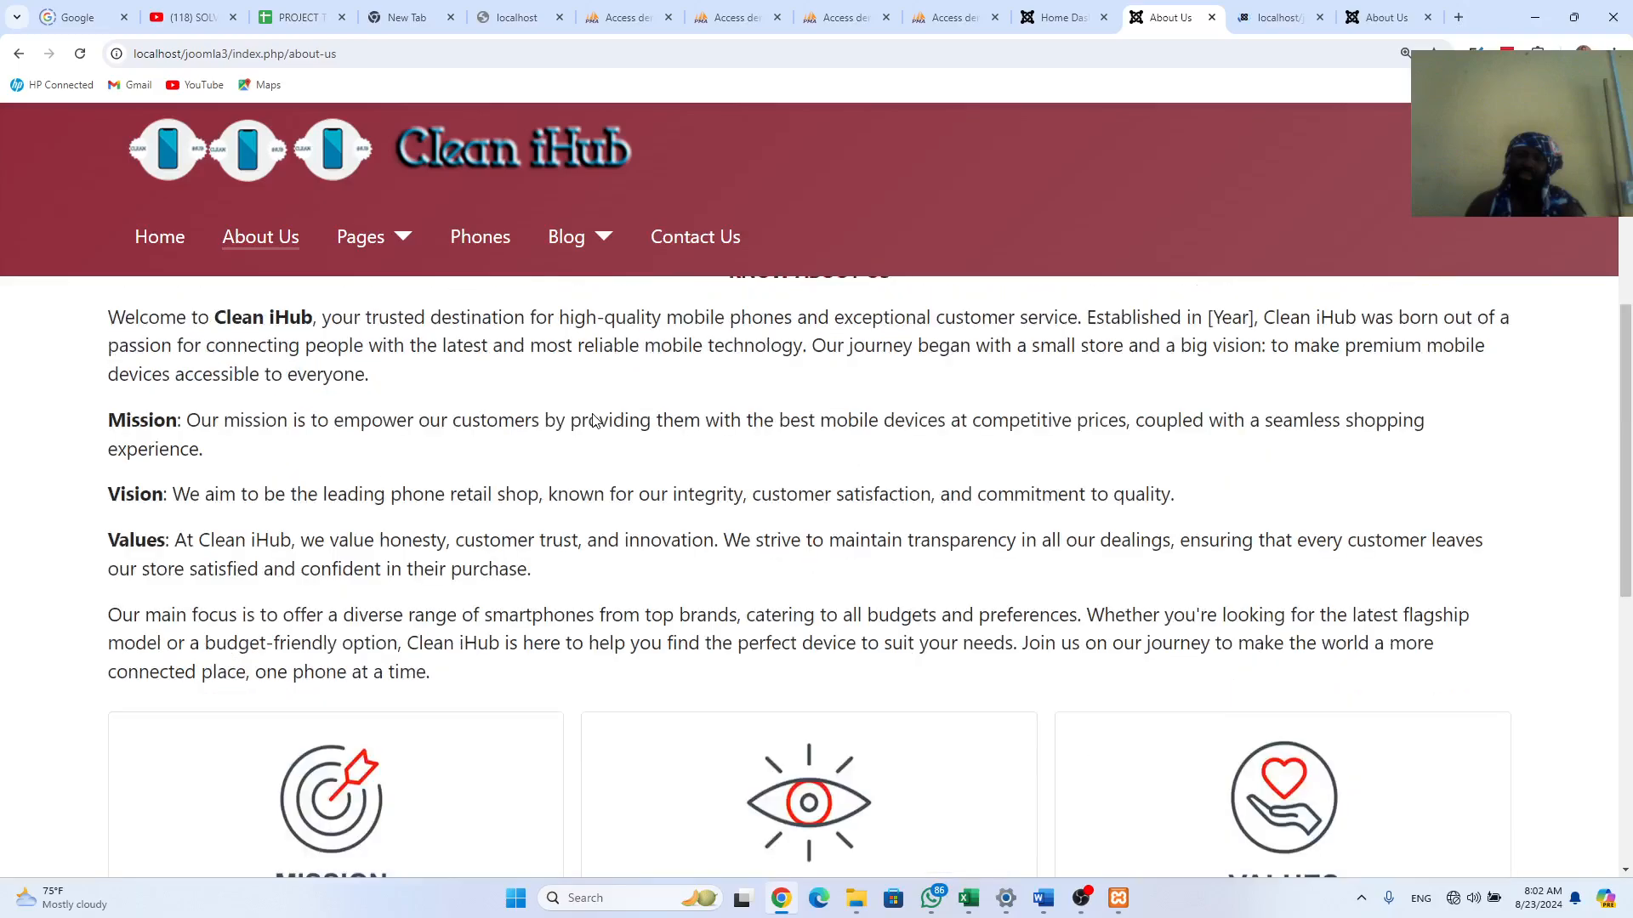
click(1371, 17)
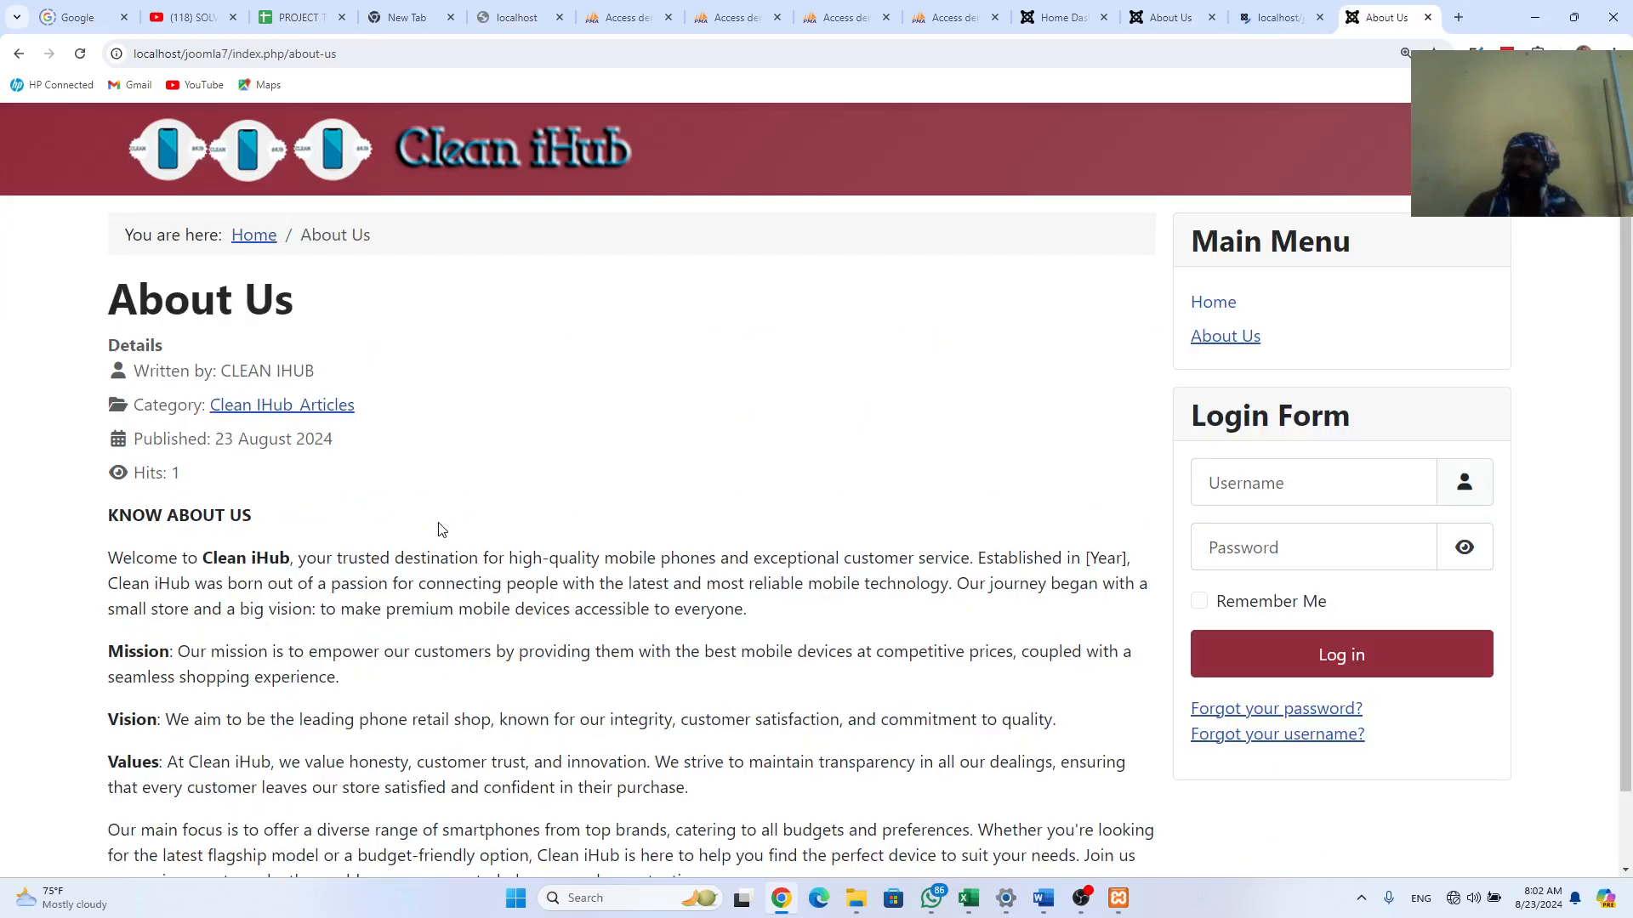
click(1292, 25)
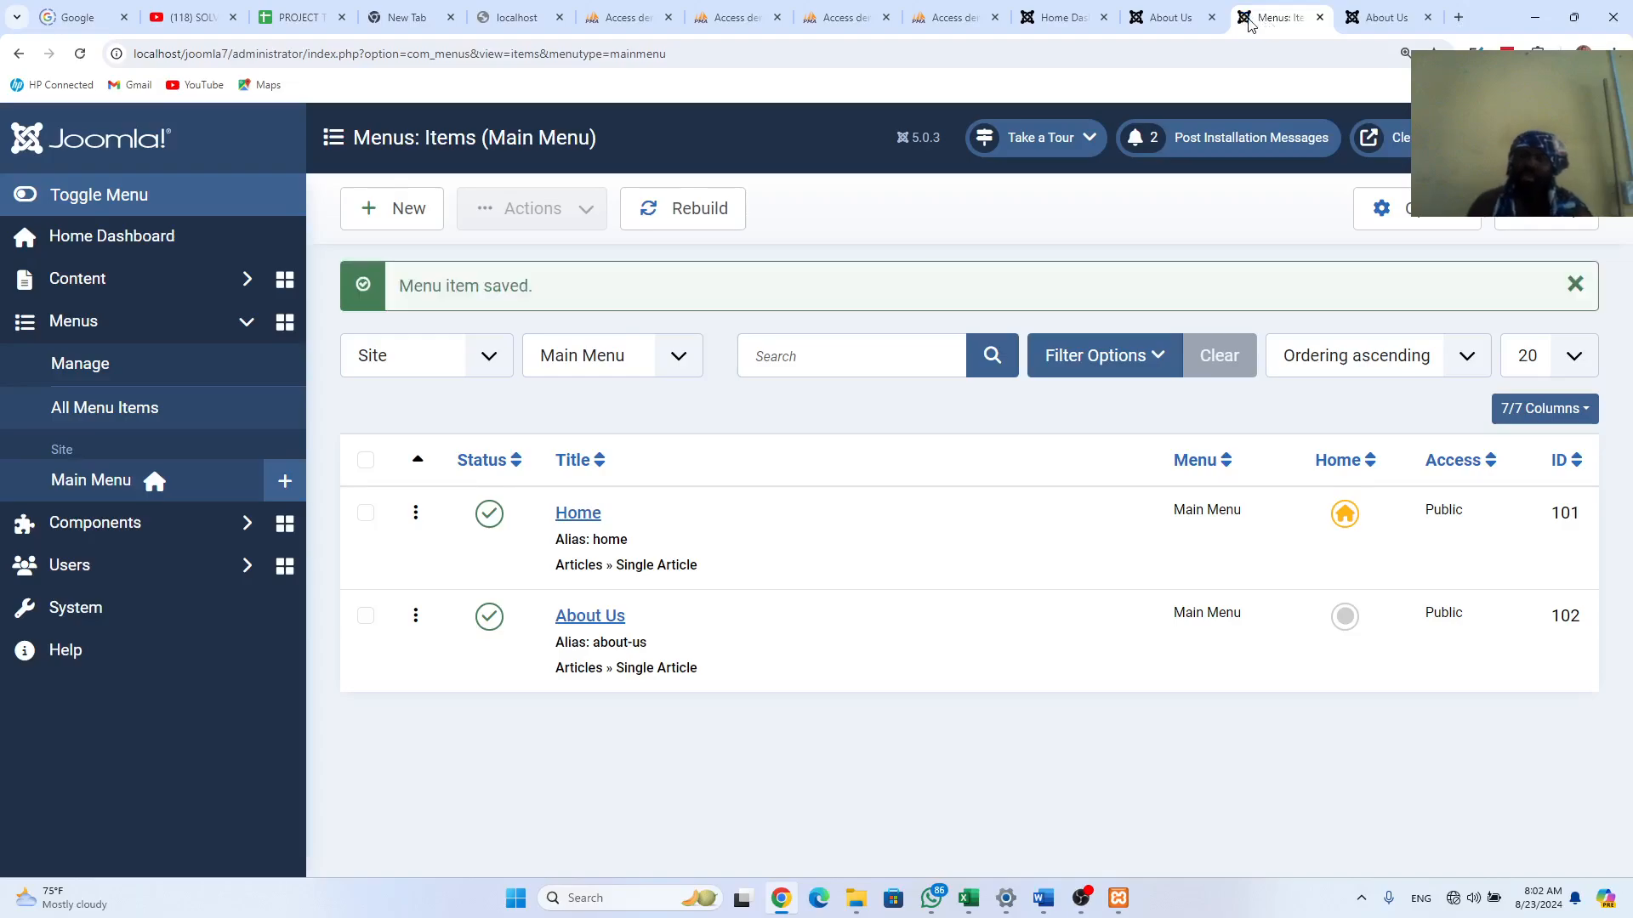
Step: Compare the old site's About Us page with the new site's About Us page
click(1171, 21)
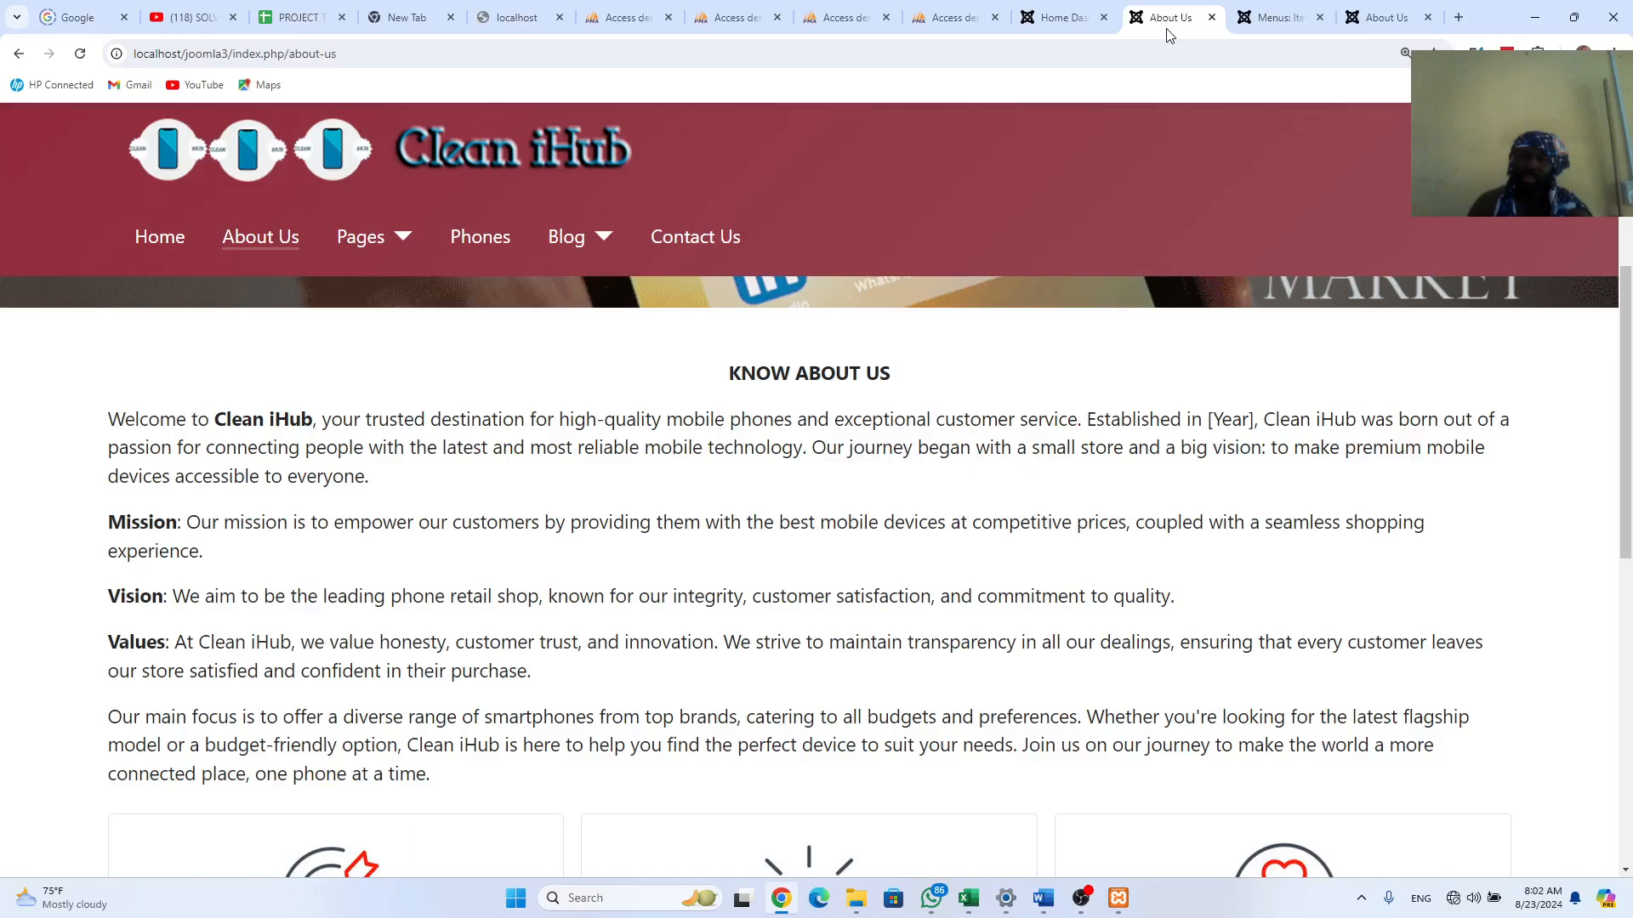
click(1257, 15)
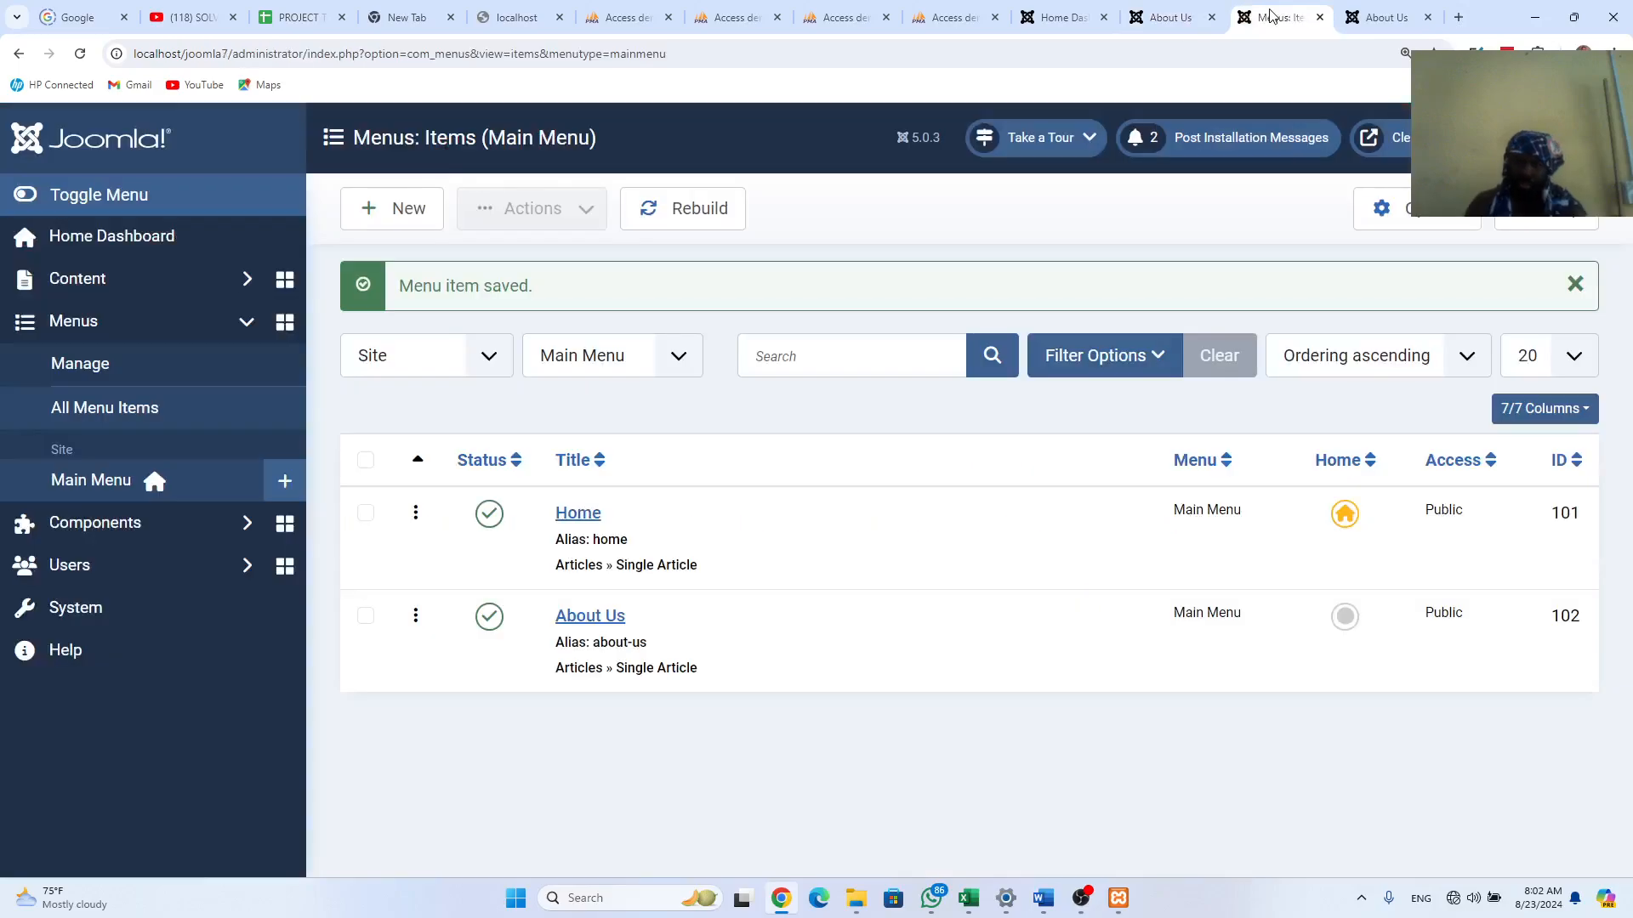
click(1184, 24)
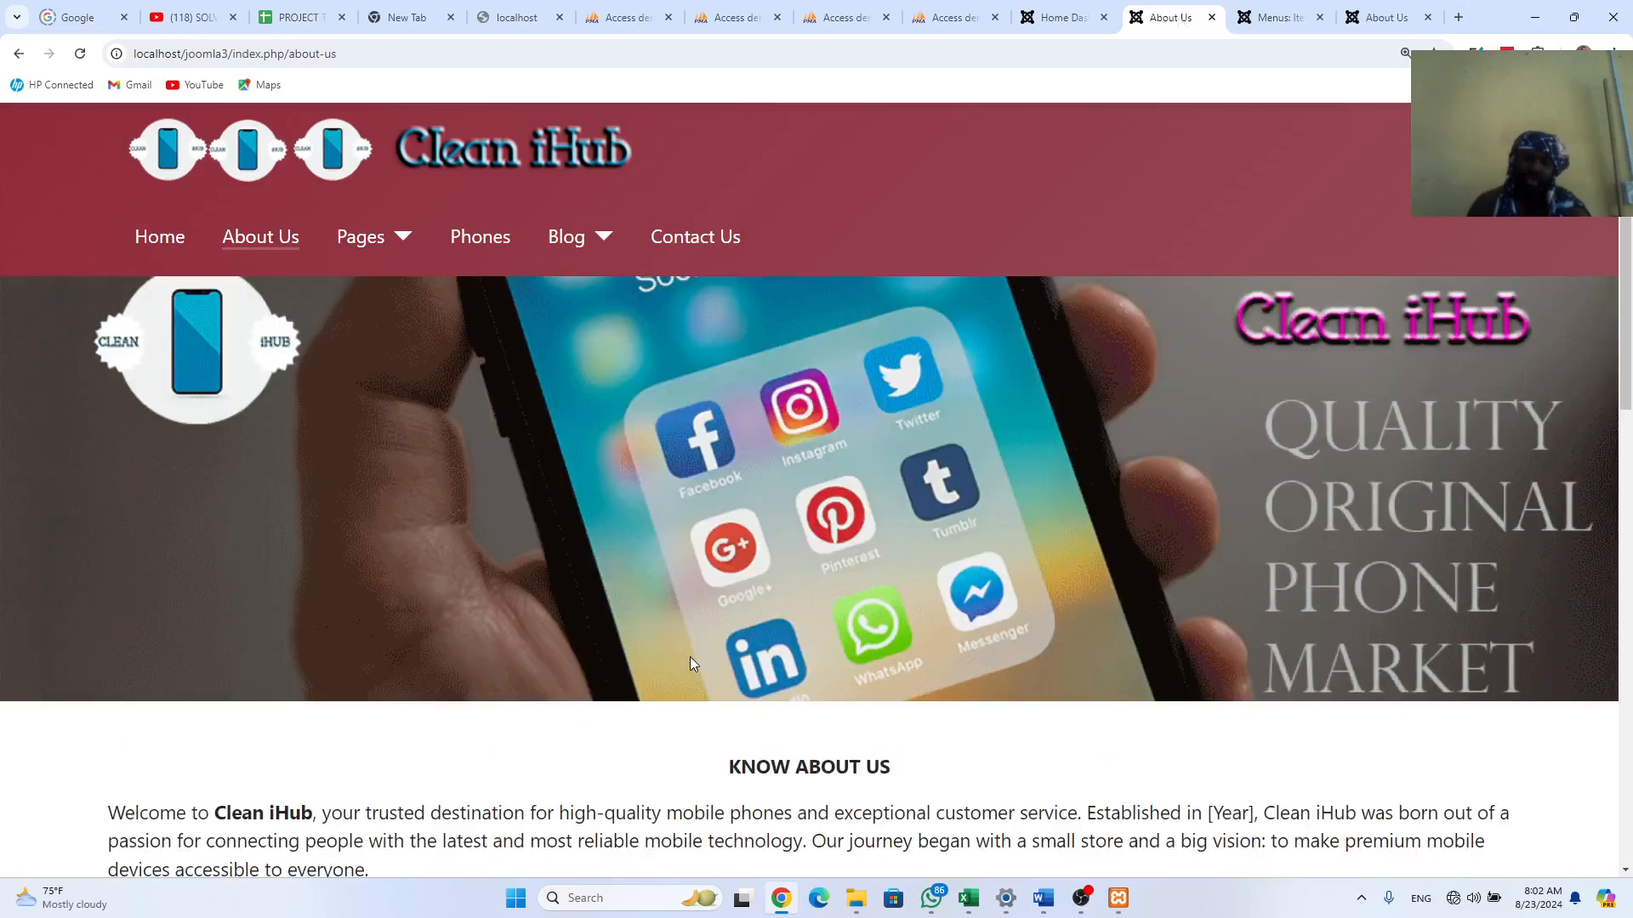
scroll(691, 655, down, 1)
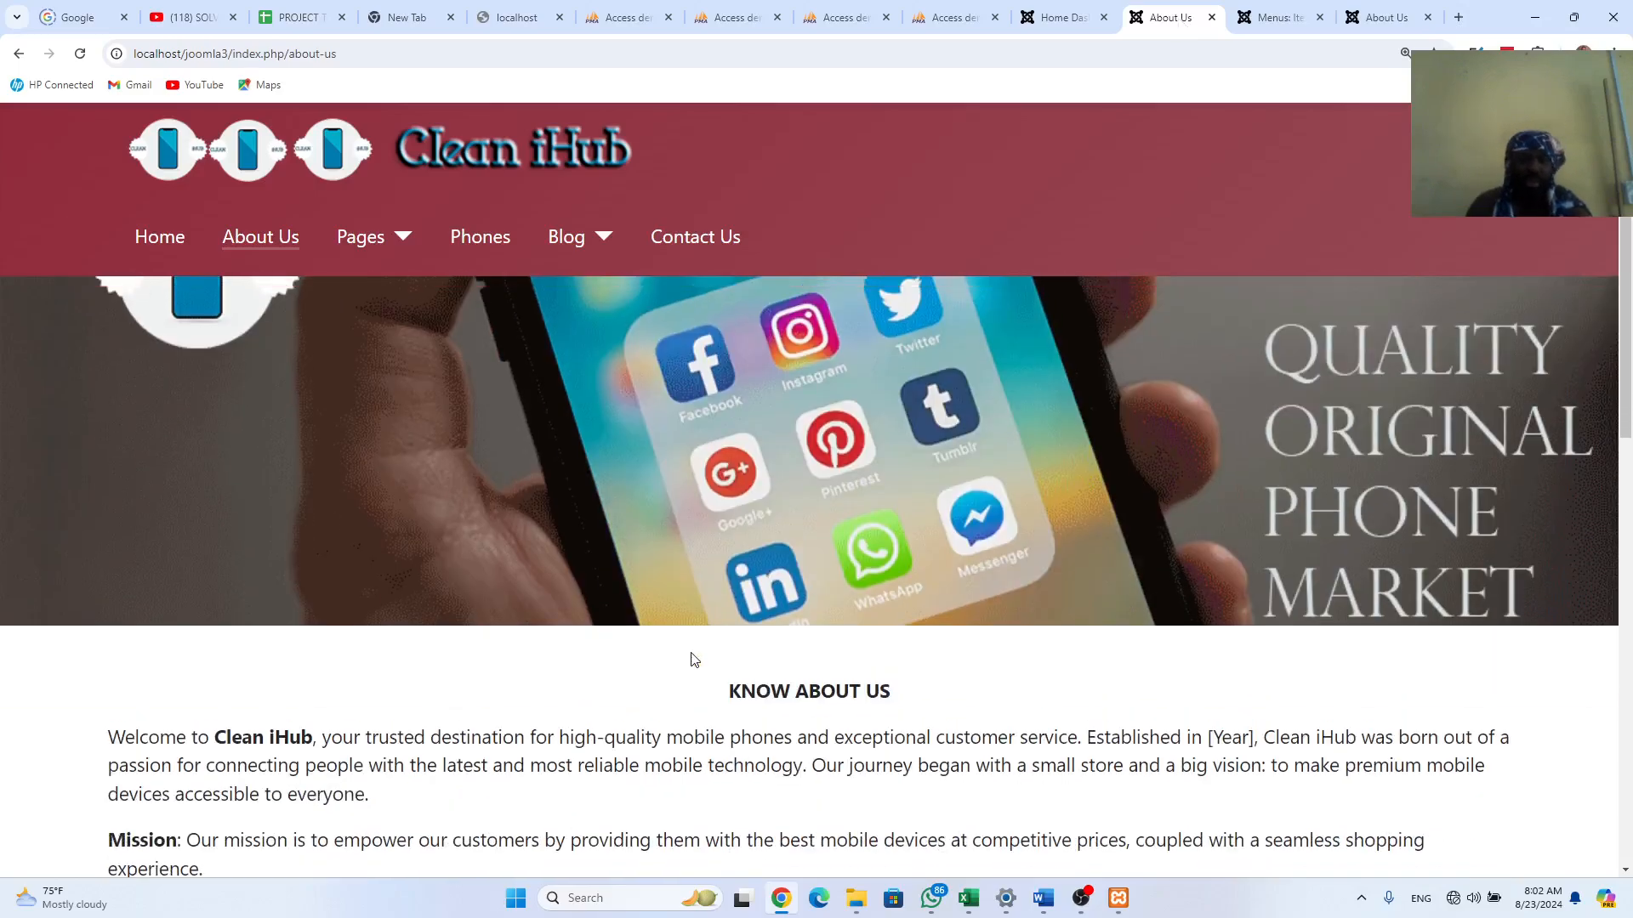
scroll(701, 638, up, 1)
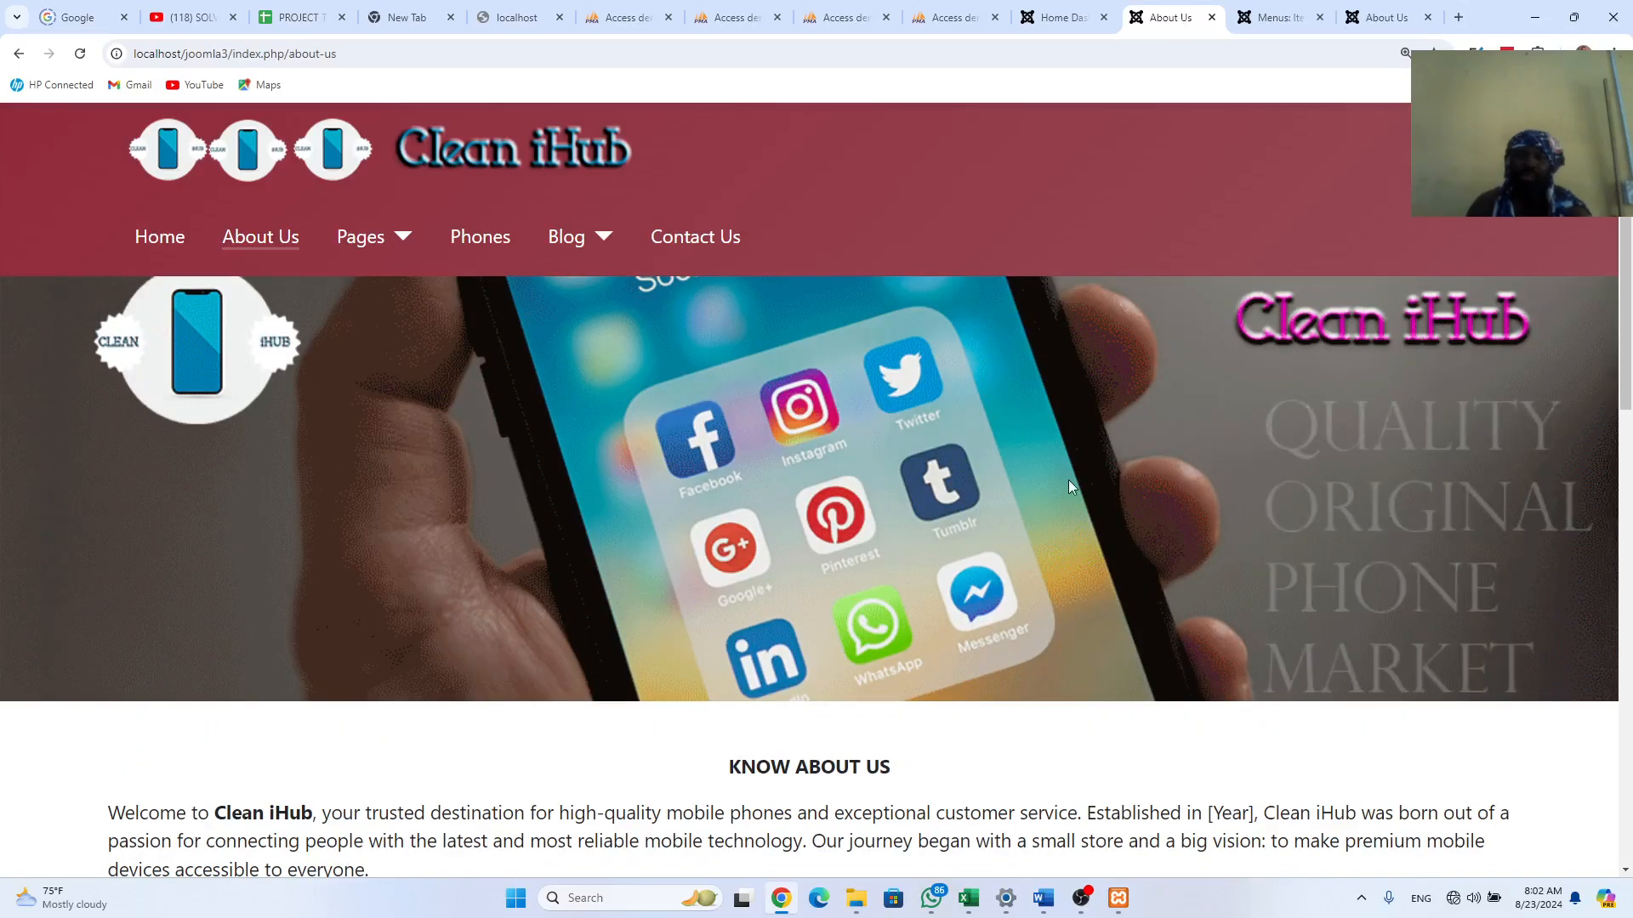
click(1388, 18)
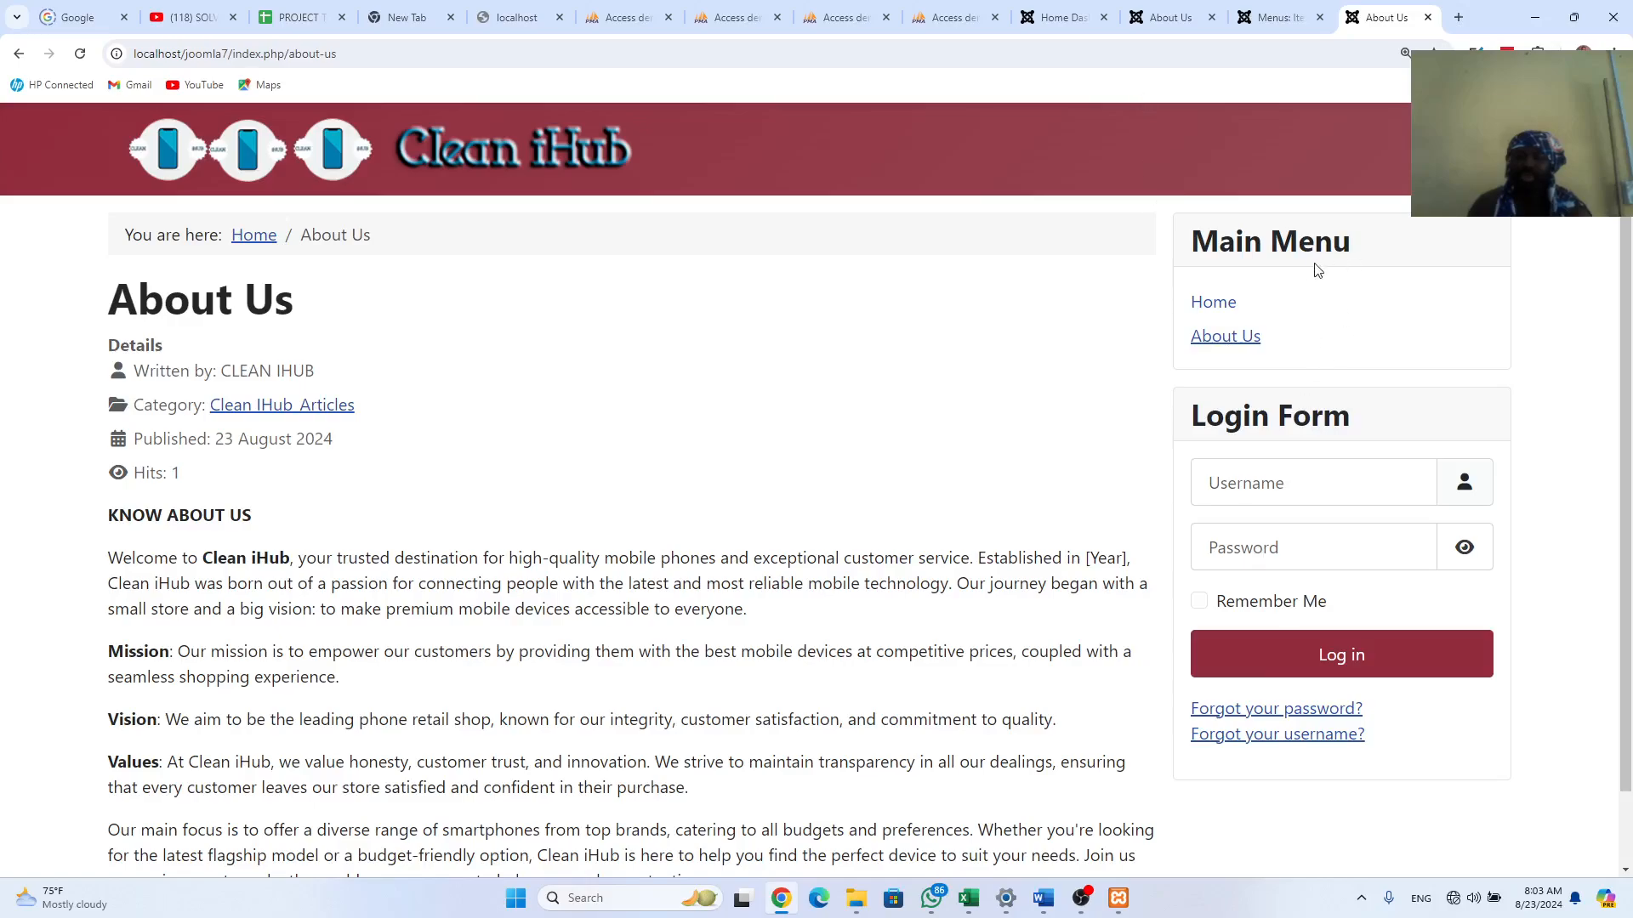
Step: Highlight the new site's sidebar Main Menu and Login Form blocks, then return to the menu items
drag(1193, 241, 1280, 329)
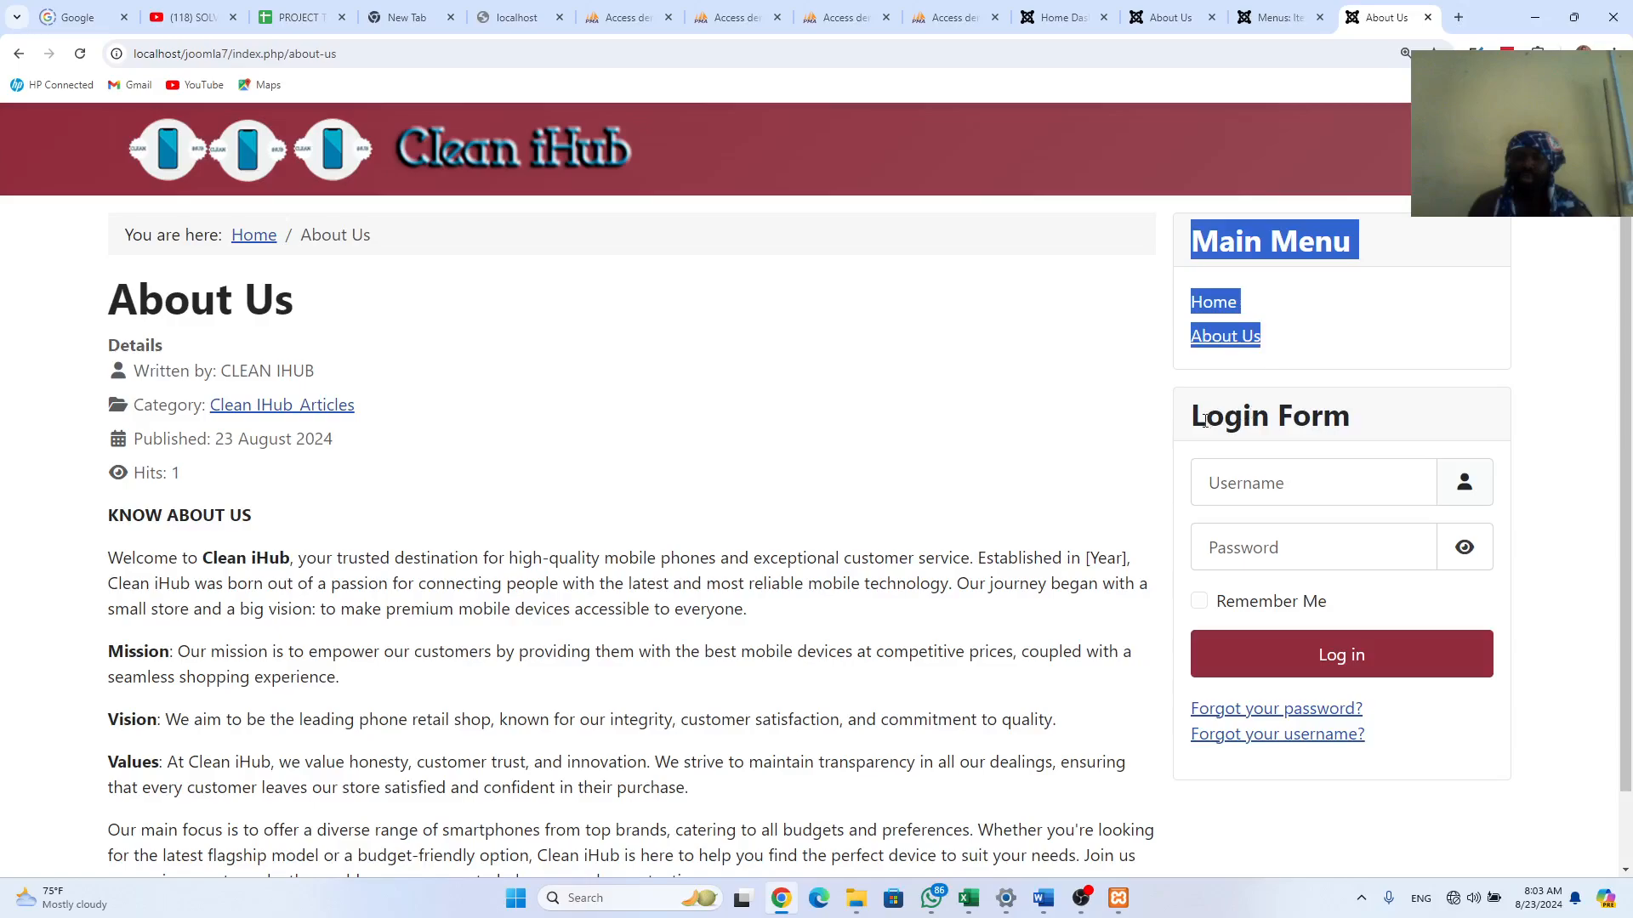
drag(1195, 416, 1391, 734)
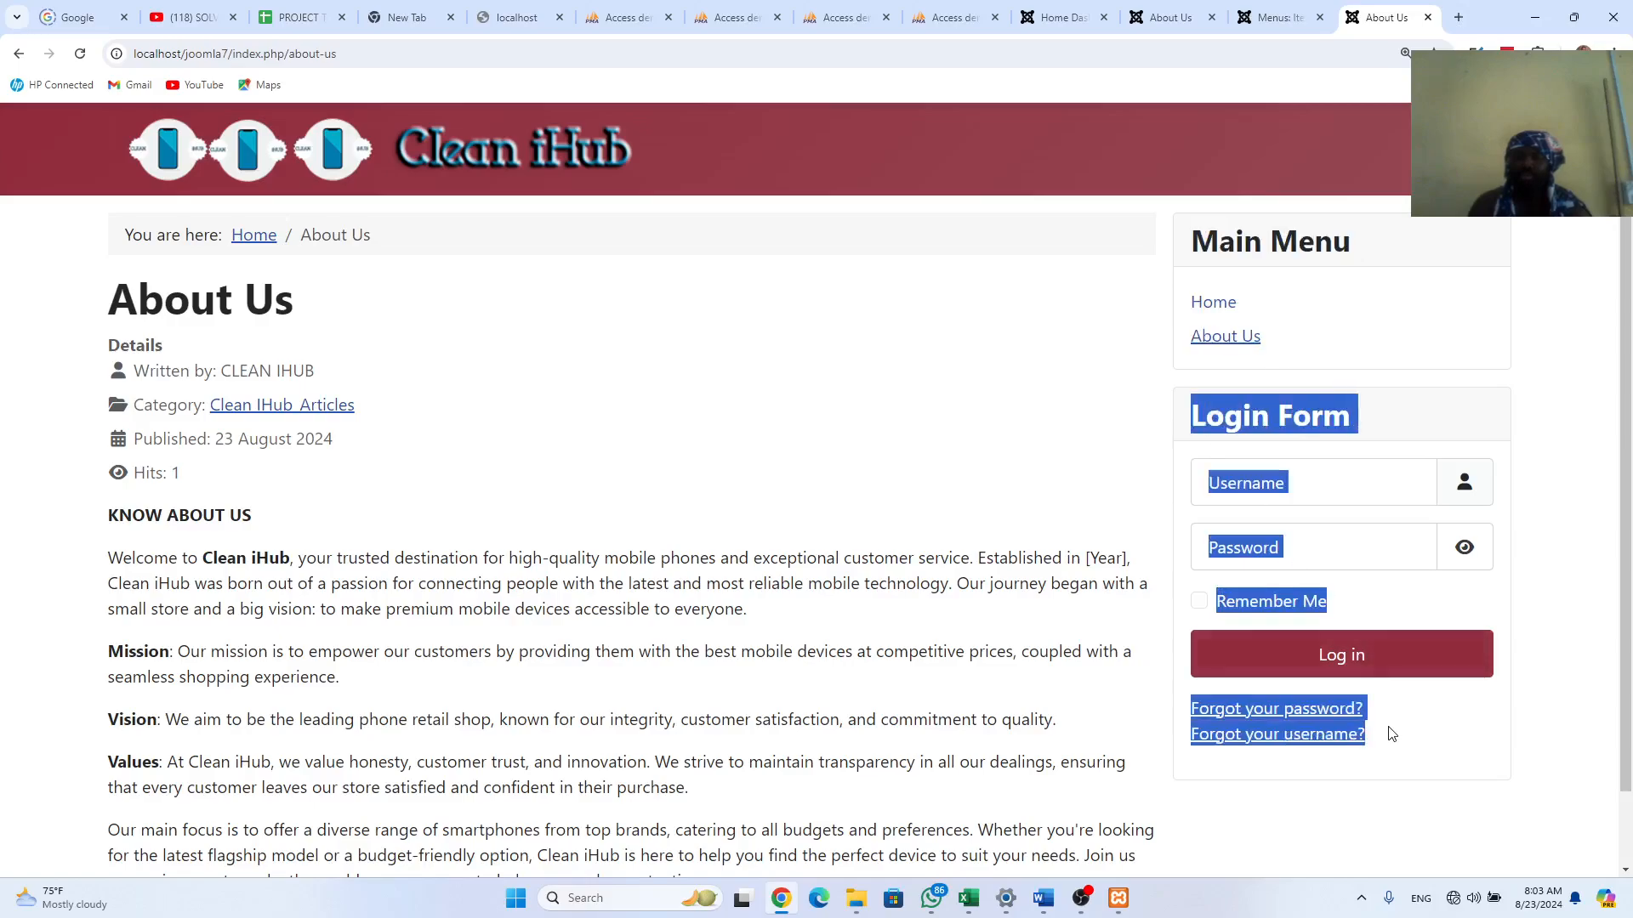
click(1185, 17)
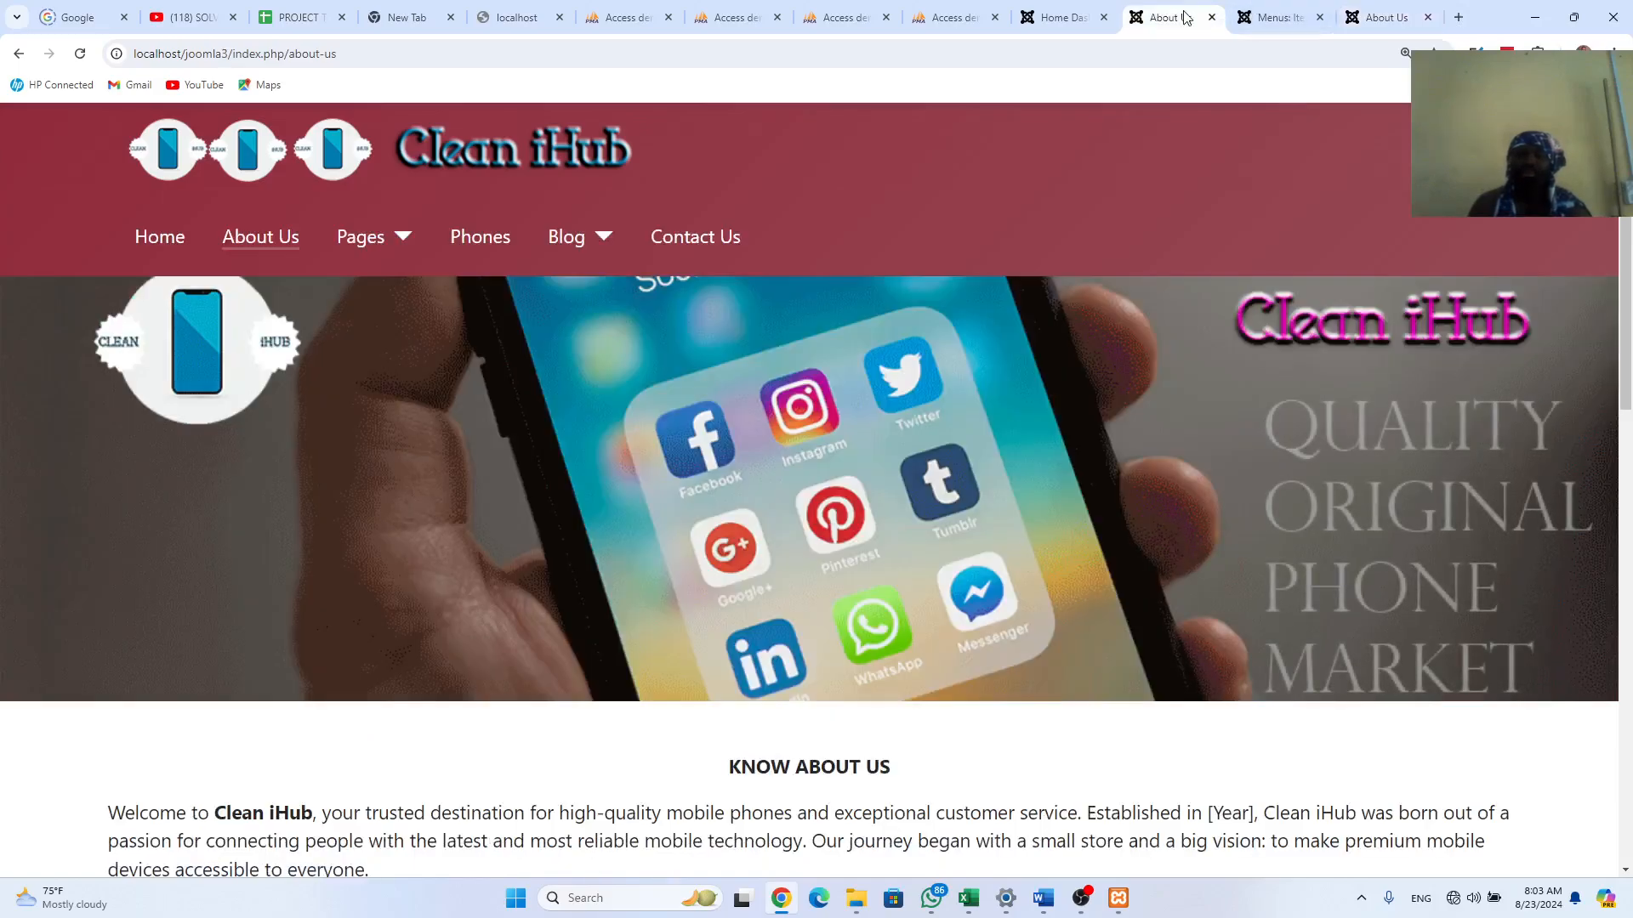
click(1279, 17)
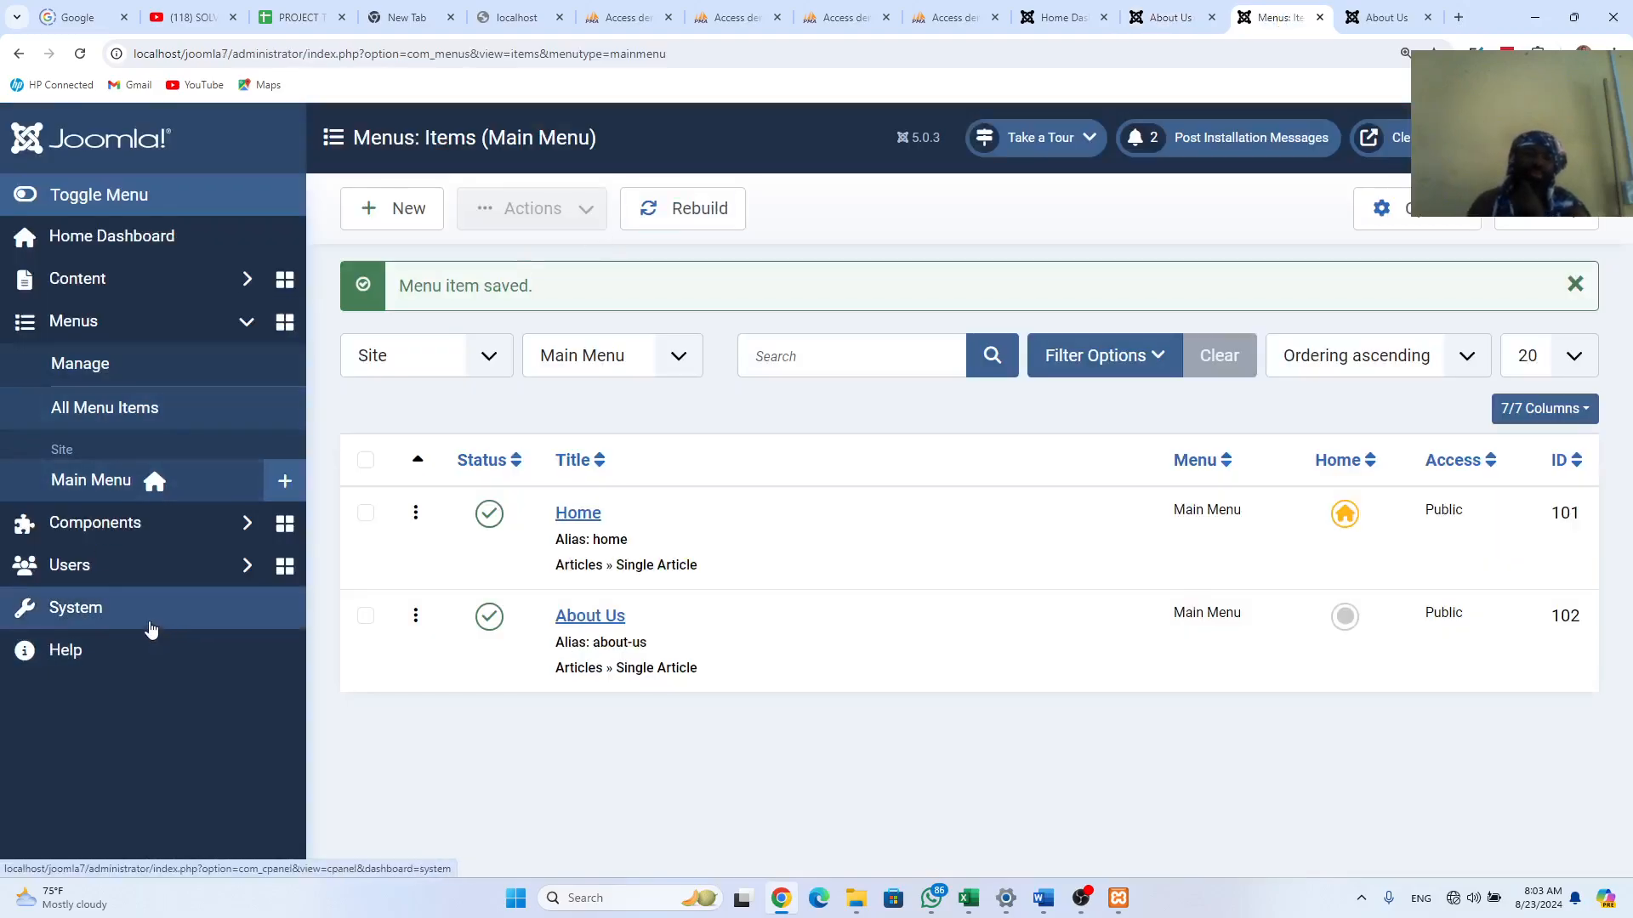
Step: Go to System > Site Modules and open the Main Menu module for editing
click(109, 607)
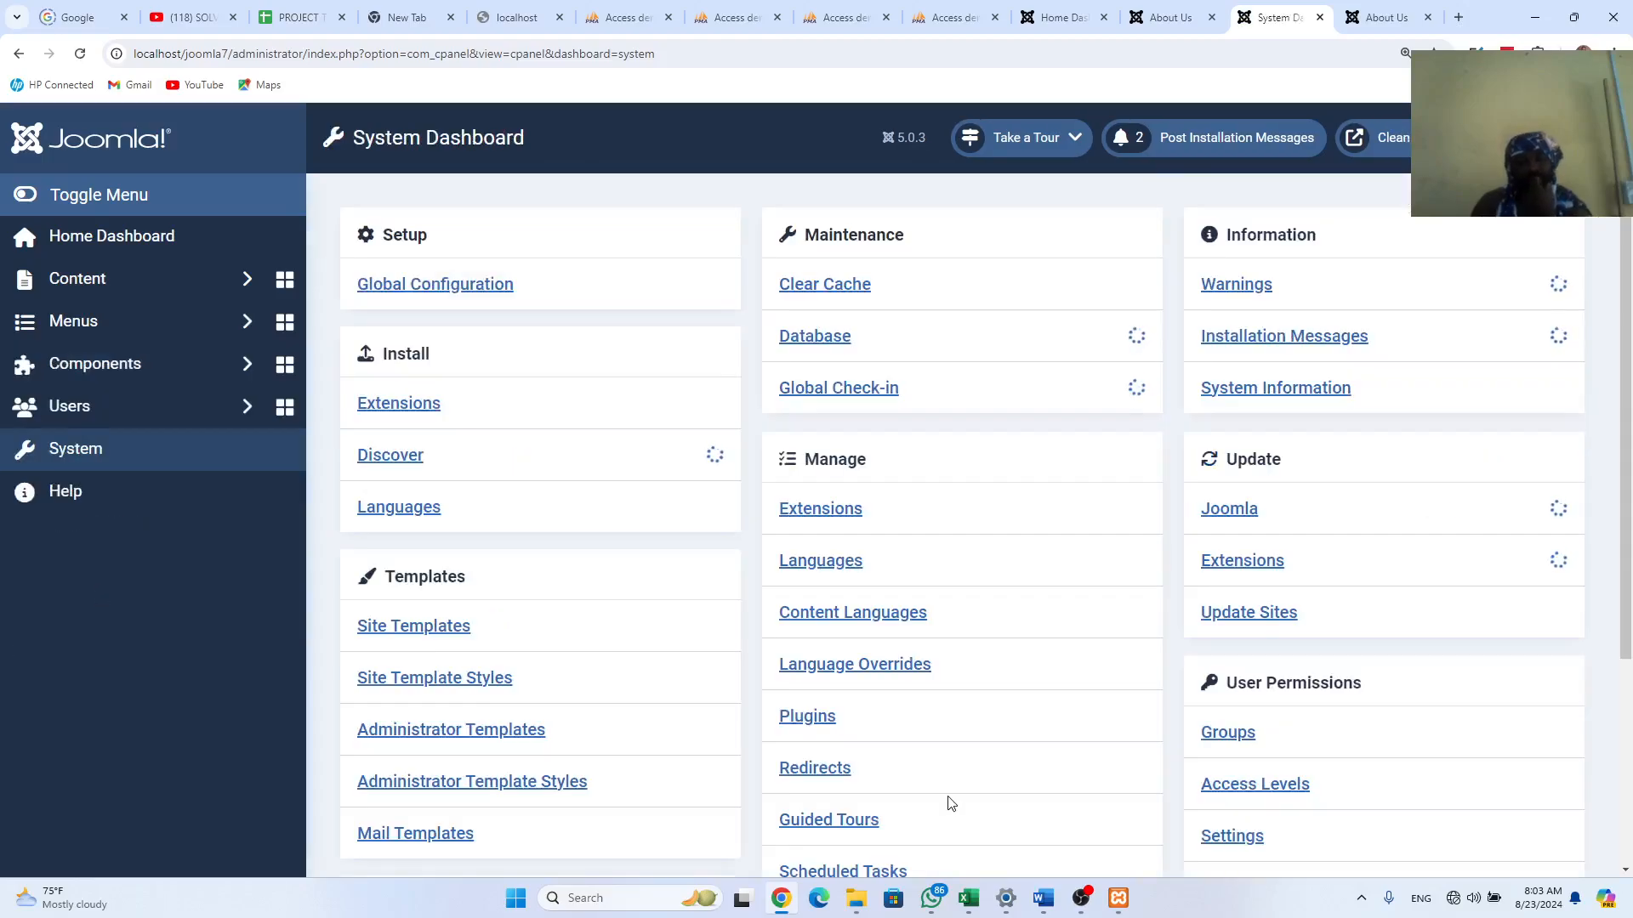
scroll(951, 802, down, 3)
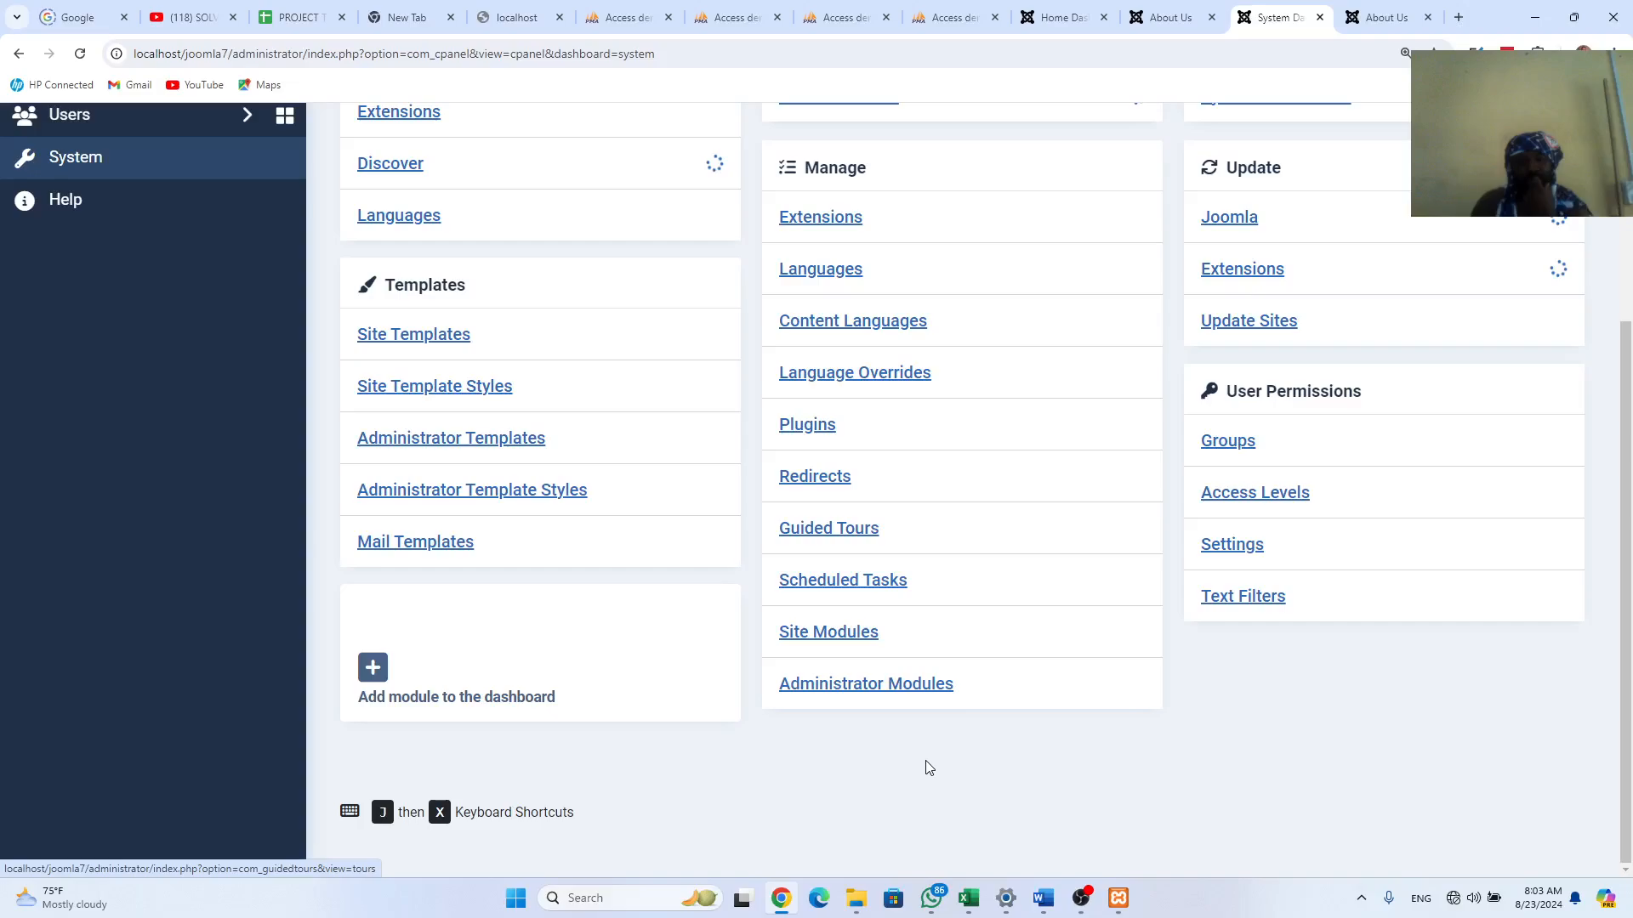
click(832, 636)
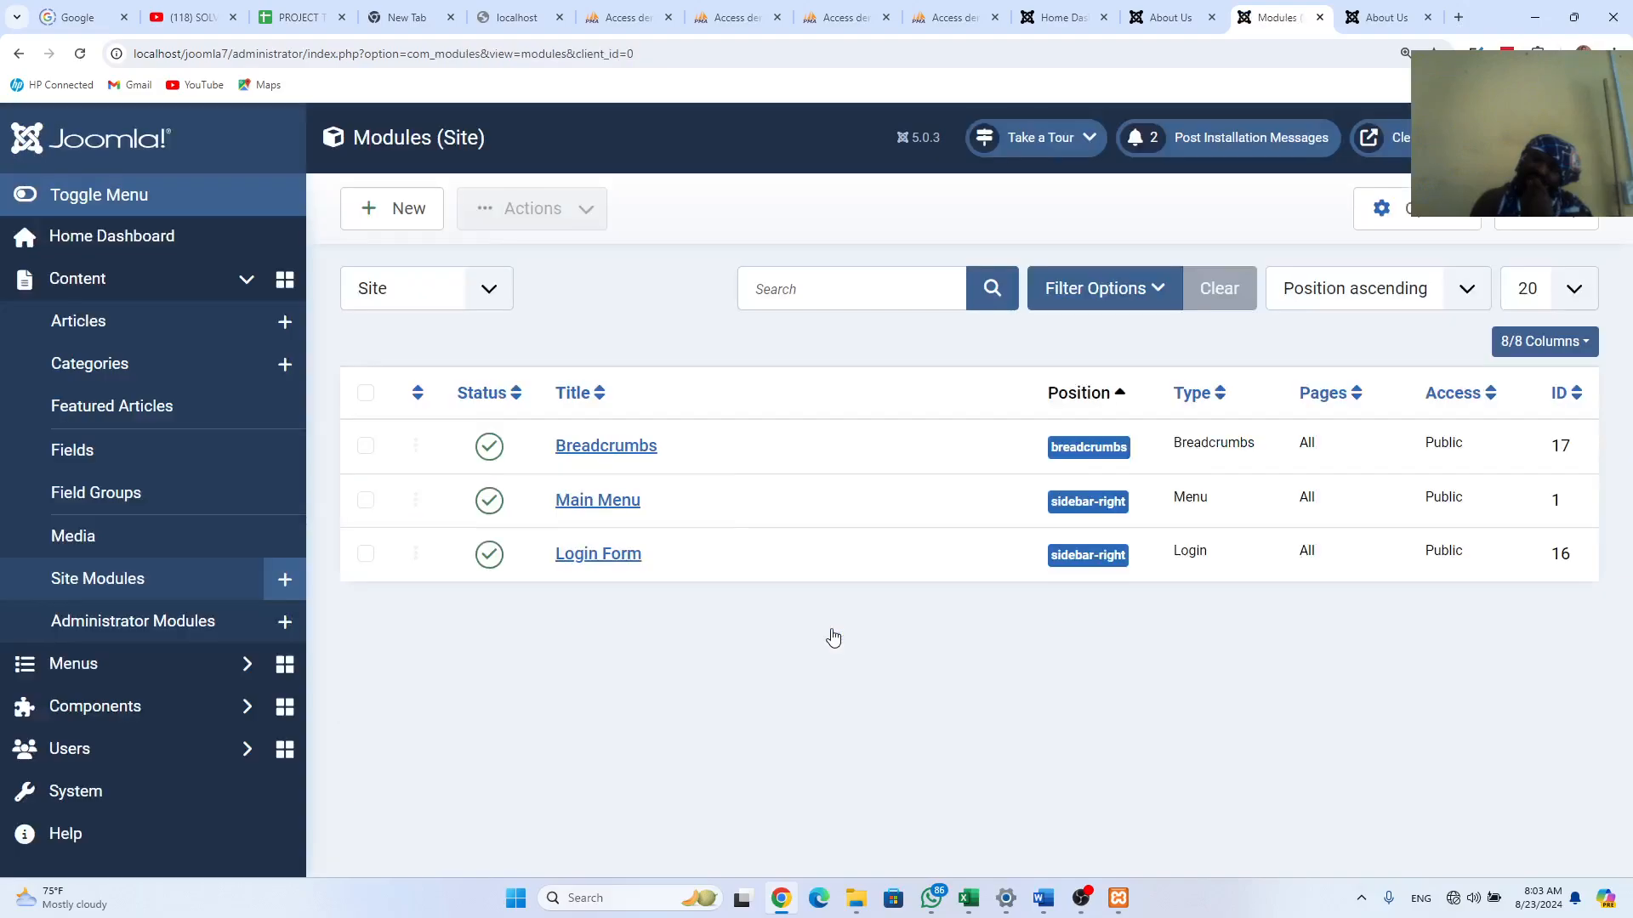
click(591, 507)
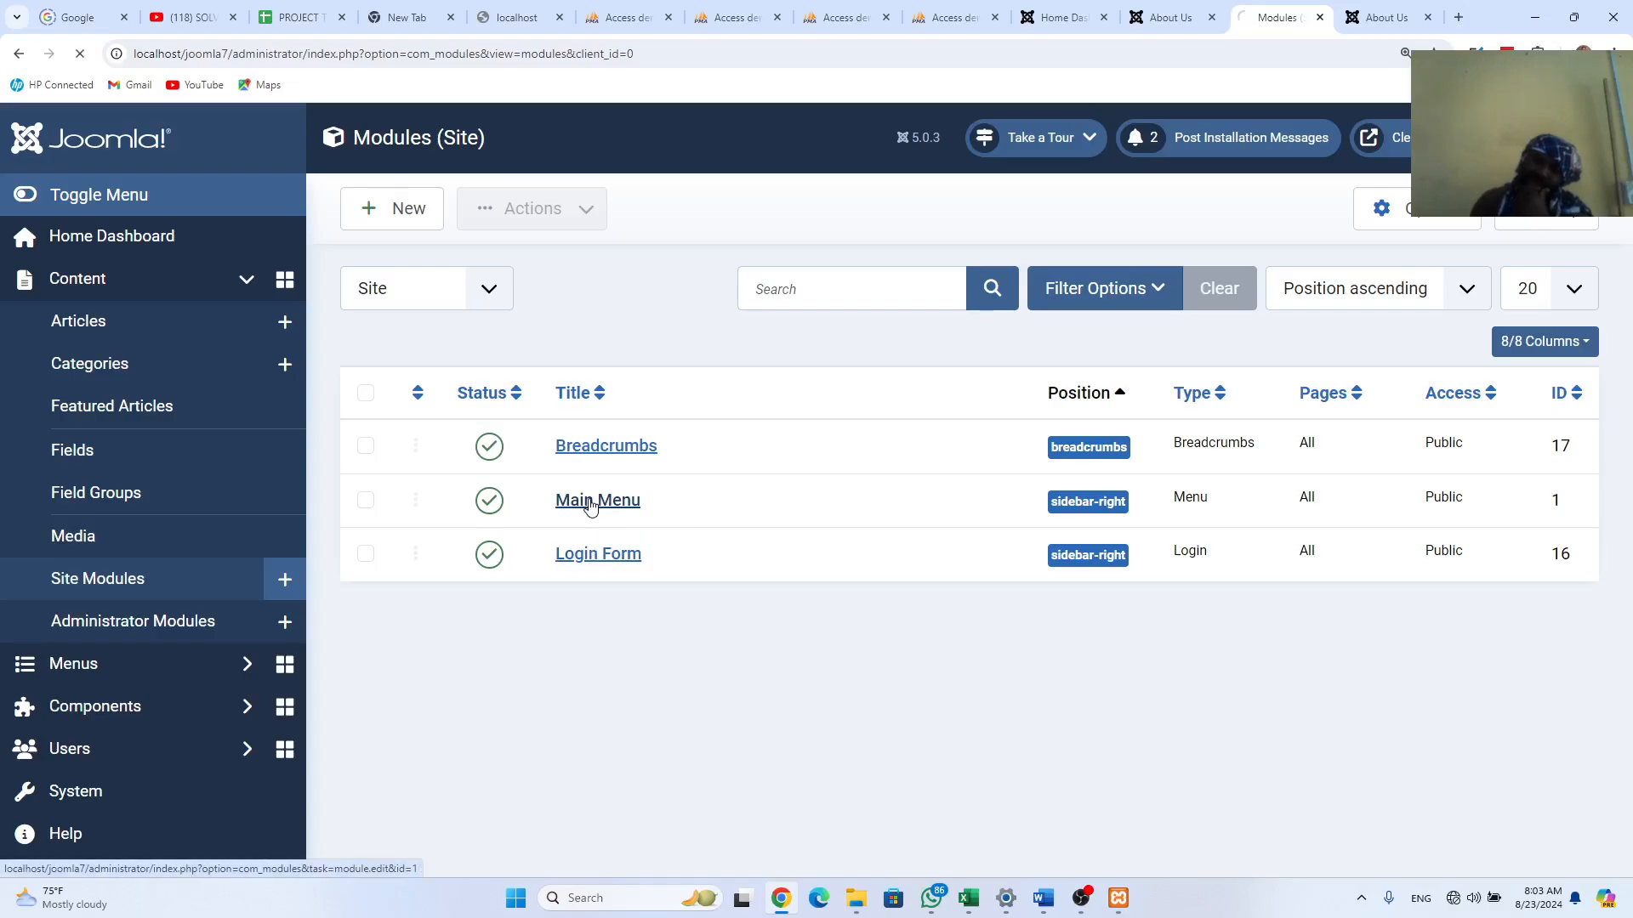
Step: Compare the old and new About Us pages, highlighting the sidebar Main Menu and Login Form blocks
click(1172, 17)
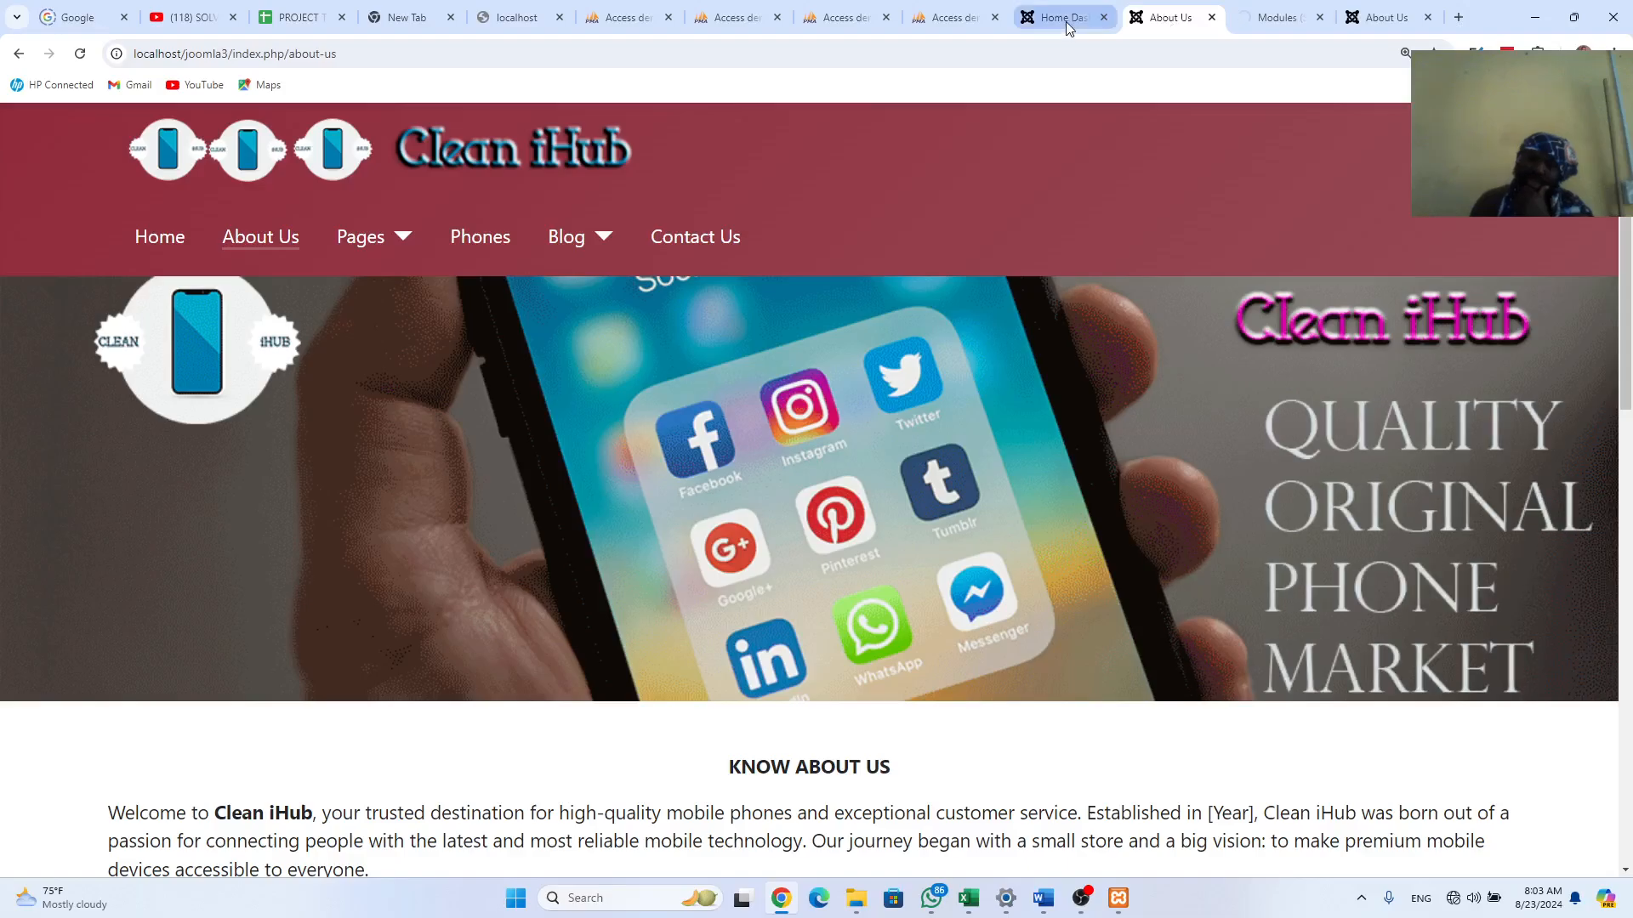
click(1357, 12)
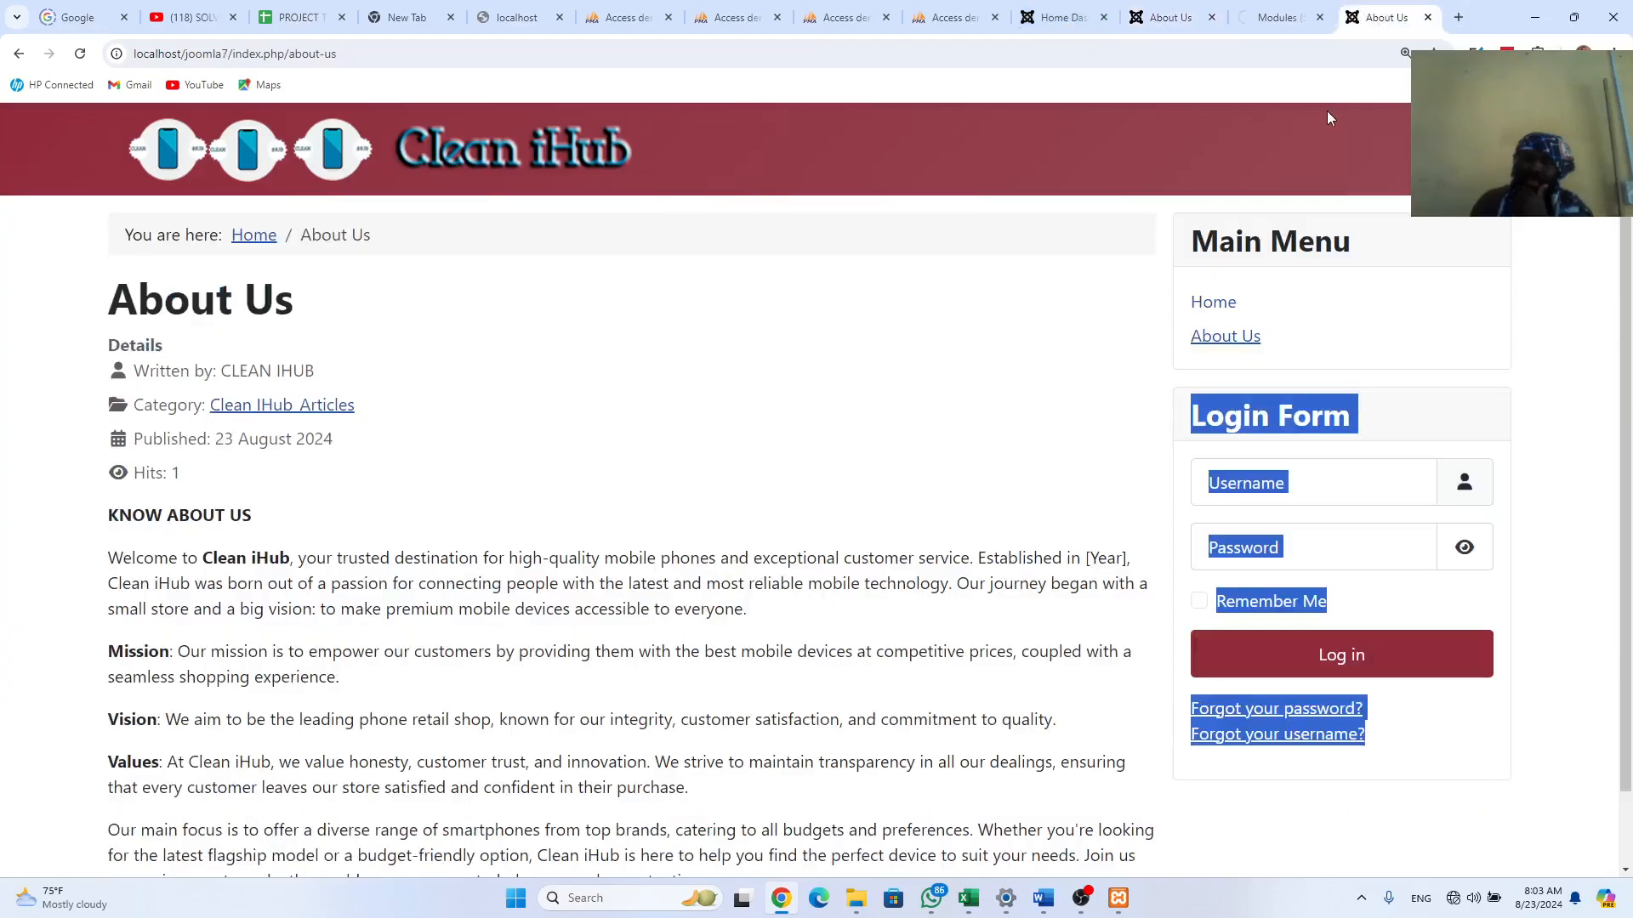
drag(1187, 225, 1261, 336)
drag(1197, 417, 1361, 744)
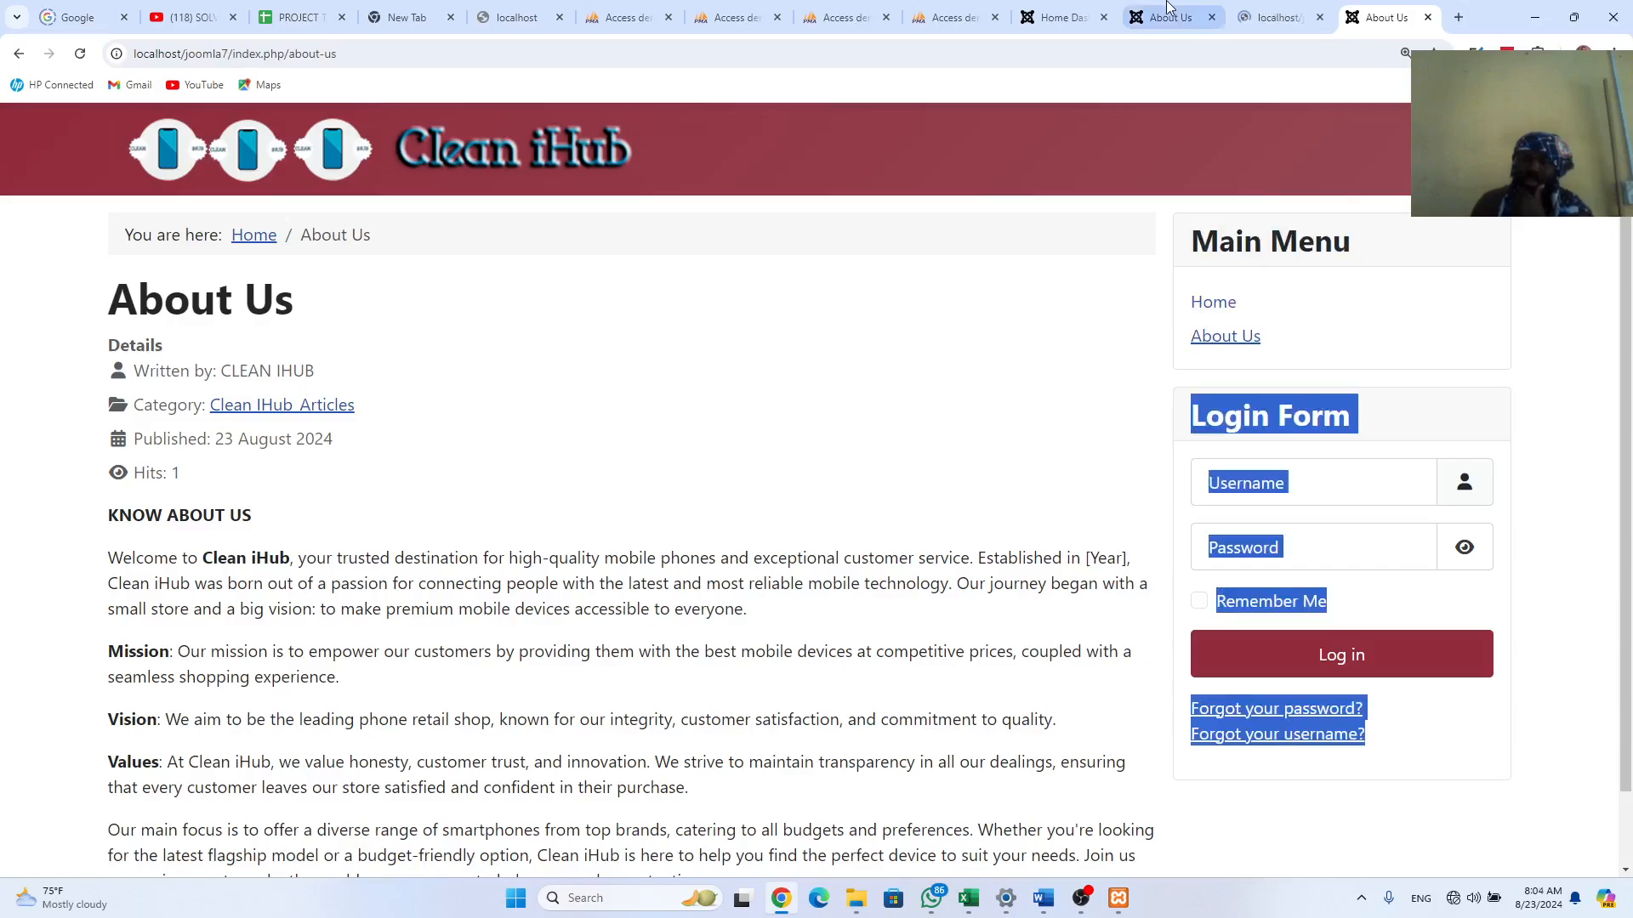
click(1285, 18)
Step: Set the Main Menu module's Title to Hide, save, and reload the About Us page
scroll(772, 553, down, 1)
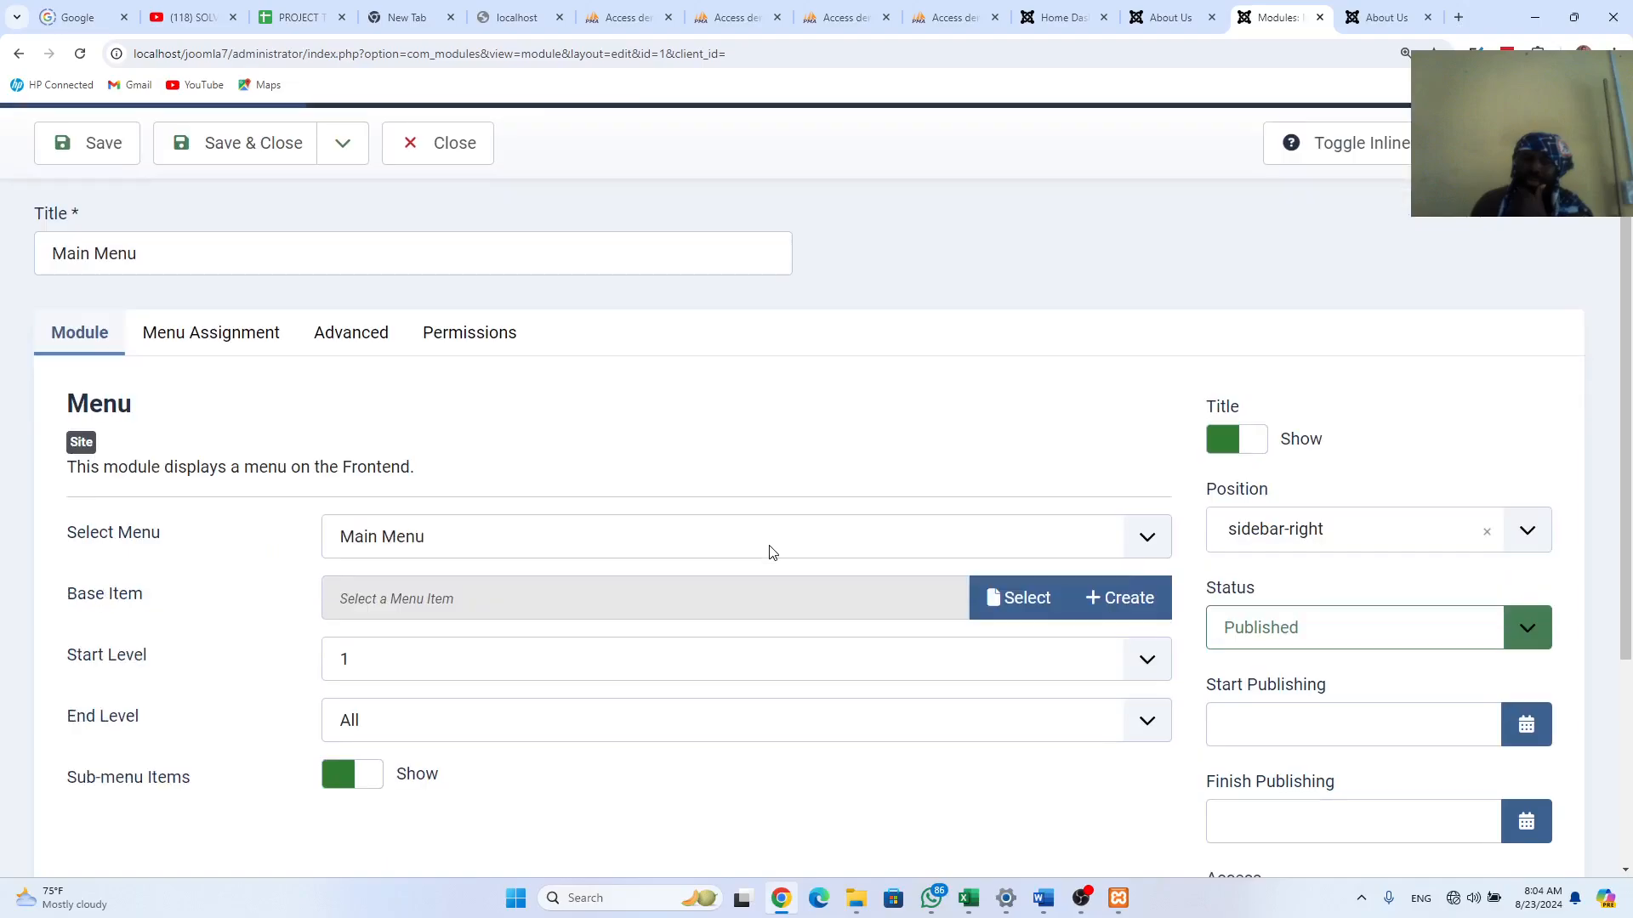
scroll(772, 552, down, 1)
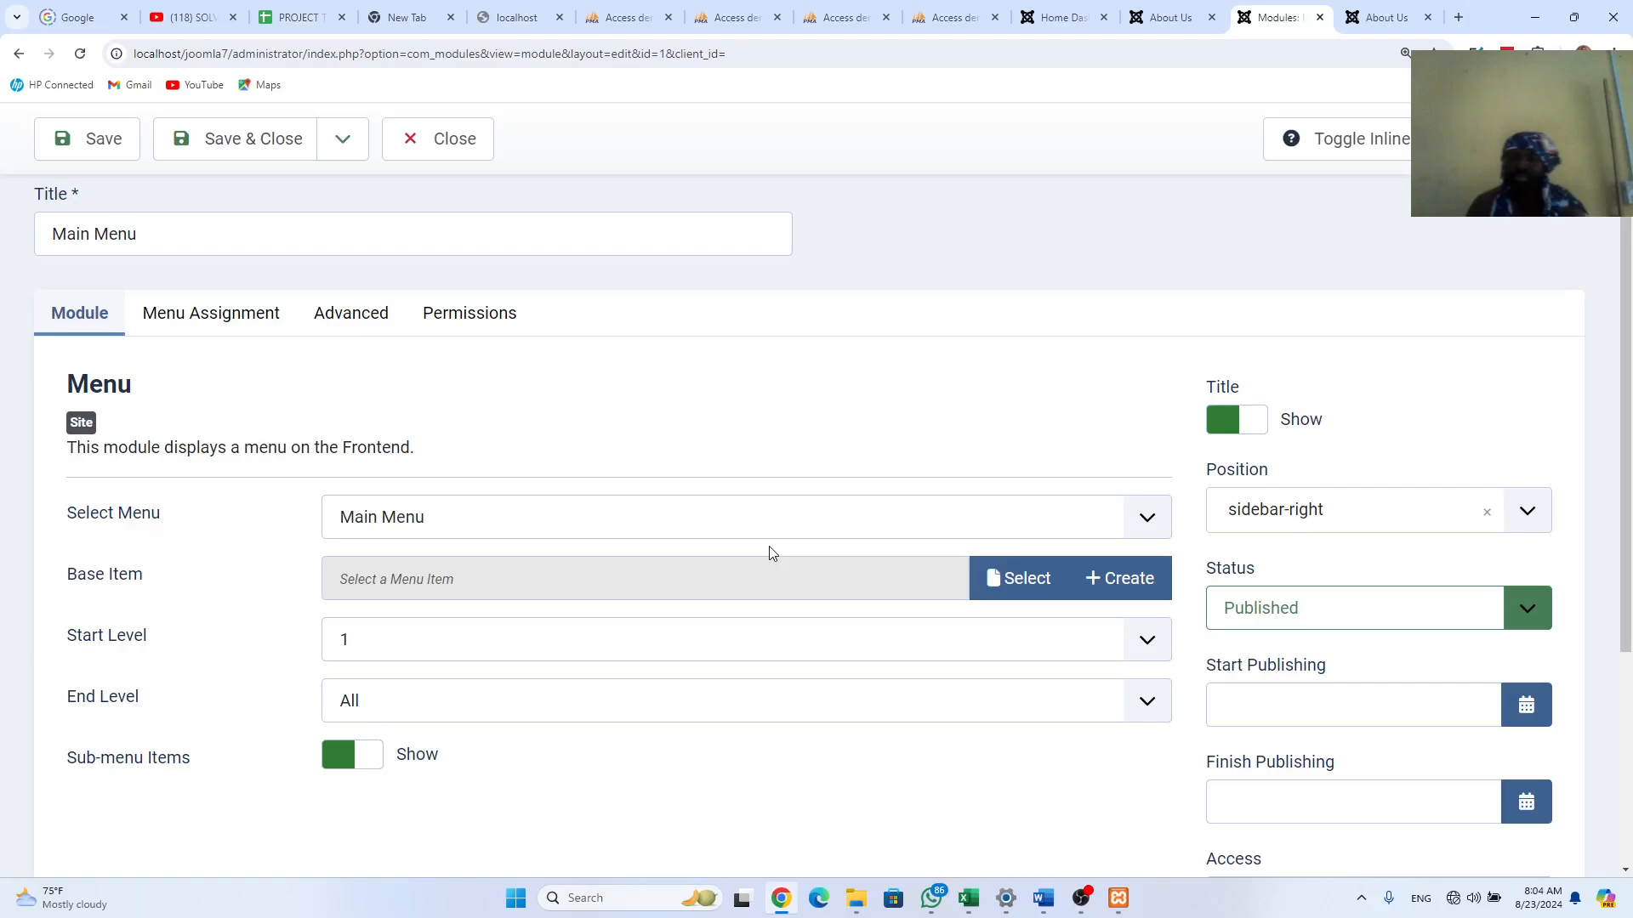
click(1234, 421)
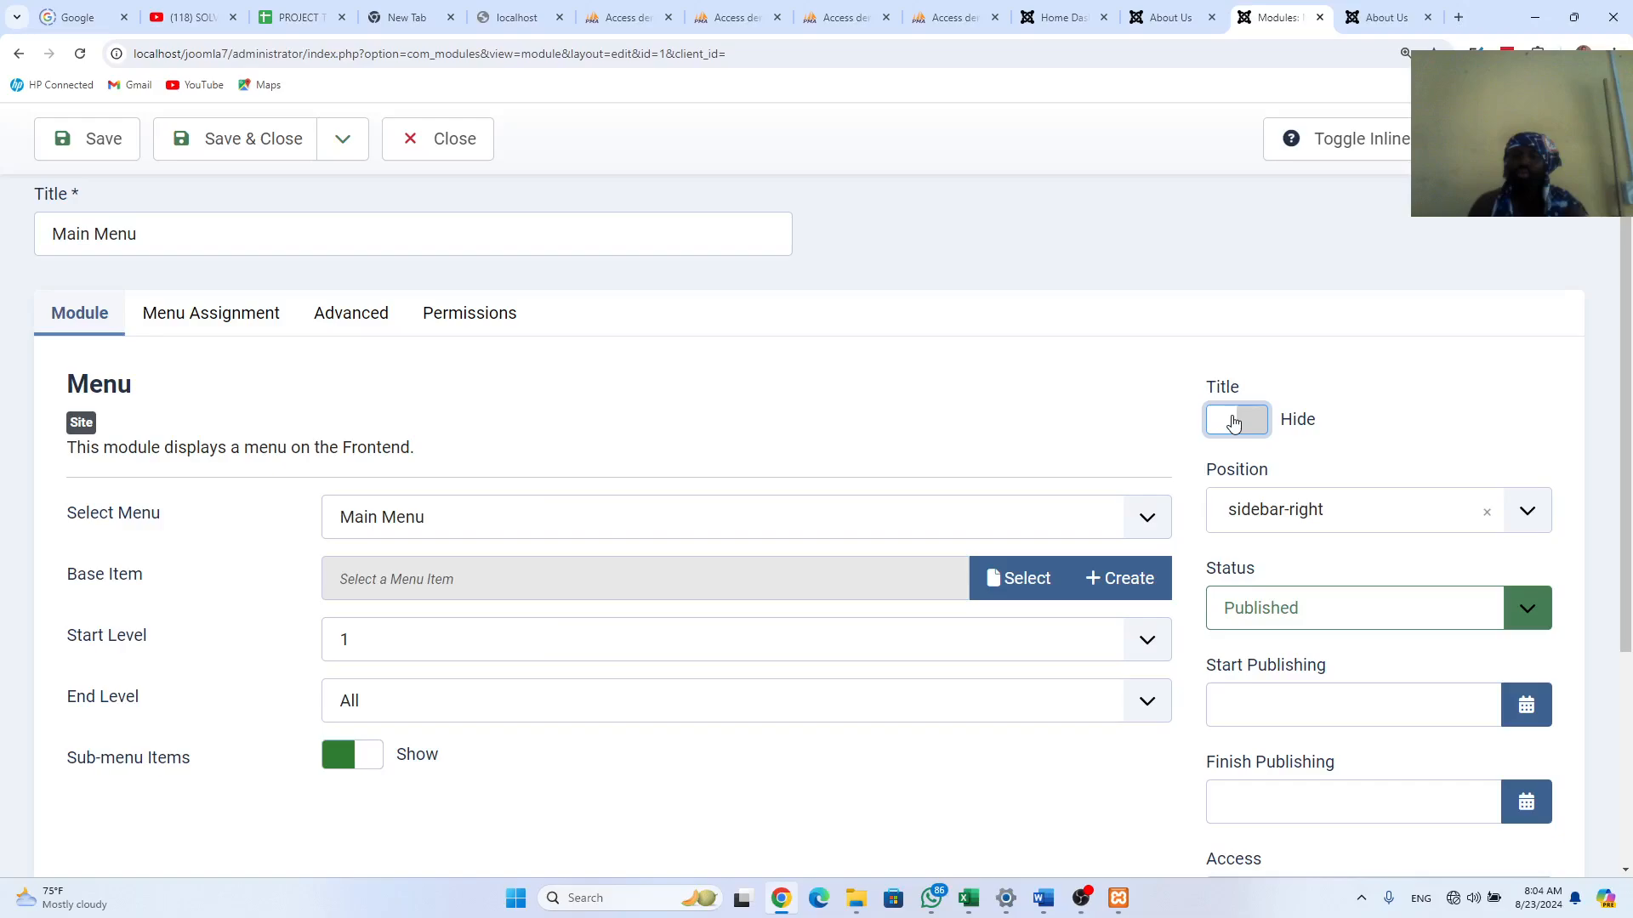
click(111, 127)
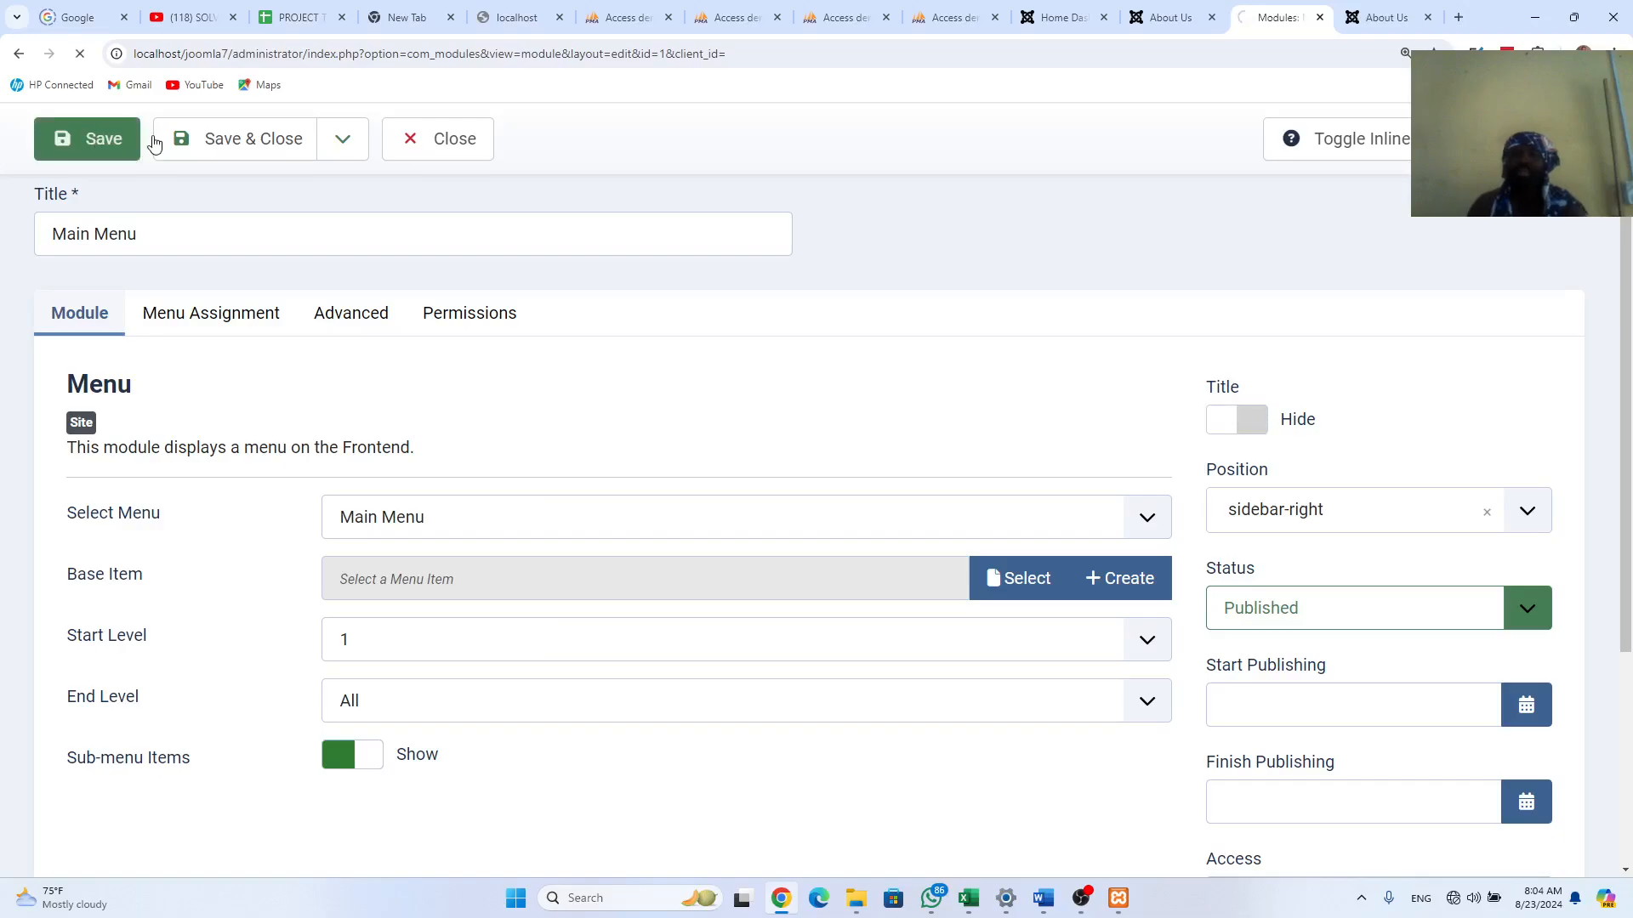
click(1374, 12)
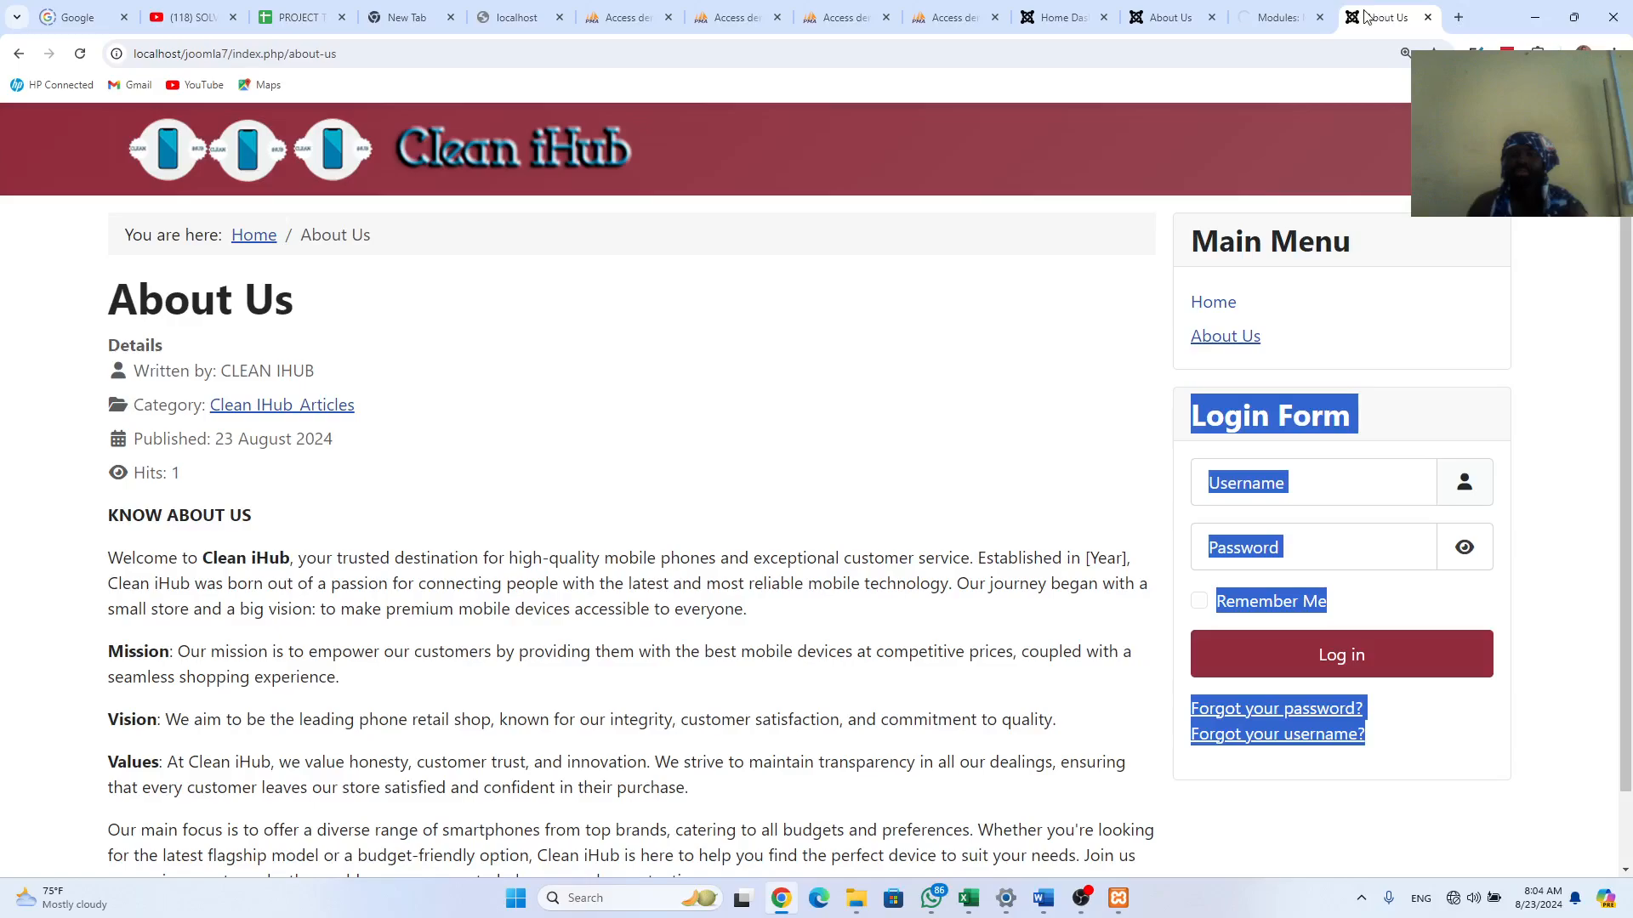
click(82, 55)
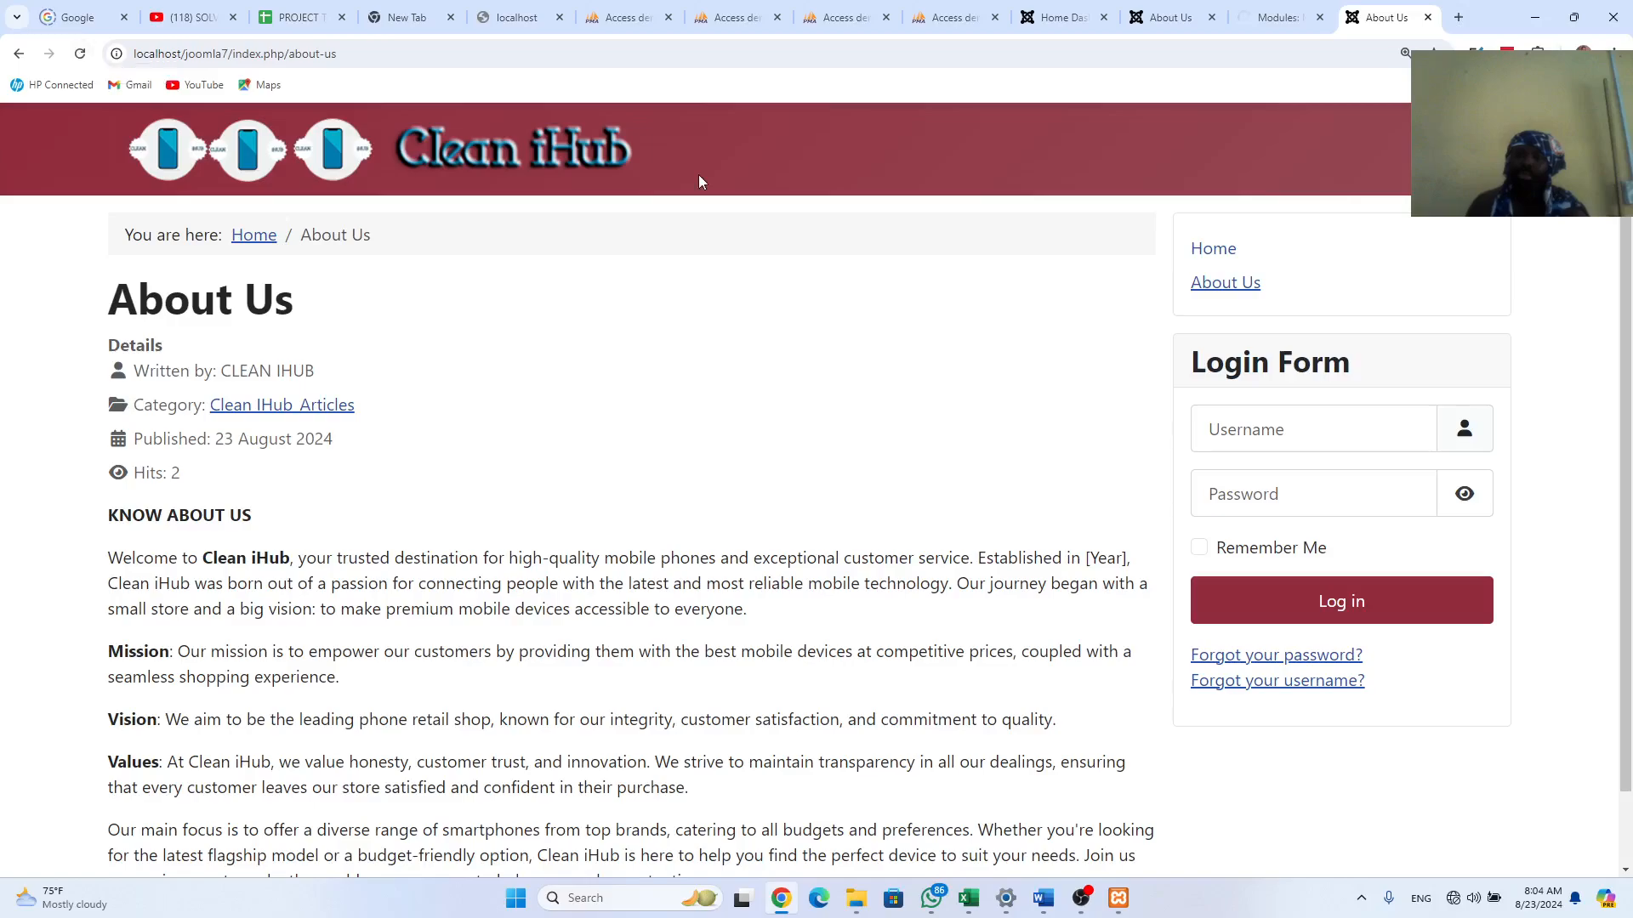
Step: Review the module settings and compare the new and old sites' About Us pages
click(1282, 19)
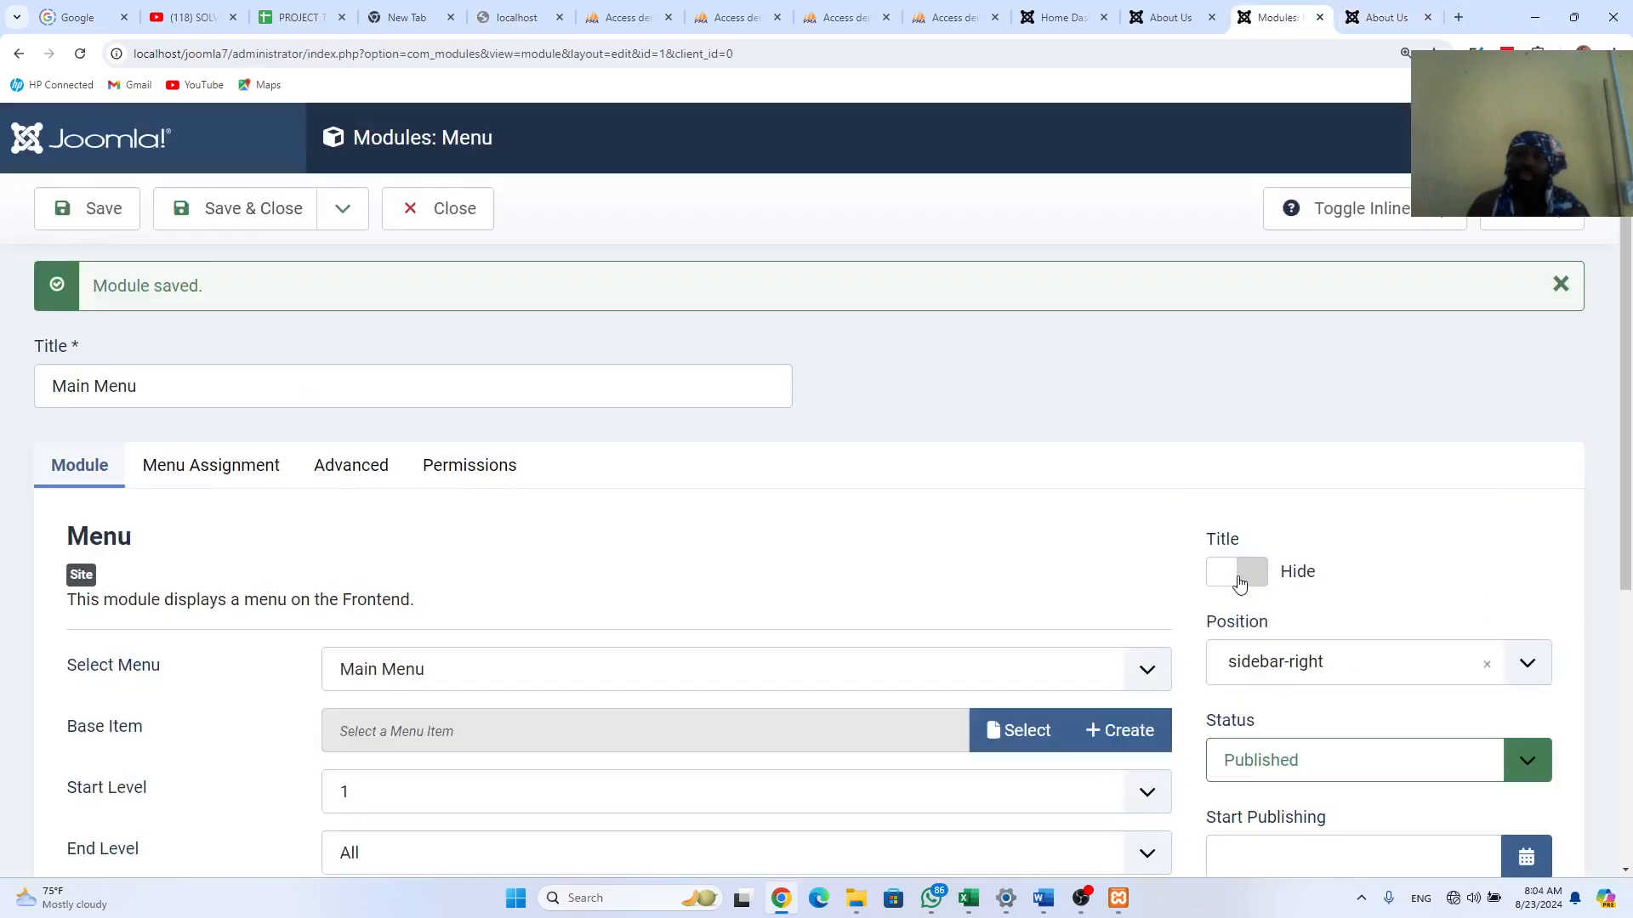
scroll(1238, 583, down, 2)
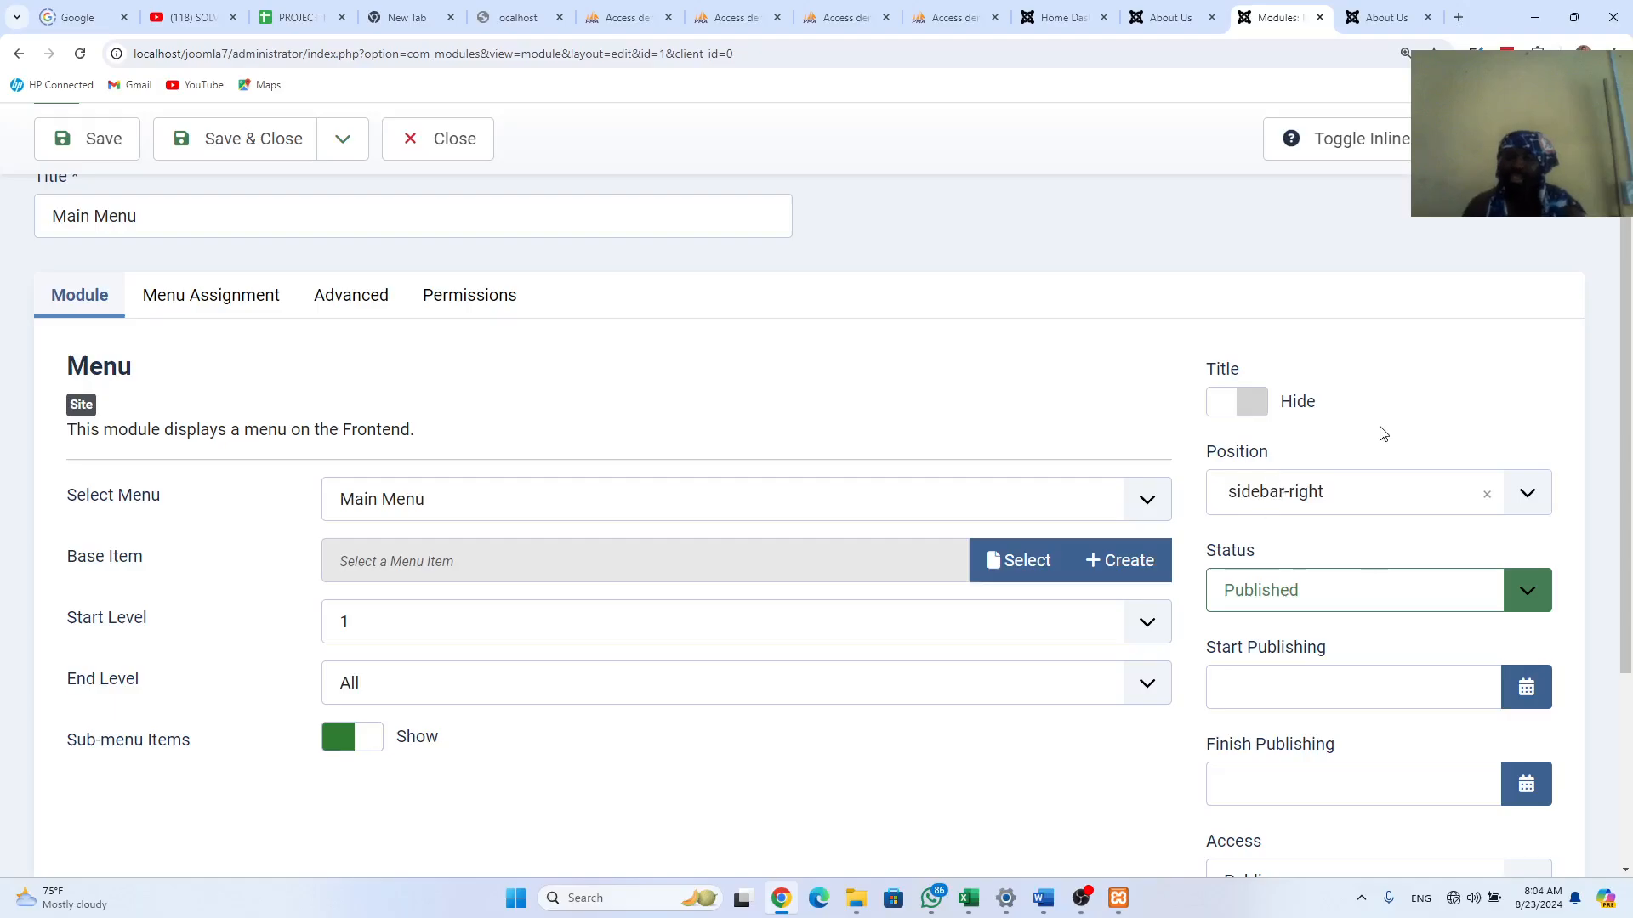
click(1386, 17)
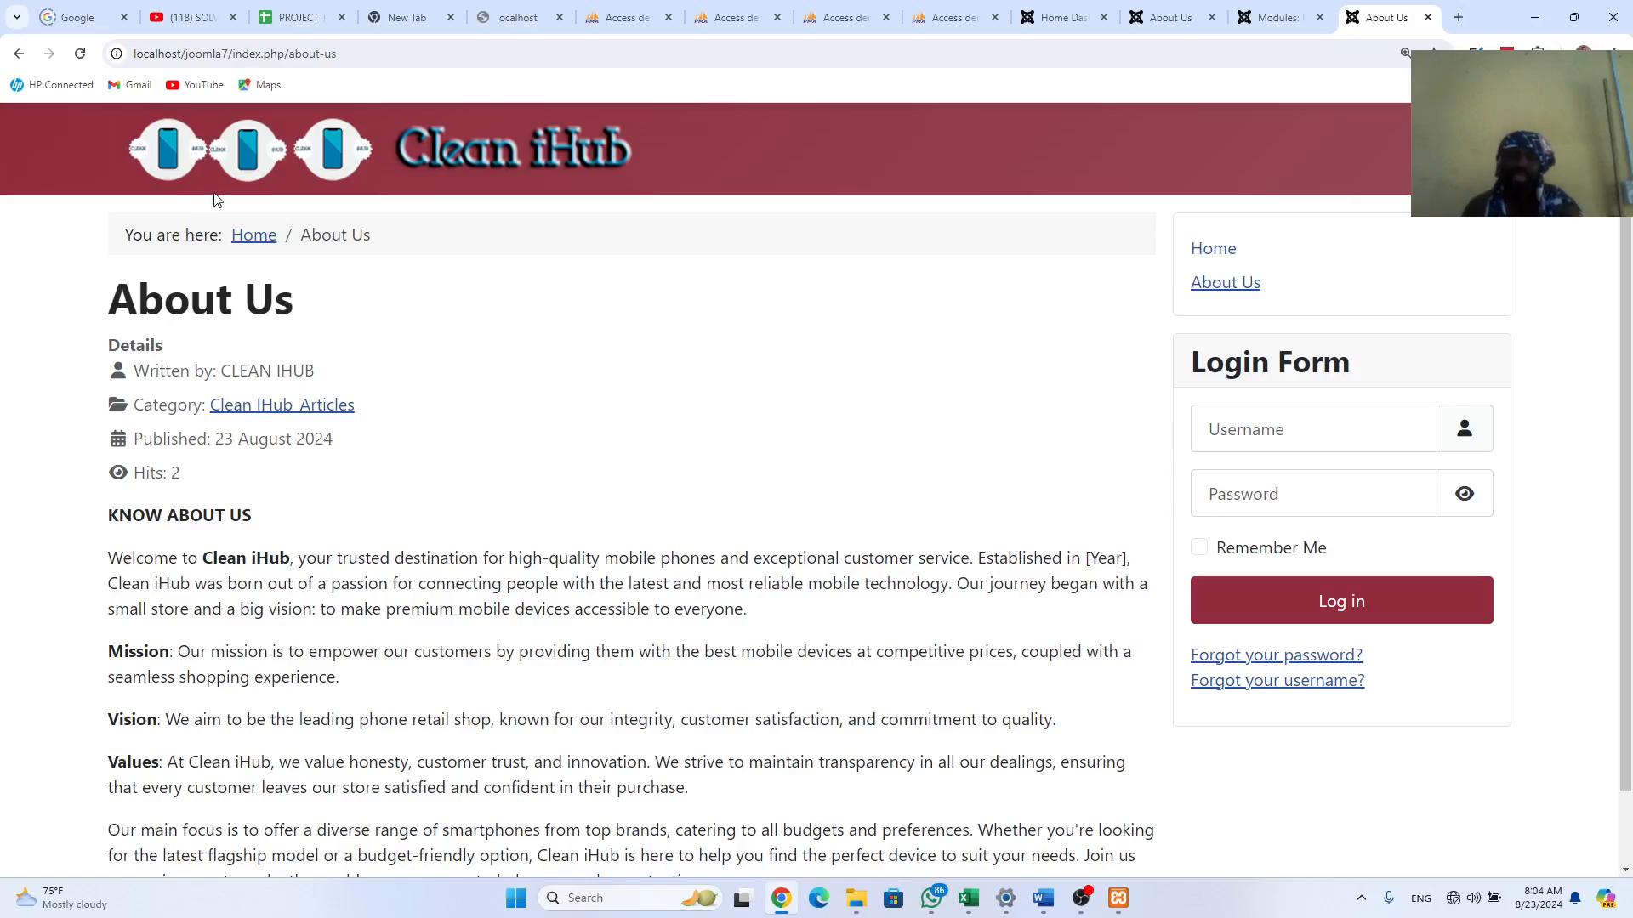
click(1167, 17)
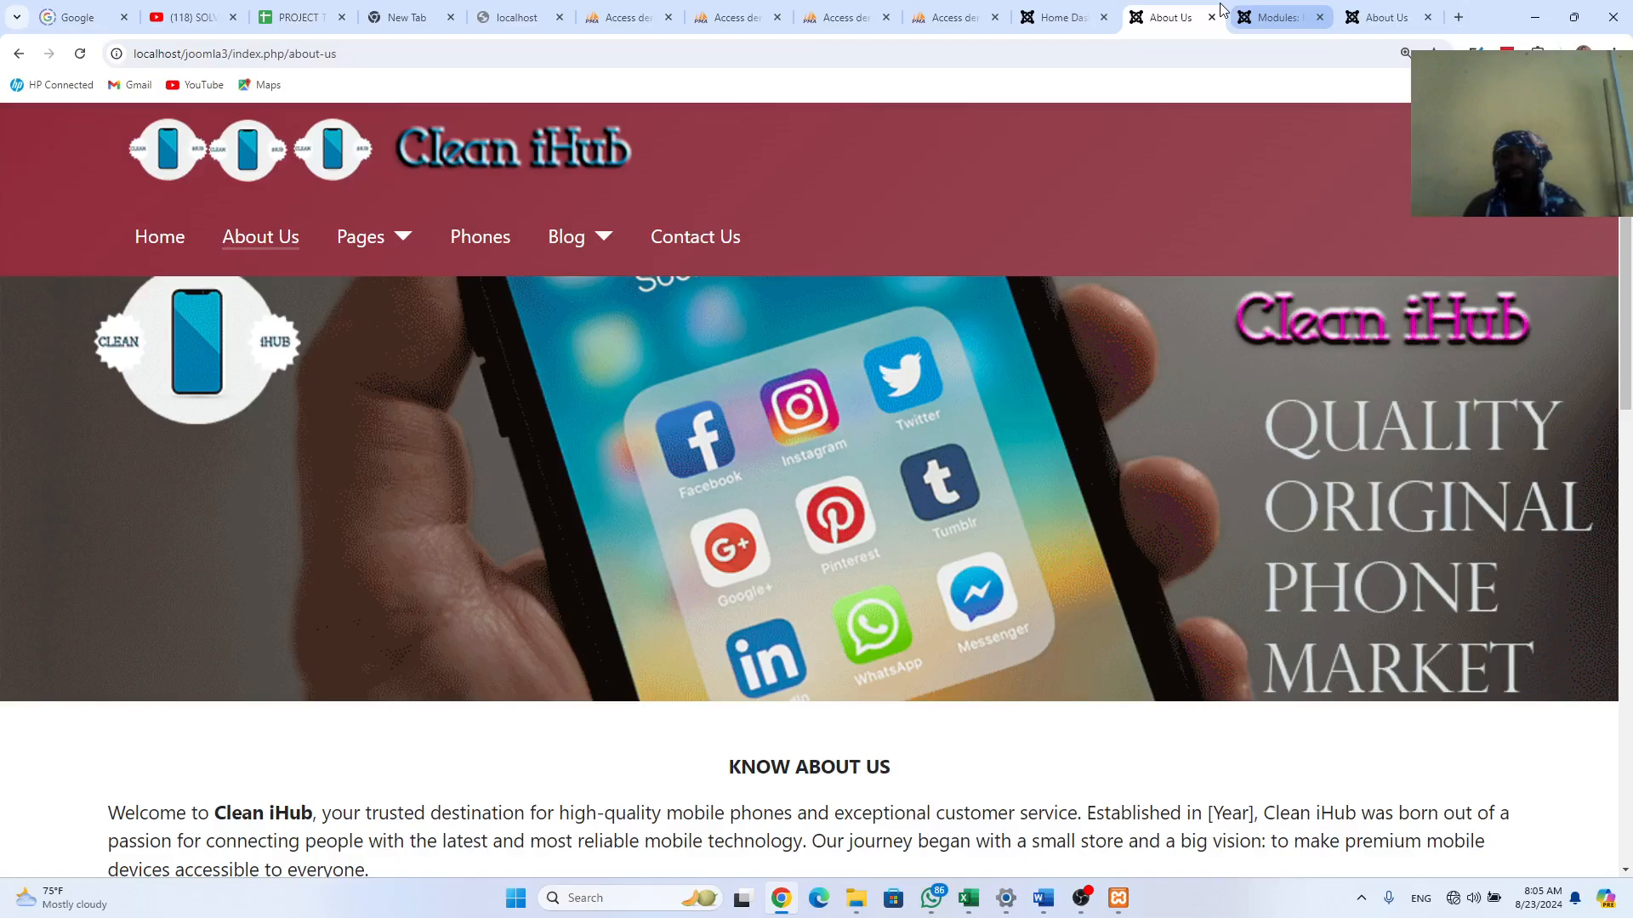
click(1371, 21)
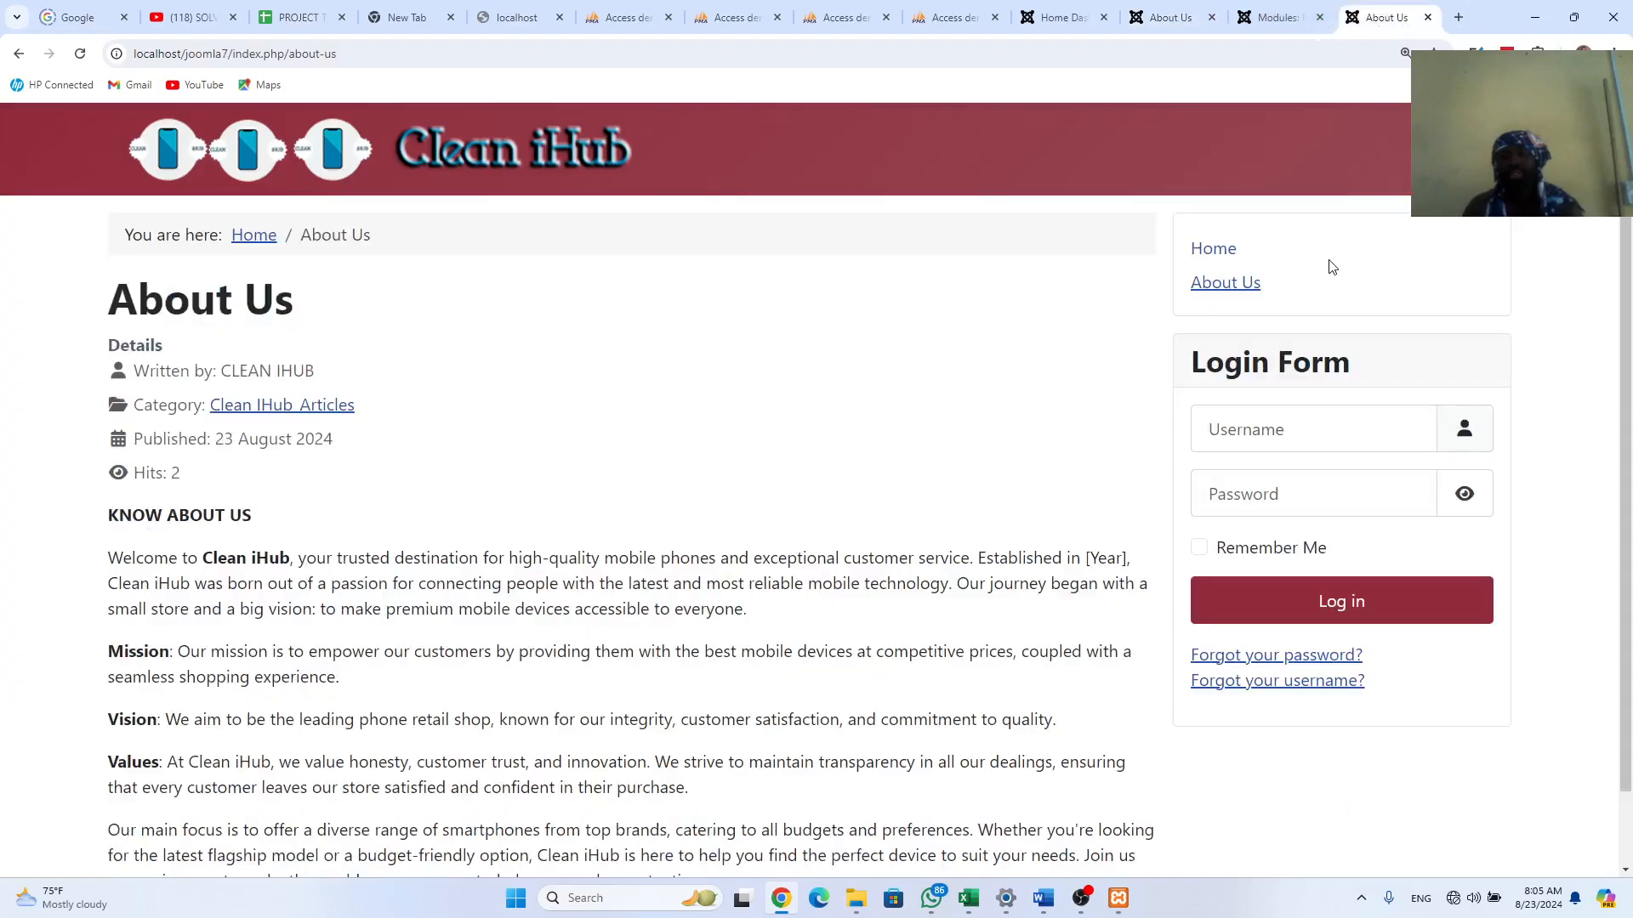
click(1262, 22)
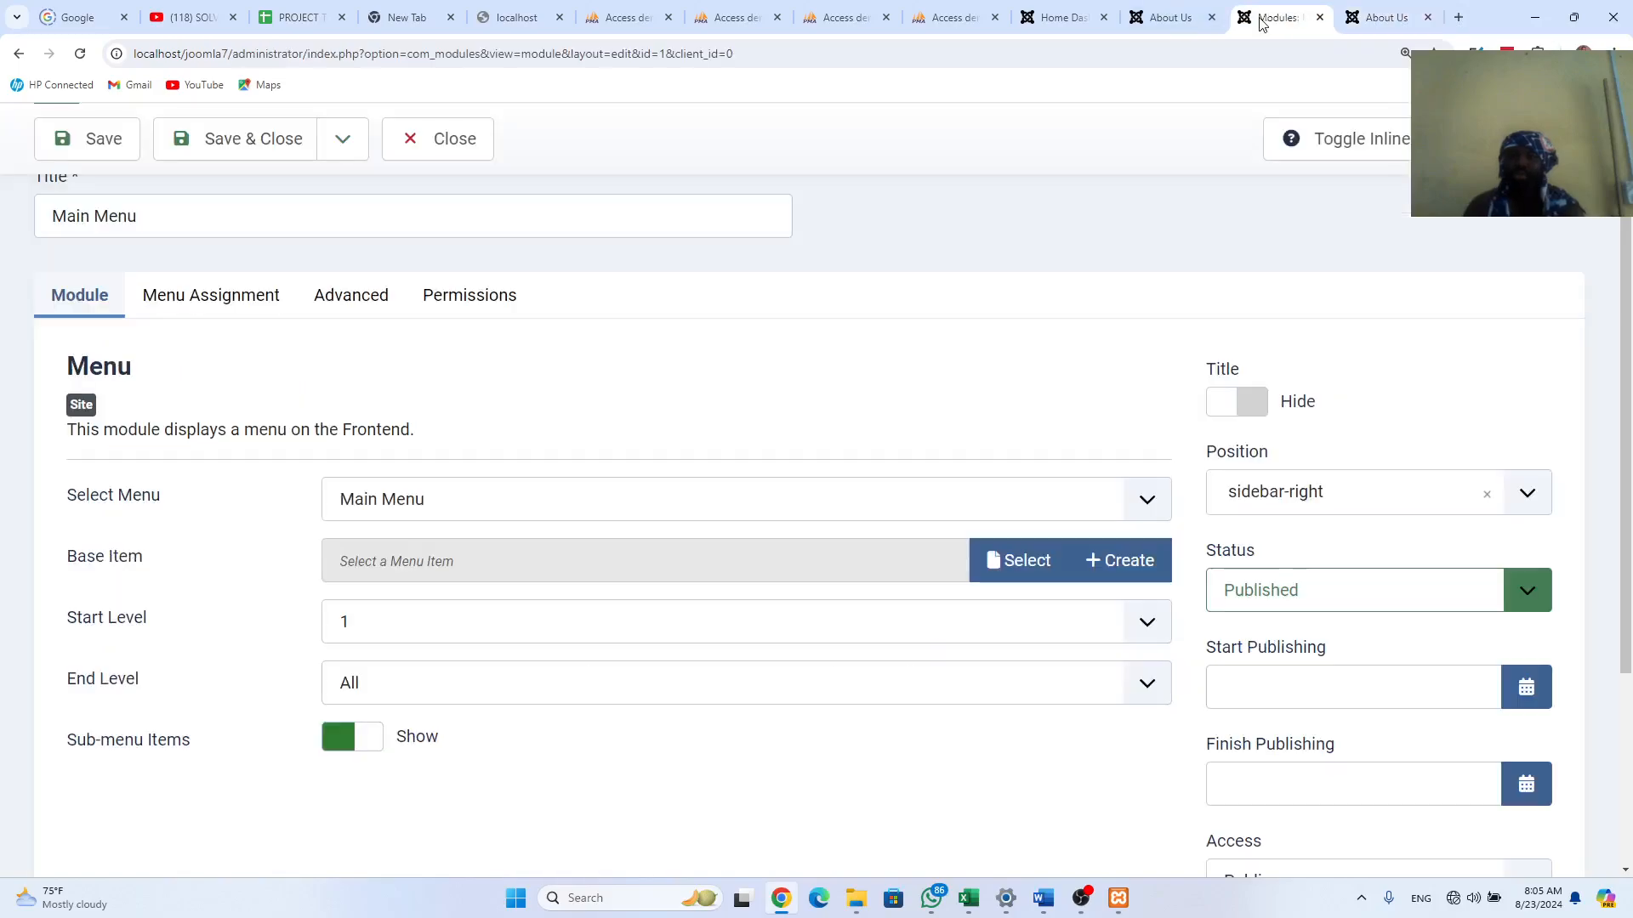
click(1527, 494)
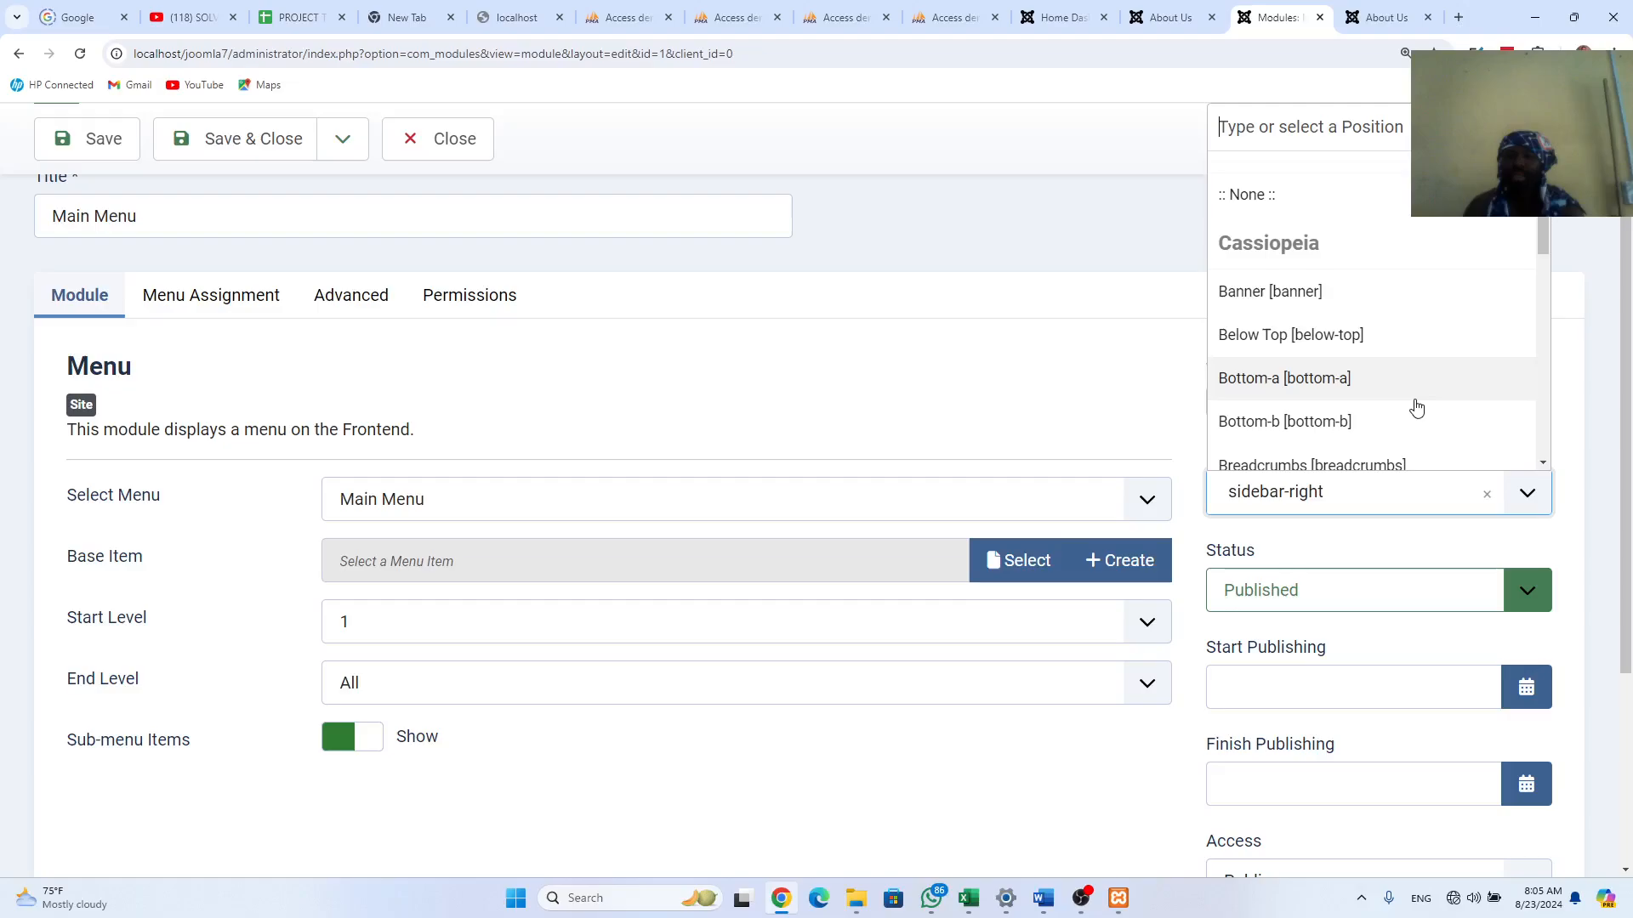
scroll(1417, 411, down, 2)
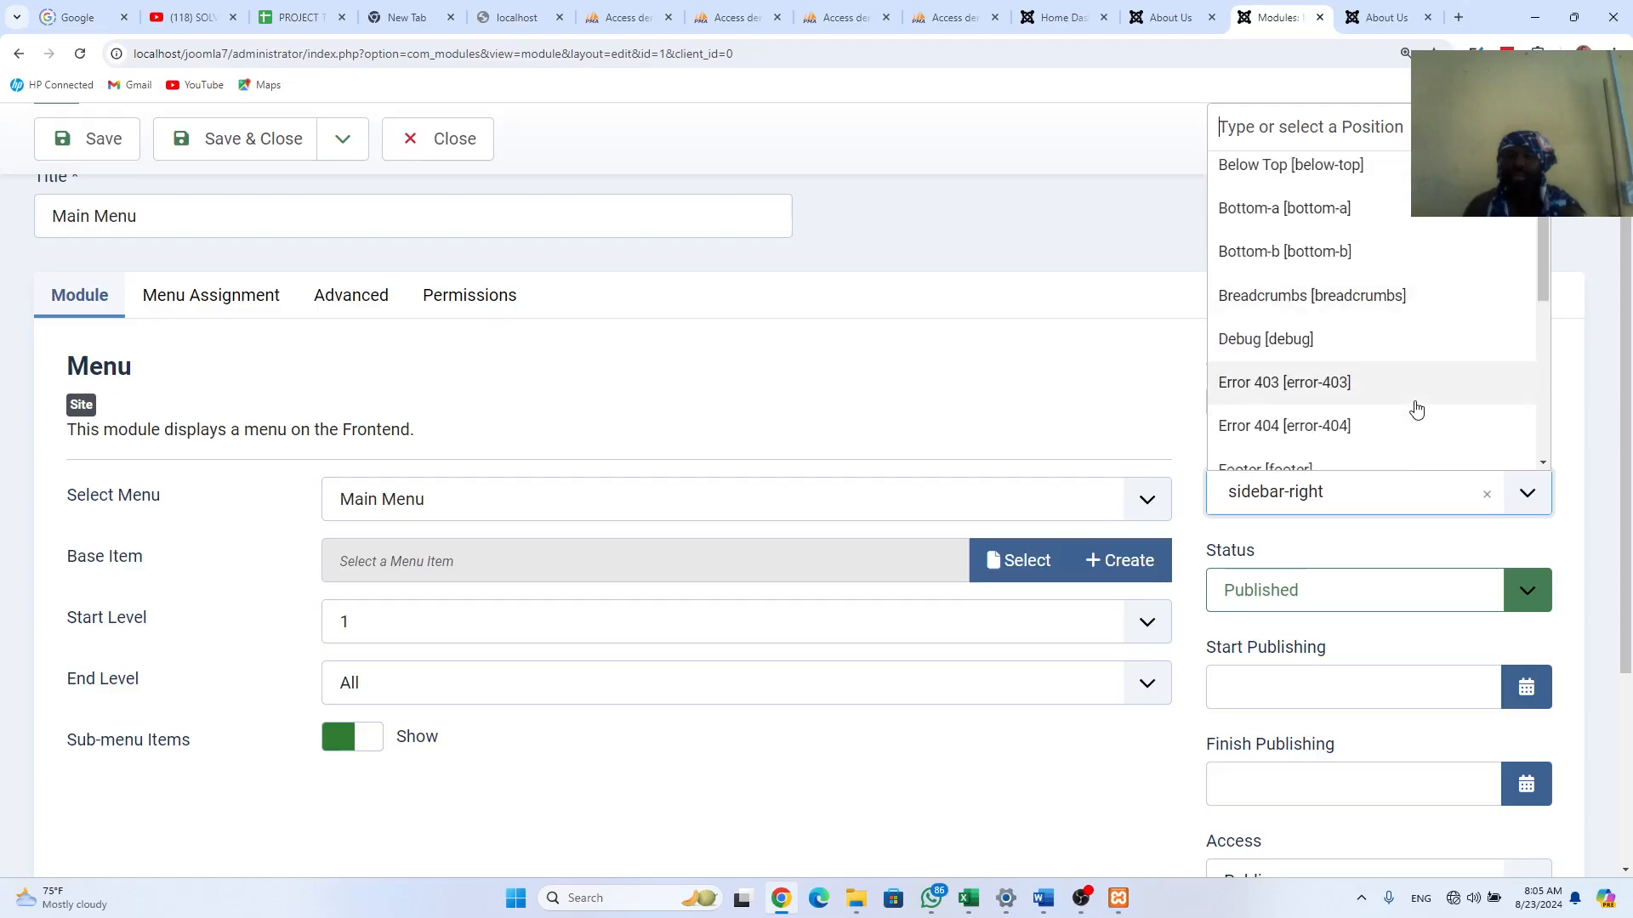
scroll(1417, 411, up, 1)
scroll(1413, 412, down, 3)
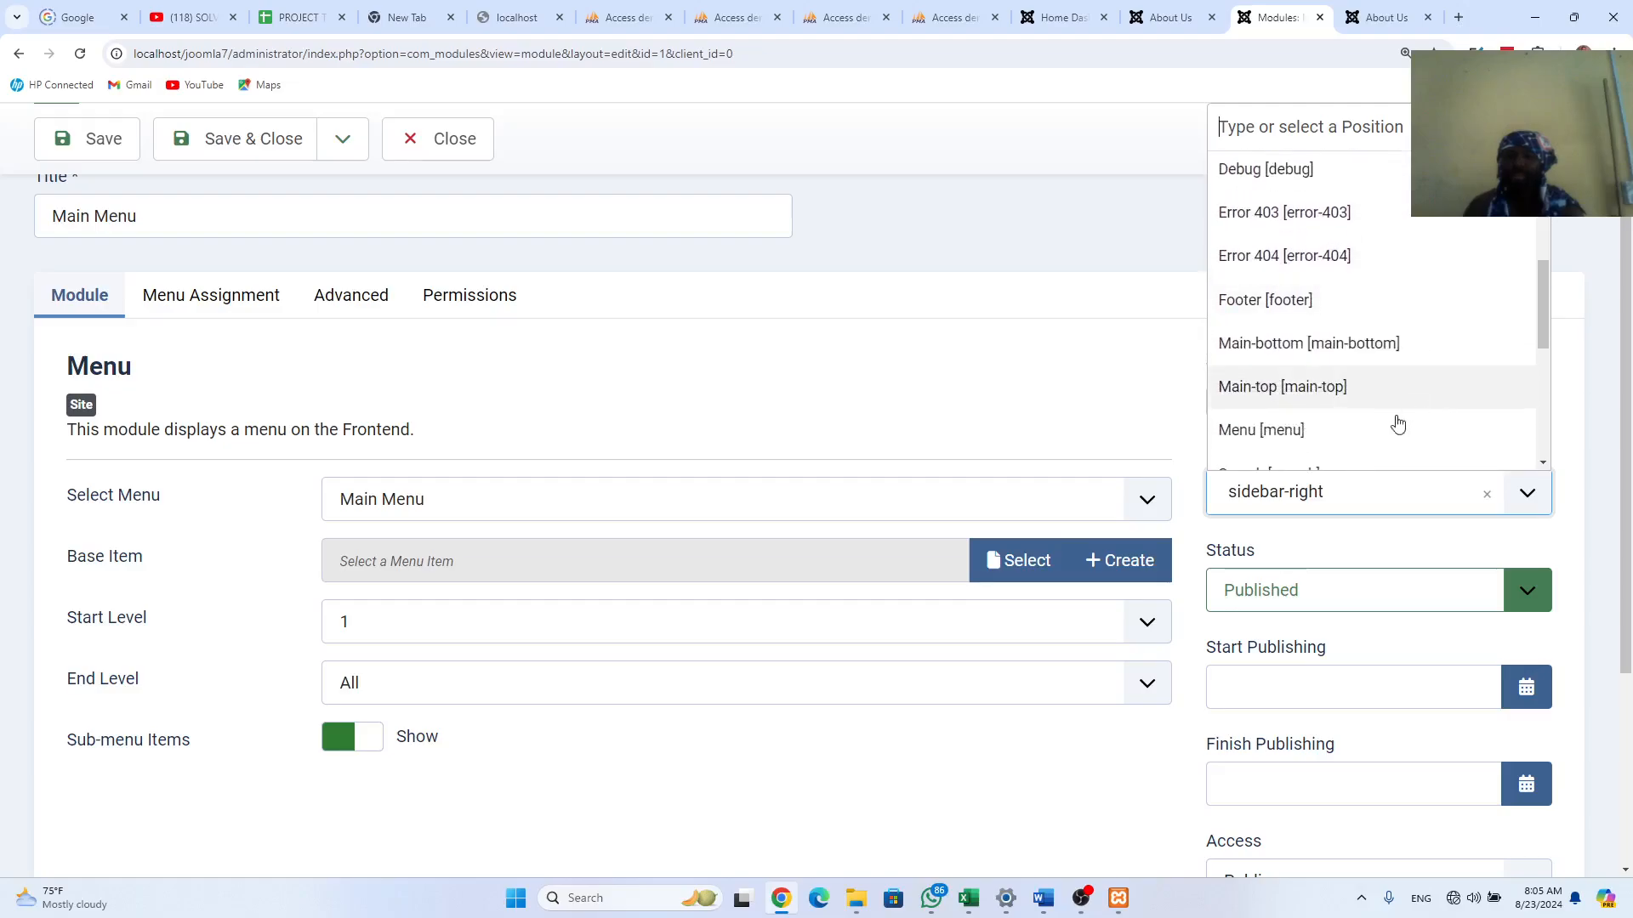
click(1327, 443)
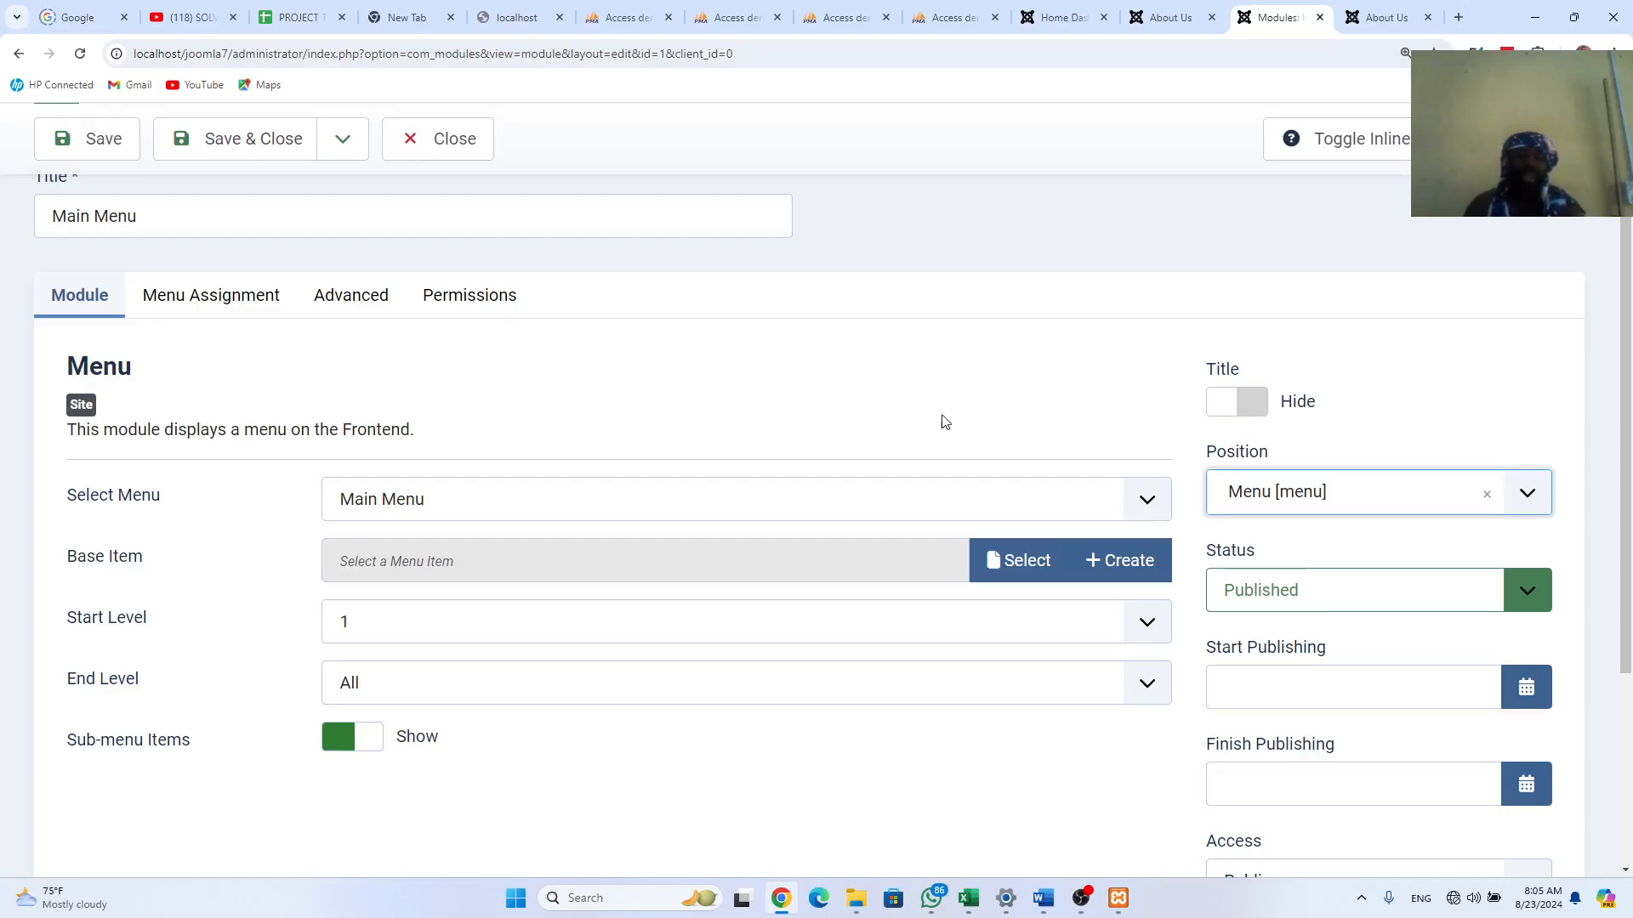
click(268, 146)
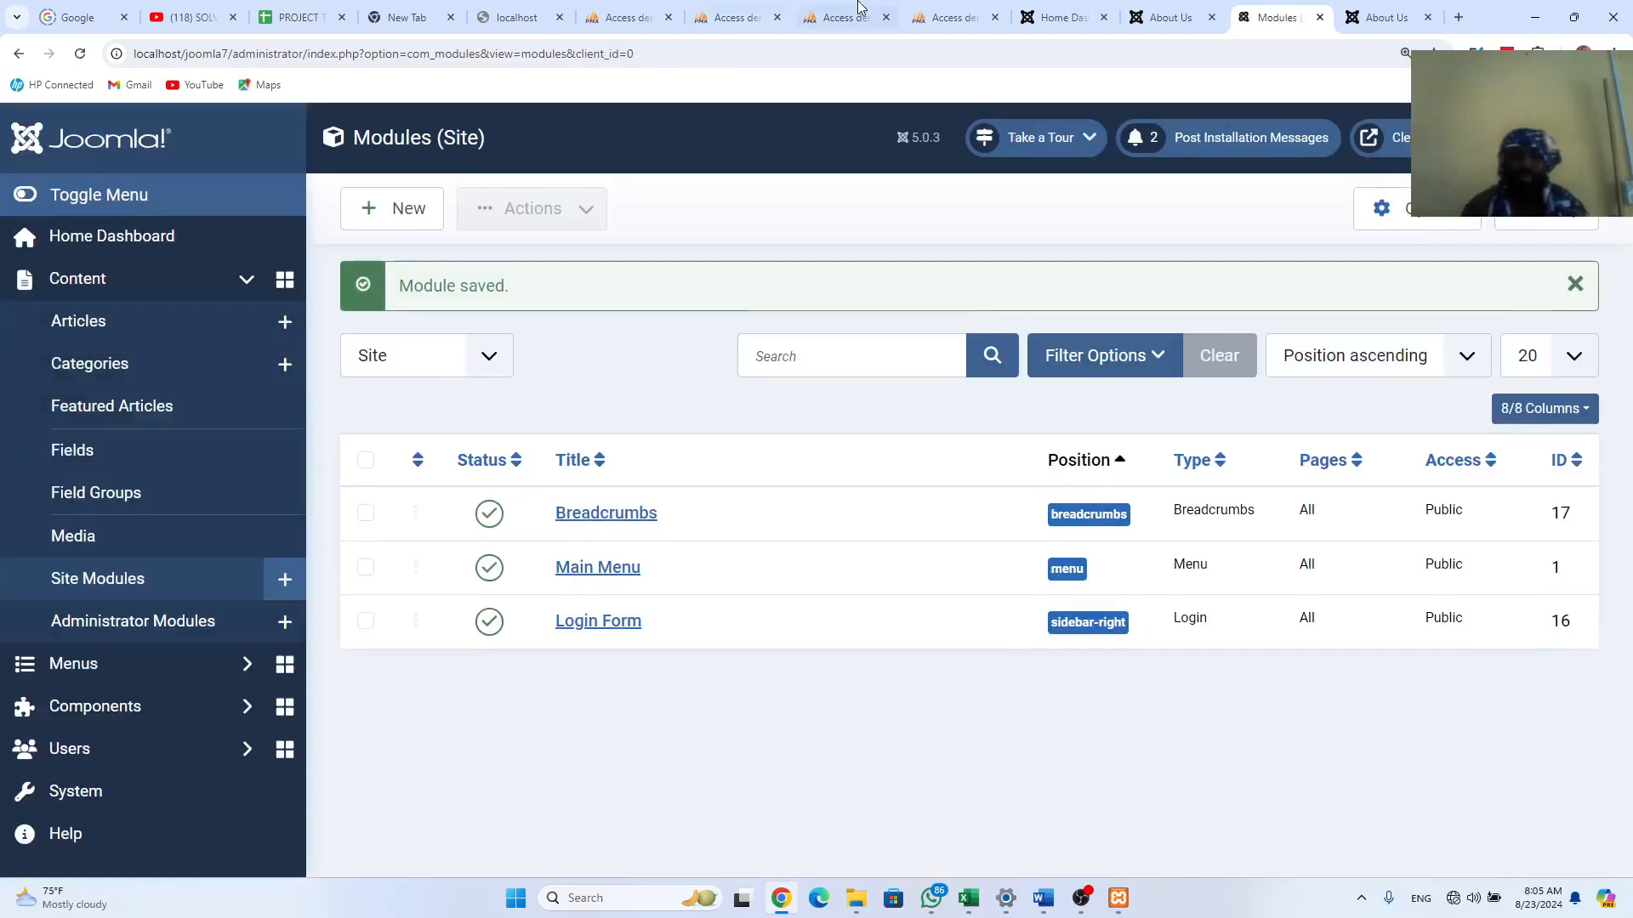
click(1373, 17)
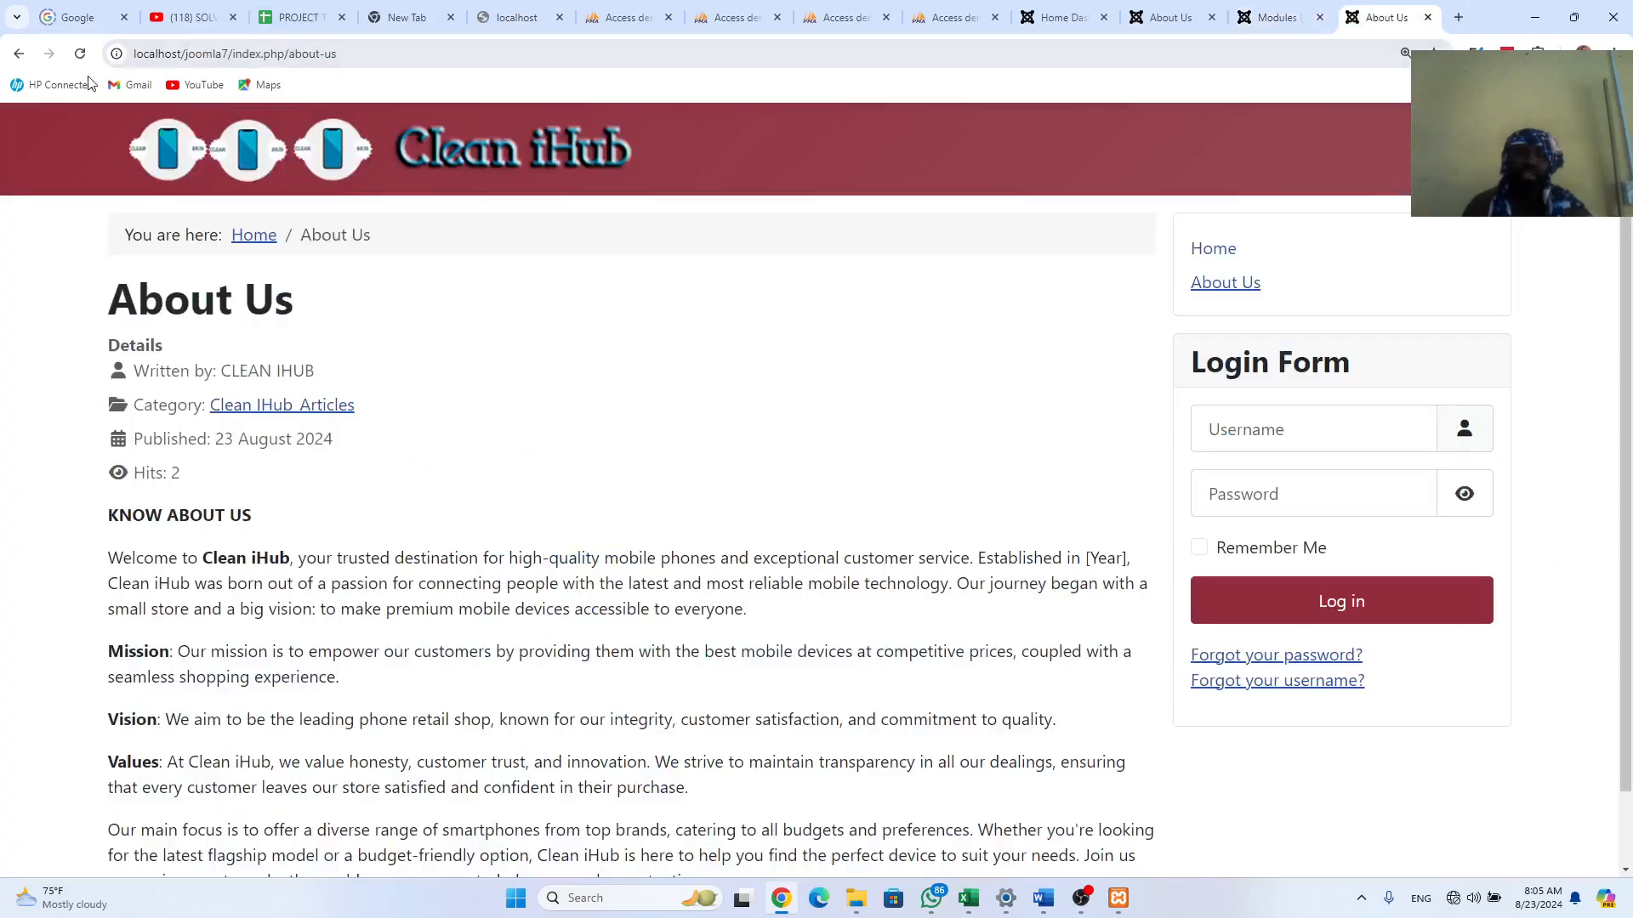
click(80, 53)
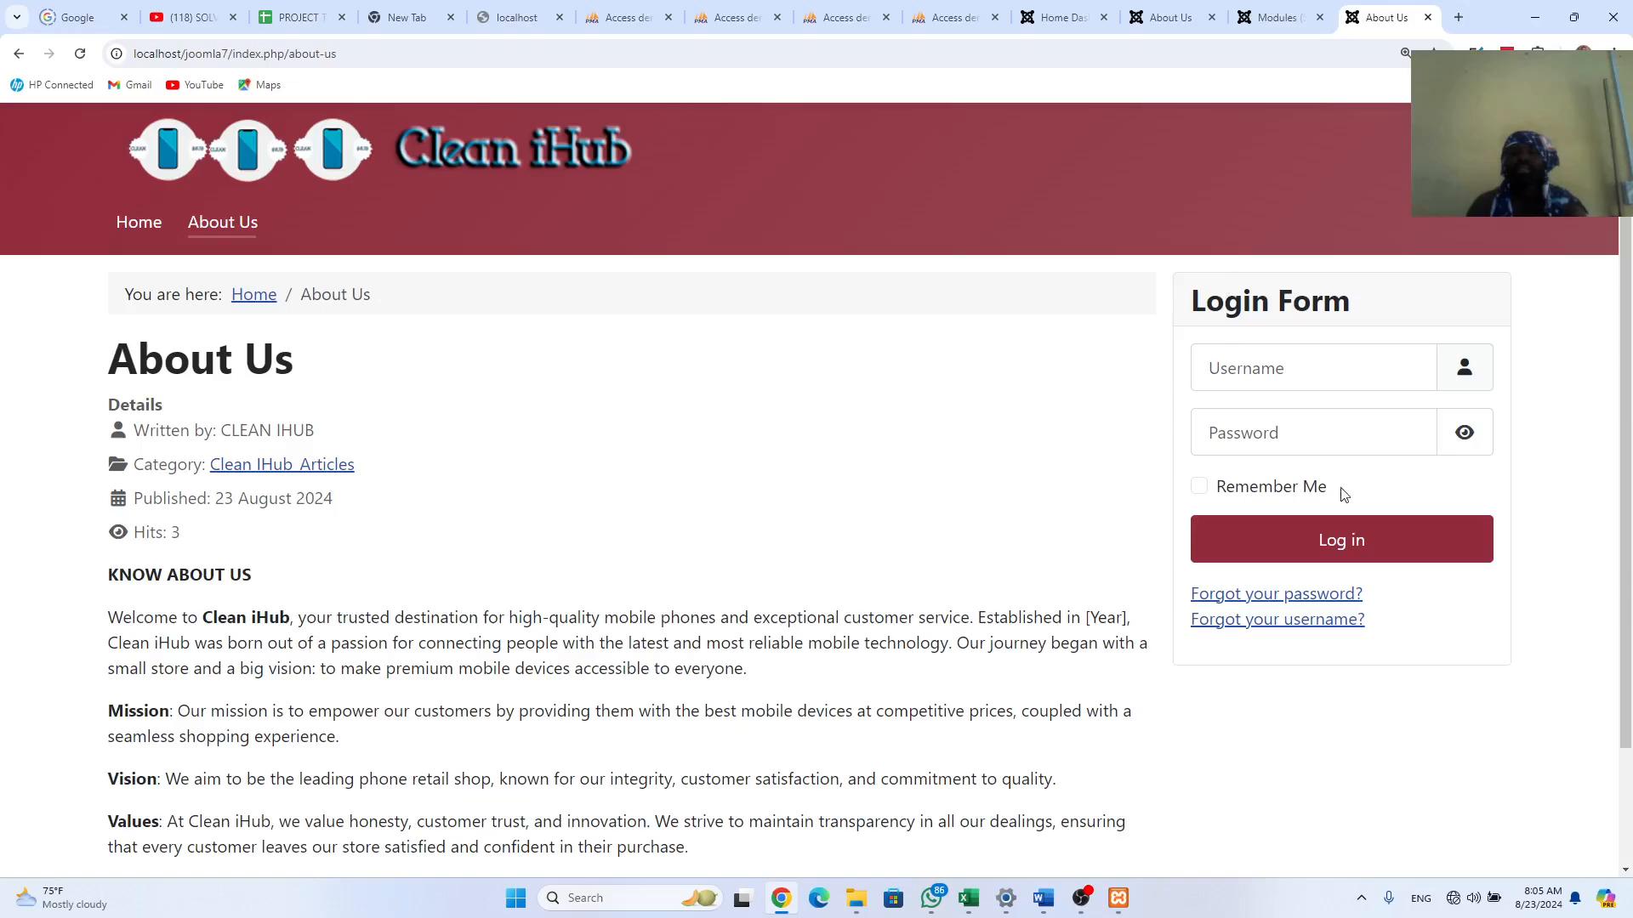
click(1178, 19)
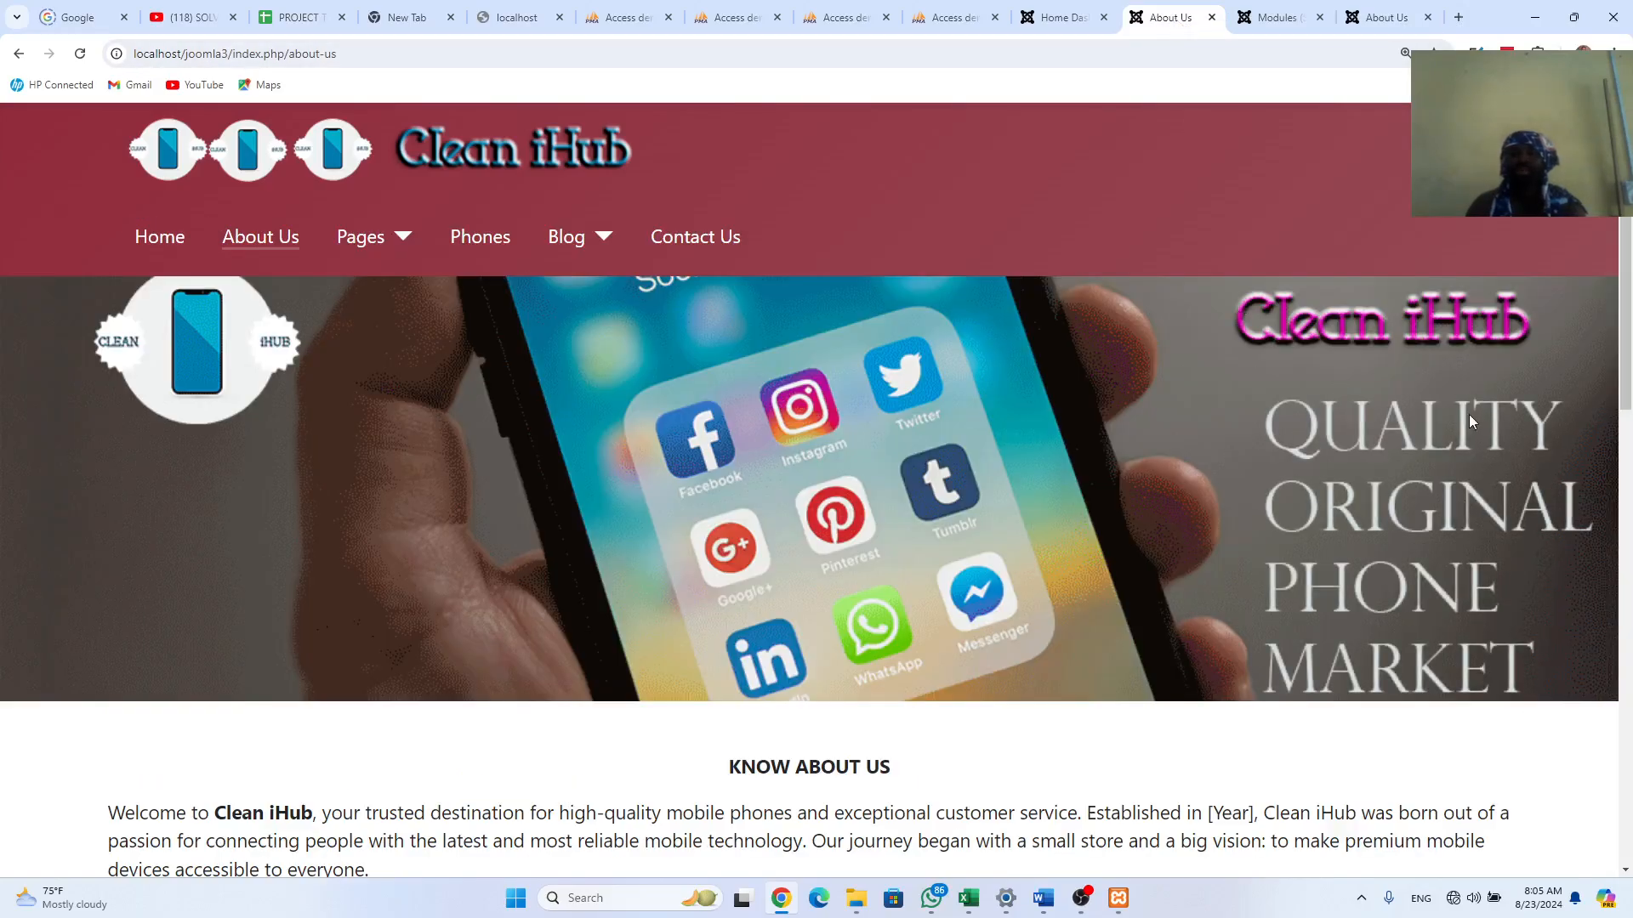
click(1381, 18)
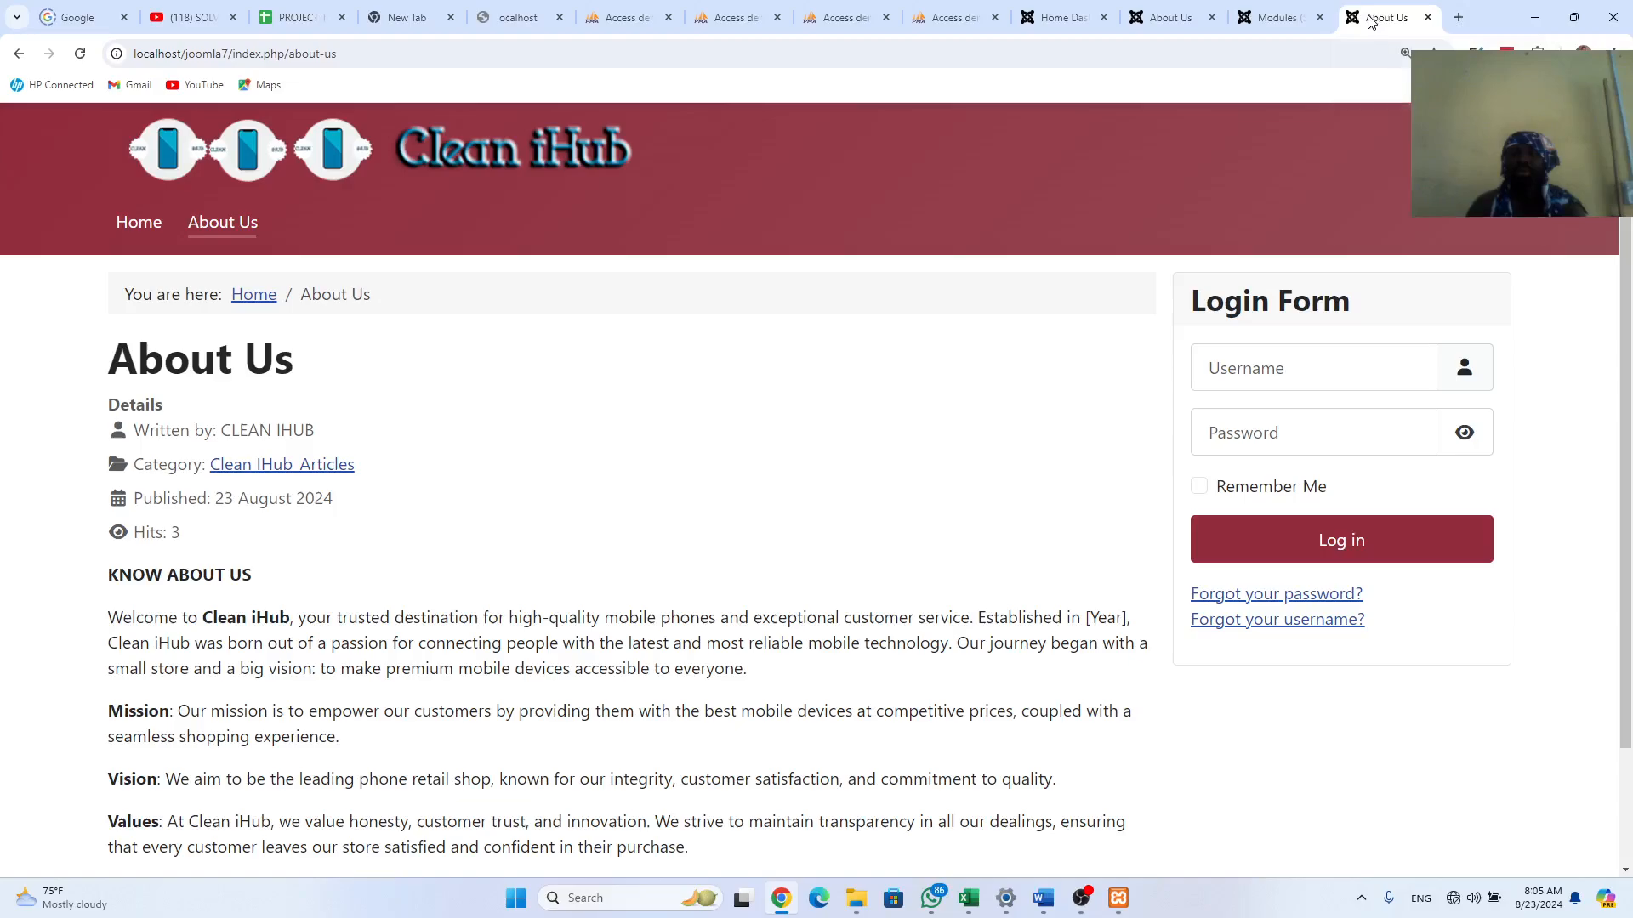
click(1269, 23)
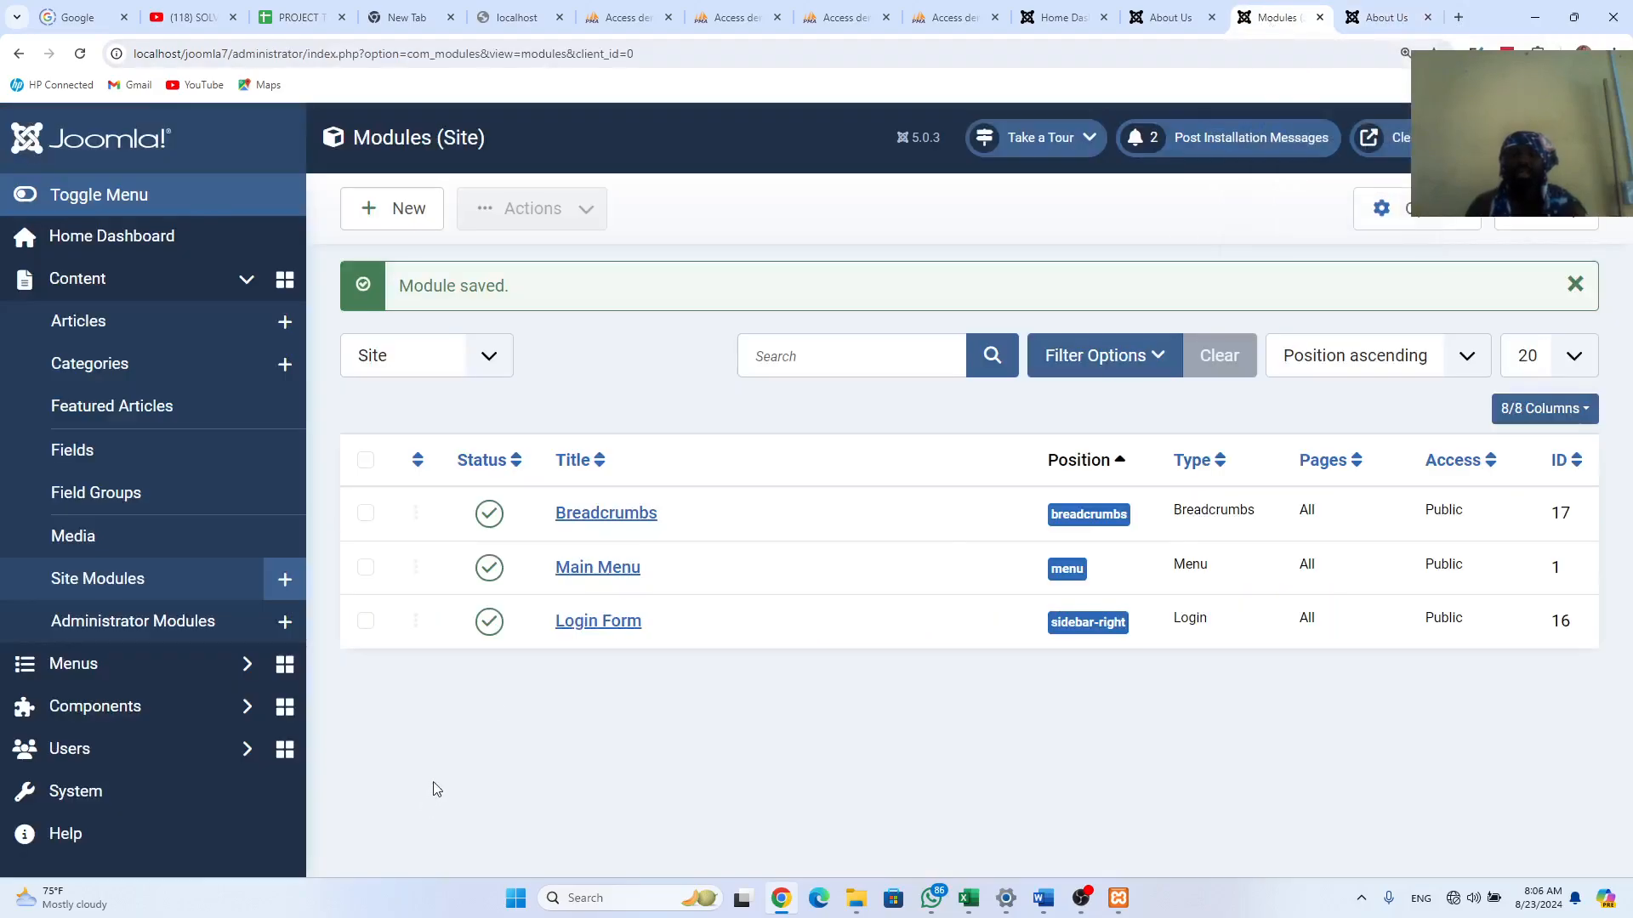
Step: Unpublish the Login Form module and reload the site's About Us page
click(490, 626)
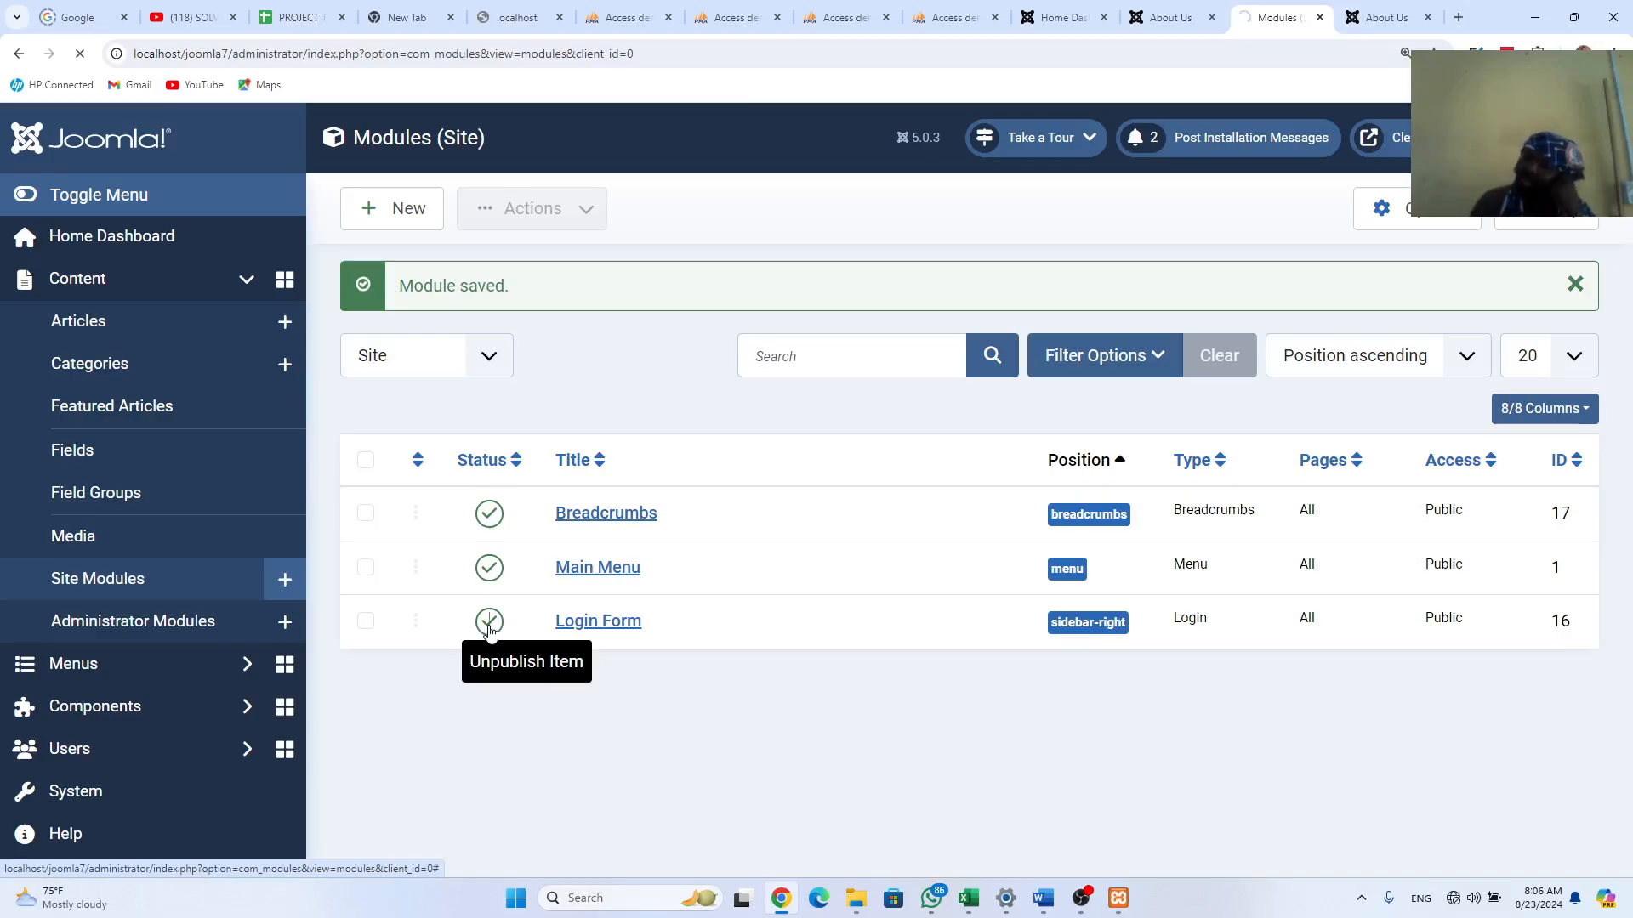
click(1386, 17)
key(F5)
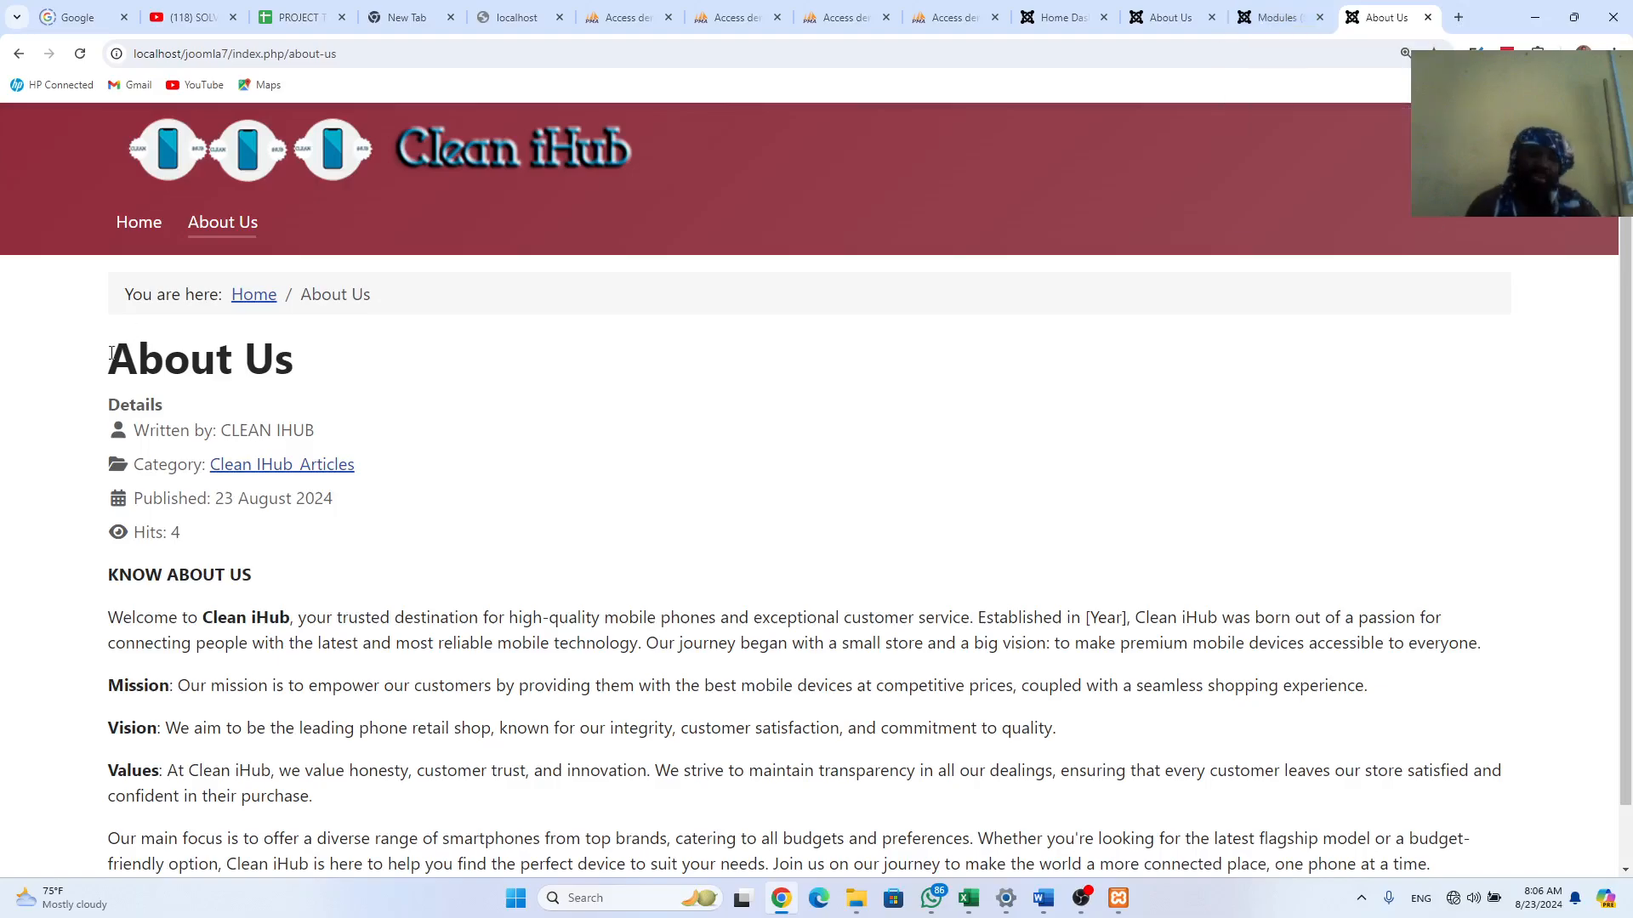
Step: Select the About Us heading and the details block from Details to Hits for review
drag(111, 353, 224, 539)
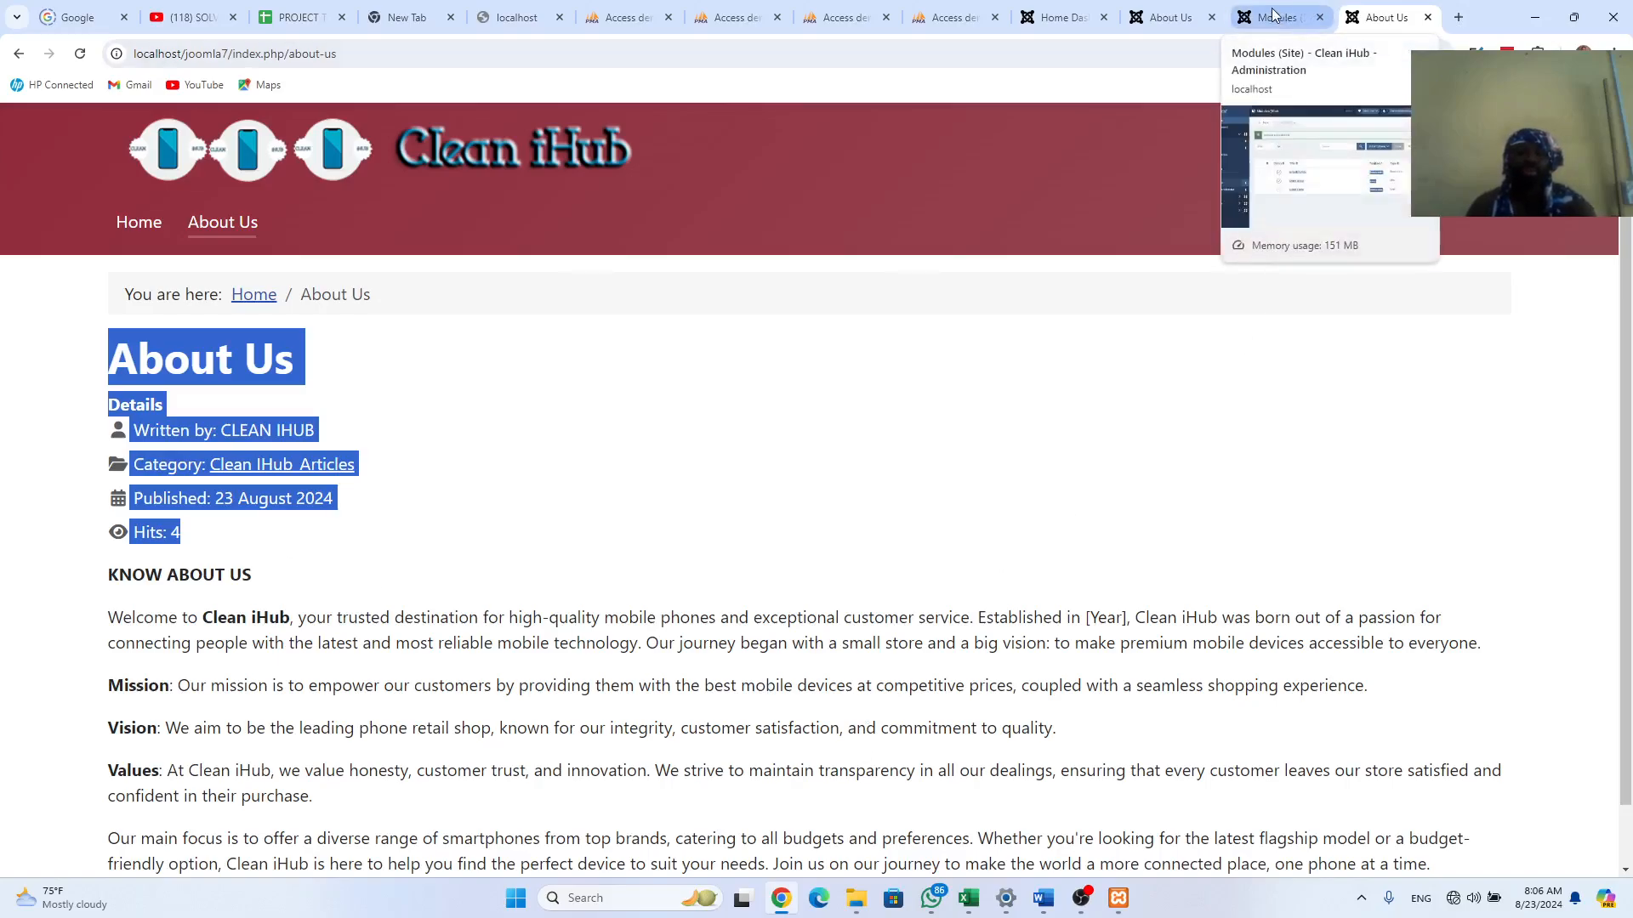
click(177, 401)
drag(109, 406, 197, 544)
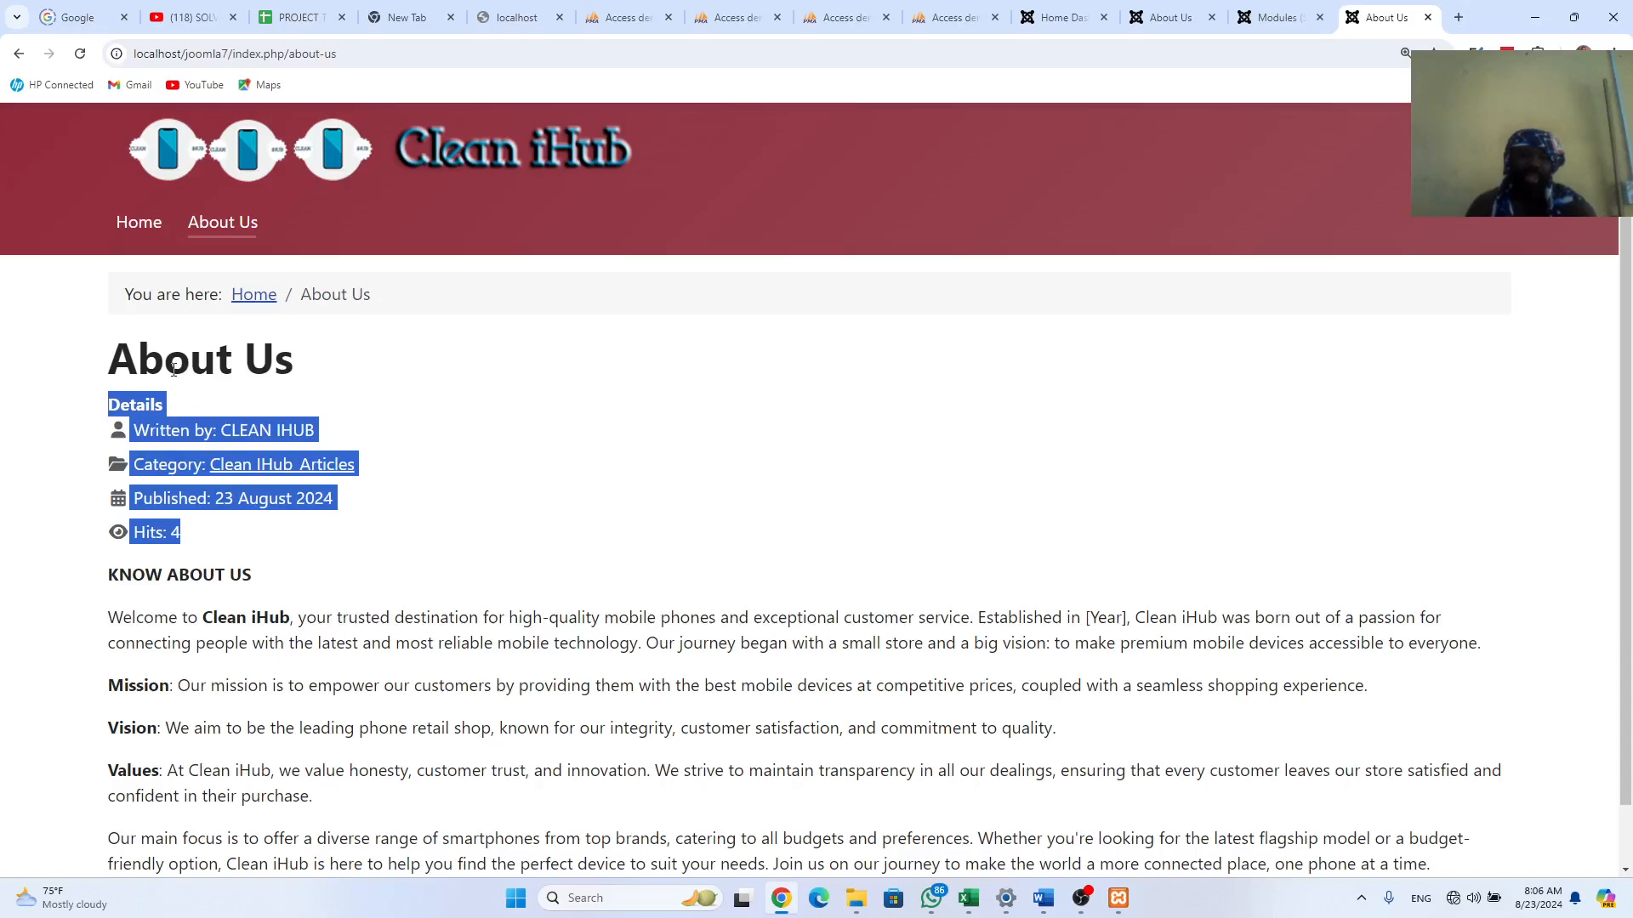
drag(106, 368, 324, 369)
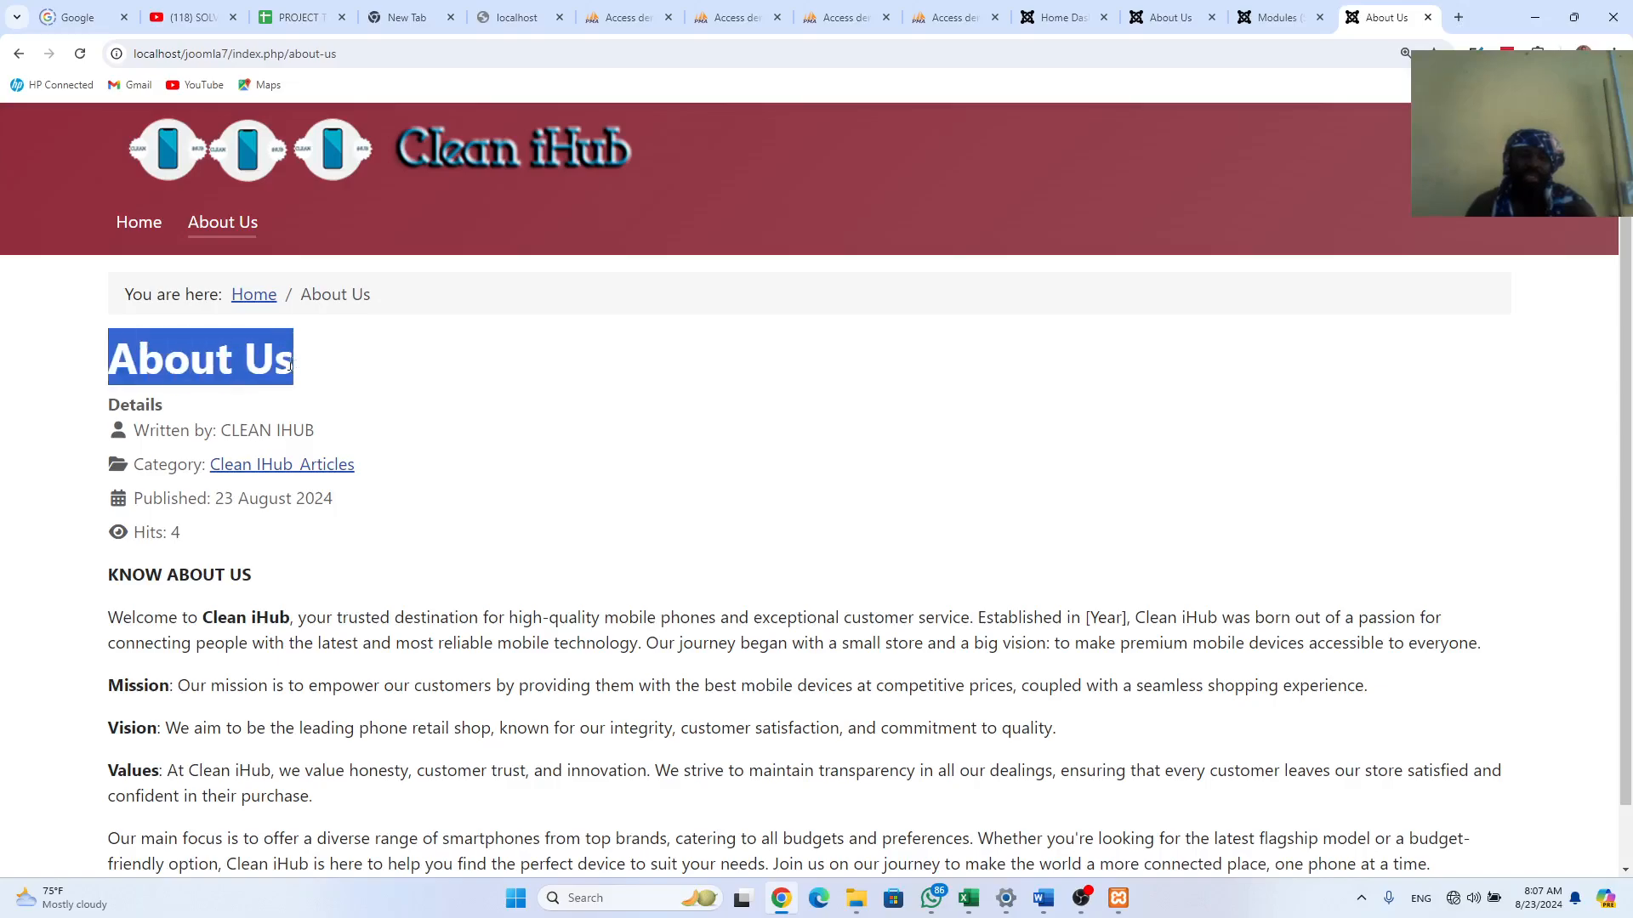
click(291, 365)
mouse_move(293, 366)
mouse_down()
mouse_move(111, 362)
mouse_move(287, 365)
mouse_up()
click(110, 362)
drag(110, 408, 223, 534)
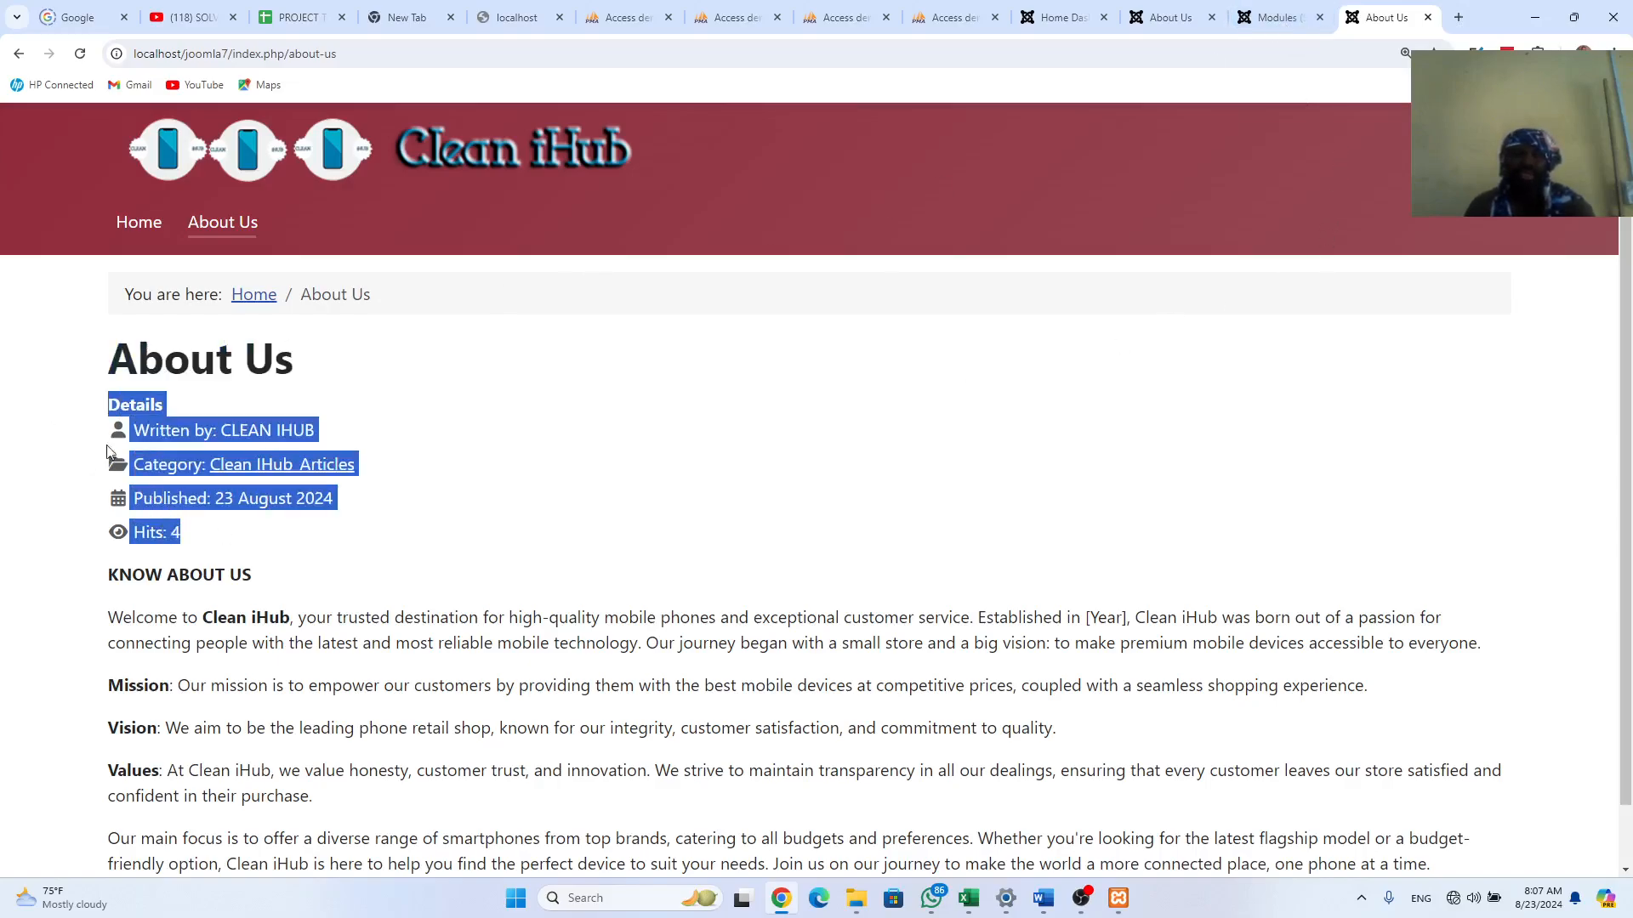
click(1276, 17)
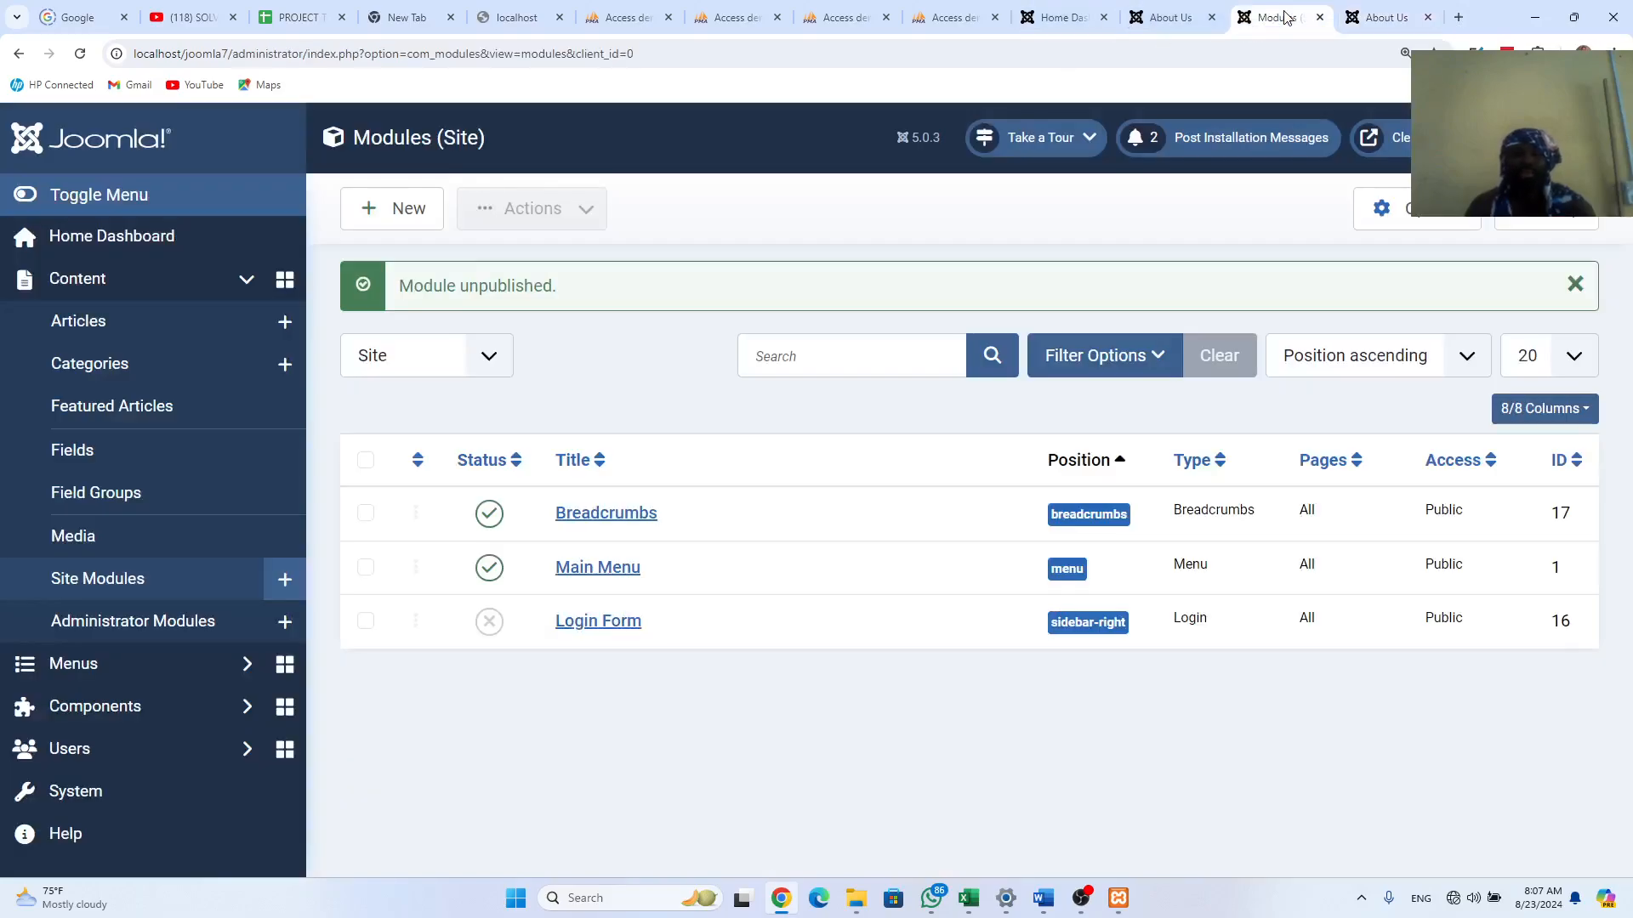
Step: Open the Articles Options and set Category to Hide in article details
click(100, 284)
click(101, 284)
click(100, 325)
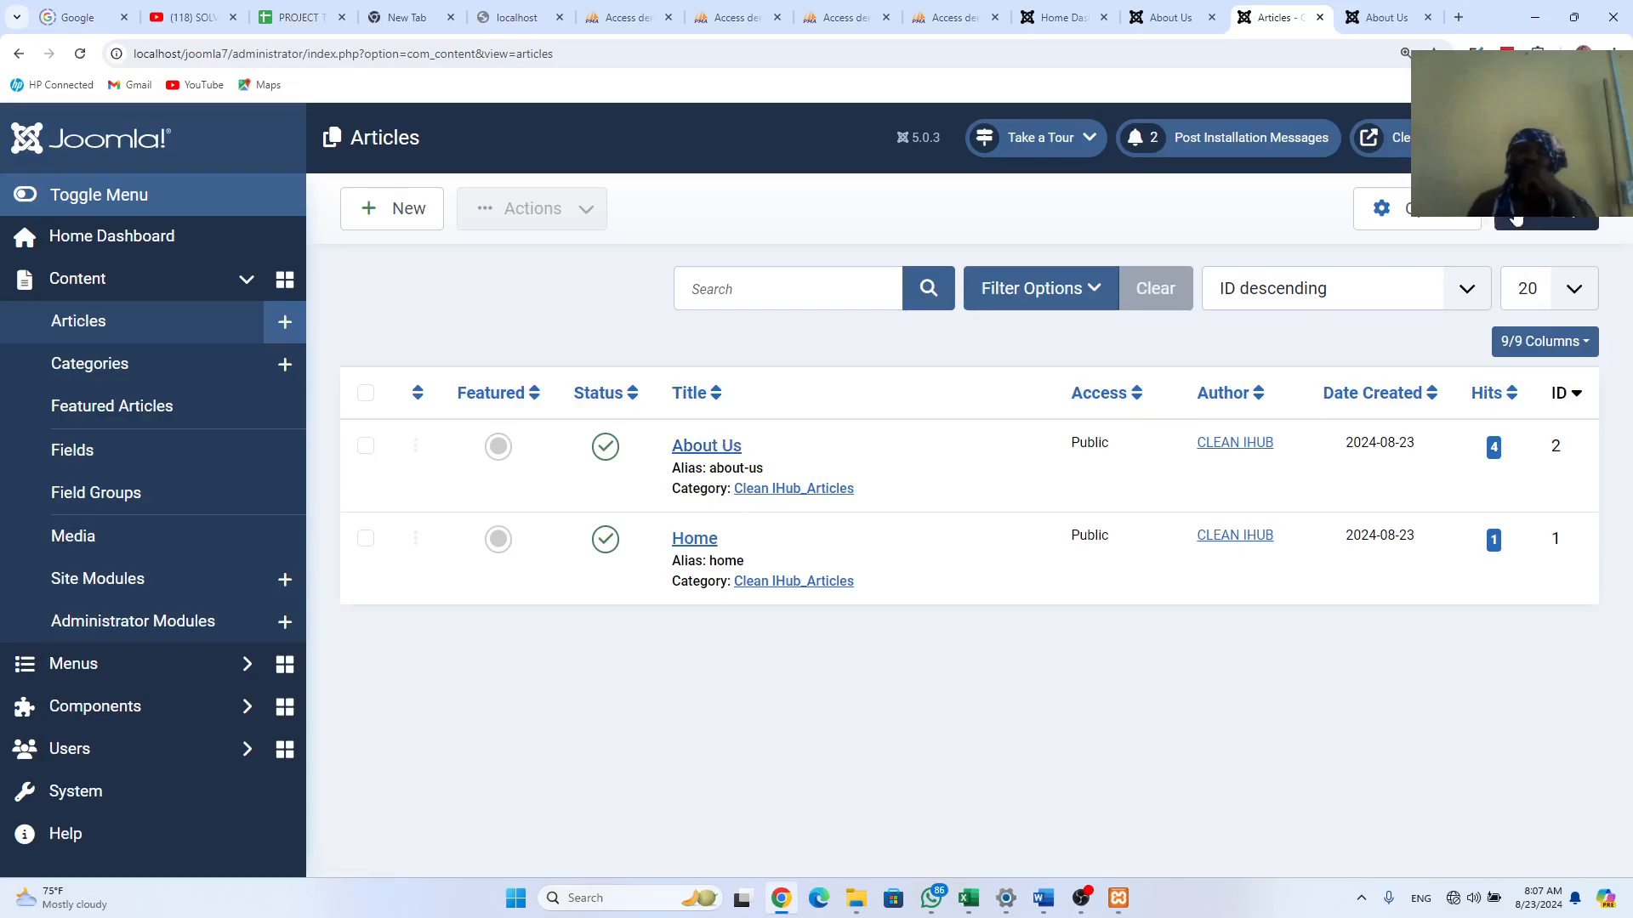
click(1428, 215)
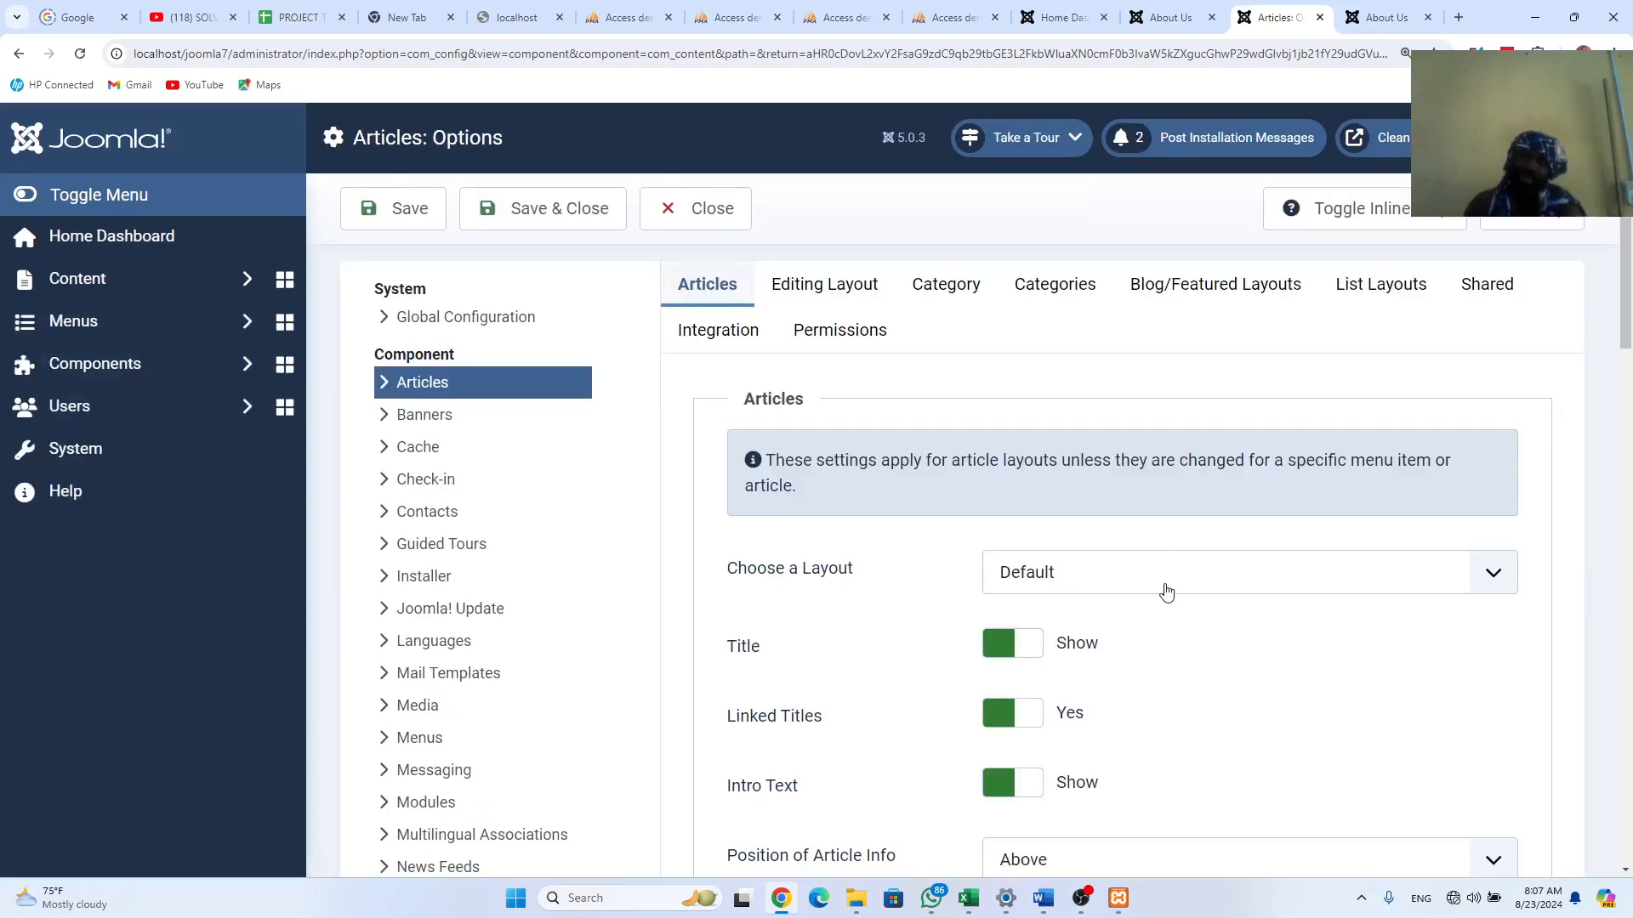
scroll(1172, 600, down, 2)
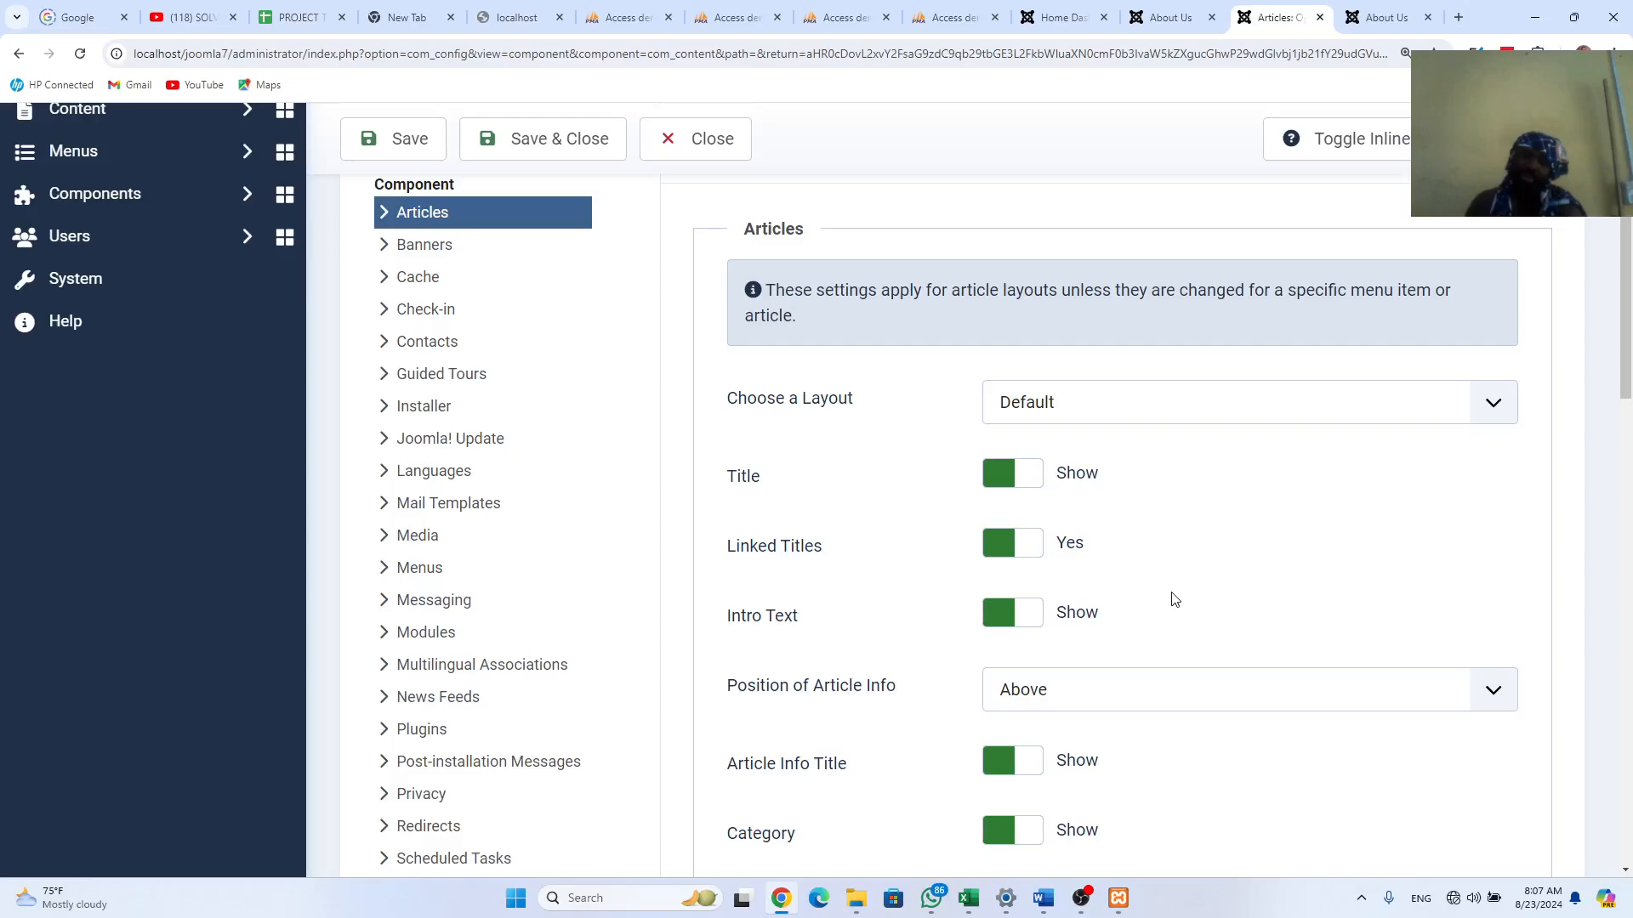
scroll(1172, 601, down, 2)
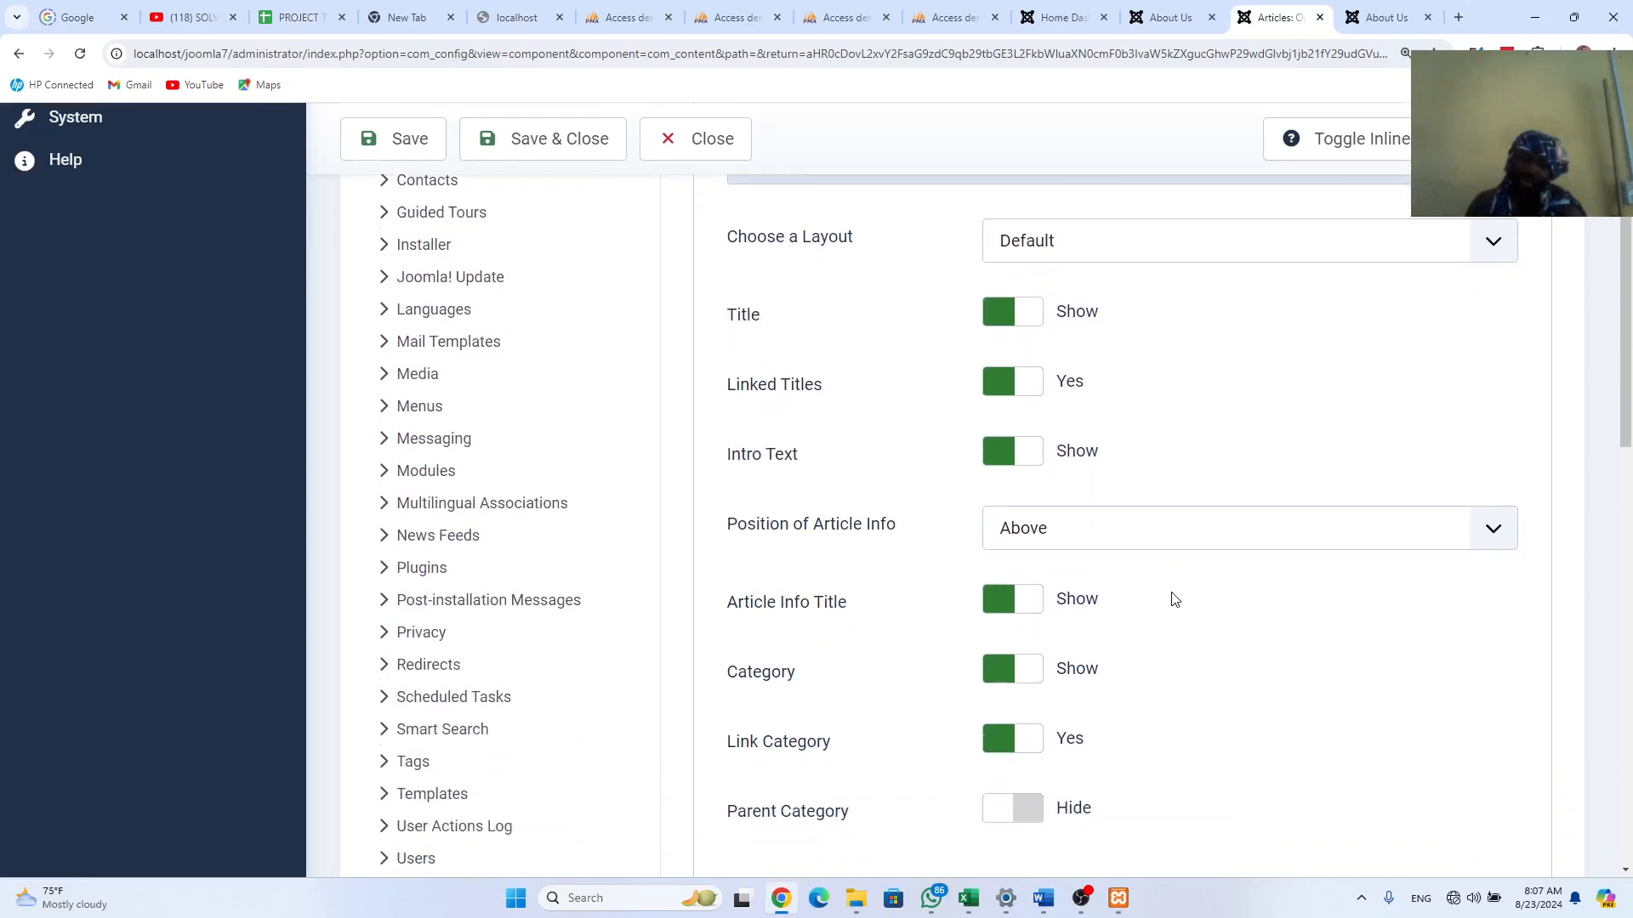
scroll(1171, 600, down, 1)
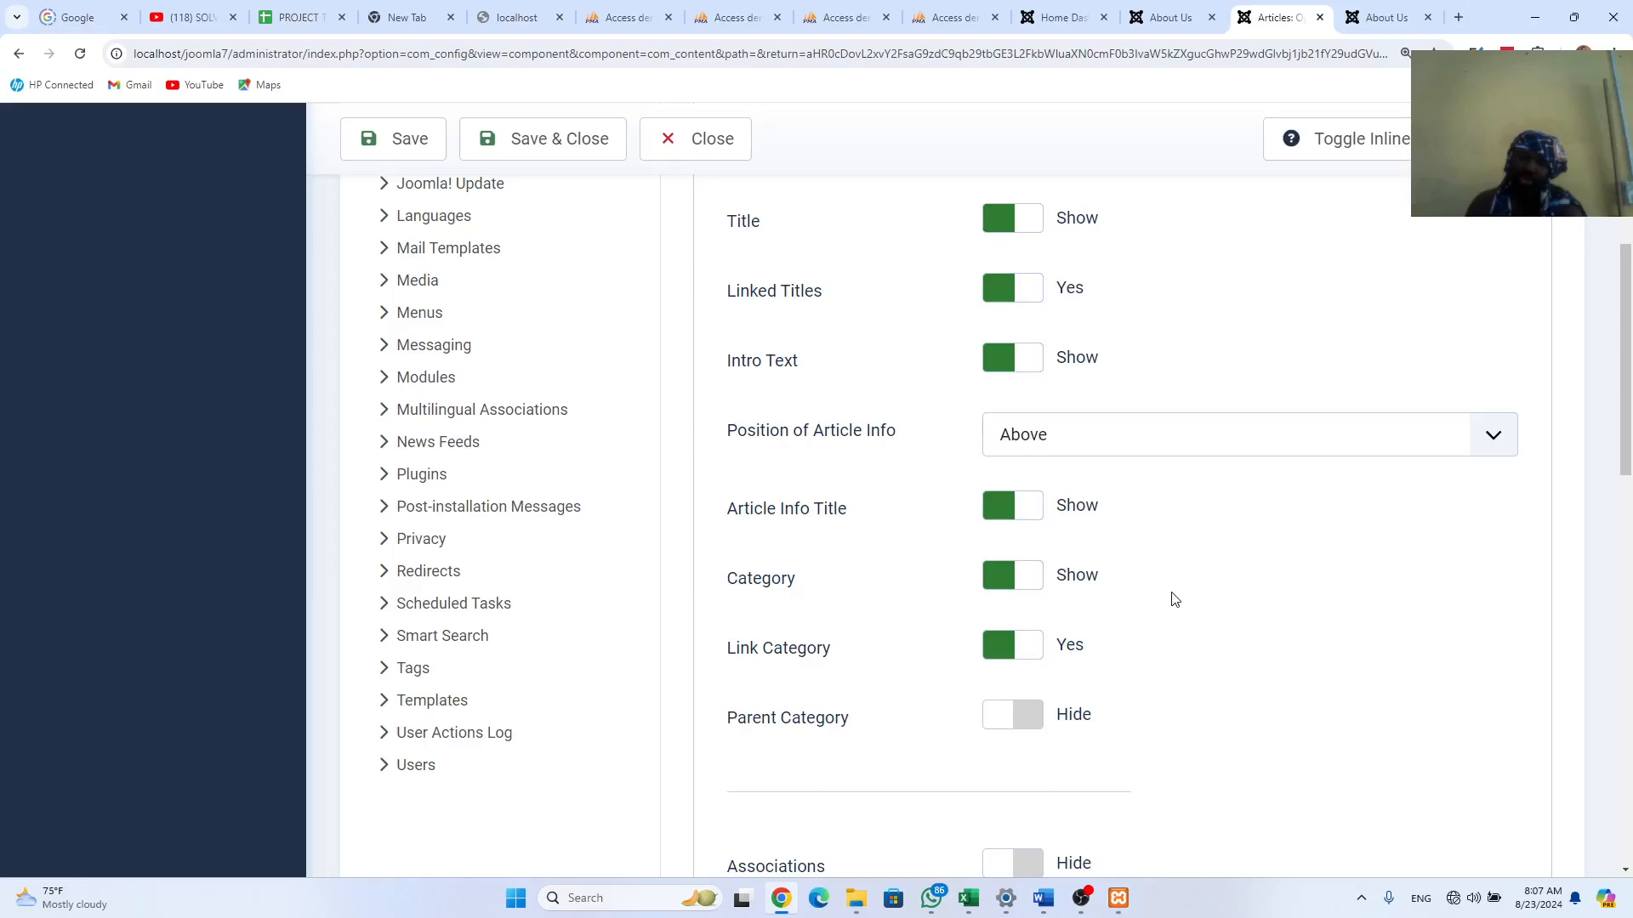
click(1004, 581)
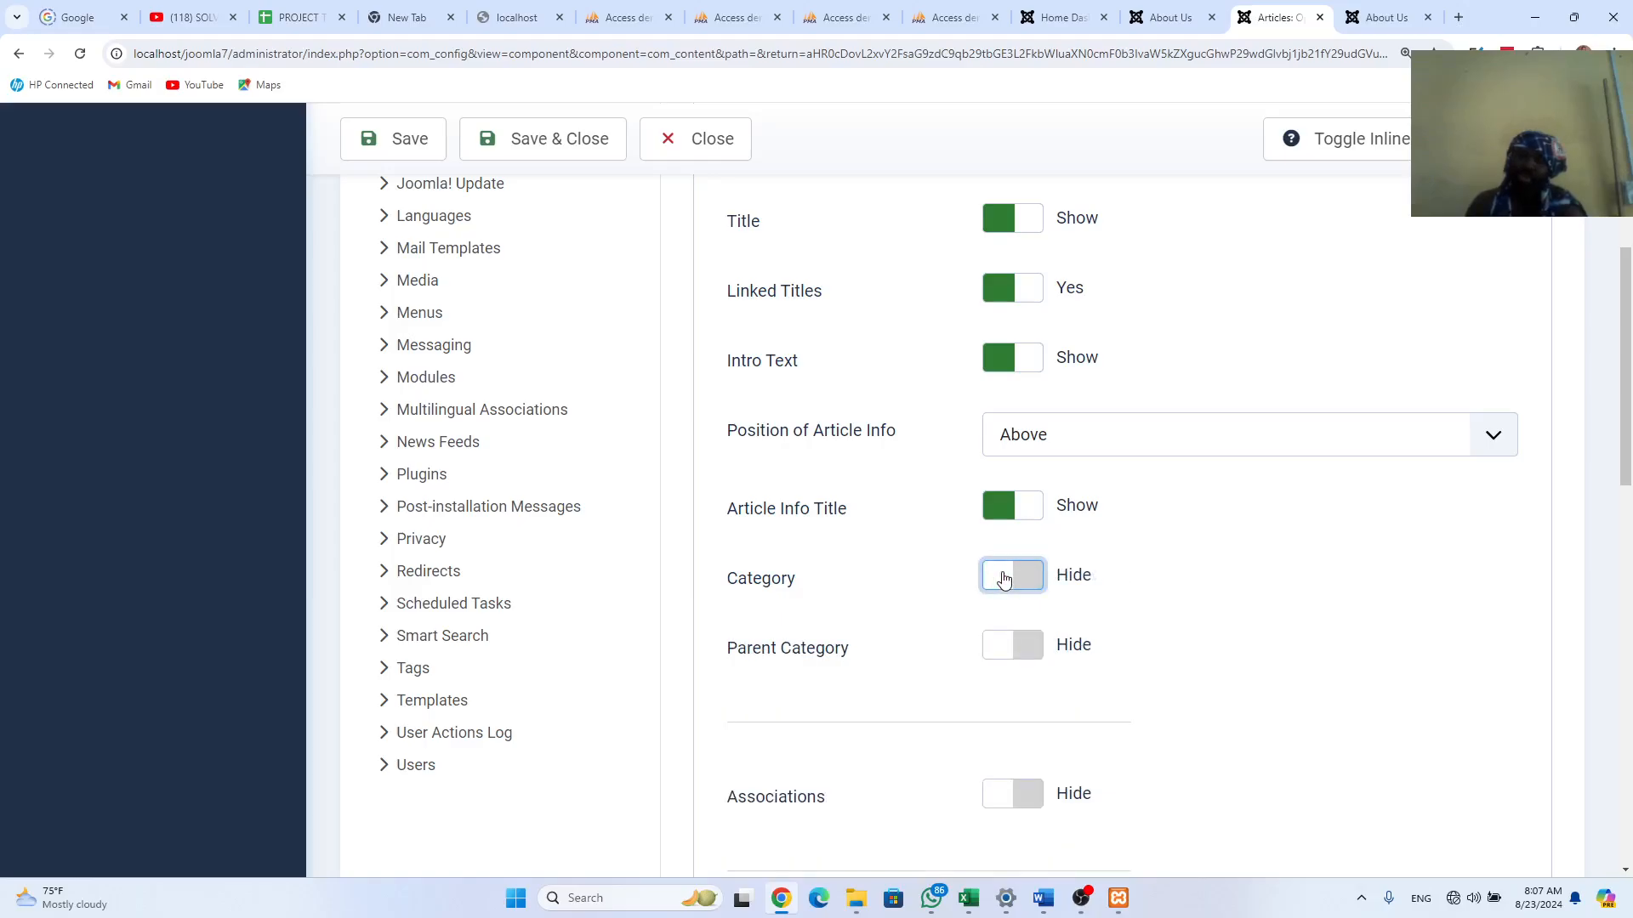
Step: Check the About Us and category pages on both sites, then set Author to Hide
click(1166, 17)
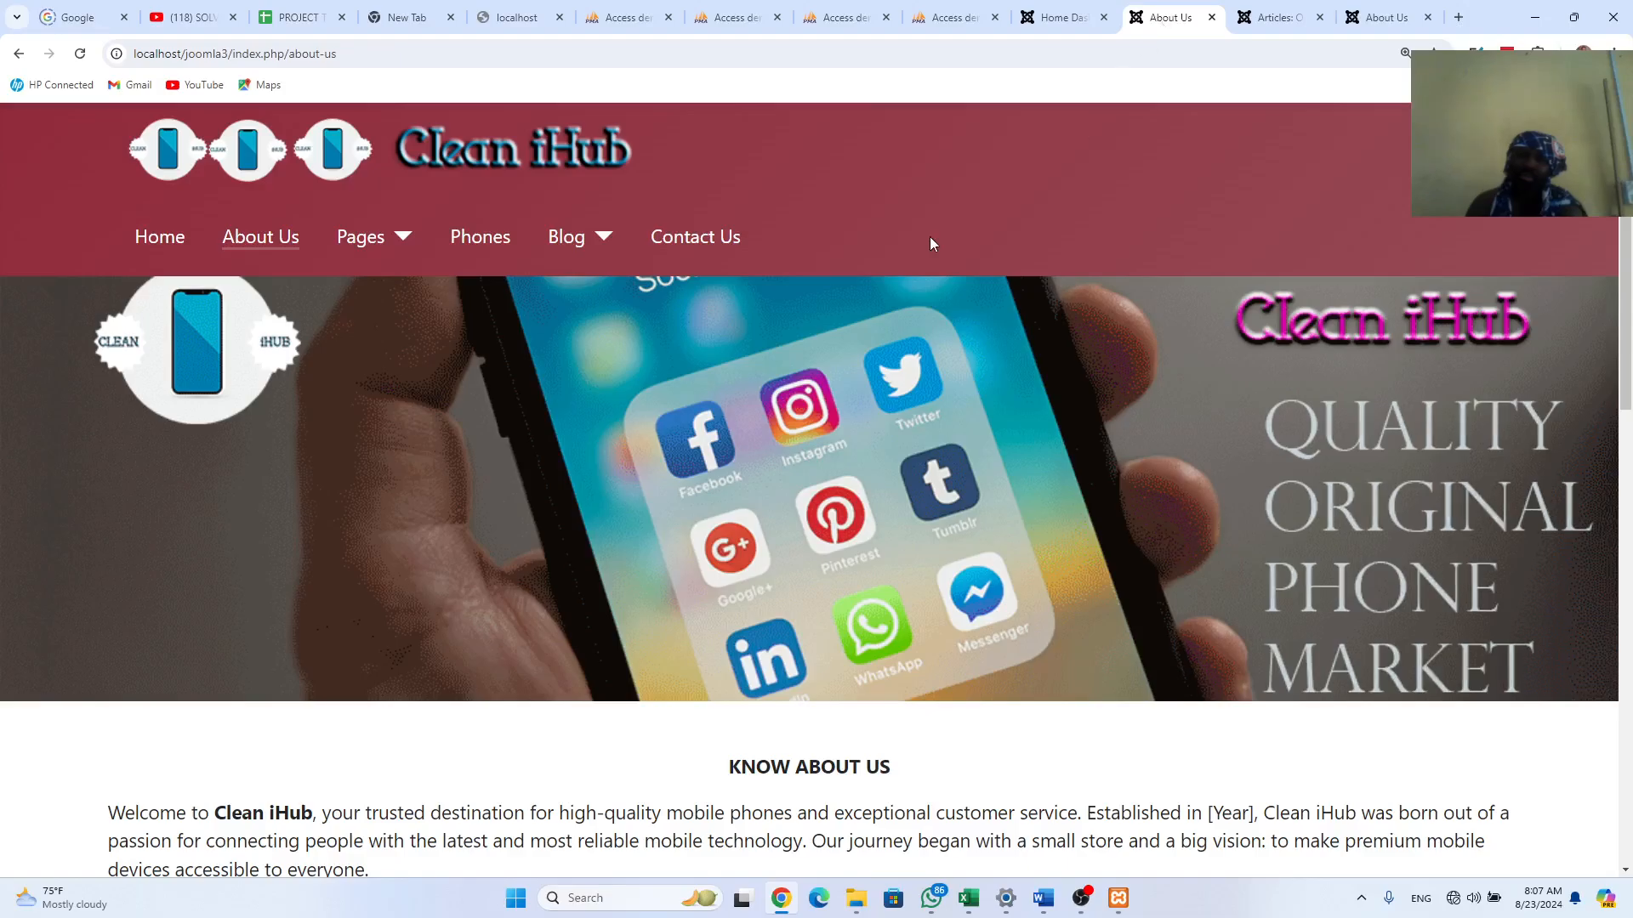
click(1386, 17)
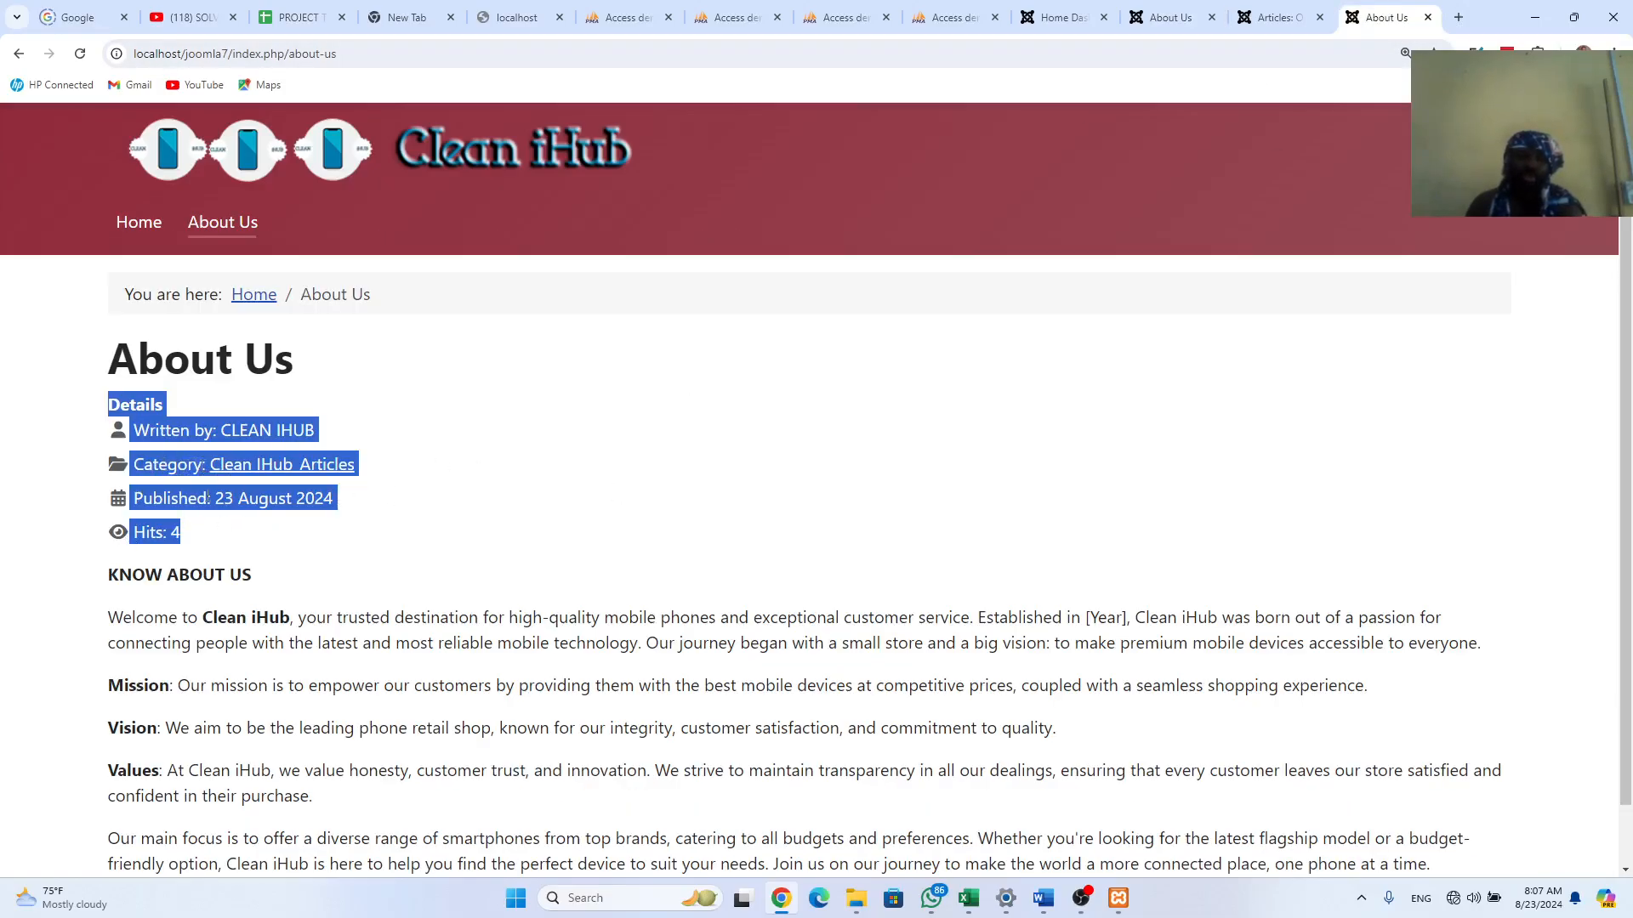
click(337, 475)
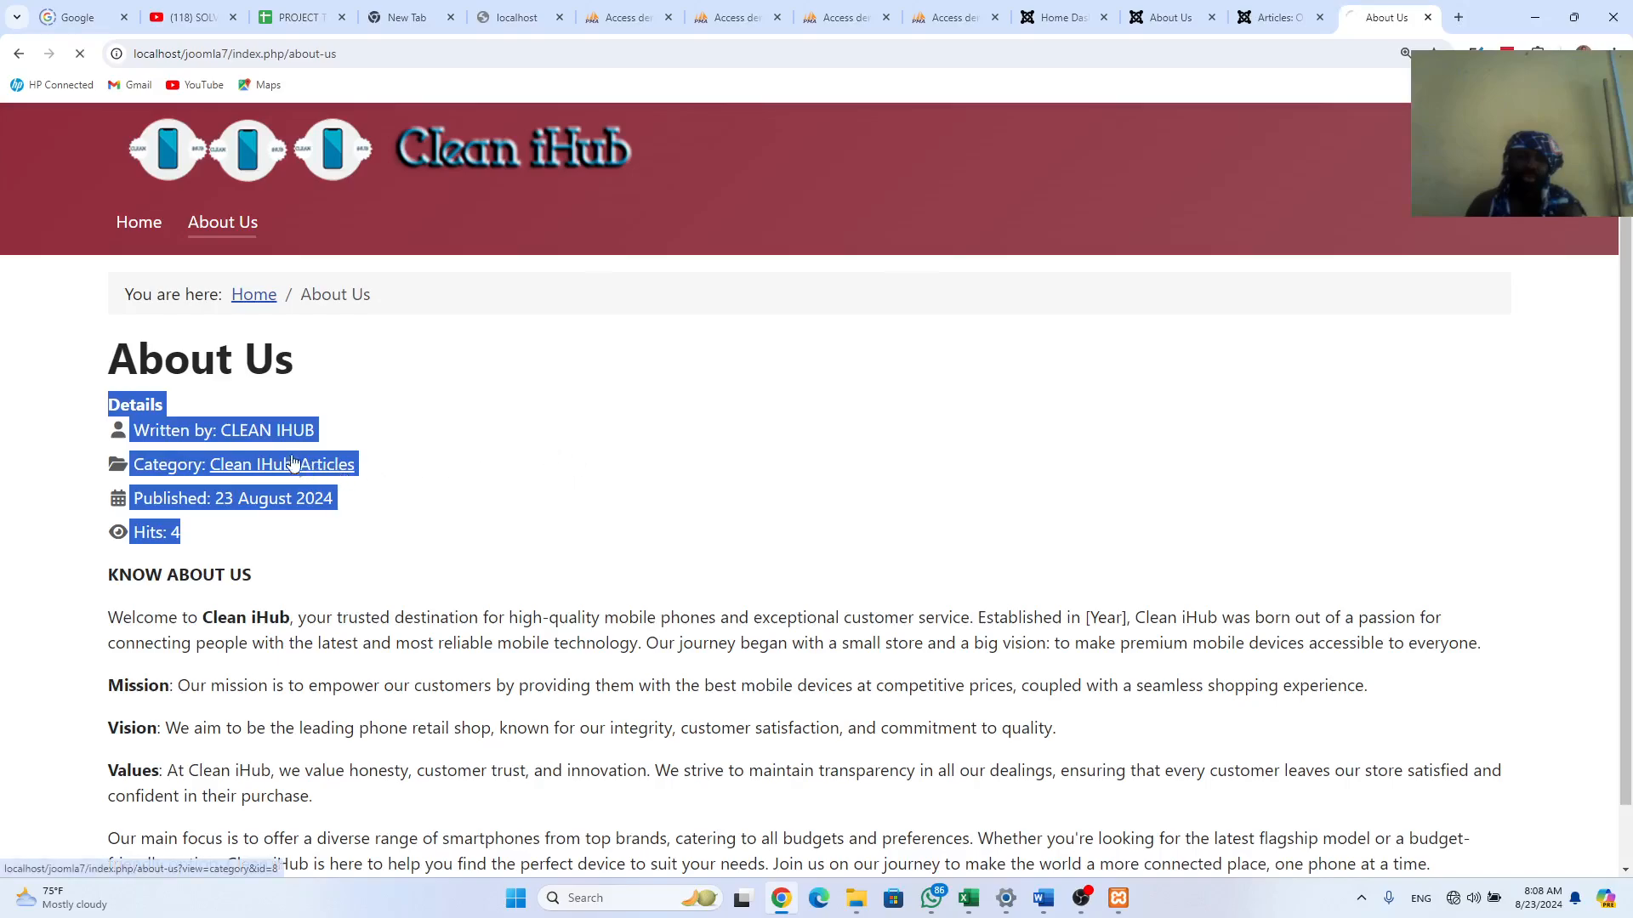
double_click(255, 432)
click(340, 434)
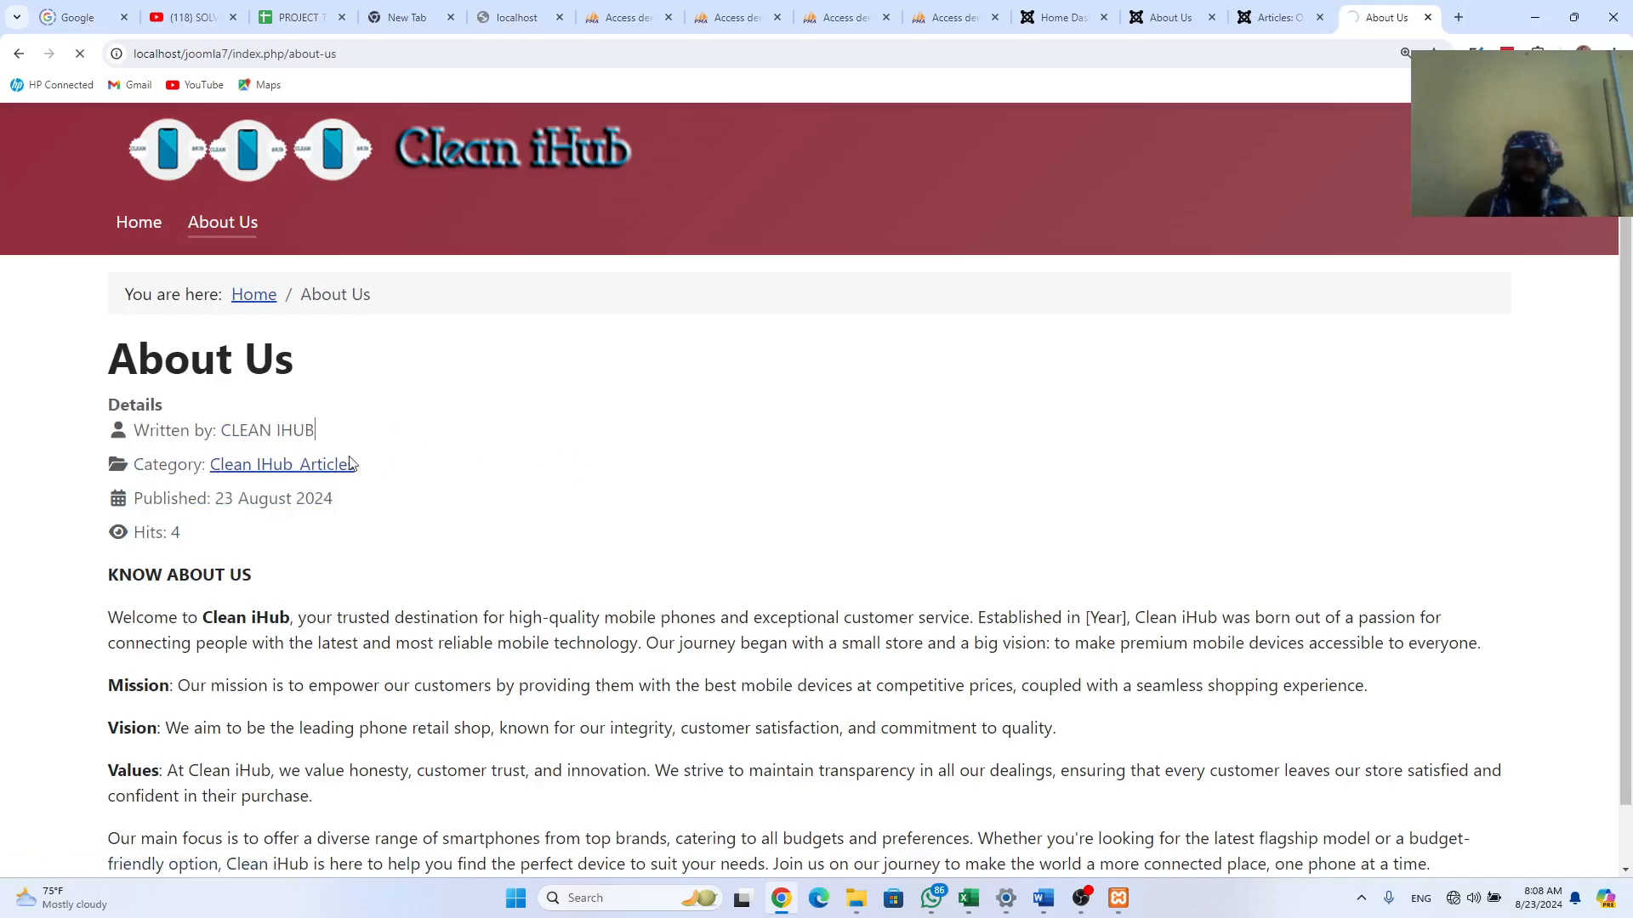
click(1276, 19)
scroll(1076, 566, down, 2)
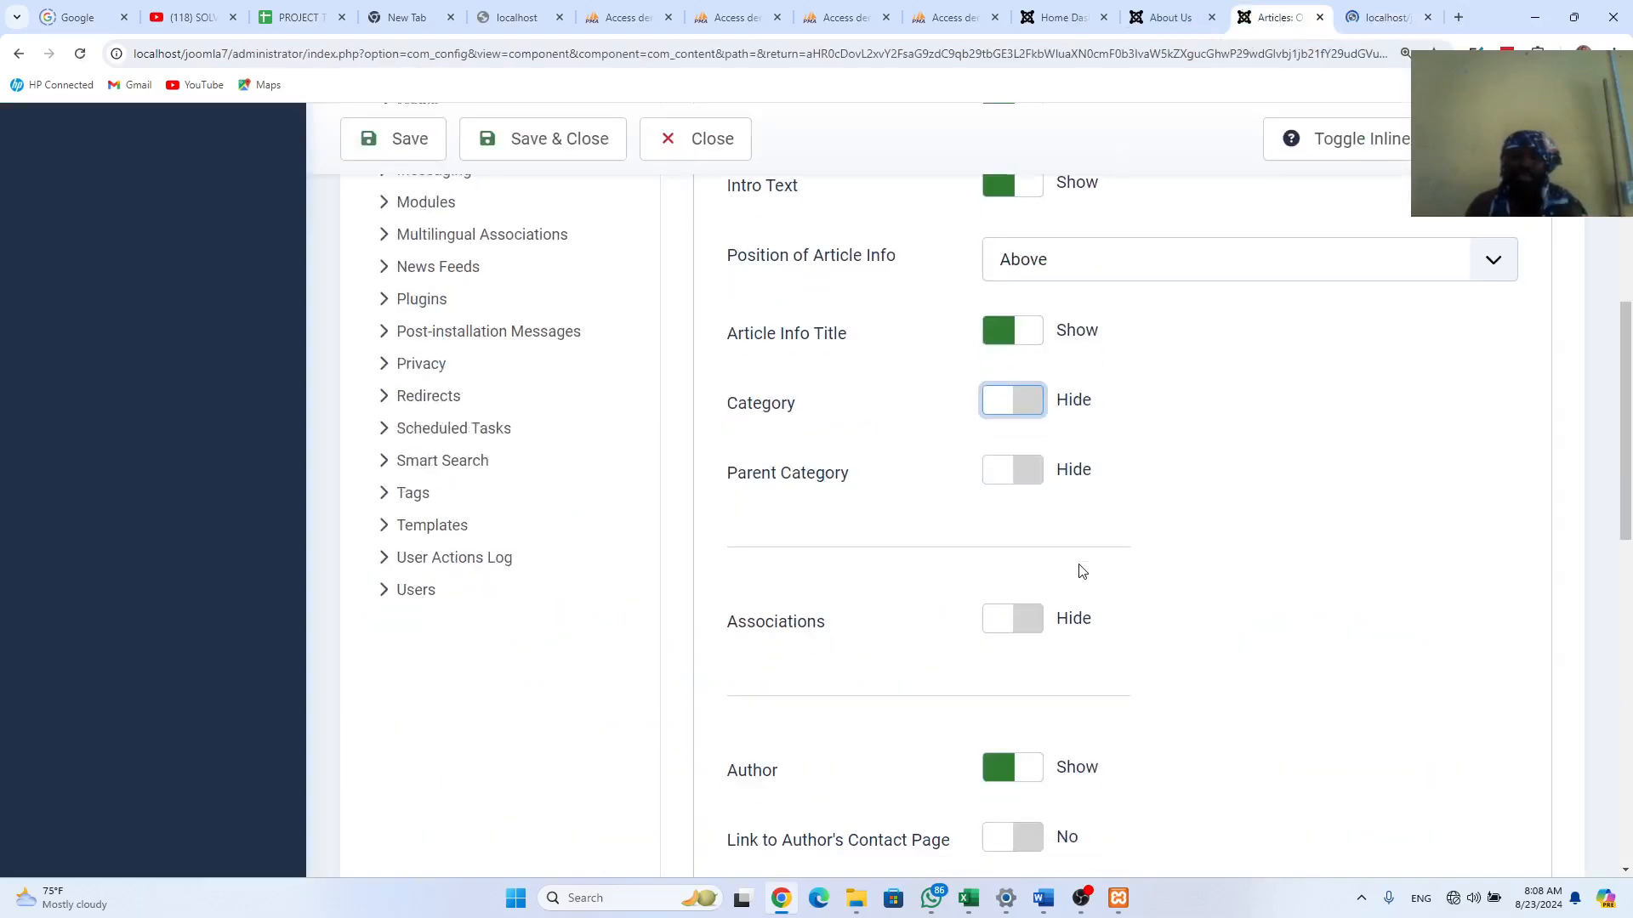
scroll(1081, 572, down, 1)
scroll(1081, 572, down, 1)
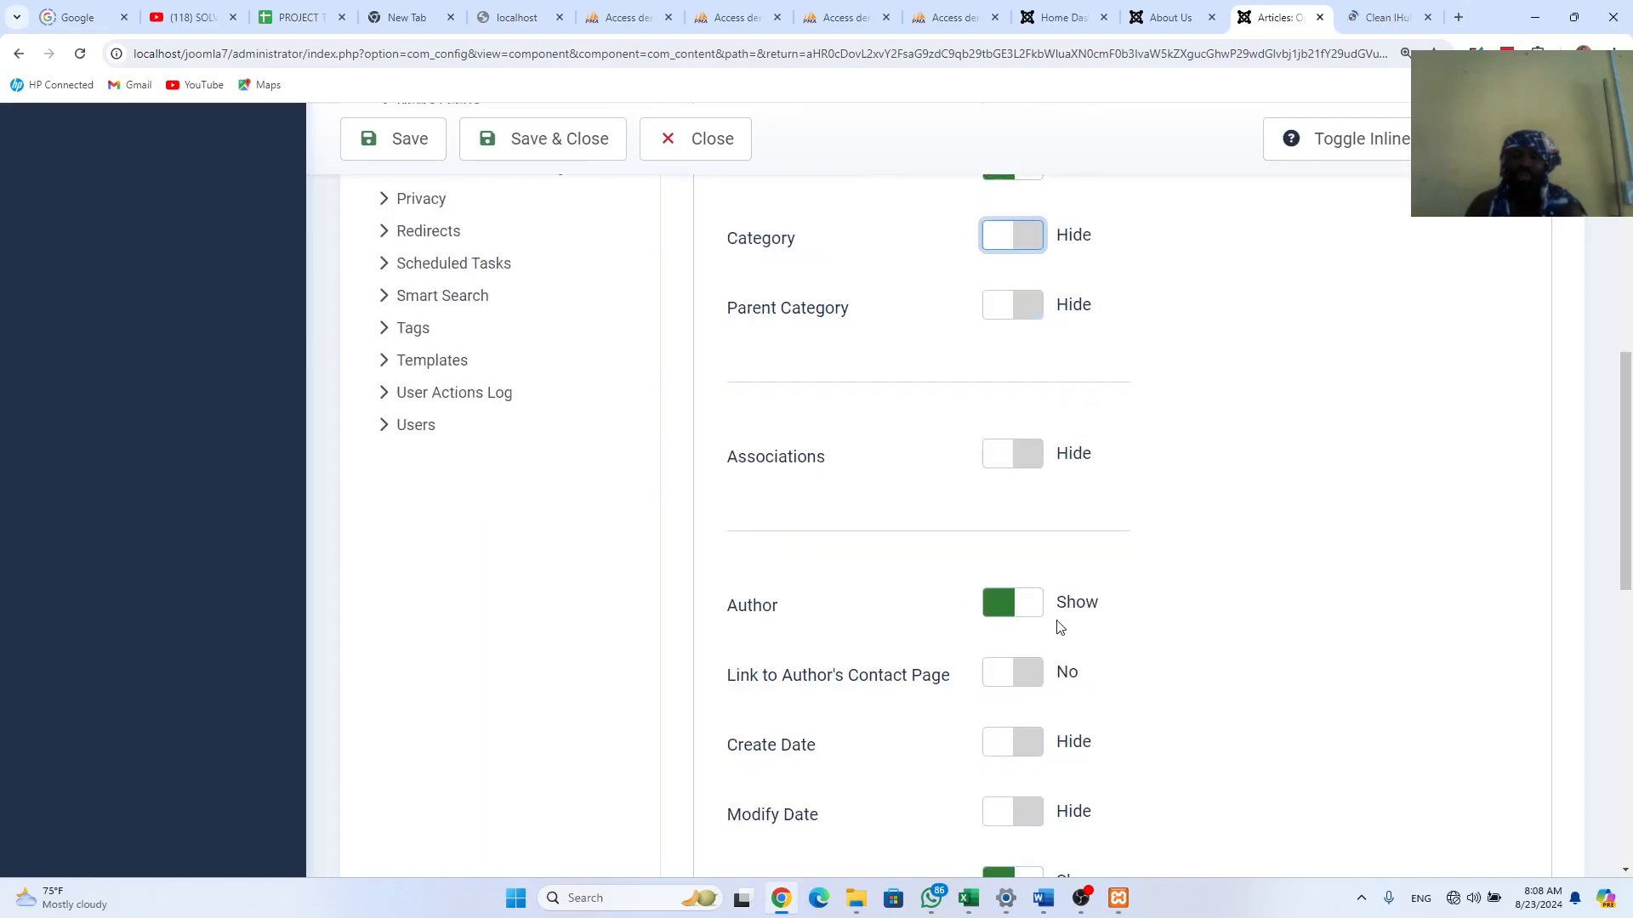
click(1006, 607)
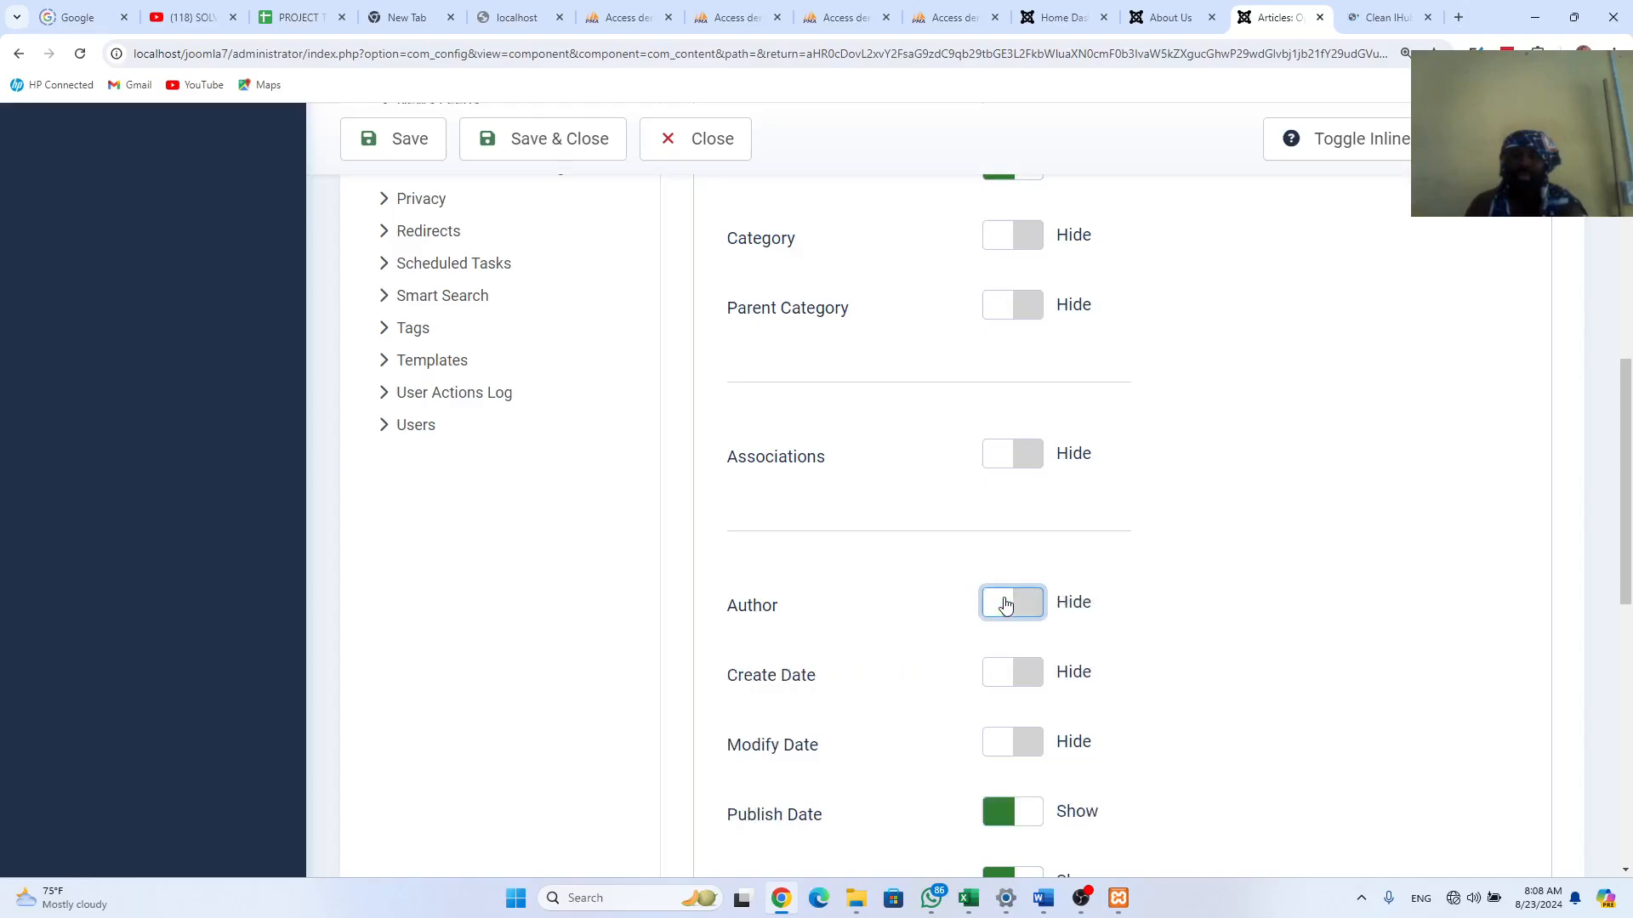
Step: After checking the category page, set Publish Date to Hide
click(1391, 19)
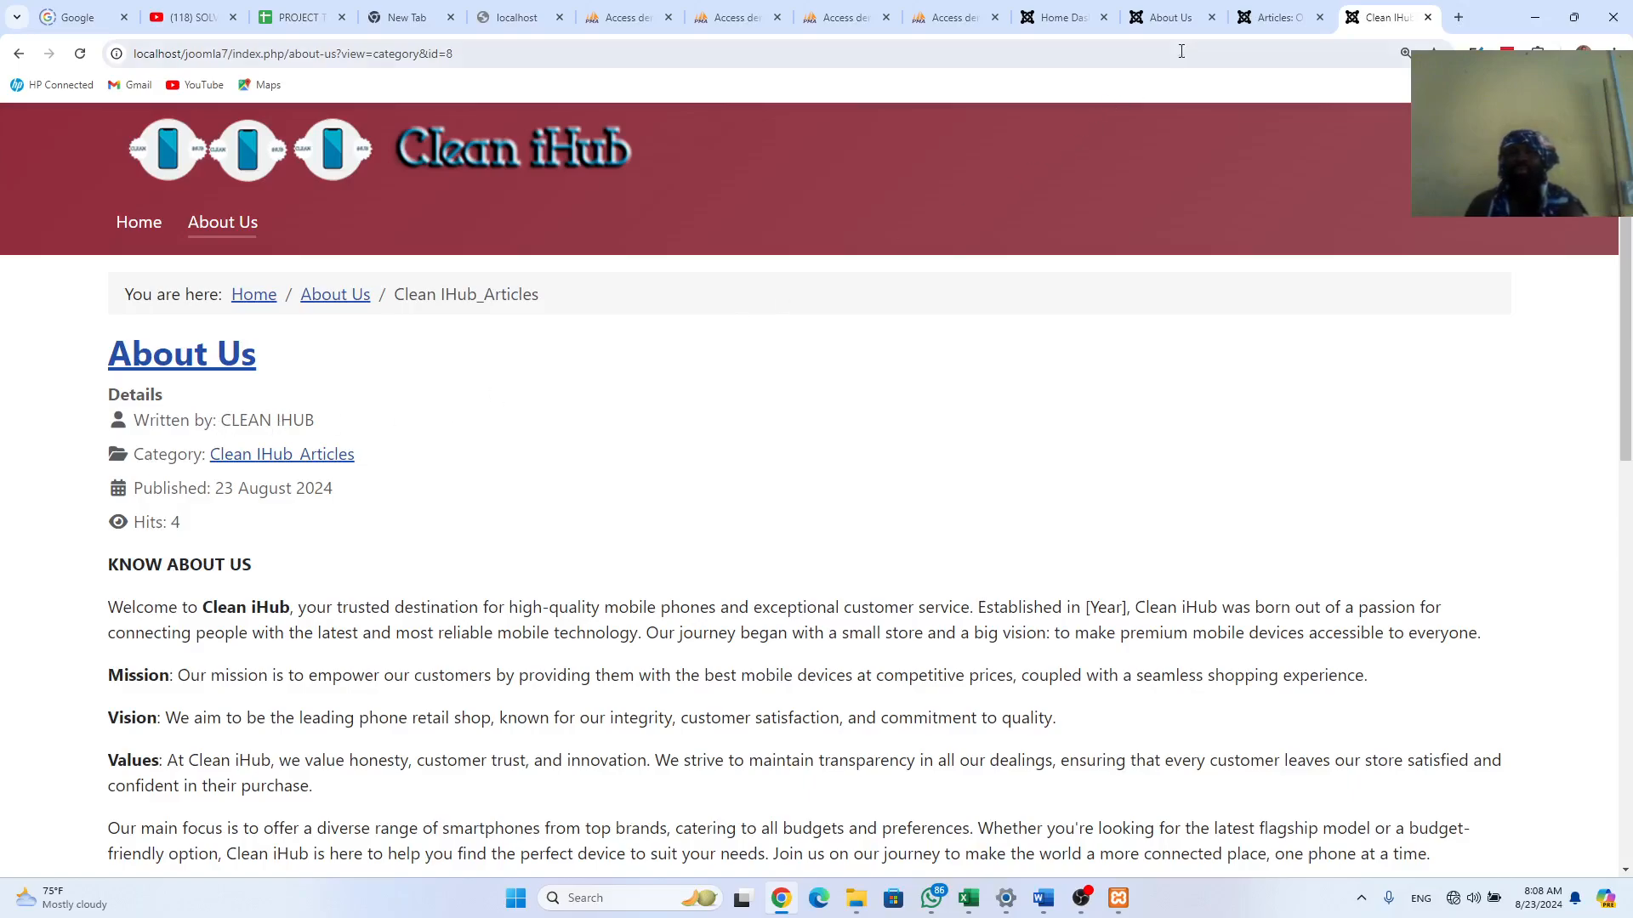
click(1273, 17)
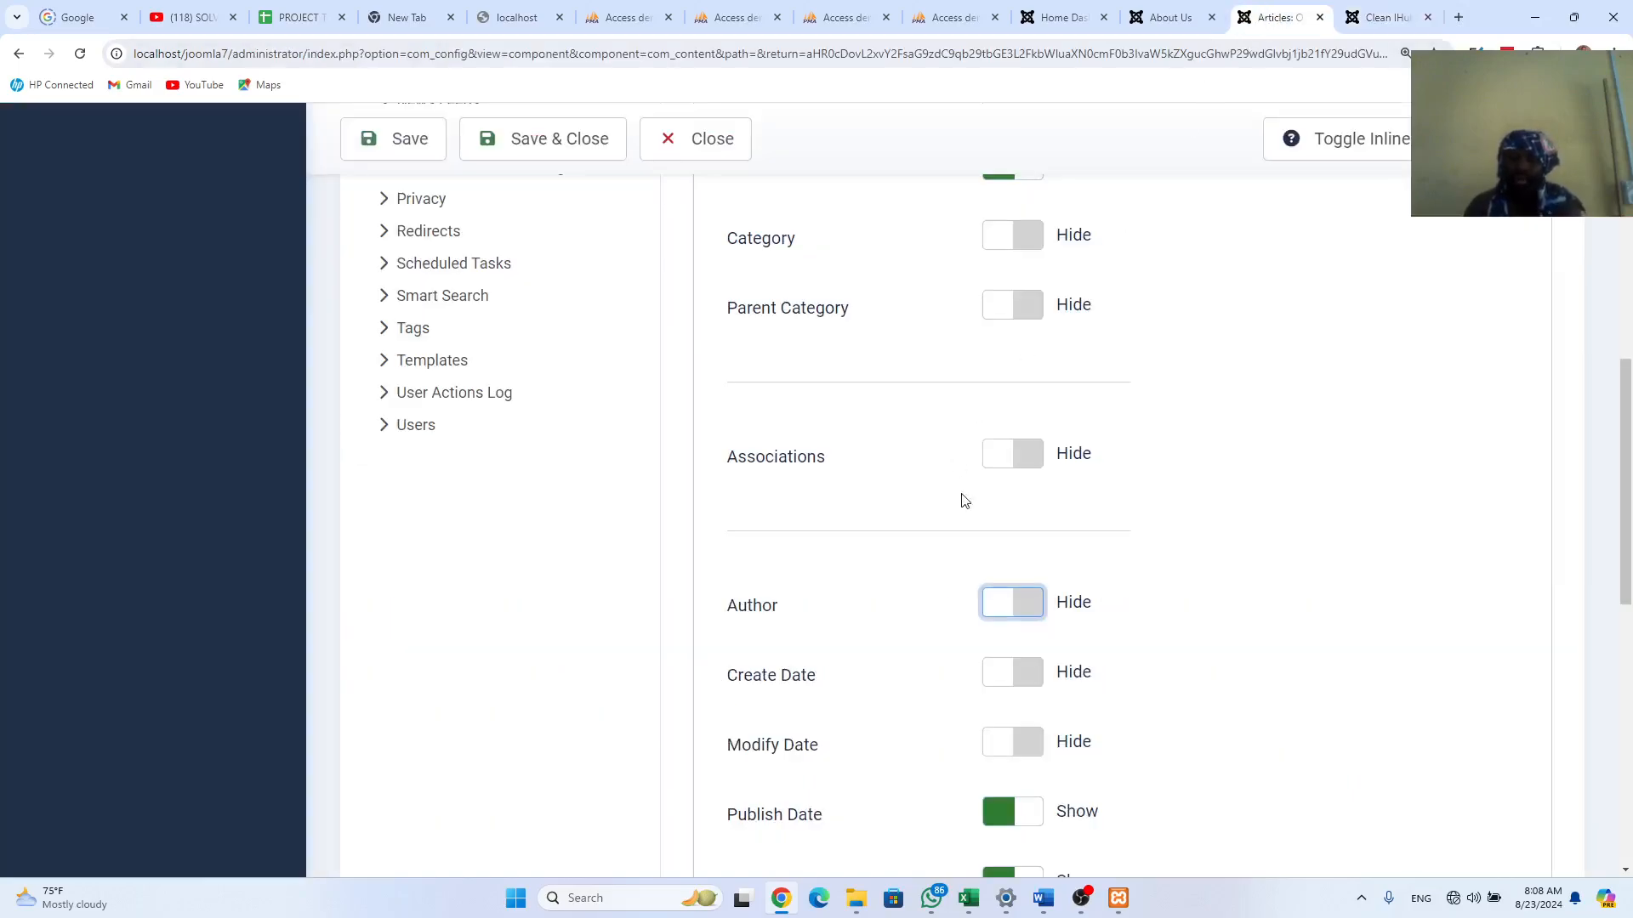
scroll(1045, 562, down, 1)
scroll(1045, 561, down, 3)
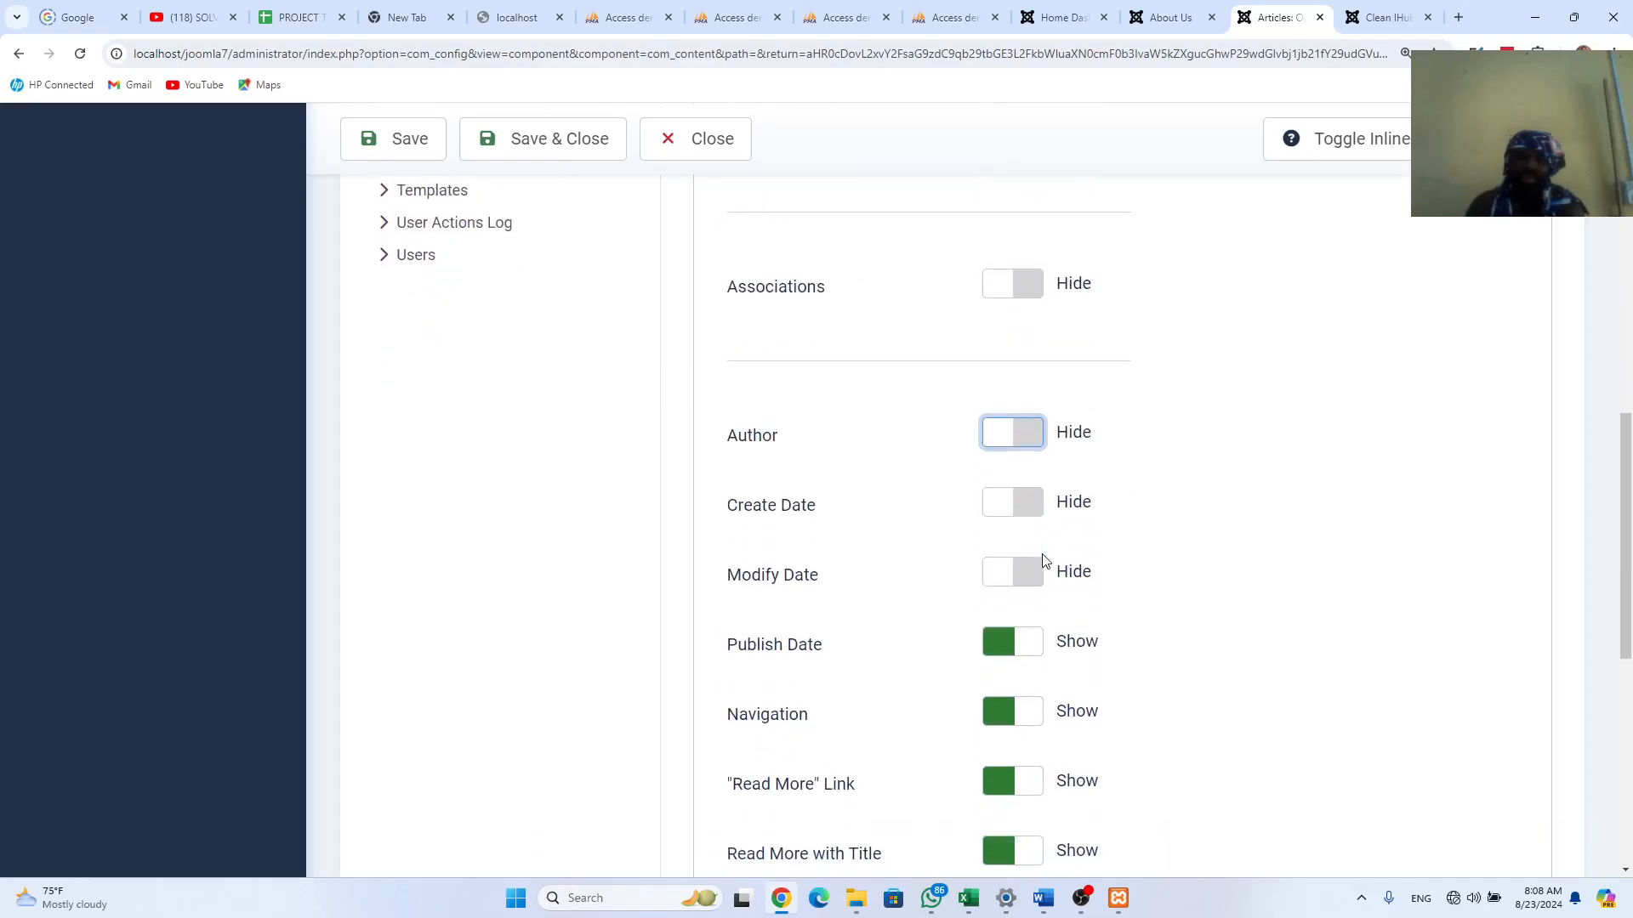
click(1004, 655)
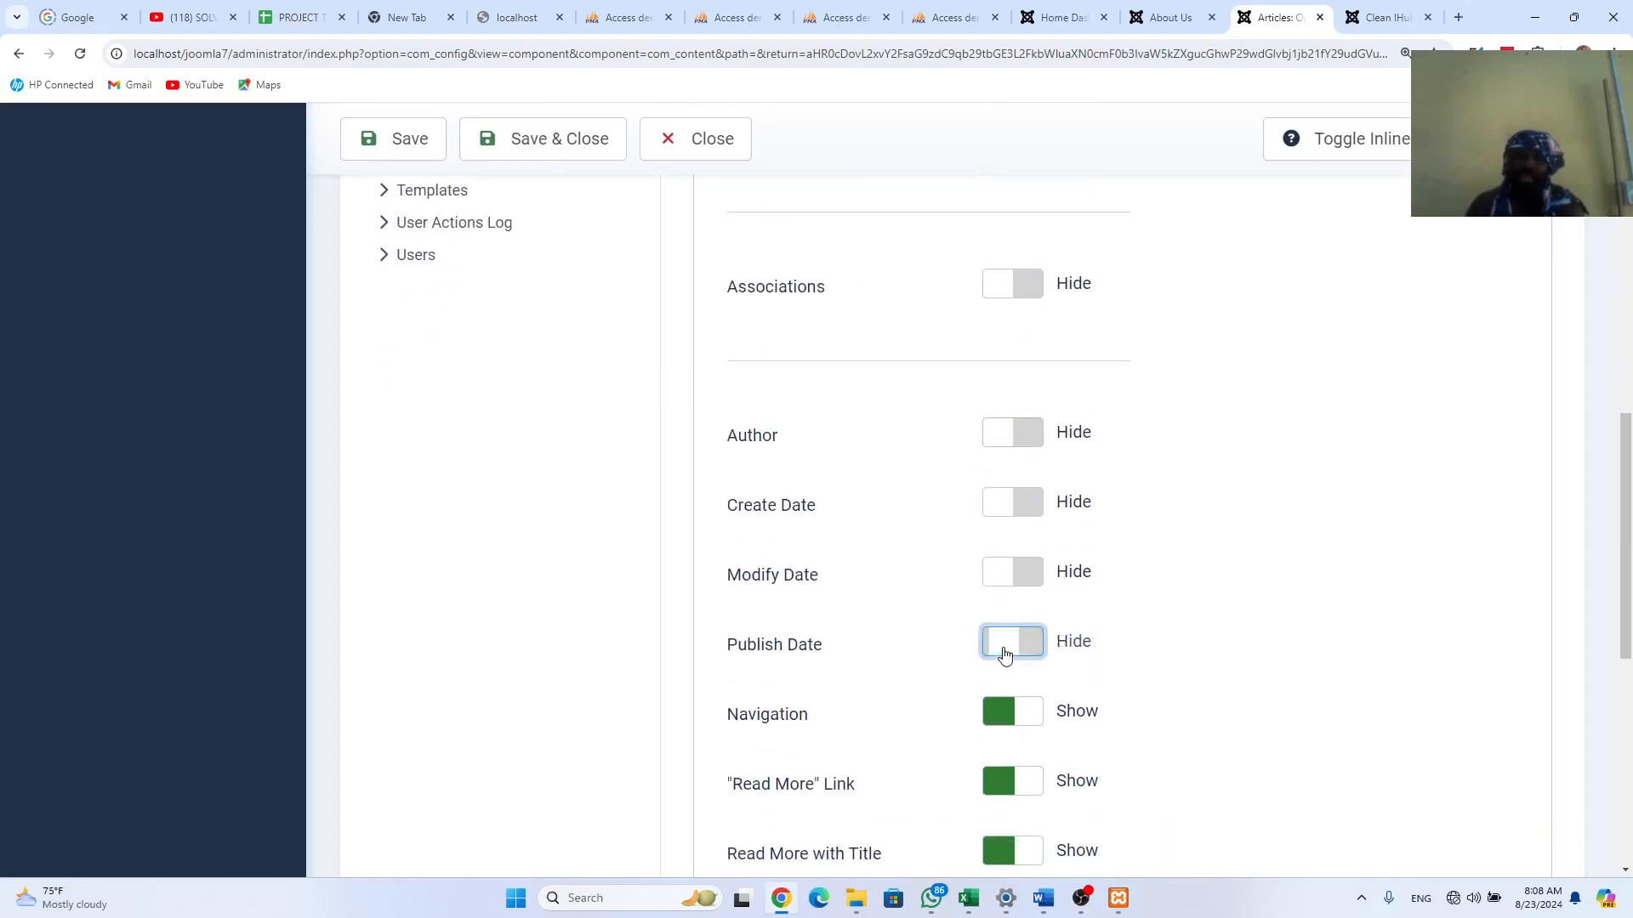
Step: Look at the live About Us page again, then set Hits to Hide
click(1365, 18)
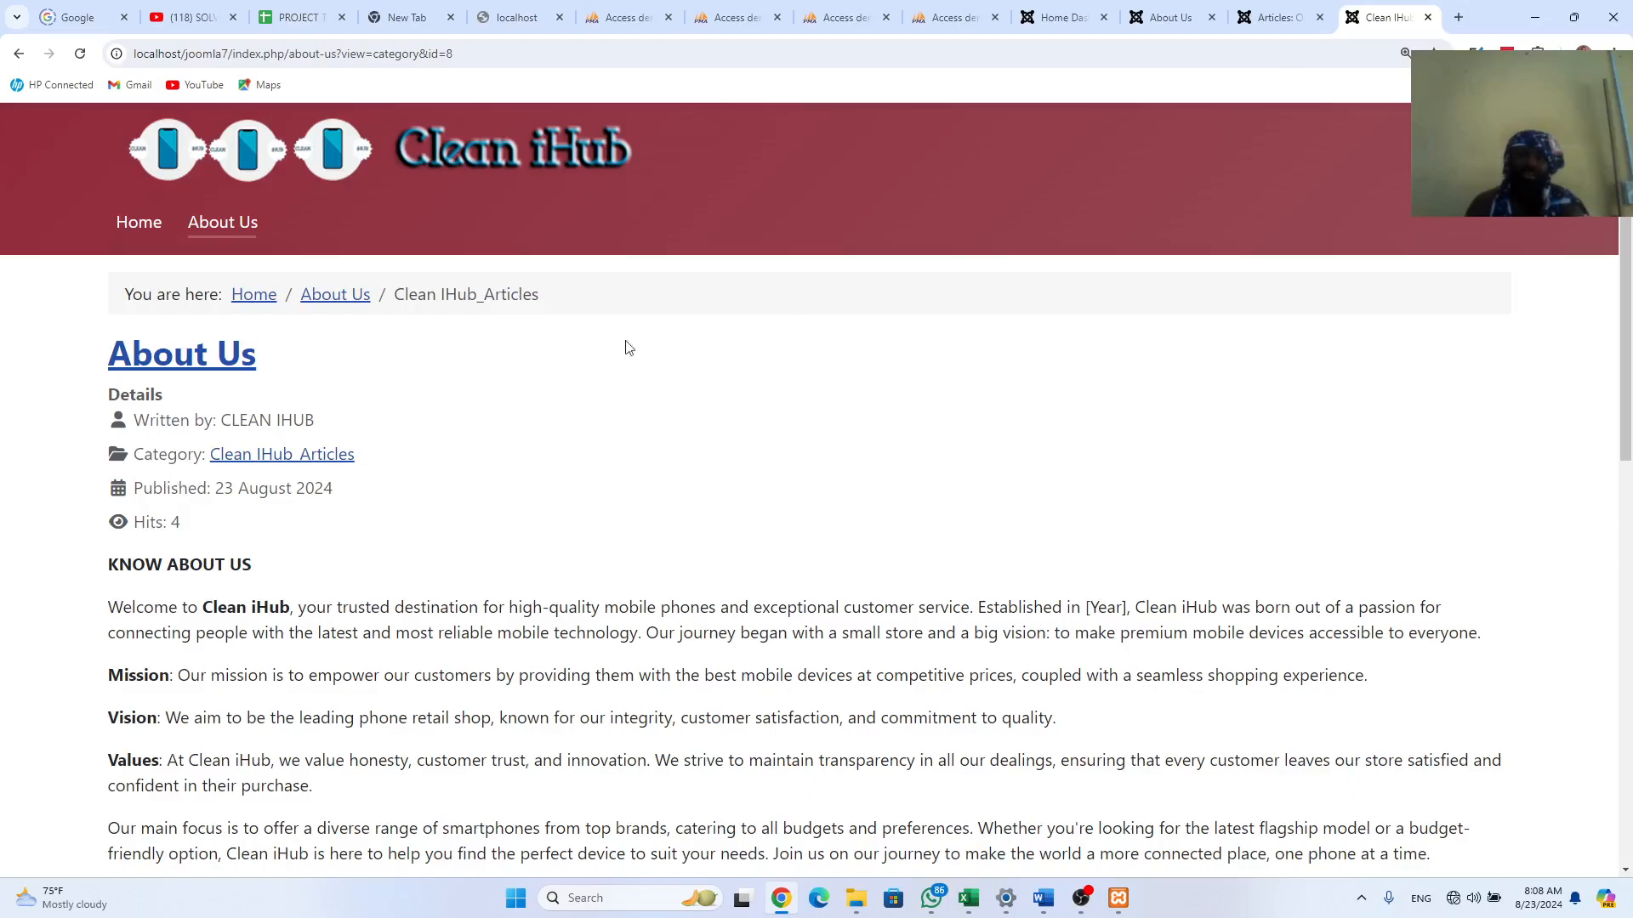
click(1276, 17)
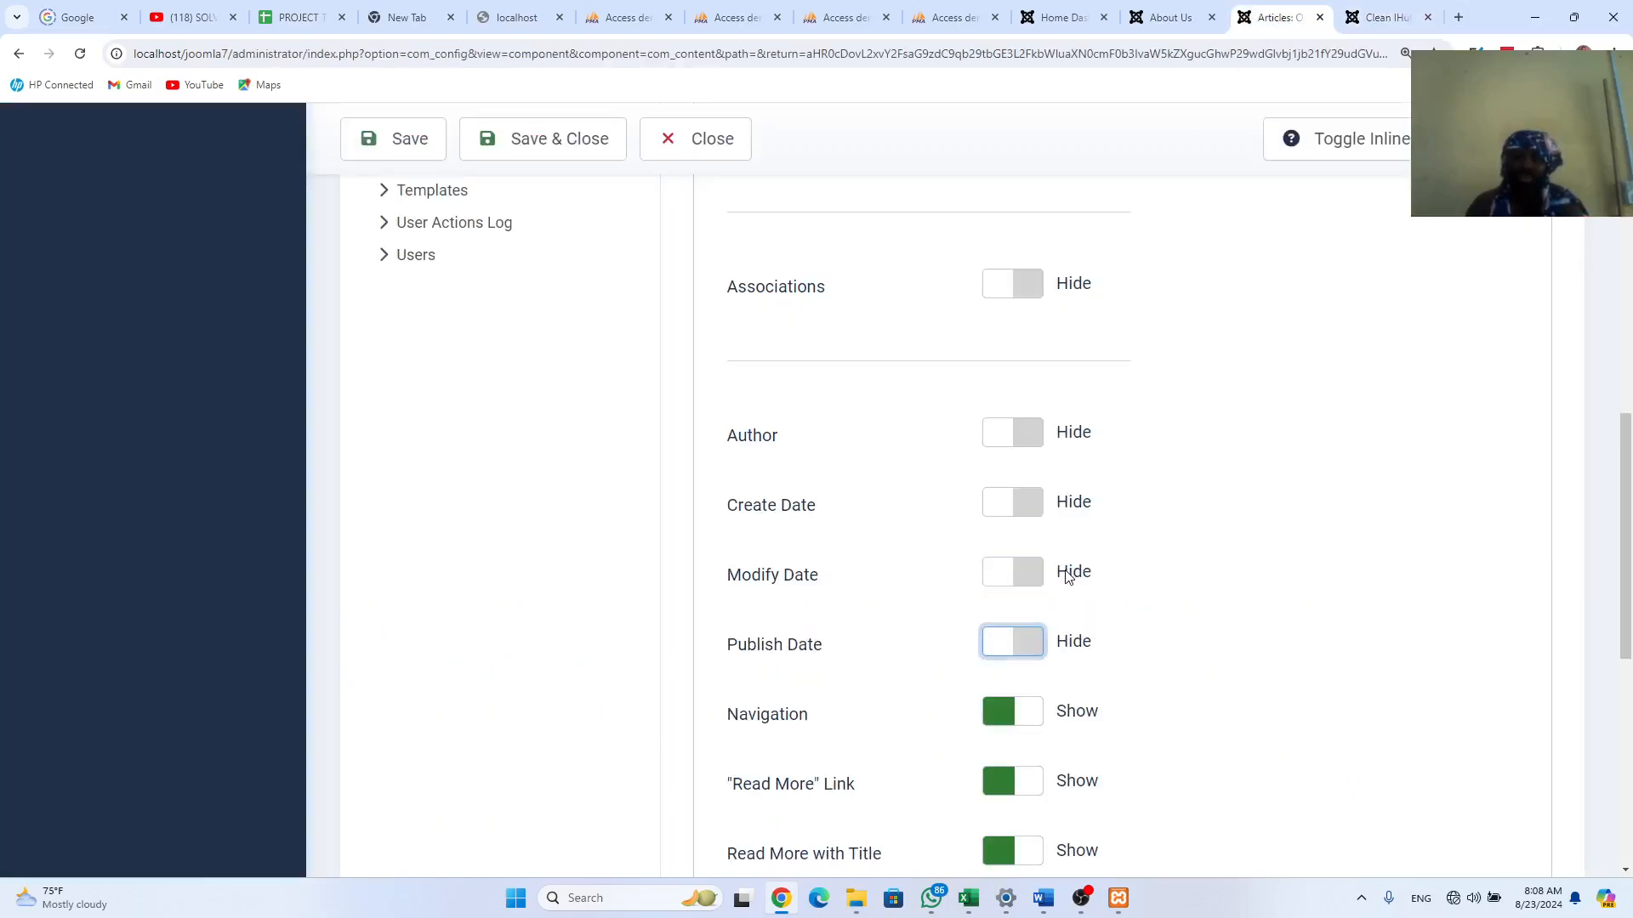
scroll(1069, 577, down, 2)
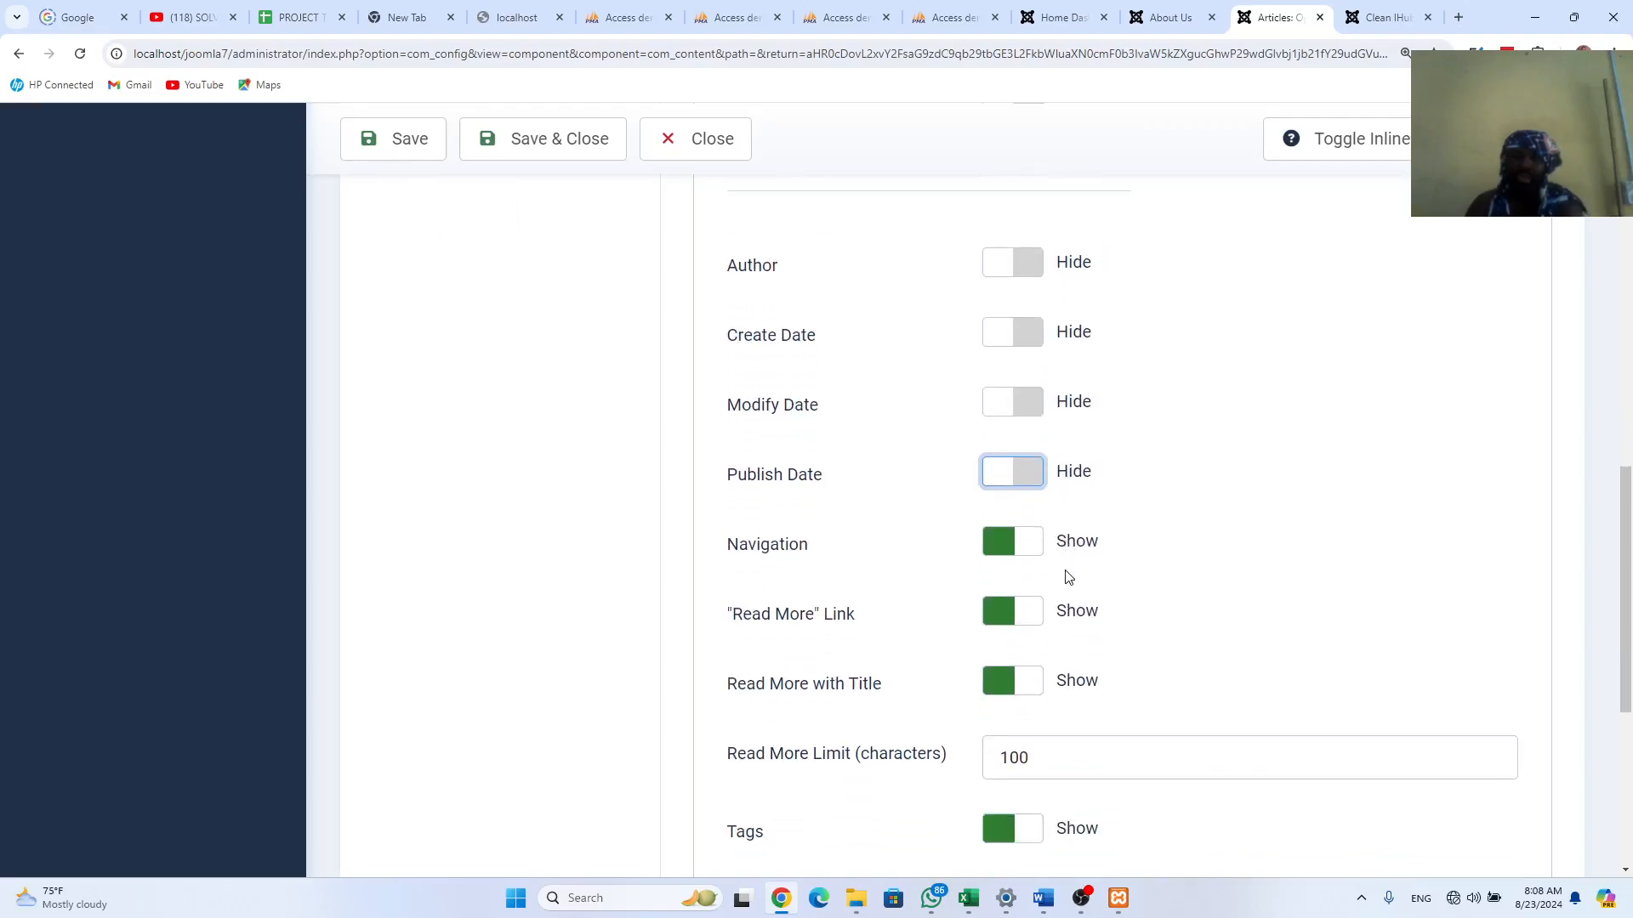
scroll(1069, 577, down, 3)
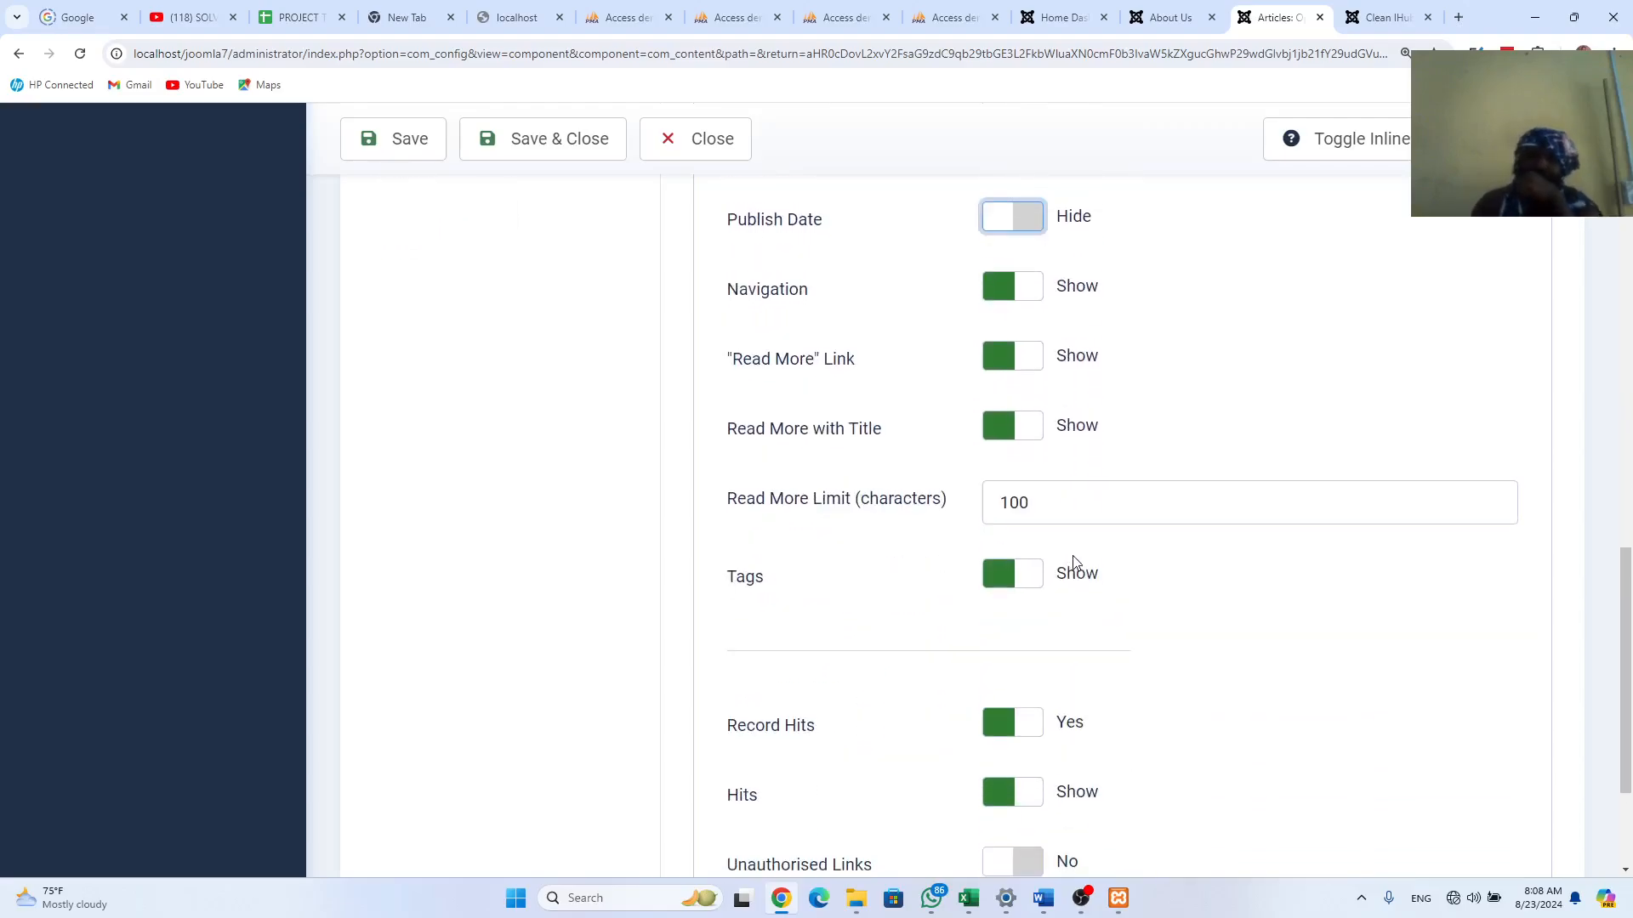
click(1394, 17)
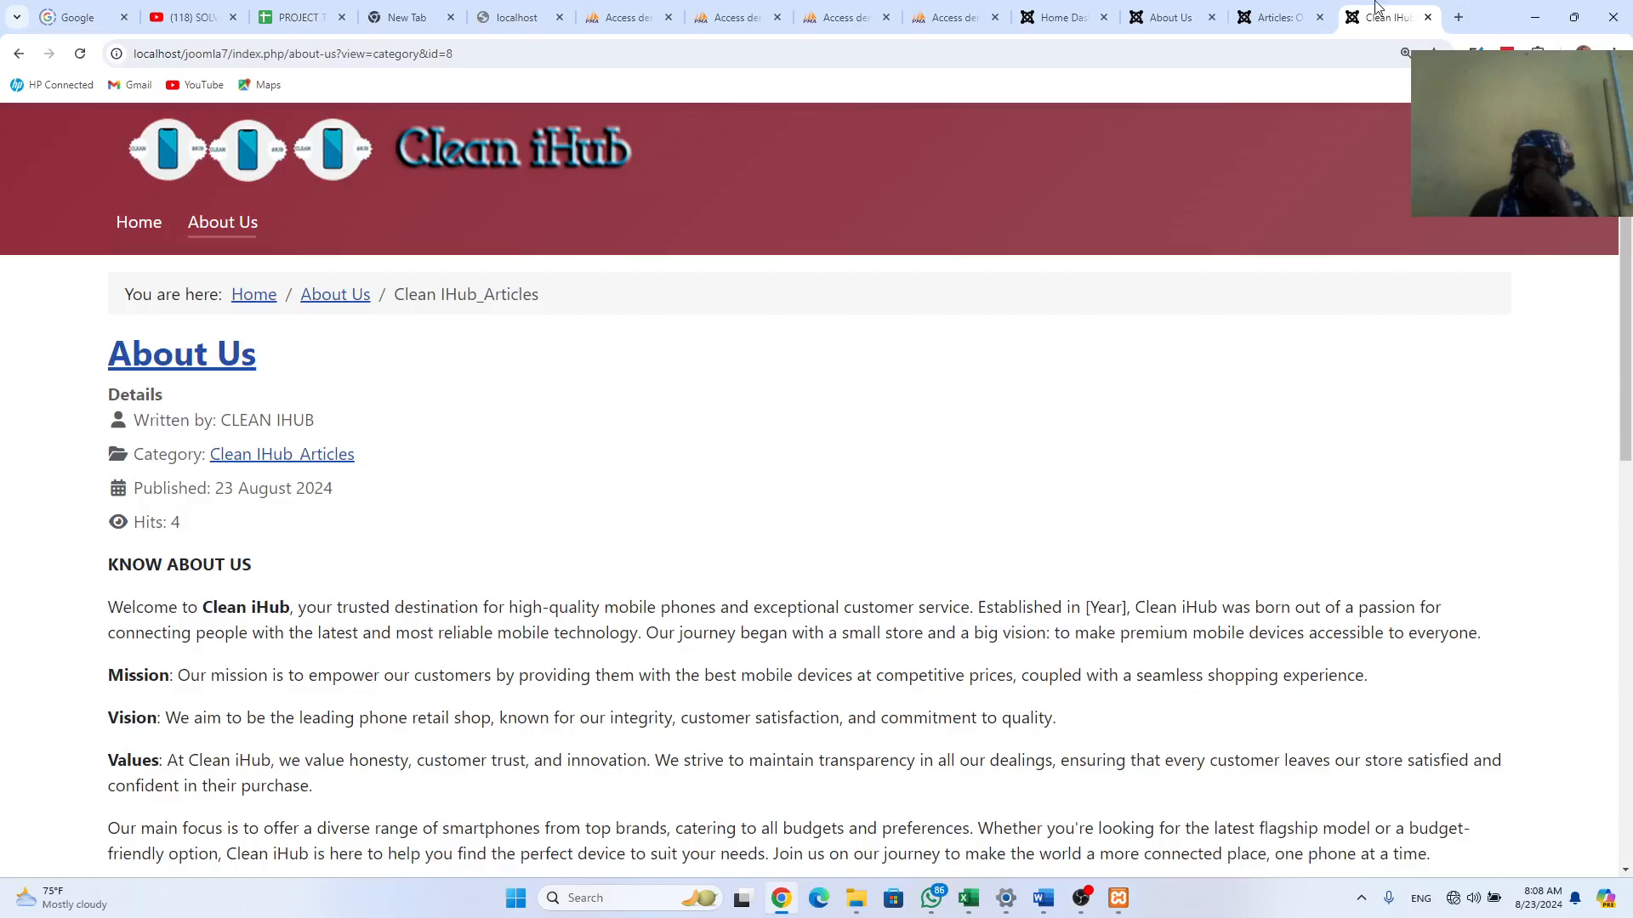
click(1276, 17)
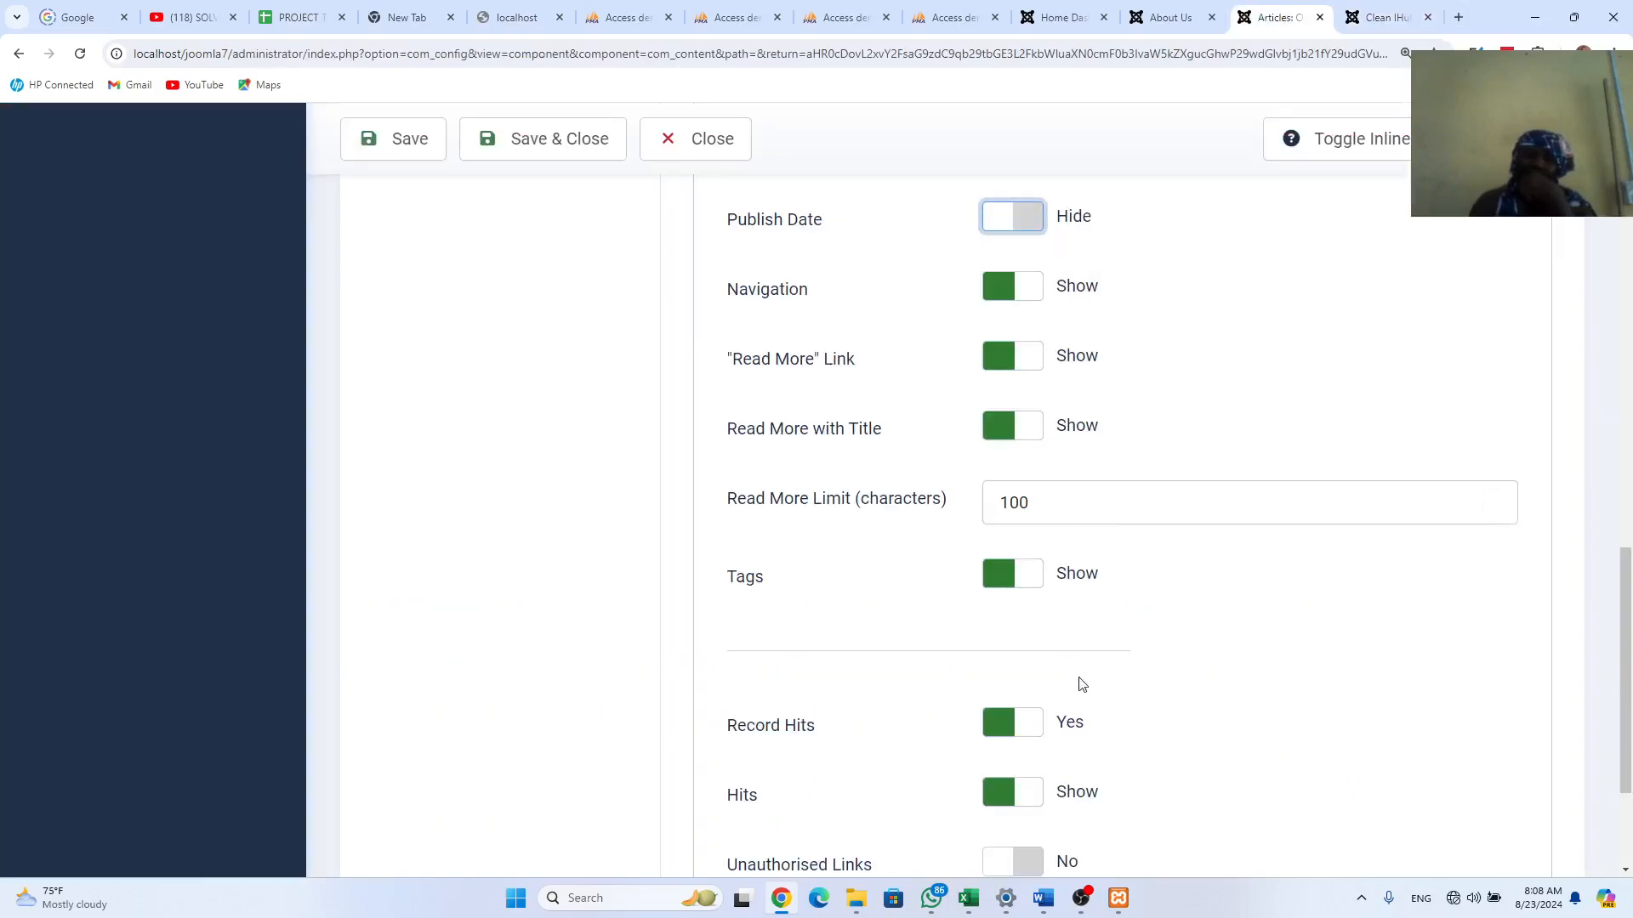
click(1016, 793)
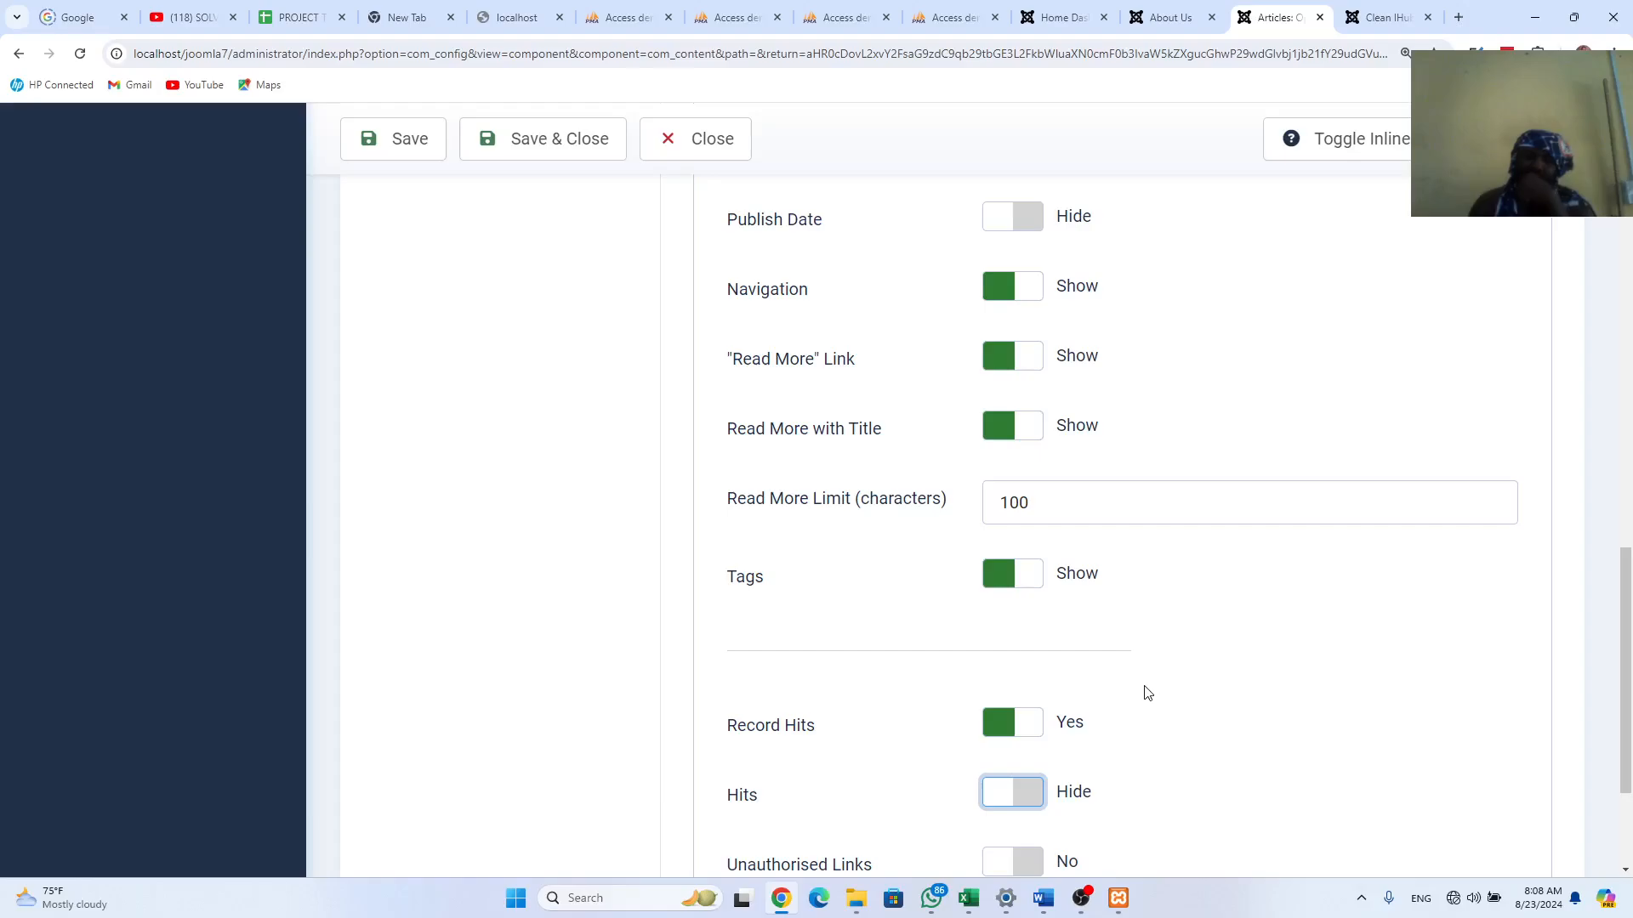
scroll(1155, 677, down, 3)
scroll(1164, 674, up, 15)
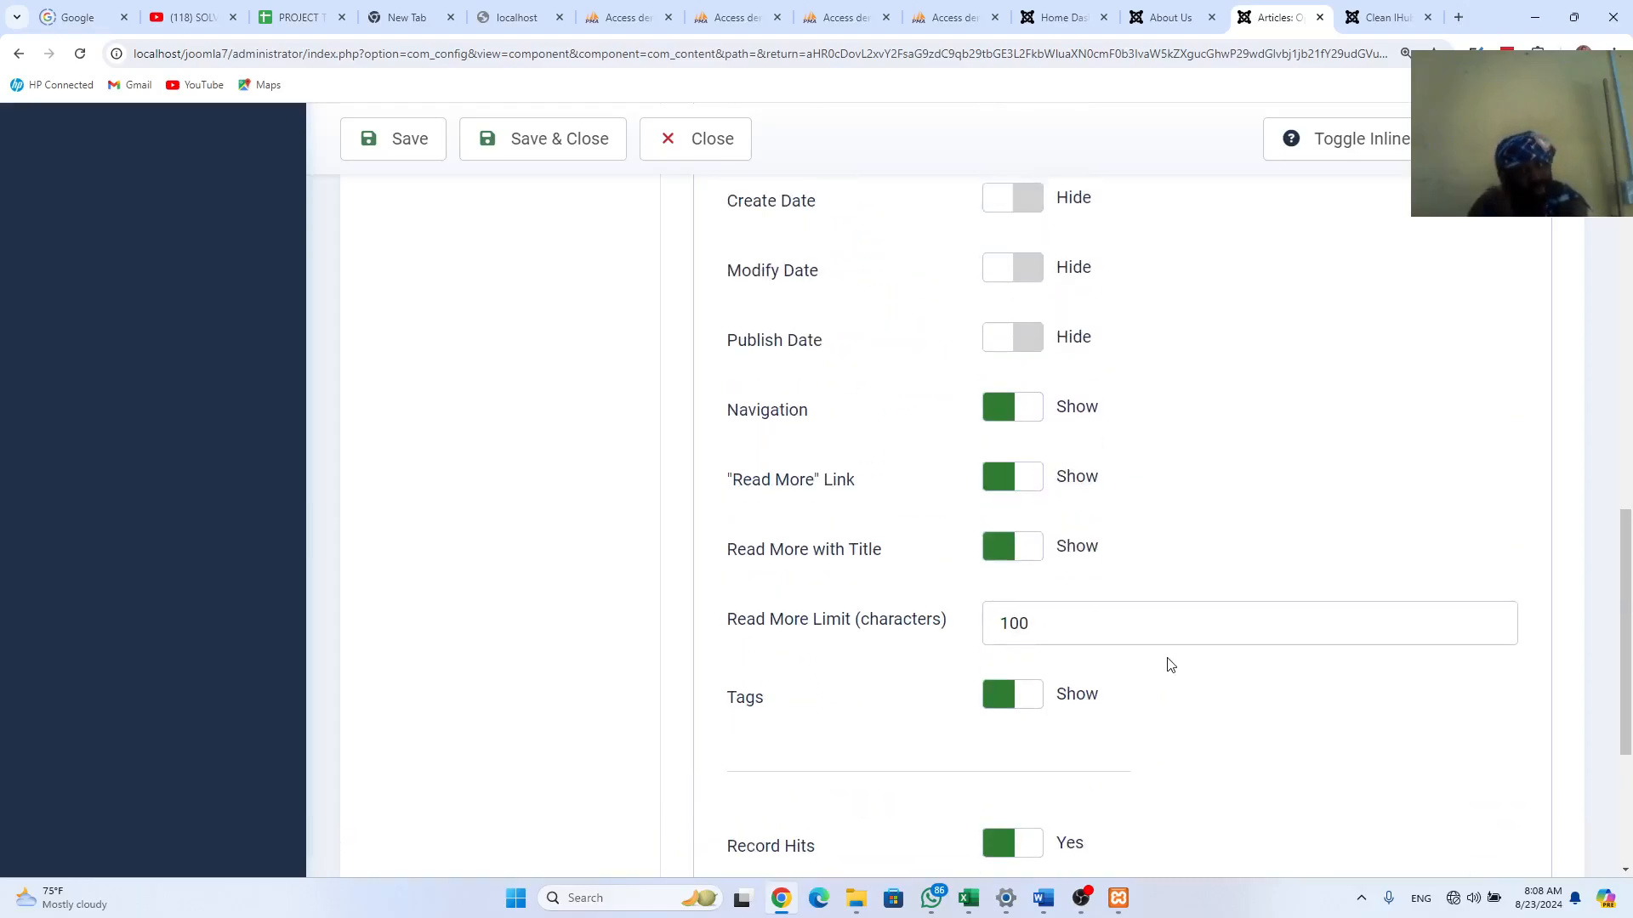
scroll(1173, 659, up, 1)
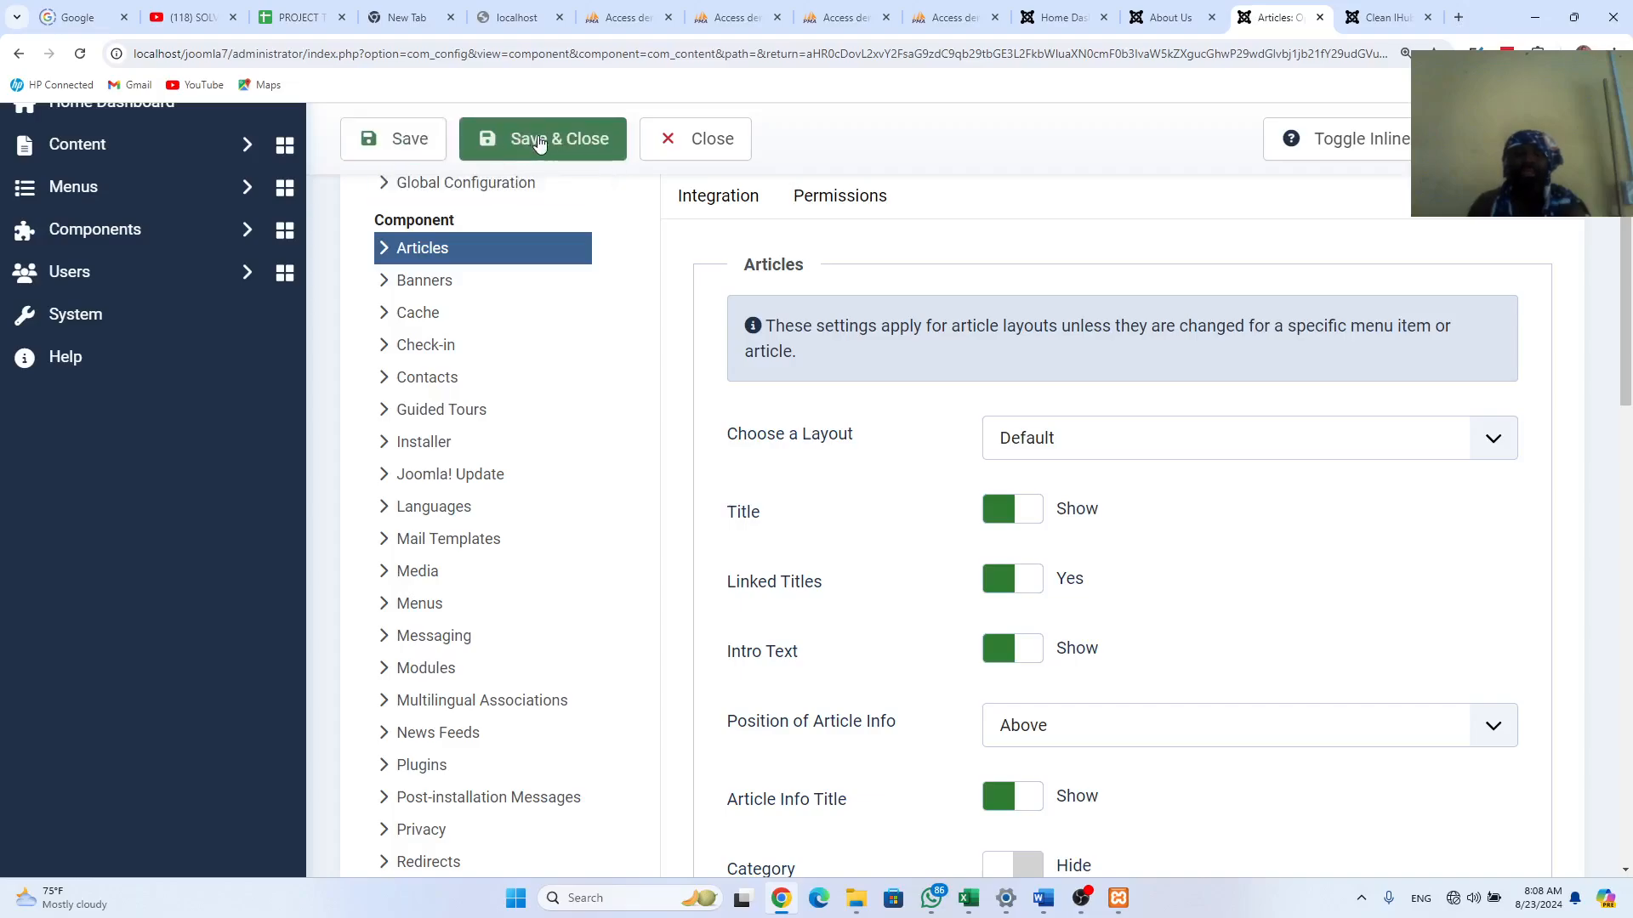
Step: Save the Articles options and reload About Us to confirm the details are gone
click(417, 139)
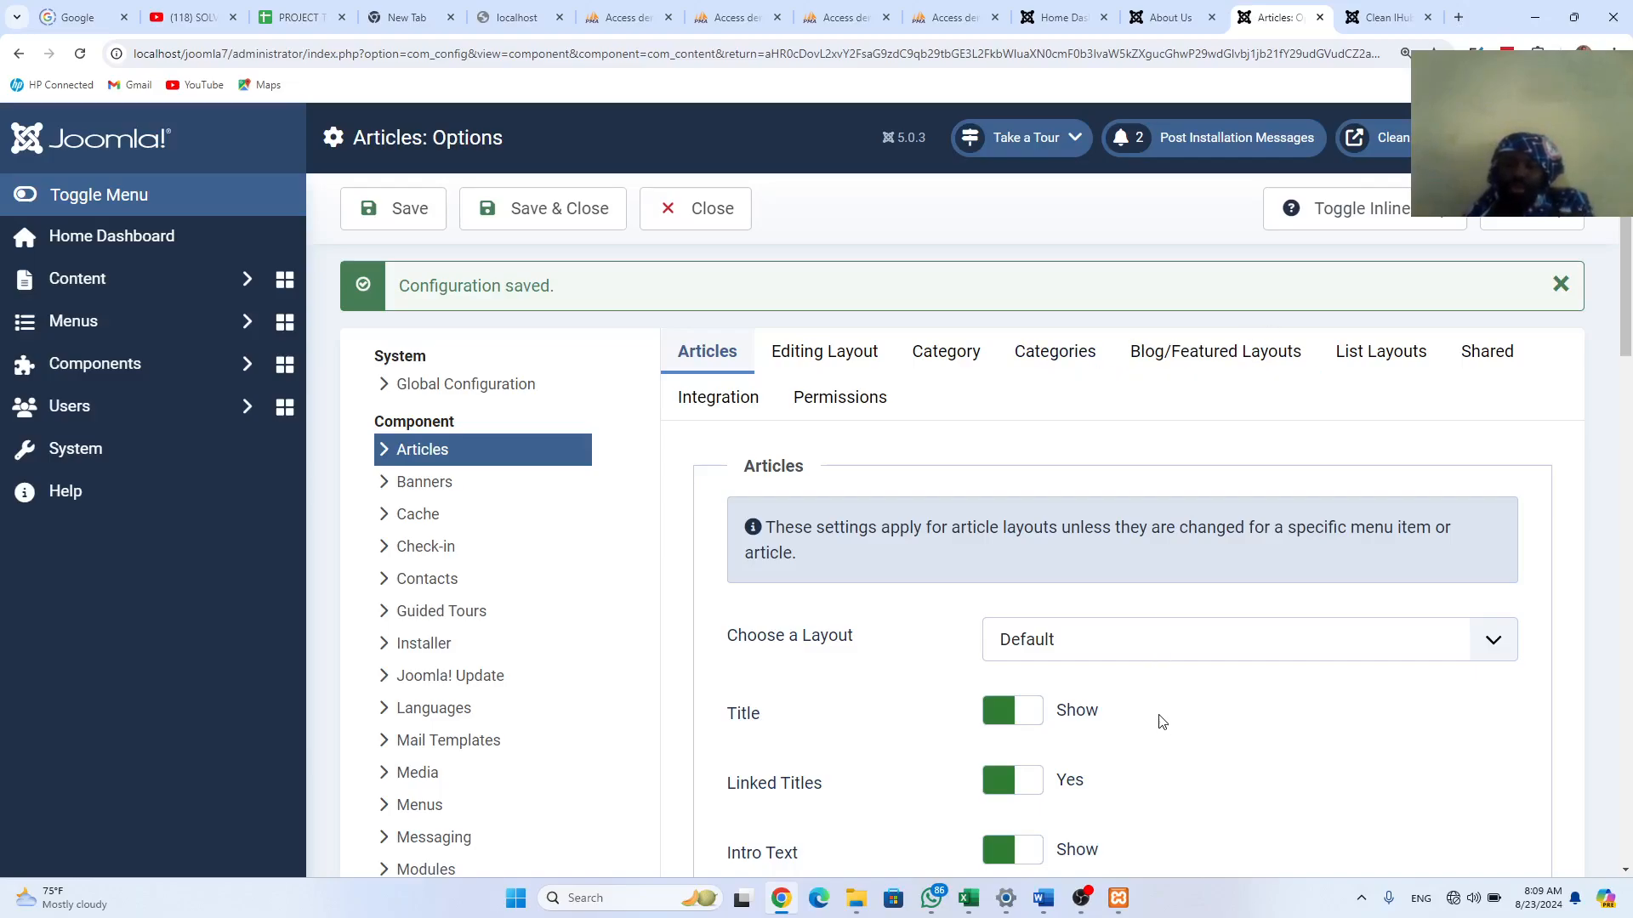
click(1384, 17)
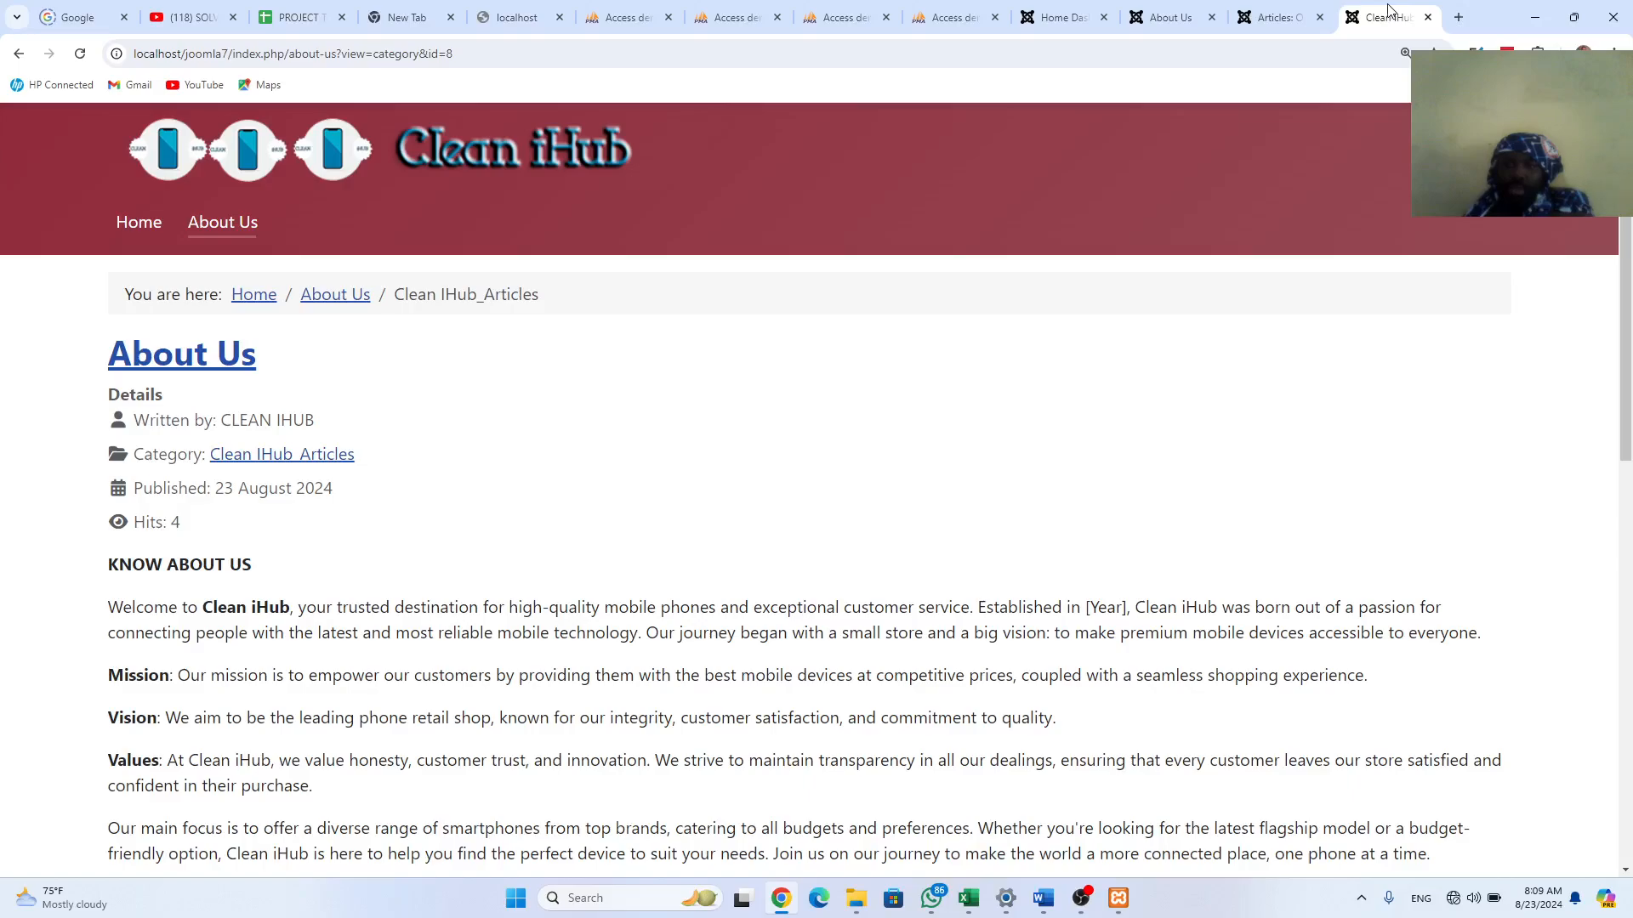
click(80, 54)
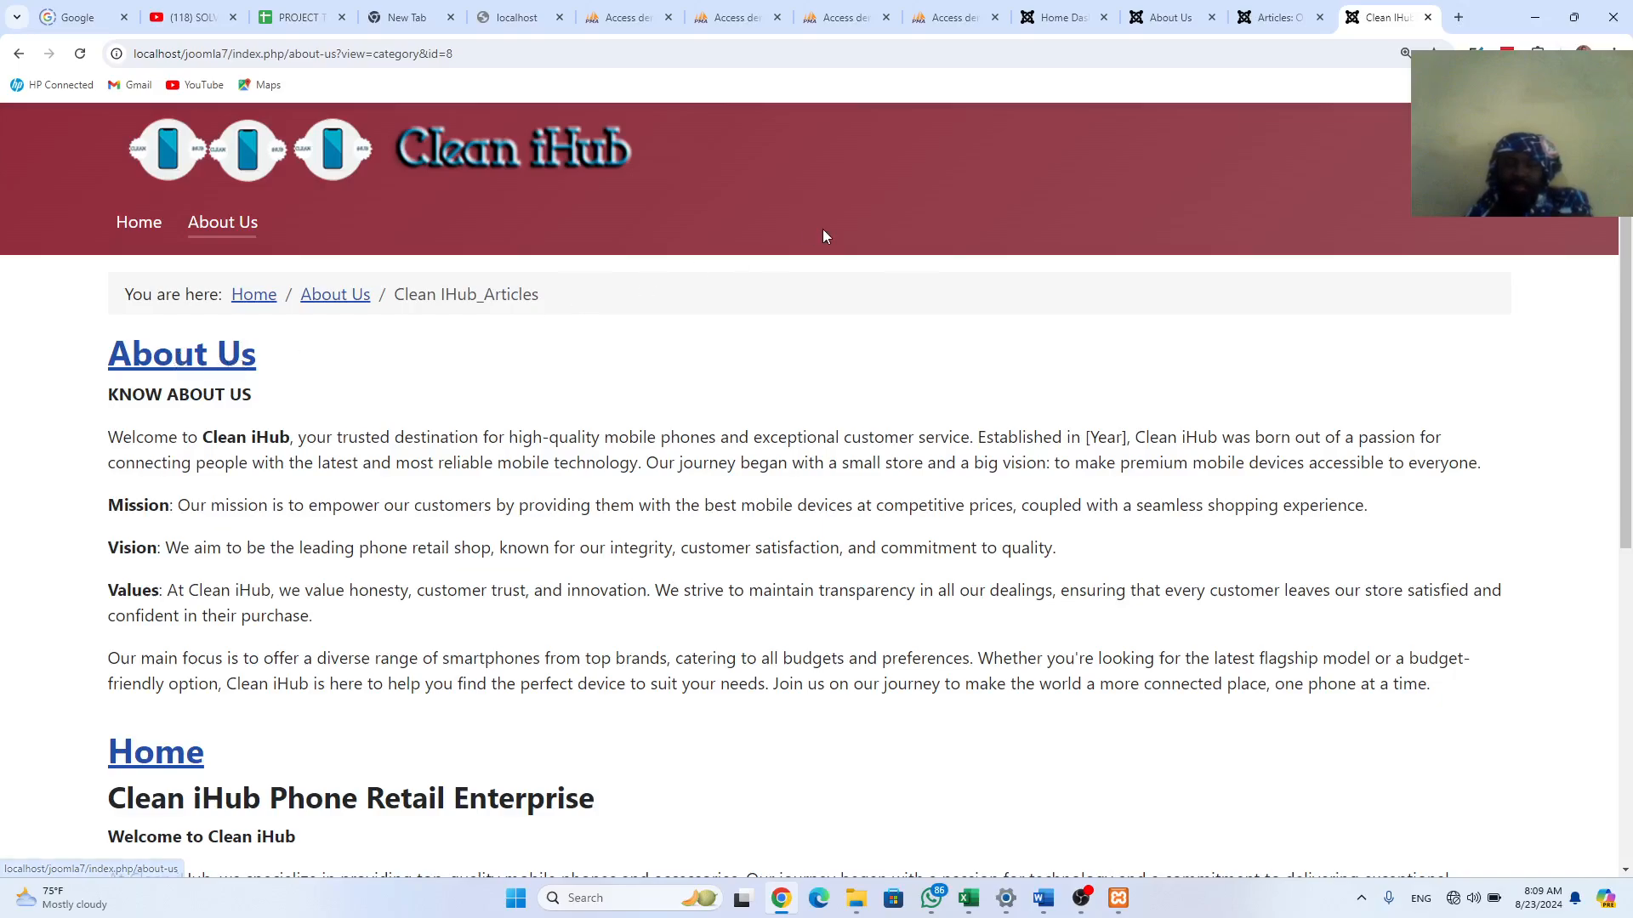
scroll(349, 649, down, 5)
scroll(348, 649, up, 5)
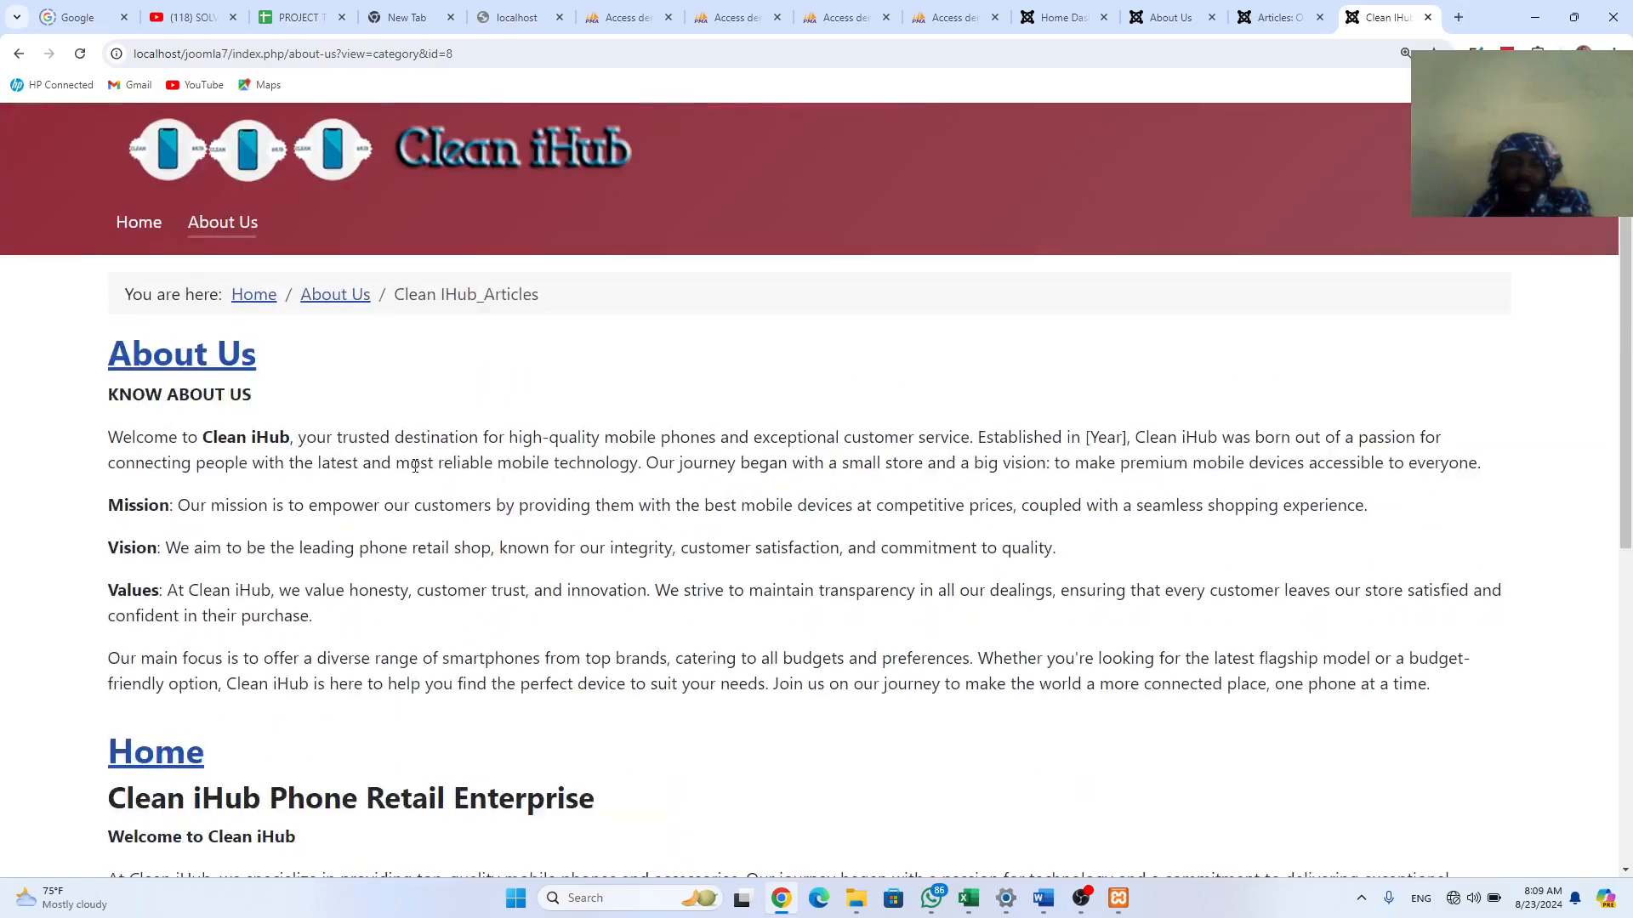
Step: Open the site's Home page from the menu to check it, then return to the admin options
click(151, 226)
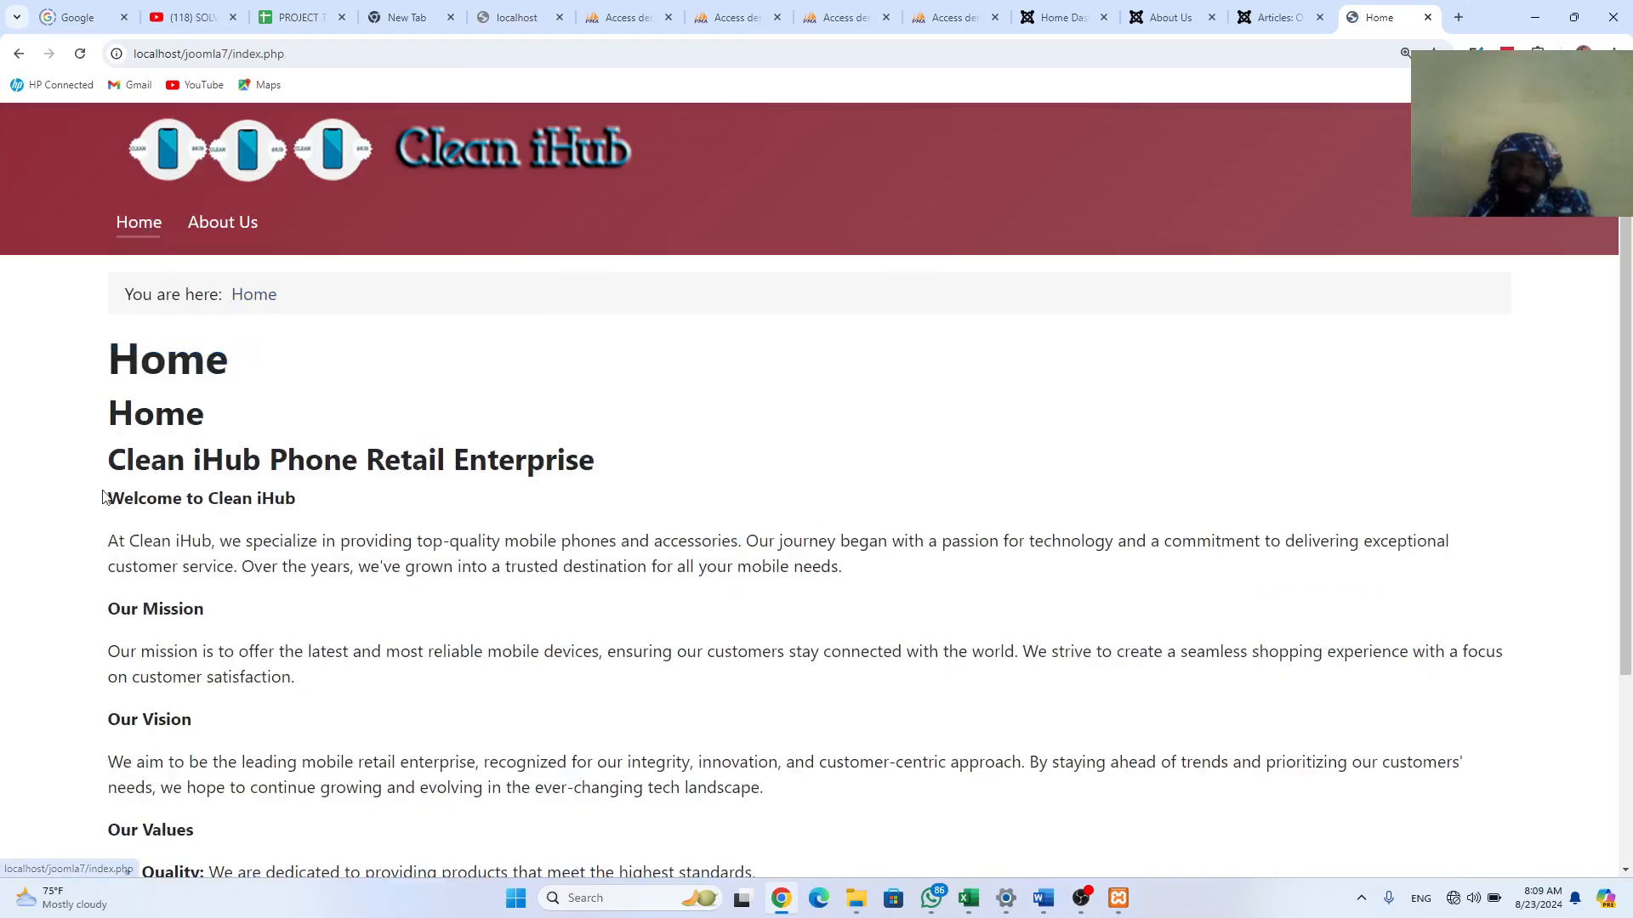
scroll(137, 464, down, 3)
scroll(137, 463, up, 3)
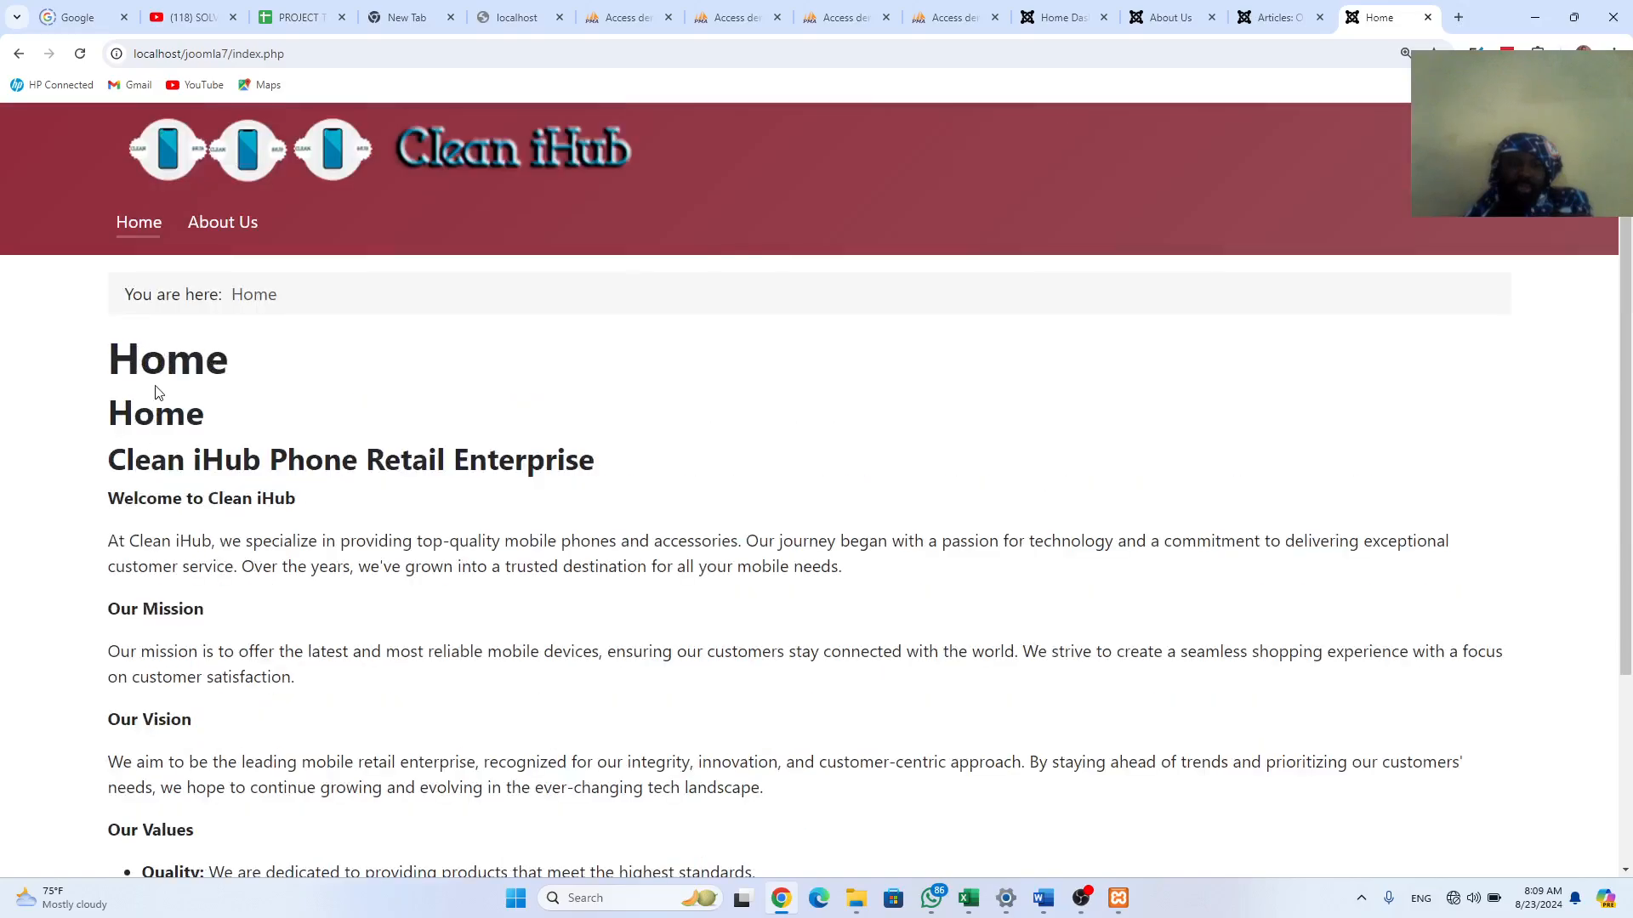
scroll(162, 371, down, 2)
scroll(170, 494, up, 2)
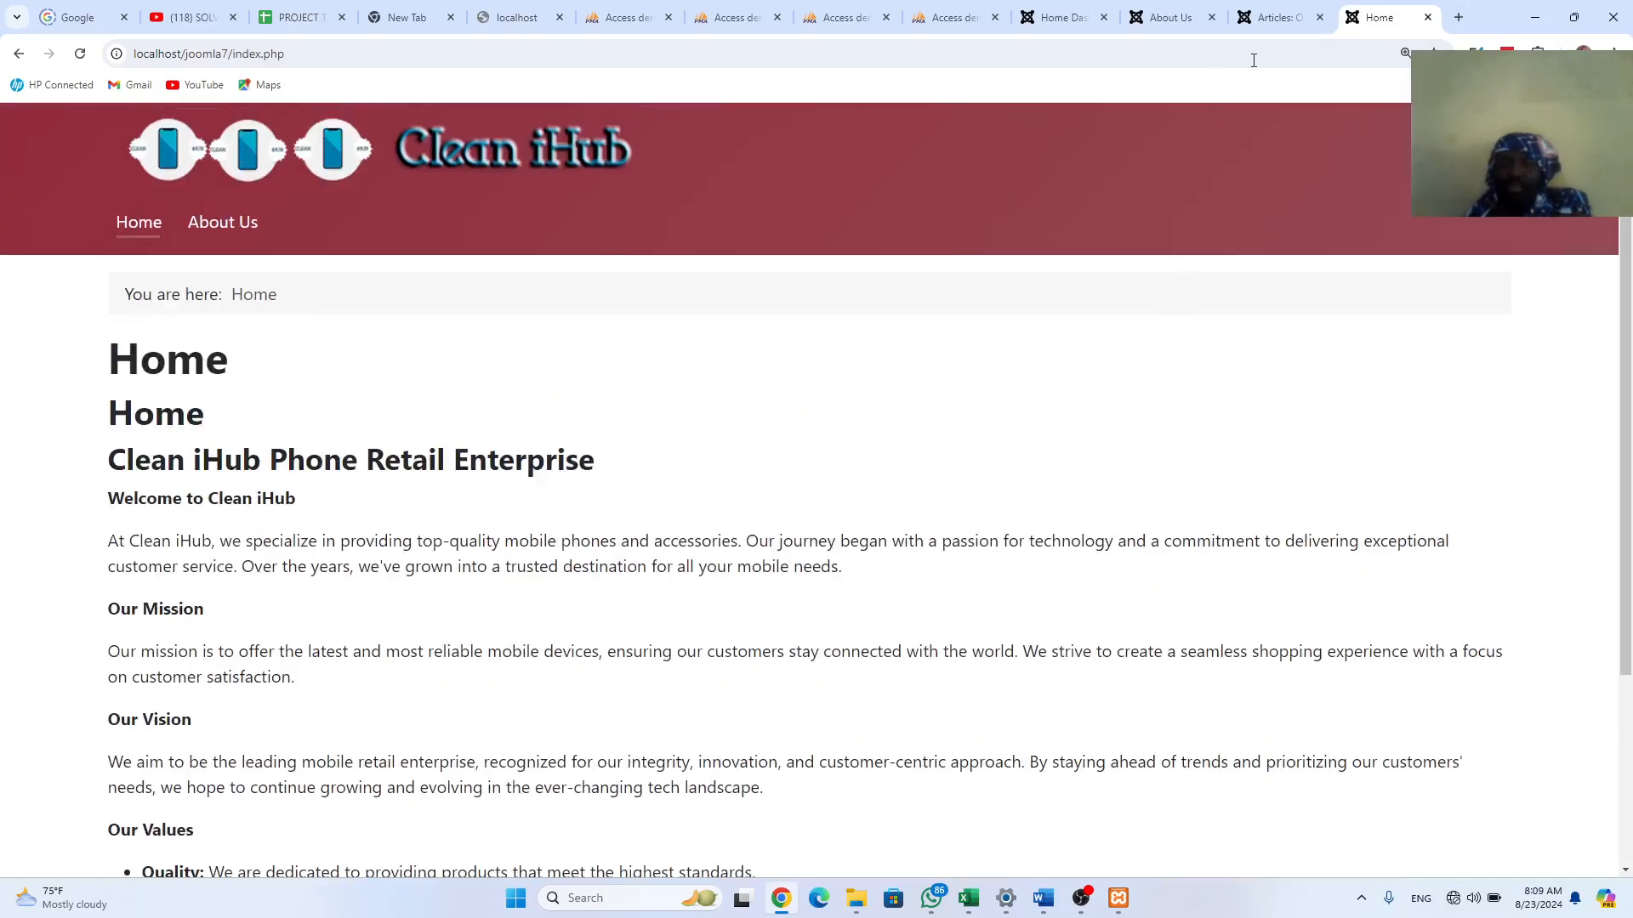
click(1281, 24)
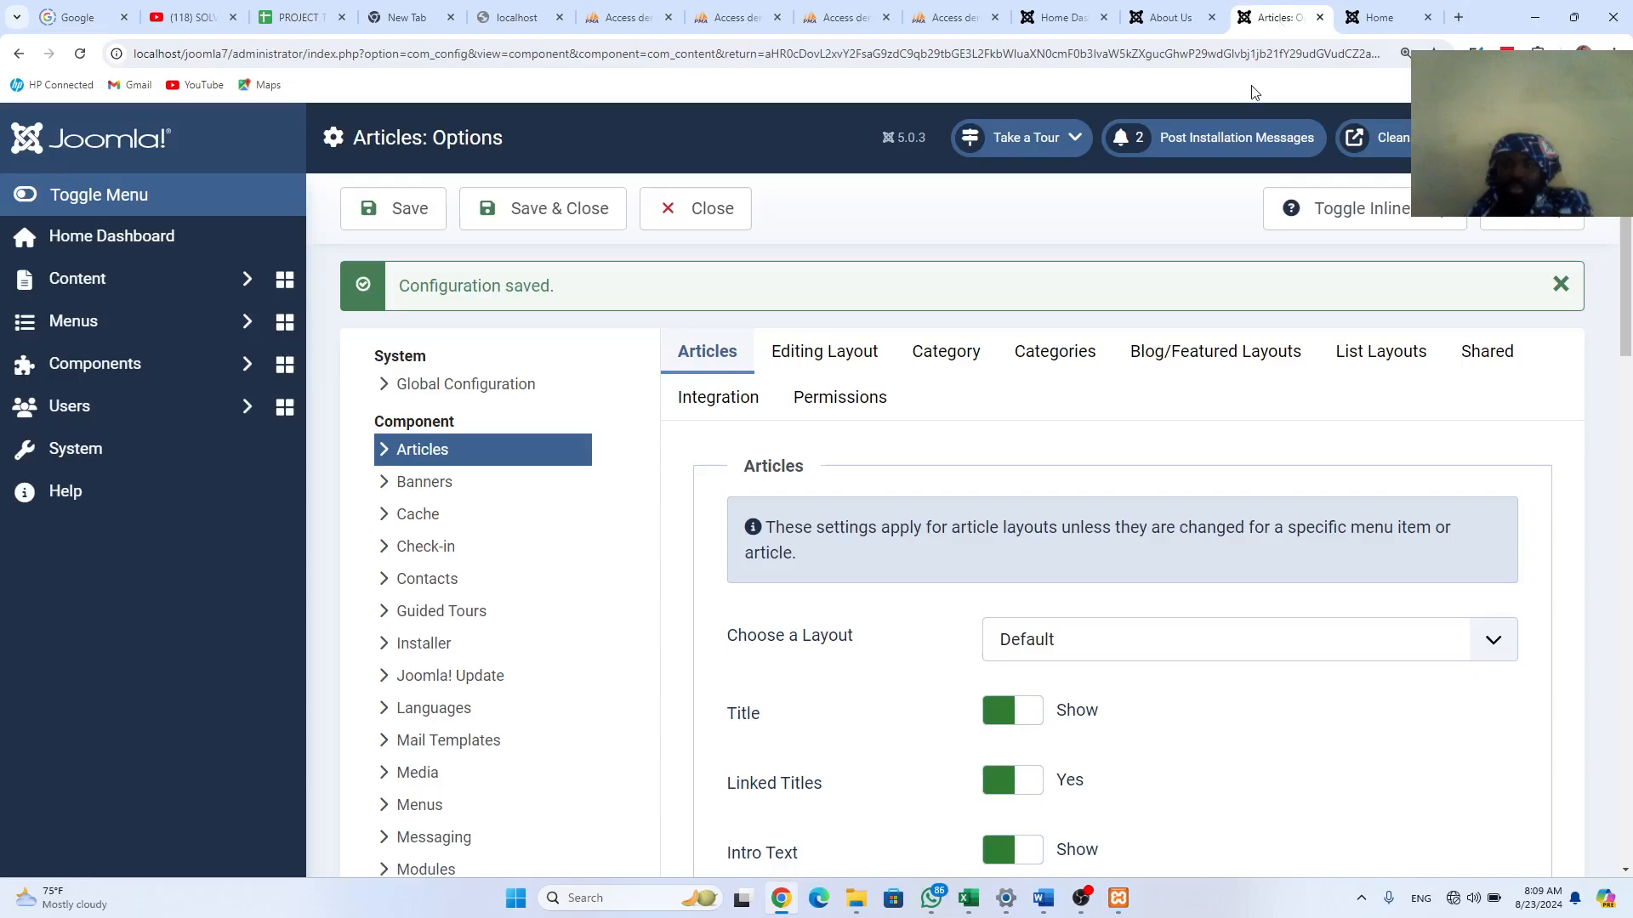
Step: Set article Title to Hide, save, and reload Home to see a single Home heading
click(1012, 719)
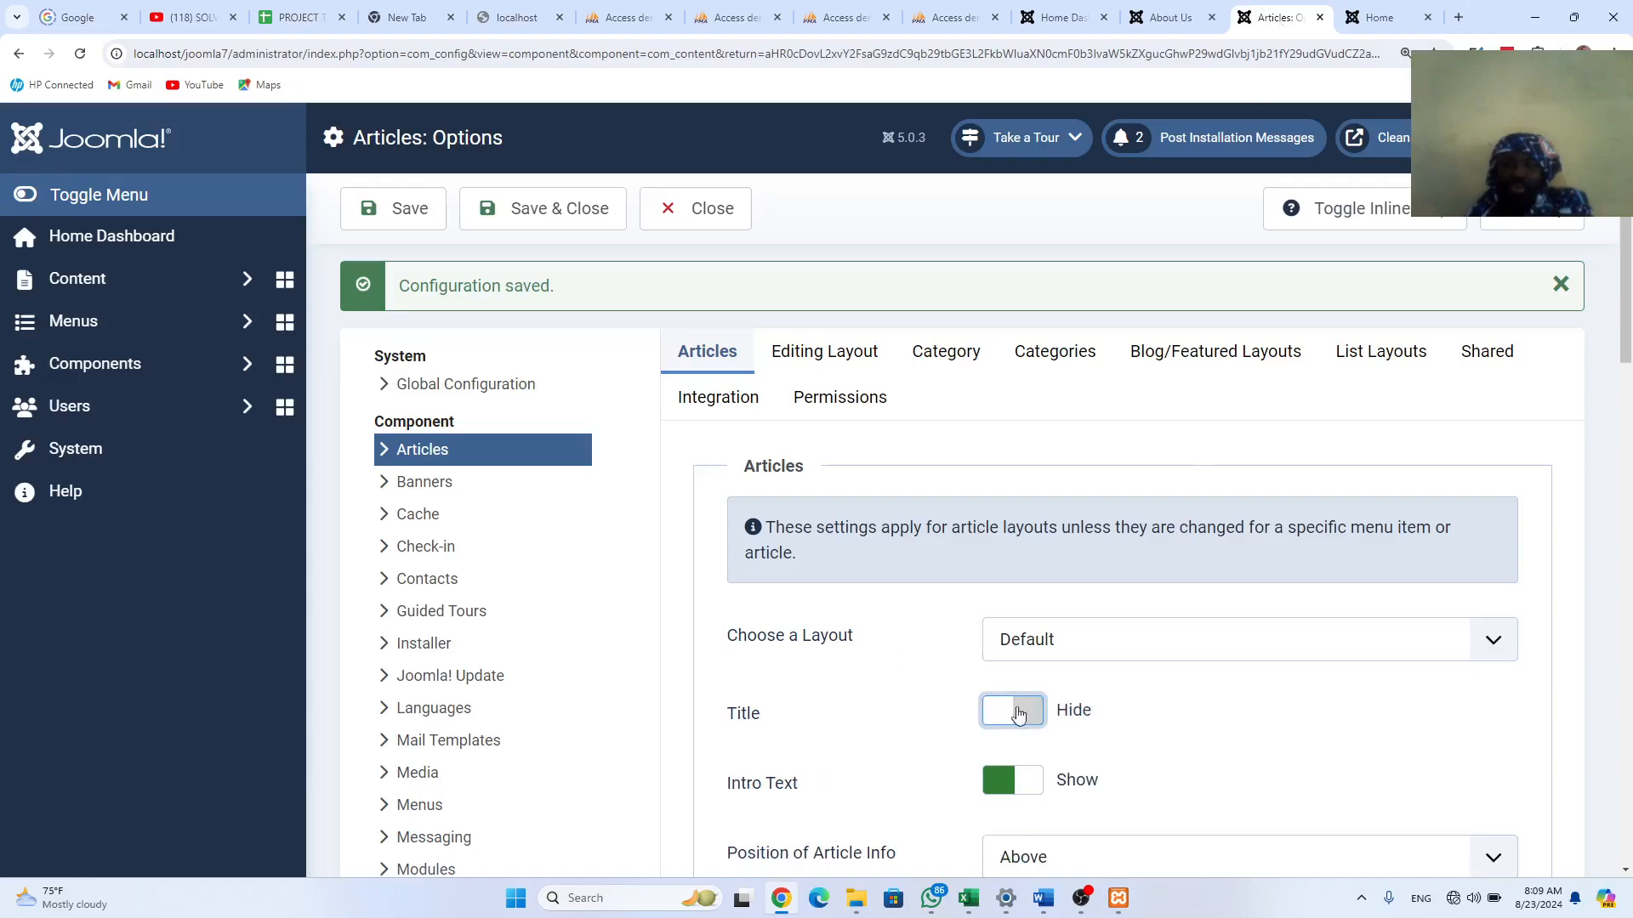
click(419, 219)
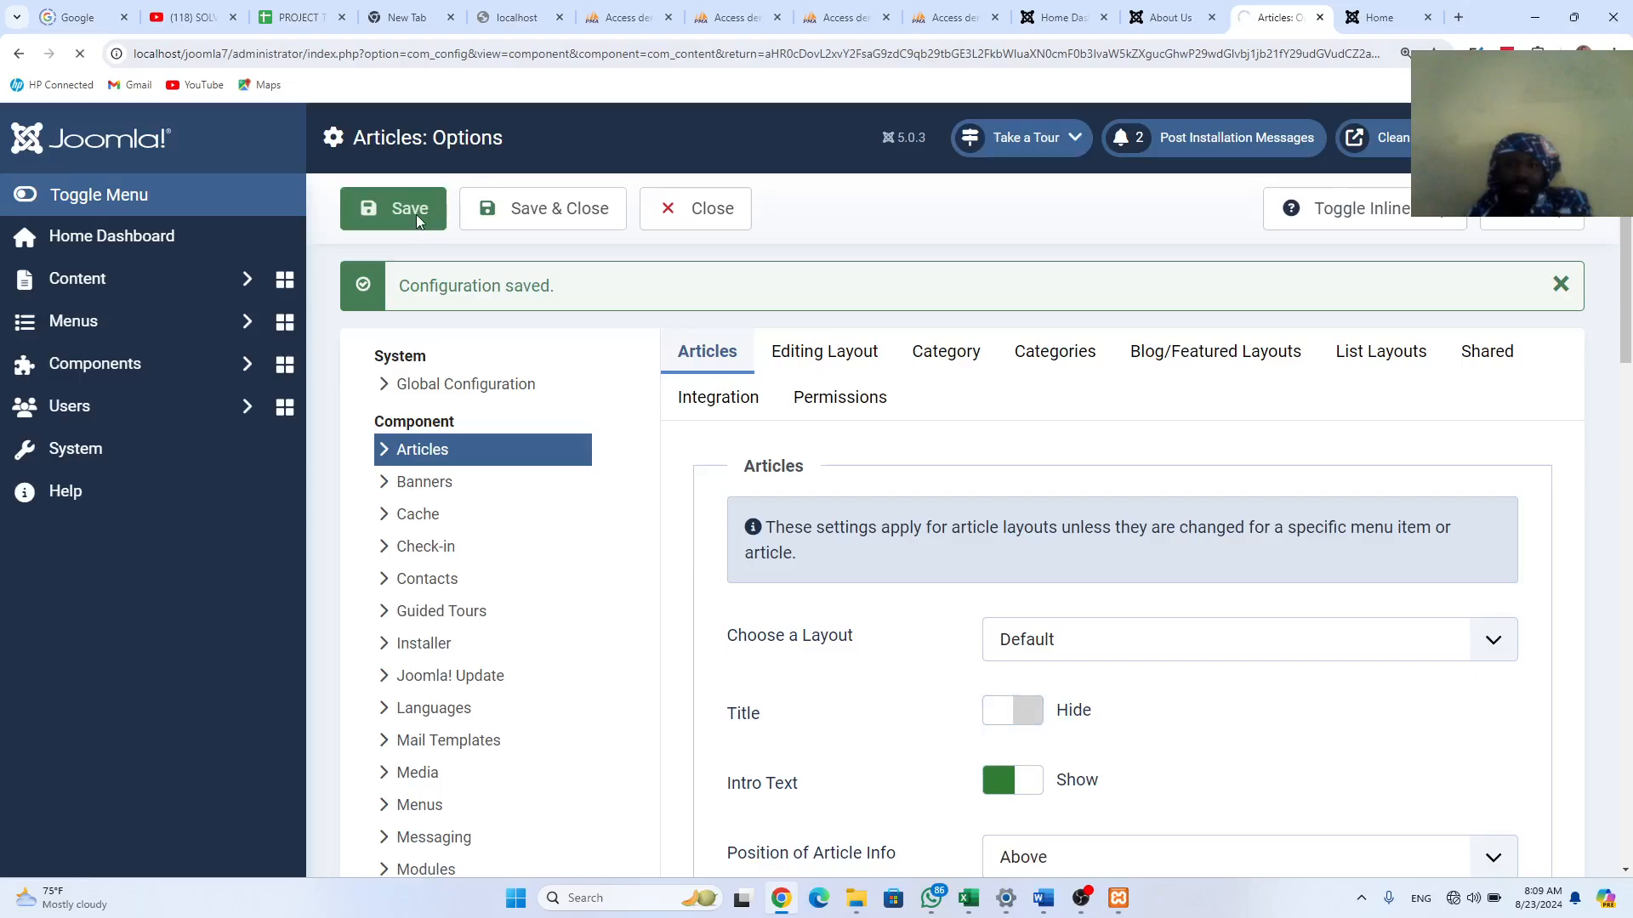
click(1381, 19)
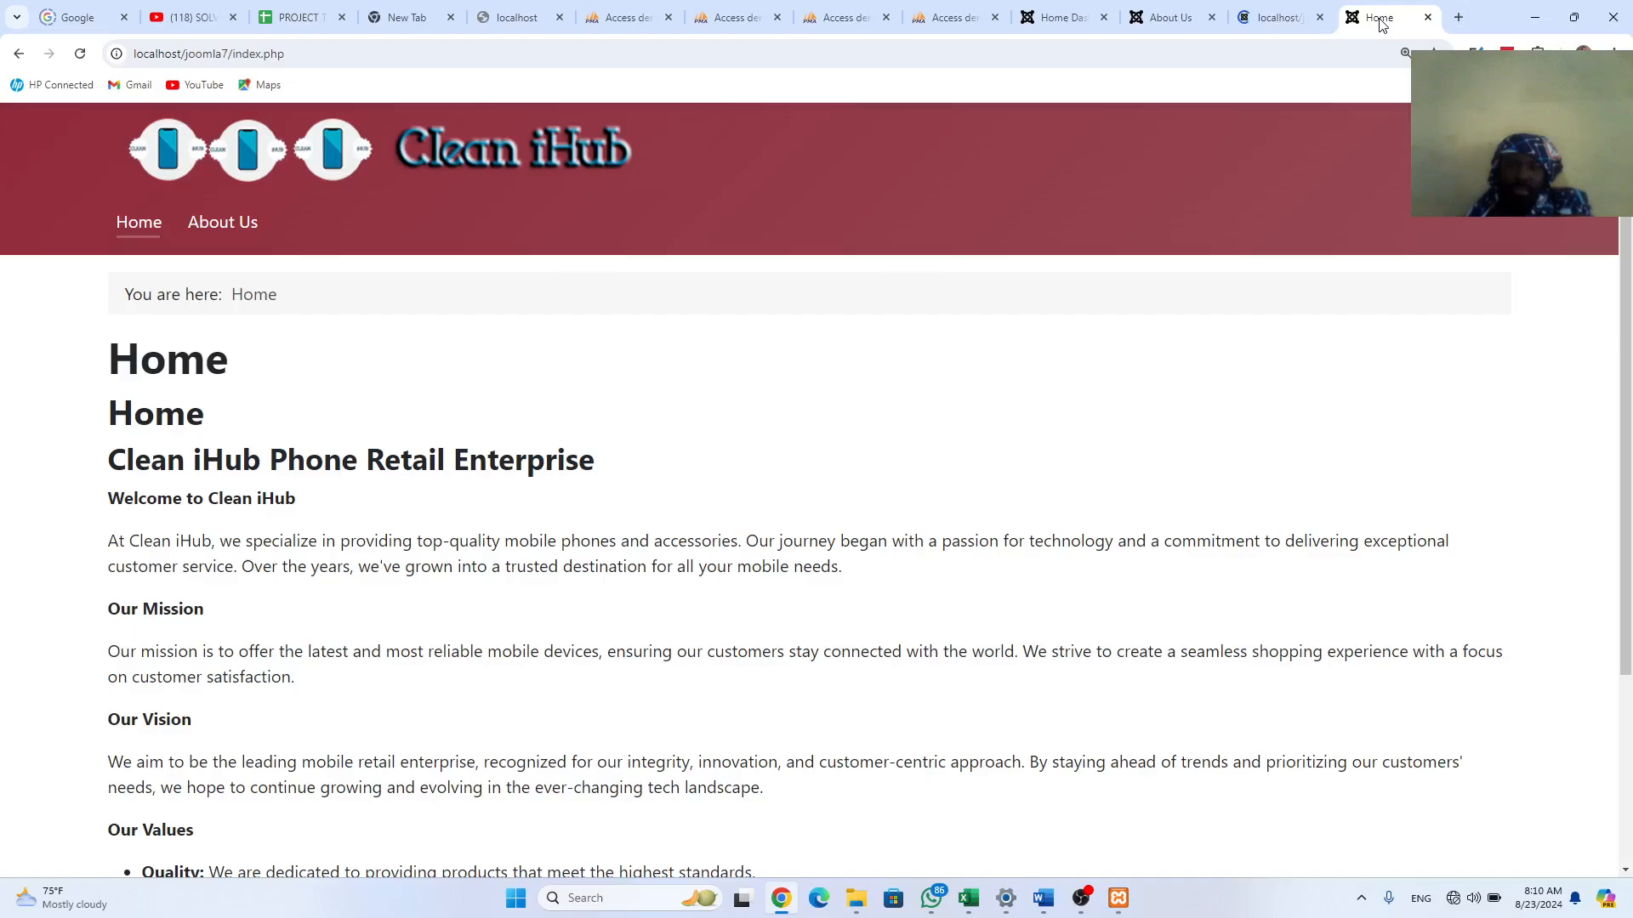
click(81, 54)
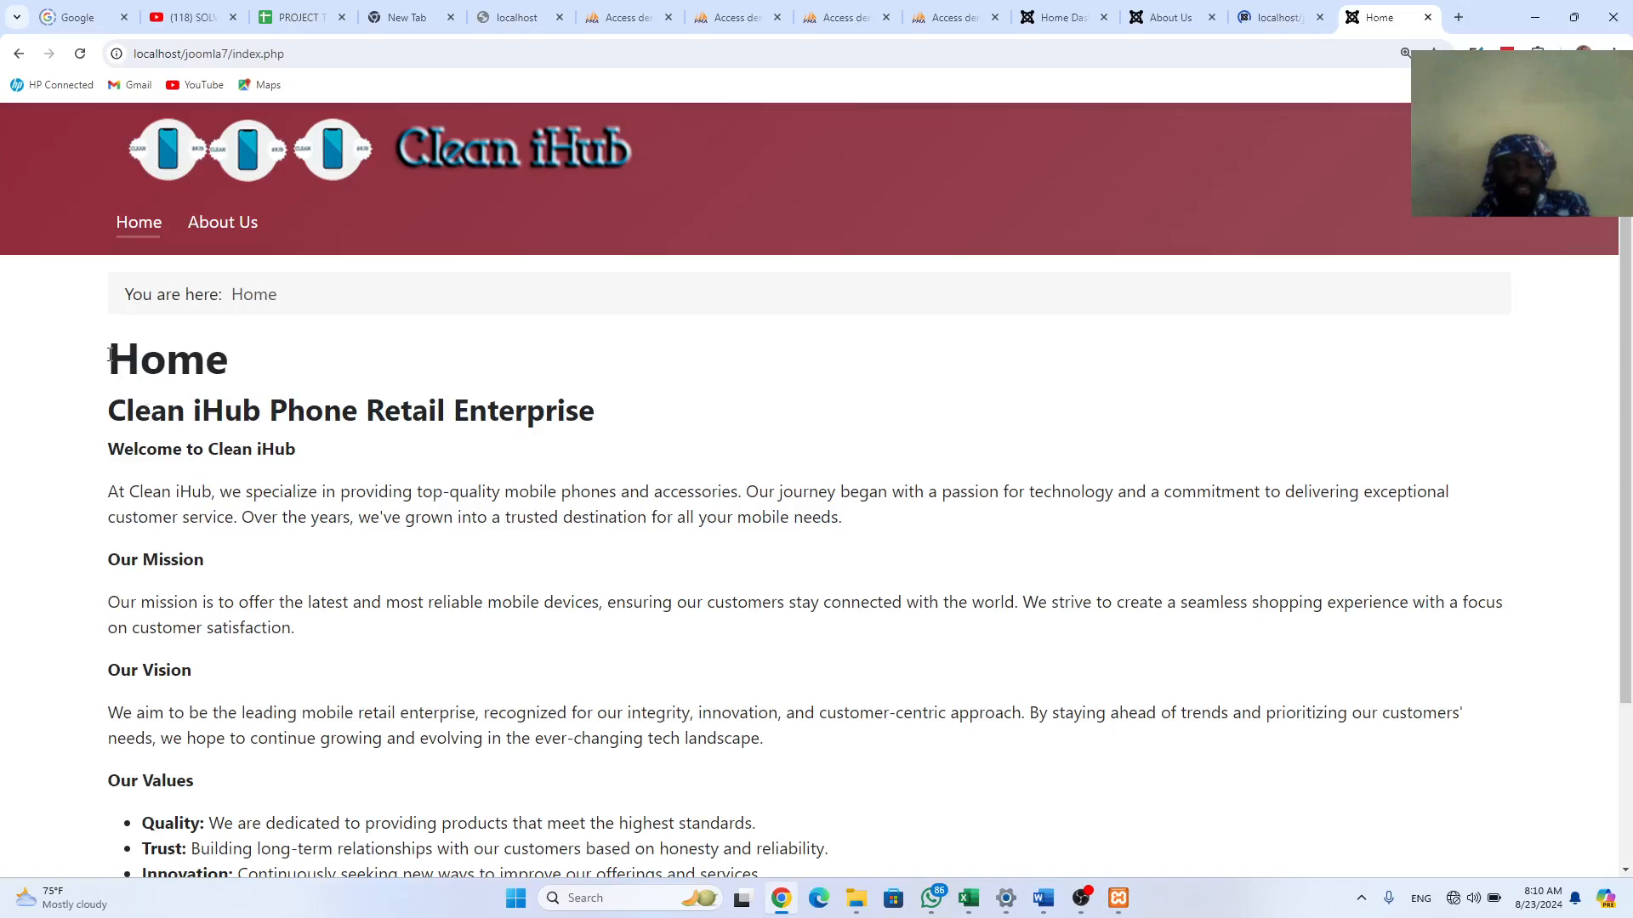
drag(109, 355, 228, 358)
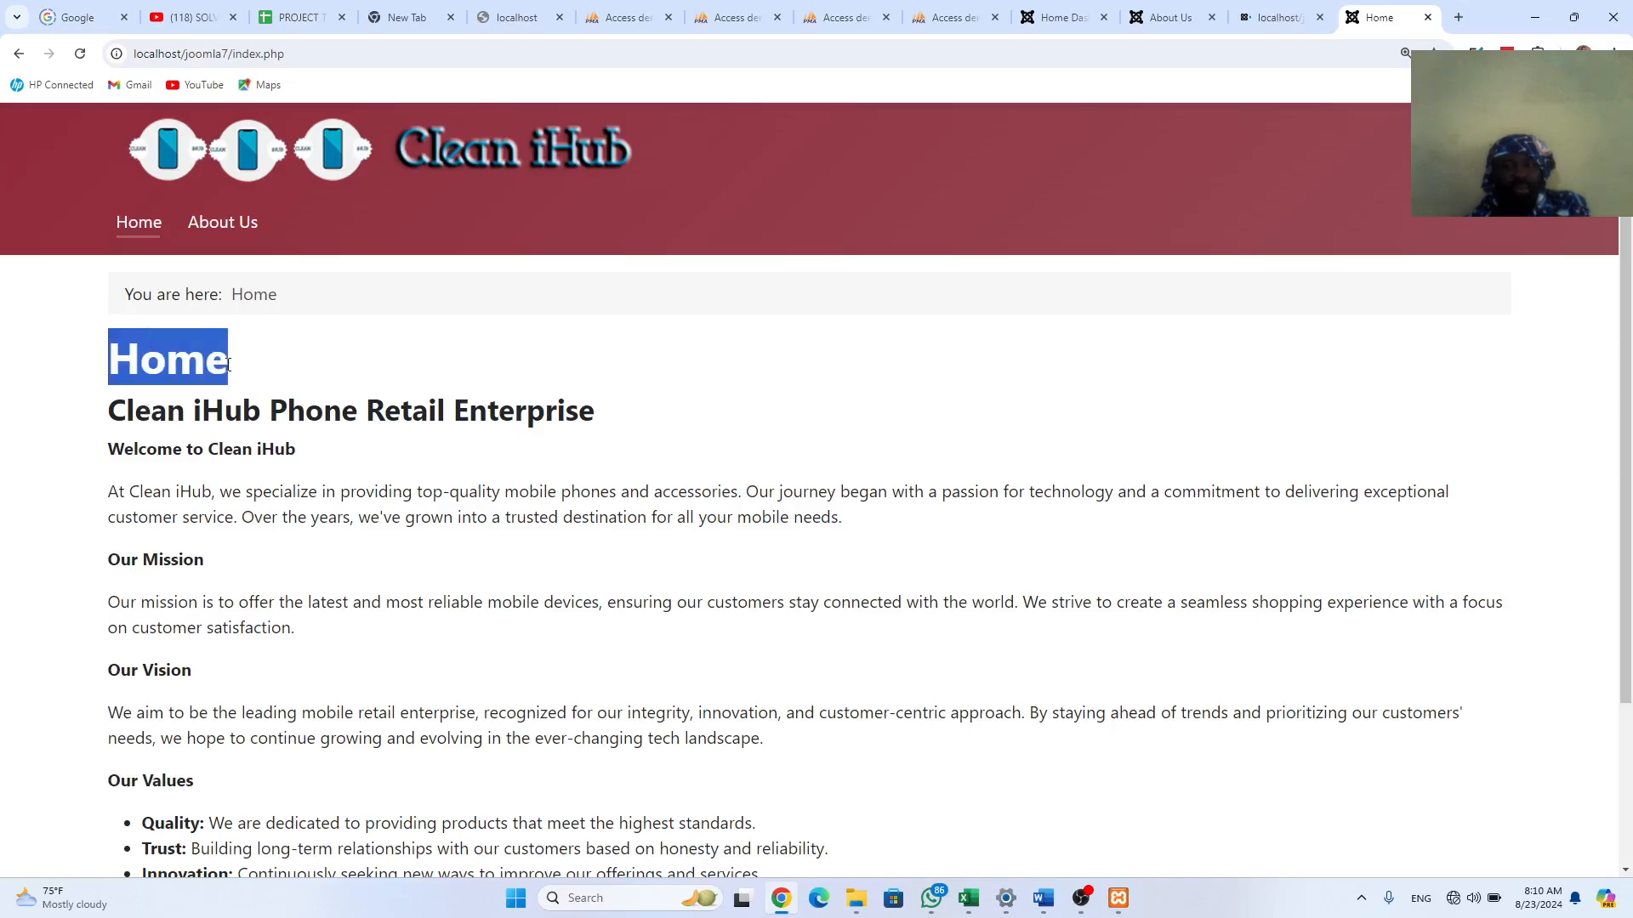
click(1272, 19)
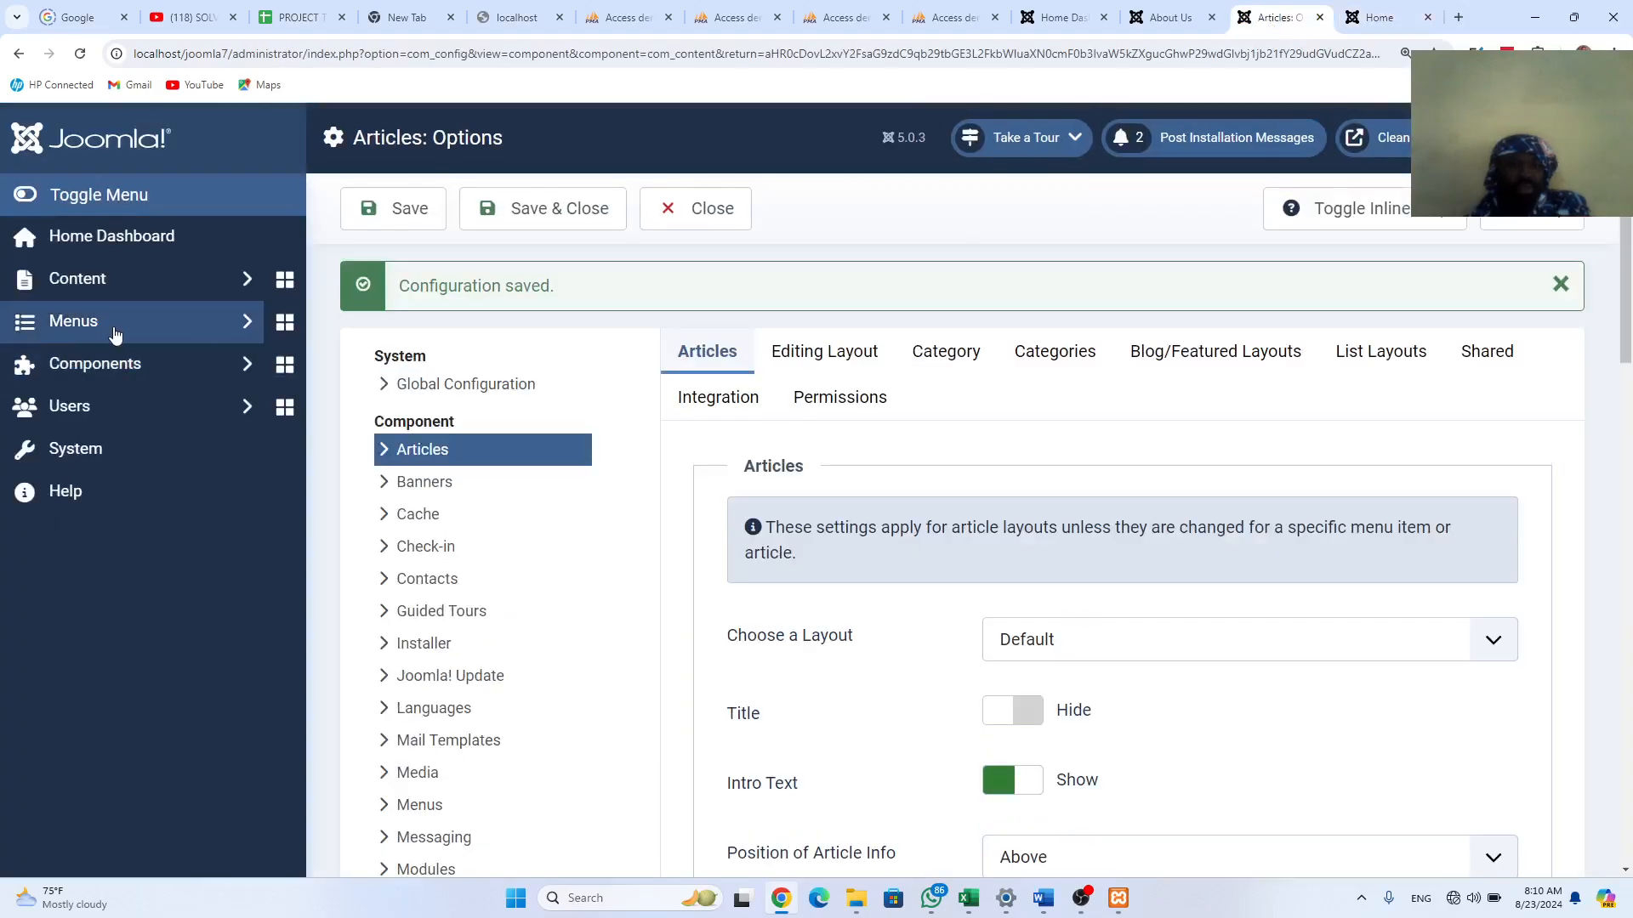
Step: Open the Main Menu items list and look at the menu Options without changing them
click(116, 336)
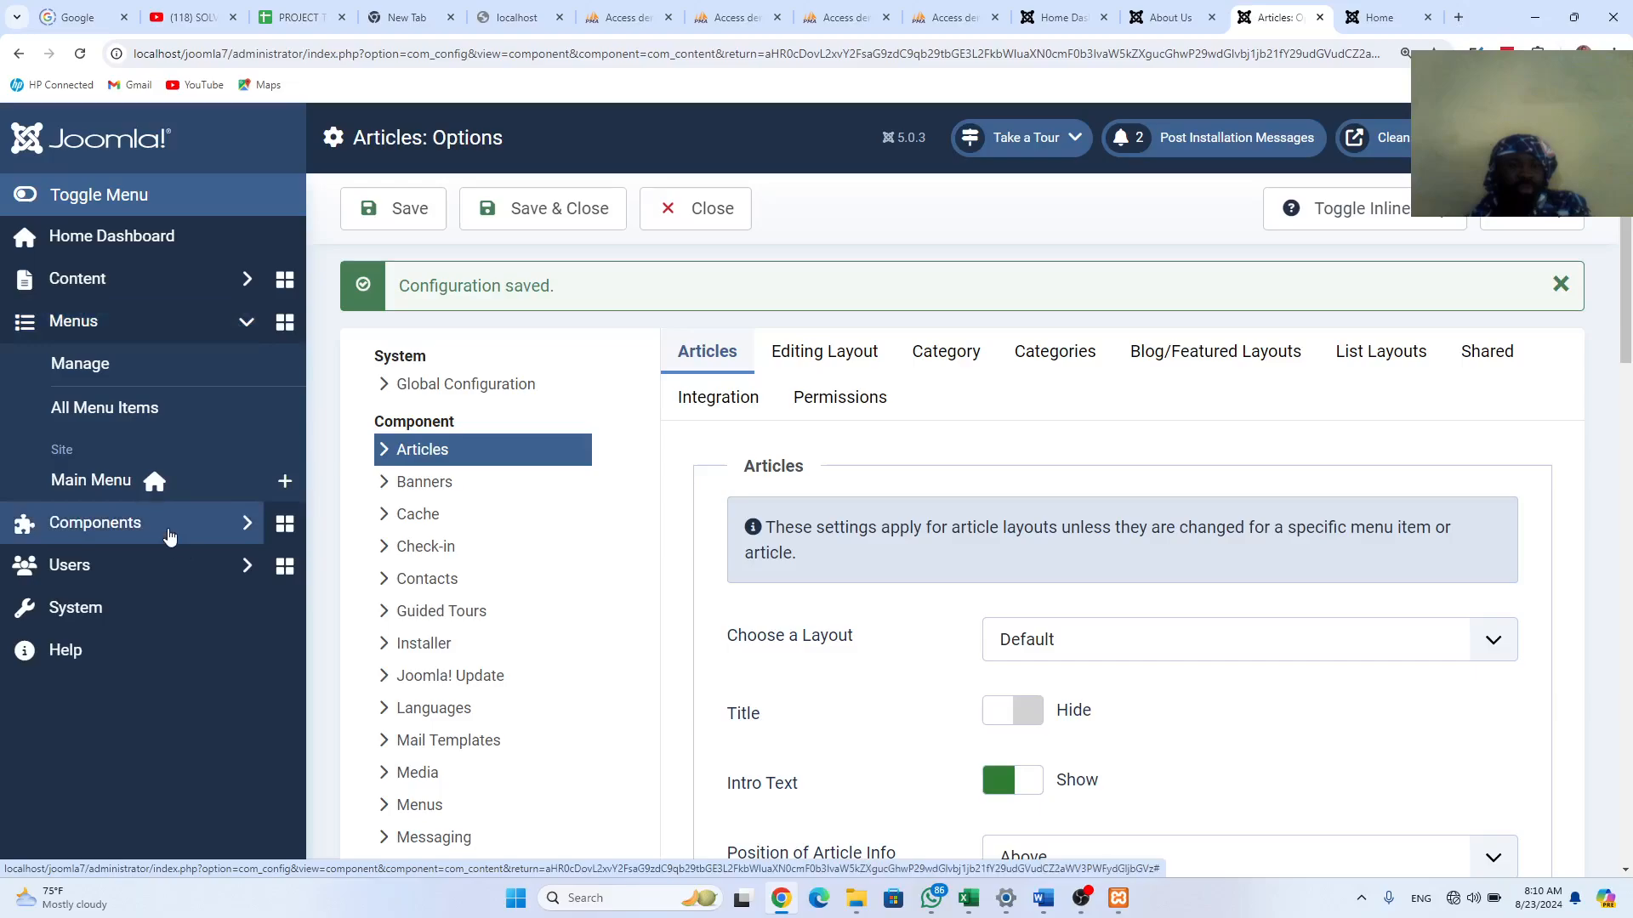
click(122, 486)
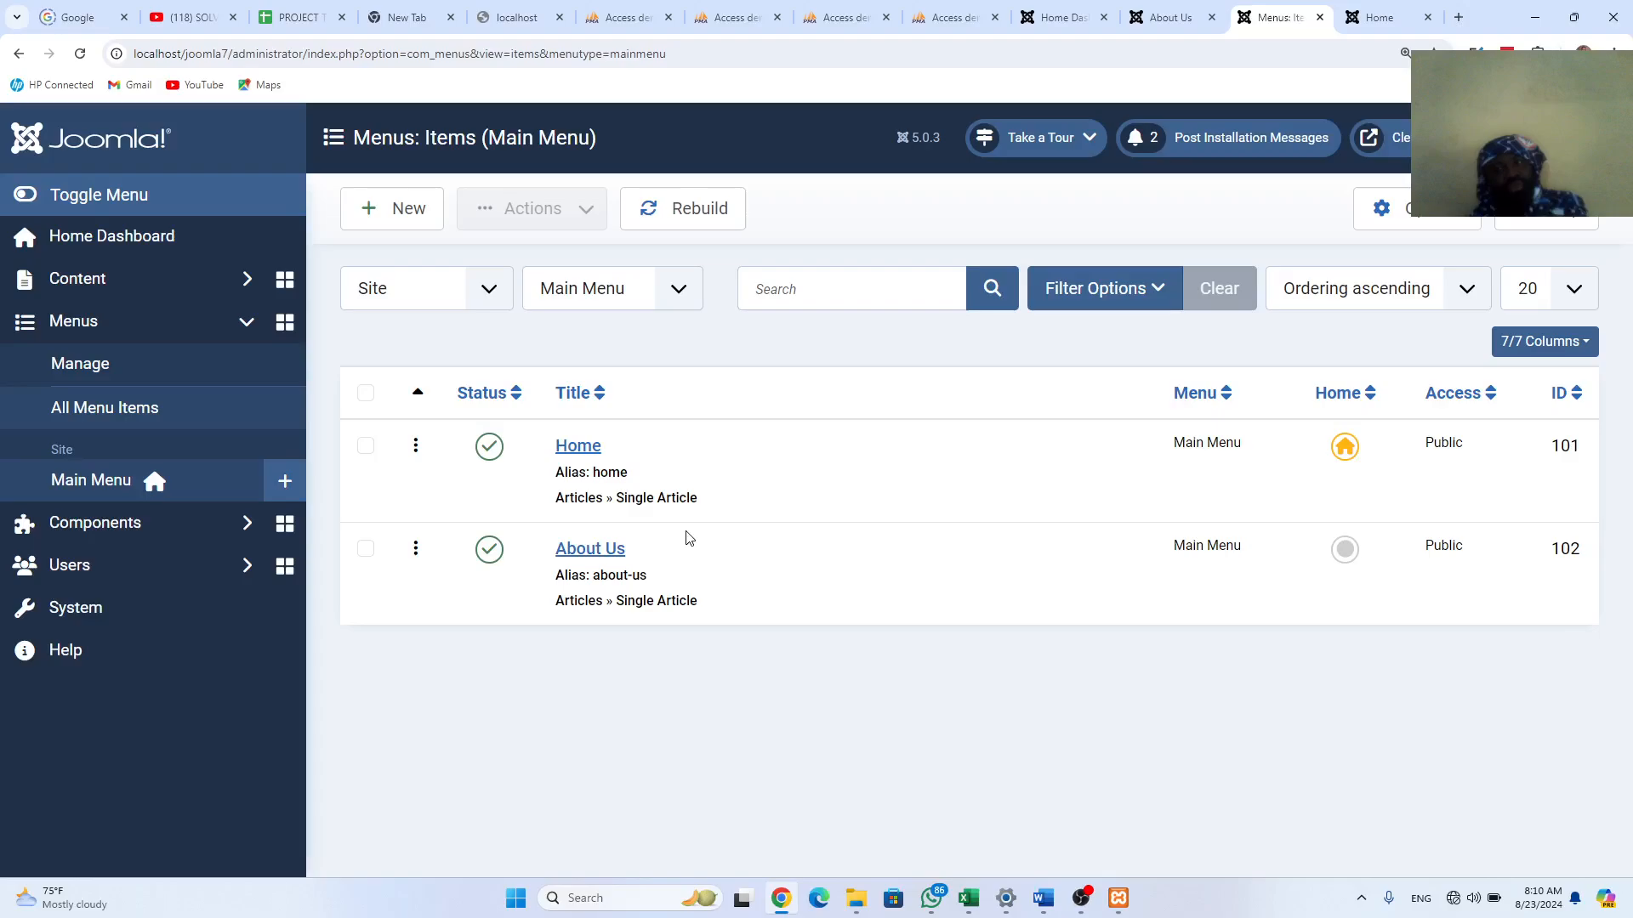
click(1392, 211)
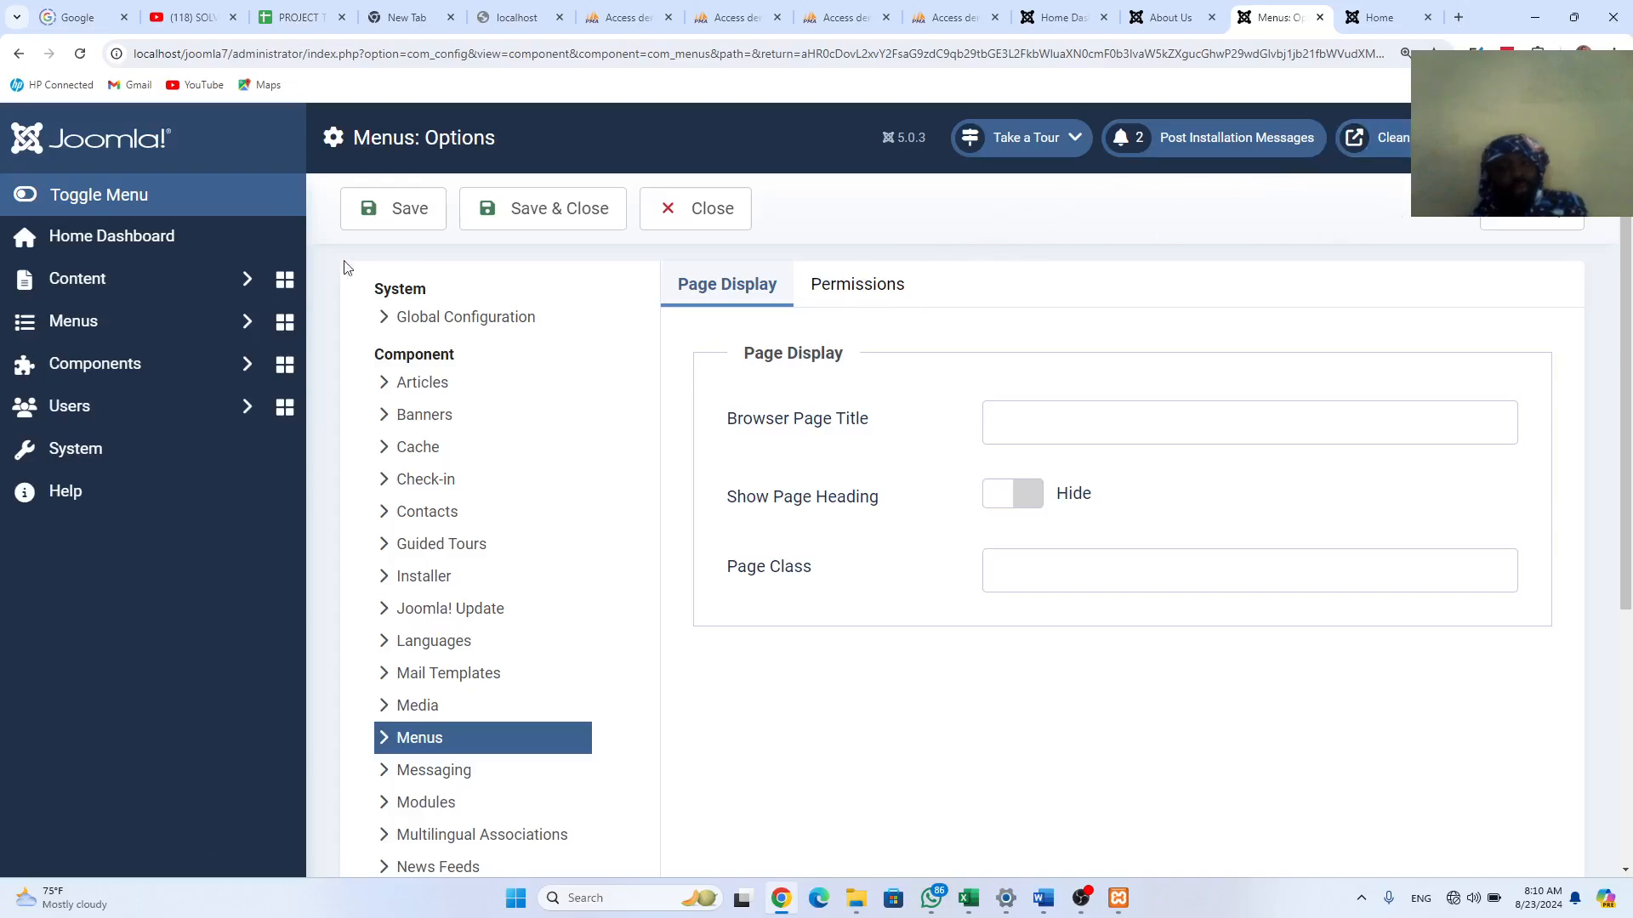
click(698, 214)
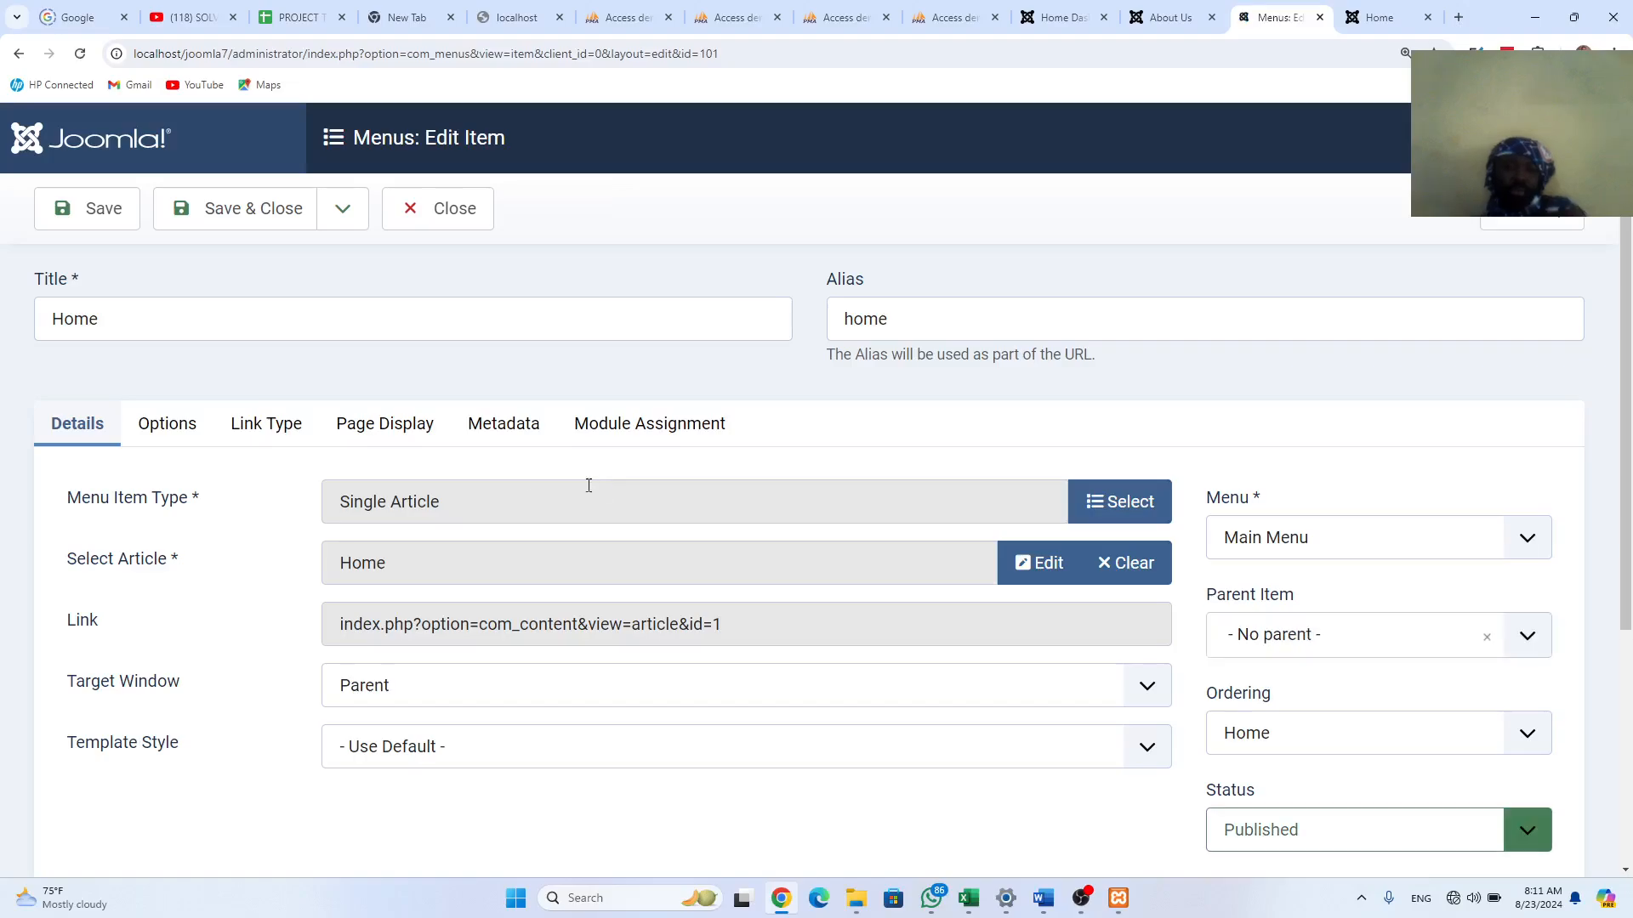
Step: Set the Home item's Show Page Heading to Hide and save and close it
click(390, 436)
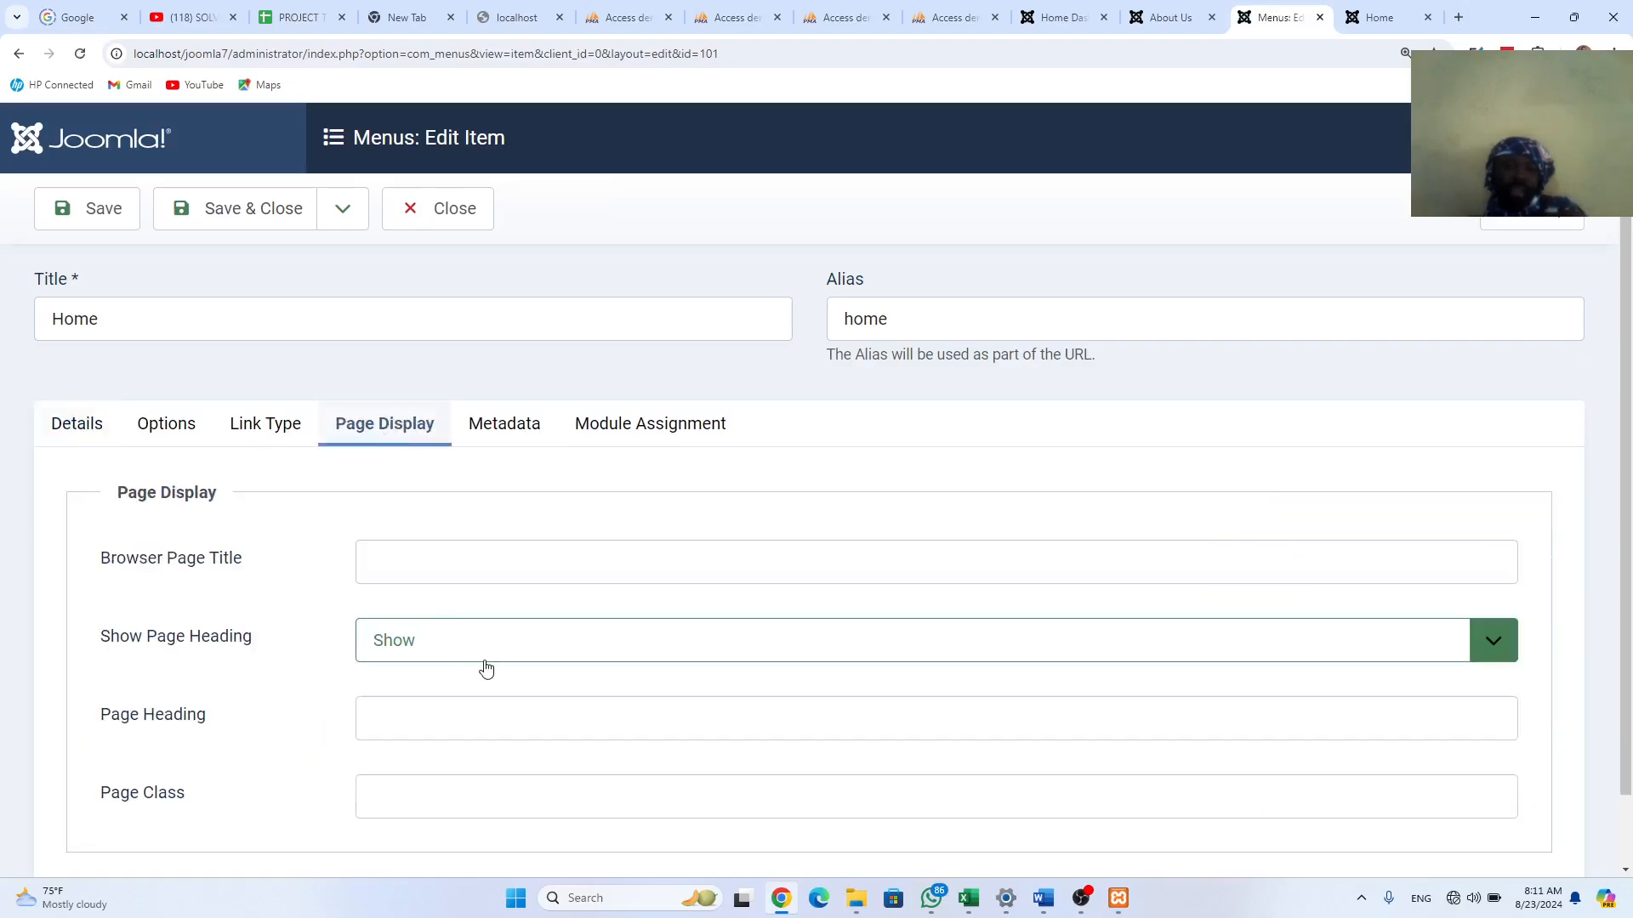
click(1494, 649)
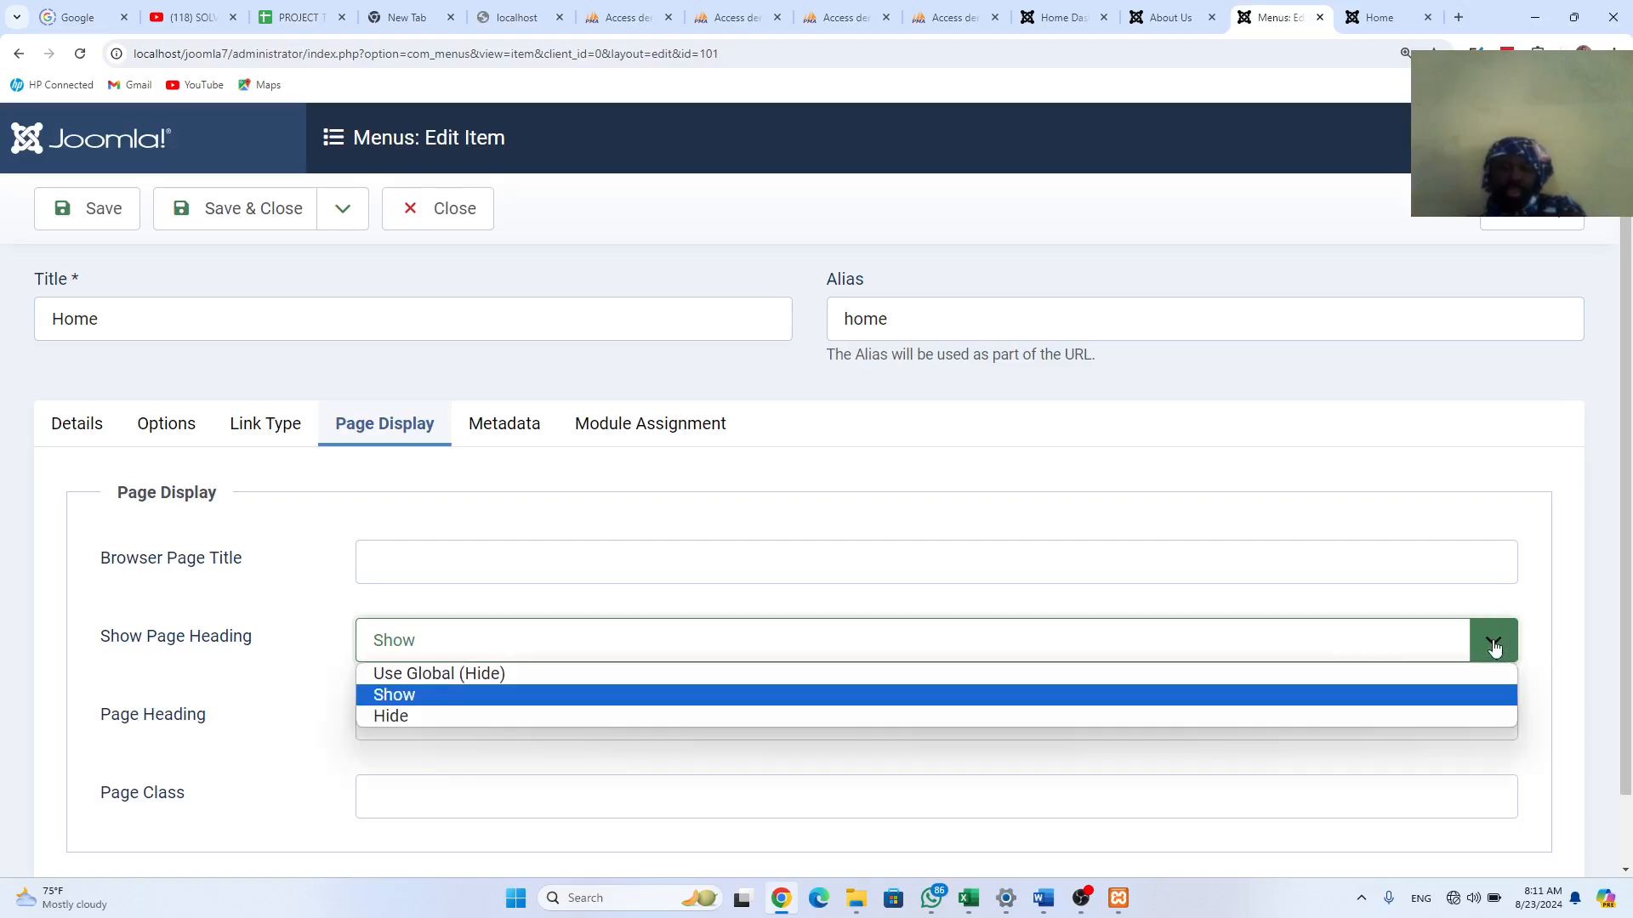
click(381, 717)
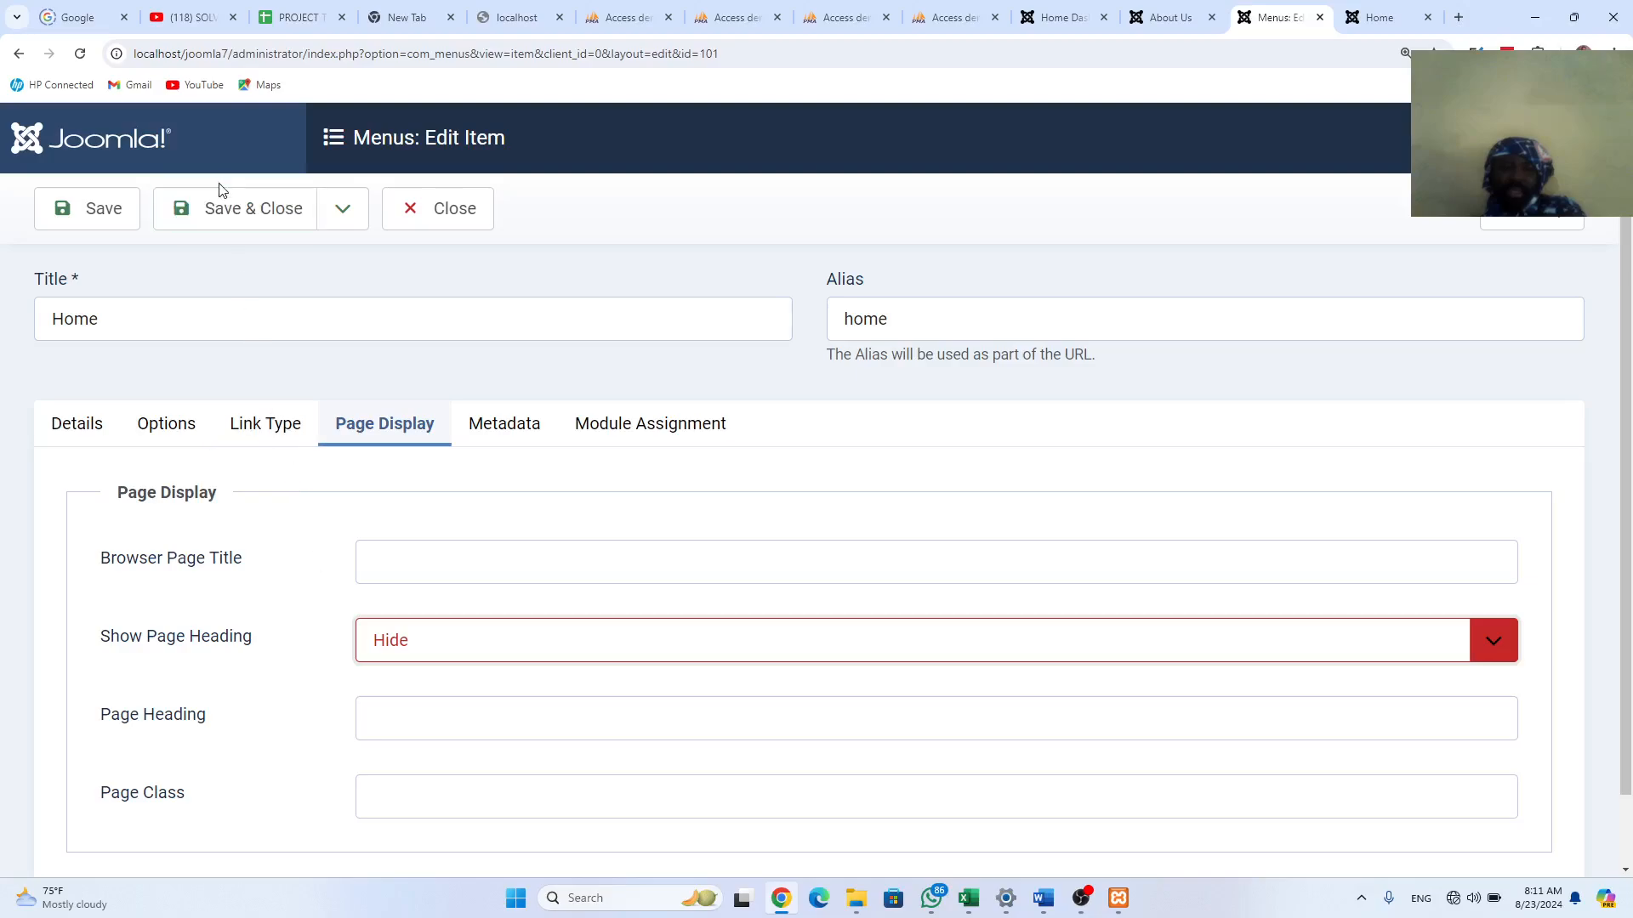
click(232, 209)
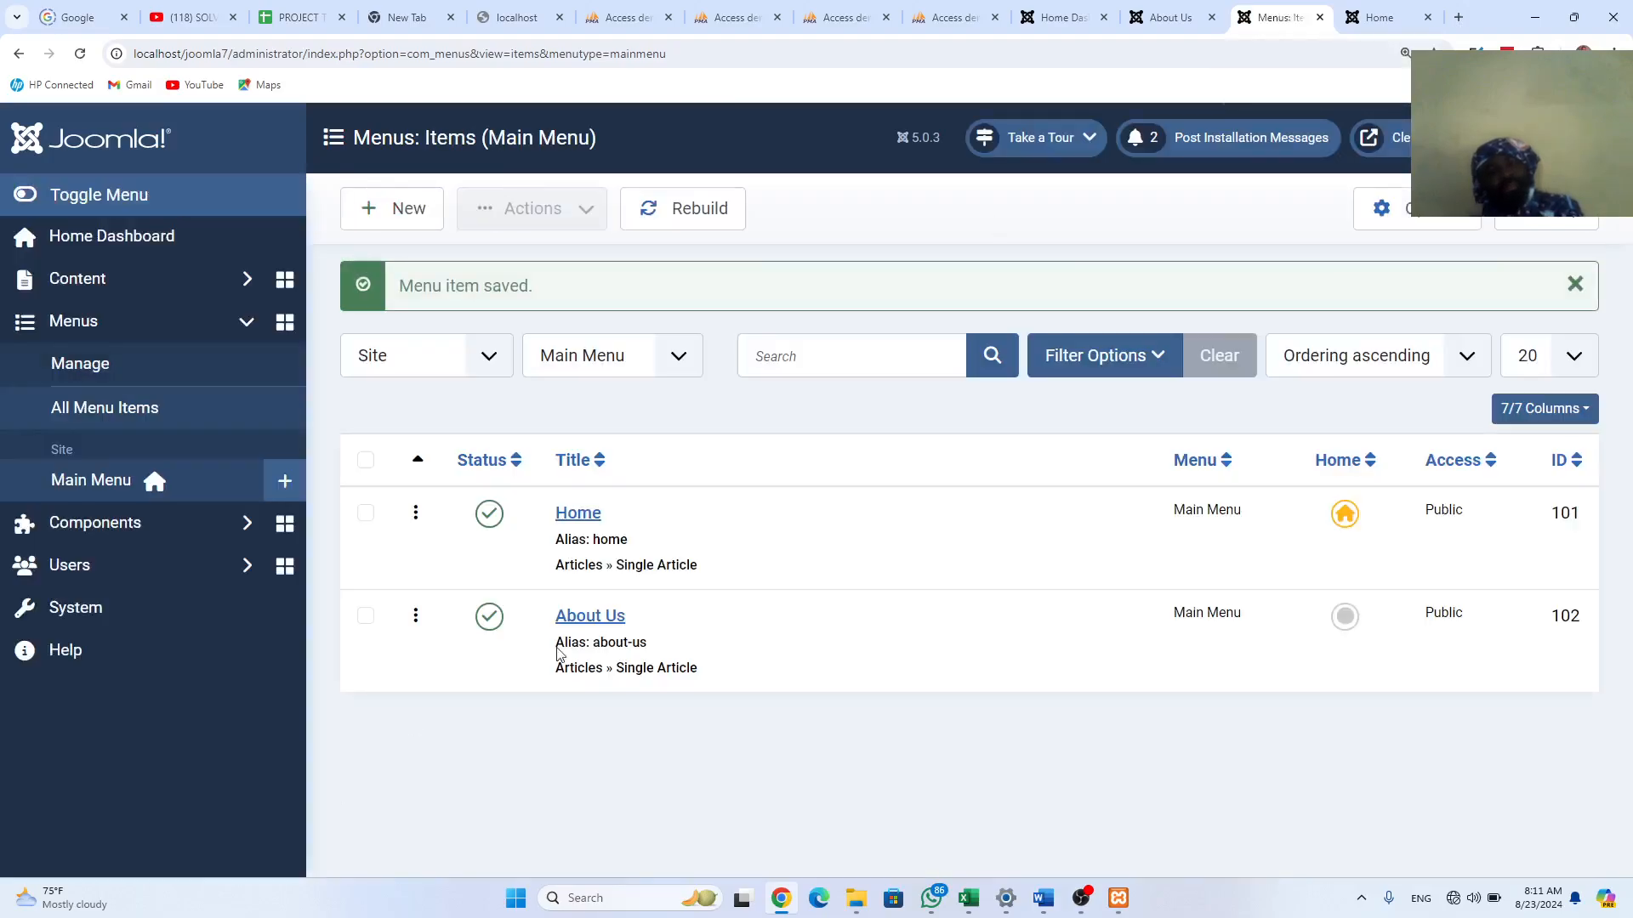
drag(578, 614, 579, 613)
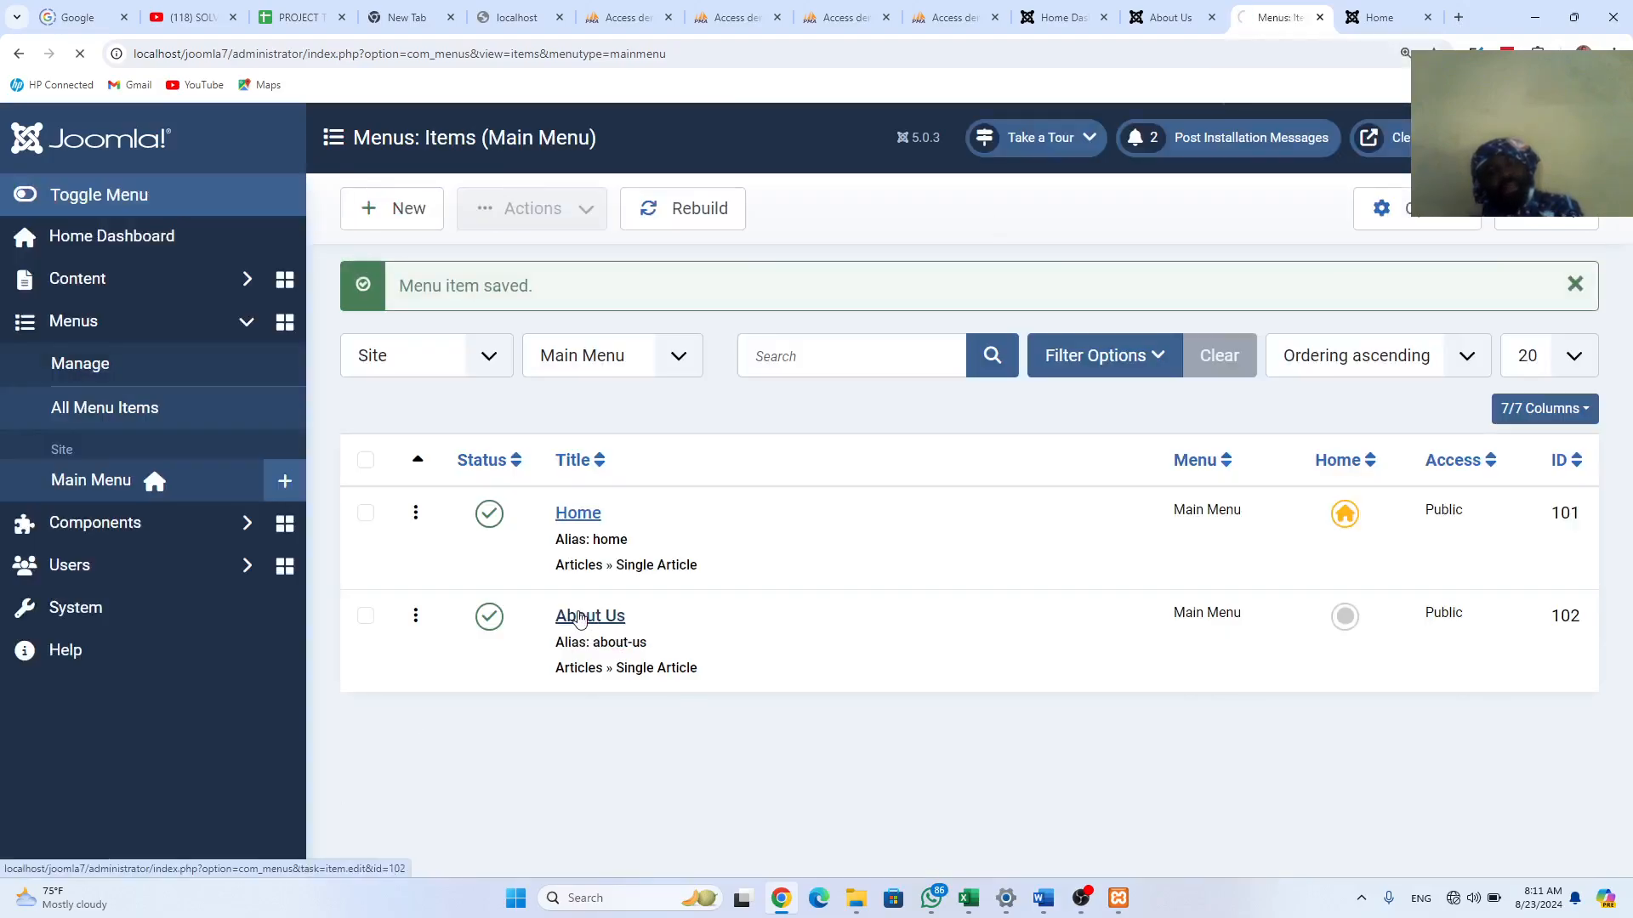
Step: Reload the live Home page to confirm the heading is gone, then view About Us
click(1371, 14)
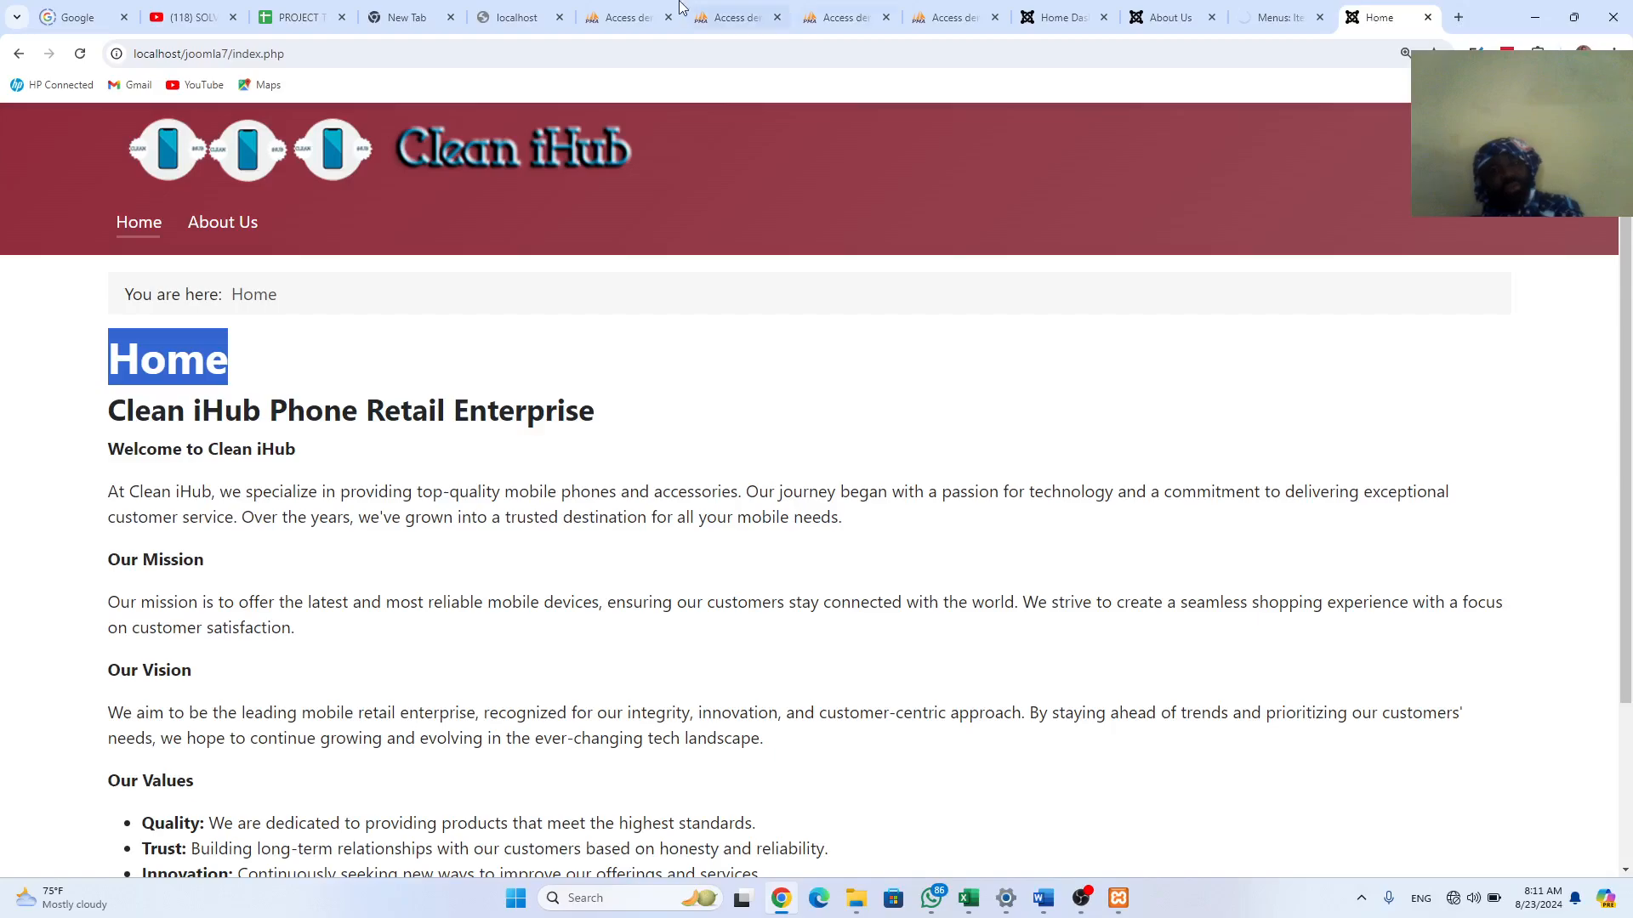
click(86, 56)
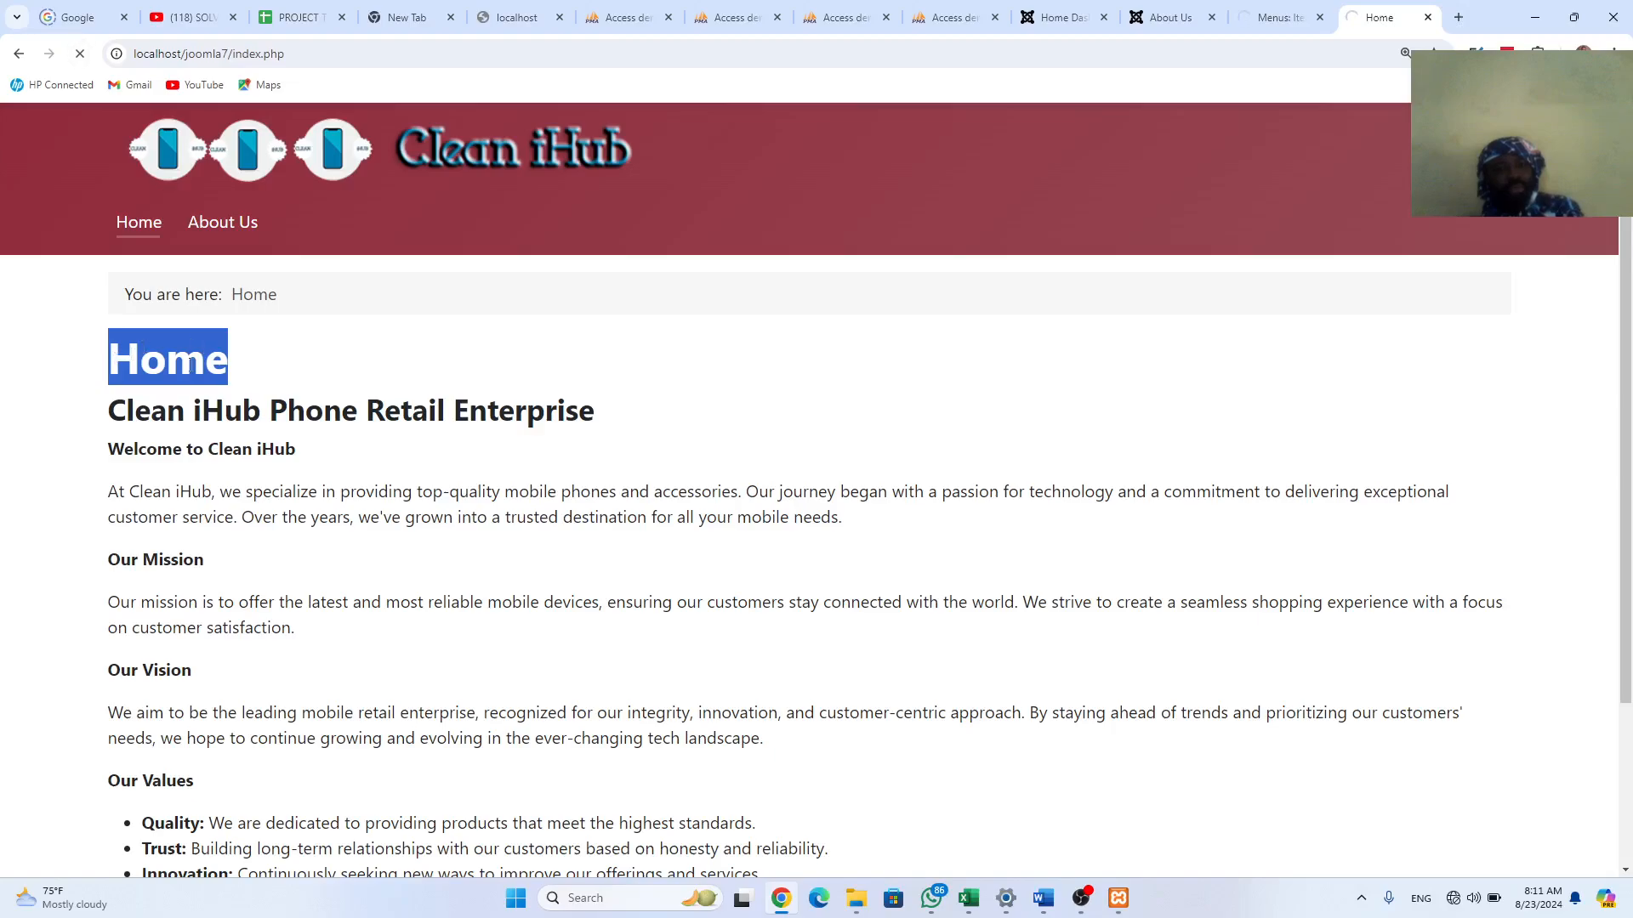
click(230, 368)
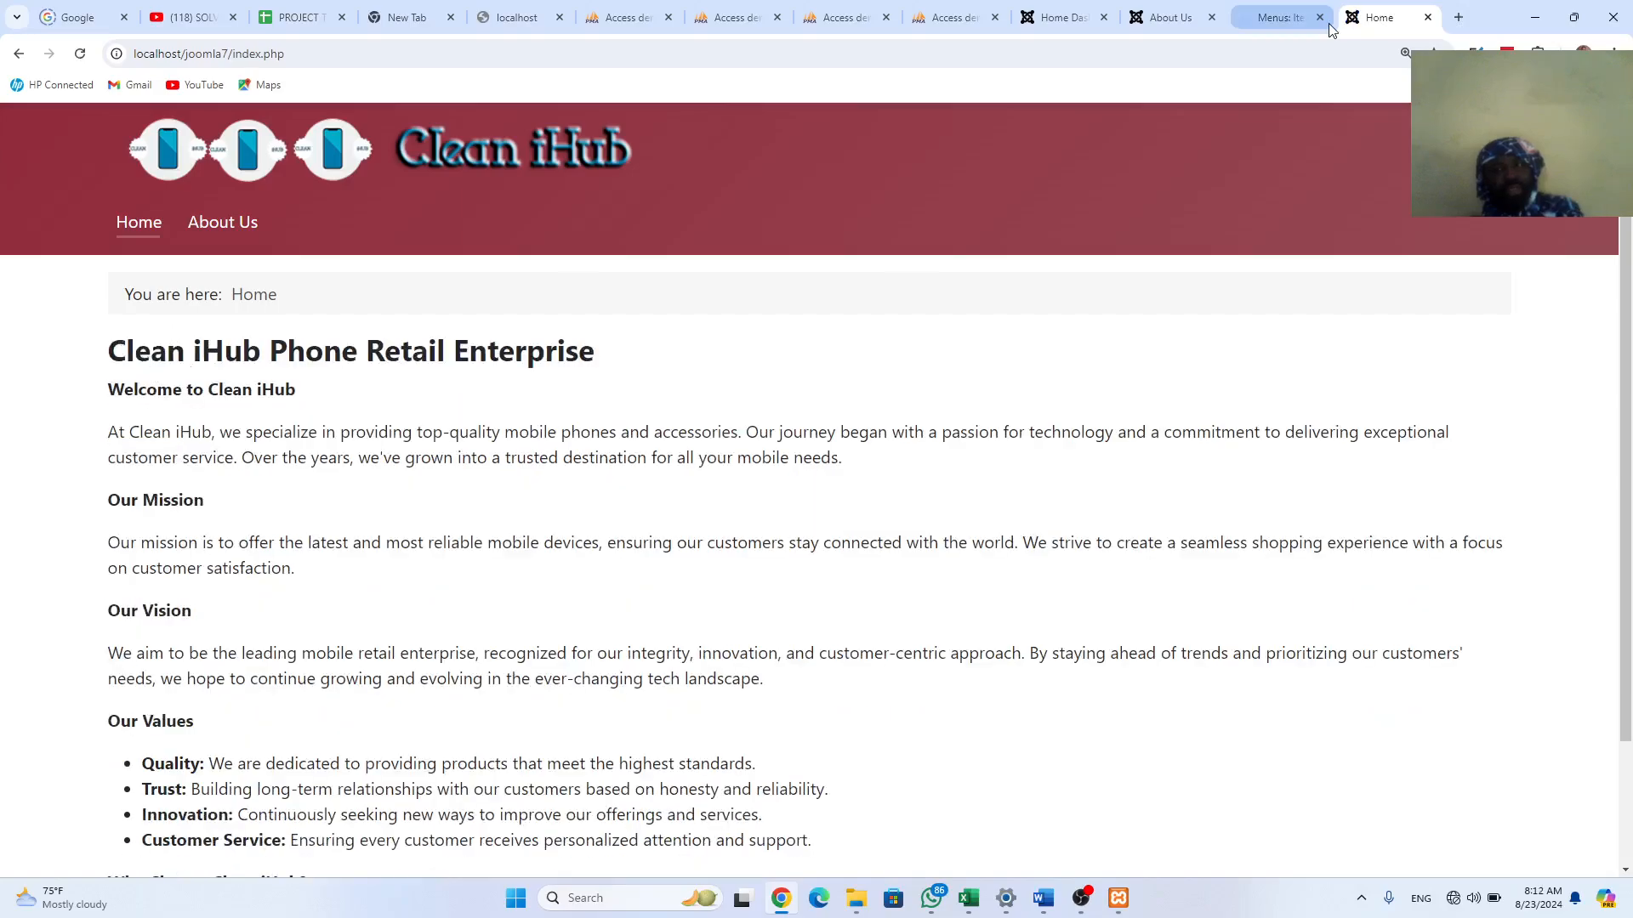
click(219, 226)
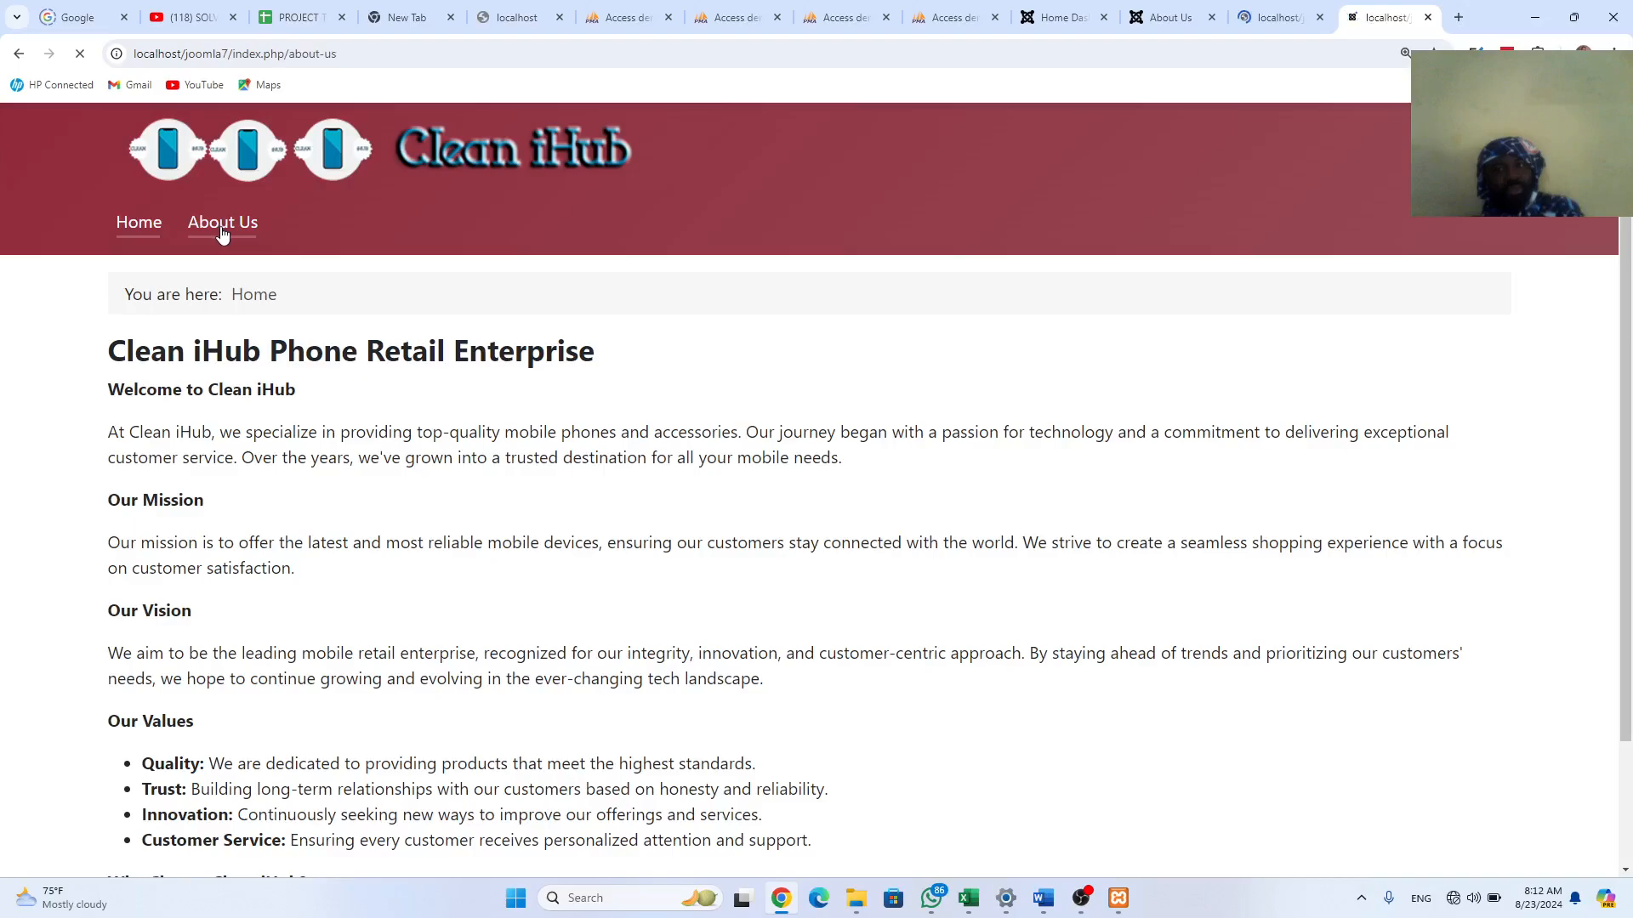
click(223, 234)
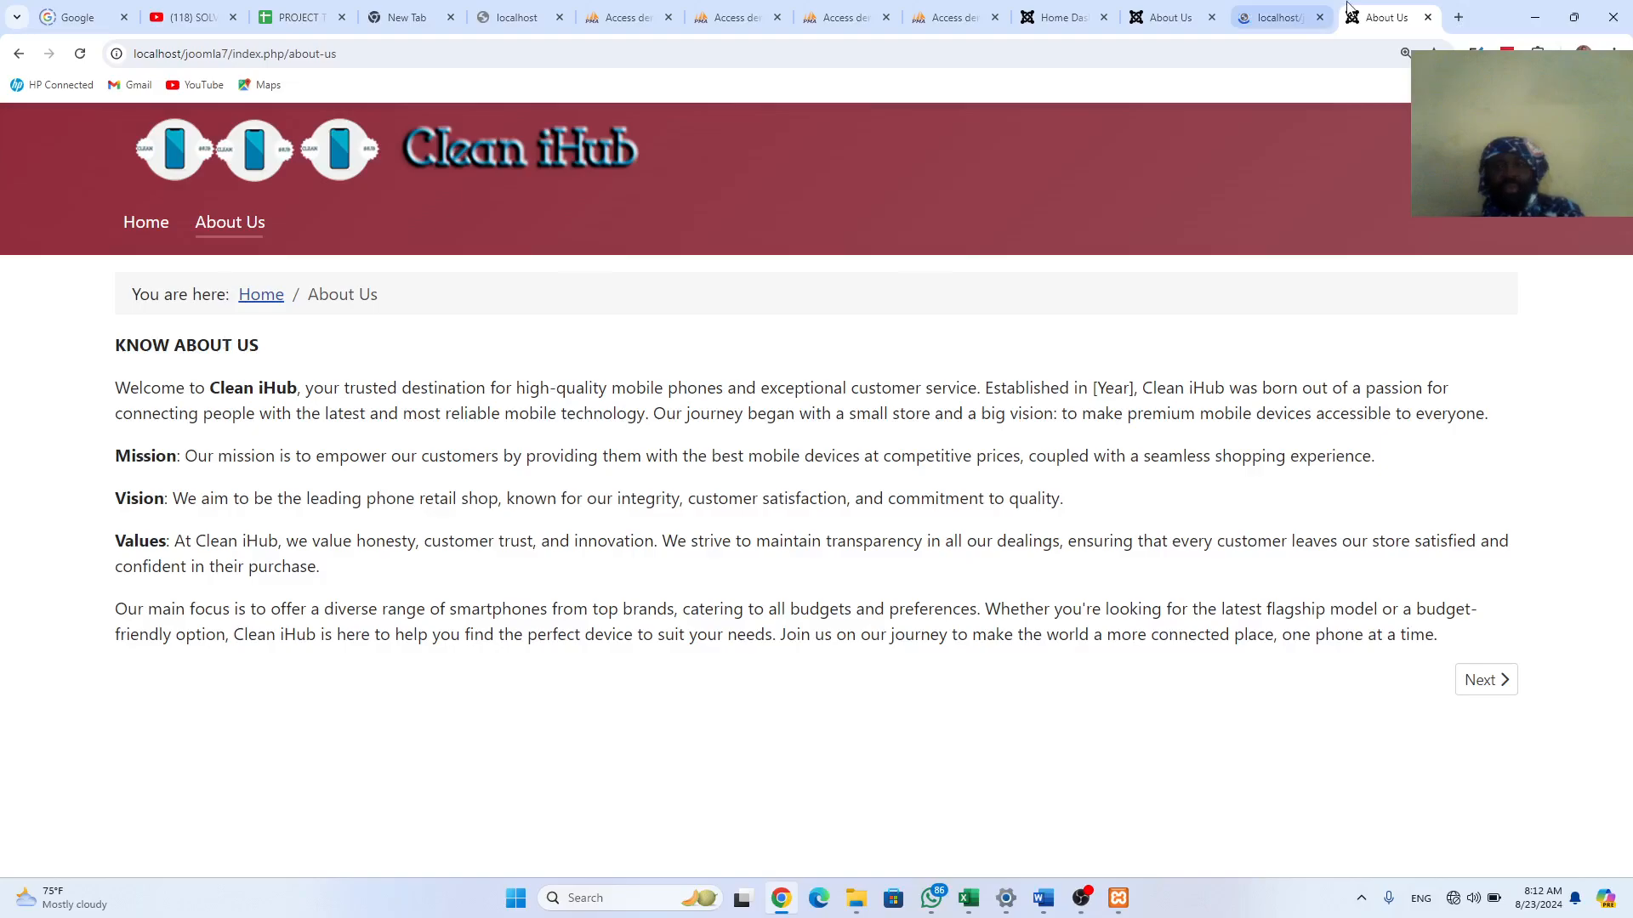
Step: Close the About Us item editor and compare both sites' About Us breadcrumb trails
click(1280, 25)
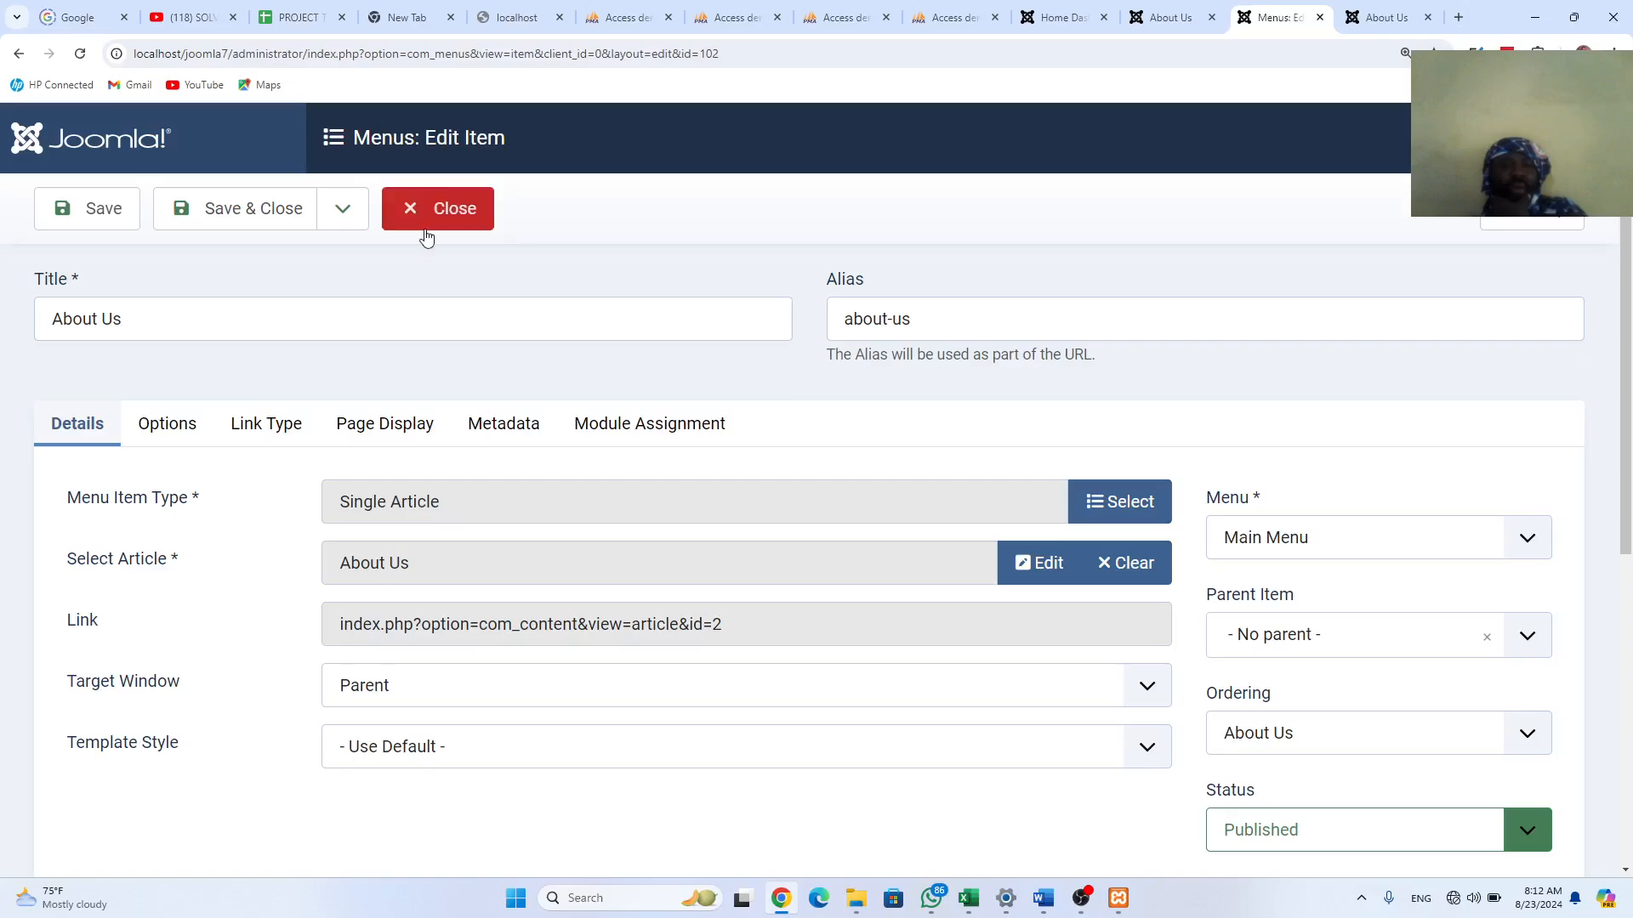
click(473, 218)
click(1162, 21)
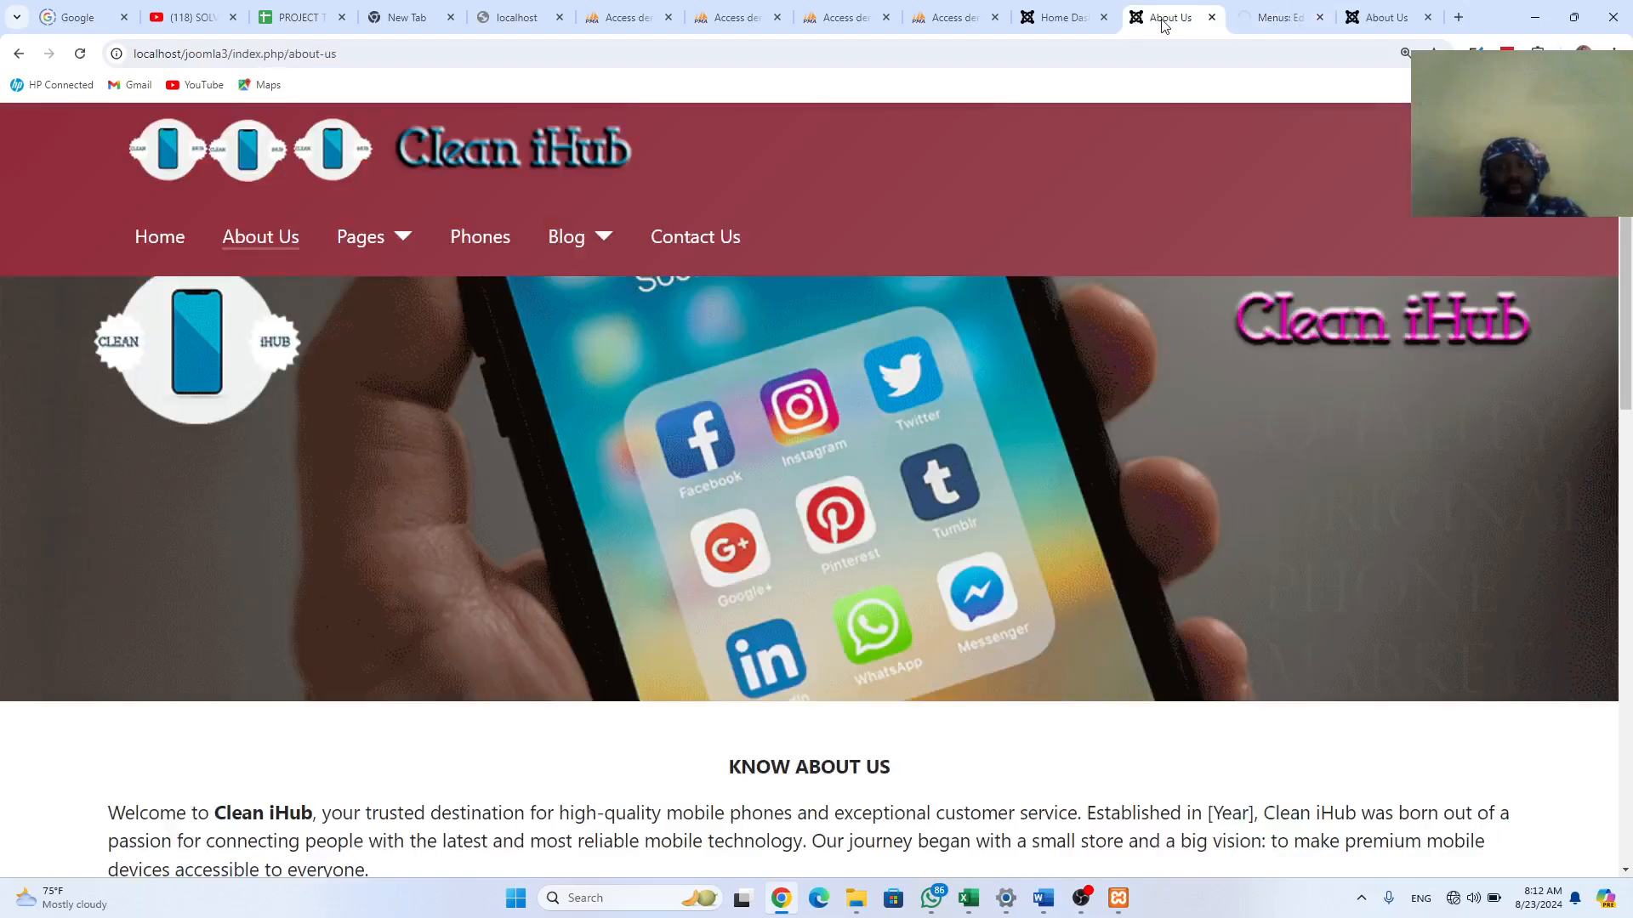
click(1398, 10)
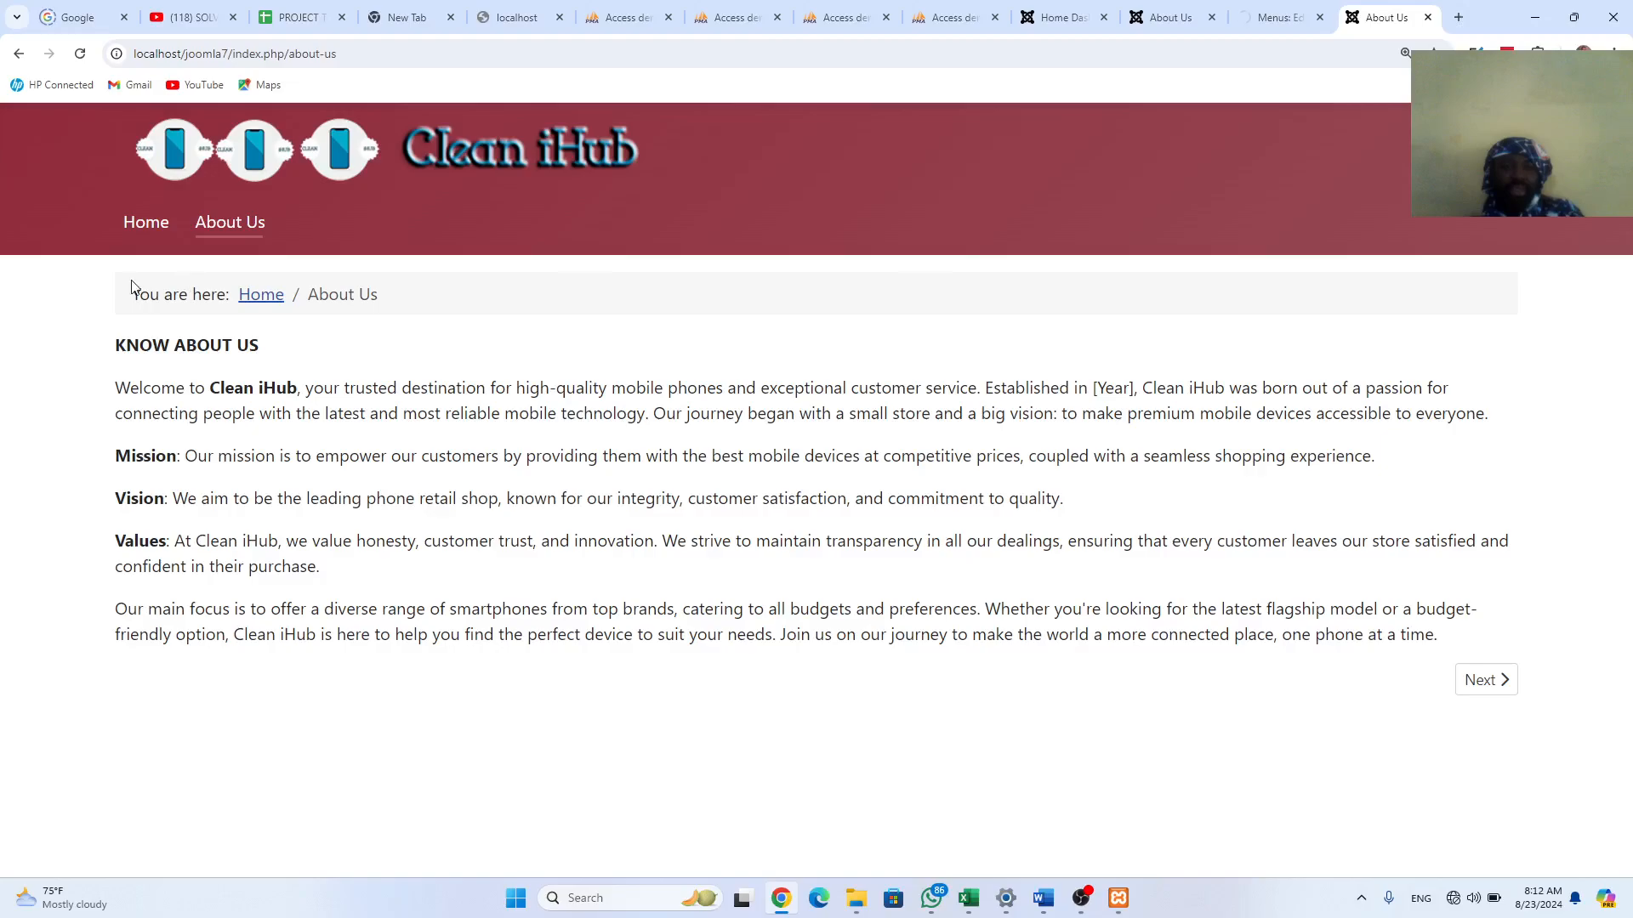
drag(126, 291, 426, 300)
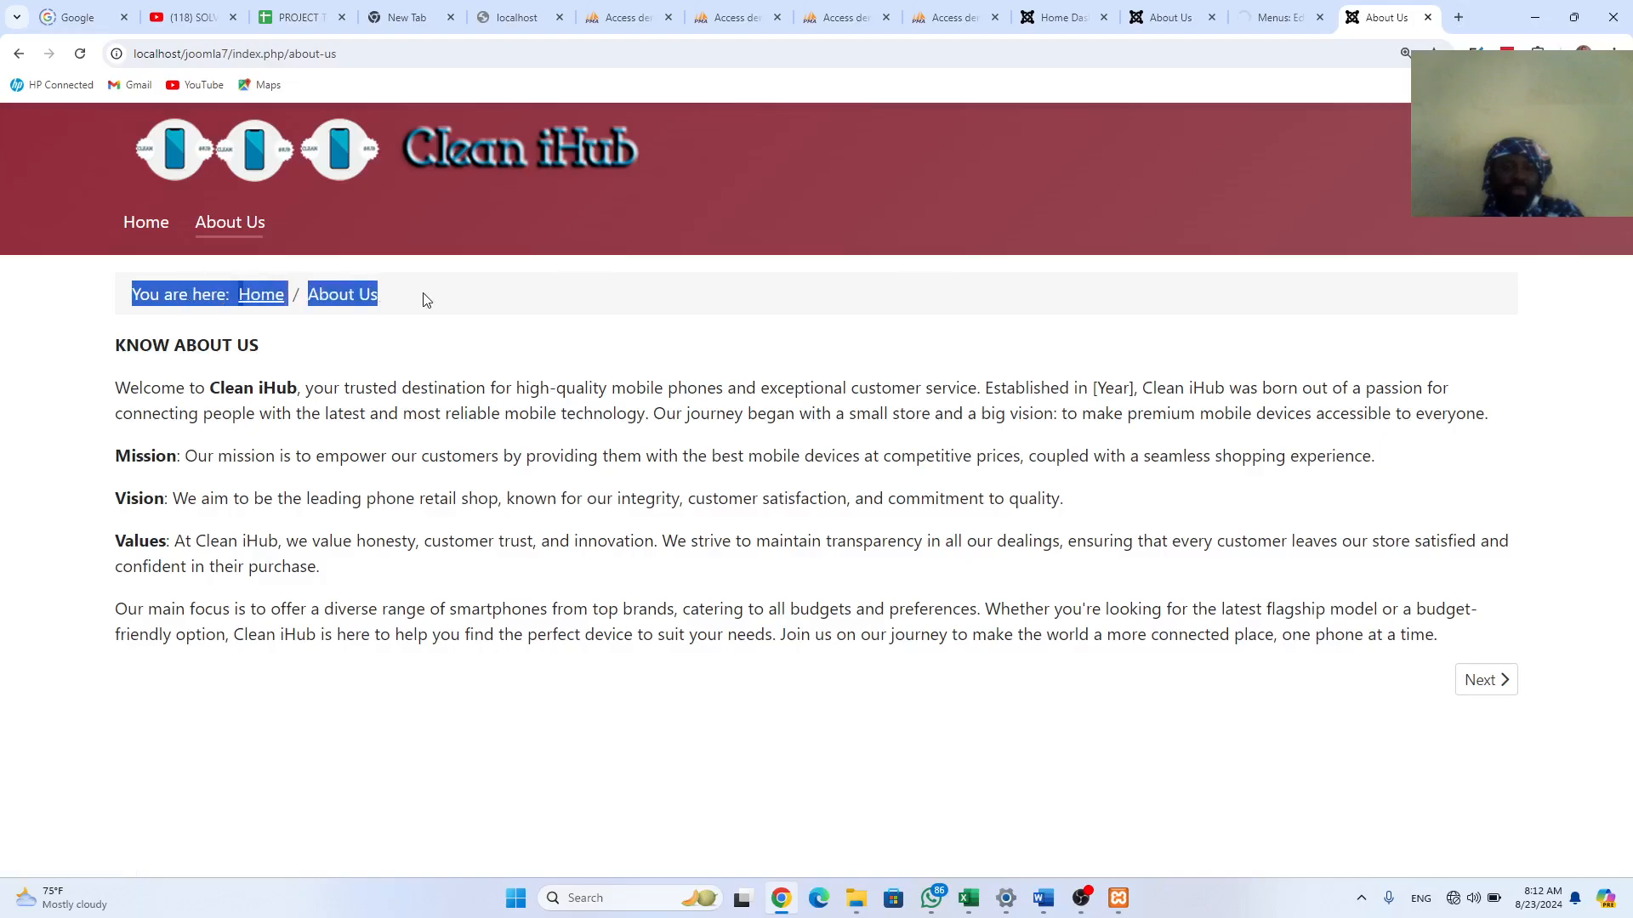
click(1280, 17)
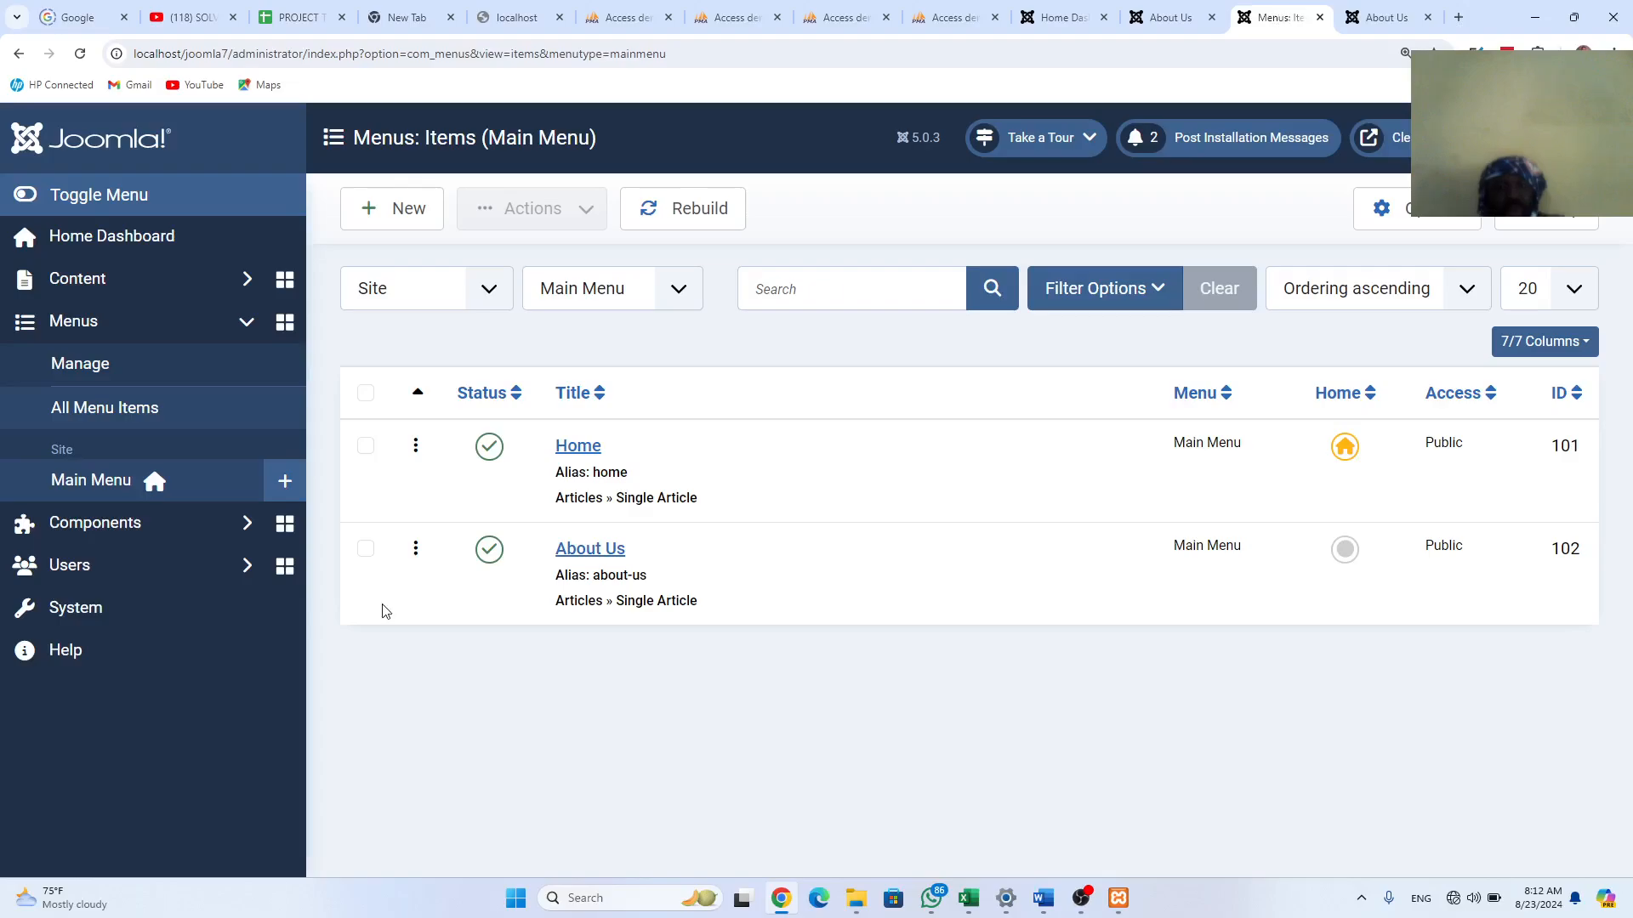
Step: Hide the Breadcrumbs module's 'You are here' label, save, and recheck the About Us page
click(136, 602)
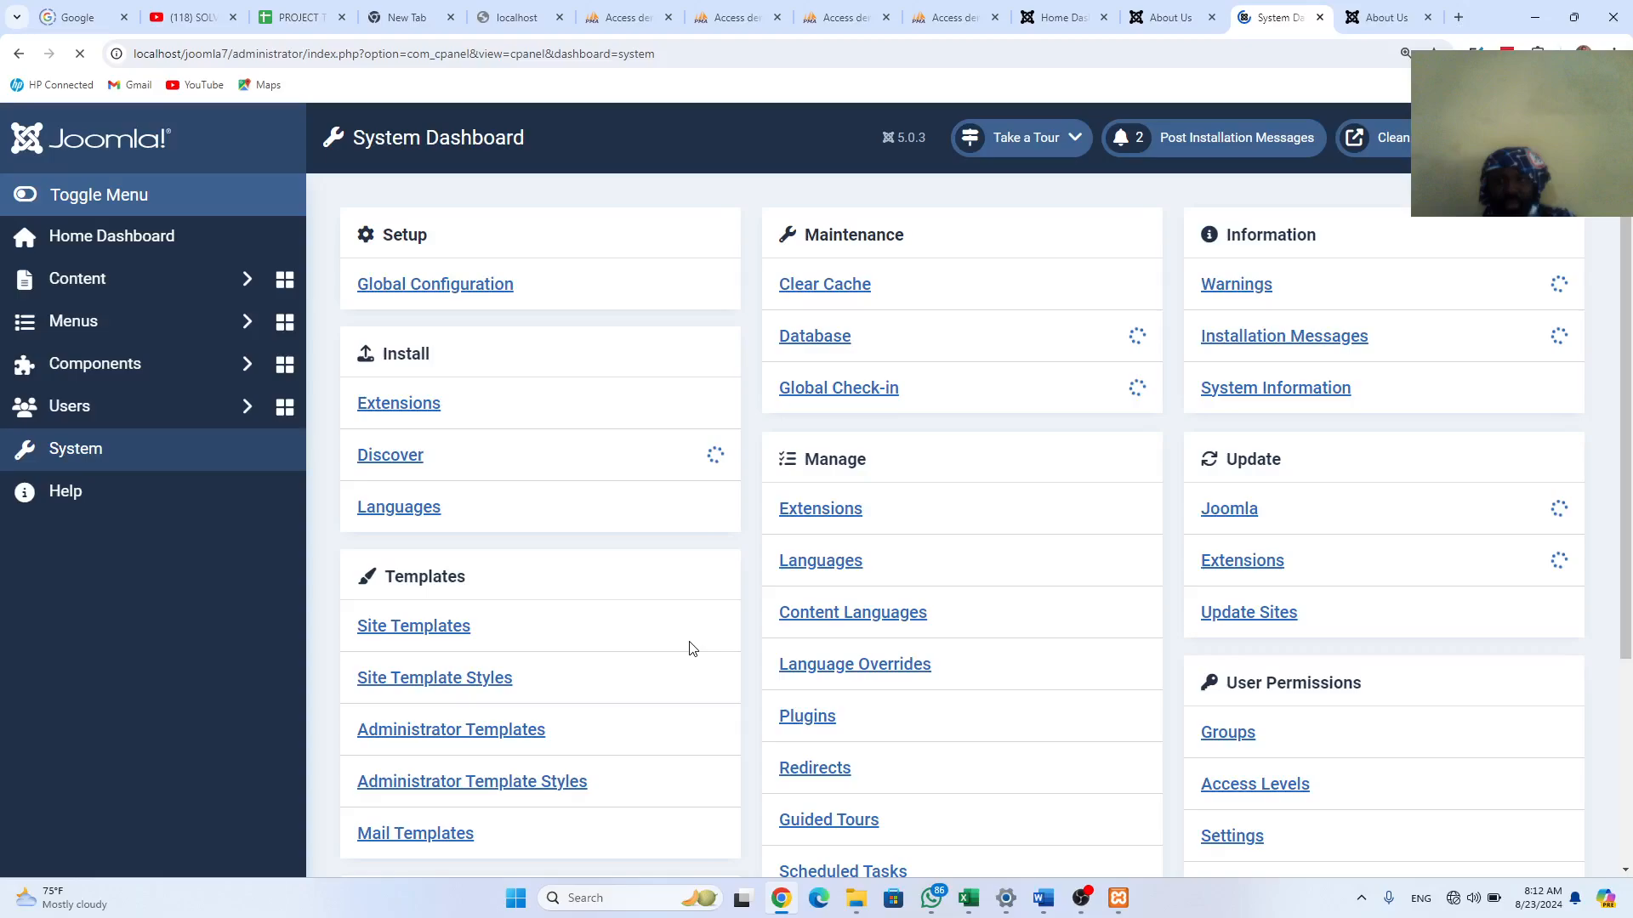
scroll(978, 763, down, 3)
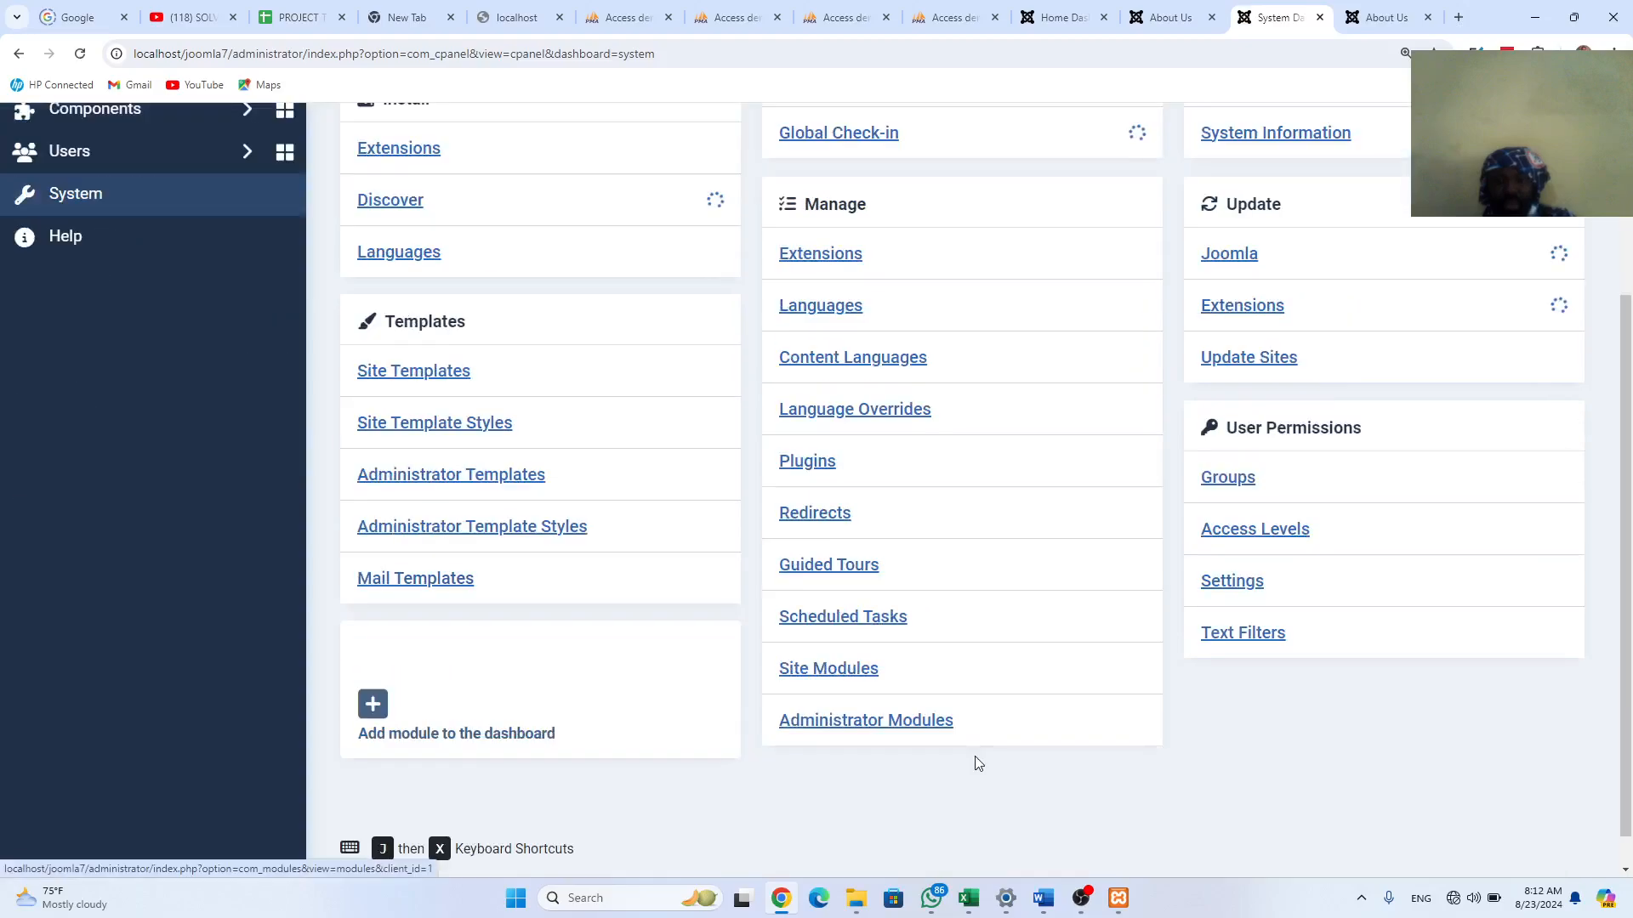
click(825, 670)
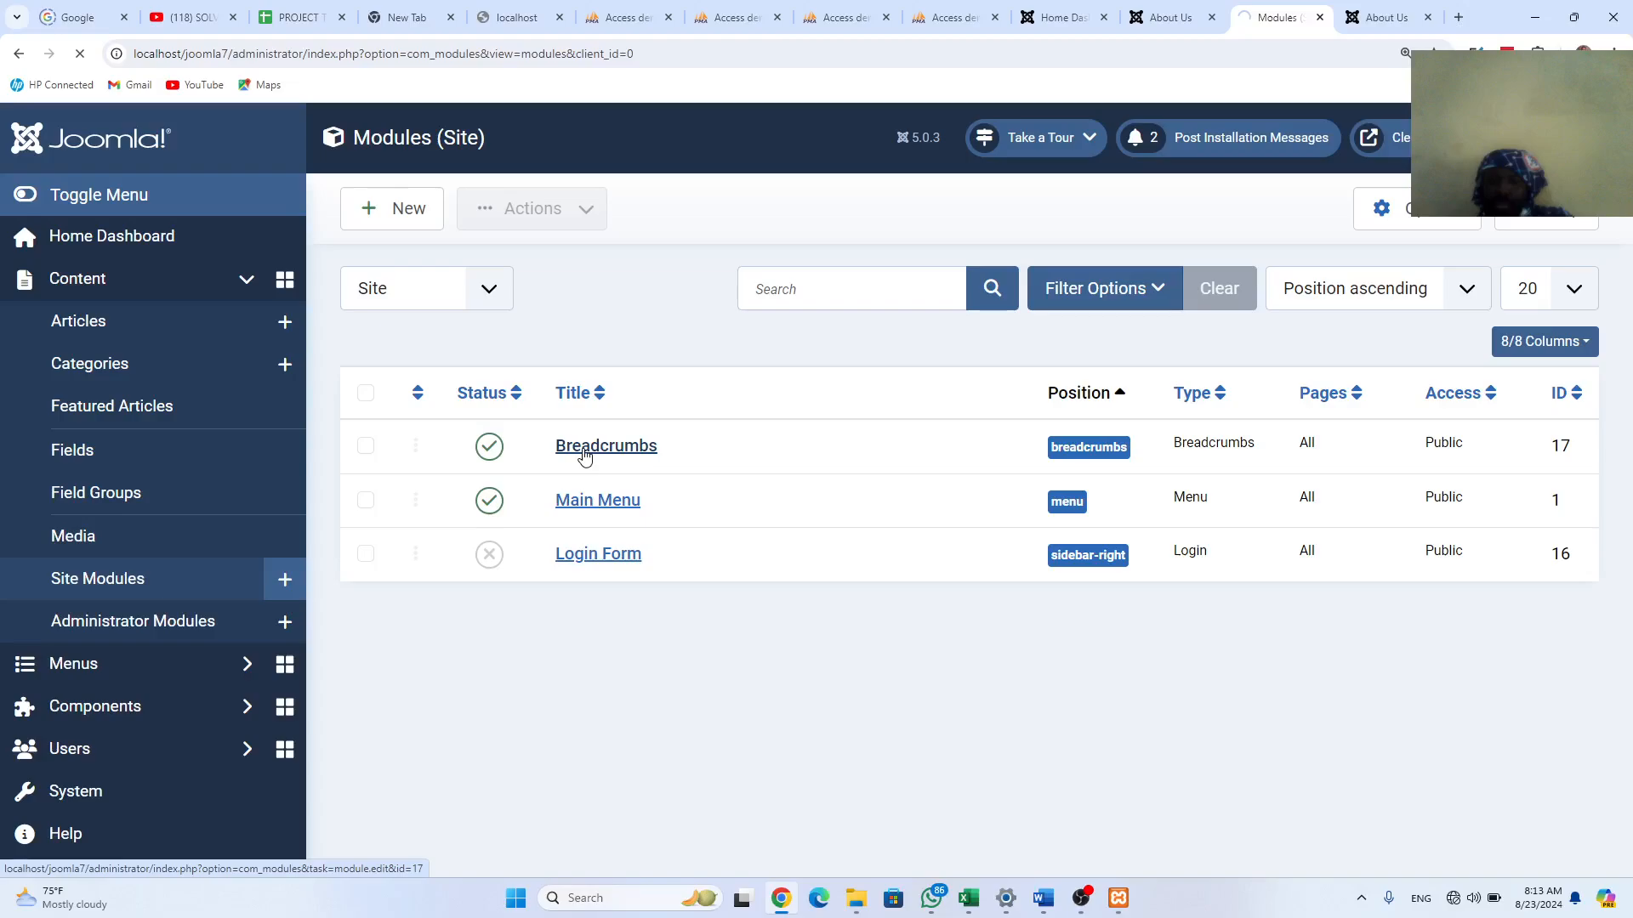
click(585, 451)
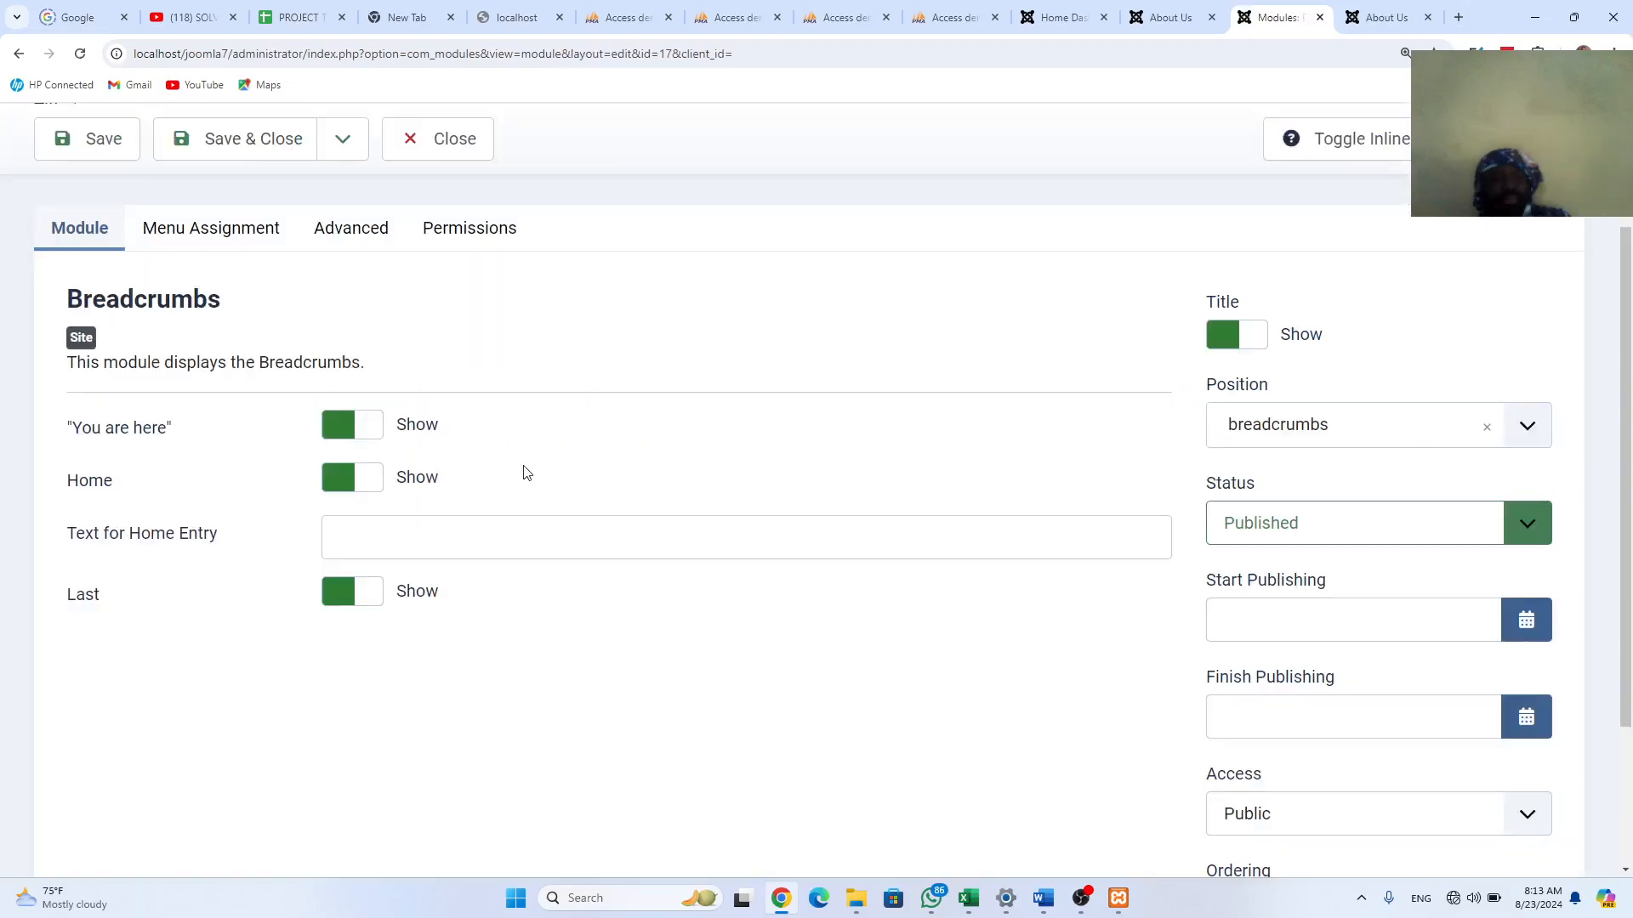
click(344, 434)
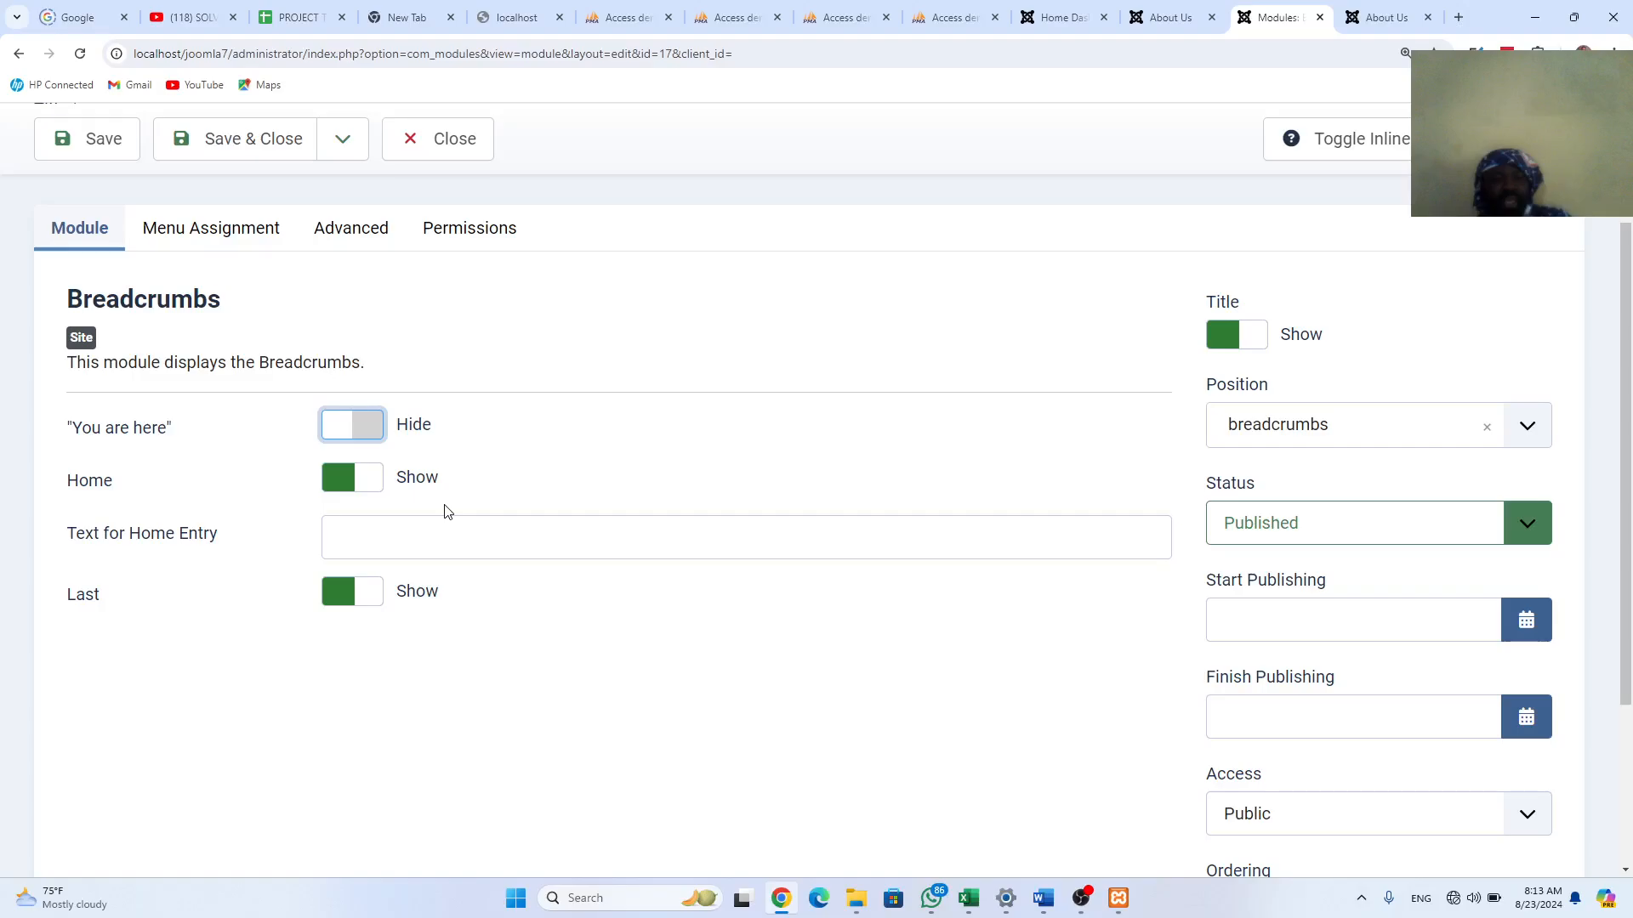
click(88, 140)
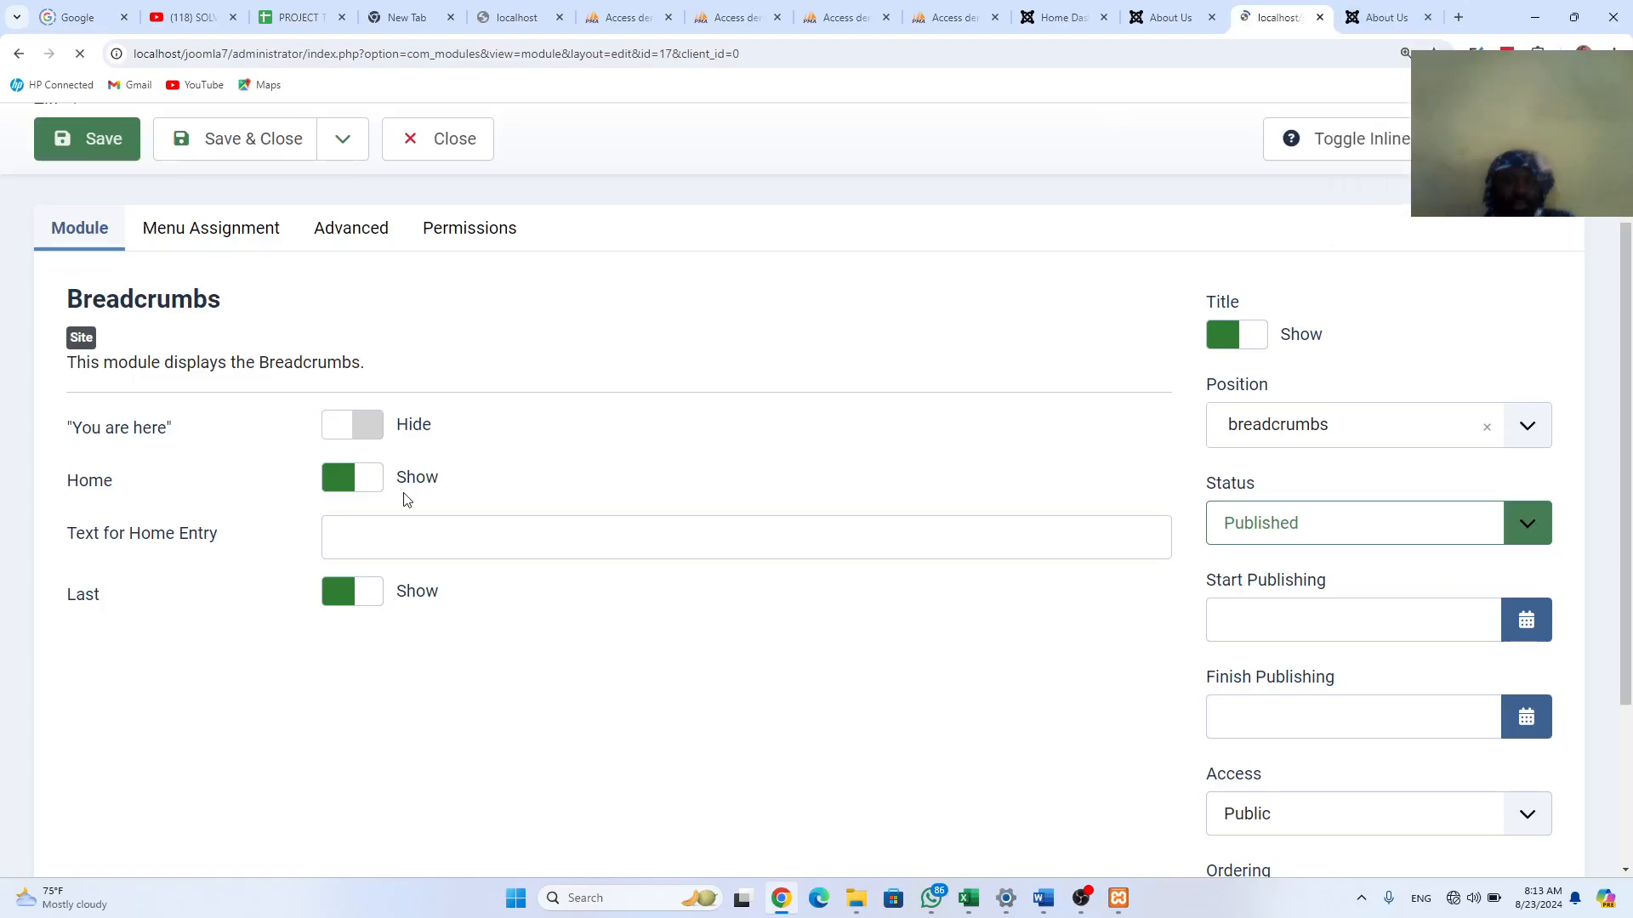
key(ctrl+Tab)
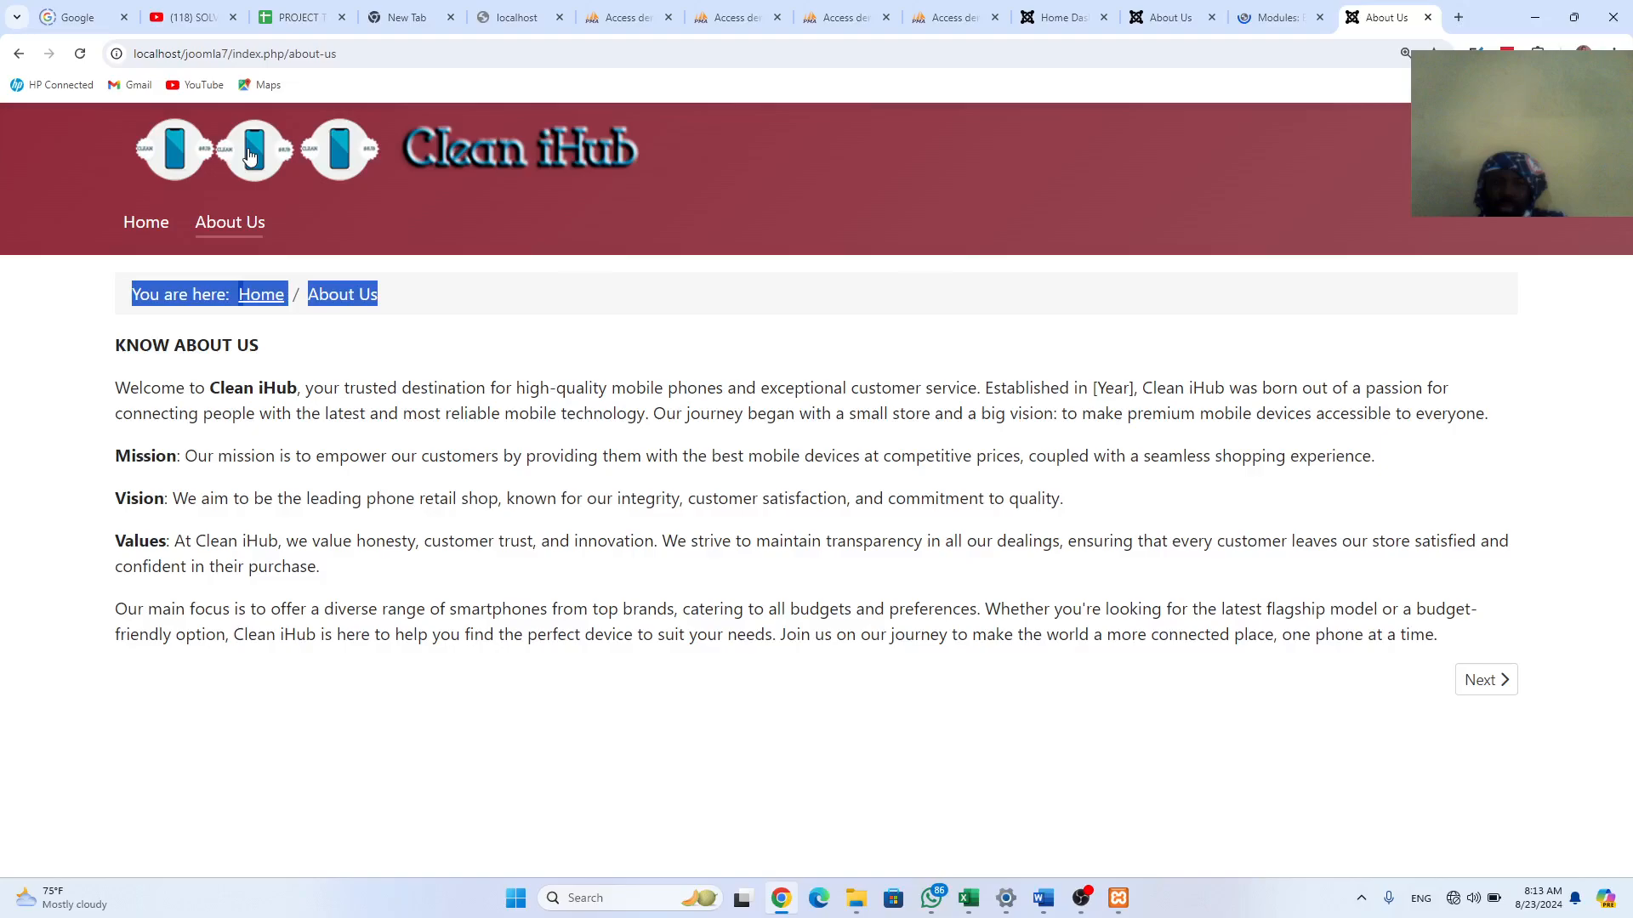
click(78, 54)
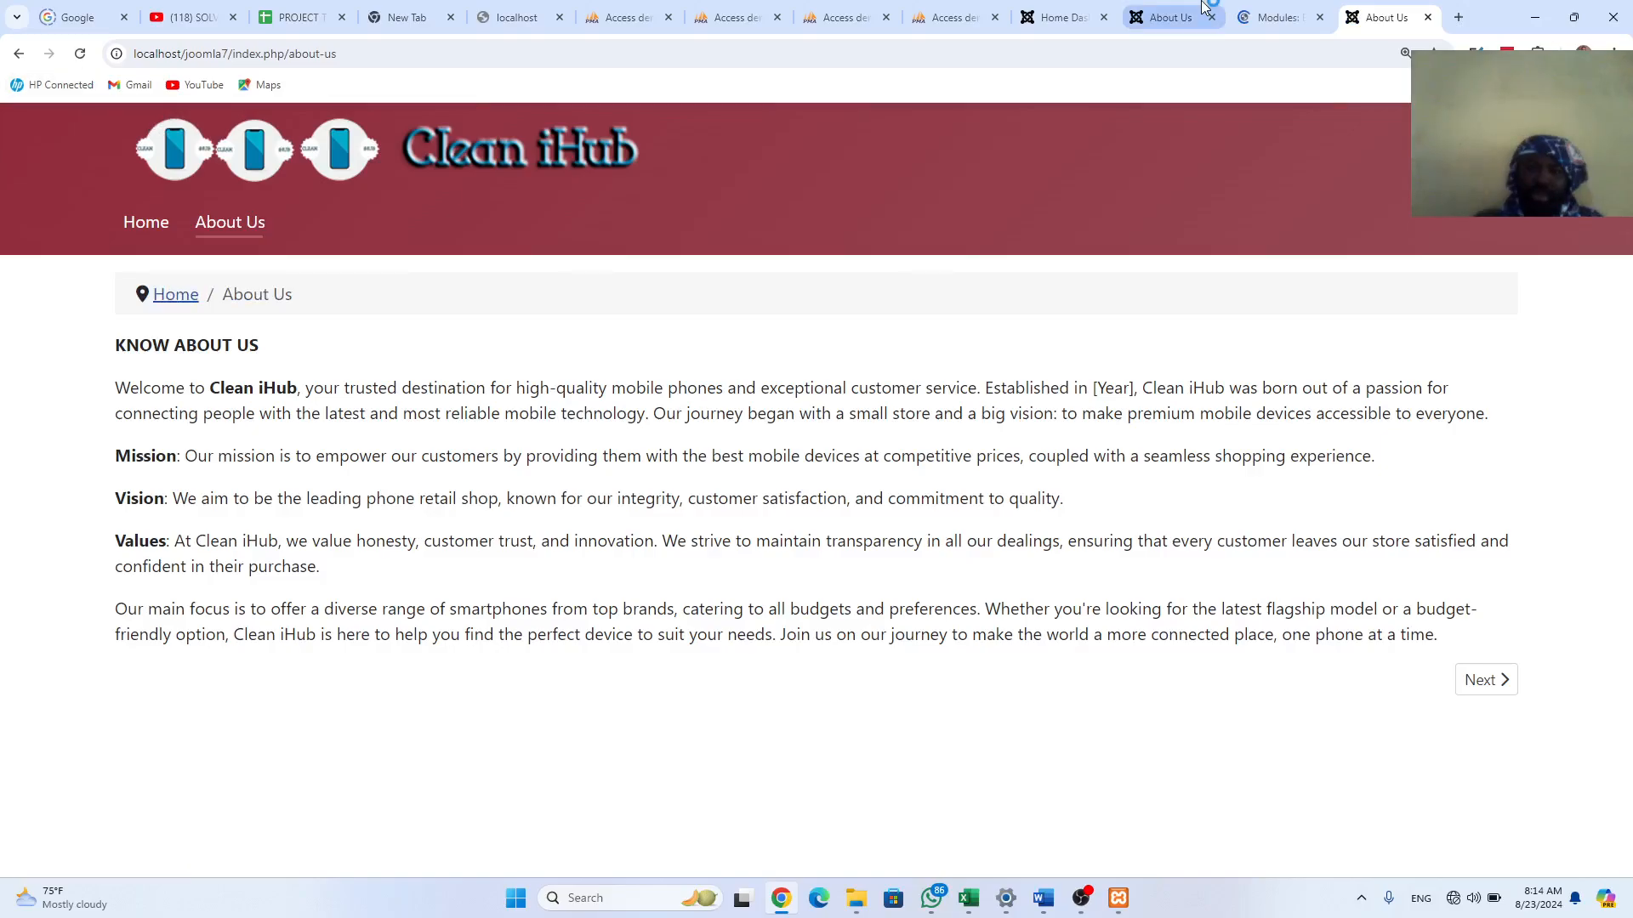
Step: Set the breadcrumb Home and Last entries to Hide and save the module
click(1271, 17)
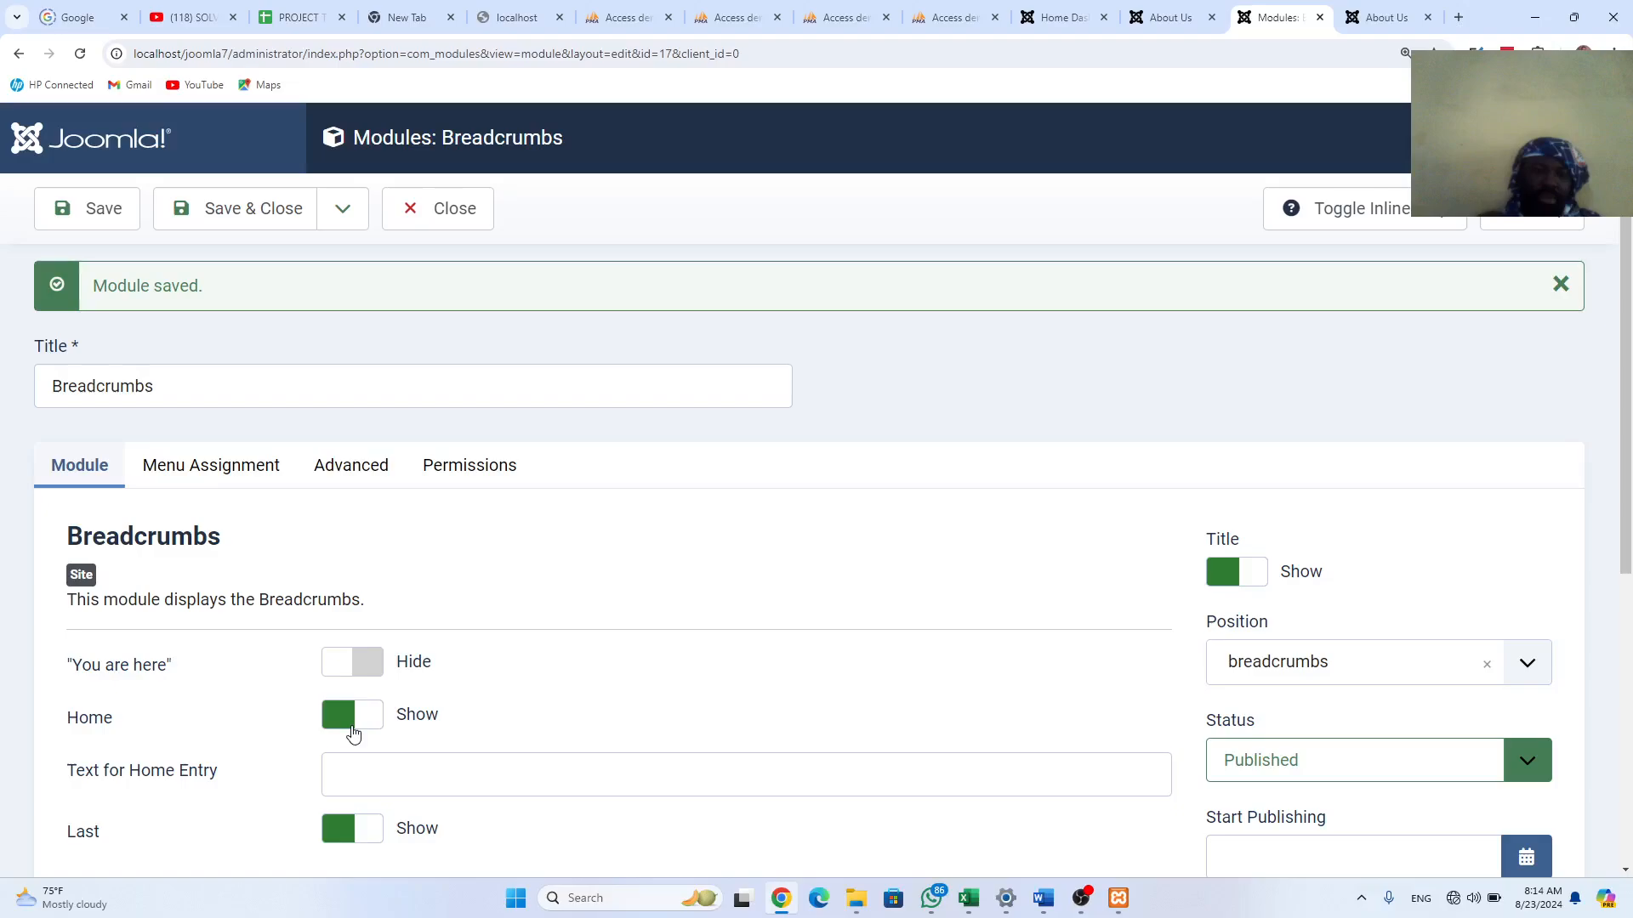
click(353, 733)
scroll(442, 605, down, 2)
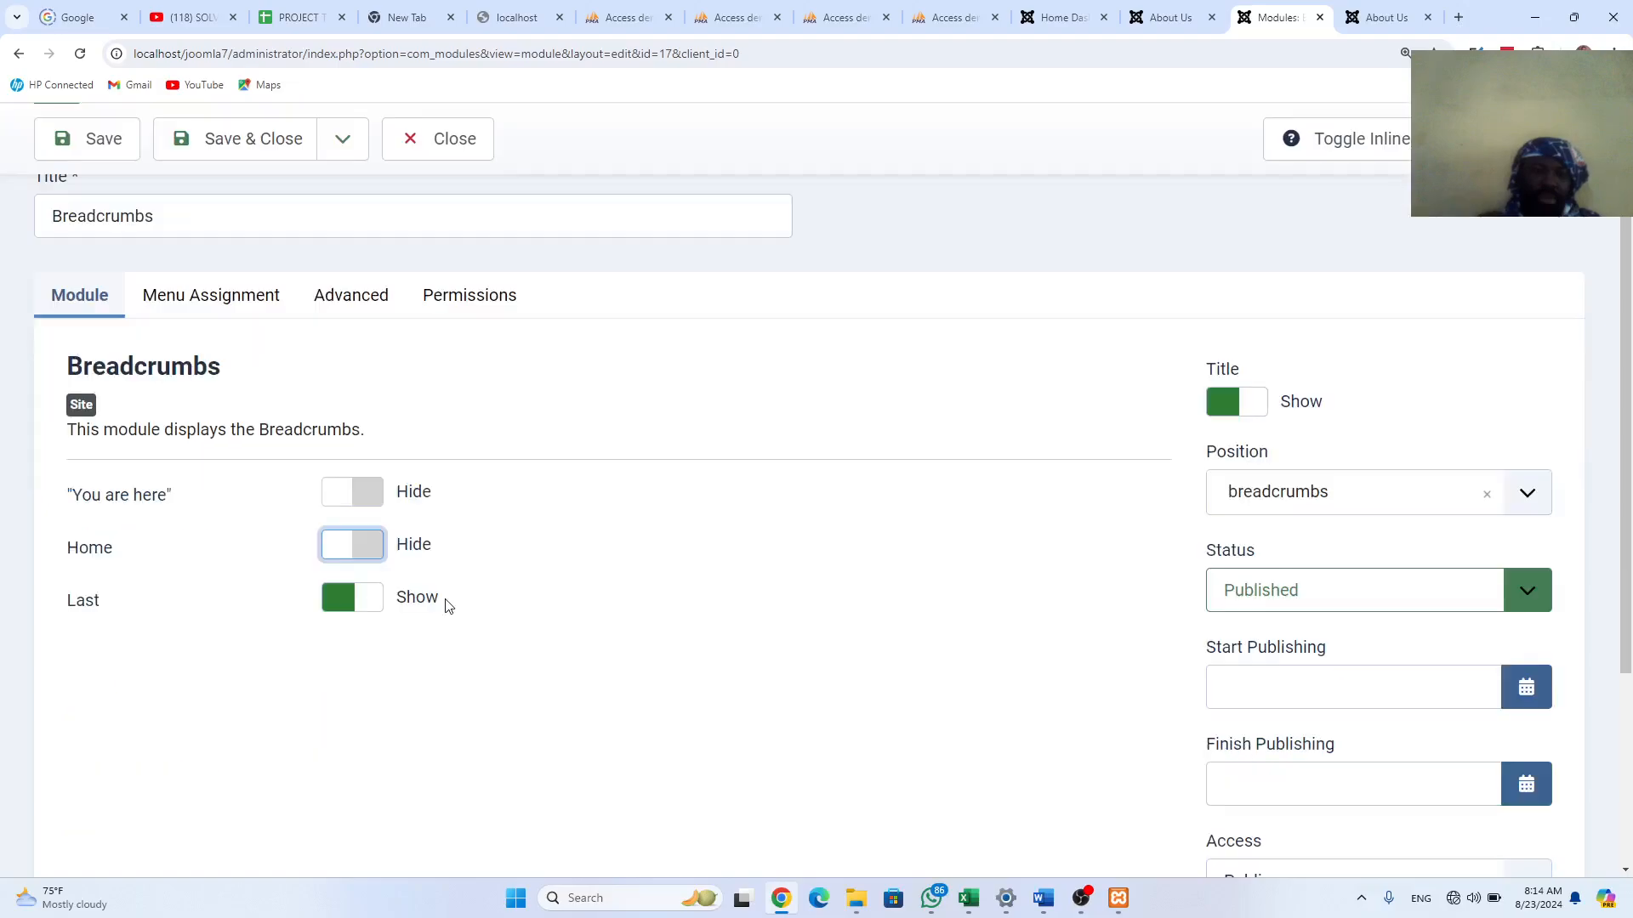
click(361, 605)
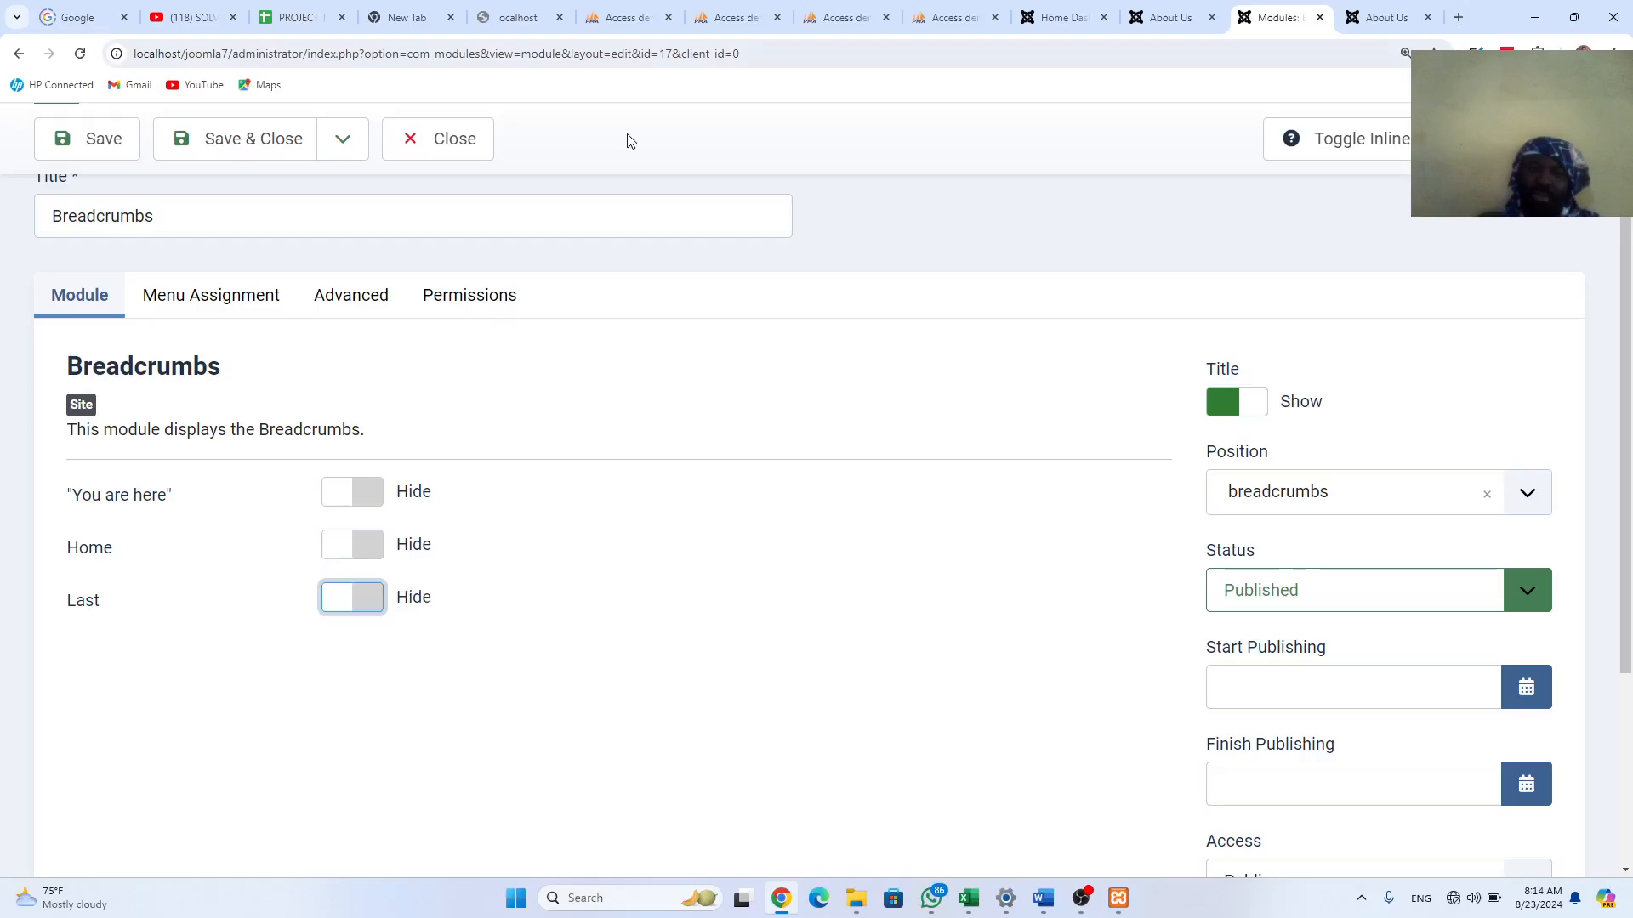
click(104, 141)
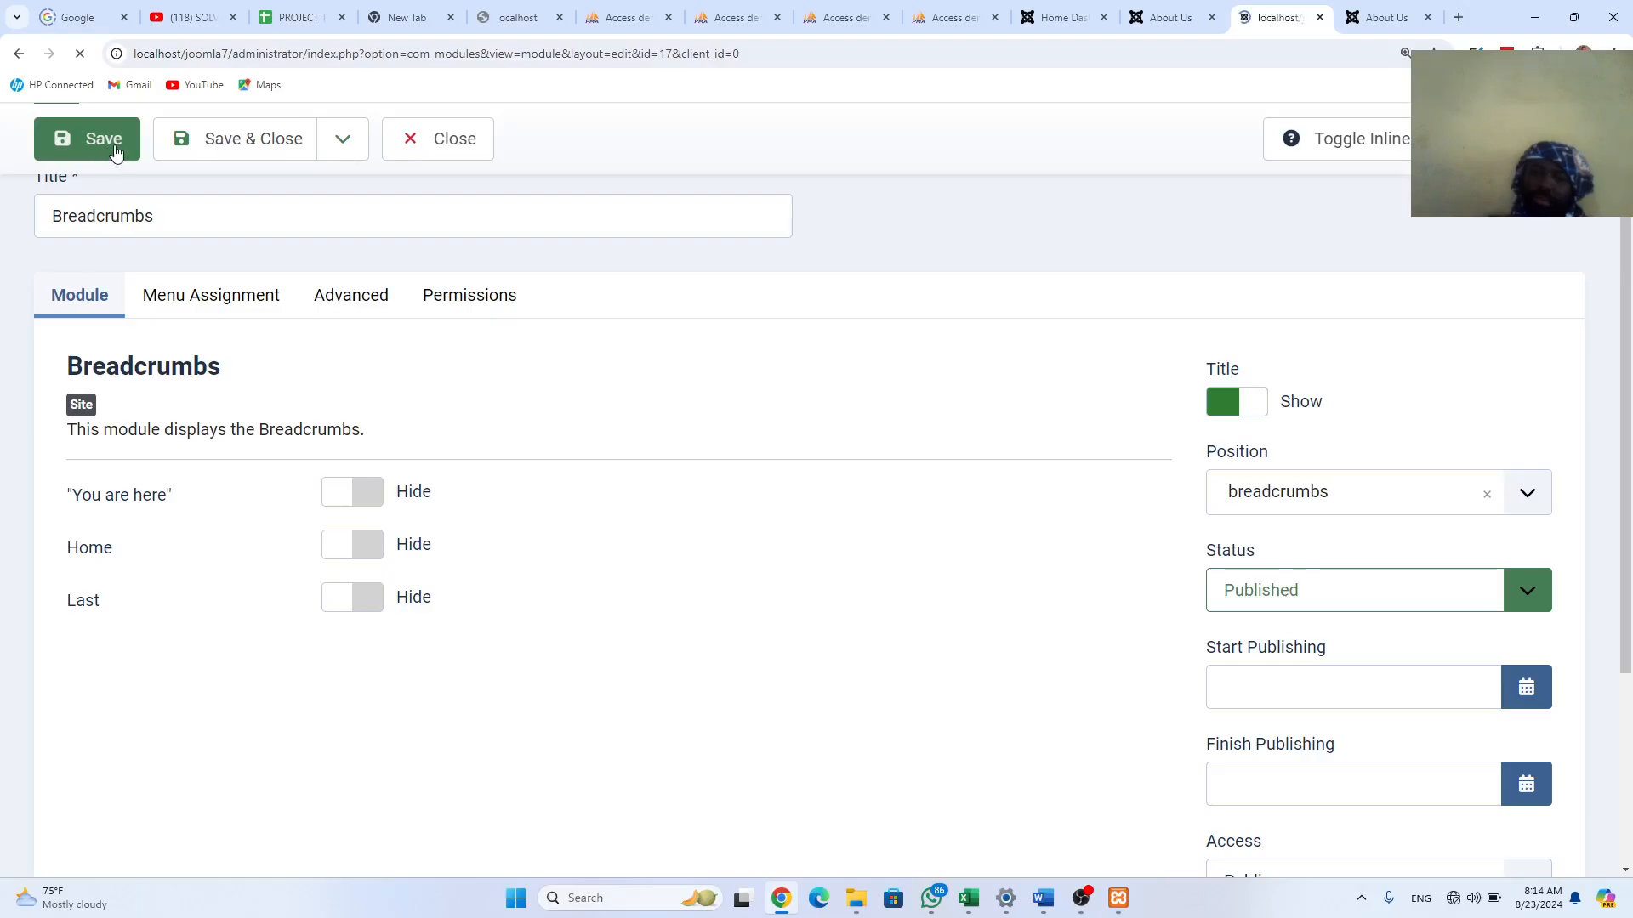
key(ctrl+Tab)
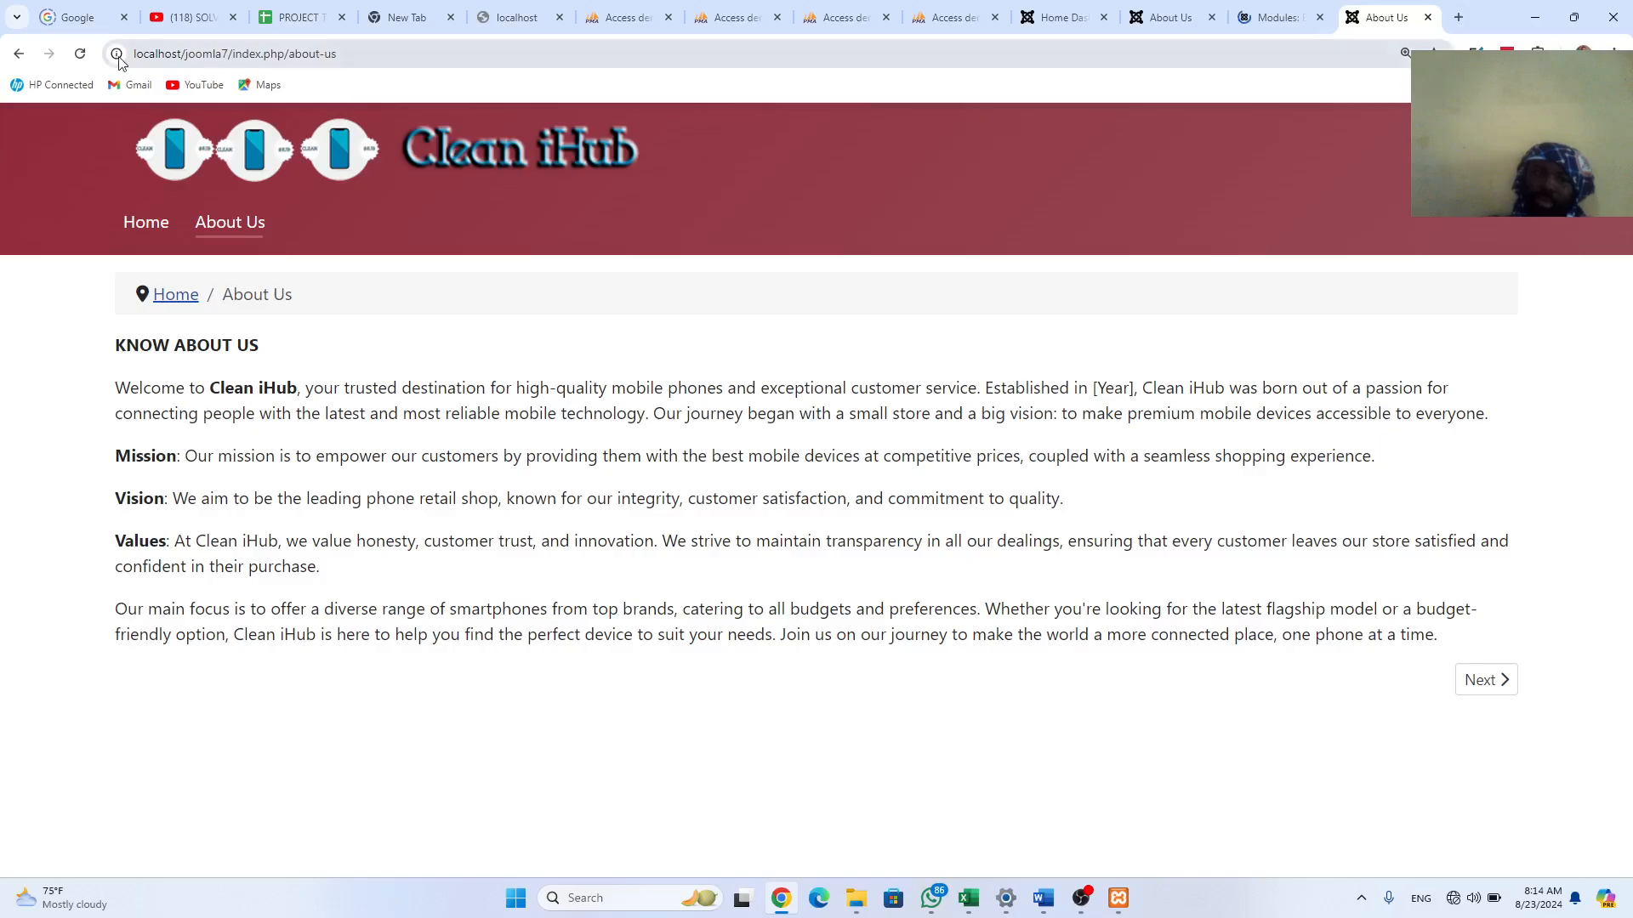
Step: Reload About Us to see the empty breadcrumb bar, then return to the Breadcrumbs module
key(F5)
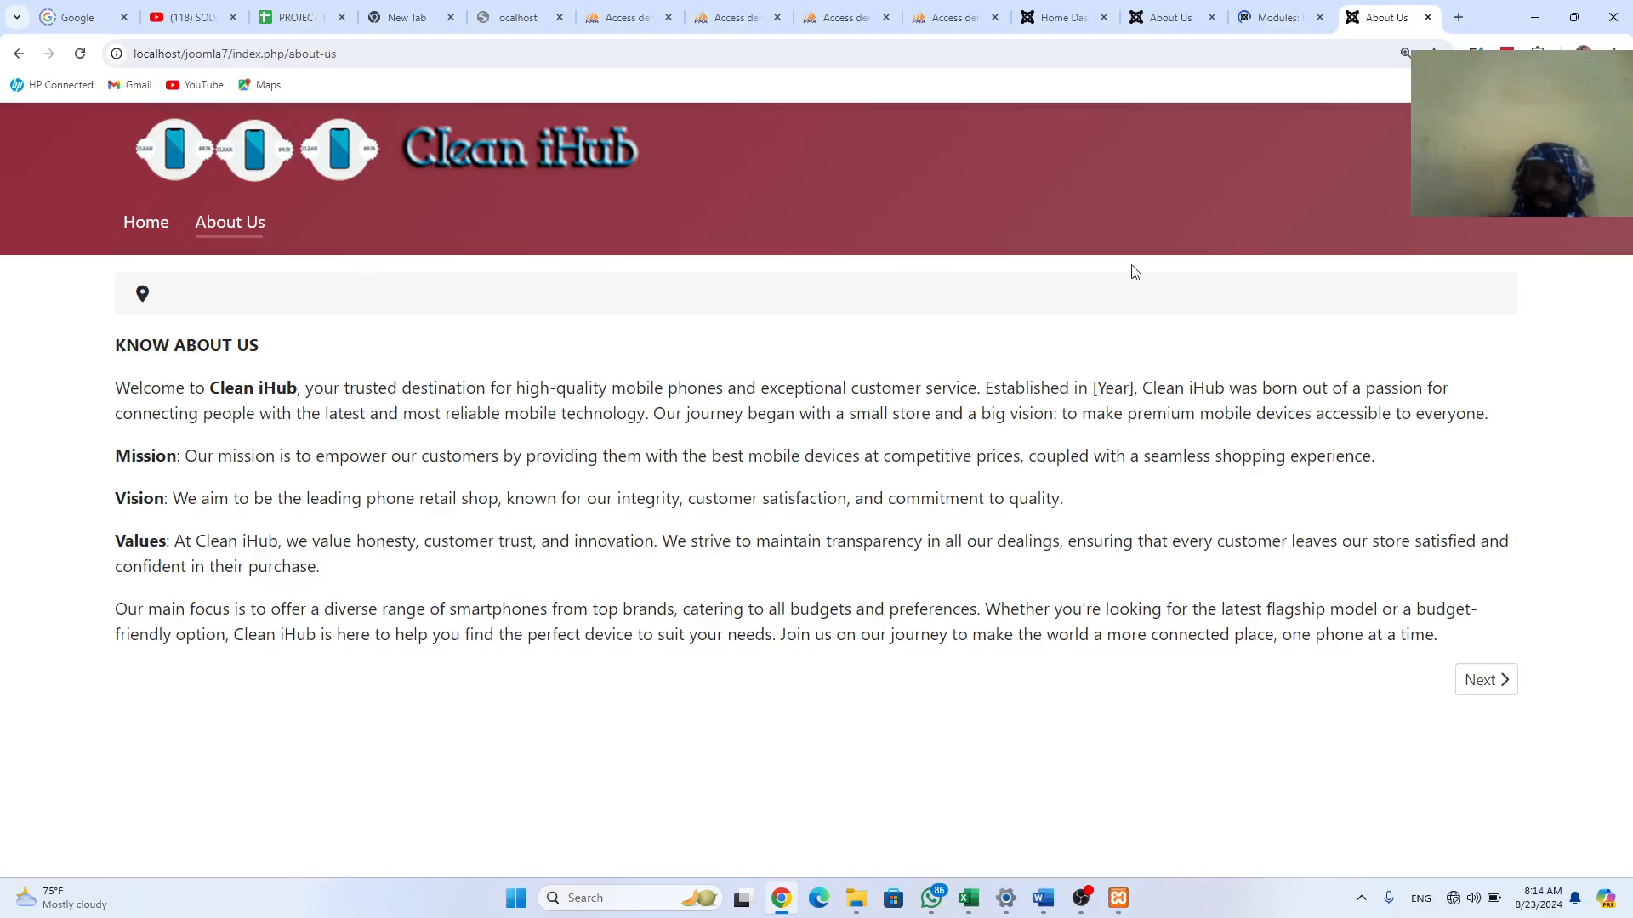
click(1273, 18)
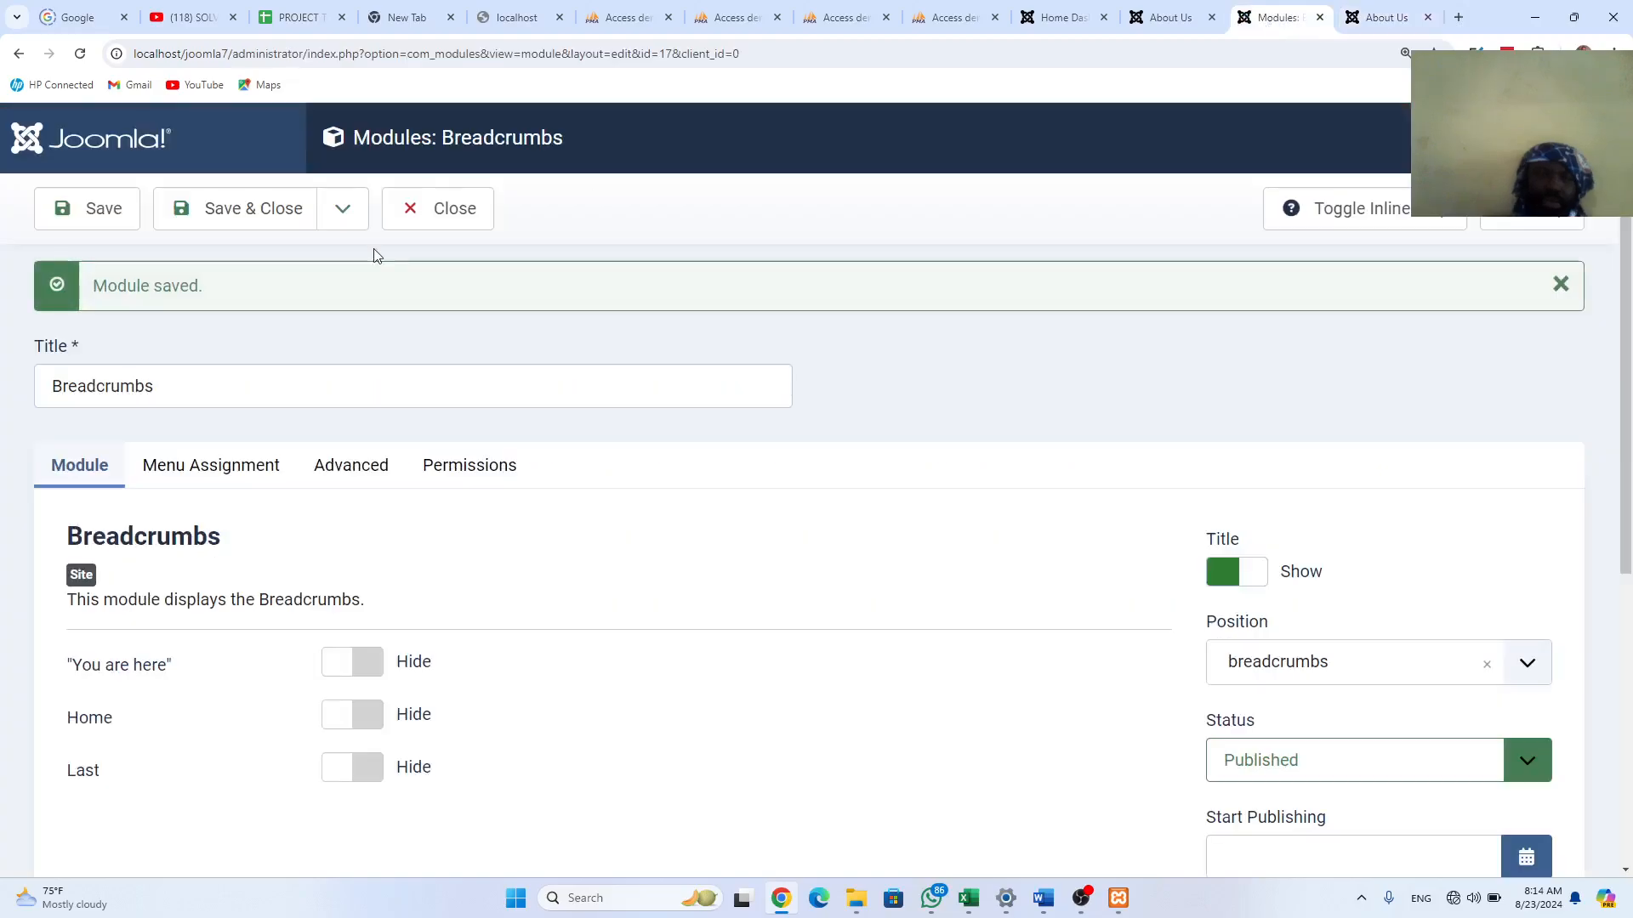
Step: Set the Breadcrumbs module's Module Assignment to 'No pages', save, and view About Us
scroll(517, 726, down, 2)
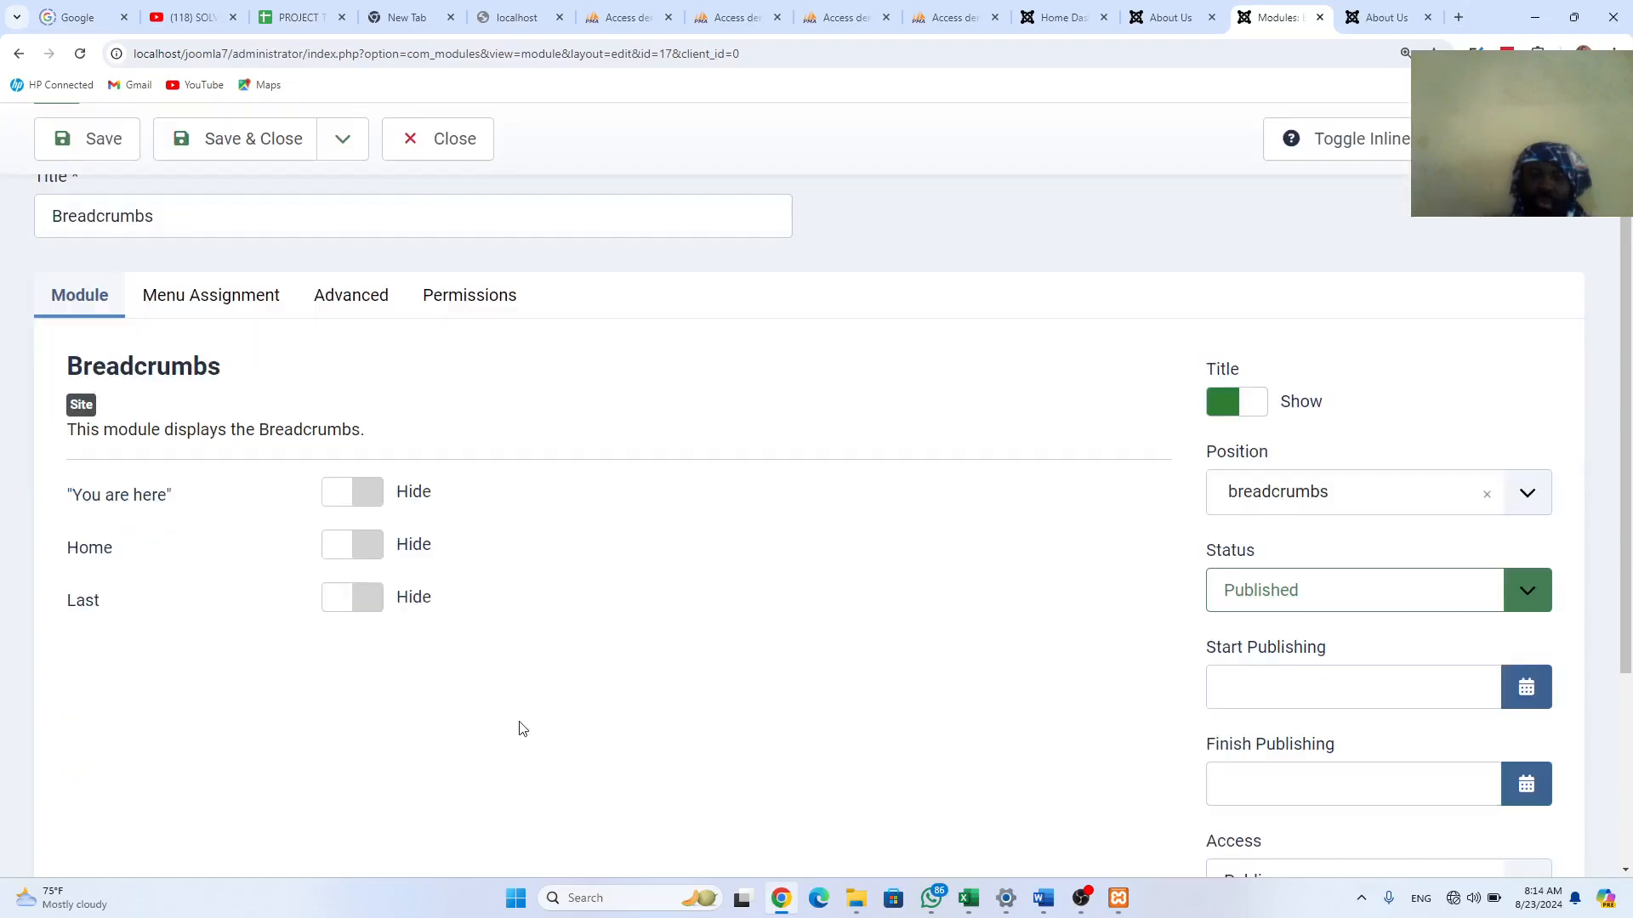
scroll(367, 384, up, 1)
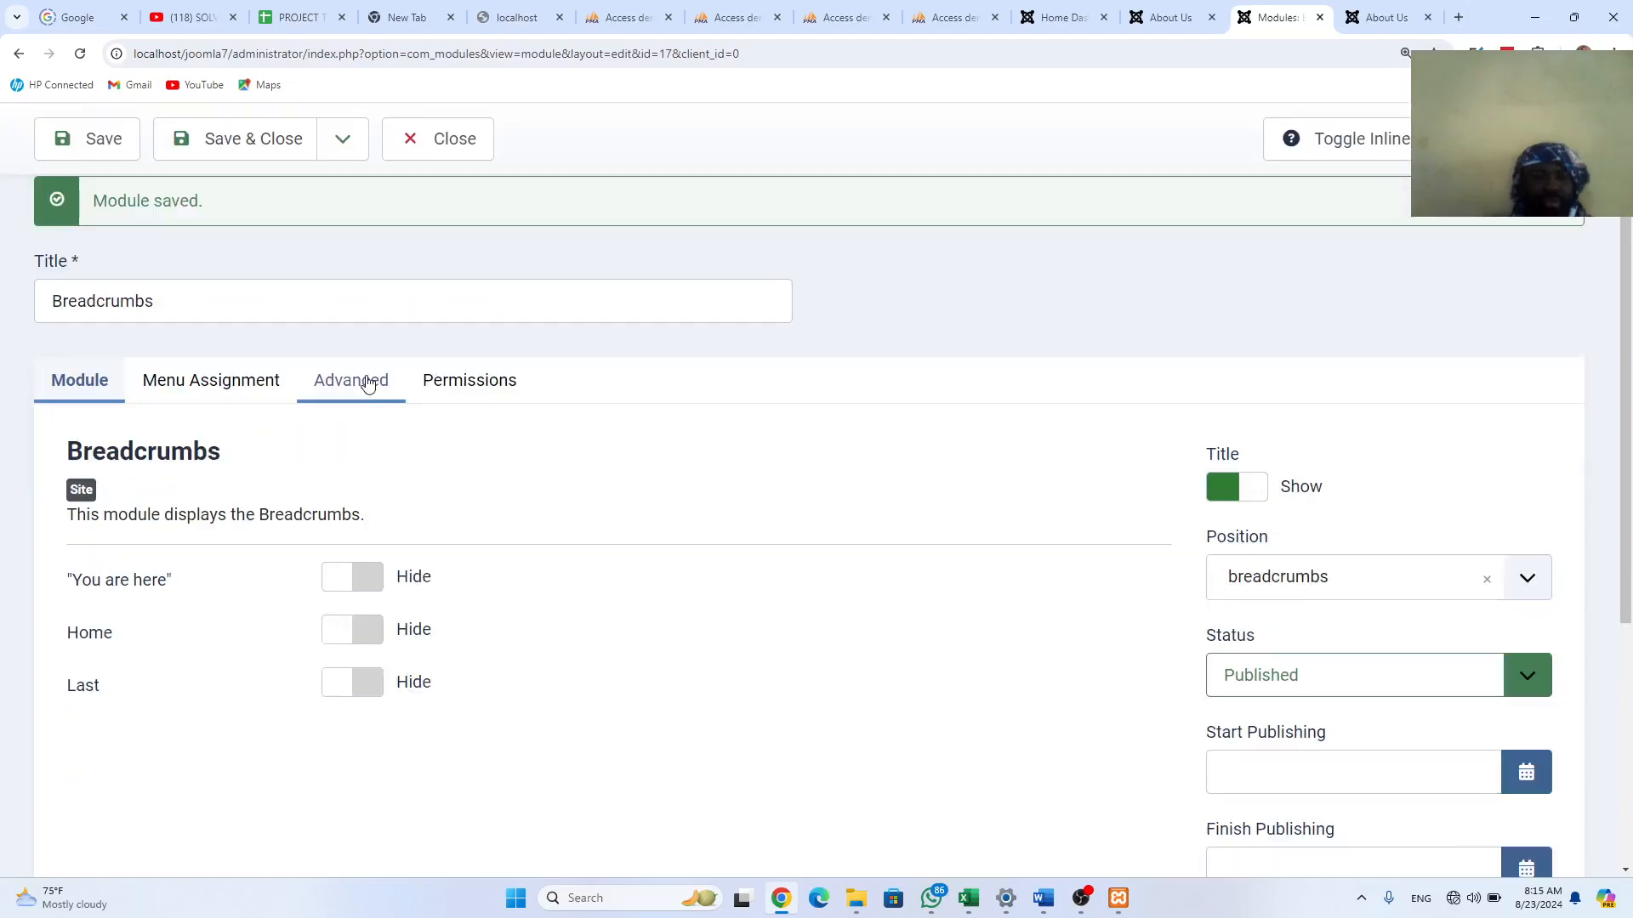
click(367, 385)
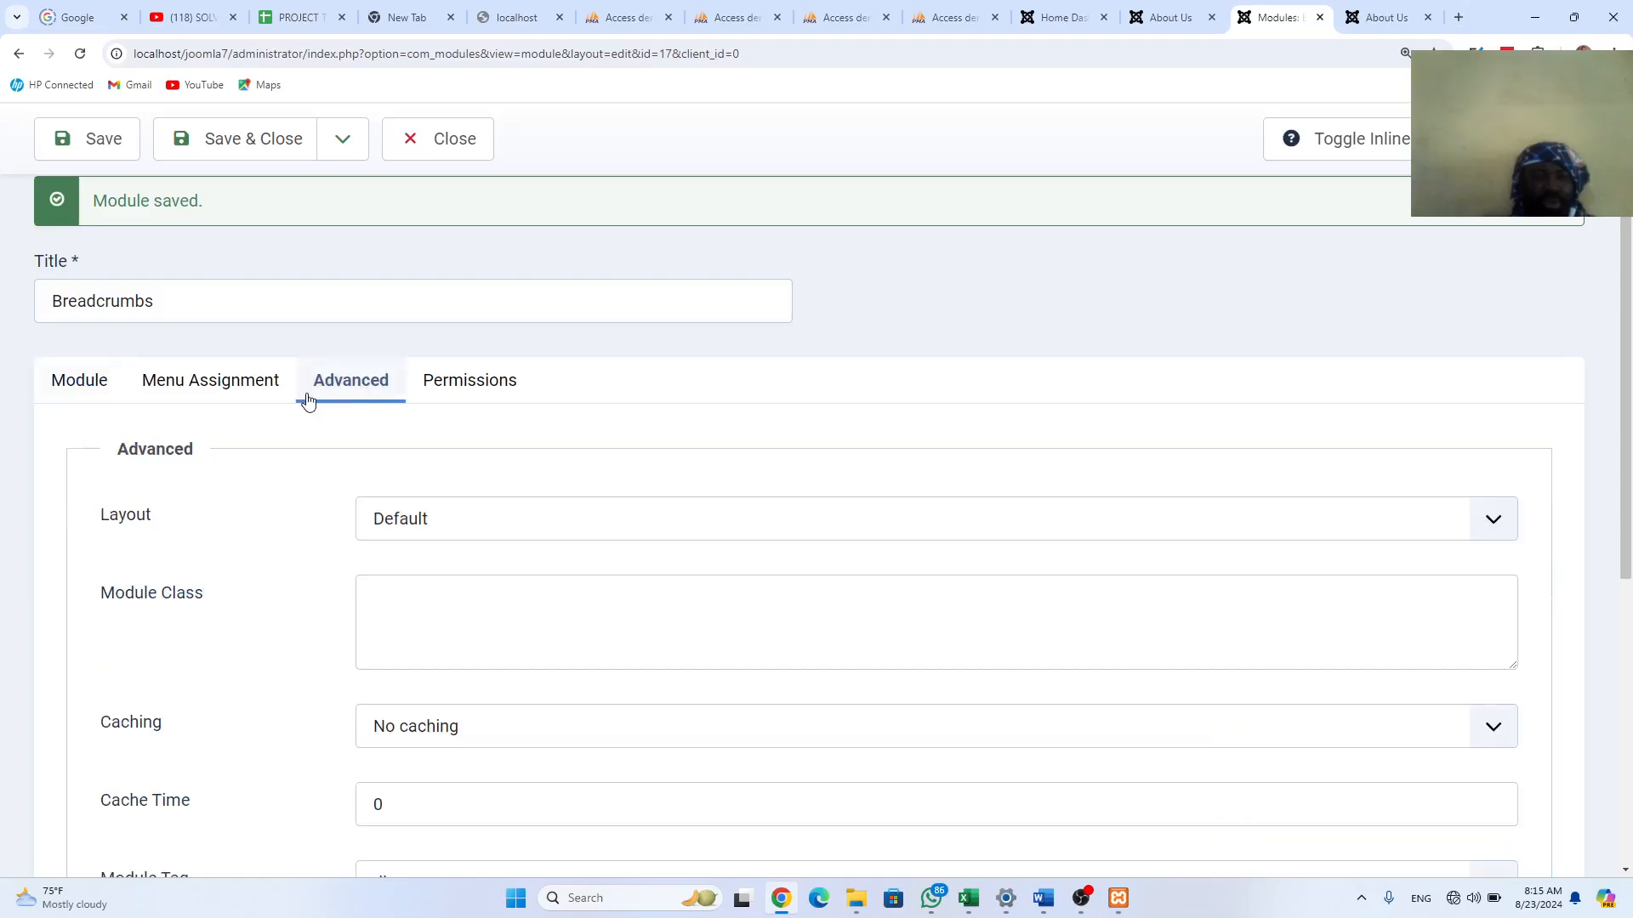
click(440, 520)
click(342, 454)
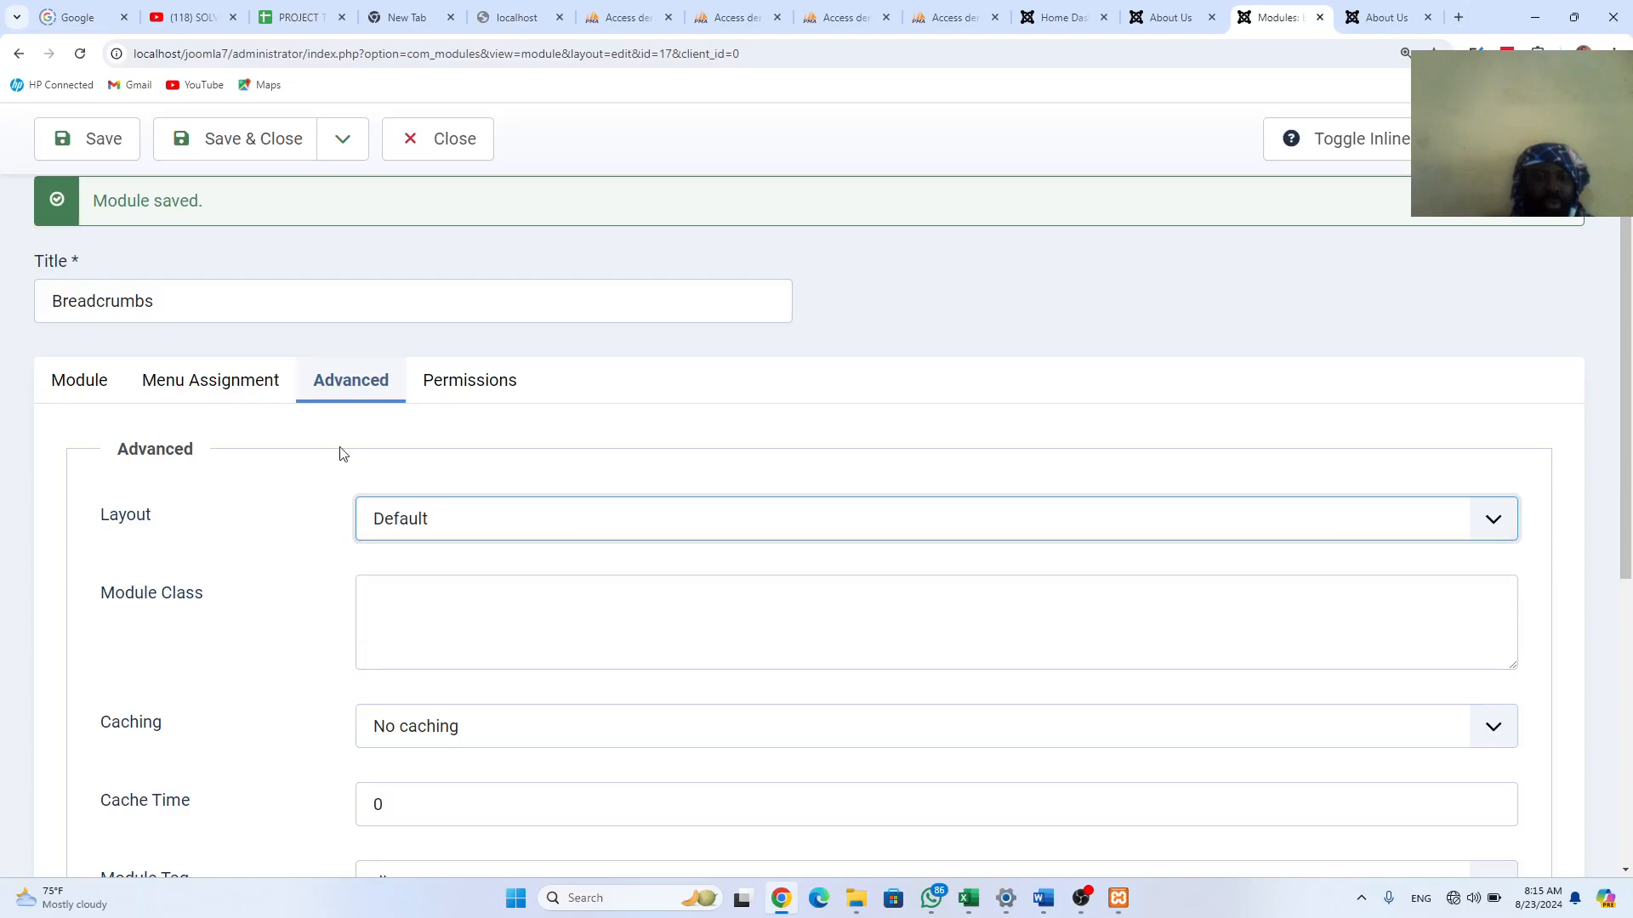
click(271, 398)
click(430, 595)
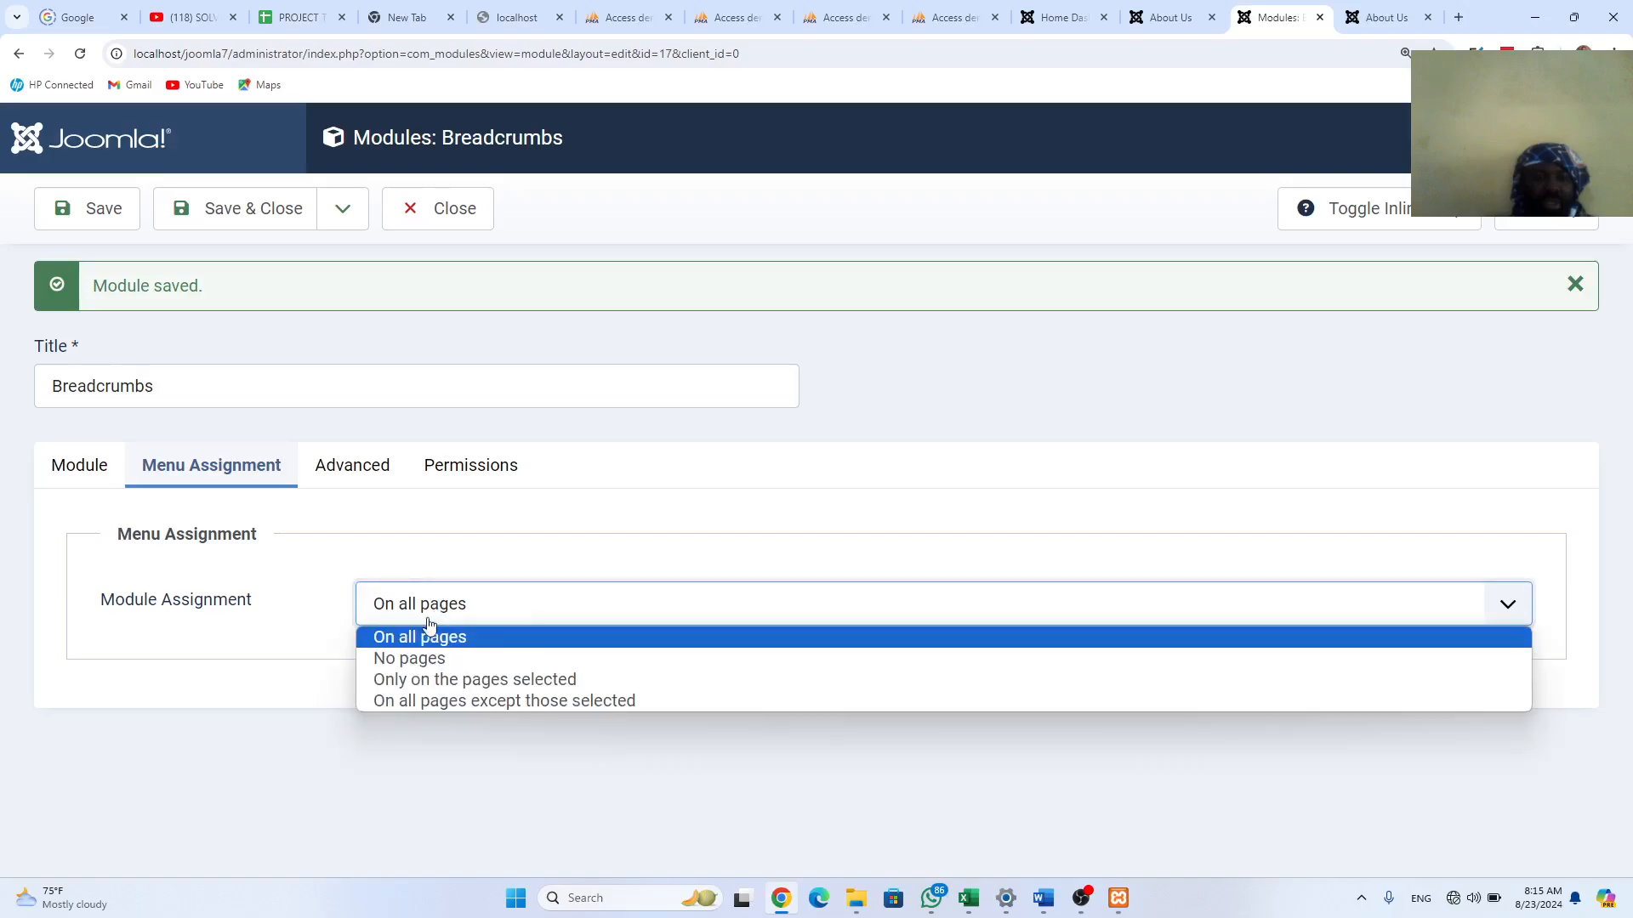
click(435, 659)
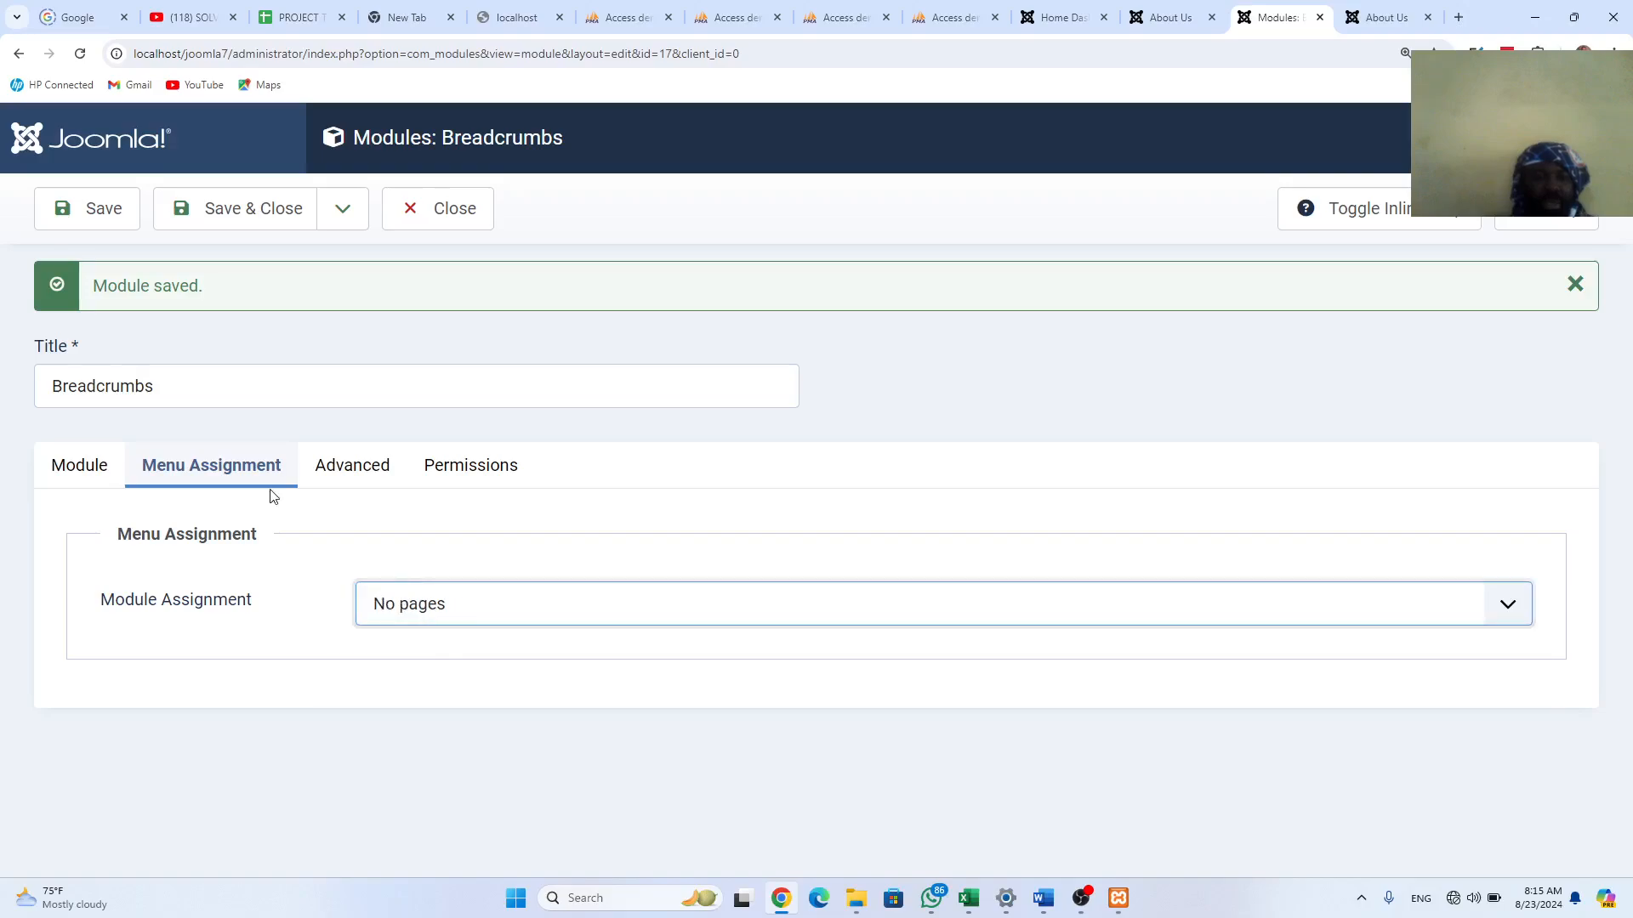
click(97, 218)
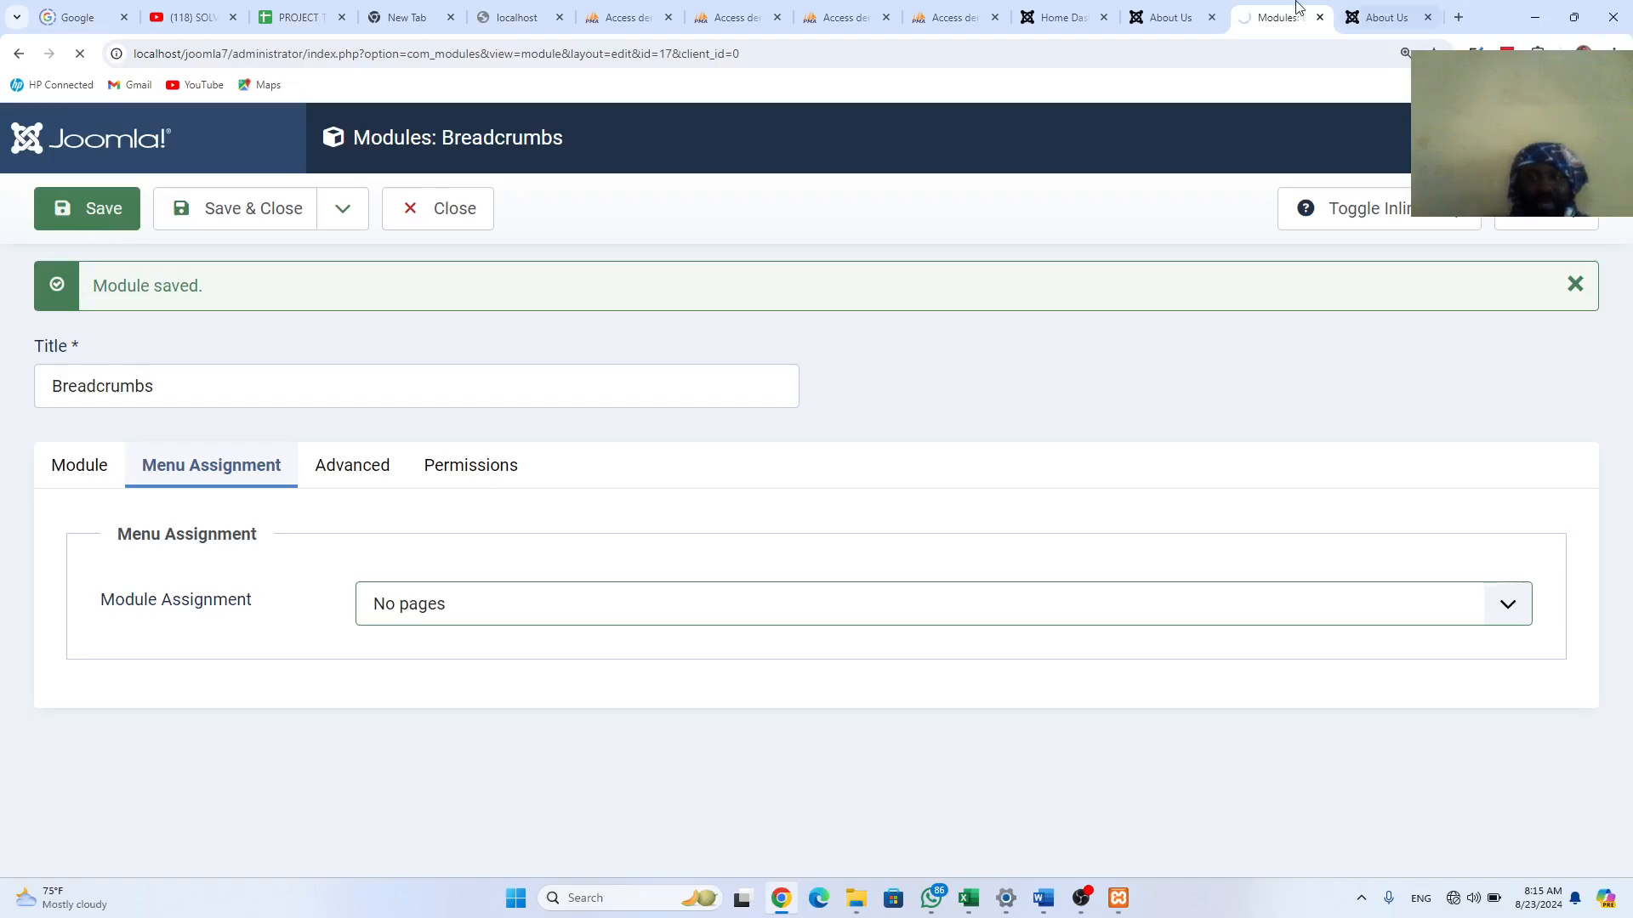
click(1385, 17)
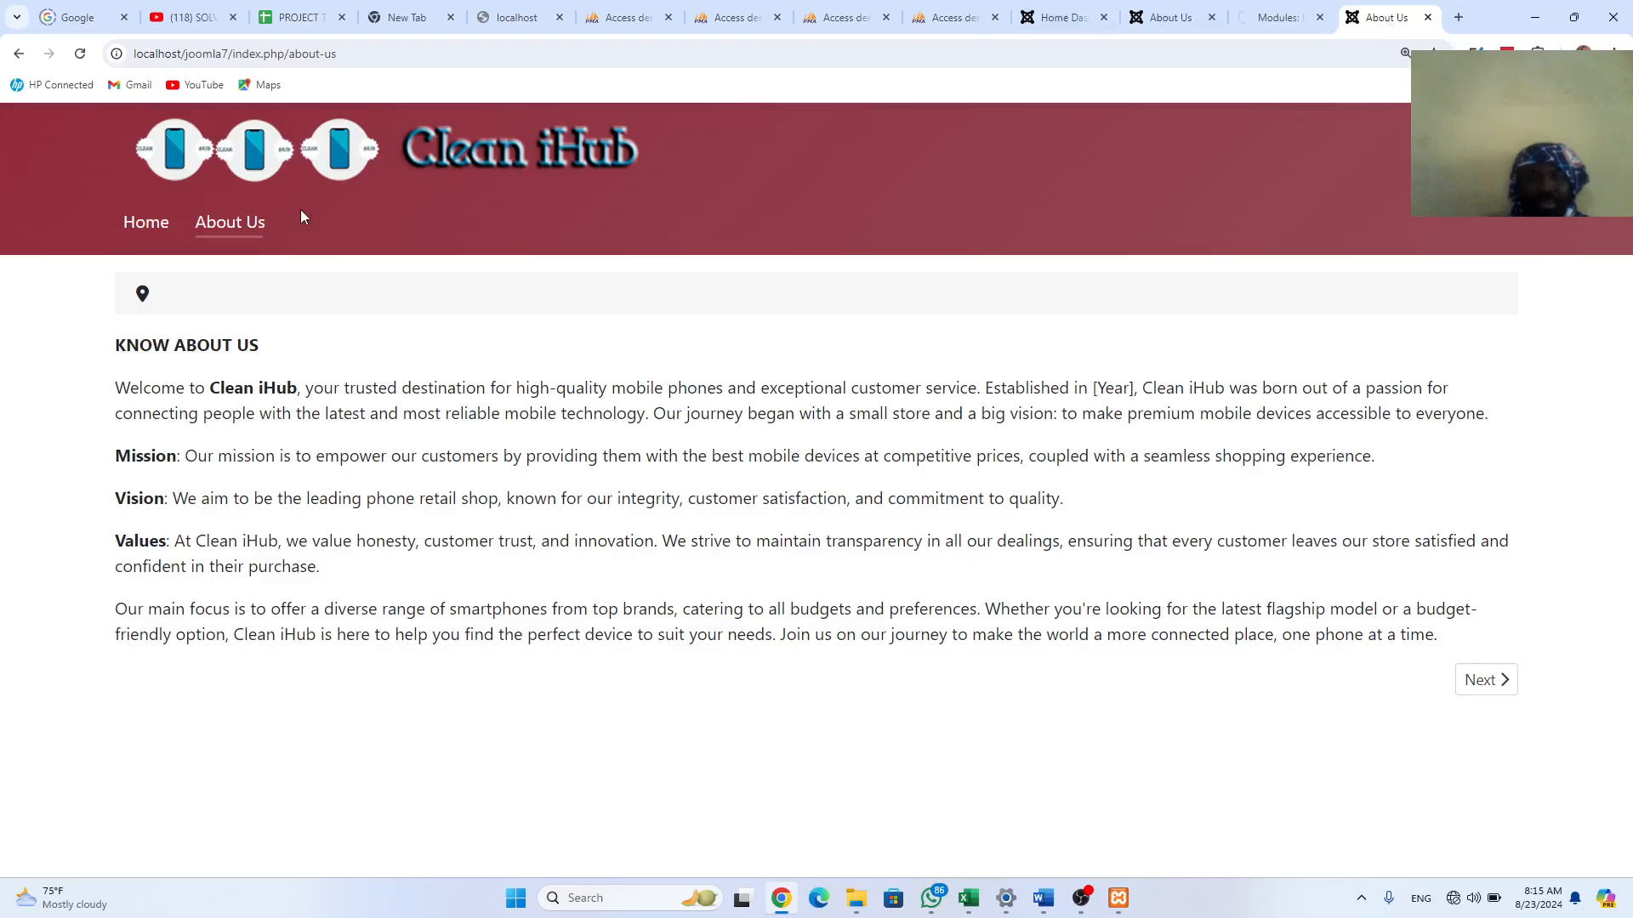
Step: Reload About Us to confirm the breadcrumbs are gone, then browse the Home page
click(74, 55)
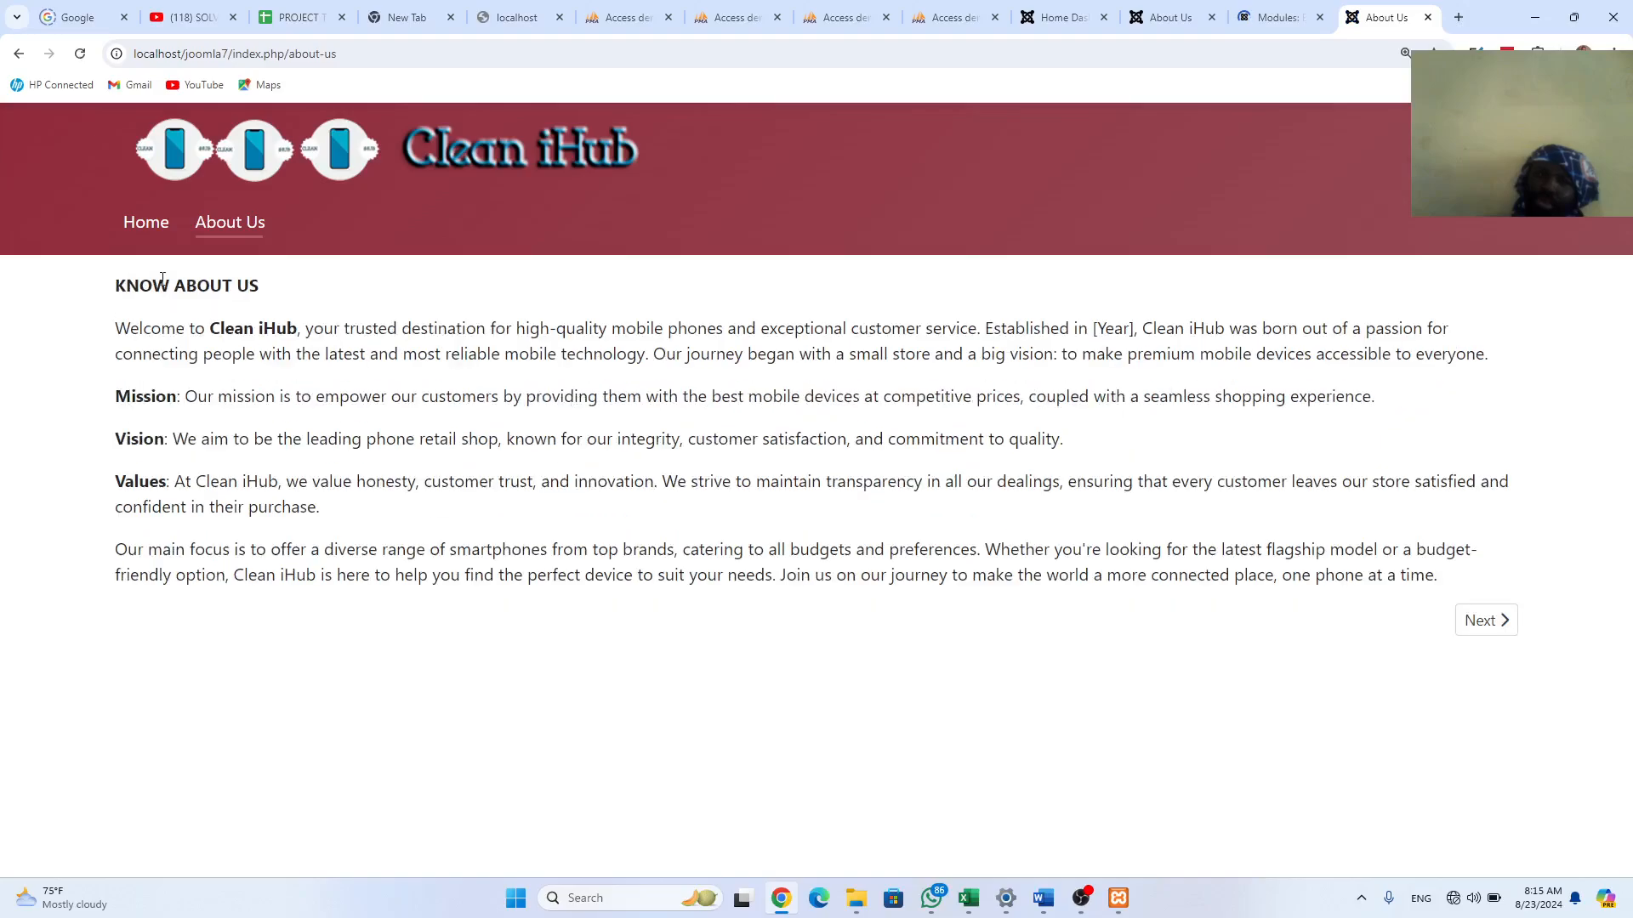
click(146, 241)
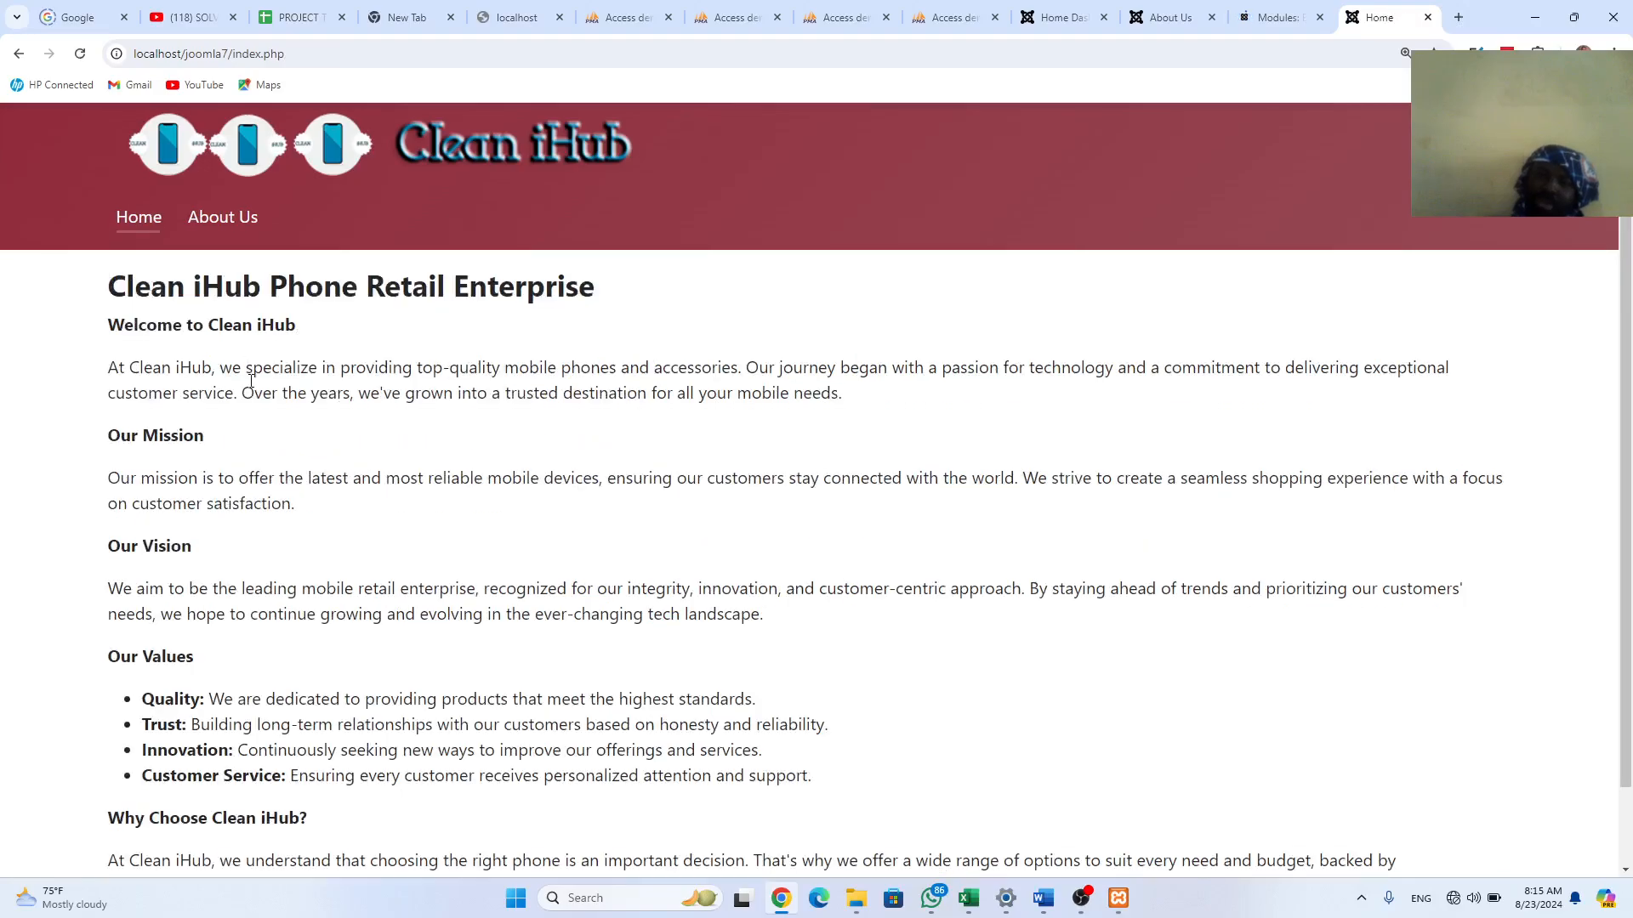
scroll(254, 381, down, 1)
scroll(253, 381, up, 1)
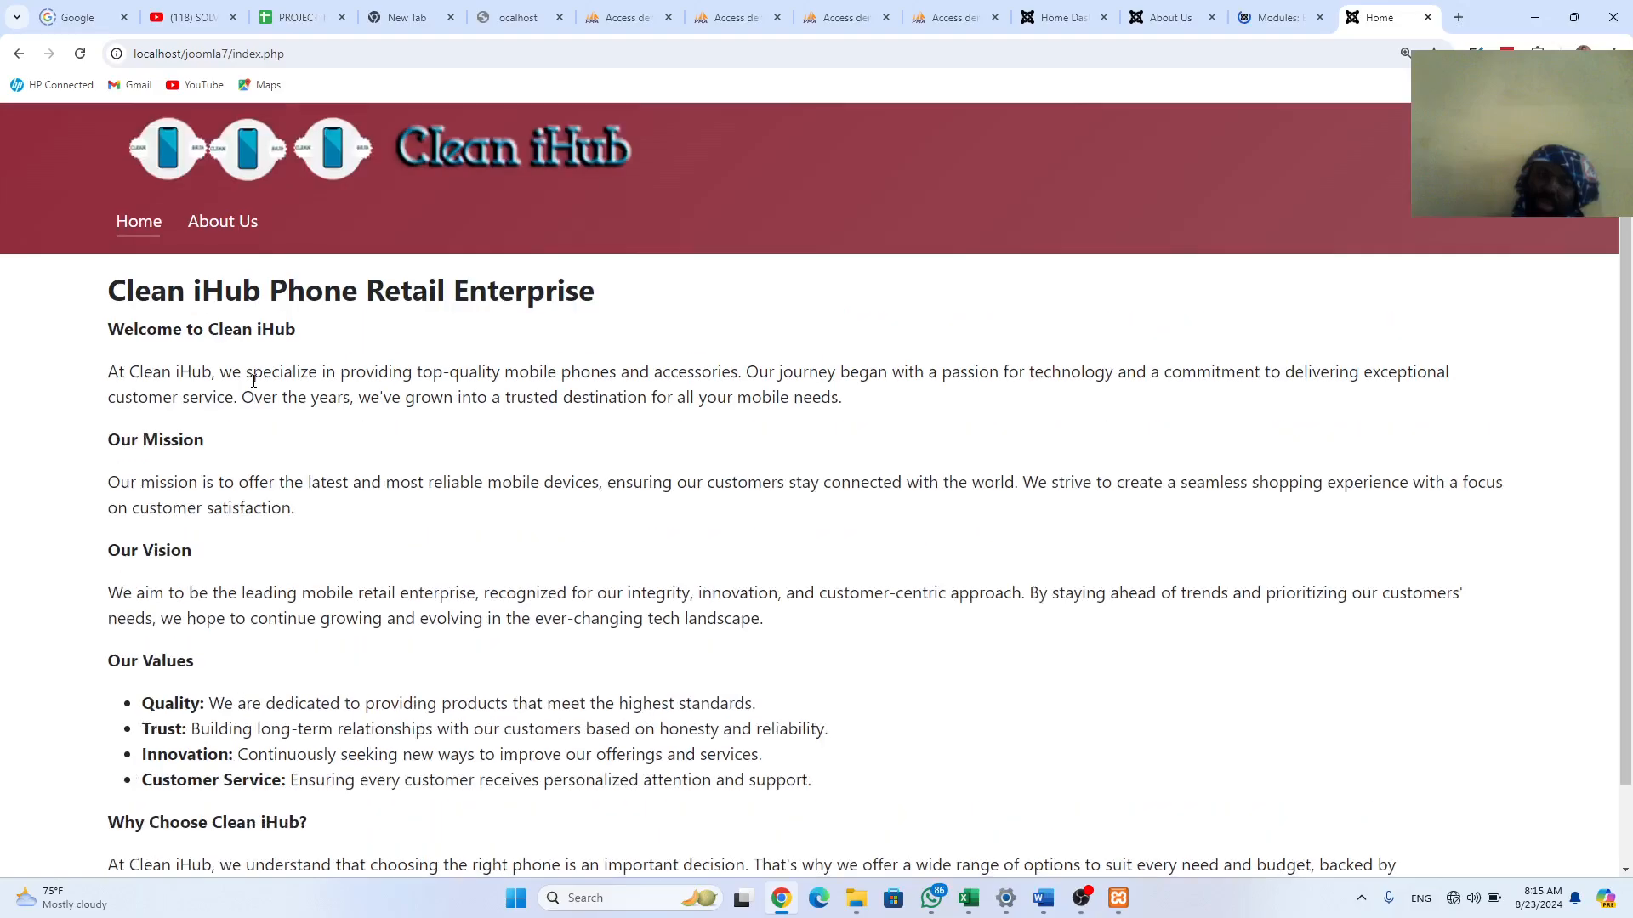
scroll(253, 381, up, 1)
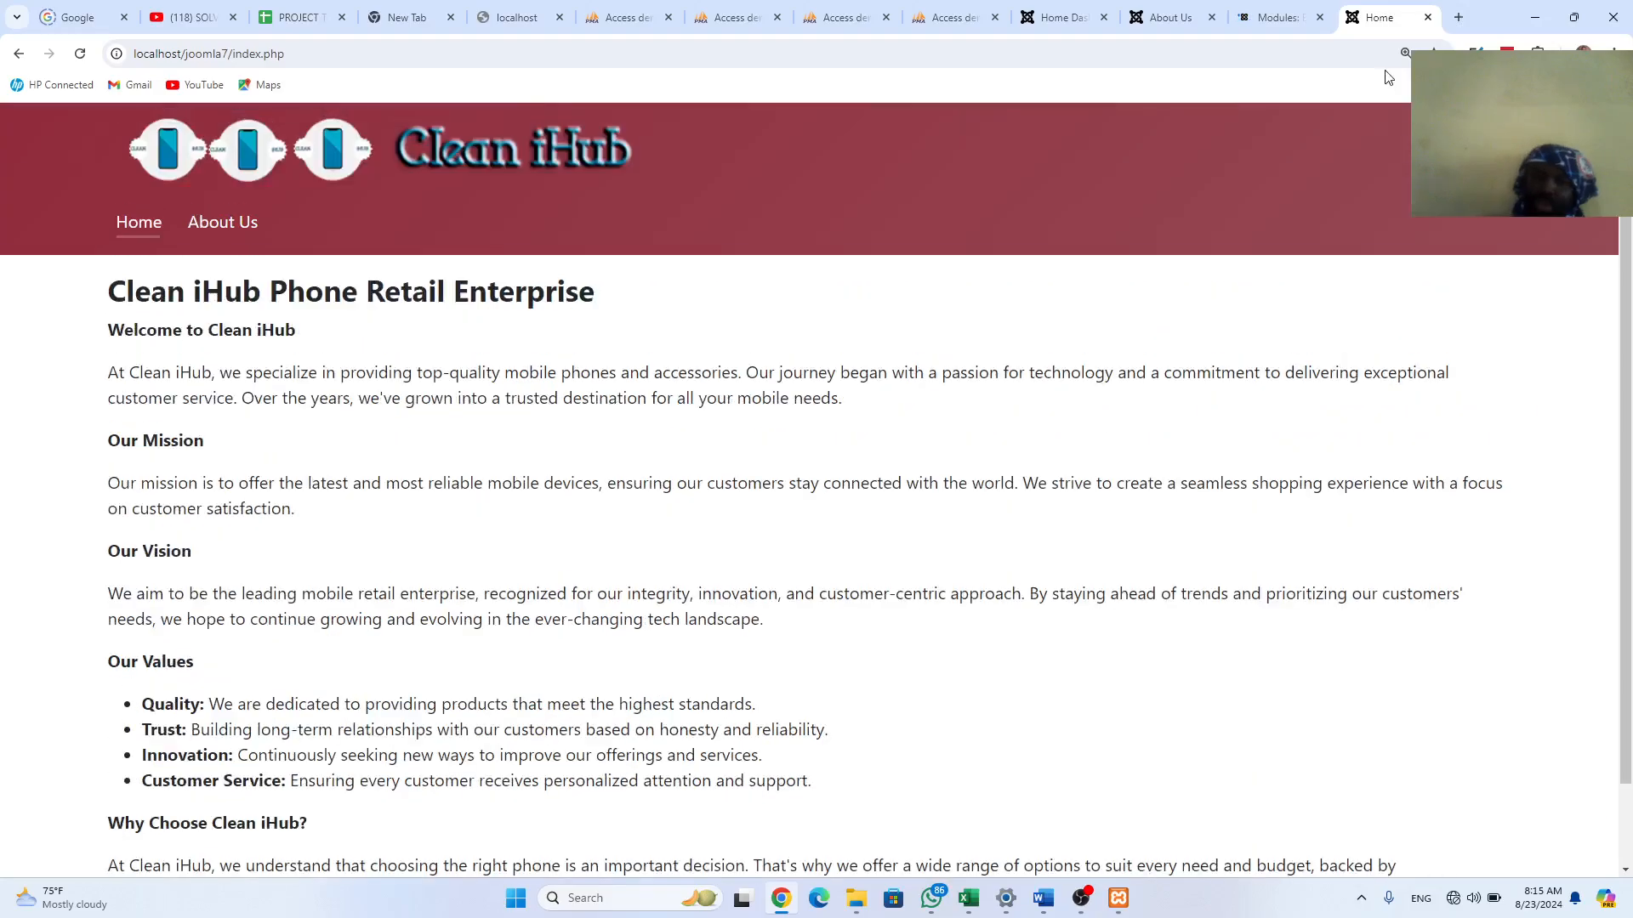
Step: Scroll through the joomla3 About Us page and its footer, then return to the module editor
click(1171, 17)
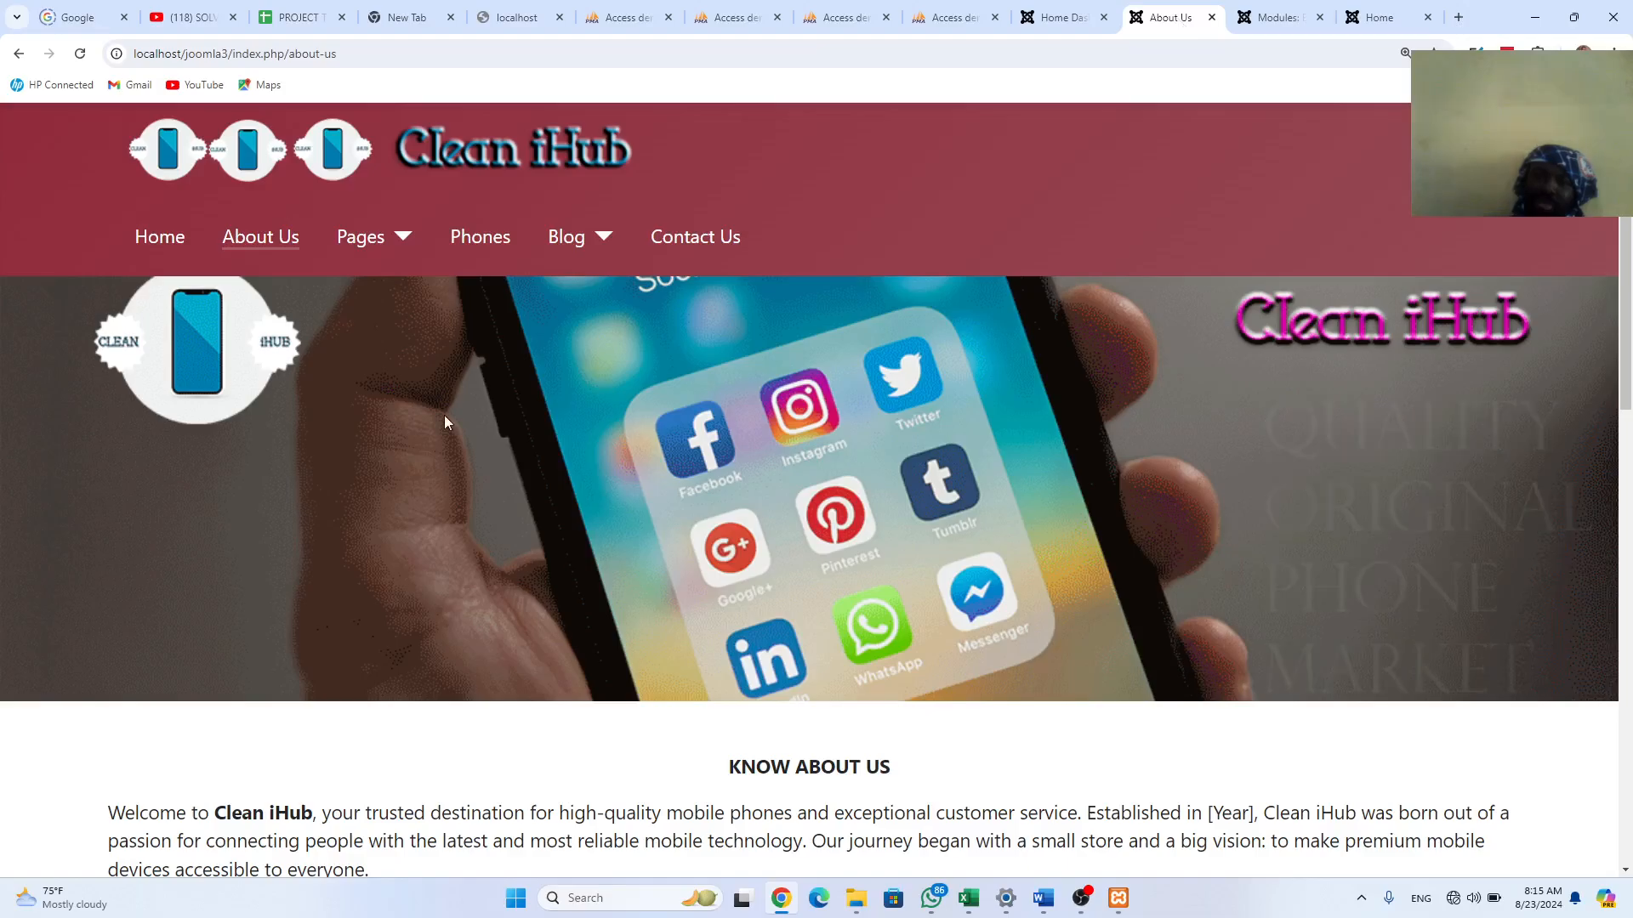
scroll(444, 417, down, 10)
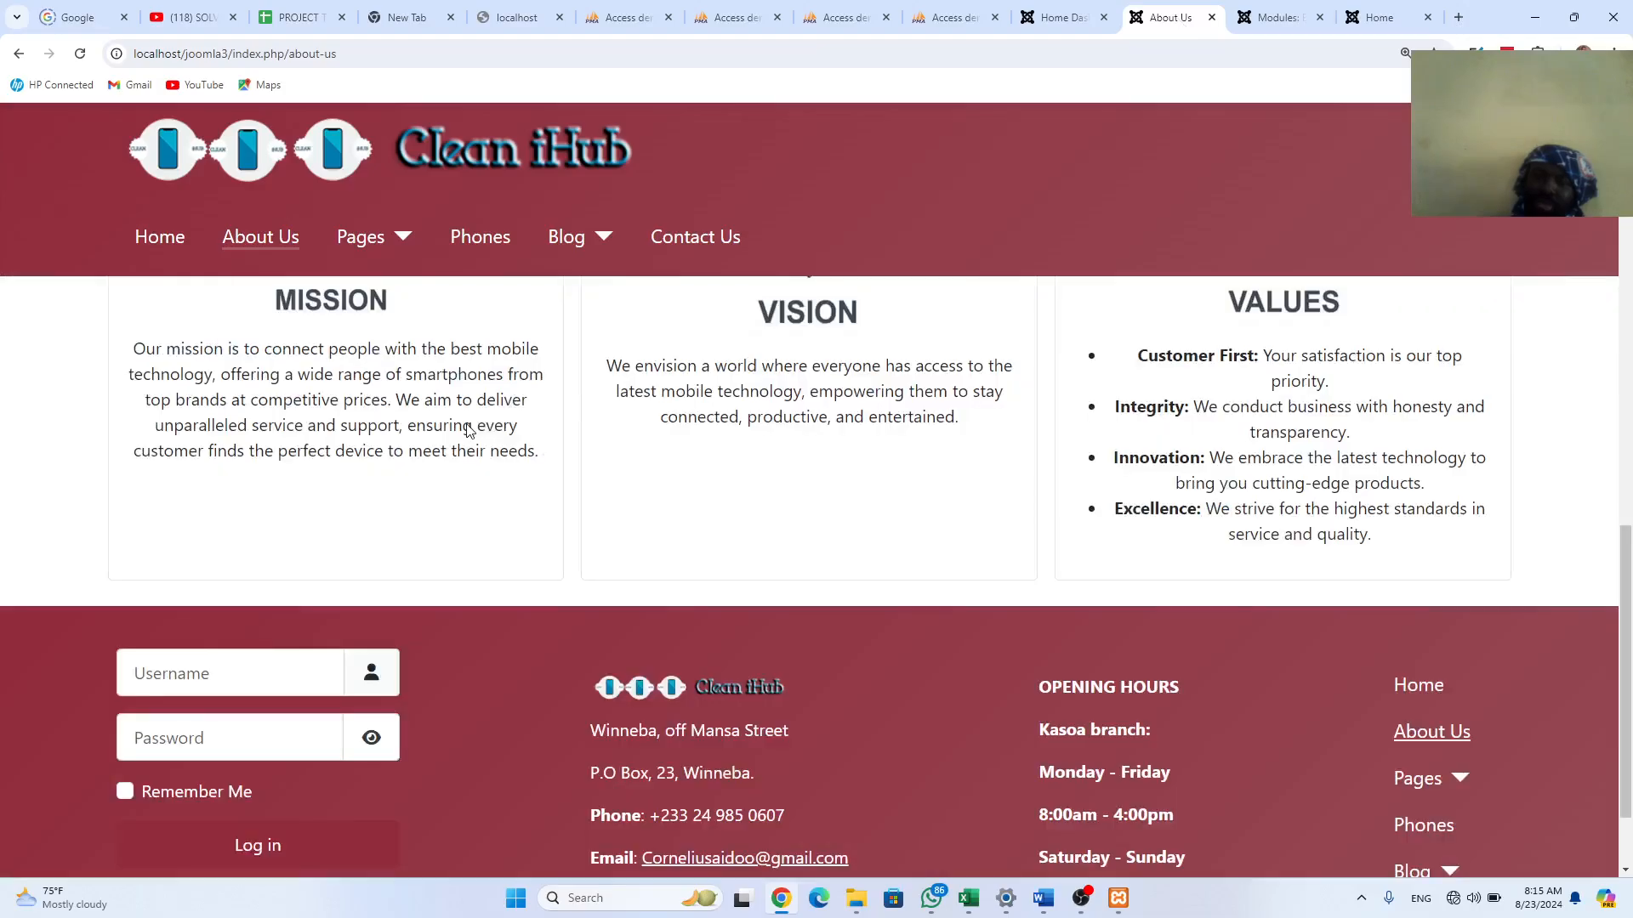
scroll(466, 431, up, 10)
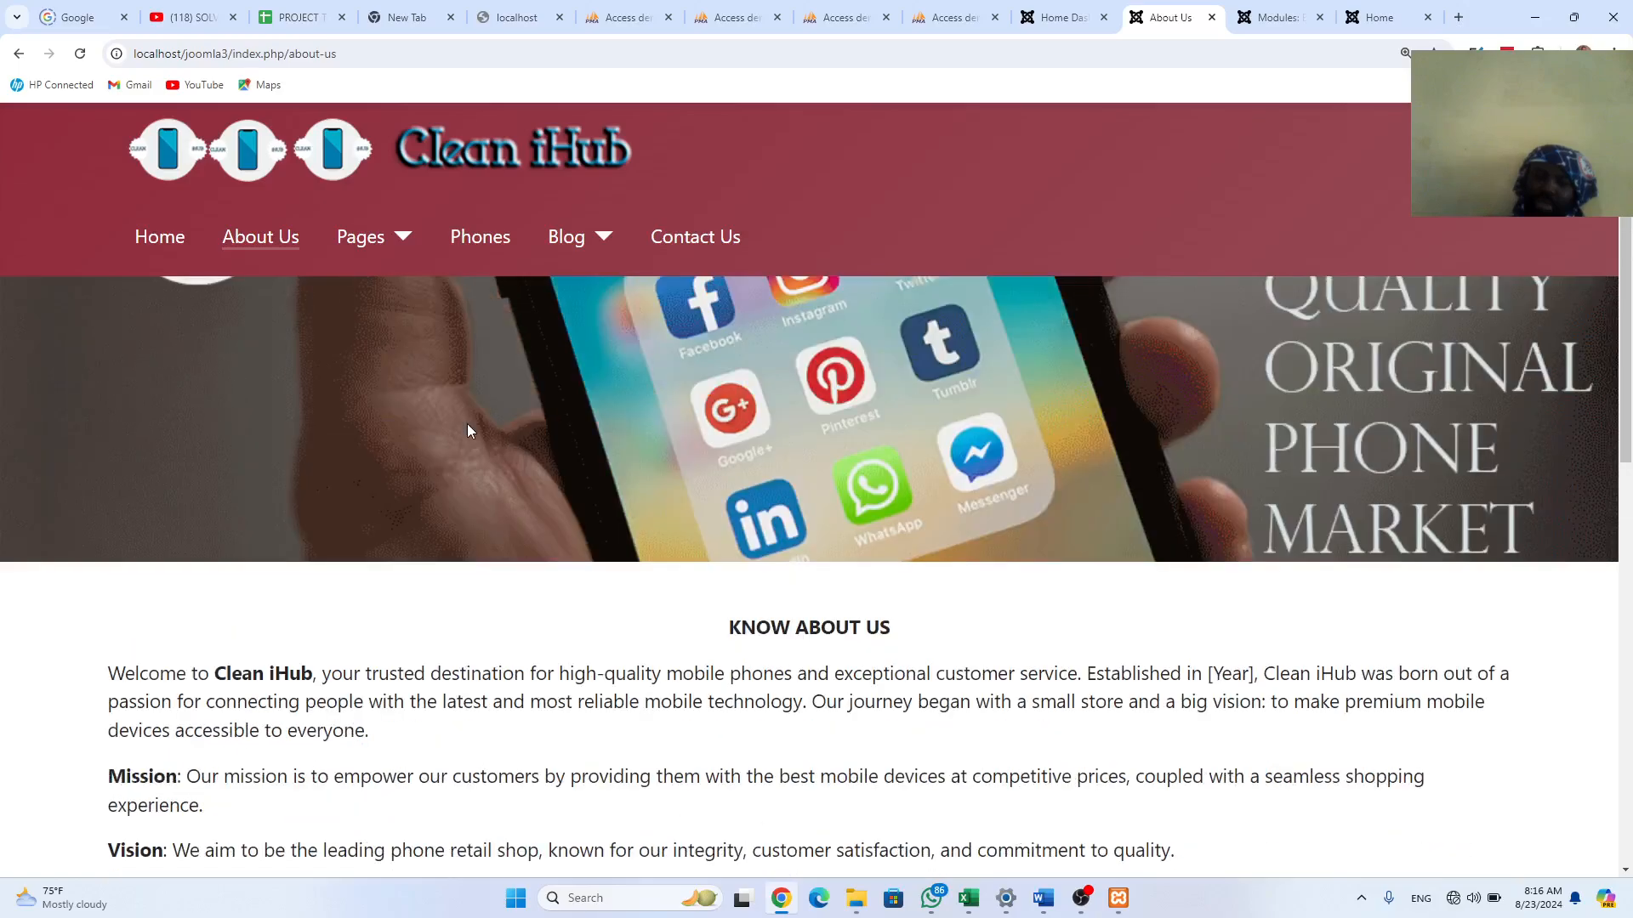
scroll(470, 430, down, 10)
scroll(475, 423, down, 2)
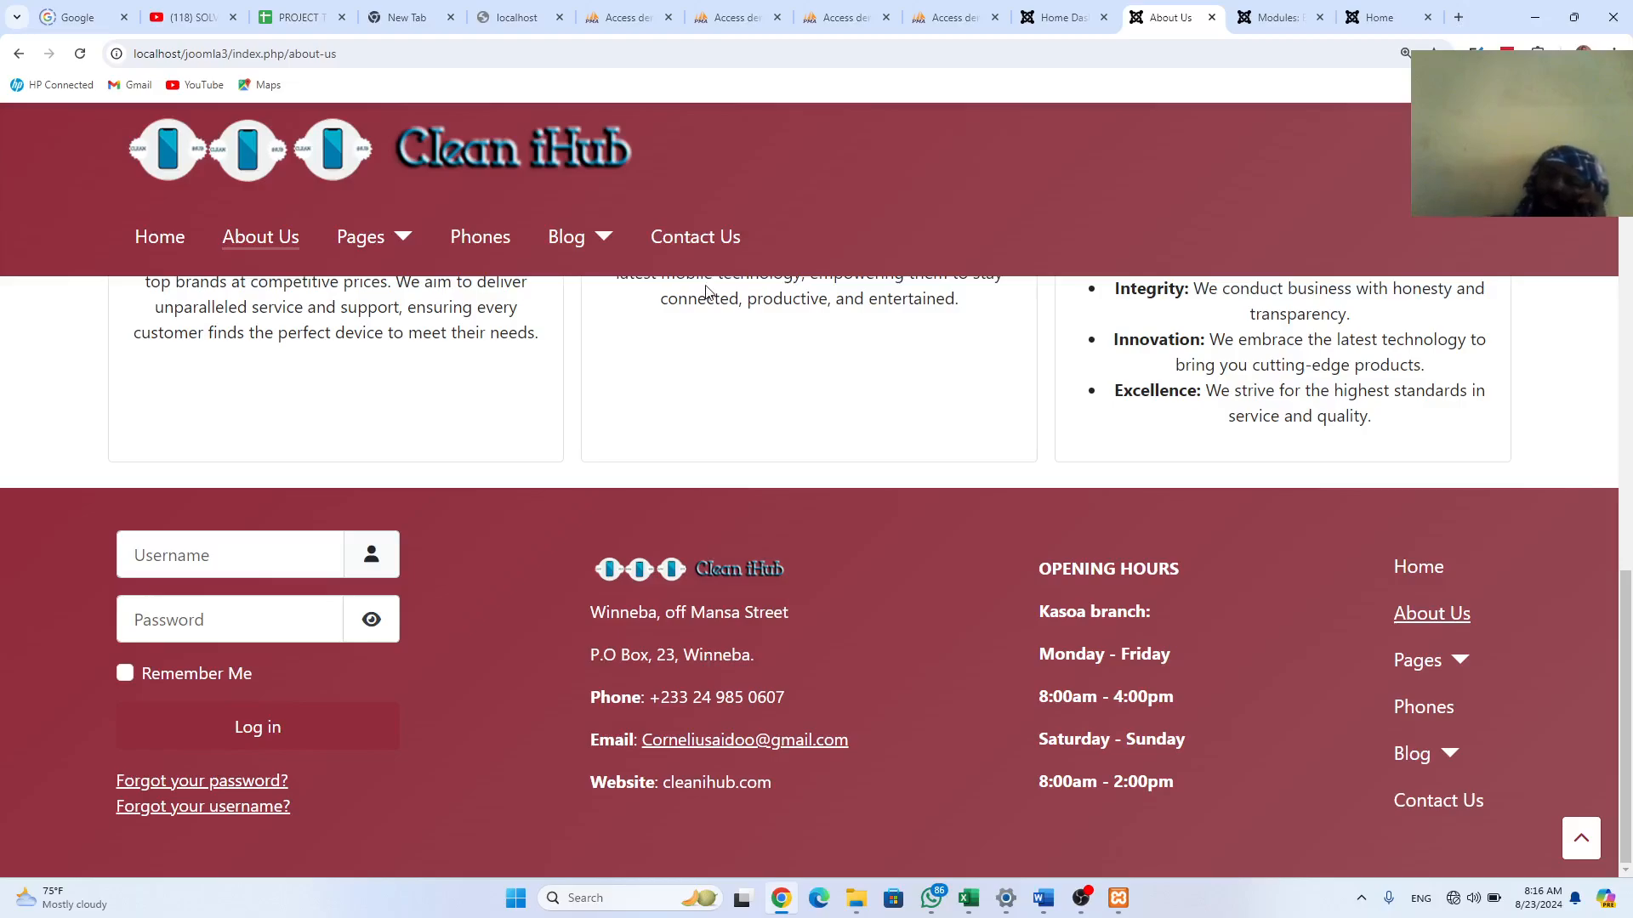
click(1279, 15)
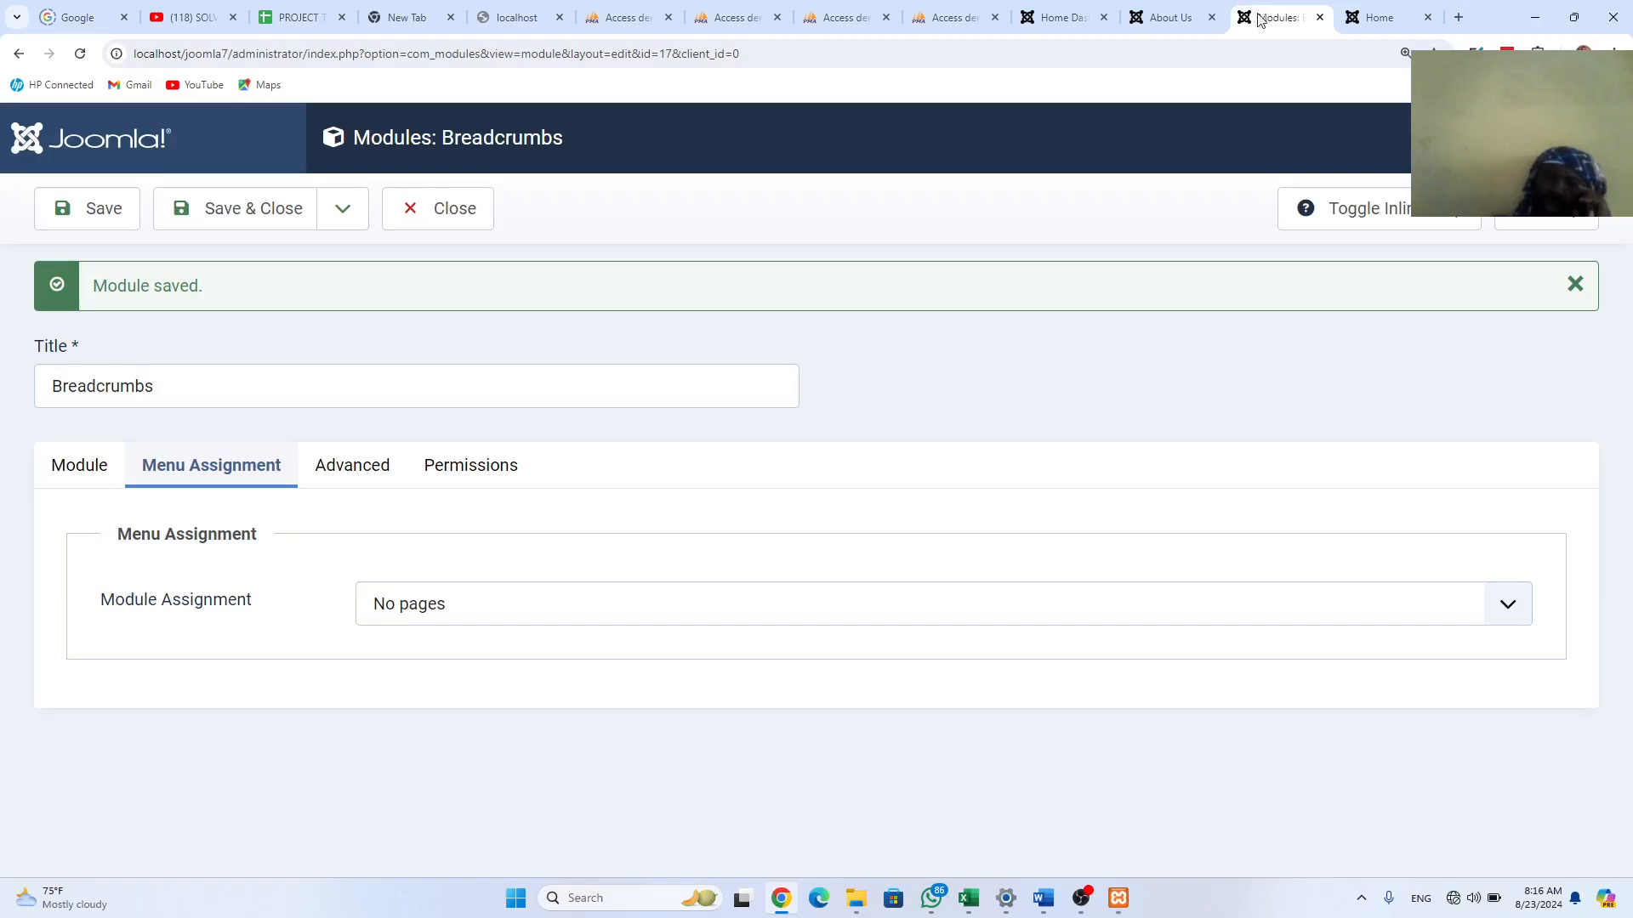
Step: Close the Breadcrumbs editor and open Site Modules from the System dashboard
click(437, 210)
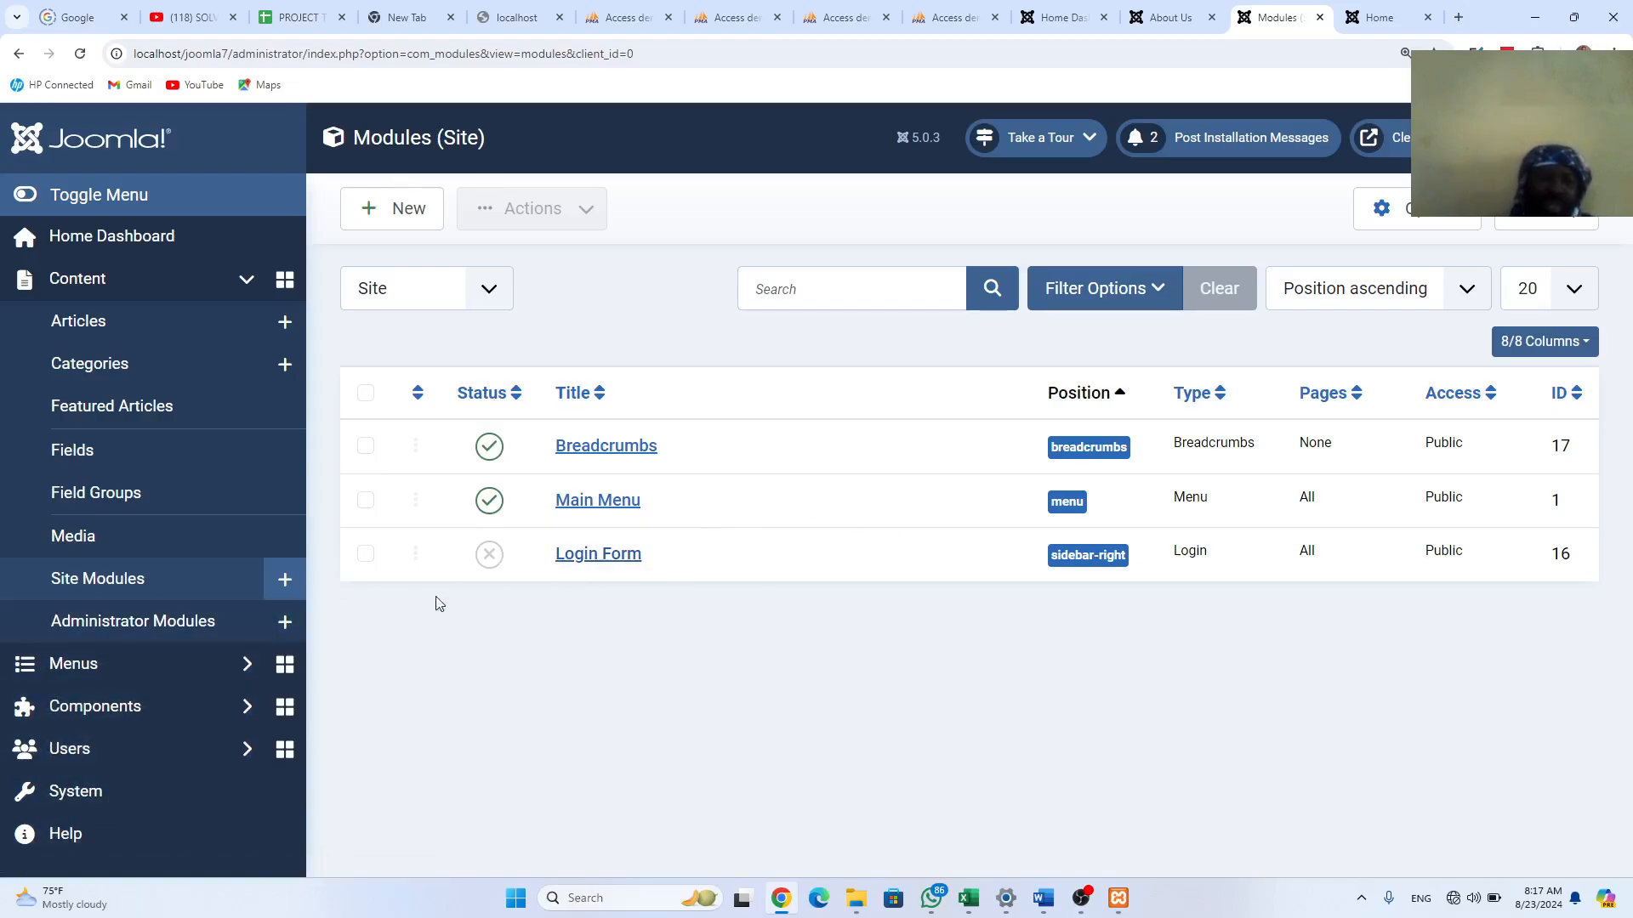
click(96, 795)
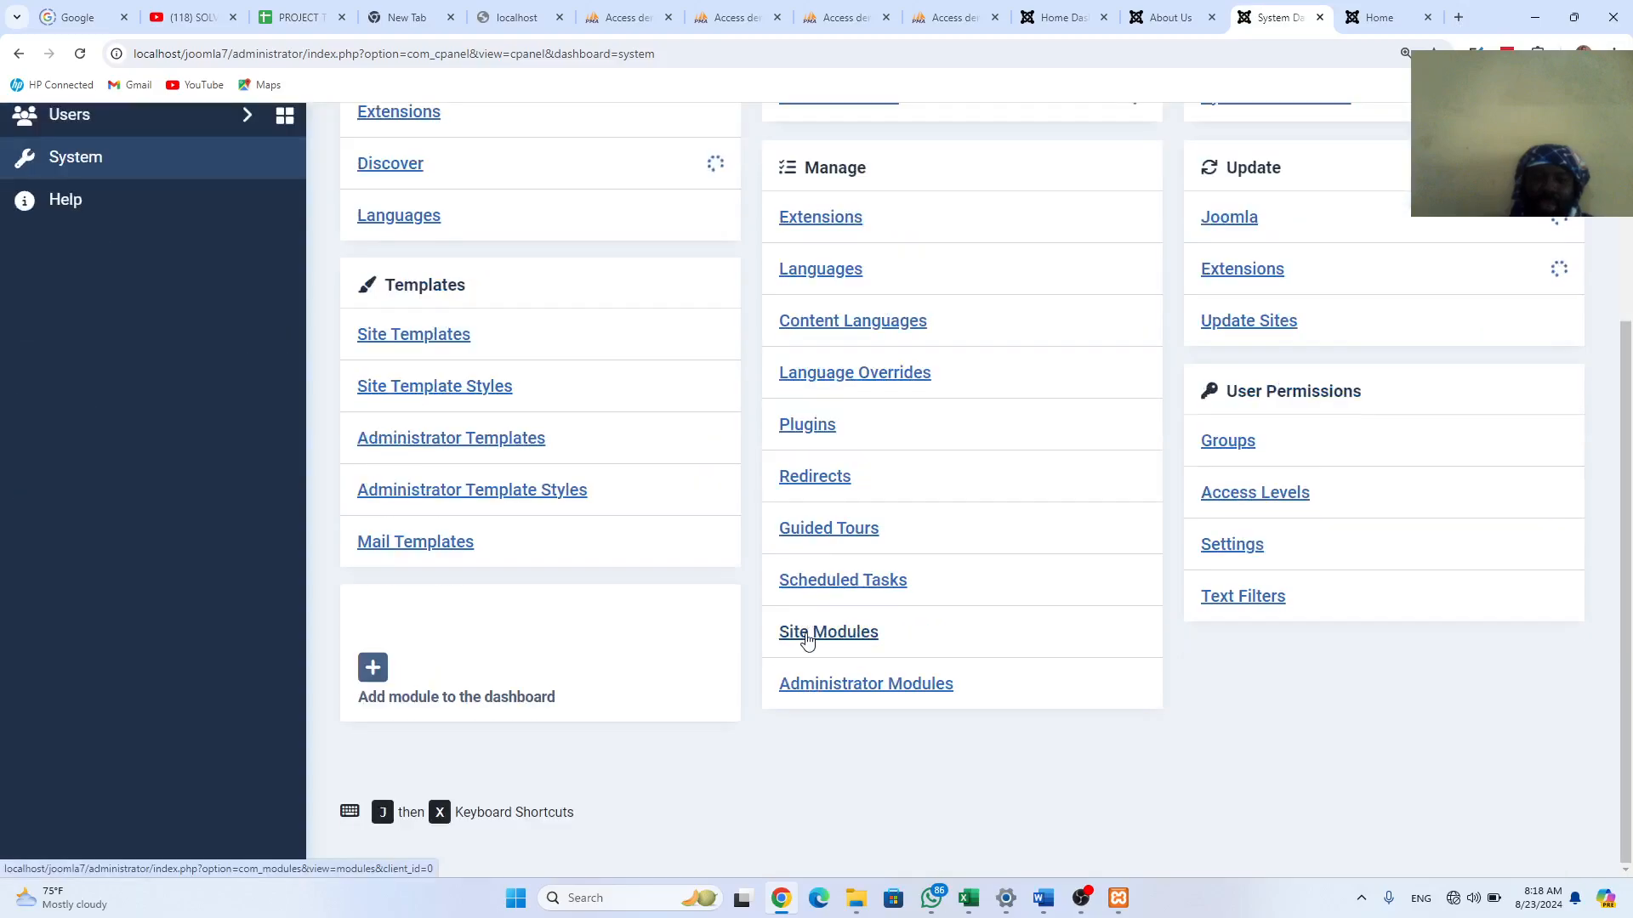
click(807, 642)
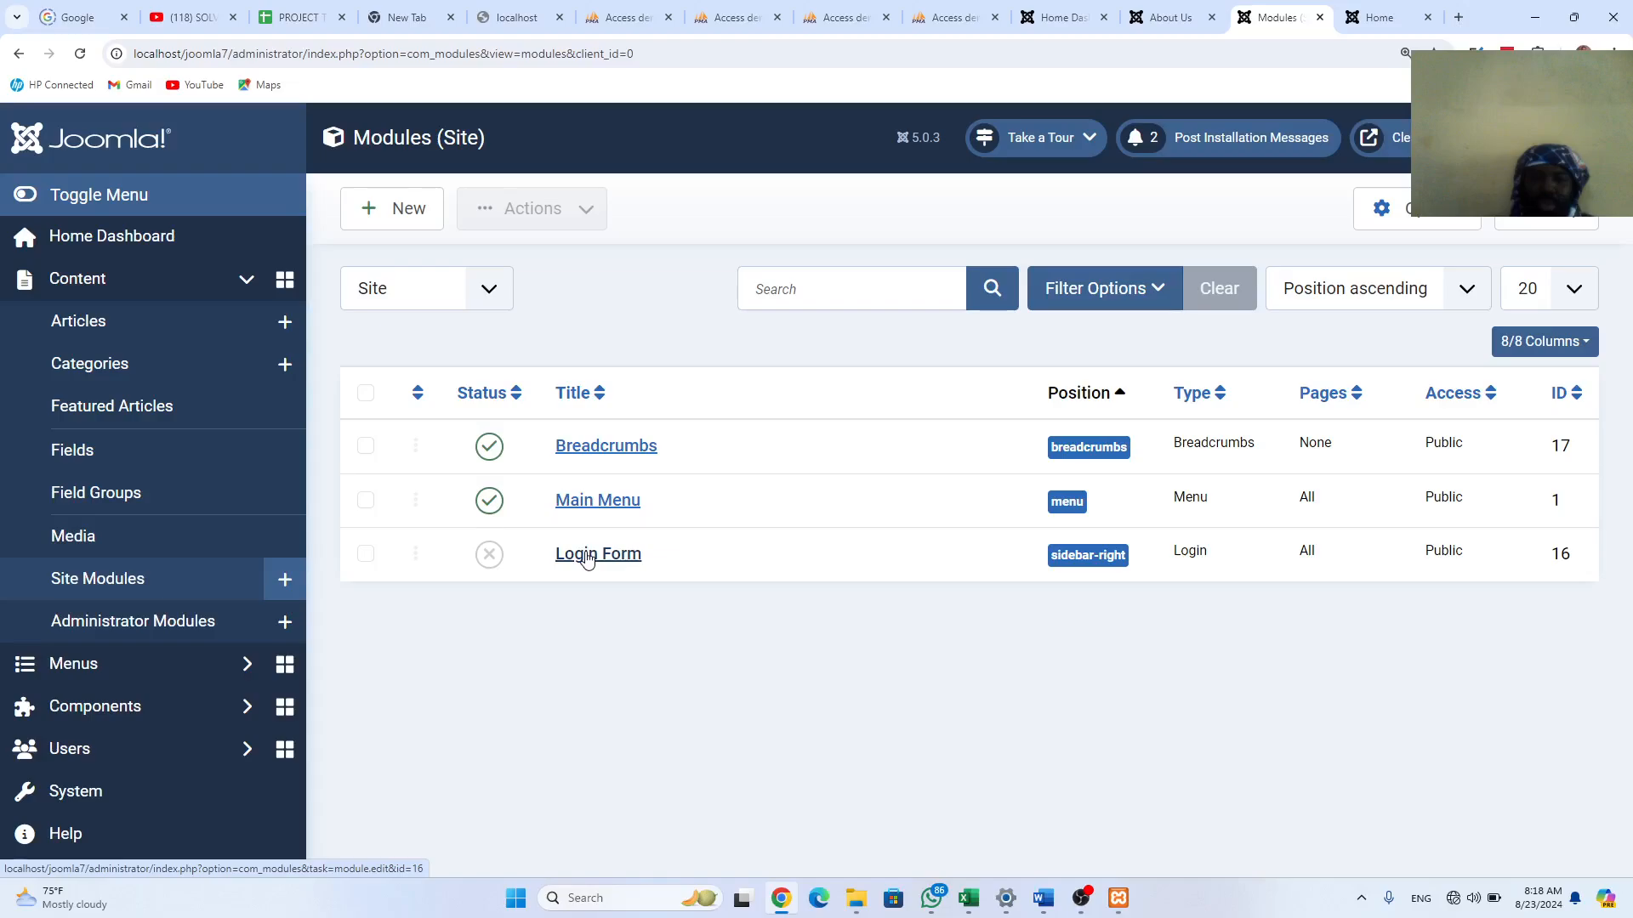
Step: Set the Login Form module's status to Published and its position to Footer
click(623, 561)
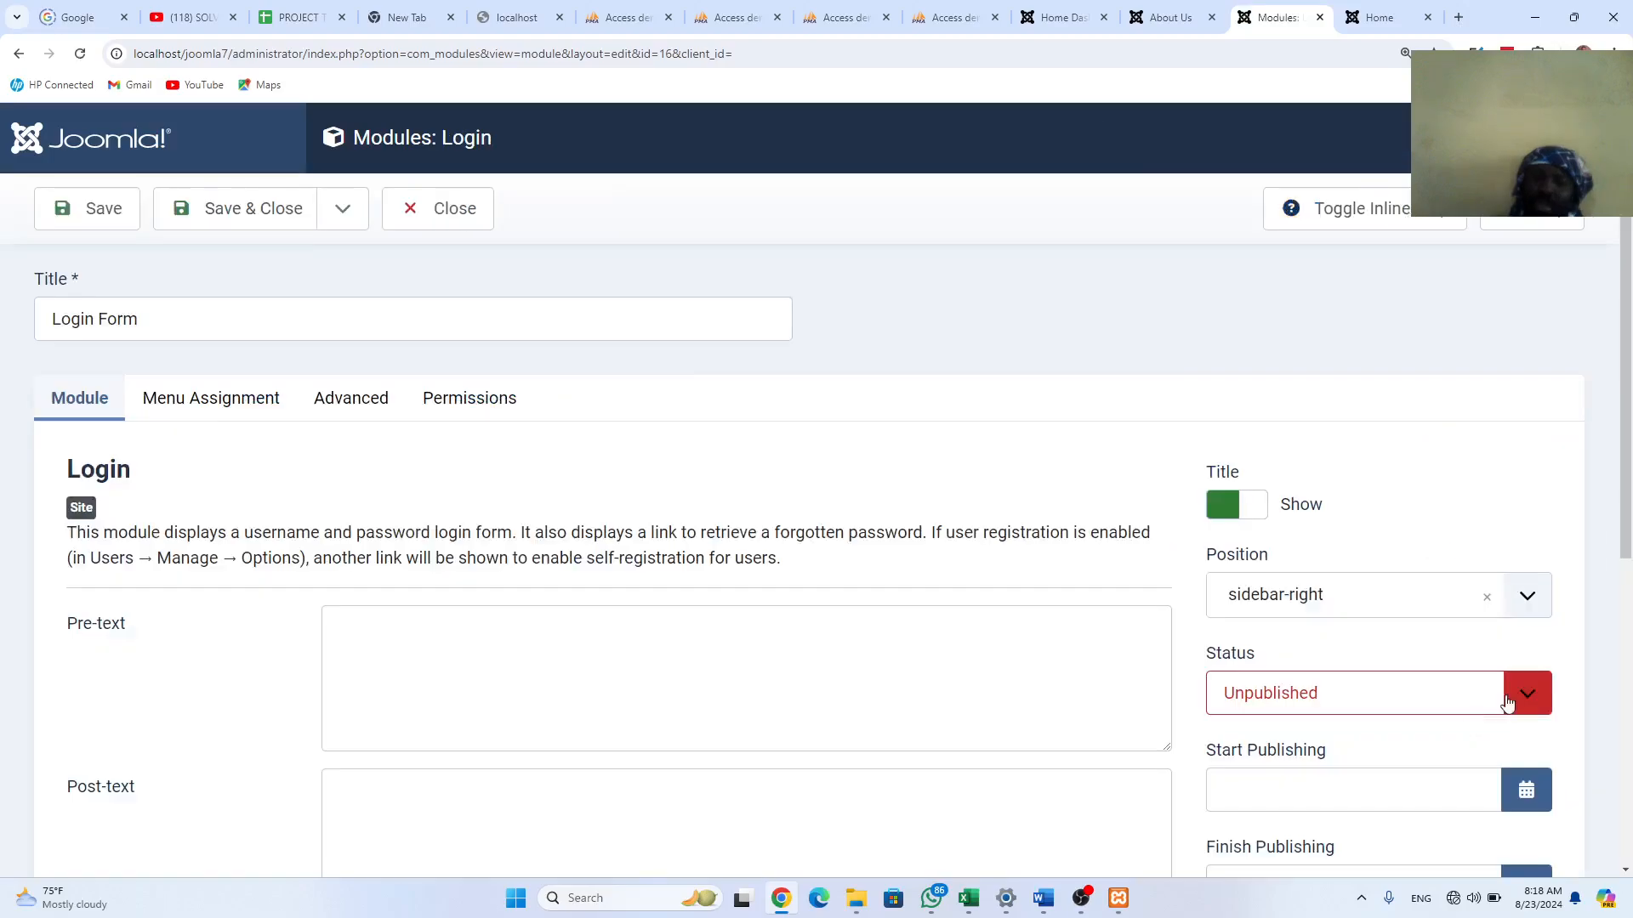
click(1507, 702)
click(1305, 722)
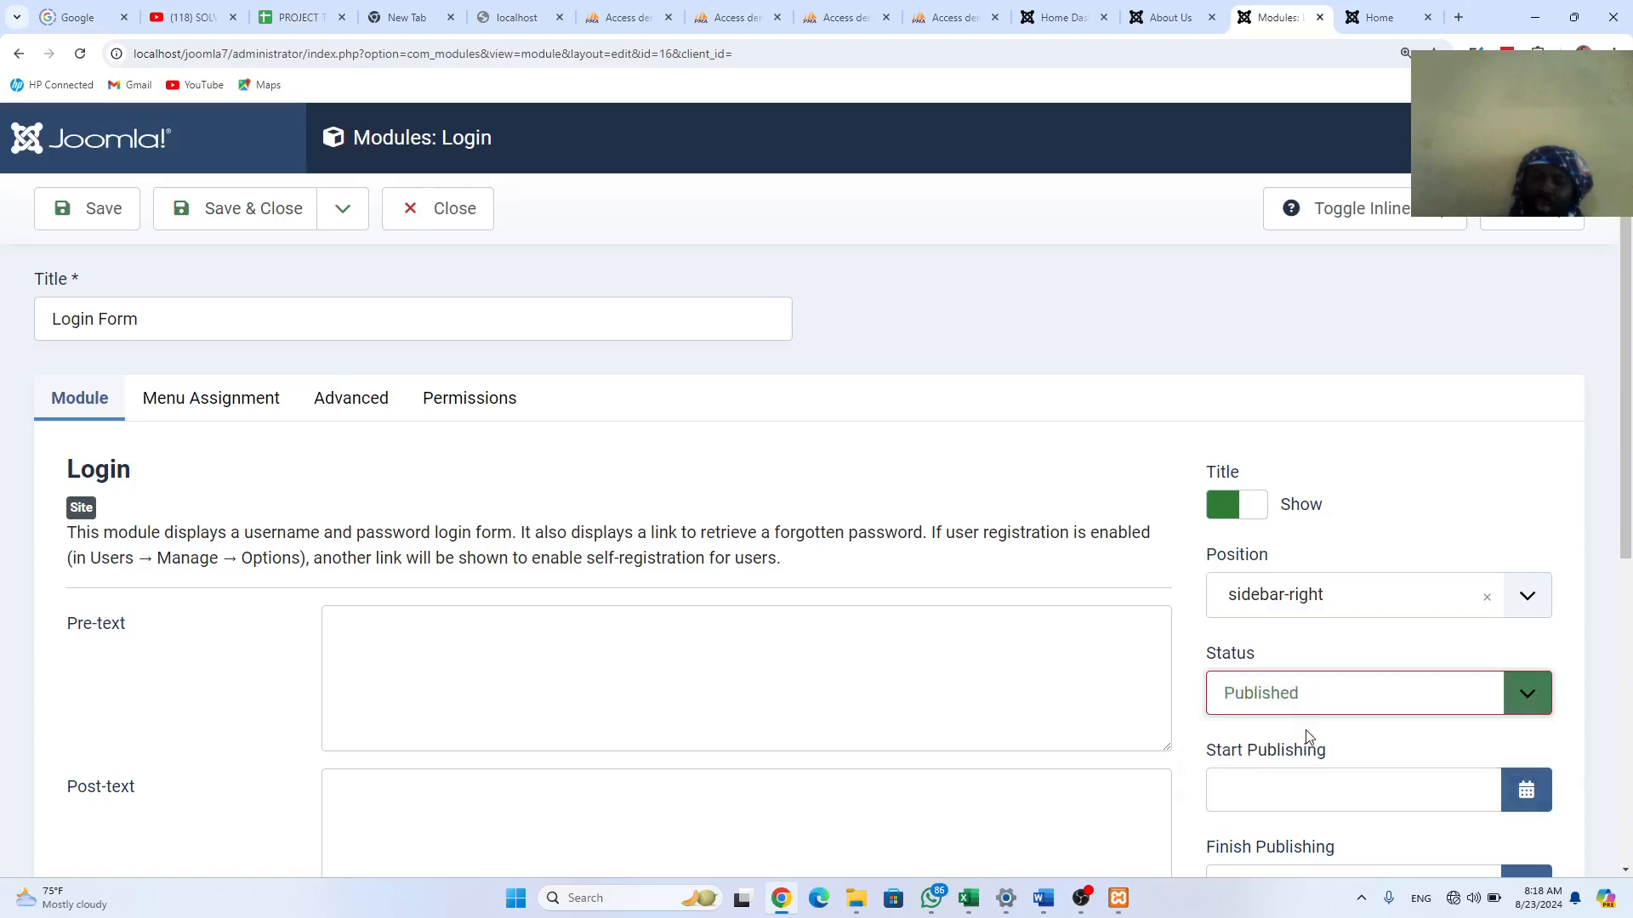
click(1527, 597)
scroll(1452, 507, down, 4)
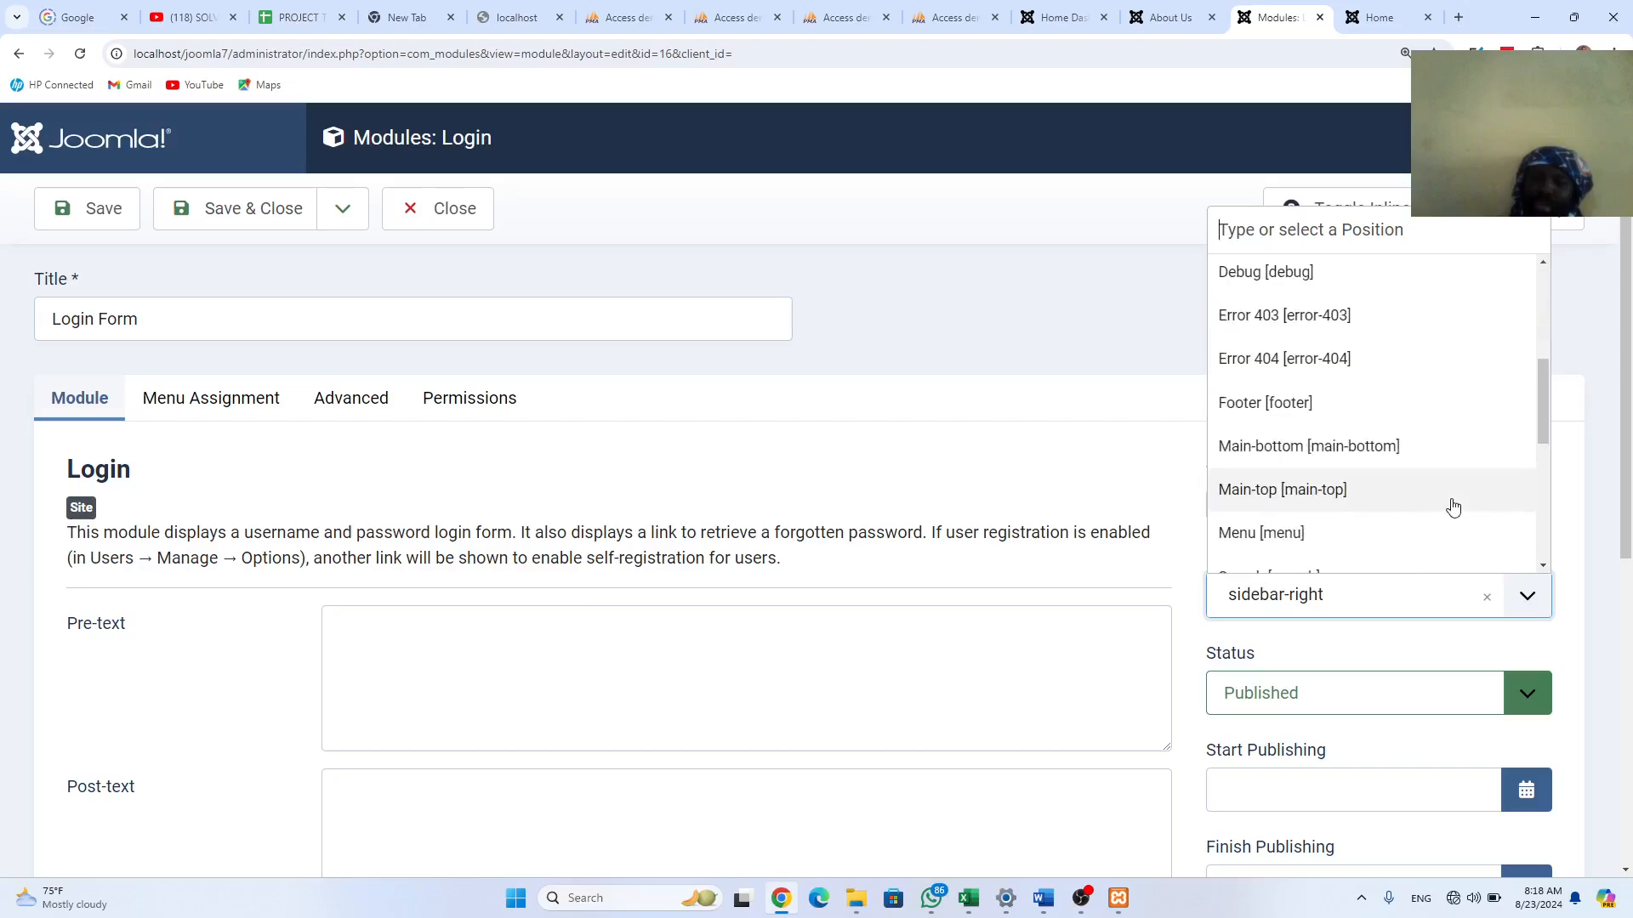
click(1289, 404)
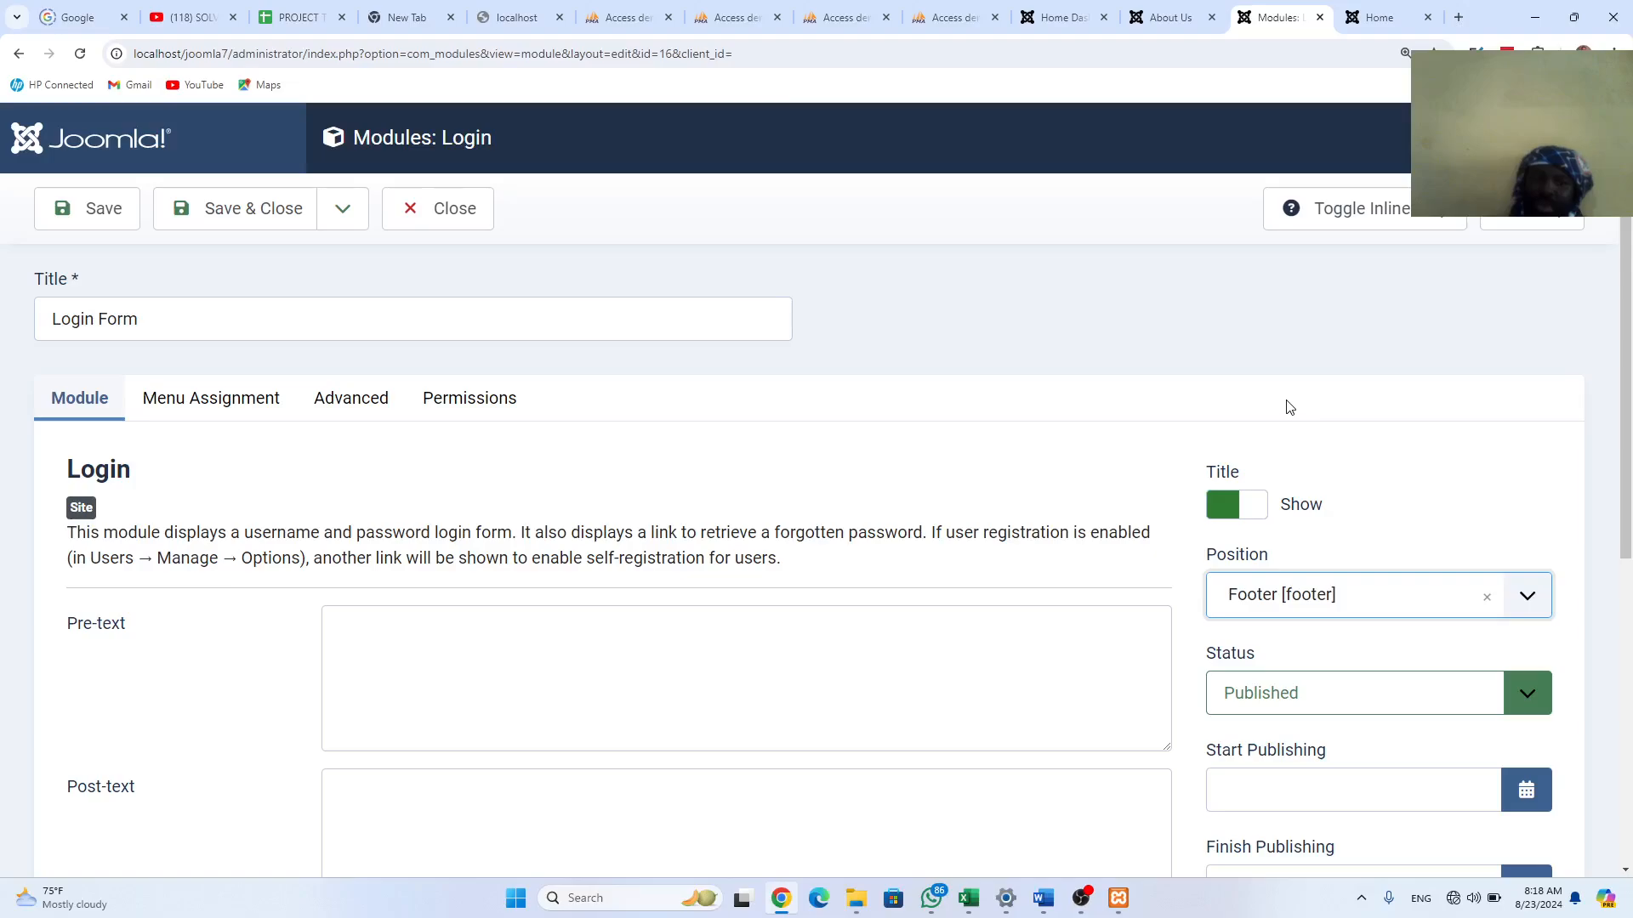
Step: Assign the Login Form only to the Home page, save, and view the site's Home page
click(211, 398)
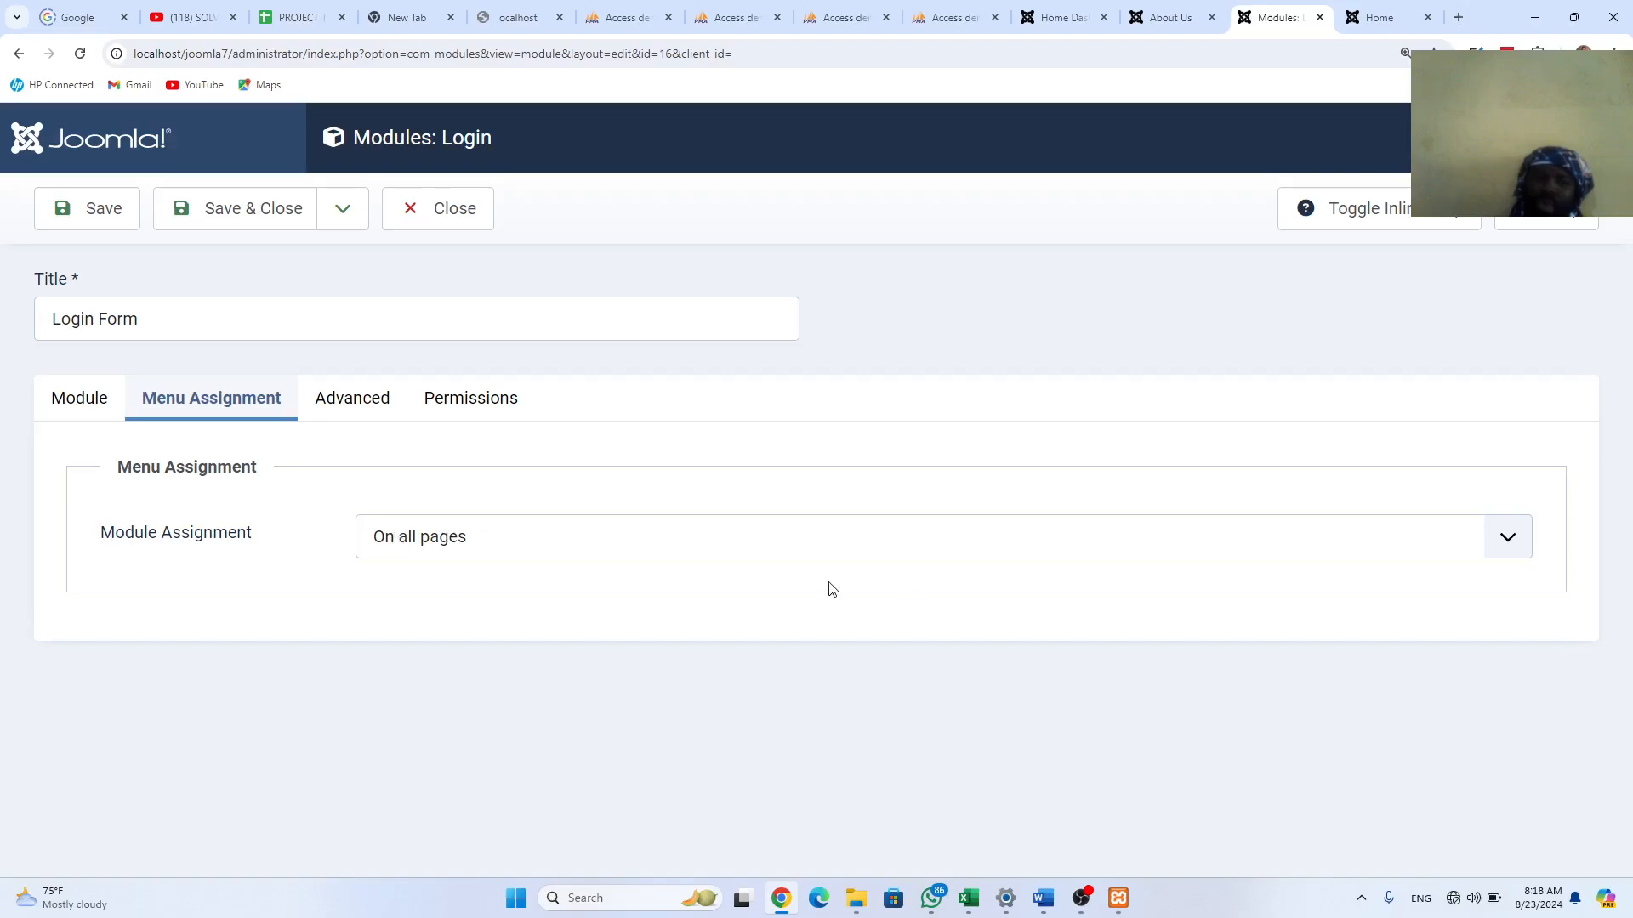
click(476, 544)
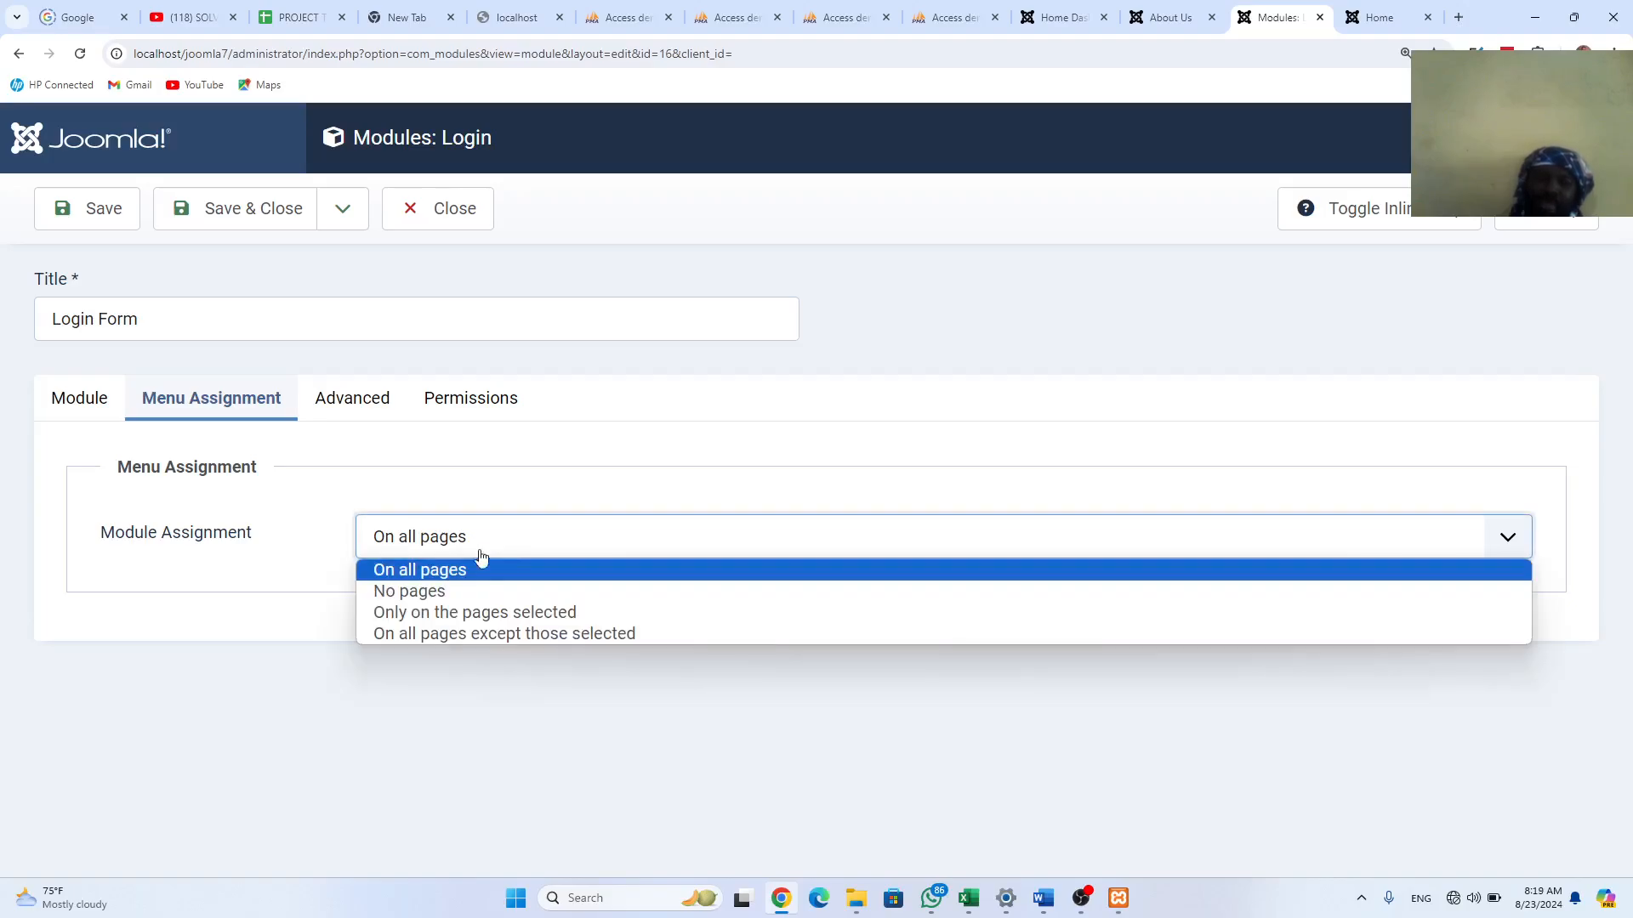
click(510, 613)
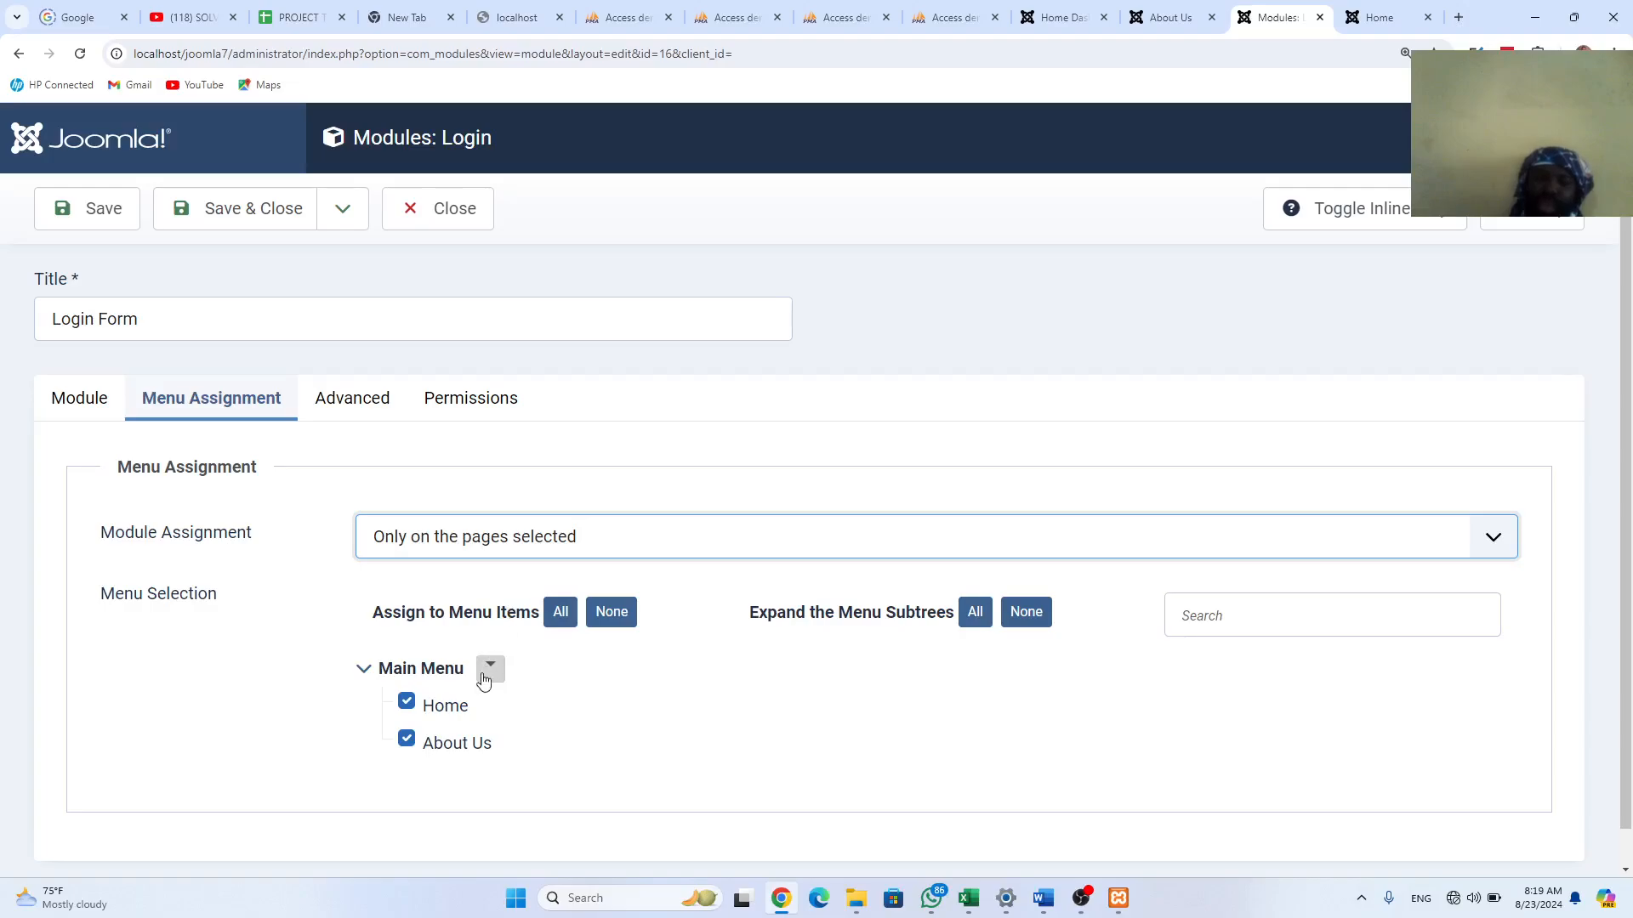
click(621, 616)
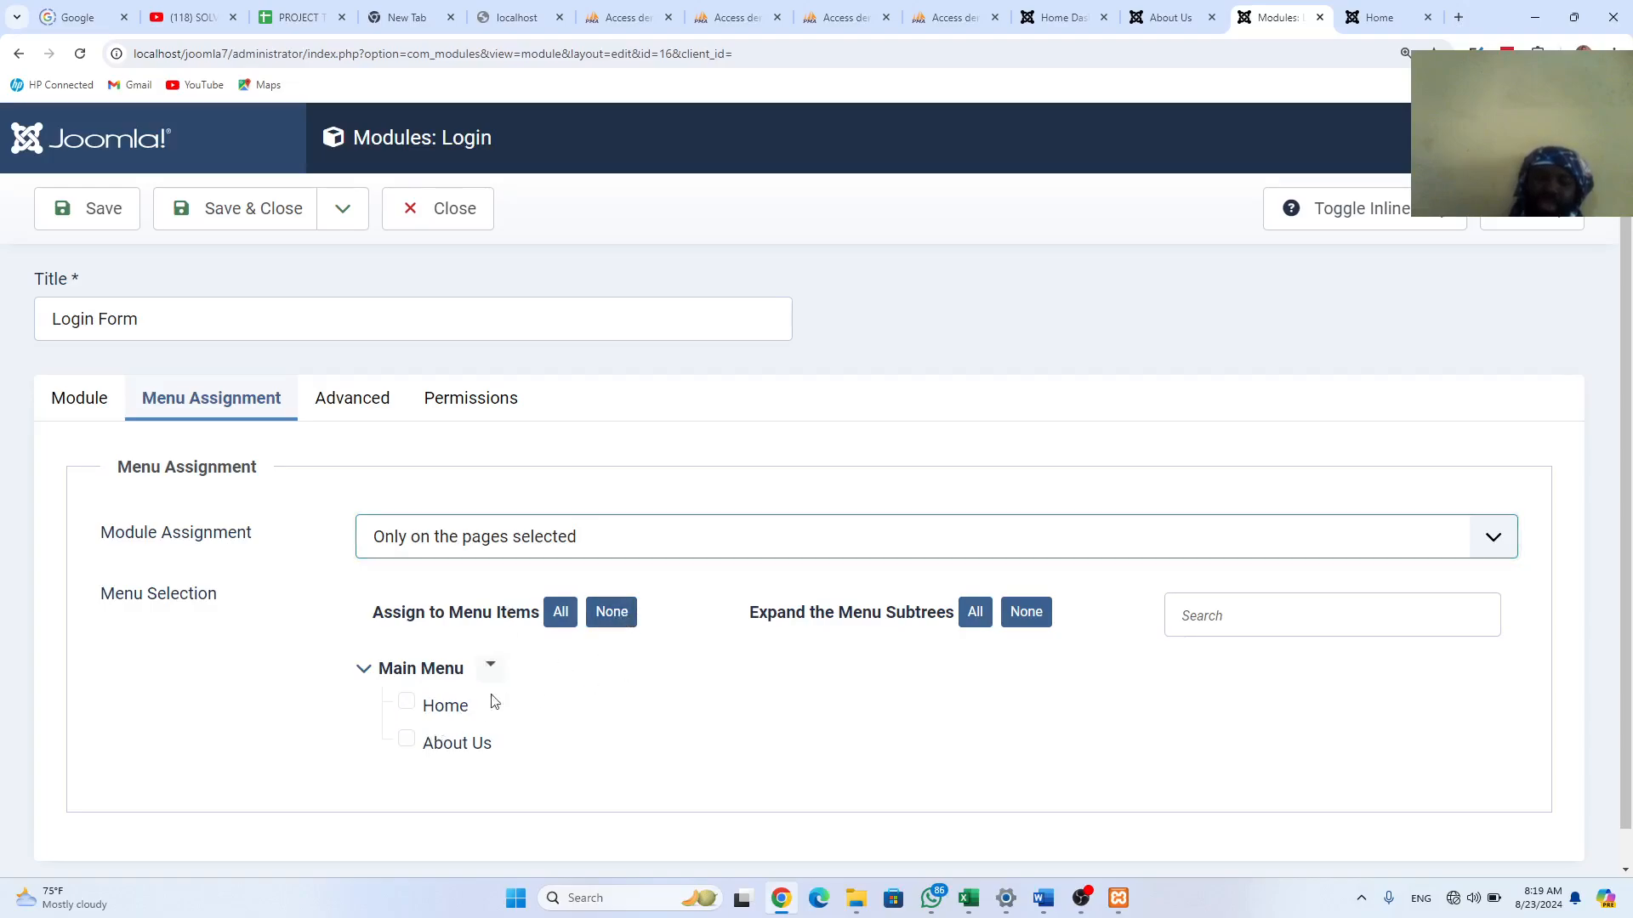
click(408, 704)
click(105, 220)
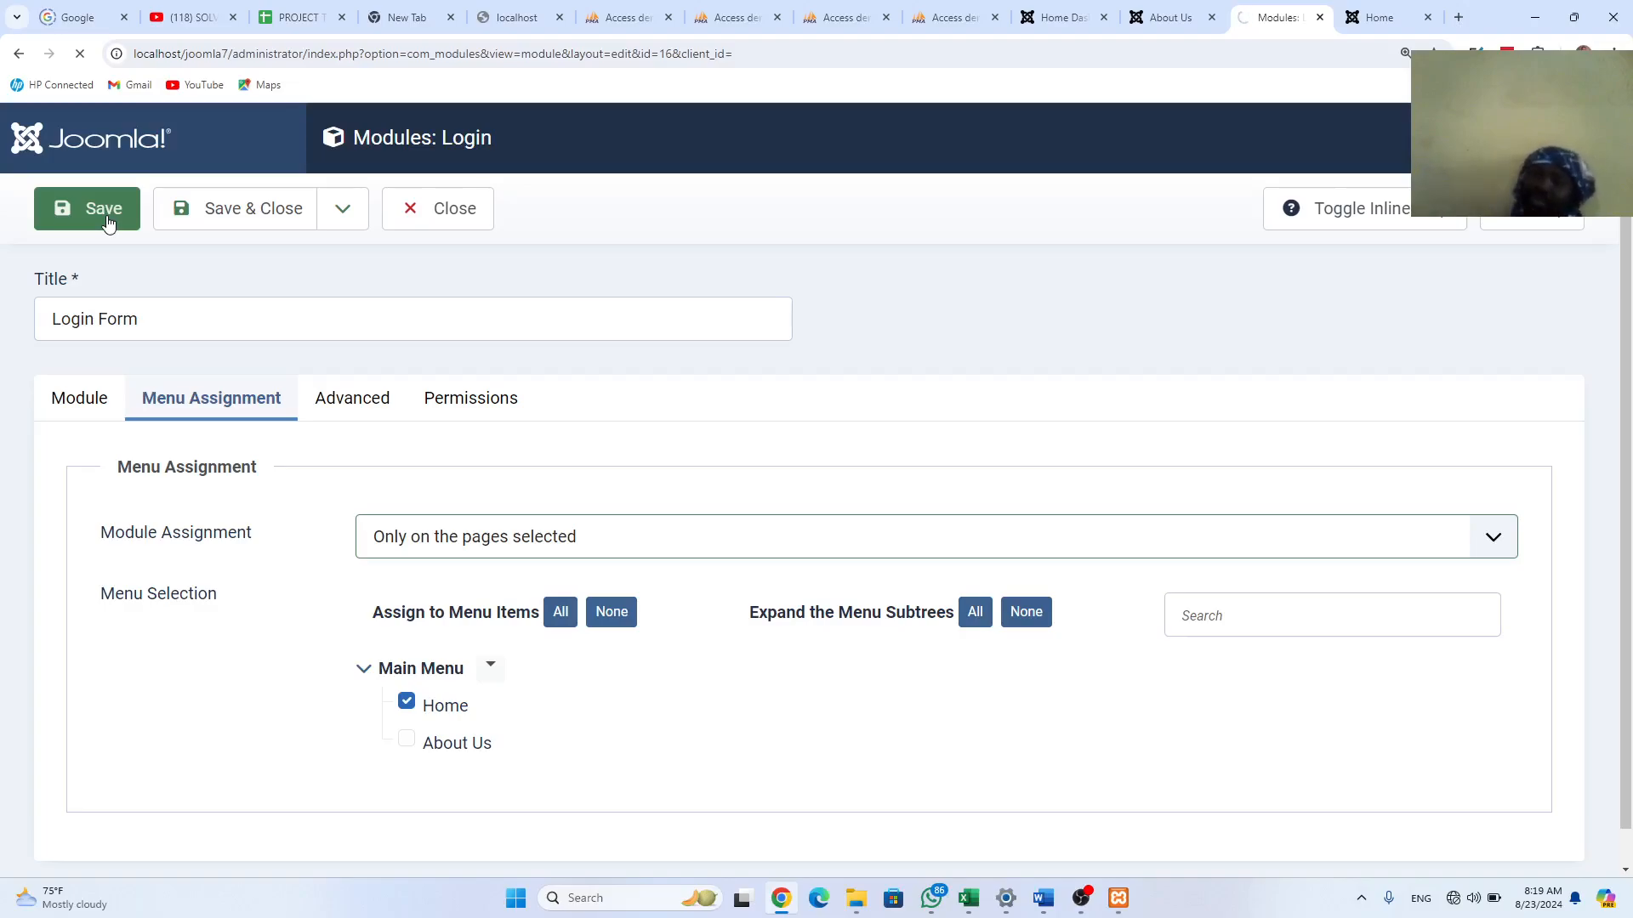
click(1375, 18)
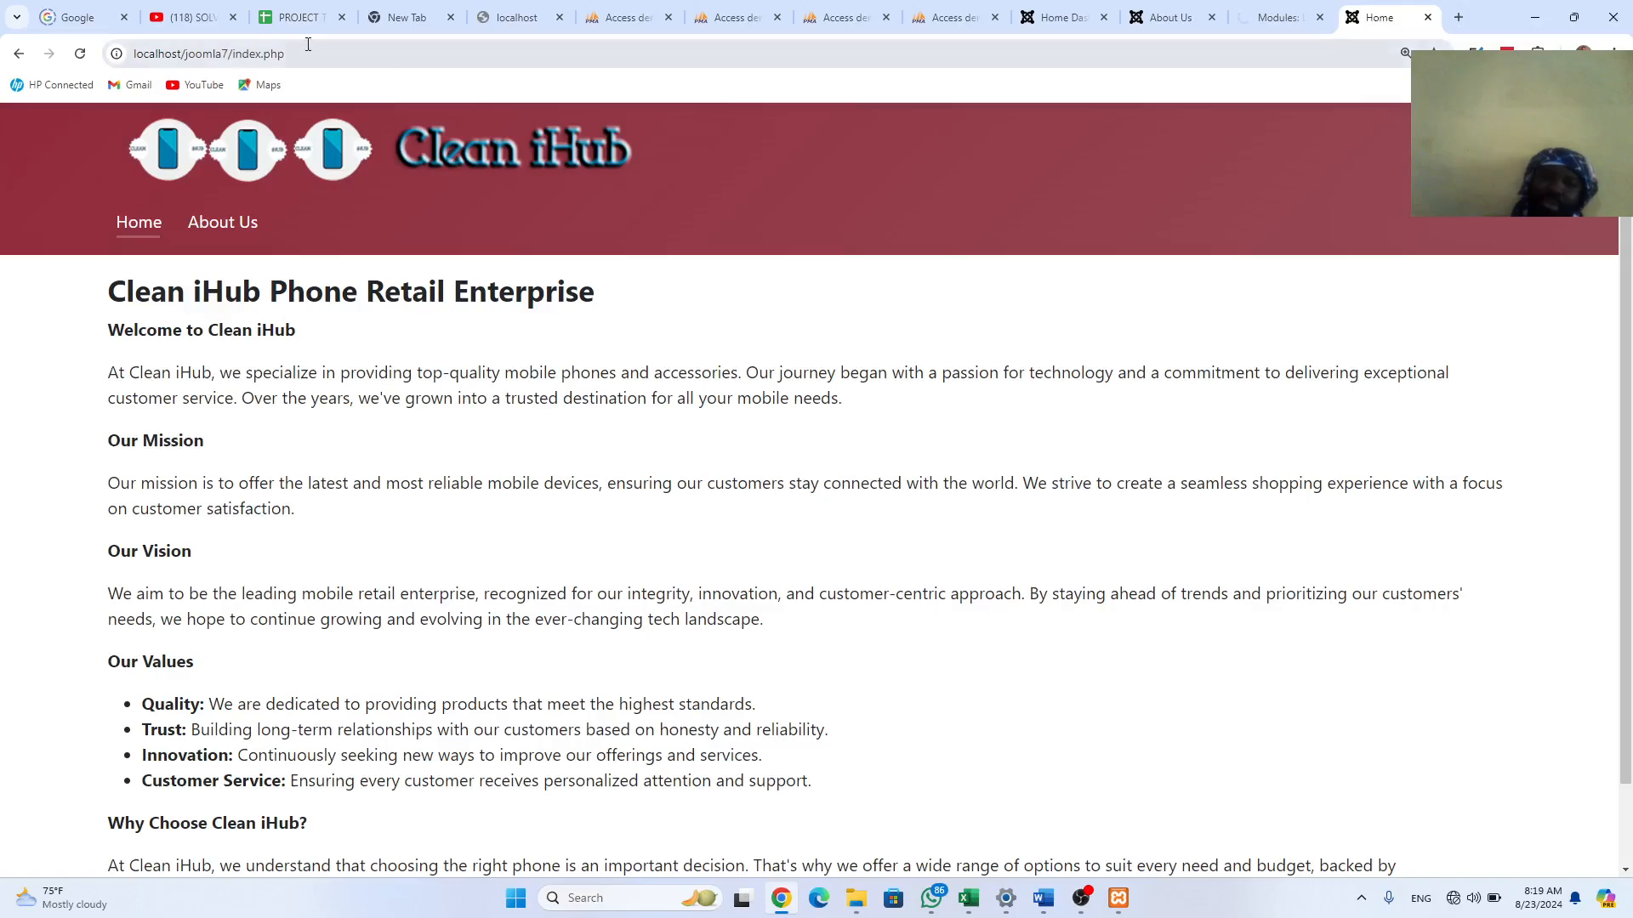
Step: Reload the Home page and scroll to the footer to find the login form
click(82, 54)
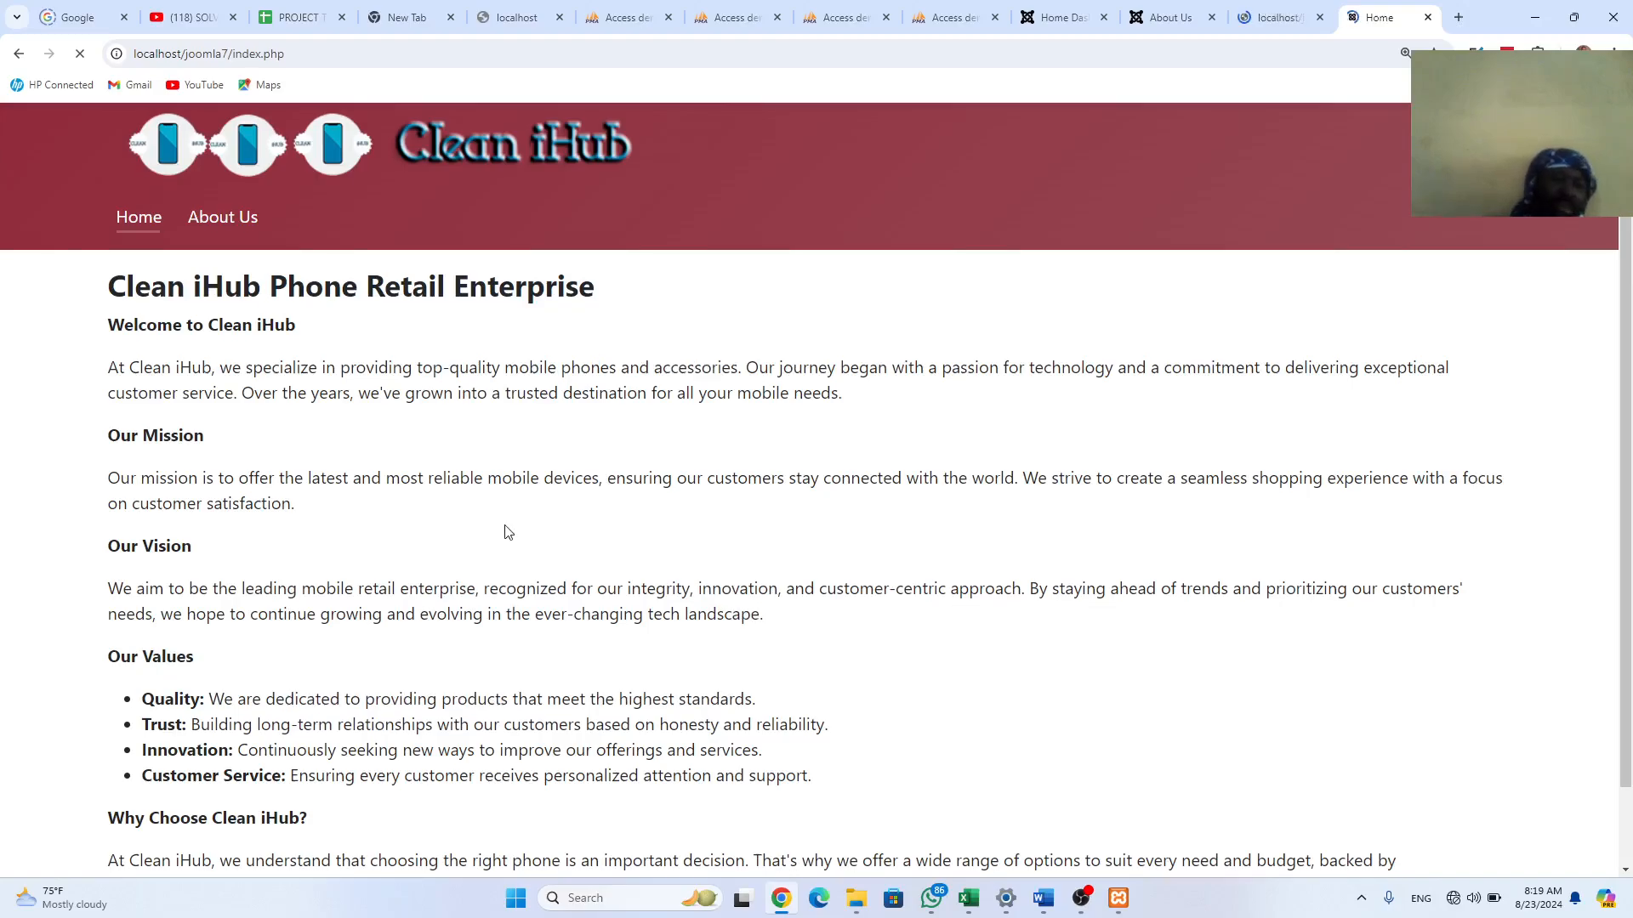
scroll(510, 534, down, 1)
scroll(521, 534, down, 6)
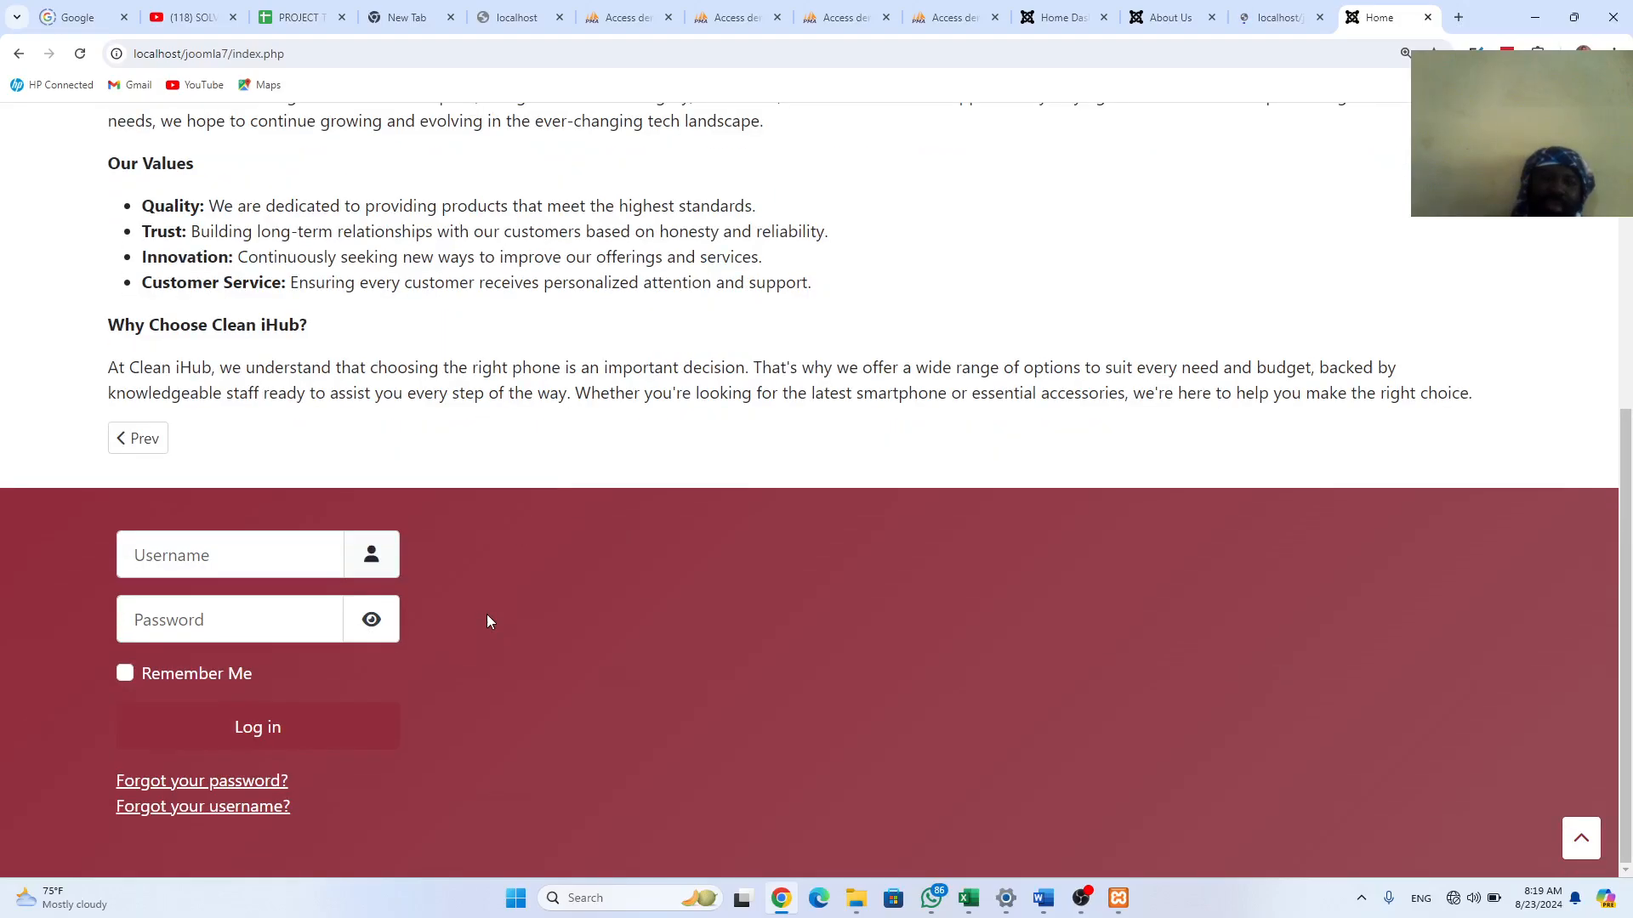
scroll(496, 588, down, 4)
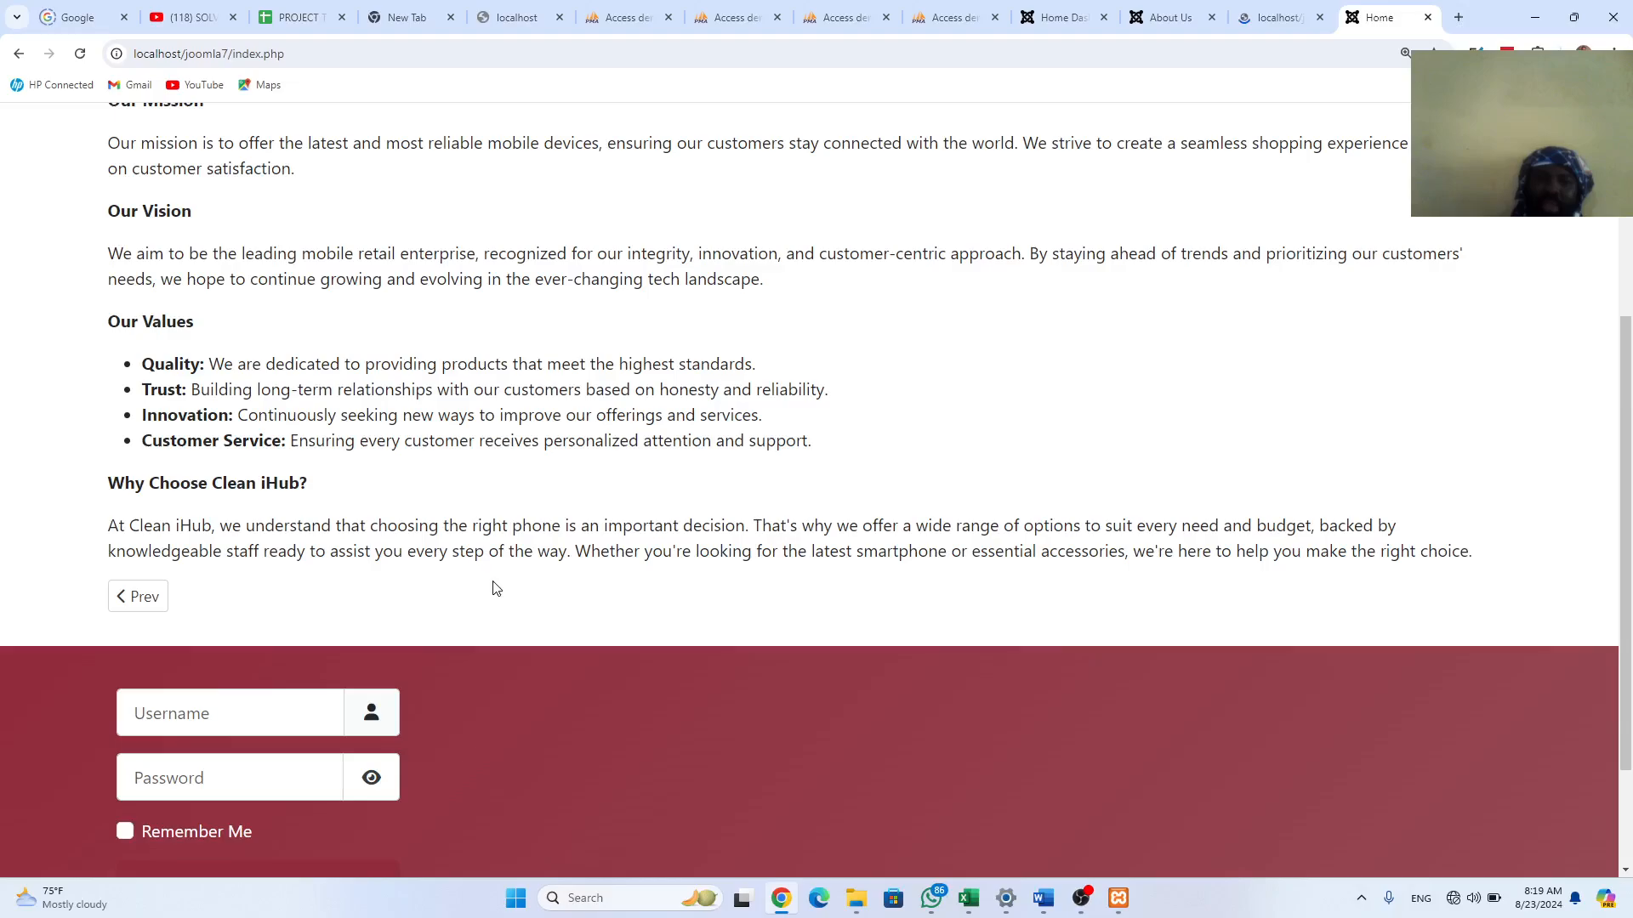
scroll(496, 588, up, 4)
Step: Check the About Us page footer has no login form, then return to the module editor
click(208, 233)
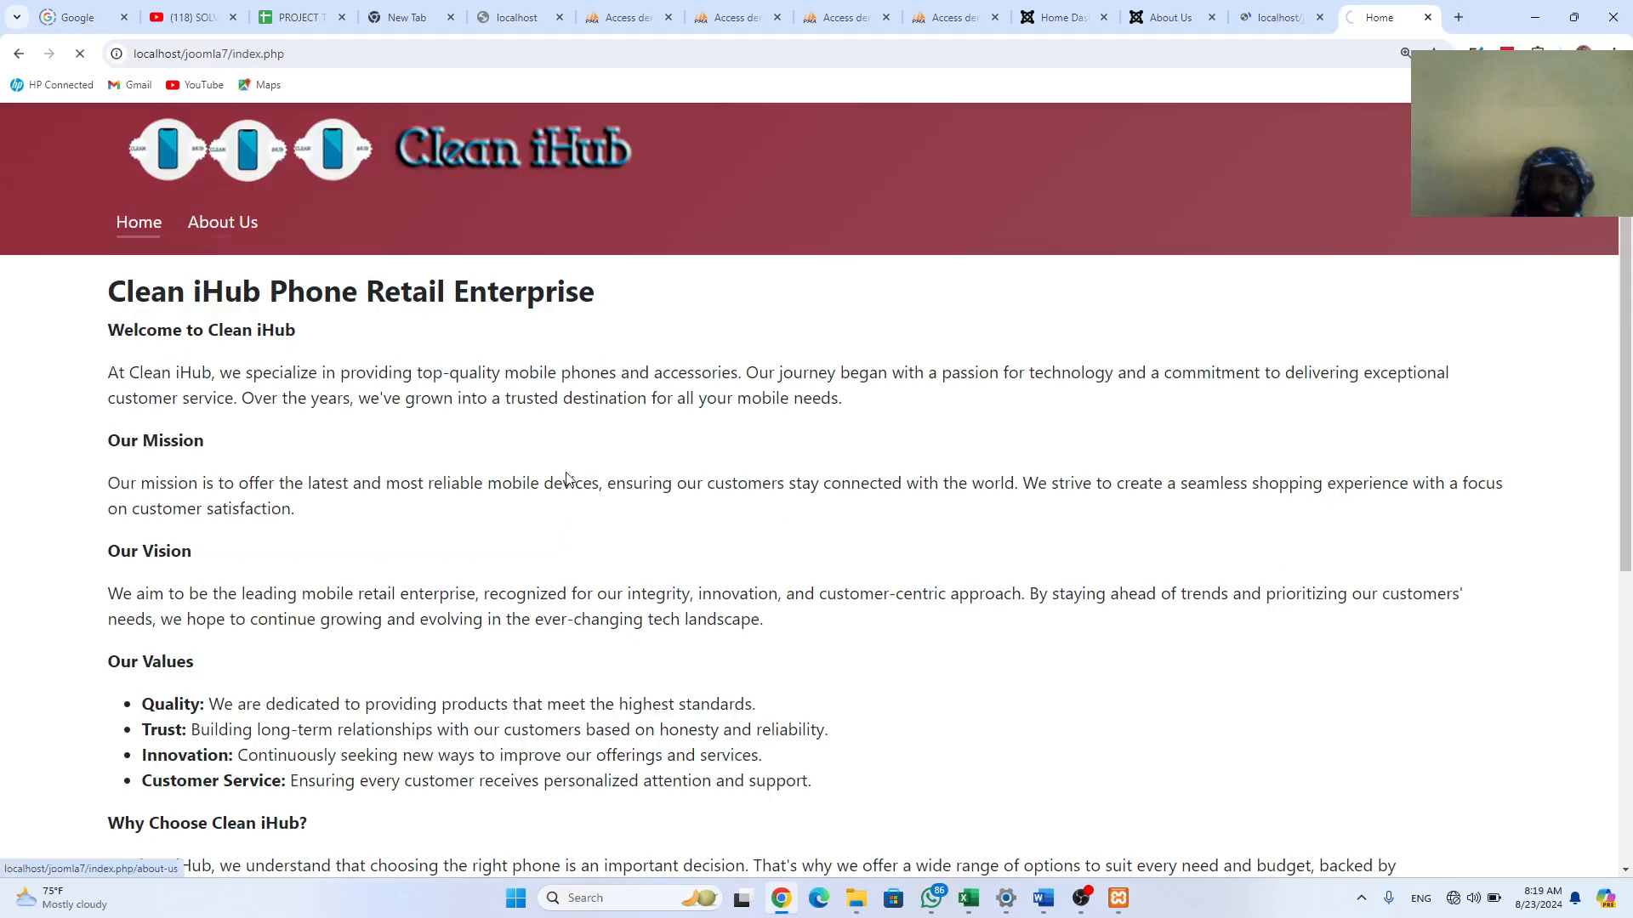
scroll(701, 738, down, 2)
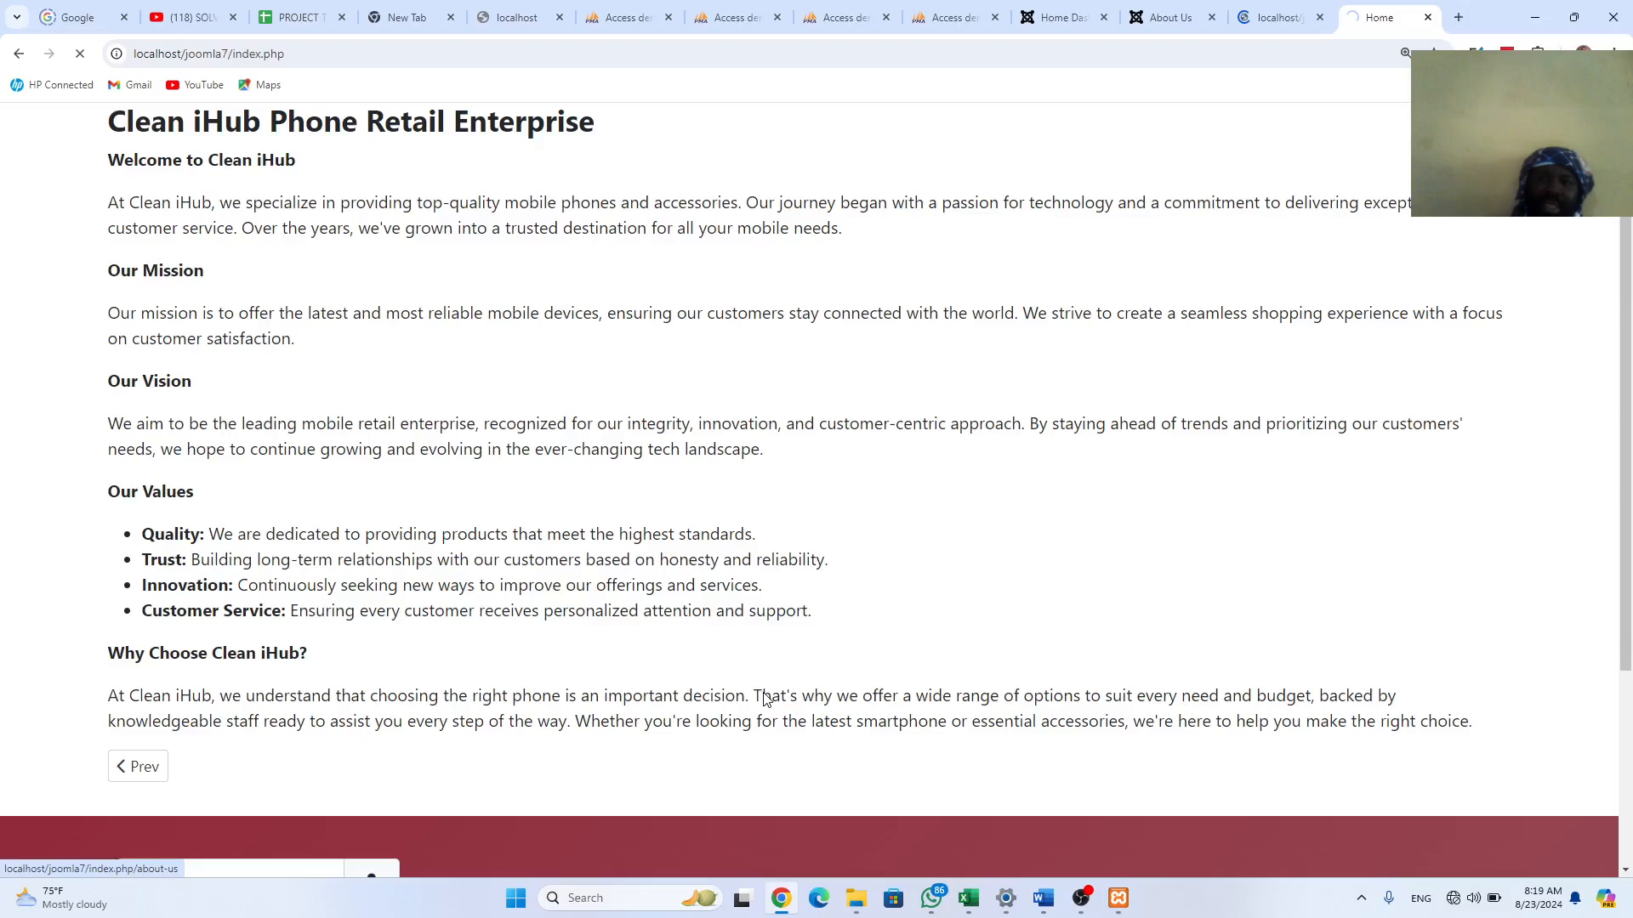
scroll(769, 697, down, 3)
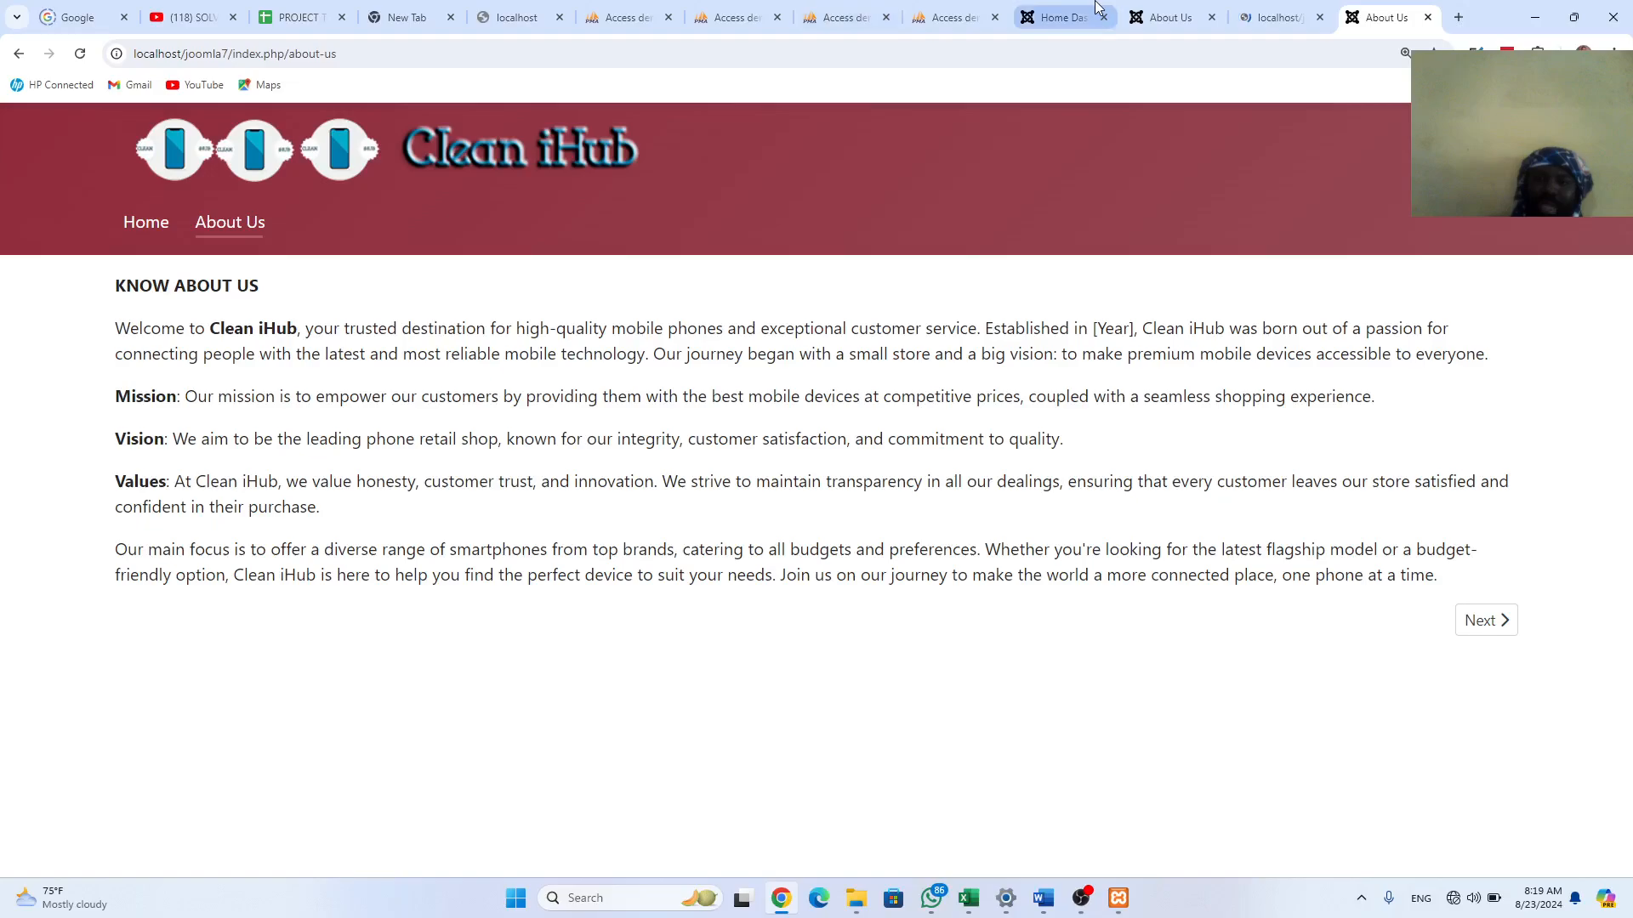
click(1274, 12)
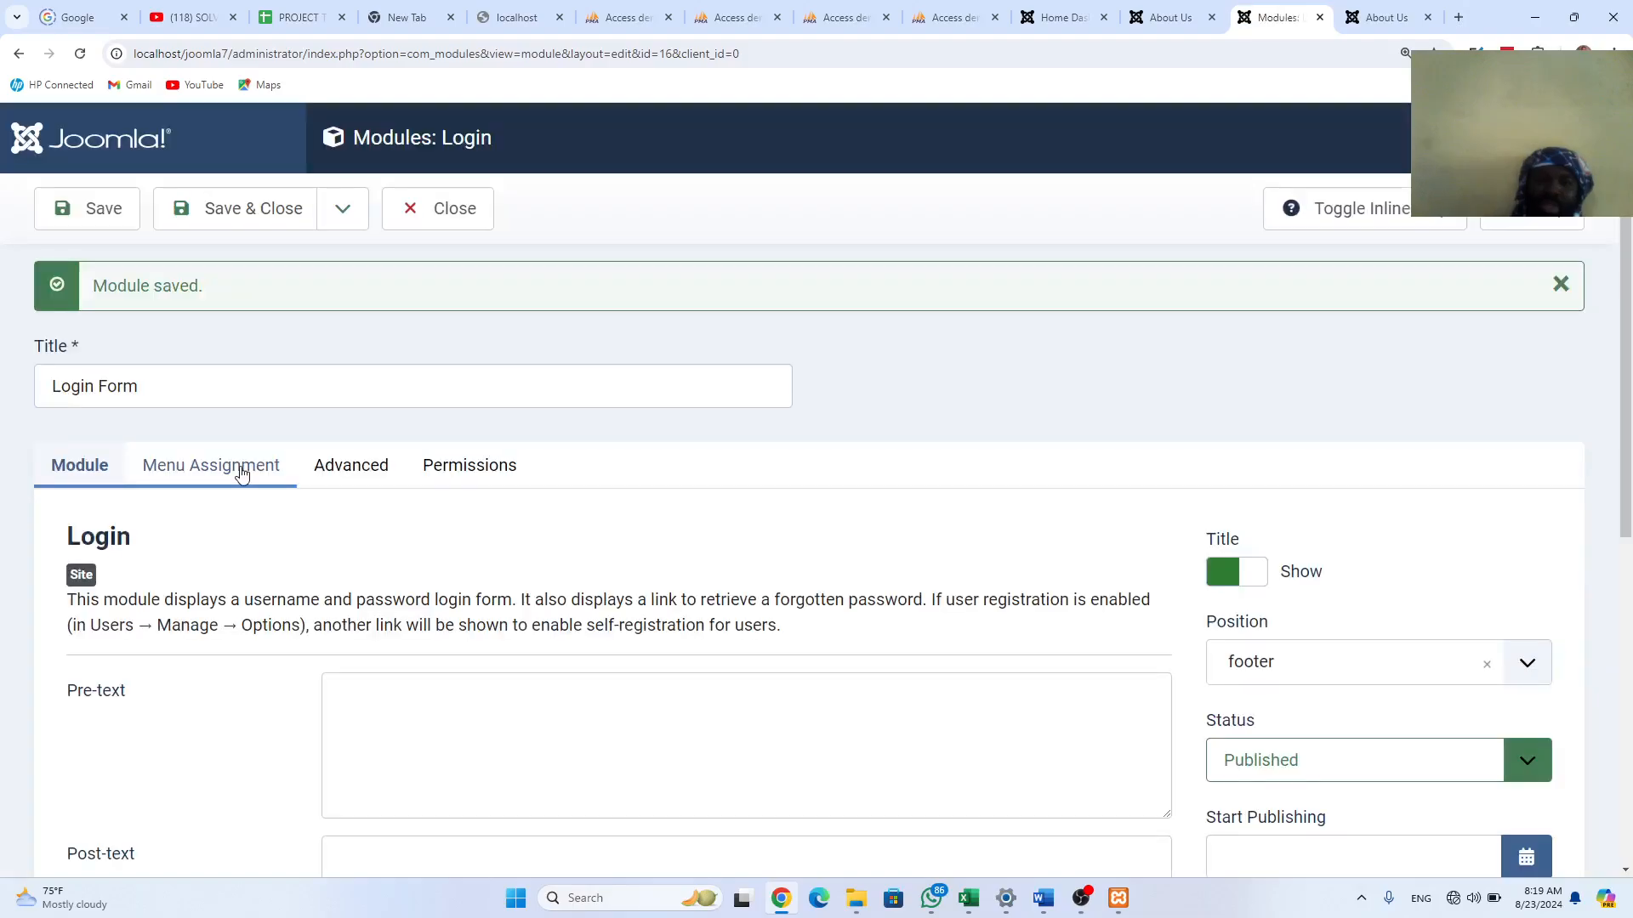
Step: Add About Us to the Login Form's assigned pages, save and close, and view joomla3's About Us
click(241, 473)
click(406, 807)
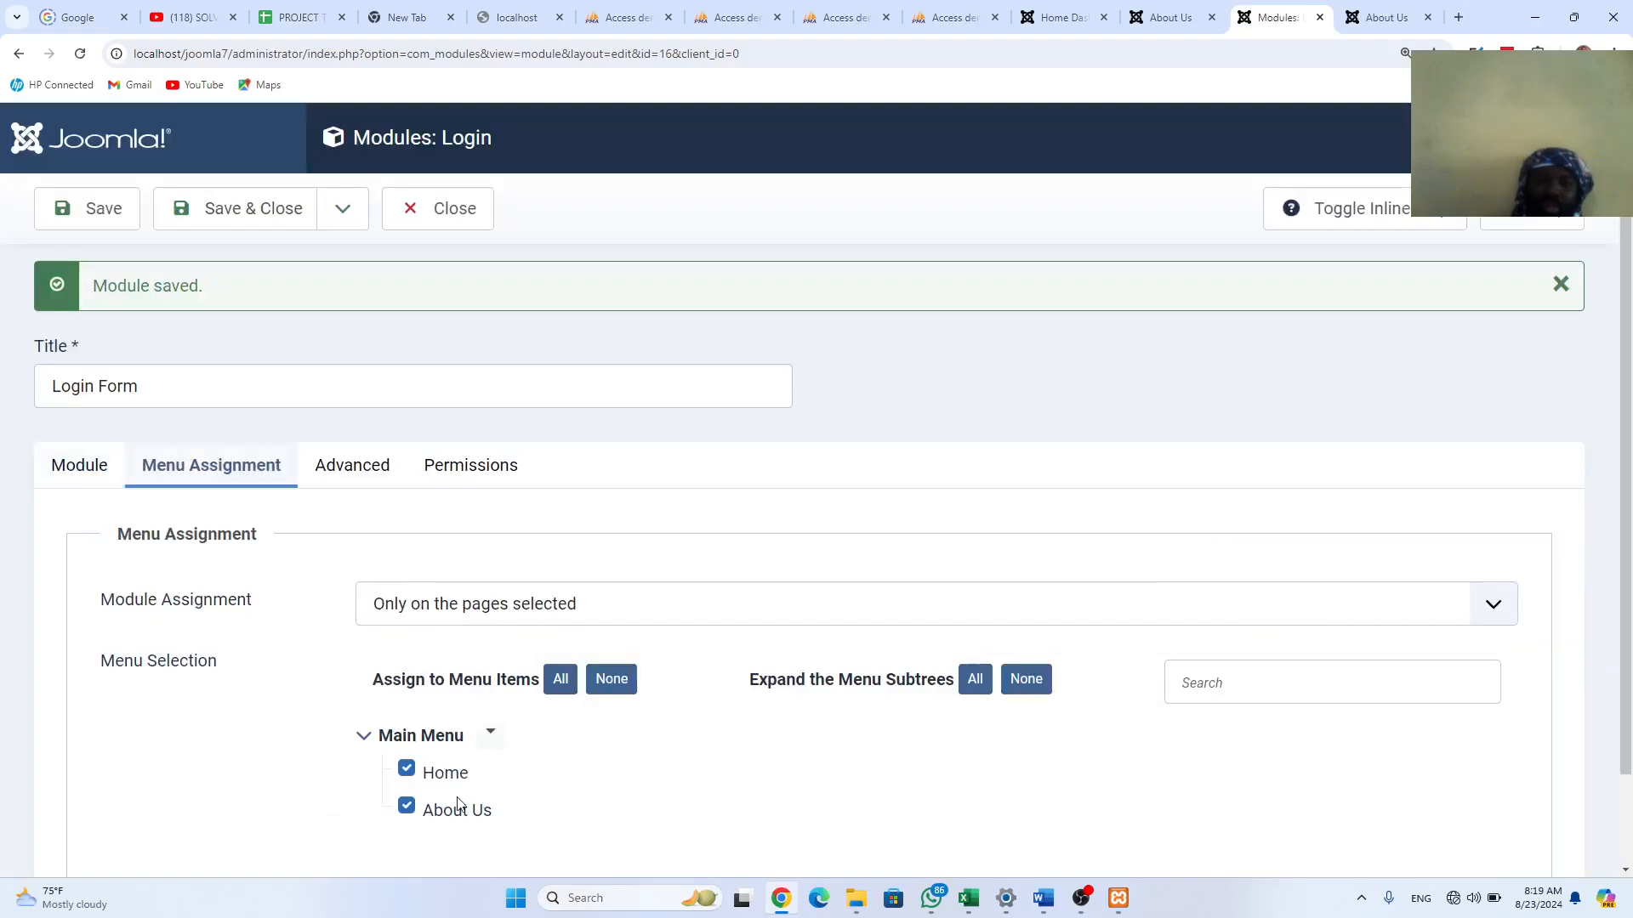
click(239, 212)
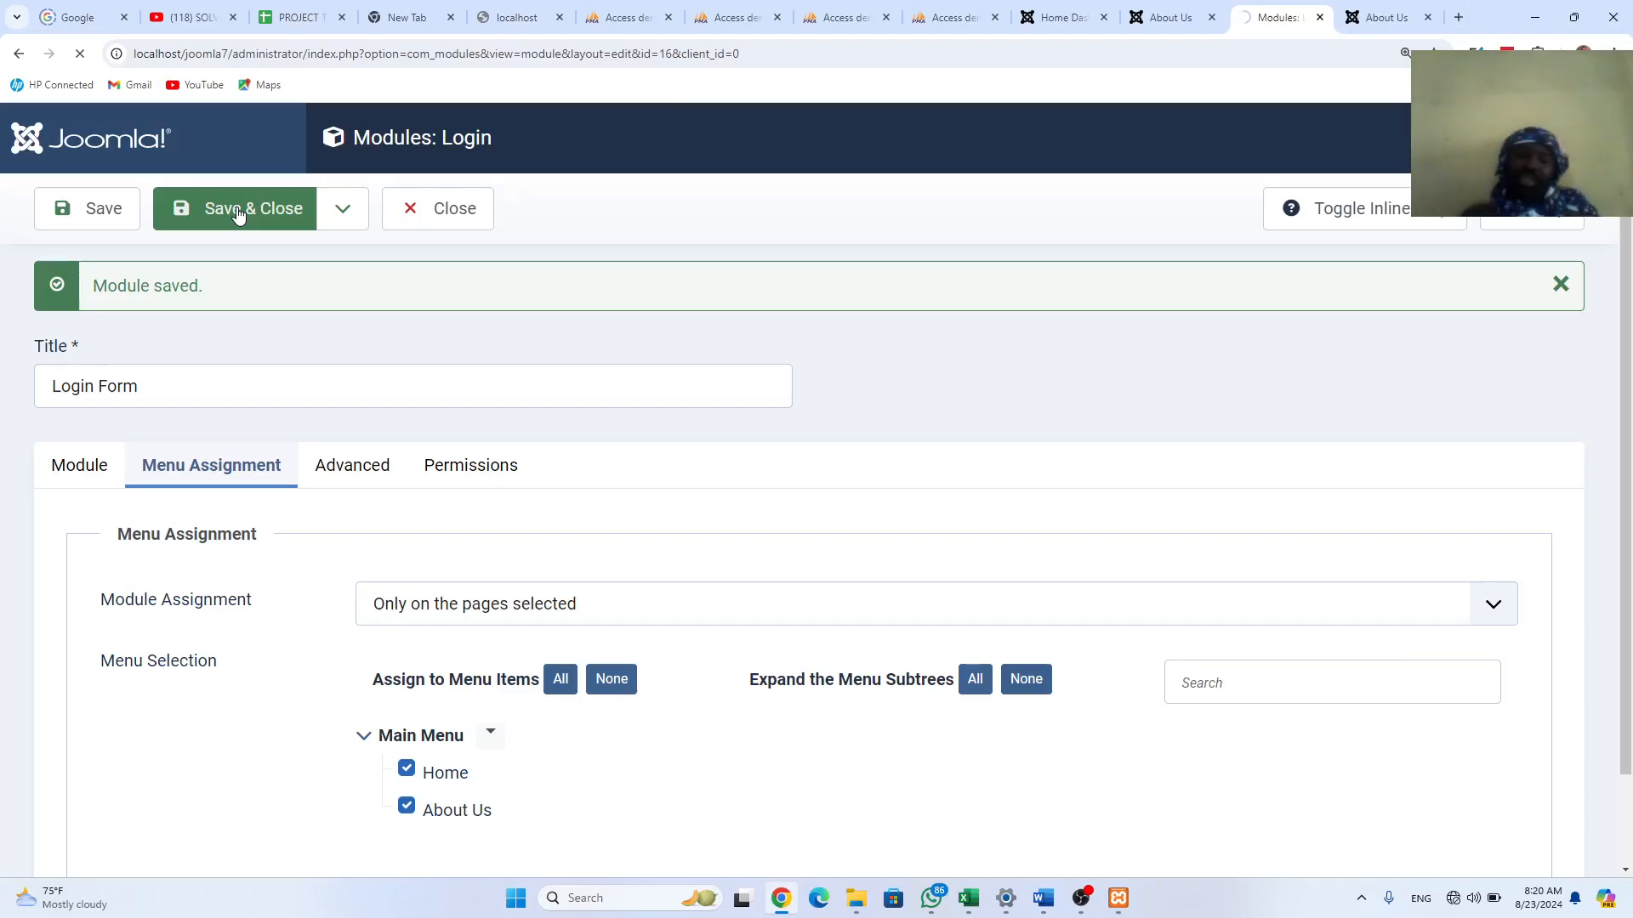
click(1186, 24)
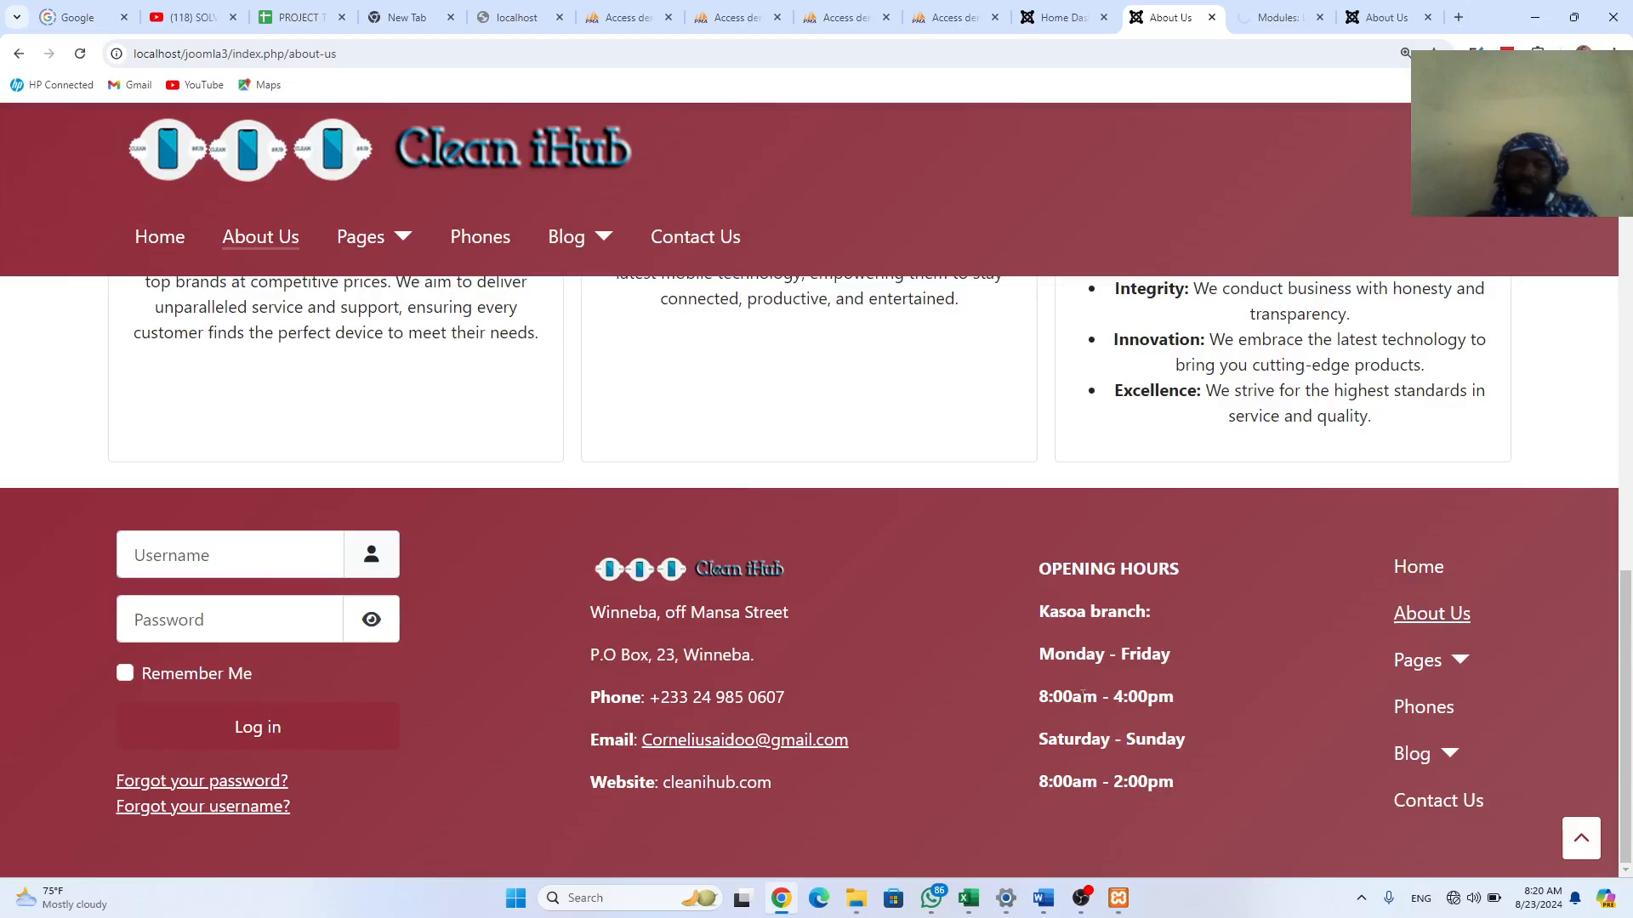
scroll(1083, 696, up, 1)
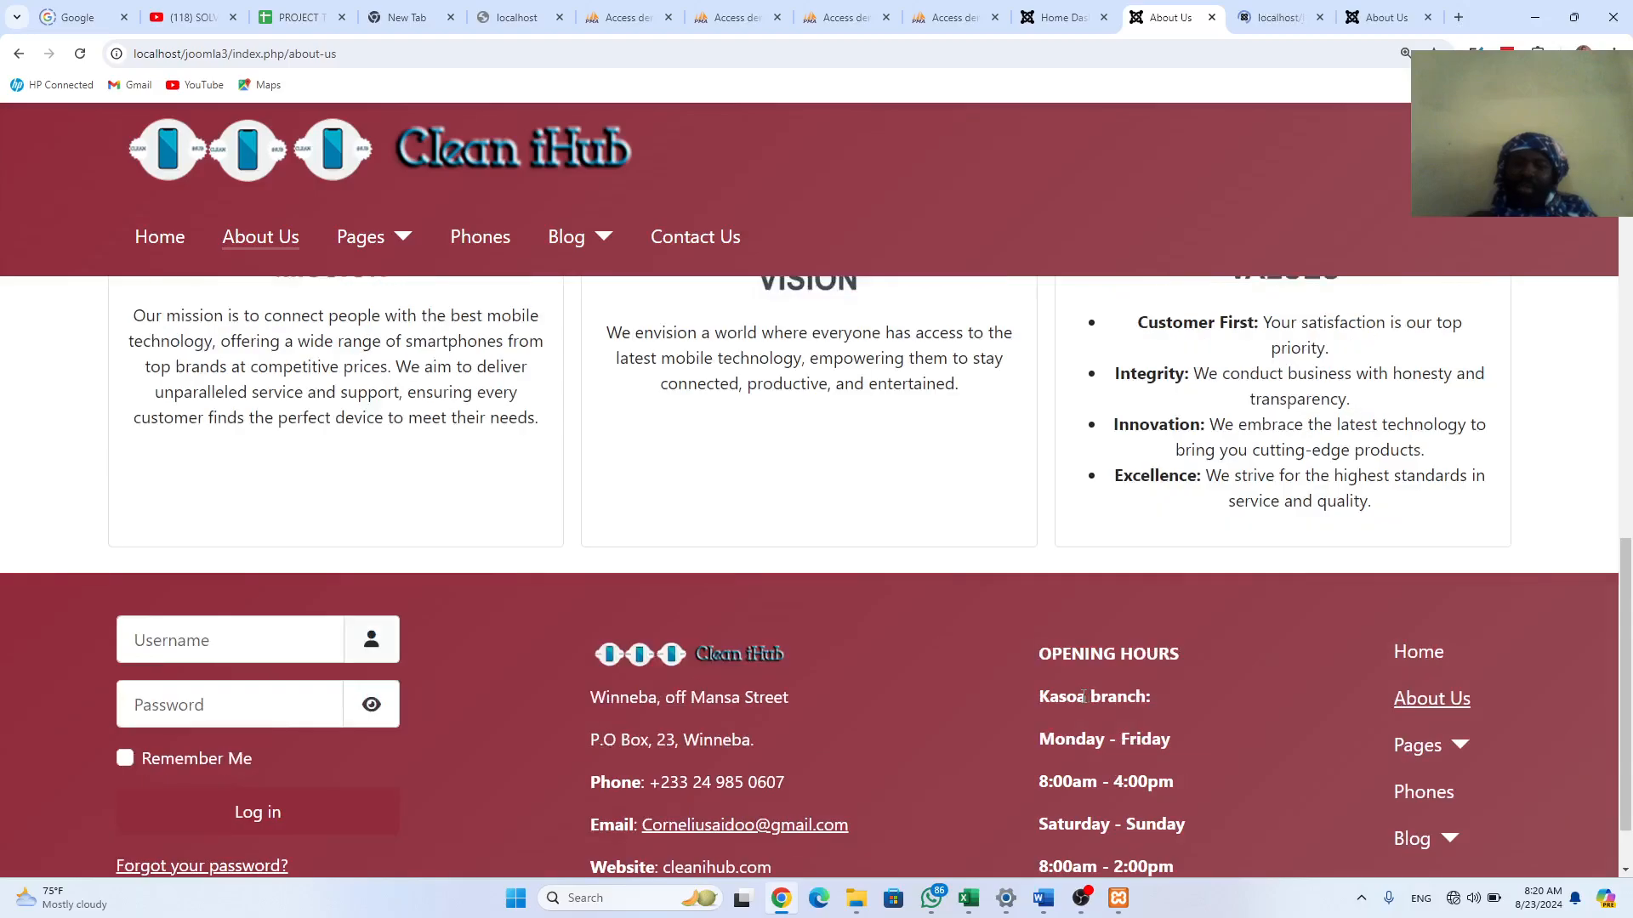
scroll(1083, 696, down, 1)
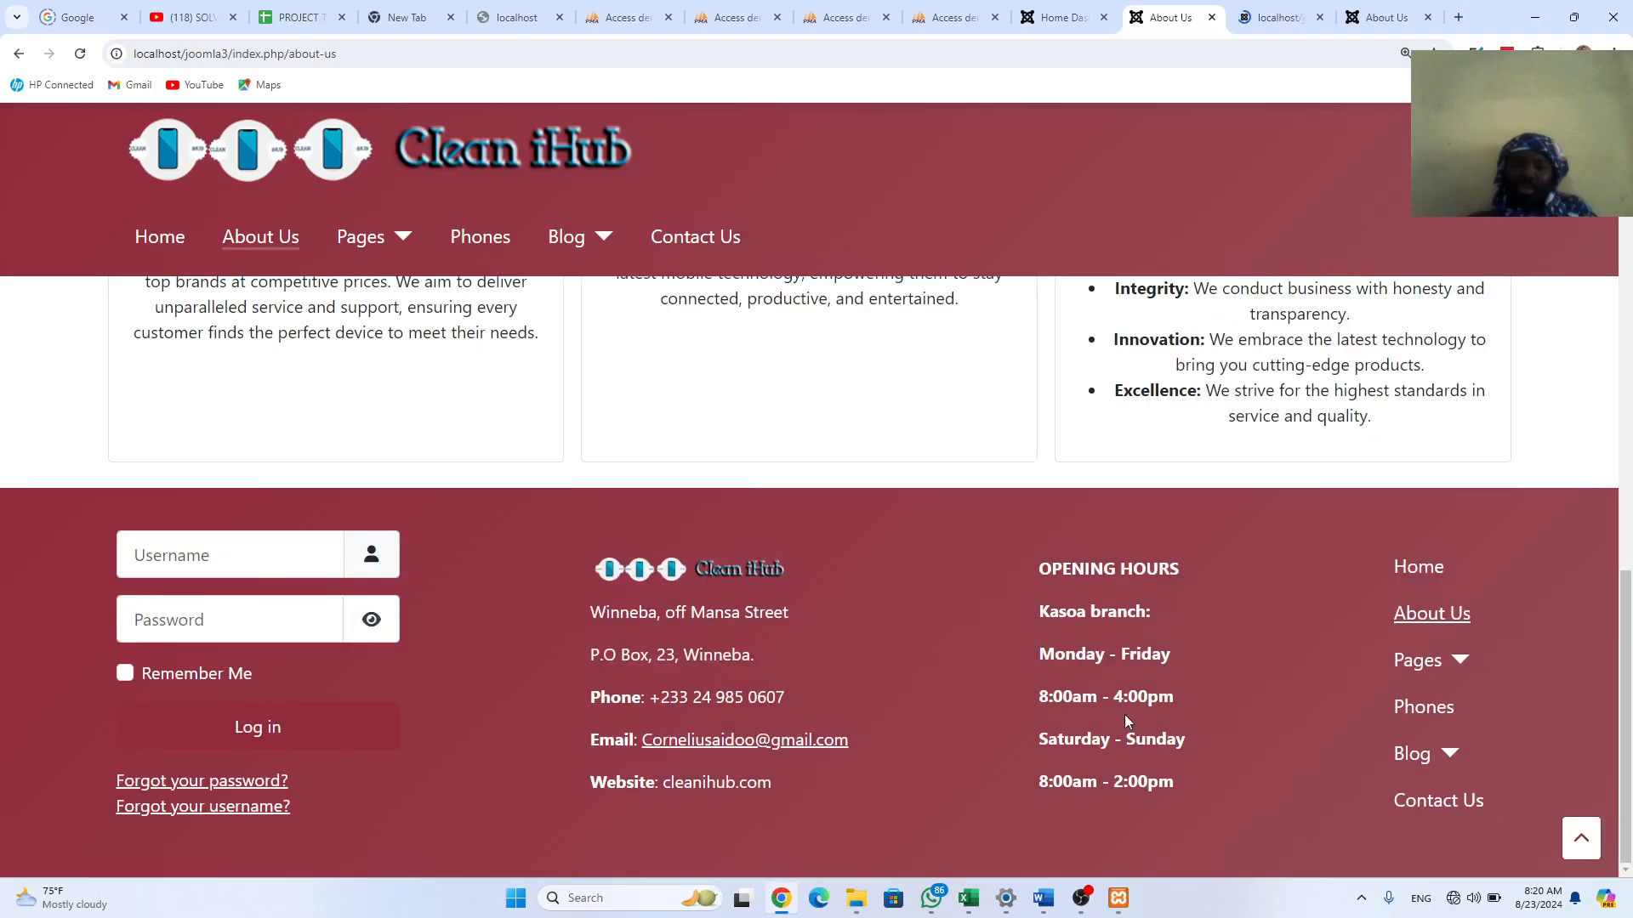
scroll(809, 642, up, 7)
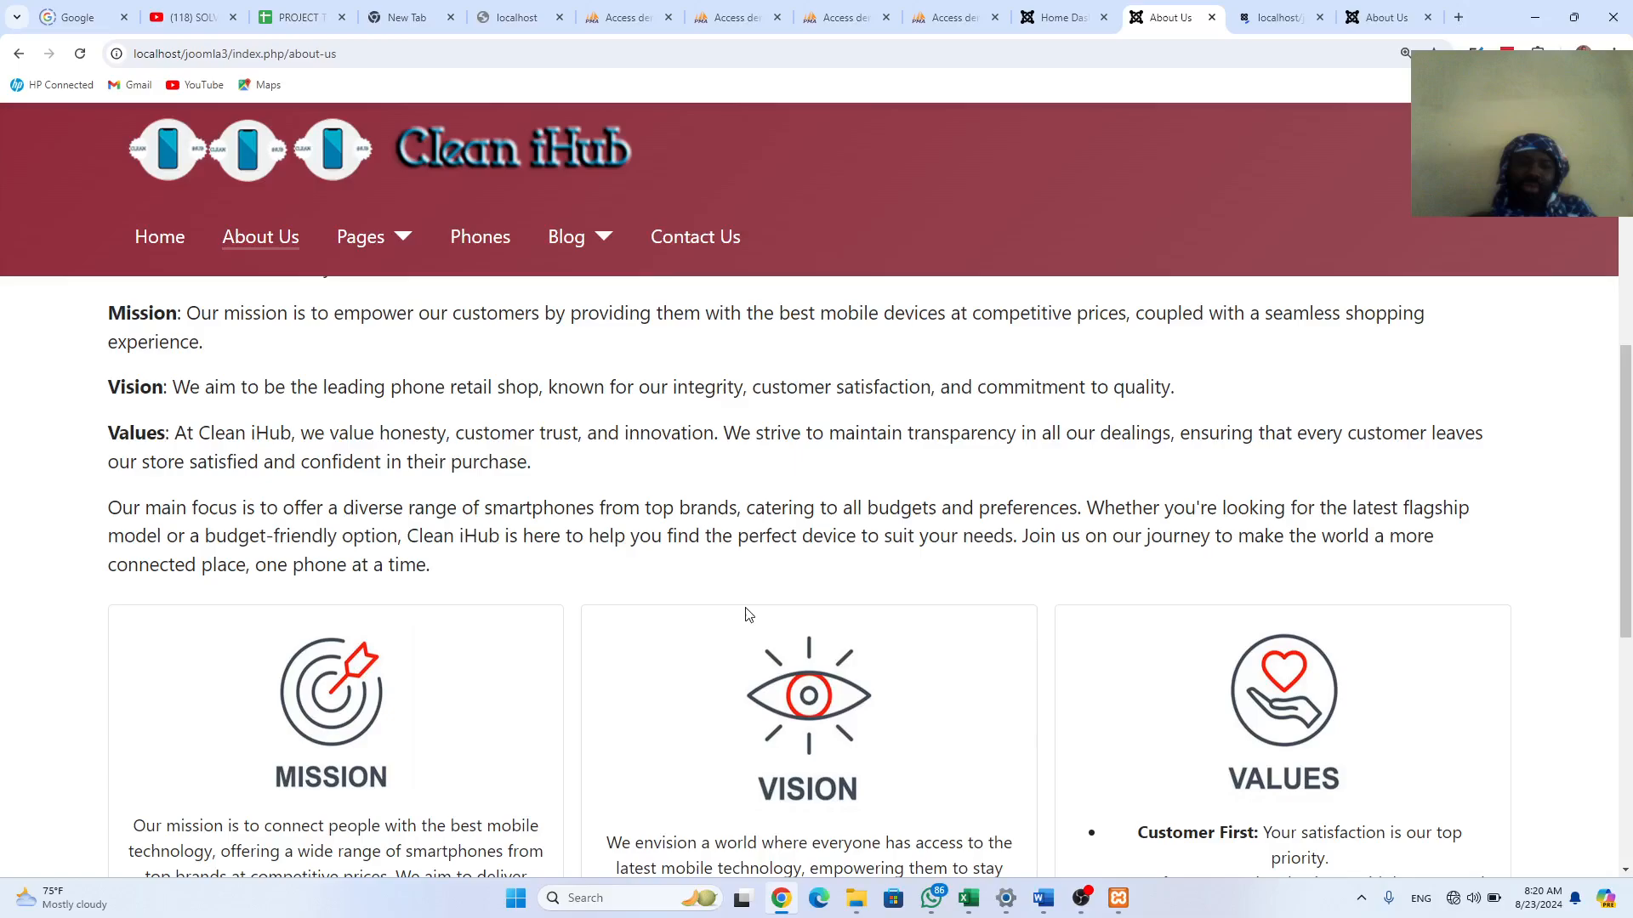
scroll(749, 614, up, 8)
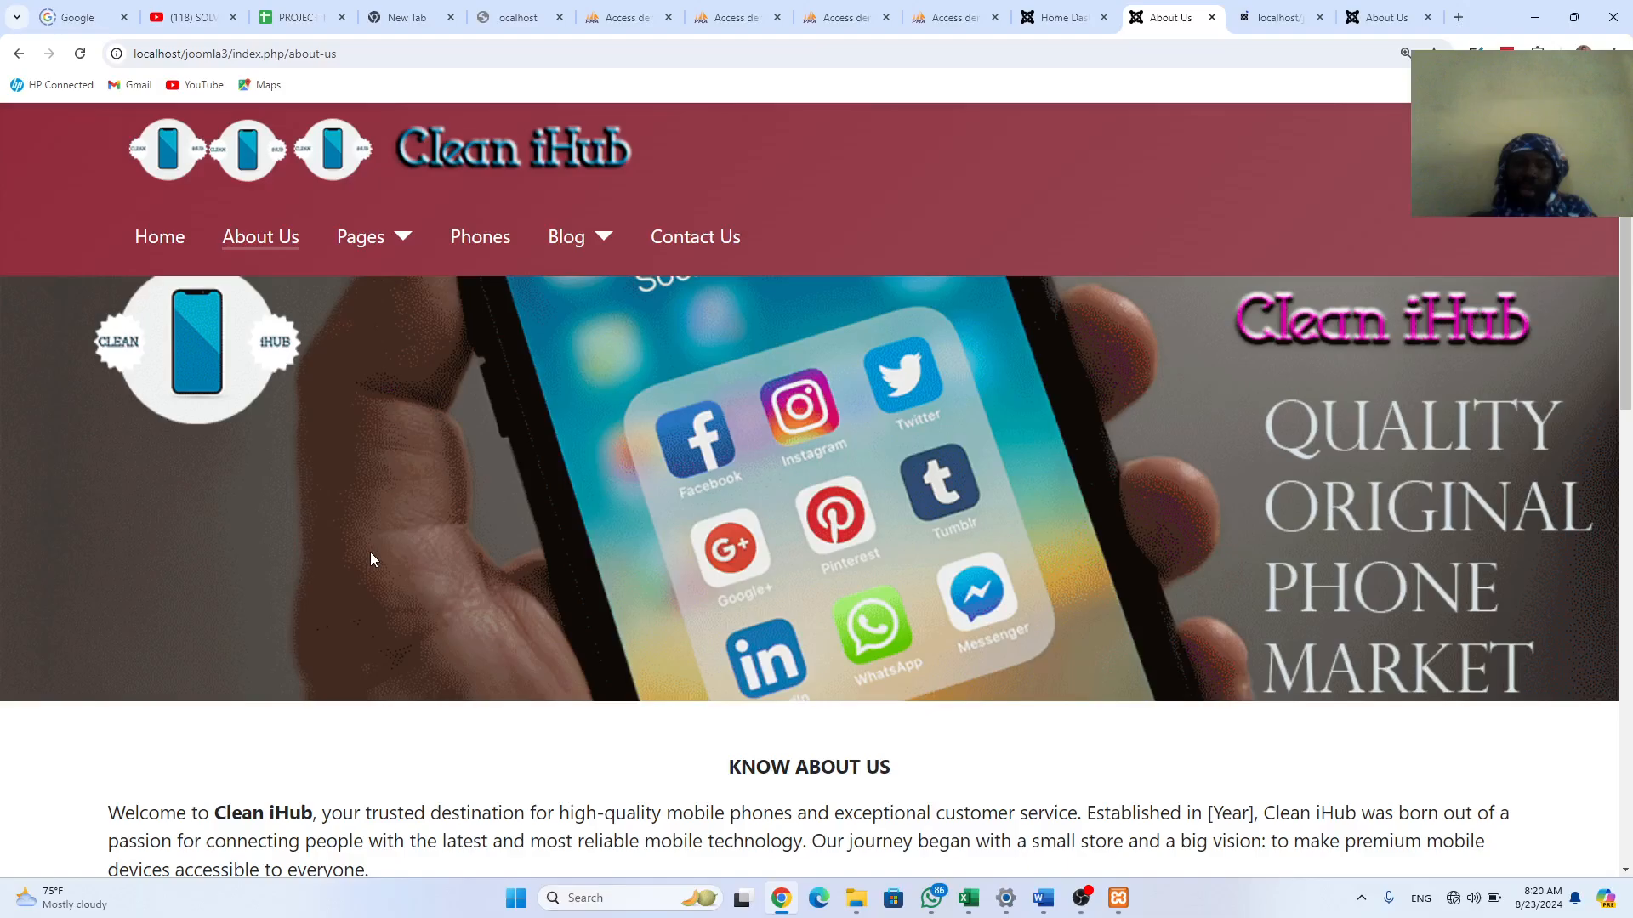
mouse_move(864, 911)
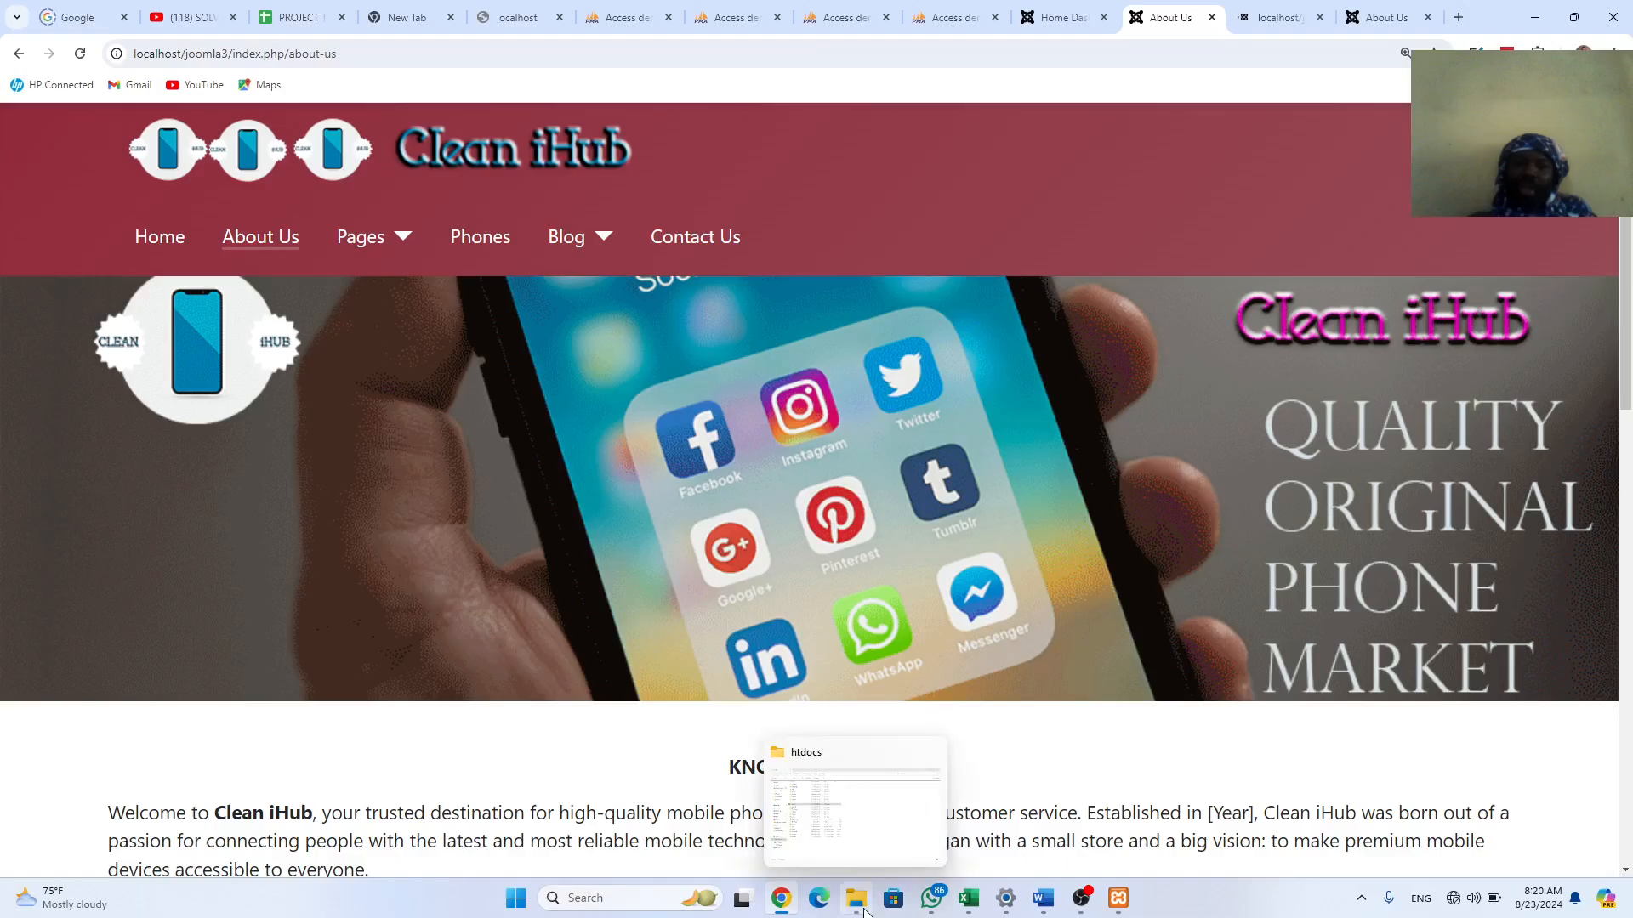
Step: Find the smartslider3-joomla-3.5.1.23 zip in the Desktop's joomla extensins folder, then return to Chrome
click(845, 812)
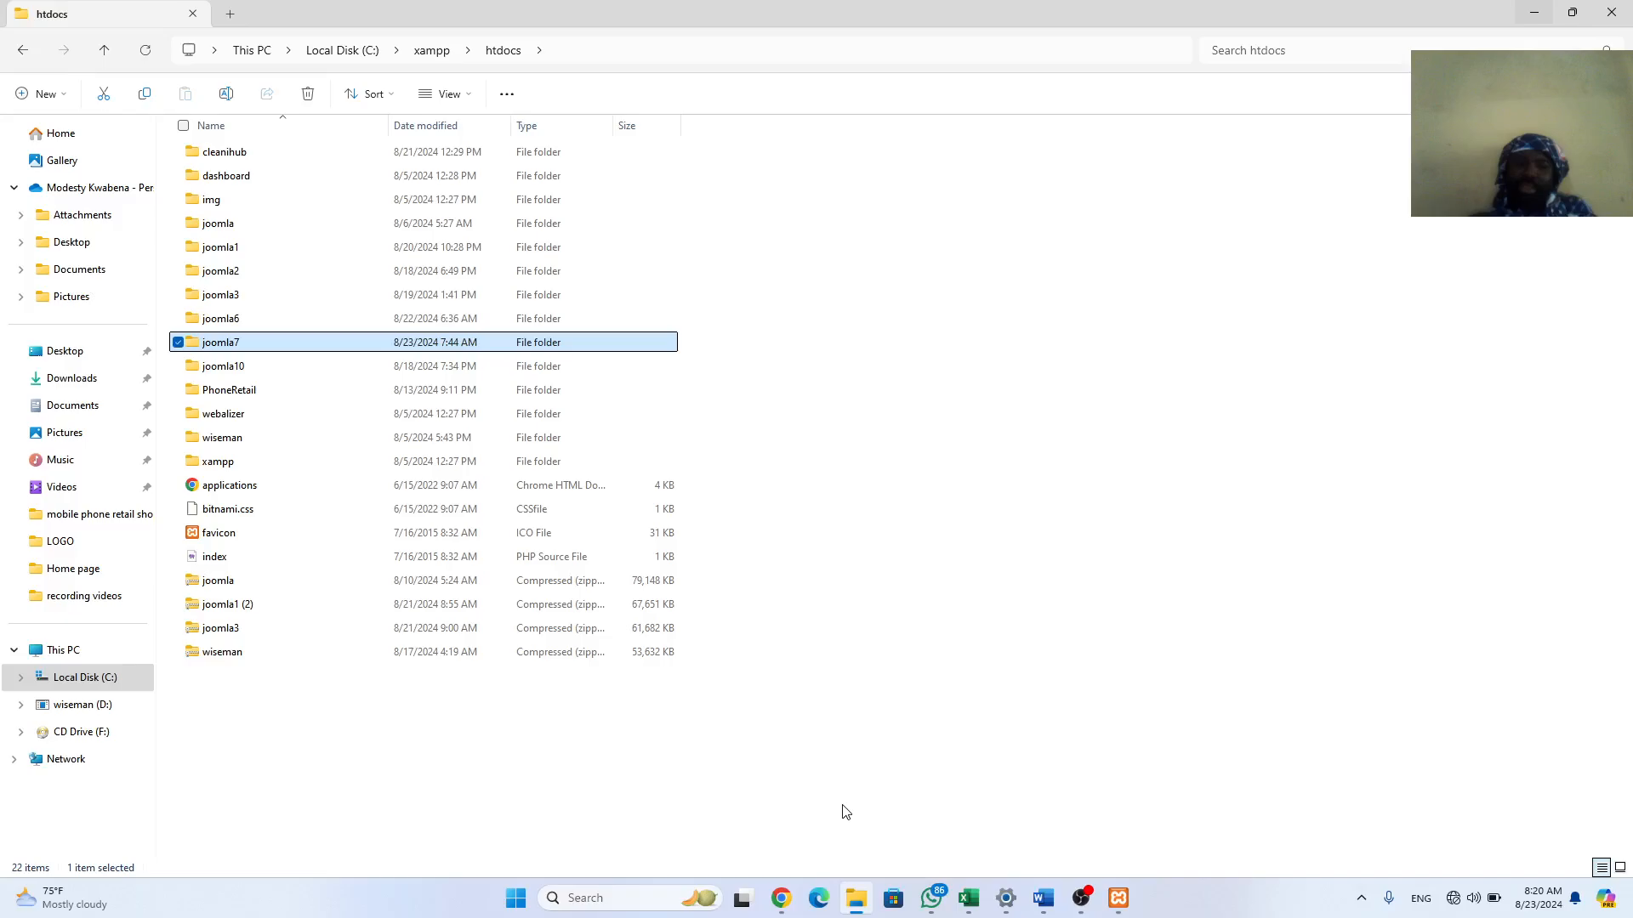
click(78, 363)
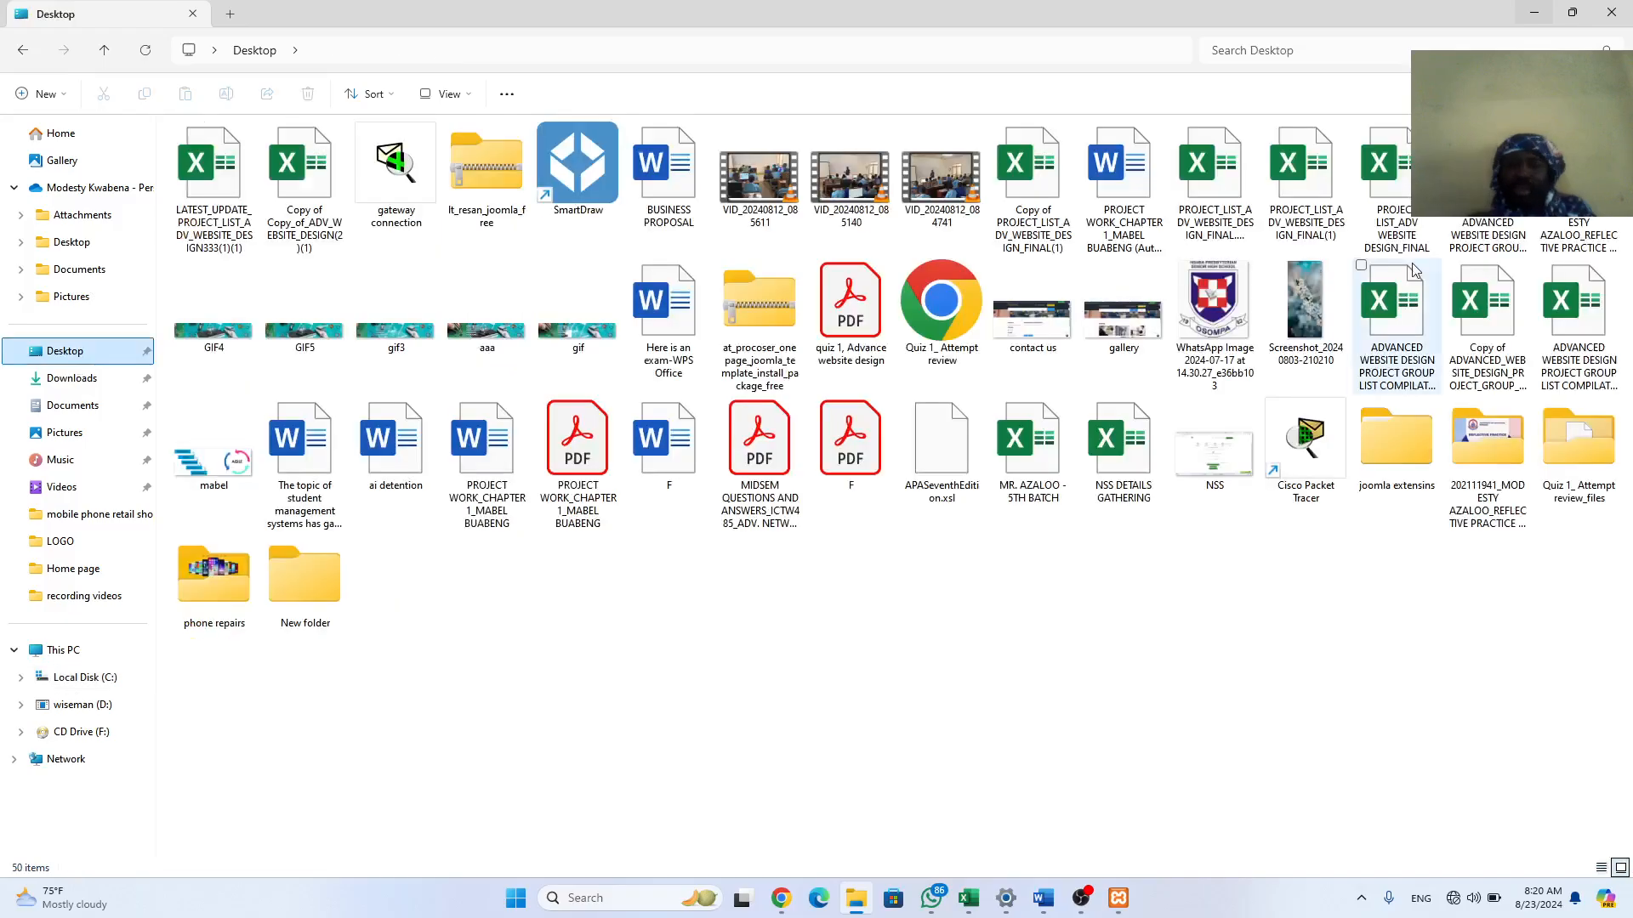
double_click(1402, 449)
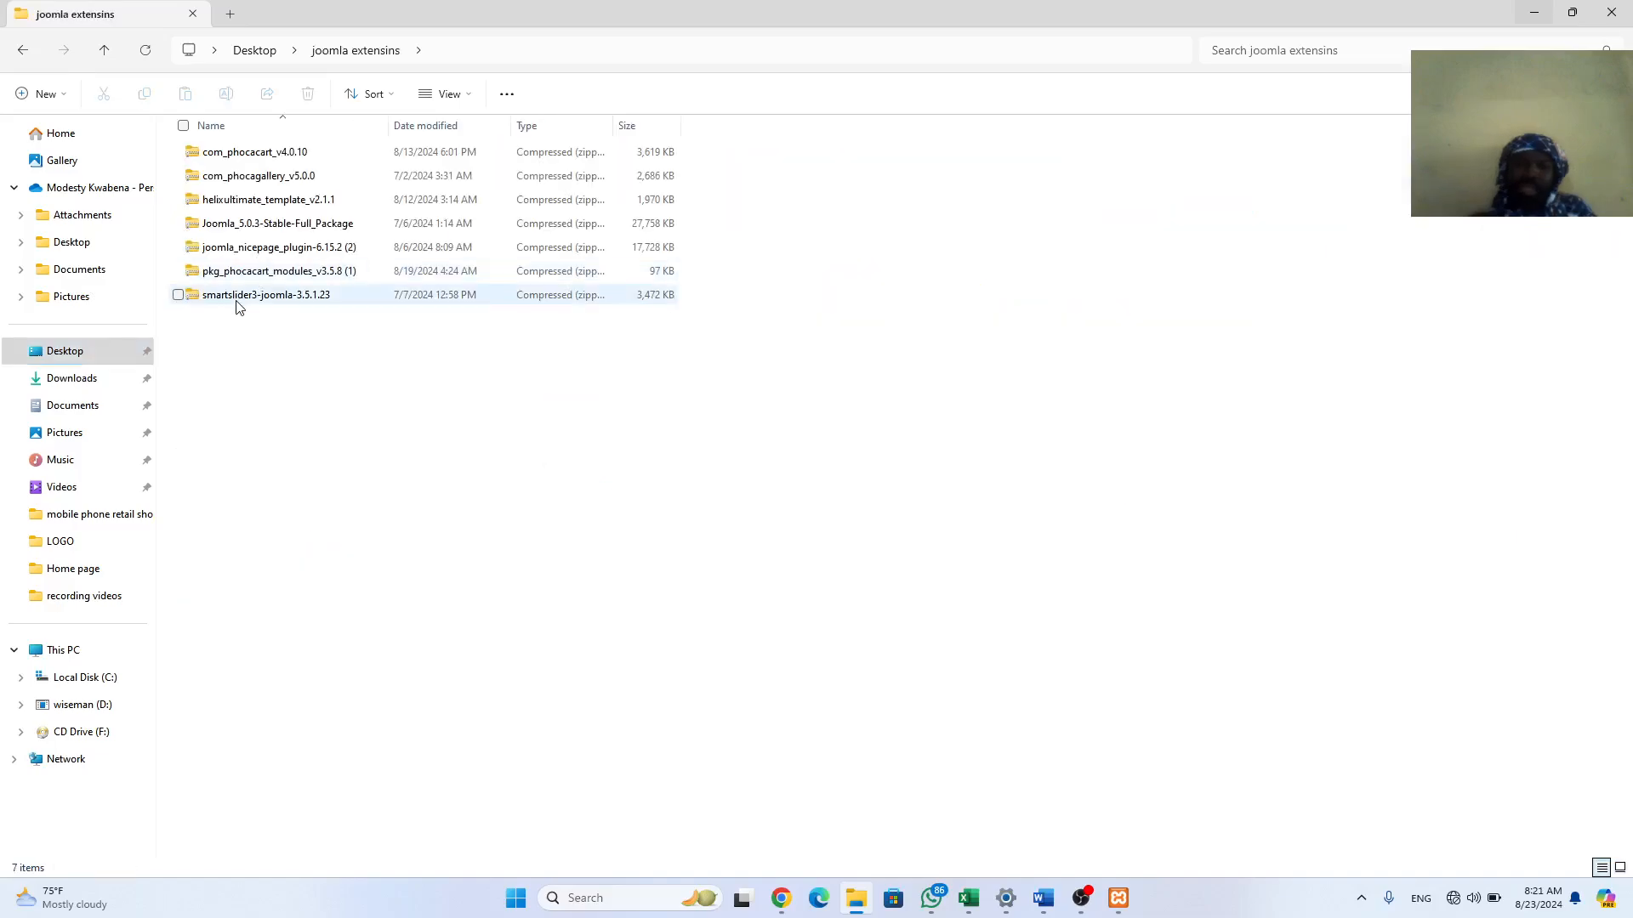
click(237, 298)
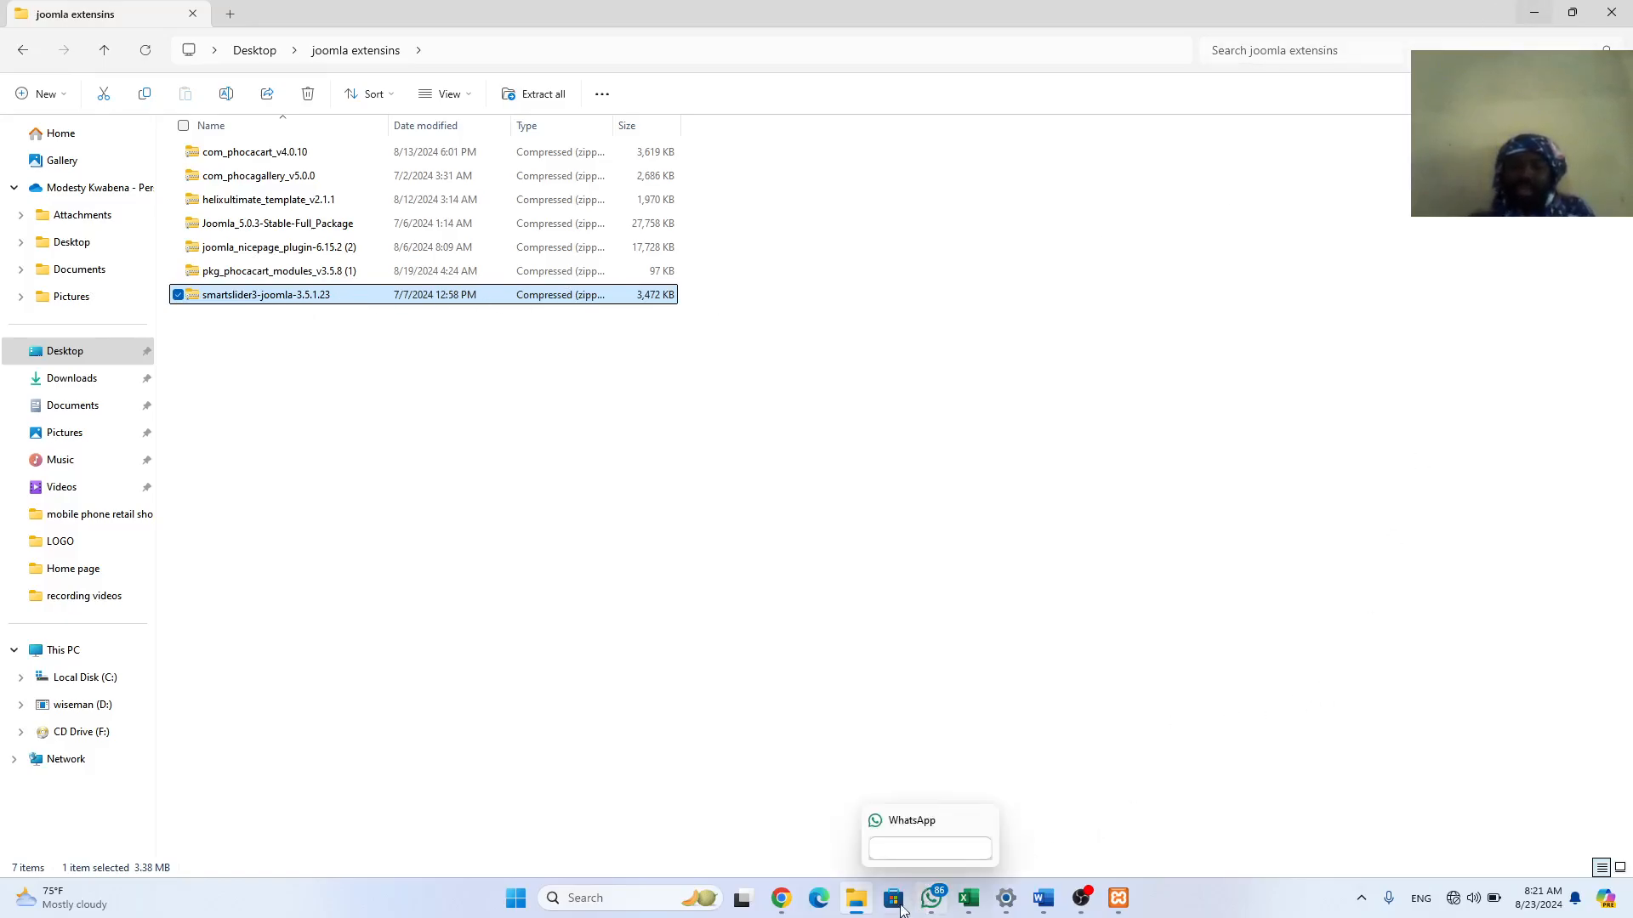
click(781, 898)
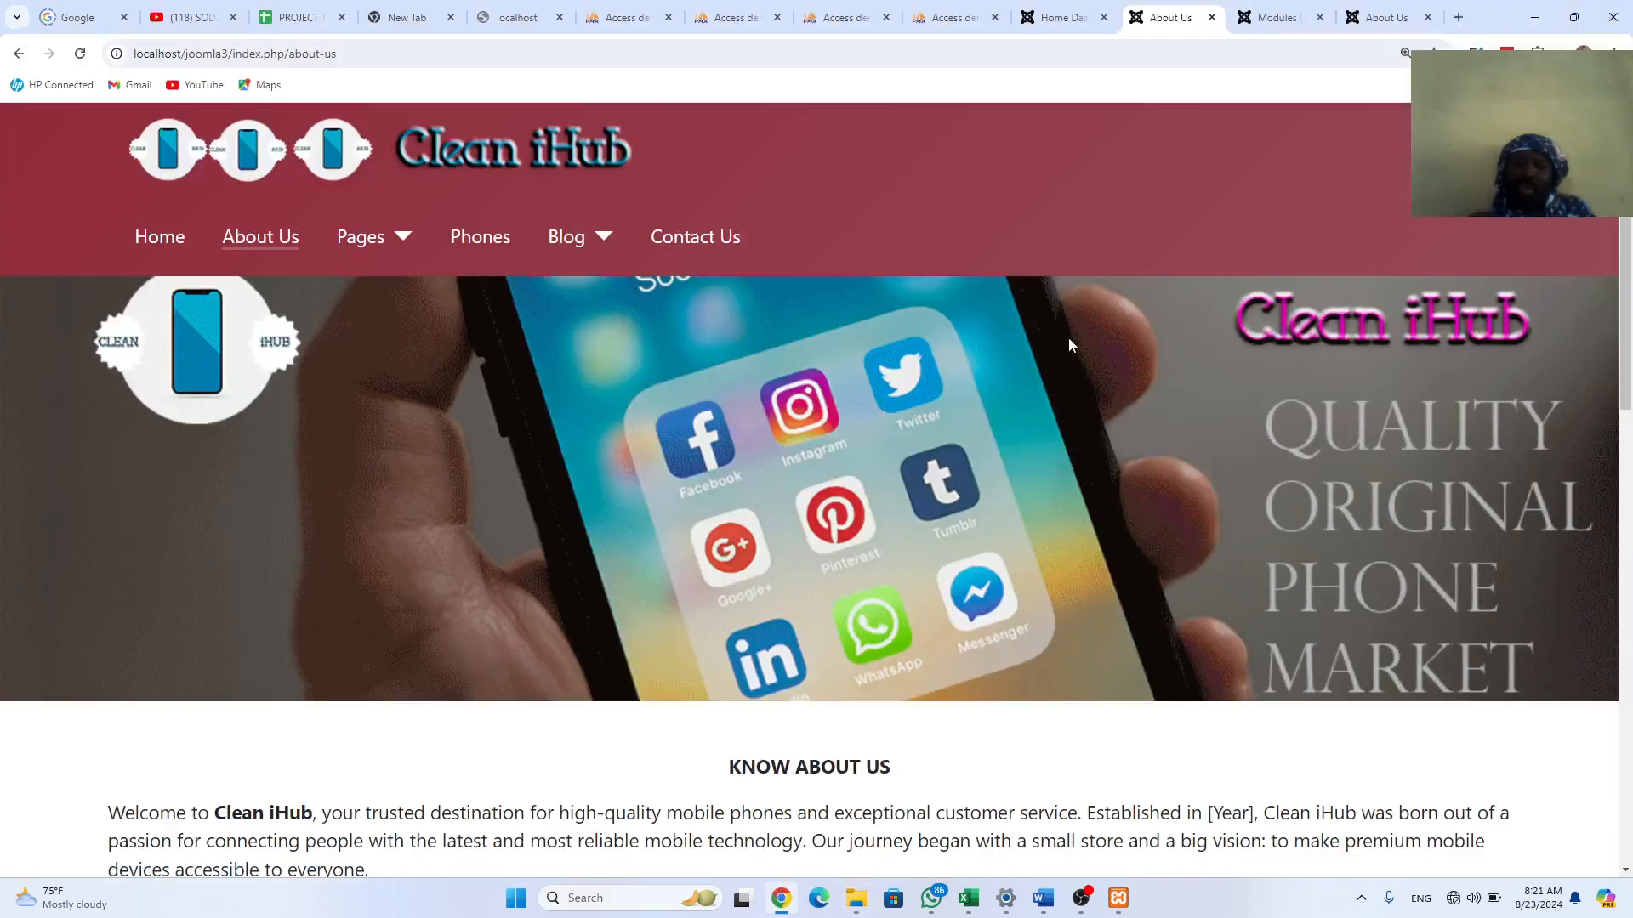
Step: Open System > Install Extensions in the Joomla admin, with the joomla extensins folder window alongside
click(1265, 13)
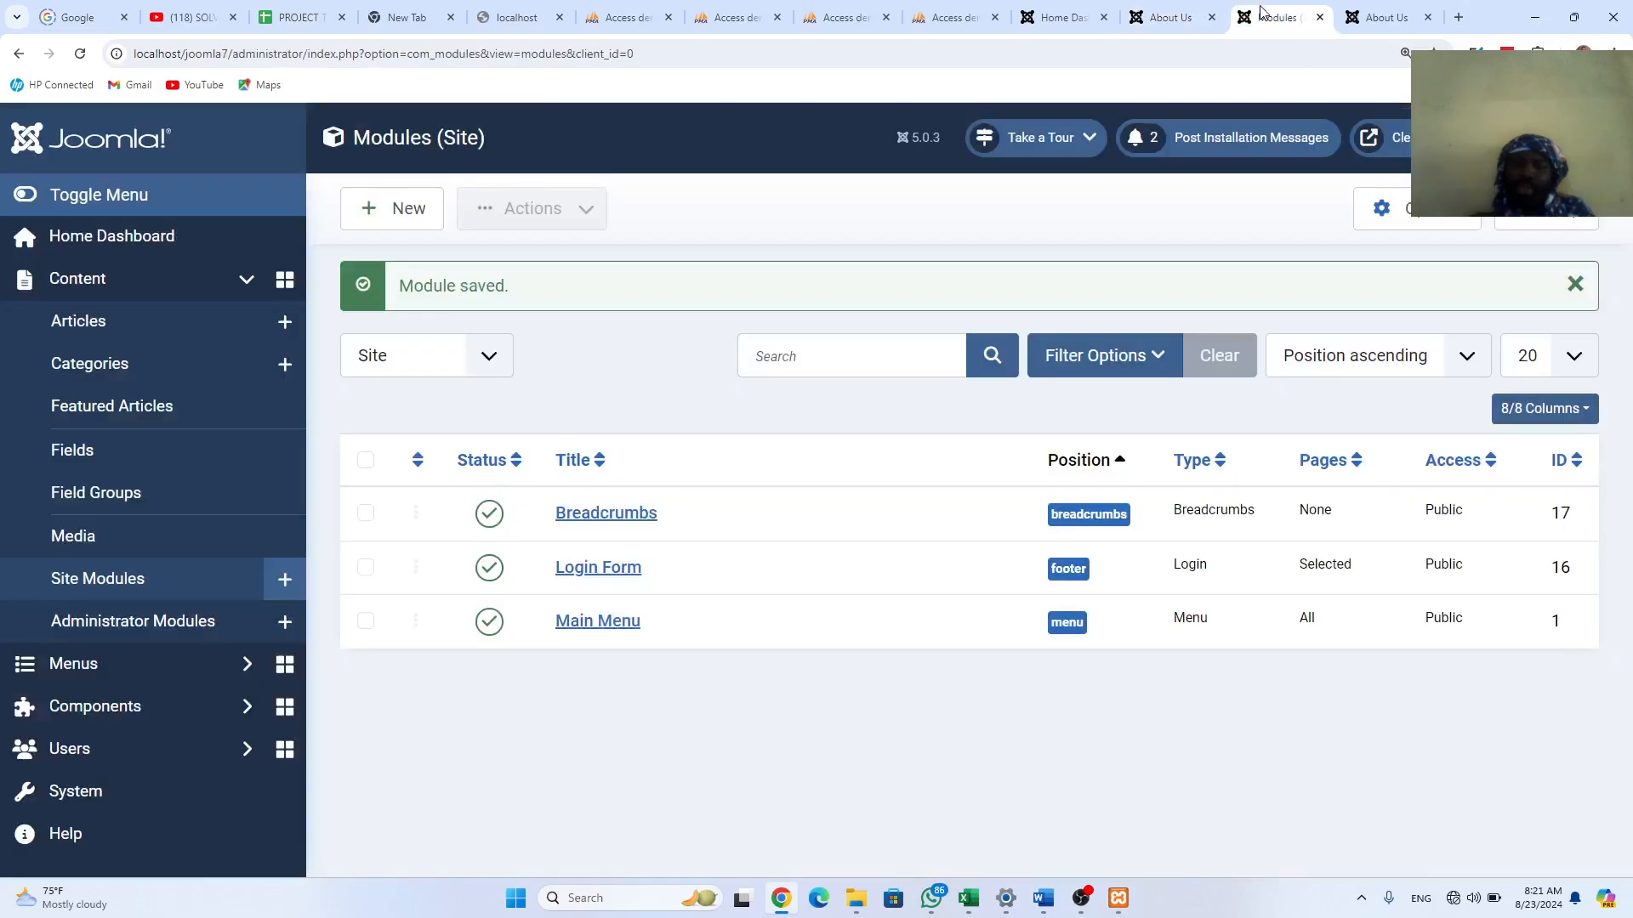
click(96, 794)
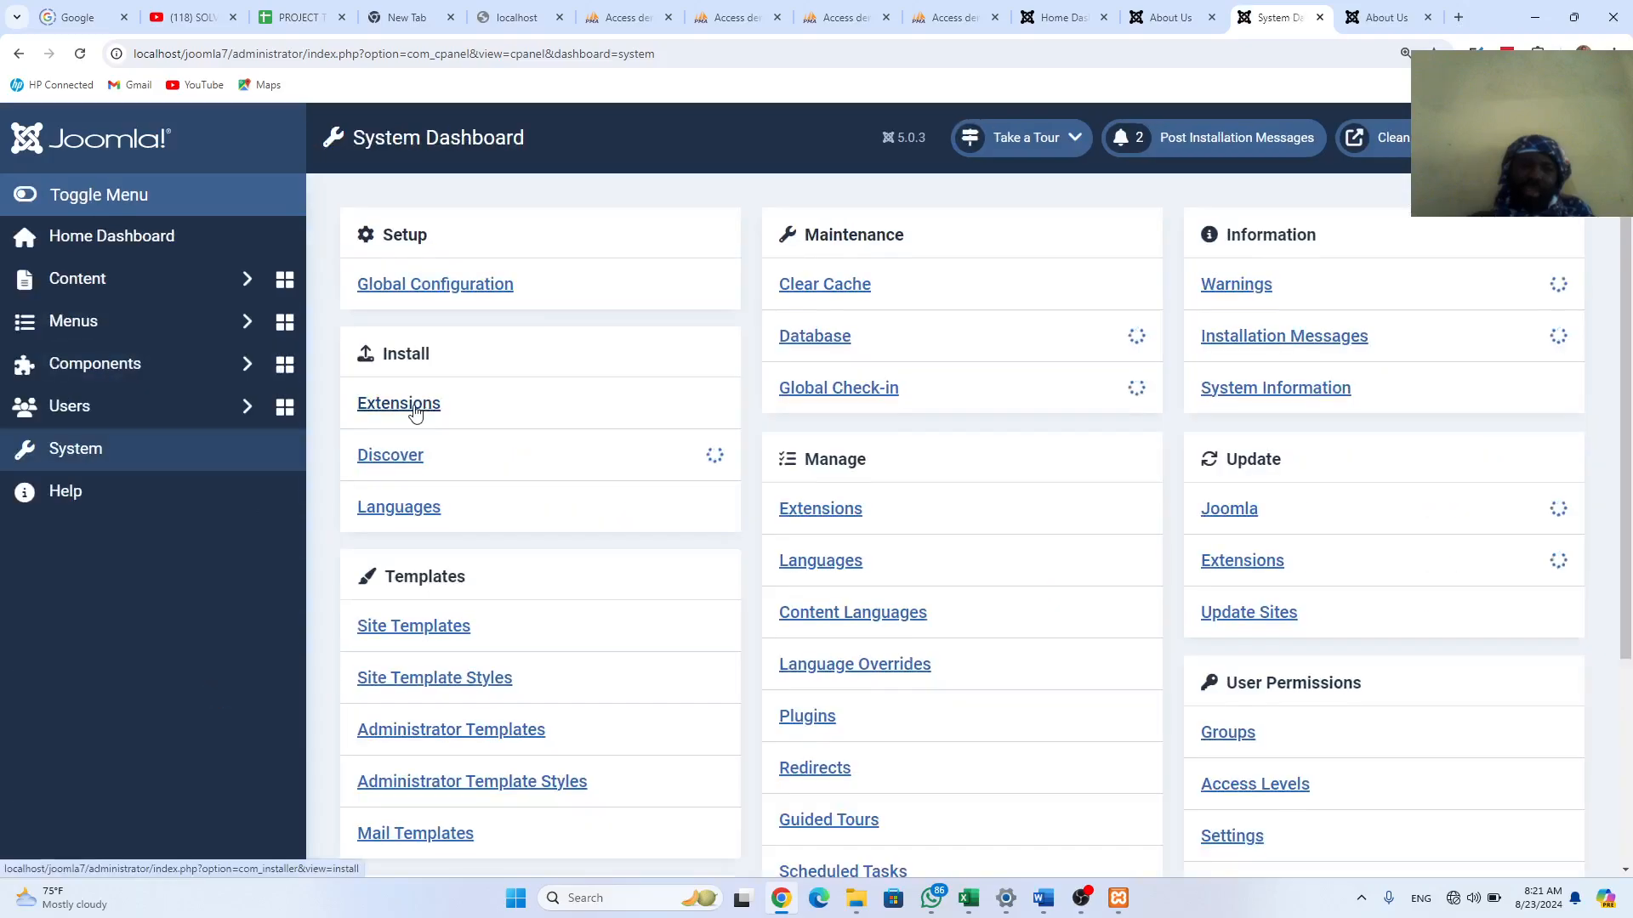
click(414, 405)
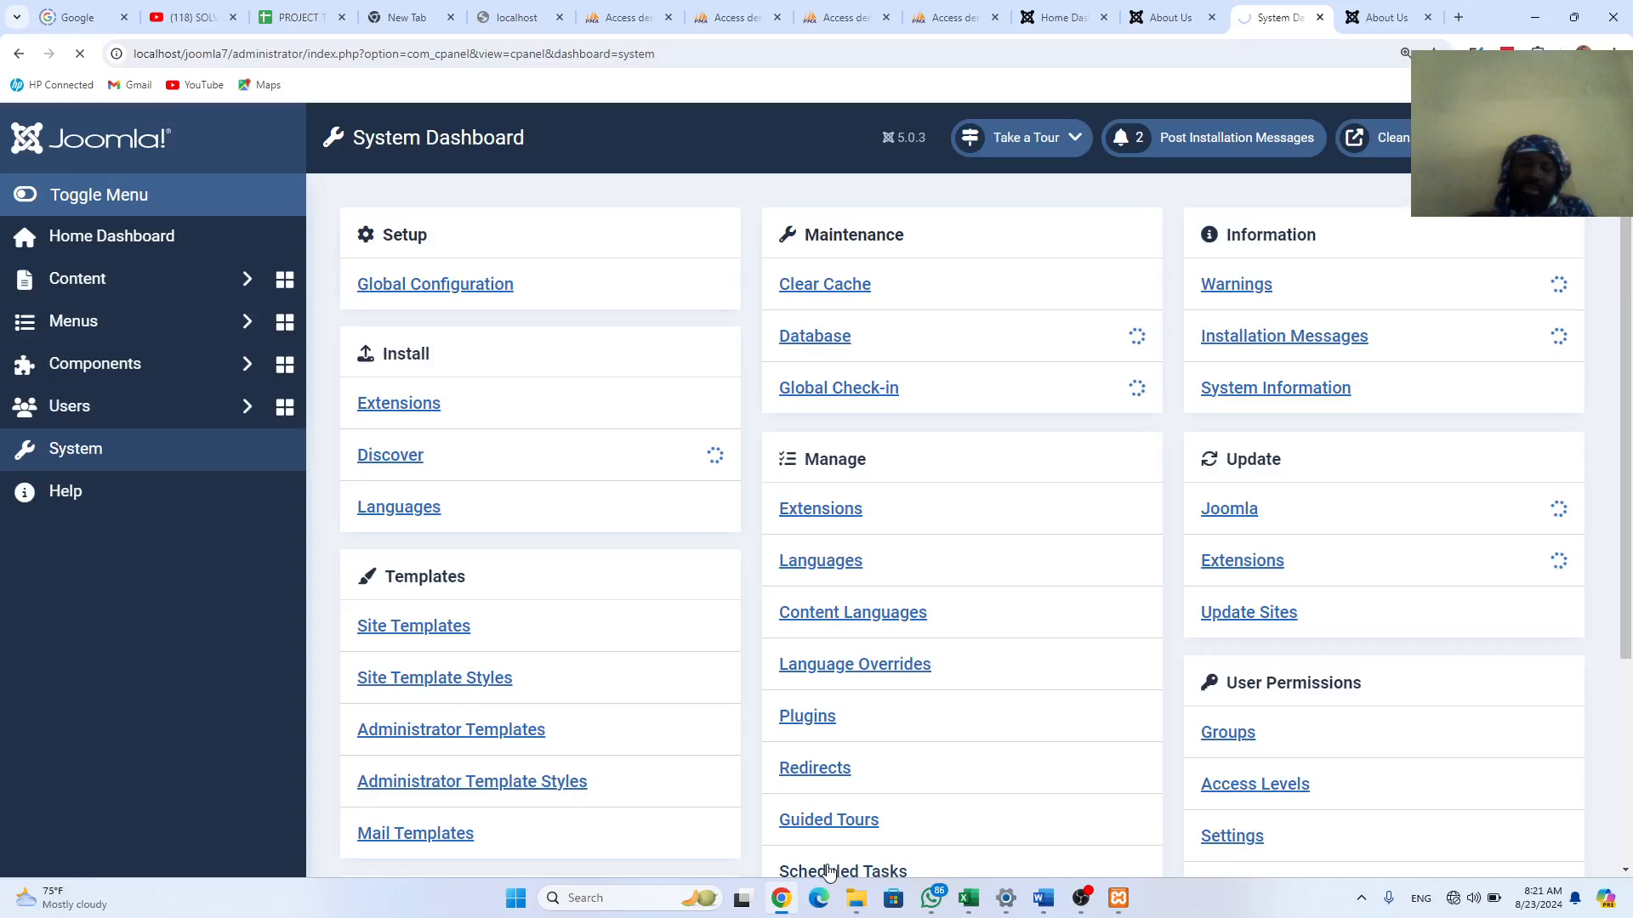
mouse_move(871, 894)
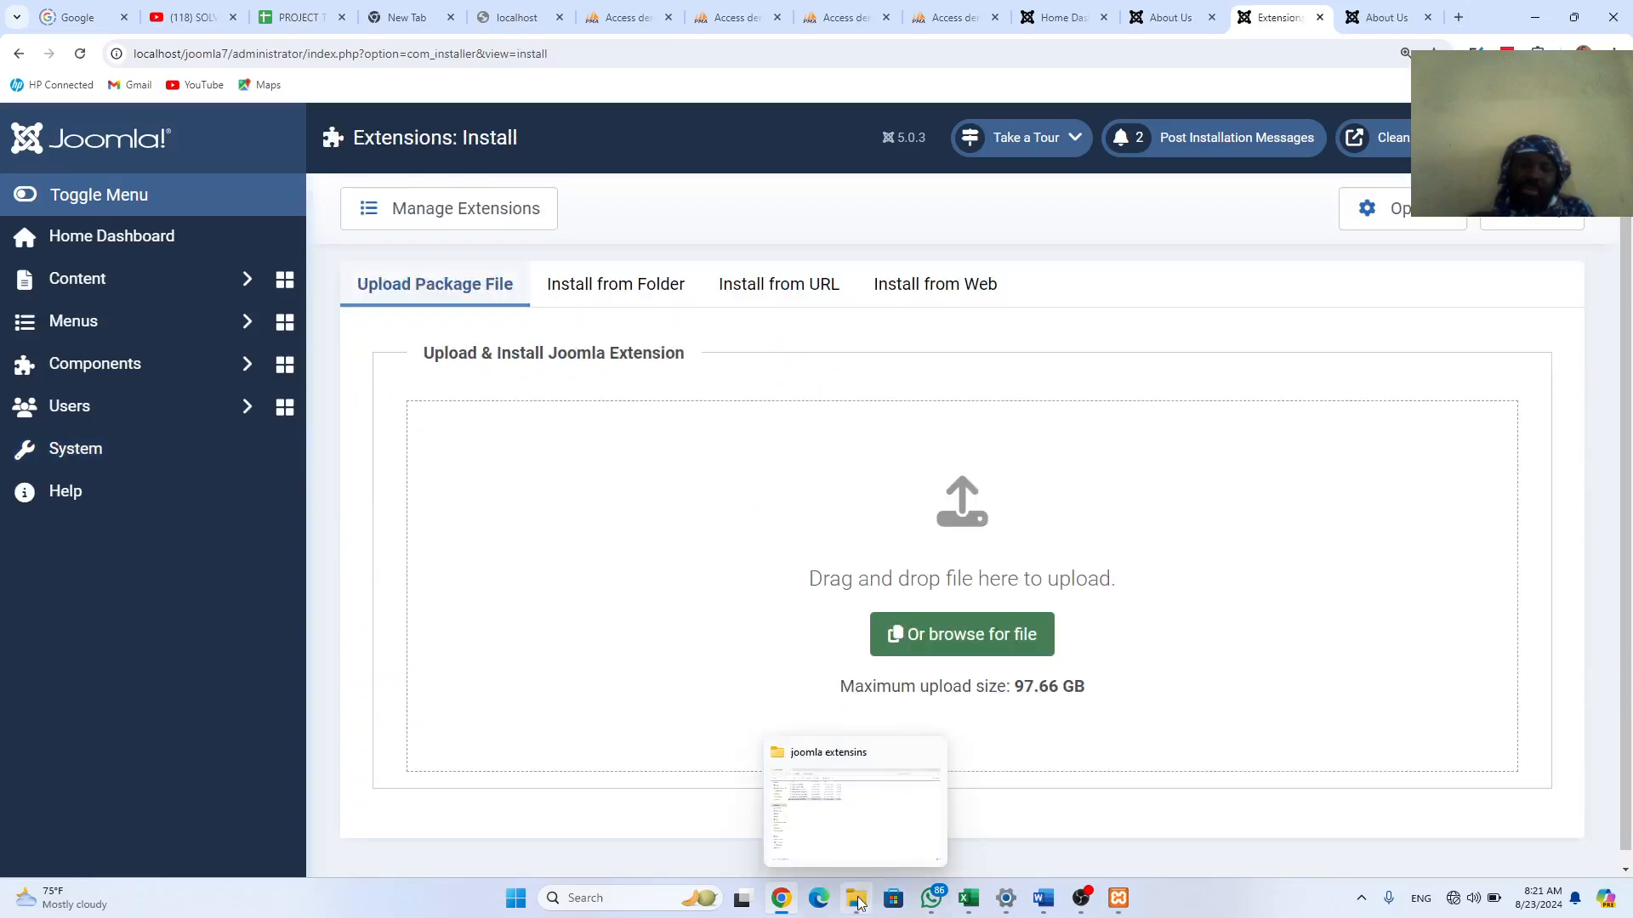
click(857, 900)
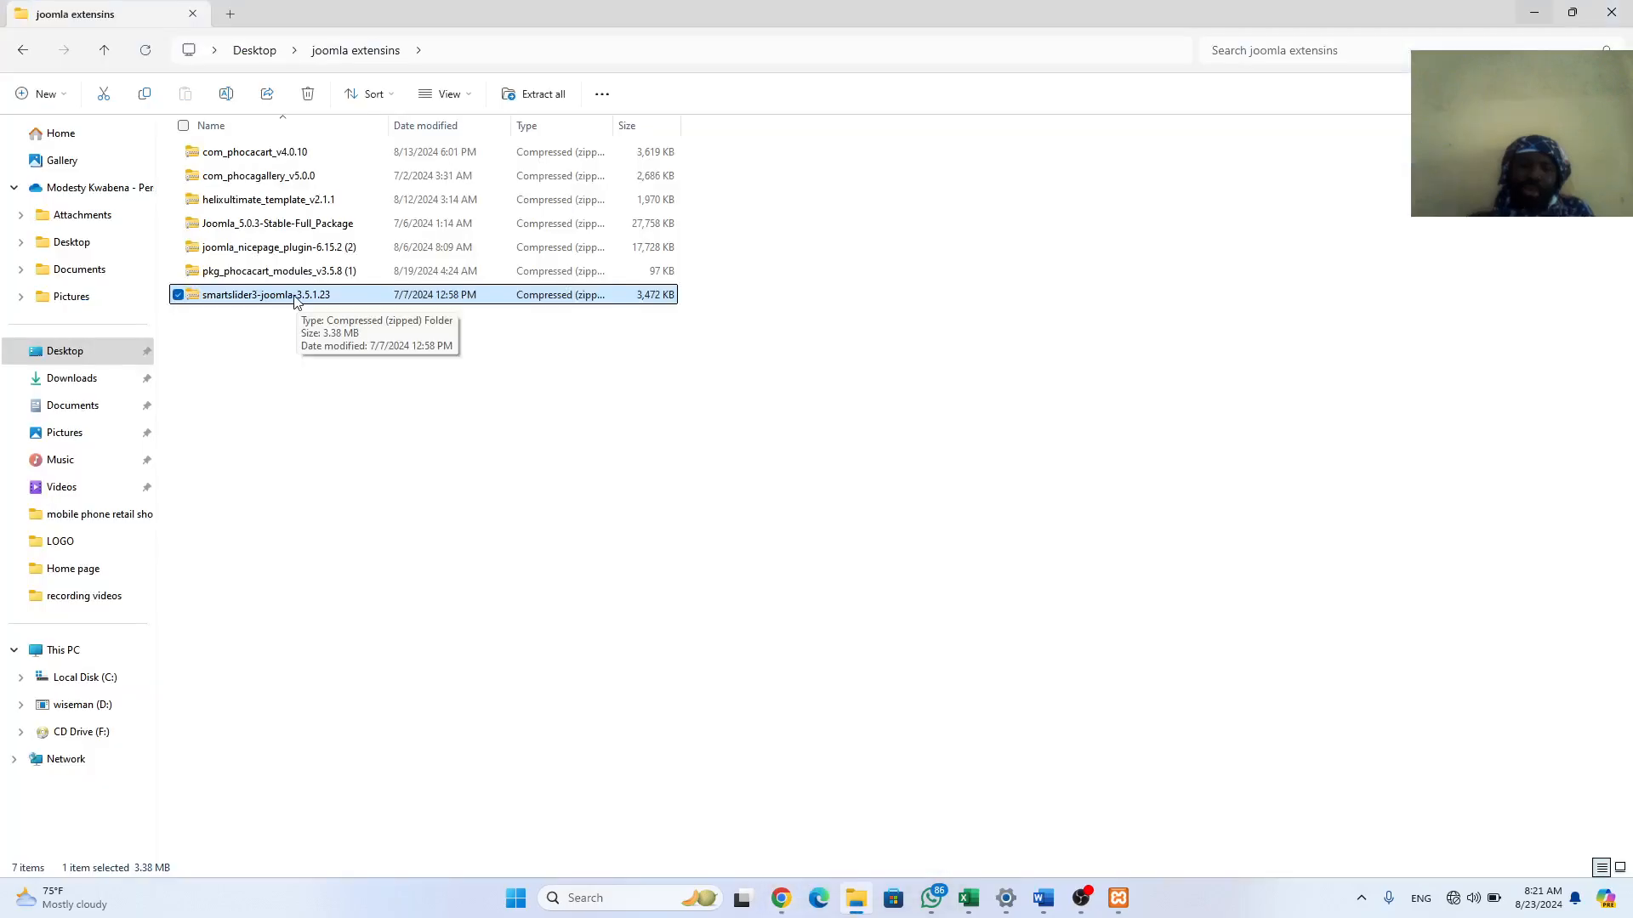
Step: Install Smart Slider 3 by dropping the smartslider3-joomla-3.5.1.23 zip onto the Upload Package File area
drag(290, 295, 954, 645)
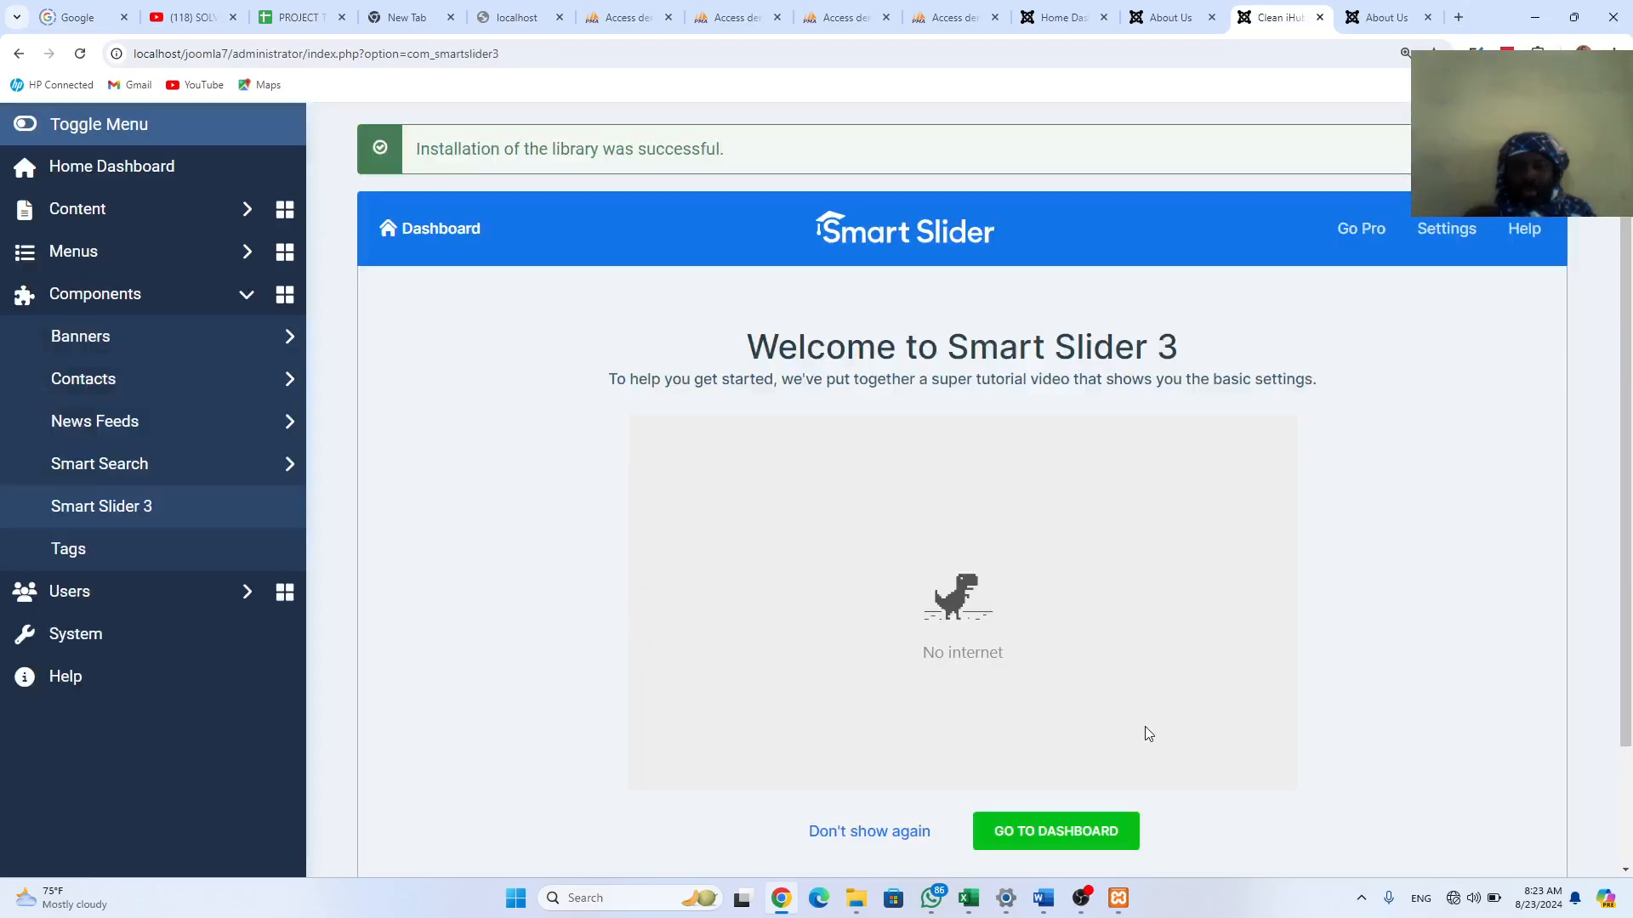
Step: From the Smart Slider 3 dashboard, start a New Project and choose Create a New Project
scroll(1070, 759, down, 1)
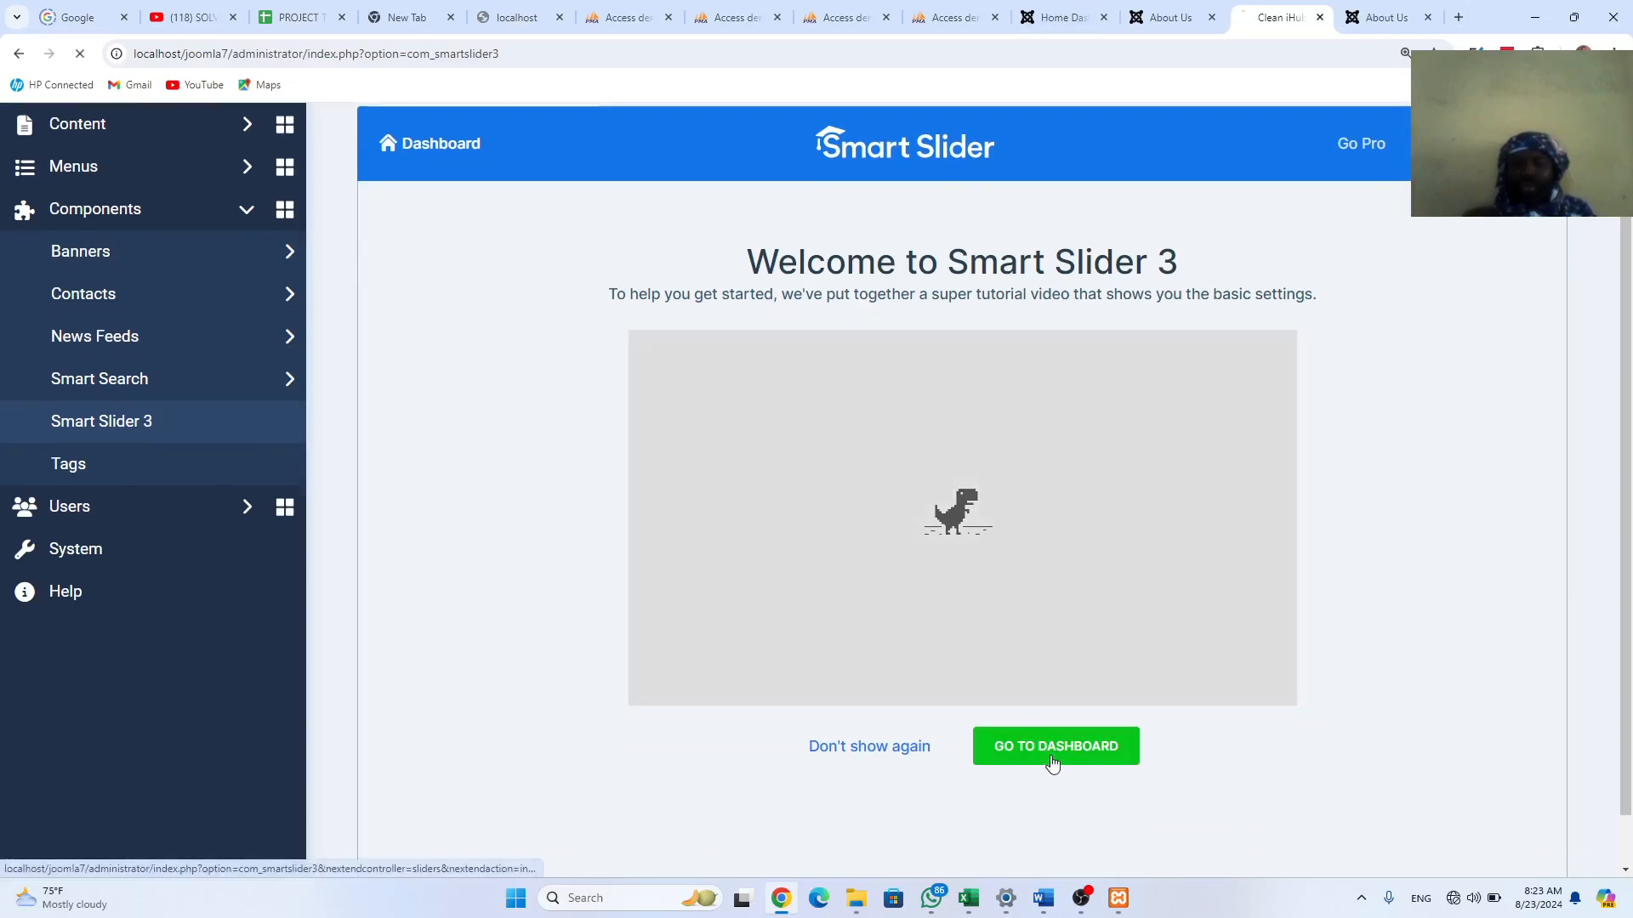
click(1054, 754)
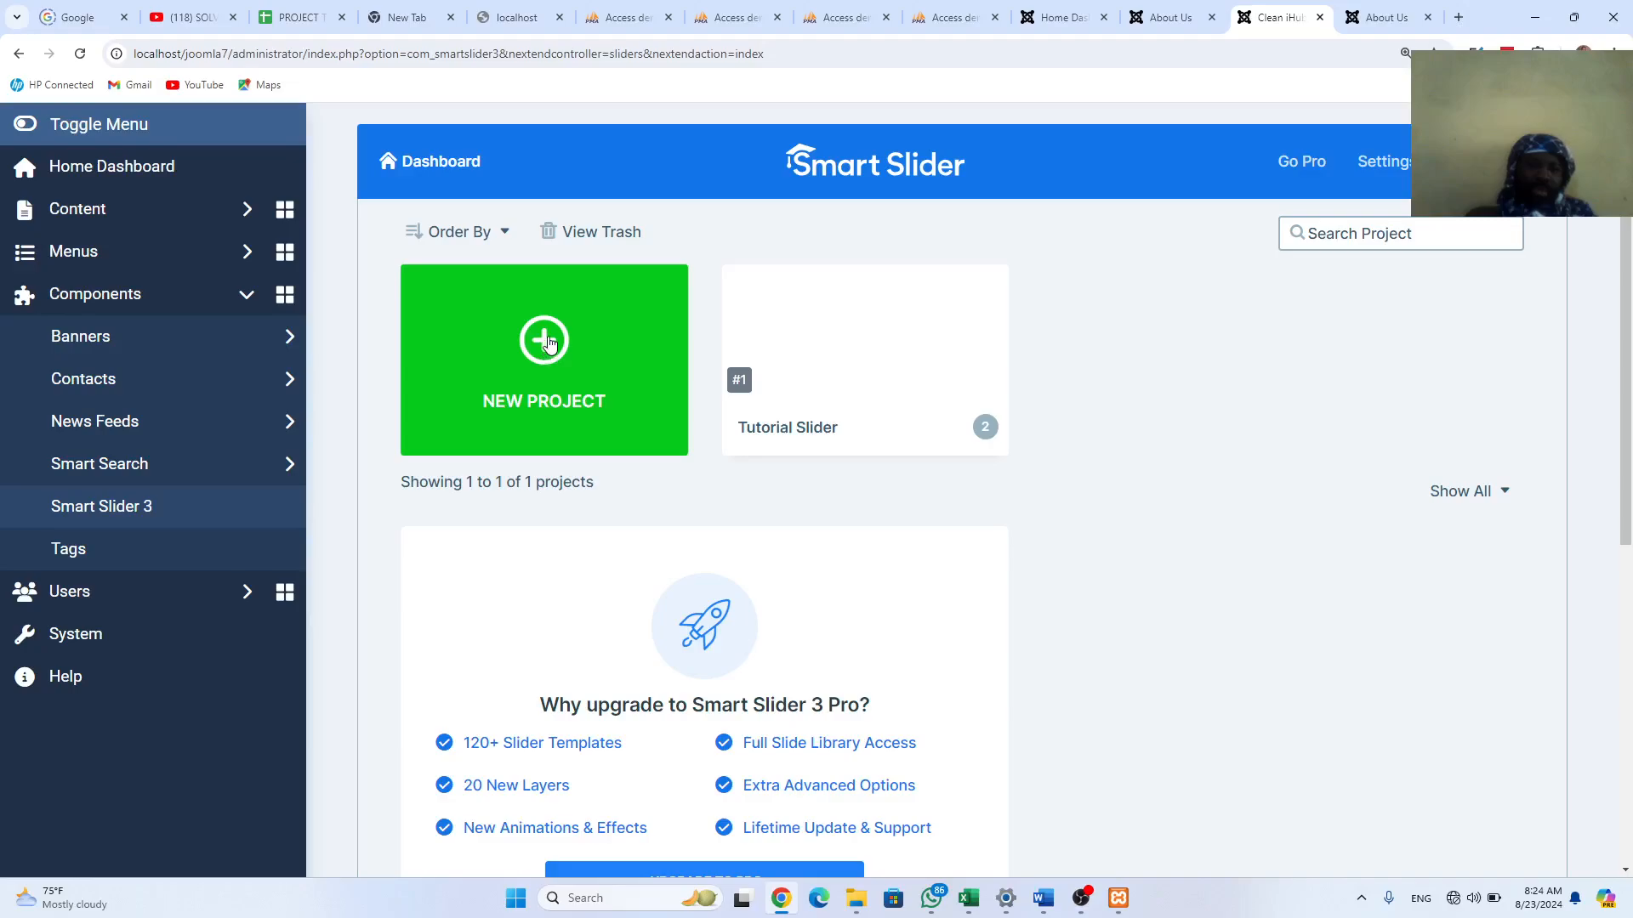
click(545, 347)
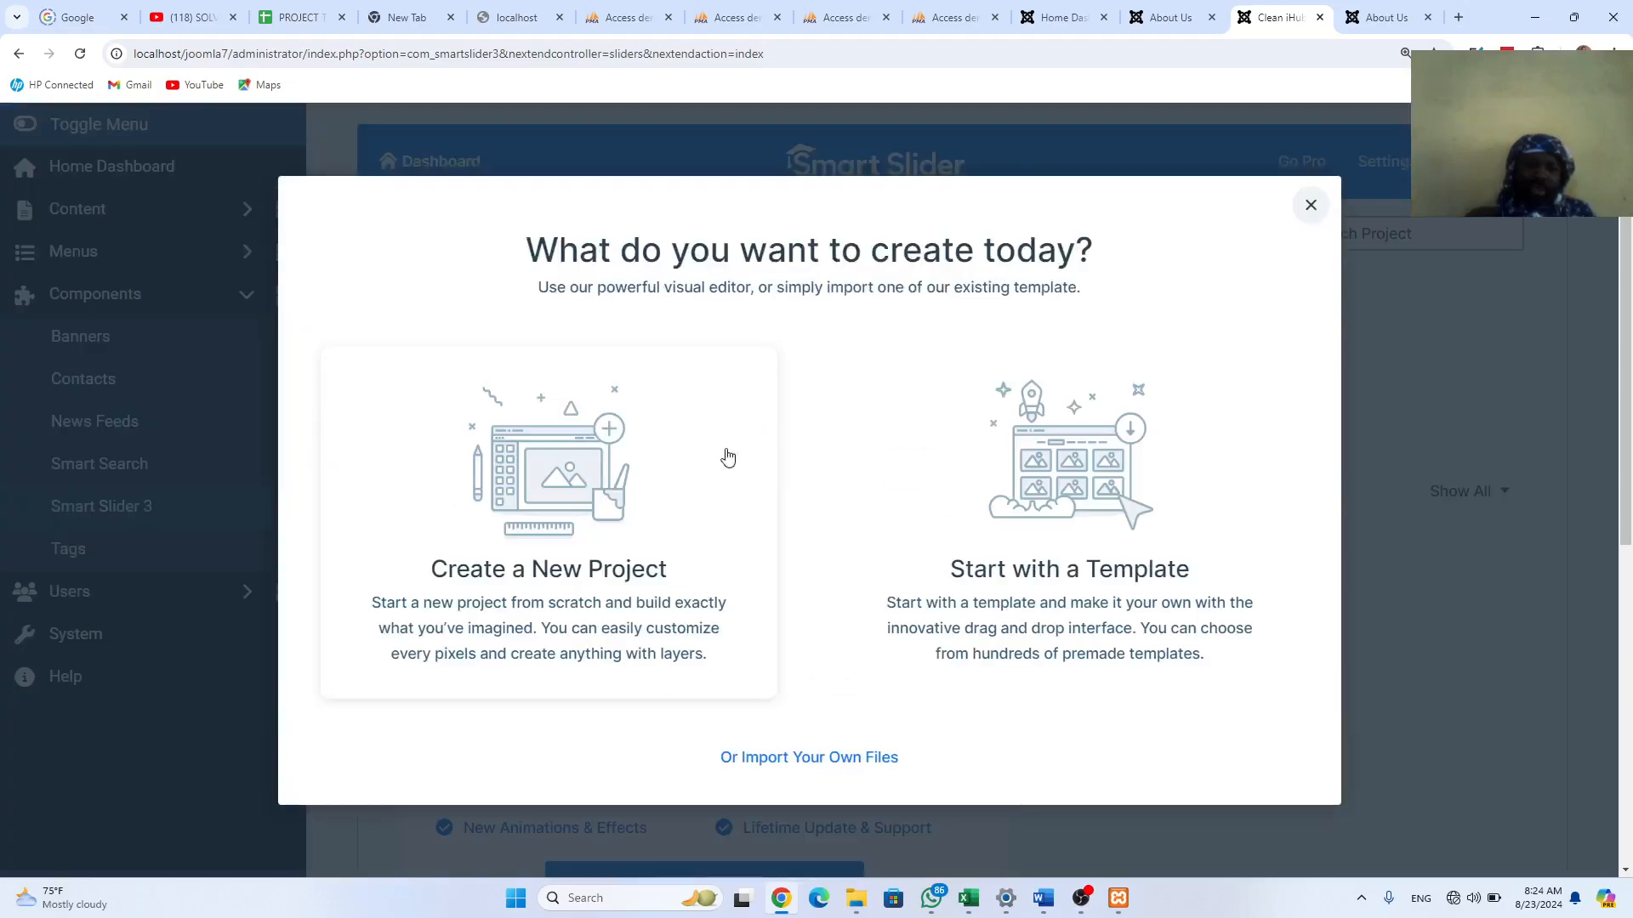
click(597, 483)
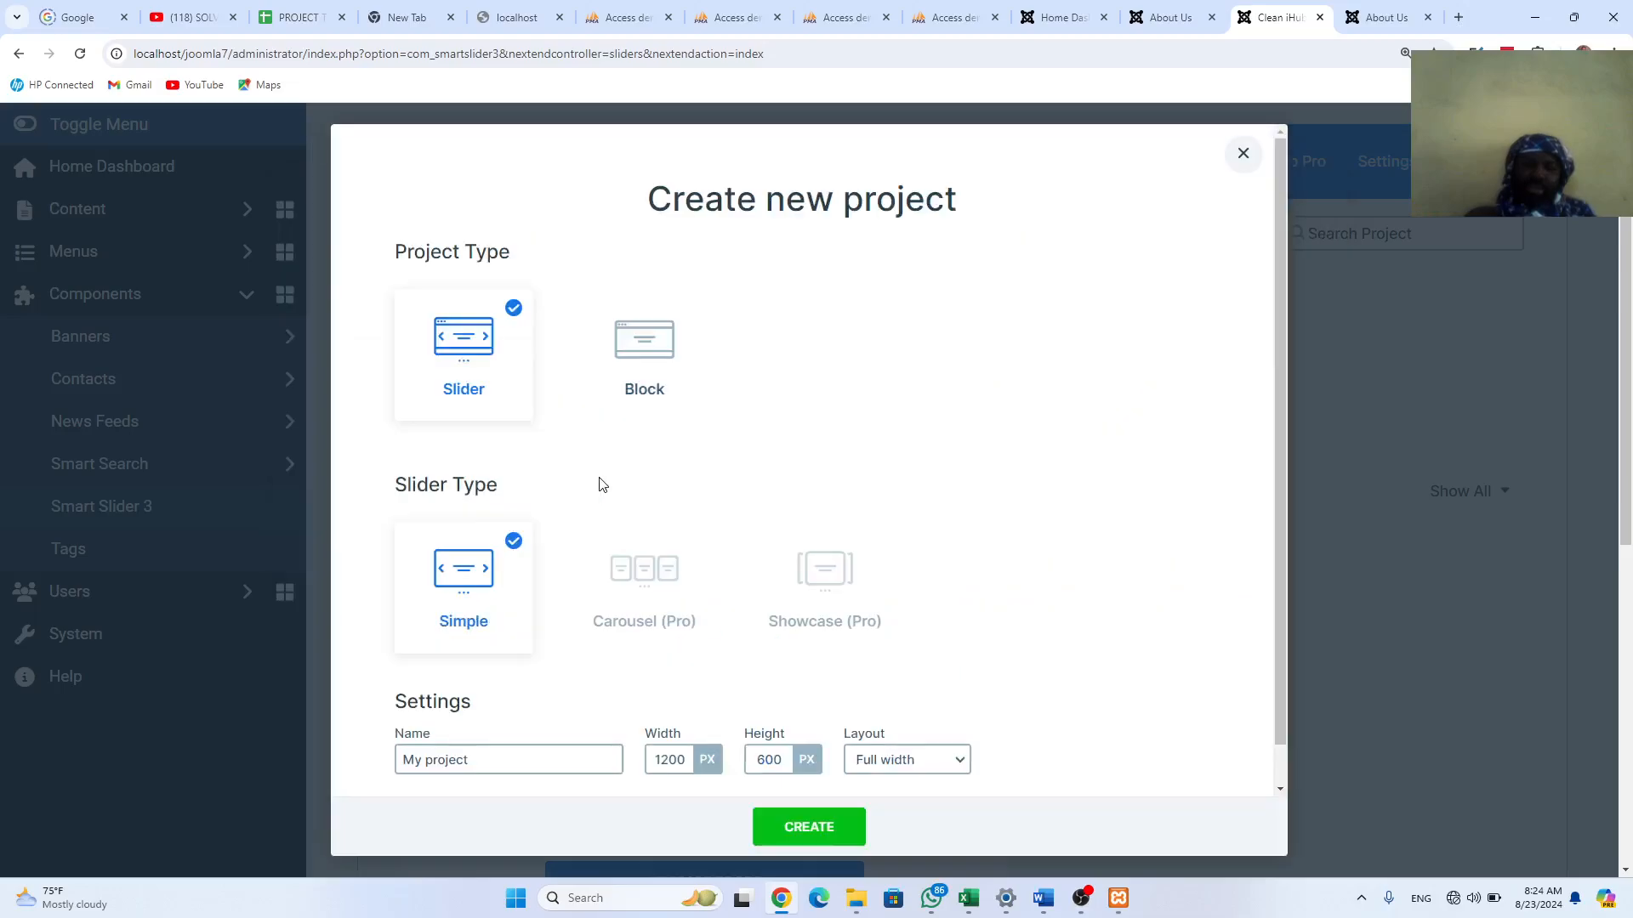
Step: Change the slider height from 600 to 400 px and create the 1200 px wide My project
click(765, 760)
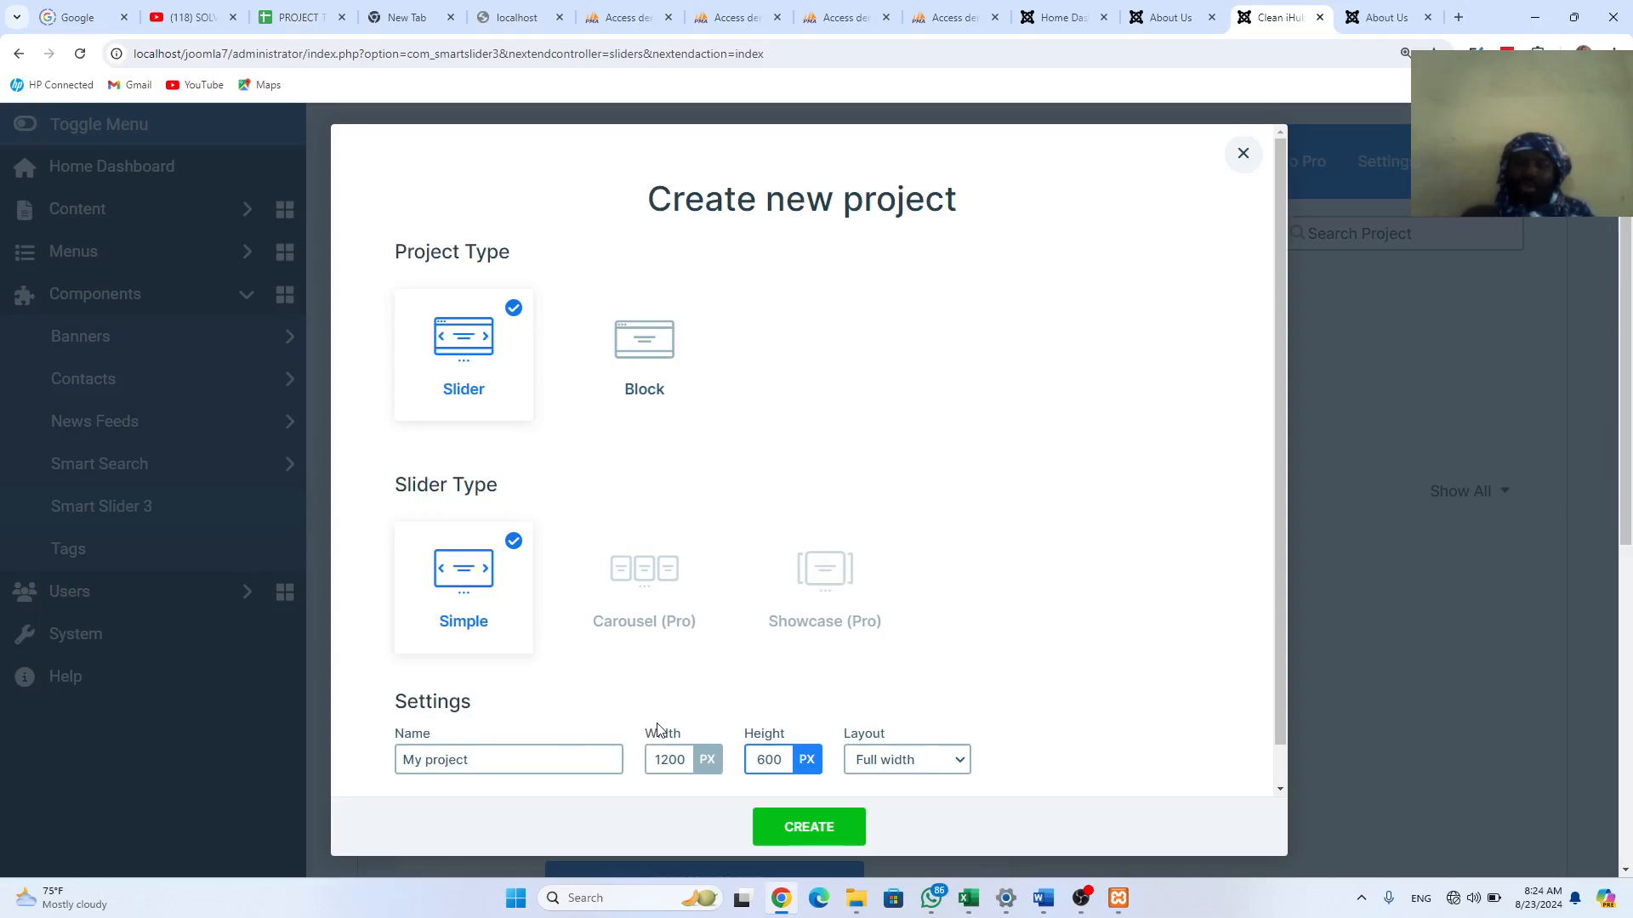
key(BackSpace)
text(4)
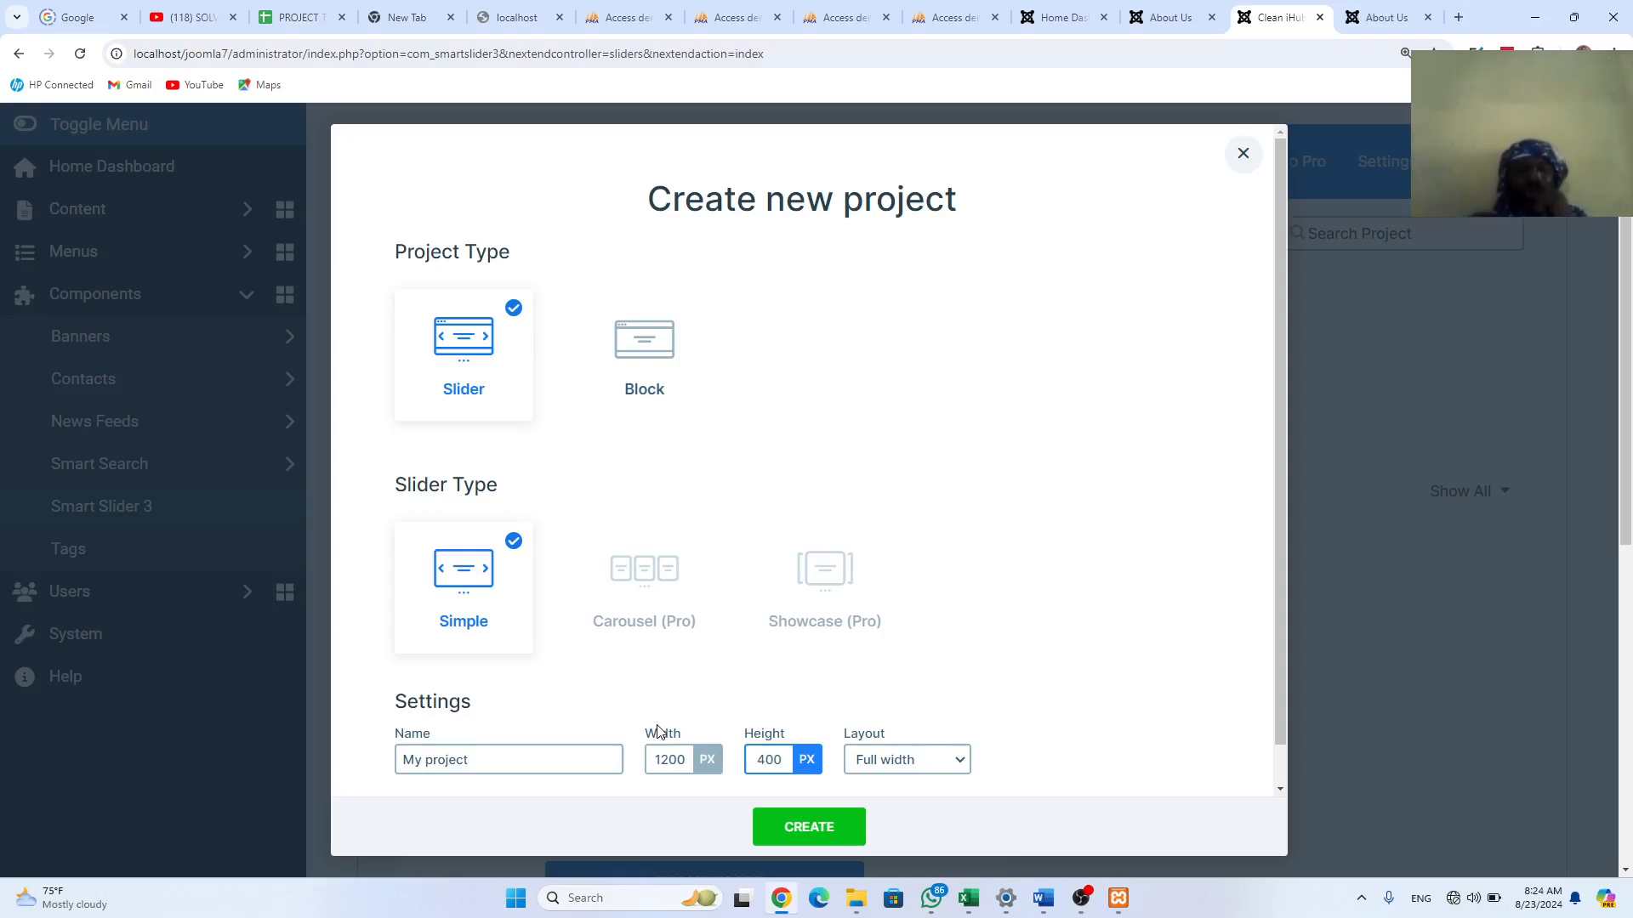
click(810, 829)
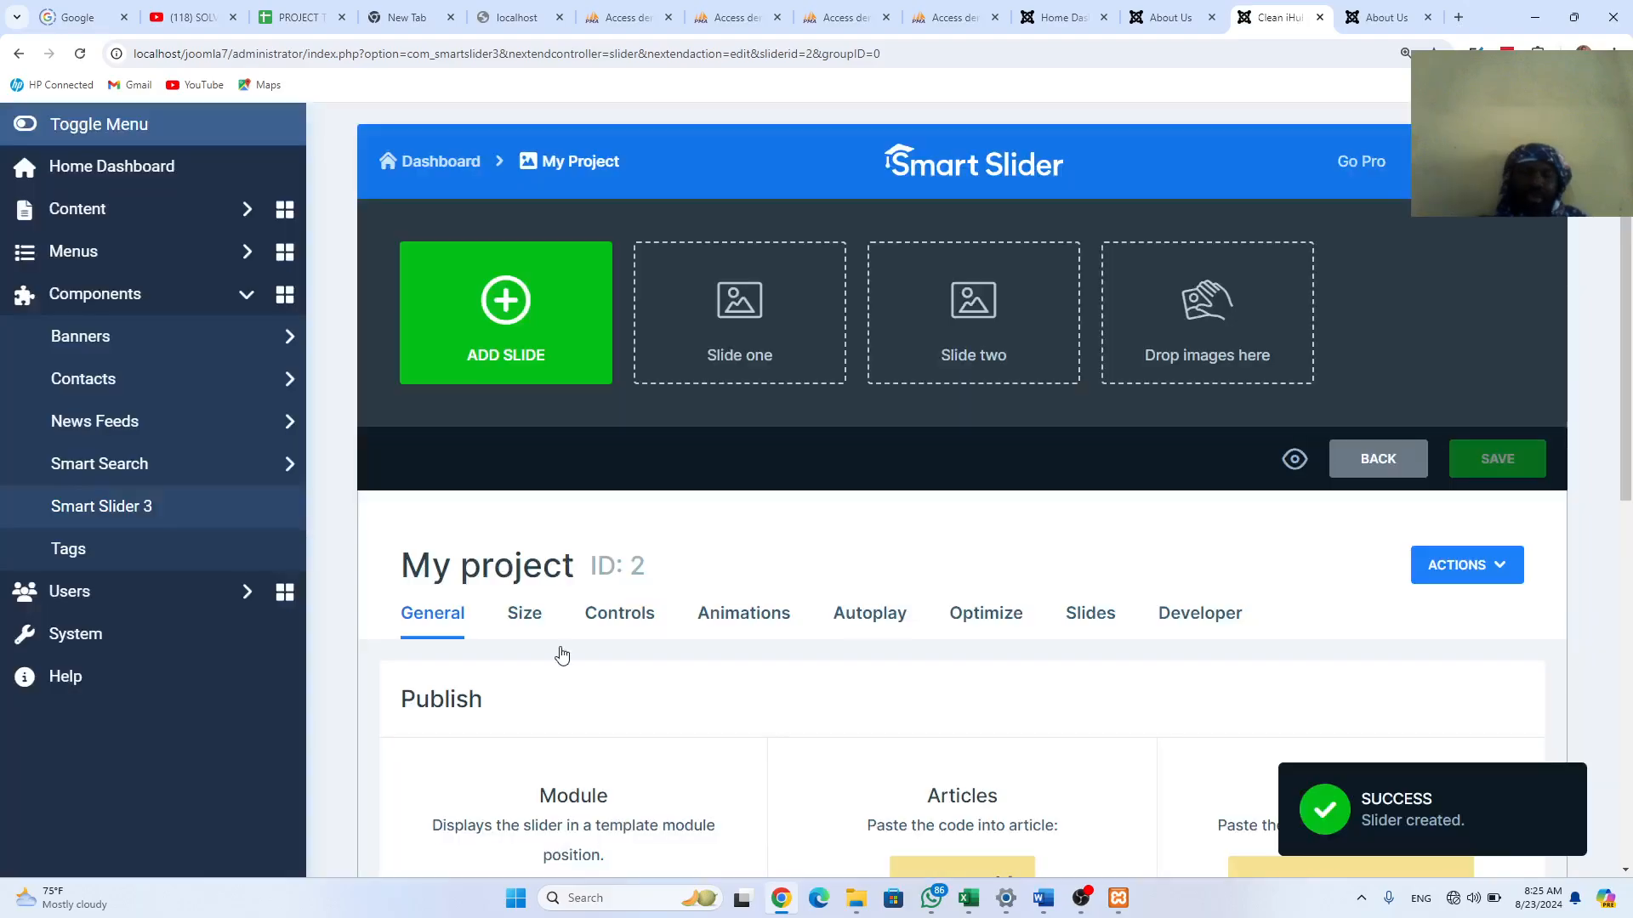
Step: Replace the slider name in General - Simple Slider with 'Home slider Page'
scroll(712, 689, down, 1)
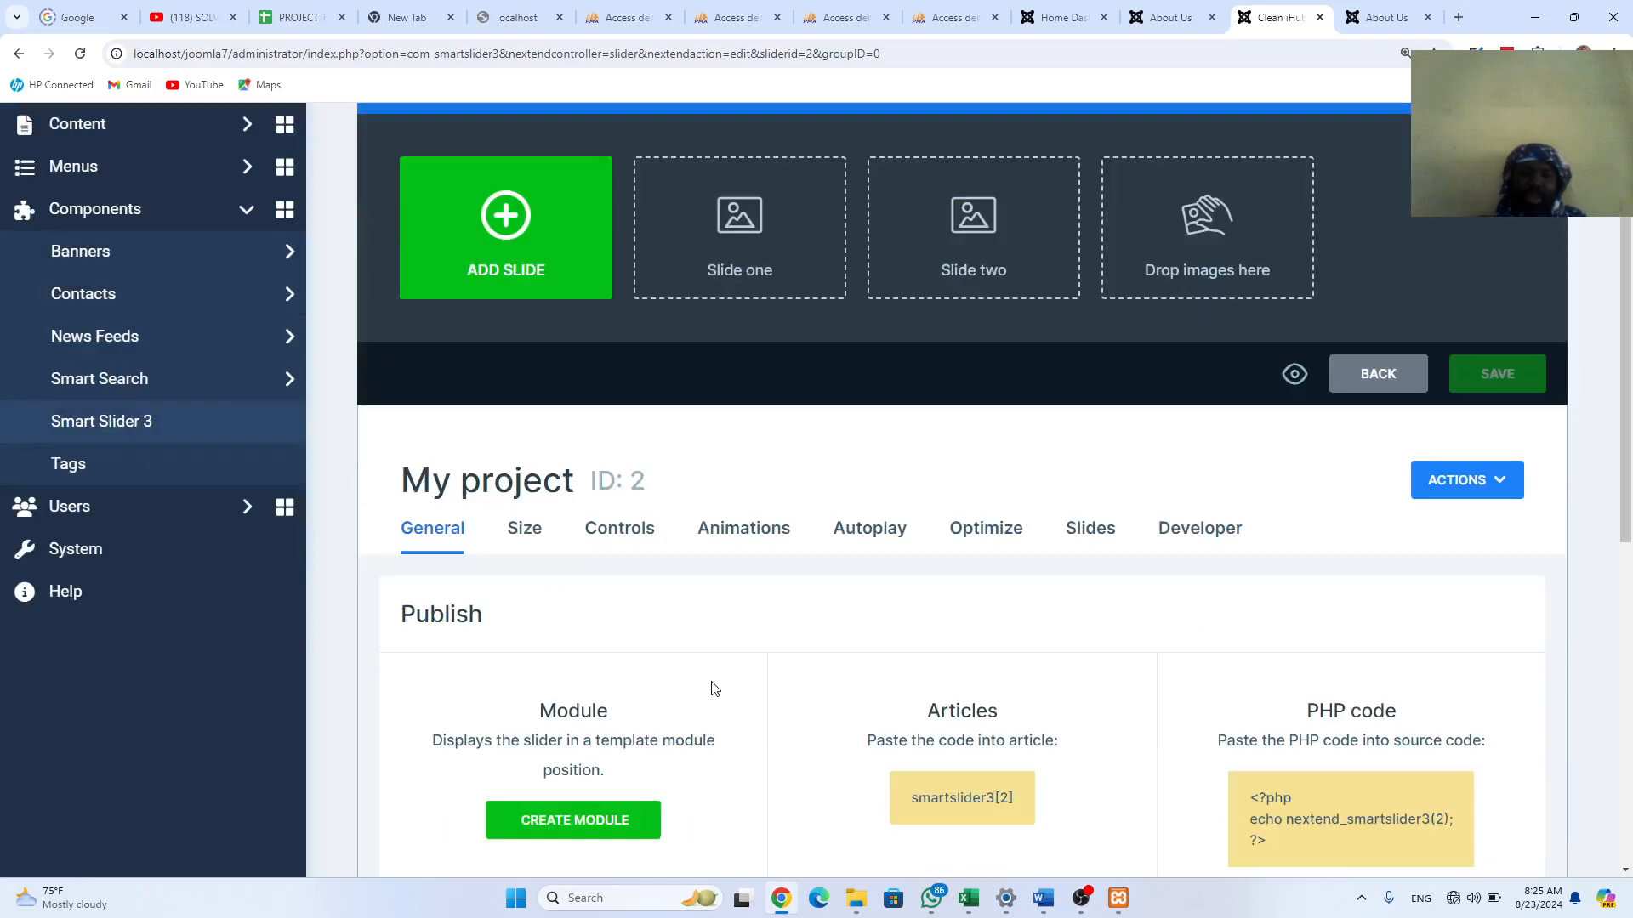
scroll(630, 749, down, 6)
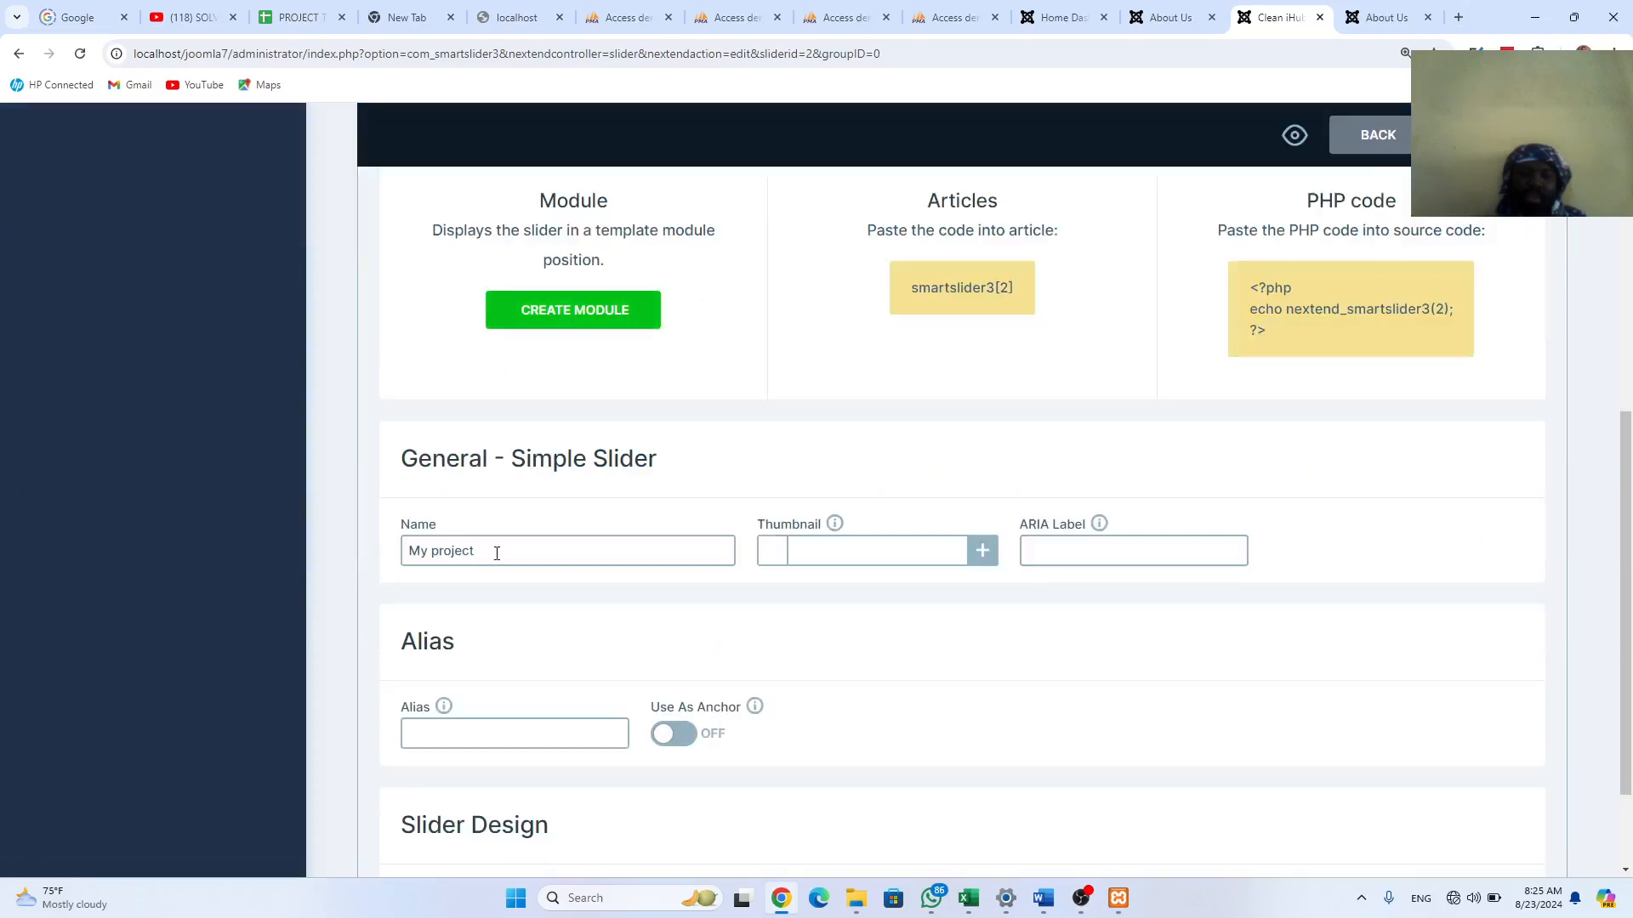
drag(496, 554, 411, 552)
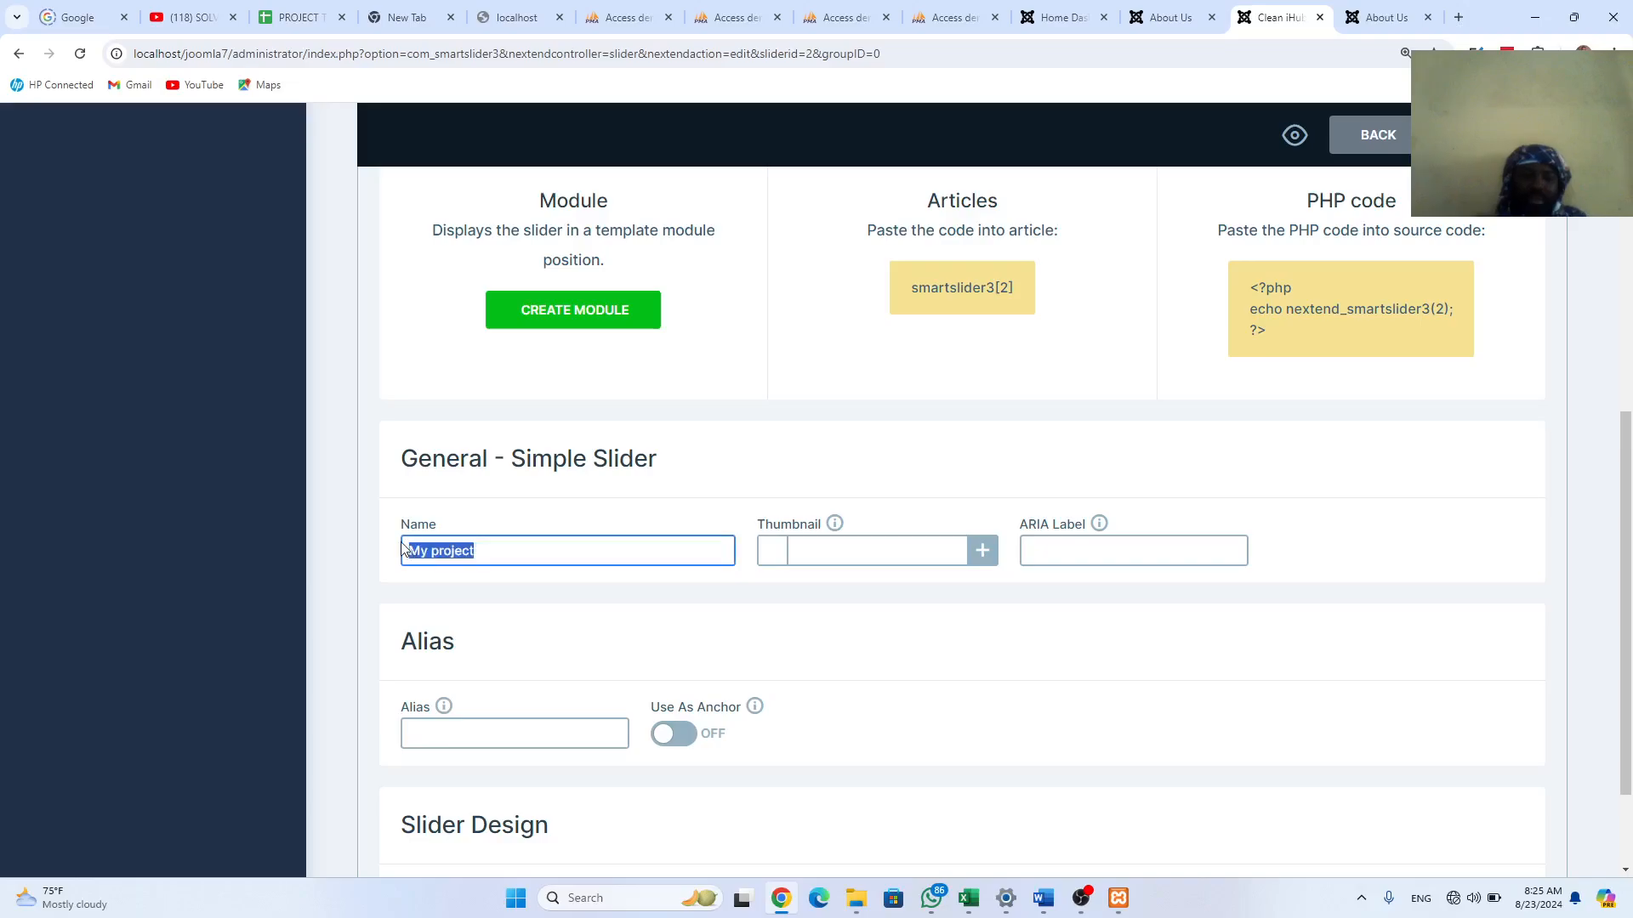
text(Ho)
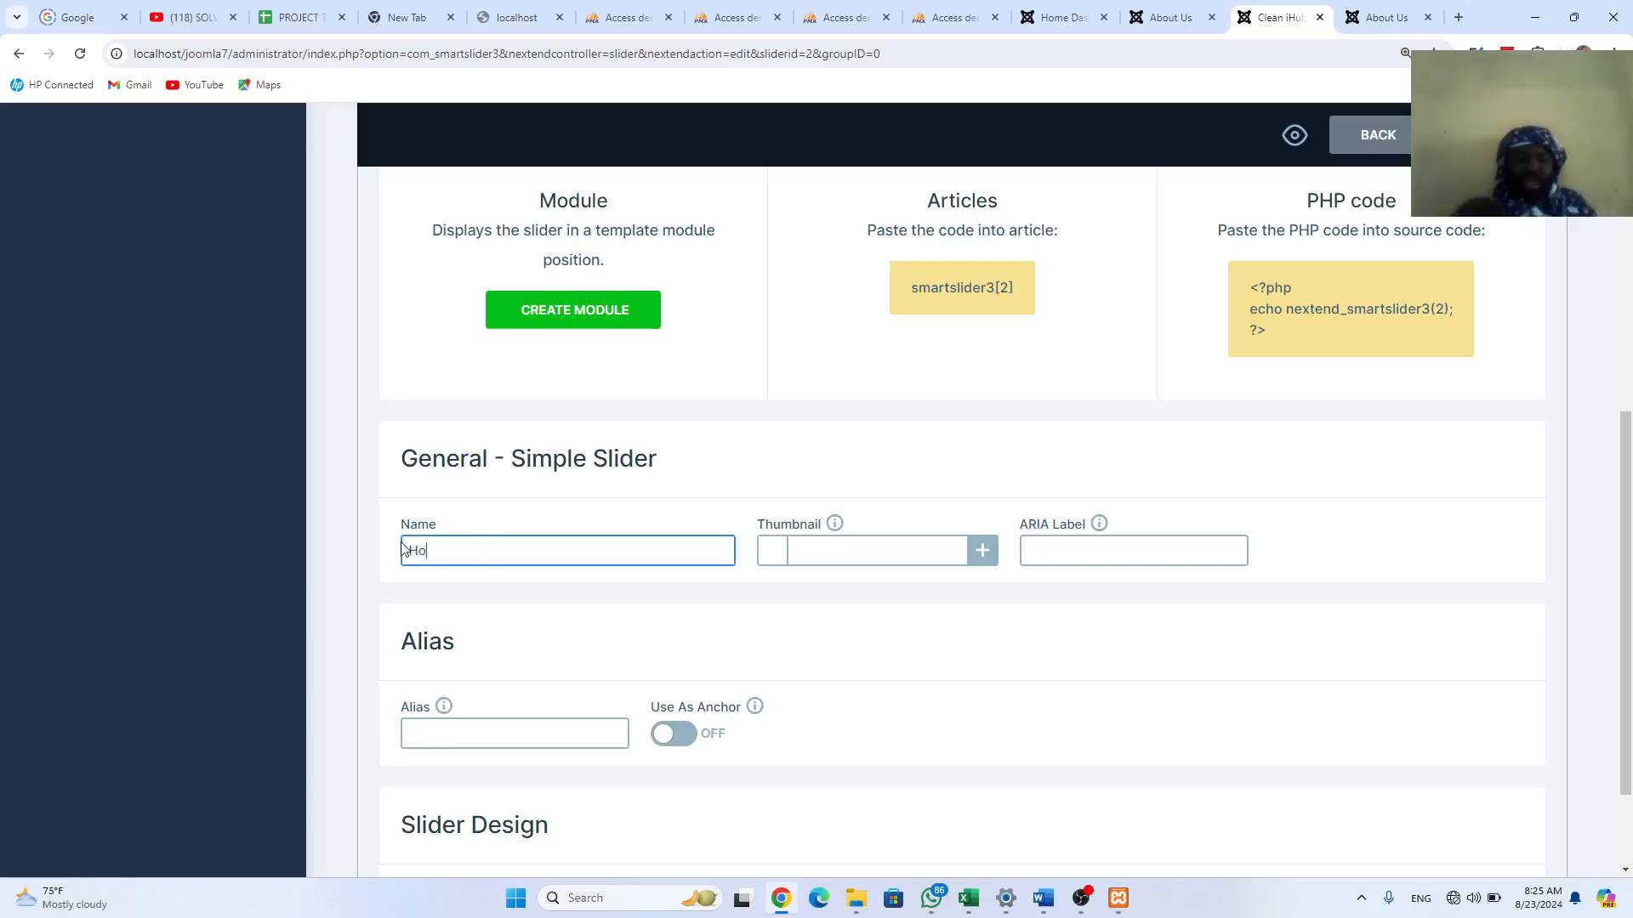
text(me slsider)
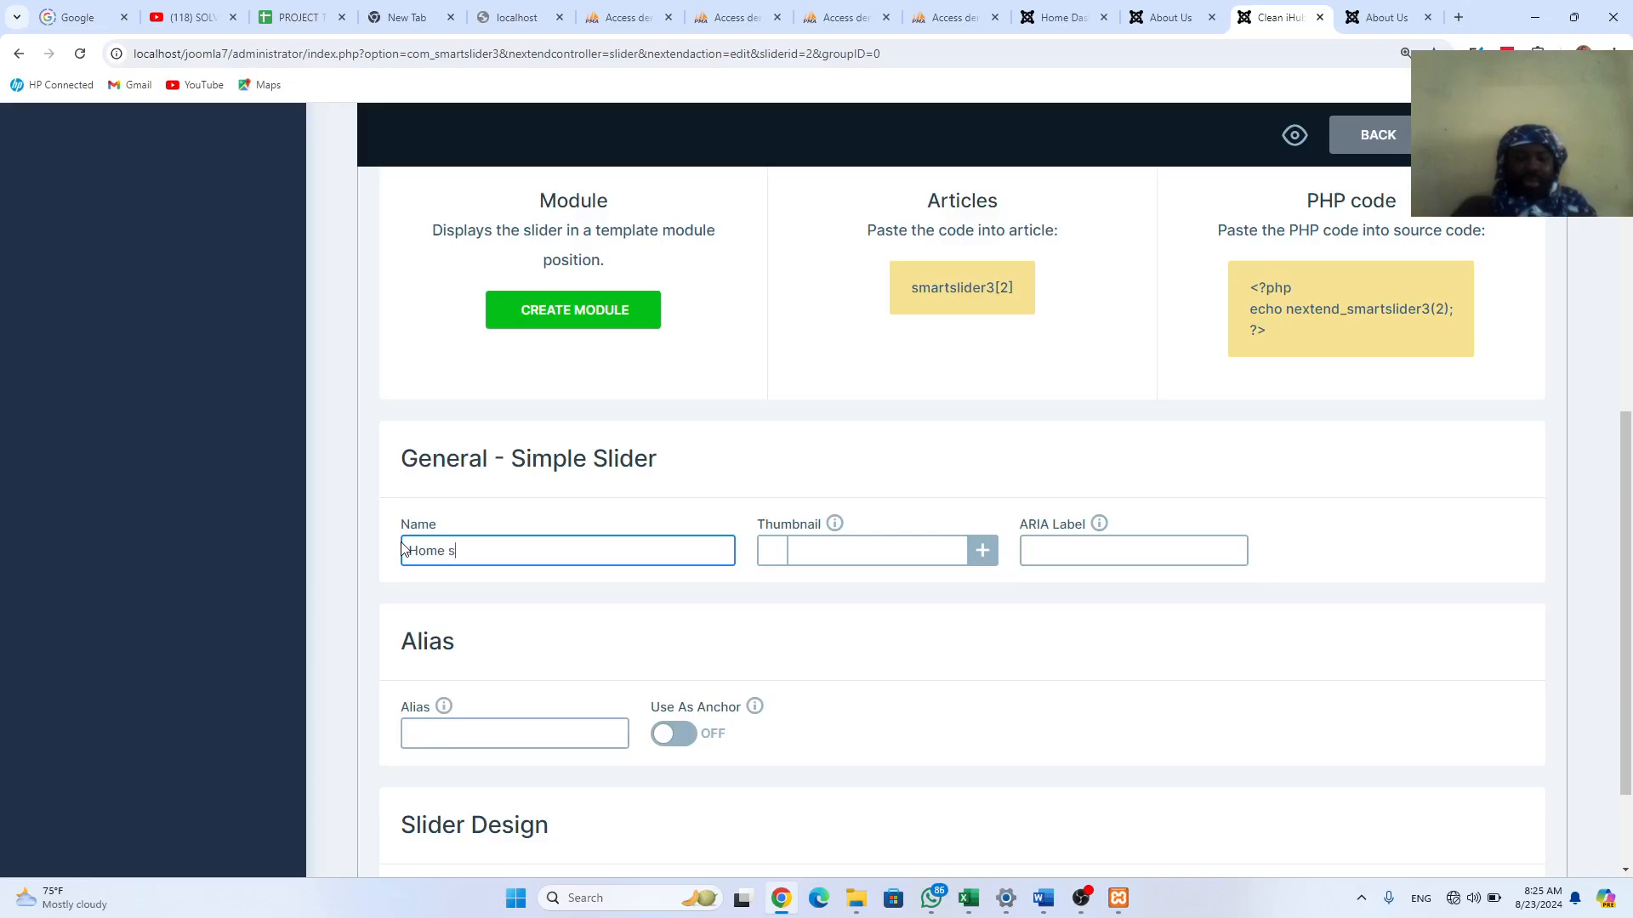
key(BackSpace)
key(BackSpace)
key(BackSpace)
key(BackSpace)
key(BackSpace)
text(ider)
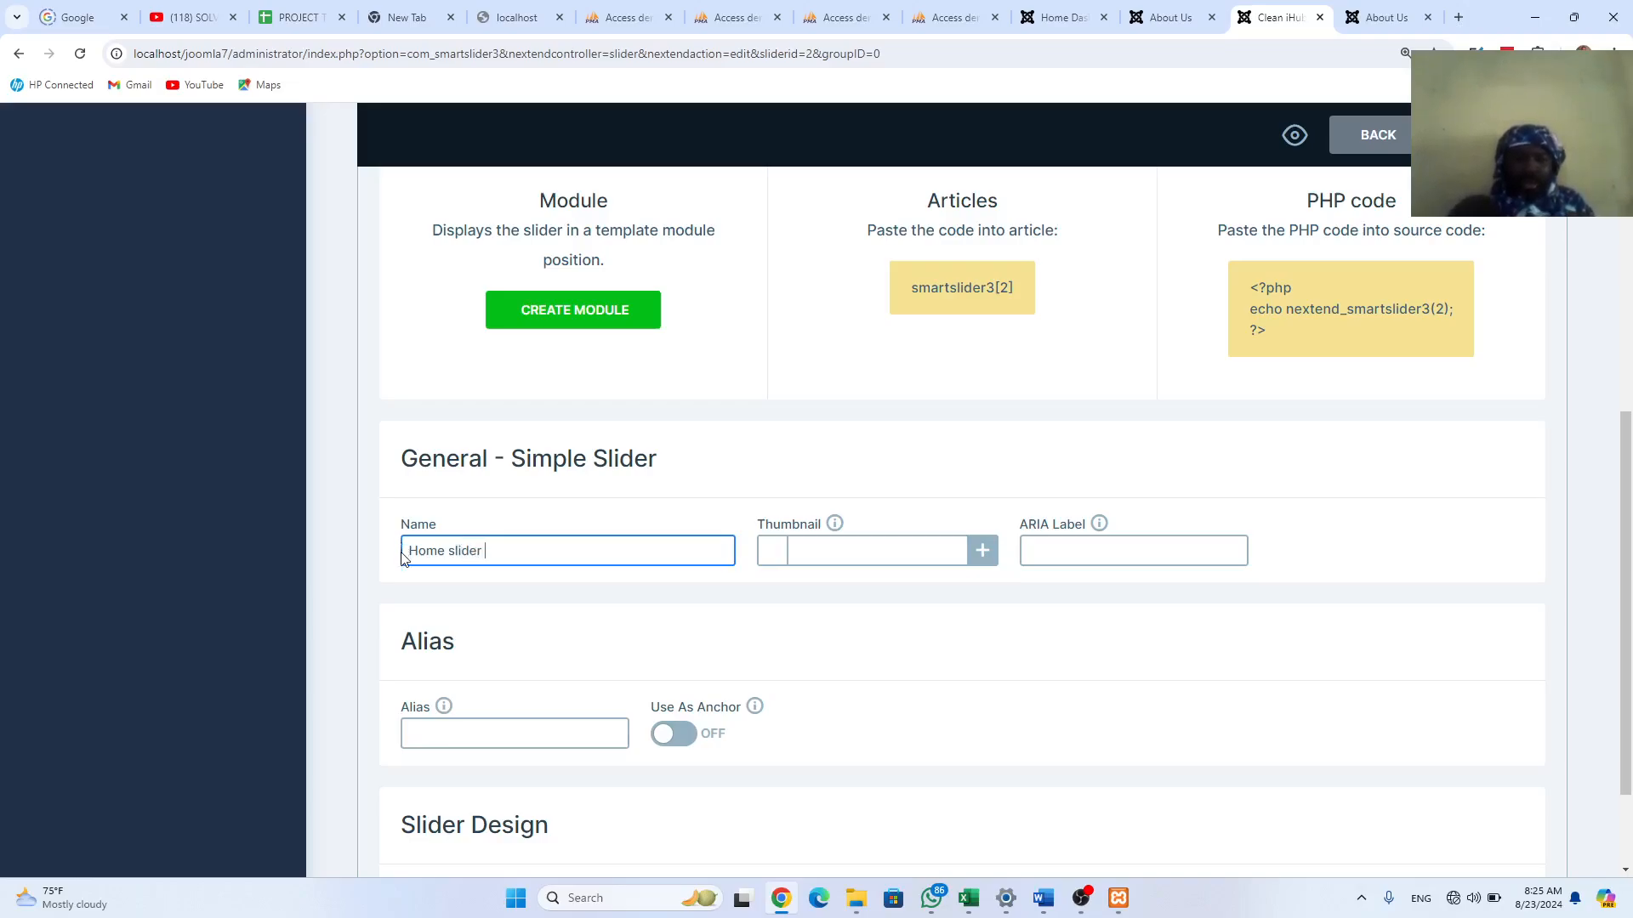
text( Page)
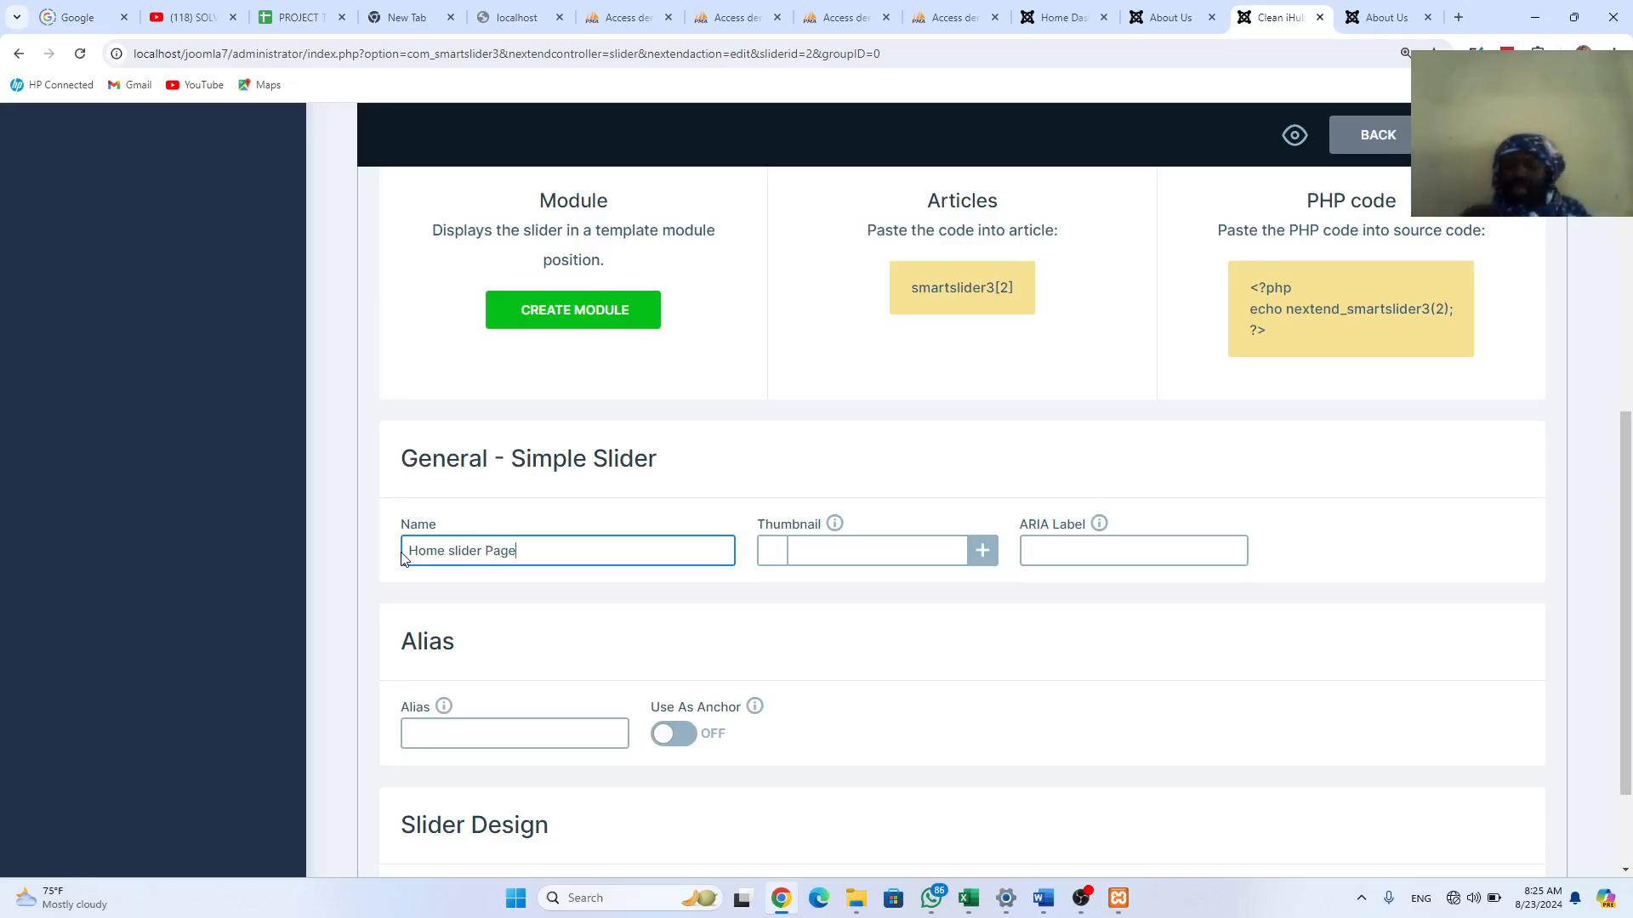
scroll(740, 649, up, 7)
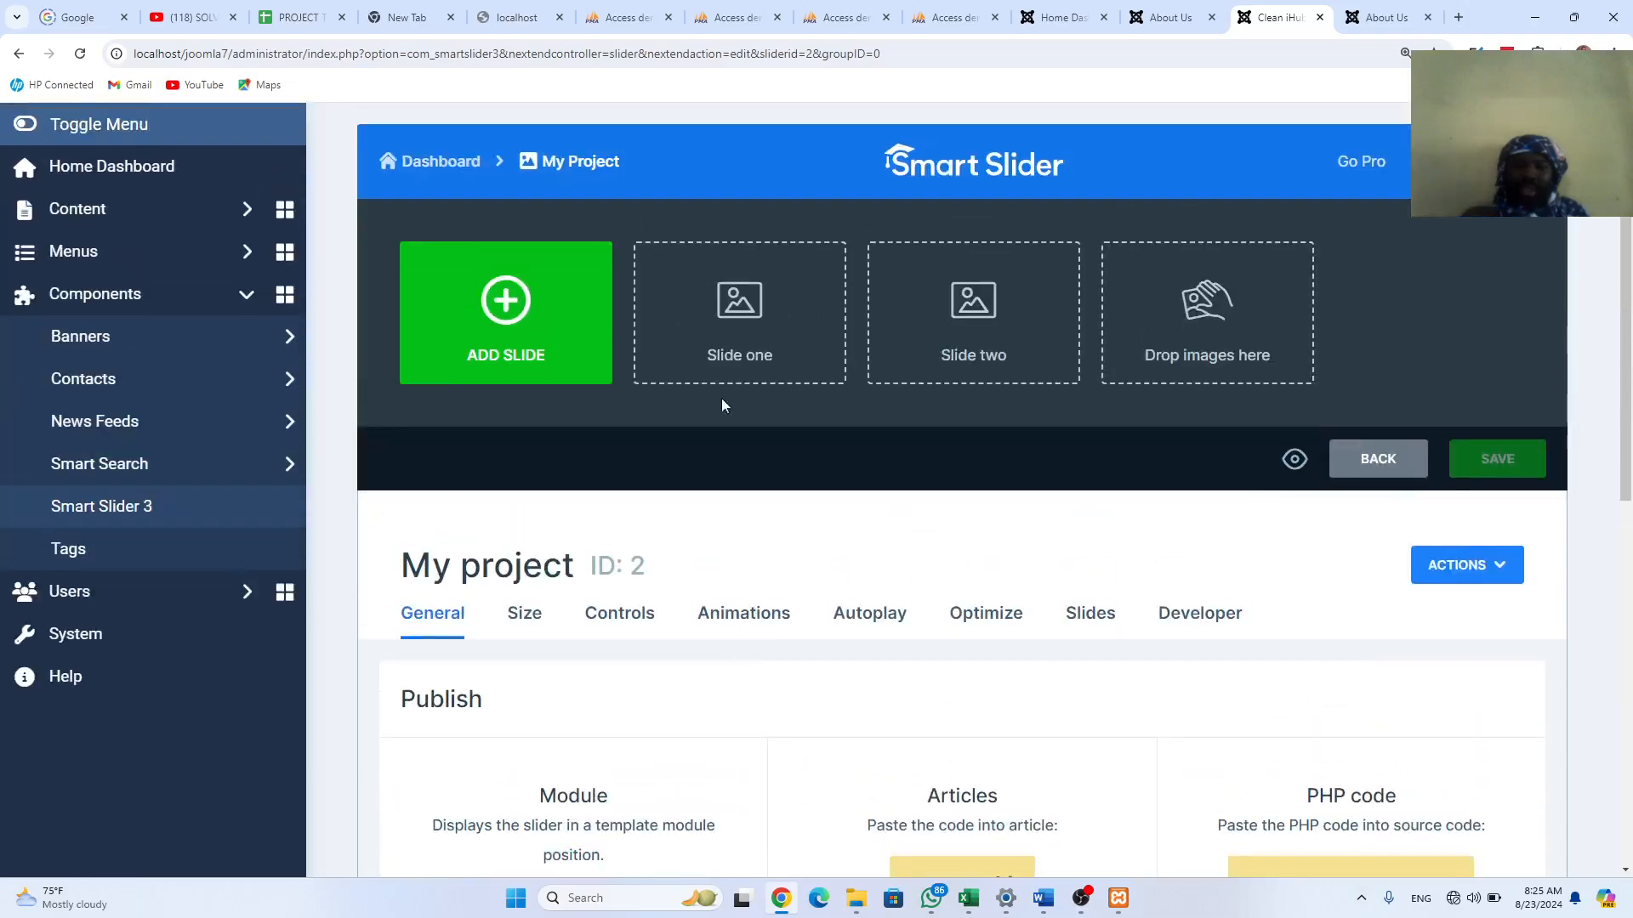
Step: Add an image slide and drag HWWW from the mobile phone retail shop folder into Select Image
click(513, 319)
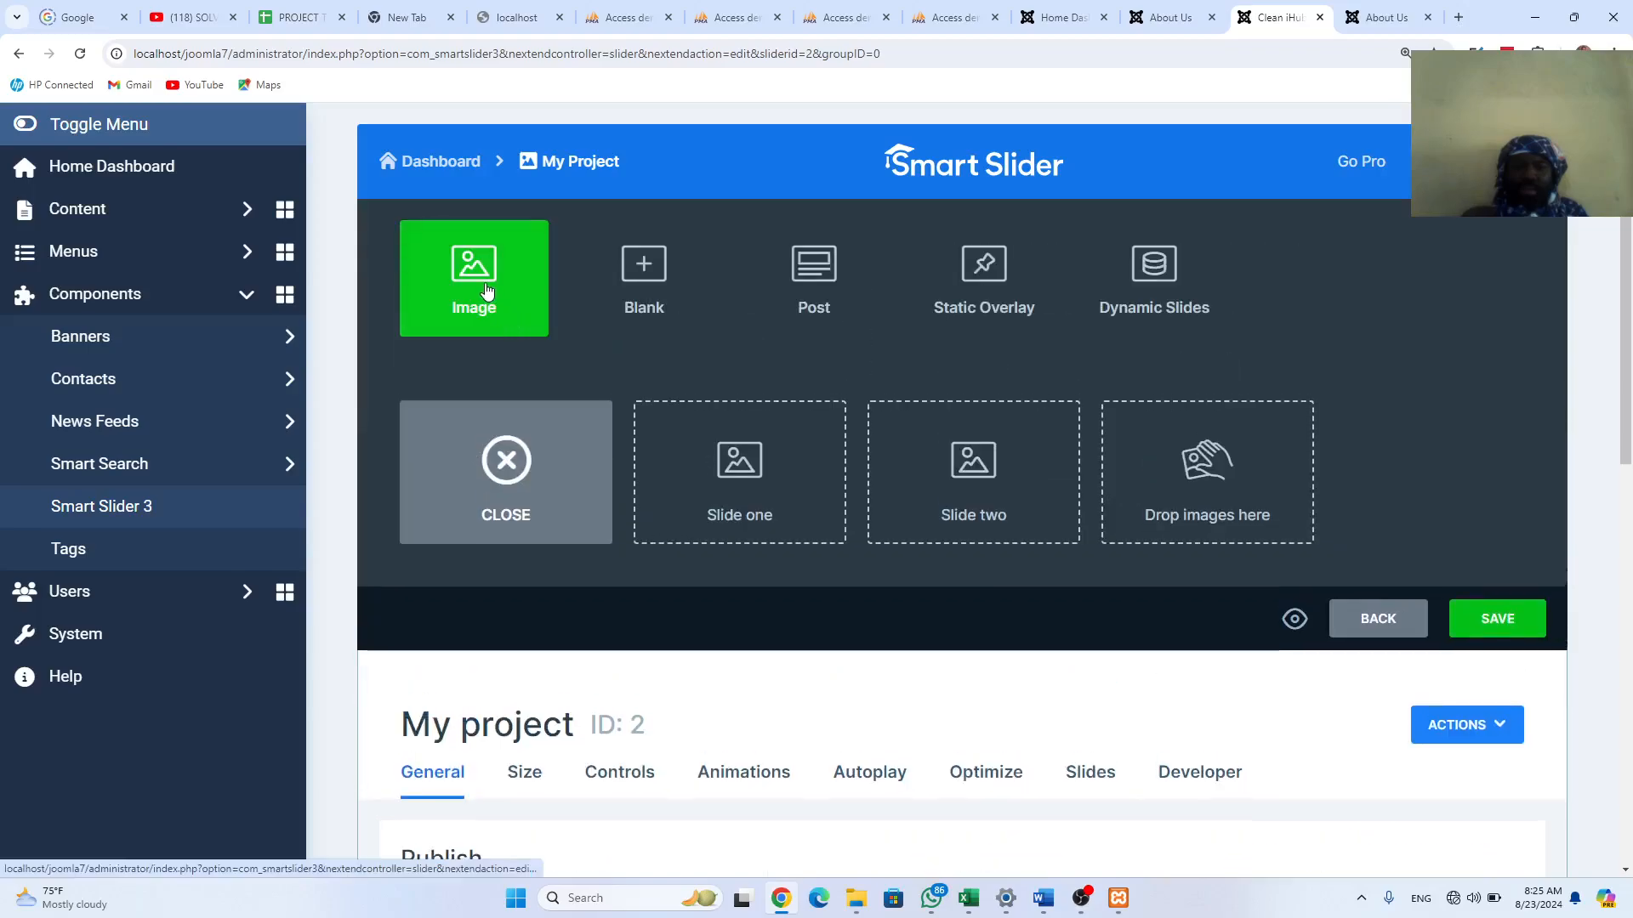
click(486, 292)
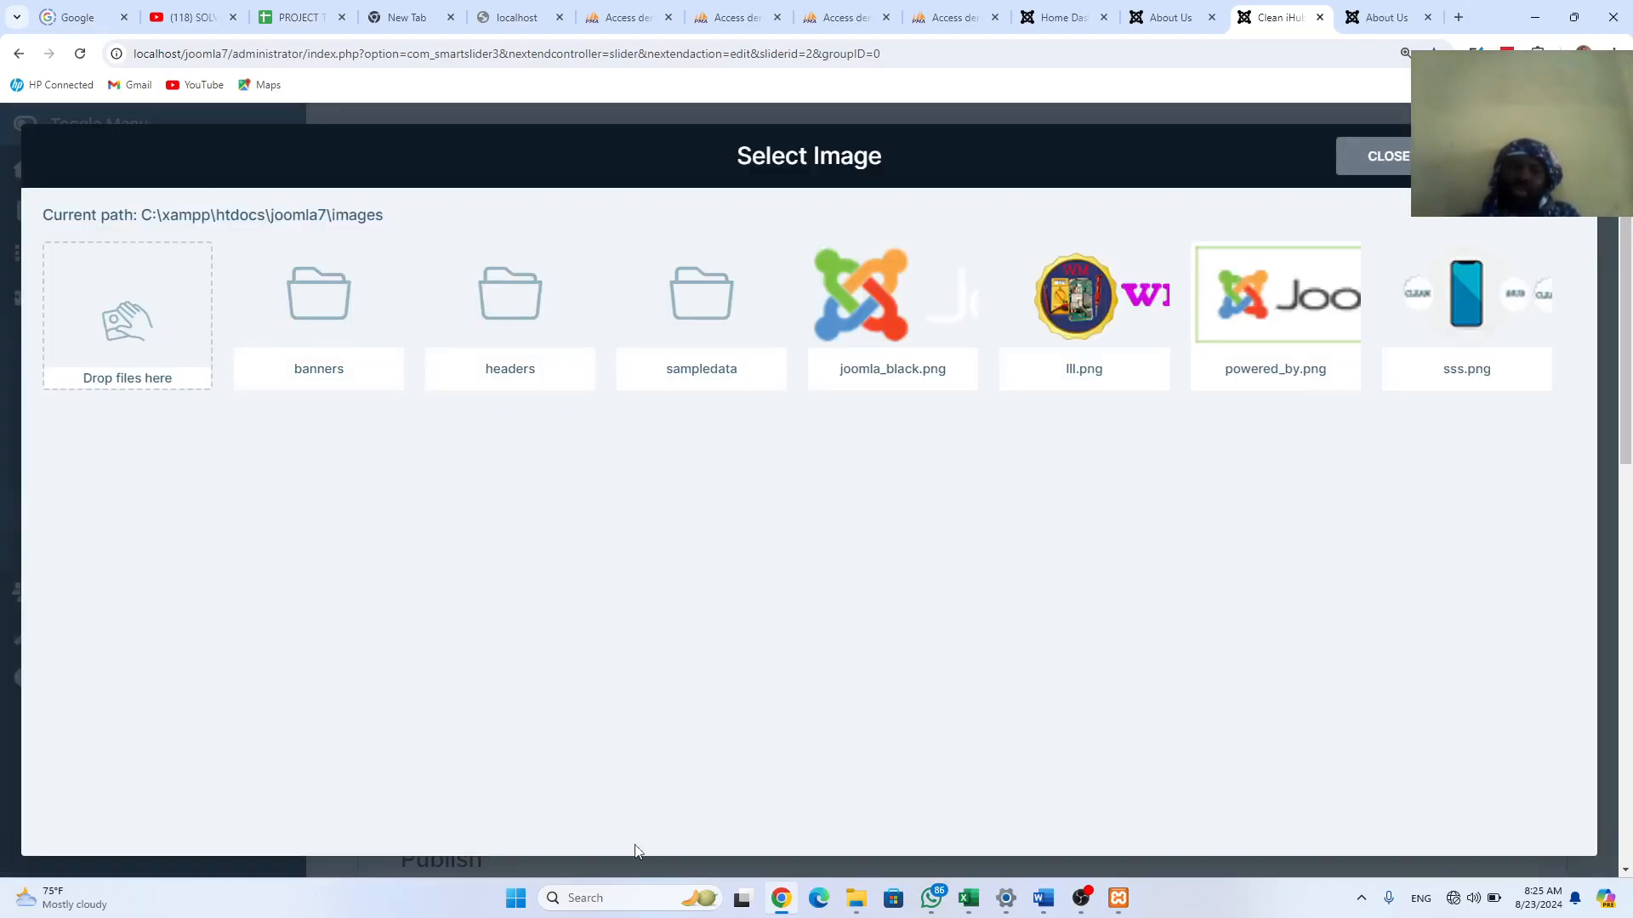
mouse_move(857, 898)
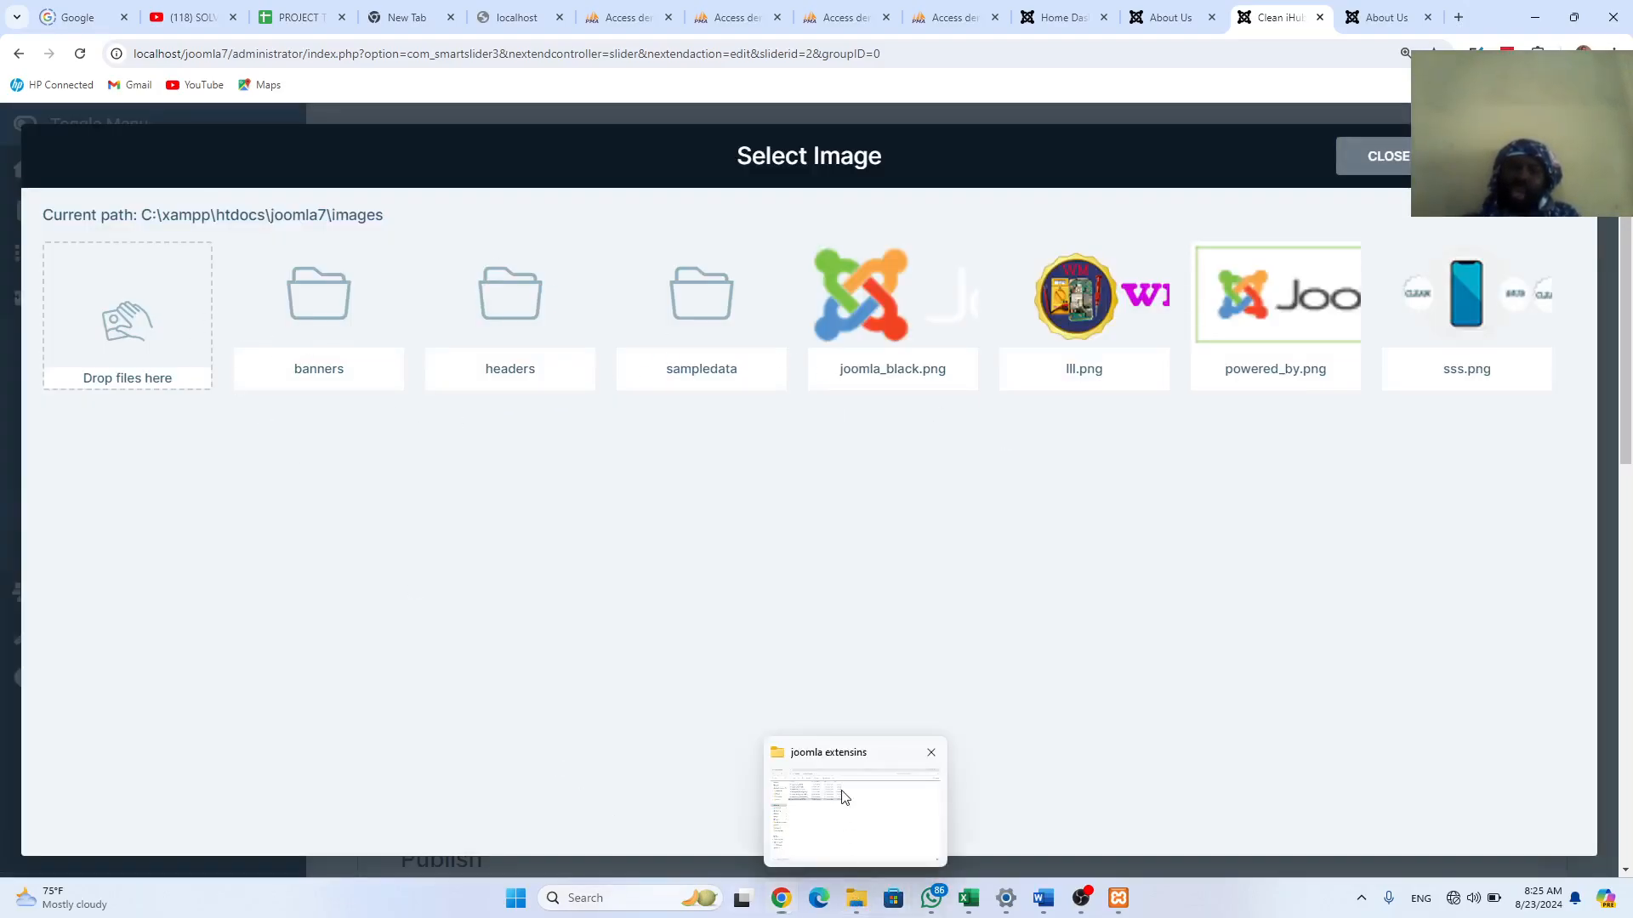
click(845, 797)
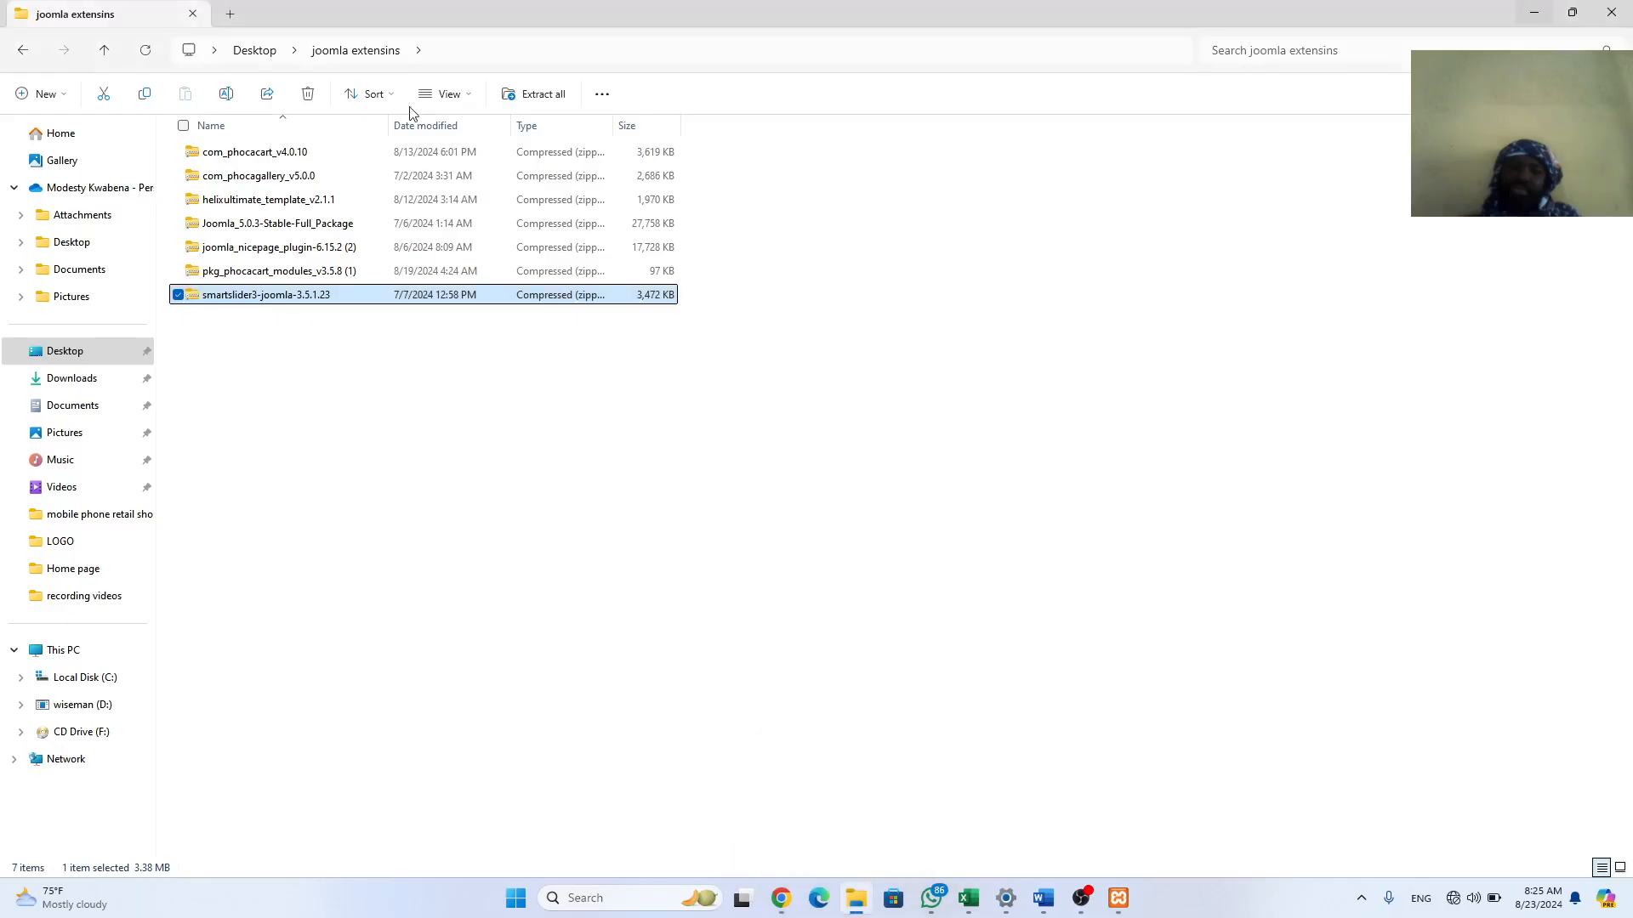
click(106, 521)
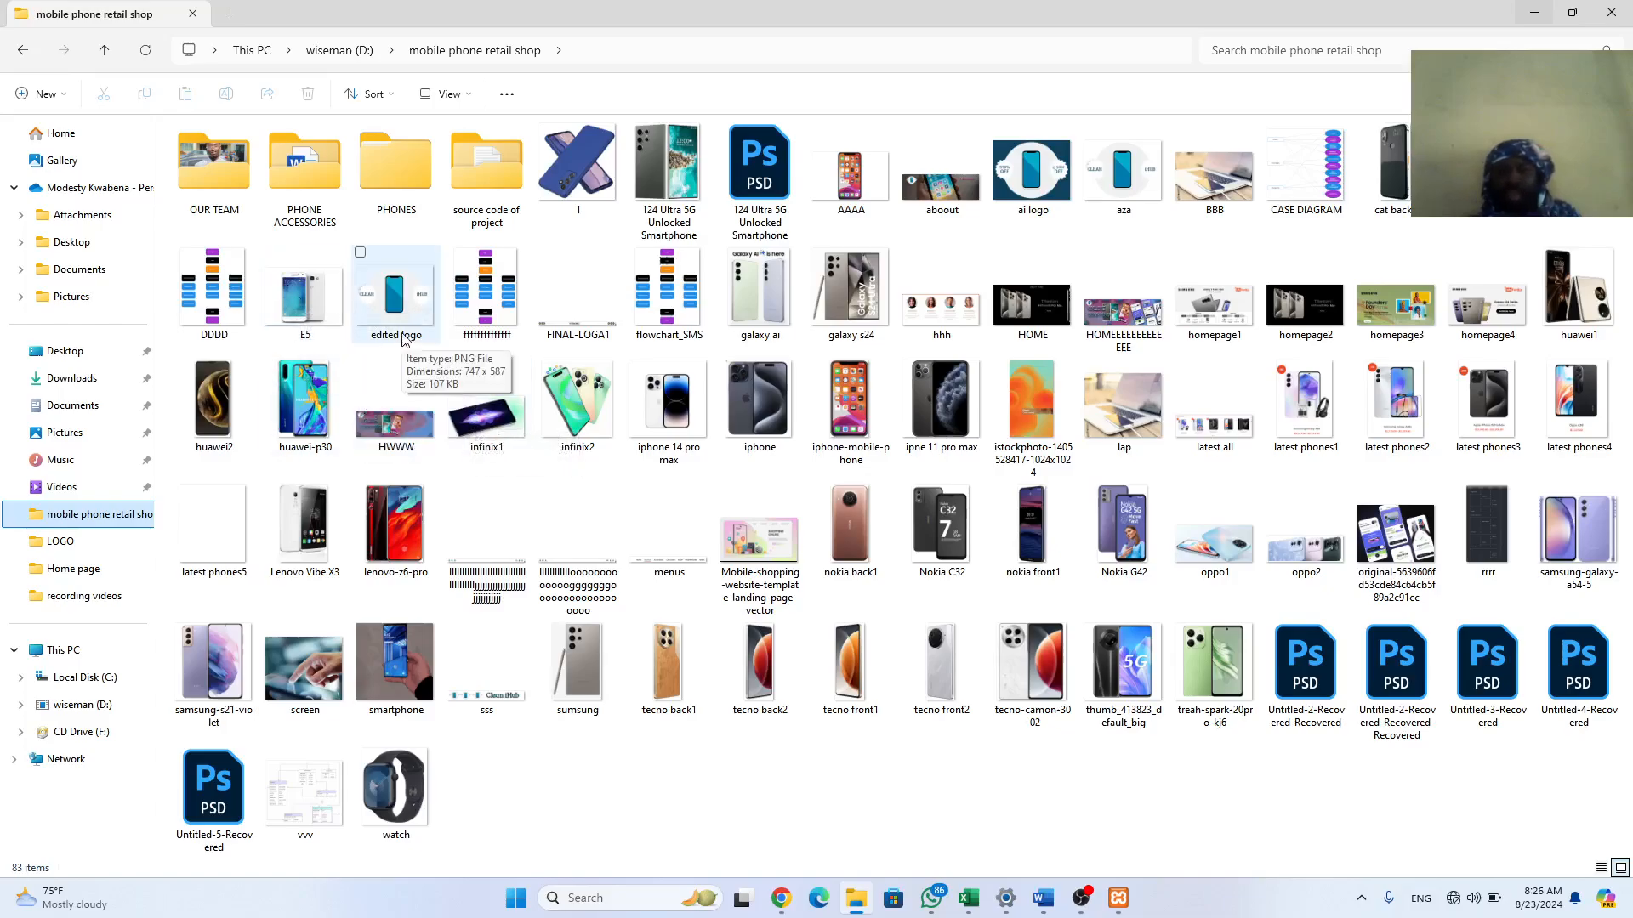
click(937, 196)
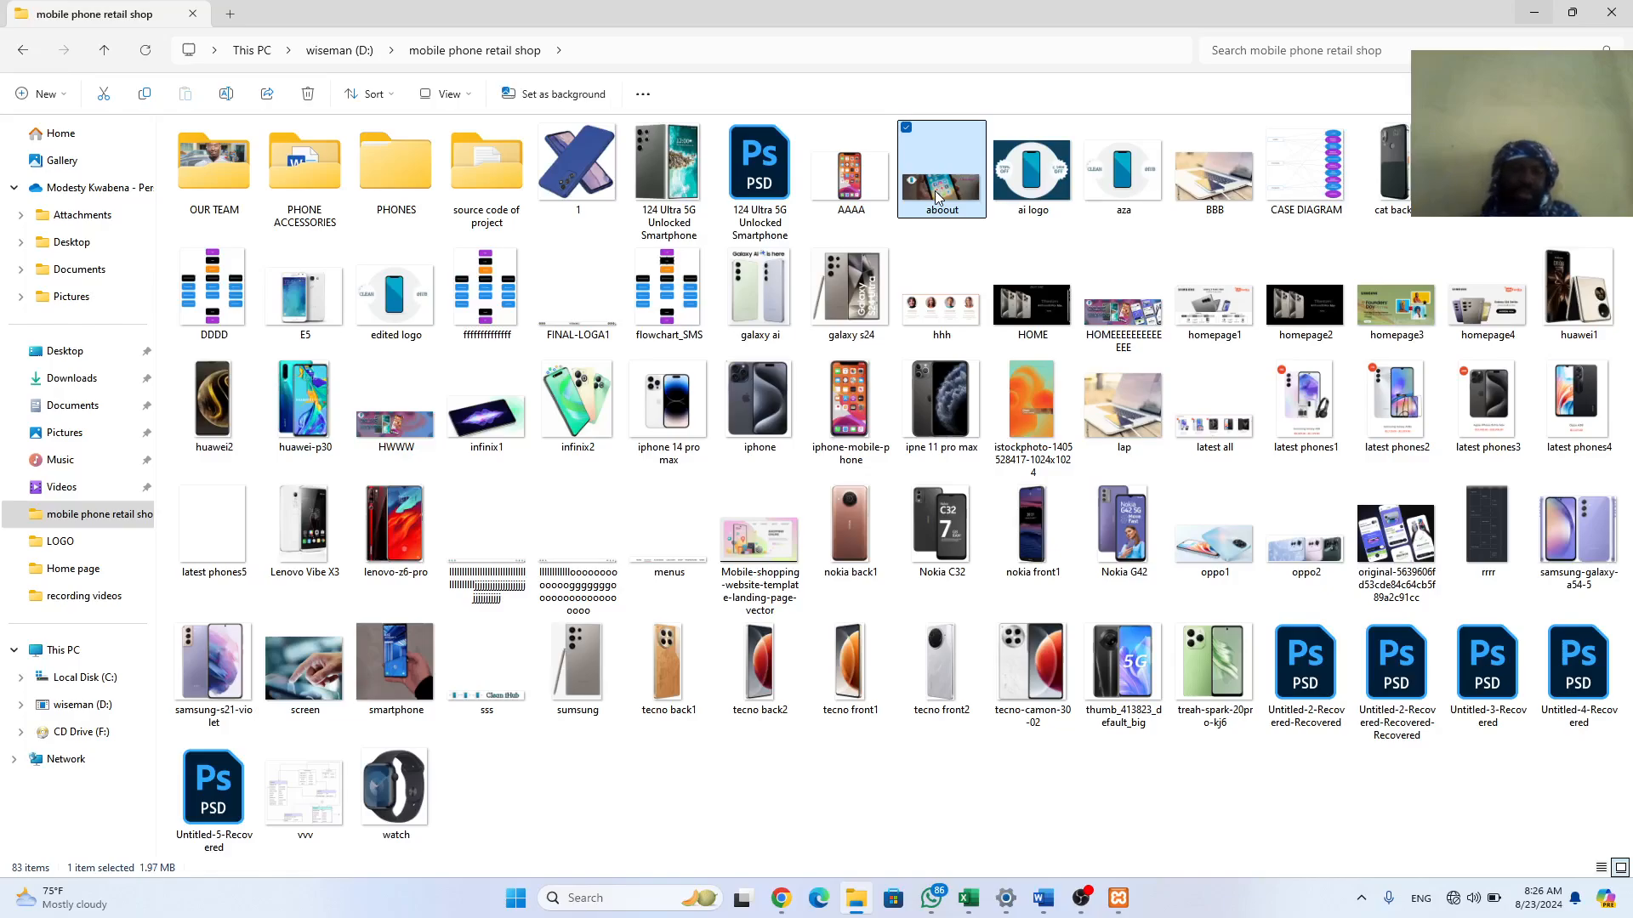
click(403, 444)
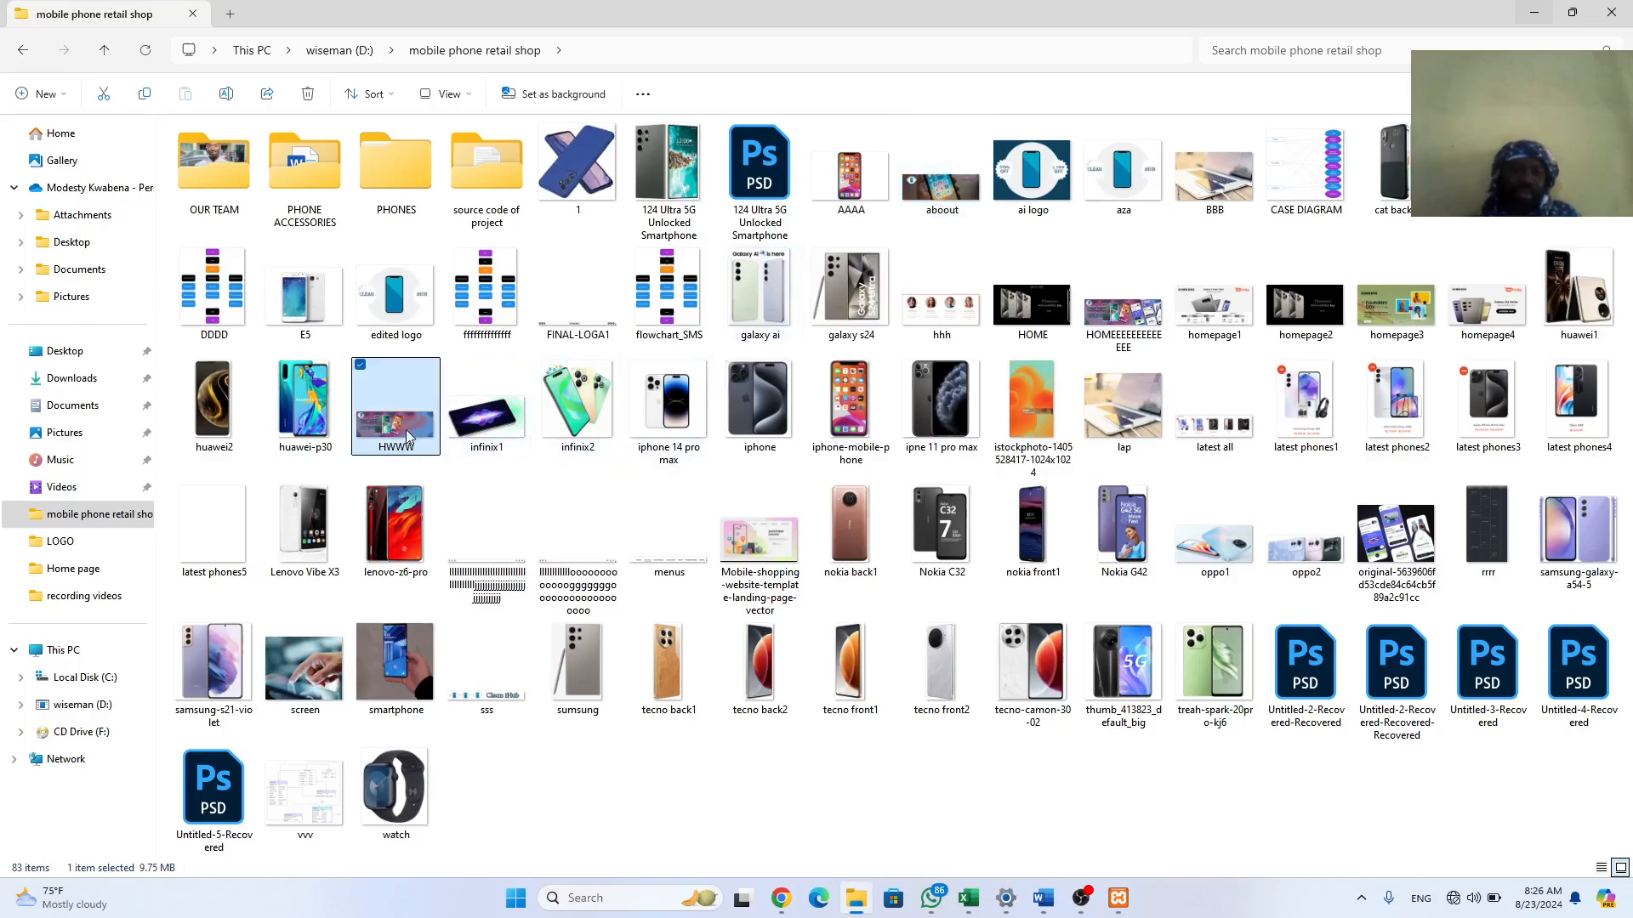
drag(403, 428, 99, 274)
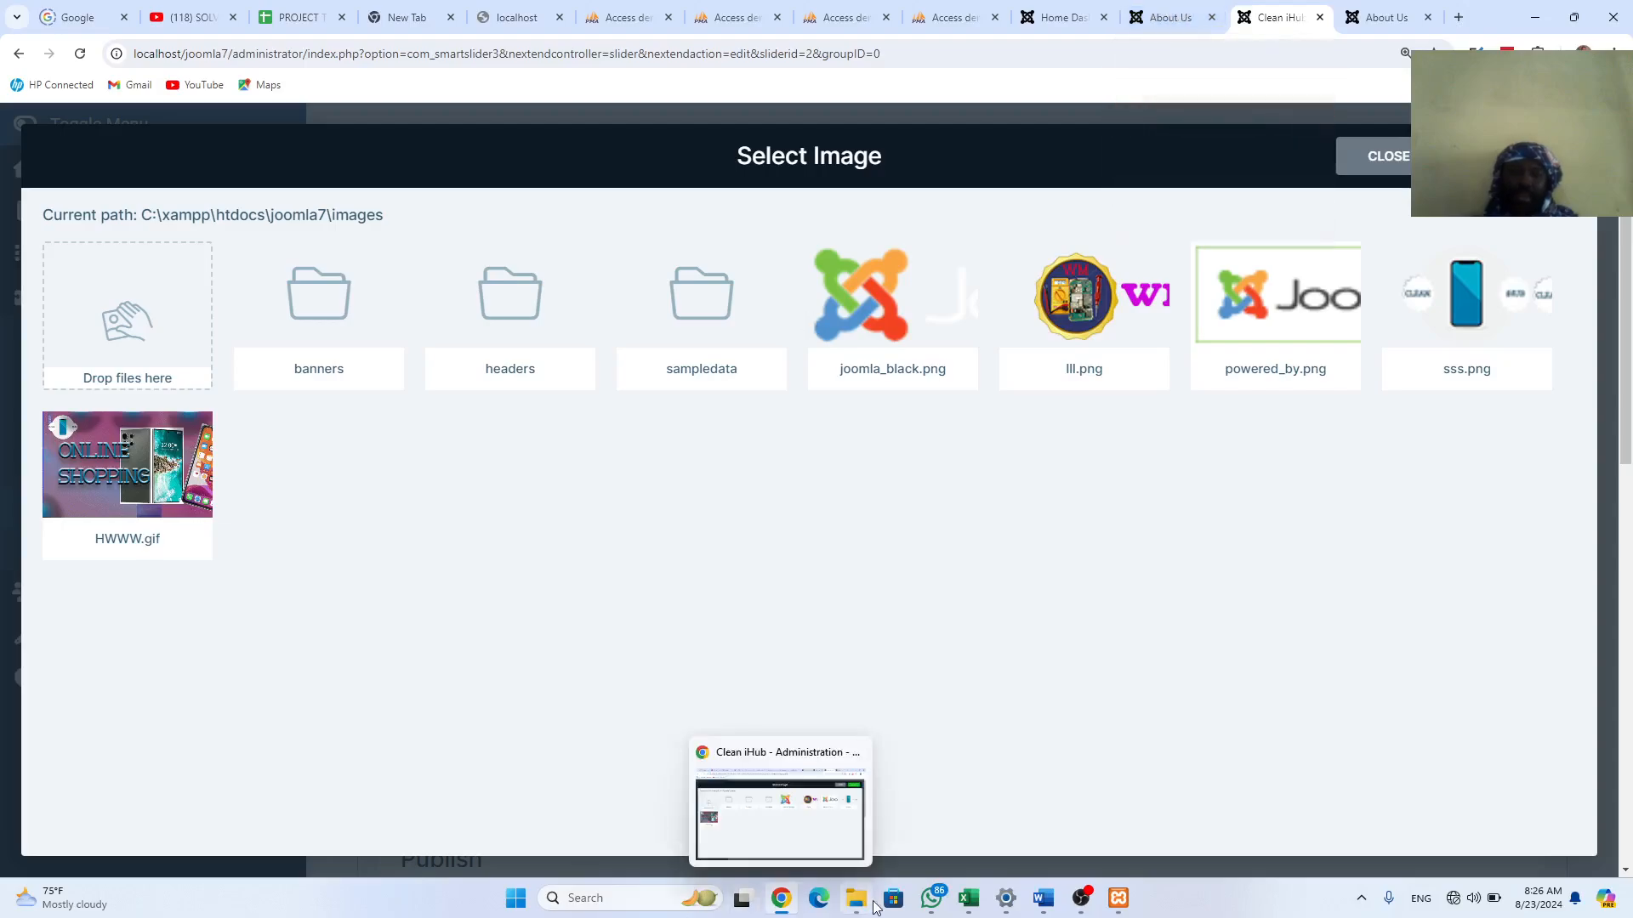
Step: Preview the aboout.gif banner in a browser tab, then return to the Joomla image picker
mouse_move(856, 898)
click(842, 815)
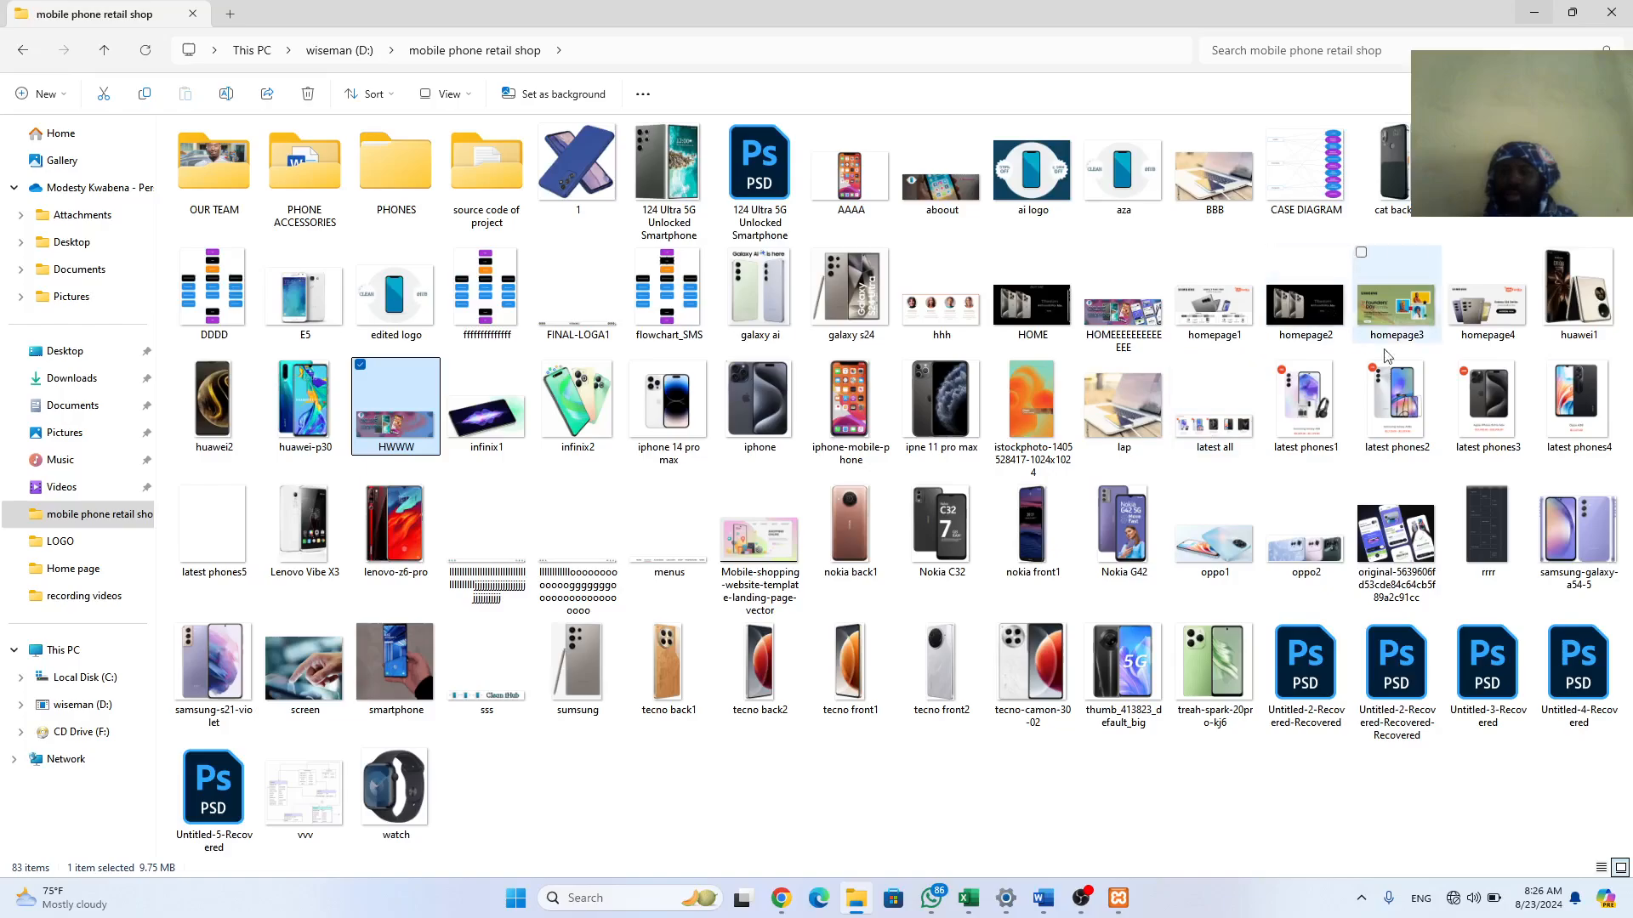
click(954, 200)
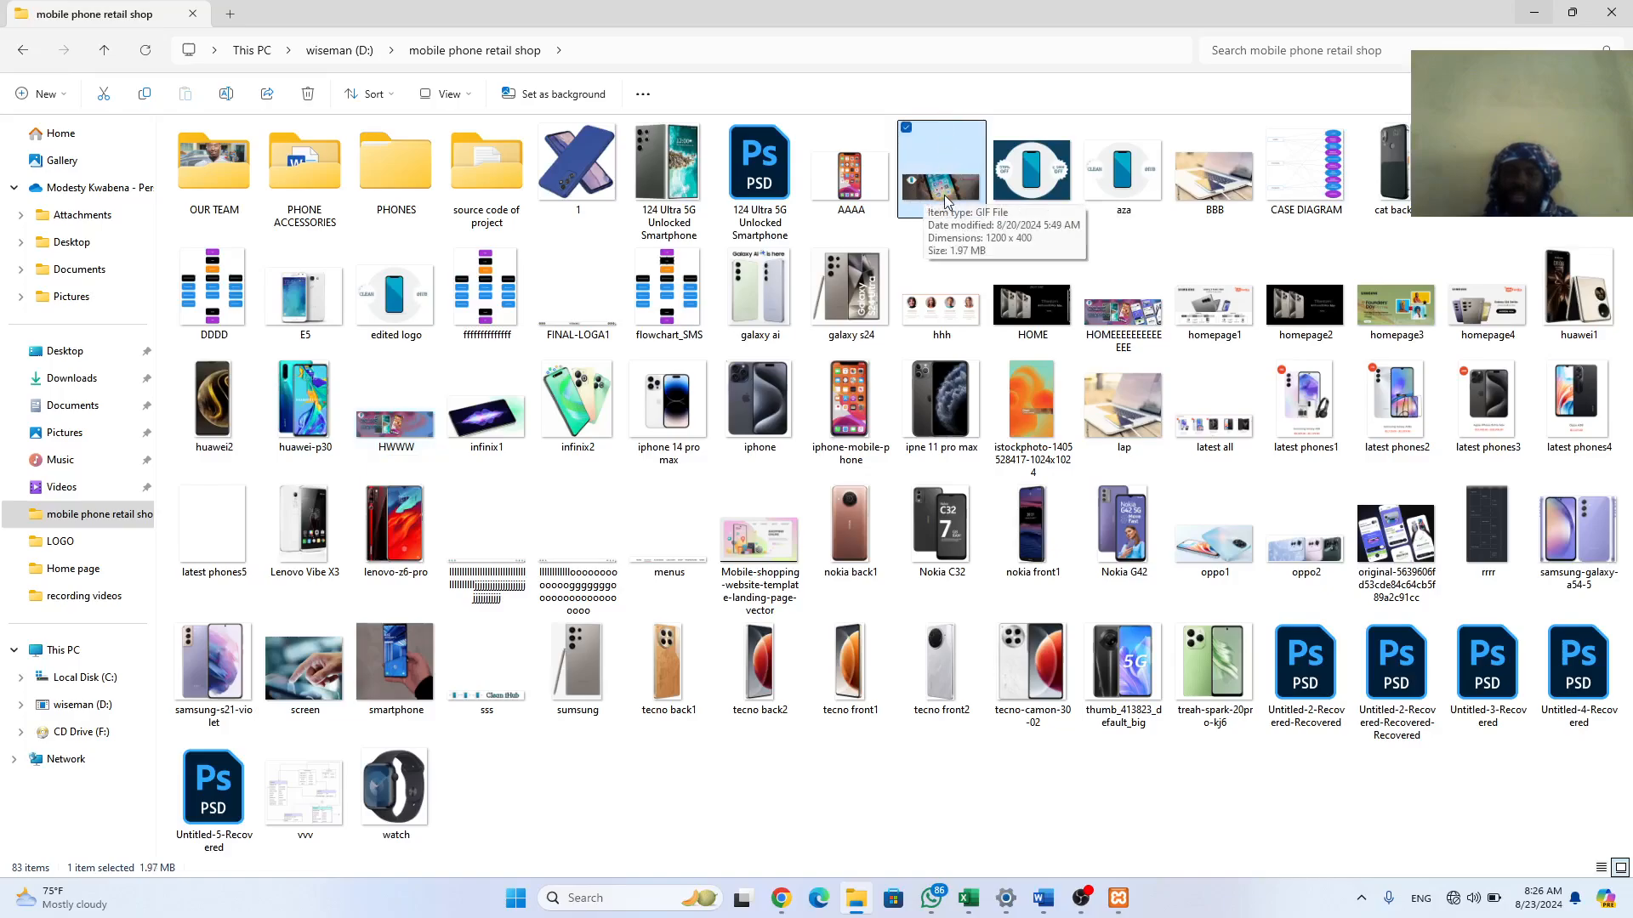
drag(942, 194, 328, 501)
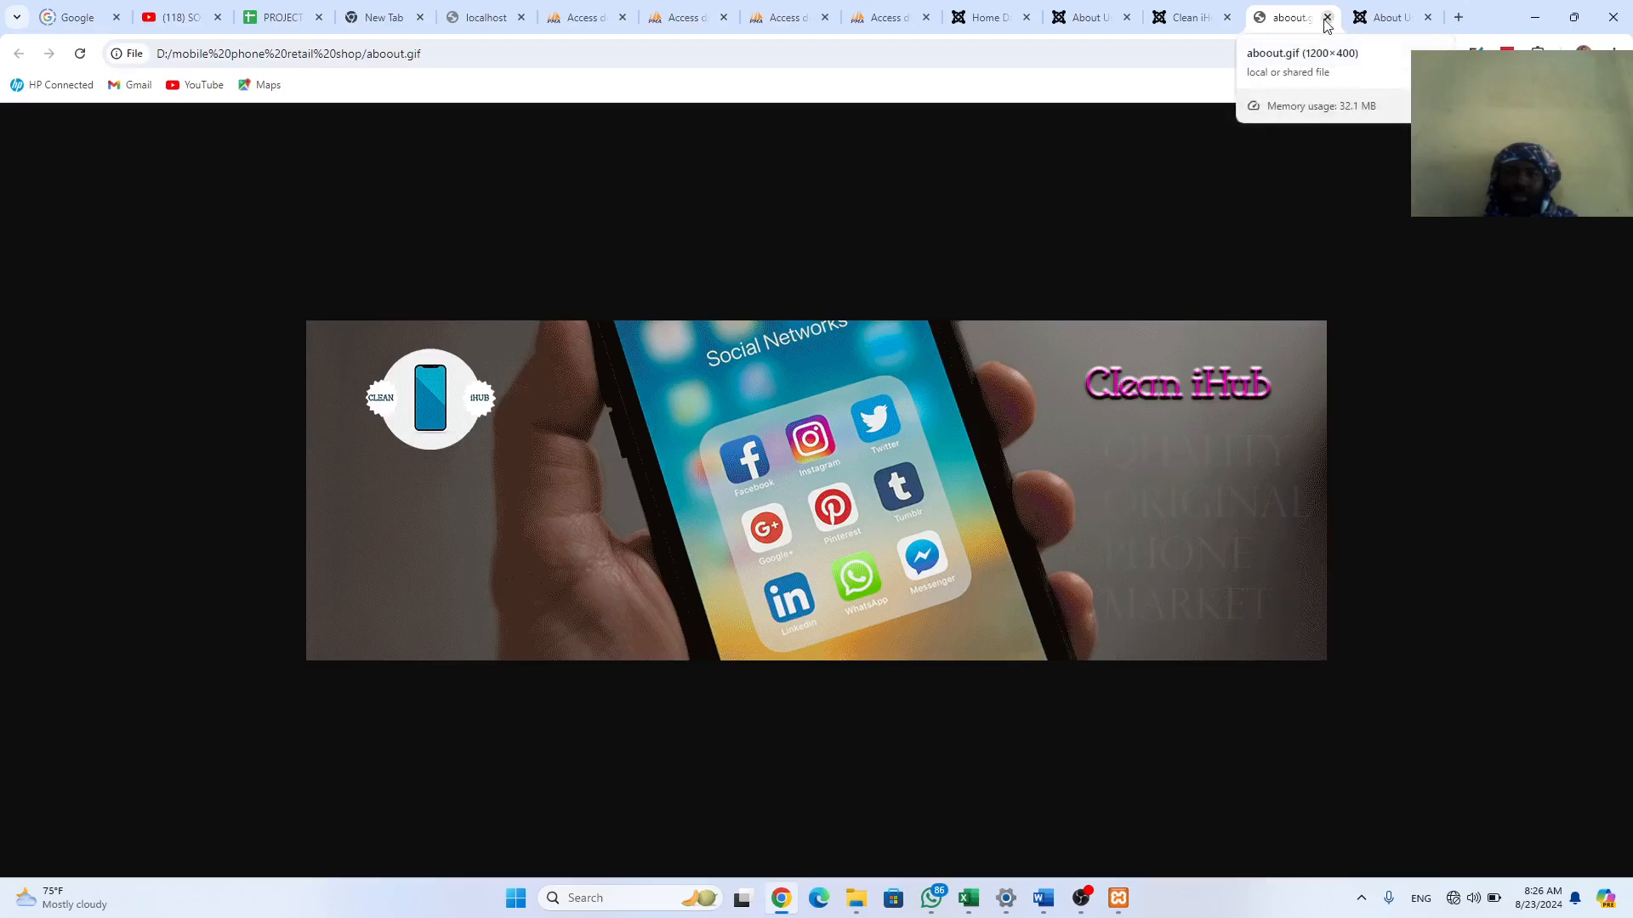
click(1188, 20)
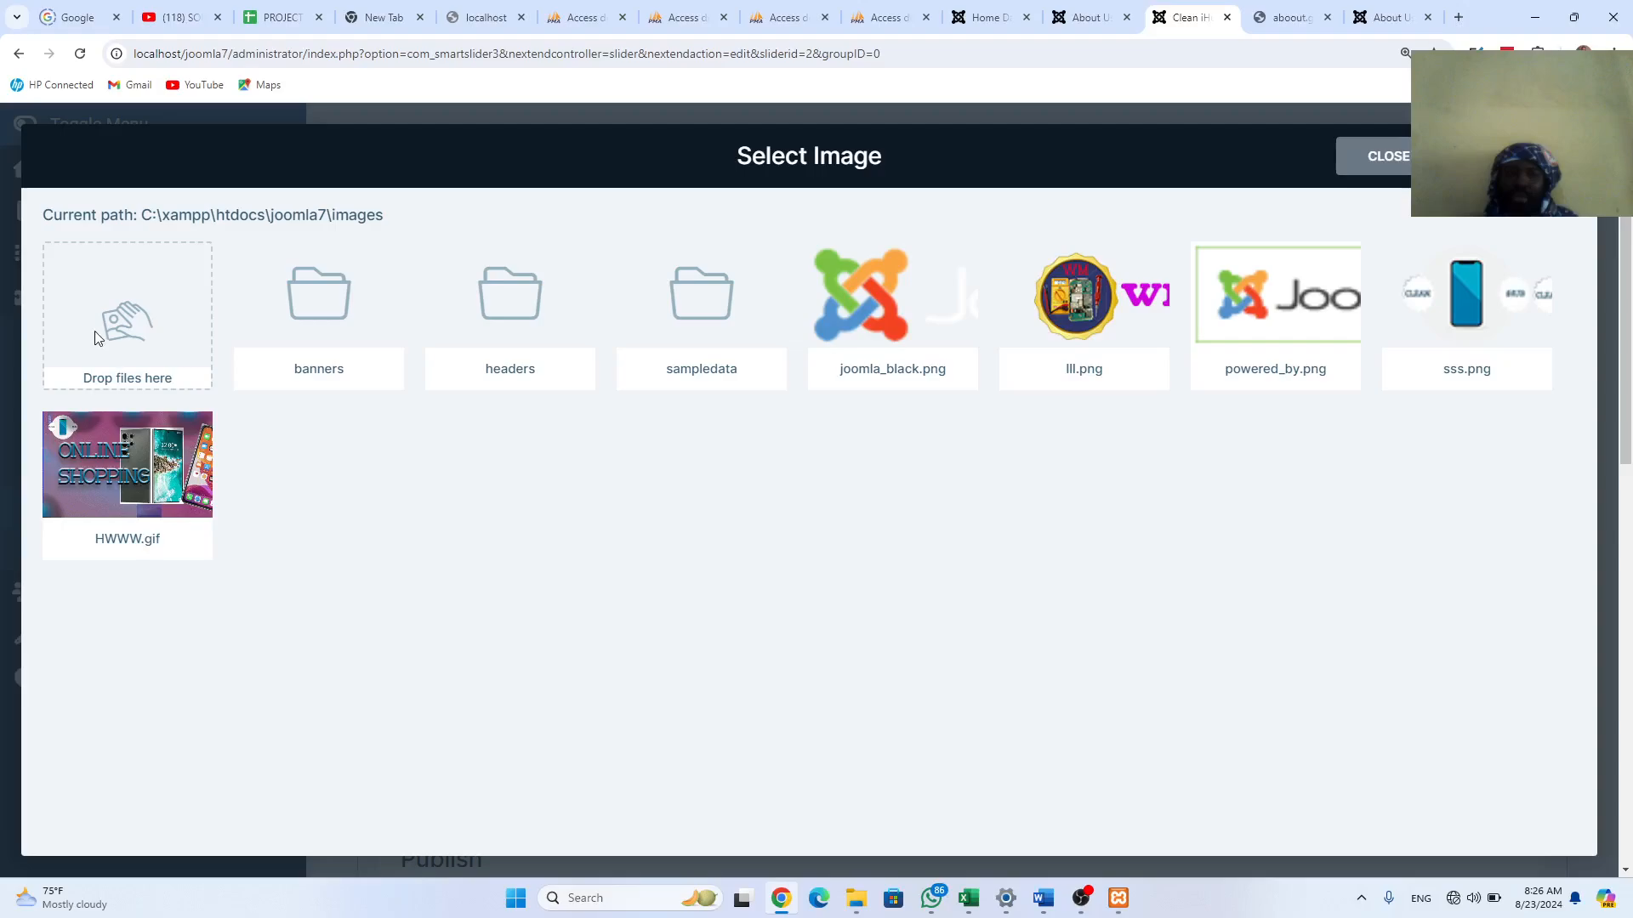
Step: In the mobile phone retail shop folder, select the HWWW and HOME banner images
mouse_move(794, 908)
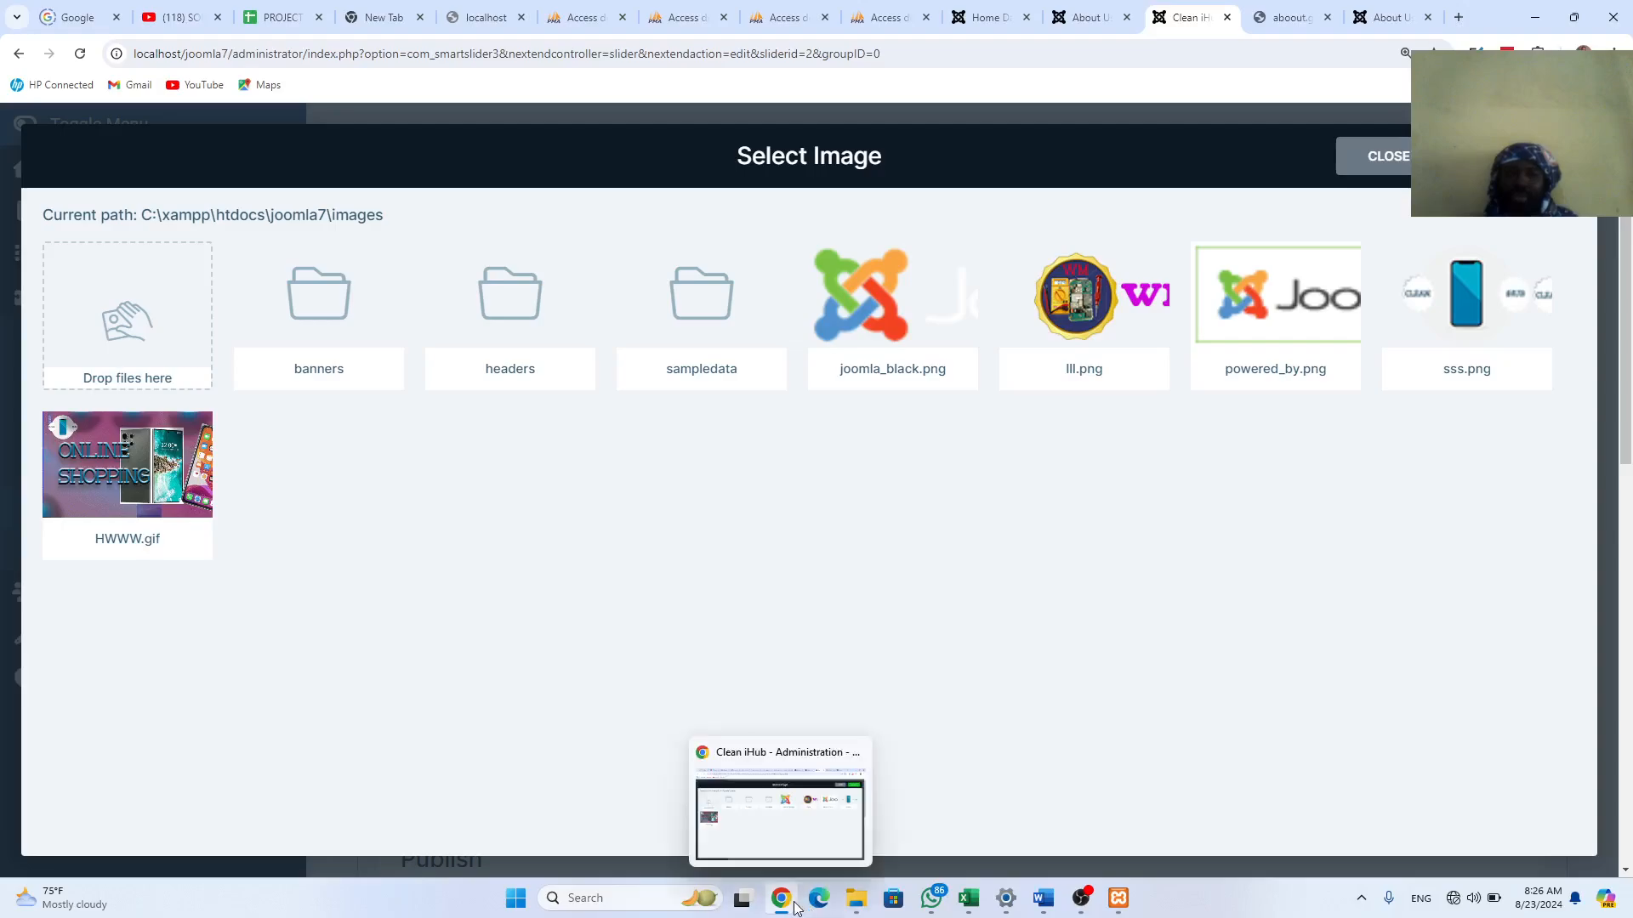
click(855, 900)
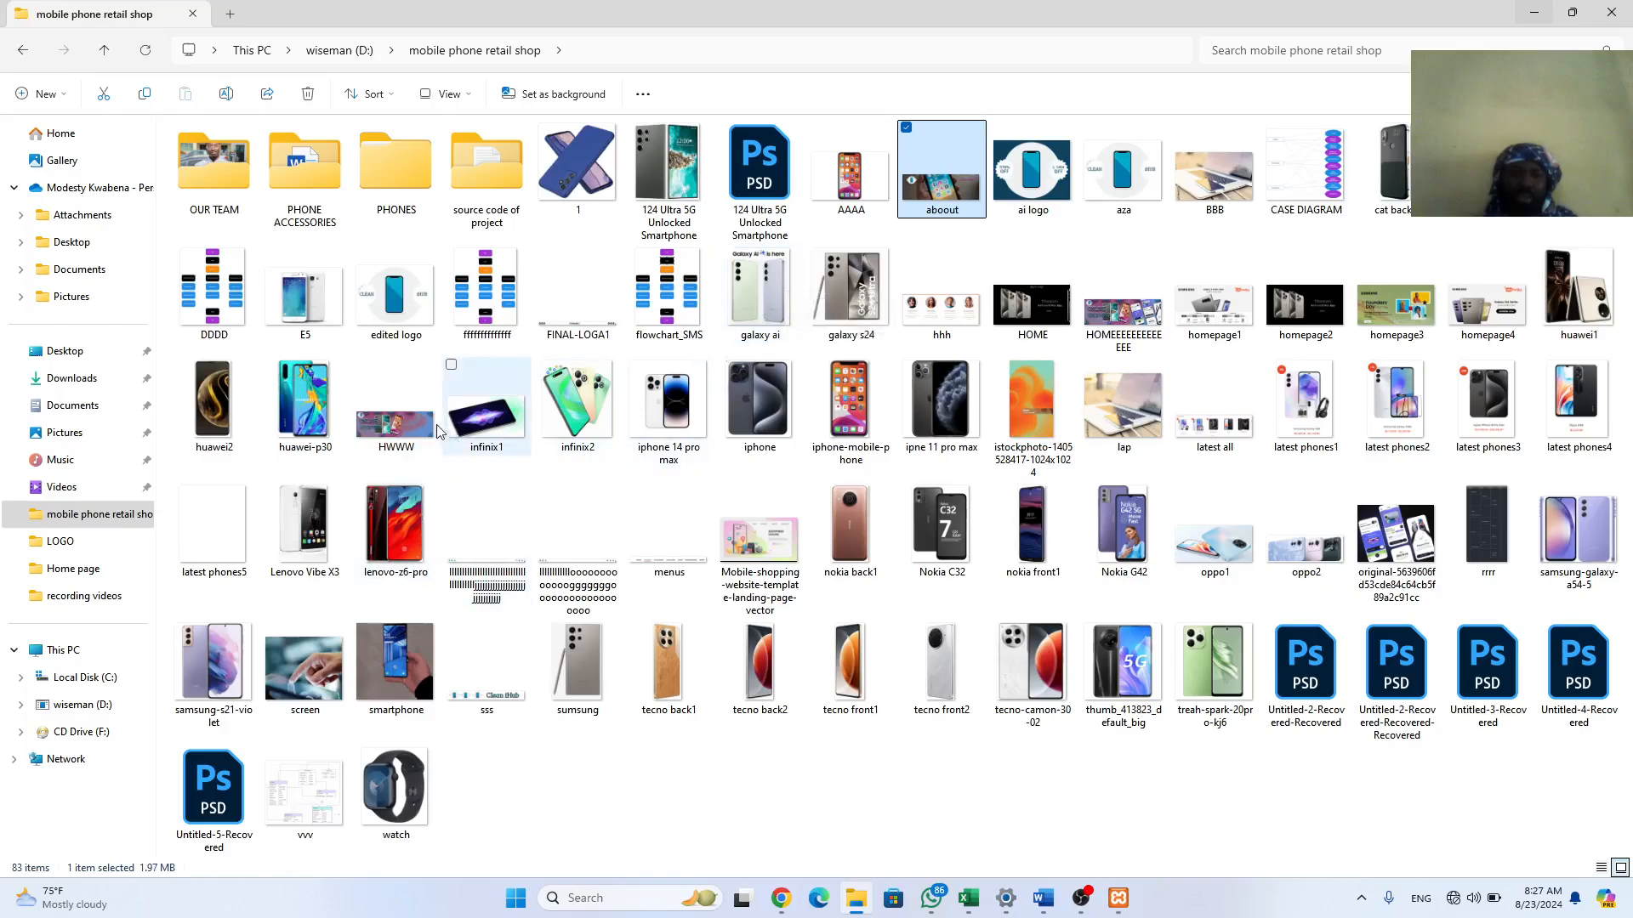
click(401, 427)
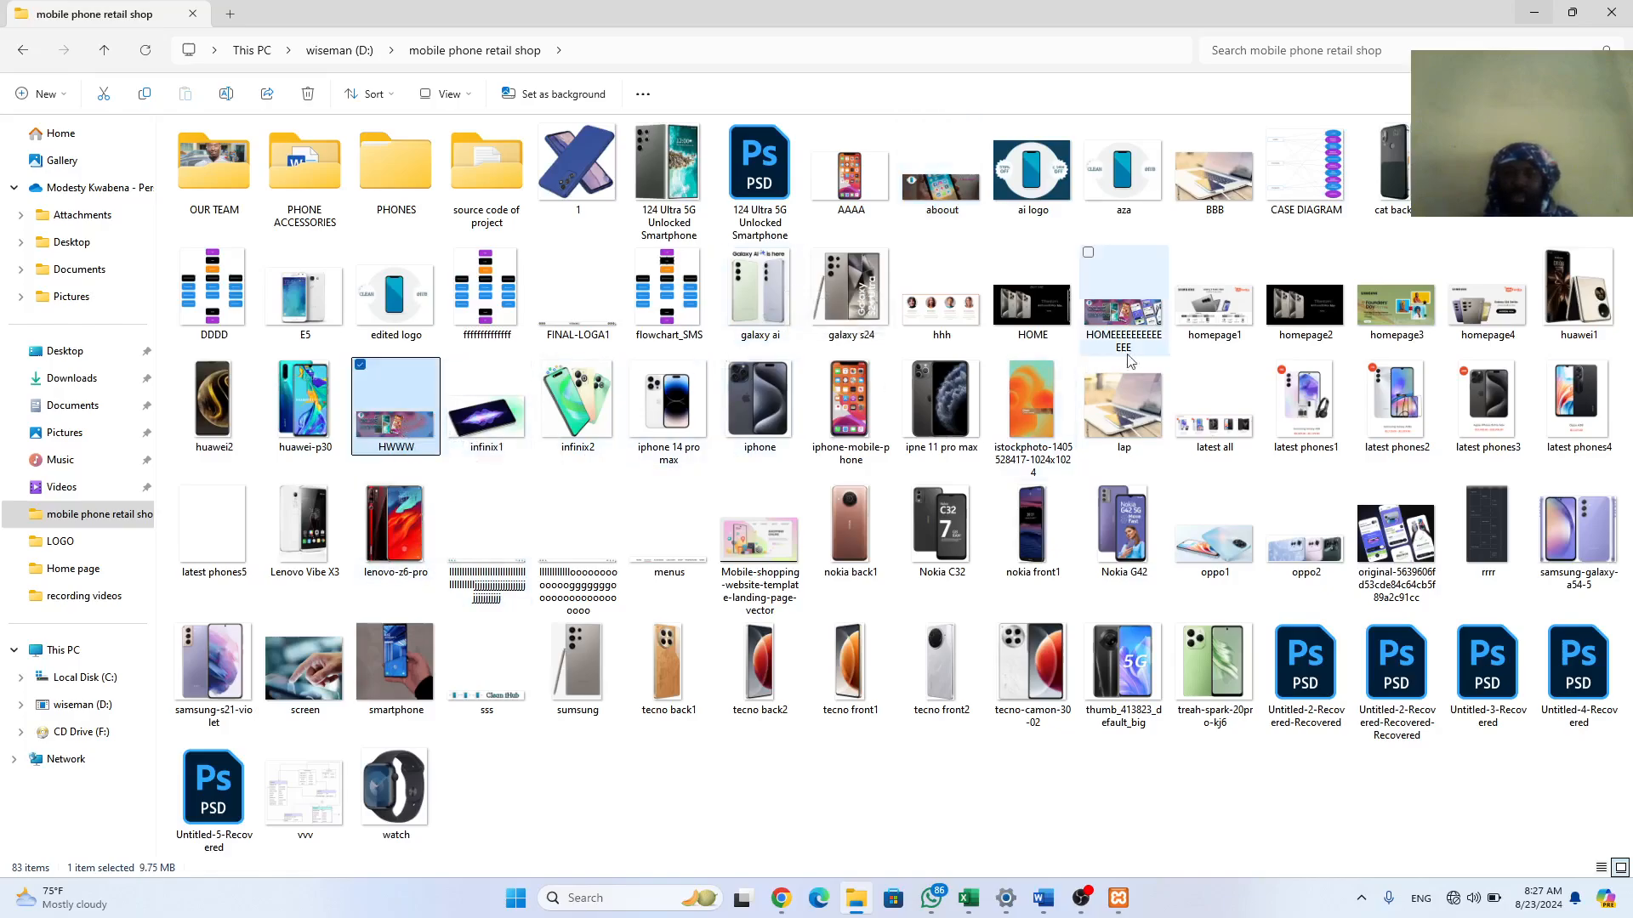
click(1123, 324)
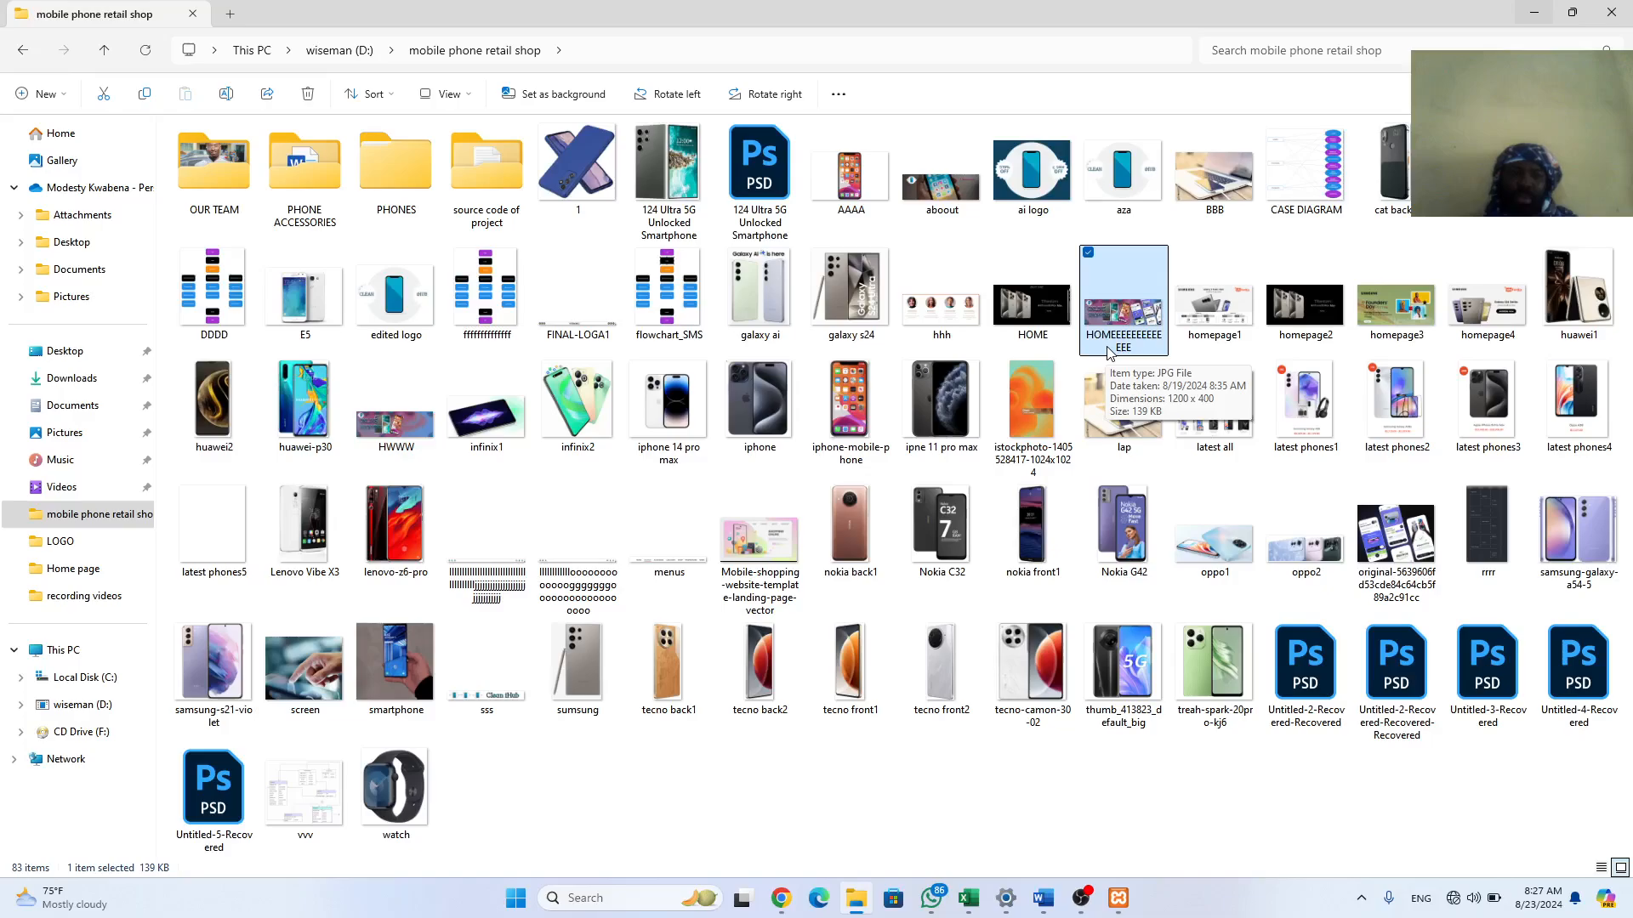
click(377, 426)
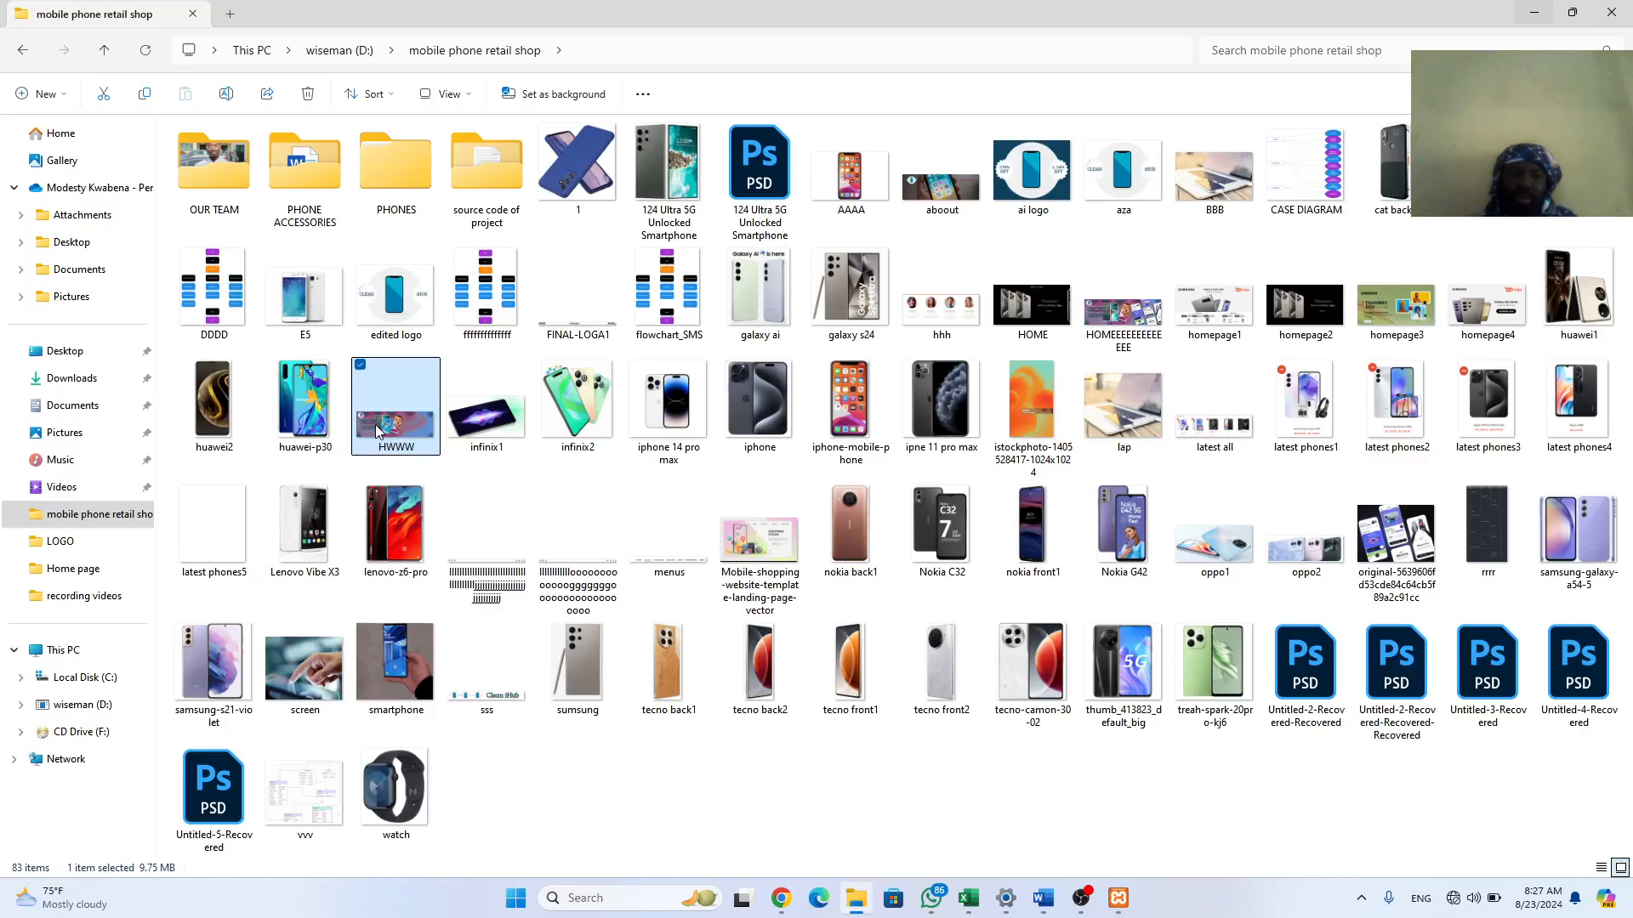
click(1135, 314)
Step: Upload the HOME banner JPG into the Select Image drop box beside HWWW.gif
drag(1135, 314, 75, 242)
drag(94, 313, 107, 319)
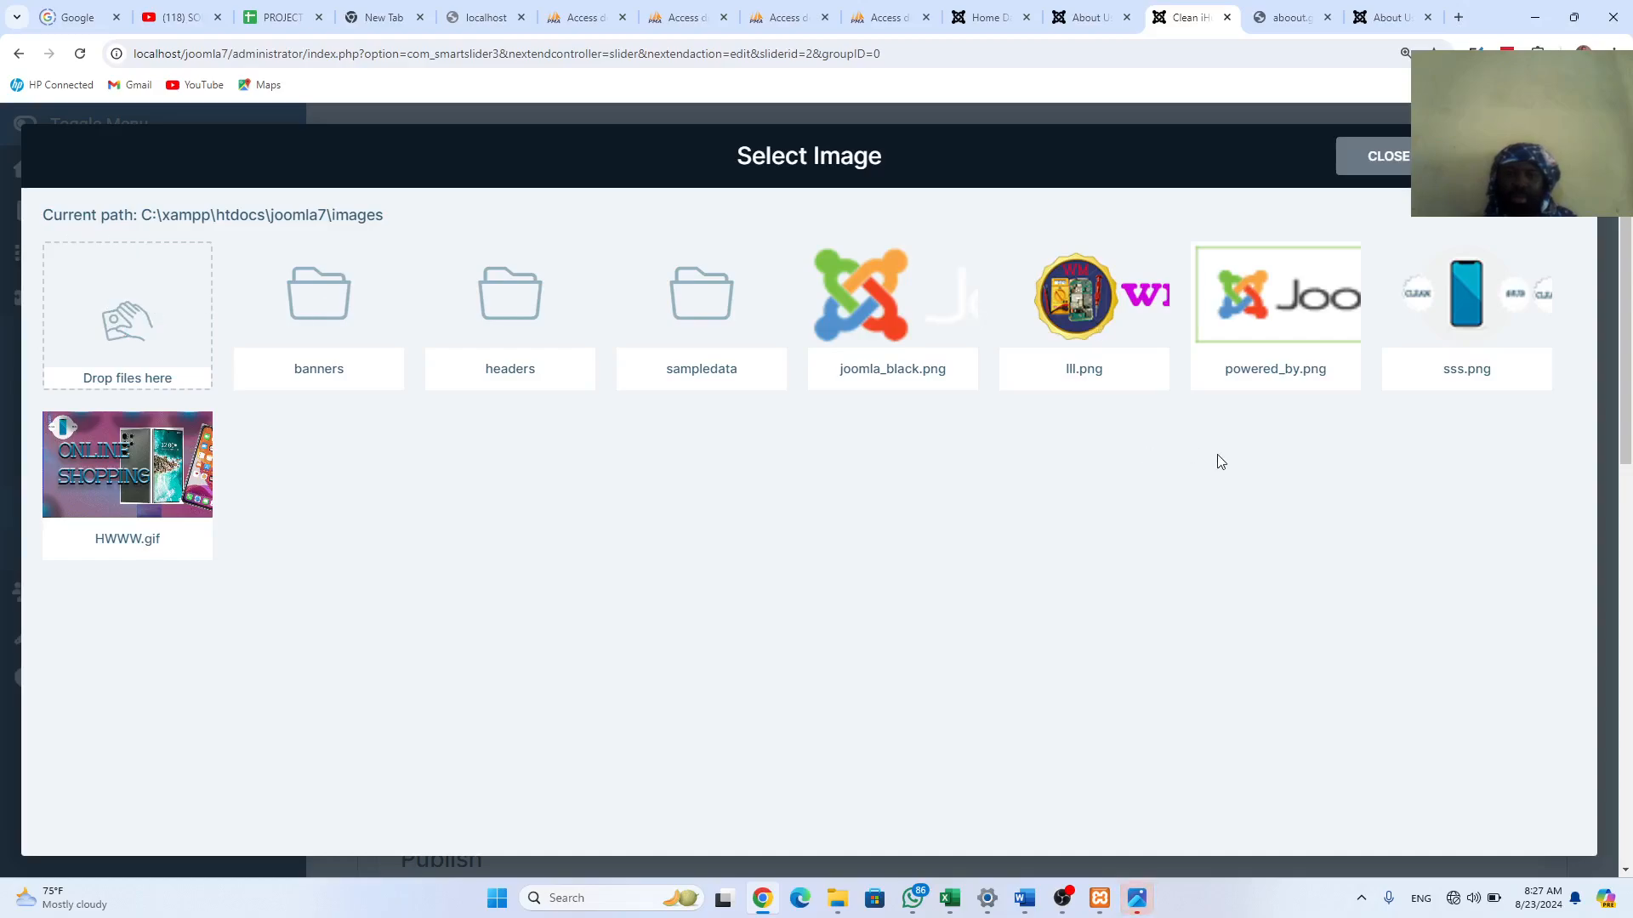
click(1139, 900)
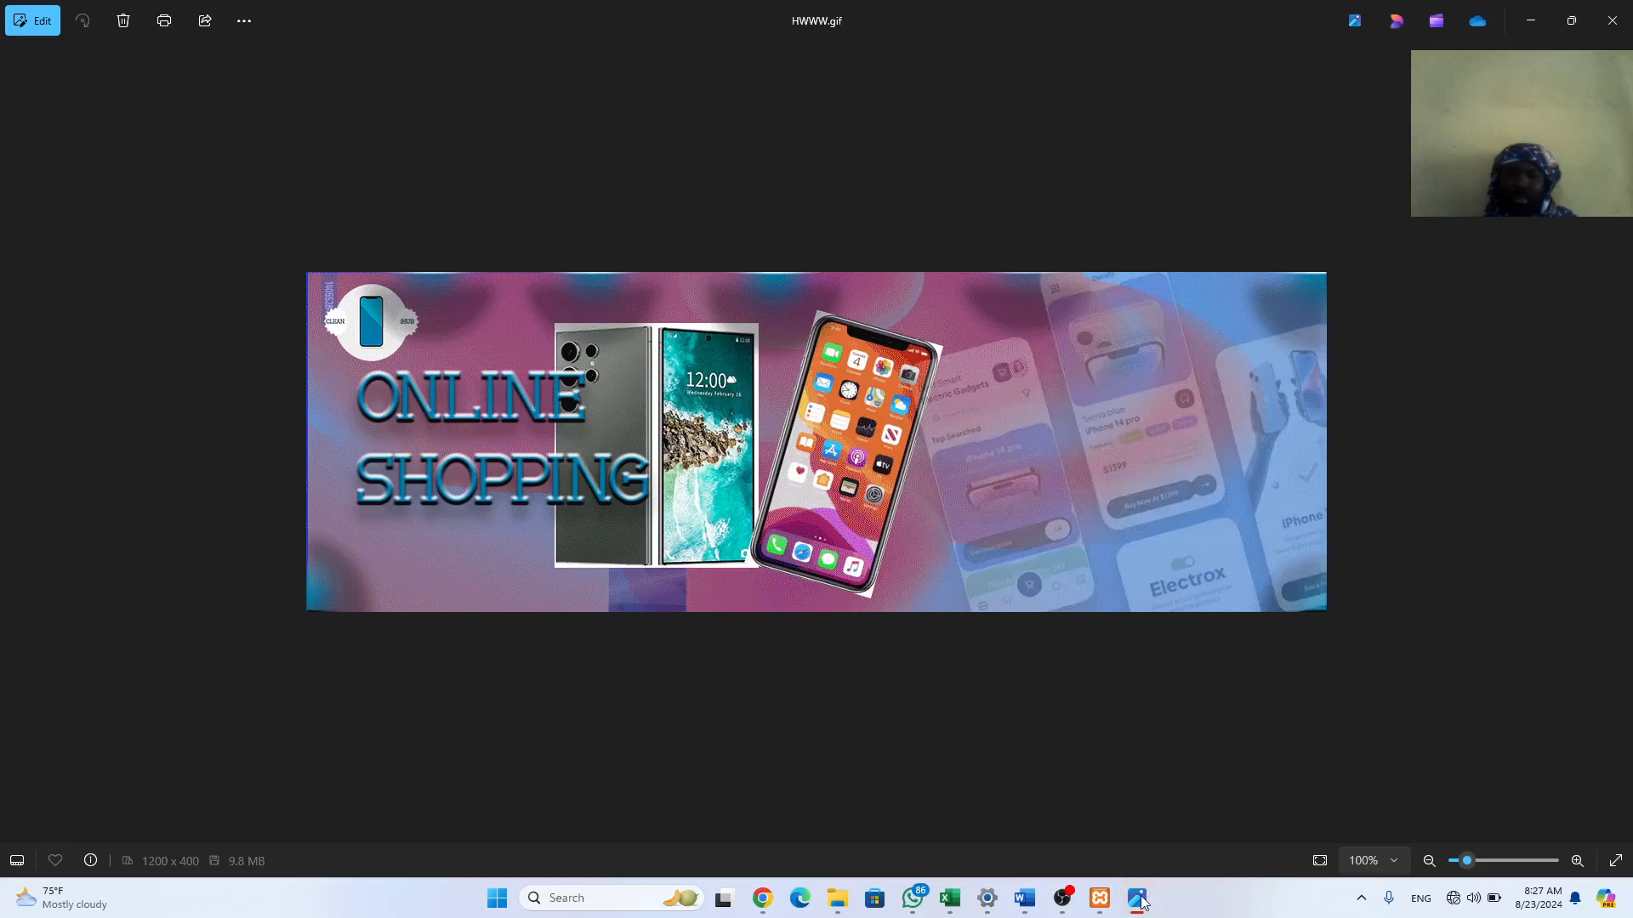
click(1620, 21)
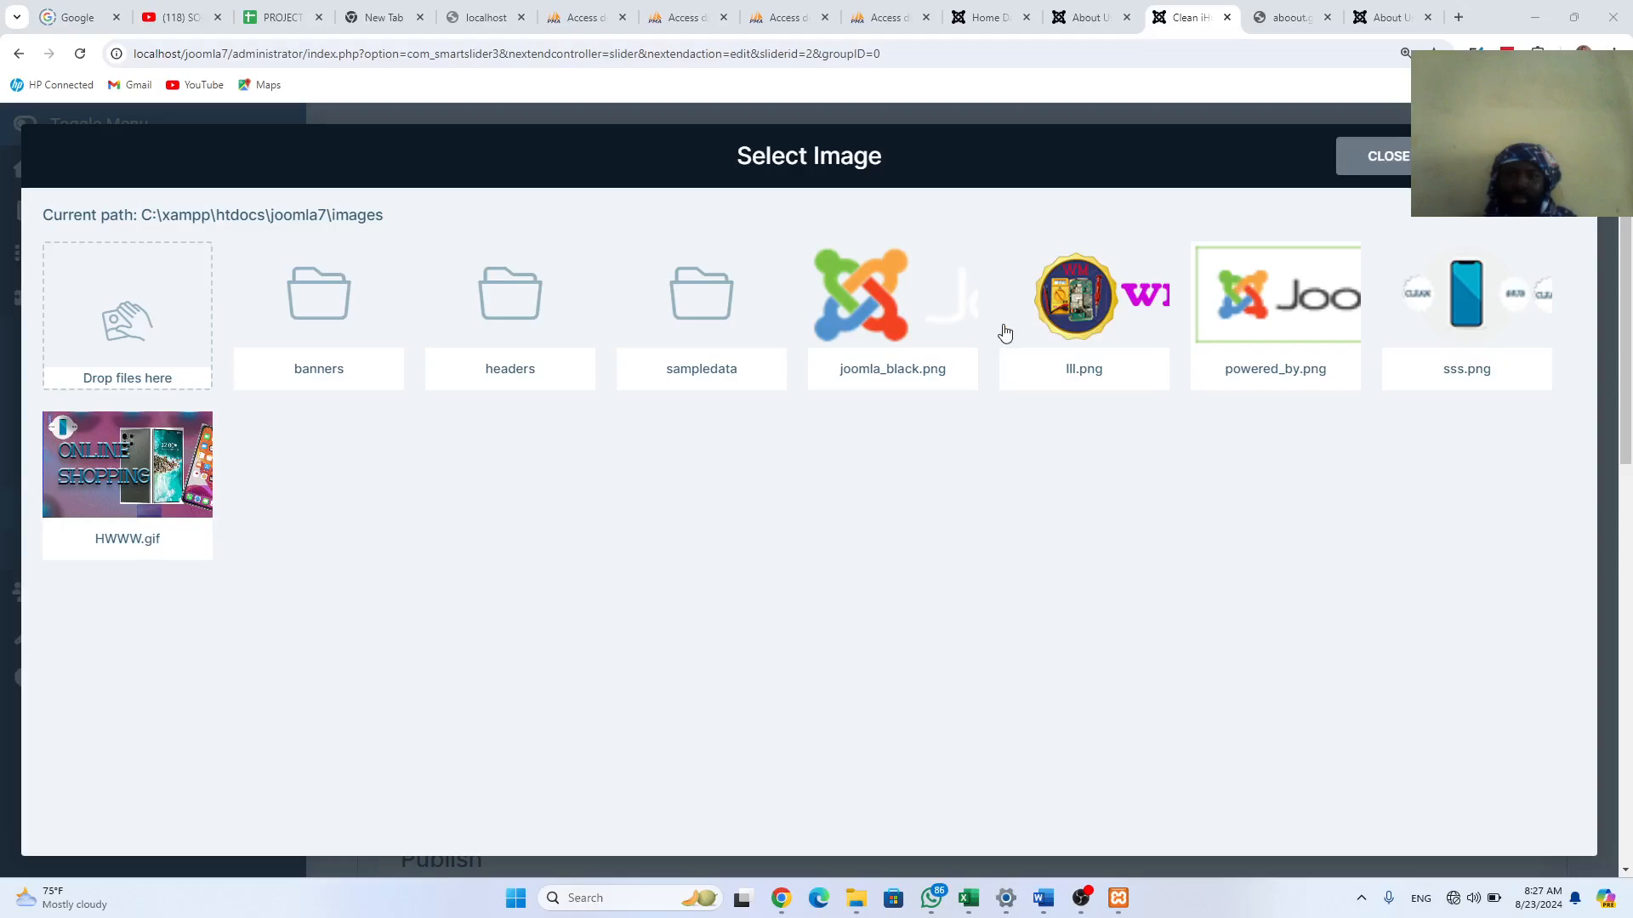
click(783, 901)
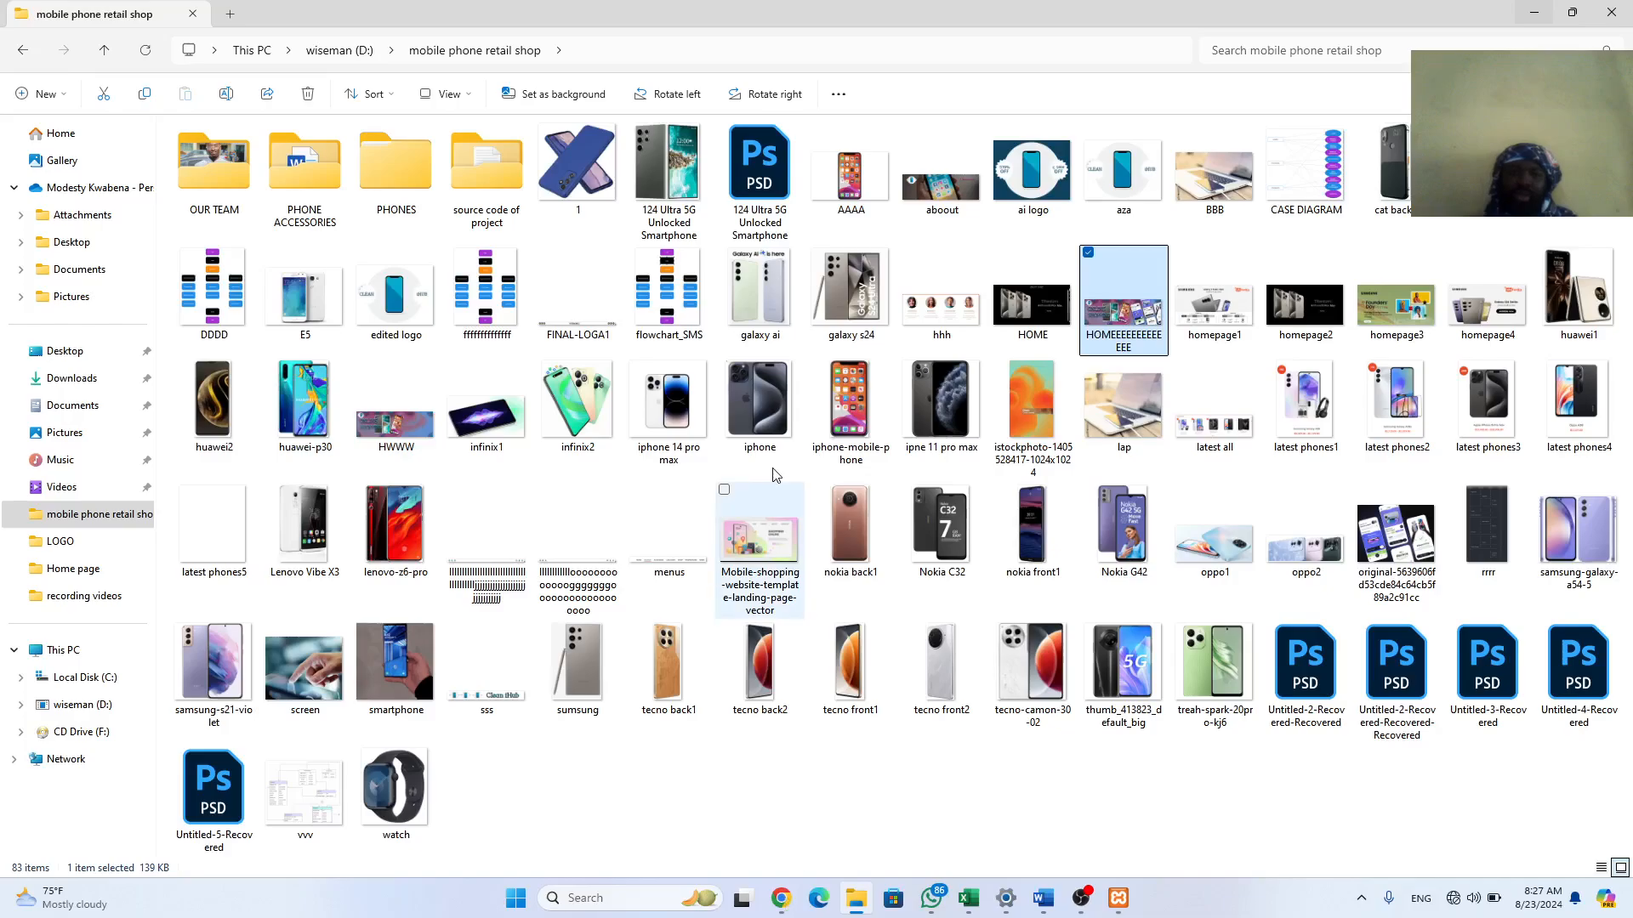
drag(1123, 315, 105, 330)
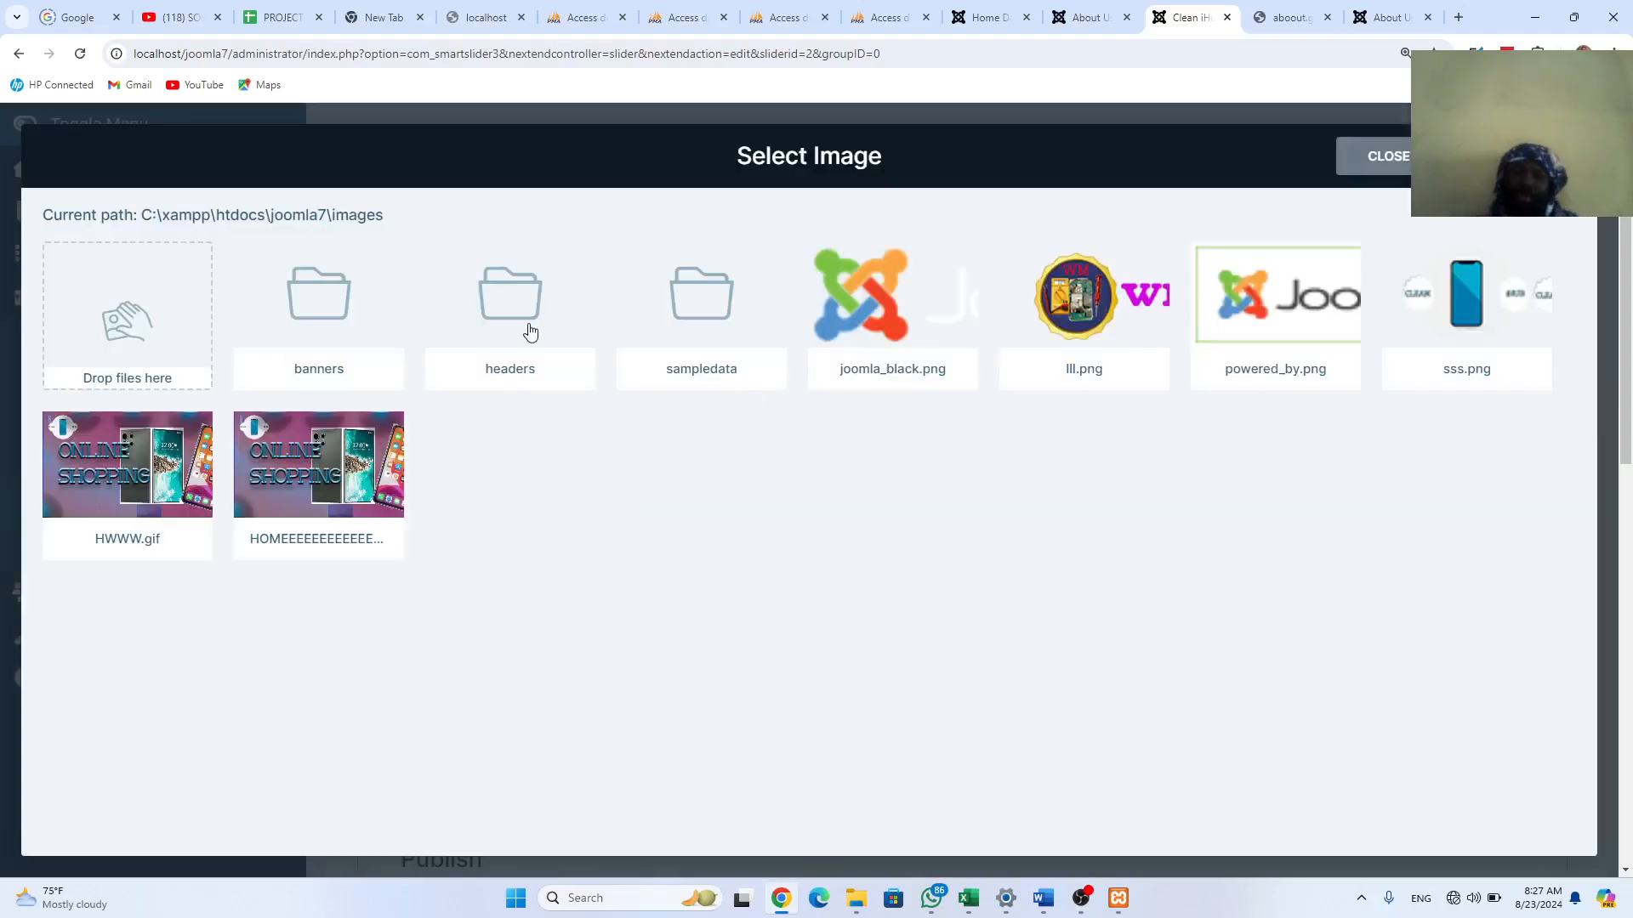
Step: Select HWWW.gif and HOMEEEEEEEEEEEE.jpeg and insert them as new slides
click(115, 478)
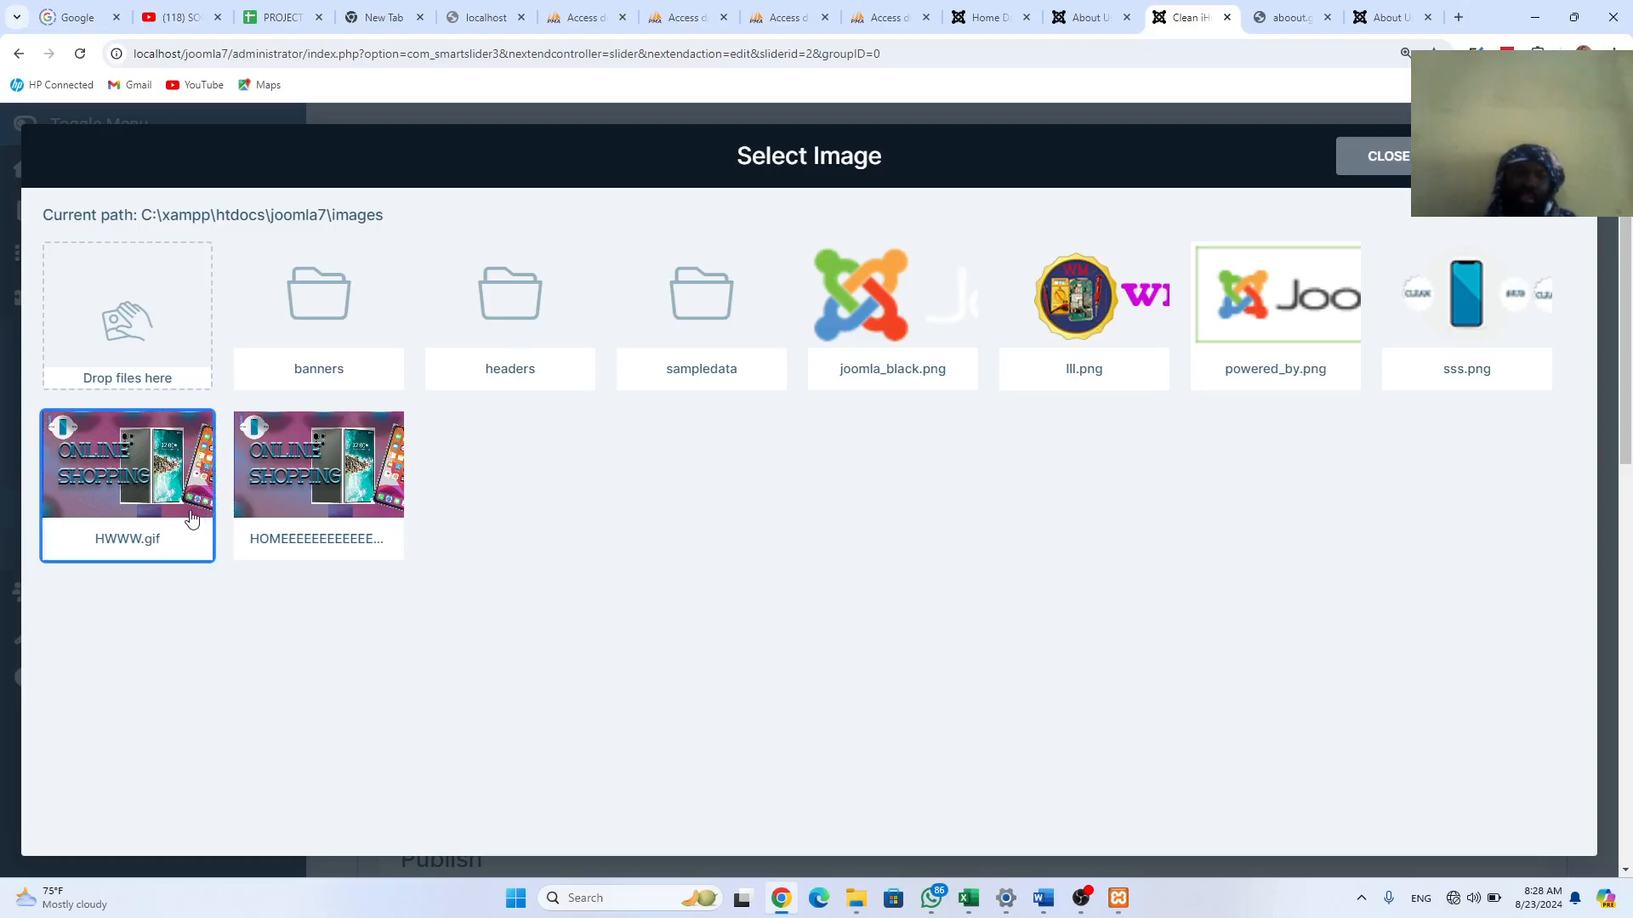
click(295, 486)
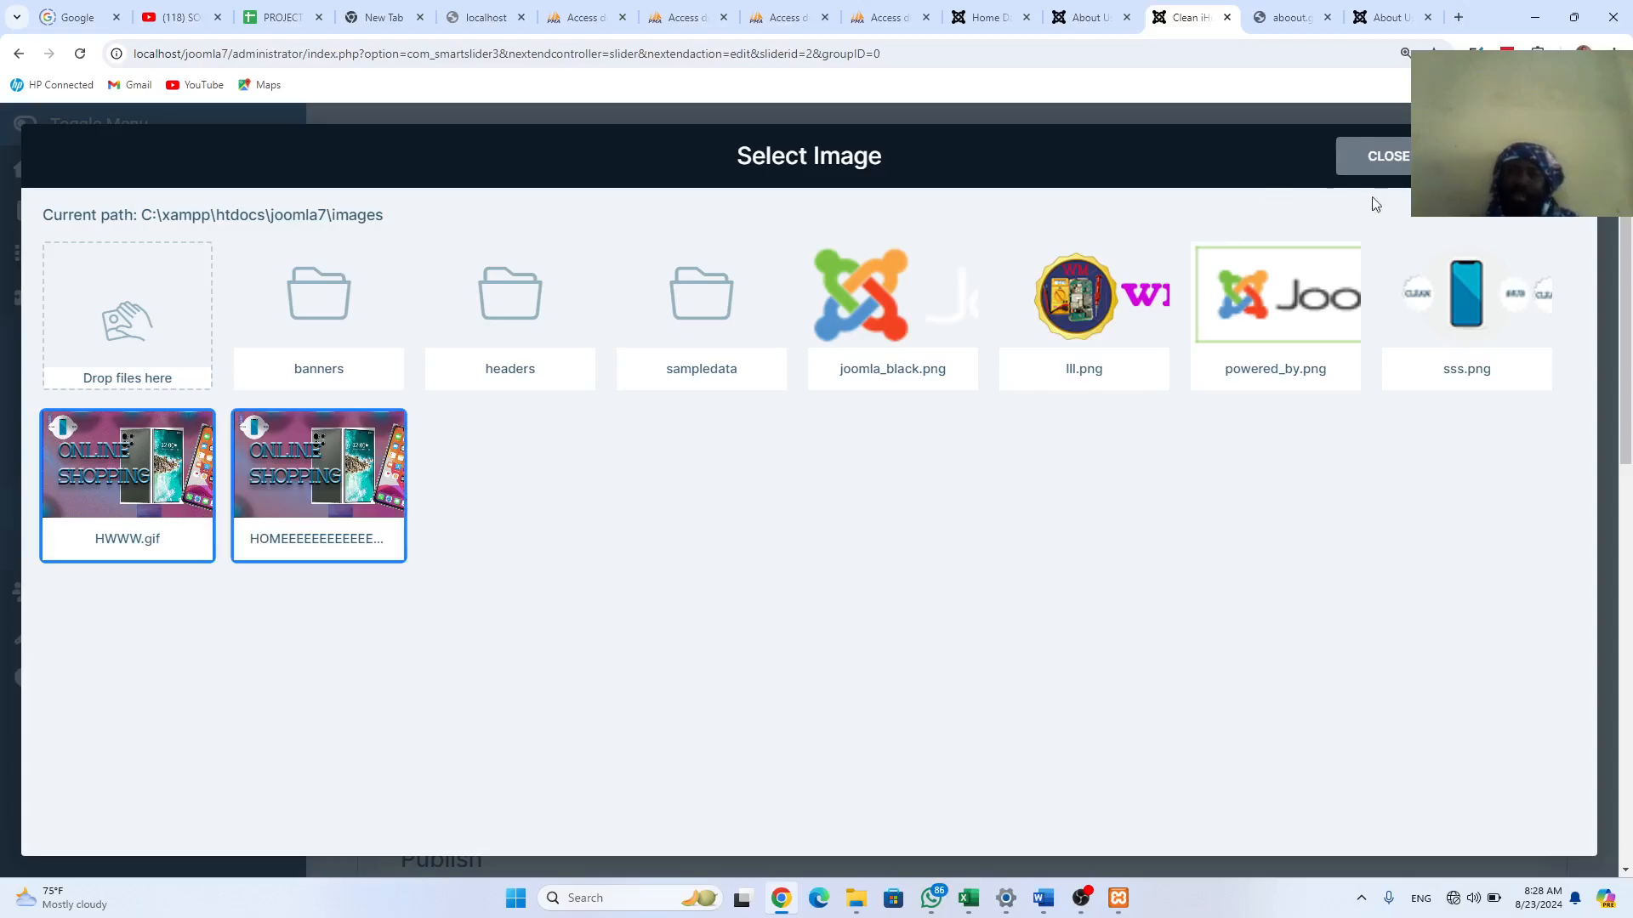
click(1512, 157)
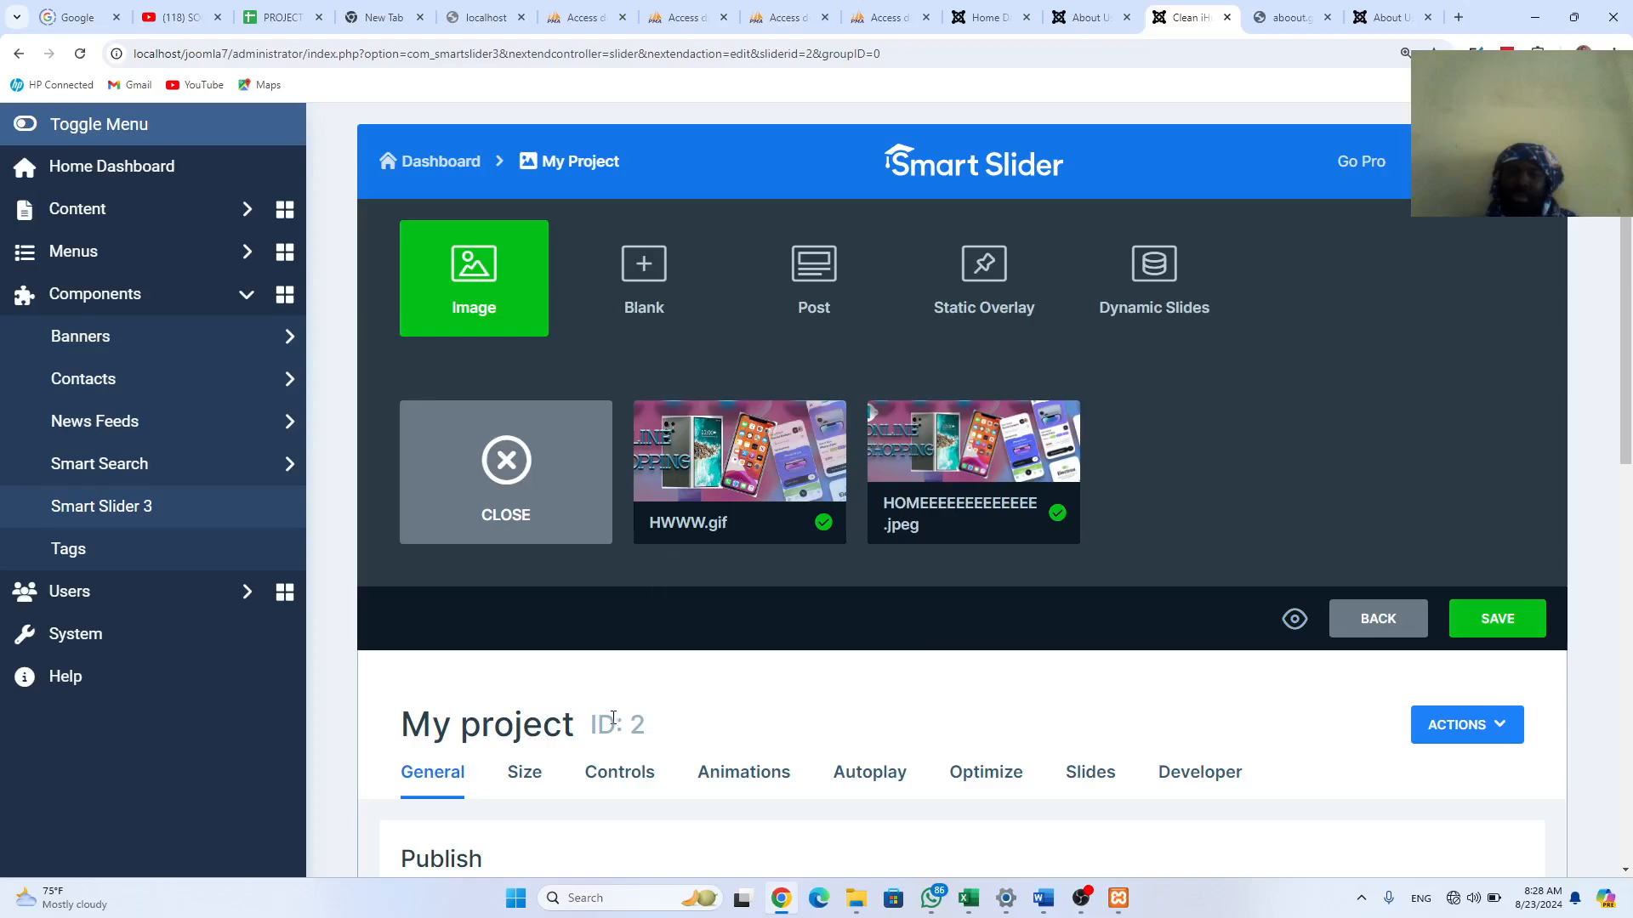
Step: Go BACK from the My project editor and confirm Leave to reach the Smart Slider dashboard
mouse_move(713, 464)
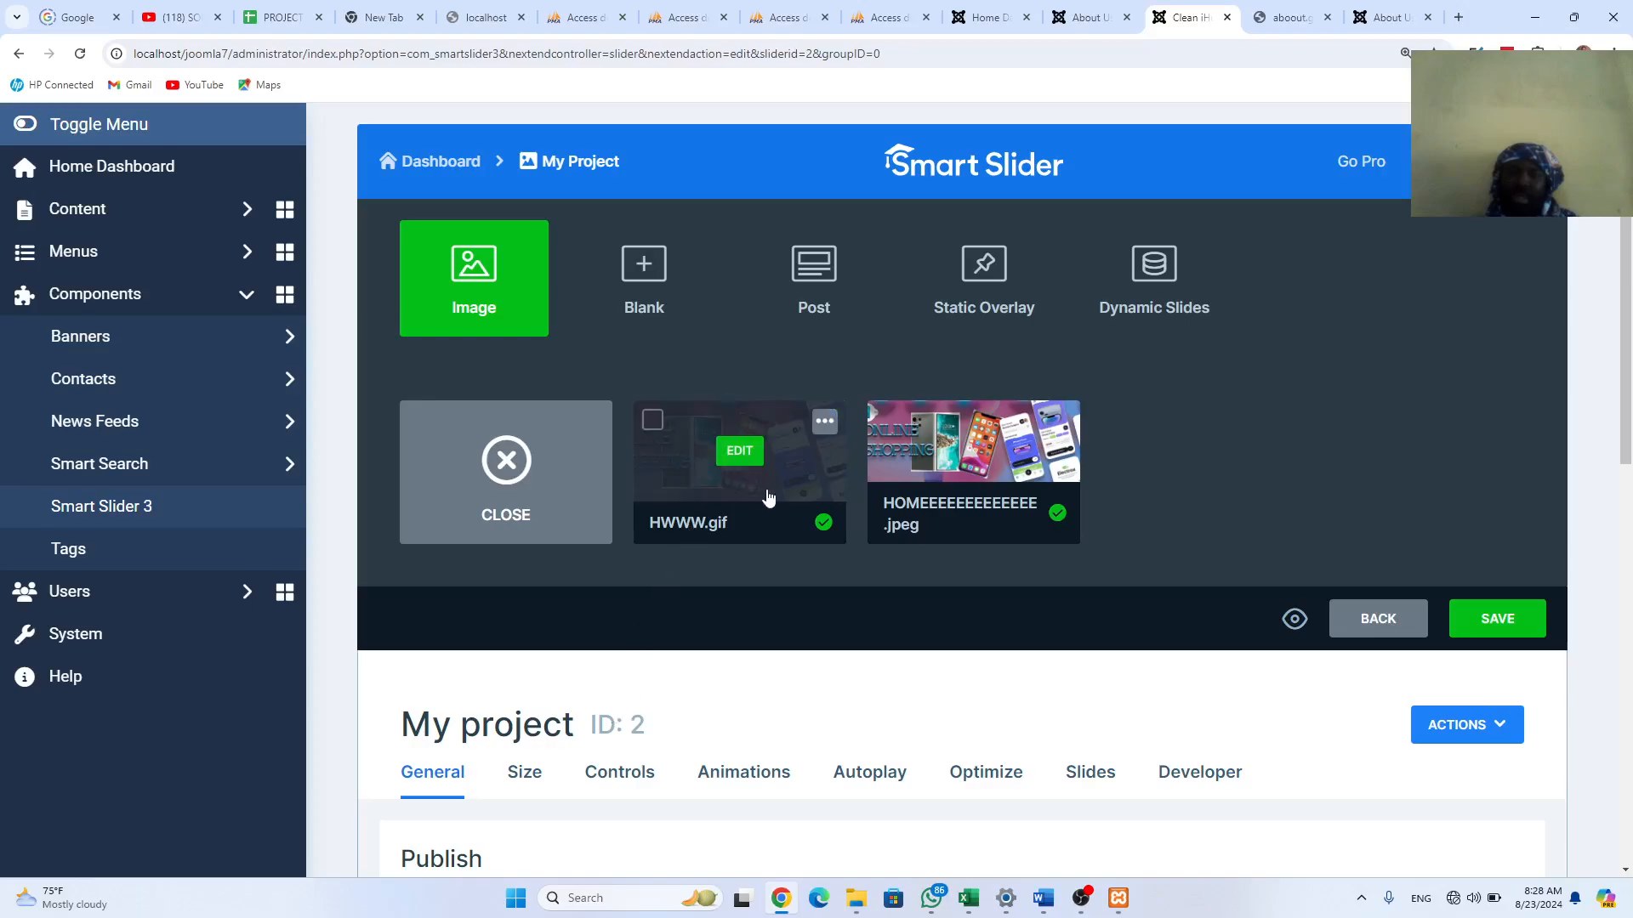
scroll(954, 493, down, 5)
scroll(956, 493, down, 2)
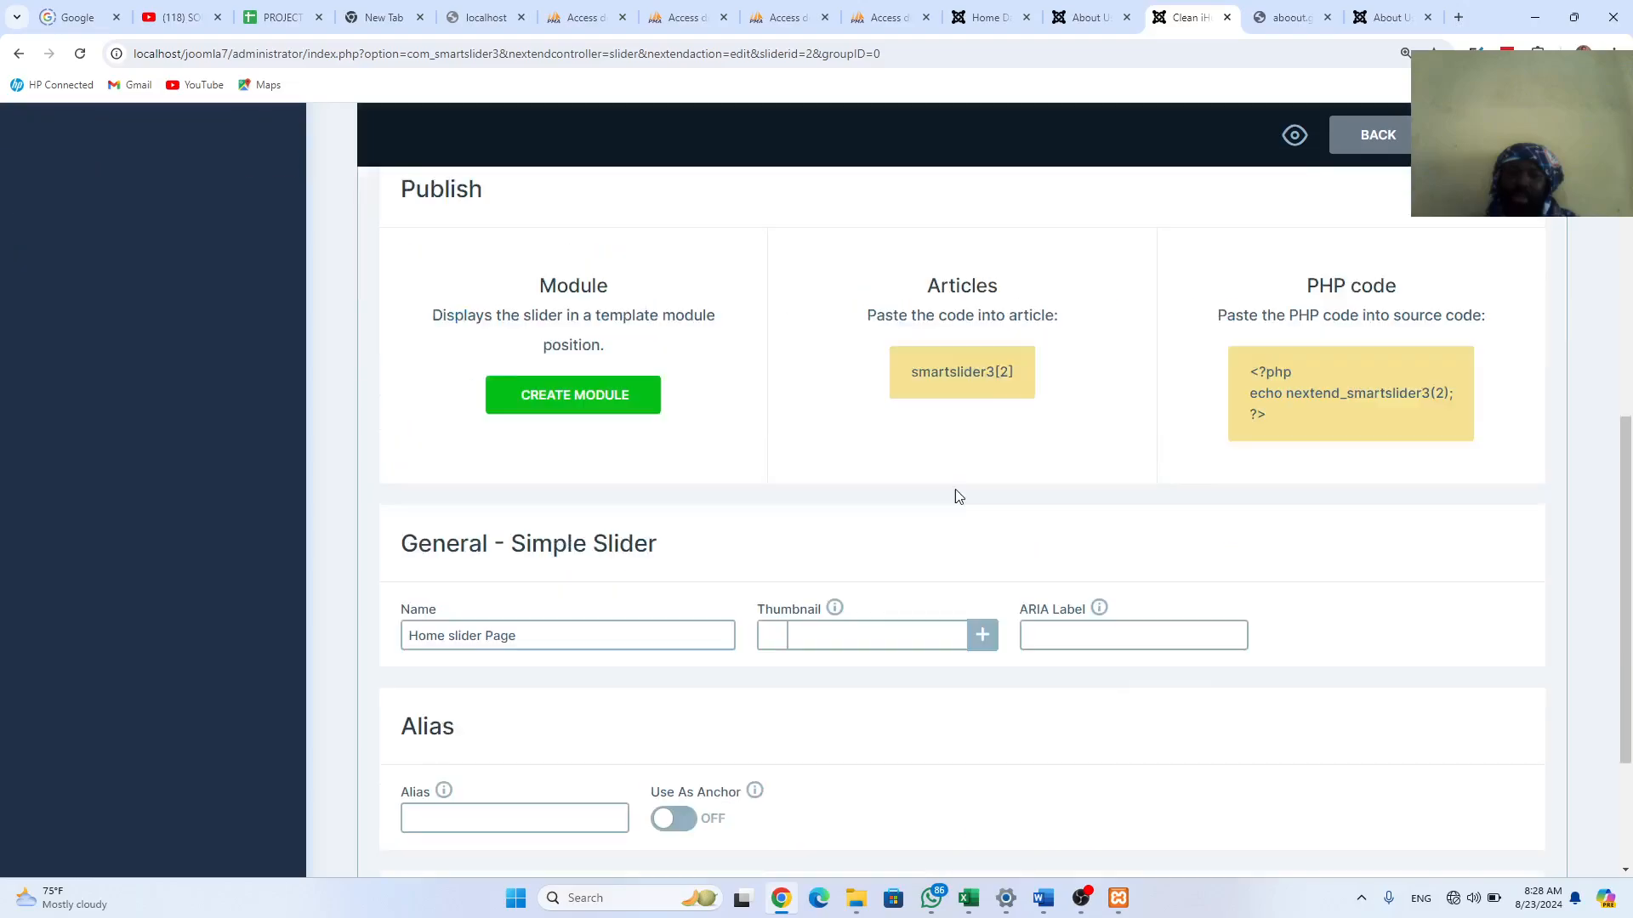
scroll(956, 493, up, 8)
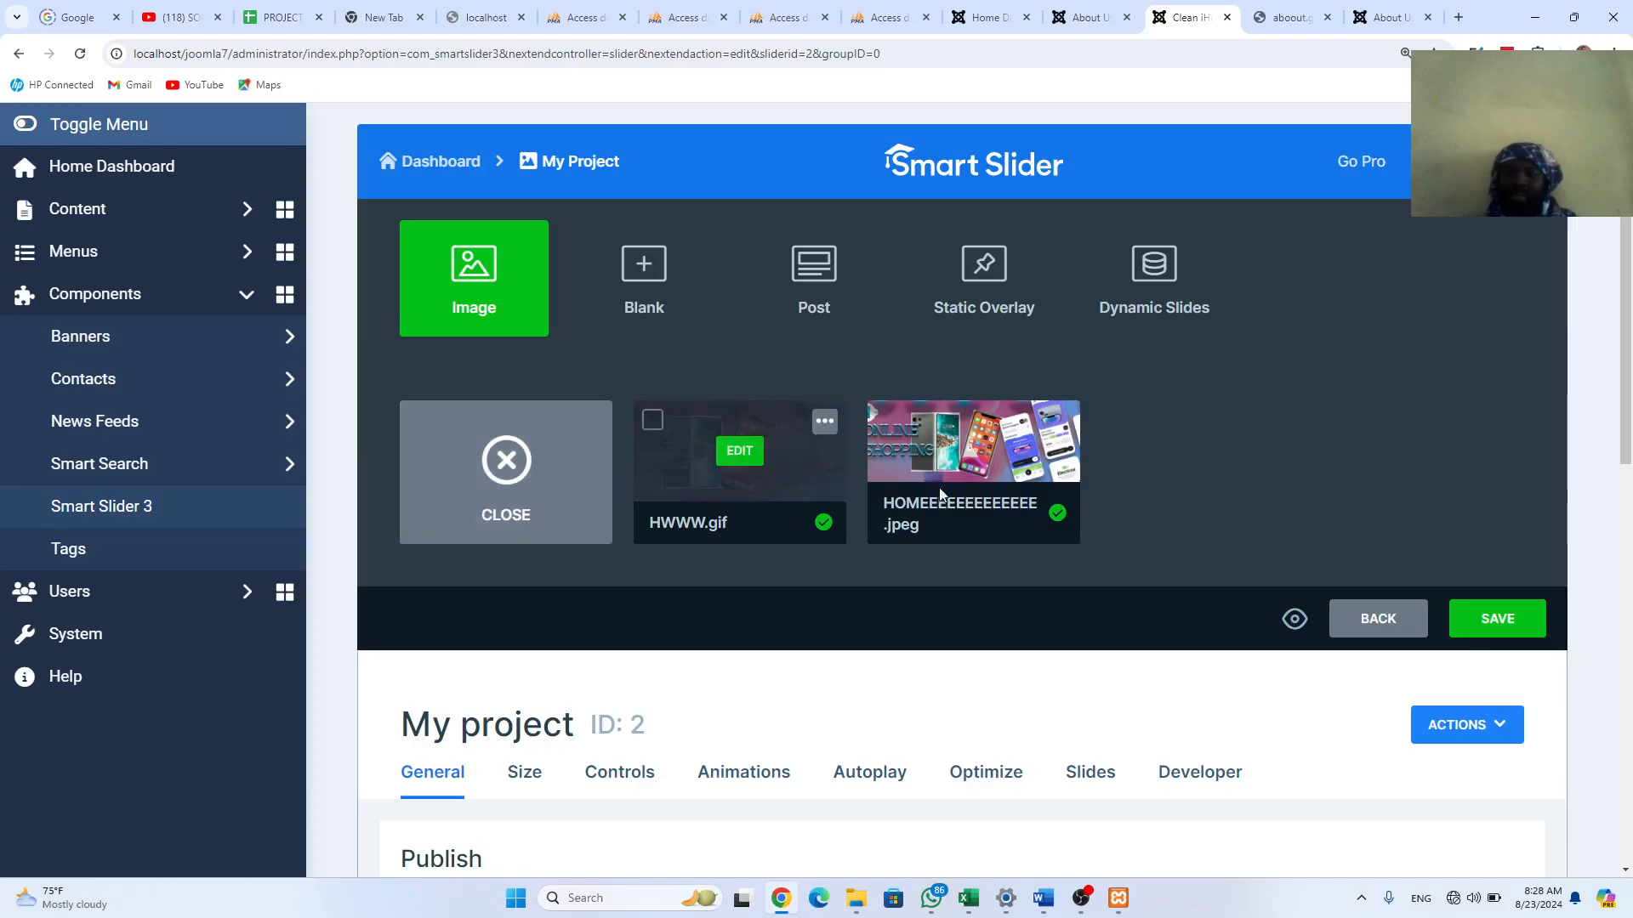
click(1379, 619)
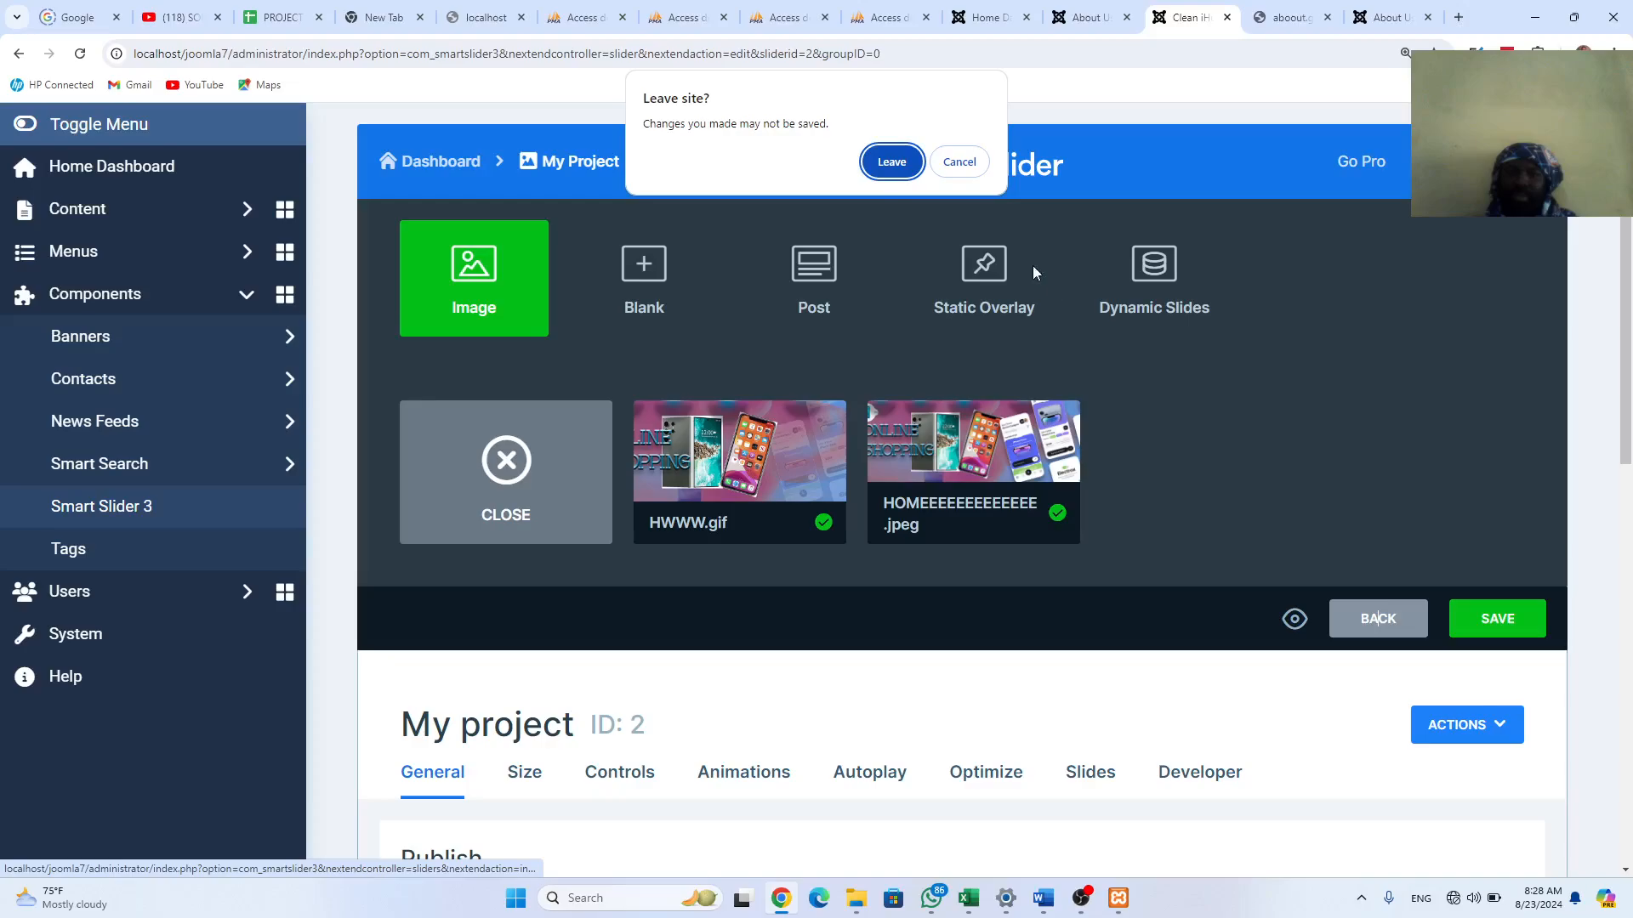
click(892, 161)
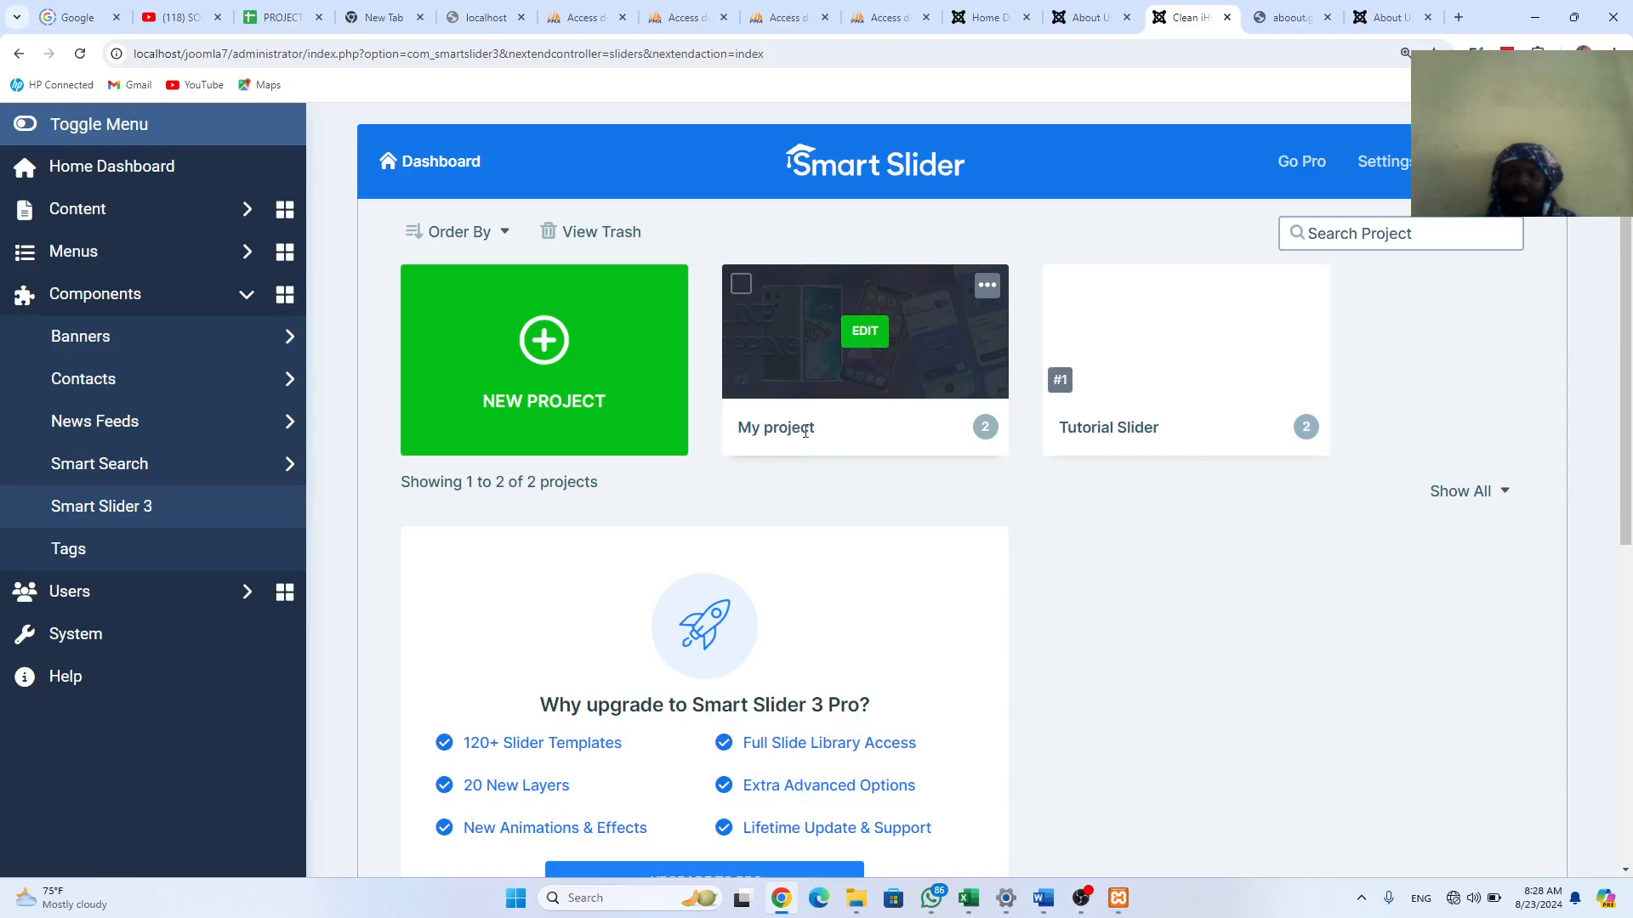
Step: Open the My project slider in the Smart Slider editor
scroll(805, 431, down, 6)
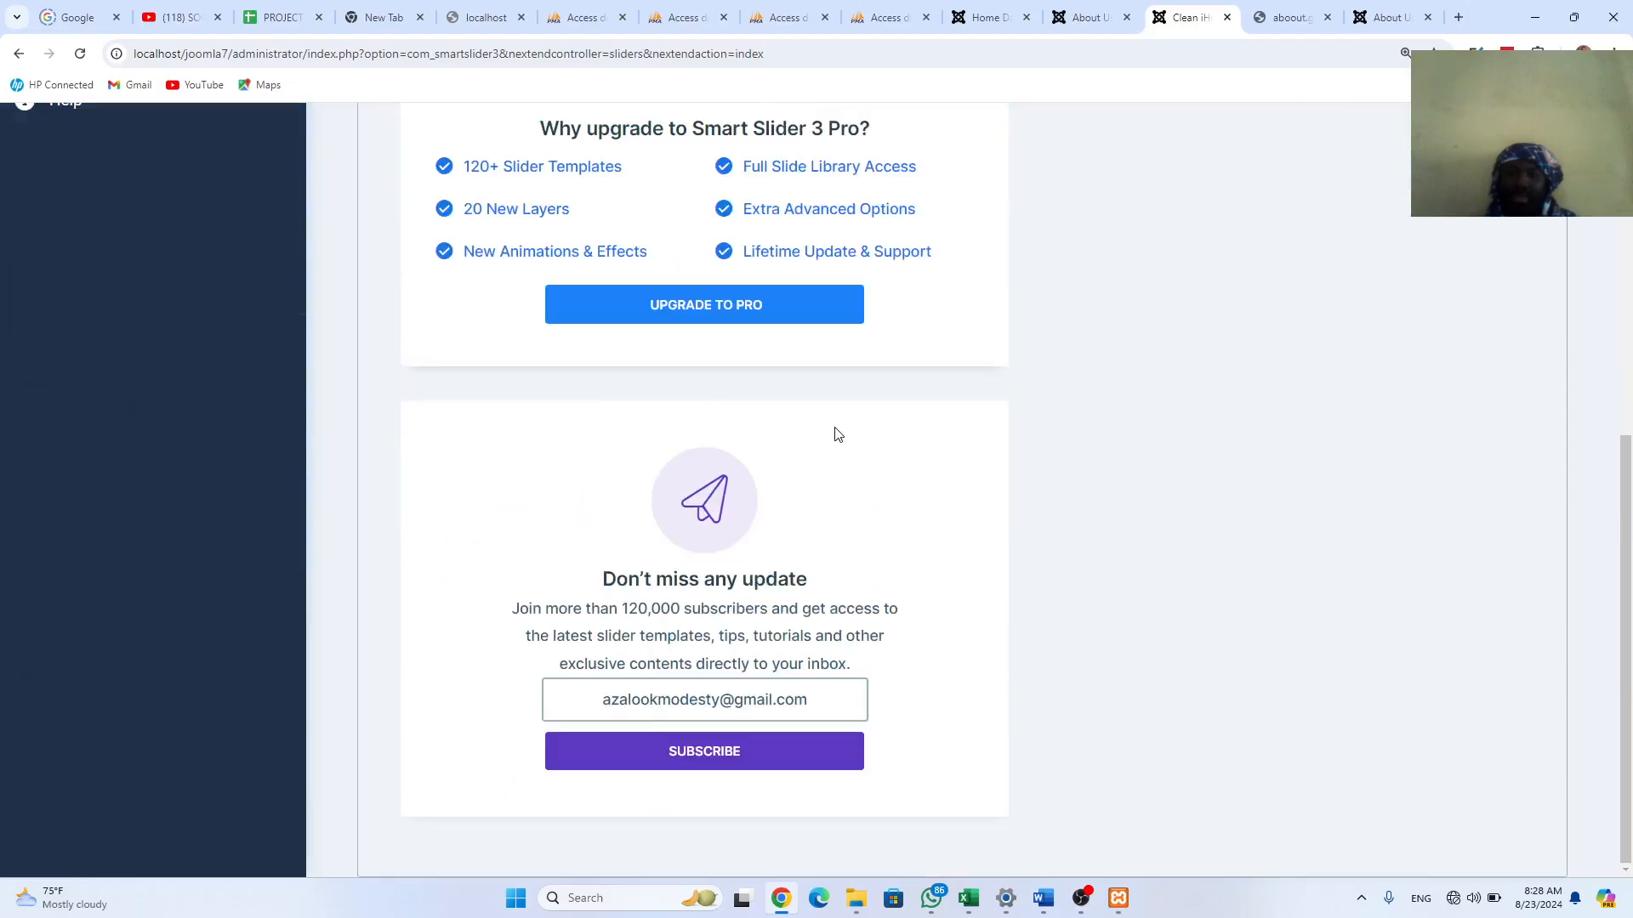
scroll(838, 434, up, 5)
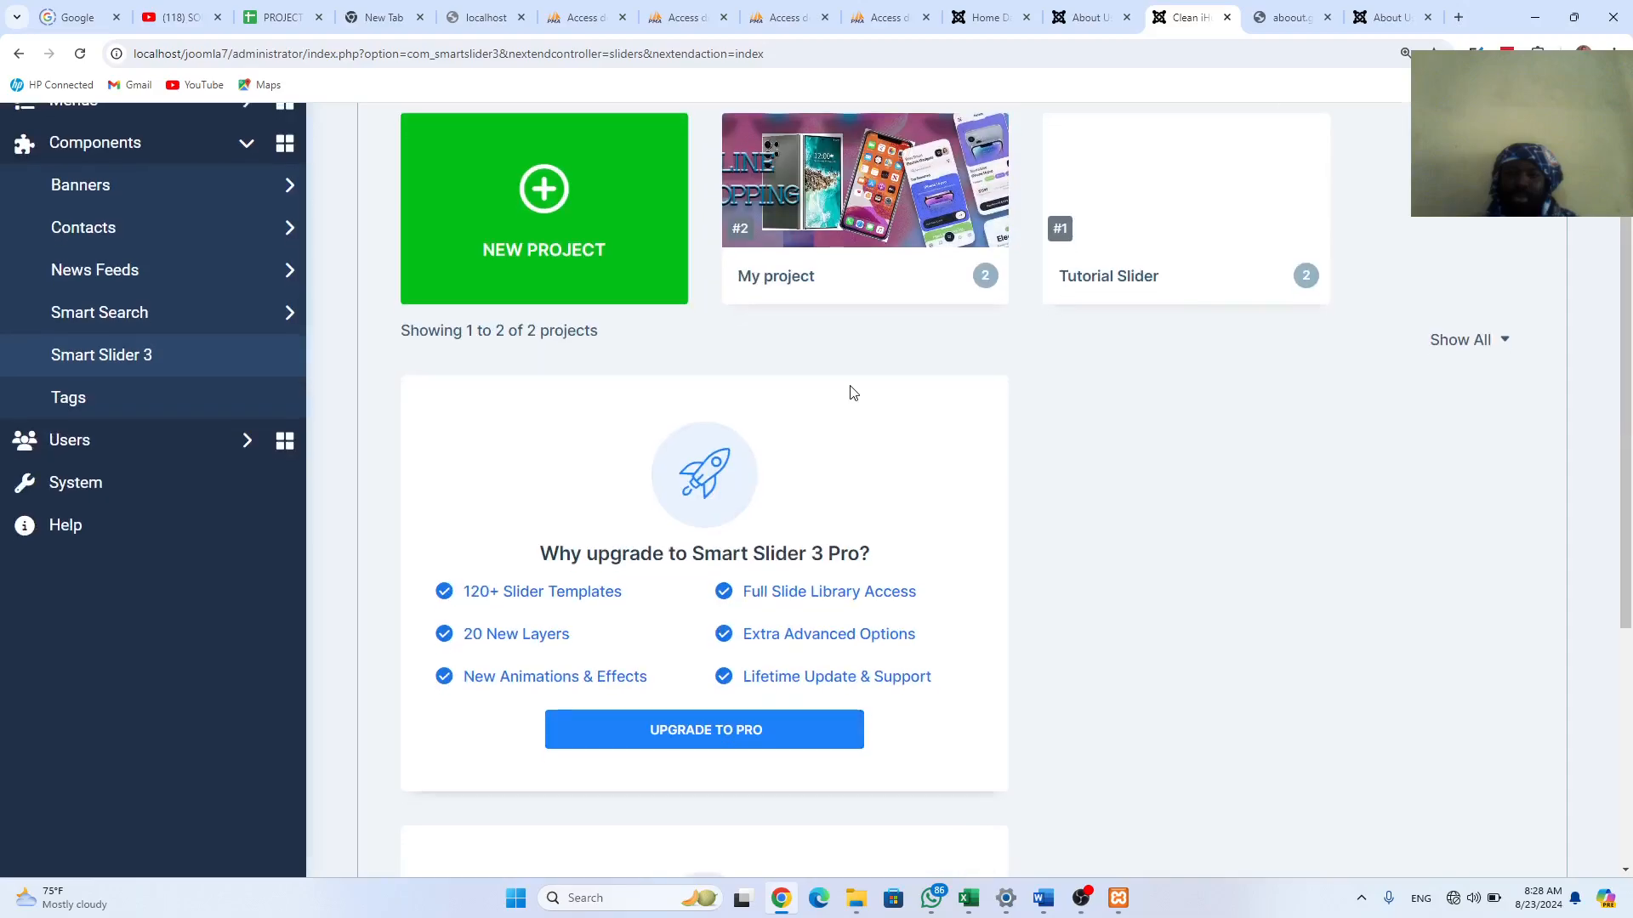
scroll(838, 383, up, 1)
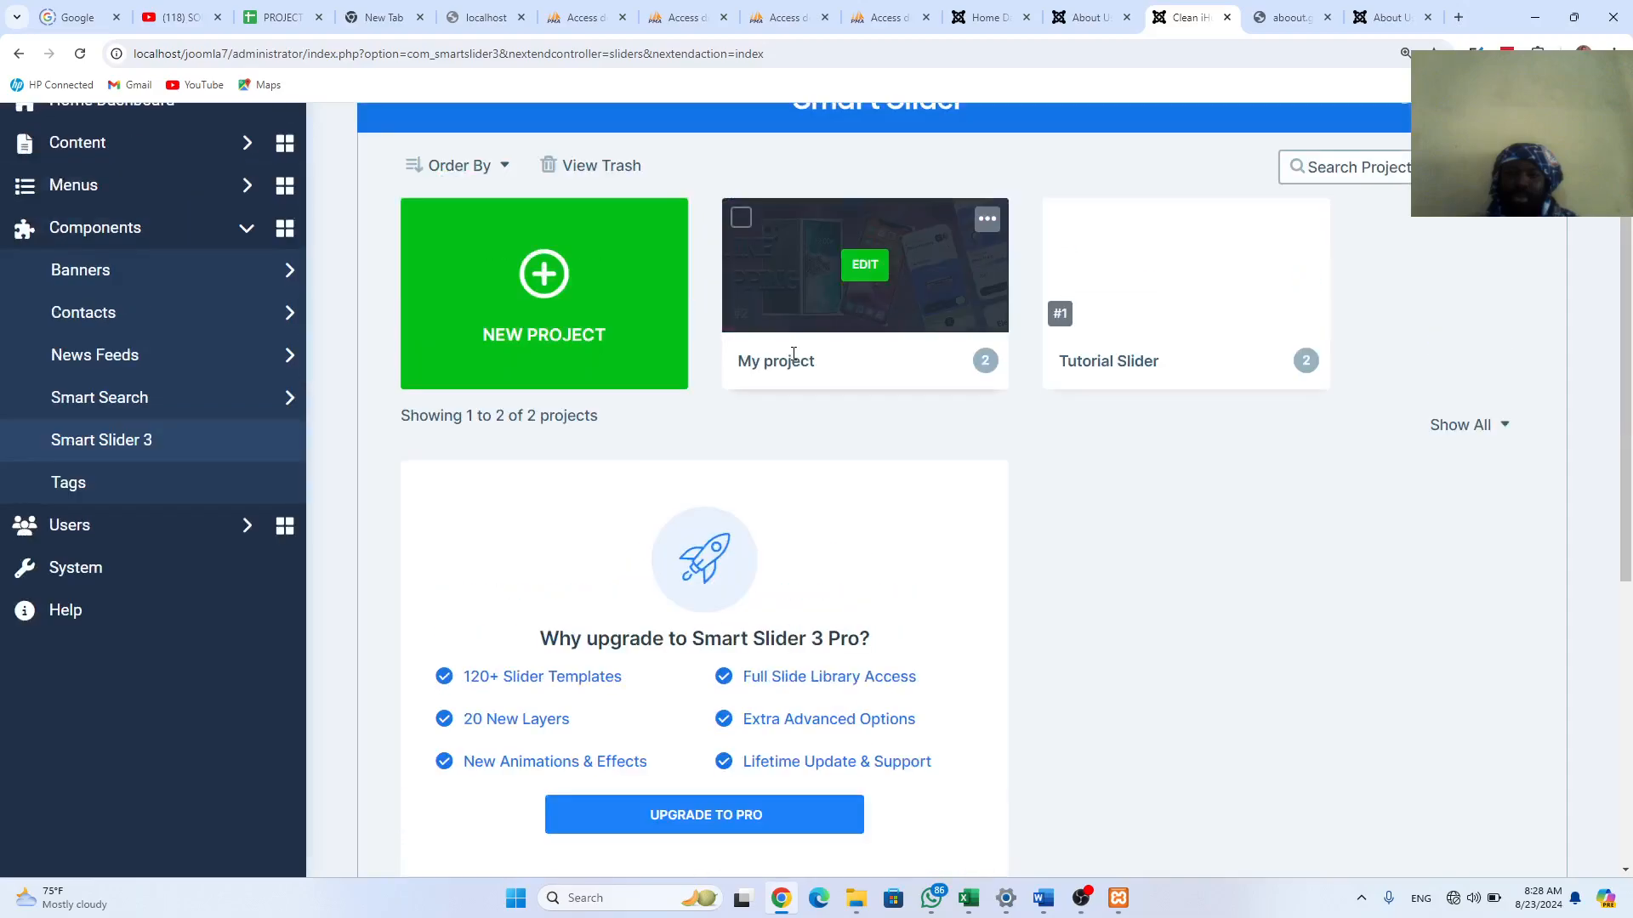
click(863, 272)
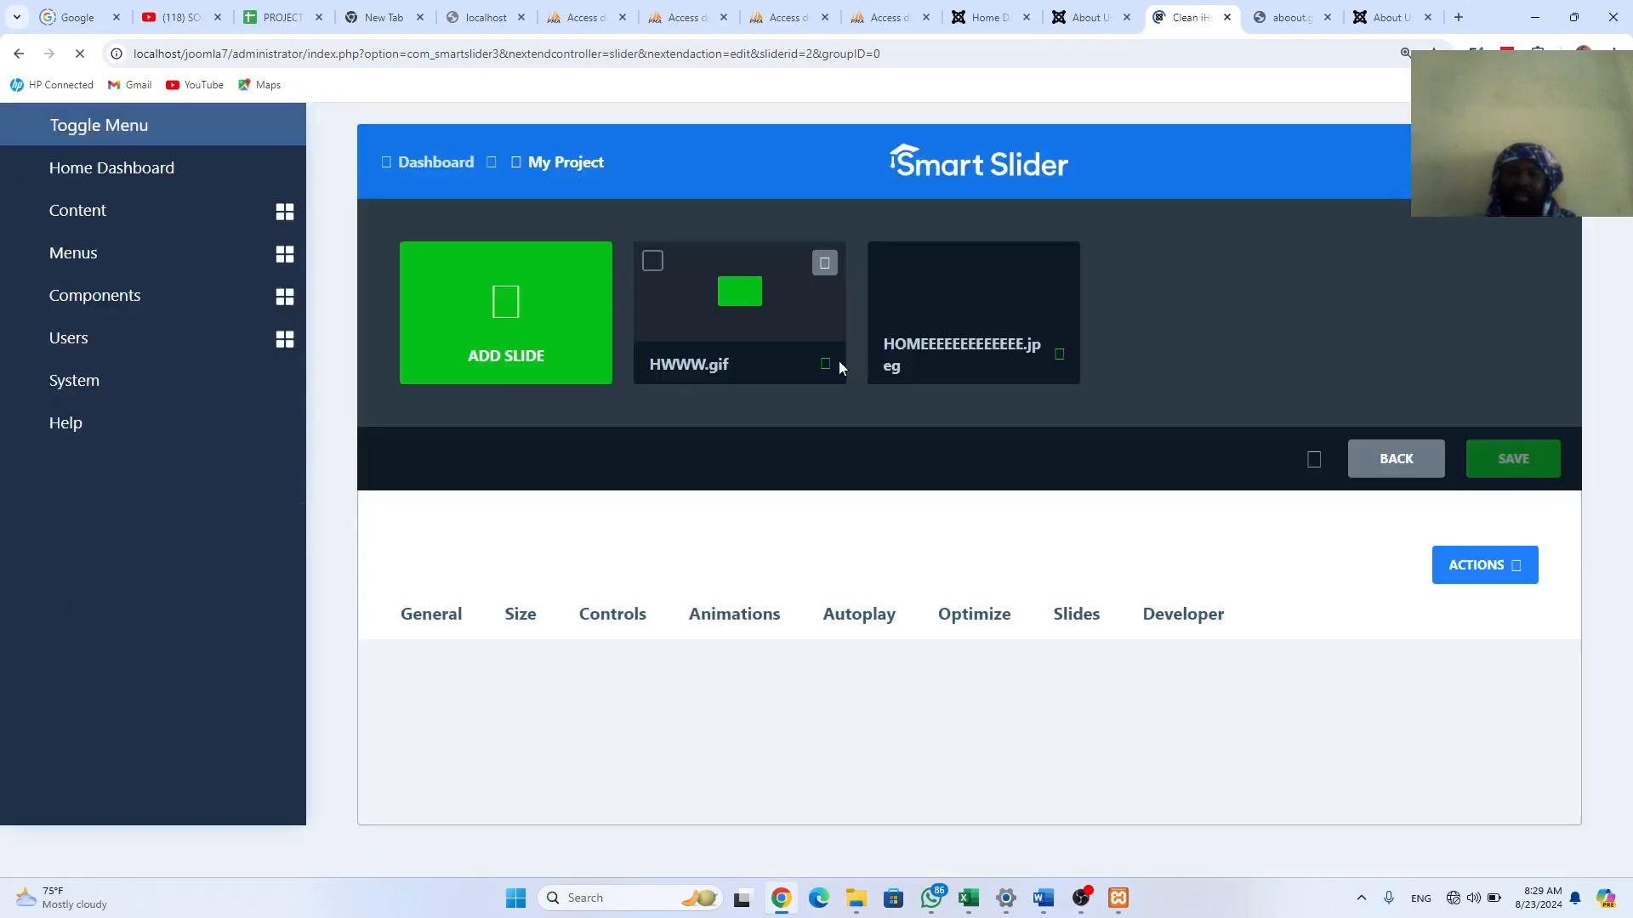
Step: Replace the slider name in the General tab with 'Home Page Slider'
scroll(929, 493, down, 3)
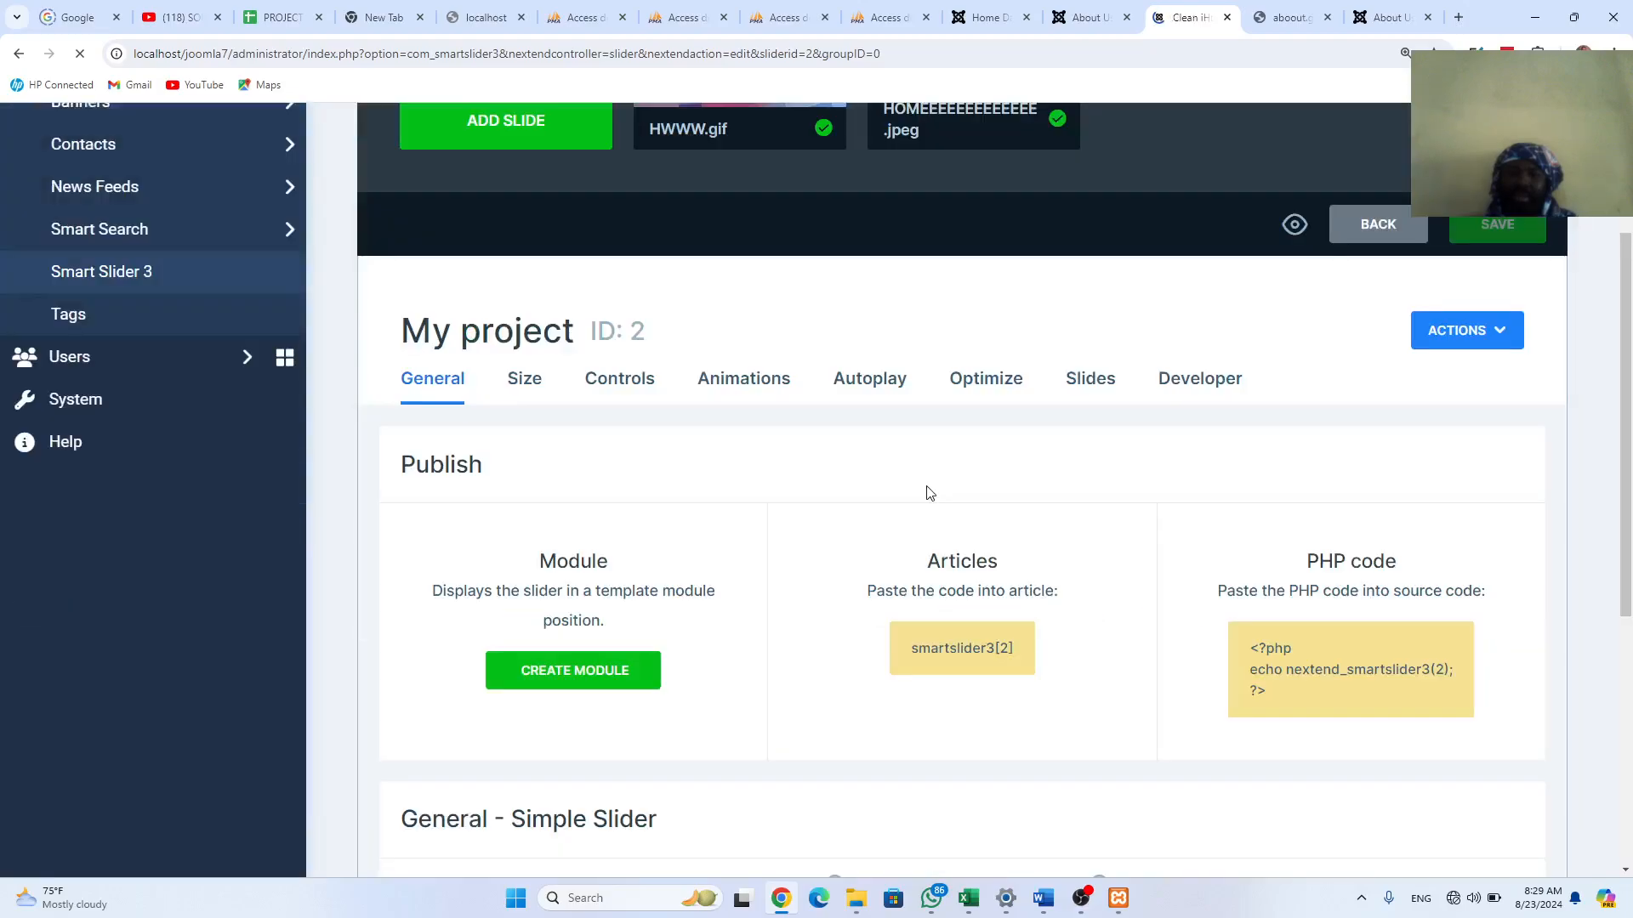
scroll(928, 493, down, 3)
drag(504, 628, 403, 639)
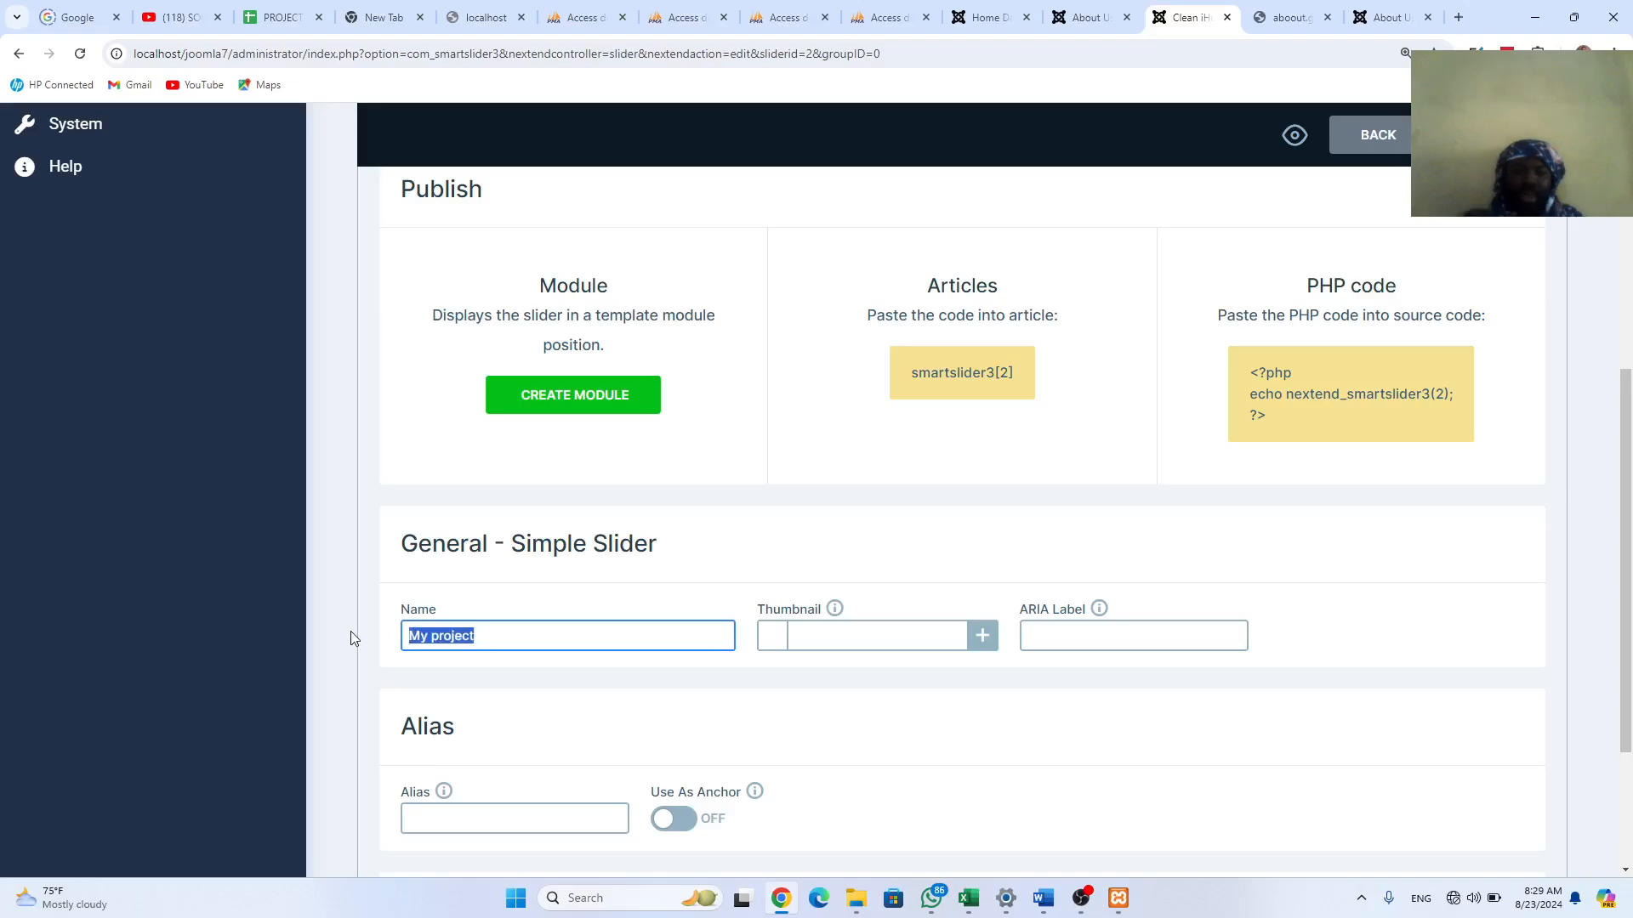
text(Home)
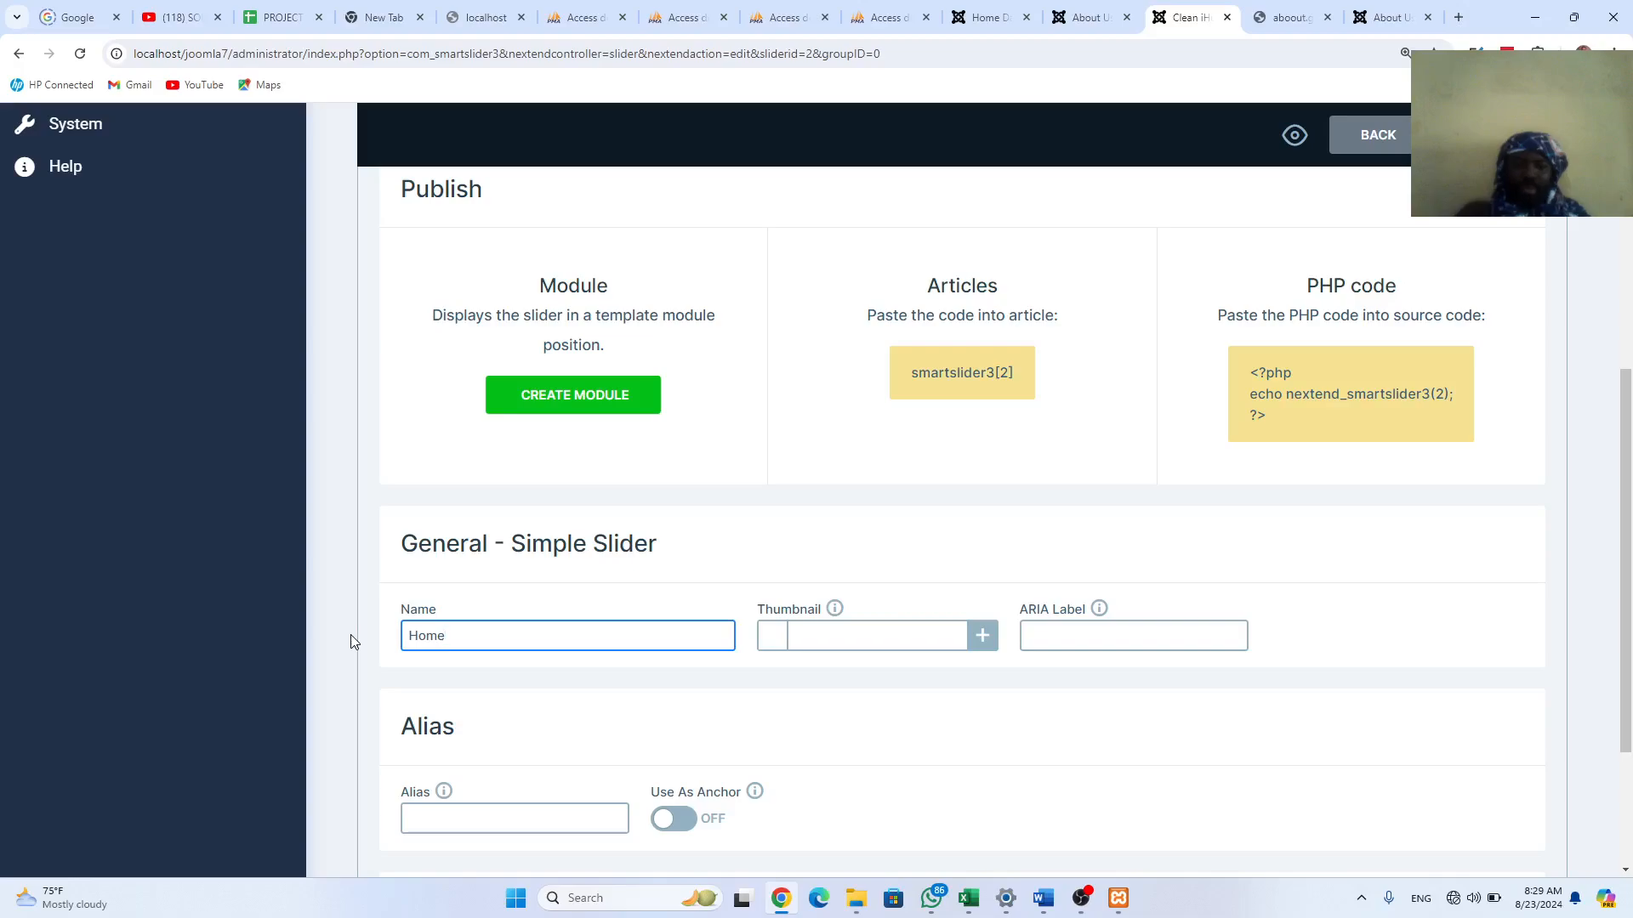
text( Page )
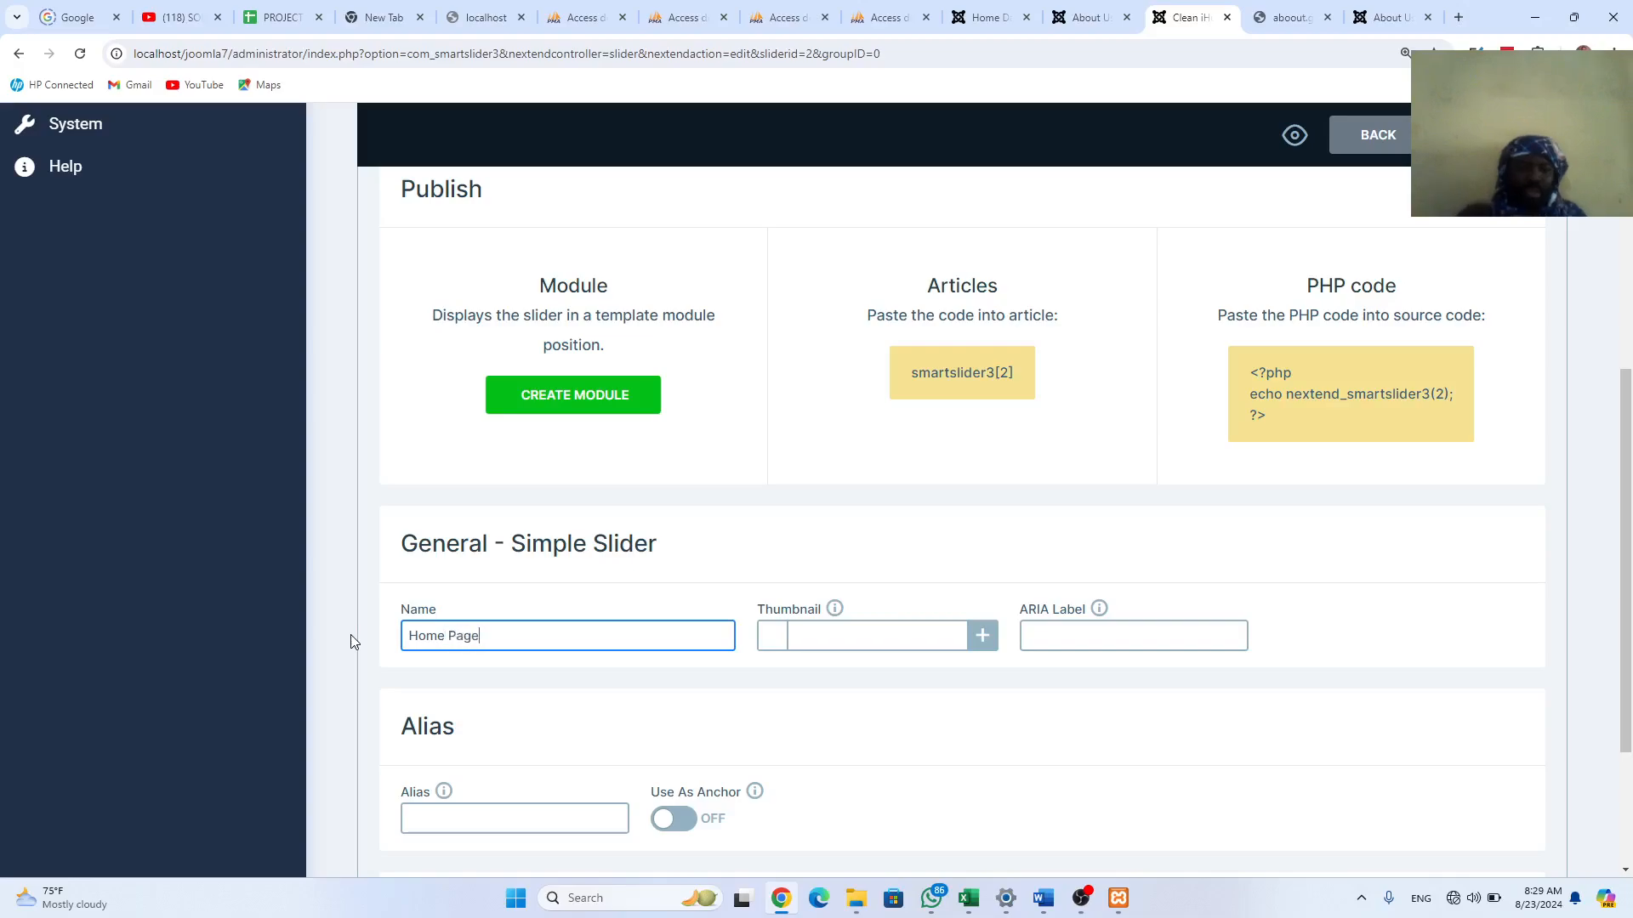
text(Slider)
Step: Save the slider as Home Page Slider and return to the Smart Slider dashboard
click(1111, 502)
scroll(1104, 491, up, 6)
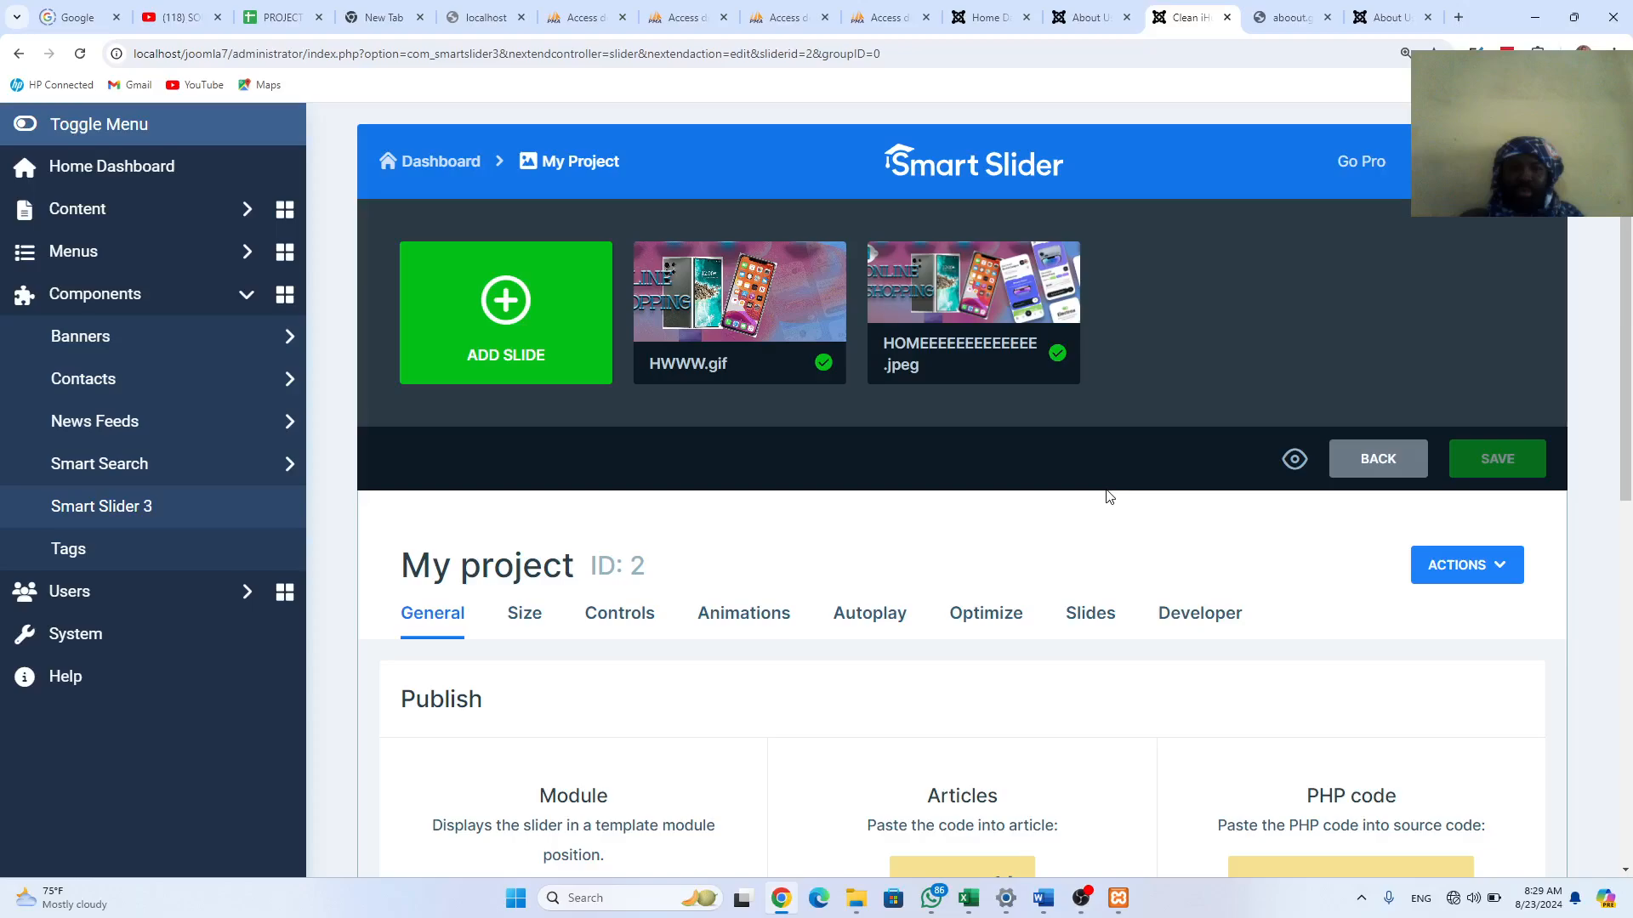
click(515, 626)
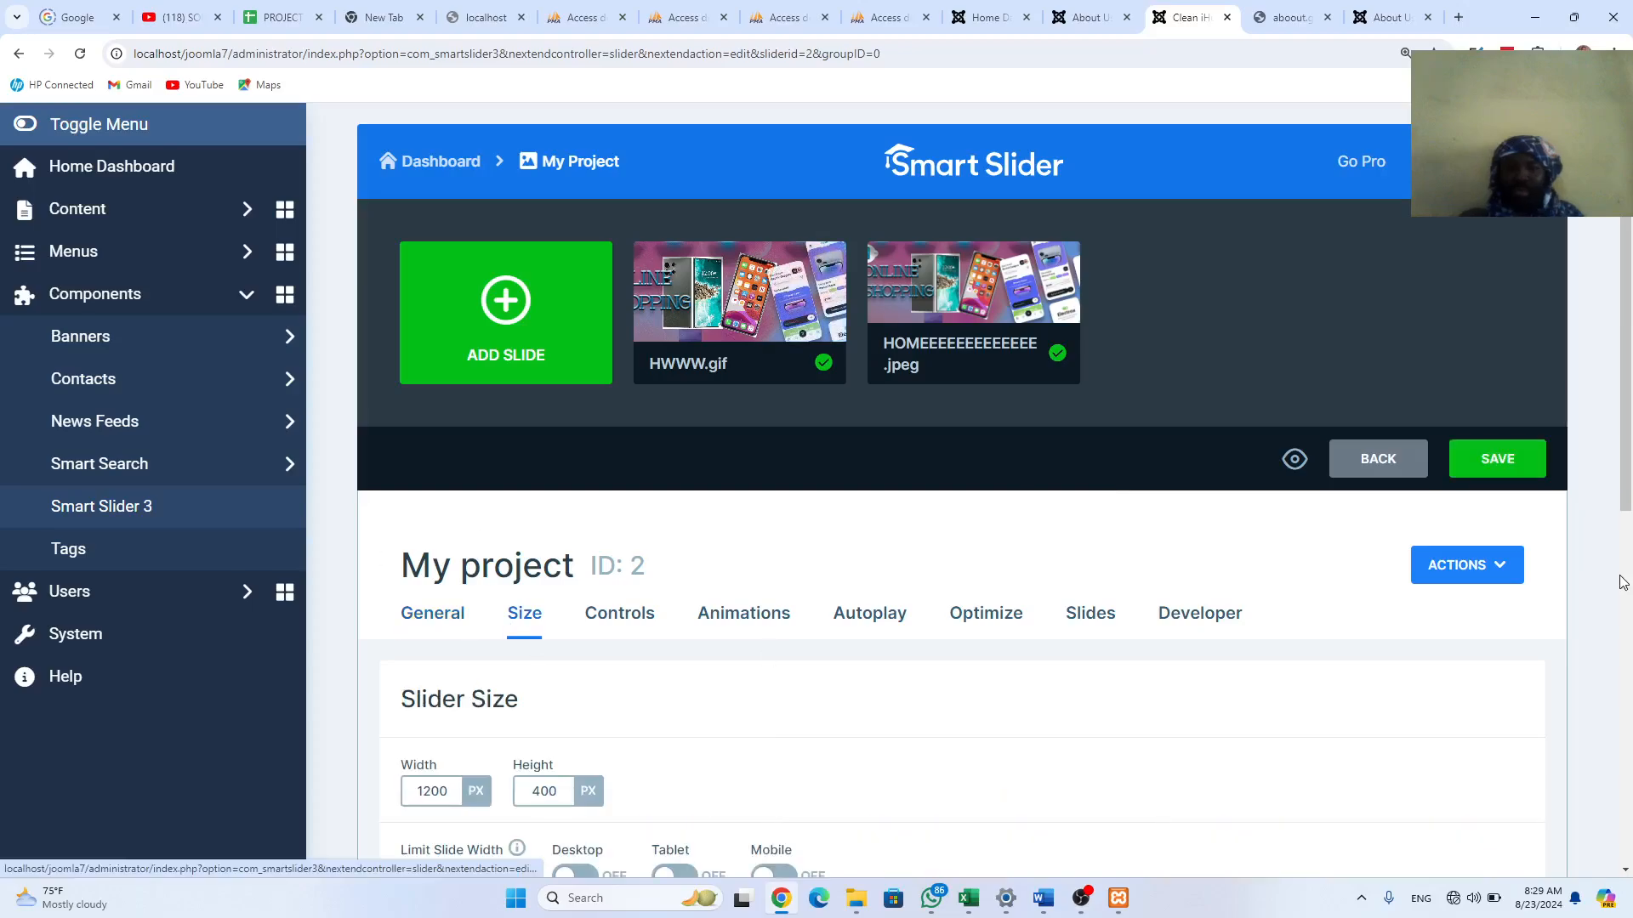
click(1494, 463)
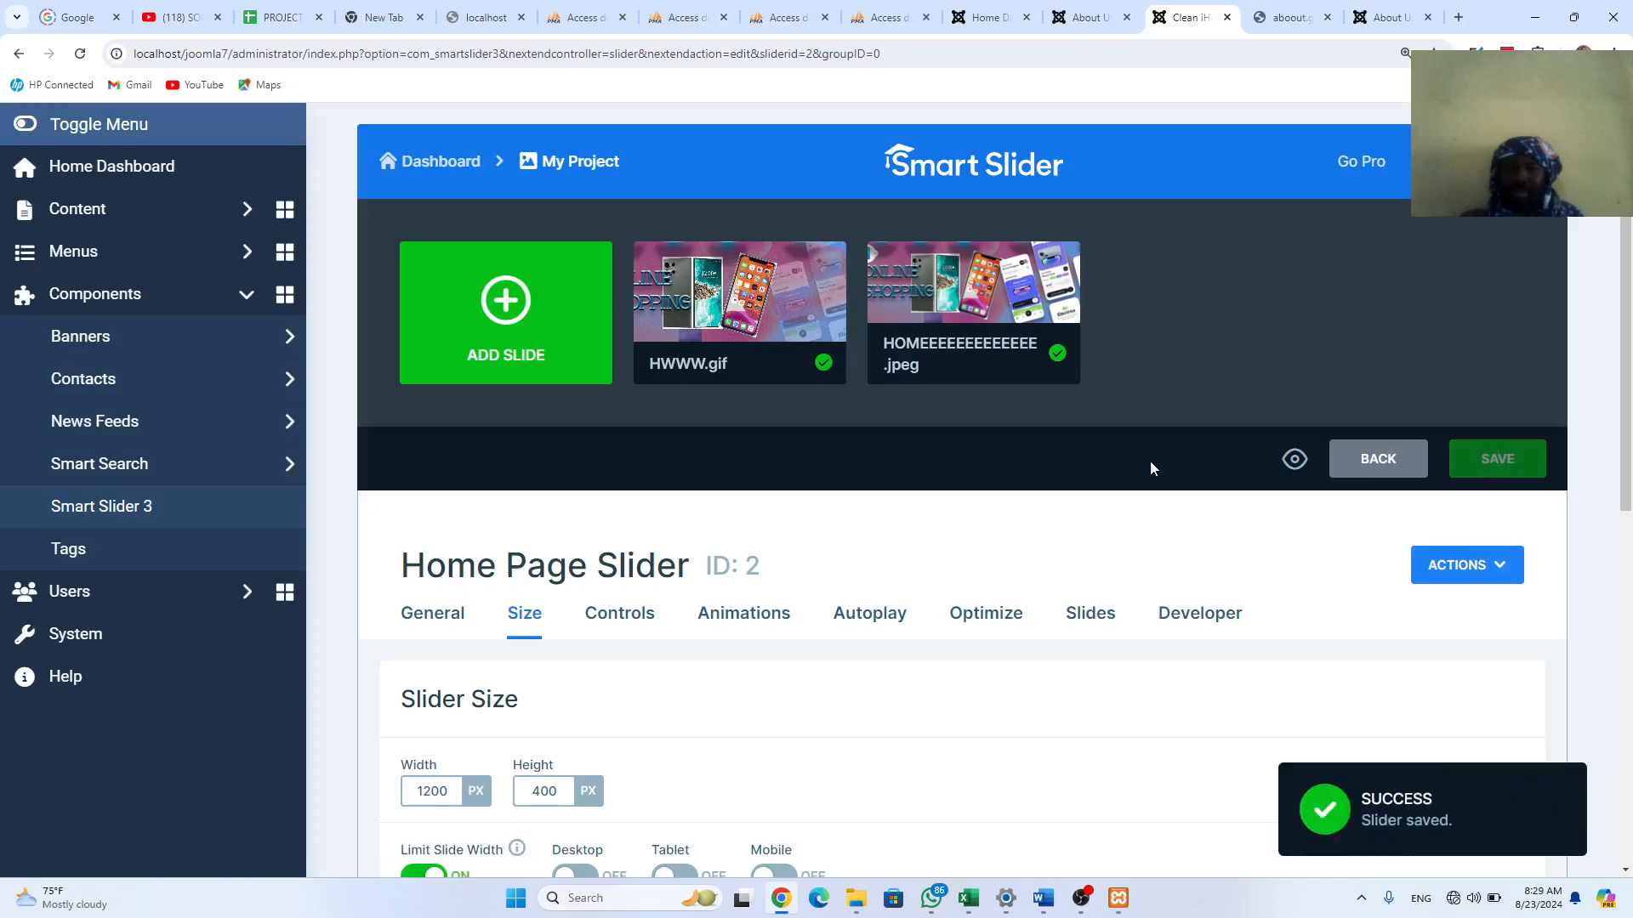
click(465, 163)
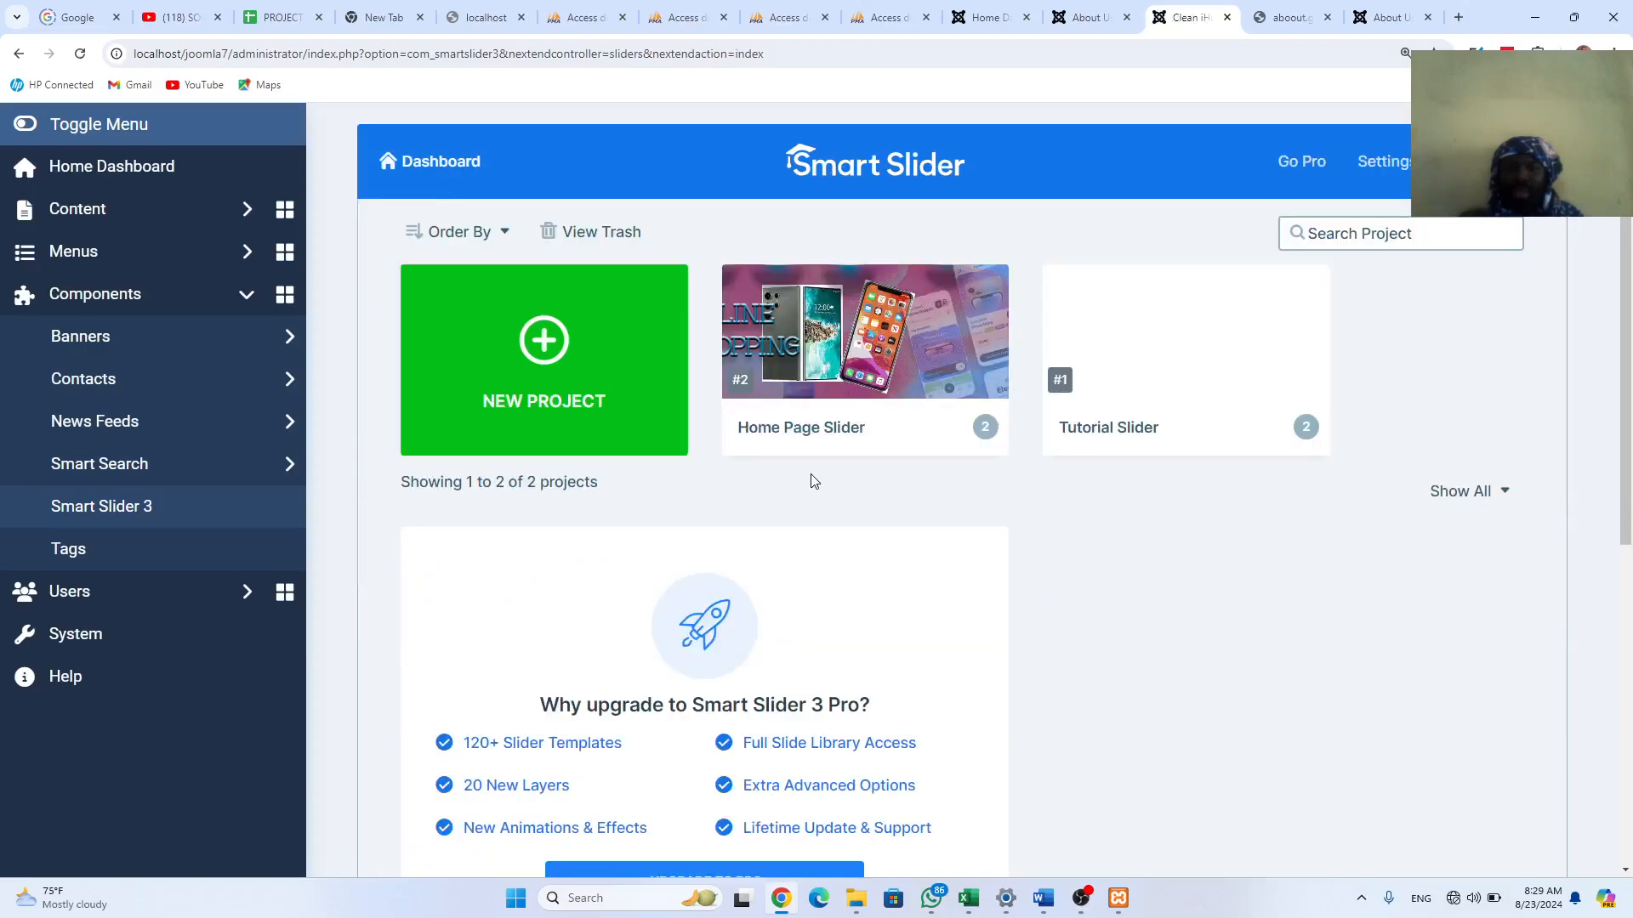
Step: Duplicate Home Page Slider and open the resulting Home Page Slider - Copy for editing
mouse_move(959, 451)
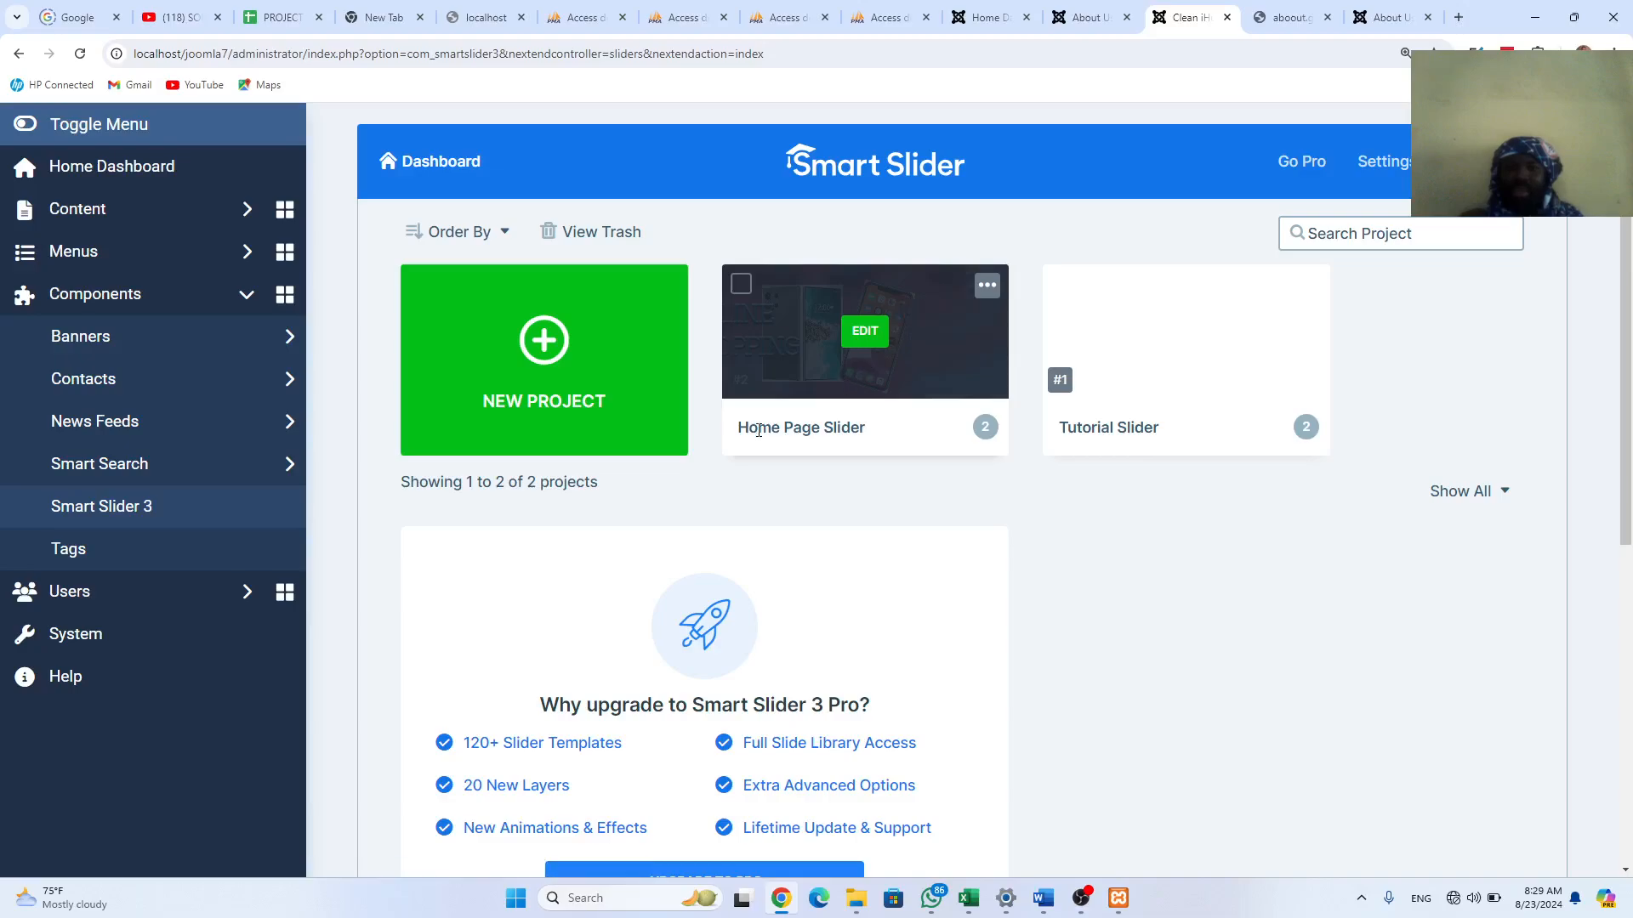
click(987, 287)
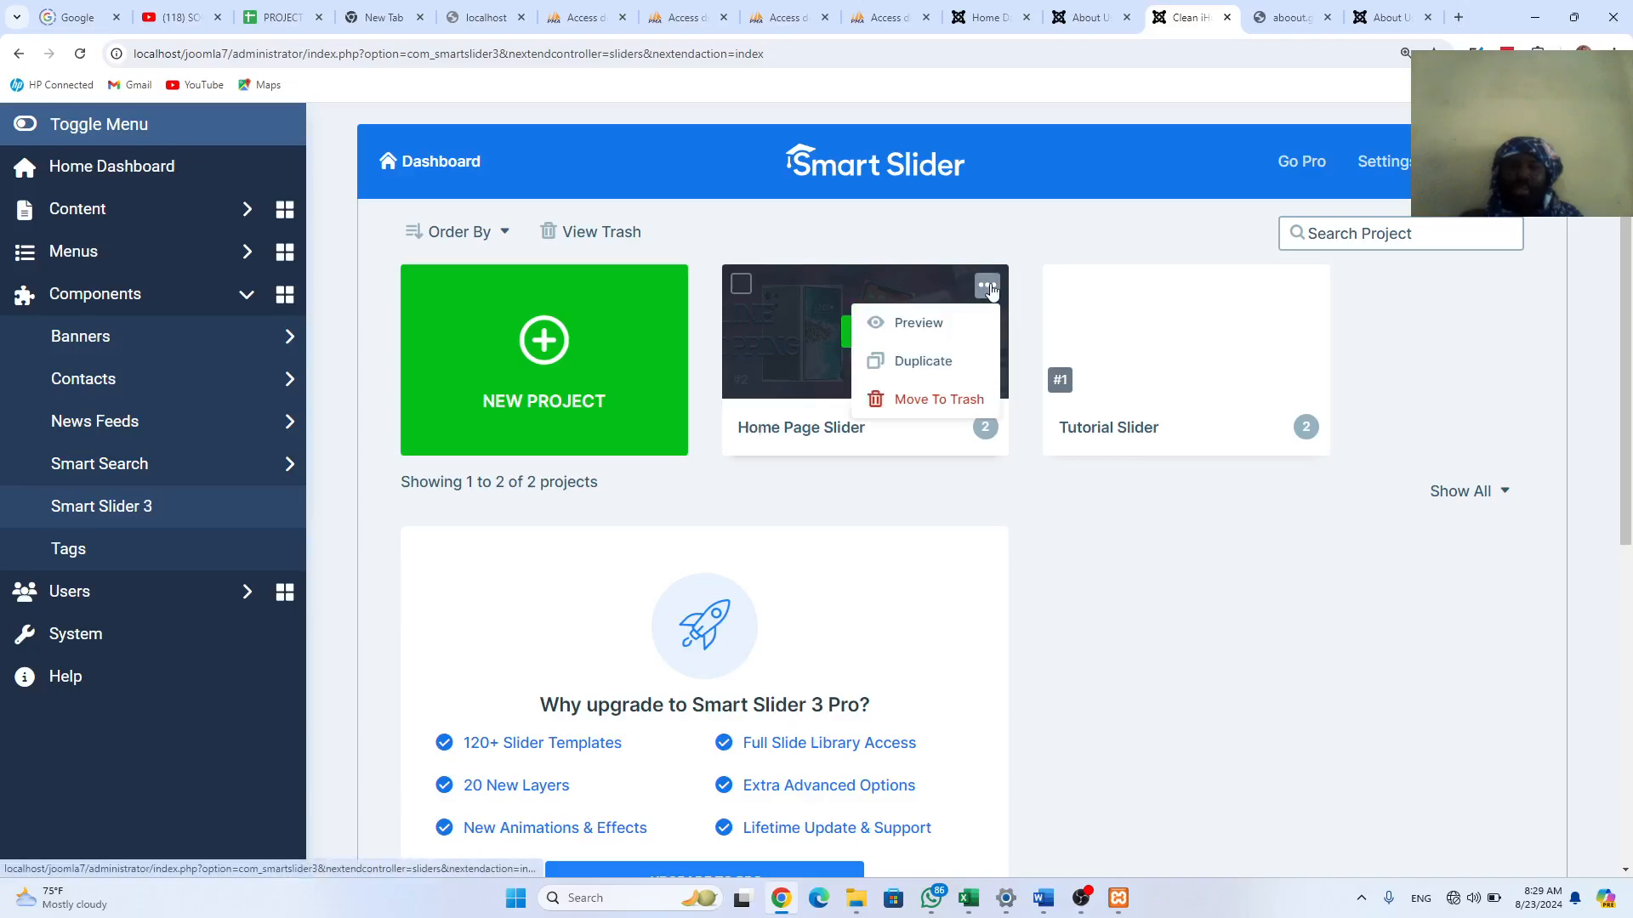
click(930, 363)
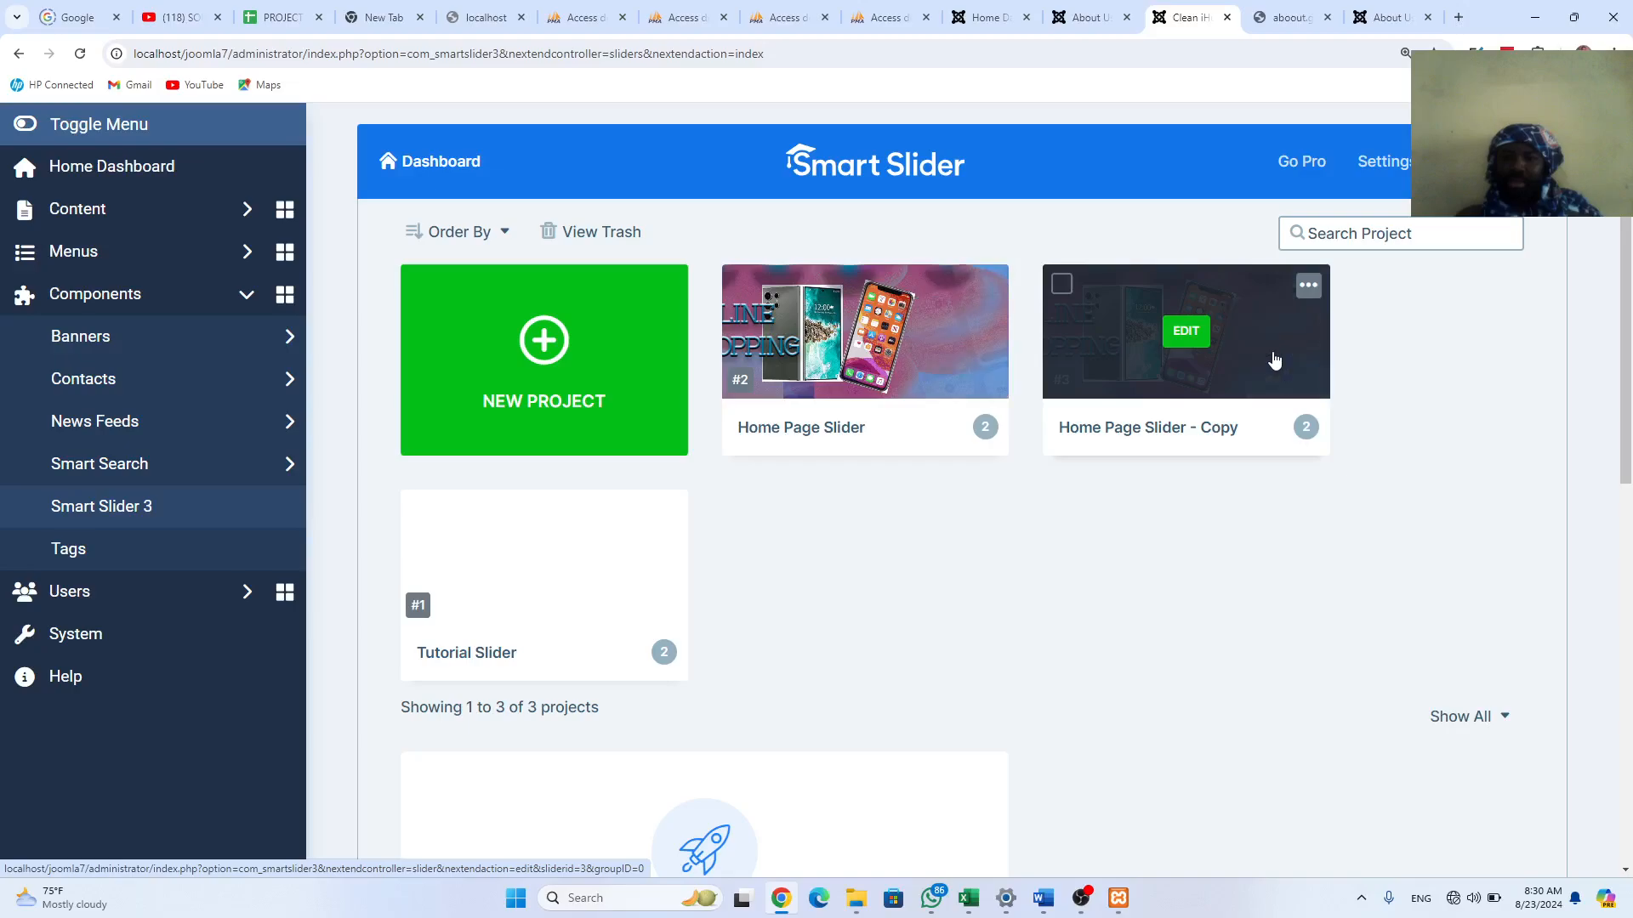
click(1177, 331)
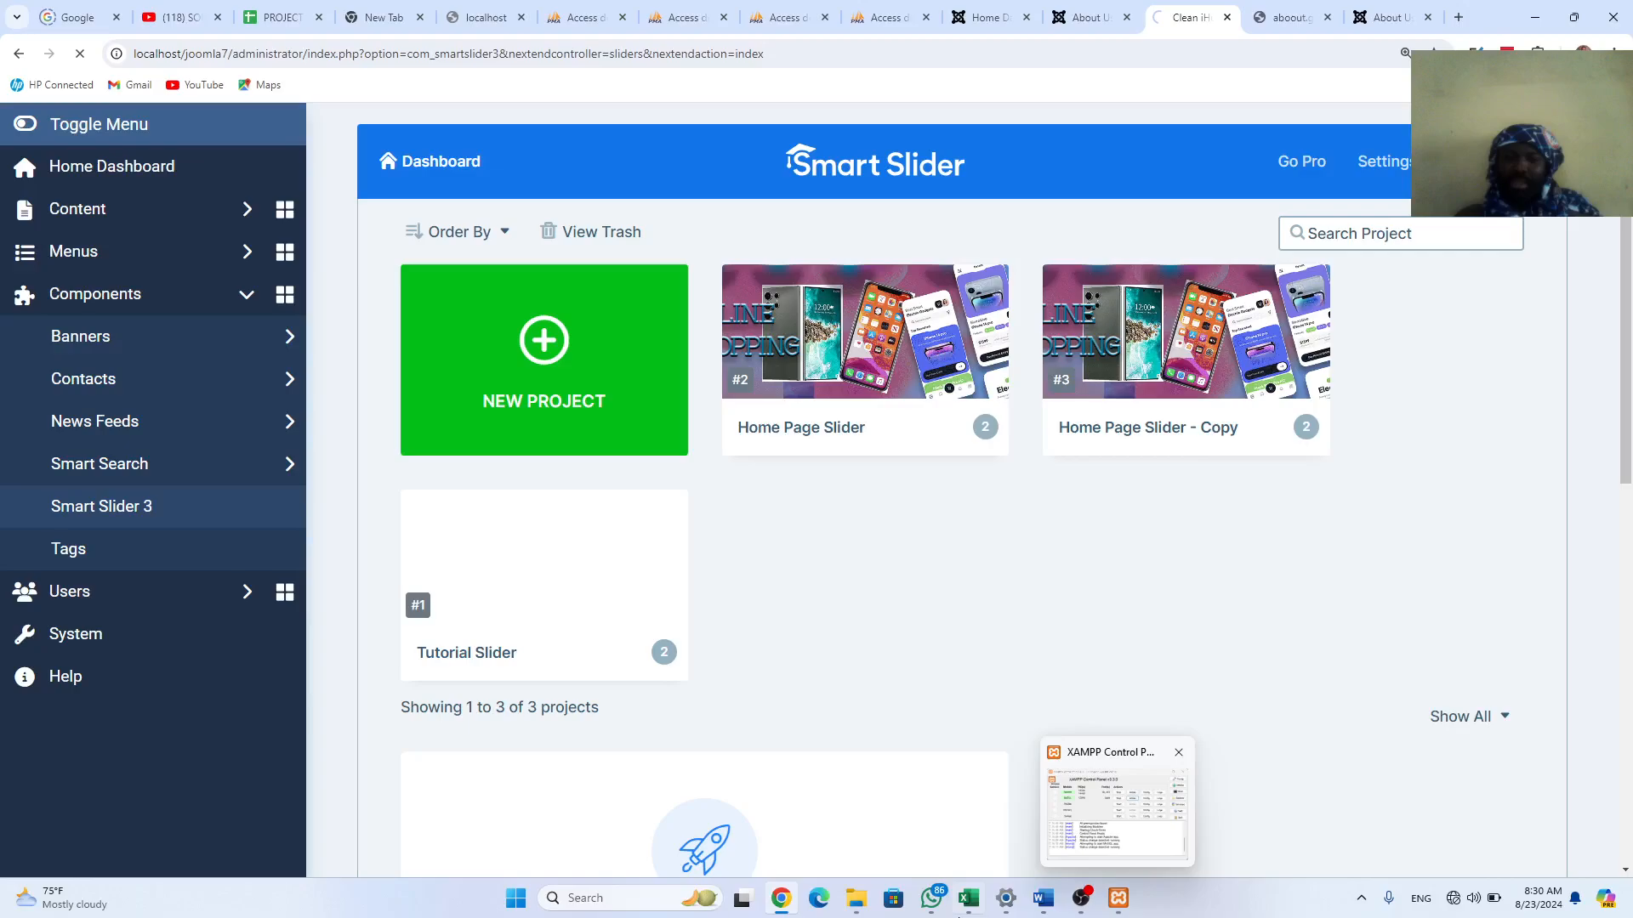
Step: Select the aboout image in the mobile phone retail shop folder, then go back to the slider editor
mouse_move(783, 905)
mouse_move(855, 899)
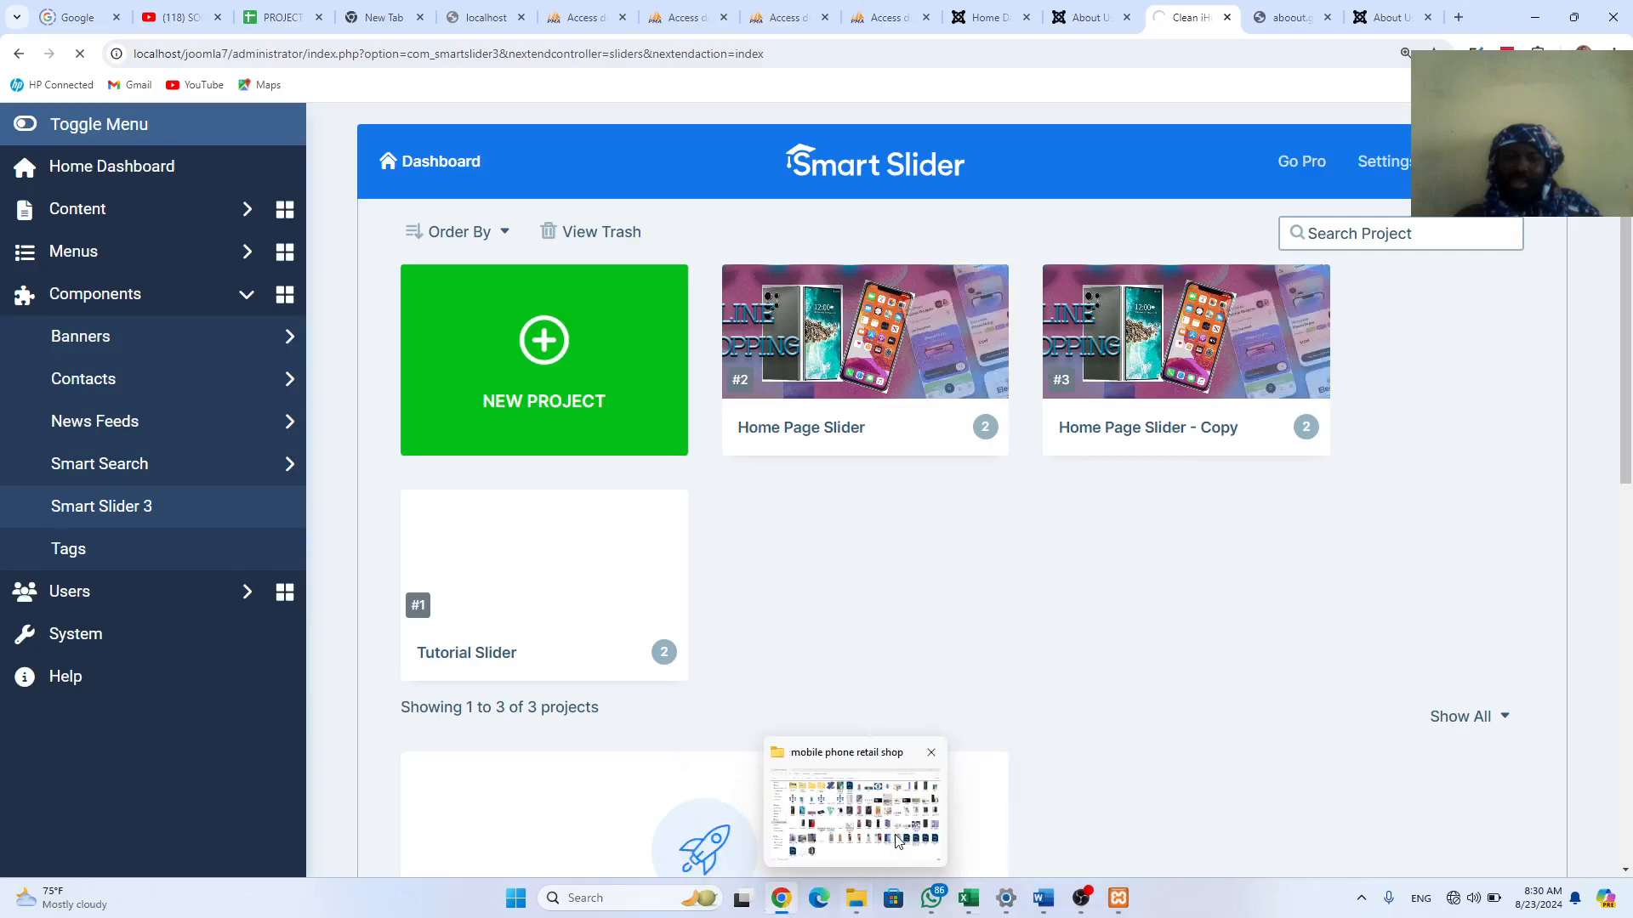
click(906, 808)
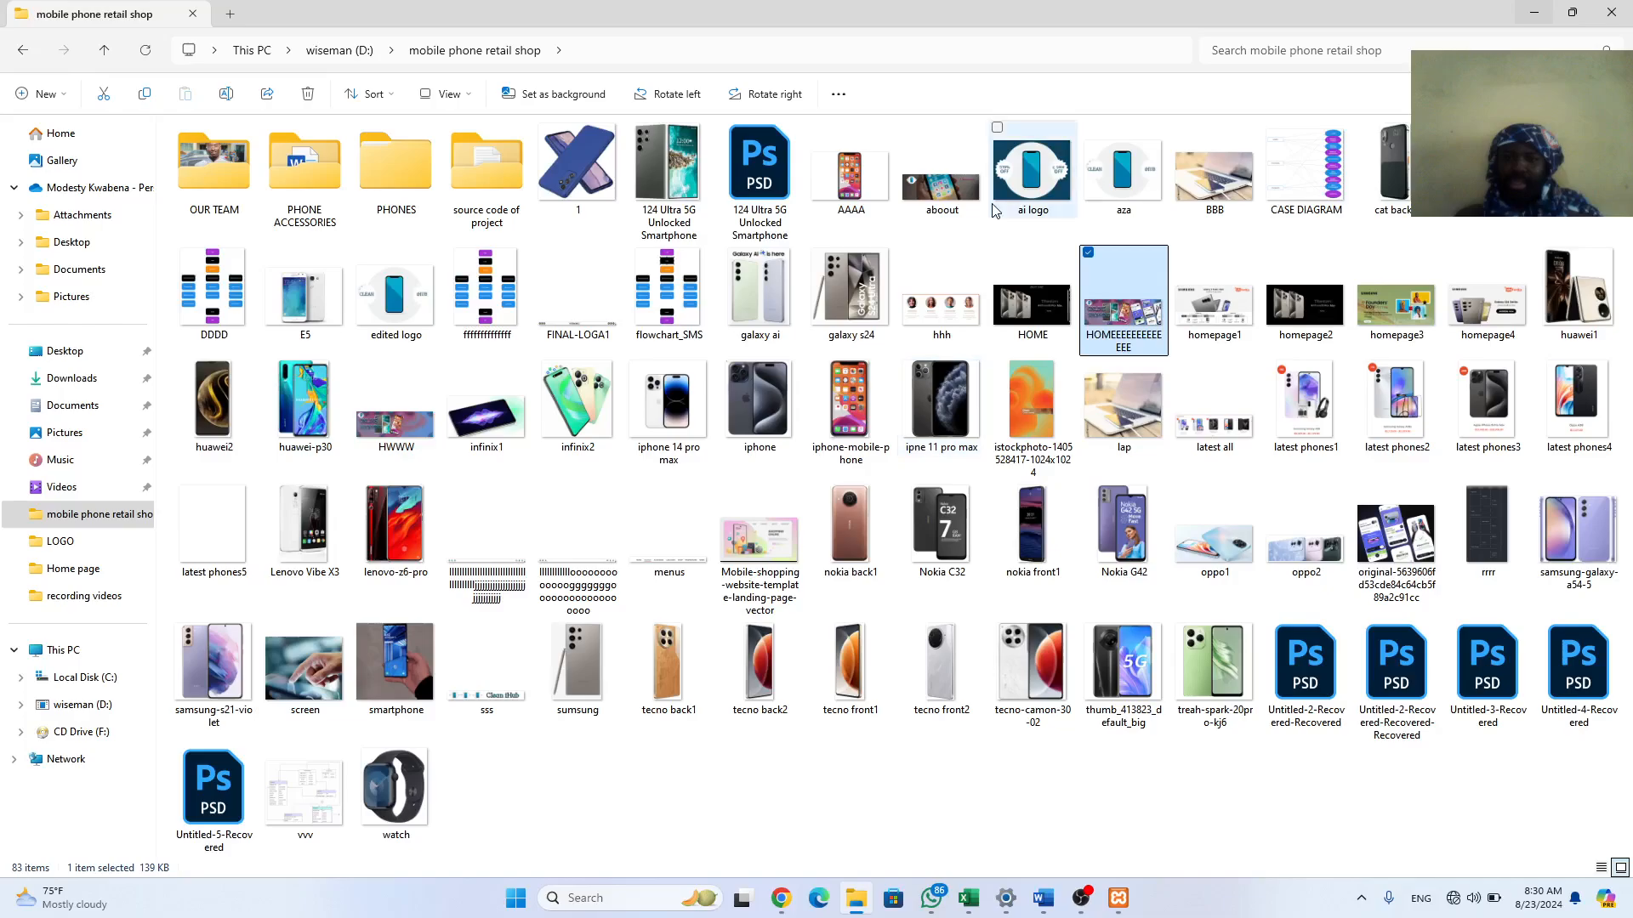
click(931, 183)
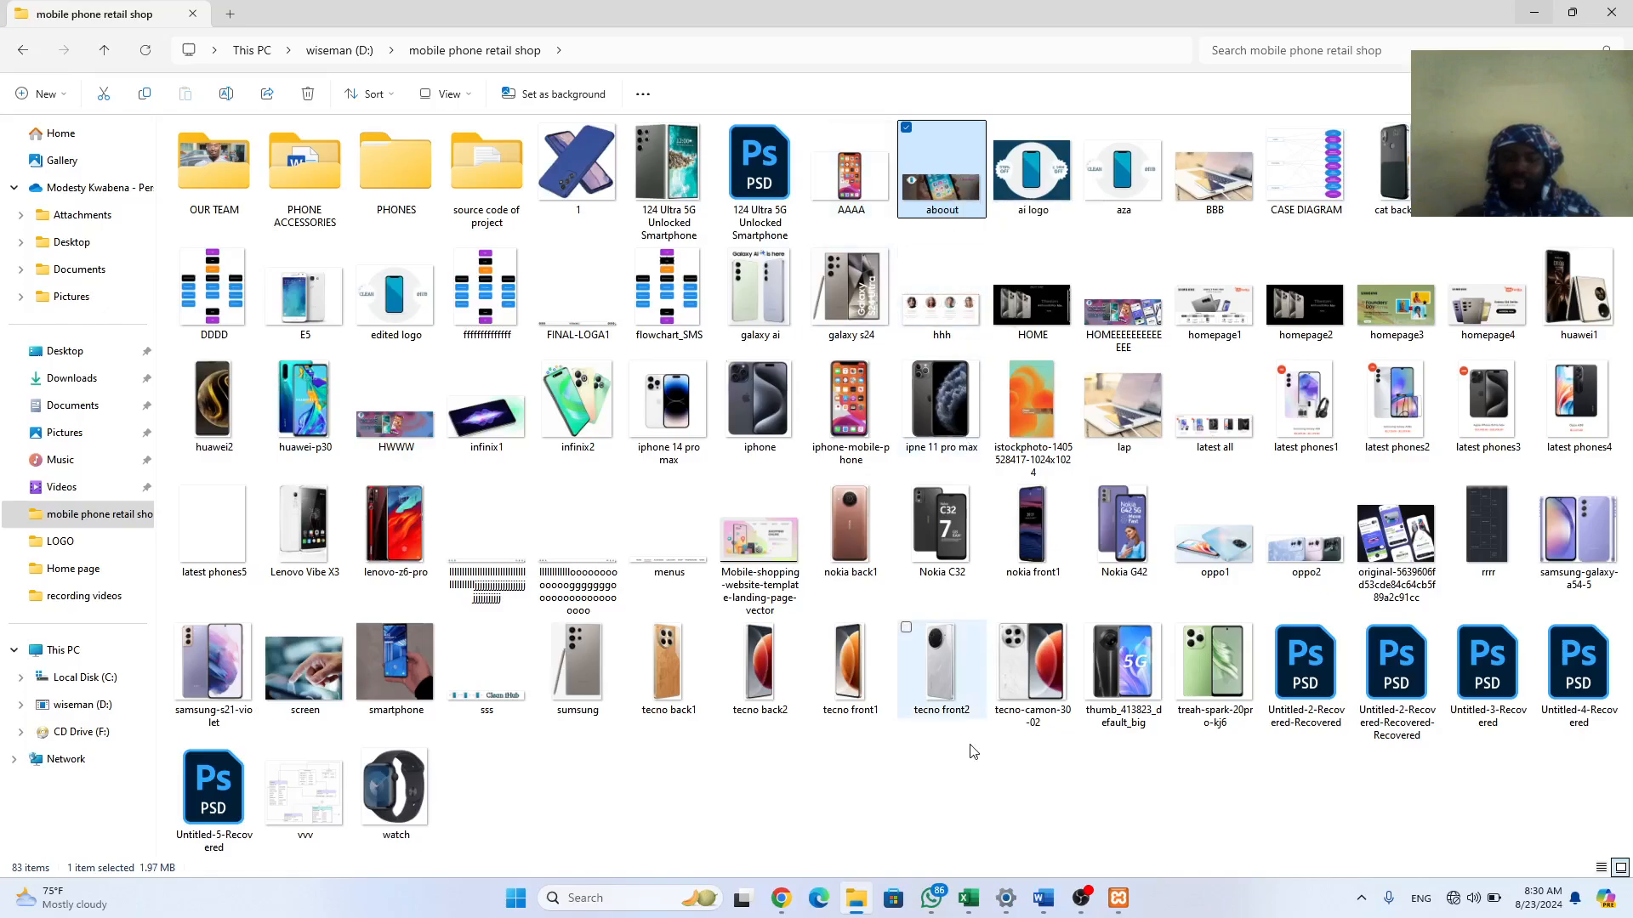
mouse_move(975, 915)
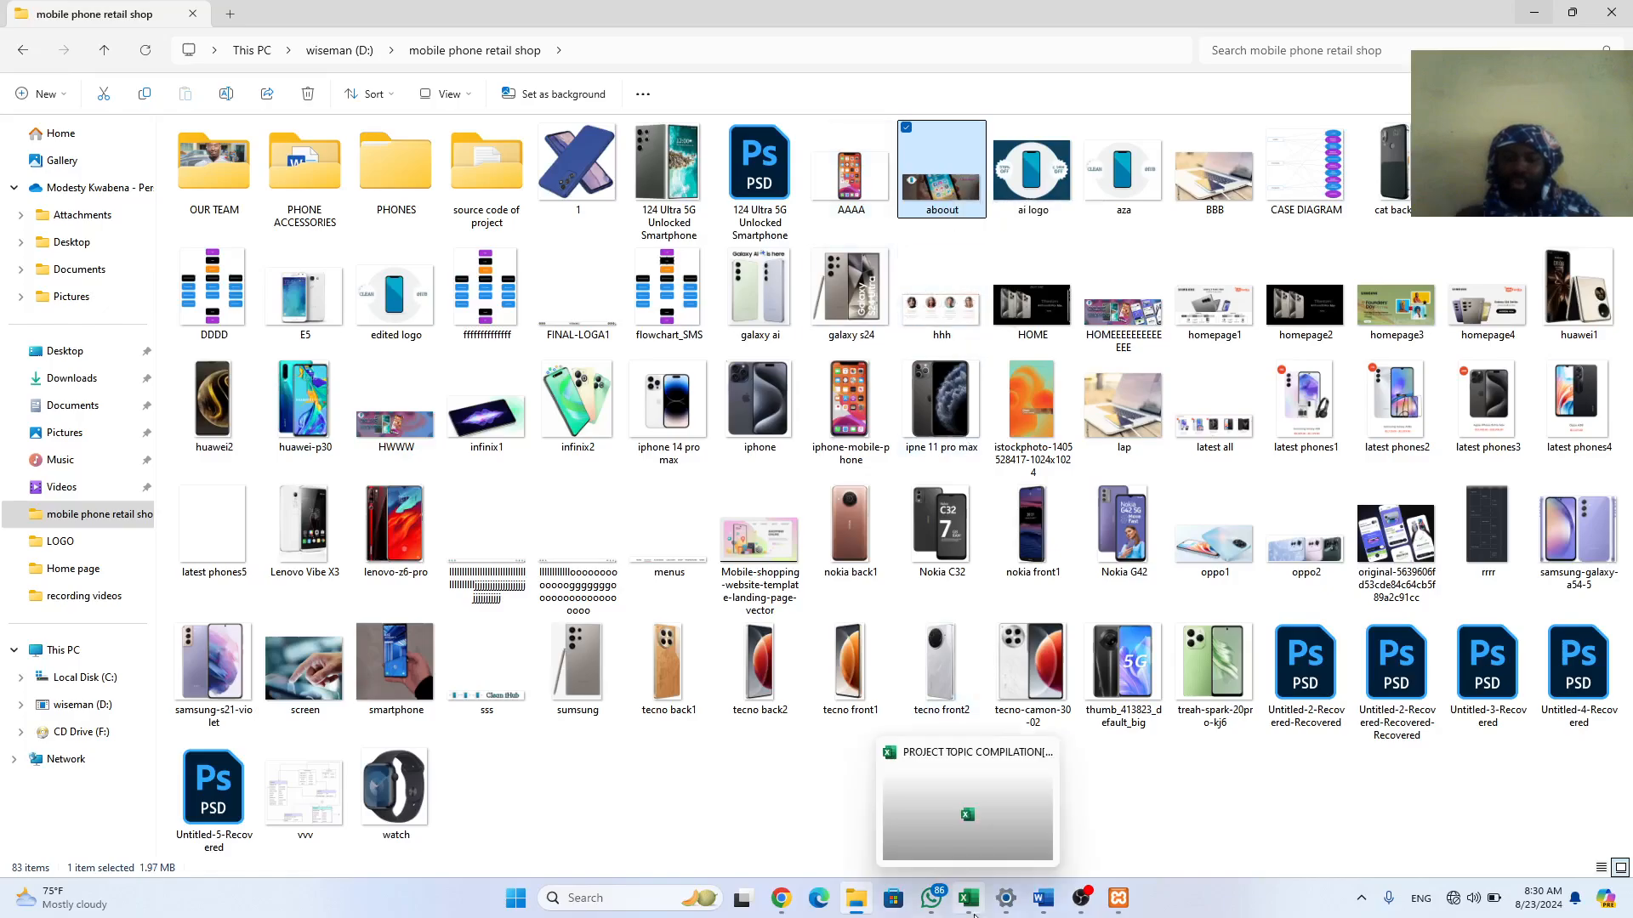
click(782, 907)
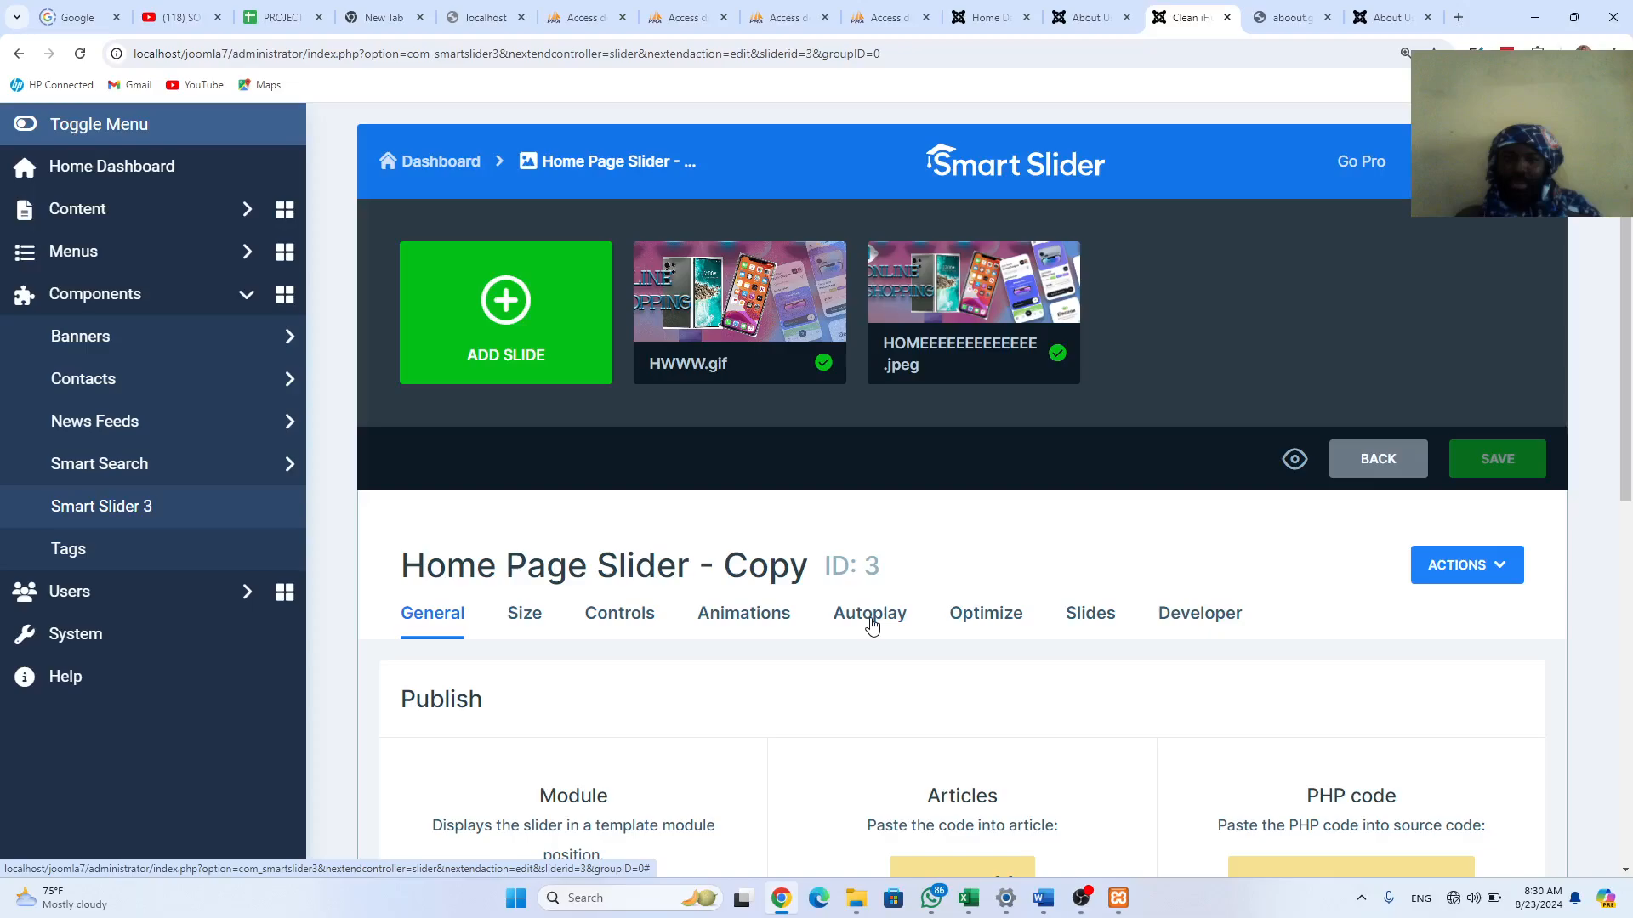
Step: Delete the HOMEEEEEEEEEEEE.jpeg and HWWW.gif slides from the copied slider, confirming each
mouse_move(975, 317)
mouse_move(814, 274)
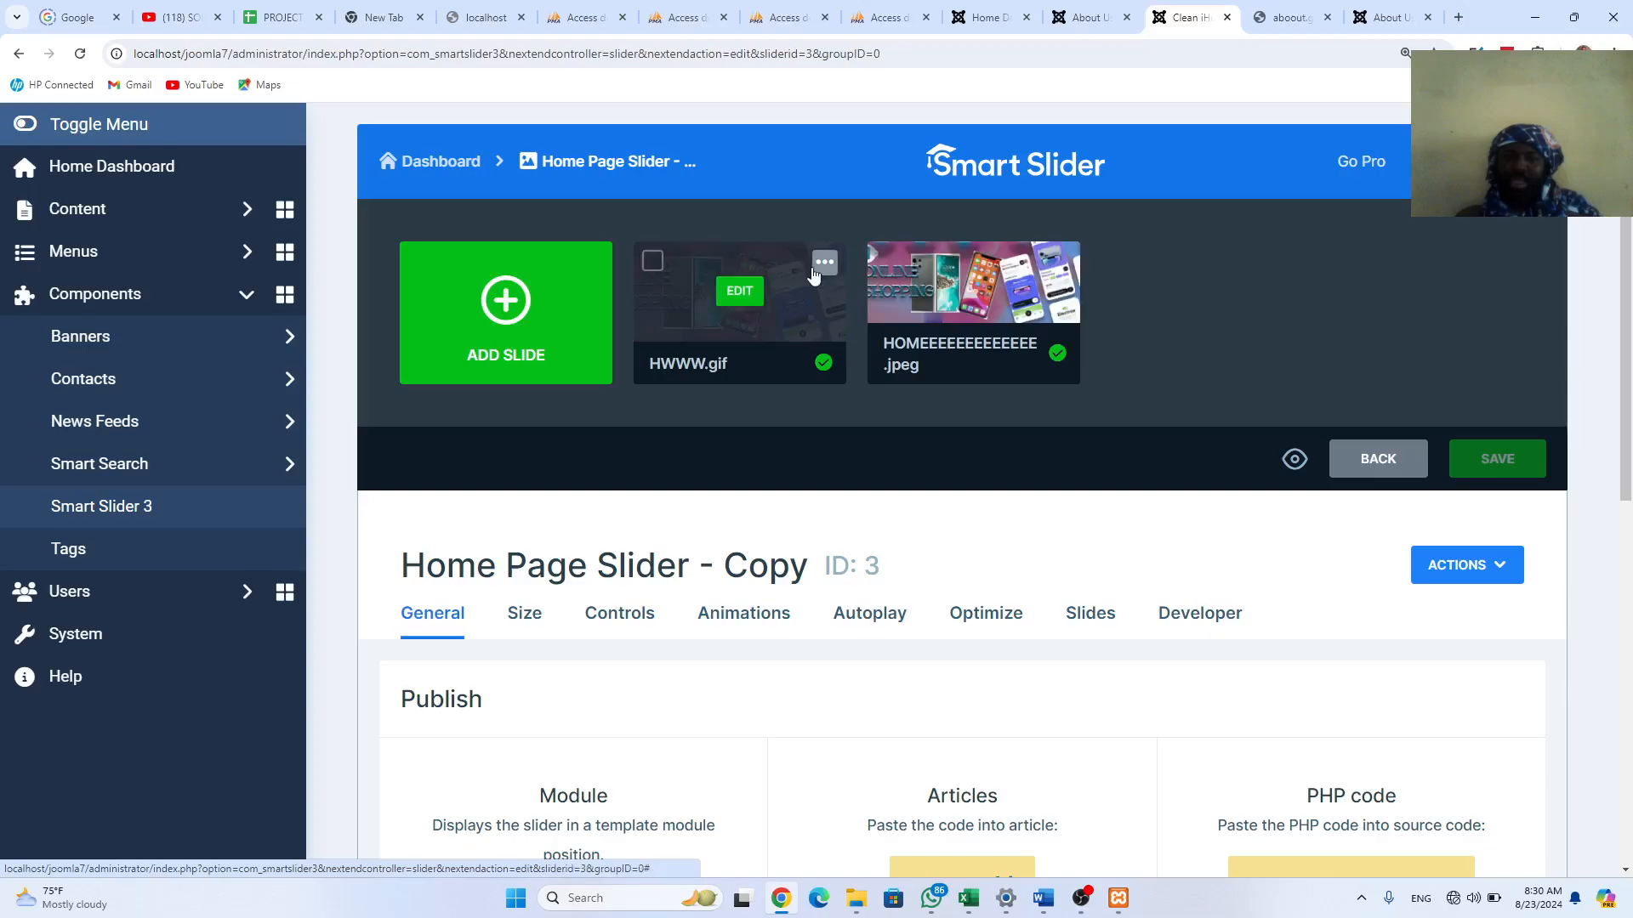
mouse_move(1021, 289)
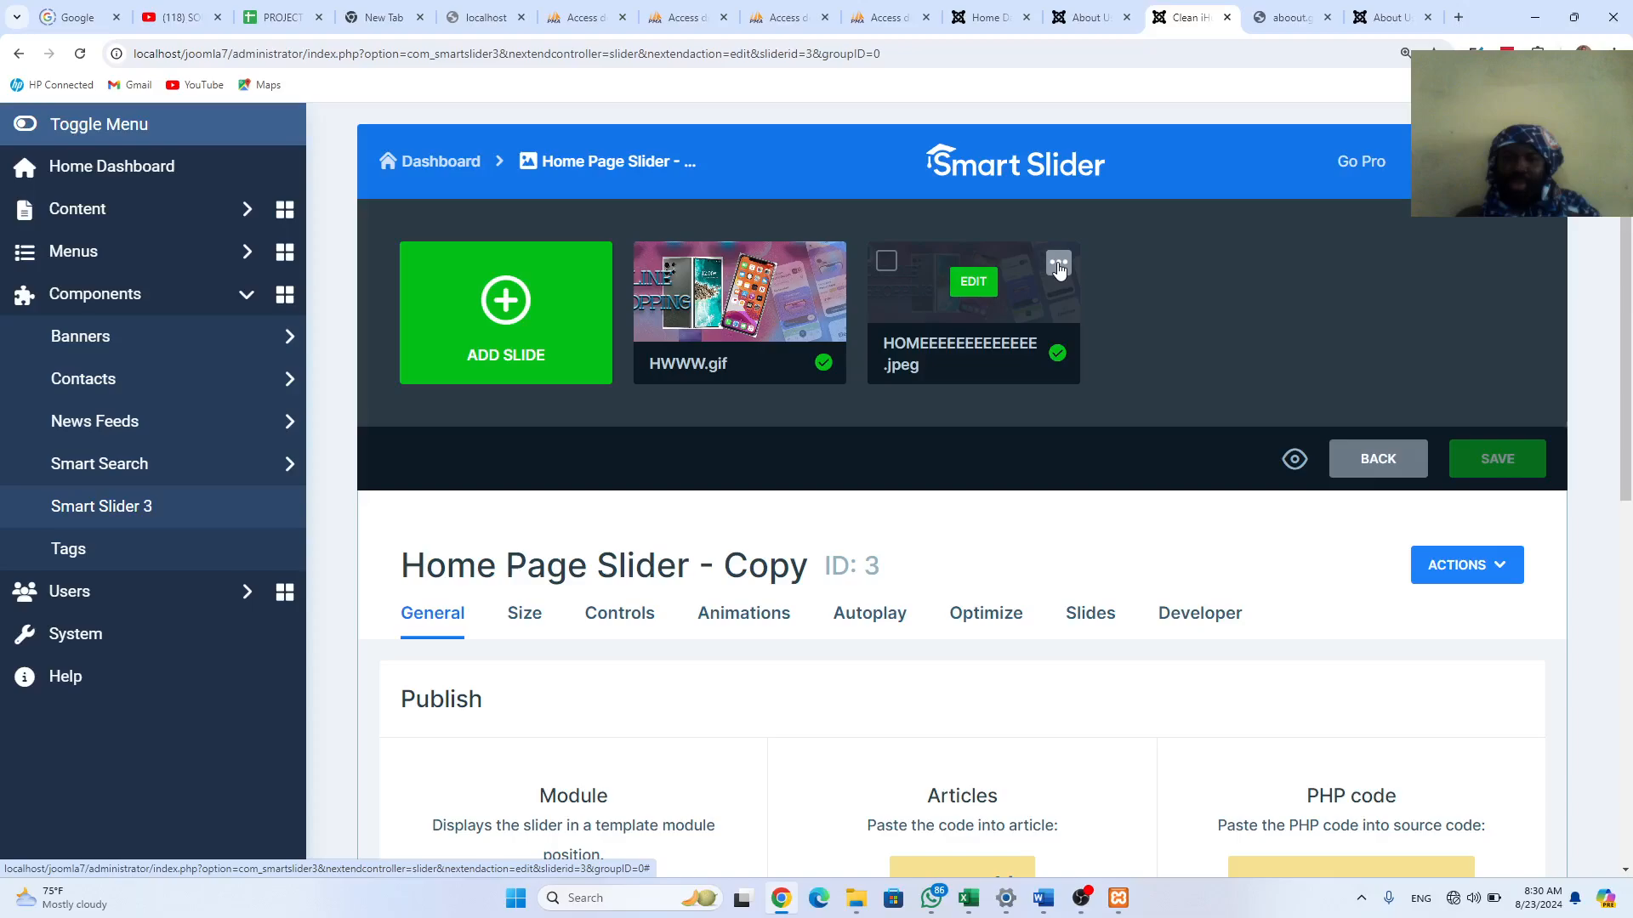
click(1057, 269)
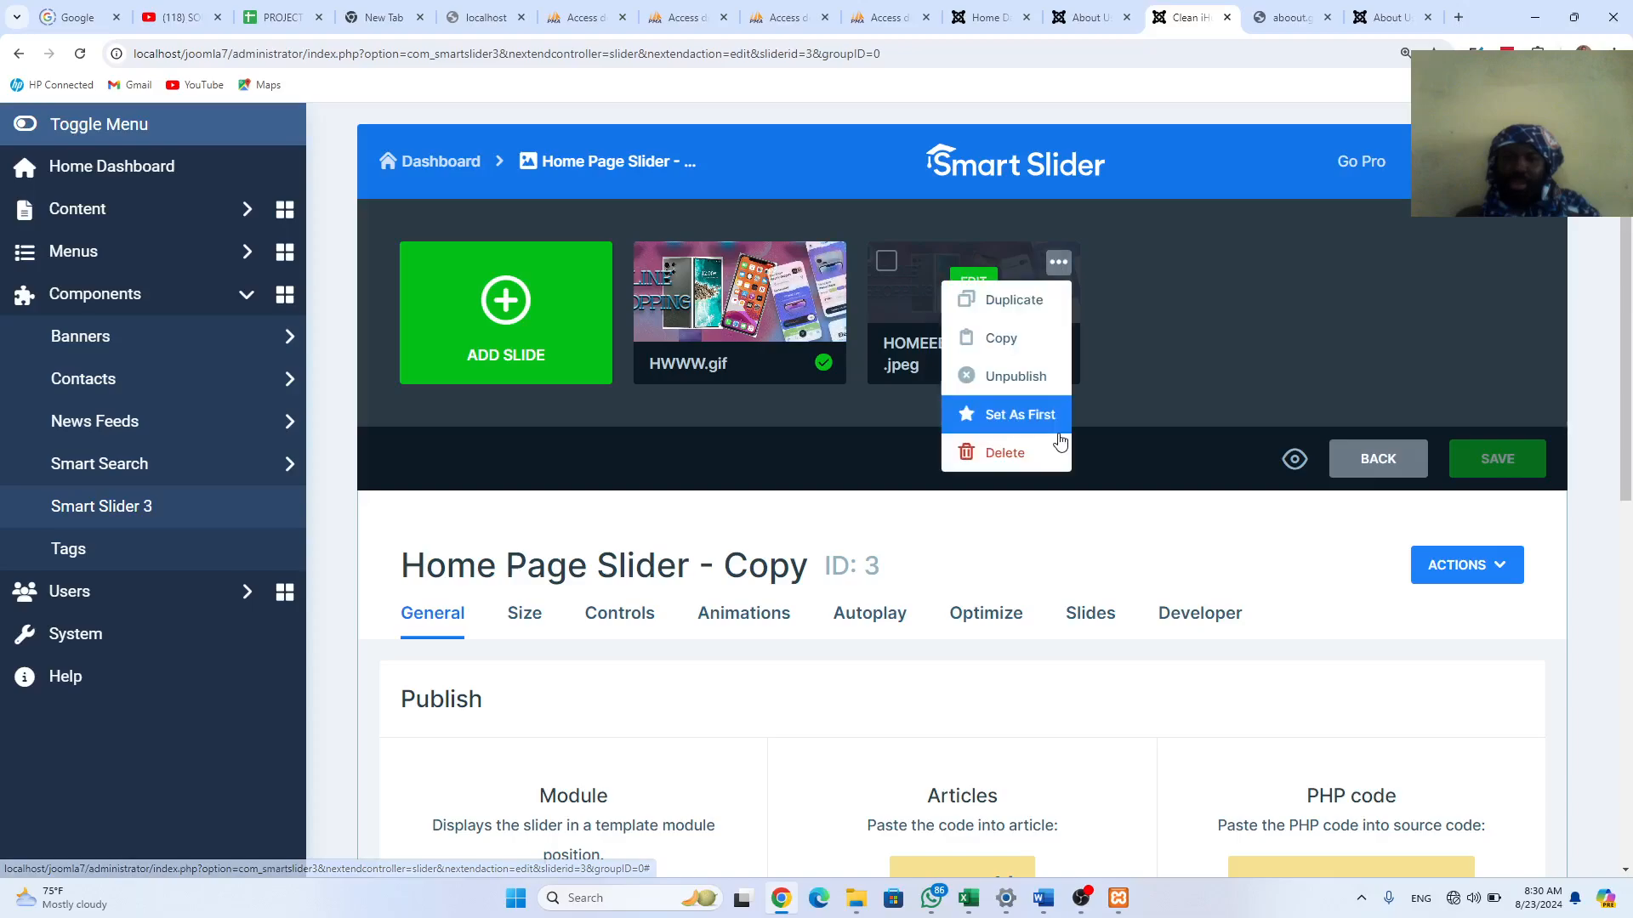
click(1026, 455)
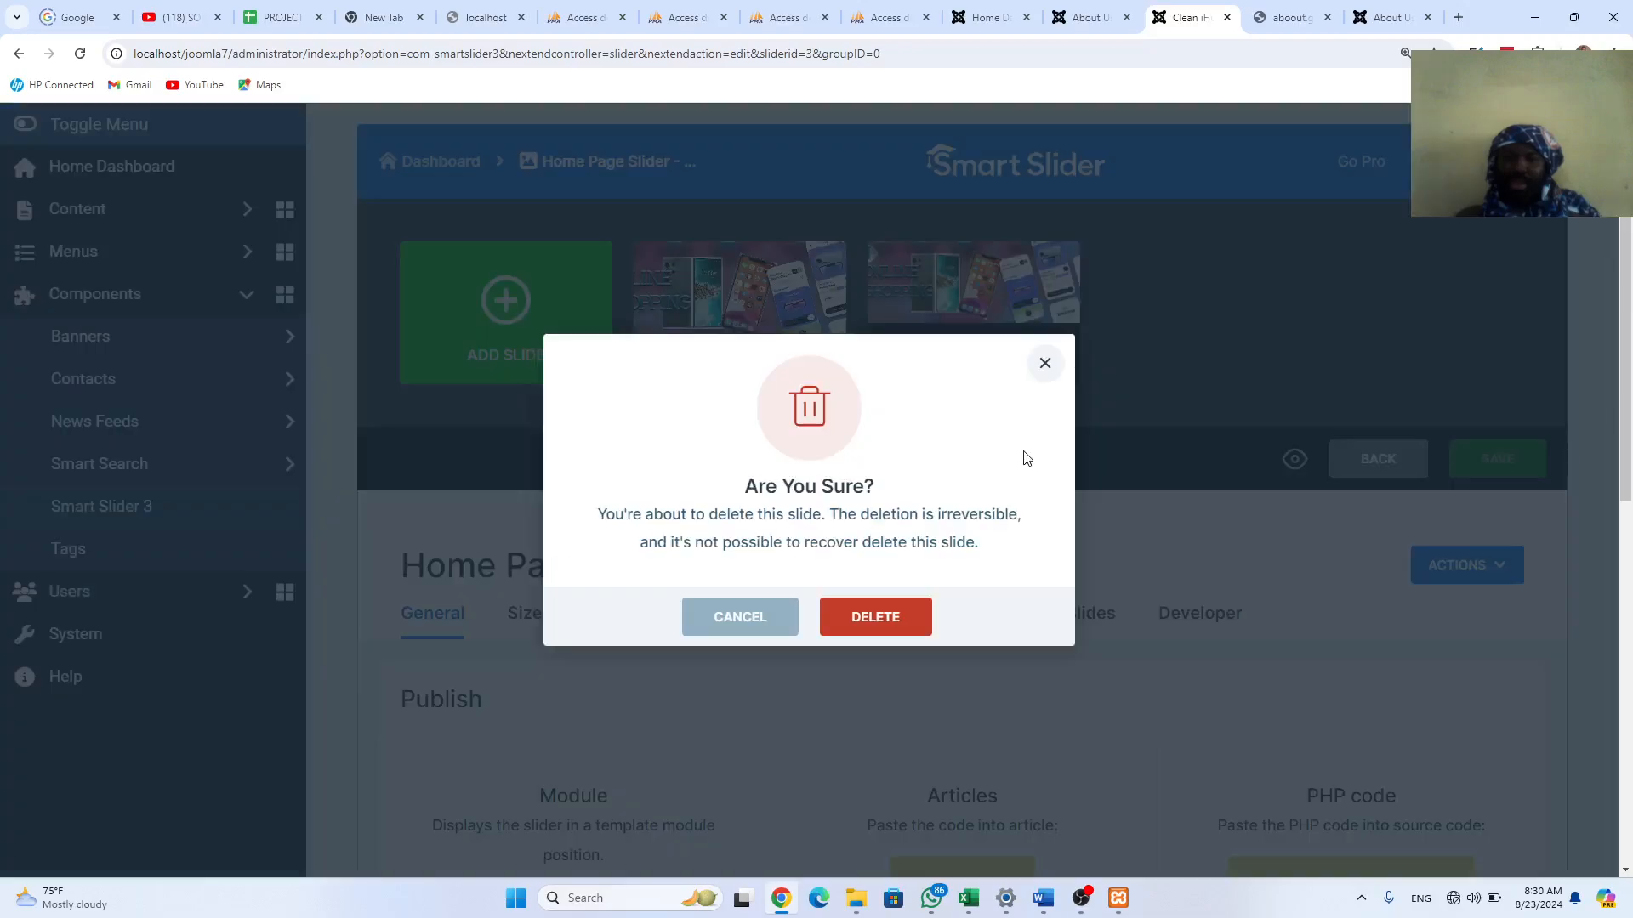
click(875, 619)
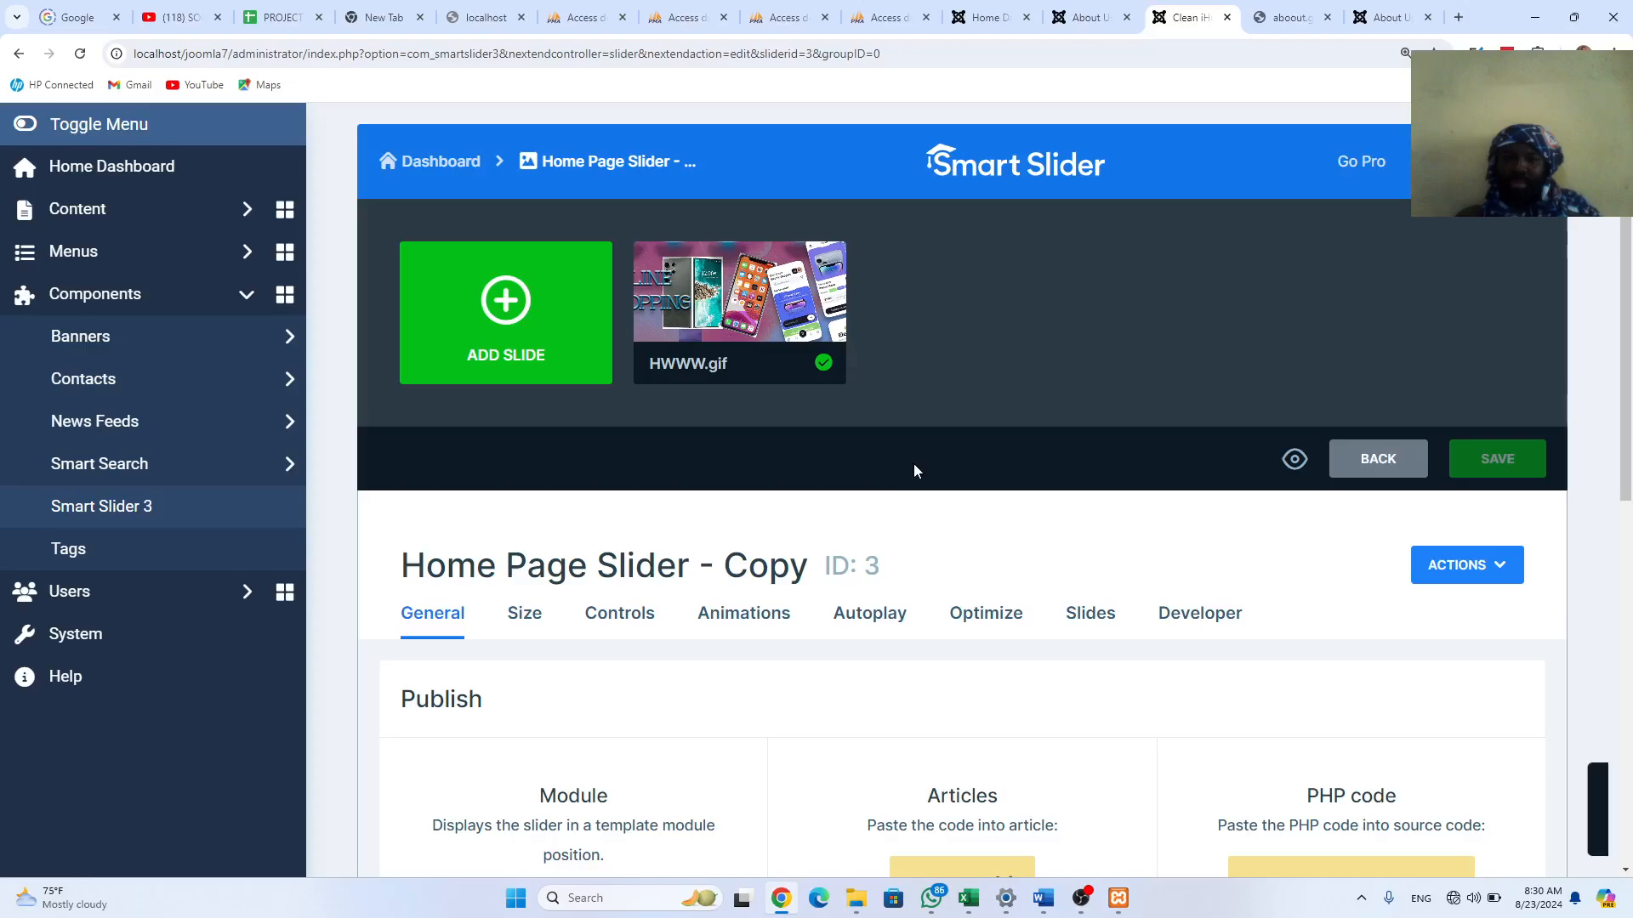
click(826, 264)
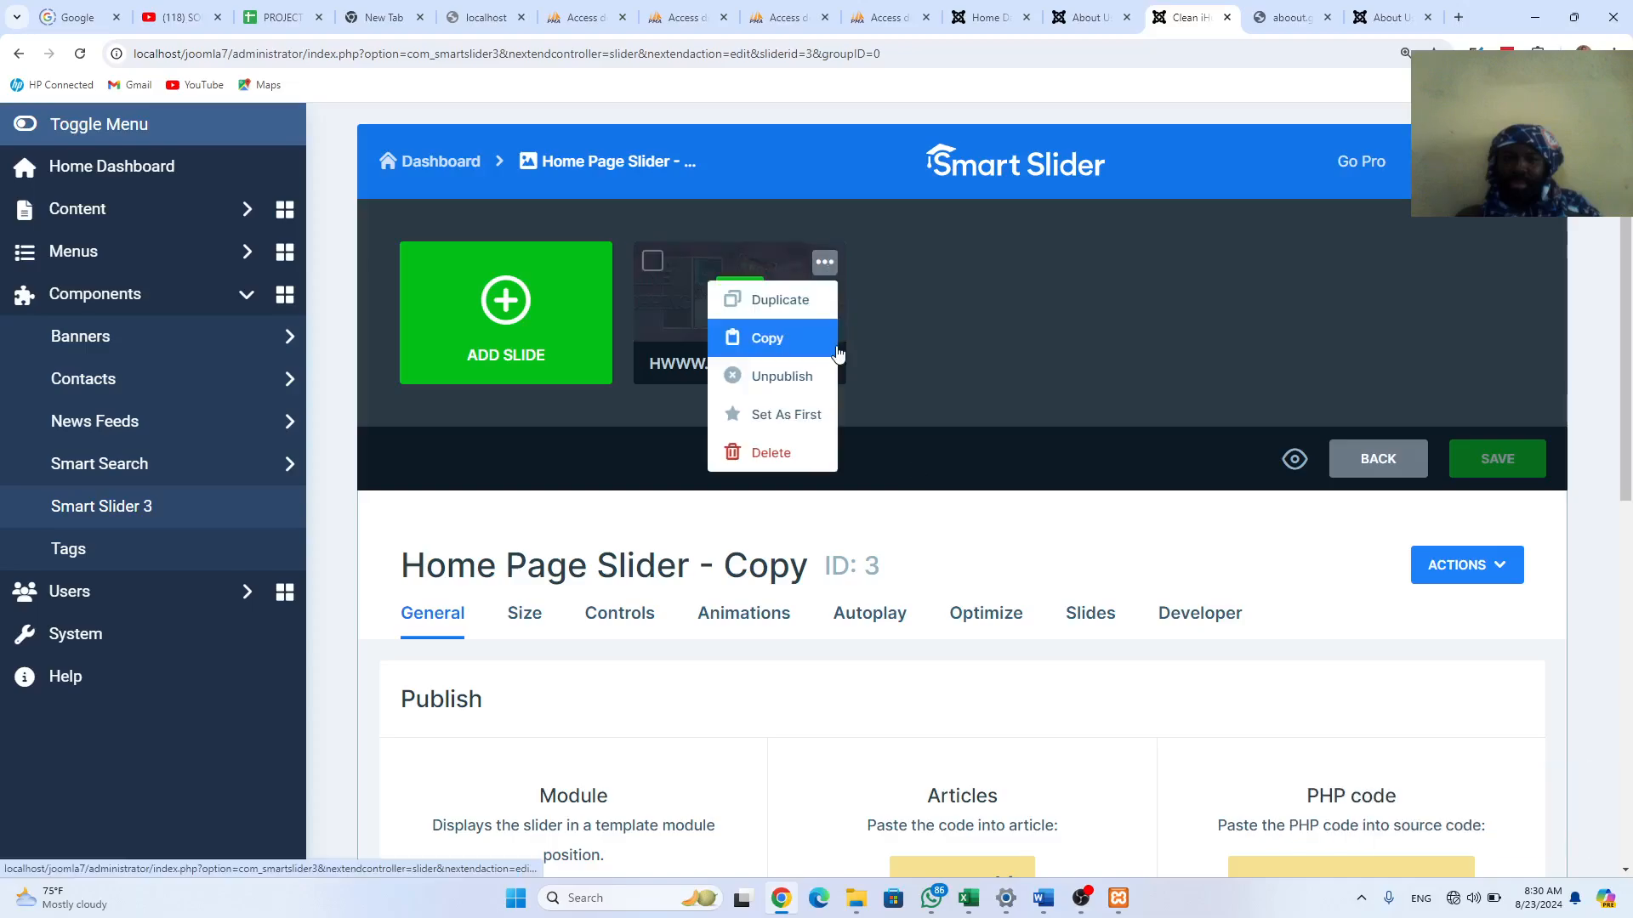
click(780, 450)
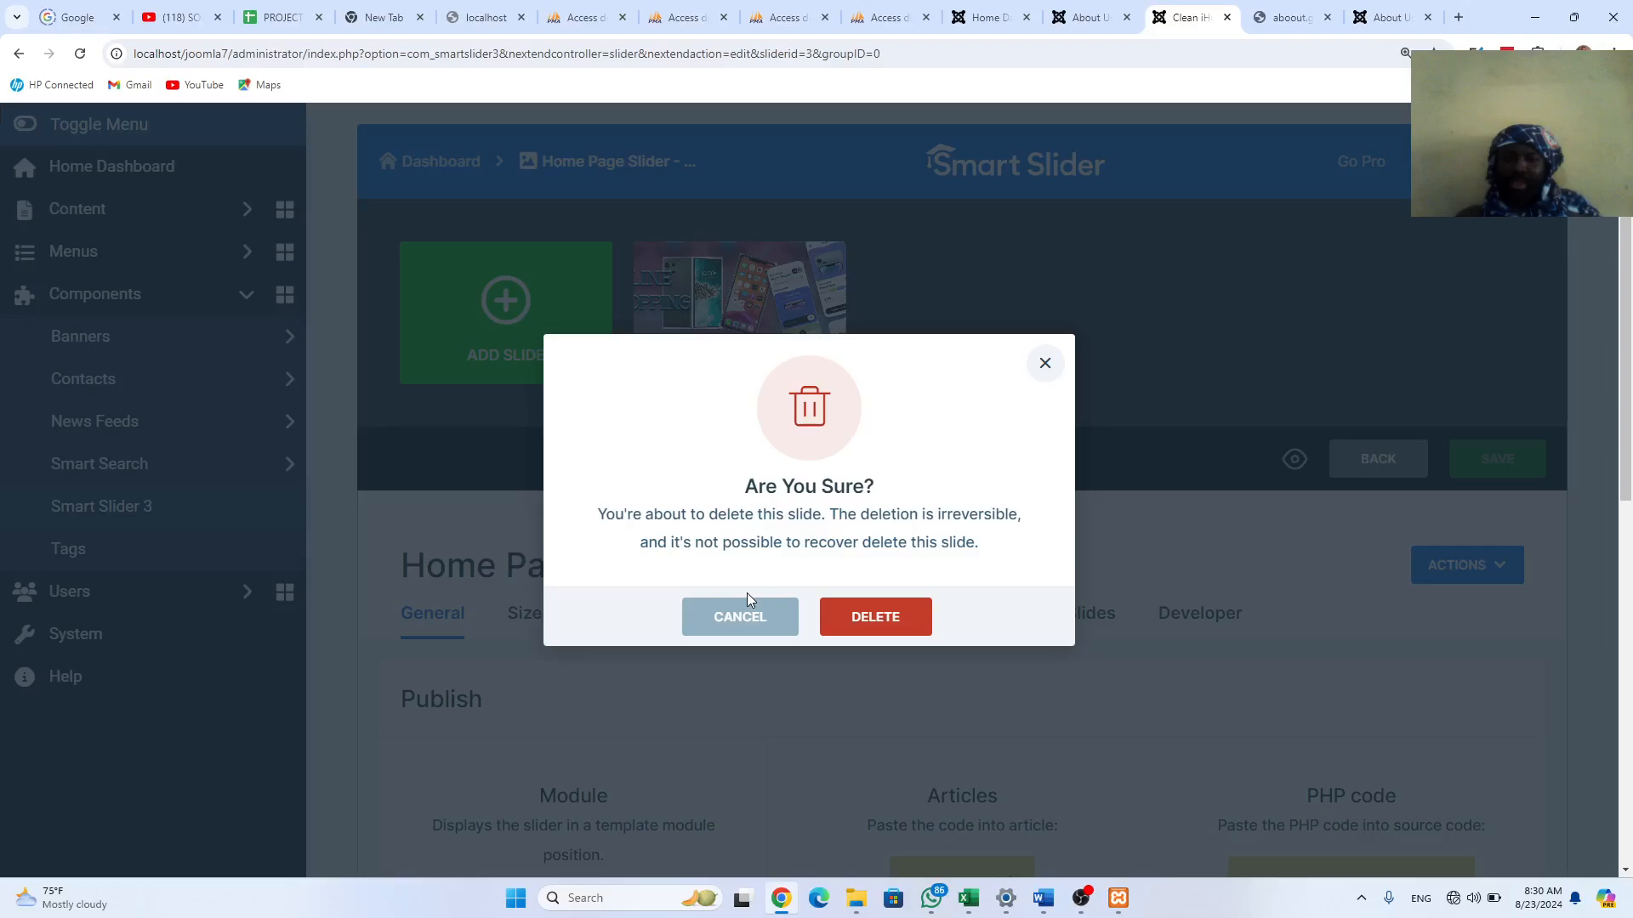
click(863, 619)
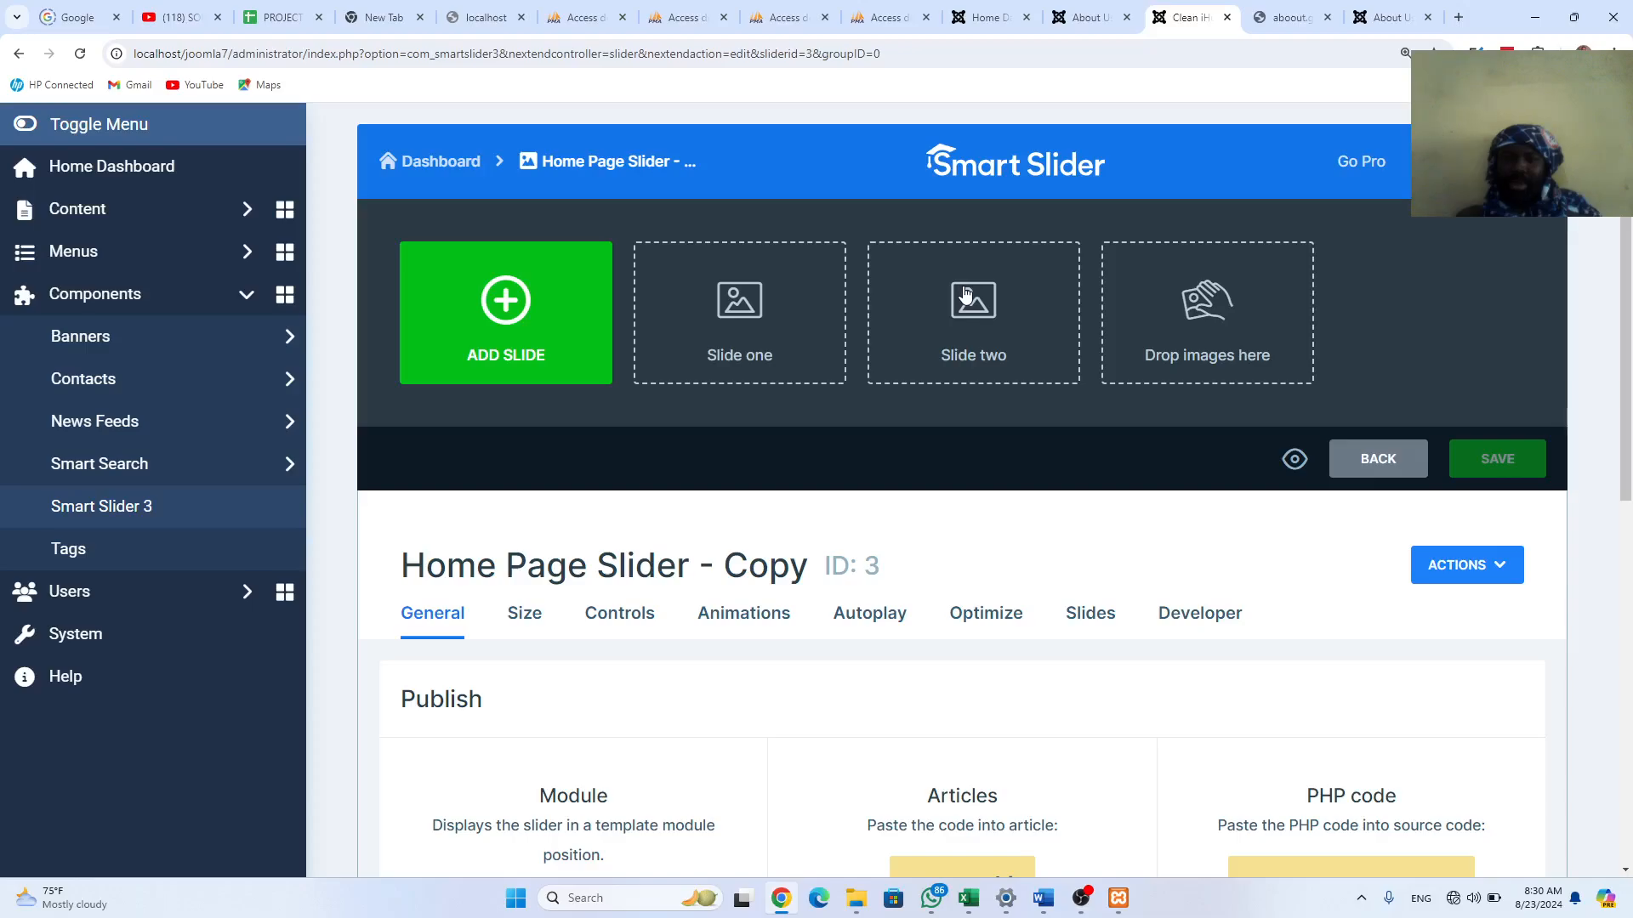
Step: Add a new image slide, then search the mobile phone retail shop folder for 'ab'
click(508, 323)
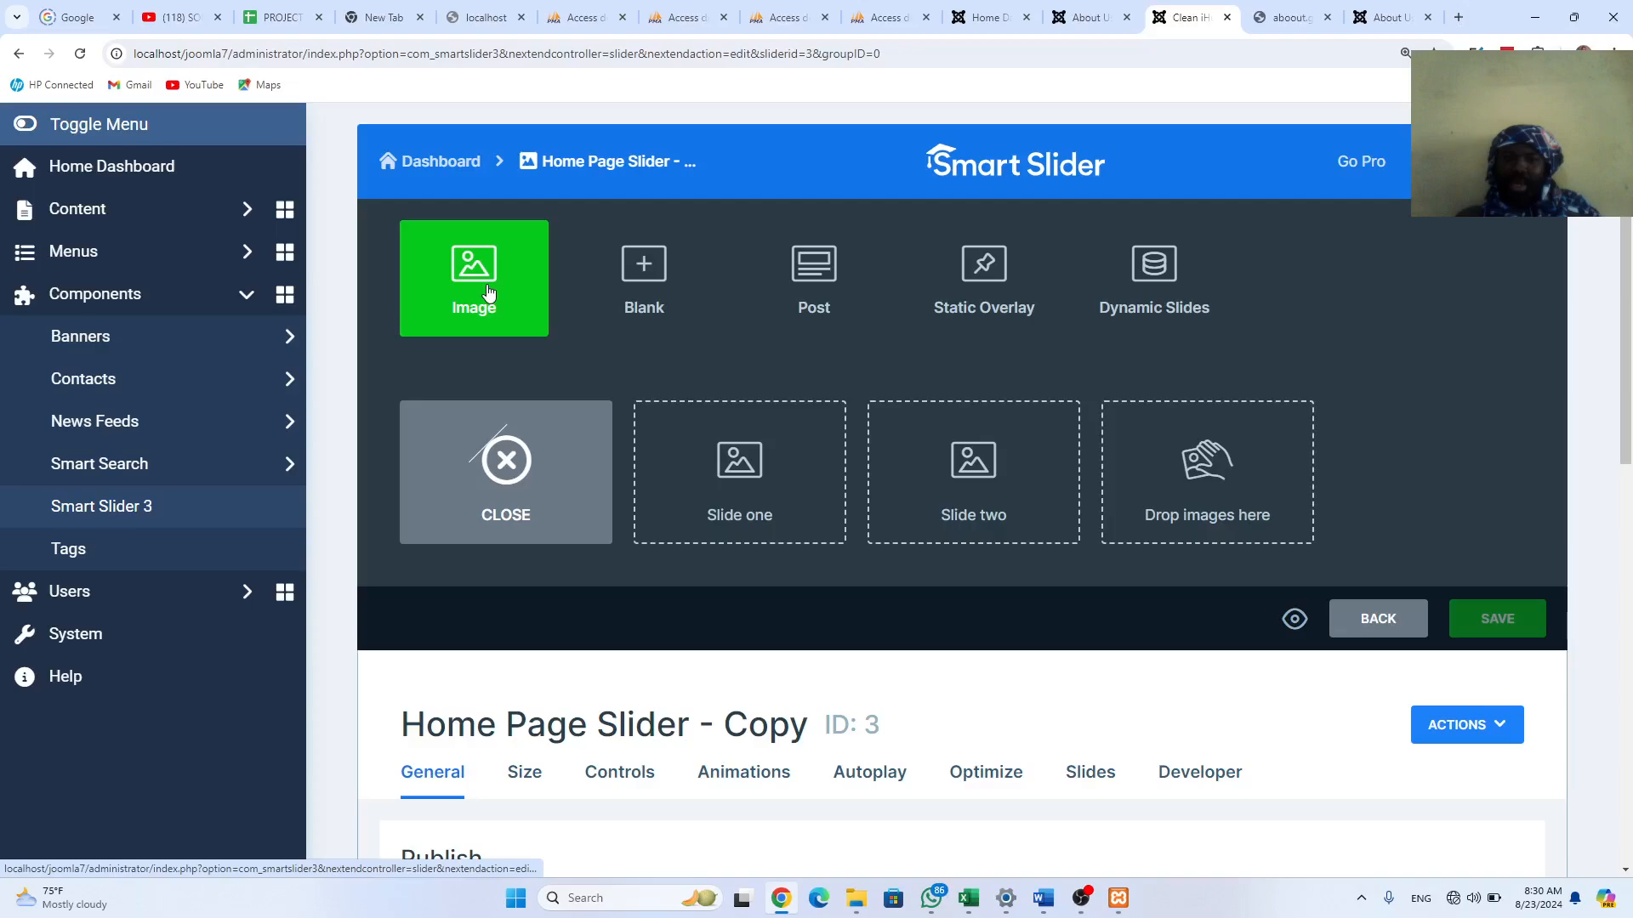
click(509, 321)
mouse_move(866, 908)
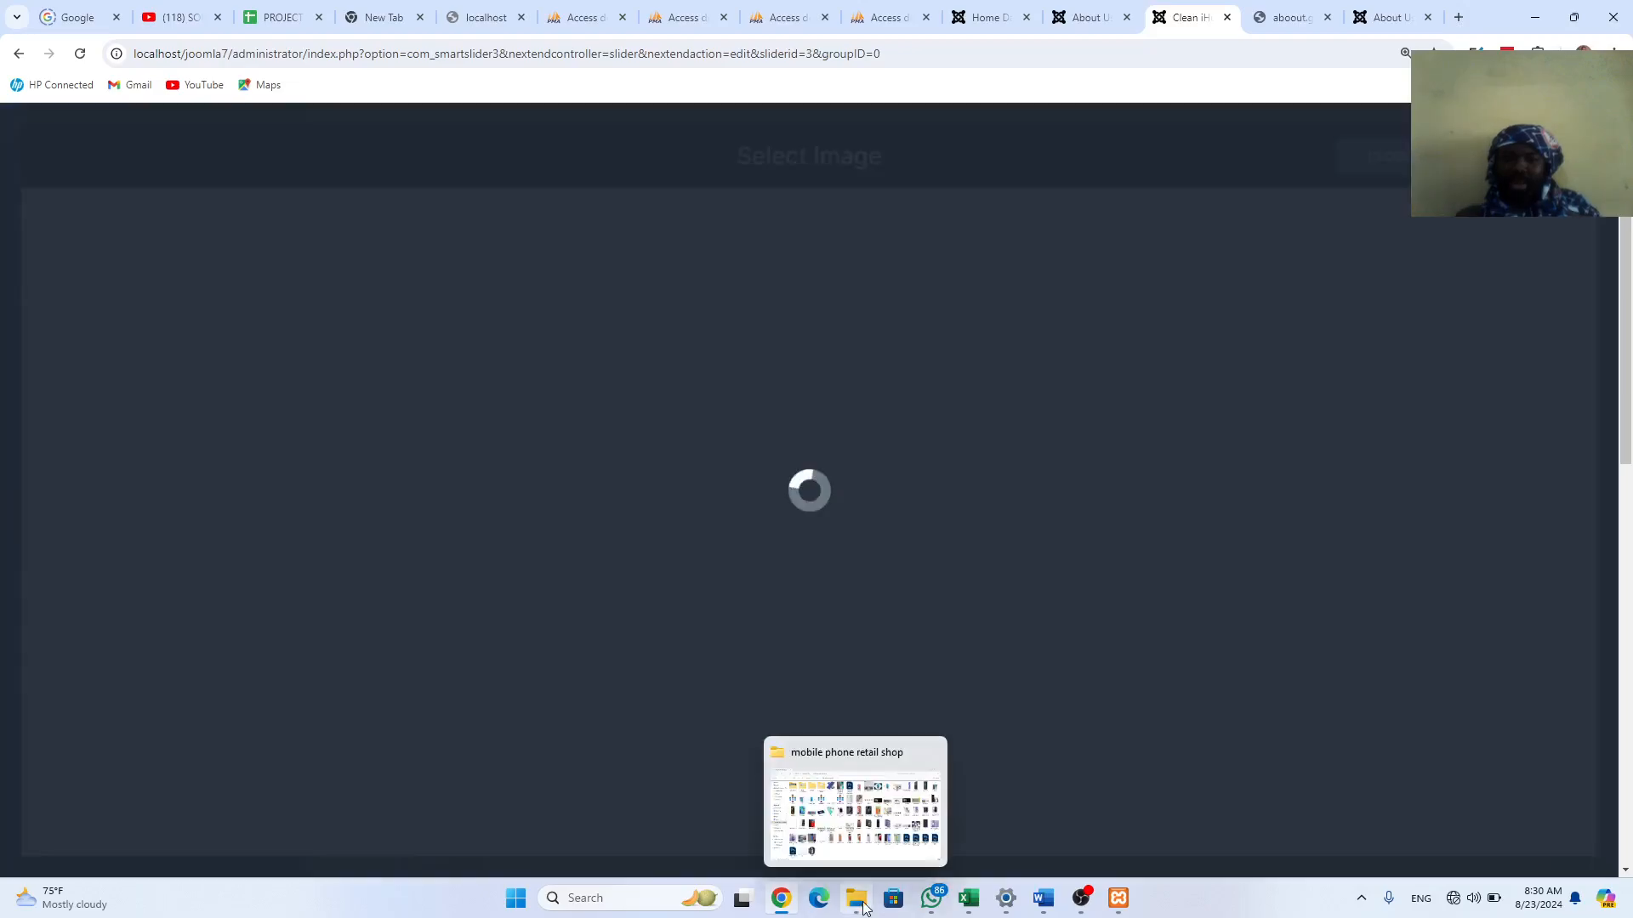
click(878, 819)
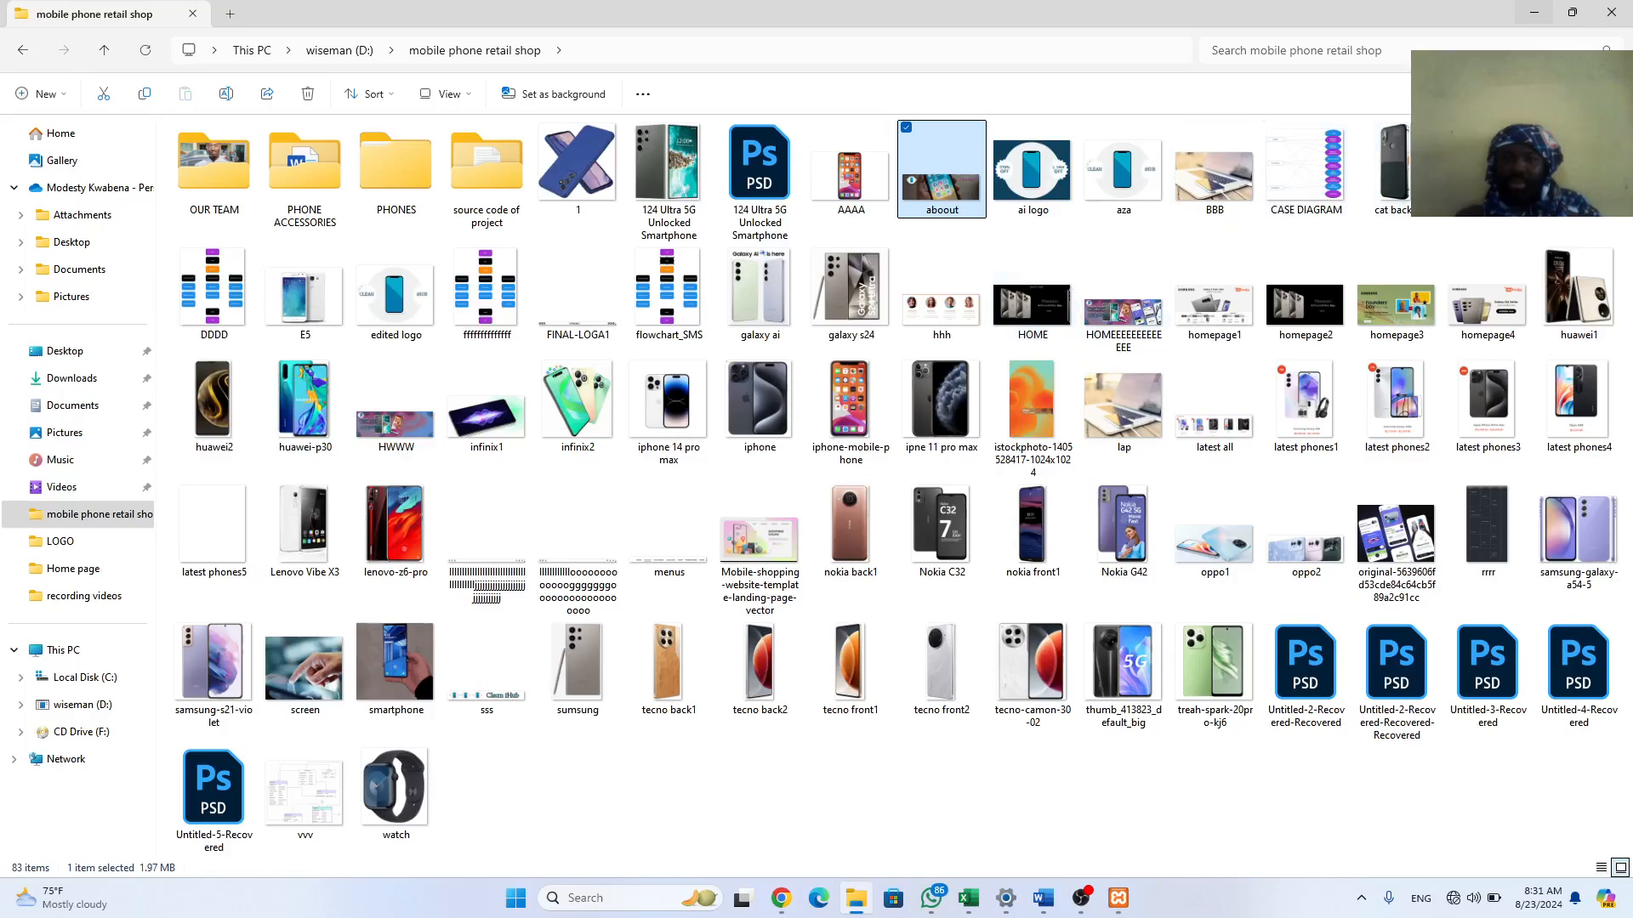
click(1442, 46)
text(ab)
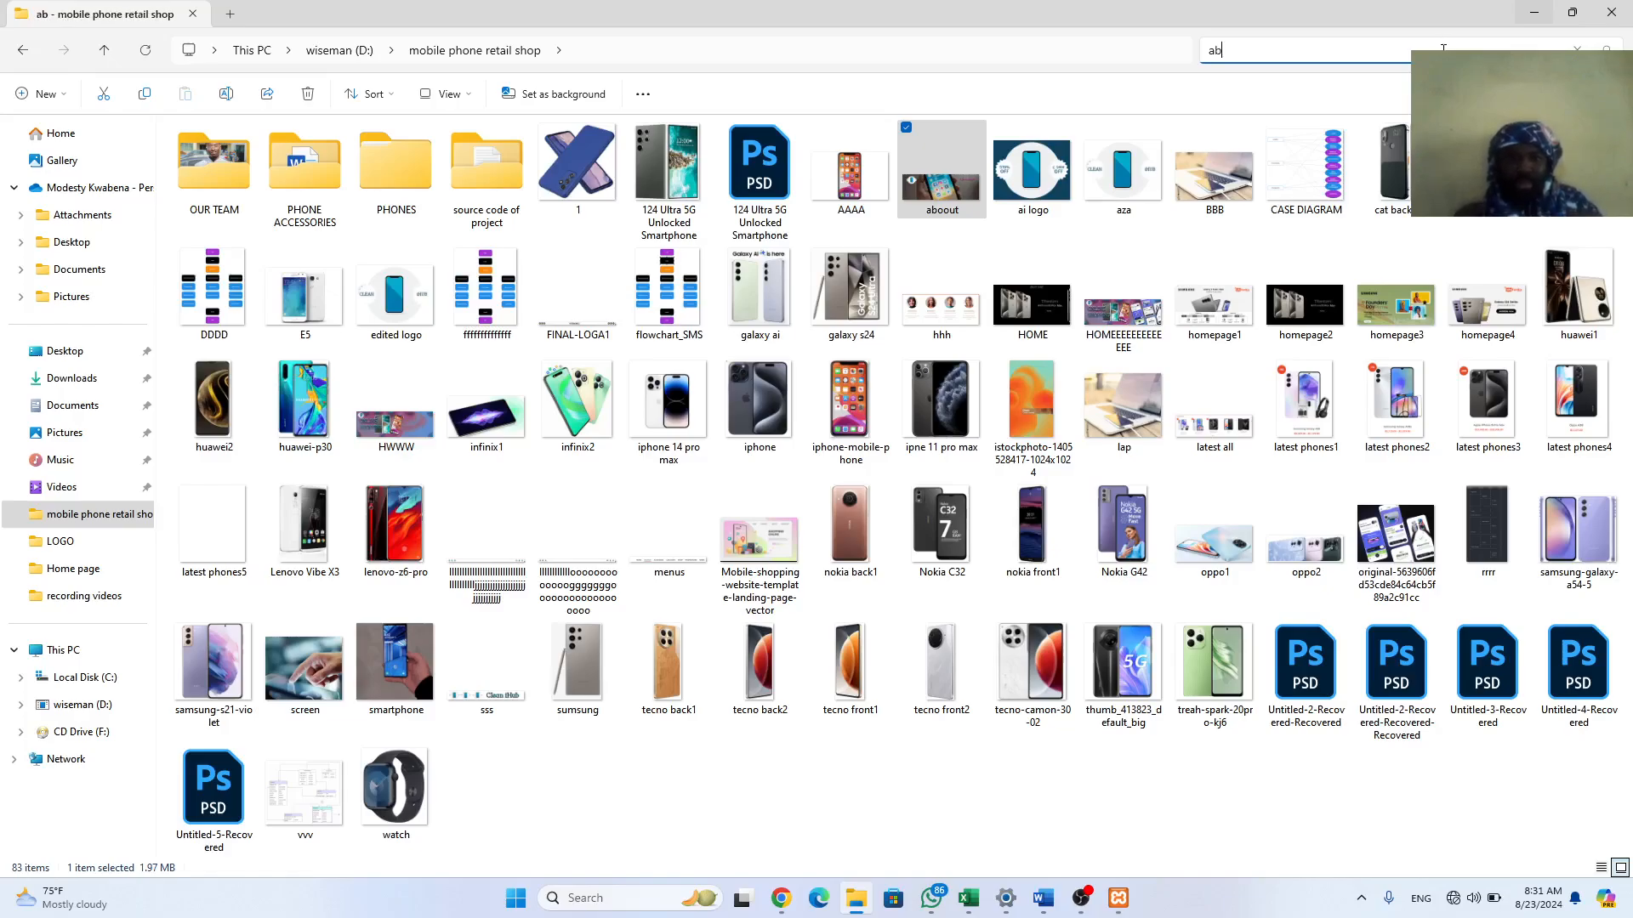
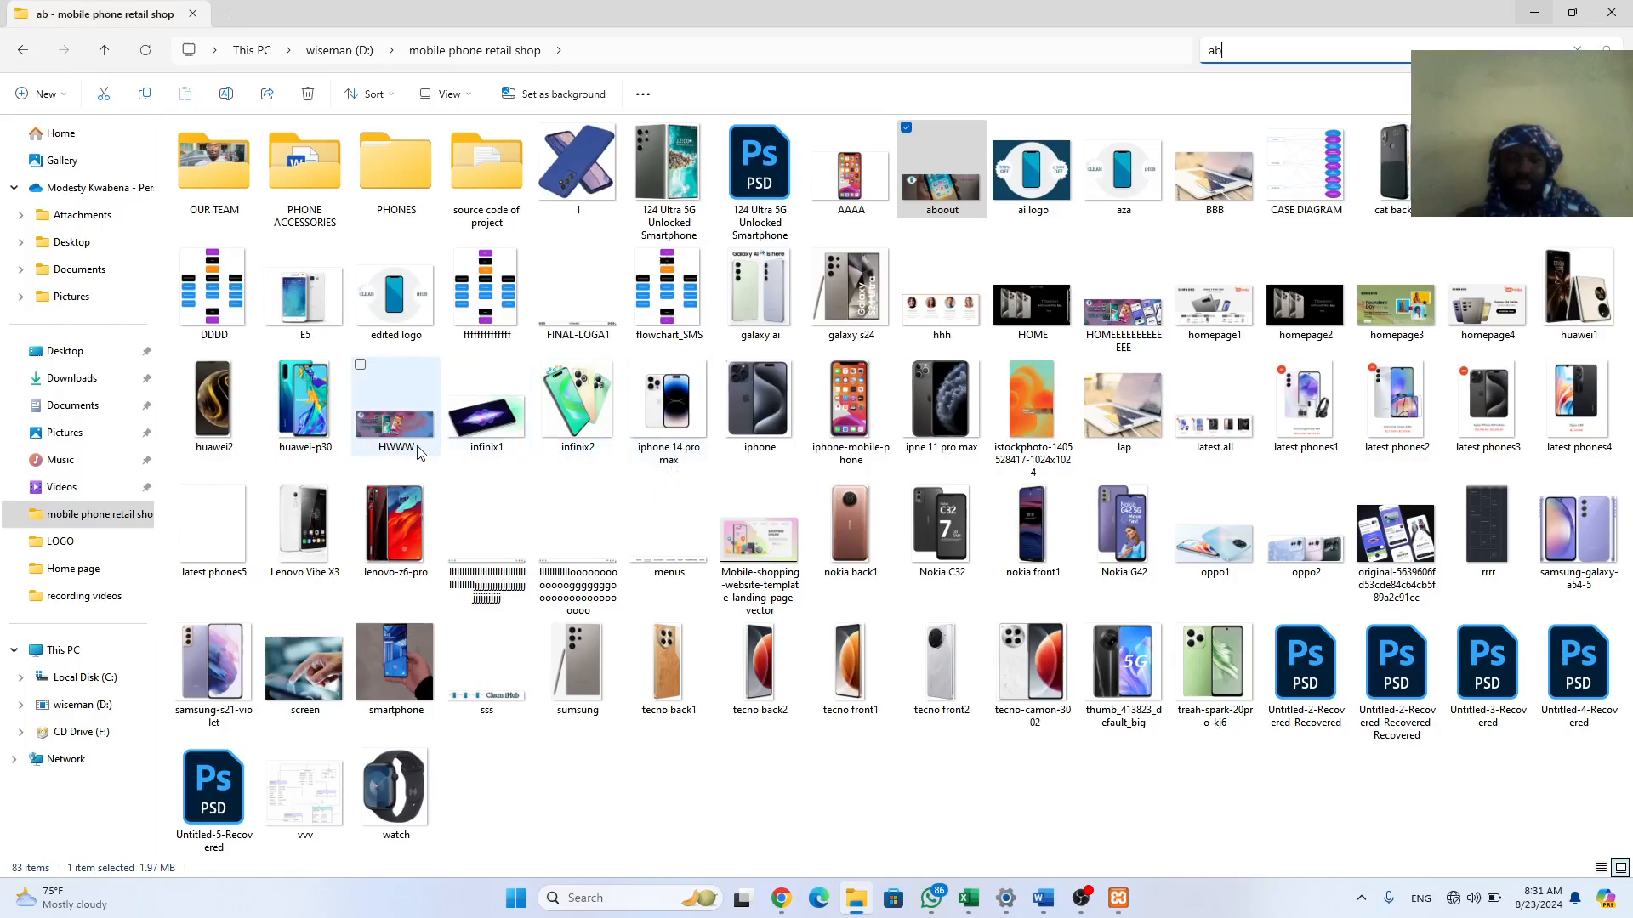
Step: Locate the aboout image in File Explorer and drag it toward the browser
click(1103, 315)
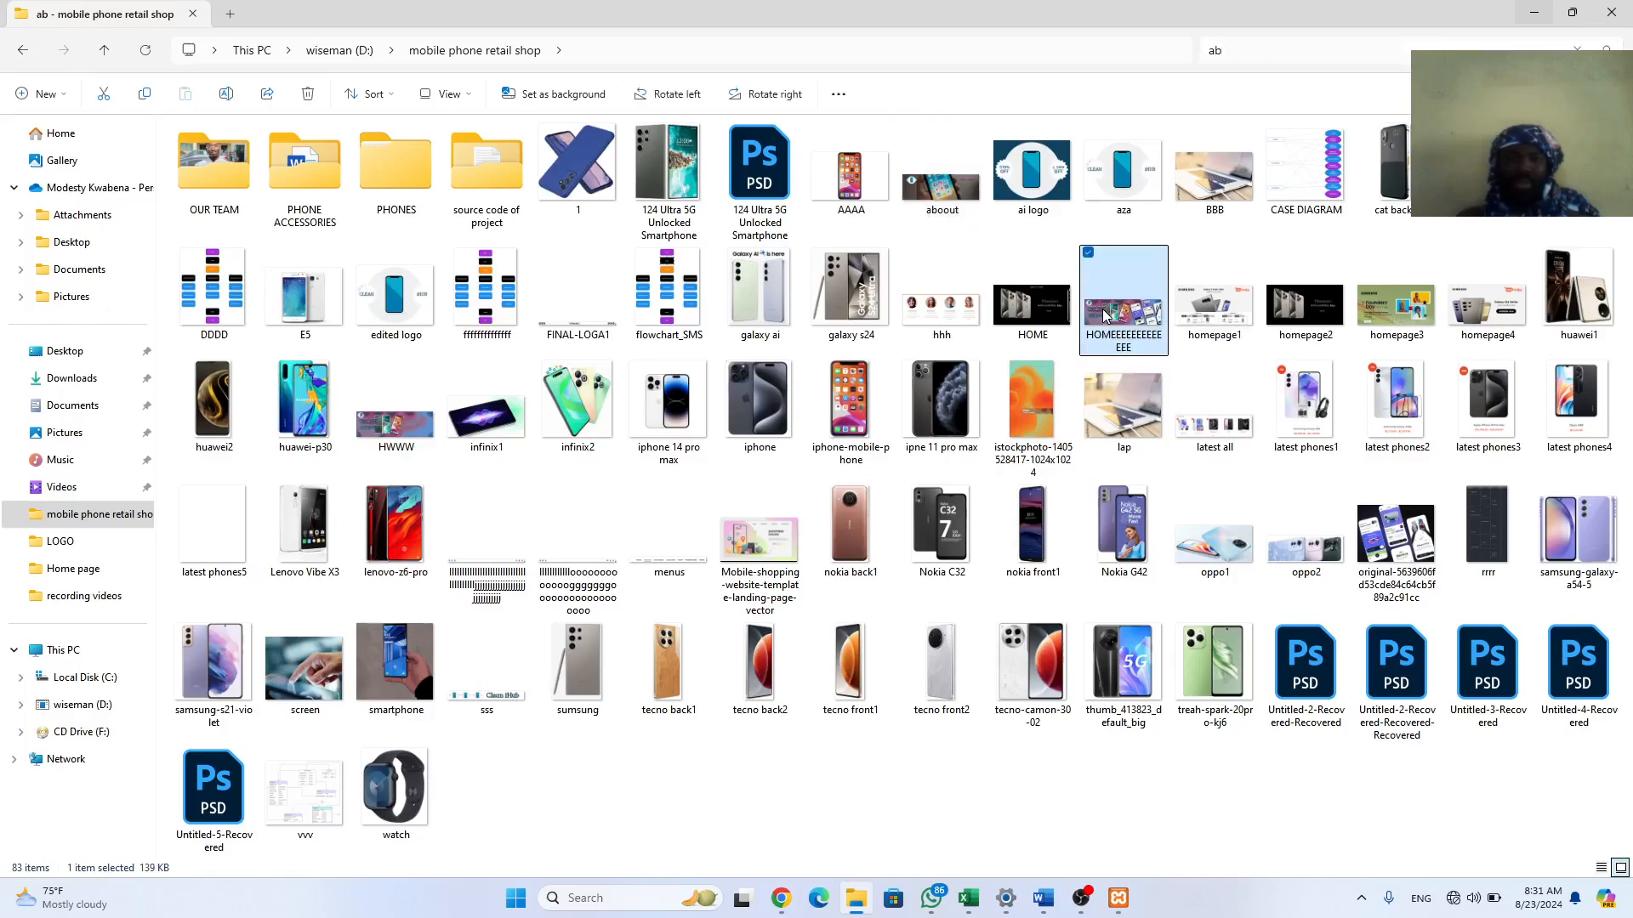
click(223, 193)
key(Right)
key(Right)
key(Right)
key(Right)
key(Right)
key(Right)
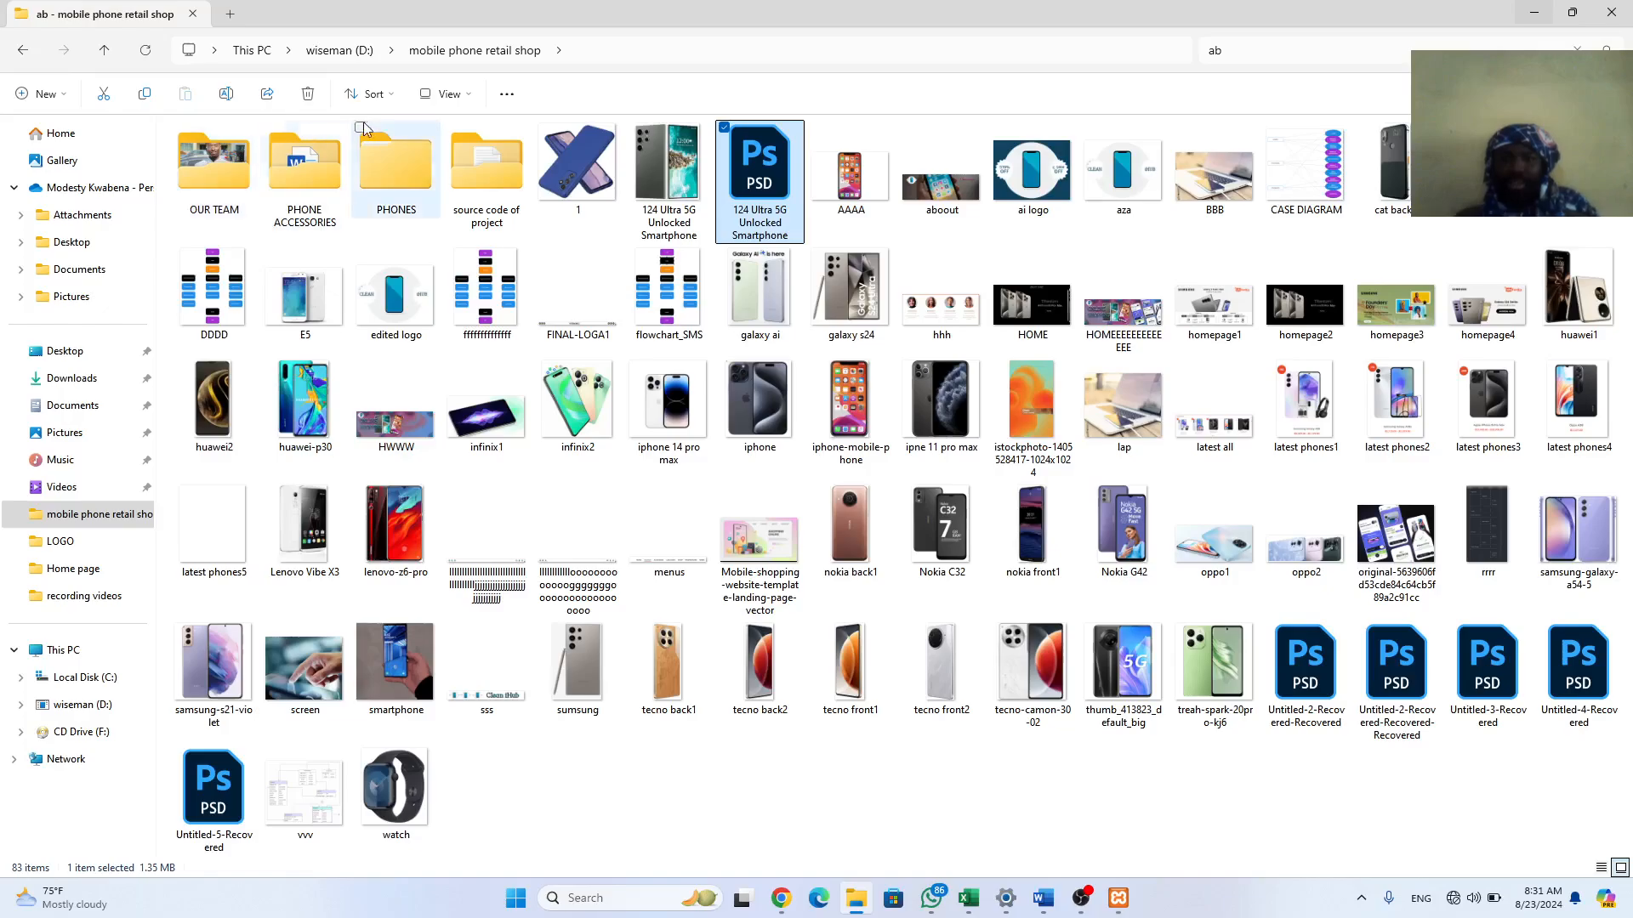
click(951, 191)
drag(945, 190, 112, 336)
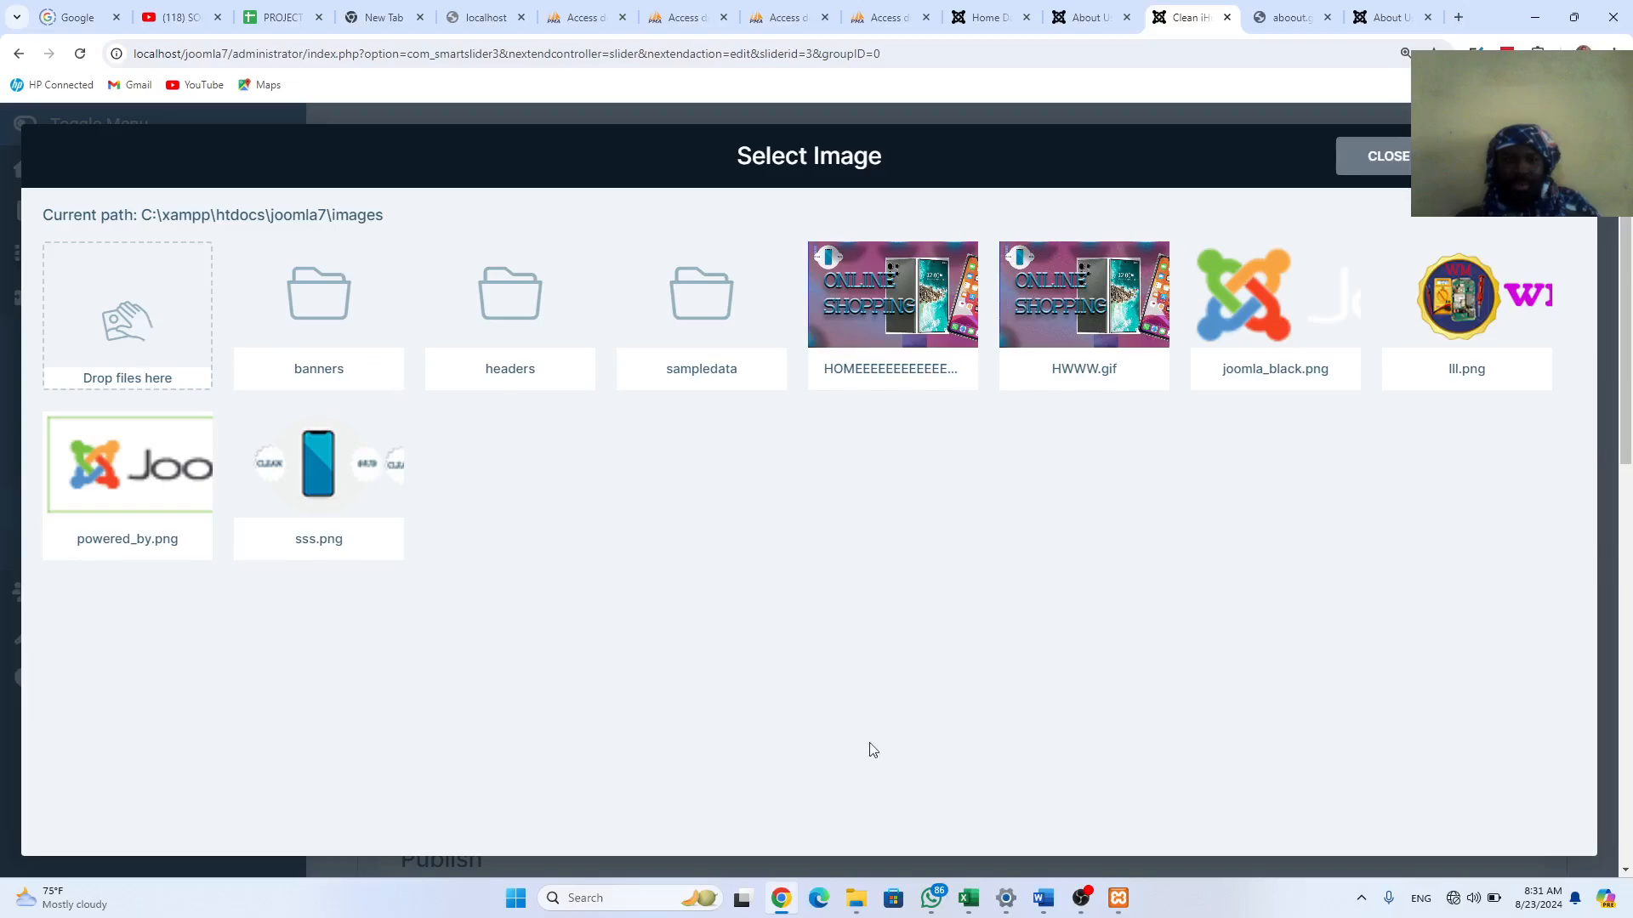
Step: Drop aboout into the slider's image library and use aboout.gif as the new slide
mouse_move(856, 898)
click(856, 901)
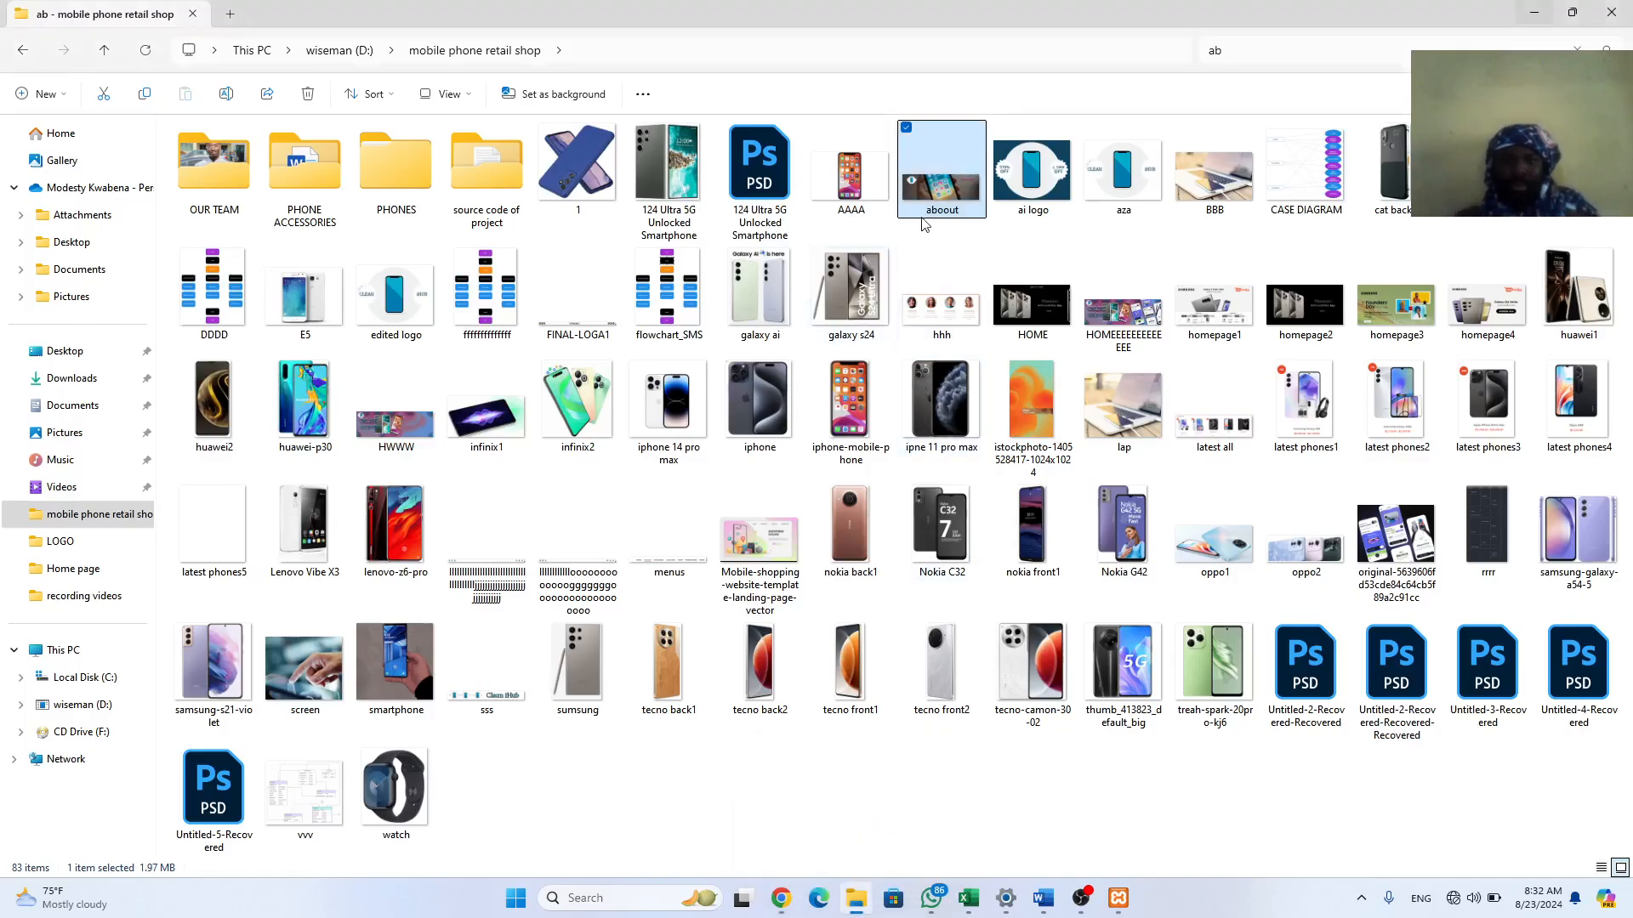
drag(941, 173, 140, 330)
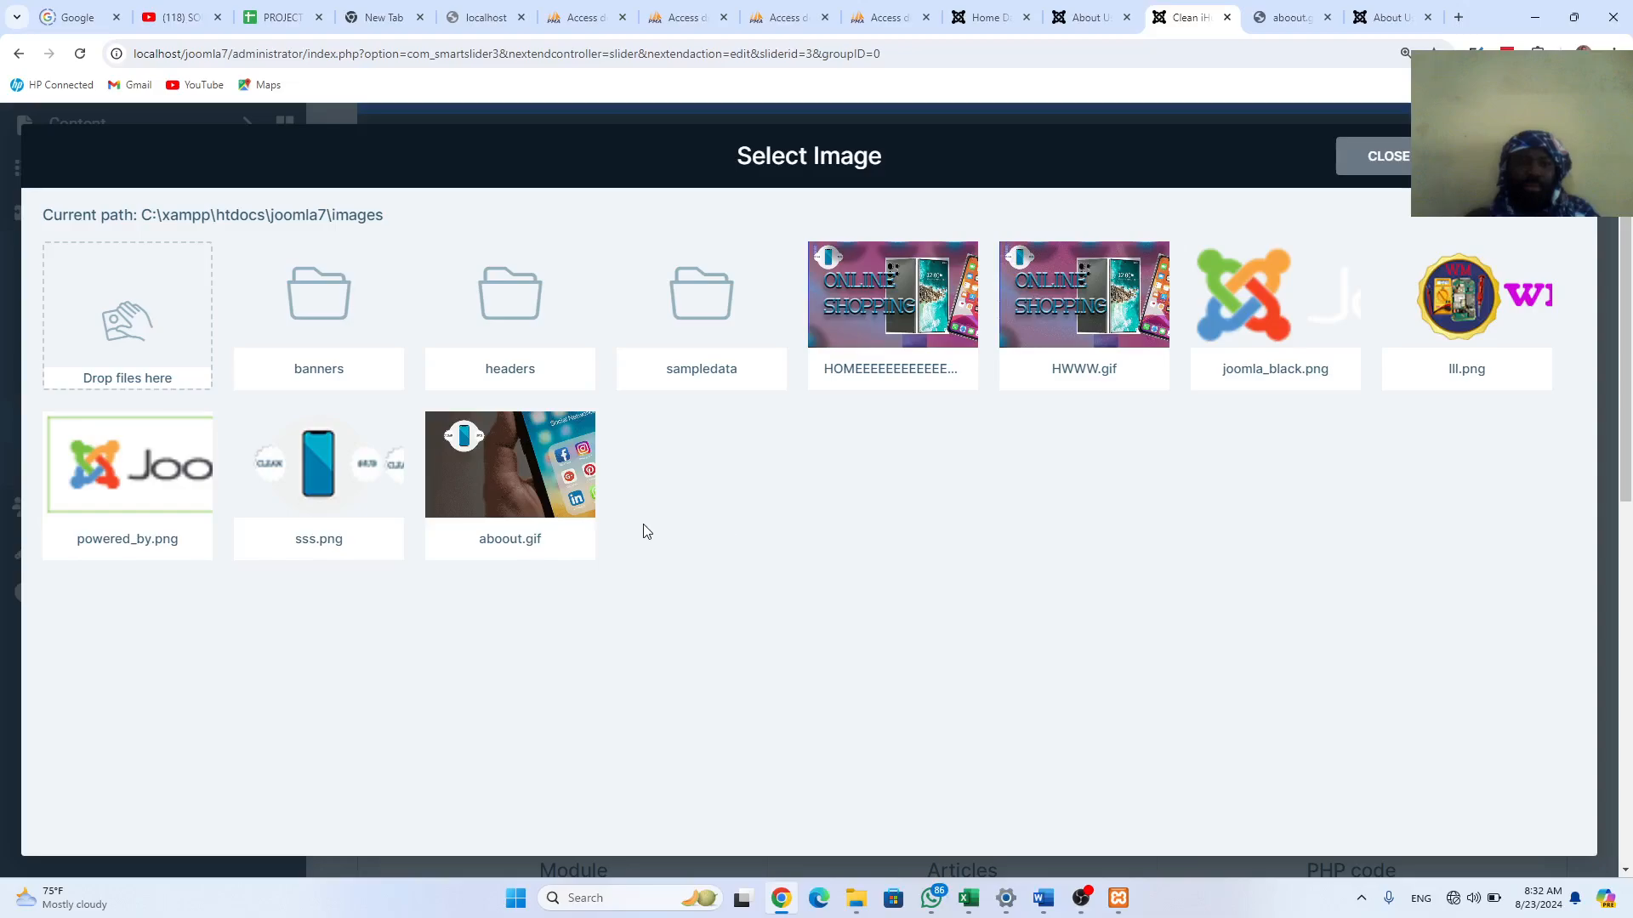
click(525, 502)
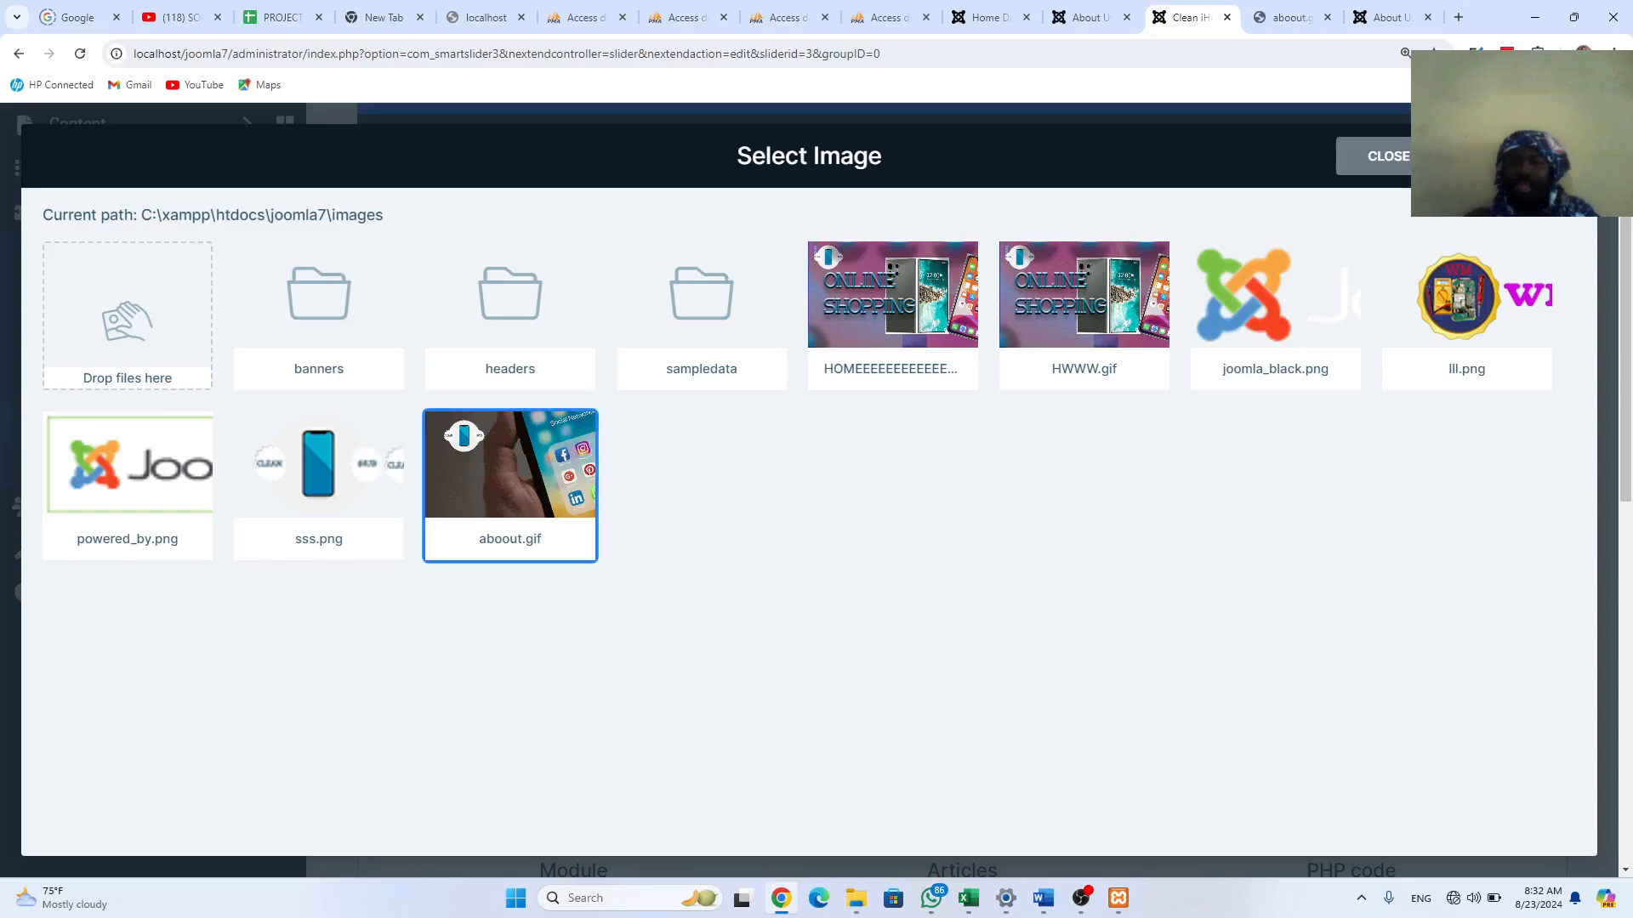
click(1509, 156)
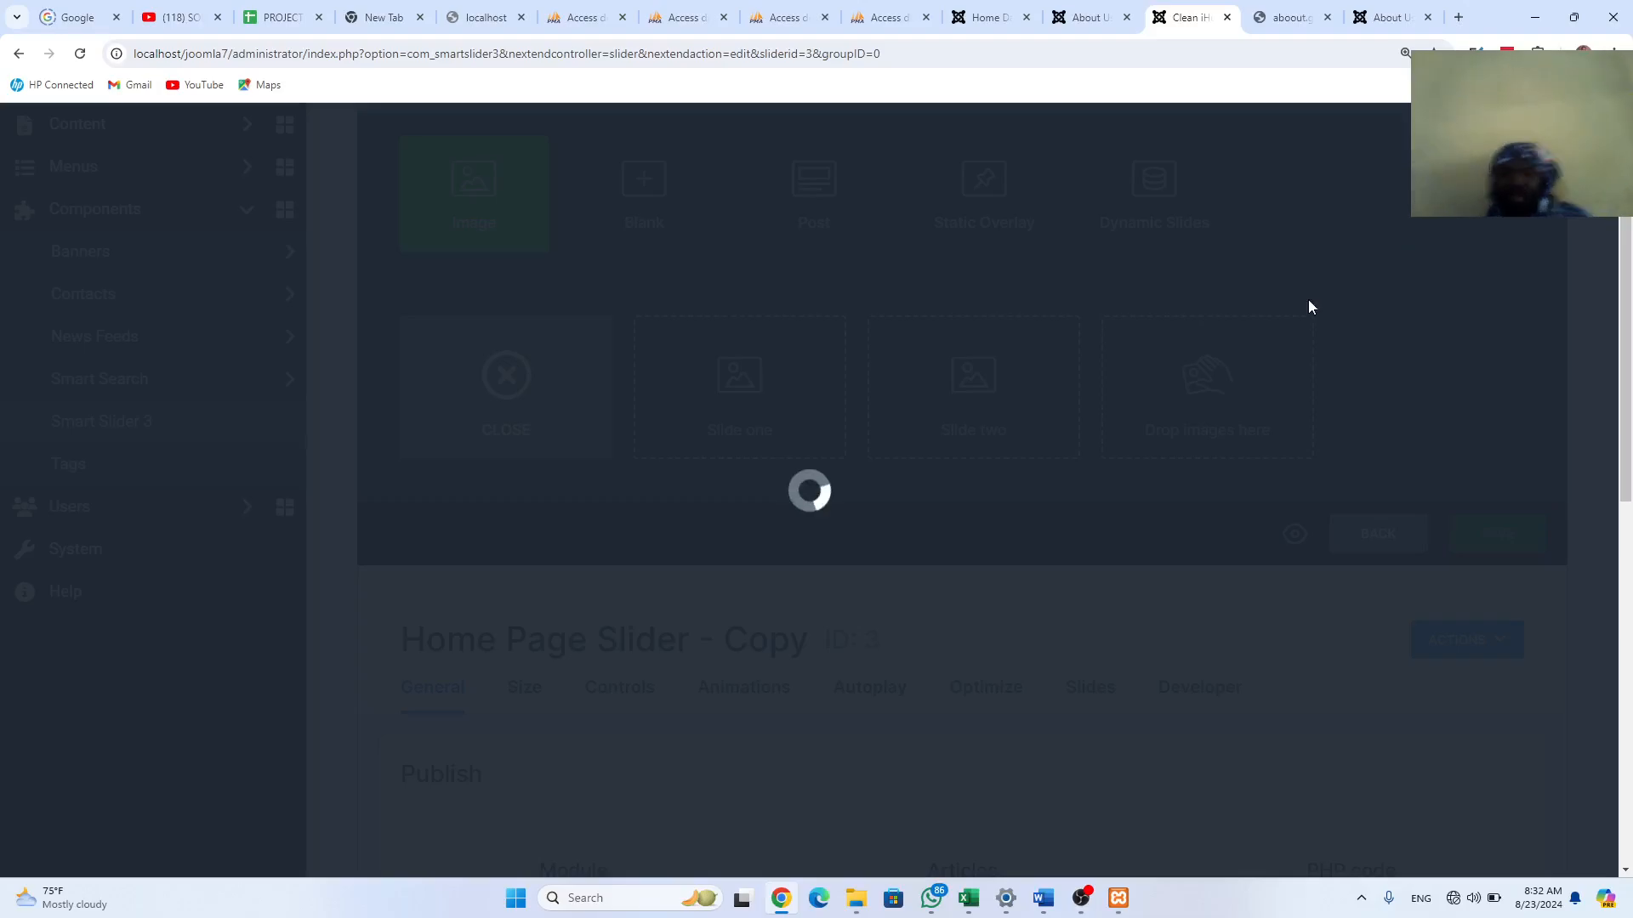
Step: Change the slider name from 'Home Page Slider - Copy' to 'About Page Slider' and save
scroll(850, 719, down, 1)
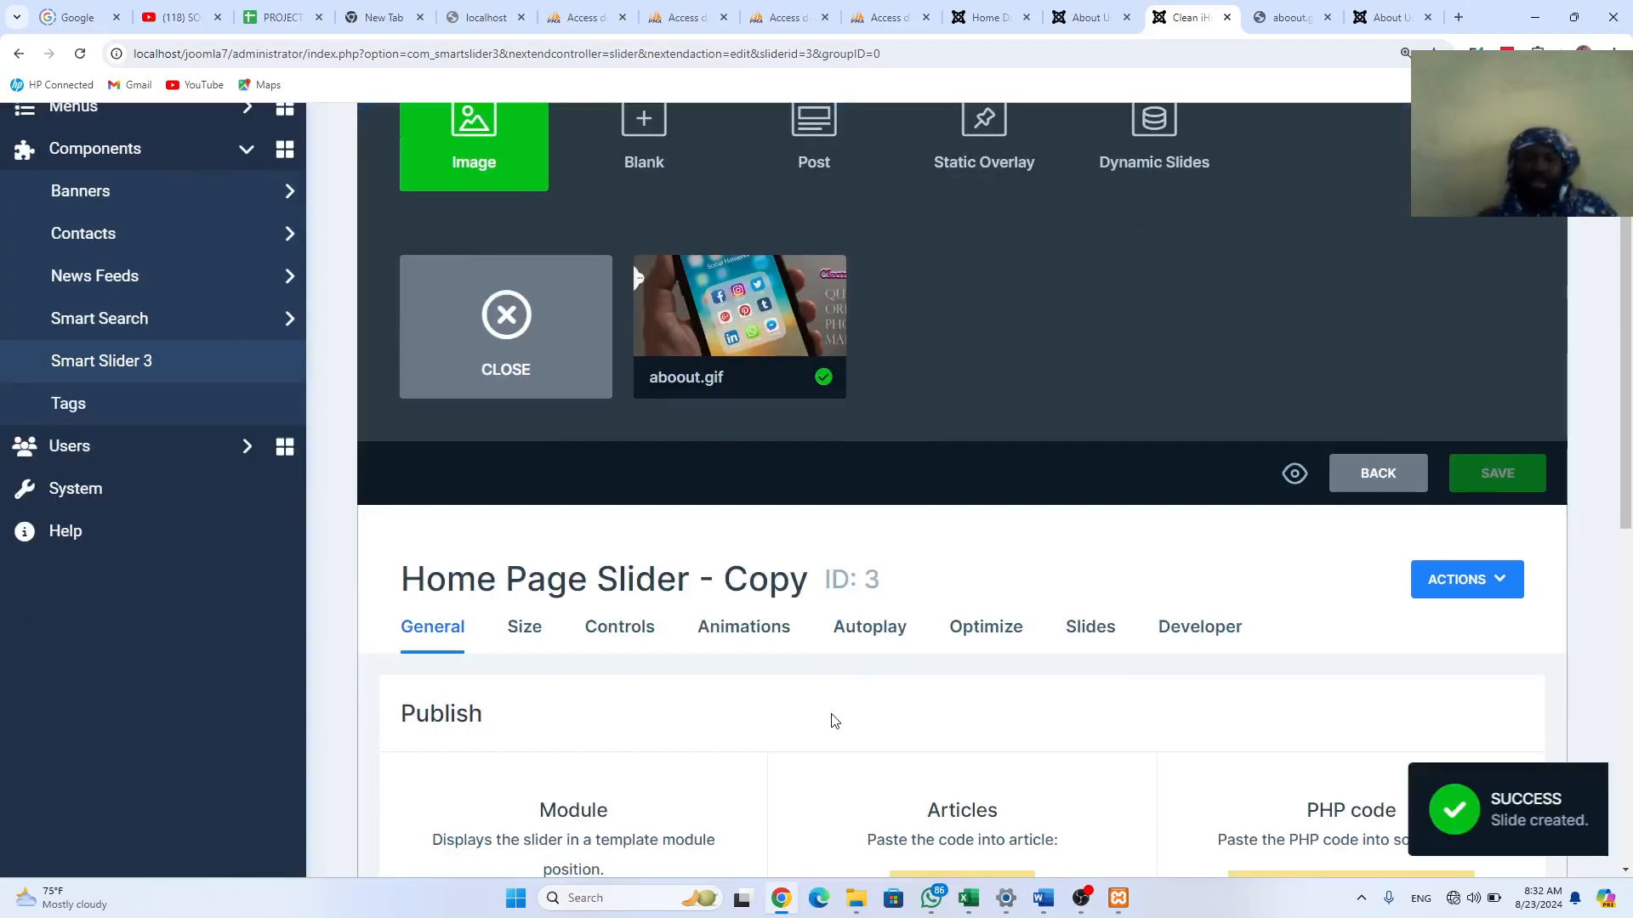
scroll(834, 720, down, 8)
drag(568, 414, 533, 422)
key(BackSpace)
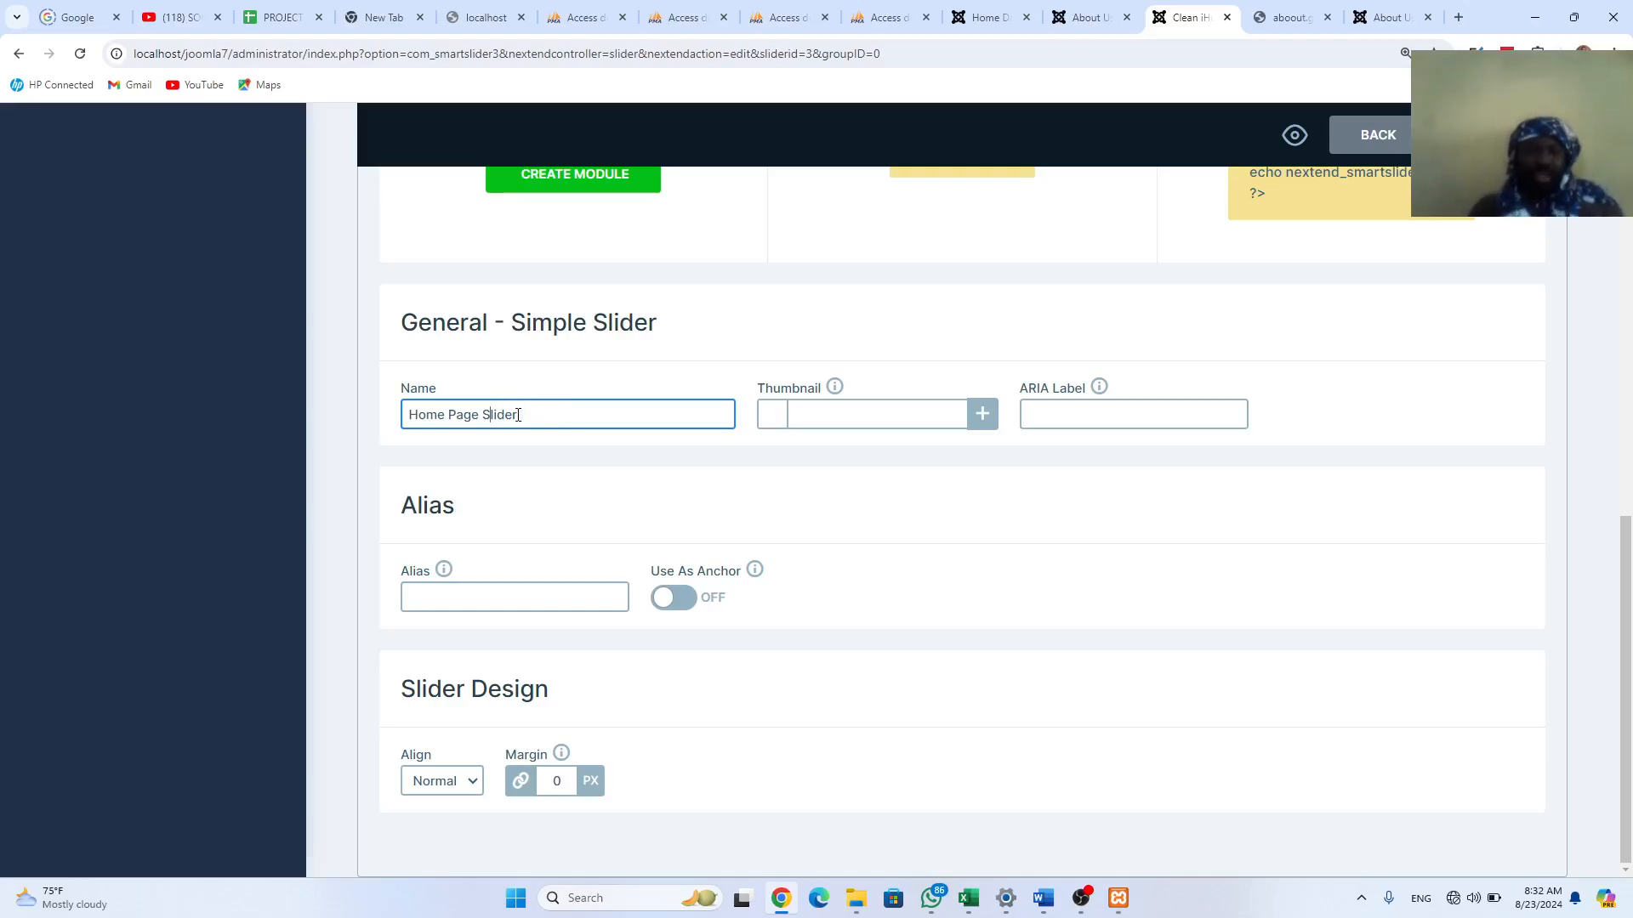
key(BackSpace)
key(BackSpace)
key(BackSpace)
key(BackSpace)
text(About)
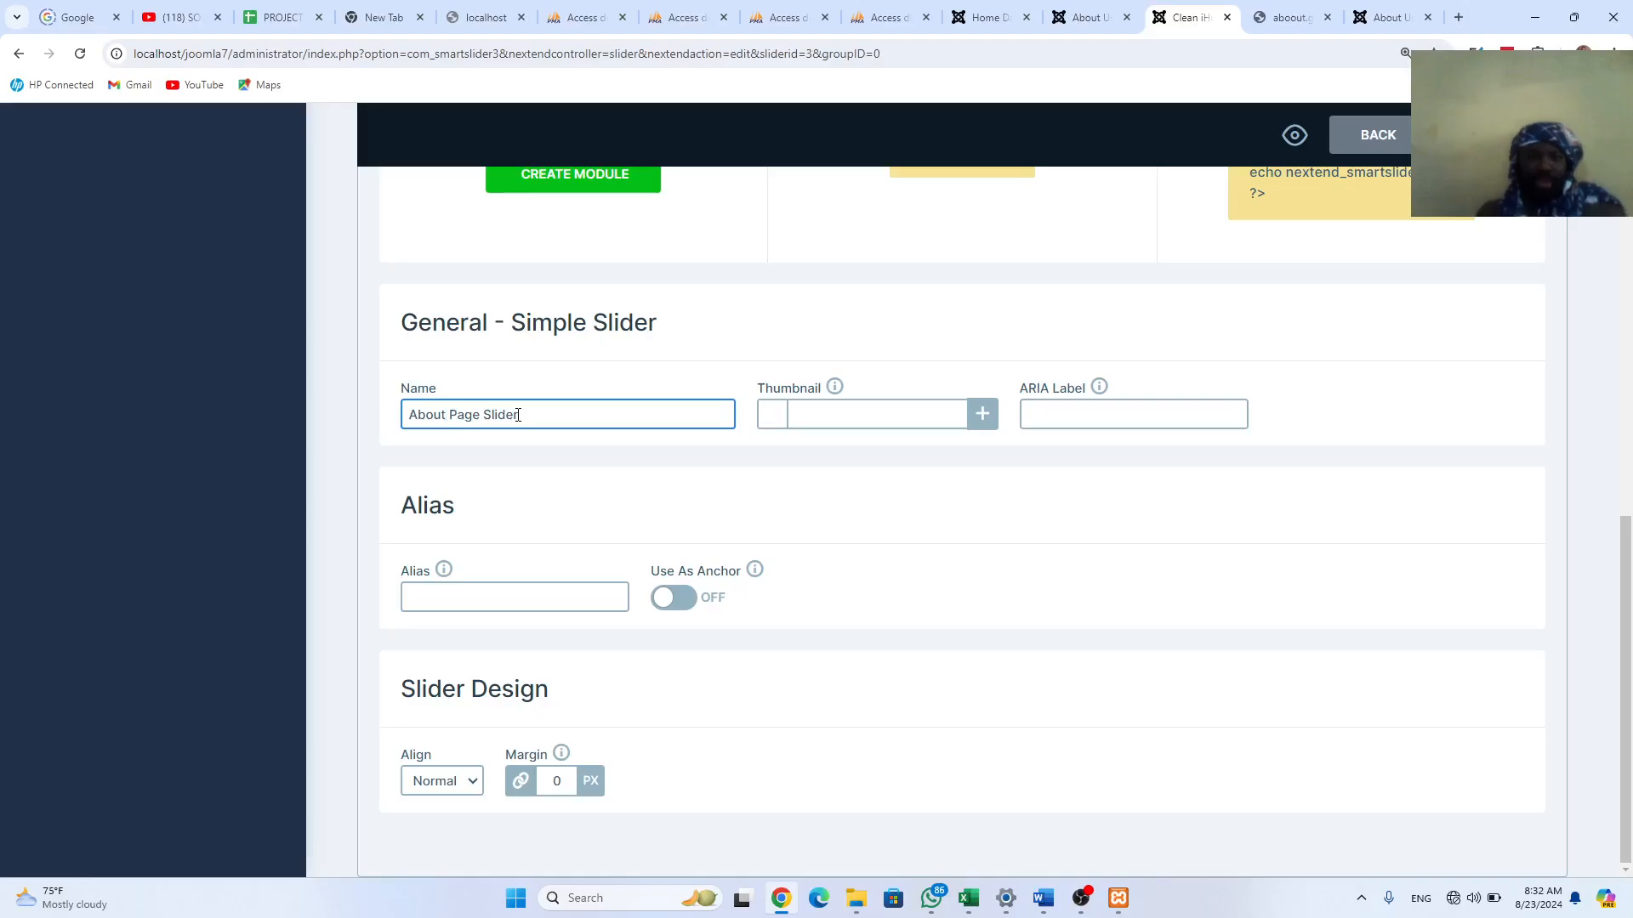
scroll(837, 379, up, 2)
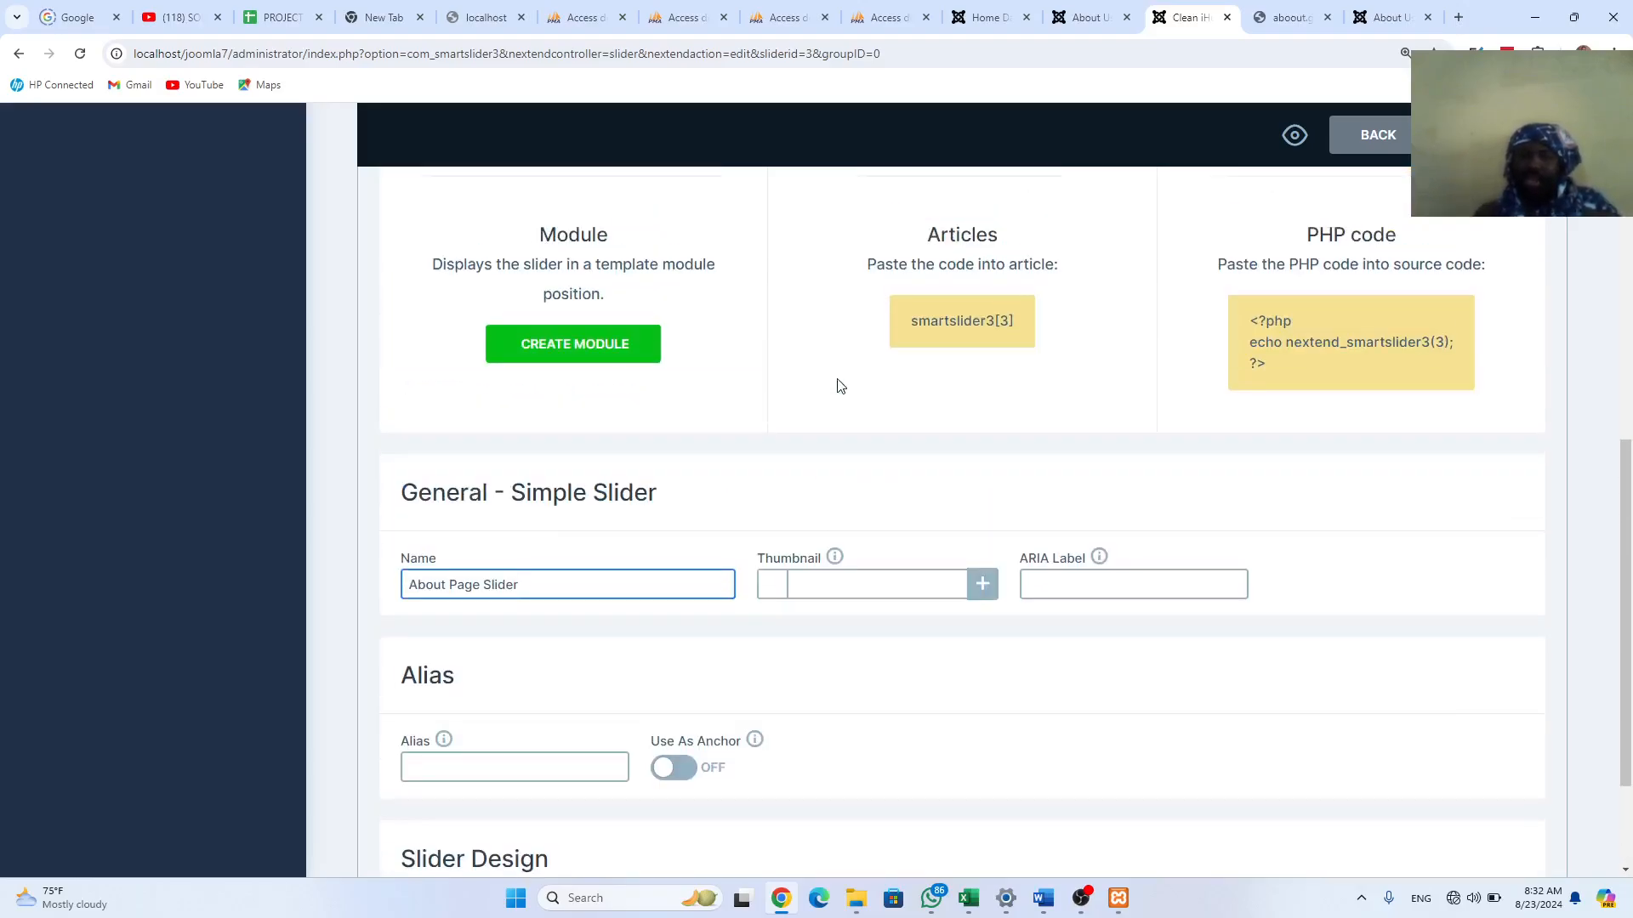
scroll(969, 346, up, 6)
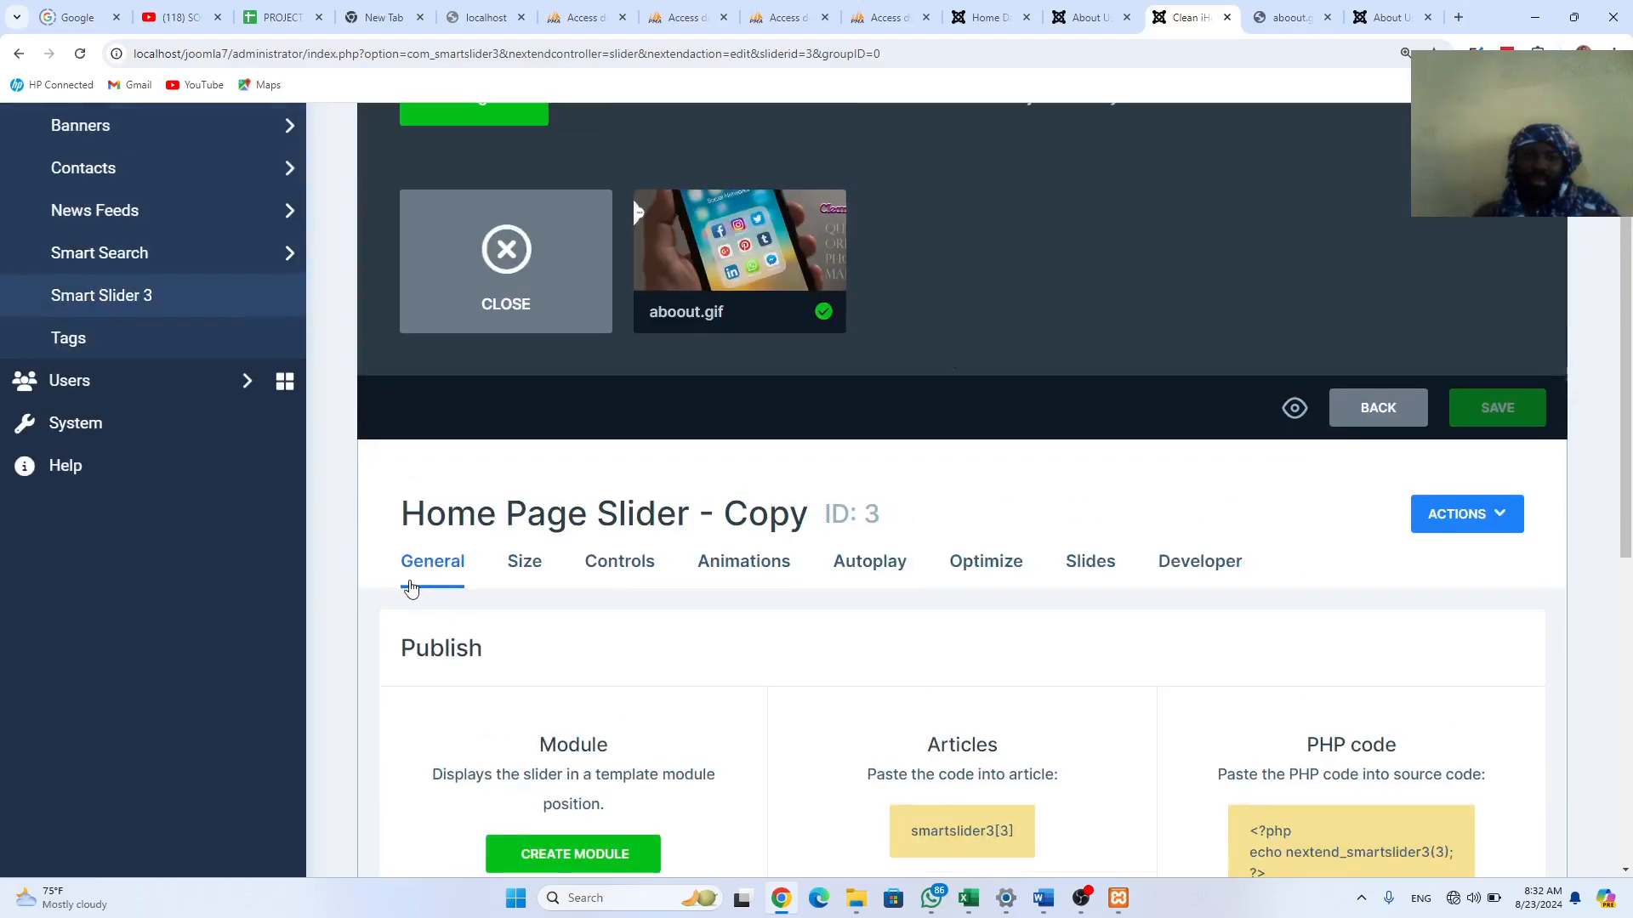
click(527, 563)
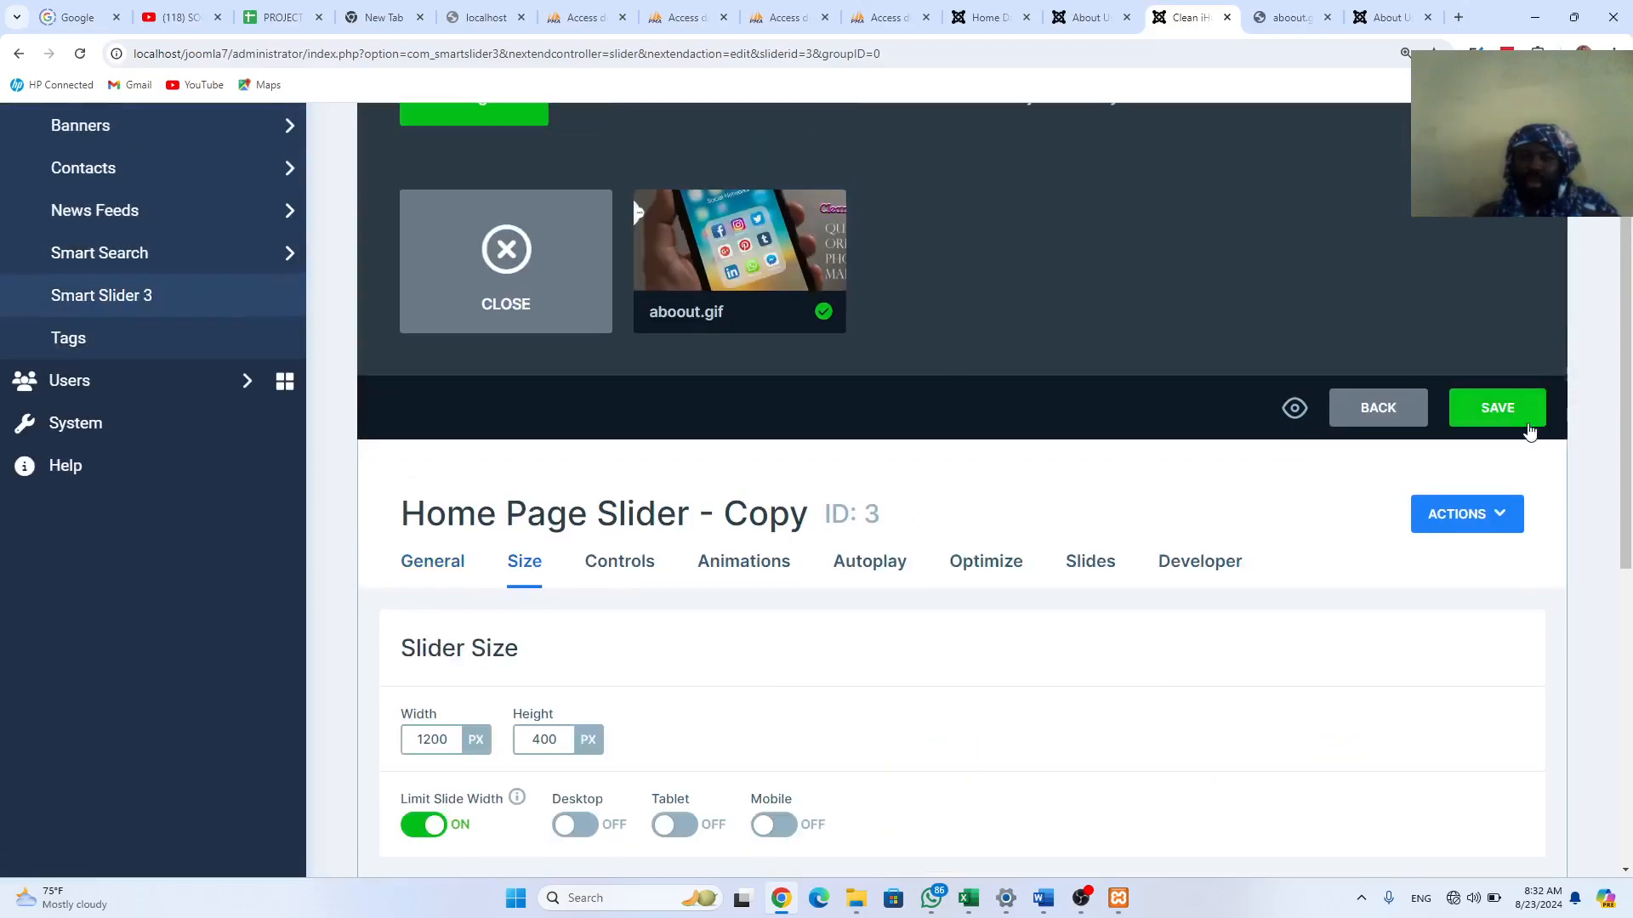
click(1503, 407)
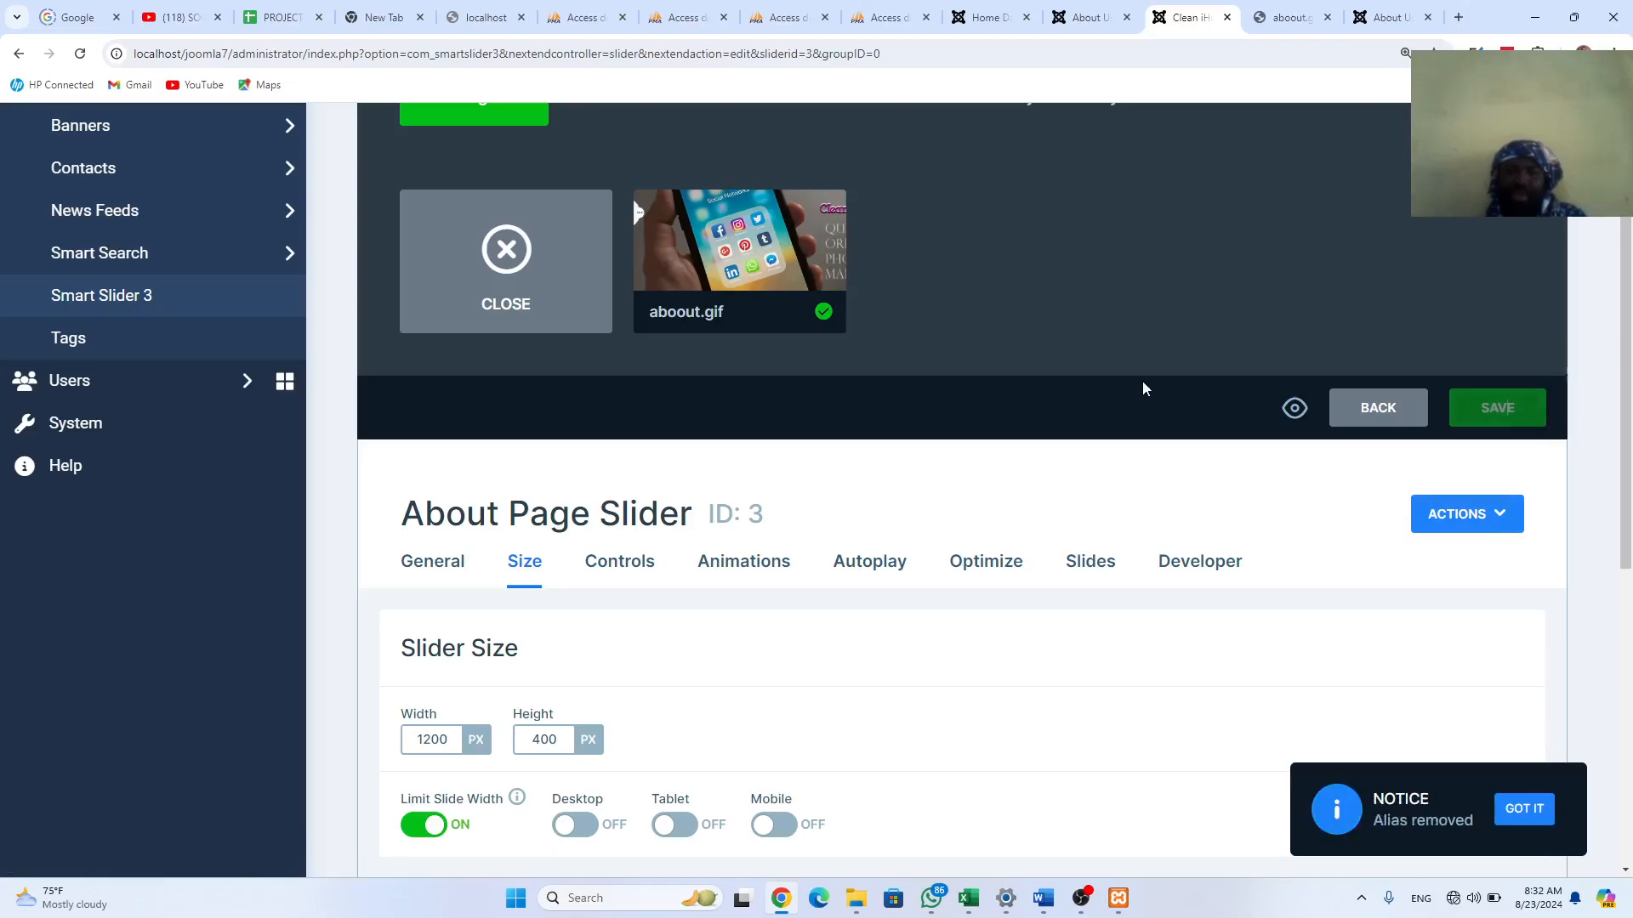
scroll(1148, 393, up, 3)
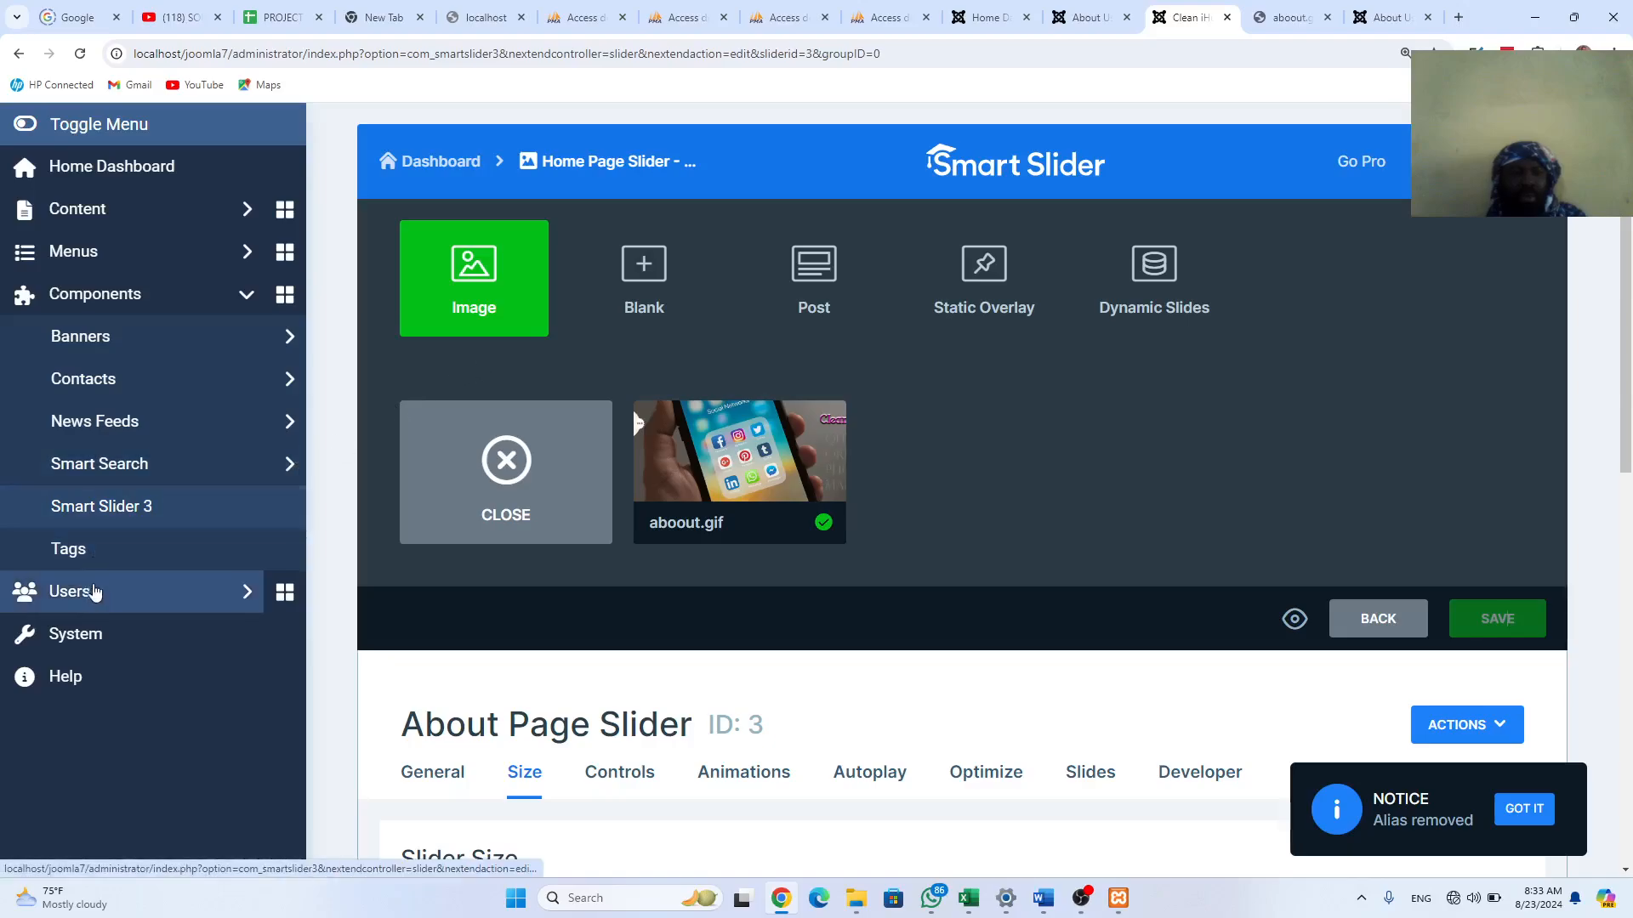
Step: Collapse Components and expand Menus in the admin sidebar
click(93, 294)
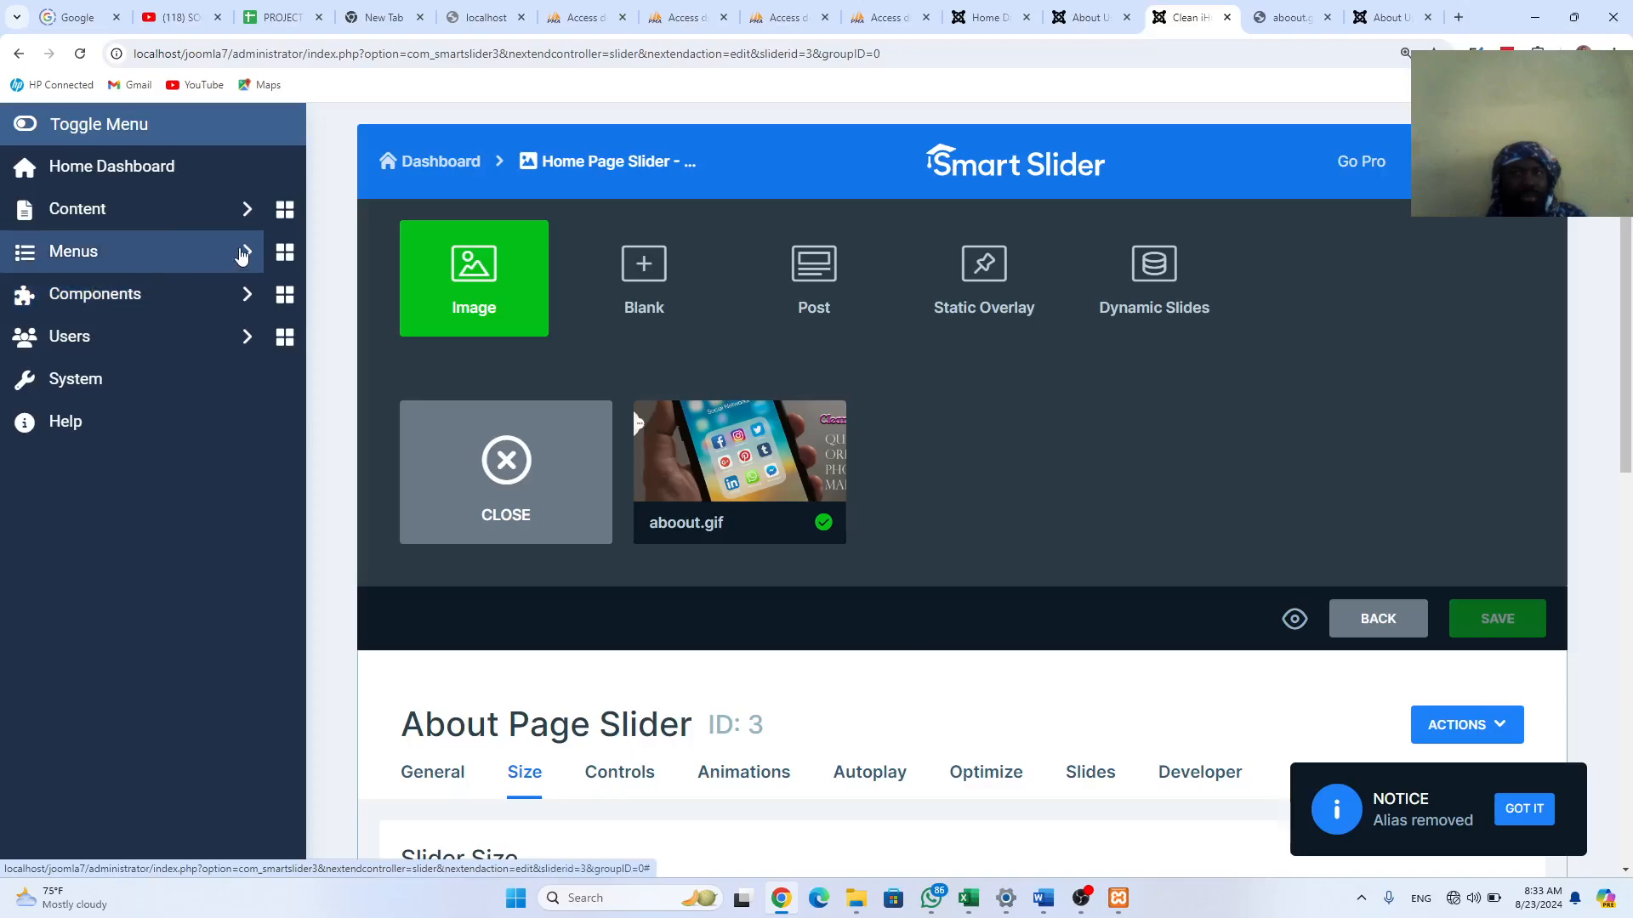
click(242, 254)
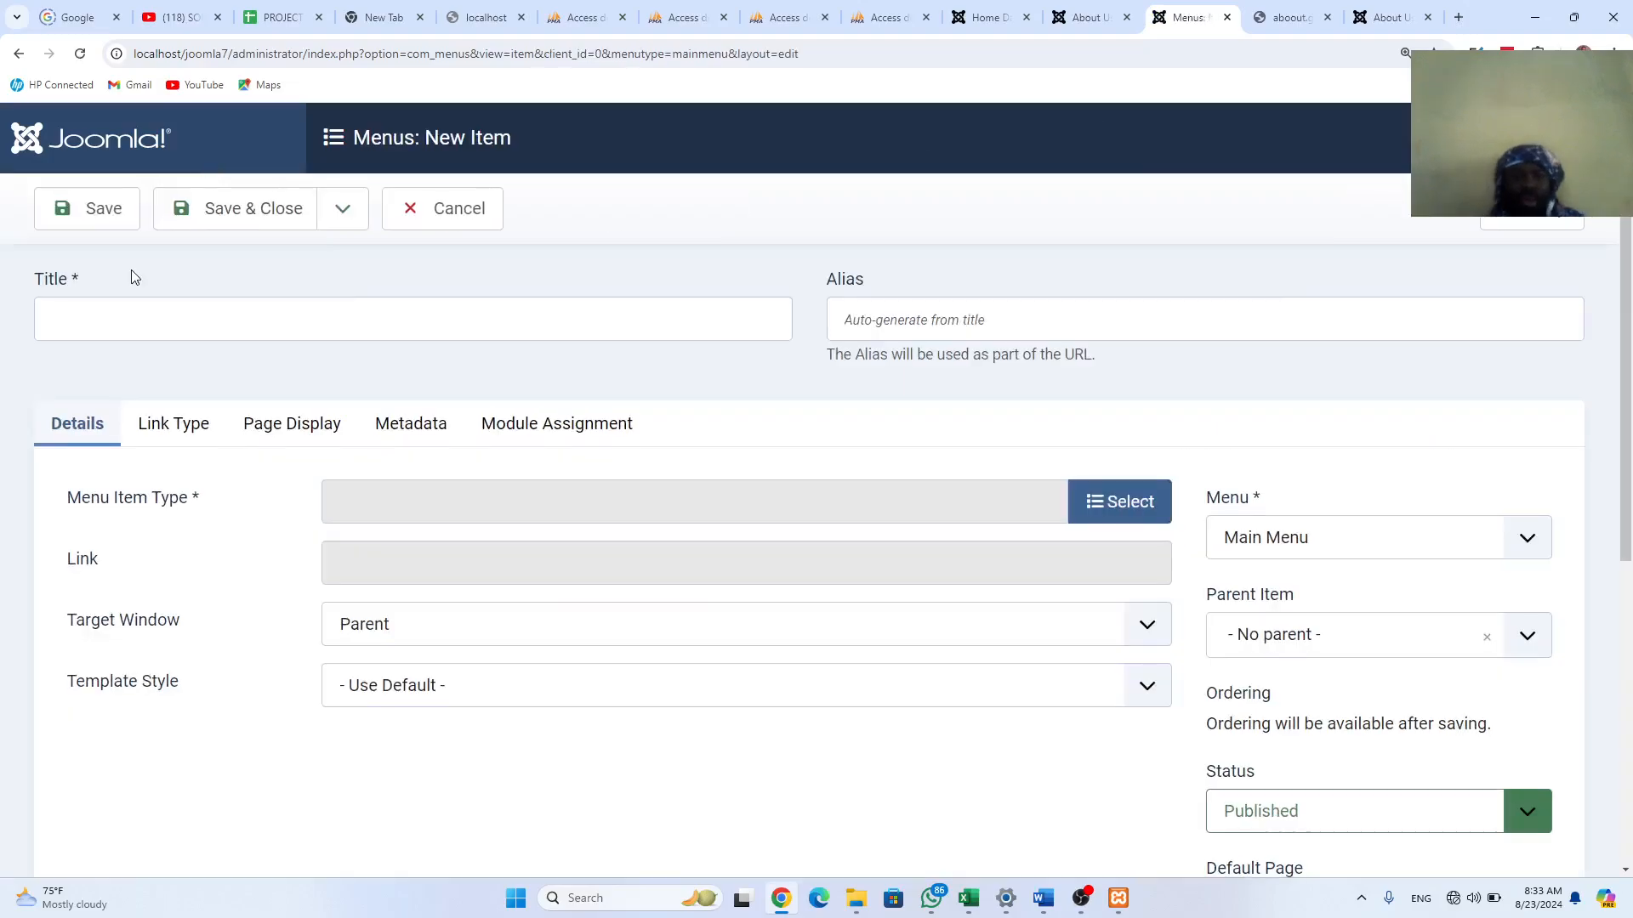
Step: Title the new menu item 'Home Page Slider' and browse the Articles menu item types
click(61, 322)
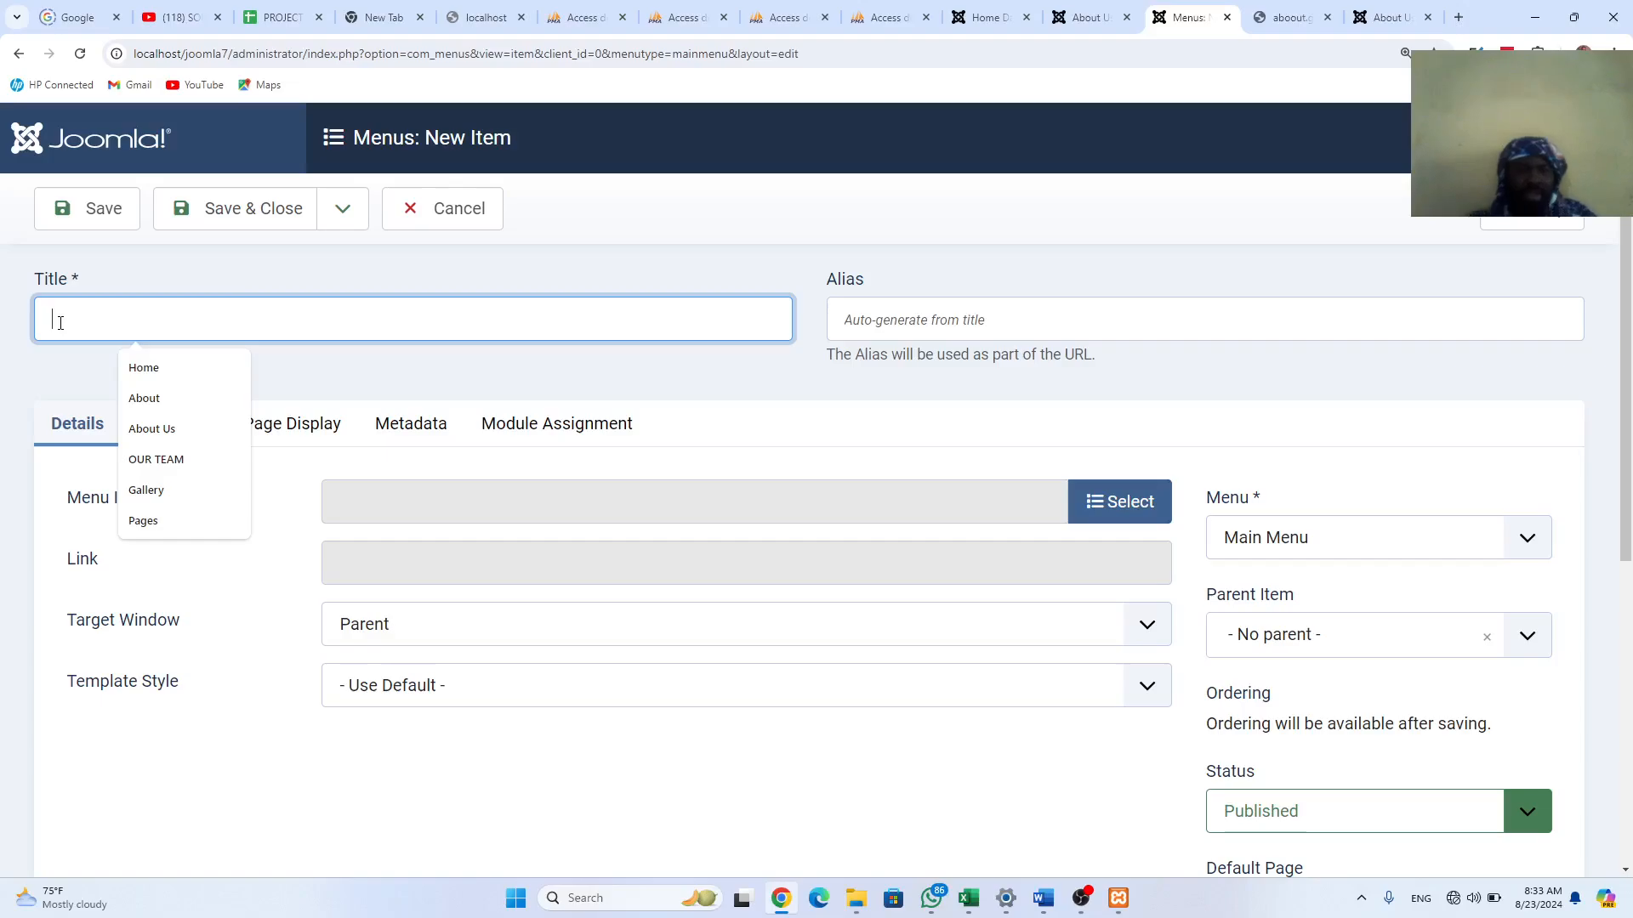
text(Home Page Slider)
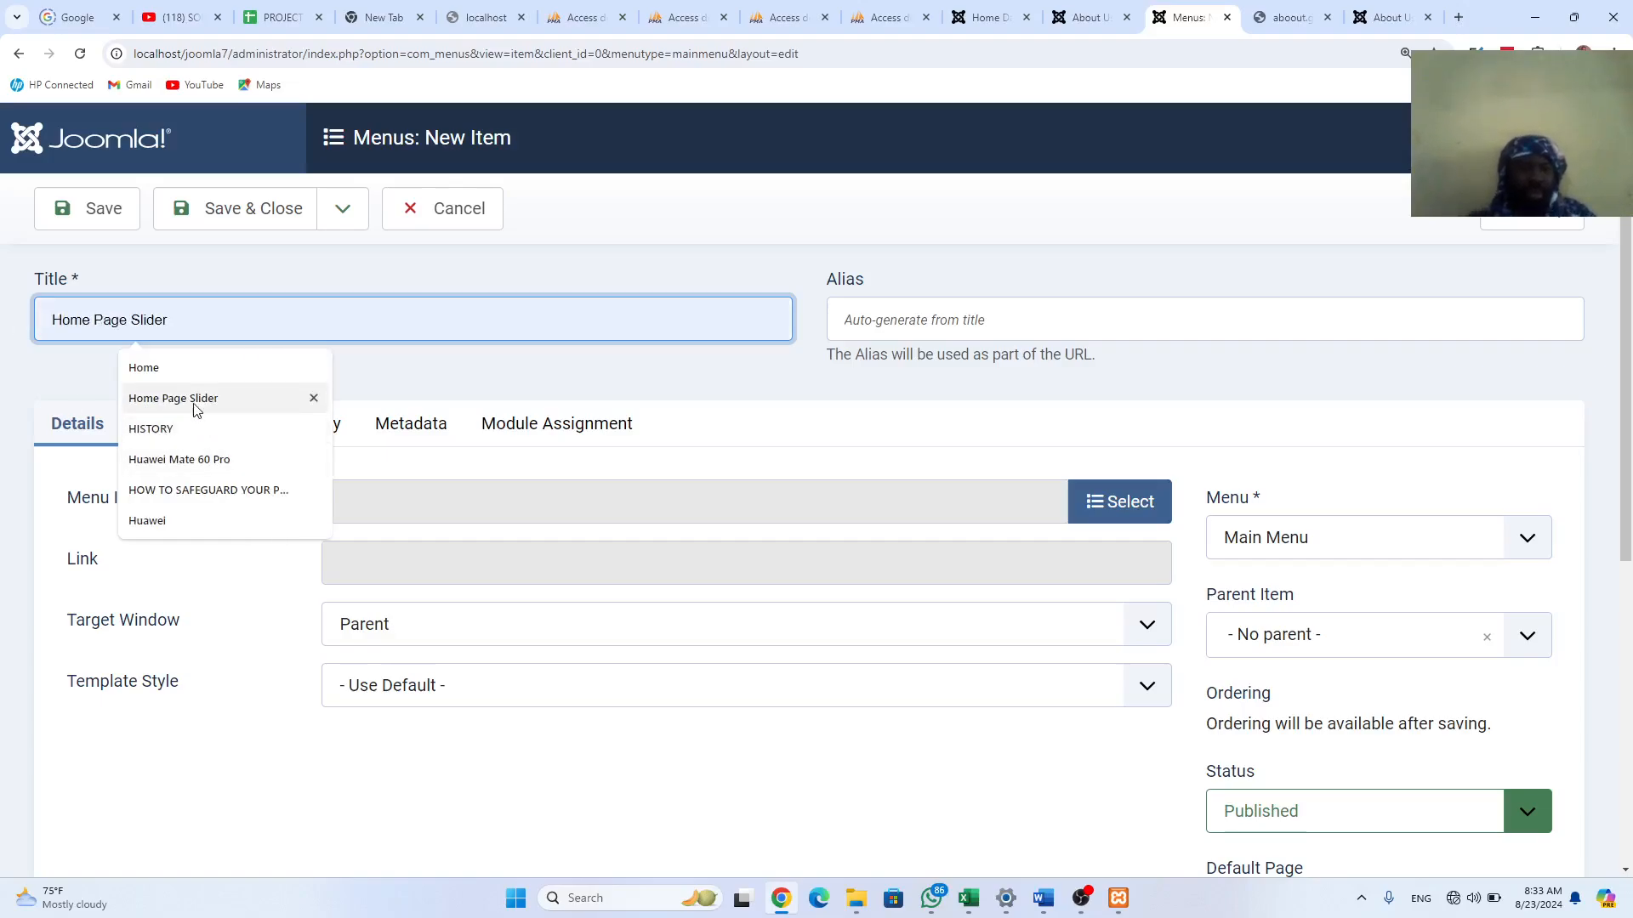
click(195, 398)
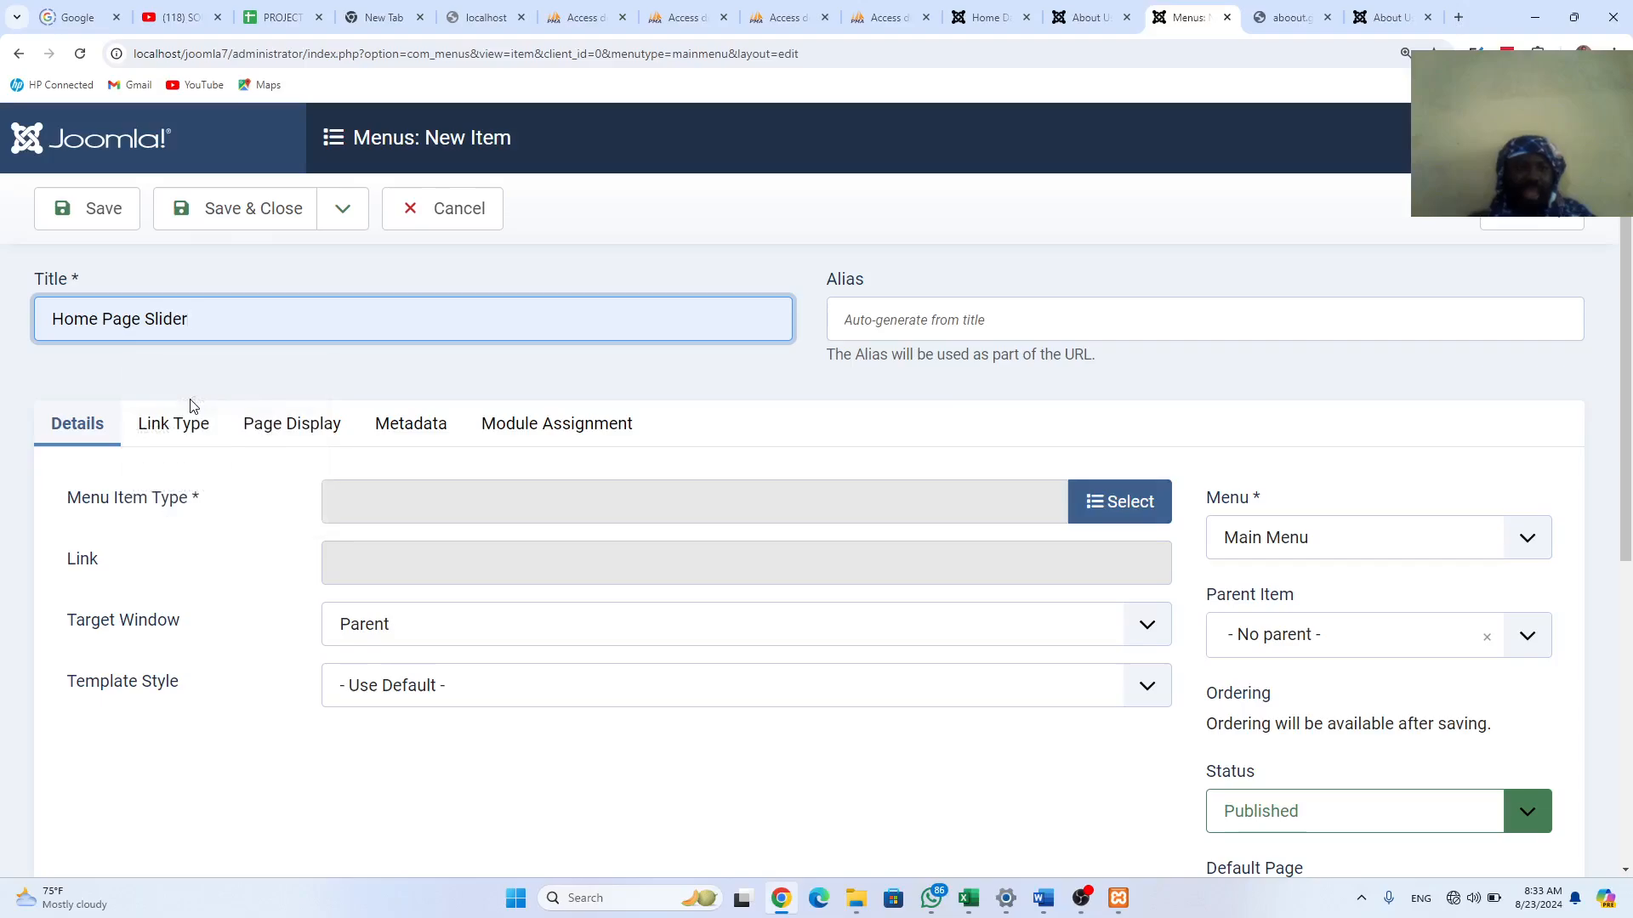
click(1103, 510)
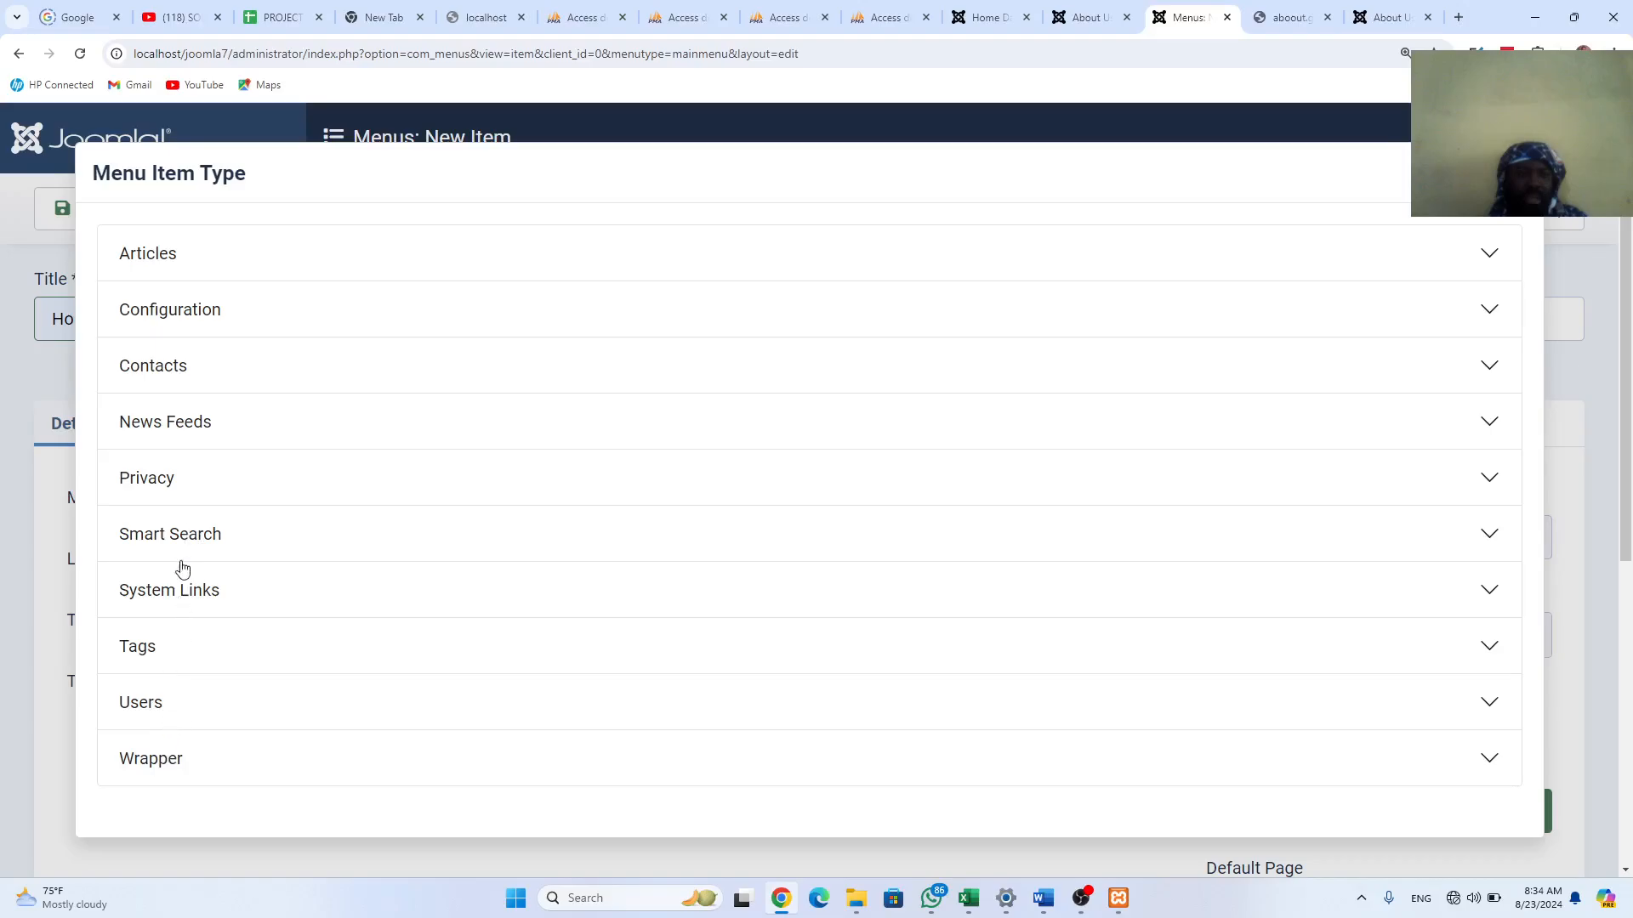
click(168, 255)
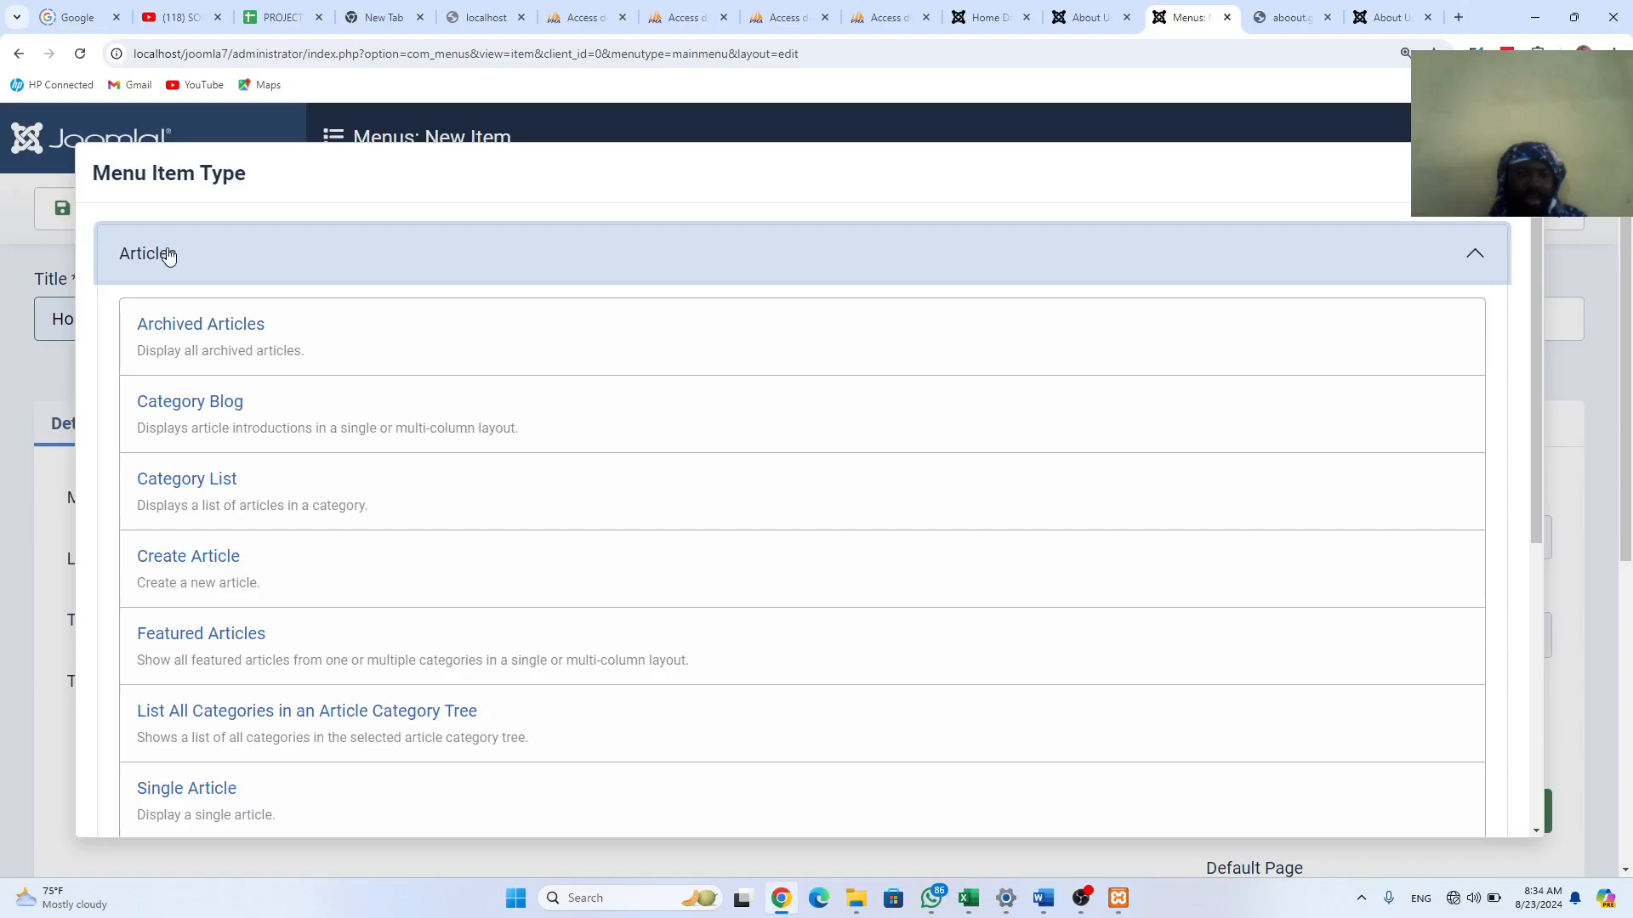
click(169, 255)
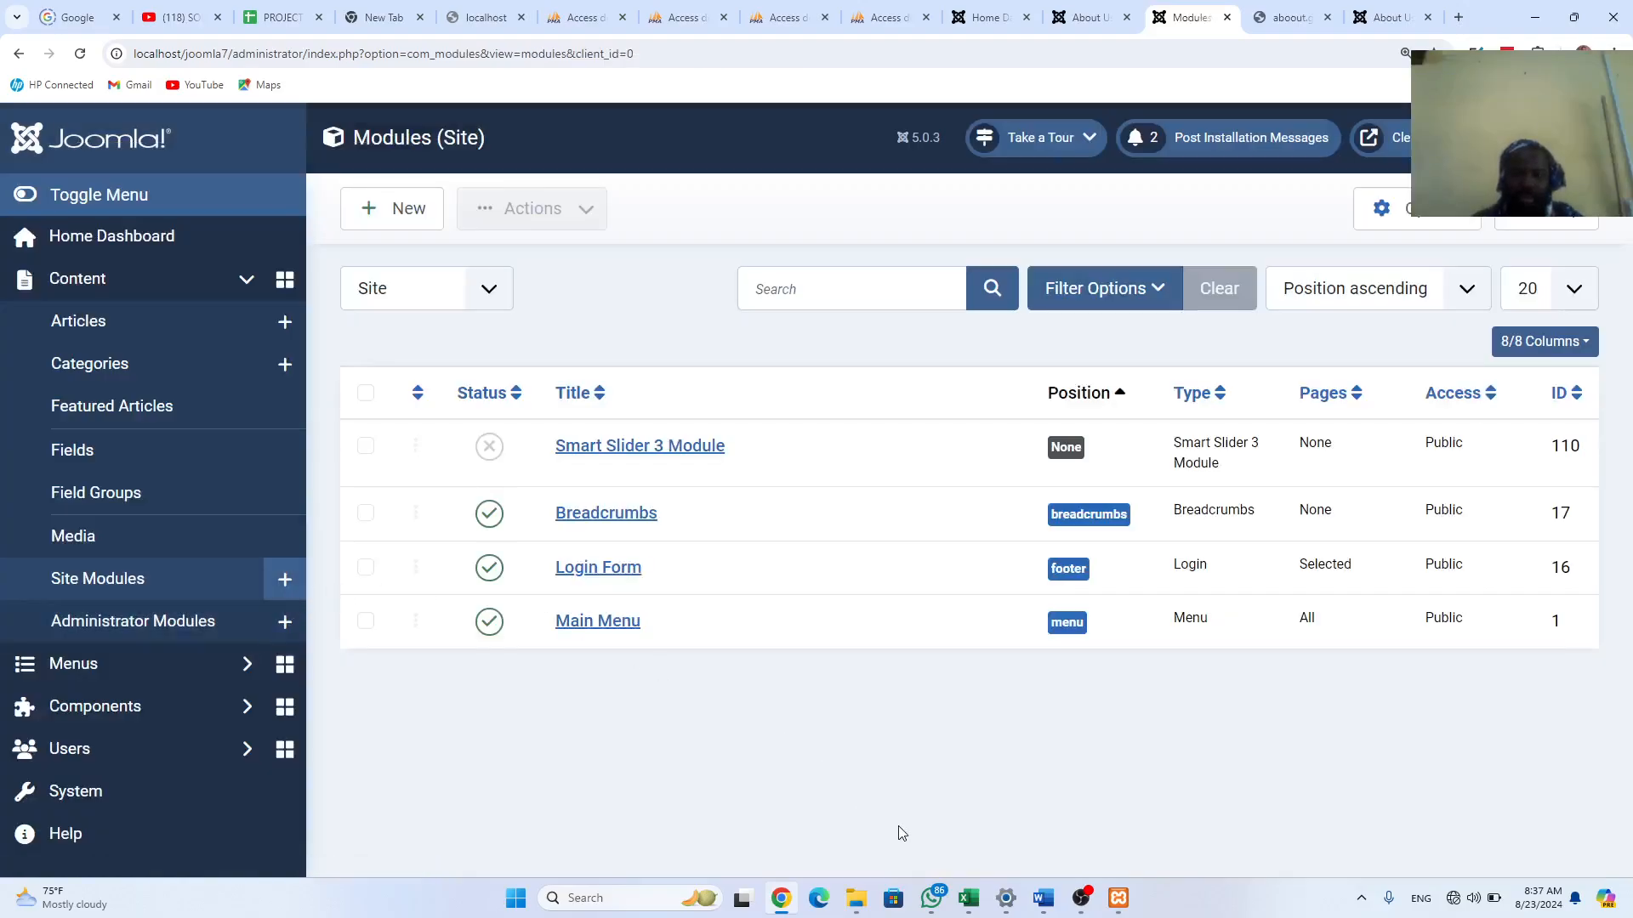
Step: Reload the Site Modules list, expanding Menus in the sidebar along the way
click(120, 581)
click(81, 674)
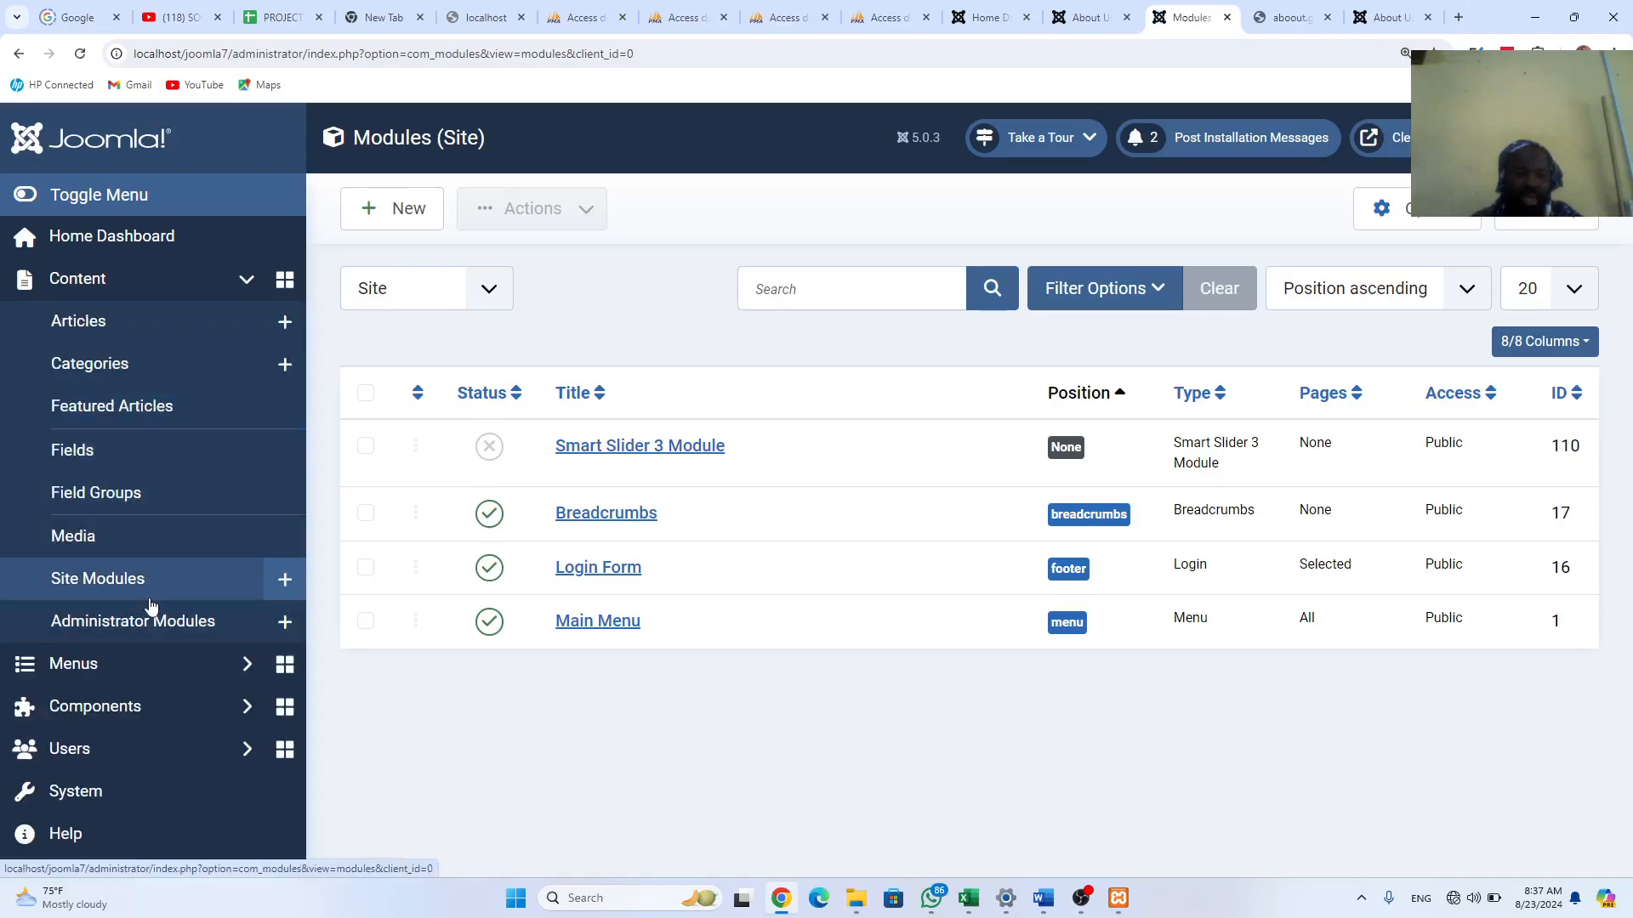
click(109, 585)
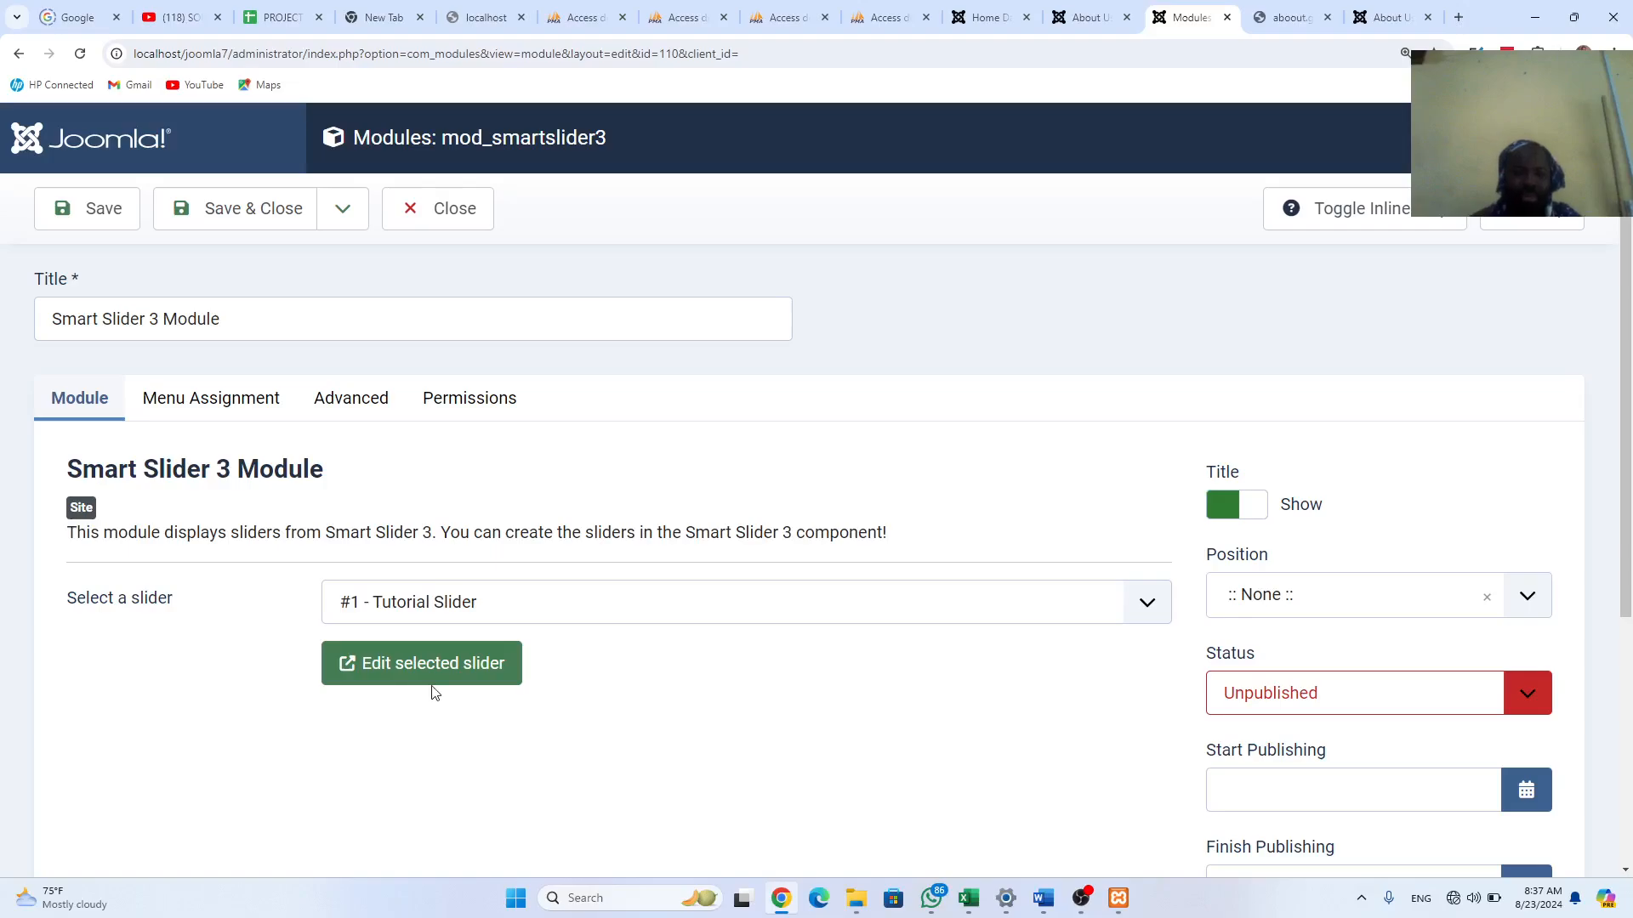
Step: Save the Smart Slider 3 Module as a copy and retitle it 'Home Page Slider'
click(348, 214)
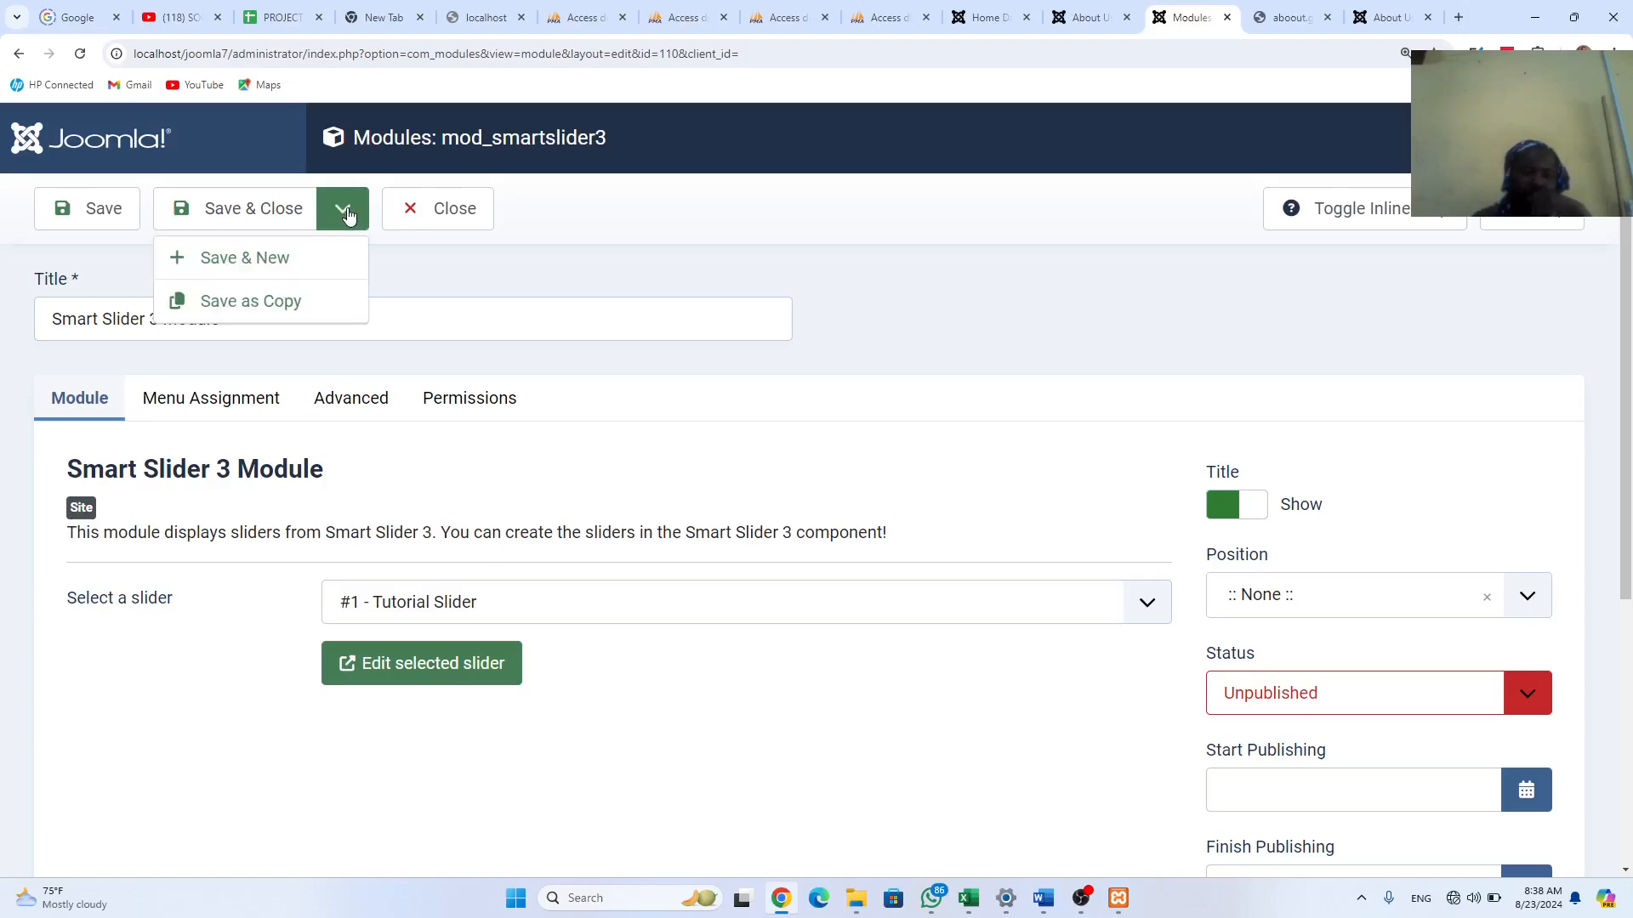
click(287, 302)
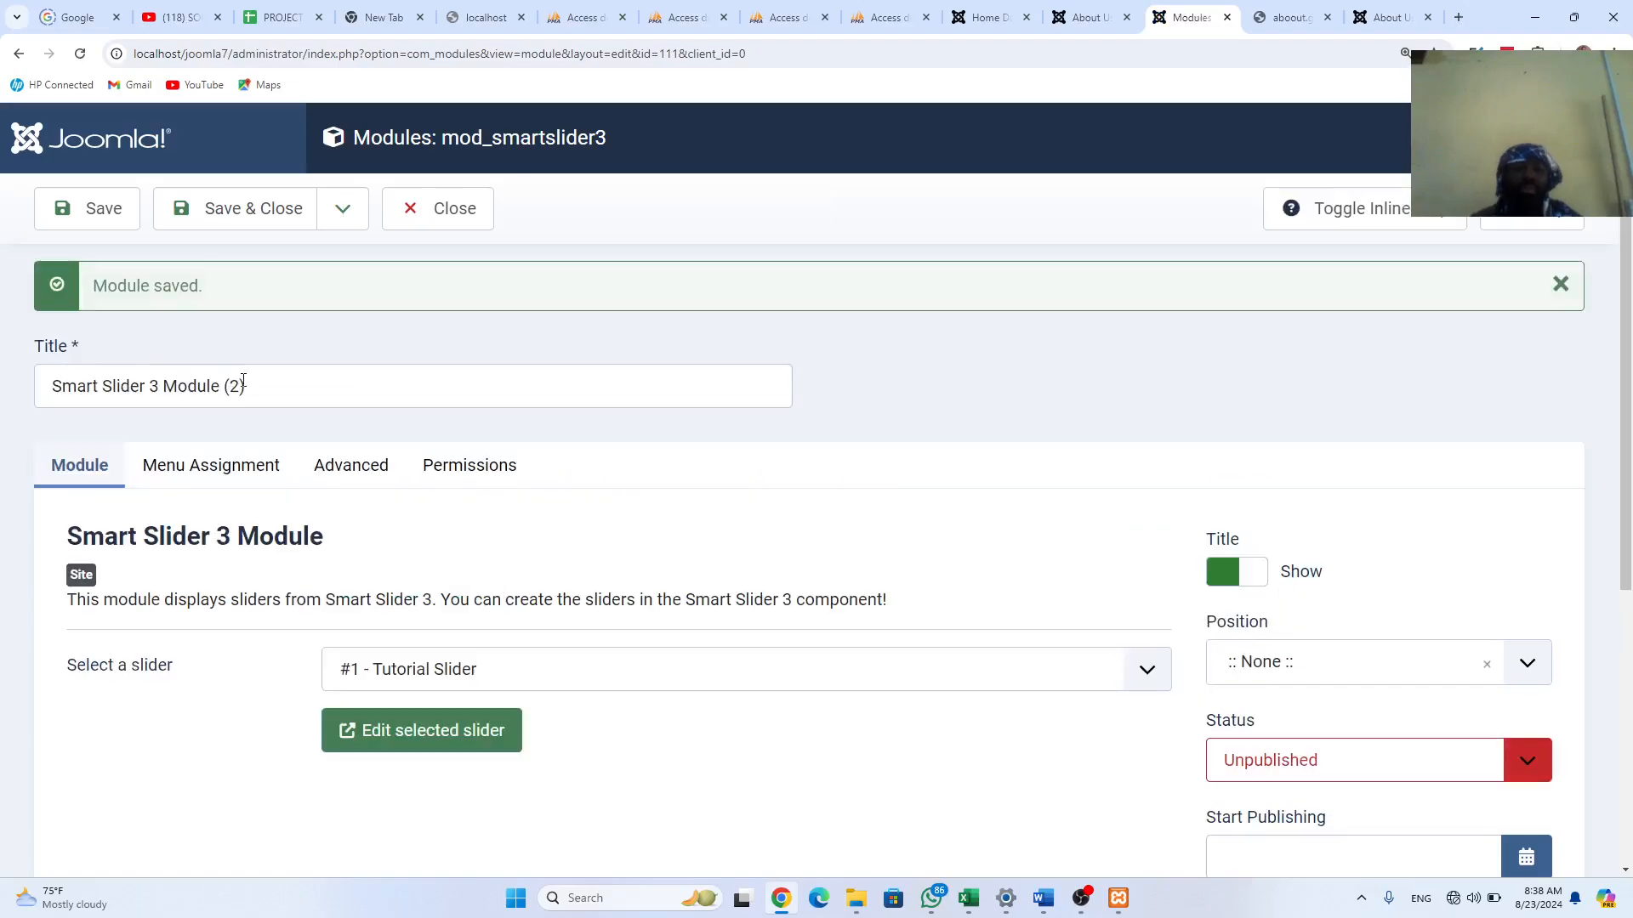
drag(247, 383, 49, 379)
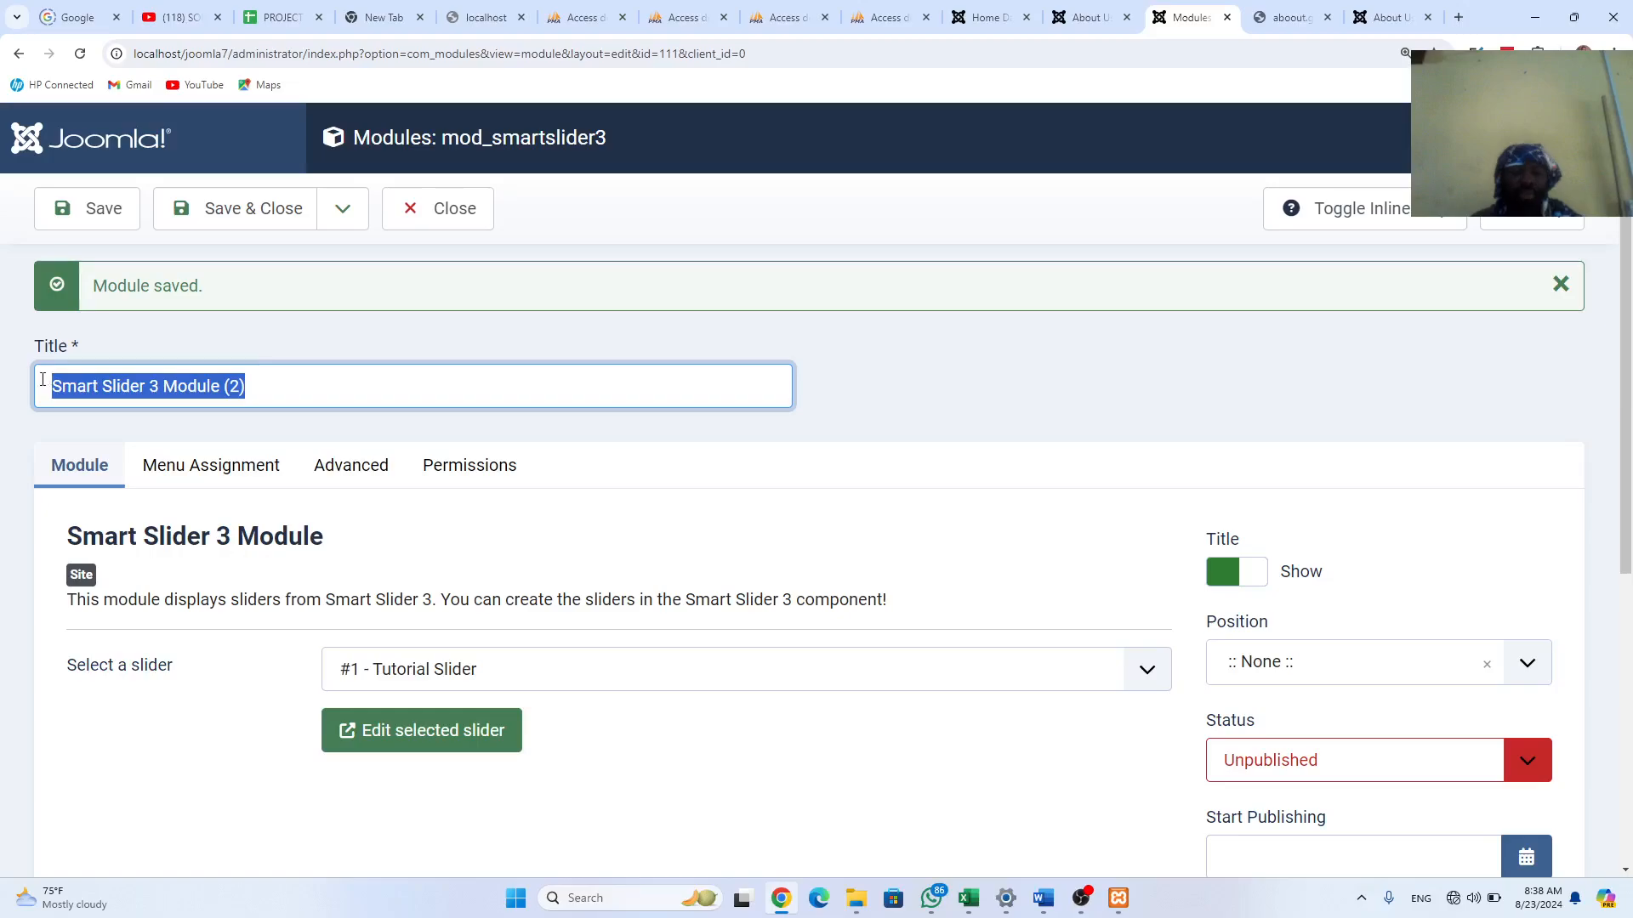
text(h)
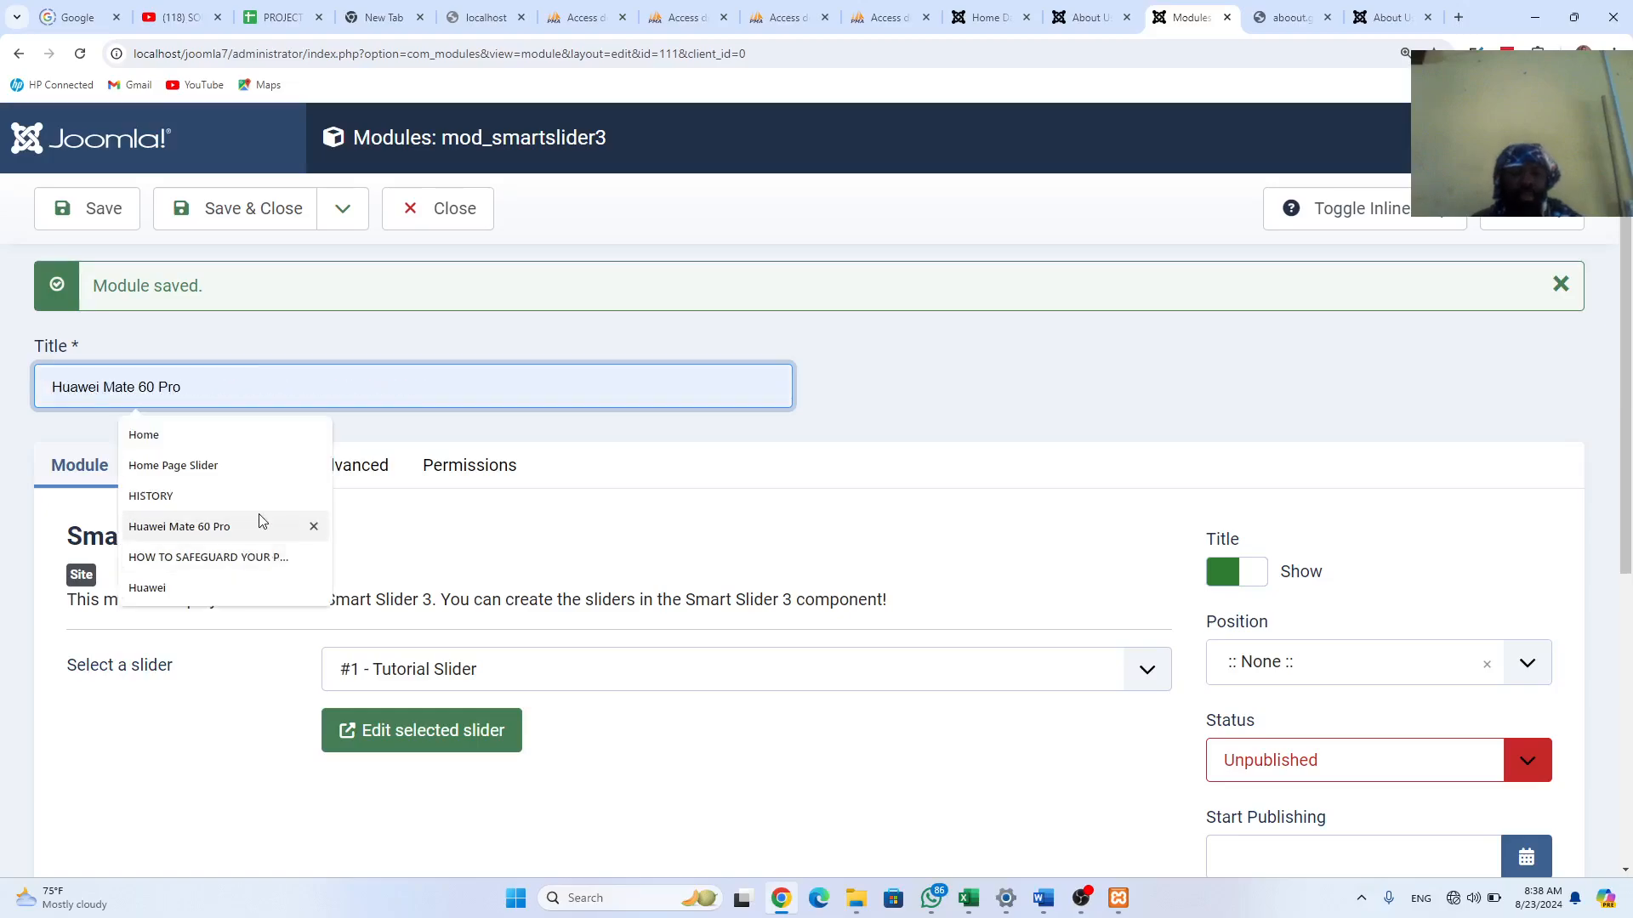
click(212, 465)
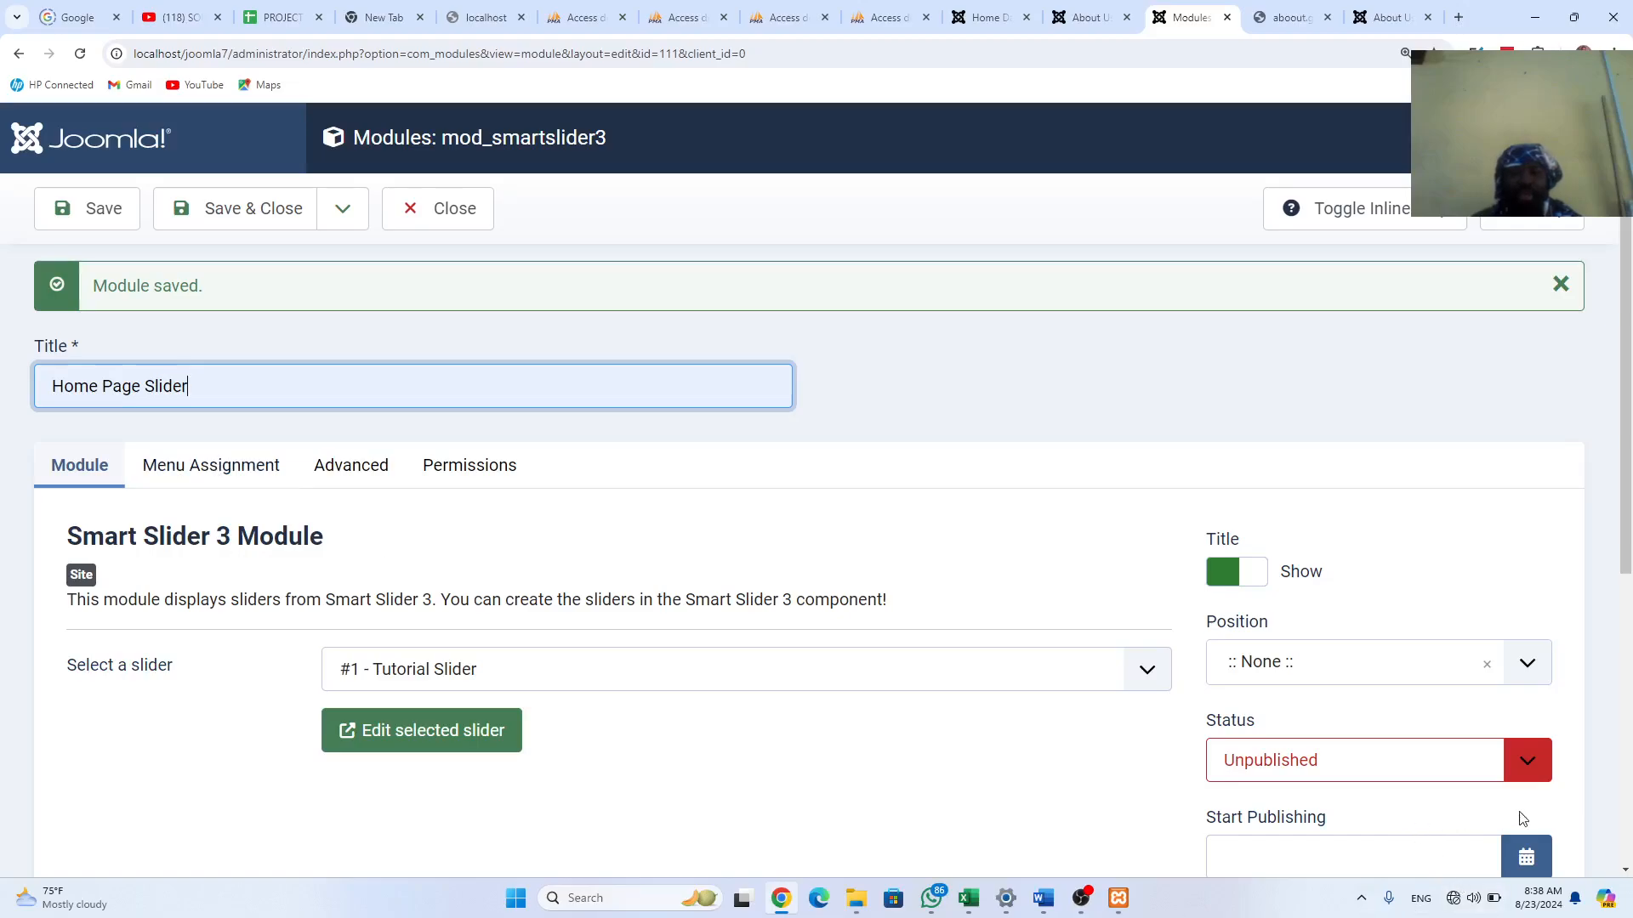
Step: Publish the module in the banner position, assigned only to the Home page
click(1527, 760)
click(1344, 795)
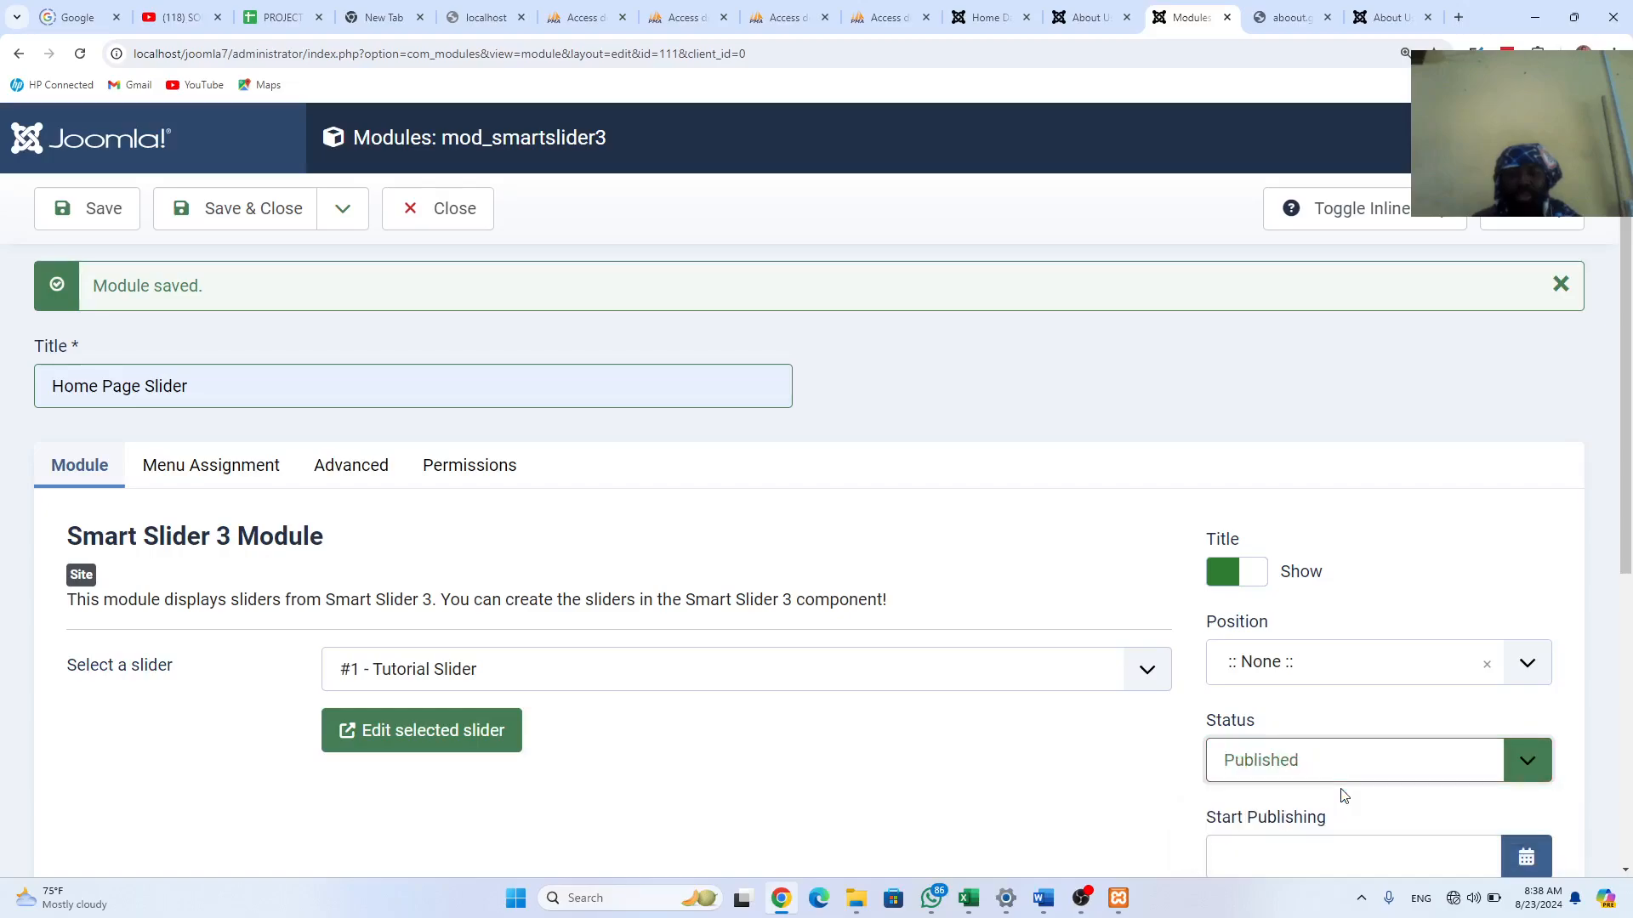
click(1522, 673)
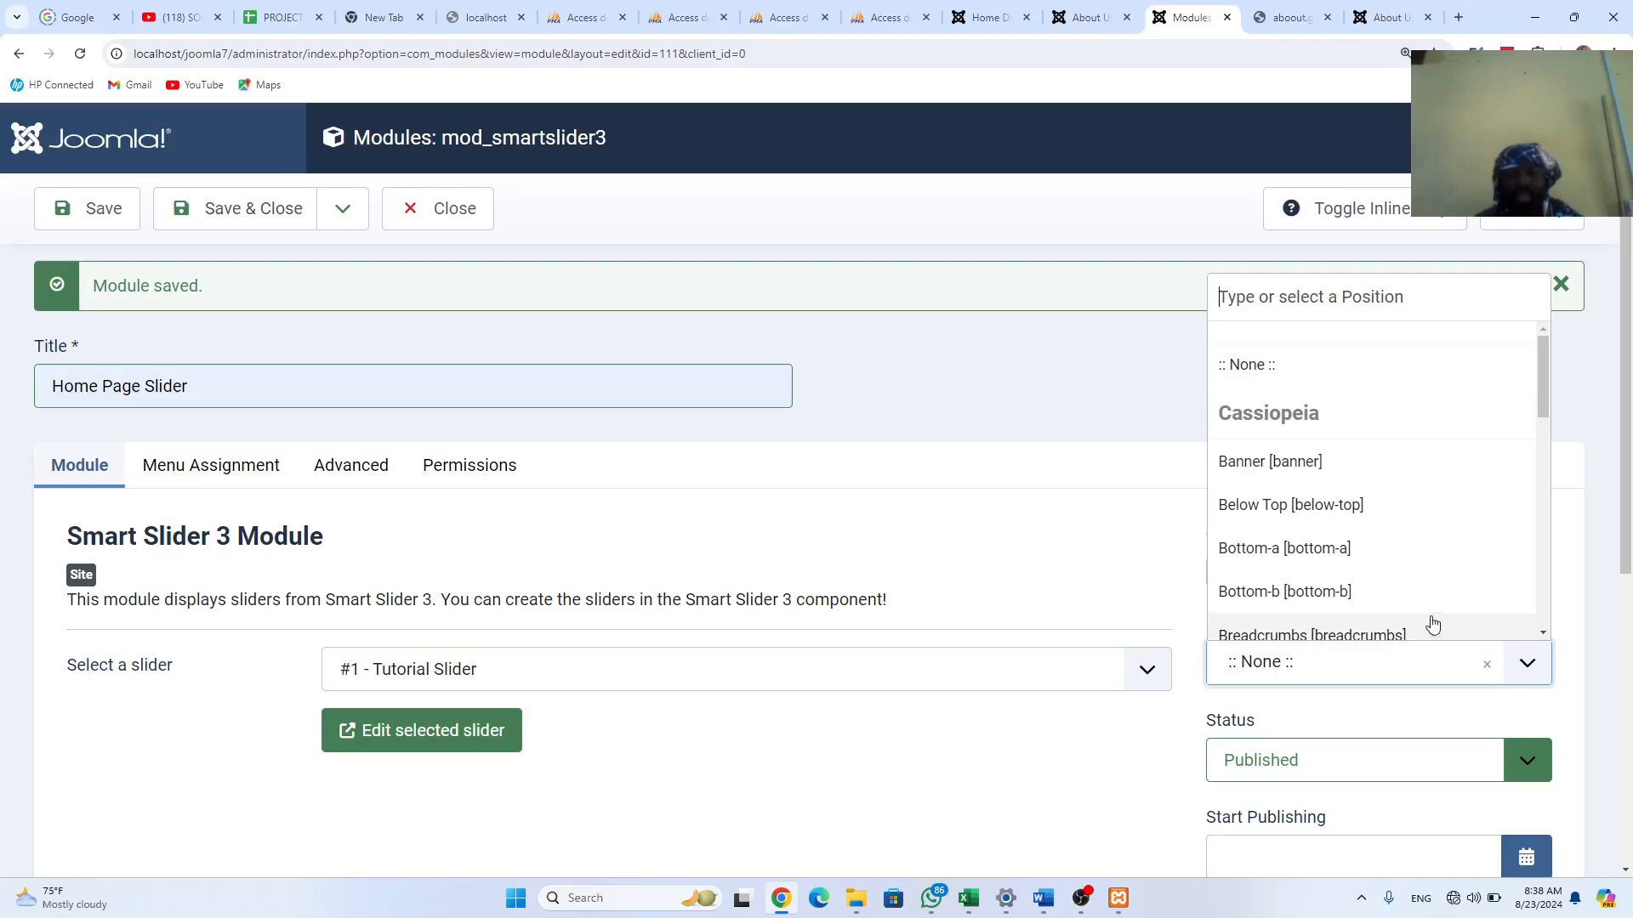
click(1352, 462)
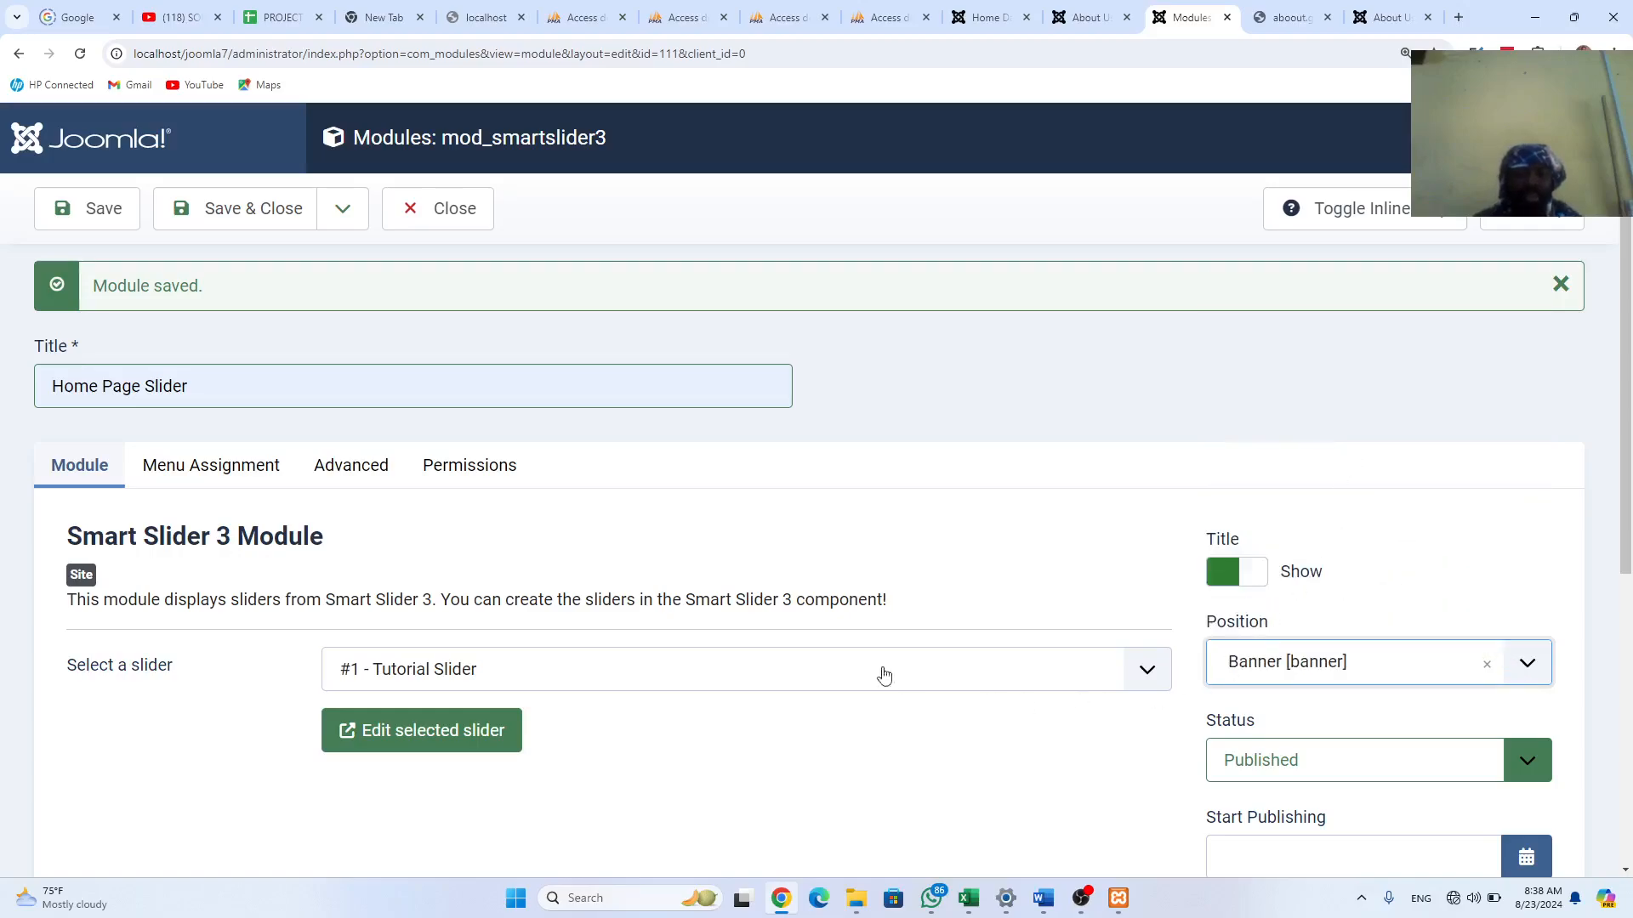
click(223, 475)
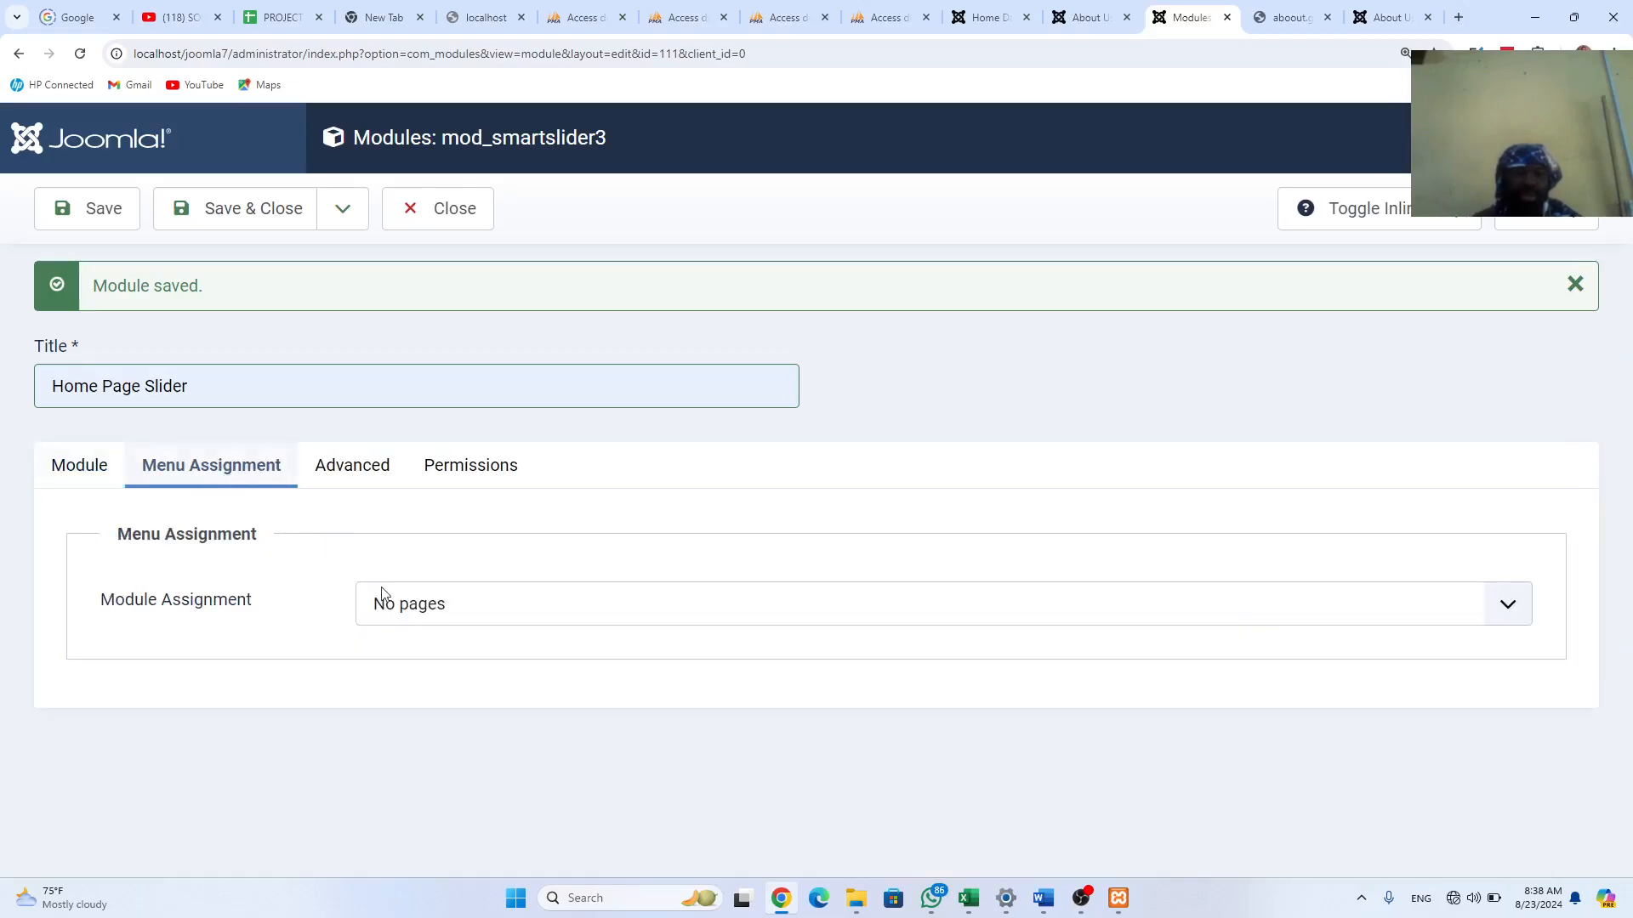
click(418, 617)
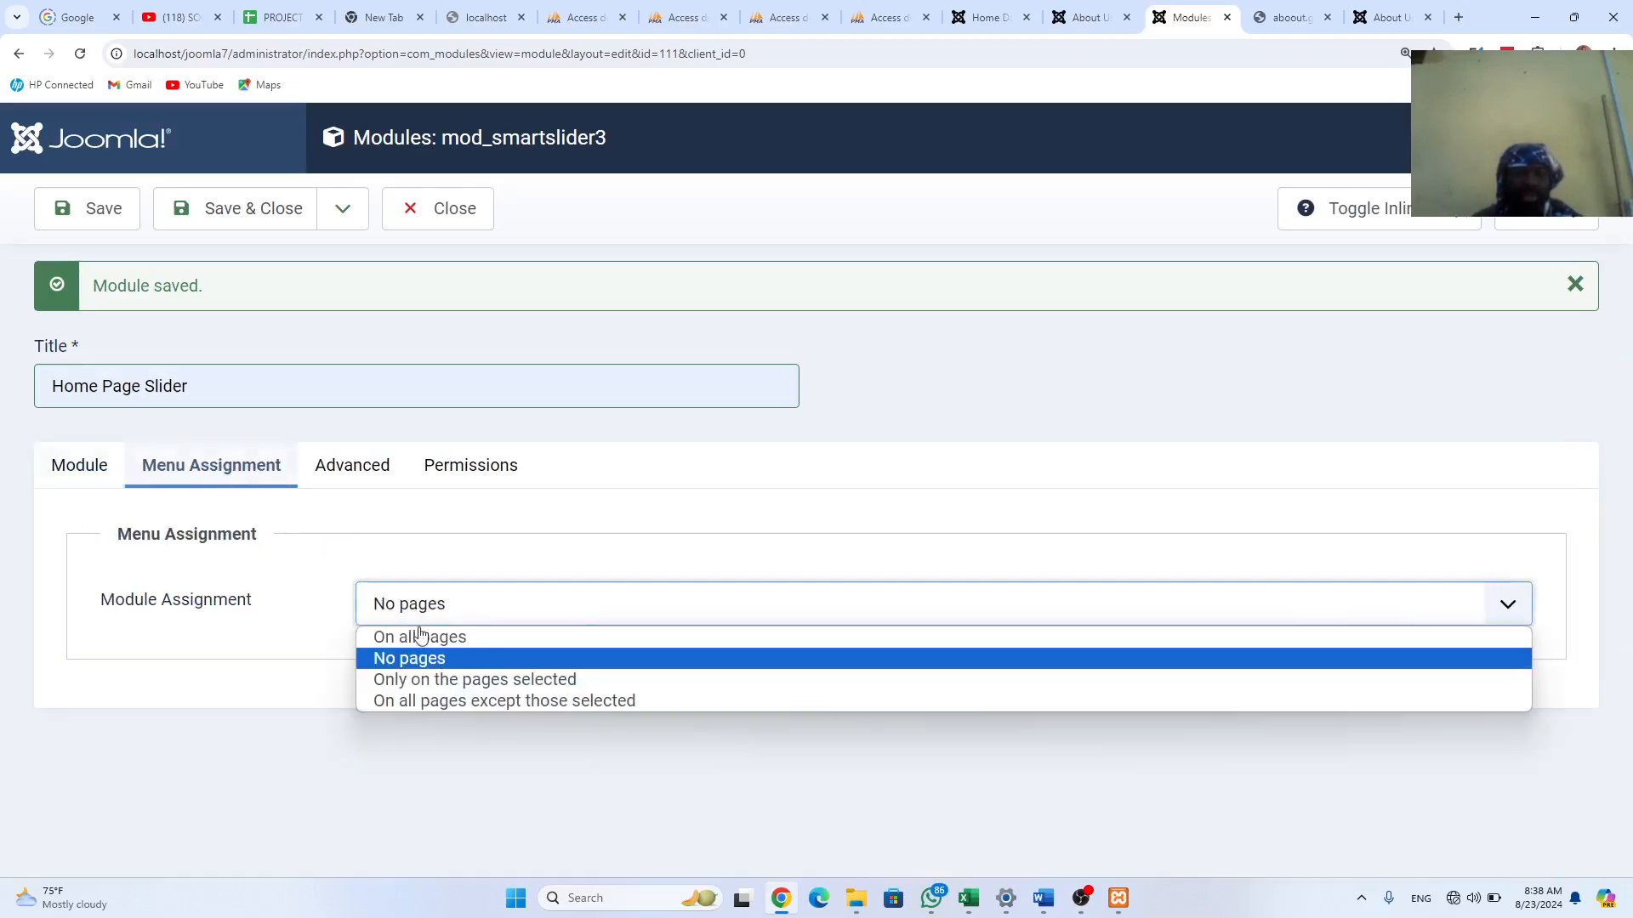
click(456, 679)
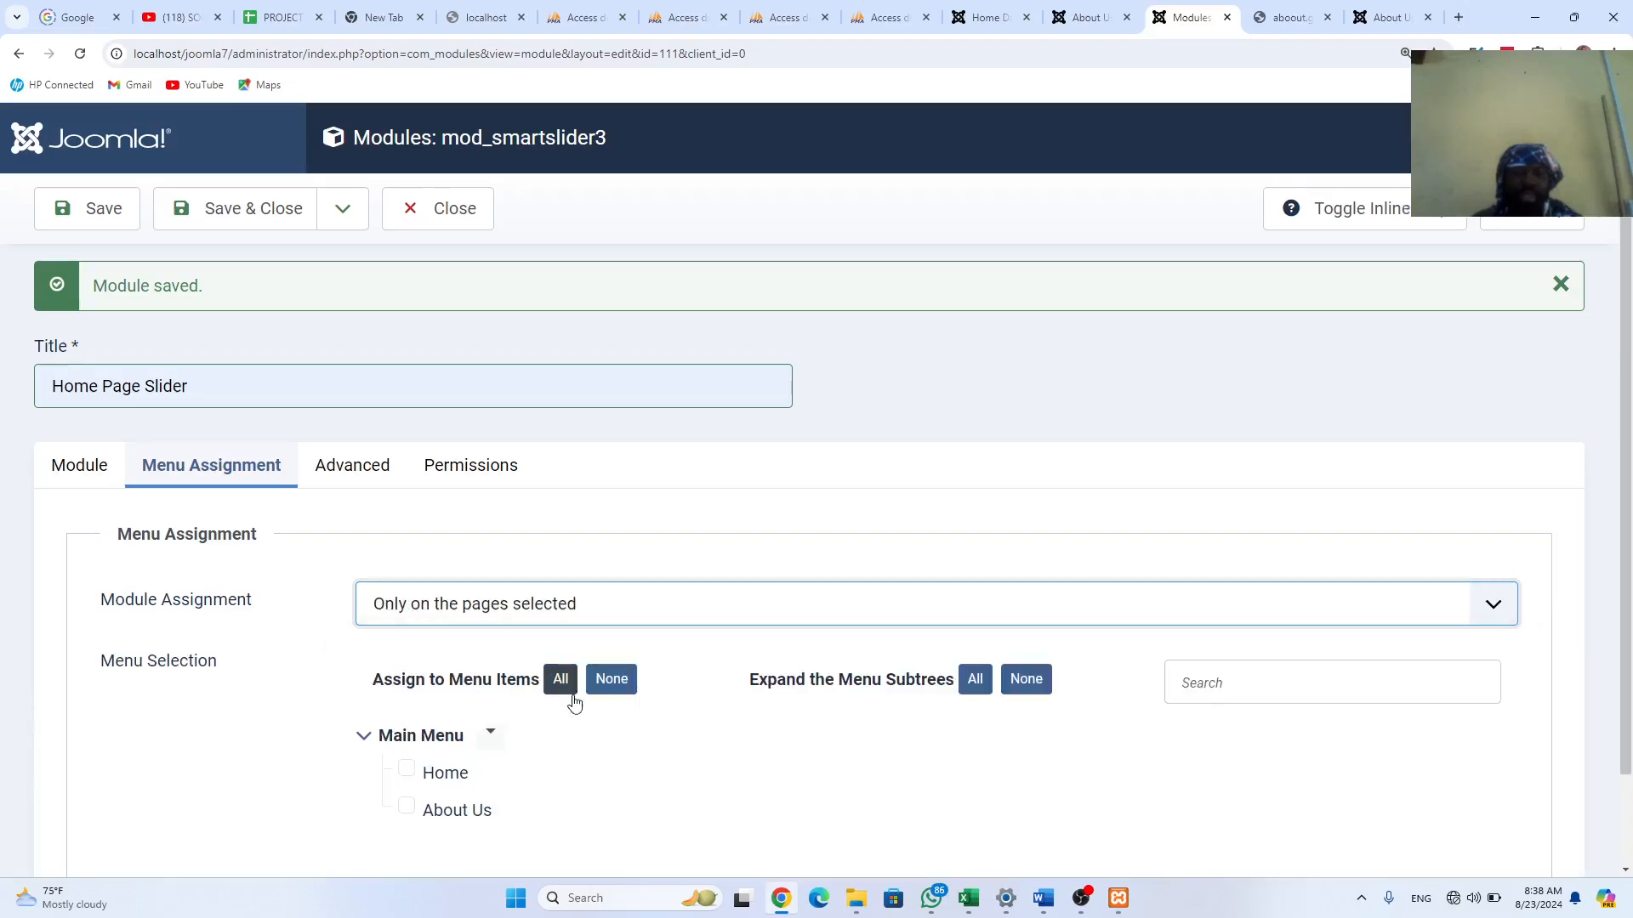
click(407, 772)
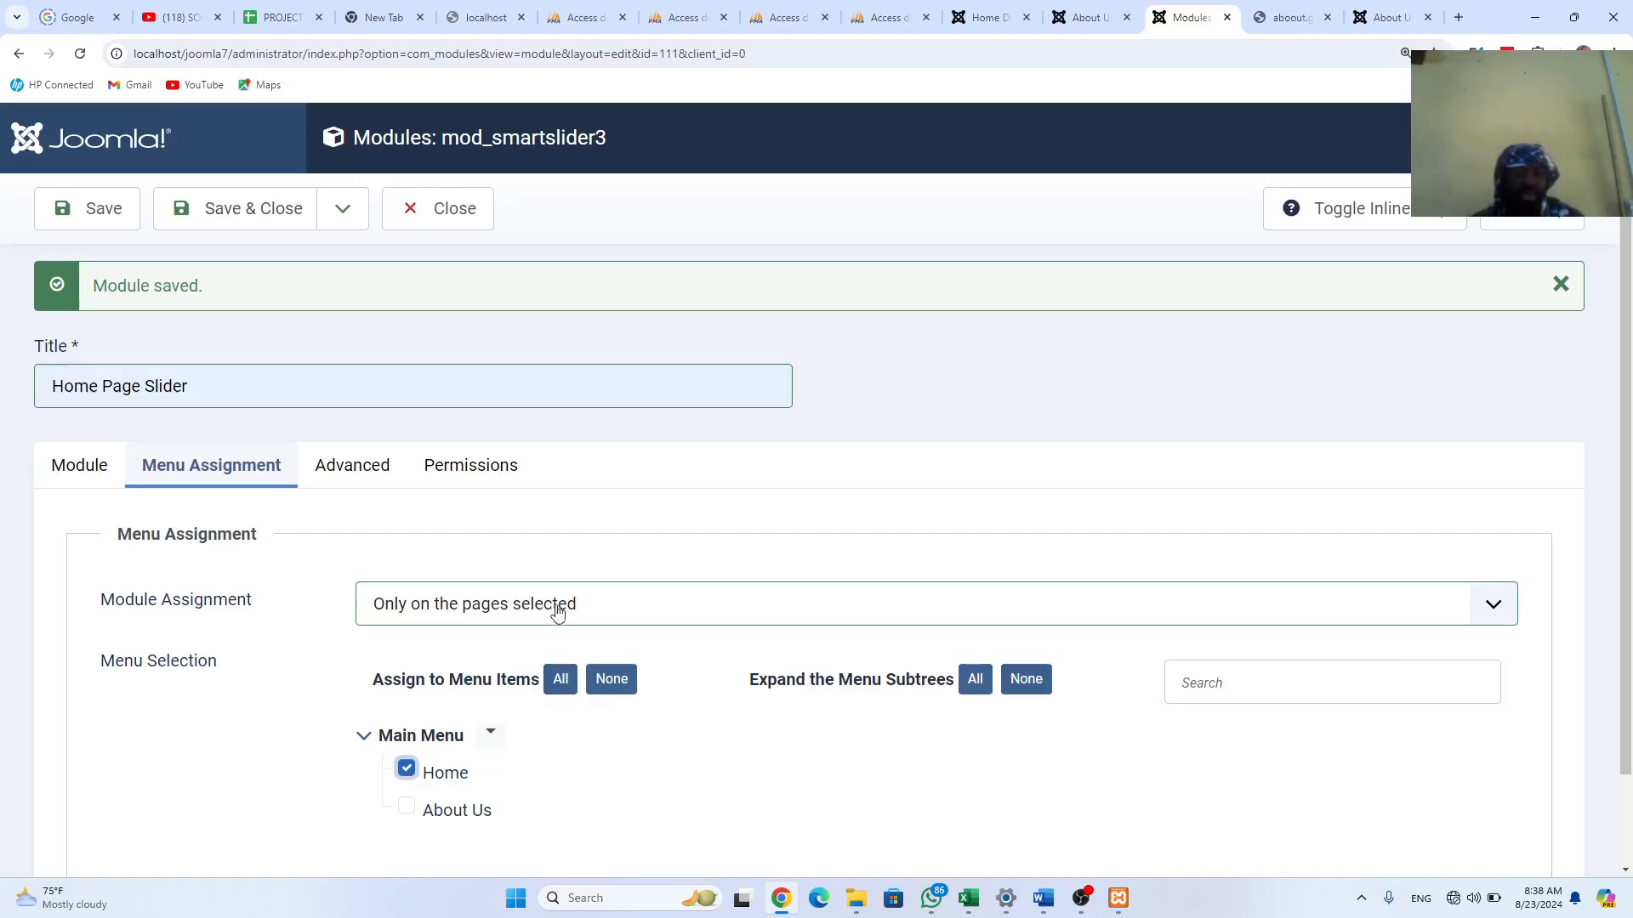
Step: Save the configured module as a copy, then save and close to the modules list
click(343, 209)
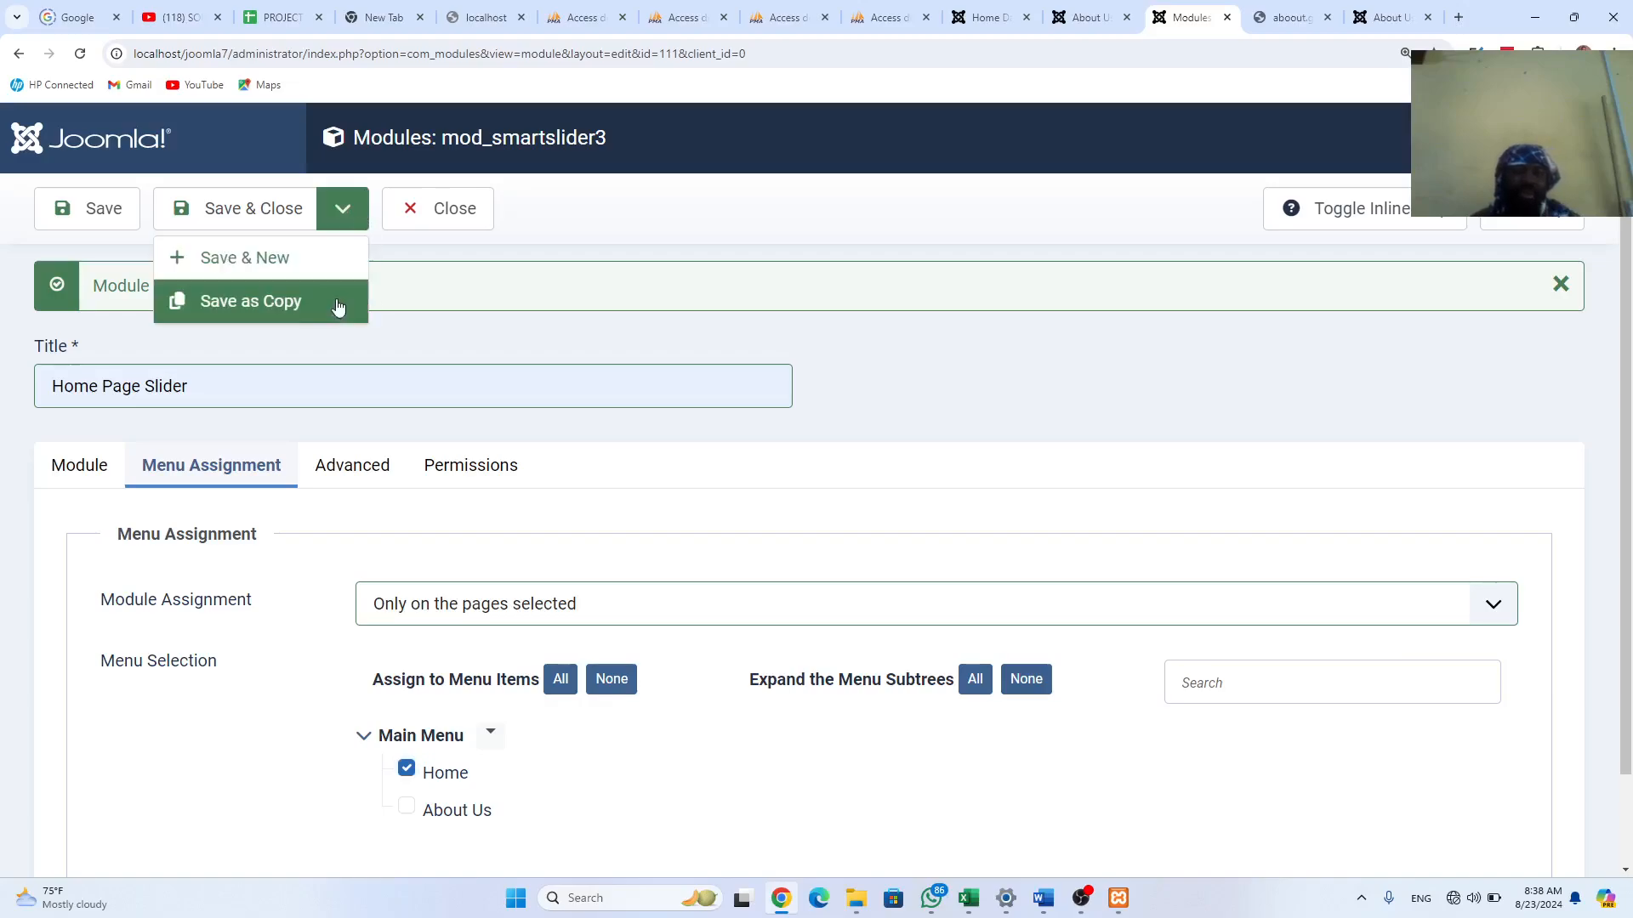
click(316, 305)
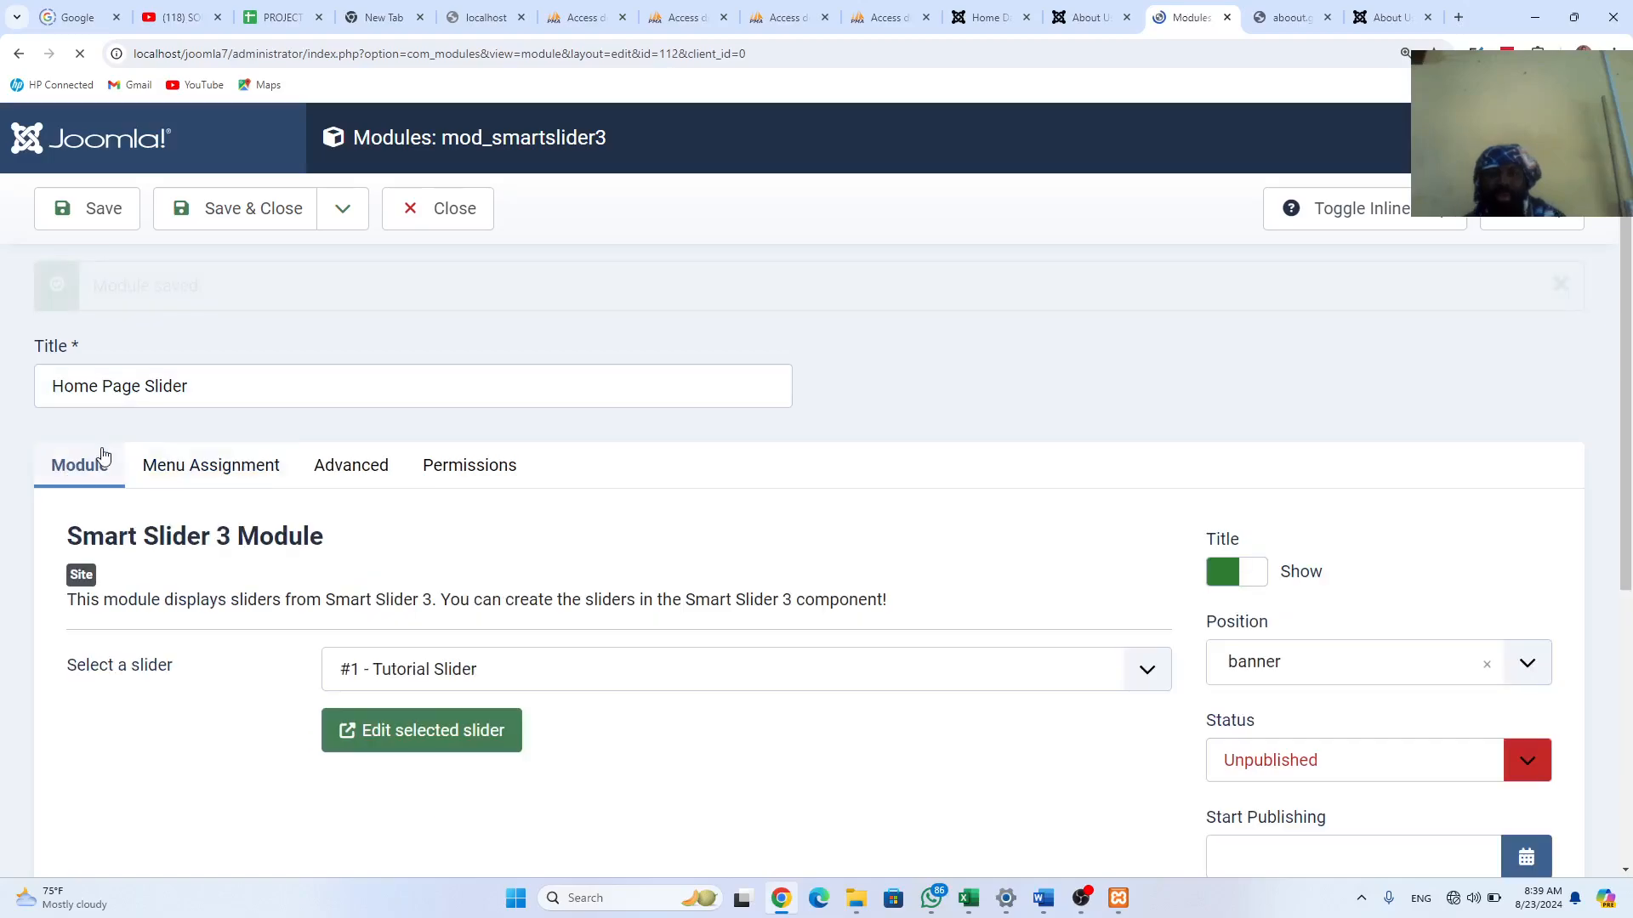
click(351, 208)
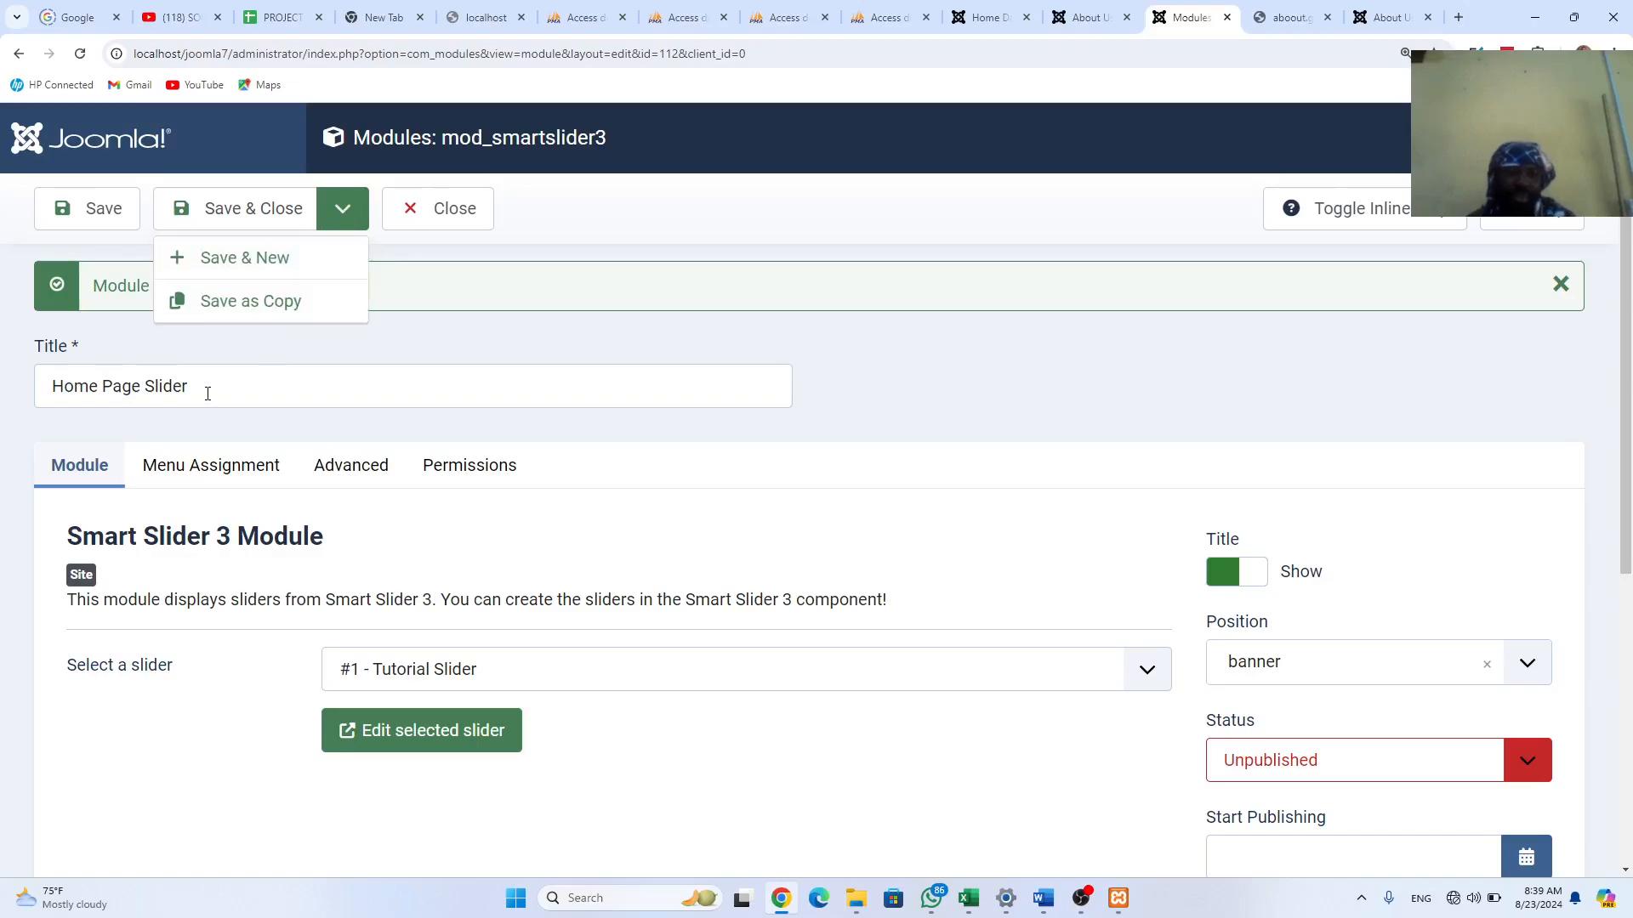
click(286, 209)
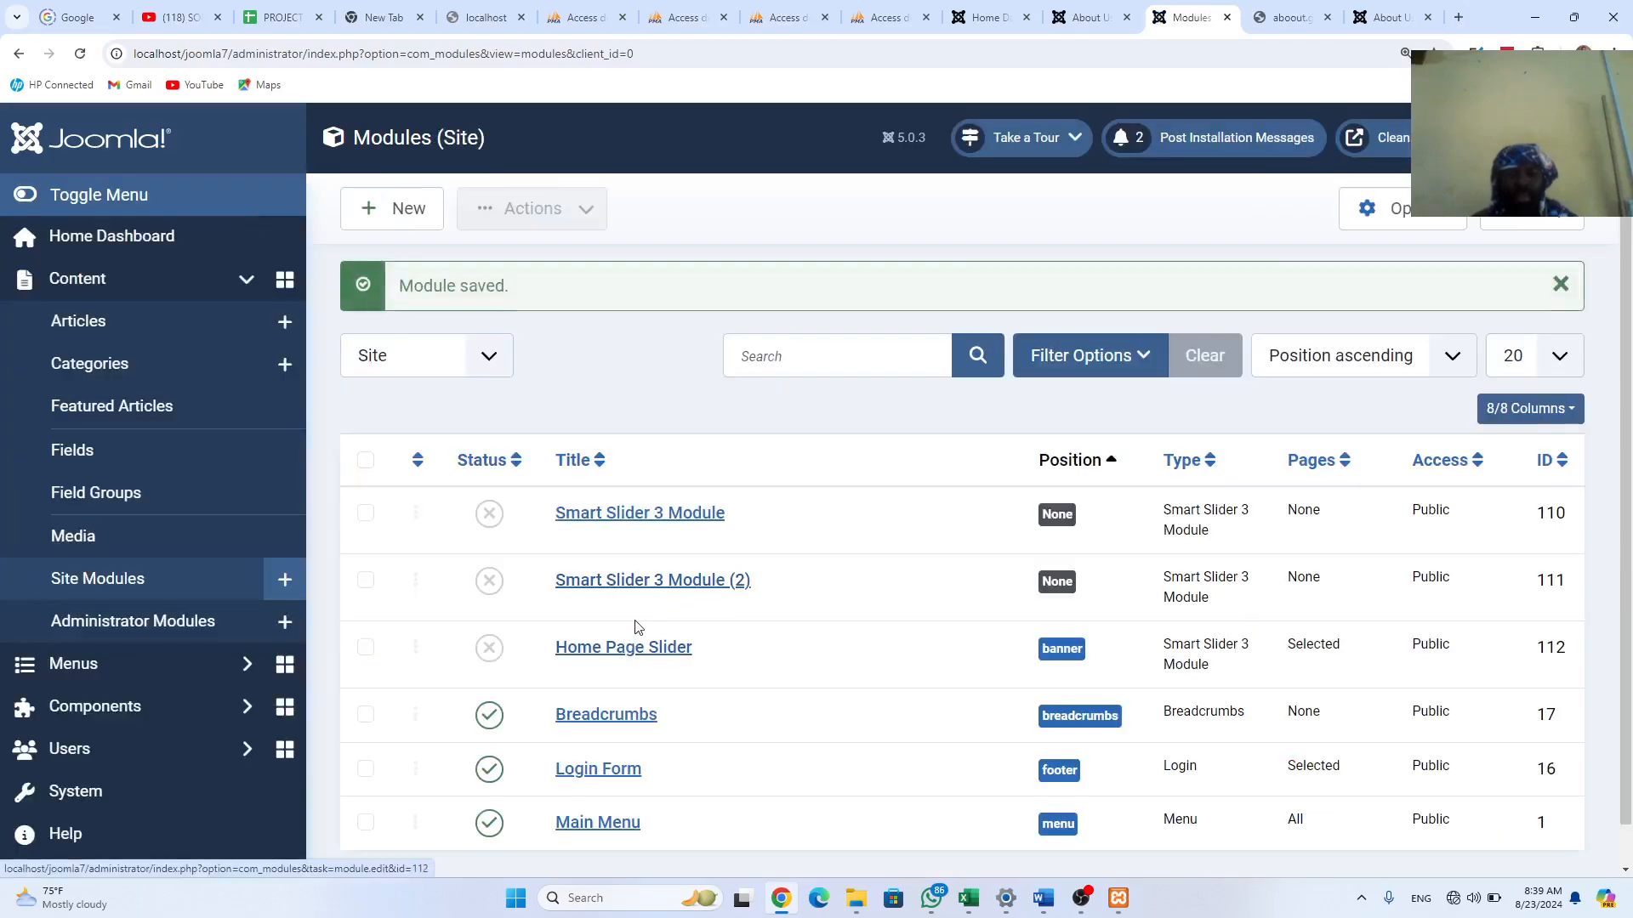
Step: Point the Home Page Slider module at '#2 - Home Page Slider', publish it, and save
scroll(636, 627, down, 1)
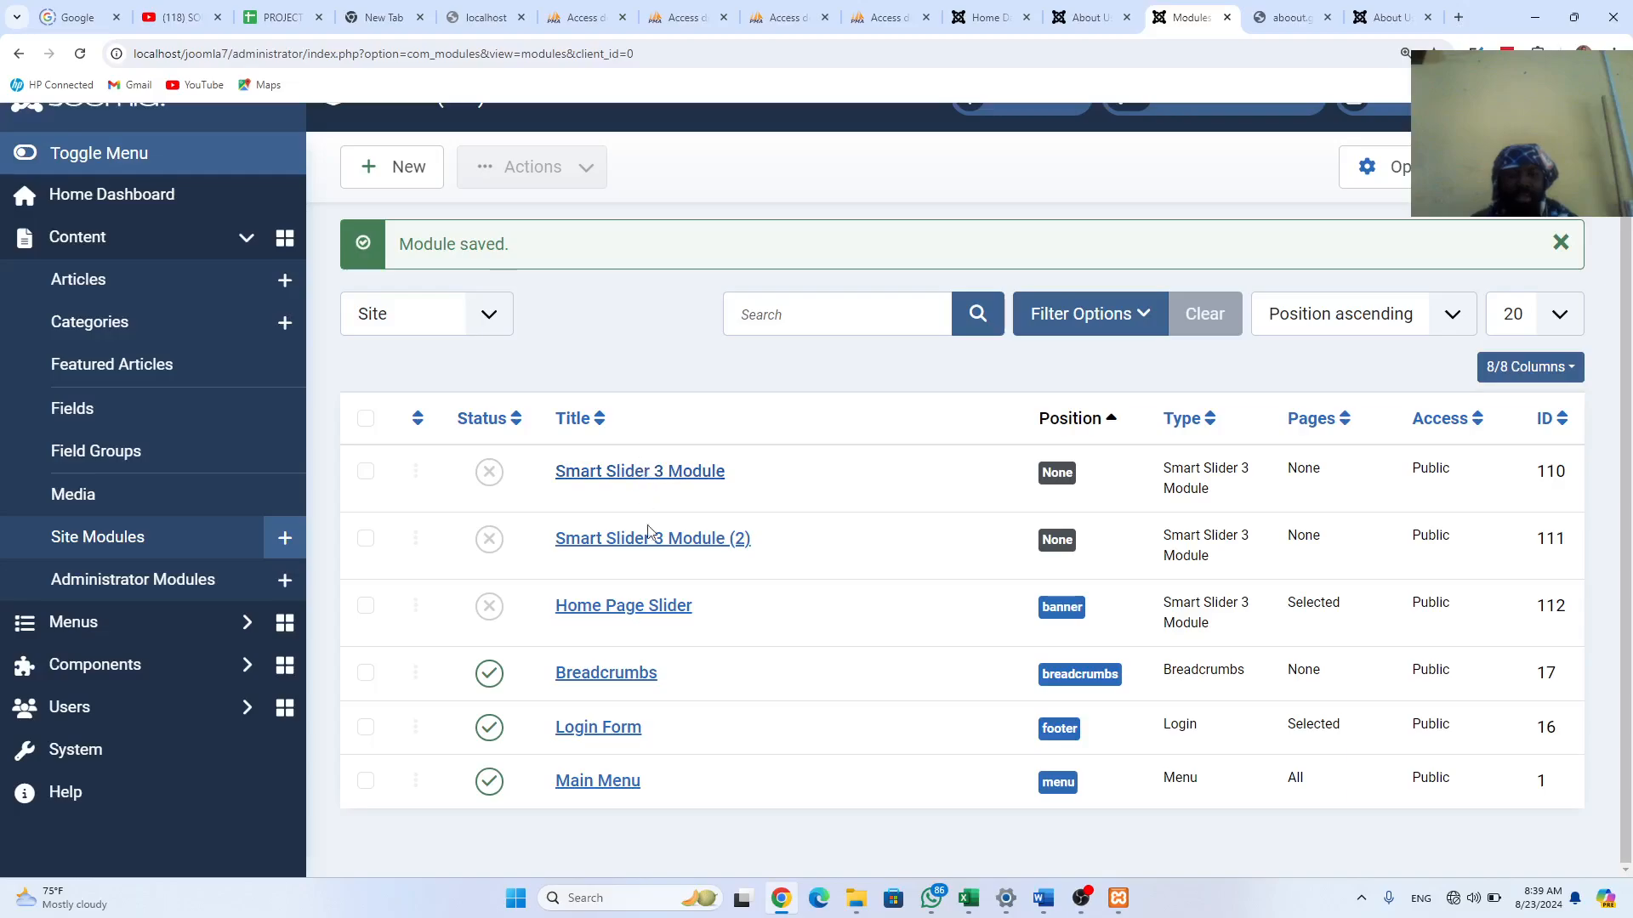
click(636, 607)
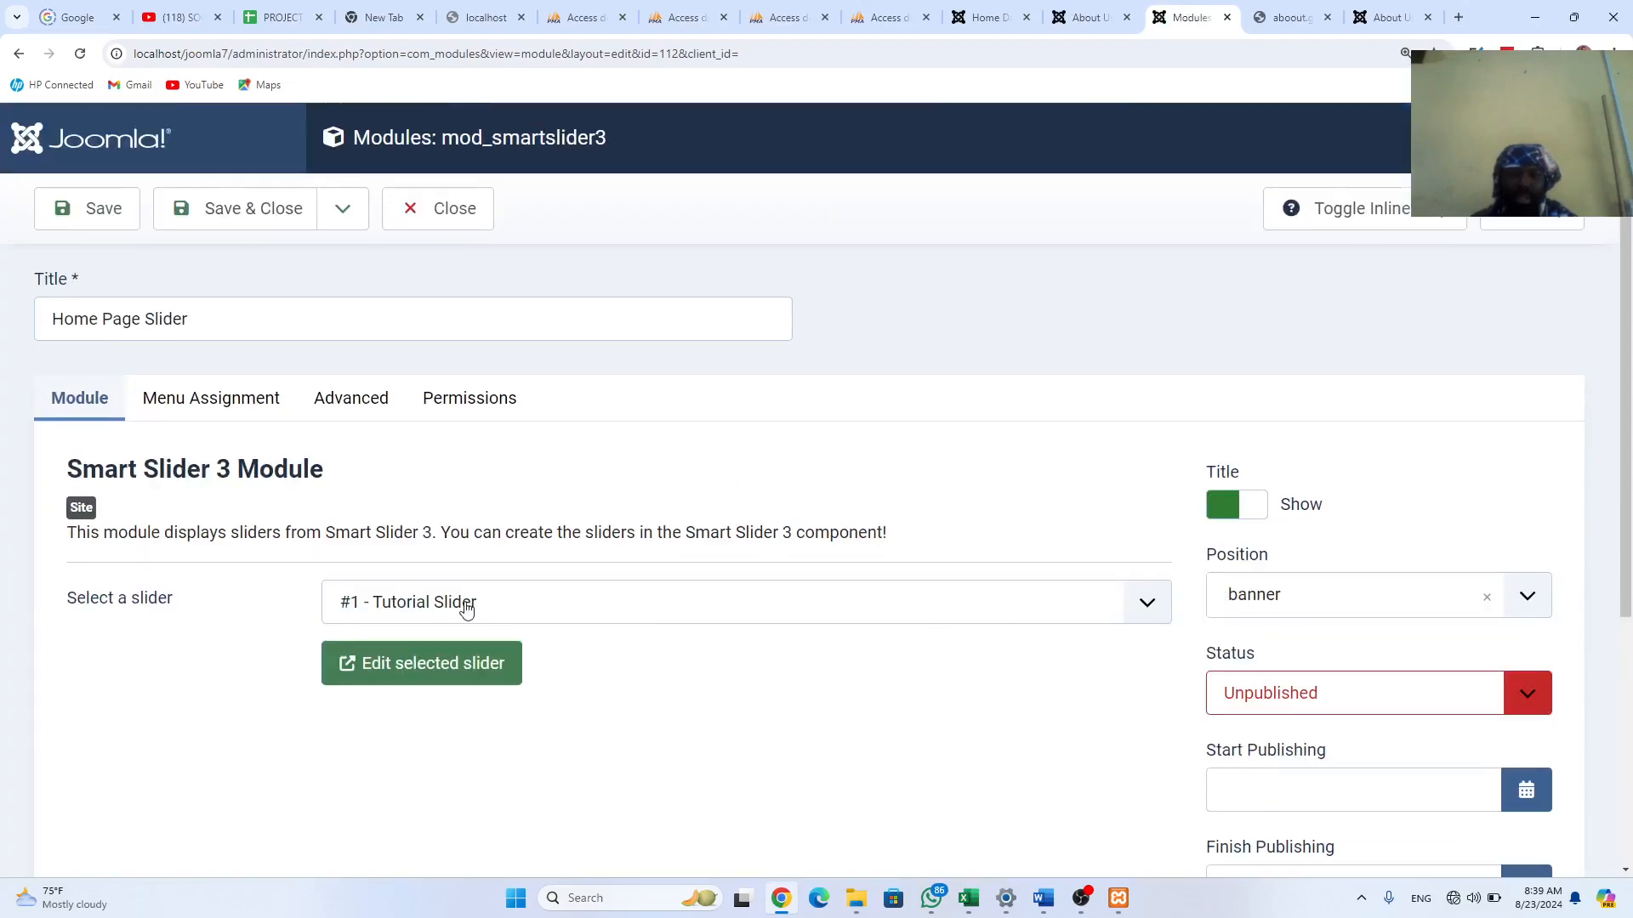
click(1145, 605)
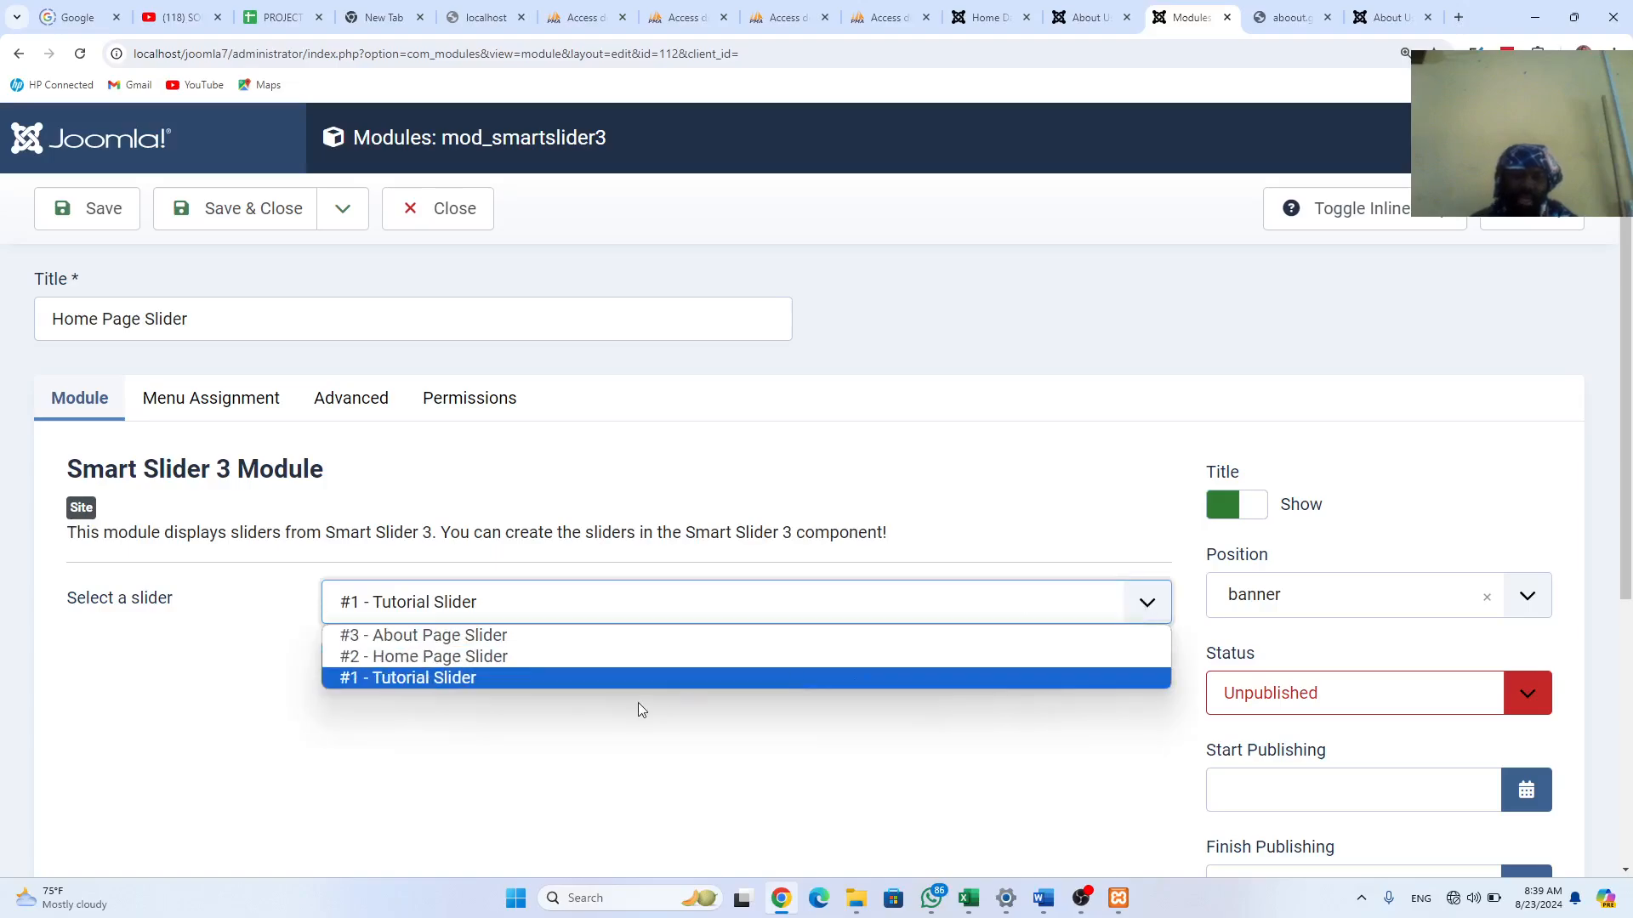
click(477, 660)
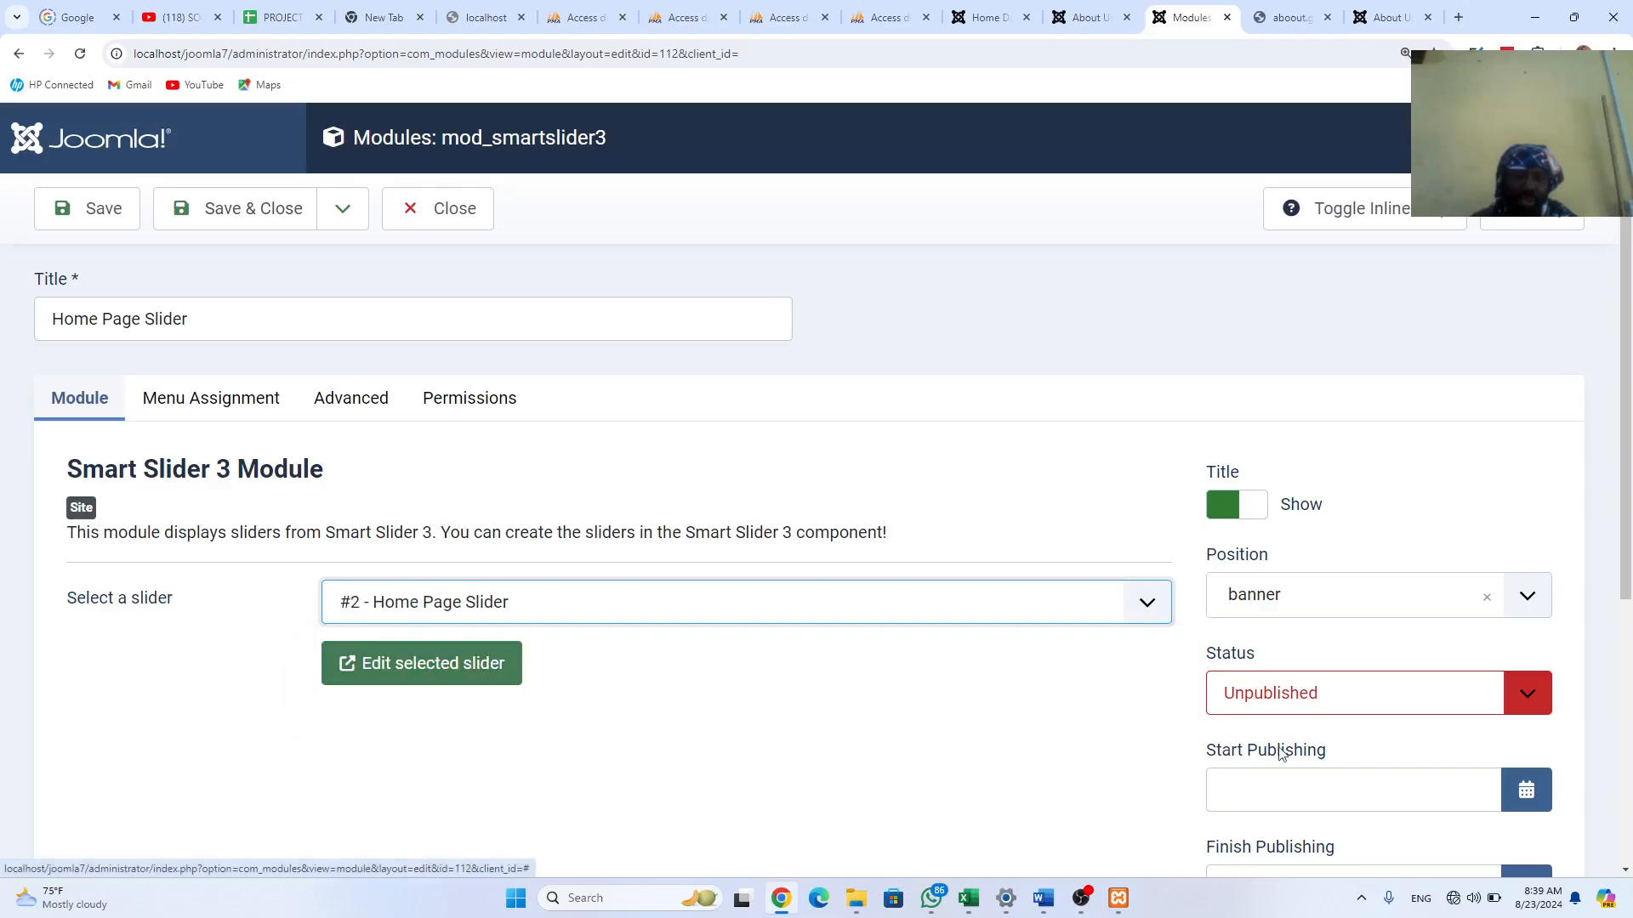
click(1537, 697)
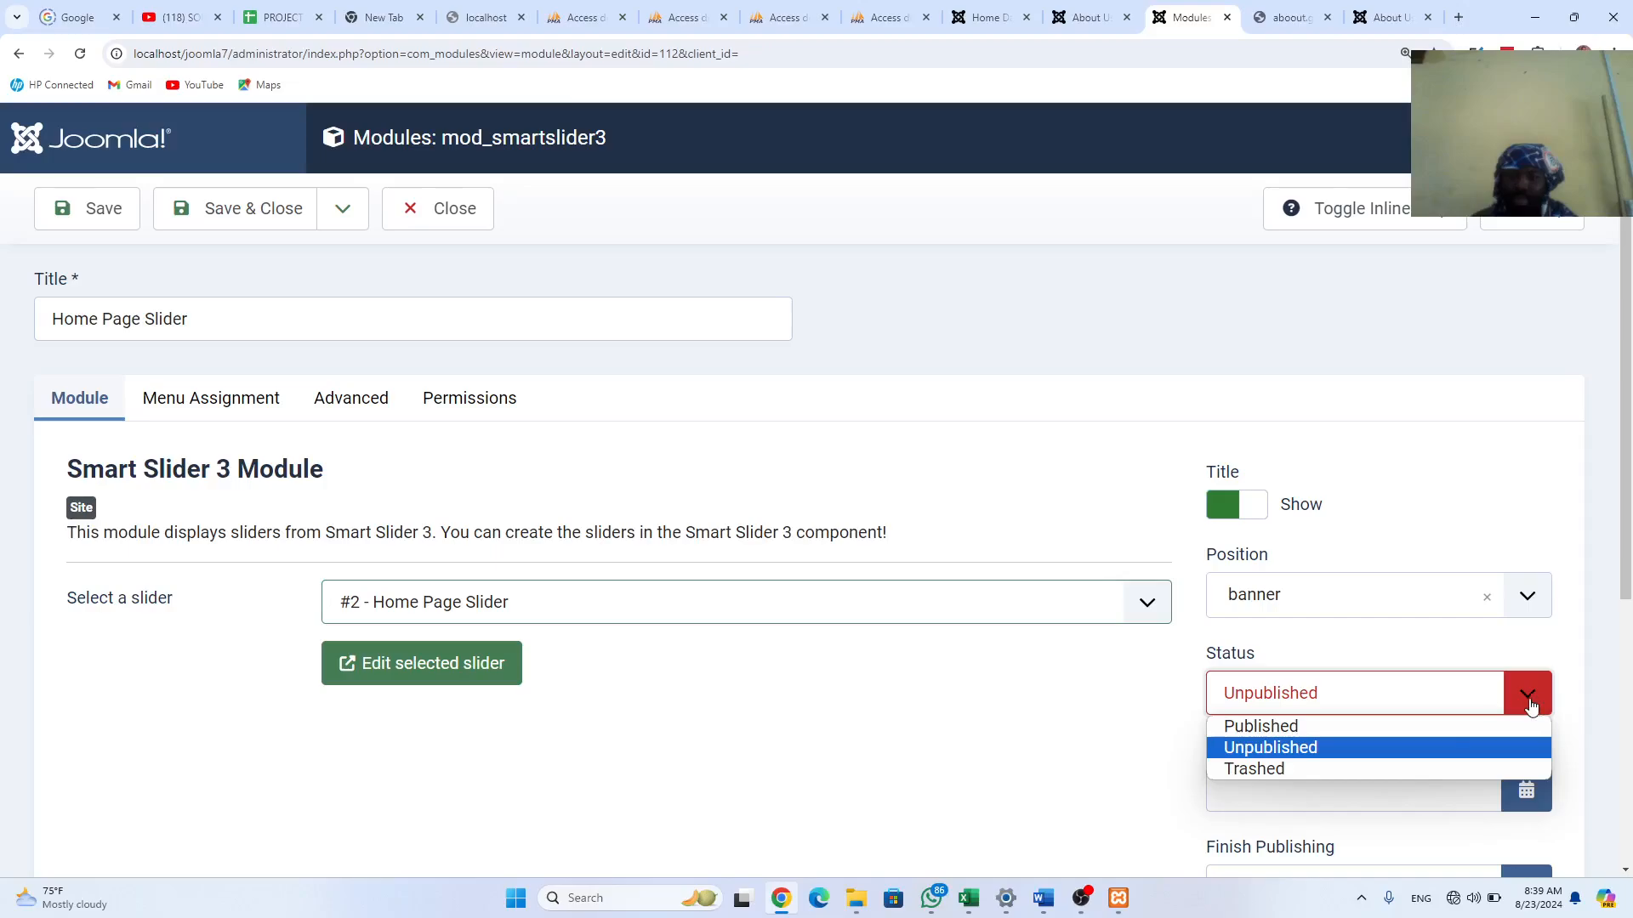
click(1337, 727)
click(252, 406)
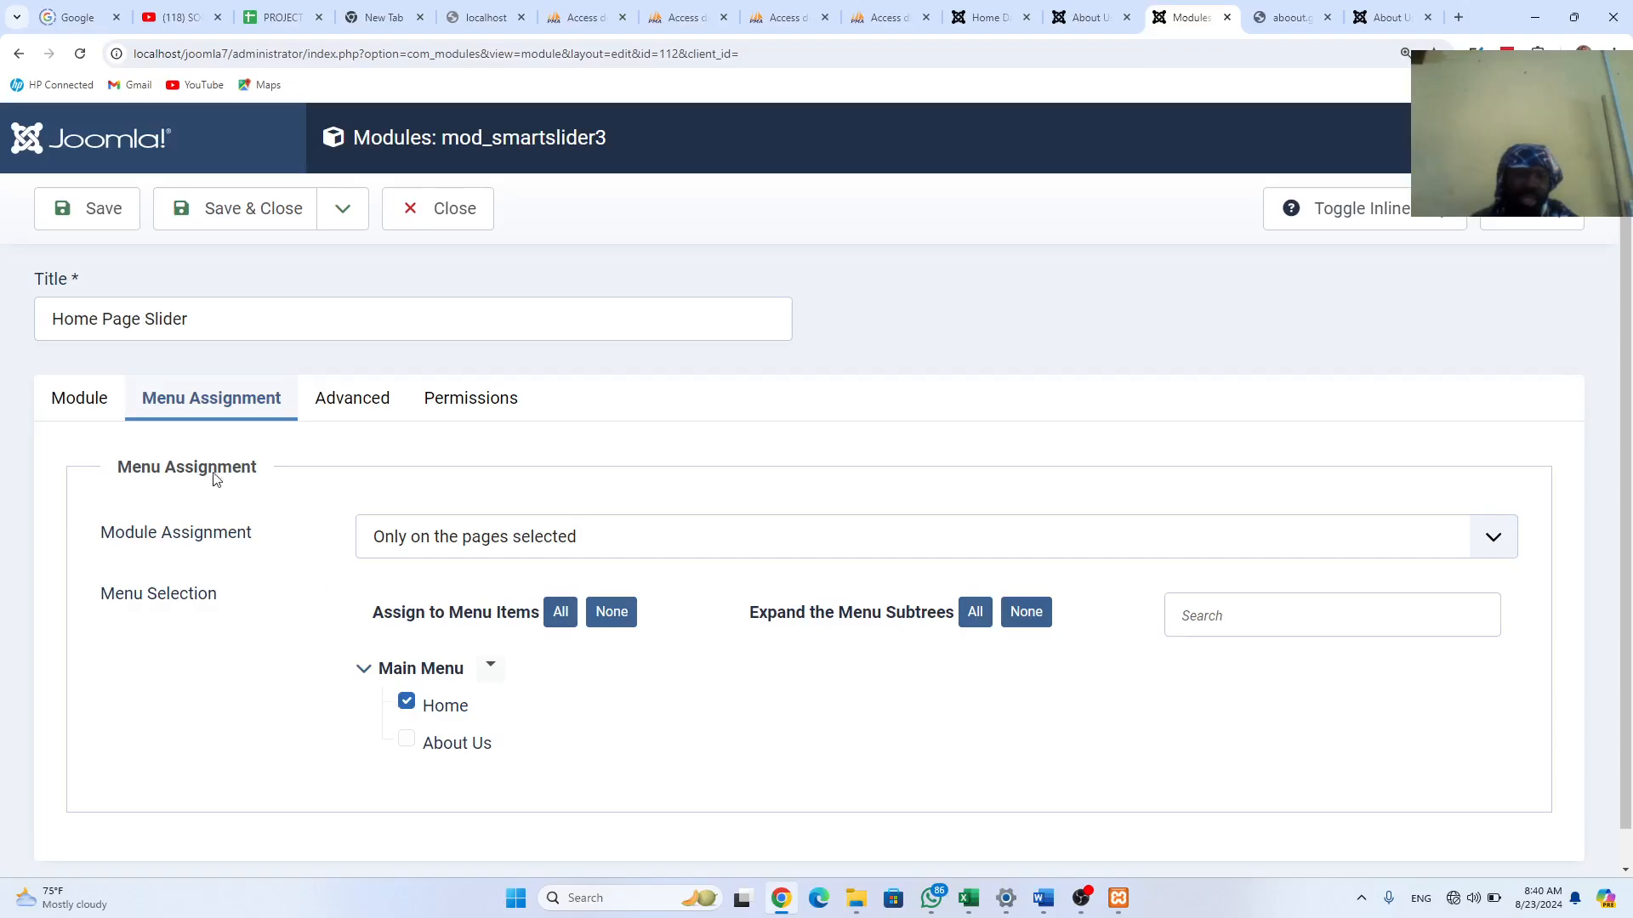
click(259, 202)
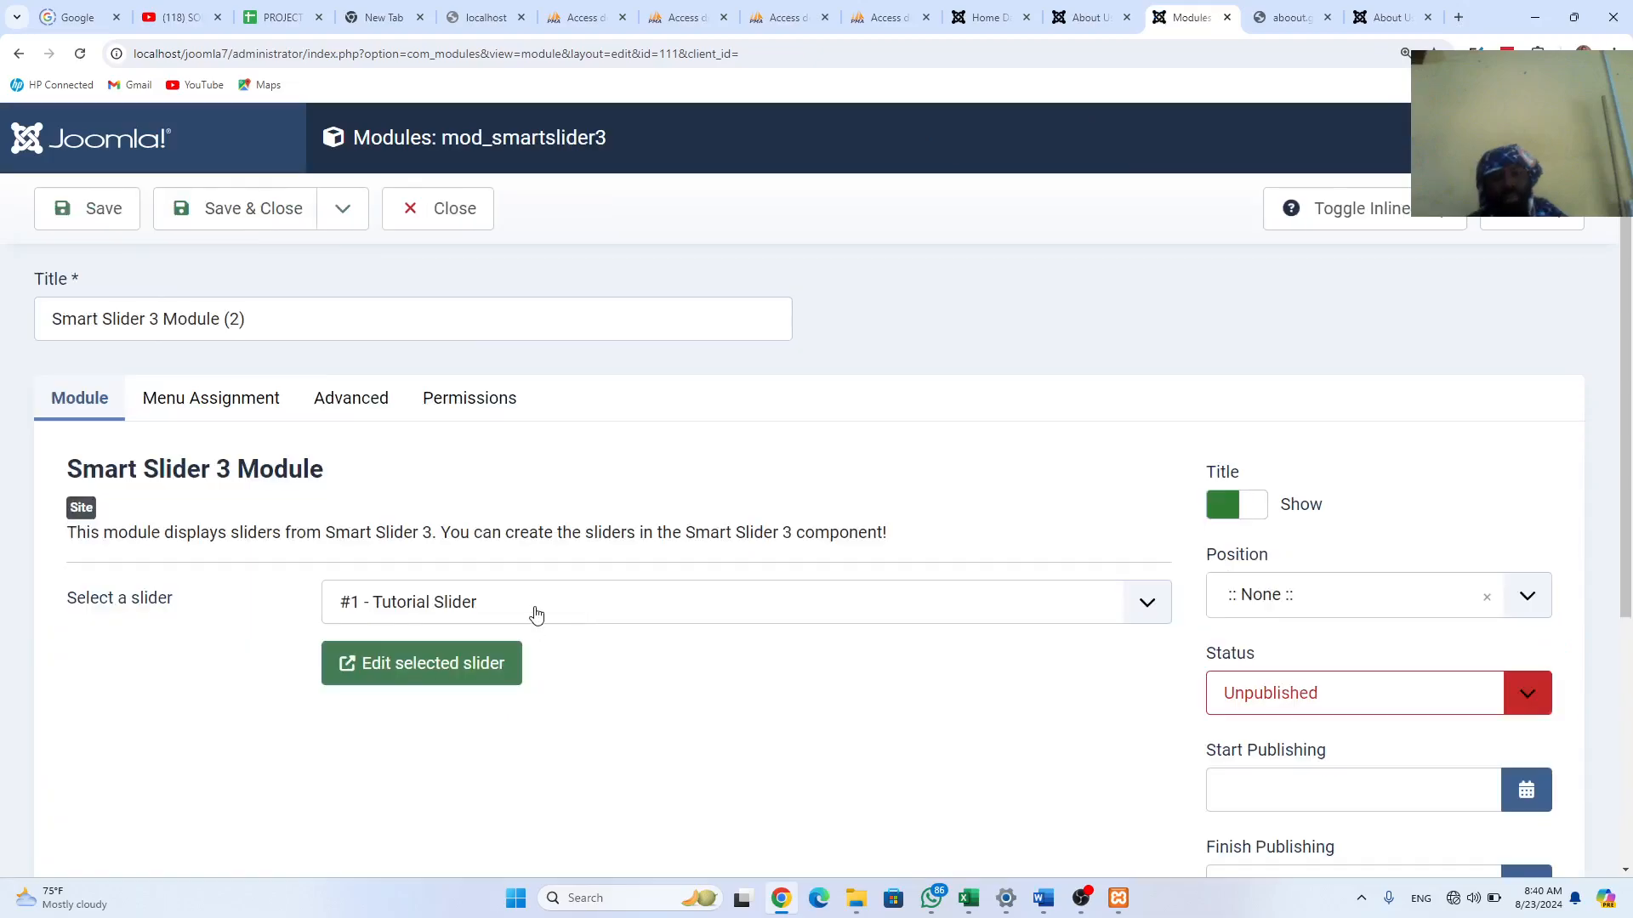
Step: Set the module to slider #3, title it 'About Page Slider', publish in banner, and save
click(536, 614)
click(481, 637)
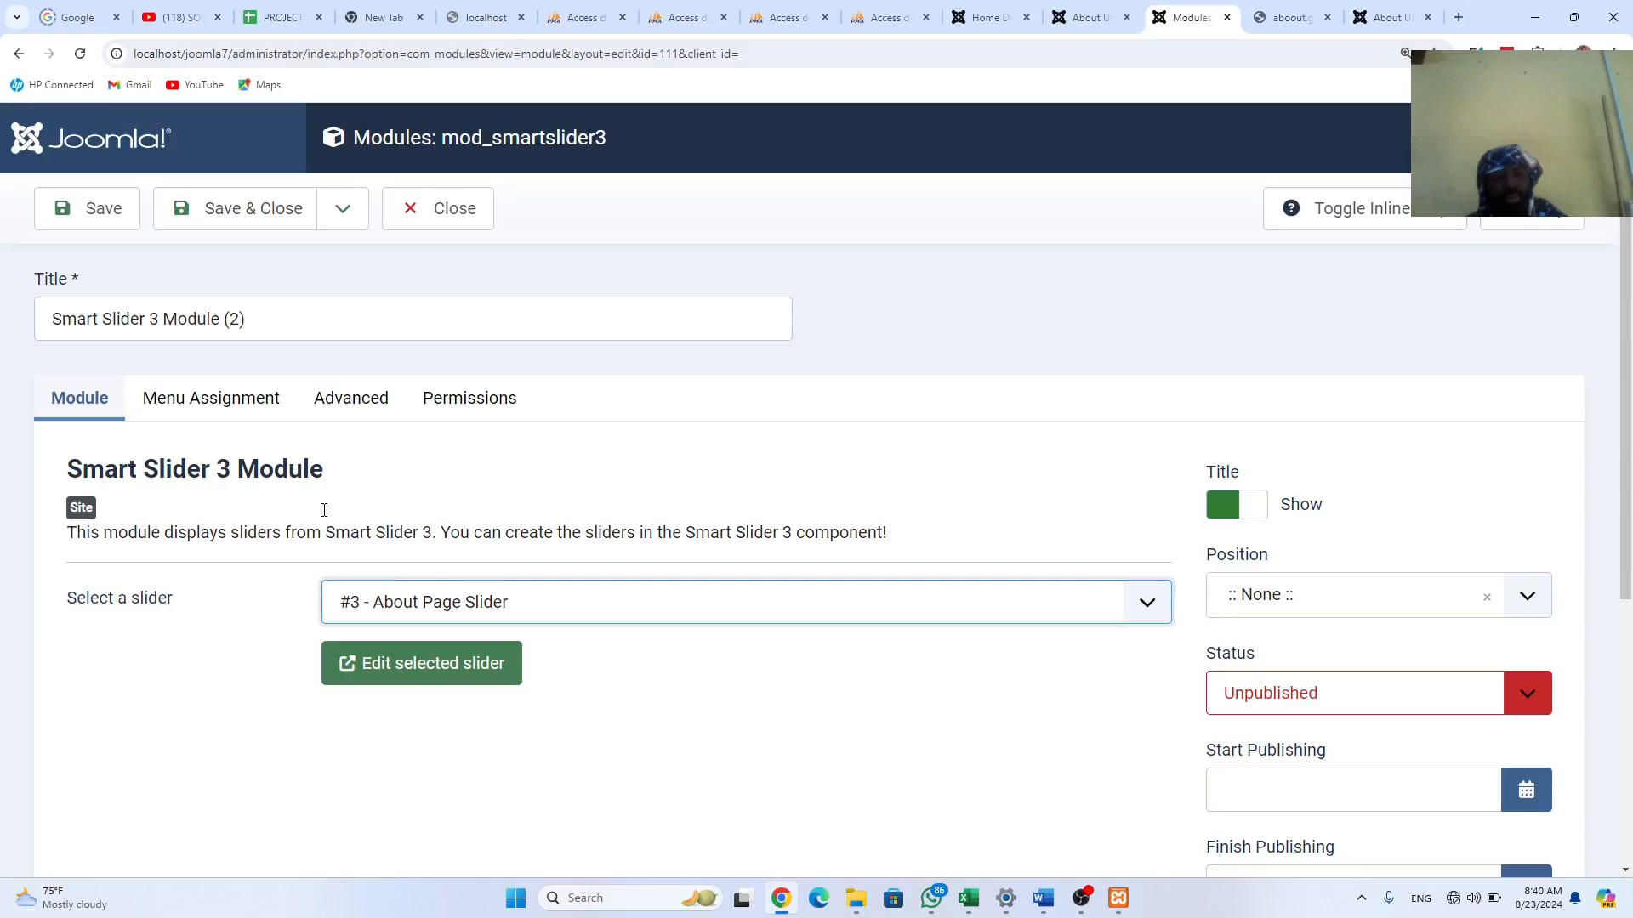
drag(264, 320, 11, 311)
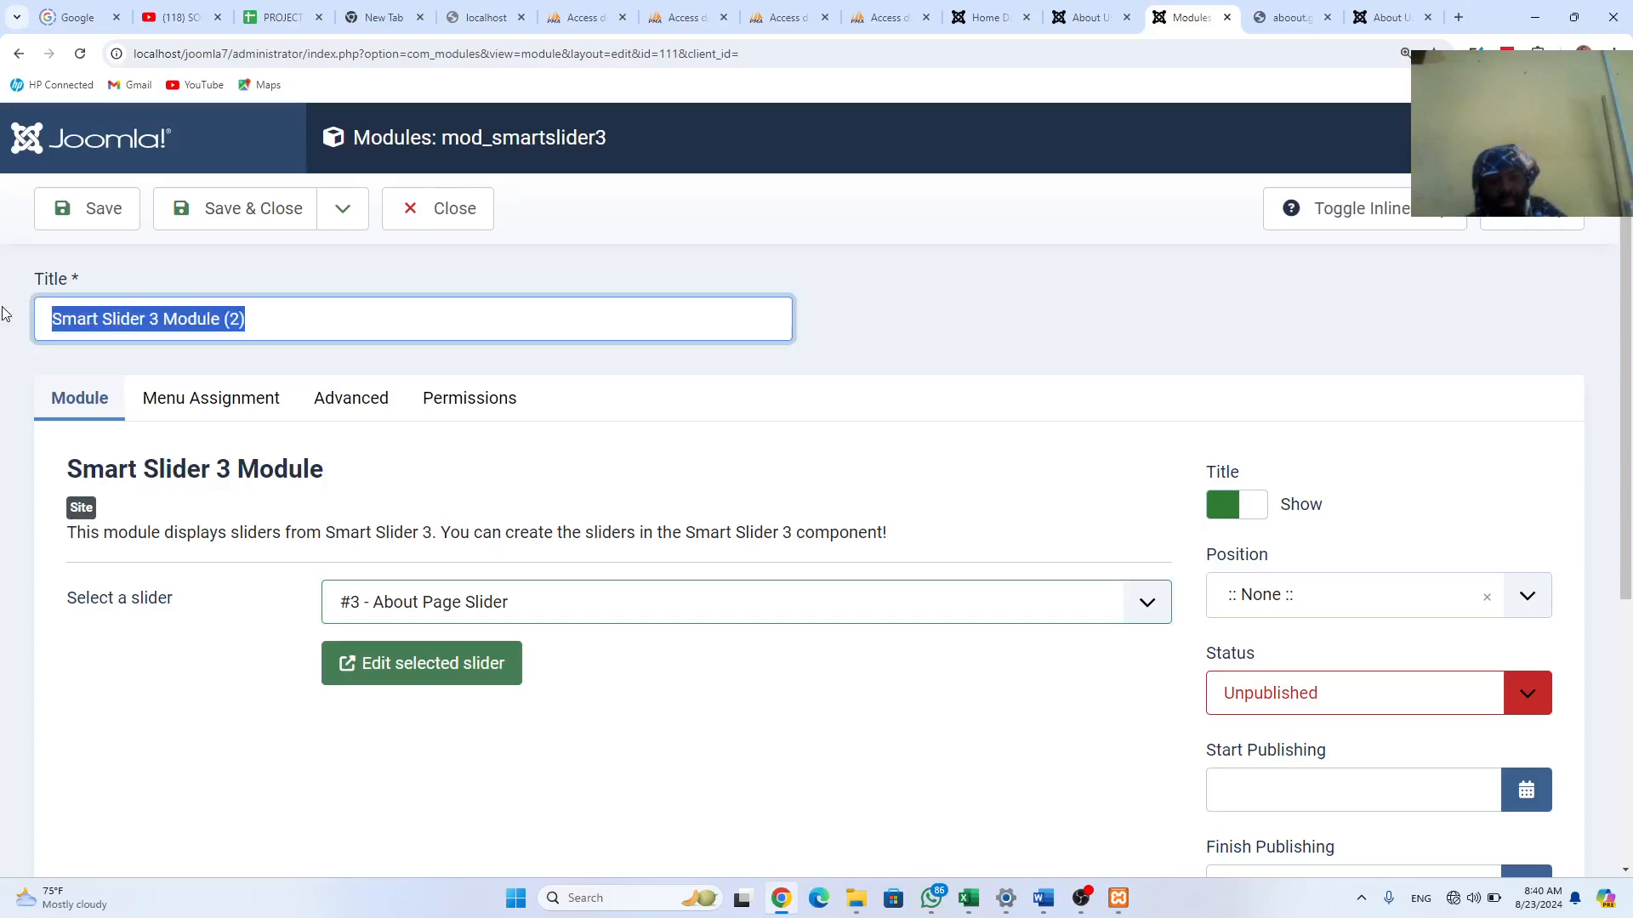
text(ab)
click(247, 428)
click(1529, 694)
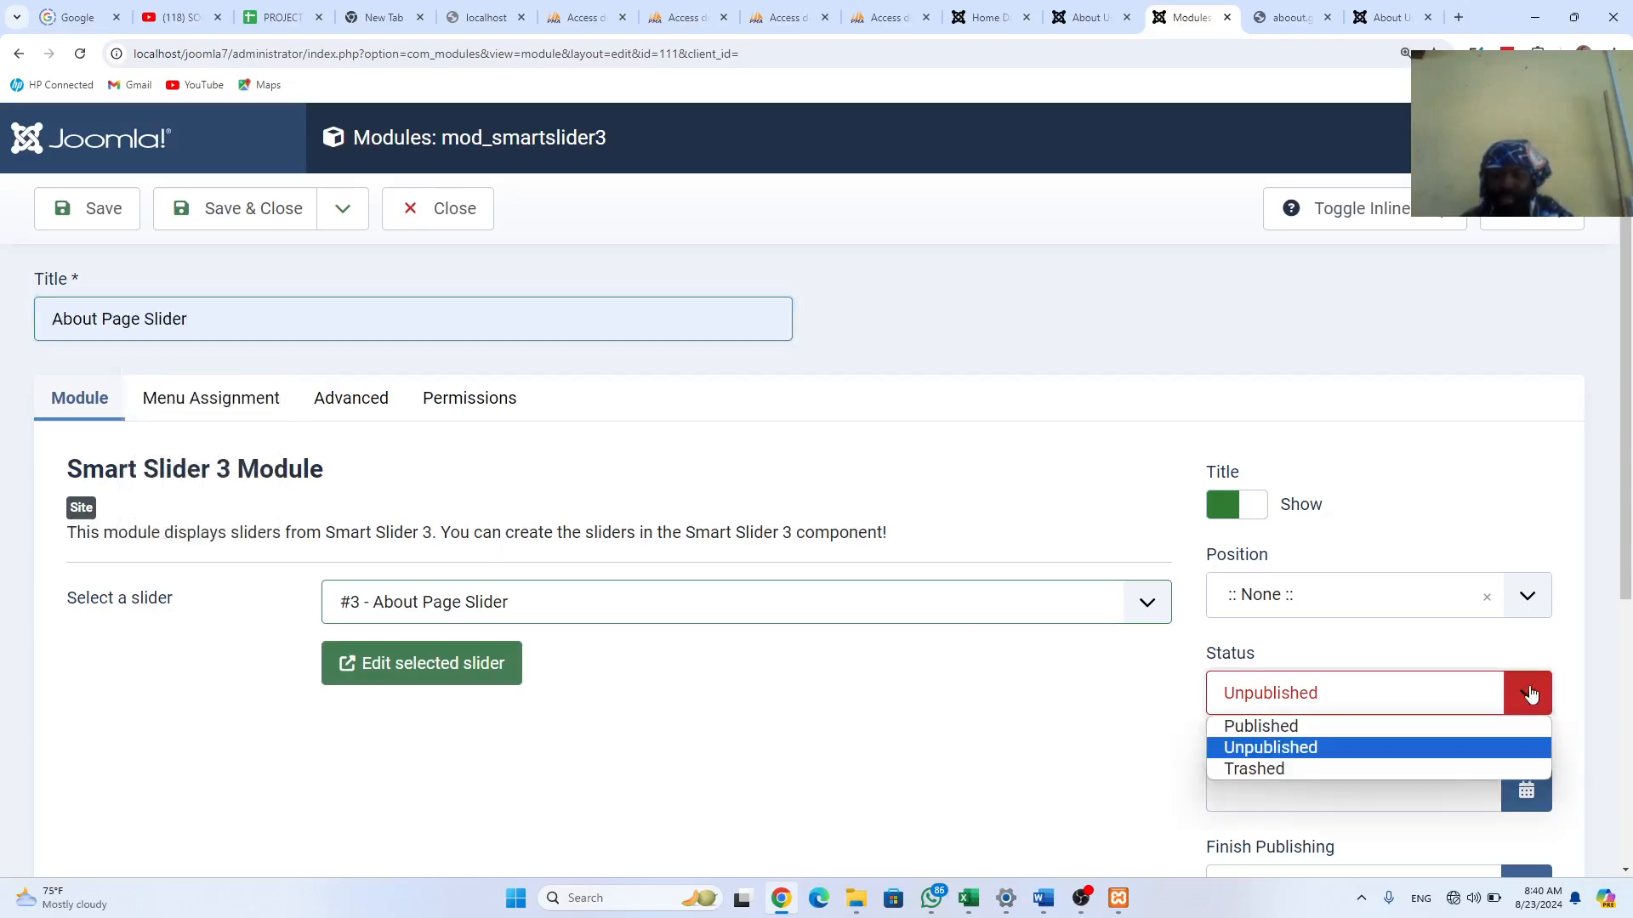
click(1392, 727)
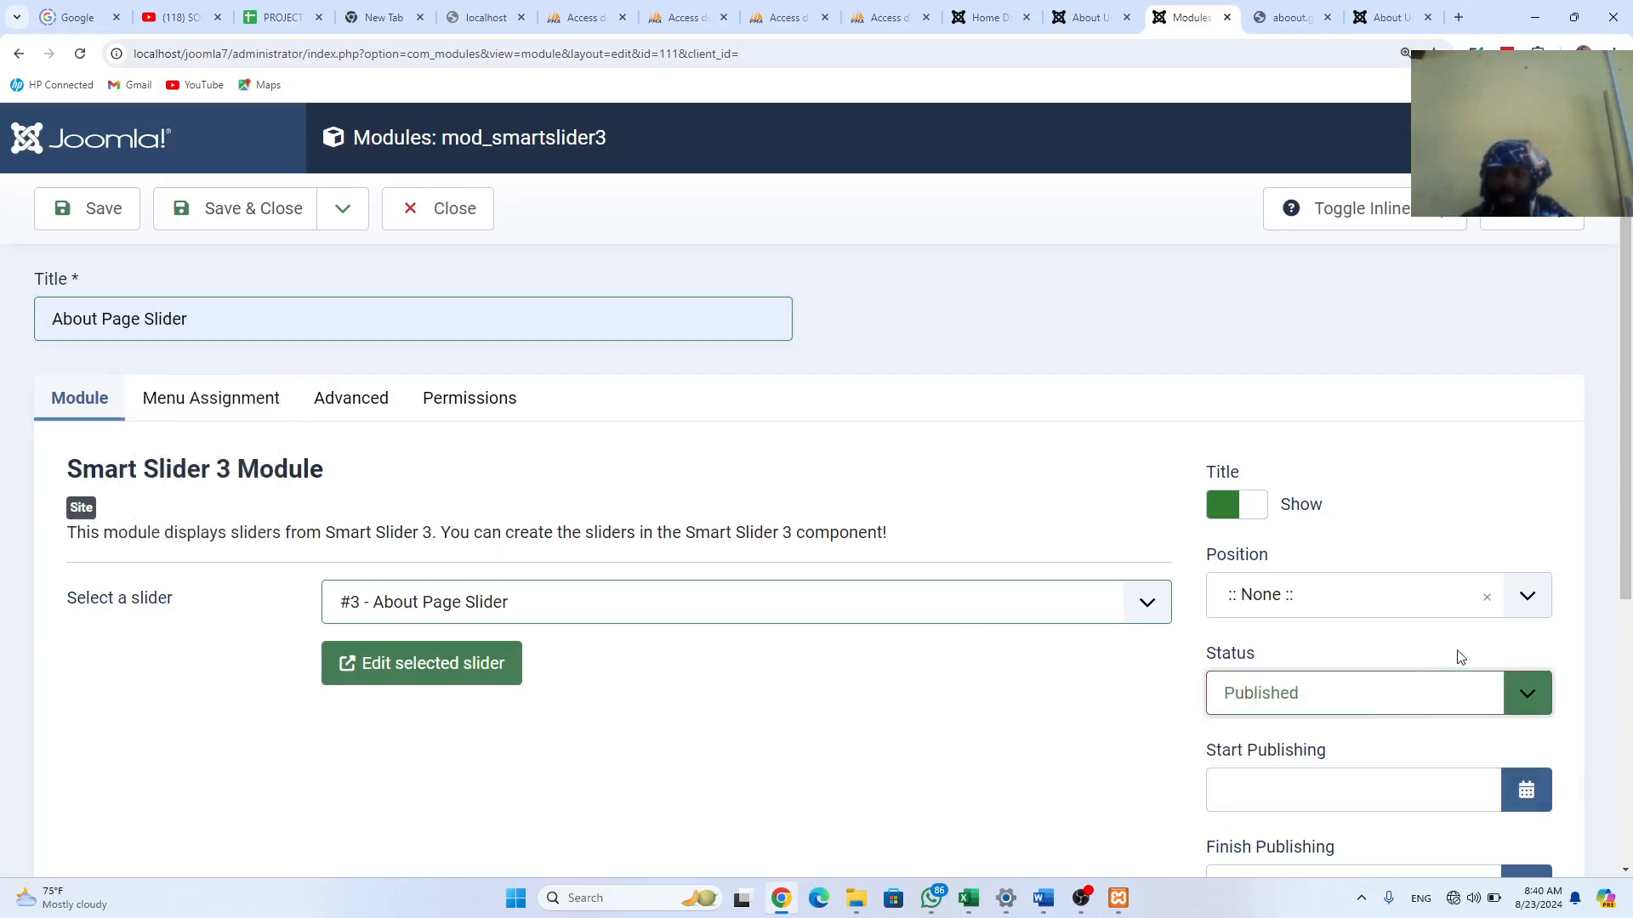
click(1518, 595)
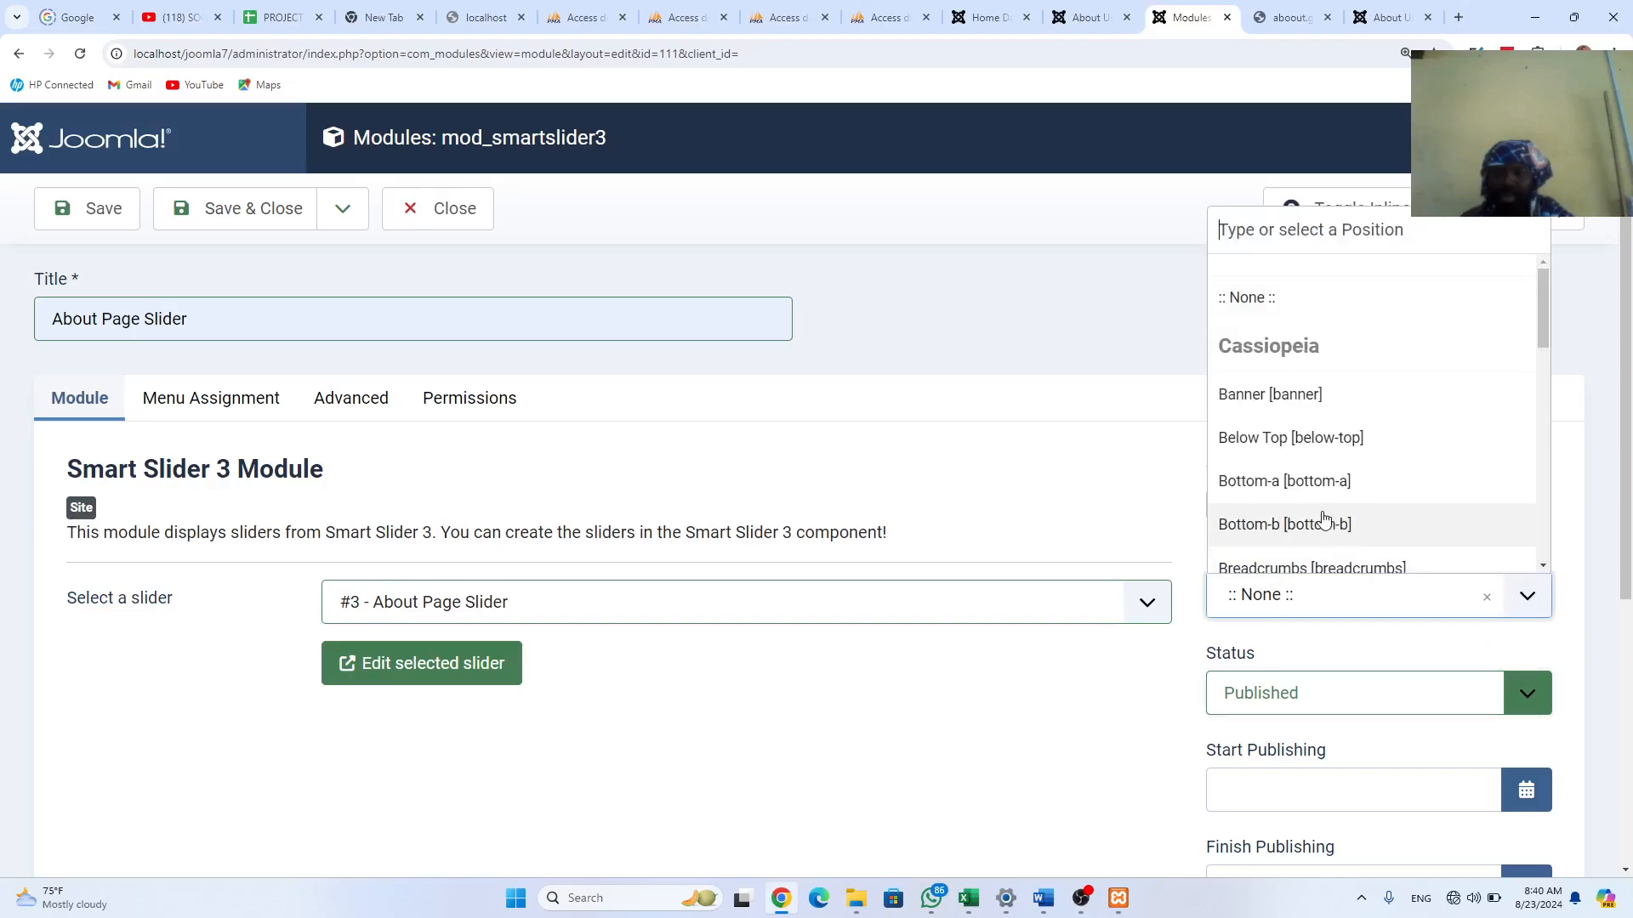
click(1288, 394)
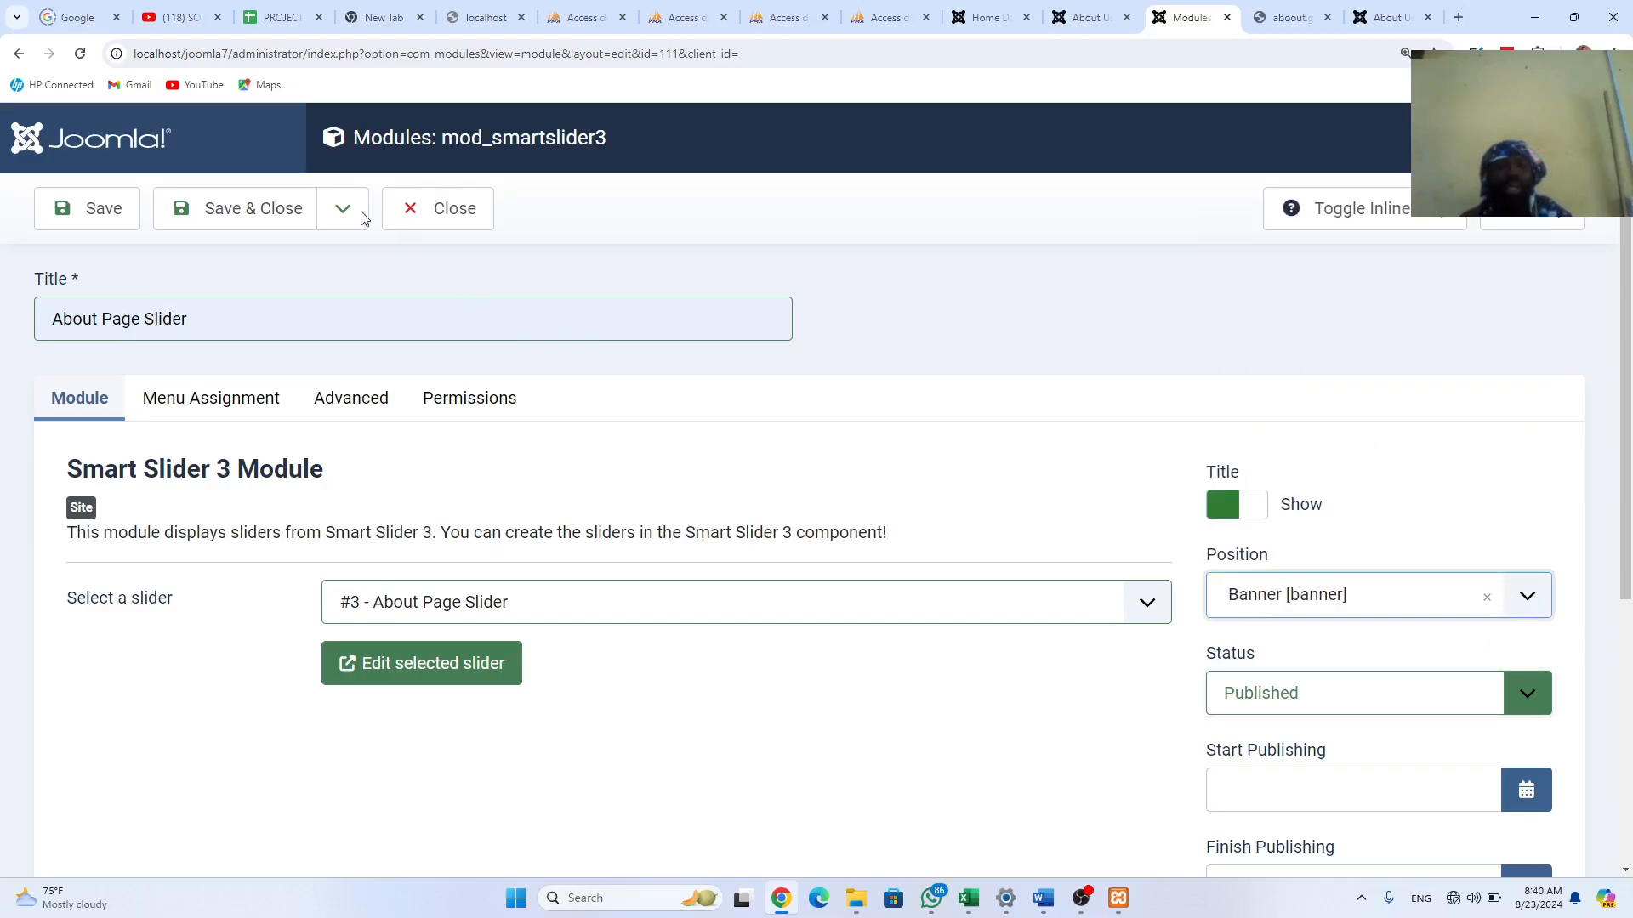
click(233, 210)
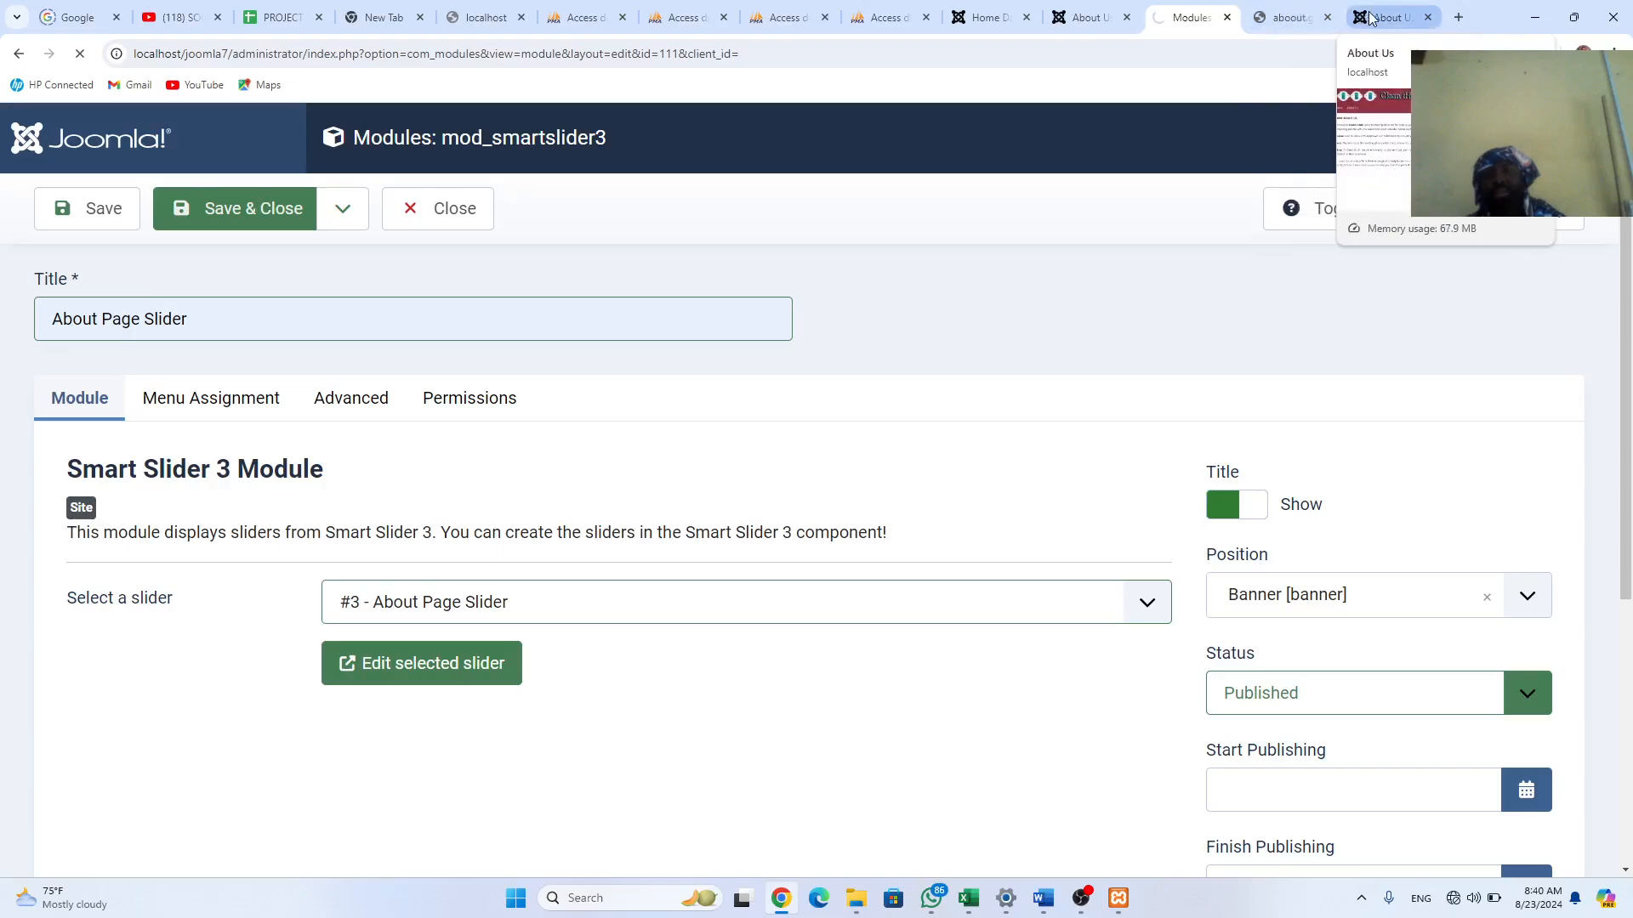
Step: Close the aboout image tab and check the live Home and About Us pages for sliders
click(1290, 19)
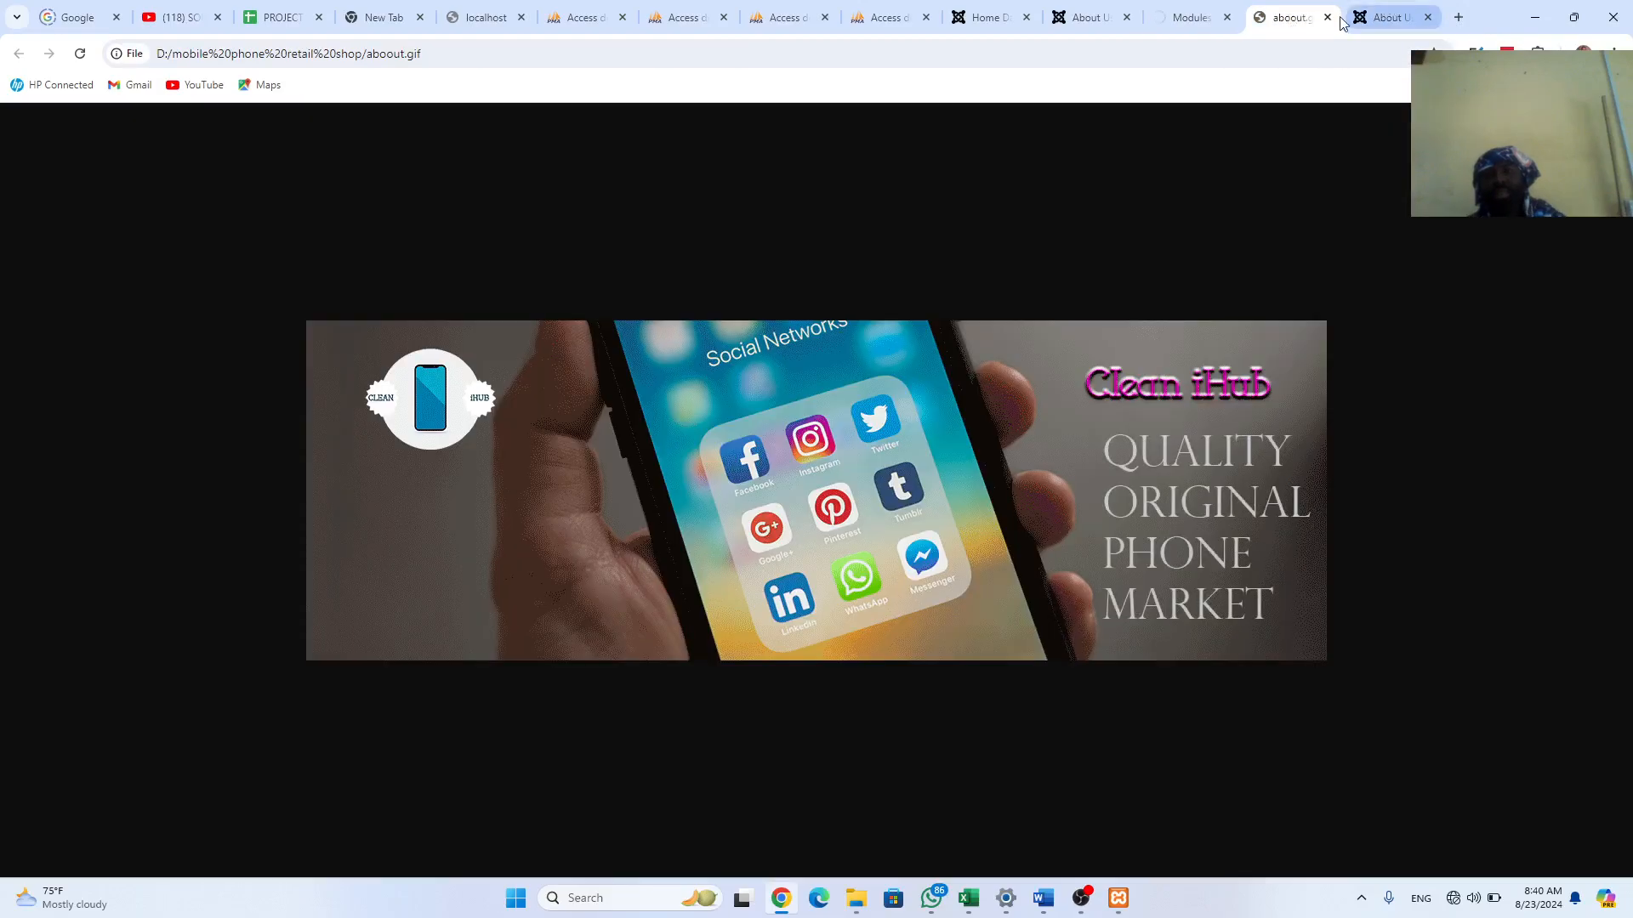
click(1327, 17)
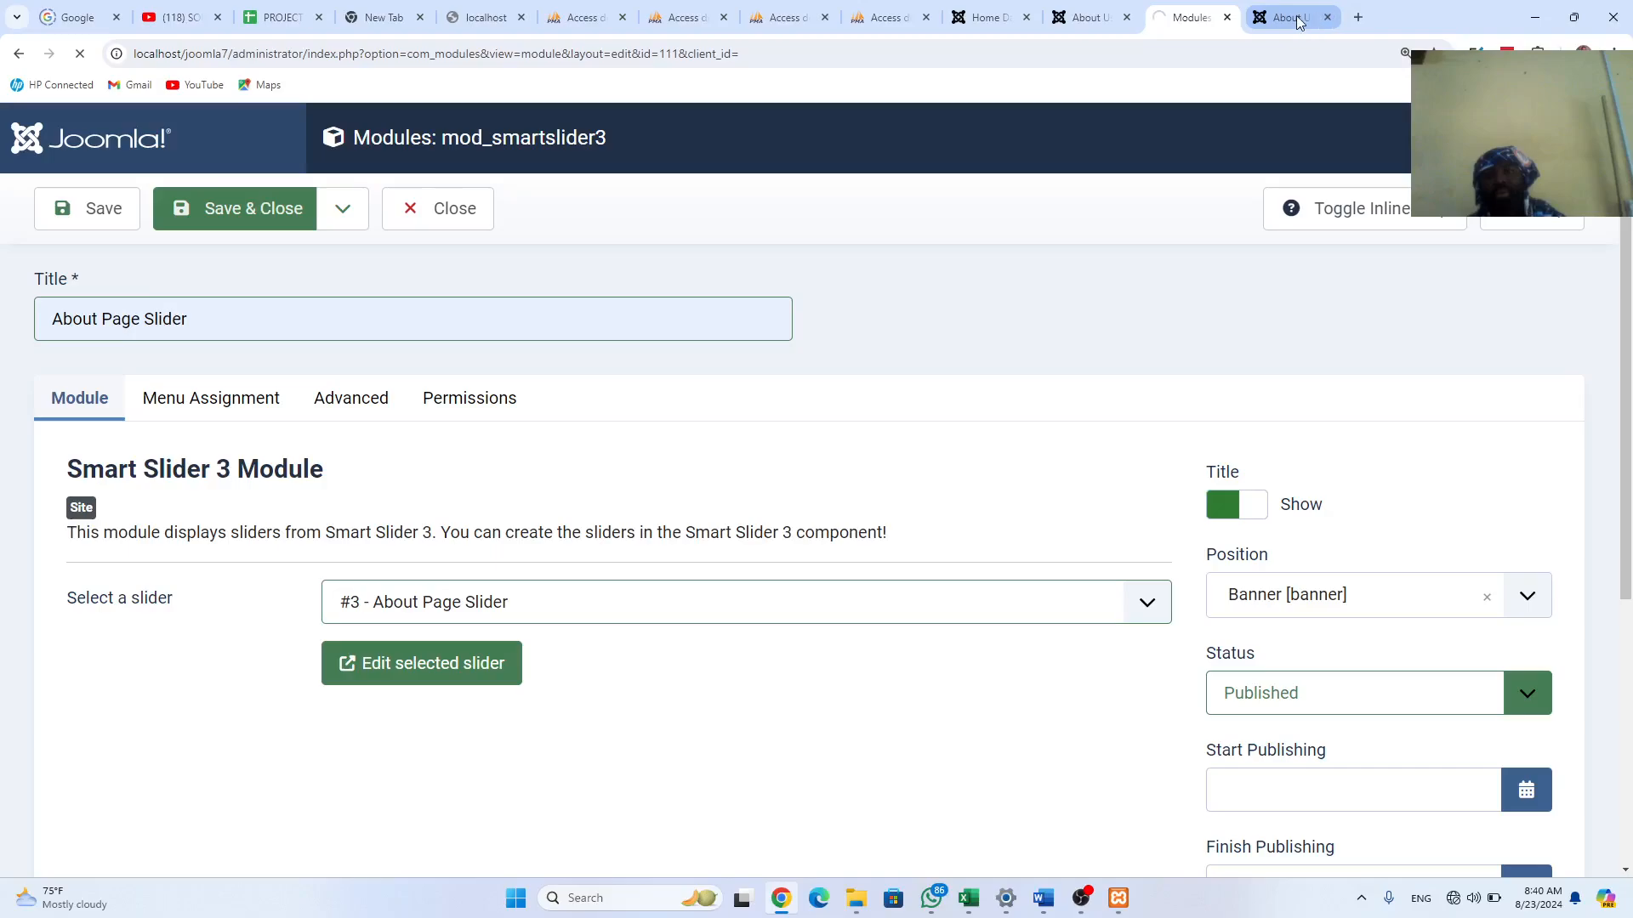
click(1298, 20)
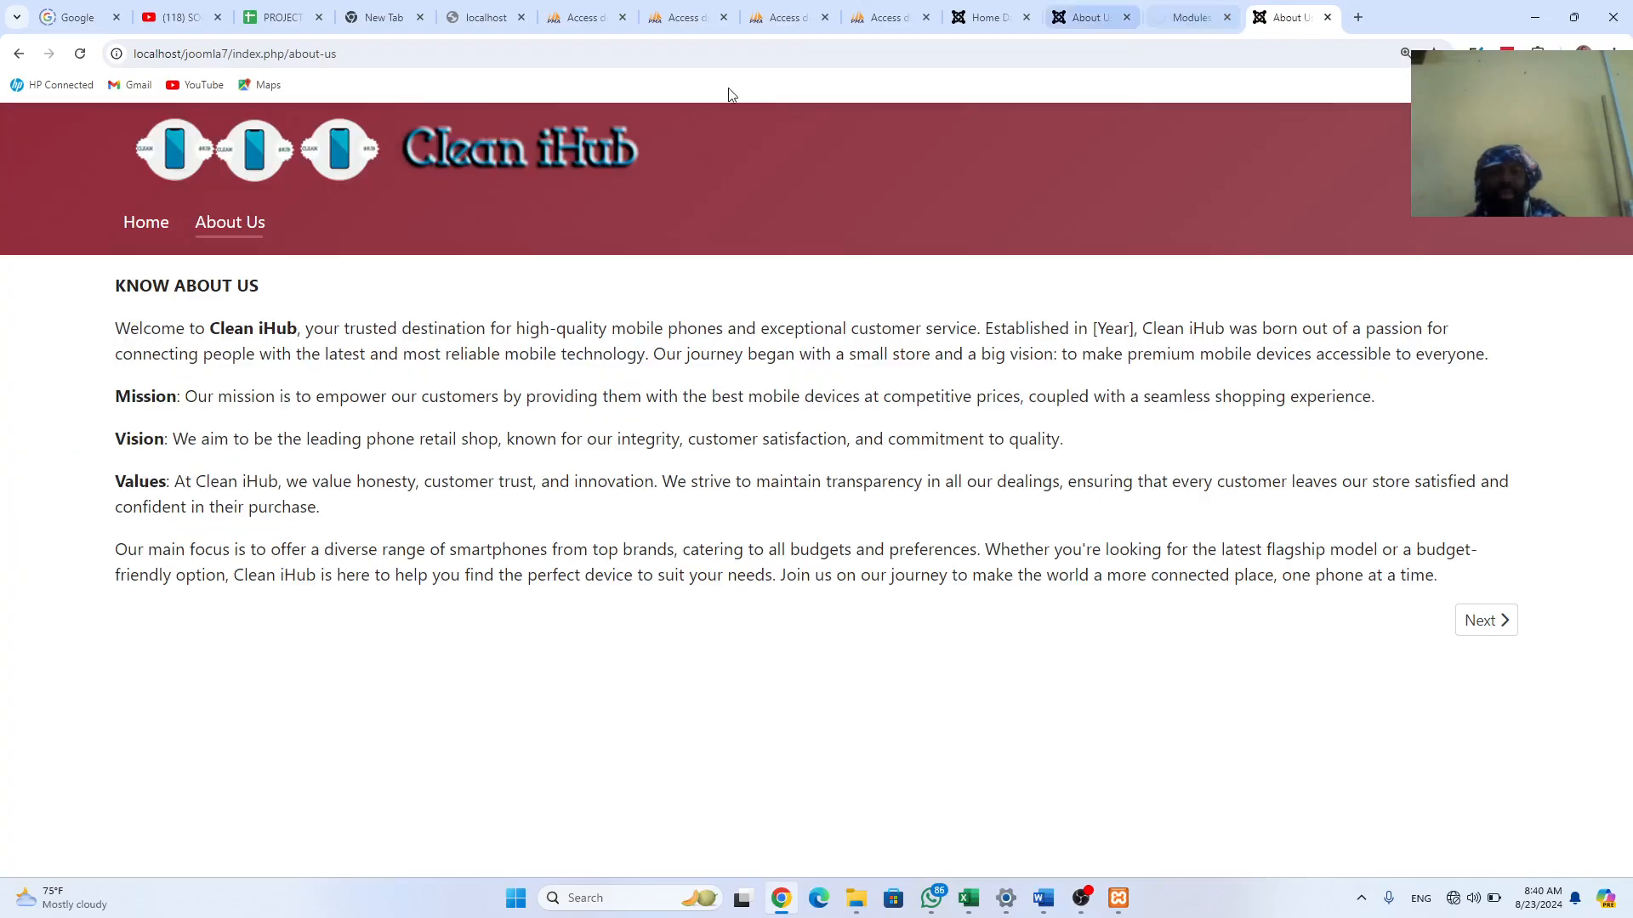
click(80, 58)
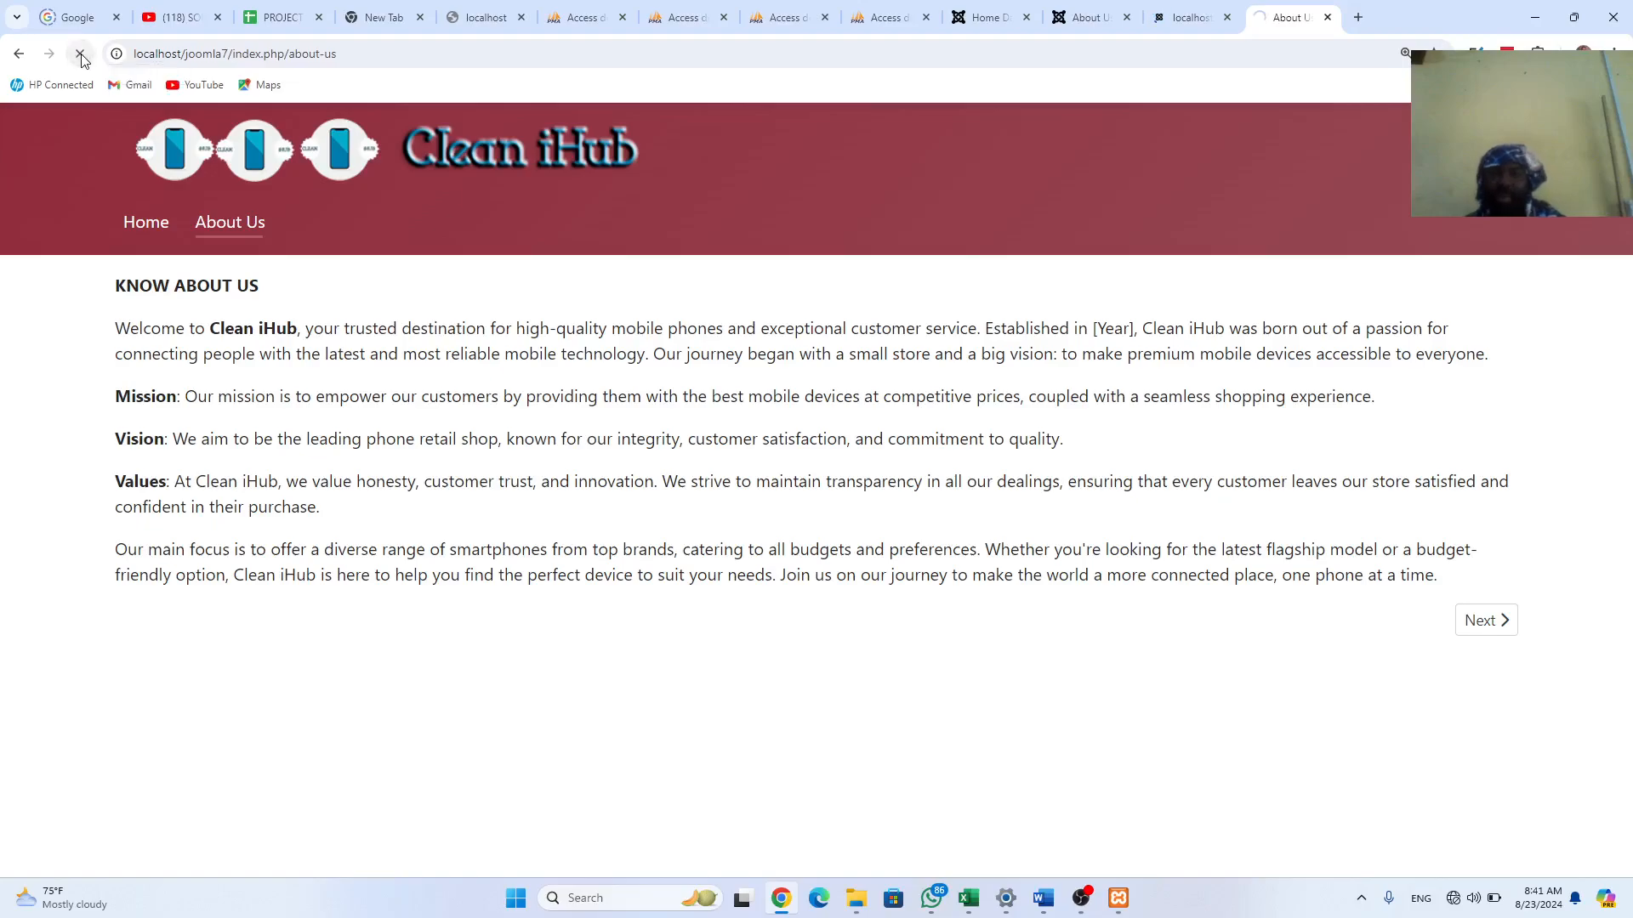
click(148, 219)
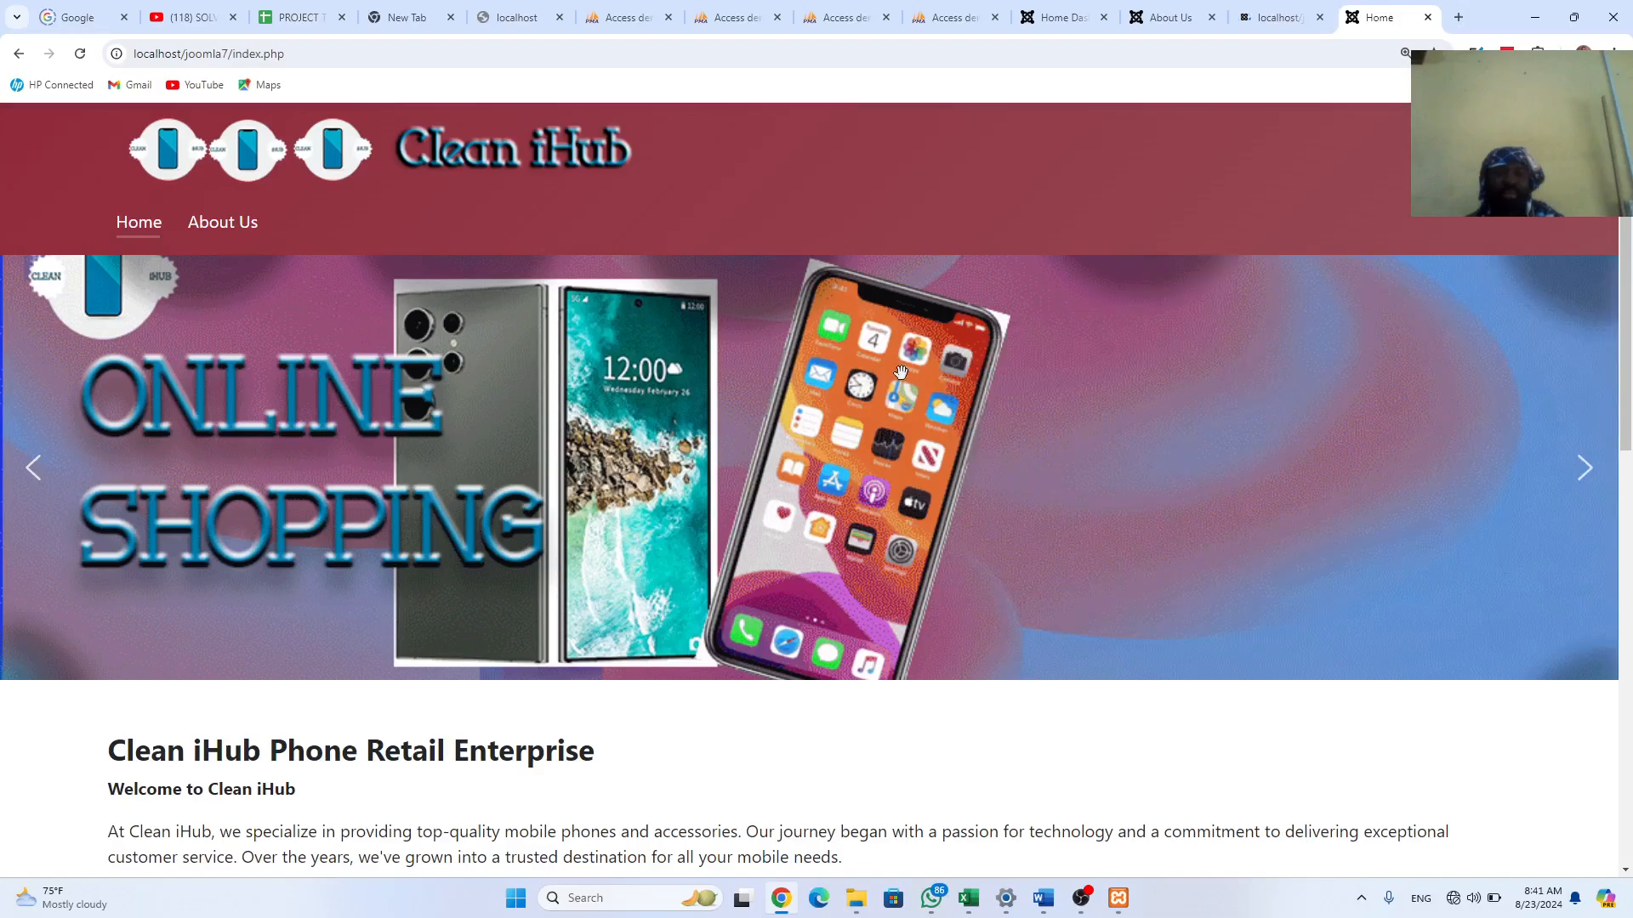
click(223, 223)
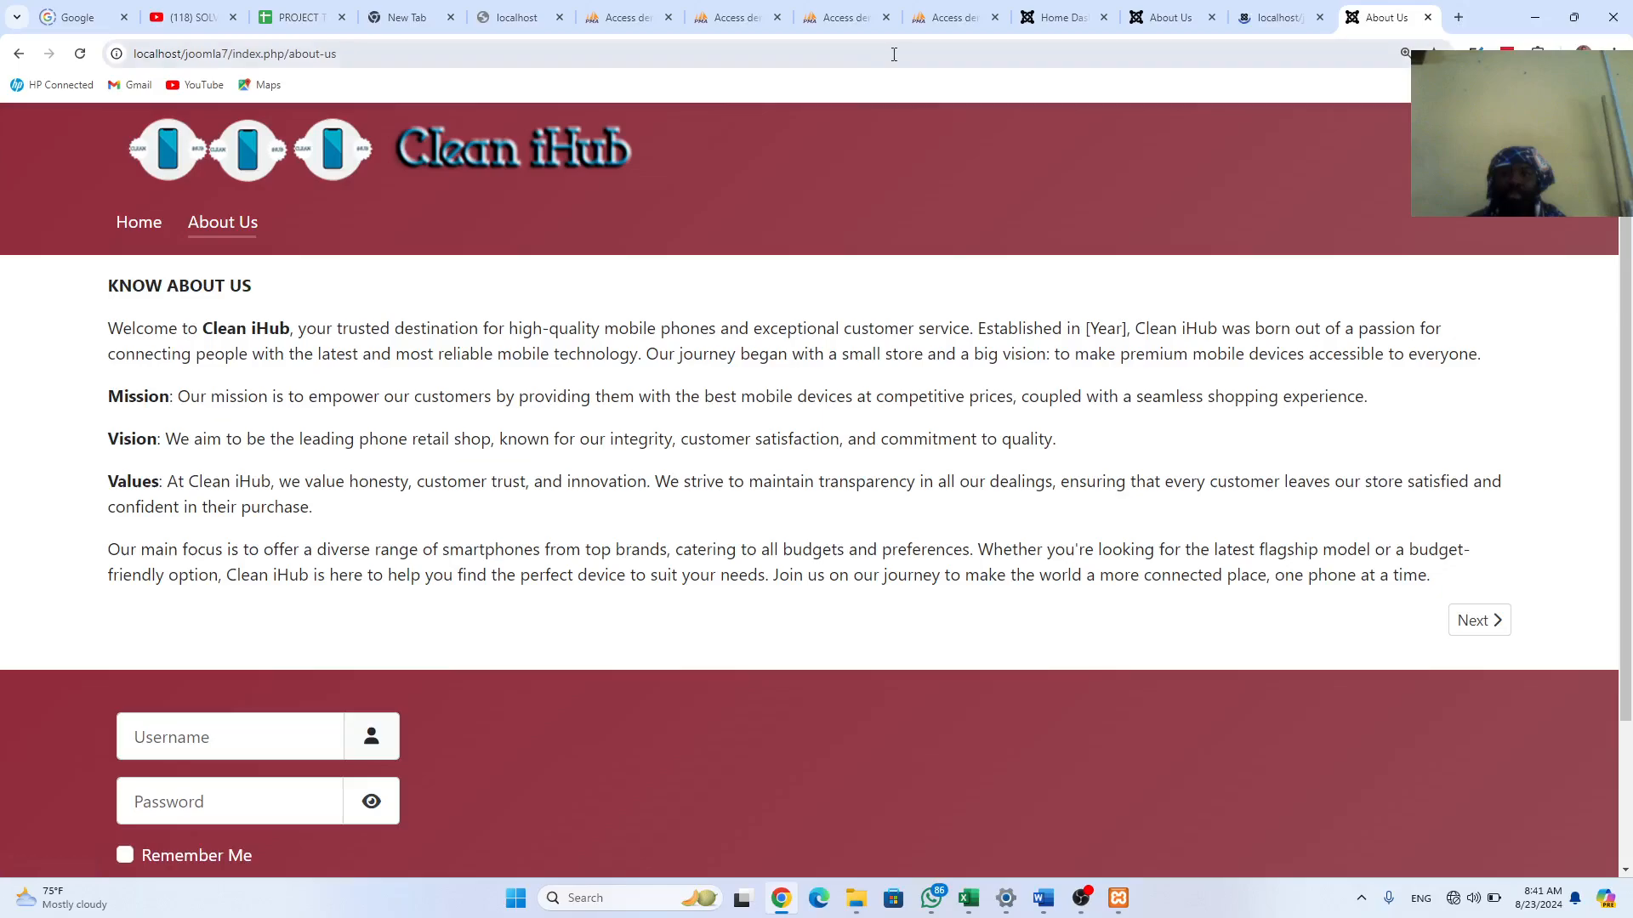
click(1268, 11)
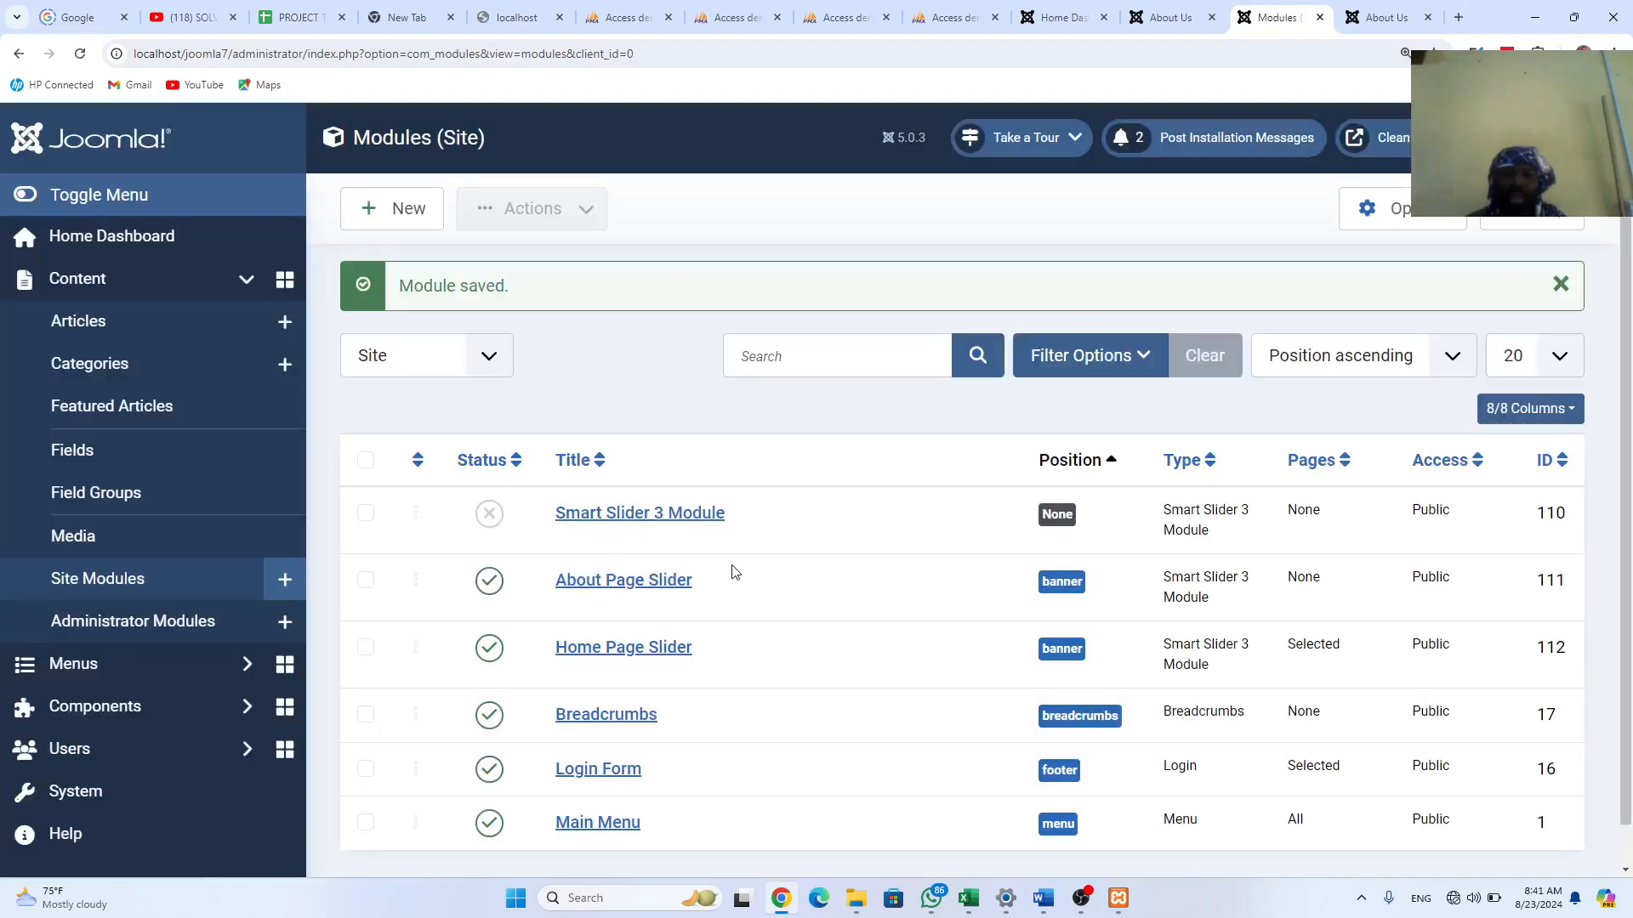
Step: Assign About Page Slider only to About Us, save, and reload the live About Us page
scroll(680, 595, down, 1)
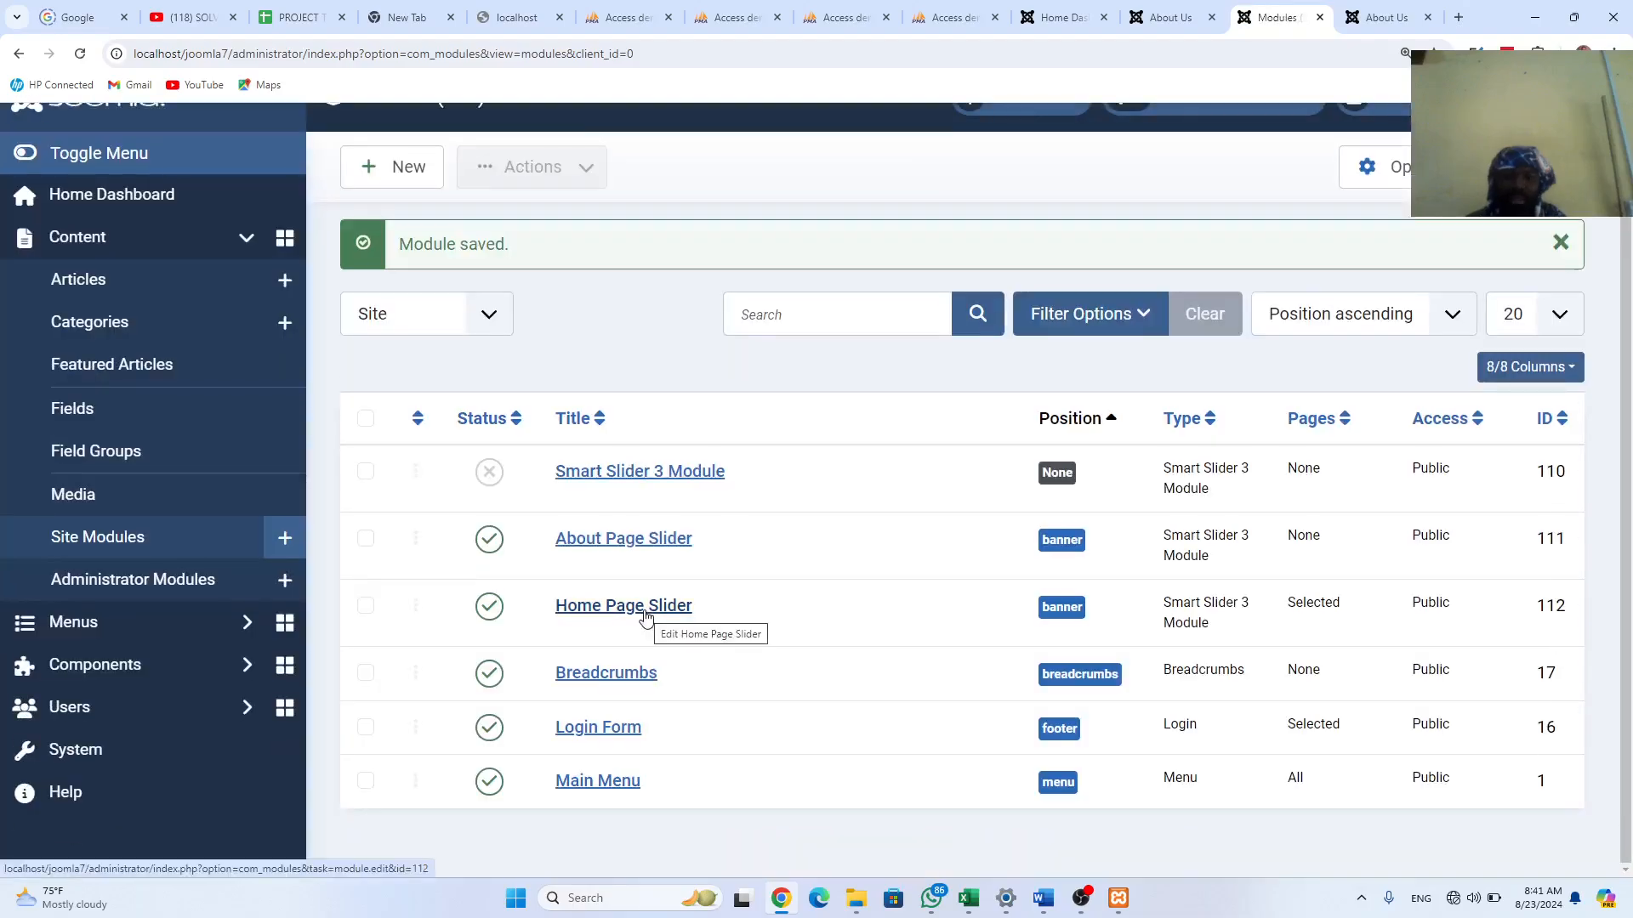
click(625, 541)
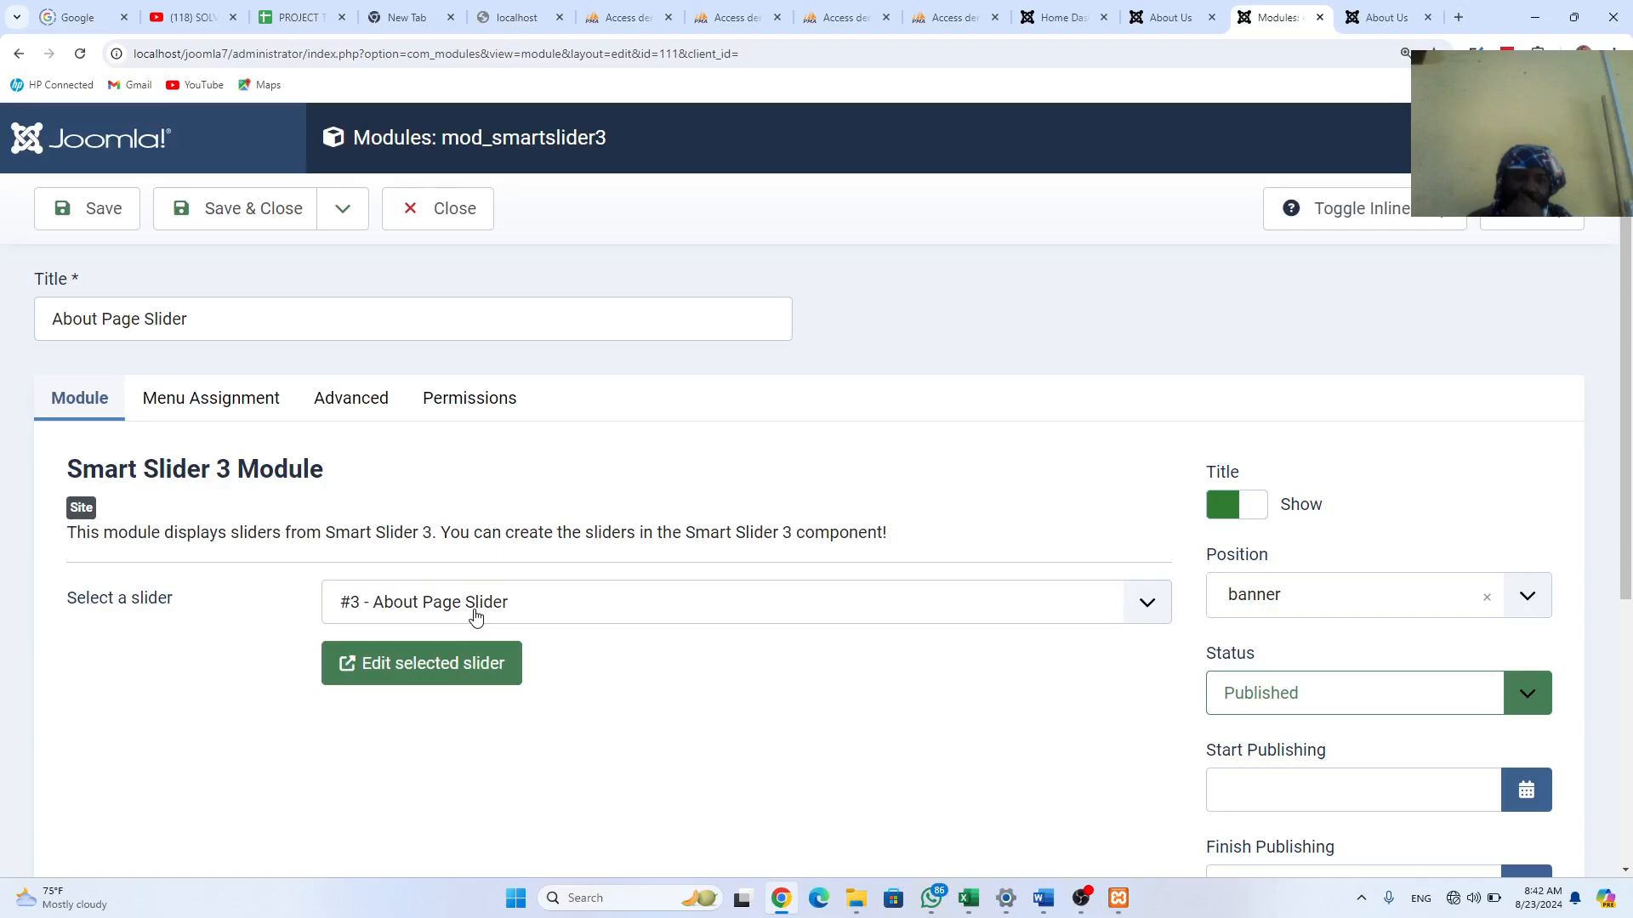
click(217, 397)
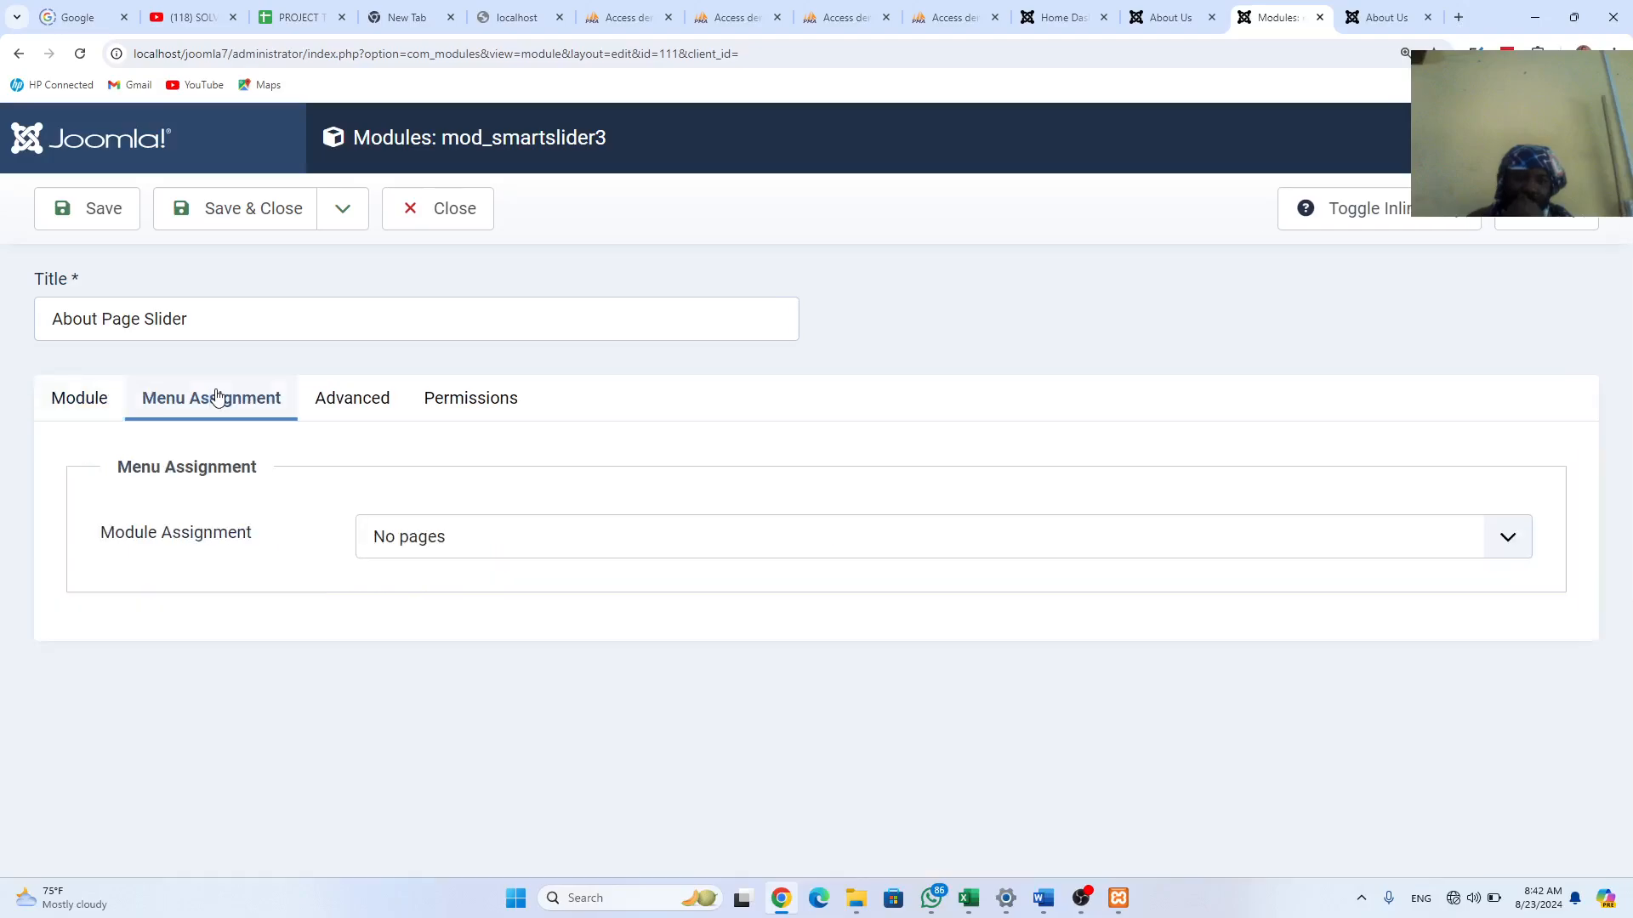
click(436, 542)
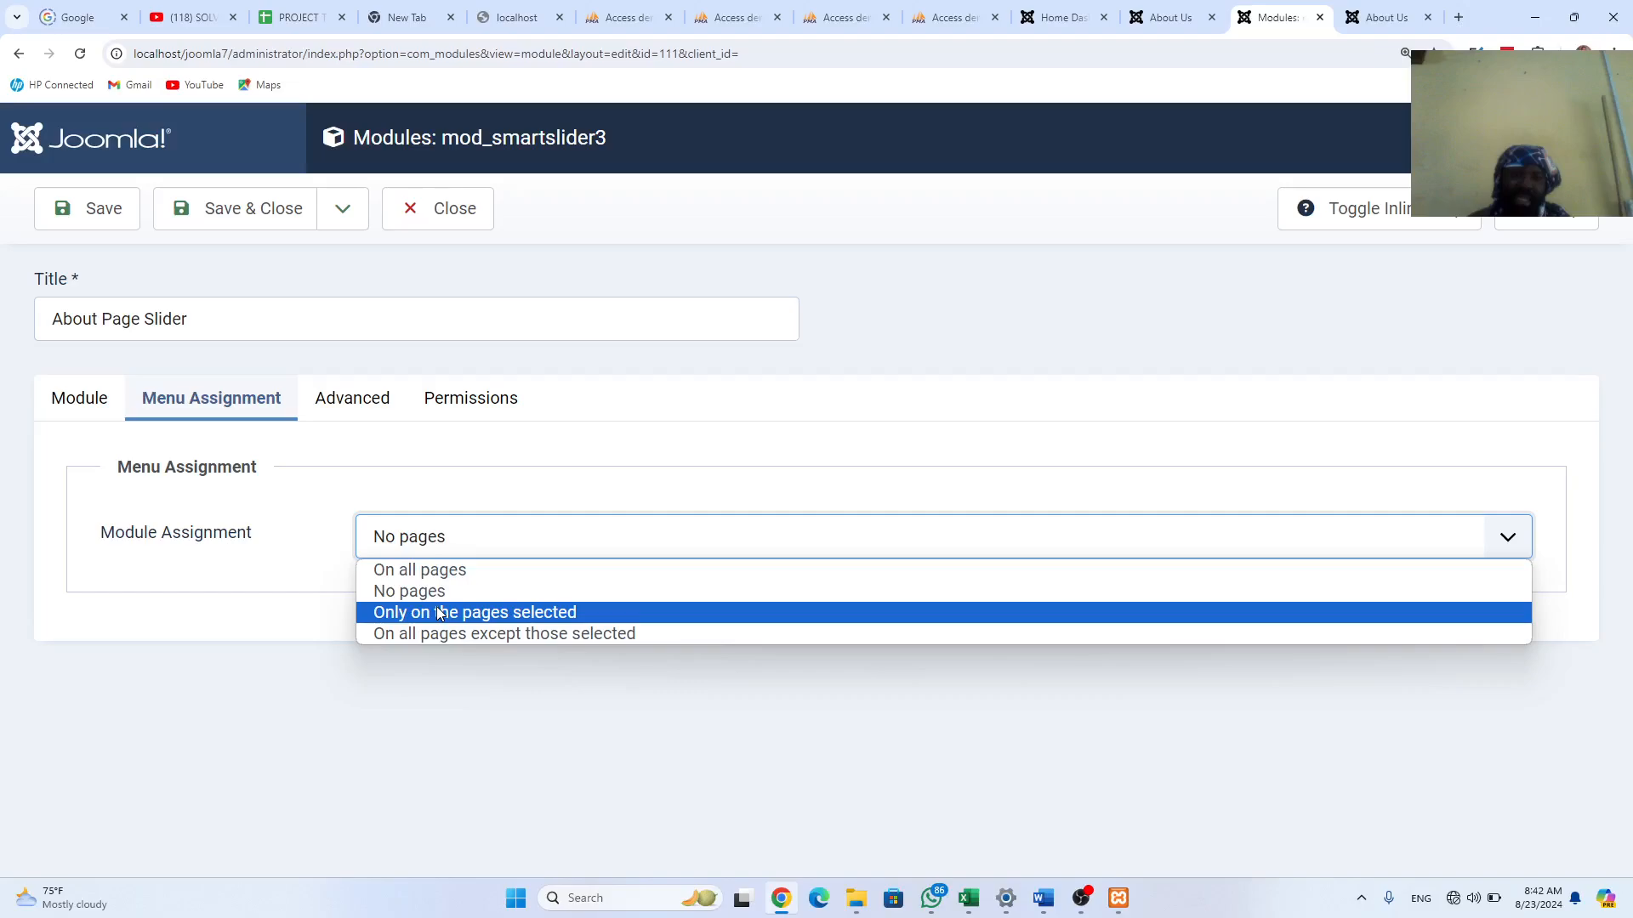
click(439, 612)
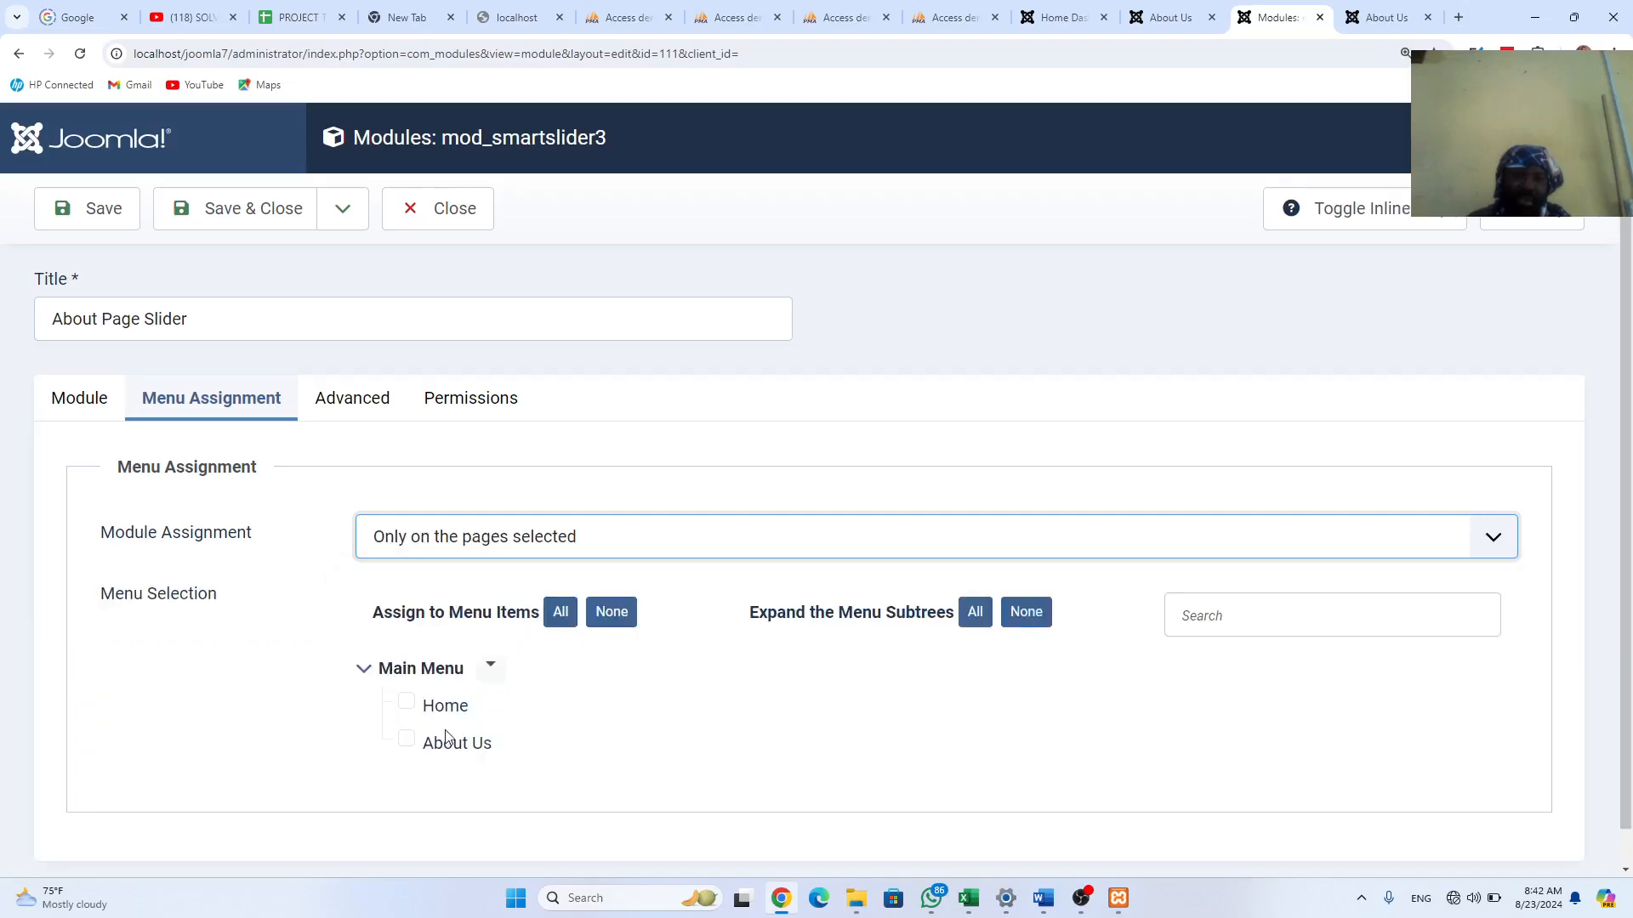
click(406, 741)
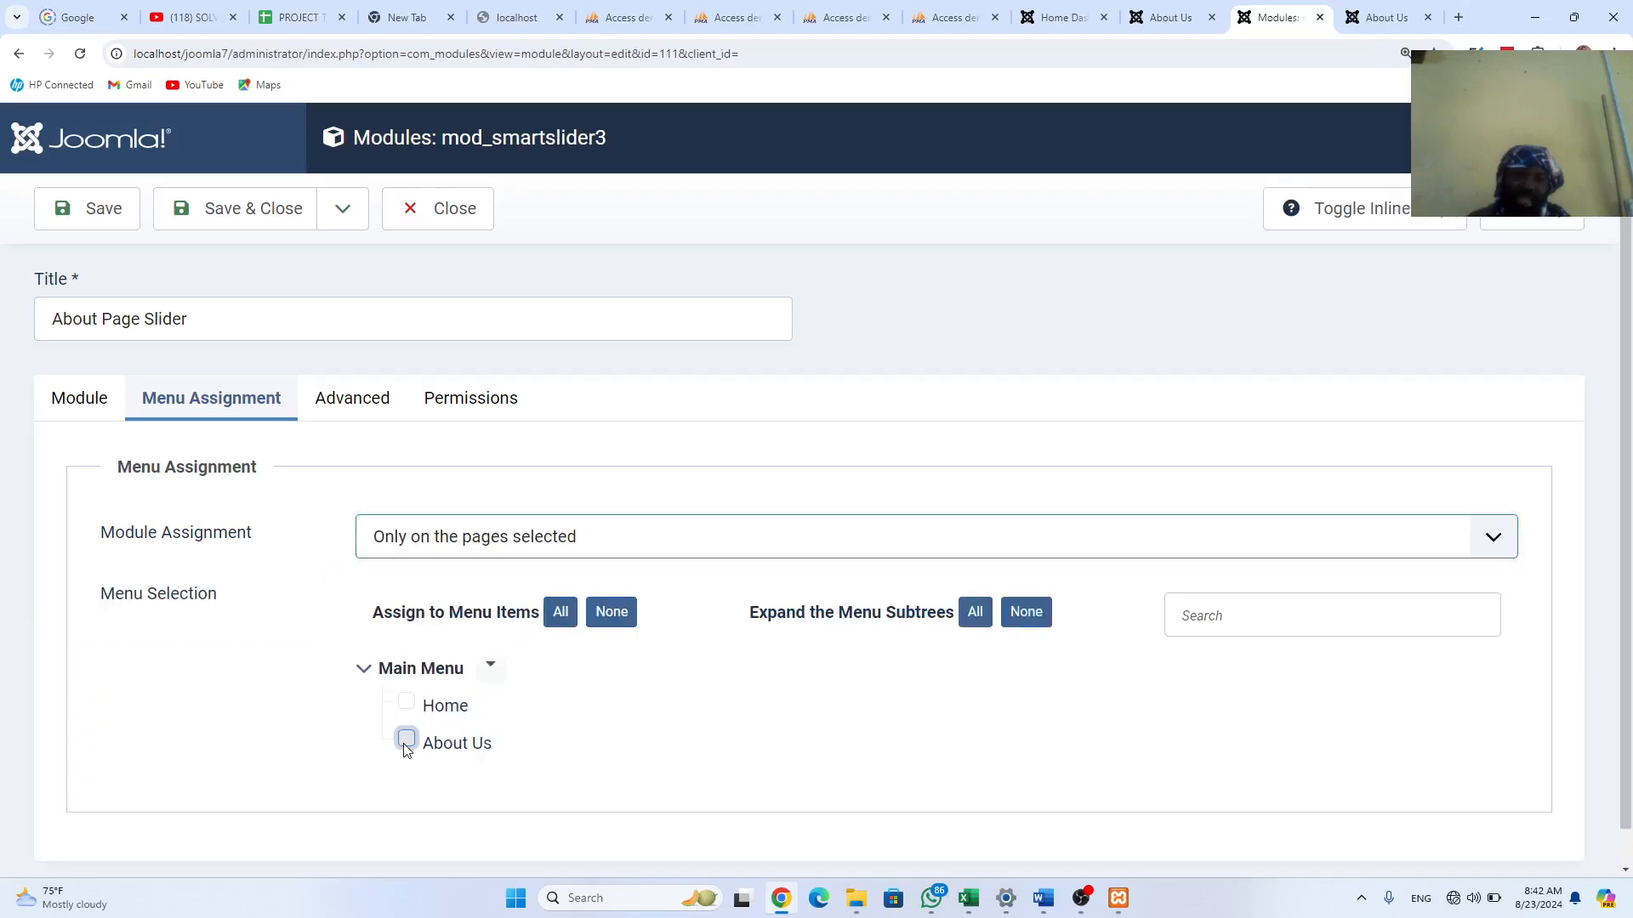
click(235, 205)
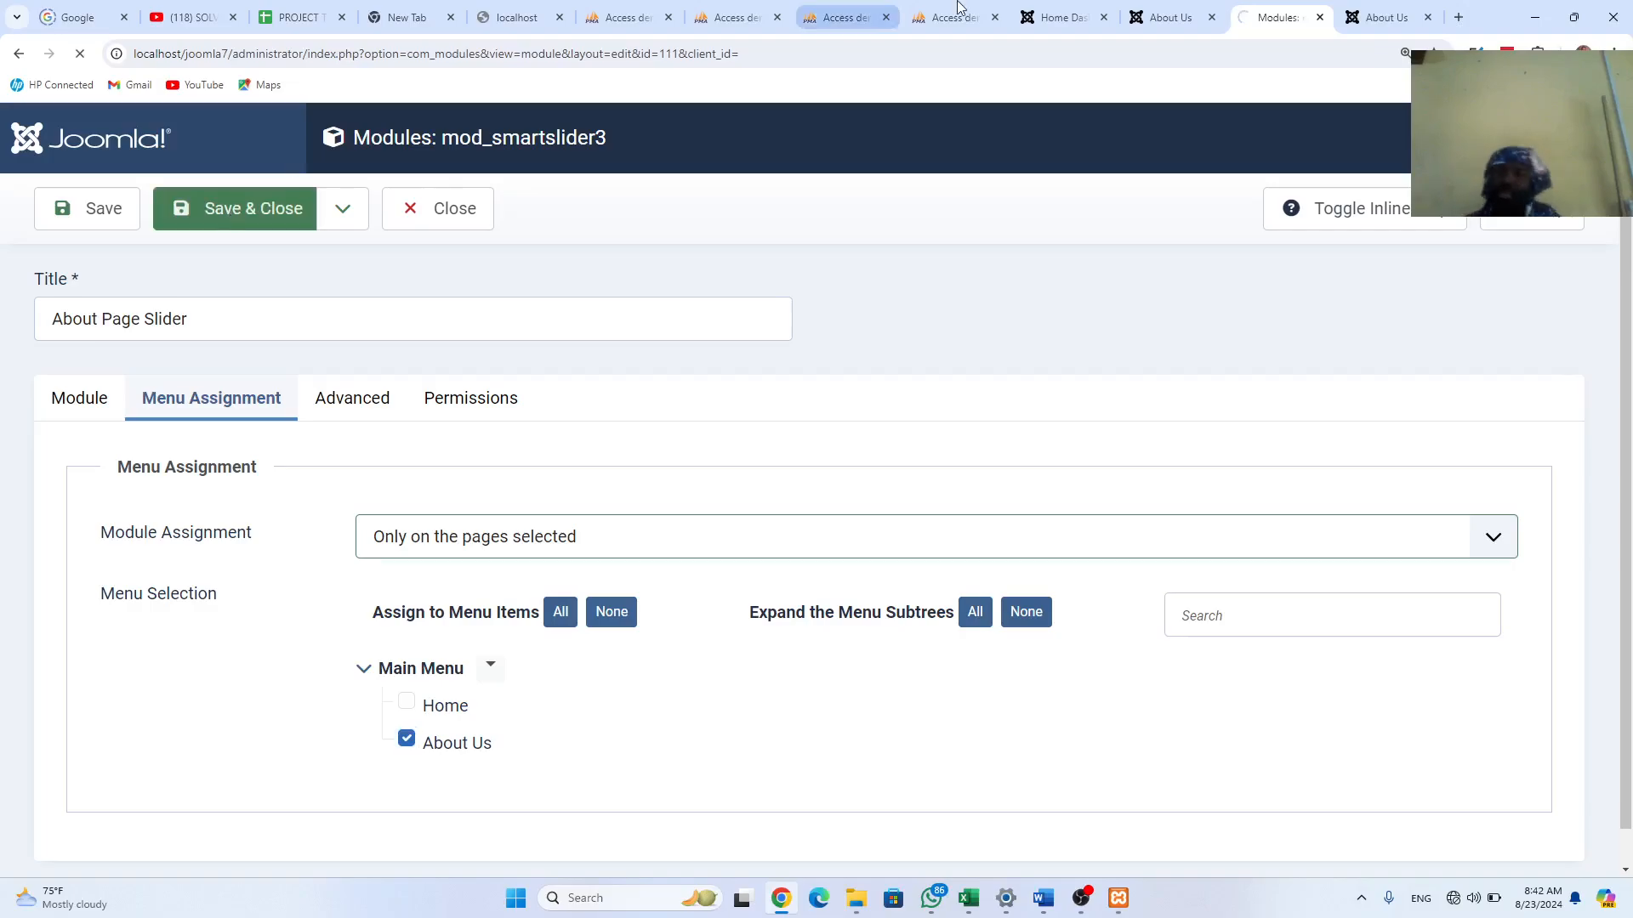
click(1366, 7)
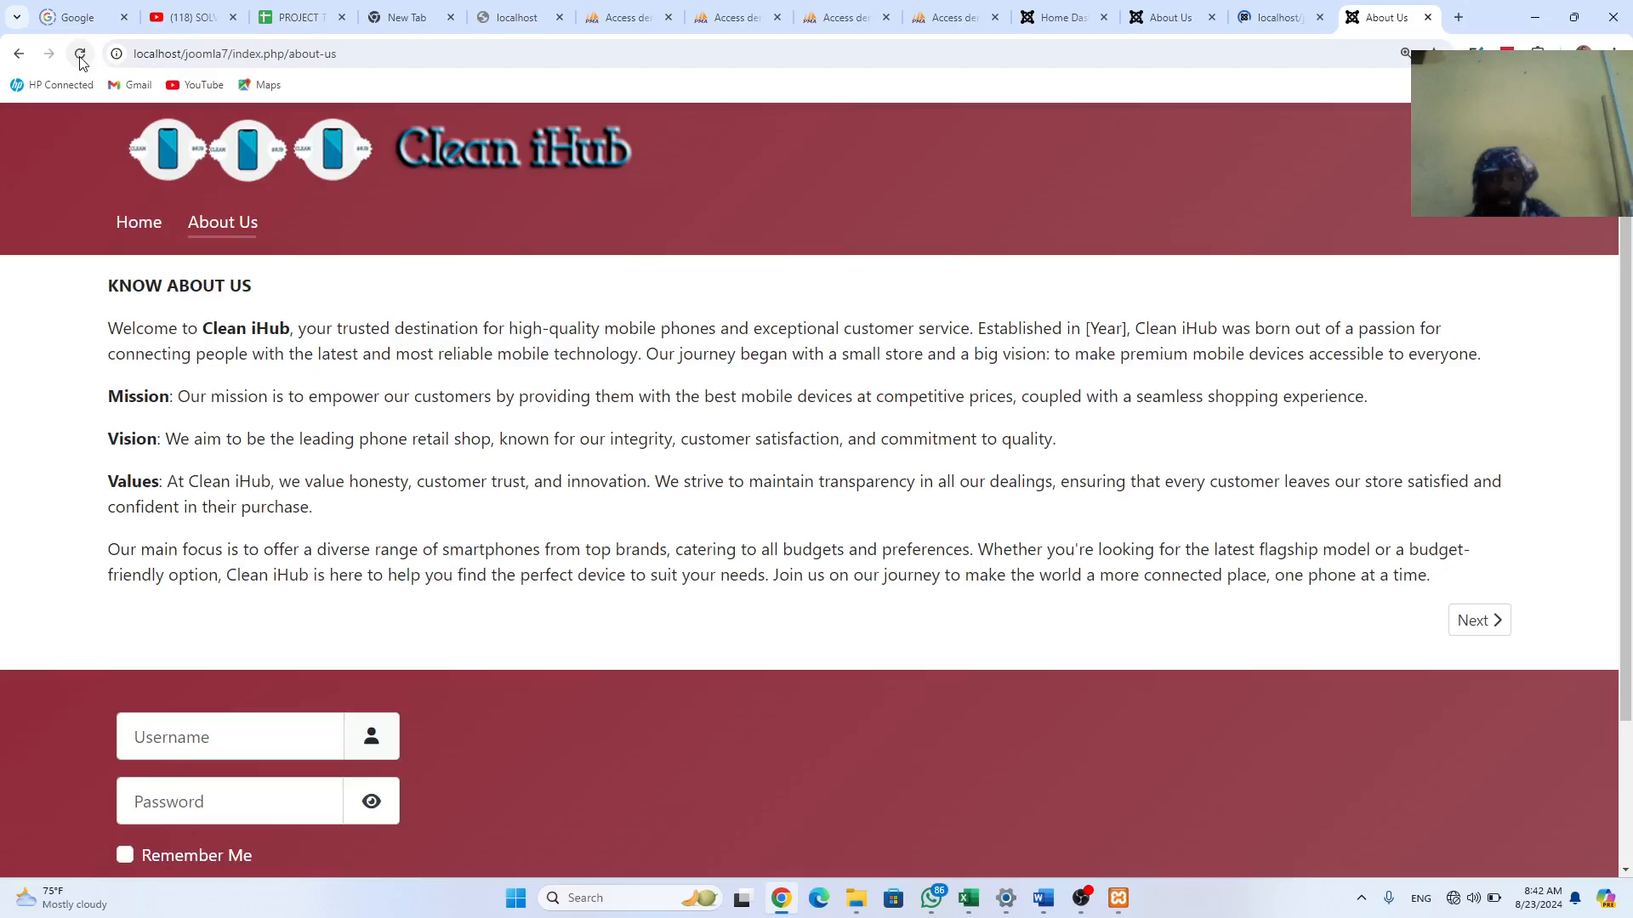
click(81, 56)
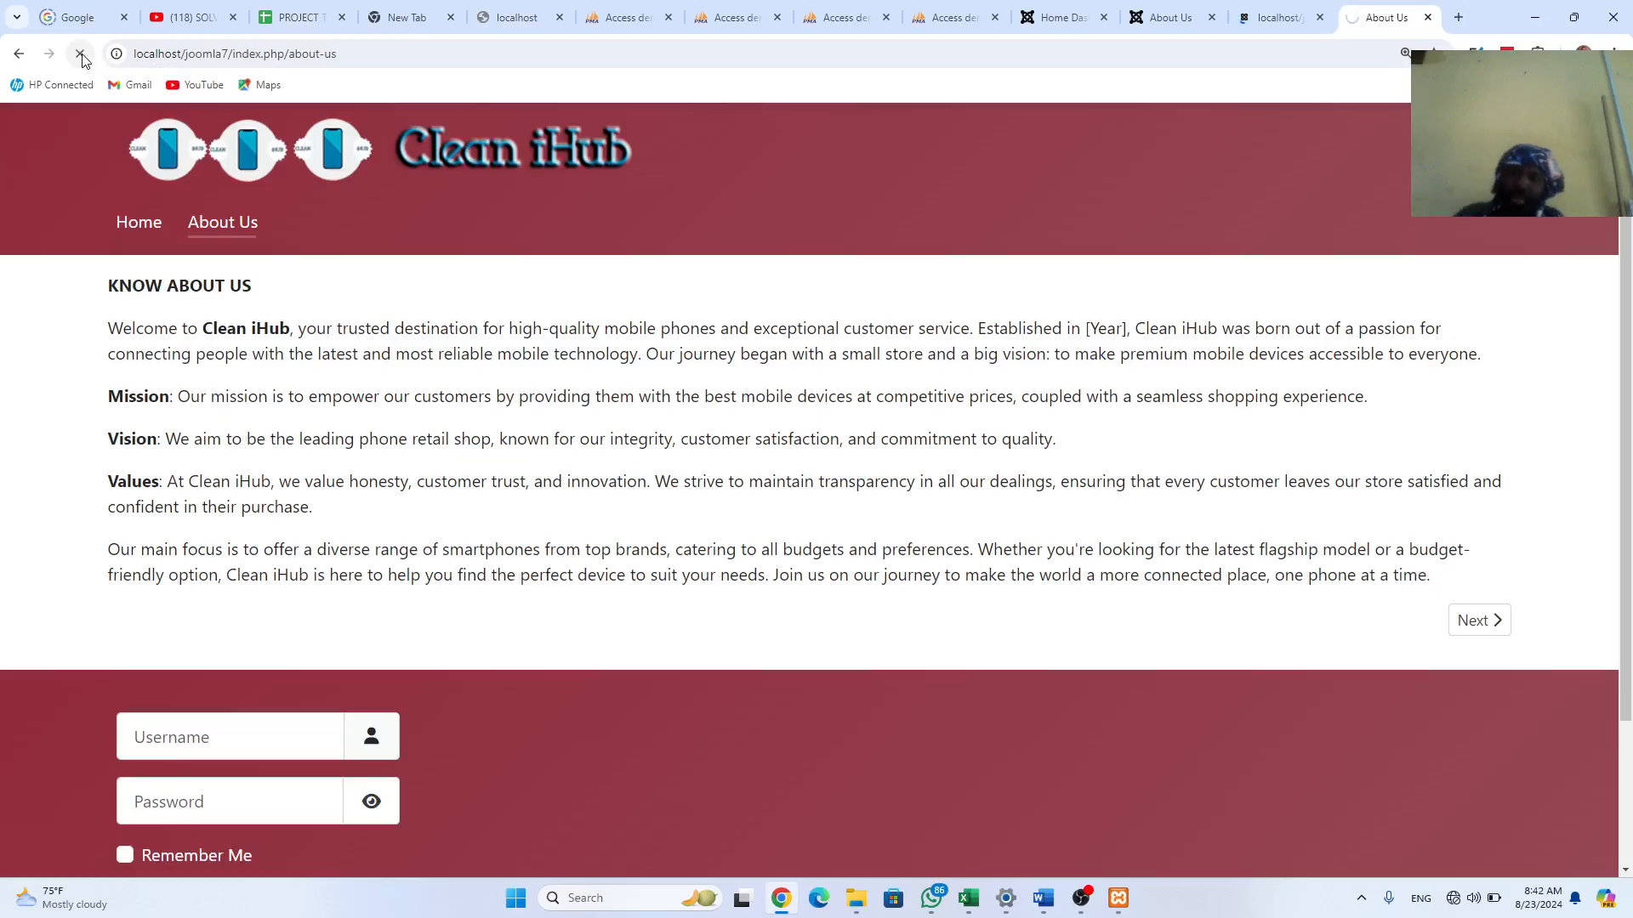